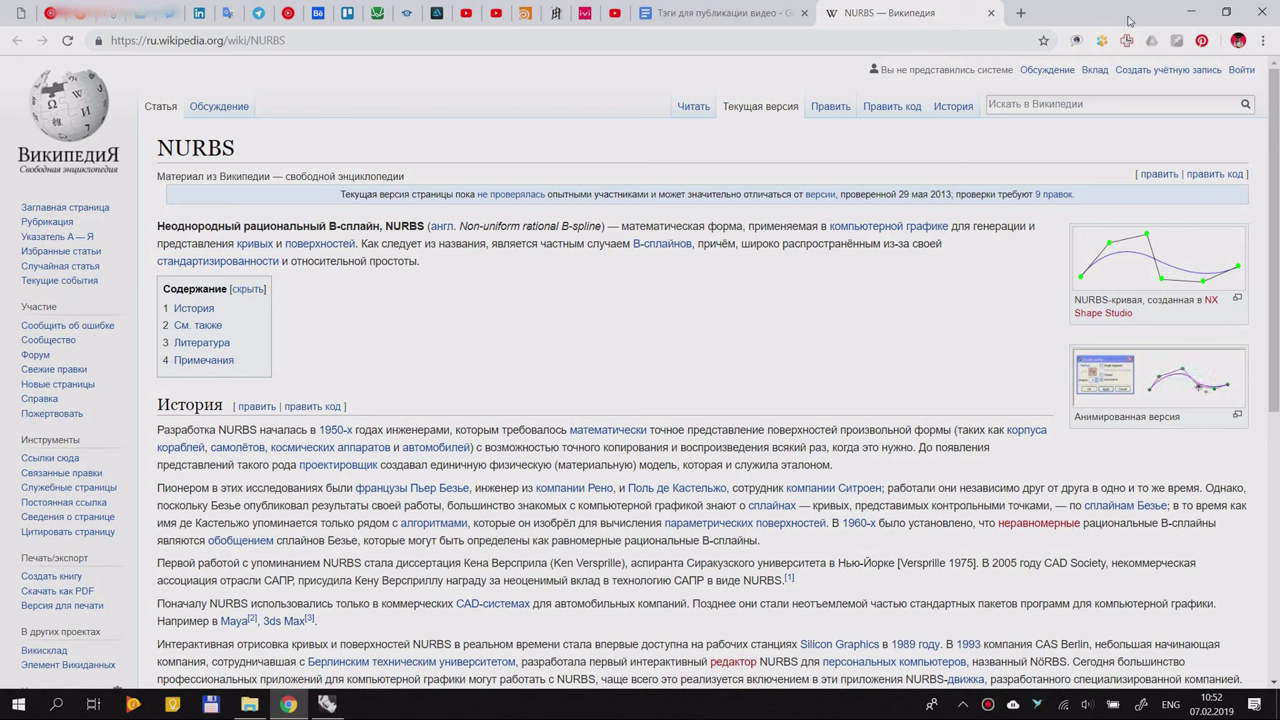
# Step: Switch from the browser to Rhinoceros and look through its main command menus
pyautogui.click(1189, 12)
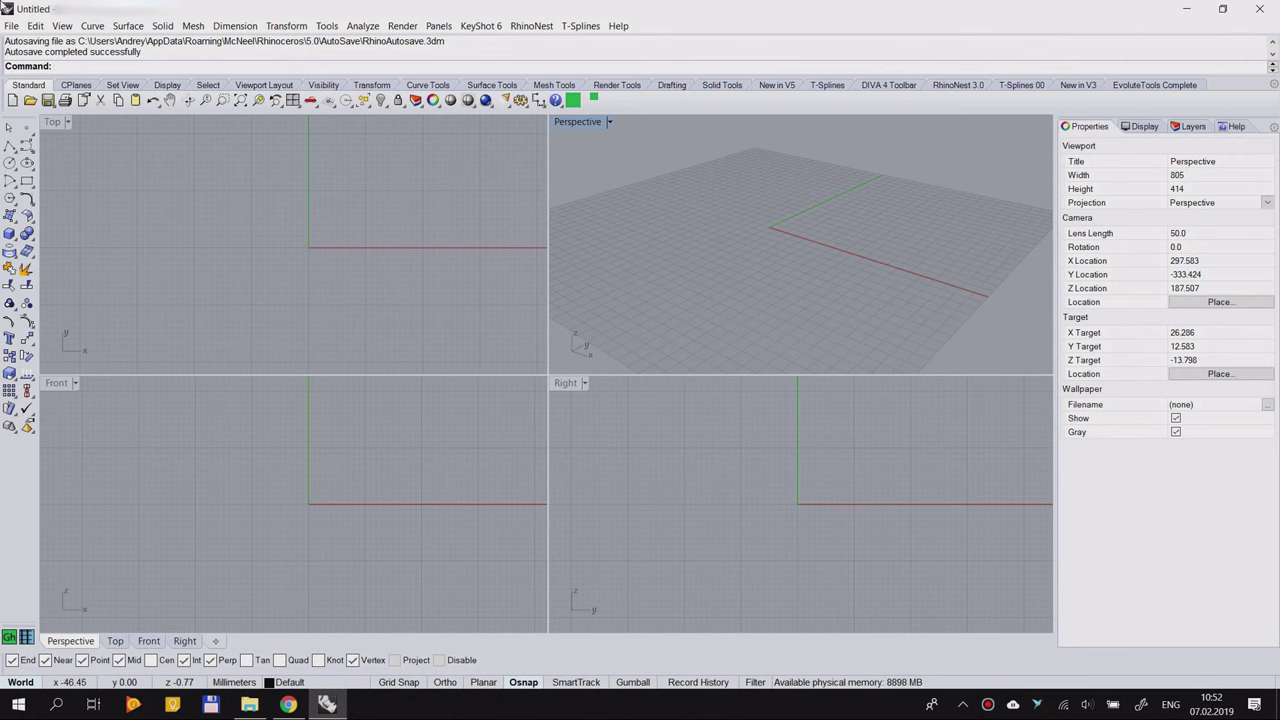
pyautogui.click(8, 27)
pyautogui.click(327, 27)
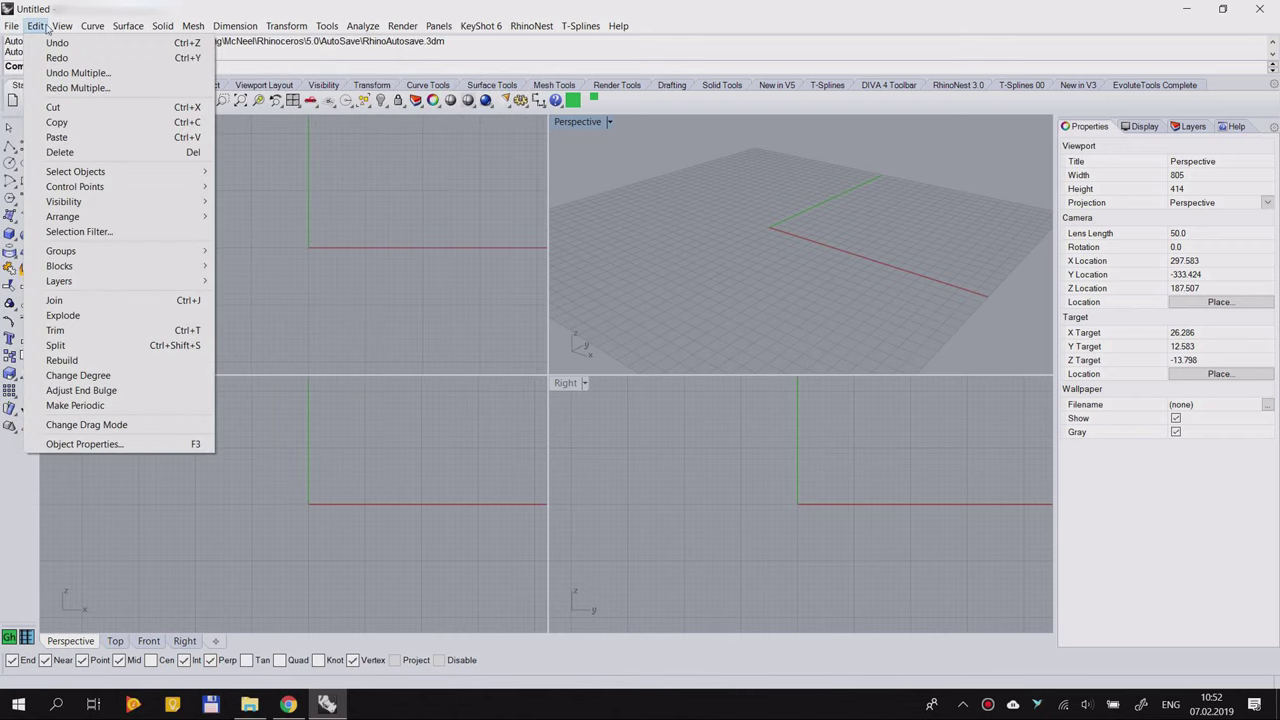
pyautogui.moveTo(133, 27)
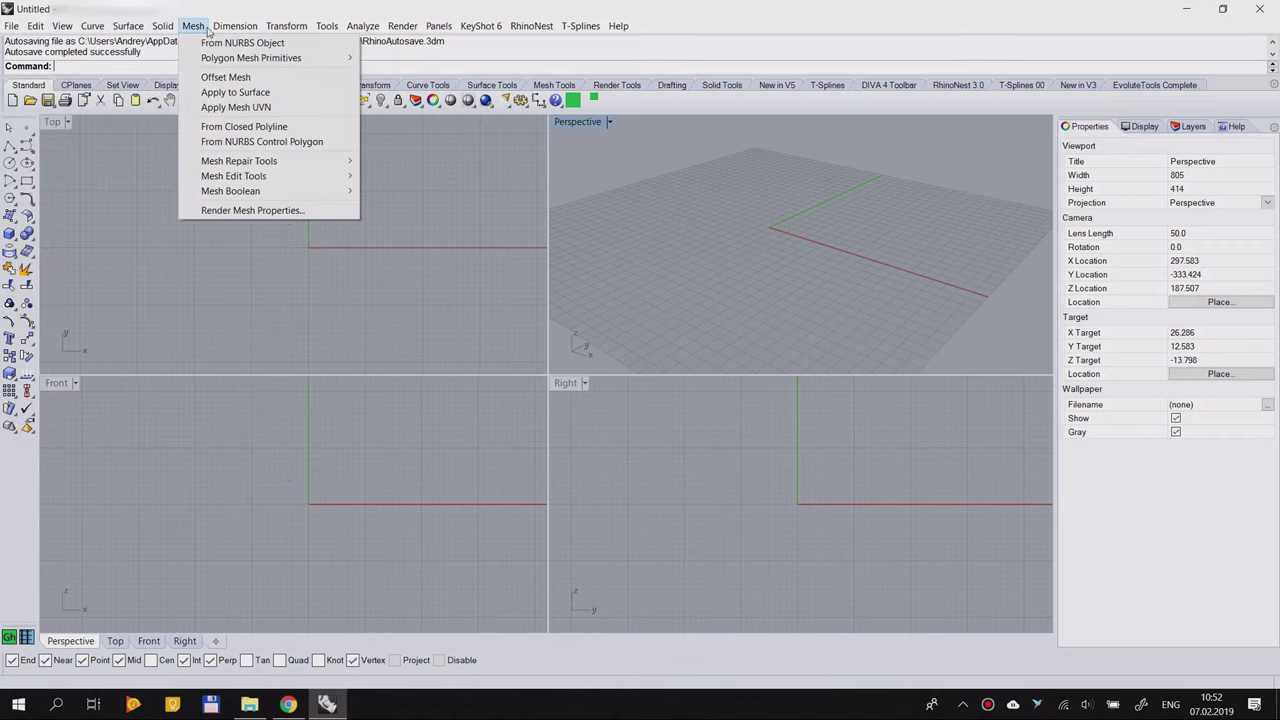
pyautogui.moveTo(365, 27)
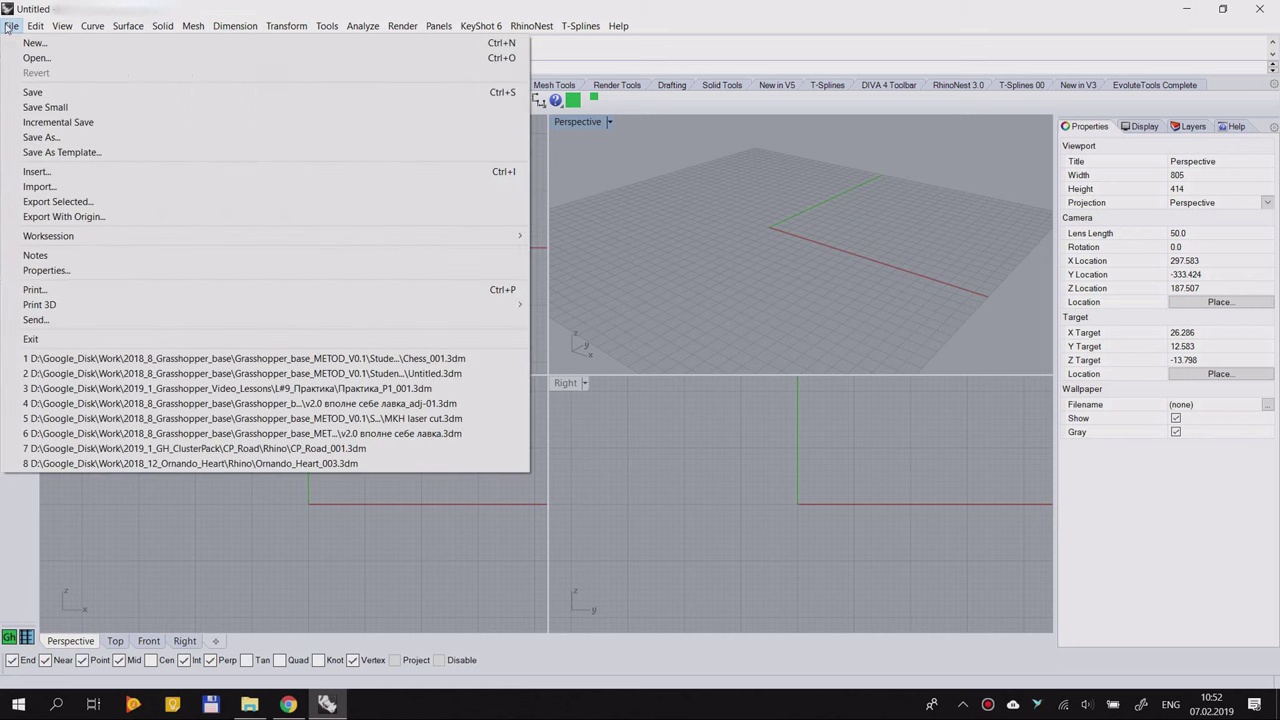
pyautogui.moveTo(7, 30)
pyautogui.click(654, 242)
# Step: Place a single point object on the construction plane in the Perspective viewport, near the origin, and leave it deselected
pyautogui.click(409, 298)
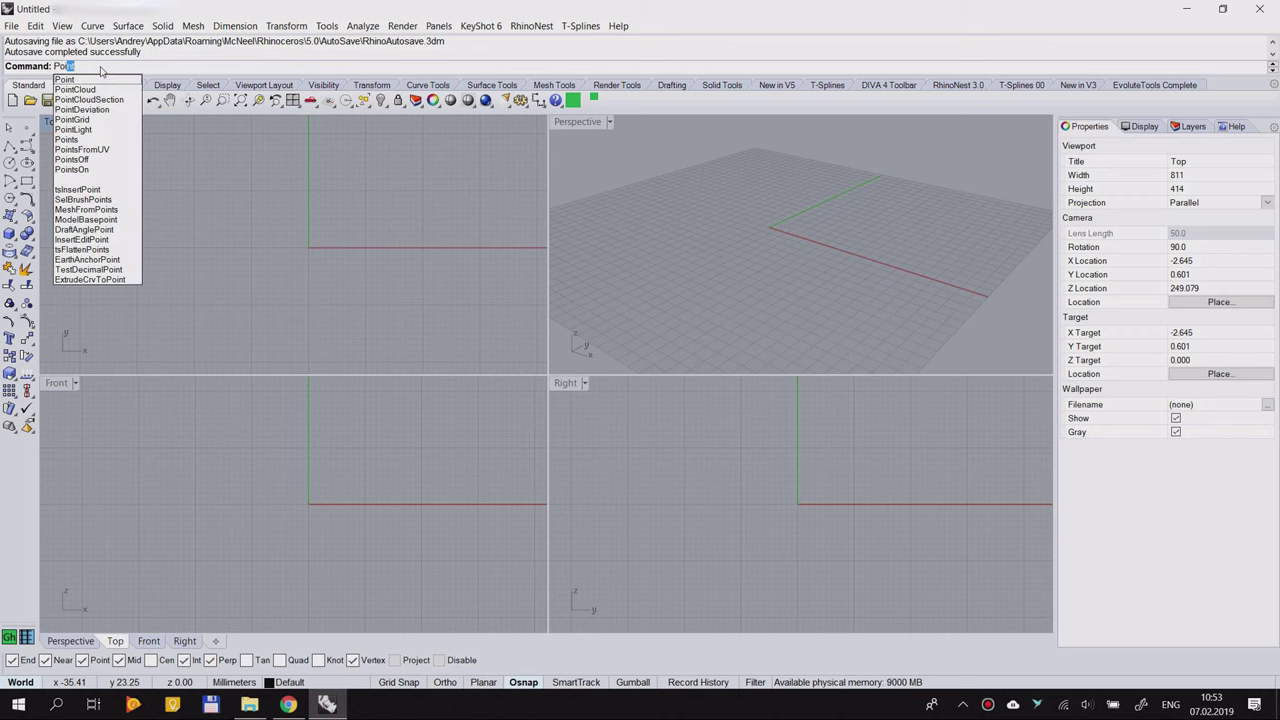
pyautogui.press('Return')
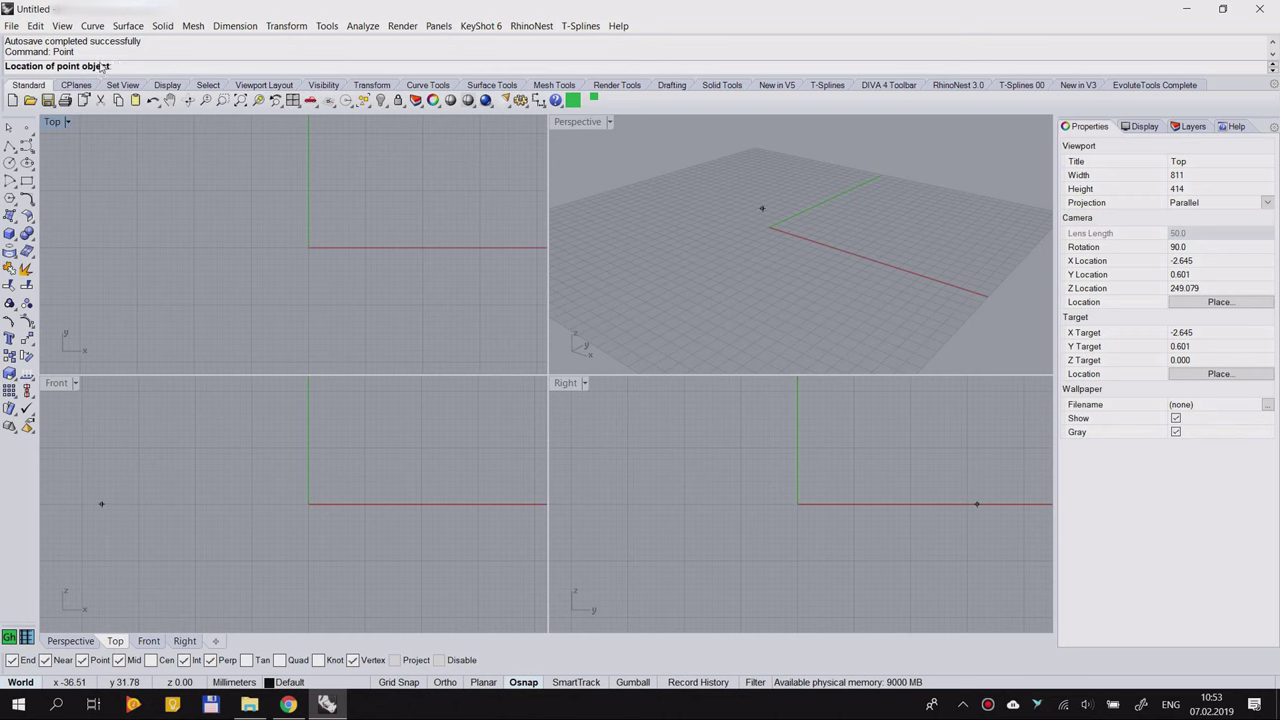
pyautogui.click(715, 235)
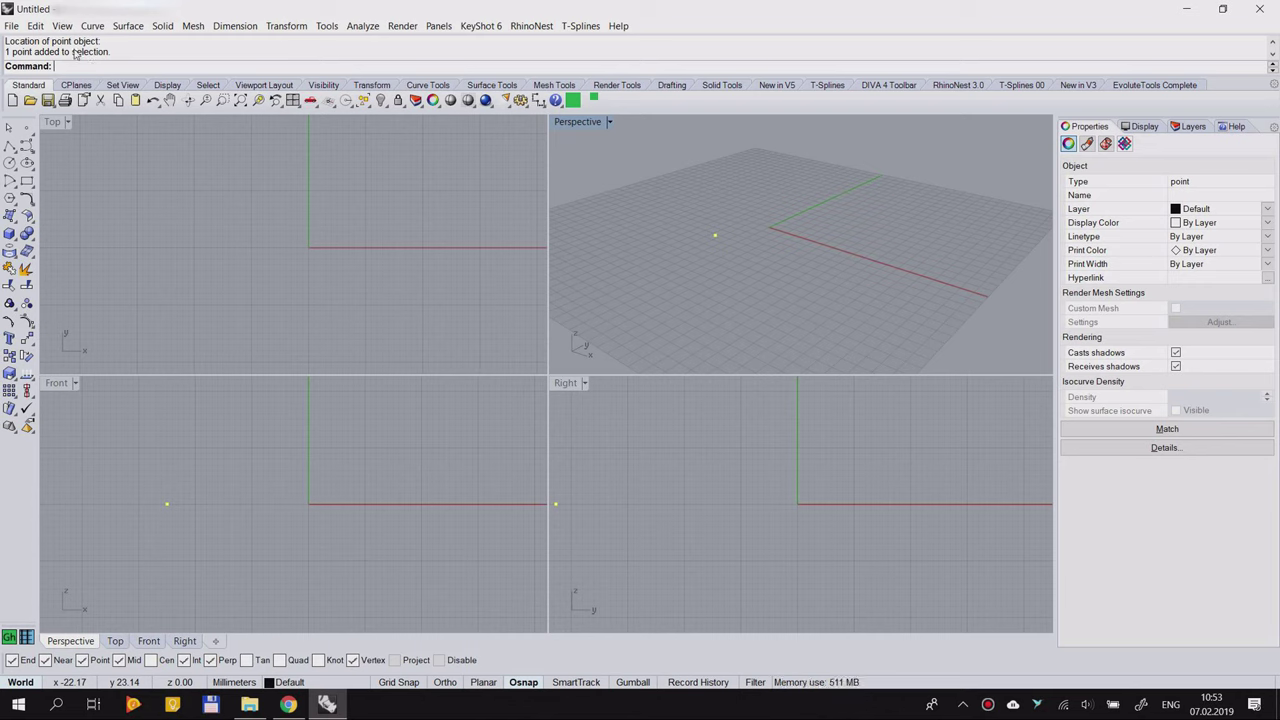
pyautogui.click(643, 209)
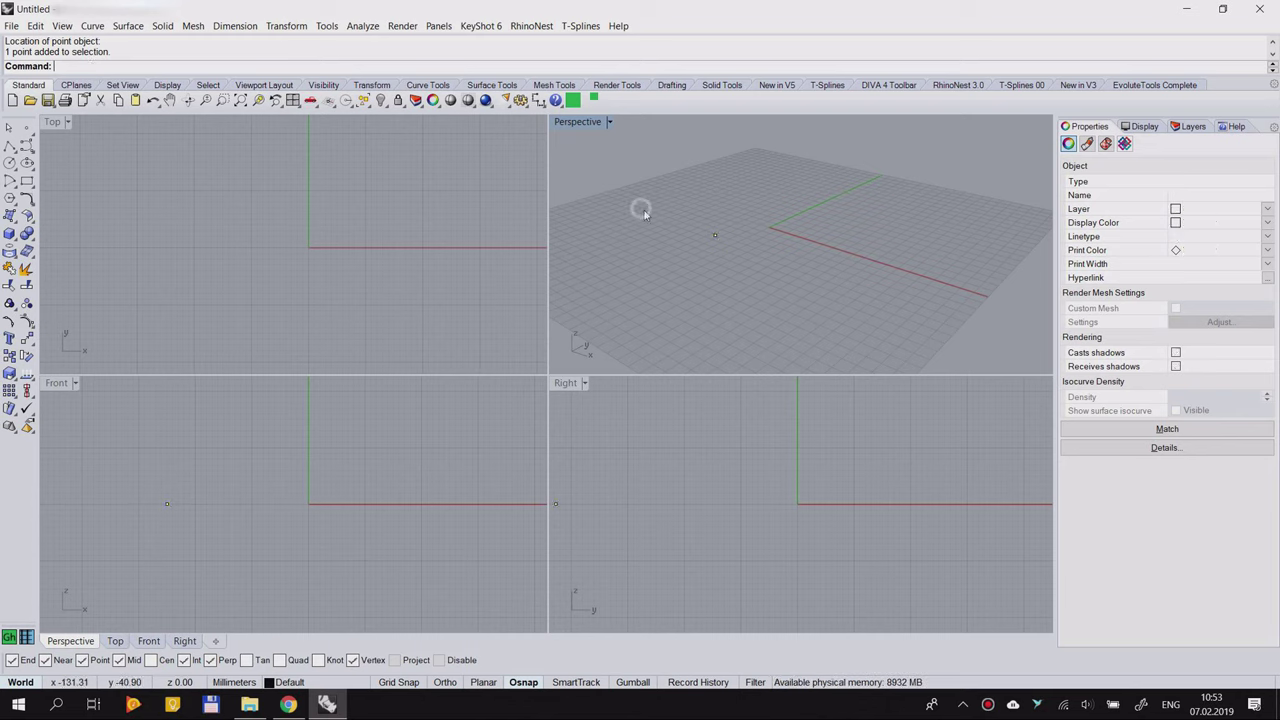
# Step: Look through the tool sets from CPlanes to Transform and return to the Standard set
pyautogui.click(72, 86)
pyautogui.click(122, 86)
pyautogui.click(166, 86)
pyautogui.click(208, 86)
pyautogui.click(264, 86)
pyautogui.click(323, 85)
pyautogui.click(371, 85)
pyautogui.click(28, 85)
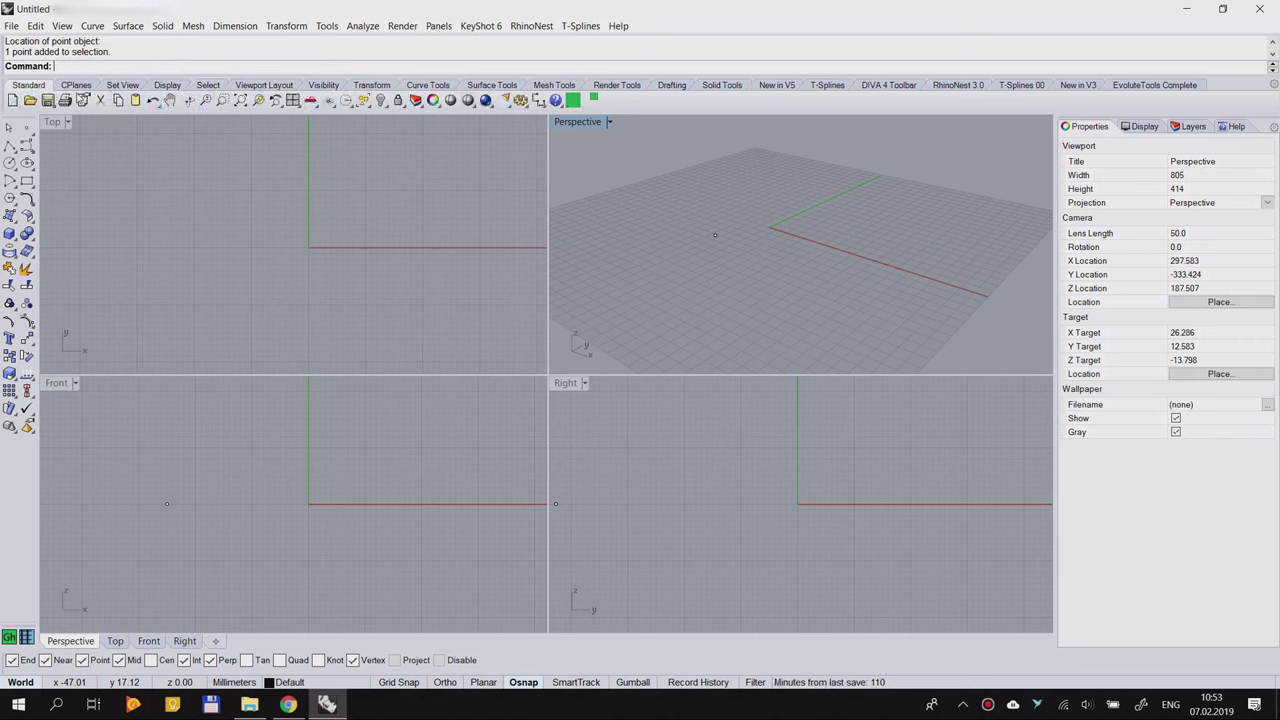
pyautogui.click(122, 85)
pyautogui.click(160, 85)
pyautogui.click(75, 86)
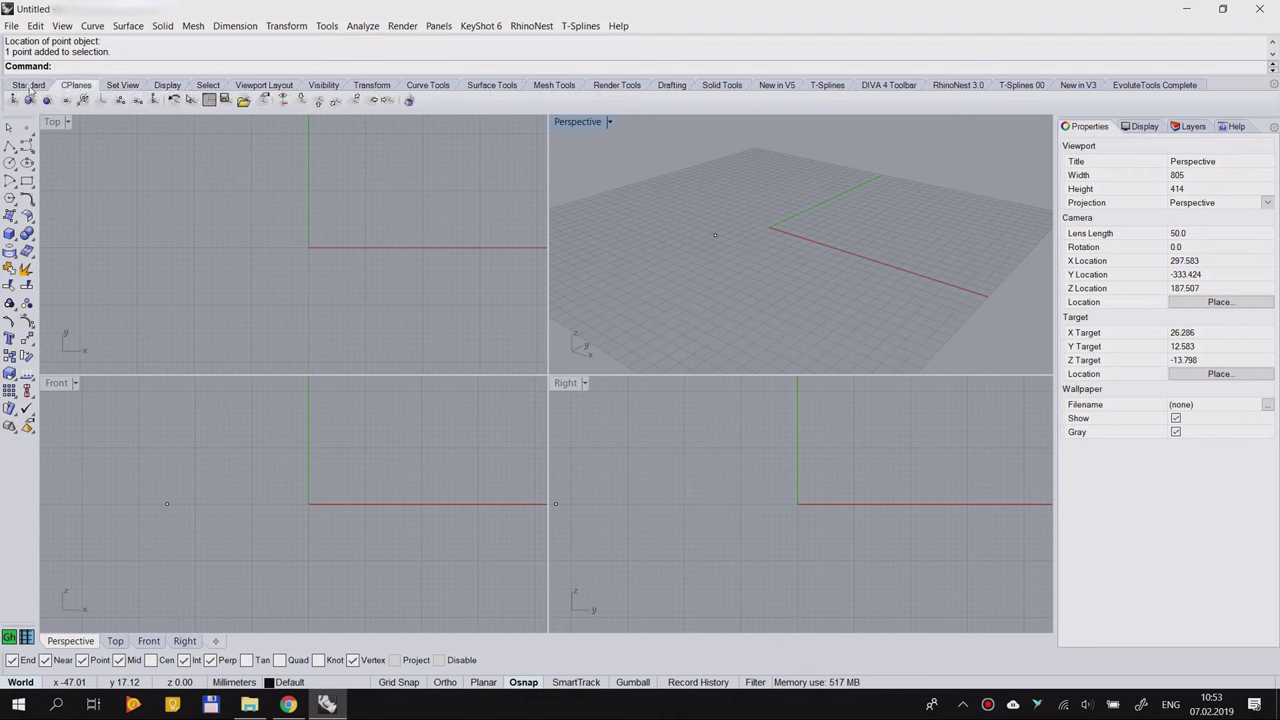
pyautogui.click(29, 86)
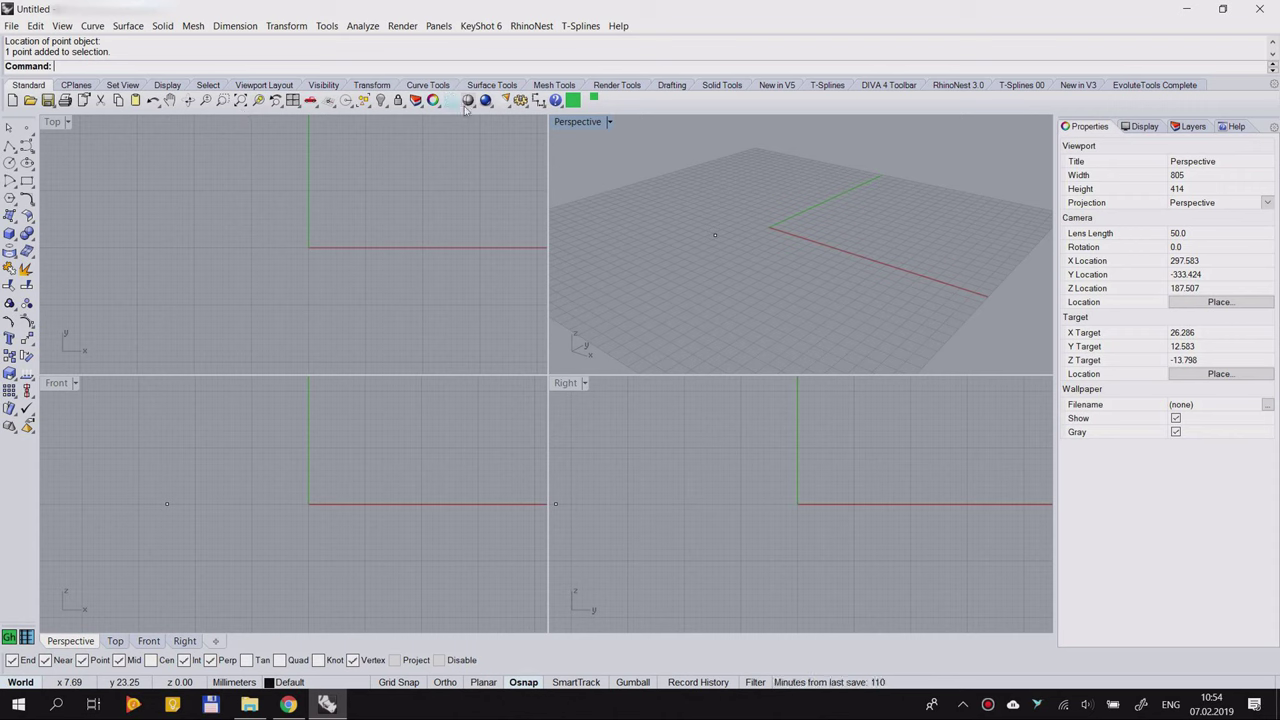
# Step: Review the CPlanes, Set View, Display and Select tool sets, ending on the Standard set
pyautogui.click(77, 87)
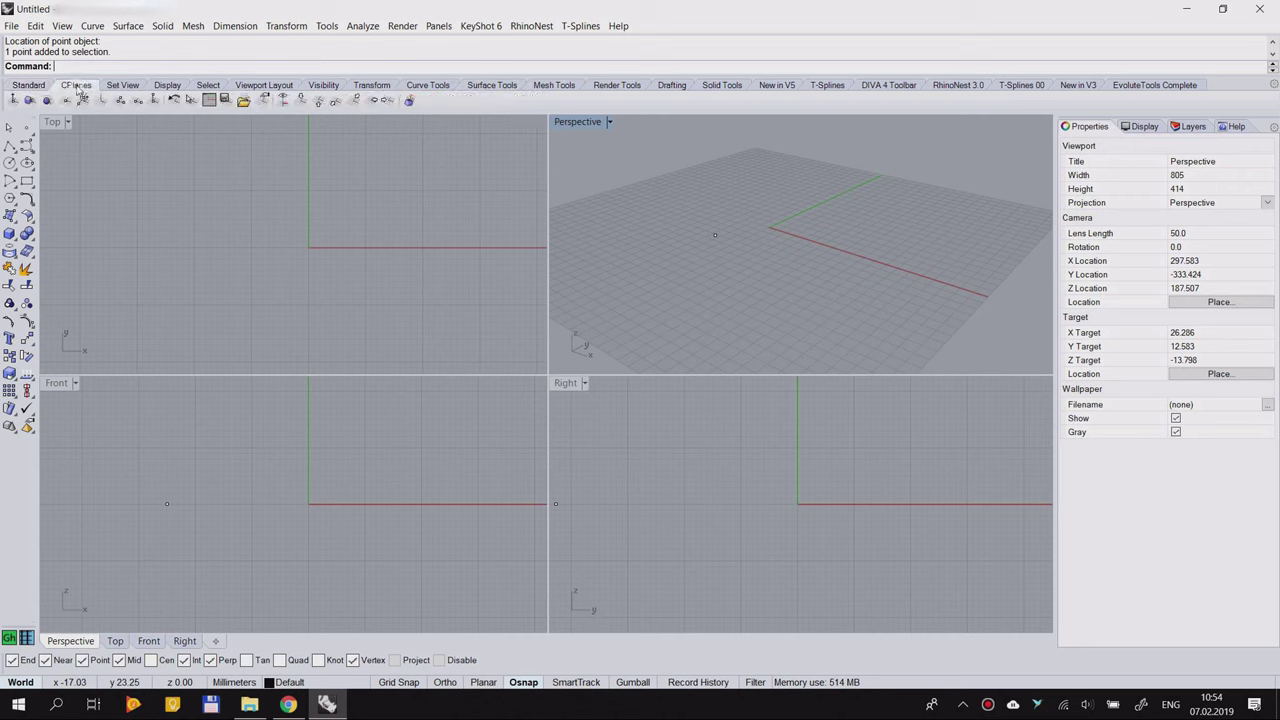
pyautogui.click(131, 87)
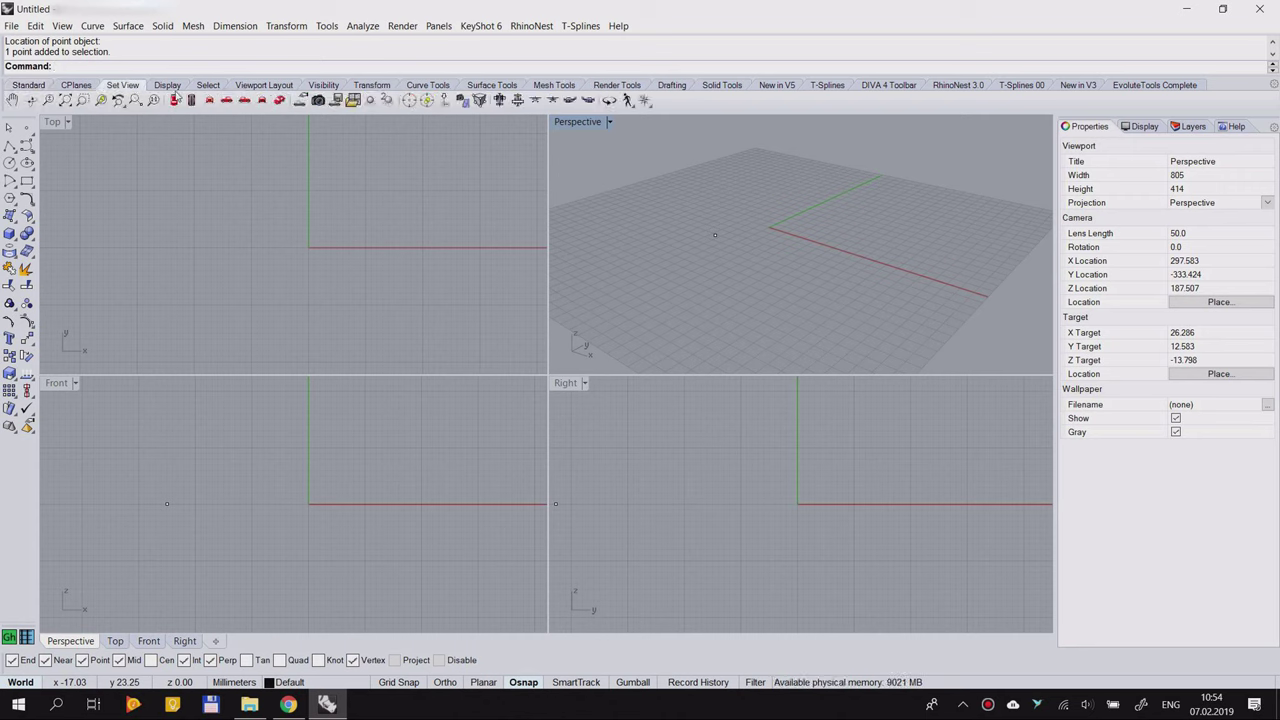
pyautogui.click(168, 86)
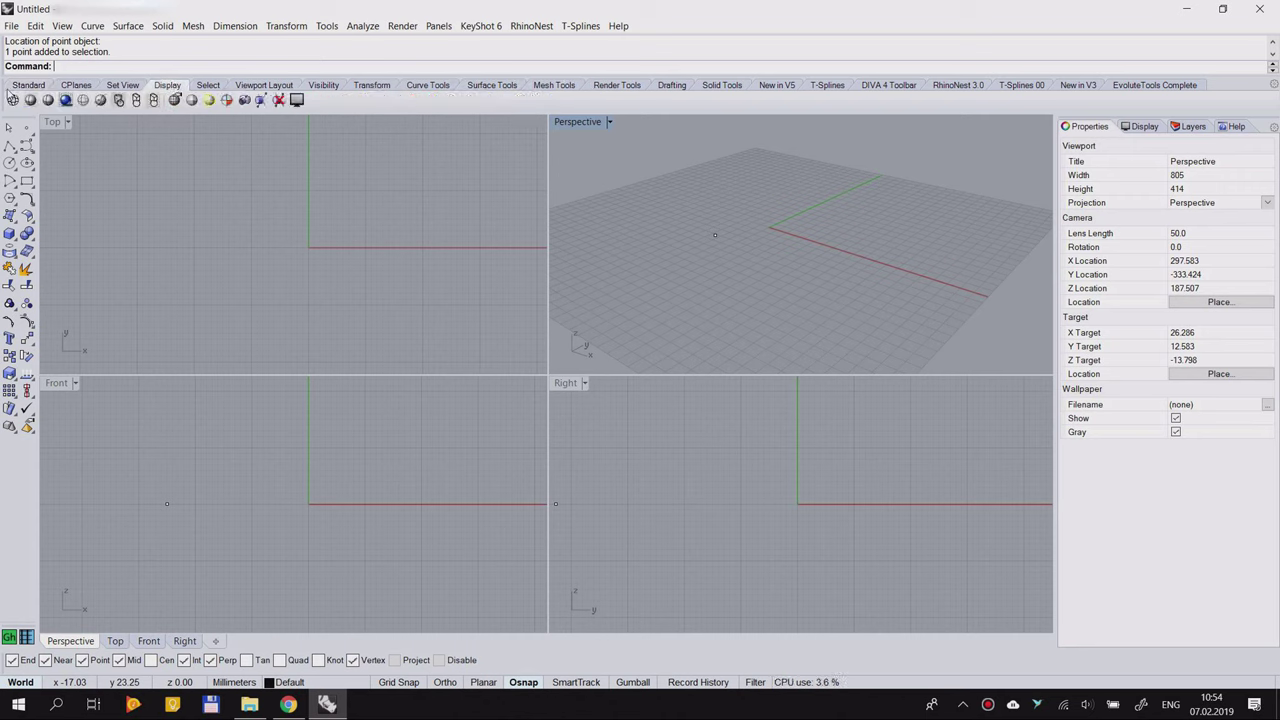
pyautogui.click(208, 86)
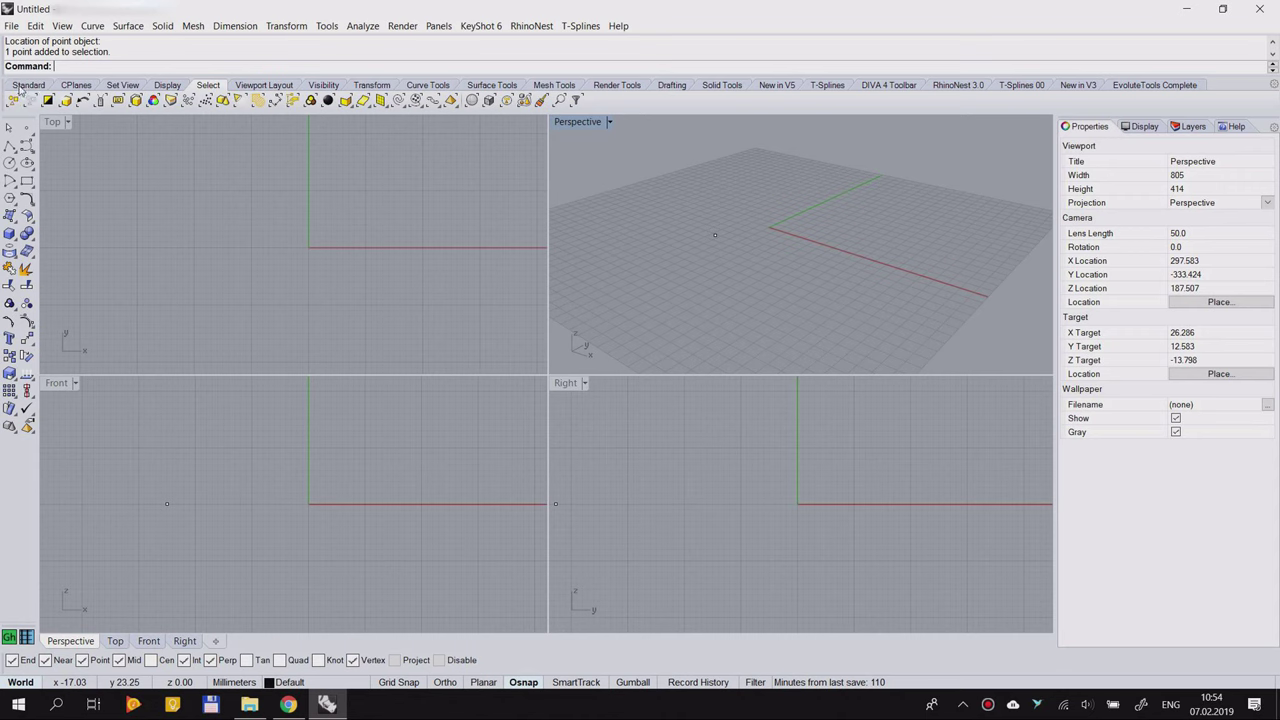
pyautogui.click(22, 86)
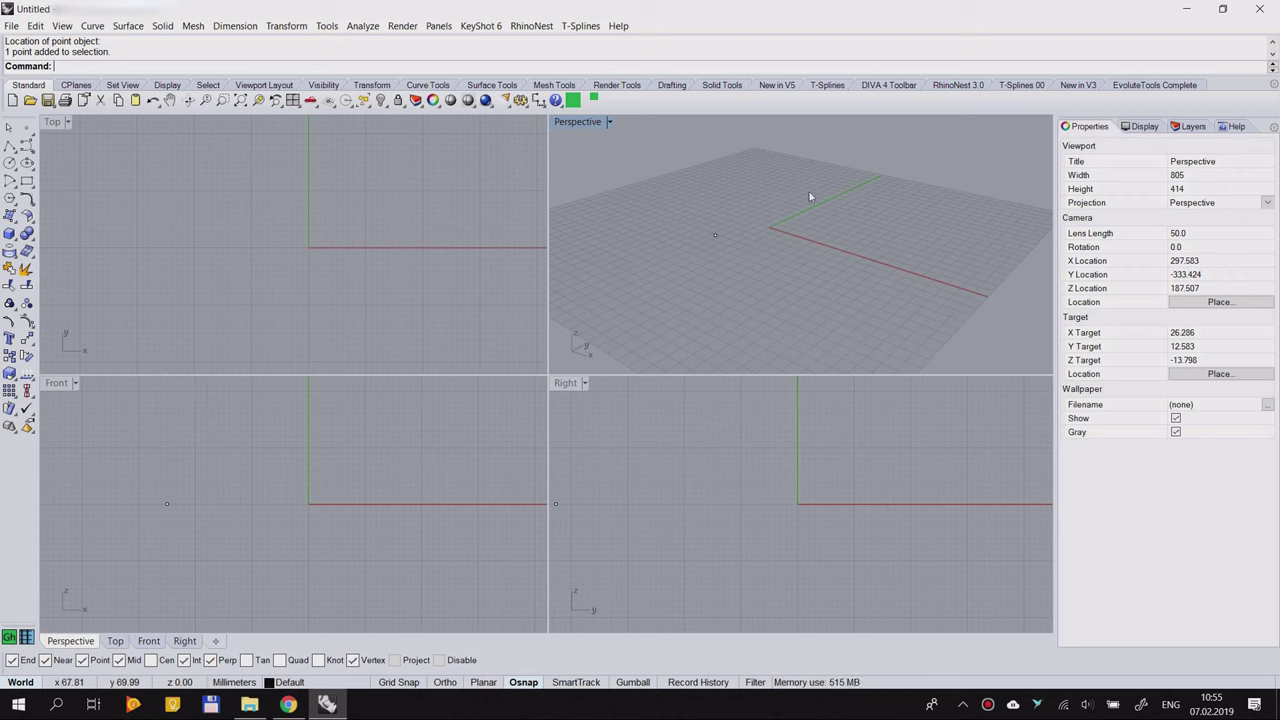
# Step: Reorder the docked side panels as Properties, Layers, Display and Help
pyautogui.moveTo(756, 251); pyautogui.dragTo(767, 253, button='right')
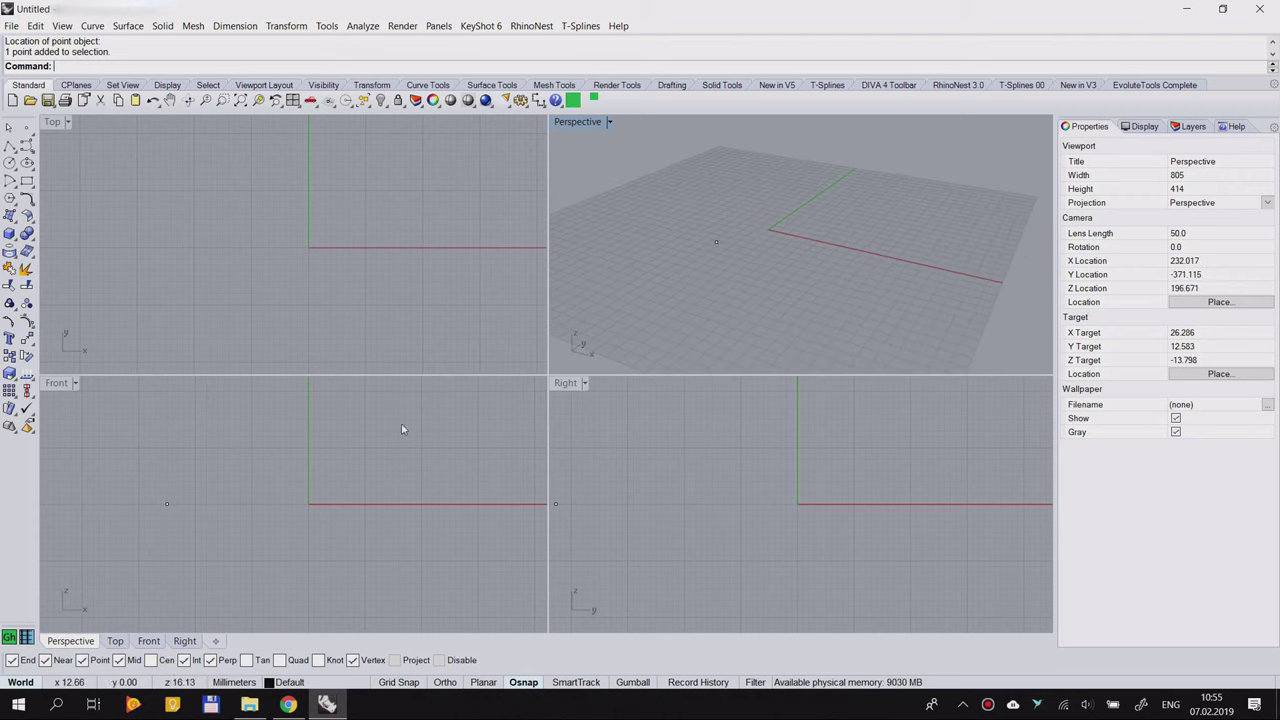
pyautogui.moveTo(1088, 126); pyautogui.dragTo(1265, 118)
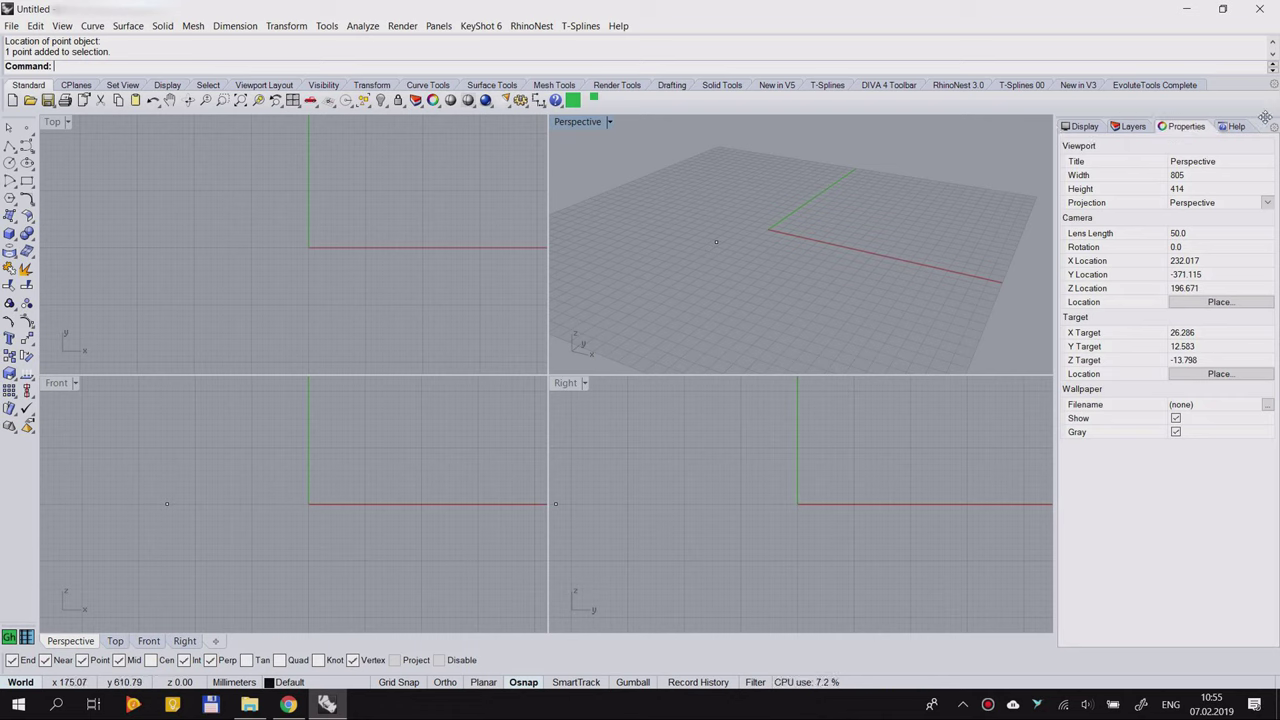
pyautogui.moveTo(1040, 438); pyautogui.dragTo(1087, 137)
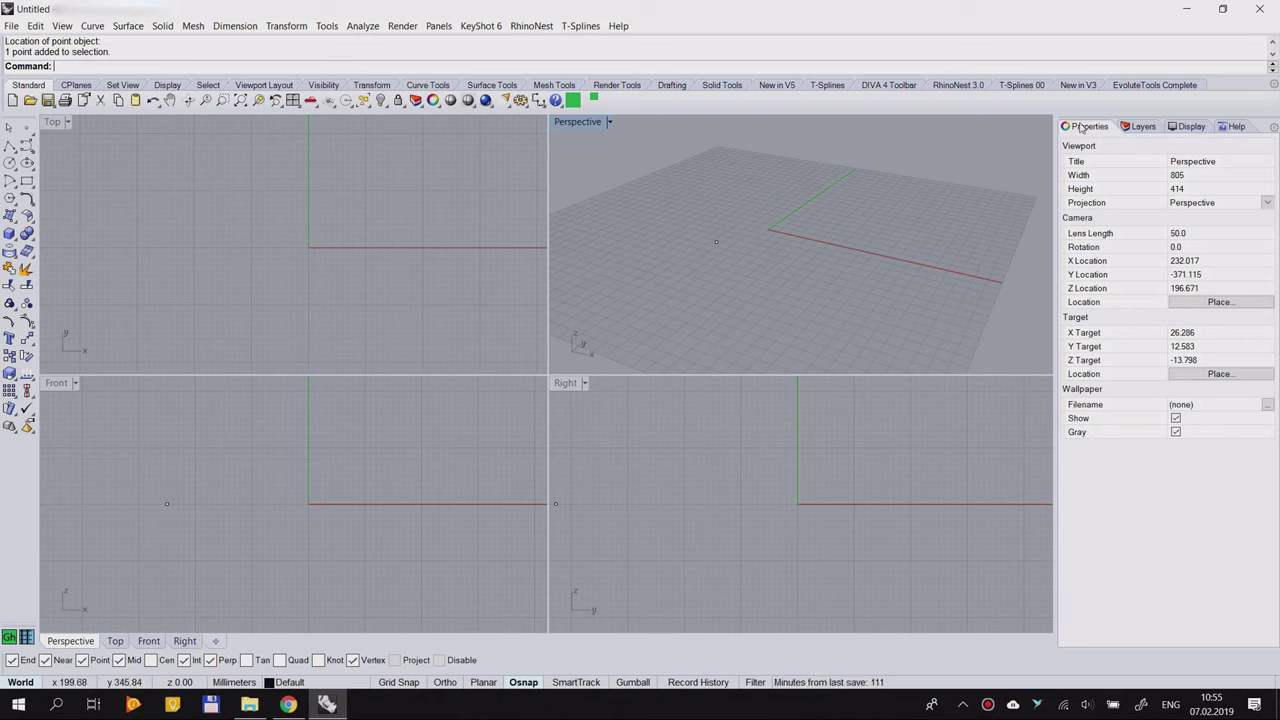
# Step: Examine the contents of the Layers, Display and Help panels and return to the viewport properties
pyautogui.click(1145, 133)
pyautogui.click(1188, 128)
pyautogui.click(1236, 128)
pyautogui.click(1094, 130)
pyautogui.click(1143, 128)
pyautogui.click(1188, 128)
pyautogui.click(1236, 128)
pyautogui.click(1088, 128)
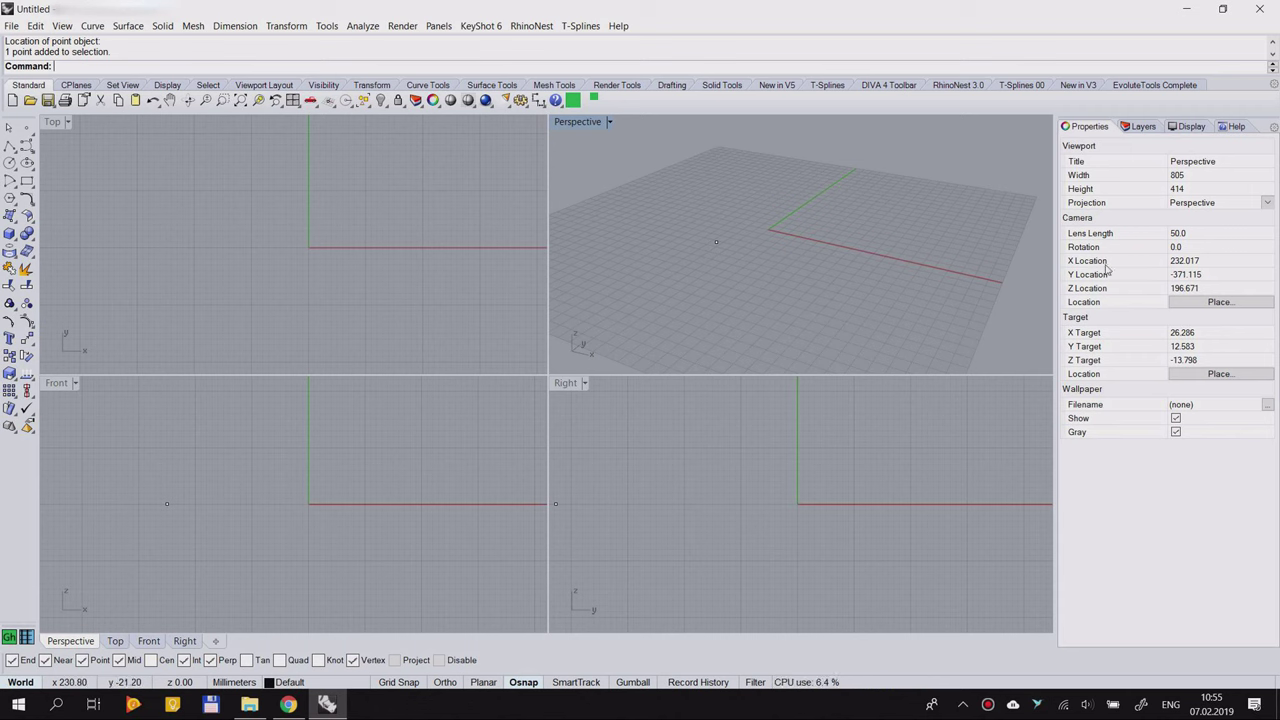
pyautogui.click(1140, 128)
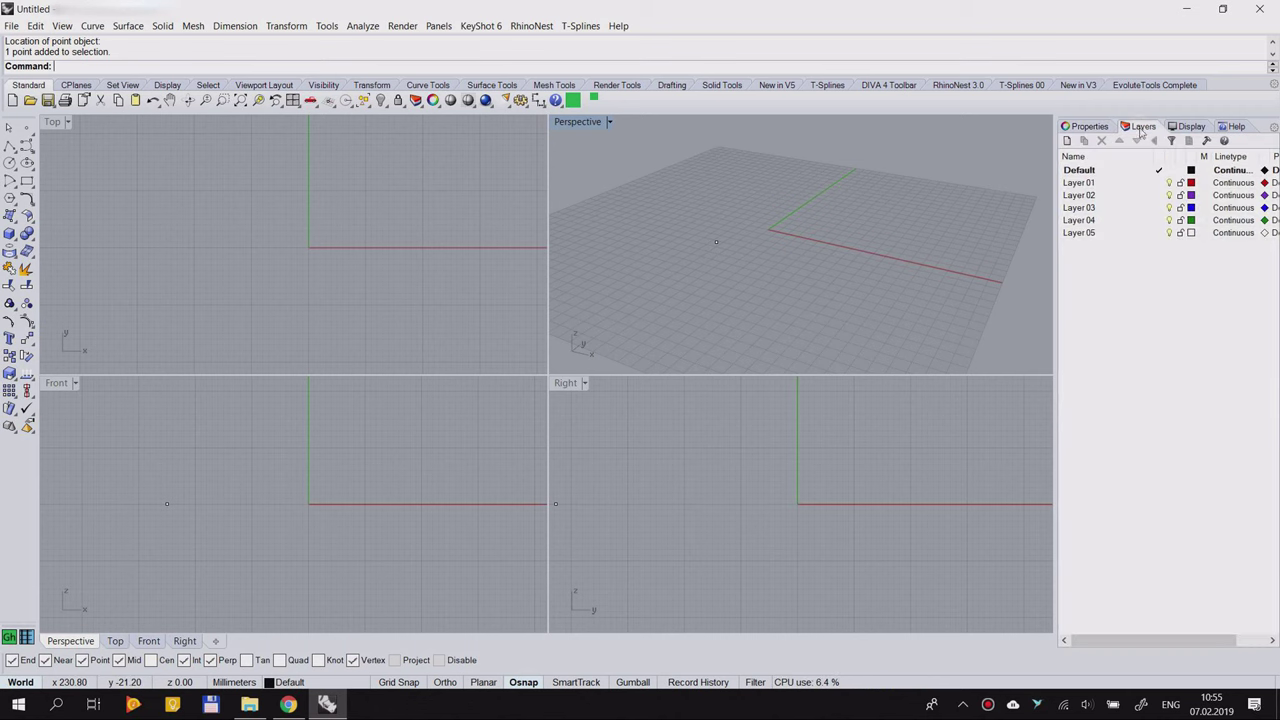
pyautogui.click(1190, 127)
pyautogui.click(1237, 127)
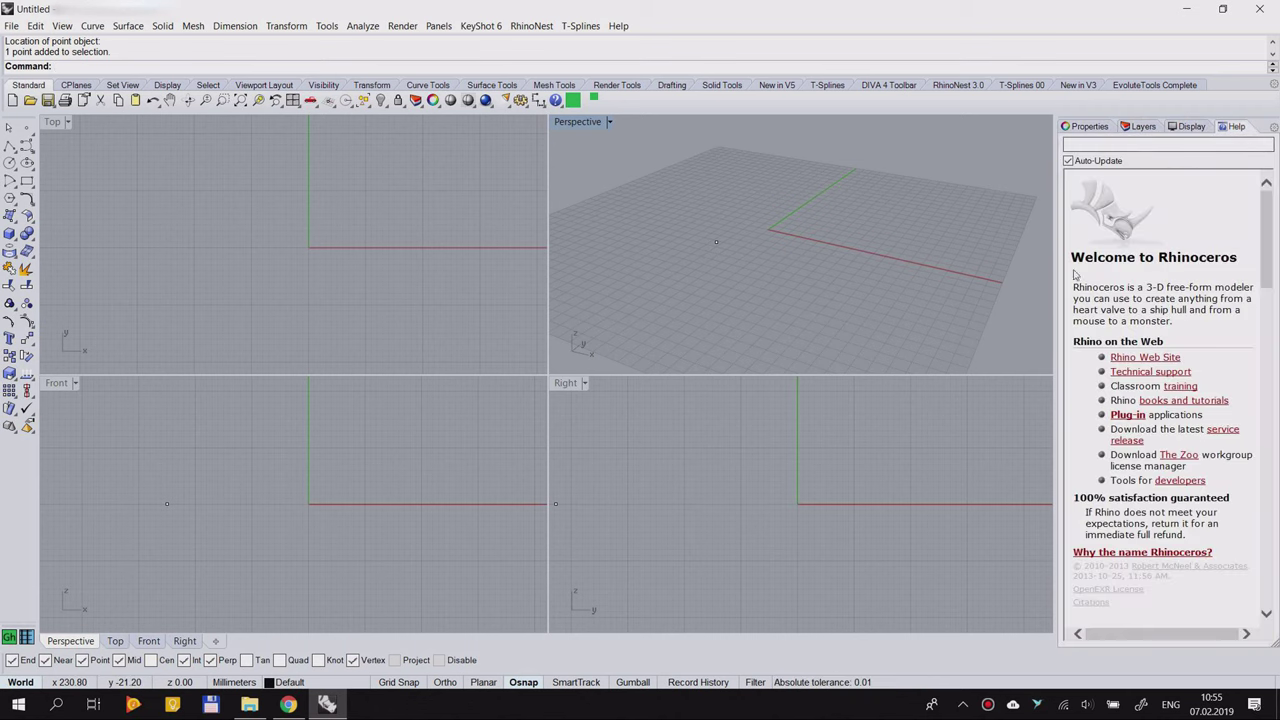
pyautogui.click(1089, 127)
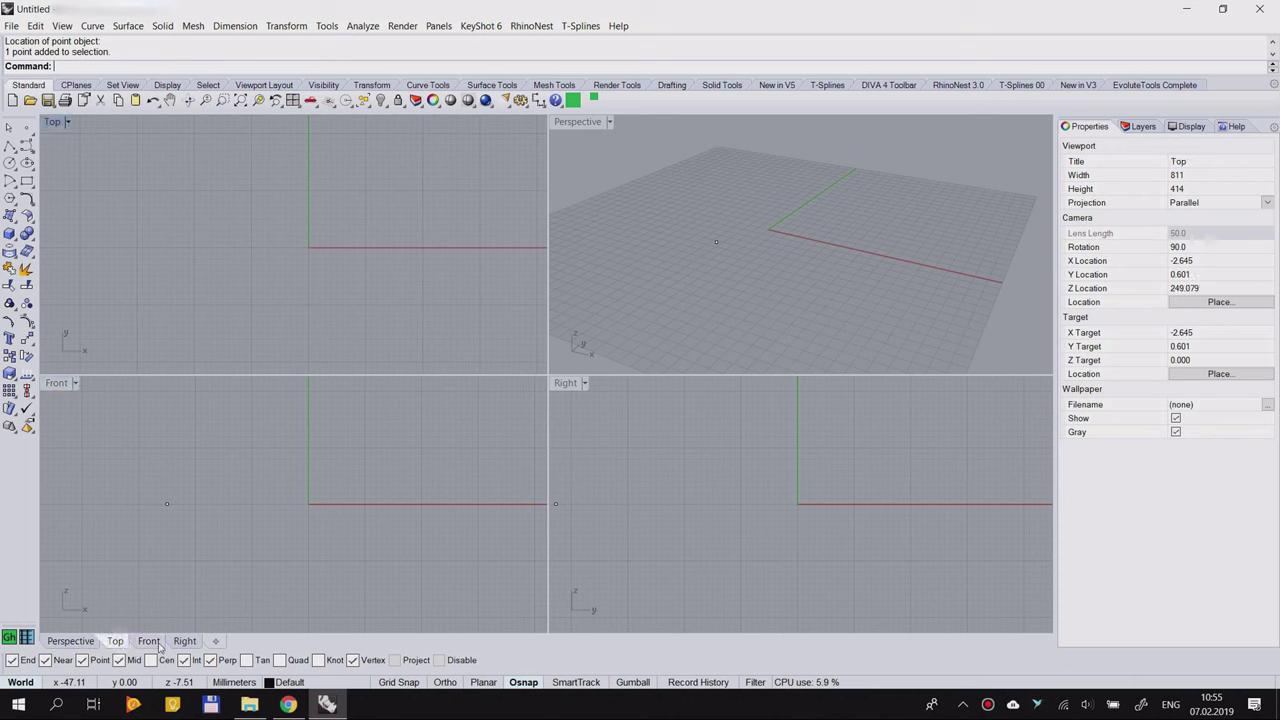
# Step: Cycle the active viewport through Top, Front and Right, ending with Perspective active
pyautogui.click(115, 641)
pyautogui.click(148, 641)
pyautogui.click(88, 643)
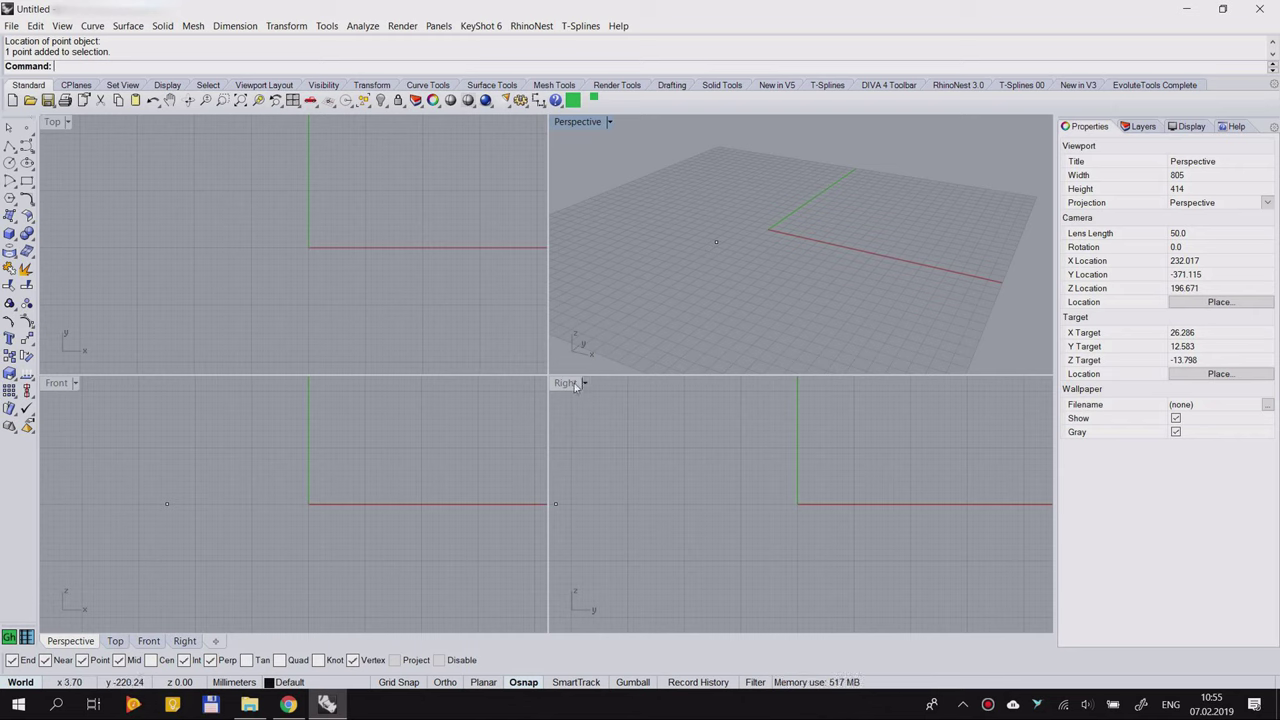
pyautogui.click(115, 641)
pyautogui.click(148, 641)
pyautogui.click(184, 641)
pyautogui.click(70, 641)
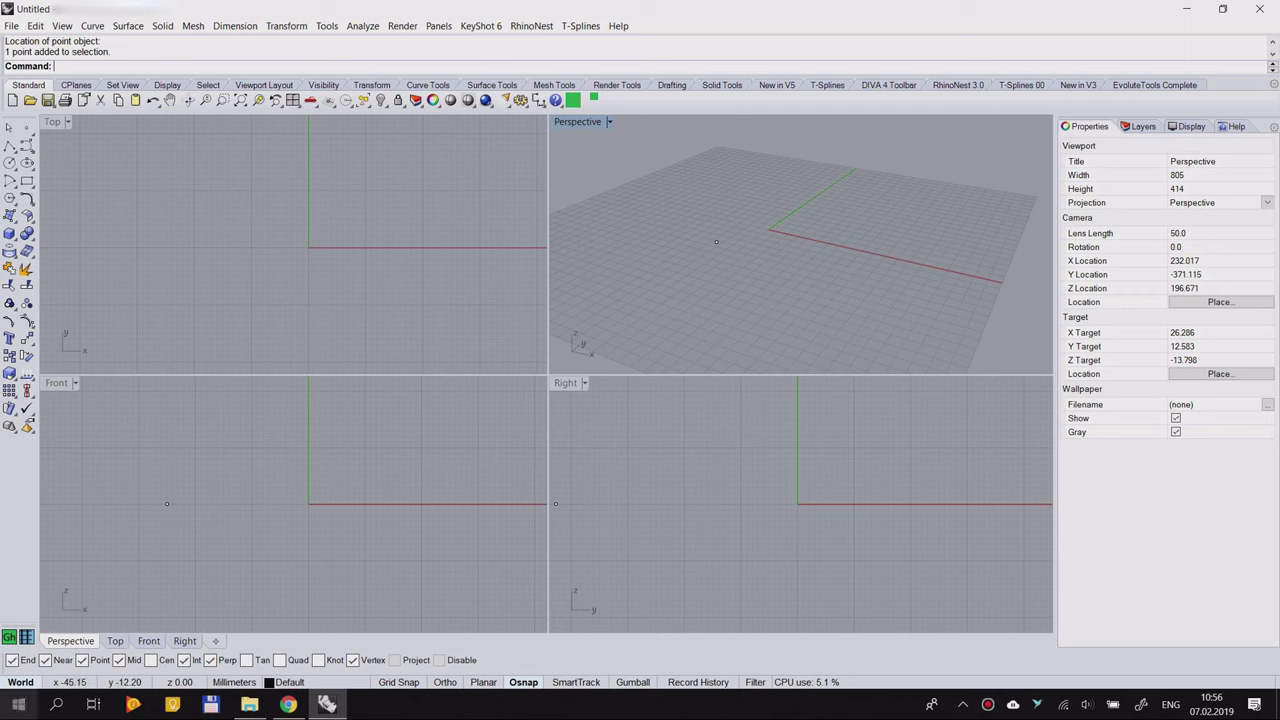
pyautogui.click(115, 641)
pyautogui.click(148, 641)
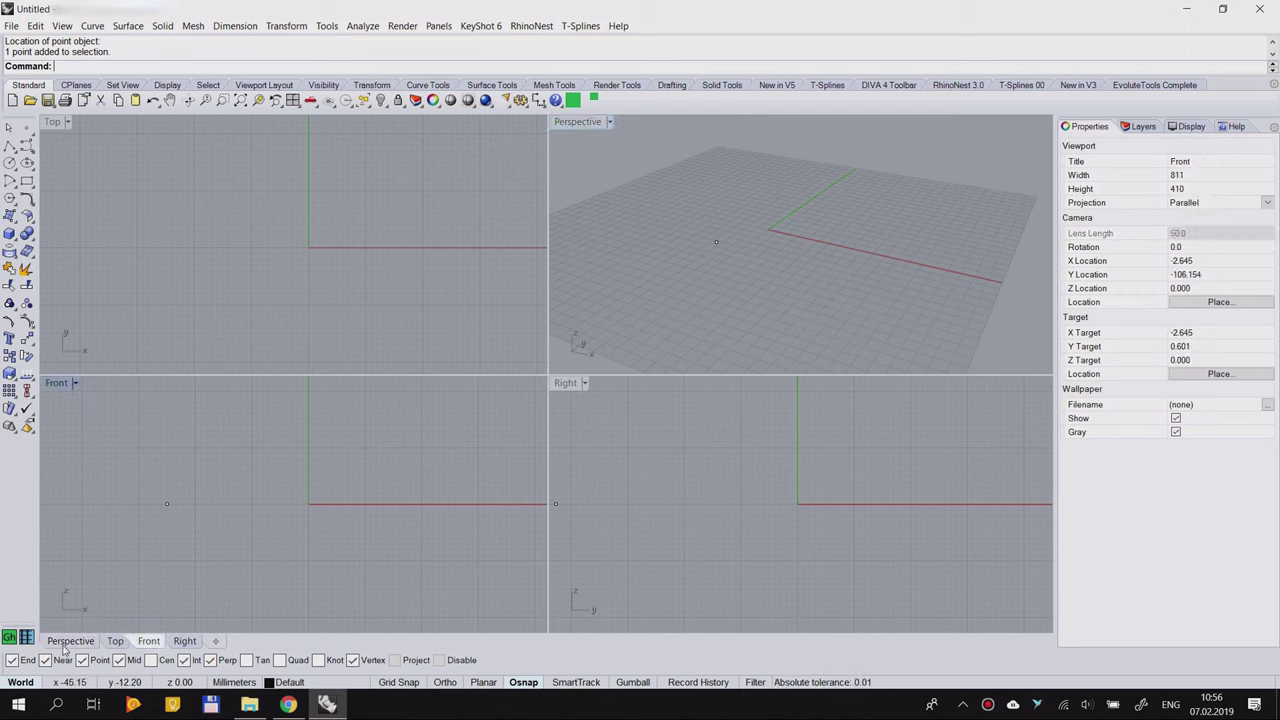
pyautogui.click(70, 641)
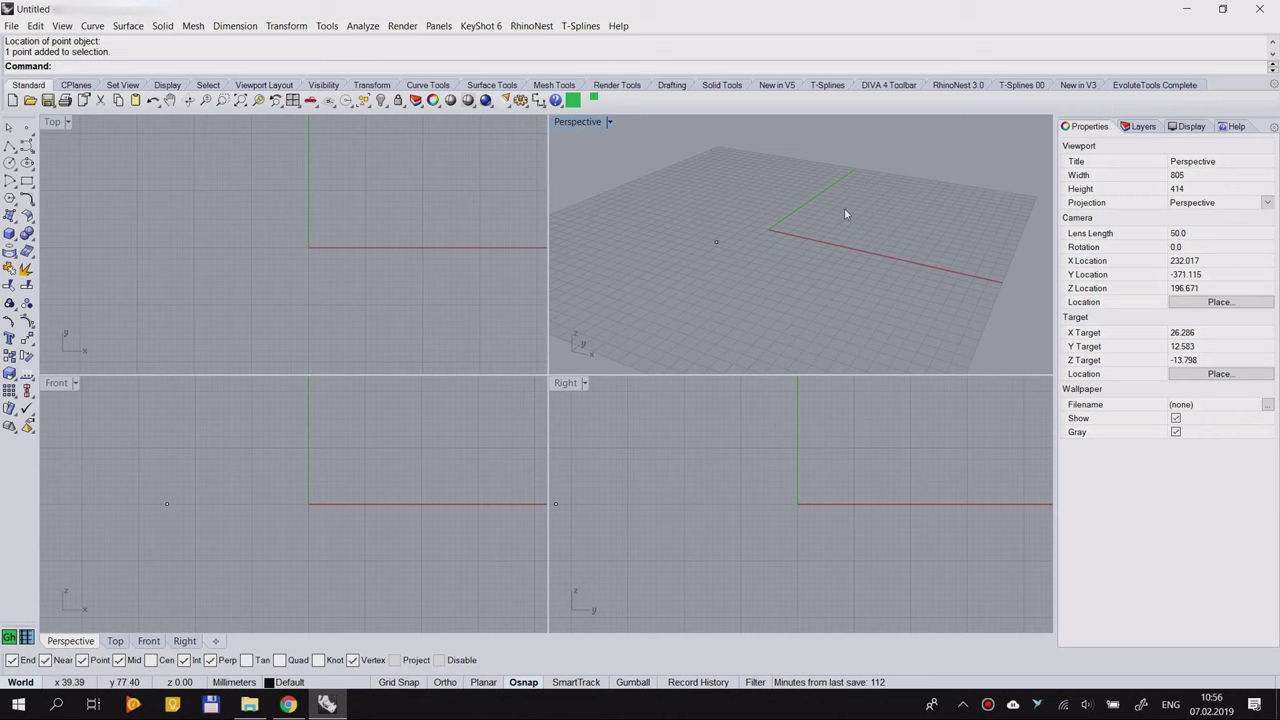
# Step: Maximize the Perspective viewport to inspect the scene at another angle and restore the four-viewport layout
pyautogui.moveTo(809, 309); pyautogui.dragTo(749, 251, button='right')
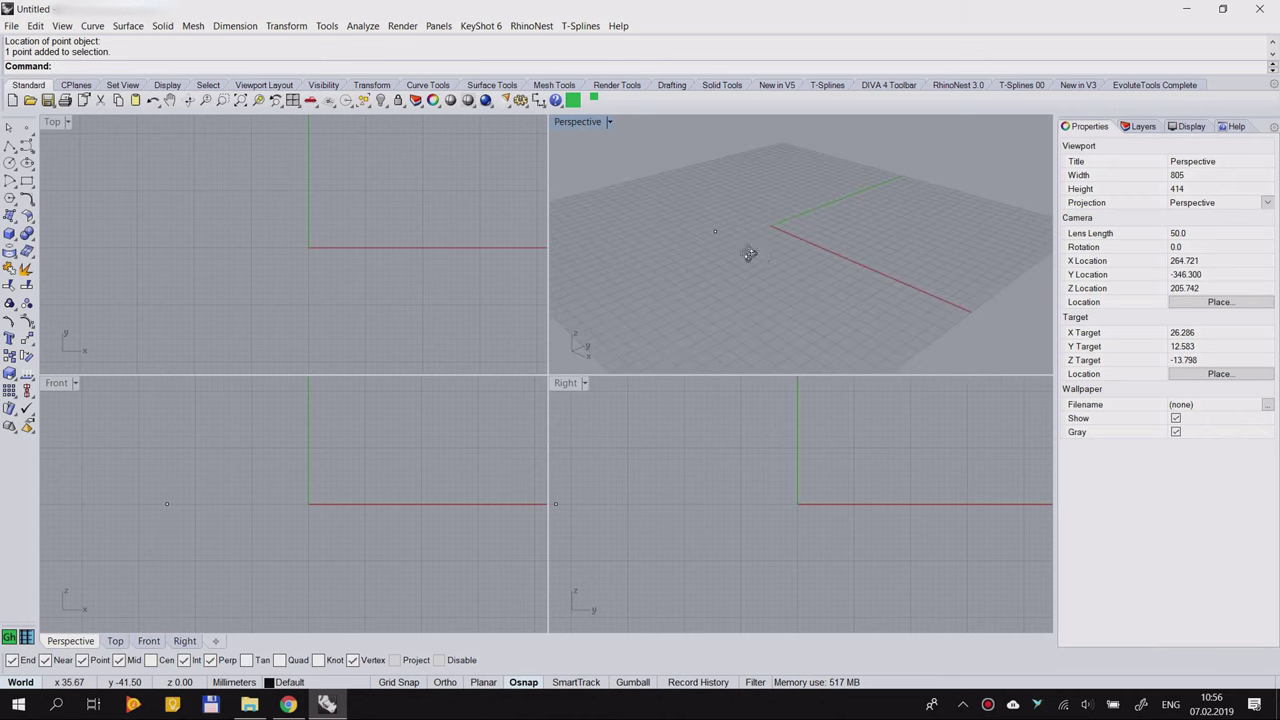
pyautogui.doubleClick(577, 122)
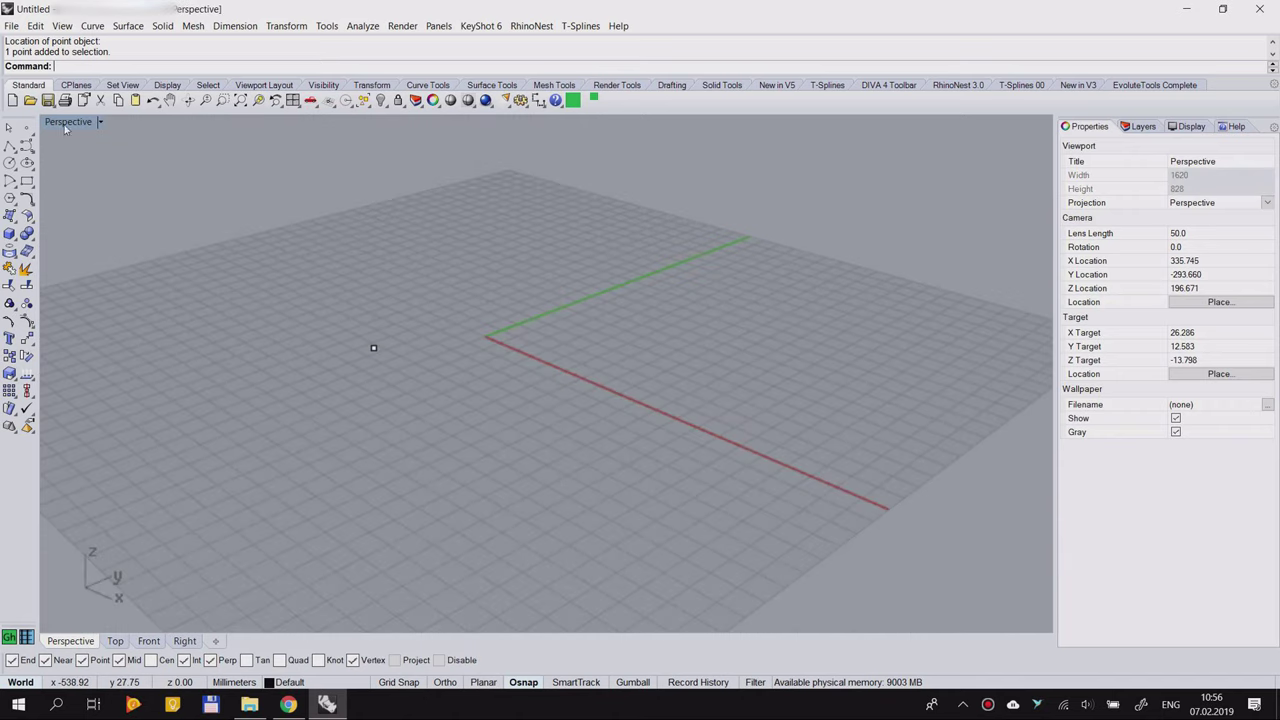
pyautogui.moveTo(514, 277); pyautogui.dragTo(440, 280, button='right')
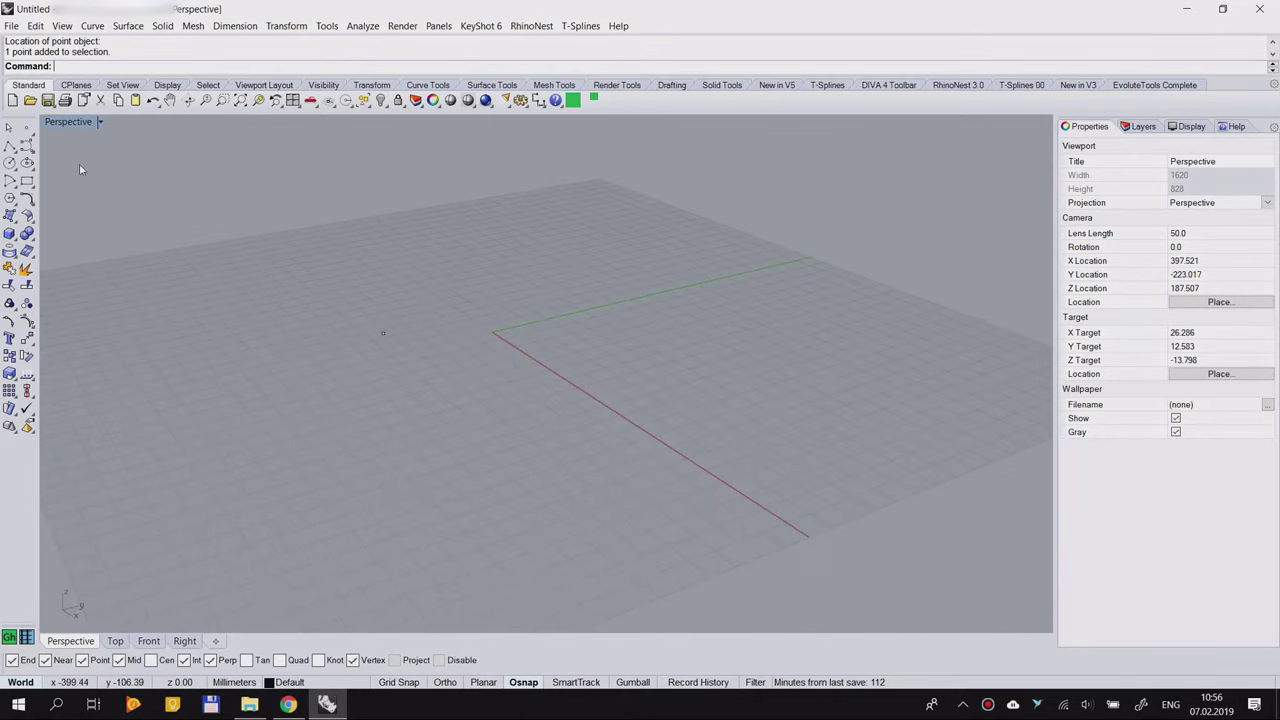
pyautogui.doubleClick(89, 126)
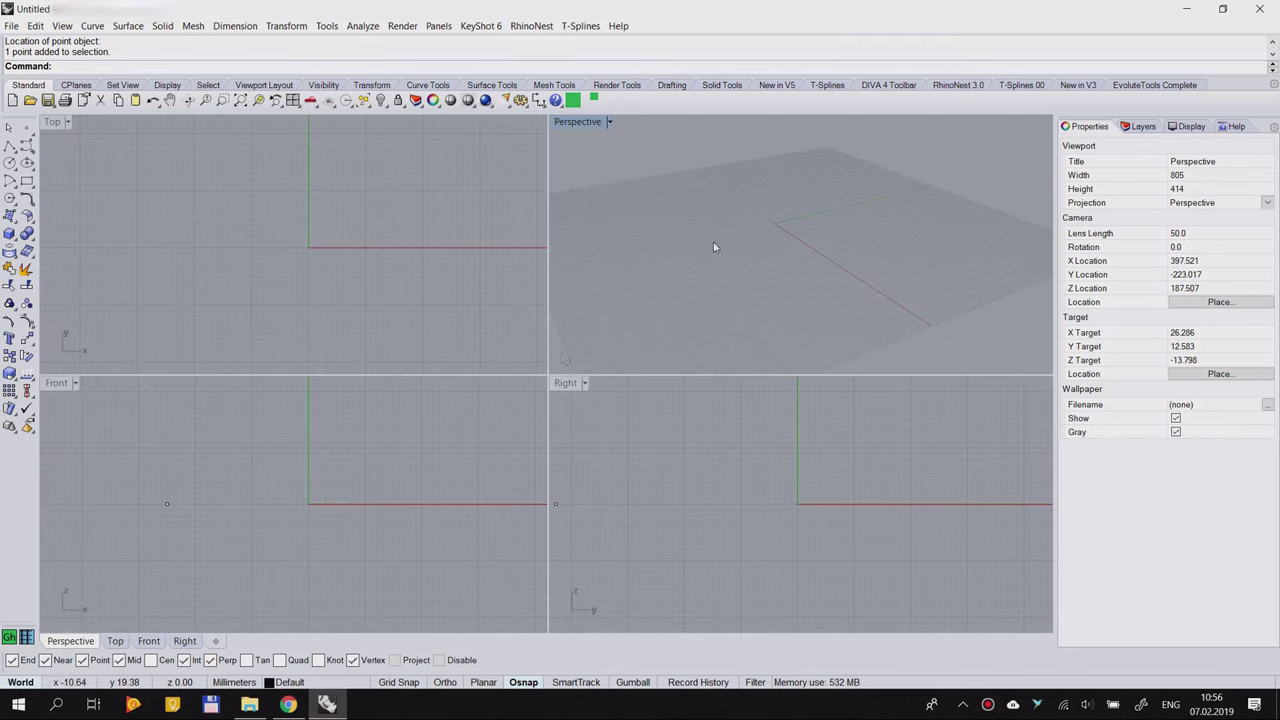
# Step: View the Top and Right viewports maximized one after the other, restoring the four-viewport layout each time
pyautogui.doubleClick(52, 121)
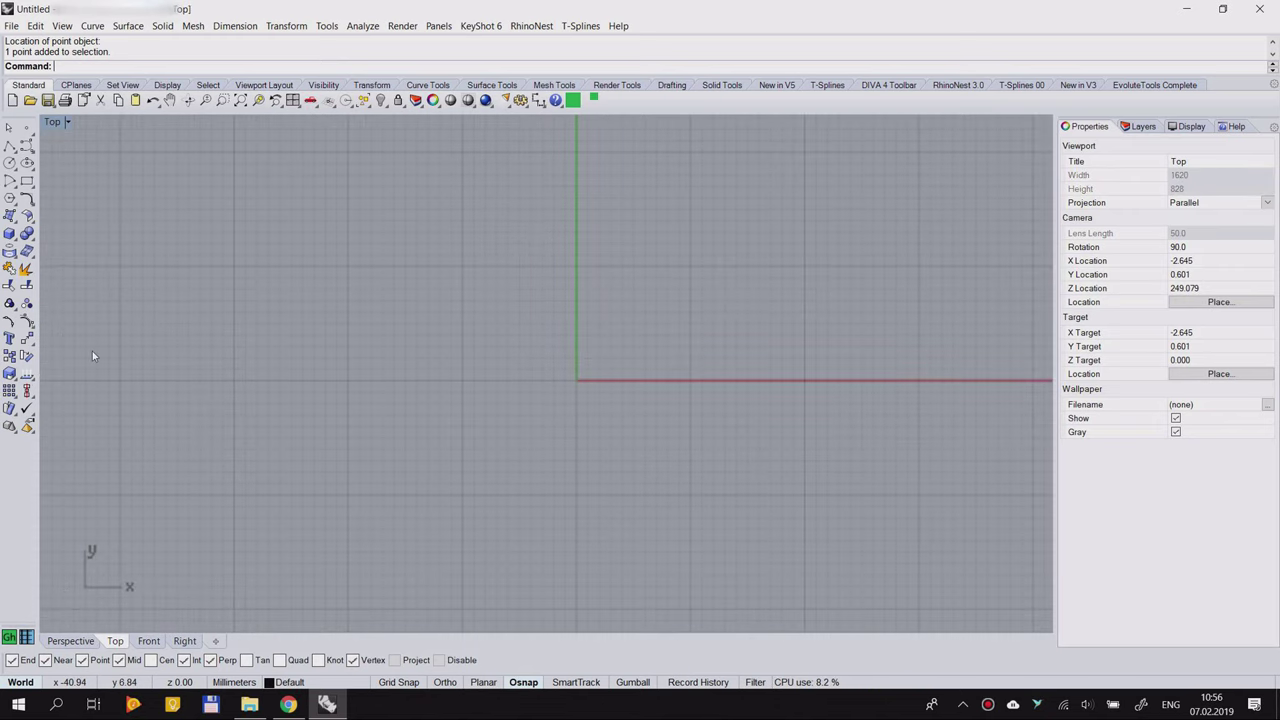
pyautogui.doubleClick(55, 122)
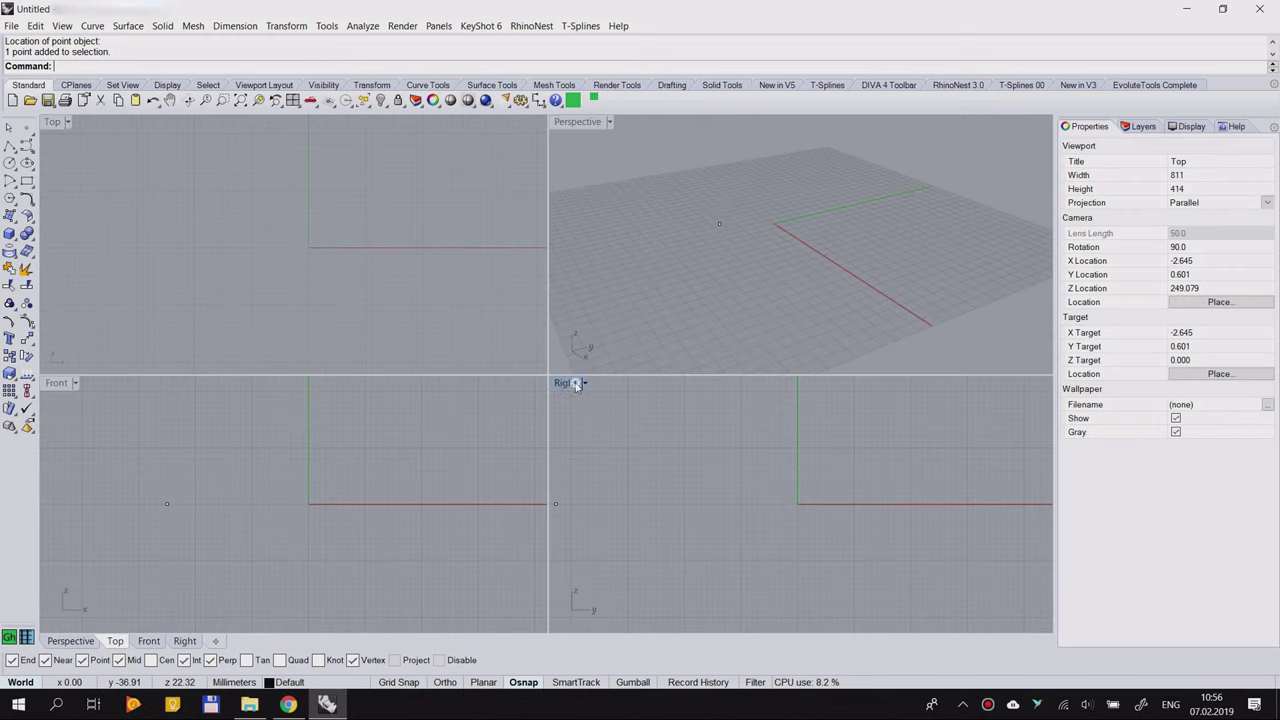
pyautogui.doubleClick(566, 383)
pyautogui.doubleClick(50, 122)
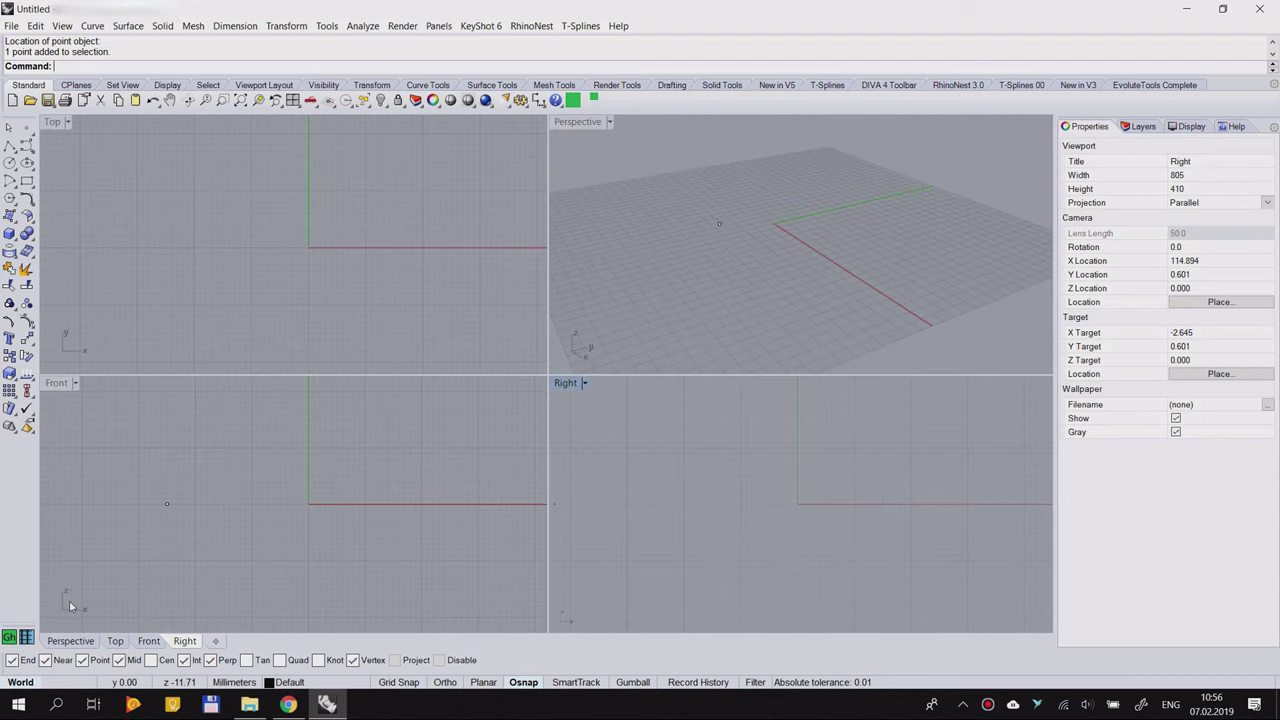
# Step: Maximize the Perspective viewport and view the construction plane from a steeper angle
pyautogui.doubleClick(580, 122)
pyautogui.moveTo(430, 334)
pyautogui.mouseDown(button='right')
pyautogui.moveTo(471, 294)
pyautogui.moveTo(374, 354)
pyautogui.moveTo(420, 354)
pyautogui.mouseUp(button='right')
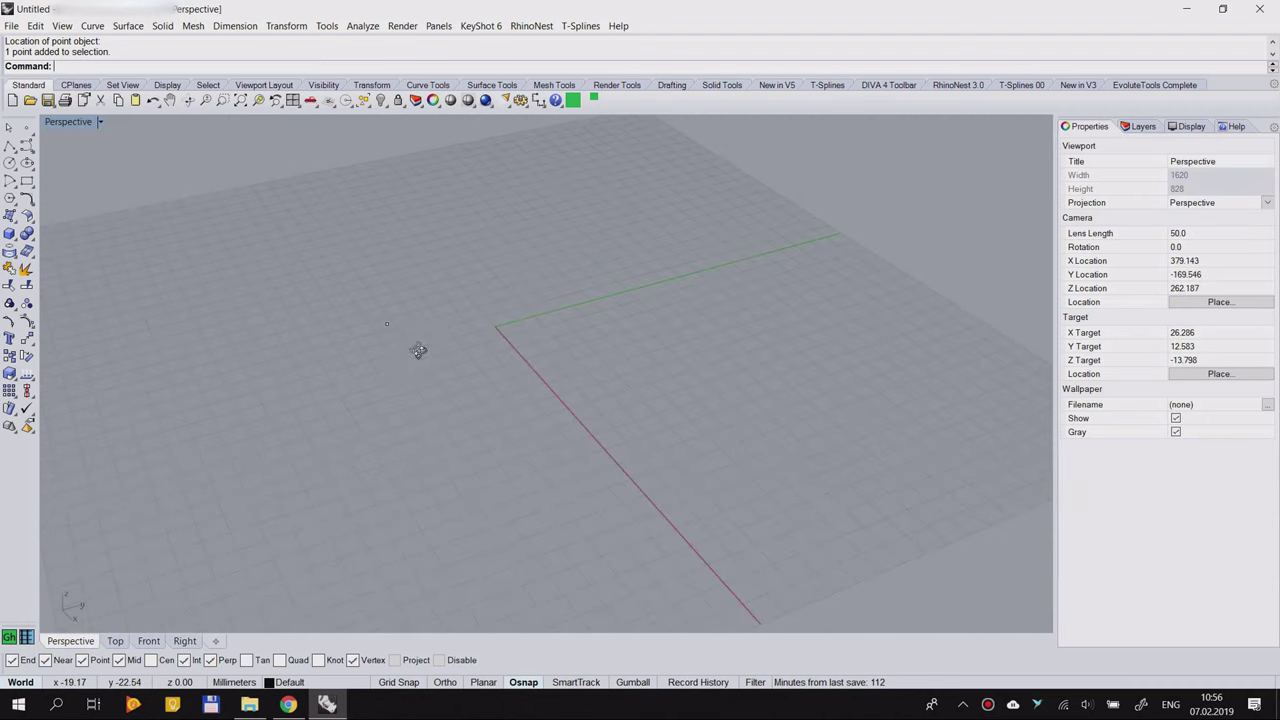
# Step: View the Top, Front and Right viewports in turn and return to Perspective to see the whole construction plane
pyautogui.click(115, 641)
pyautogui.click(148, 641)
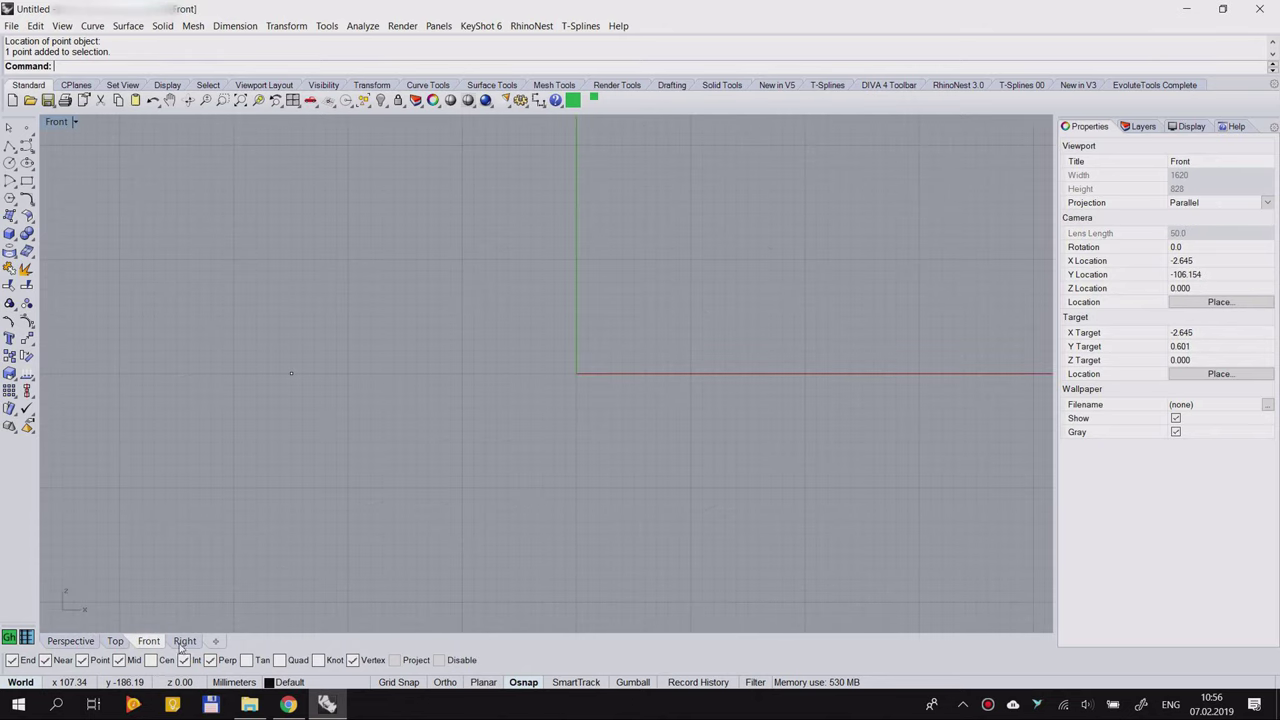
pyautogui.click(185, 641)
pyautogui.click(148, 641)
pyautogui.click(115, 641)
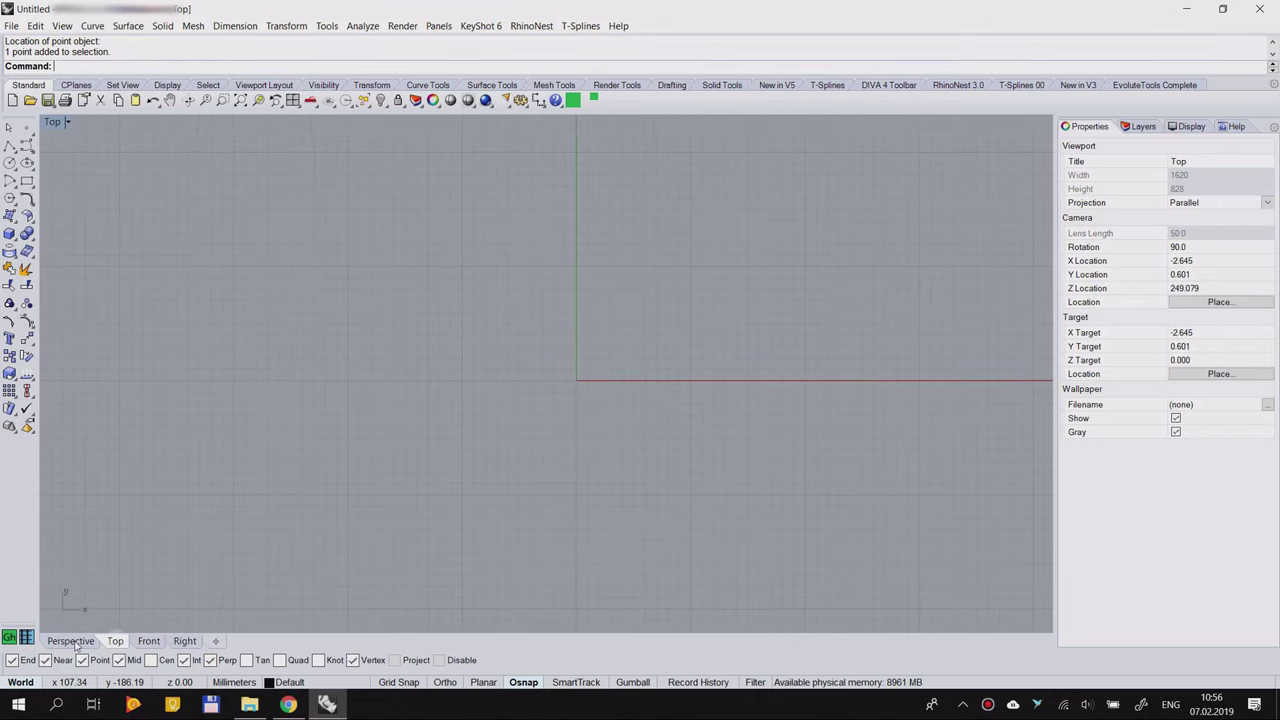
pyautogui.click(70, 641)
pyautogui.moveTo(449, 343); pyautogui.dragTo(486, 327, button='right')
pyautogui.scroll(-4, 398, 294)
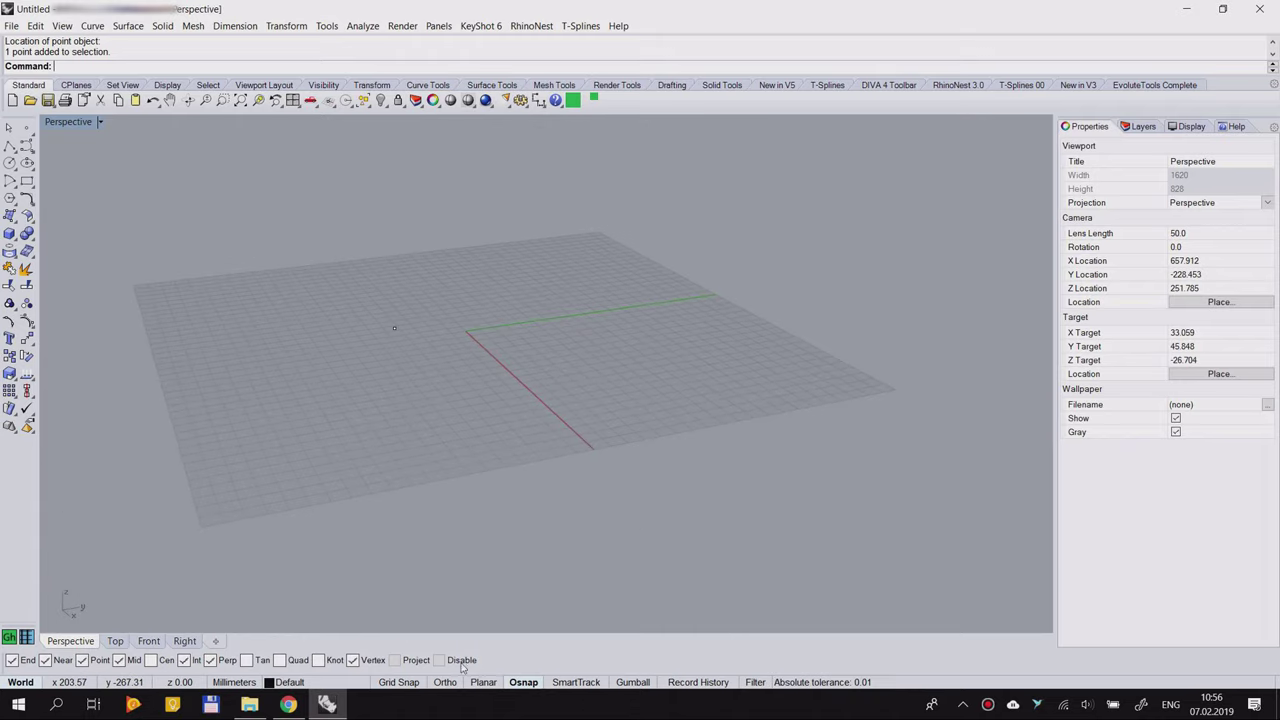
# Step: Toggle object snapping off and back on to see its options hidden and shown
pyautogui.click(537, 688)
pyautogui.click(537, 688)
pyautogui.click(528, 688)
pyautogui.click(520, 688)
pyautogui.moveTo(500, 310); pyautogui.dragTo(492, 380, button='right')
pyautogui.scroll(3, 388, 302)
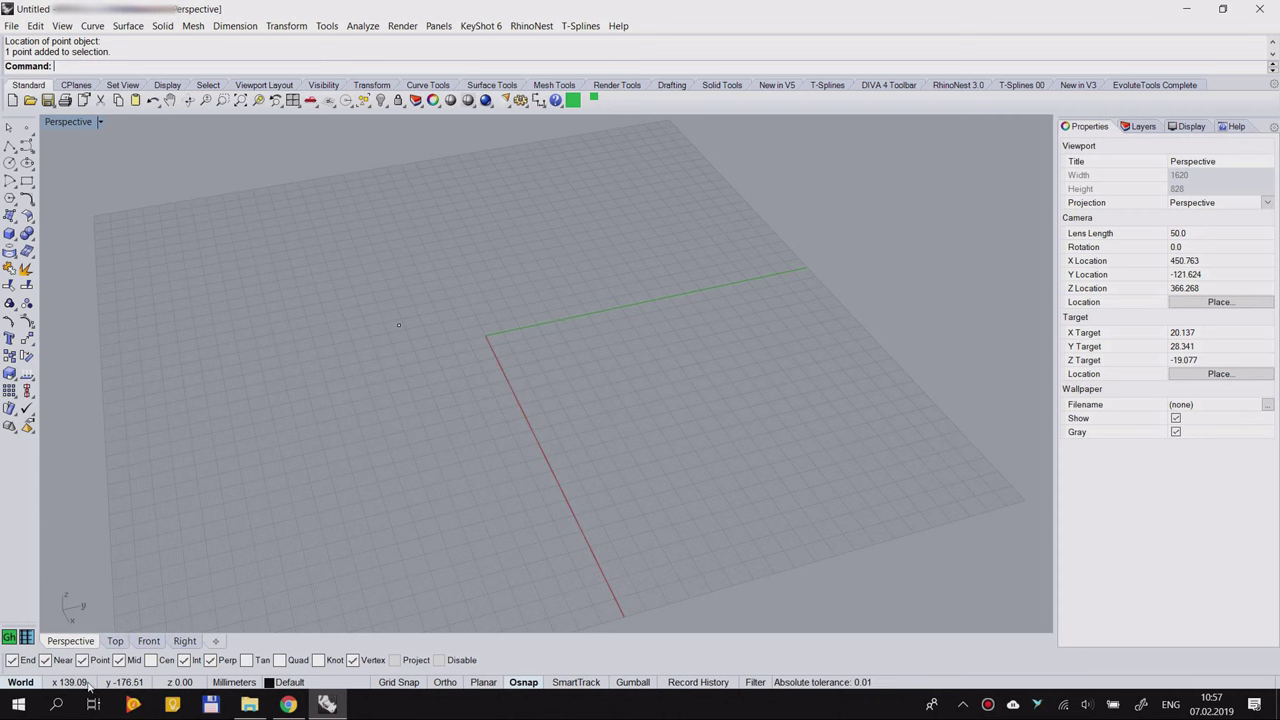
pyautogui.moveTo(477, 326); pyautogui.dragTo(531, 281, button='right')
pyautogui.moveTo(439, 320); pyautogui.dragTo(380, 349, button='right')
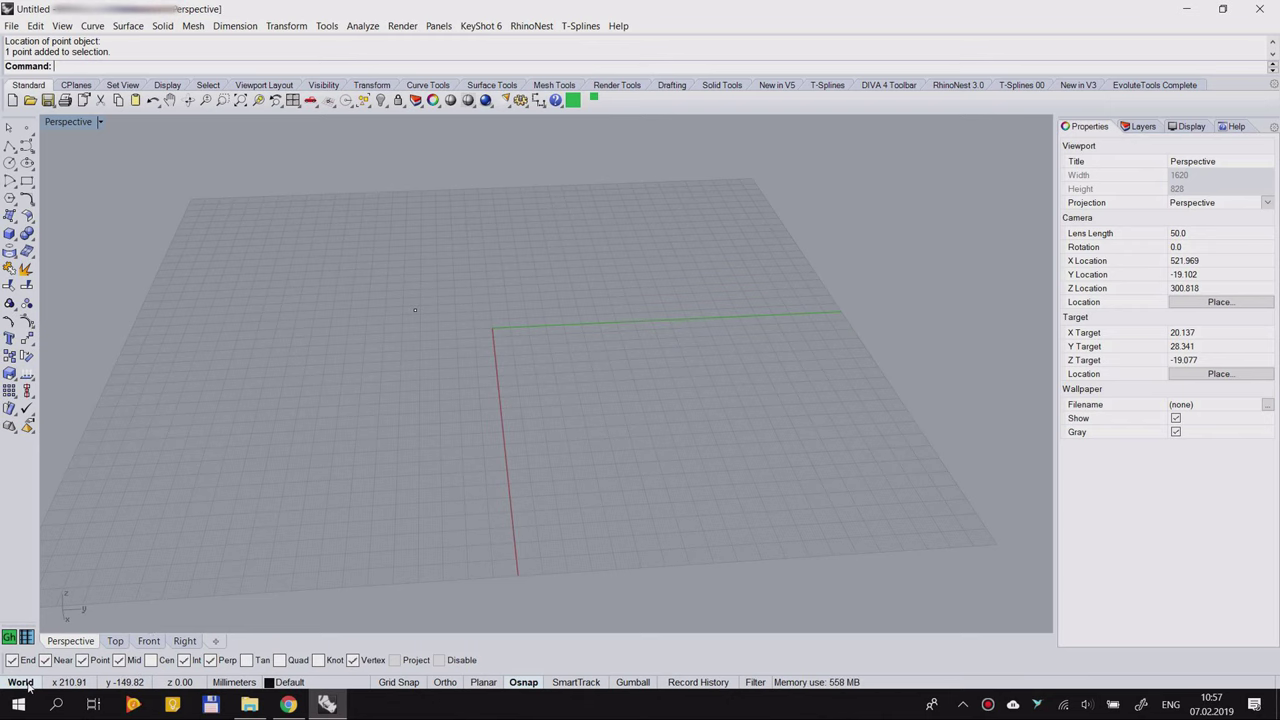
pyautogui.moveTo(586, 334); pyautogui.dragTo(339, 581, button='right')
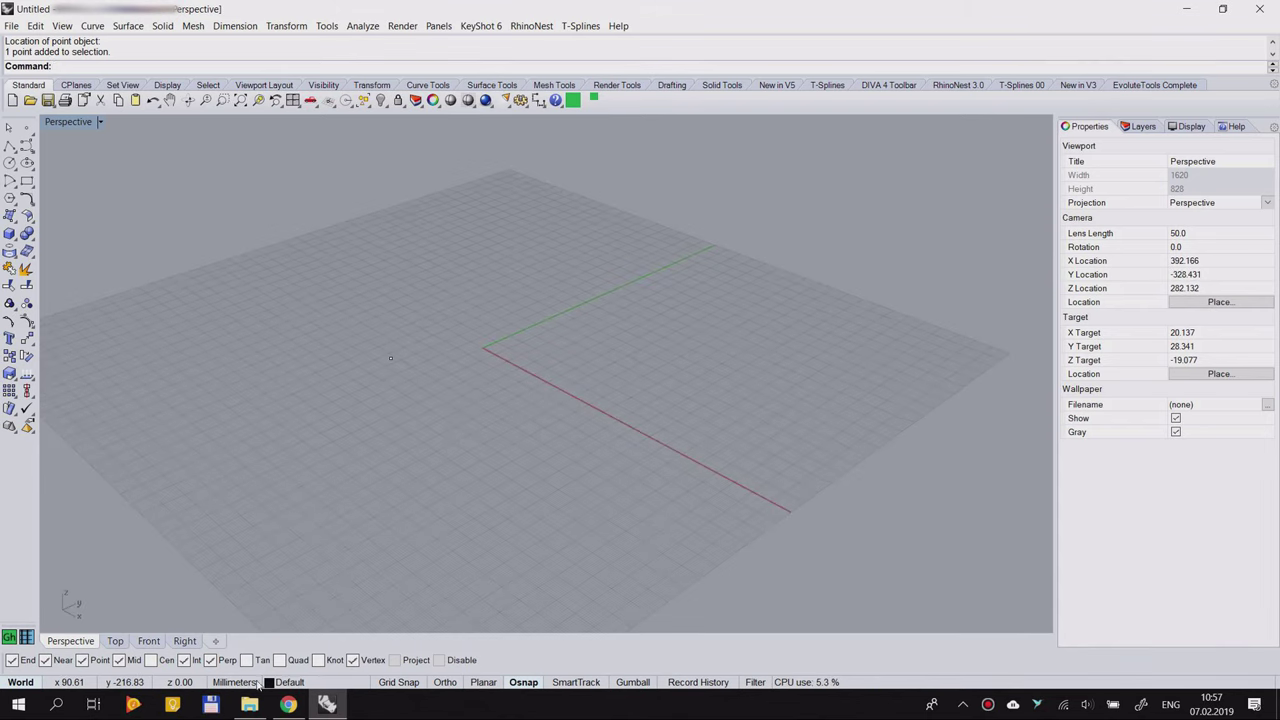
# Step: Look through the current-layer list without changing the layer and show the full layer table beside the viewport
pyautogui.click(322, 684)
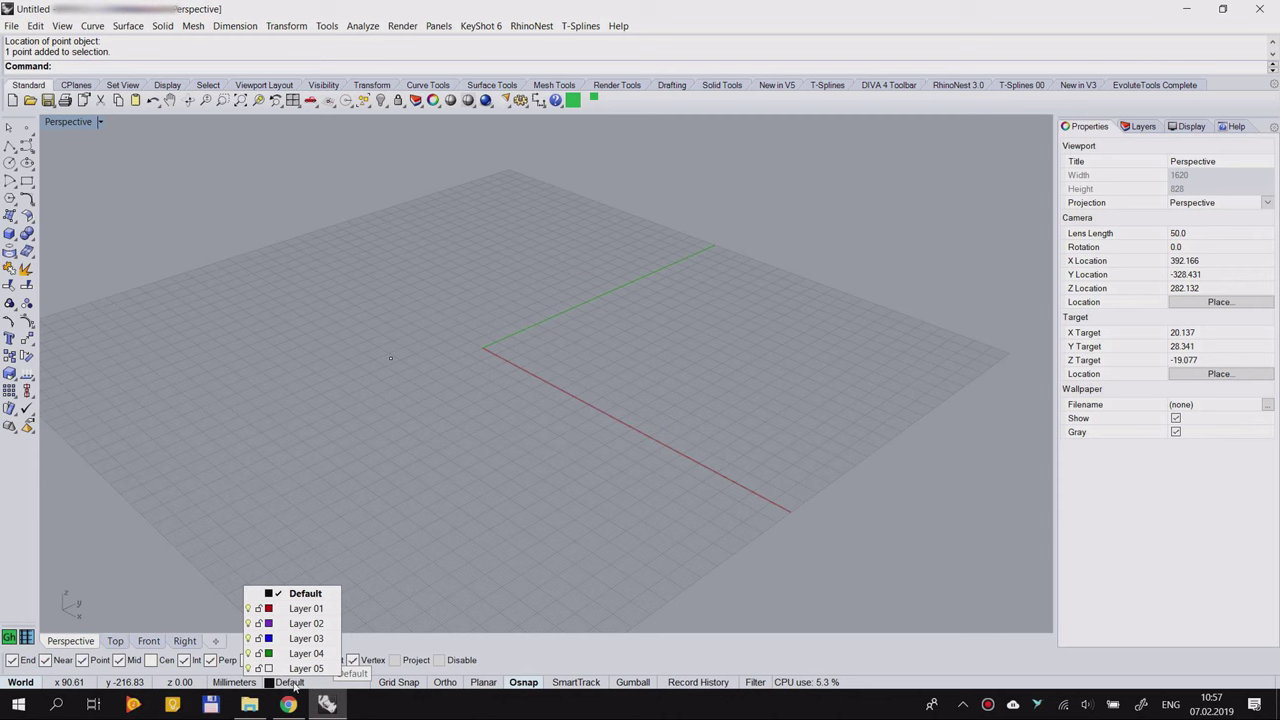
pyautogui.click(437, 491)
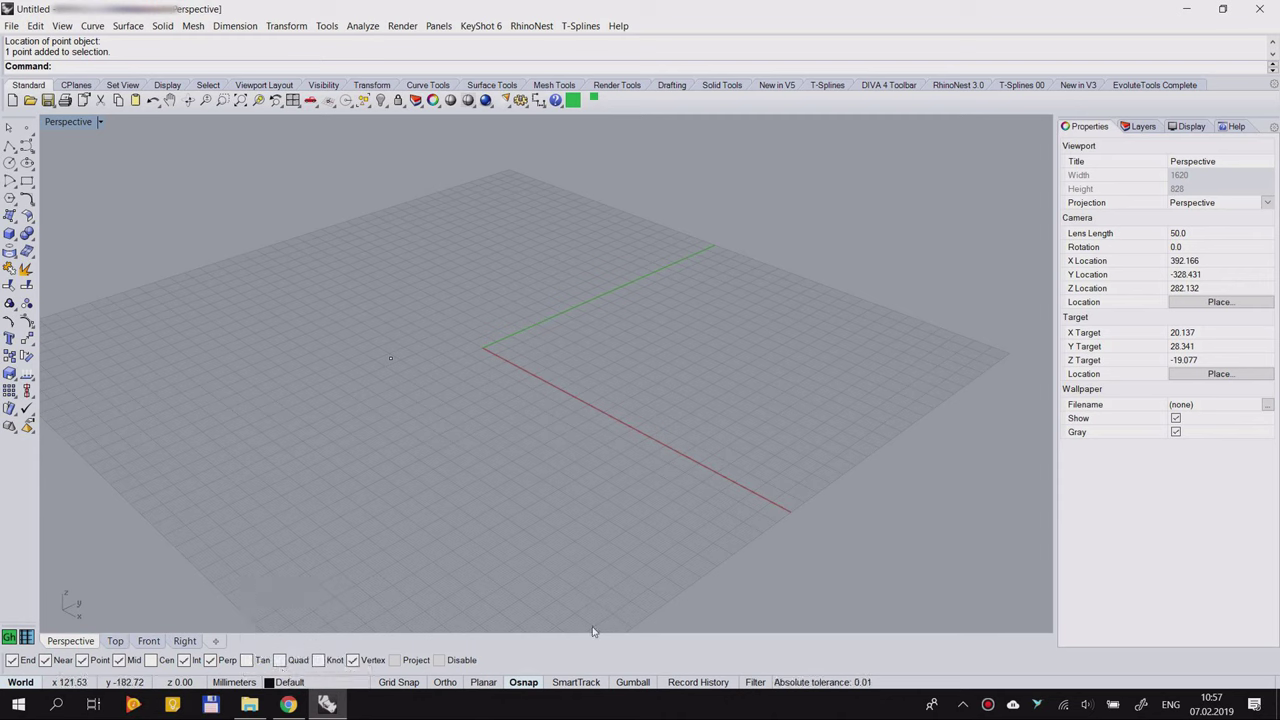
pyautogui.click(1141, 127)
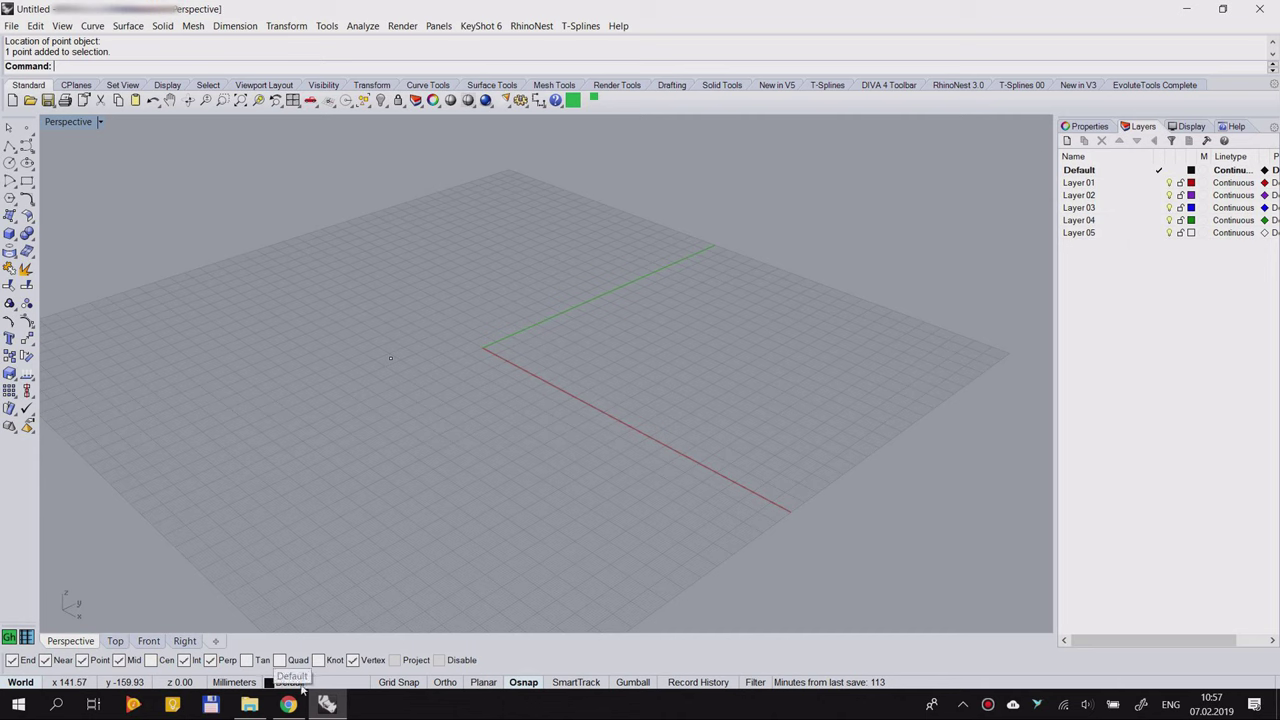
# Step: Toggle grid snapping on and off, leaving it switched off
pyautogui.click(405, 683)
pyautogui.click(398, 683)
pyautogui.click(398, 683)
pyautogui.scroll(5, 440, 420)
pyautogui.click(398, 683)
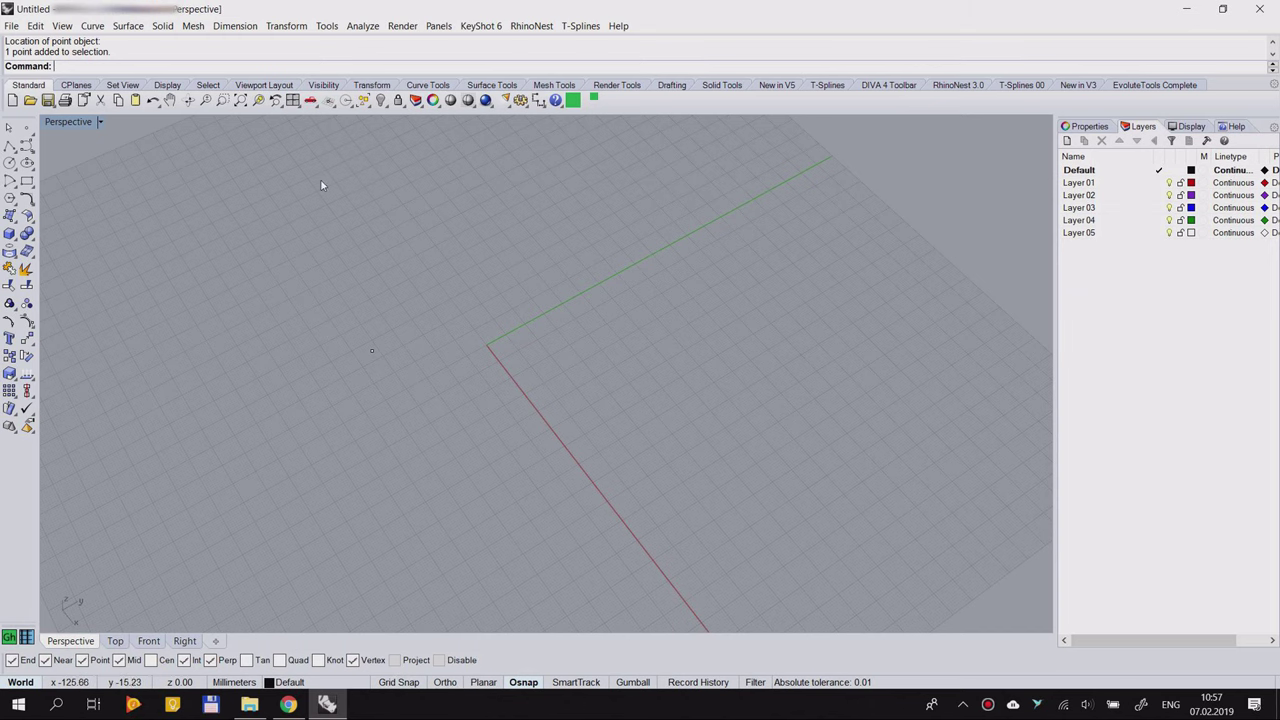
# Step: Turn on the Gumball manipulator for moving, rotating and scaling objects
pyautogui.moveTo(417, 372); pyautogui.dragTo(414, 471, button='right')
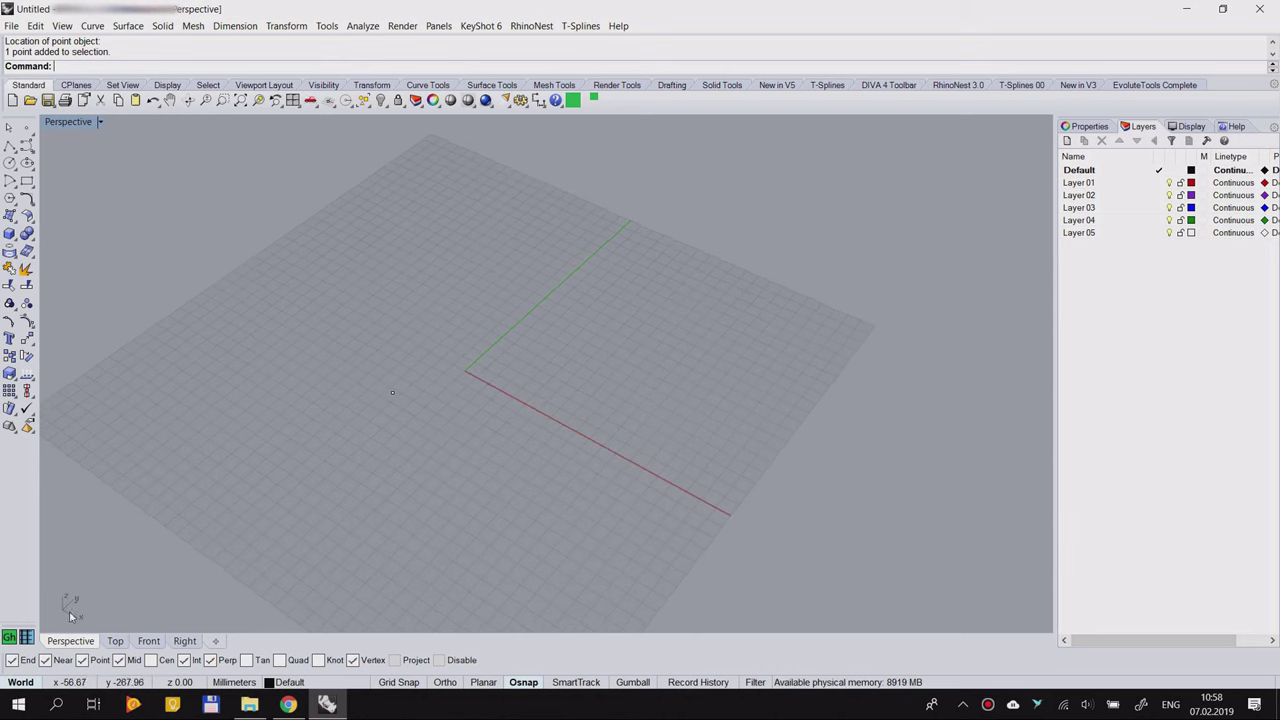
pyautogui.moveTo(574, 474); pyautogui.dragTo(530, 534, button='right')
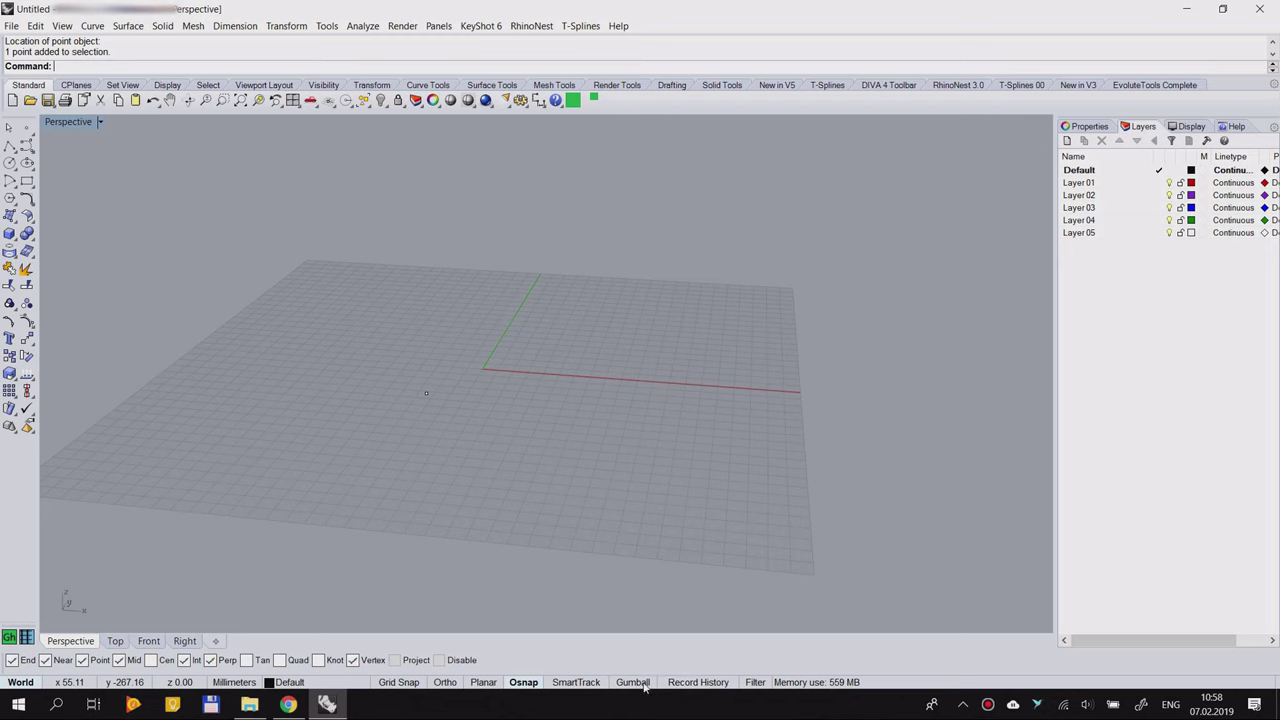
pyautogui.moveTo(711, 377); pyautogui.dragTo(625, 480, button='right')
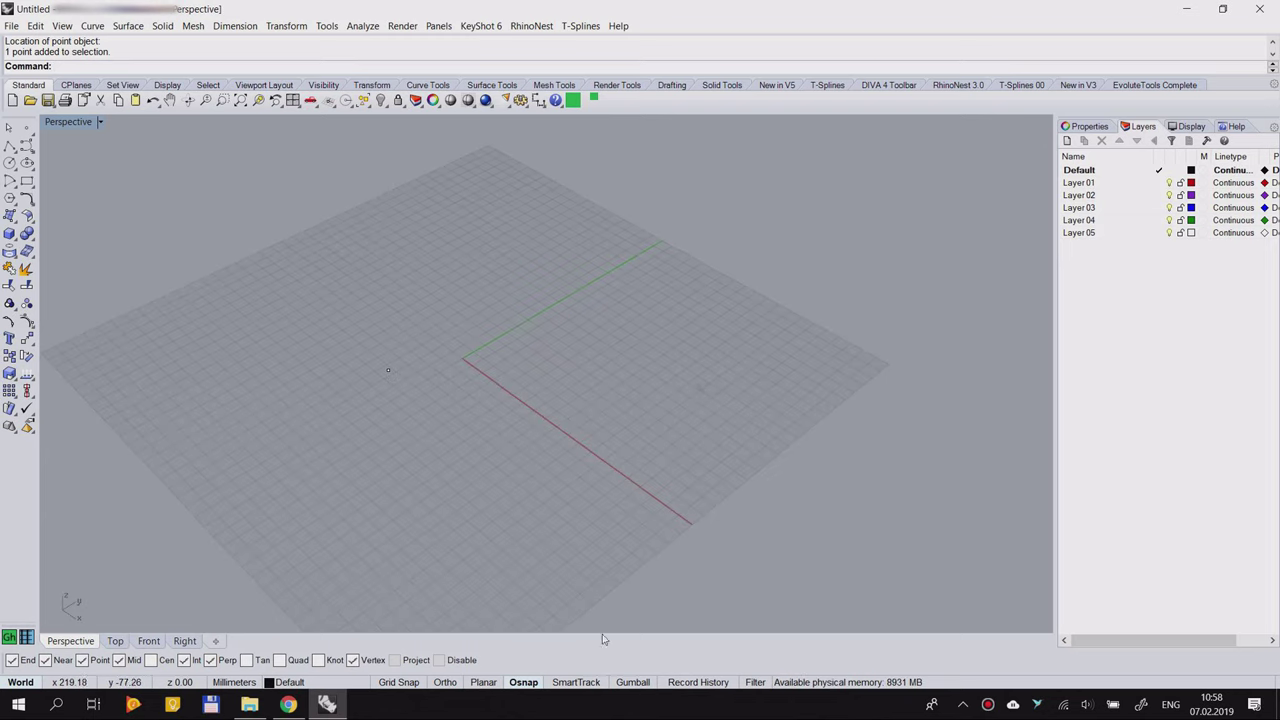
pyautogui.click(640, 684)
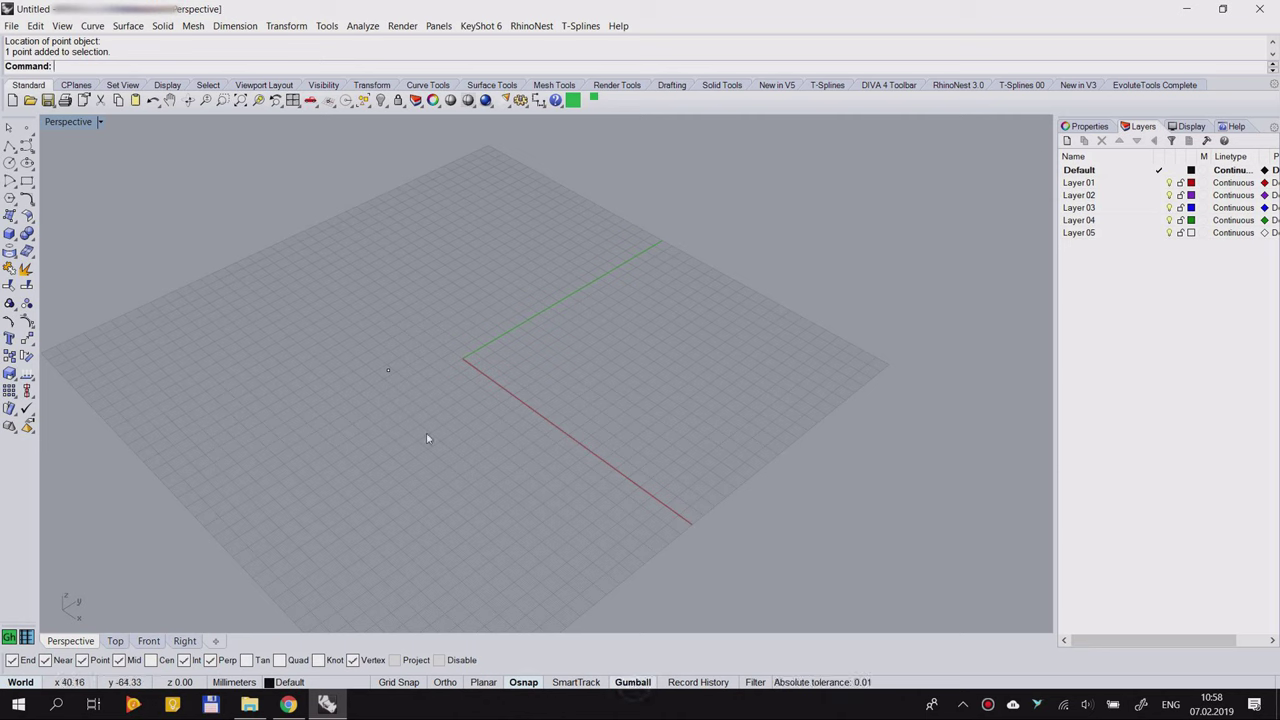
pyautogui.moveTo(749, 537); pyautogui.dragTo(557, 406, button='right')
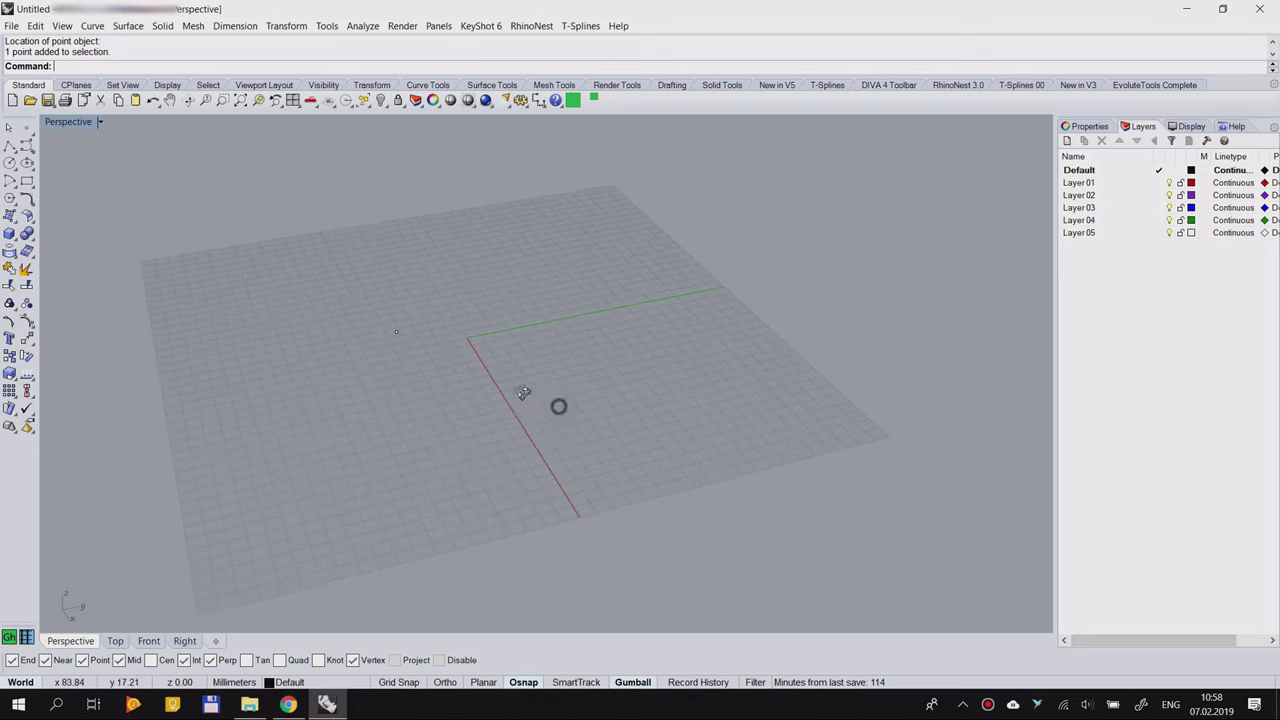
# Step: Restrict the Selection Filter to Points only, disable filtering and close the filter
pyautogui.click(756, 684)
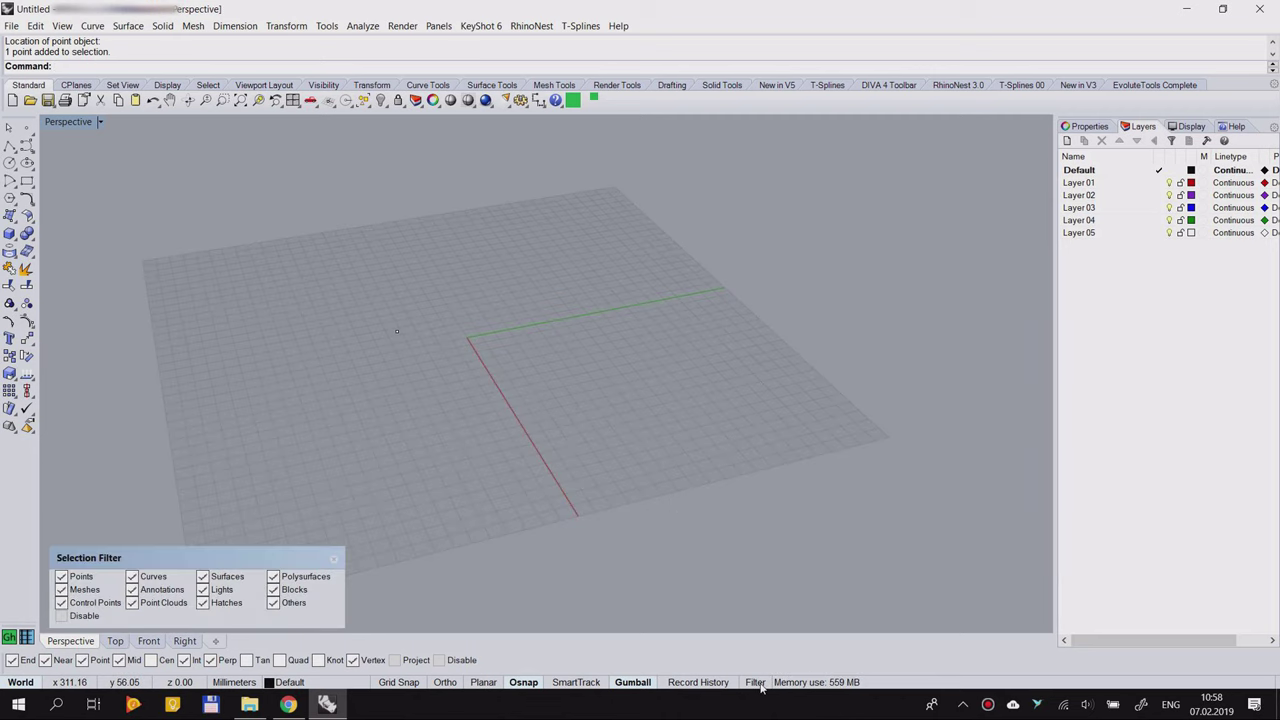
pyautogui.moveTo(246, 559); pyautogui.dragTo(238, 561)
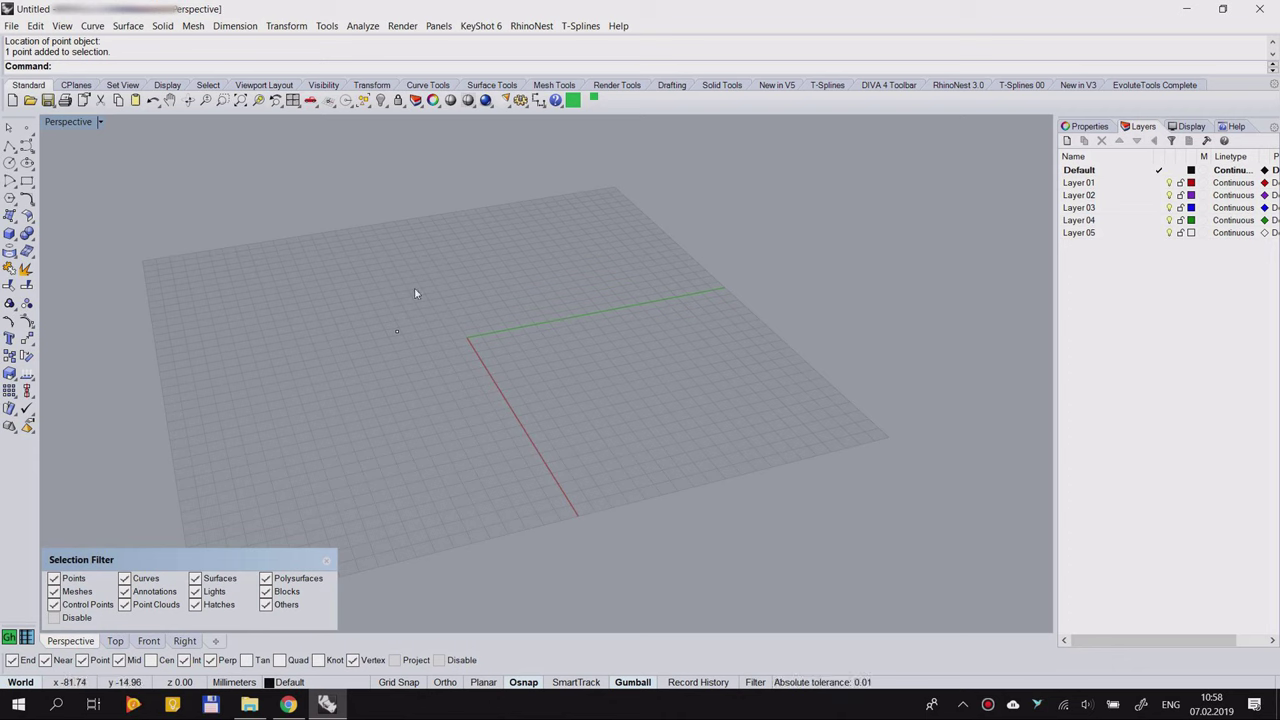
pyautogui.rightClick(54, 579)
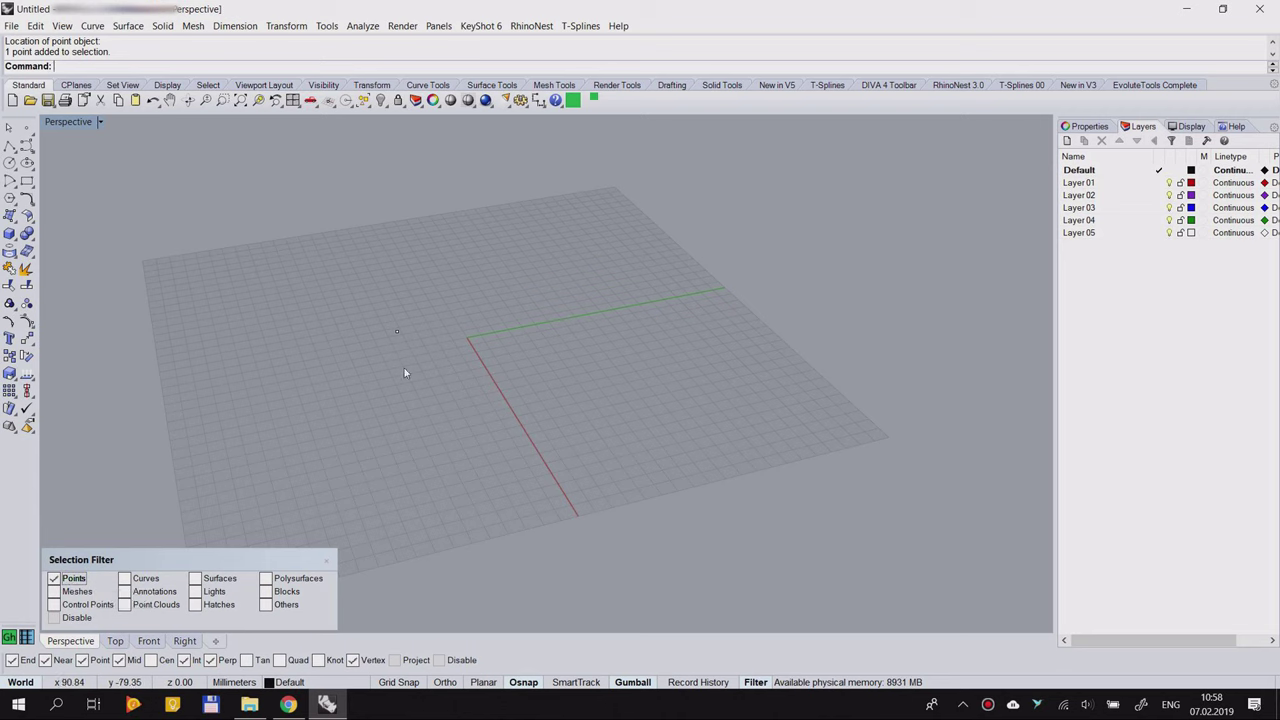
pyautogui.click(55, 618)
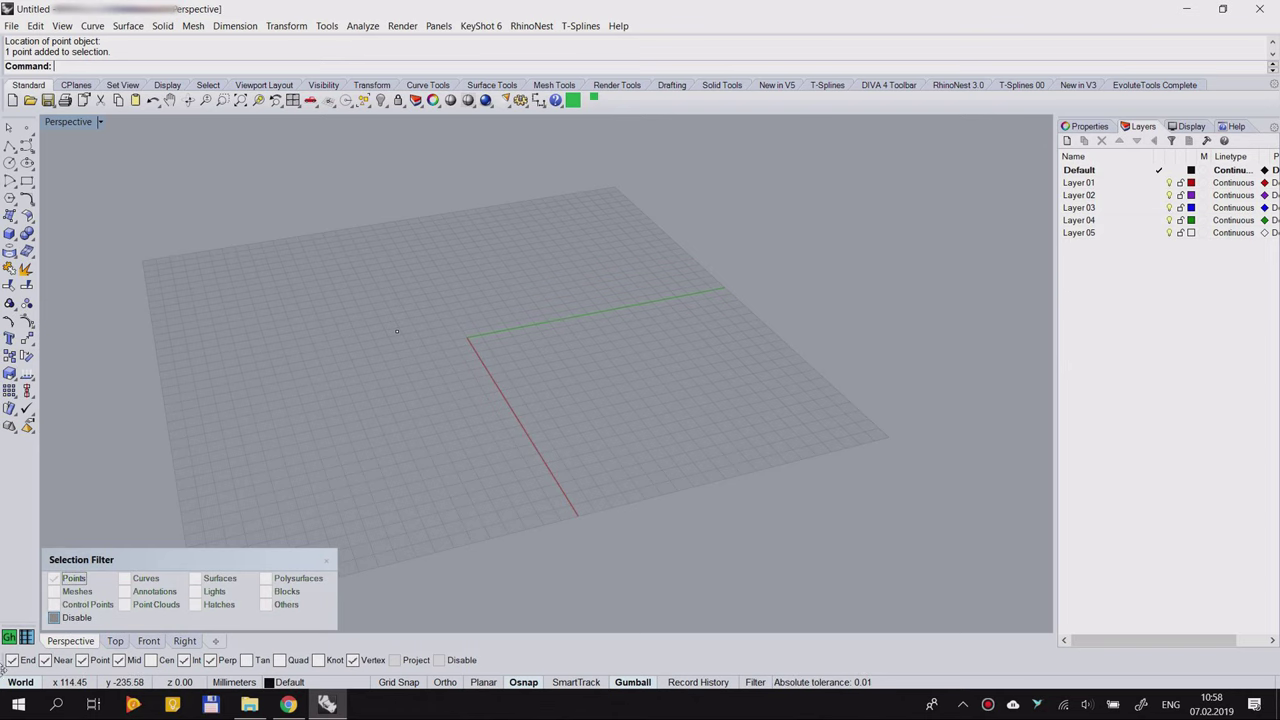
pyautogui.moveTo(672, 361); pyautogui.dragTo(622, 394, button='right')
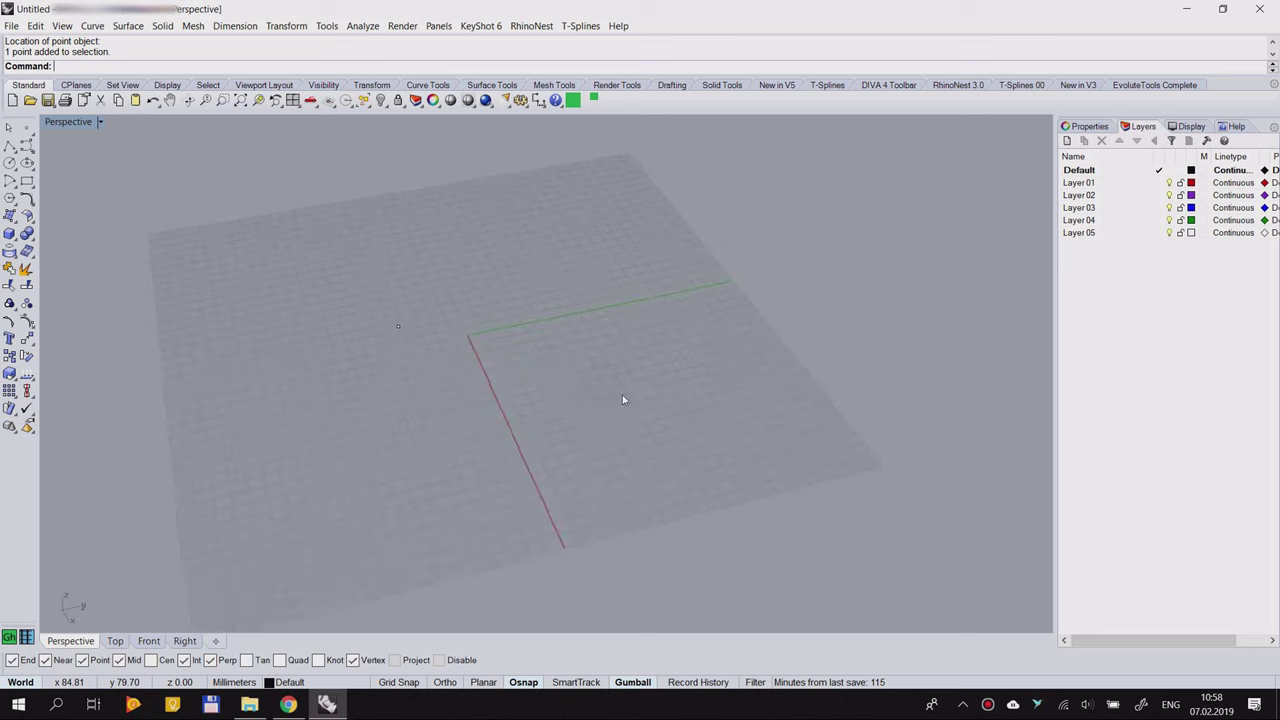
# Step: Examine the layer table by highlighting Default and Layer 01 through Layer 05 one after another
pyautogui.click(1088, 126)
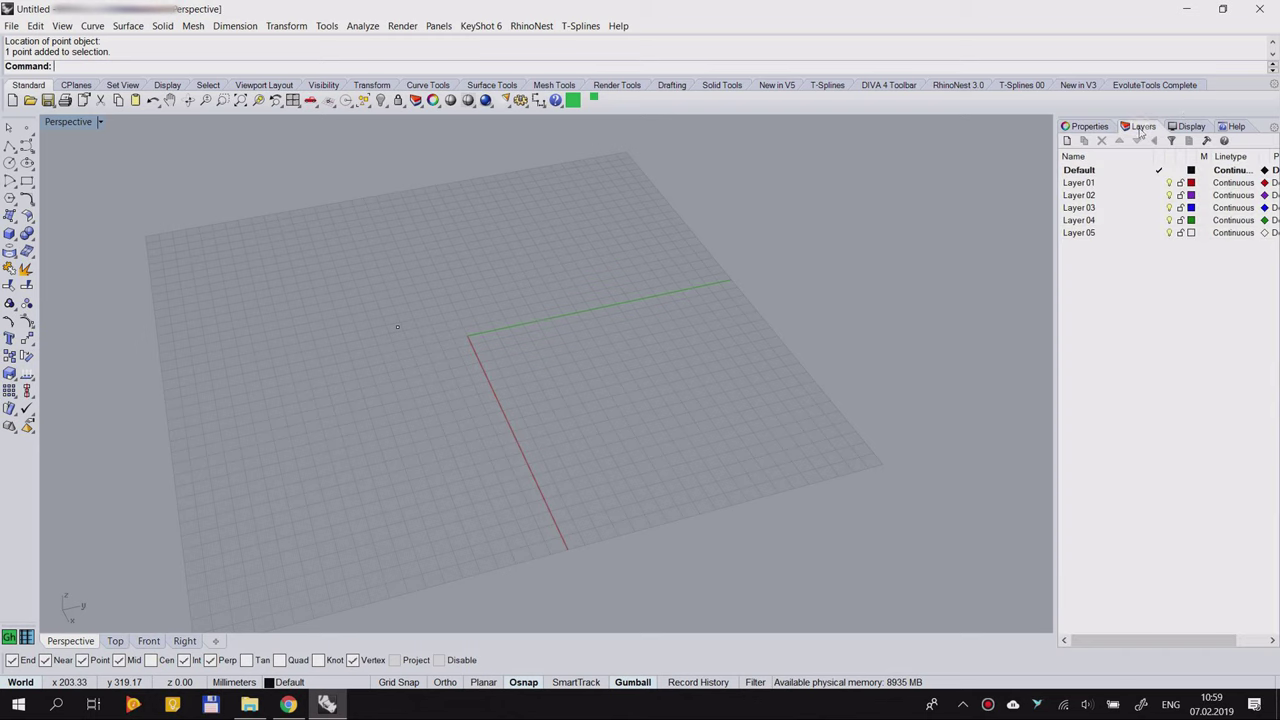
pyautogui.click(1140, 128)
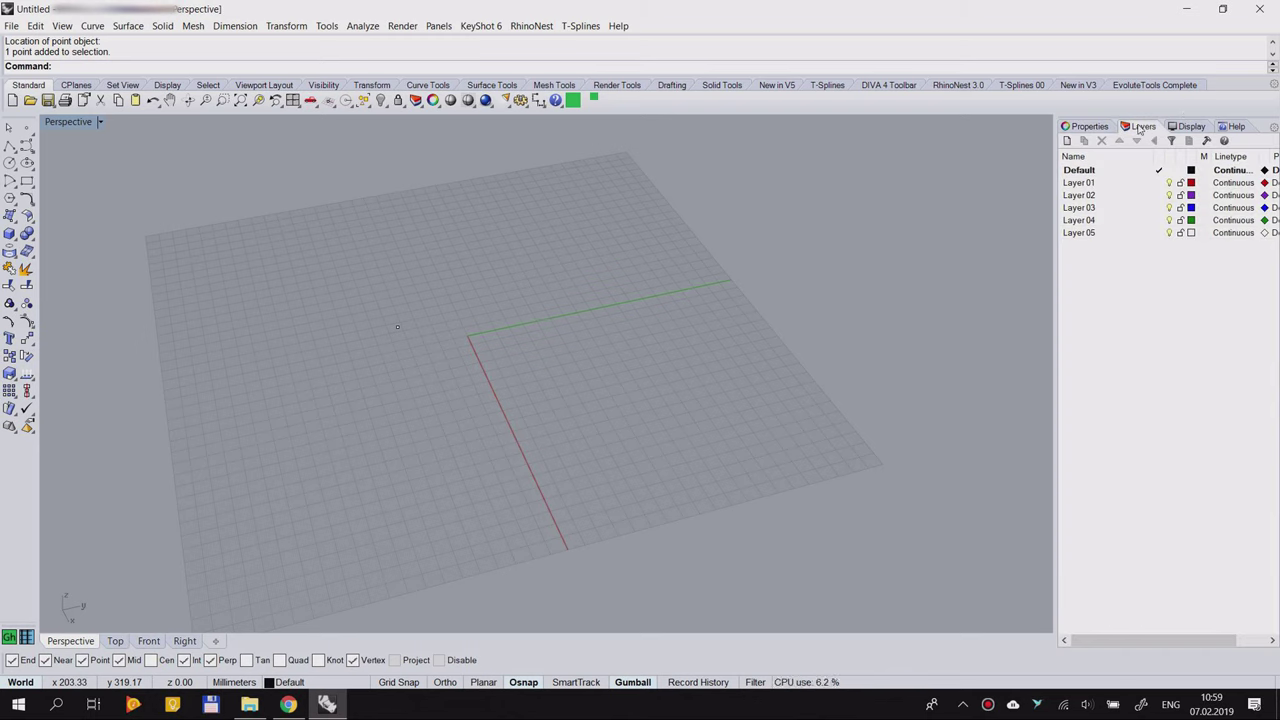
pyautogui.click(1080, 196)
pyautogui.click(1084, 172)
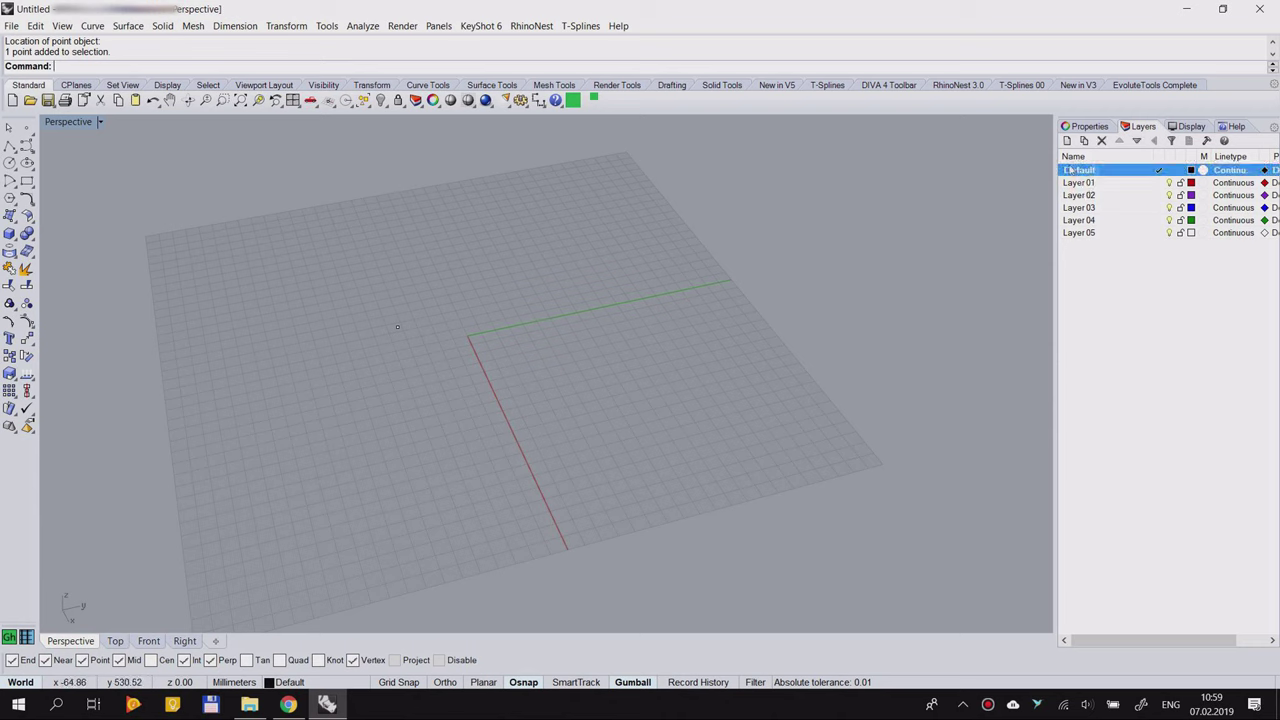
pyautogui.click(1082, 184)
pyautogui.click(1080, 196)
pyautogui.click(1078, 208)
pyautogui.click(1078, 221)
pyautogui.click(1080, 233)
pyautogui.click(1086, 196)
pyautogui.click(1082, 220)
pyautogui.click(1084, 233)
pyautogui.click(1114, 184)
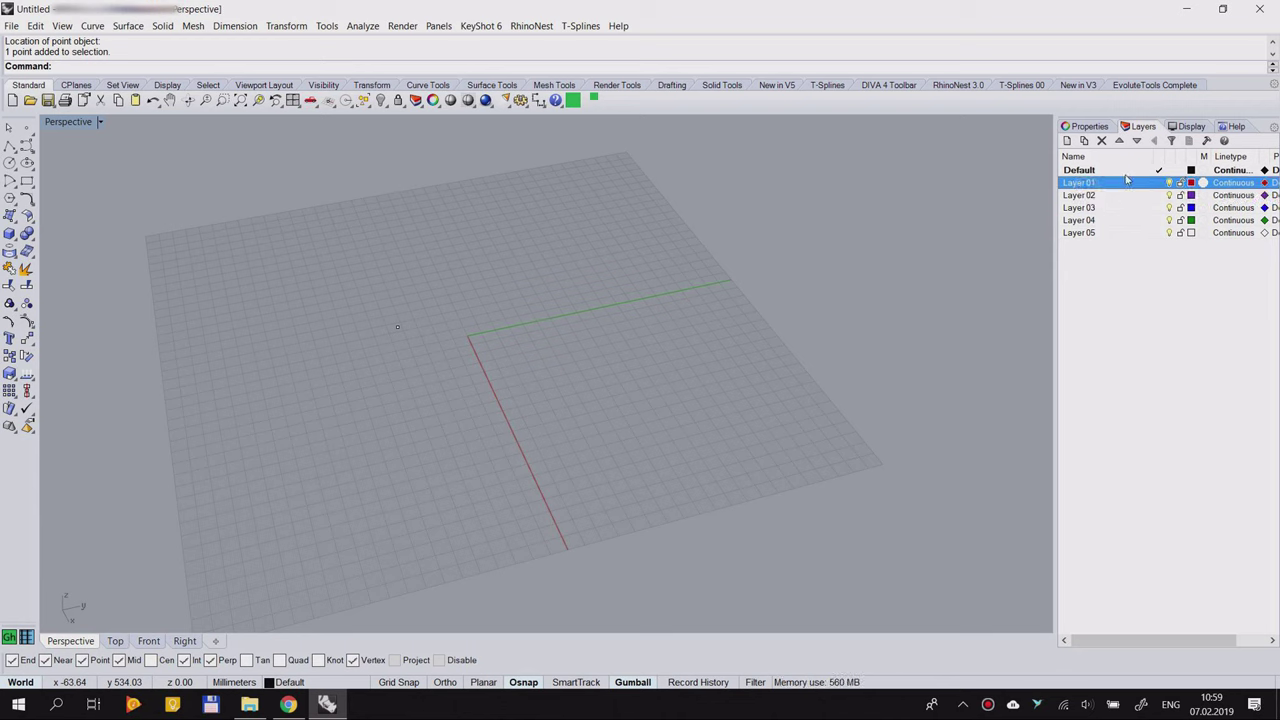
# Step: Make Layer 01 and Layer 02 current in turn and set Default as the current layer again
pyautogui.click(1158, 172)
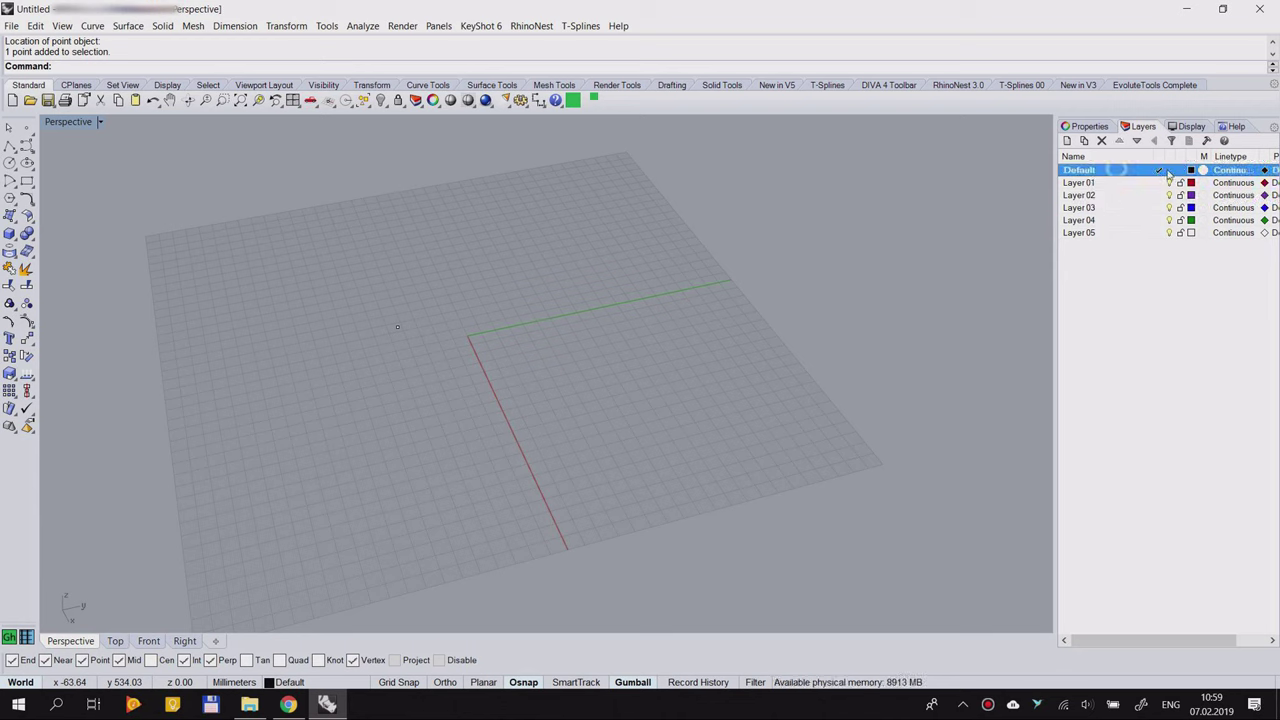
pyautogui.click(1159, 183)
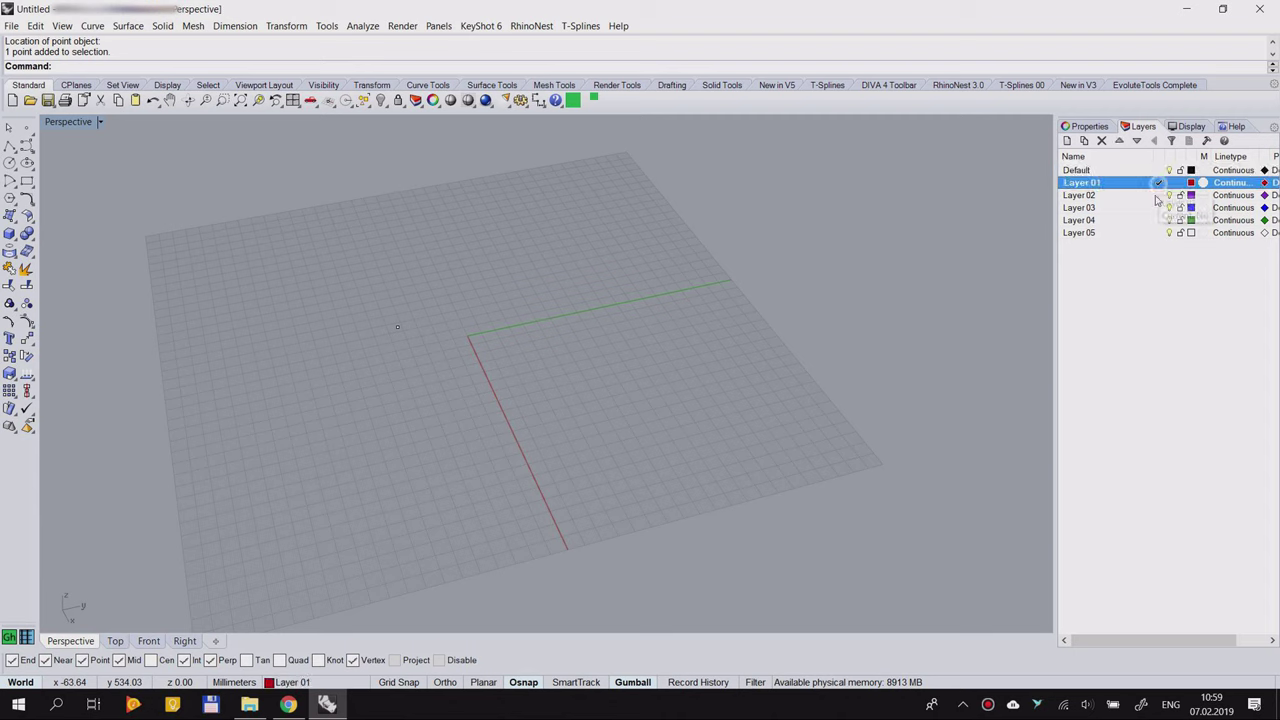
pyautogui.click(1159, 196)
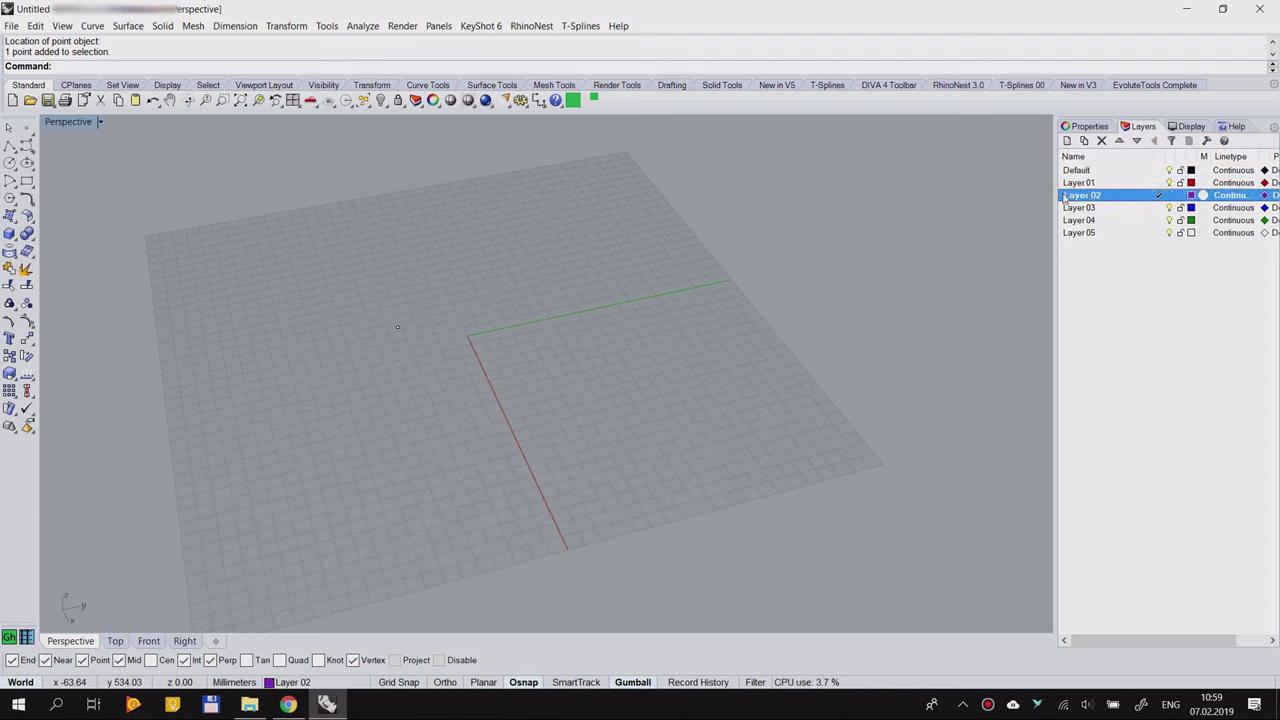
pyautogui.click(1160, 171)
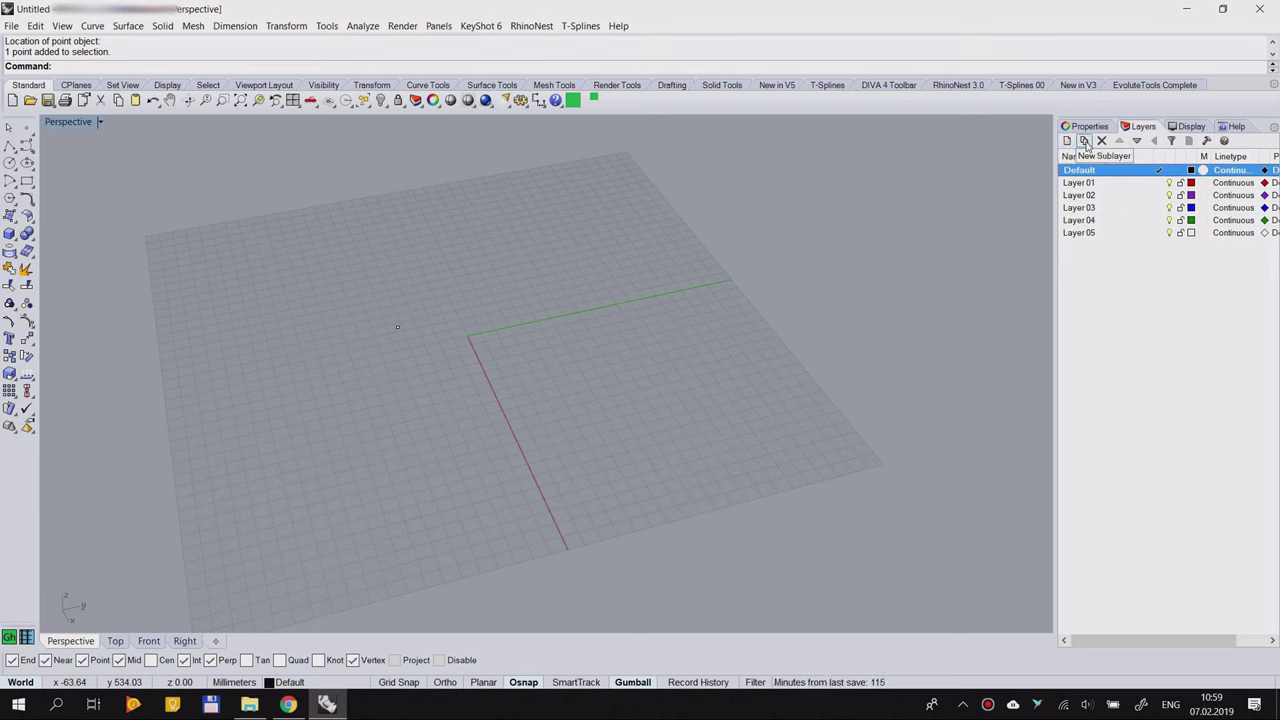
# Step: Create a sublayer under Default and a second sublayer nested inside it, keeping the suggested names
pyautogui.click(1084, 141)
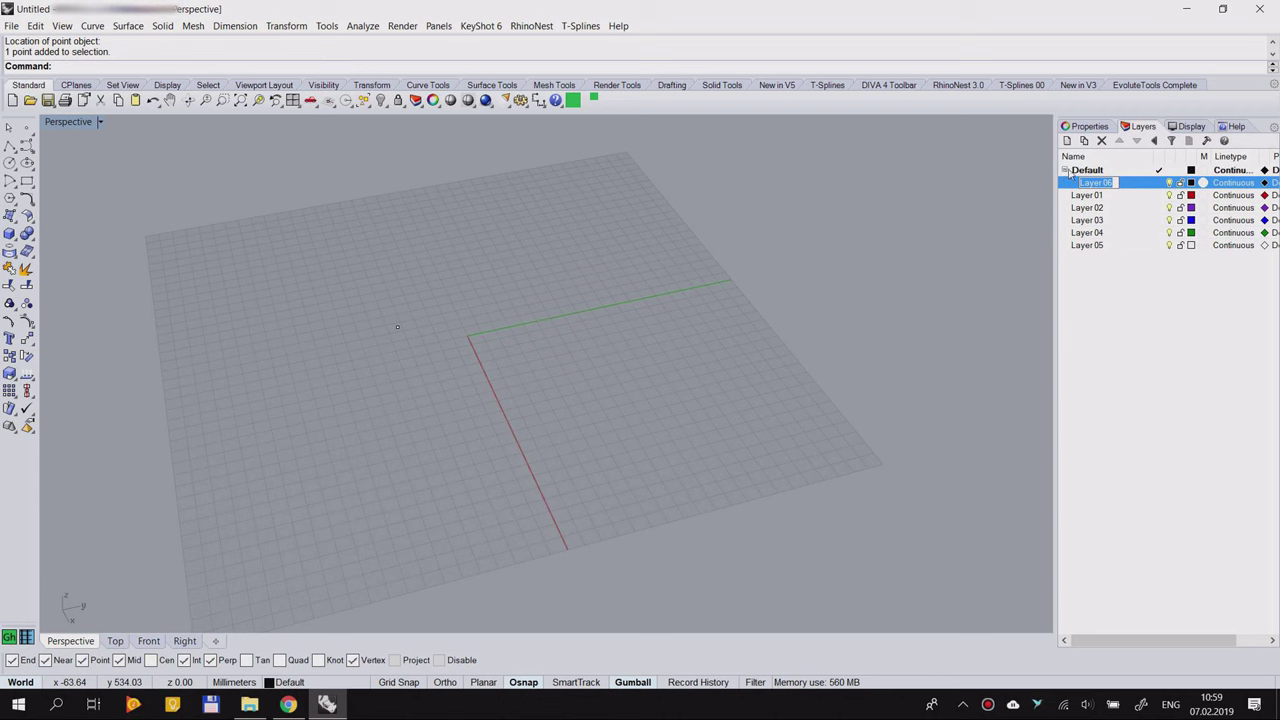
pyautogui.click(1115, 301)
pyautogui.click(1096, 184)
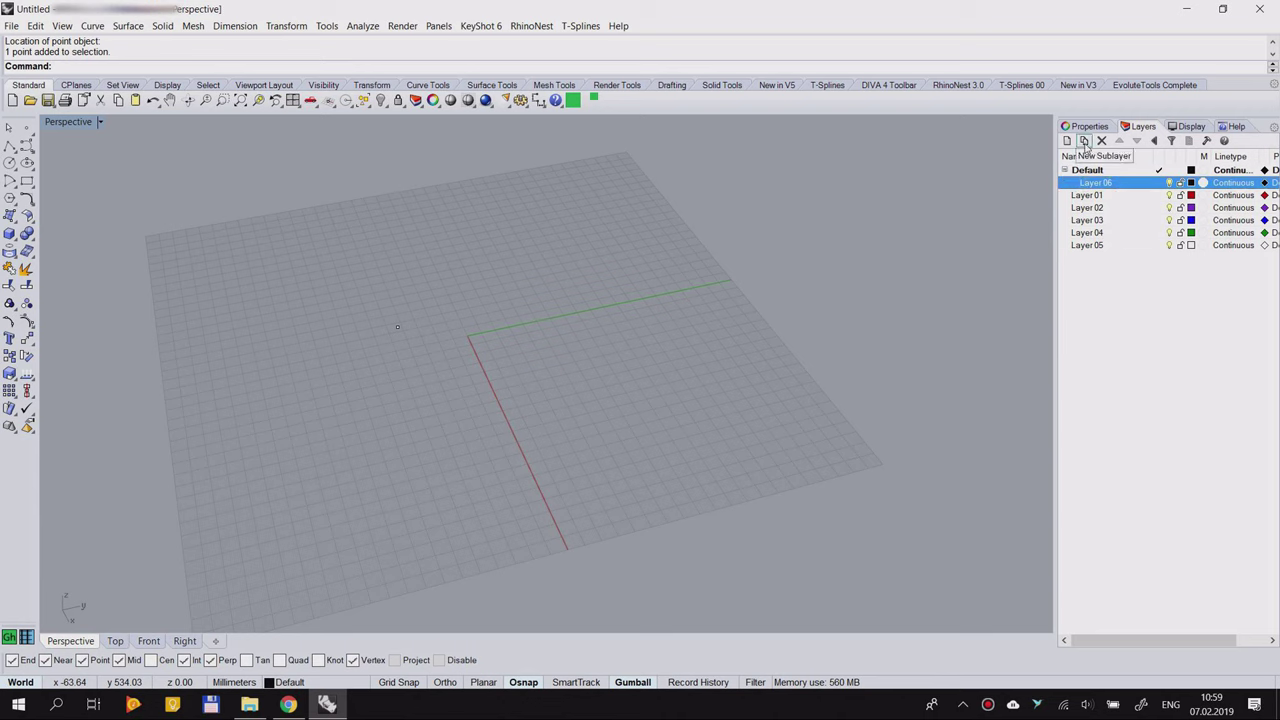
pyautogui.click(1084, 141)
pyautogui.press('Return')
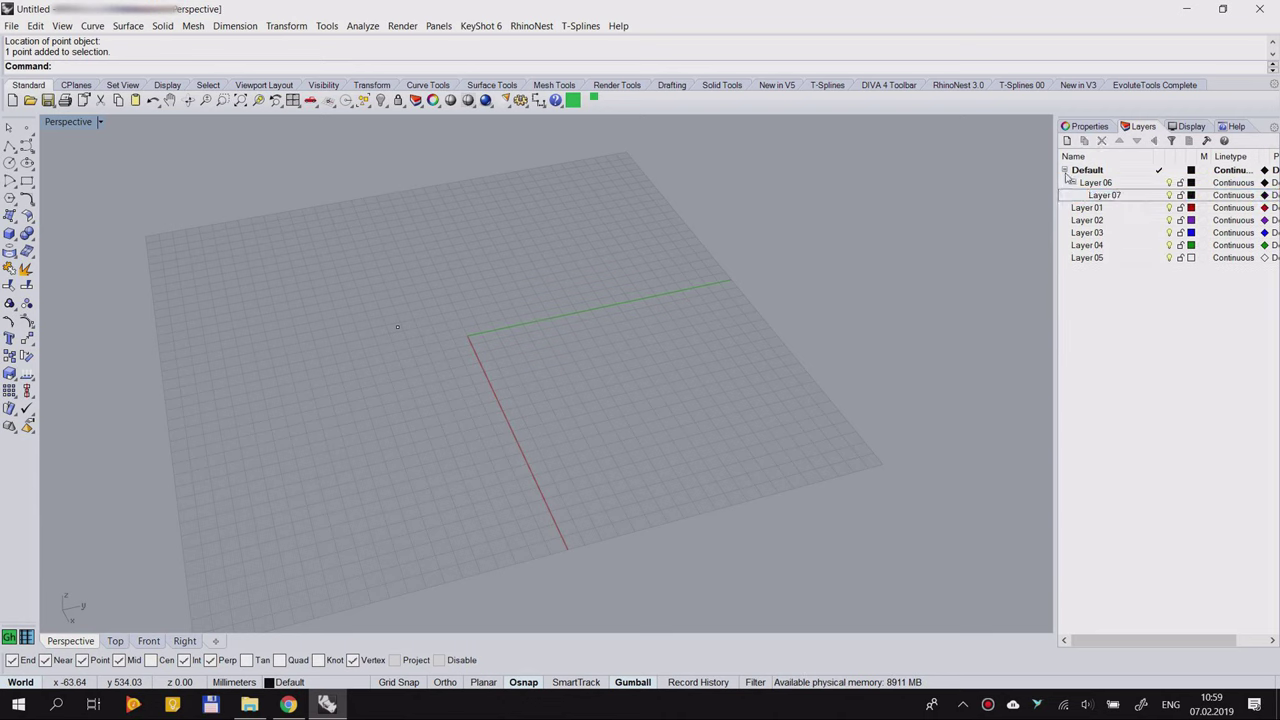
# Step: Collapse the nested sublayers under Default and expand the whole hierarchy again
pyautogui.click(1073, 183)
pyautogui.click(1064, 170)
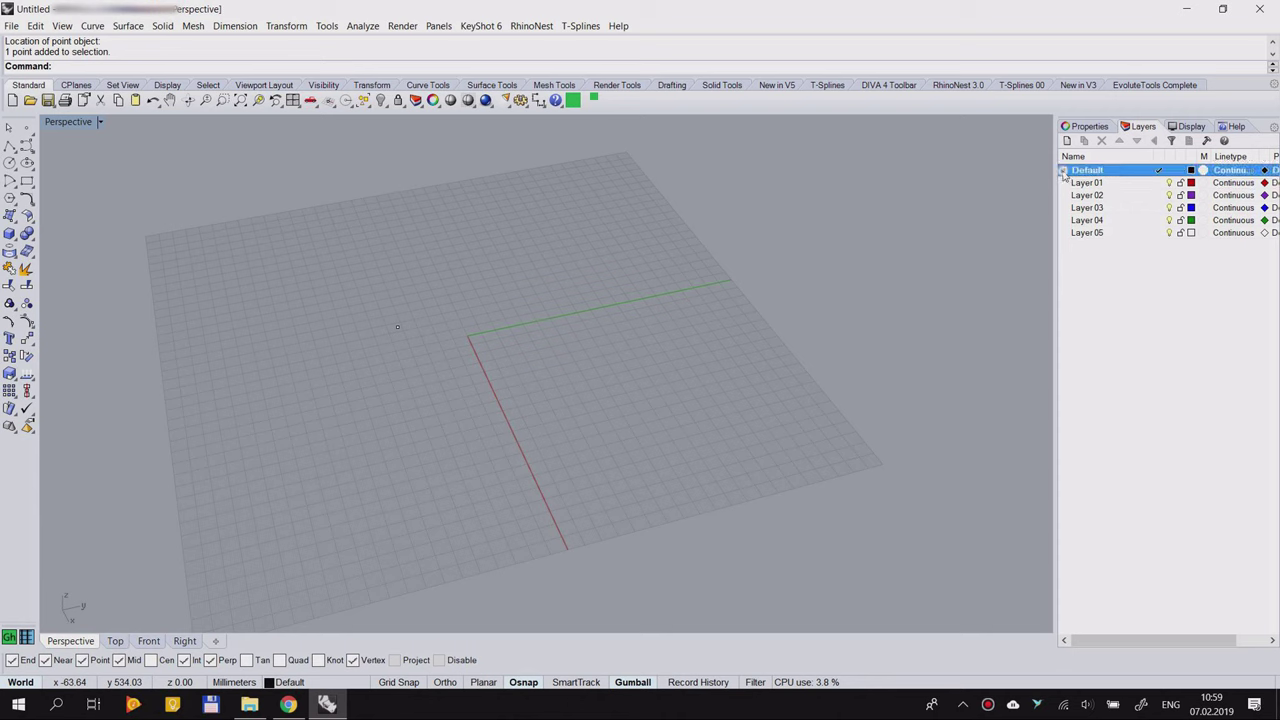
pyautogui.click(1064, 170)
pyautogui.click(1073, 184)
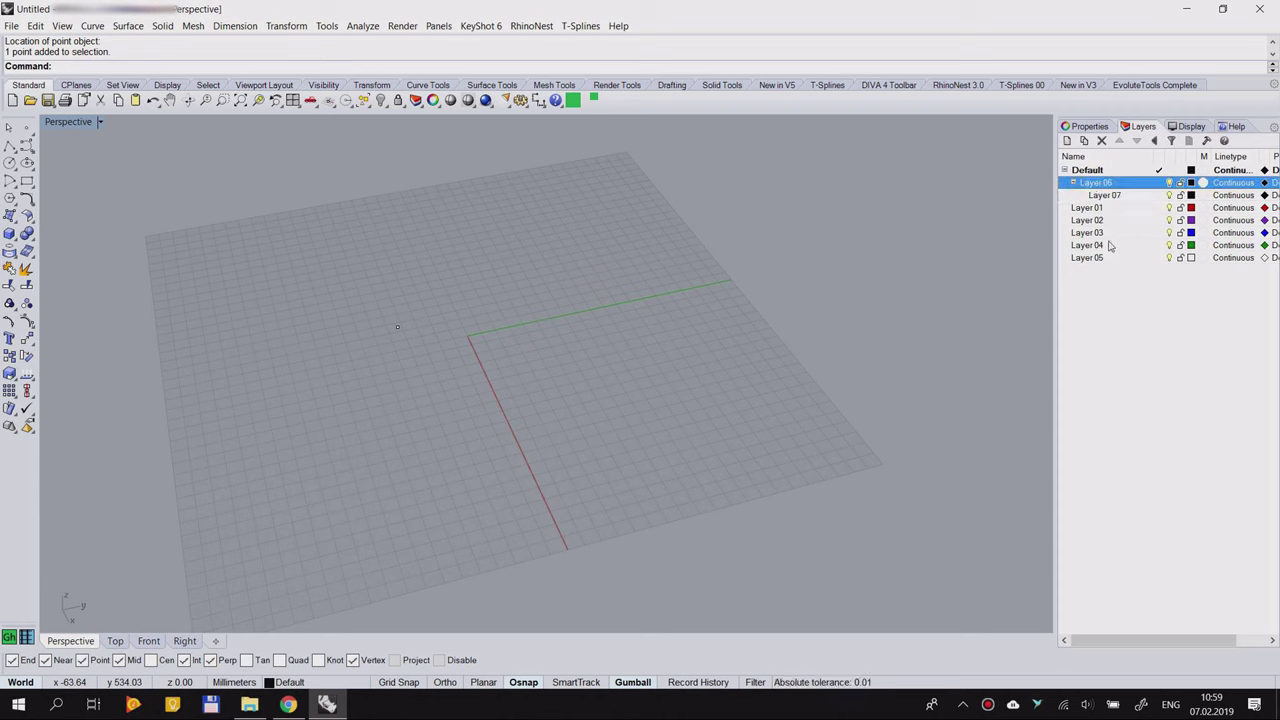
# Step: Delete Layer 01 and Layer 03 from the layer table
pyautogui.click(1088, 207)
pyautogui.click(1102, 140)
pyautogui.click(1099, 220)
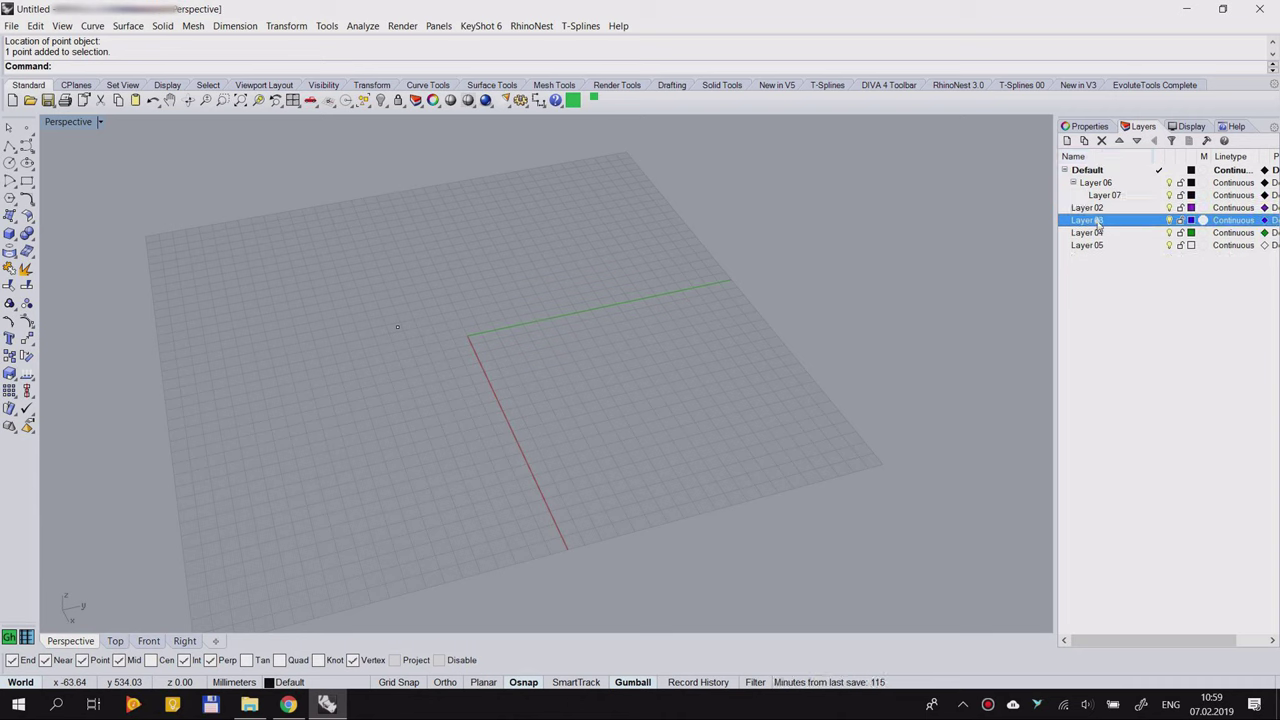
pyautogui.click(1102, 140)
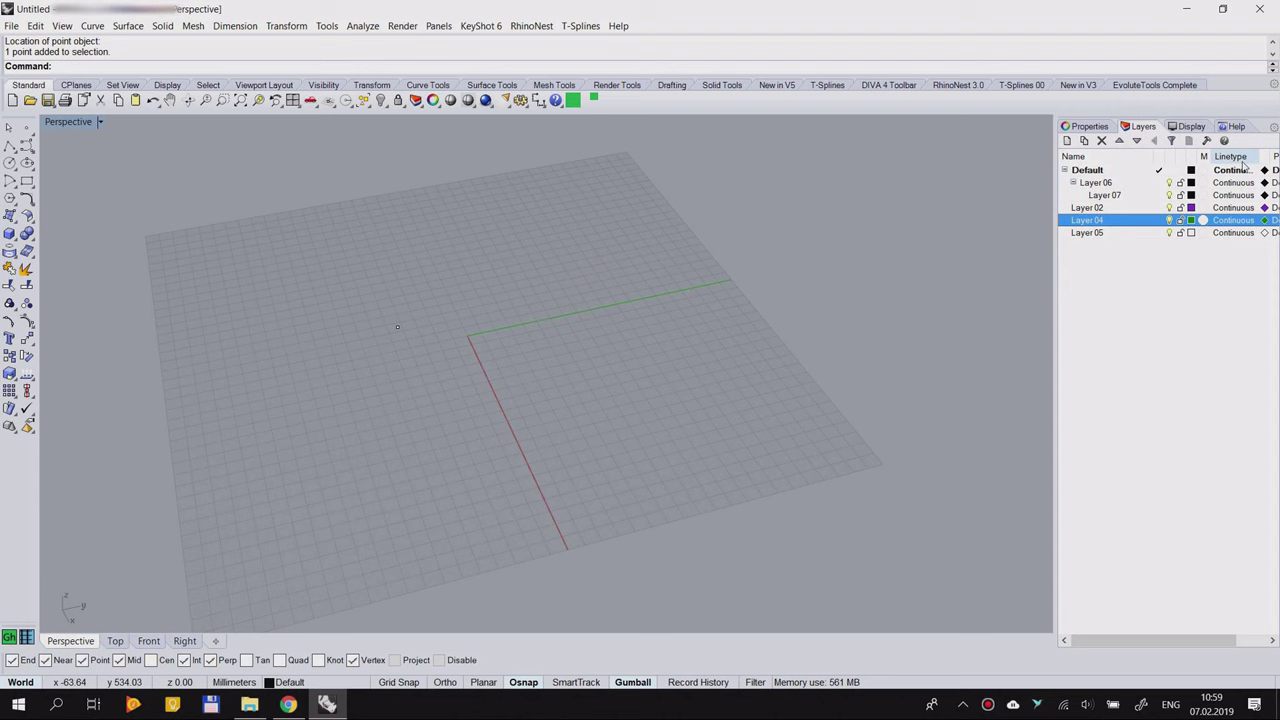
# Step: Look over the Perspective viewport's Display settings and the Help panel's welcome page
pyautogui.click(1190, 127)
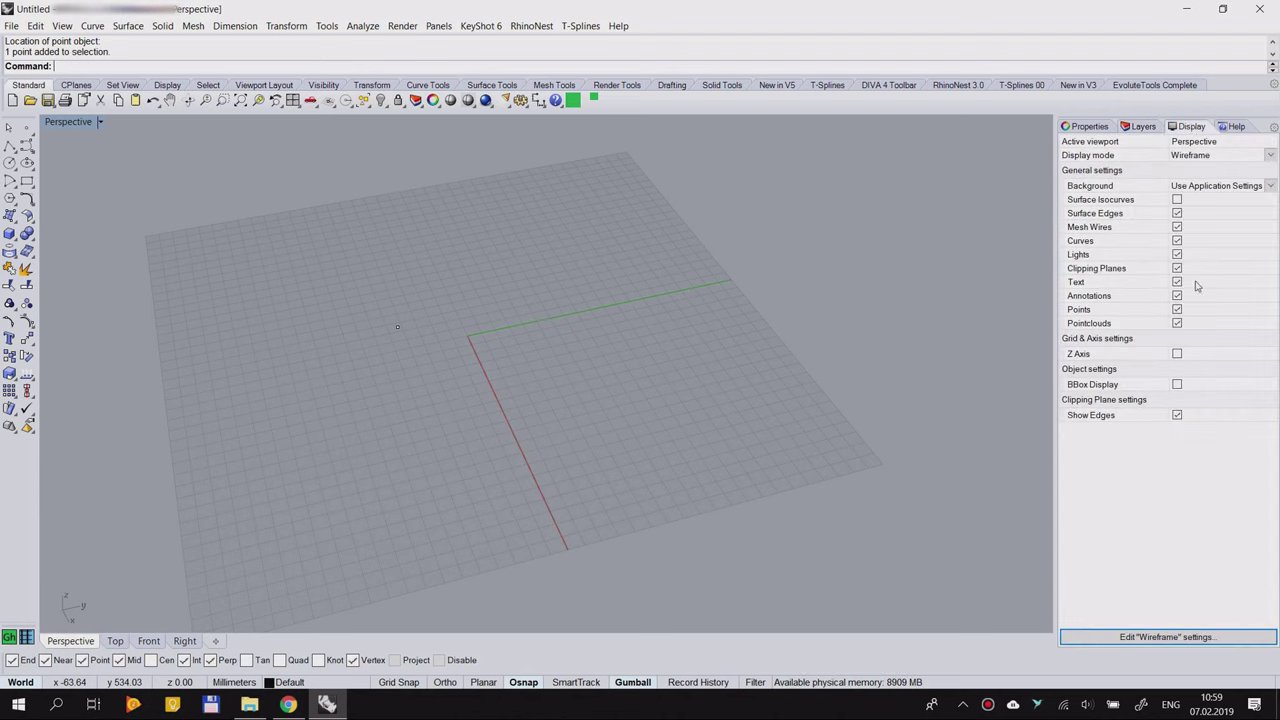
pyautogui.click(1237, 127)
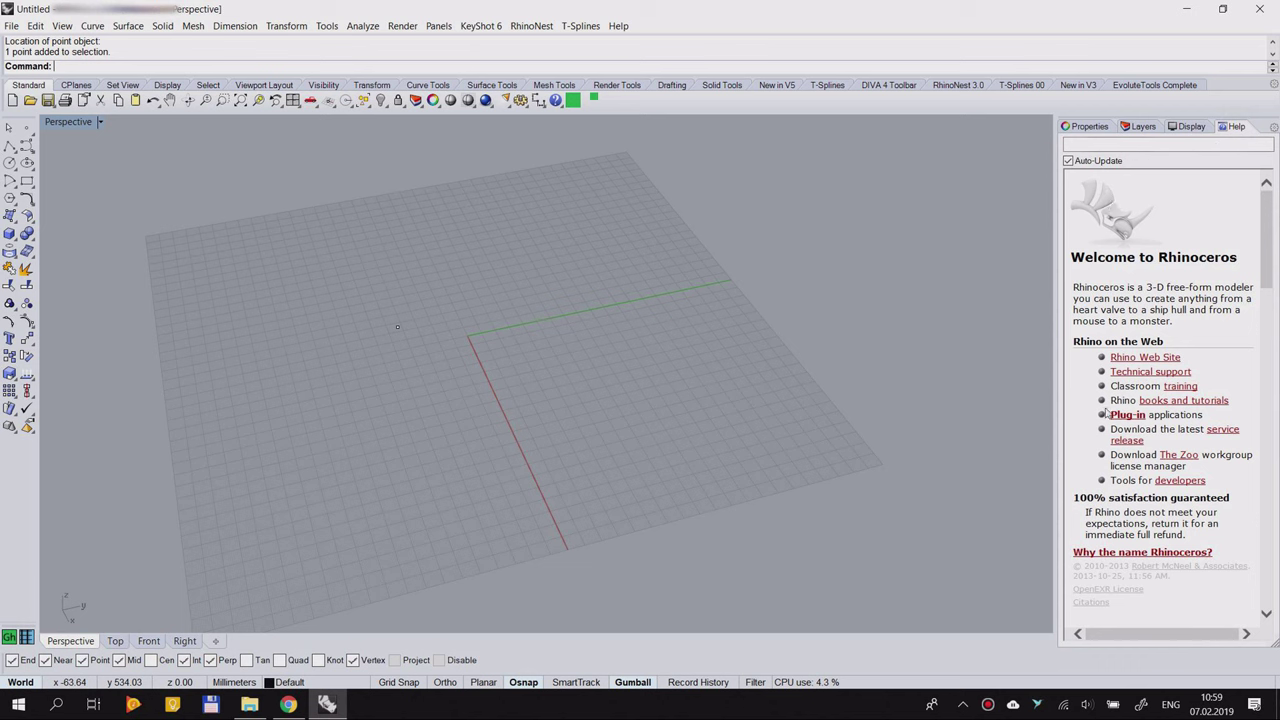
pyautogui.scroll(-6, 1107, 410)
pyautogui.scroll(6, 1157, 321)
pyautogui.moveTo(533, 414); pyautogui.dragTo(469, 360, button='right')
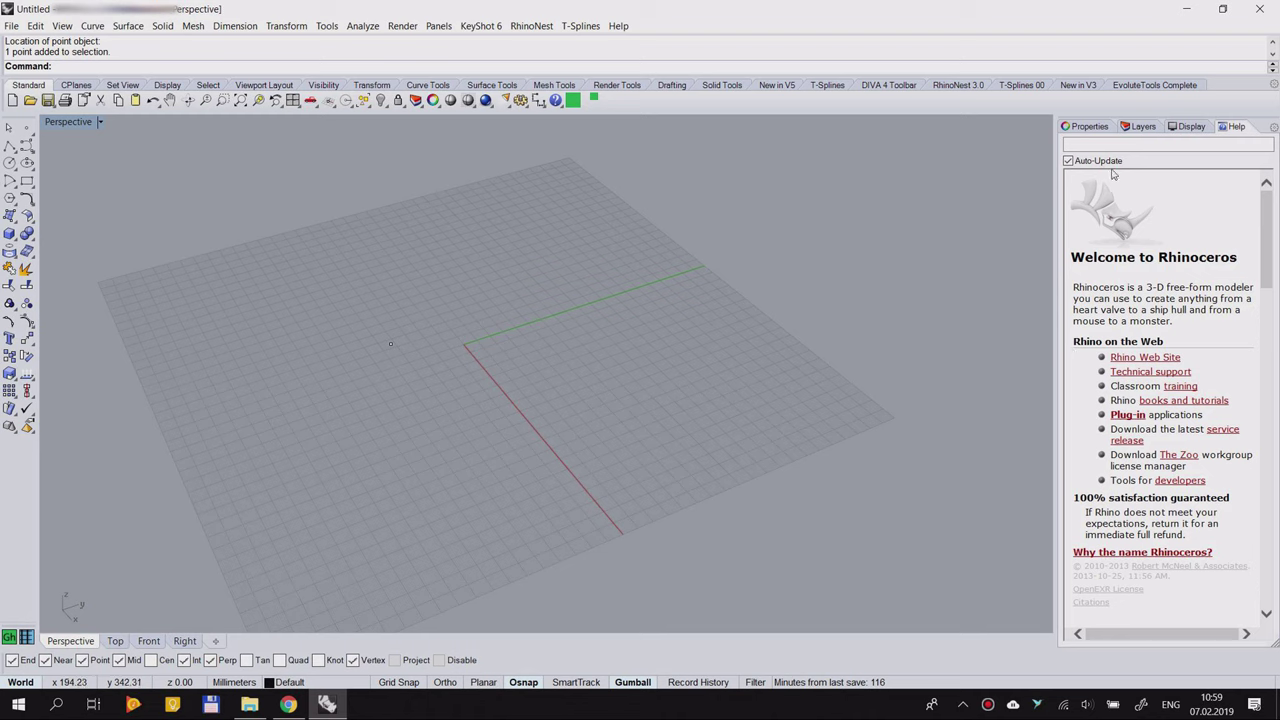
# Step: Place a point beyond the green axis in the Perspective viewport, widening the Help panel to read the Point command's topic
pyautogui.click(27, 127)
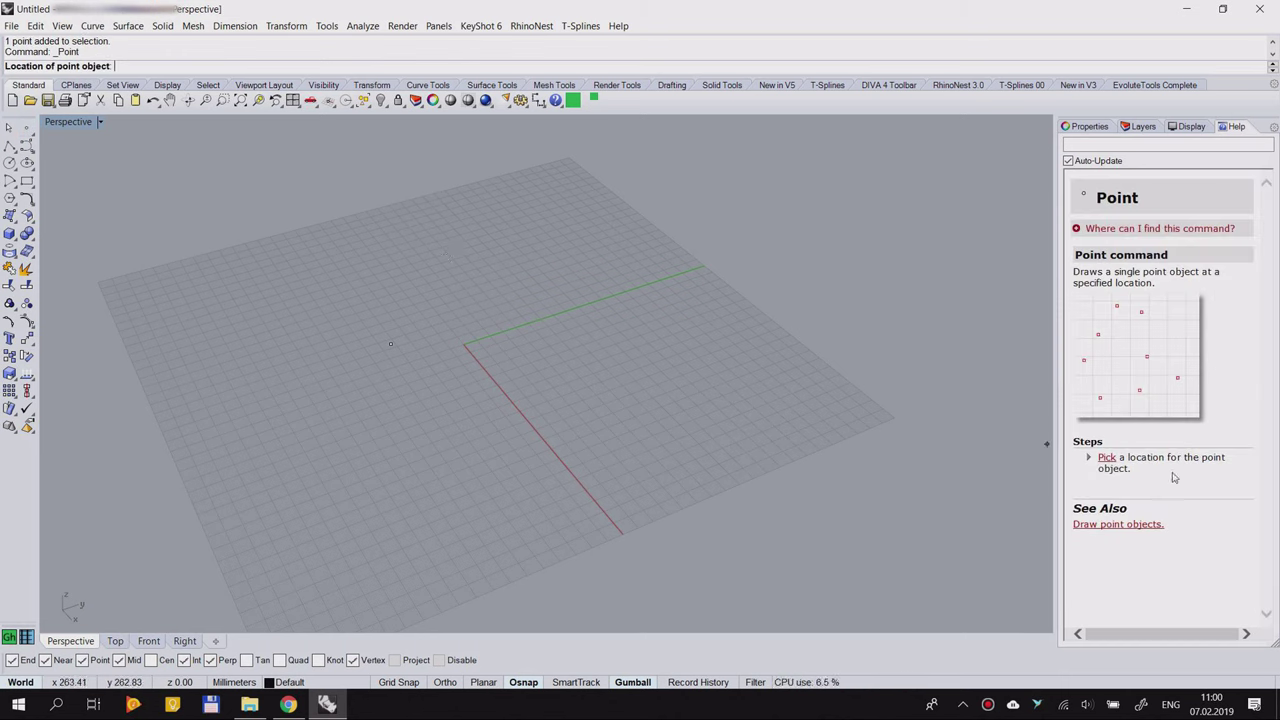
pyautogui.moveTo(1056, 414); pyautogui.dragTo(957, 414)
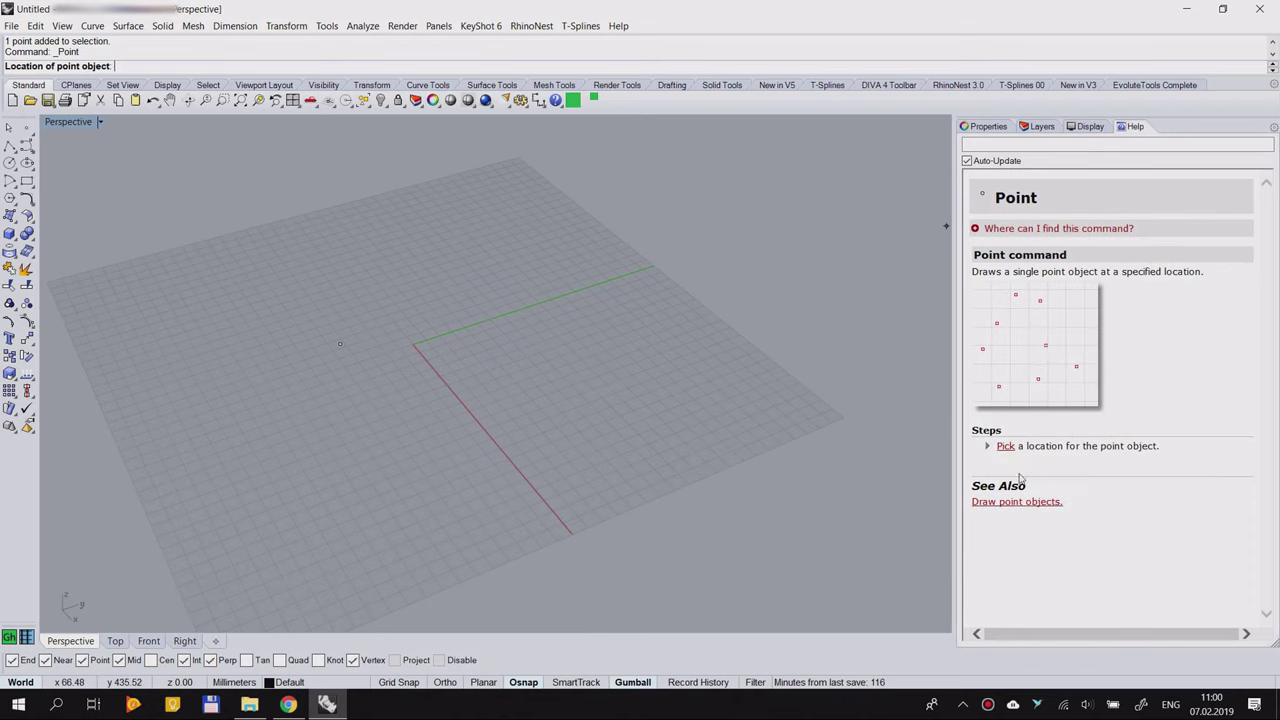
pyautogui.click(464, 305)
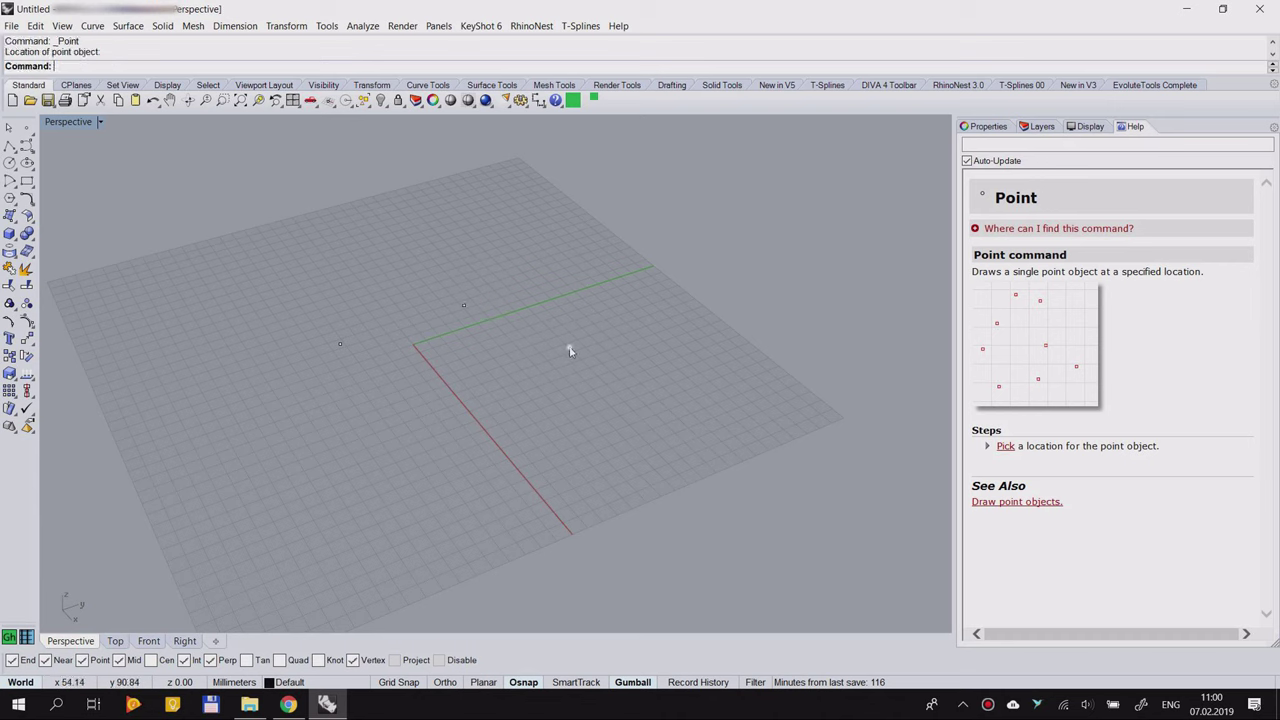
# Step: Start the SrfPt command to view its help topic and animation, and leave the command without drawing a surface
pyautogui.click(9, 215)
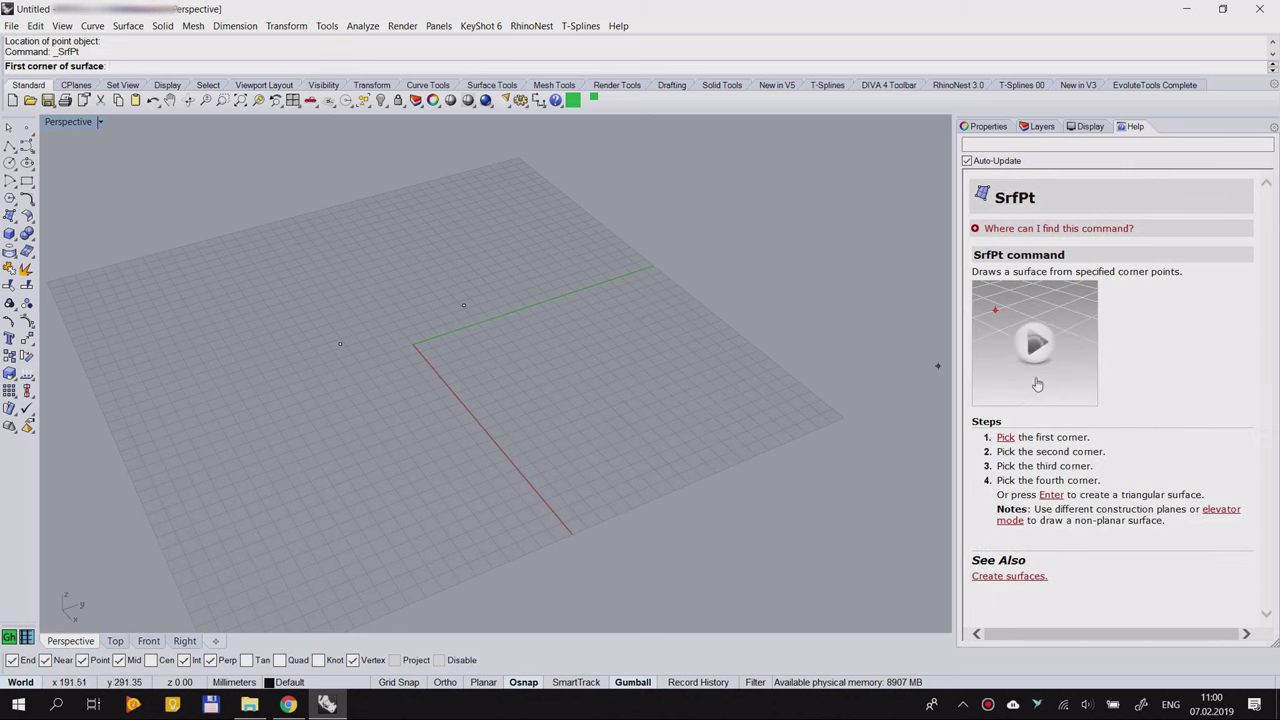
pyautogui.click(1072, 302)
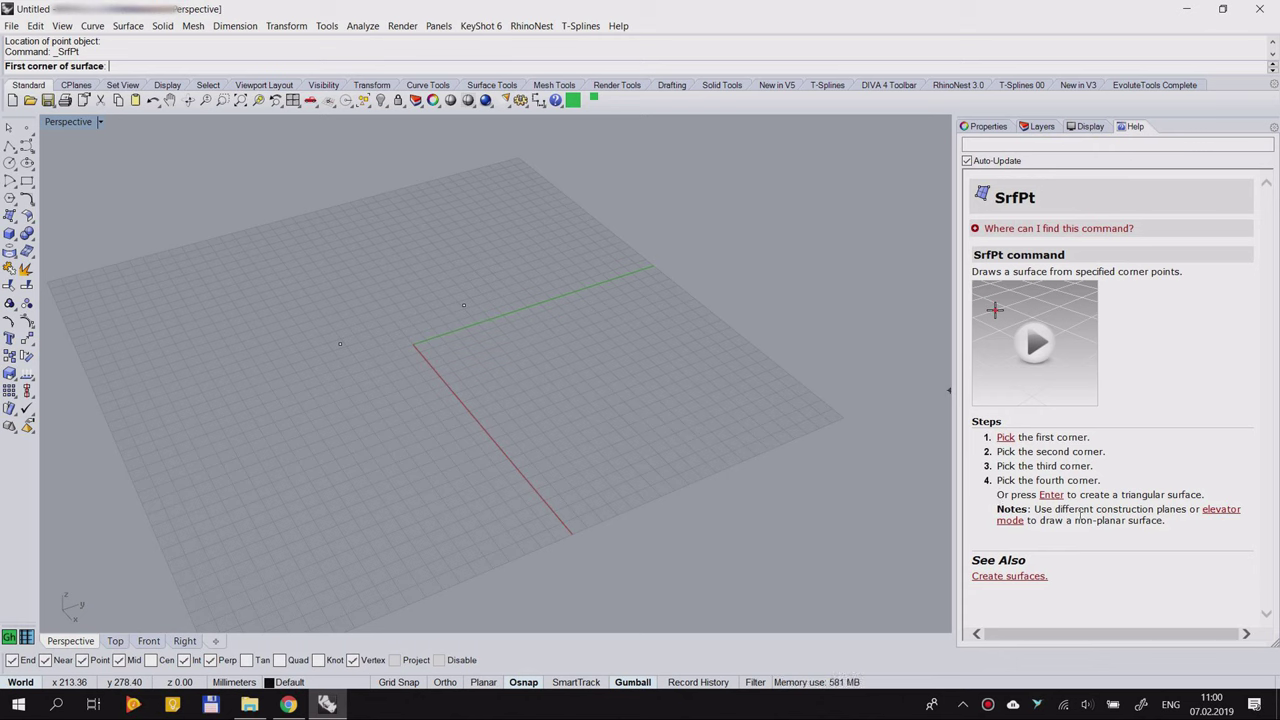
pyautogui.rightClick(452, 353)
# Step: Delete both points from the Perspective viewport and look over the list of available side panels
pyautogui.moveTo(500, 270); pyautogui.dragTo(287, 406)
pyautogui.press('Delete')
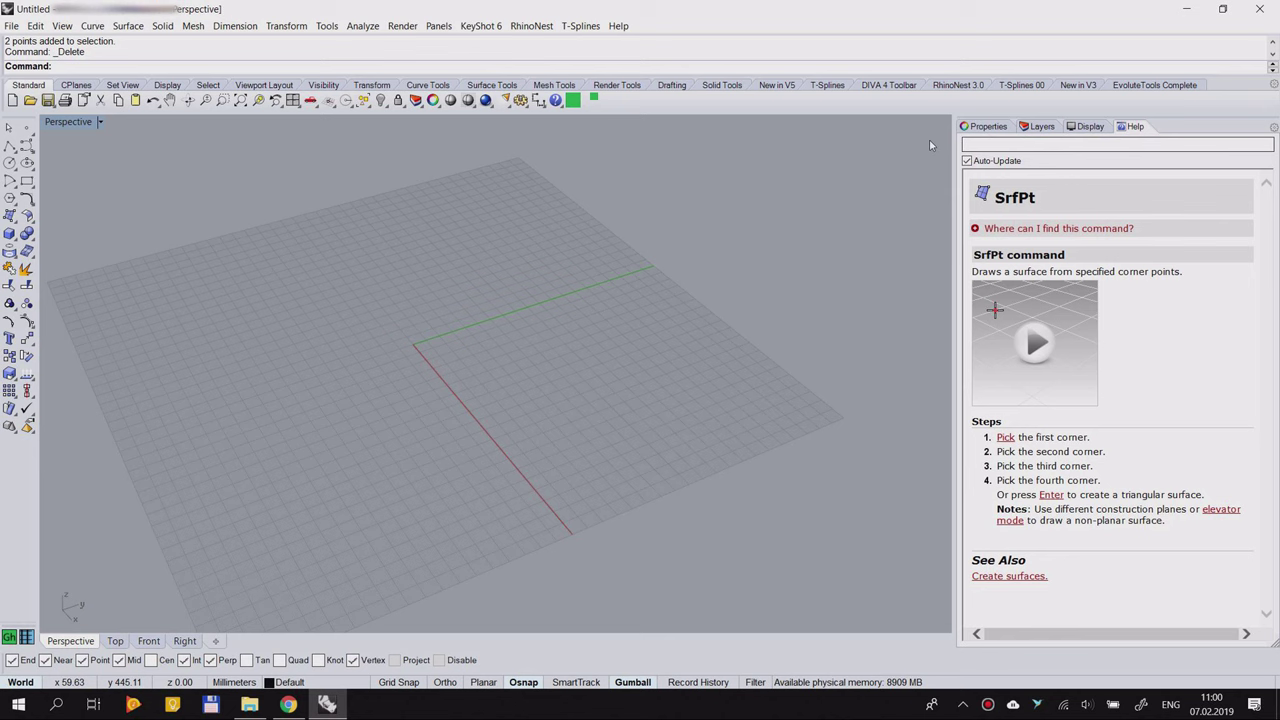
pyautogui.click(1183, 127)
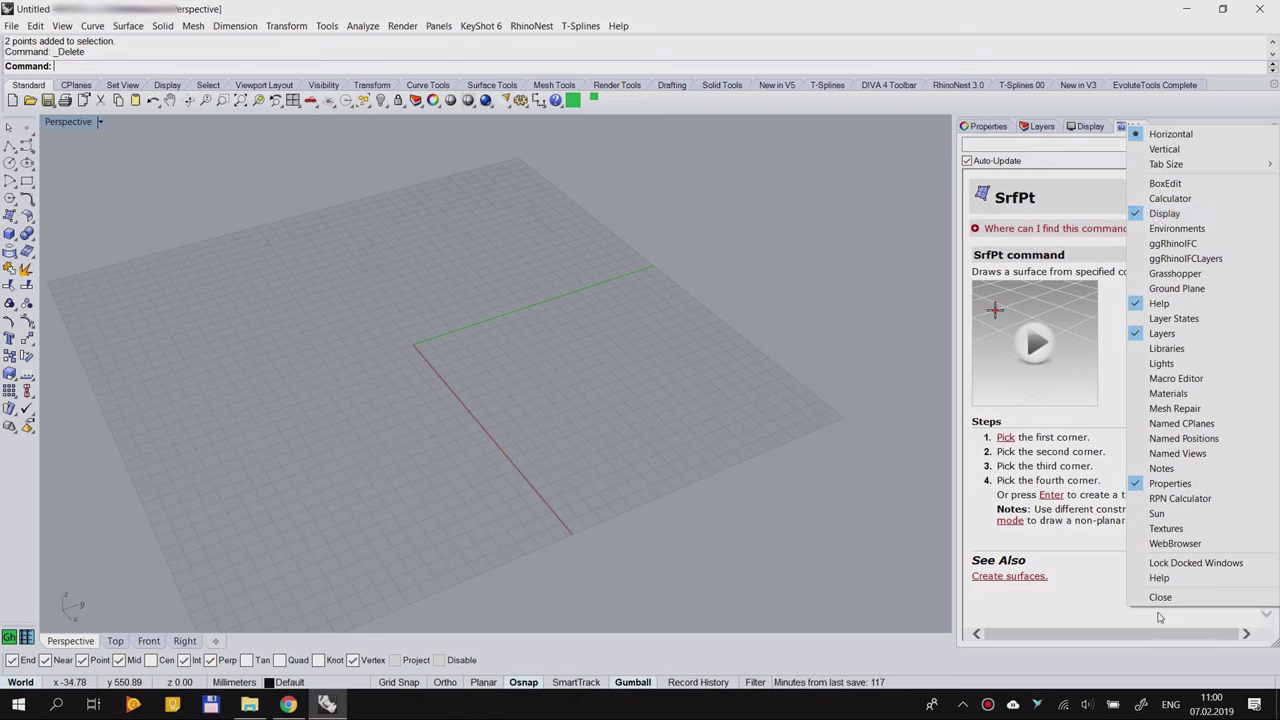
pyautogui.click(747, 361)
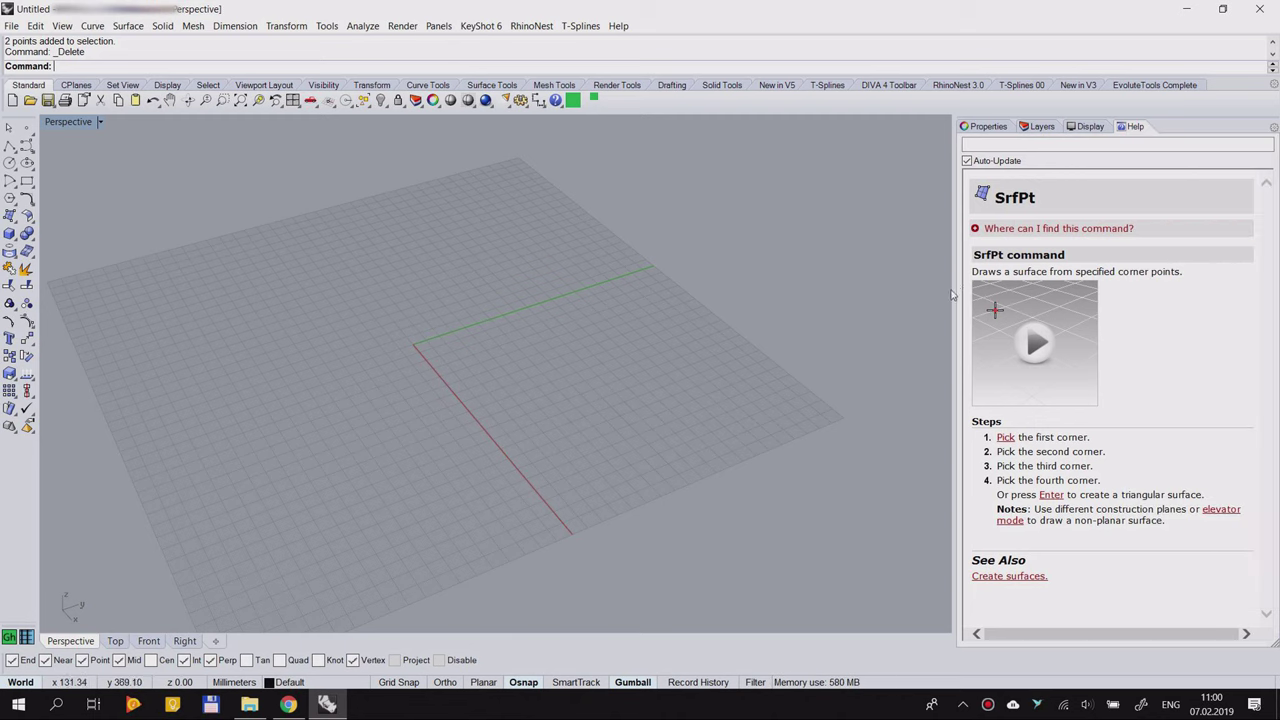
pyautogui.moveTo(427, 292); pyautogui.dragTo(470, 300, button='right')
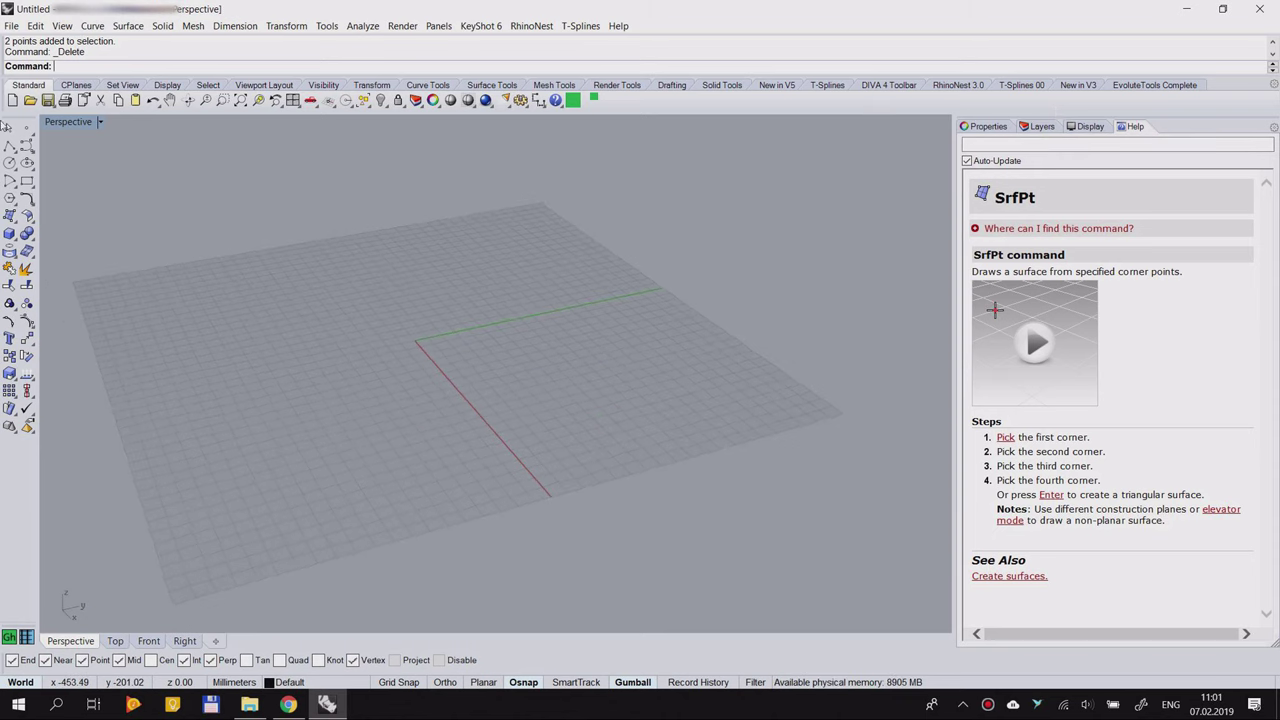
# Step: Dock the Layers panel separately beneath Properties, Display and Help, and narrow the side panel column
pyautogui.moveTo(1002, 117); pyautogui.dragTo(1157, 280)
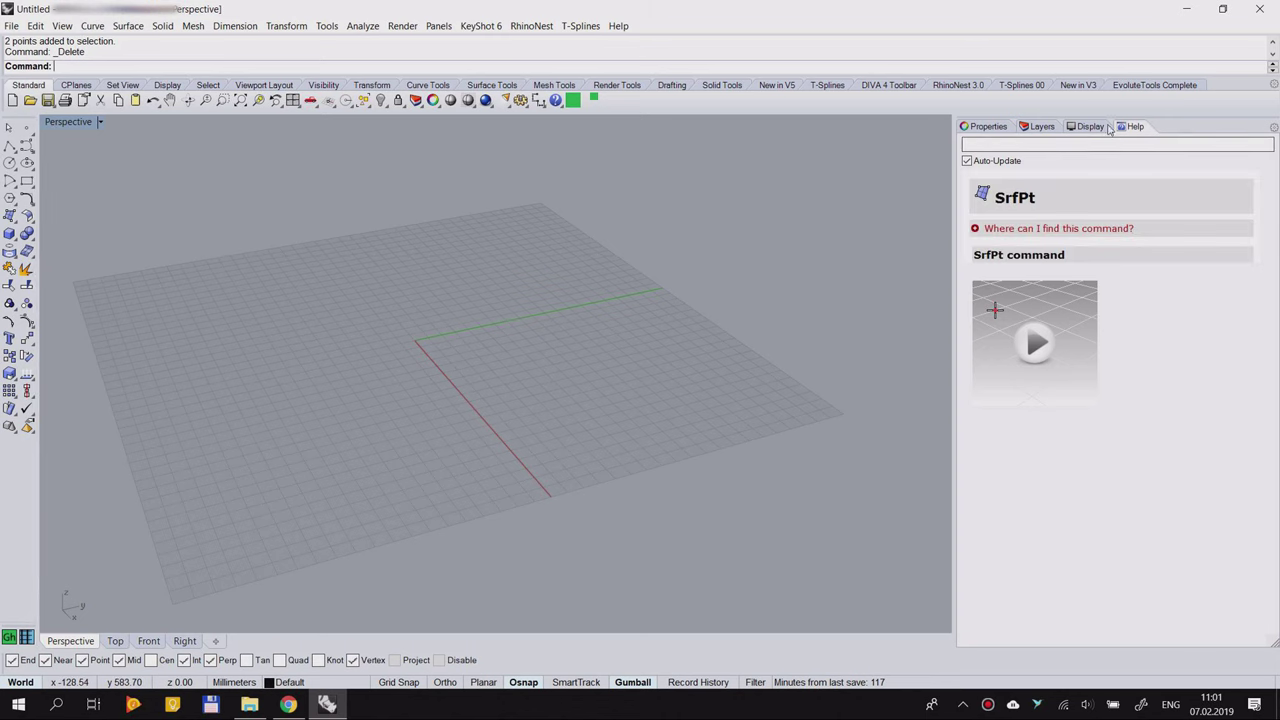
pyautogui.moveTo(1040, 126); pyautogui.dragTo(629, 371)
pyautogui.moveTo(716, 359); pyautogui.dragTo(1109, 383)
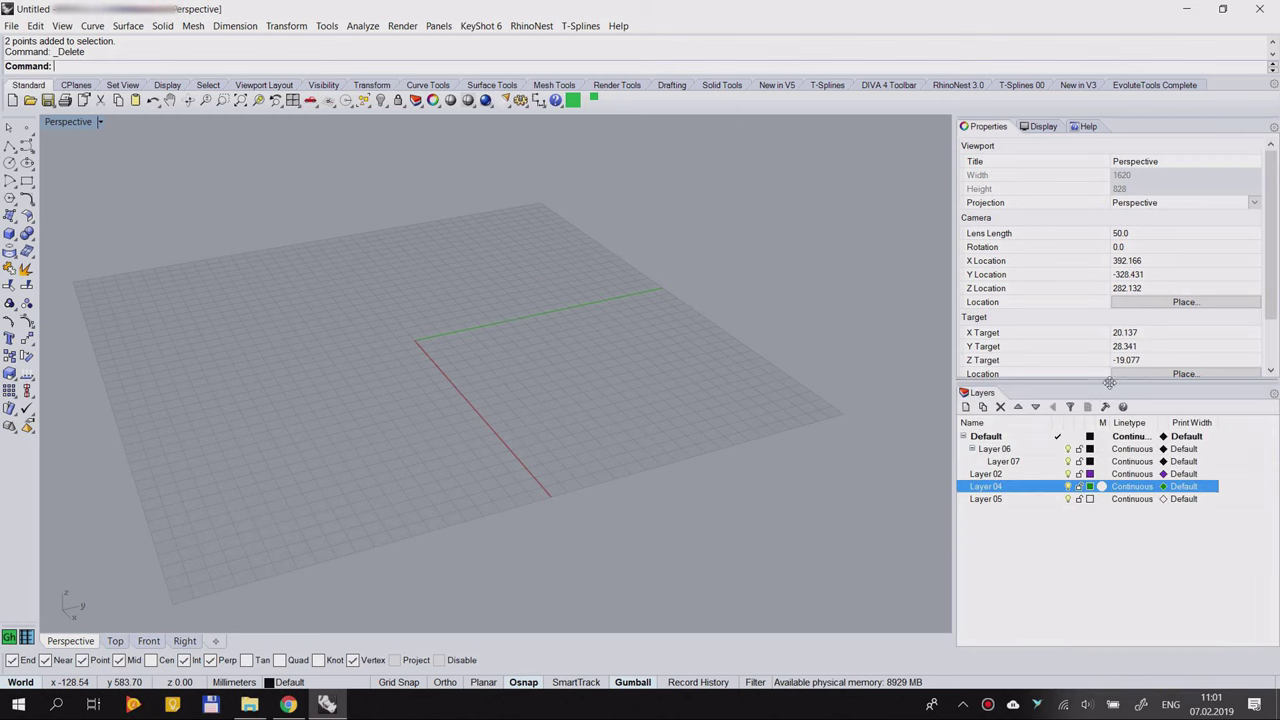
pyautogui.moveTo(953, 436); pyautogui.dragTo(1037, 437)
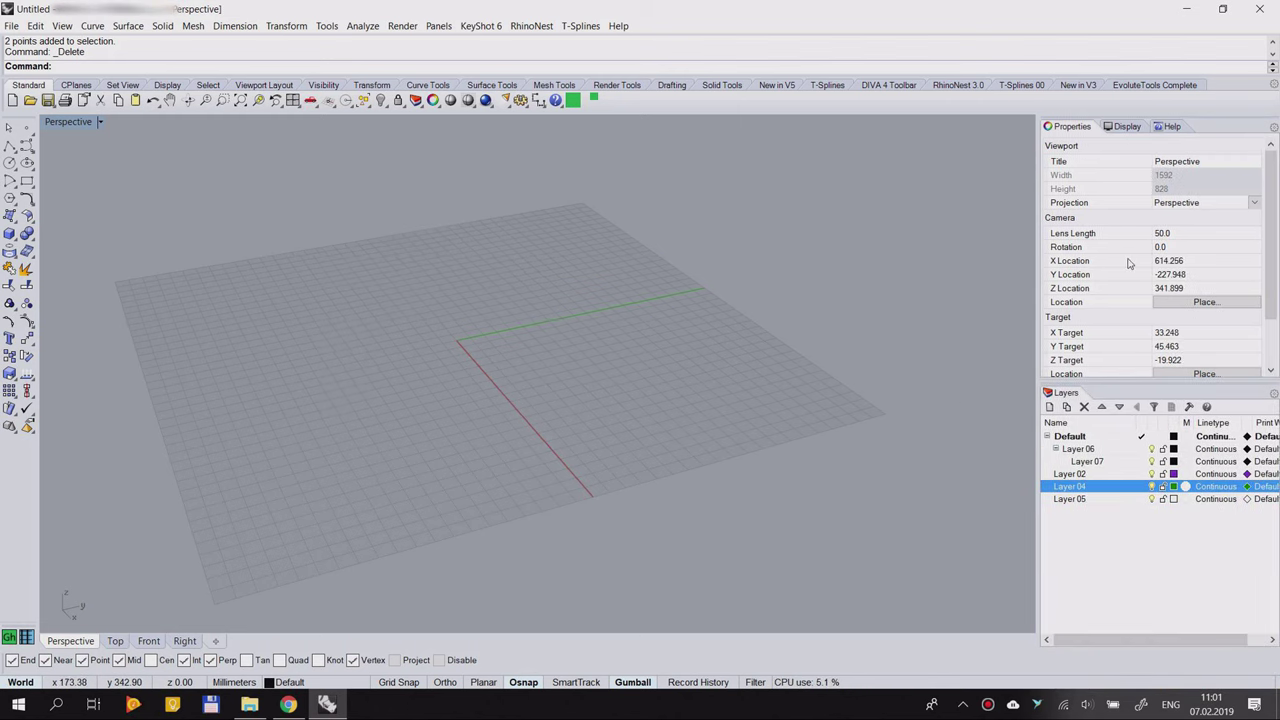
# Step: Dock a narrowed command line beside the toolbars and lock the docked windows
pyautogui.moveTo(6, 52)
pyautogui.mouseDown()
pyautogui.moveTo(388, 229)
pyautogui.moveTo(253, 212)
pyautogui.moveTo(217, 162)
pyautogui.moveTo(364, 170)
pyautogui.moveTo(115, 93)
pyautogui.moveTo(30, 45)
pyautogui.mouseUp()
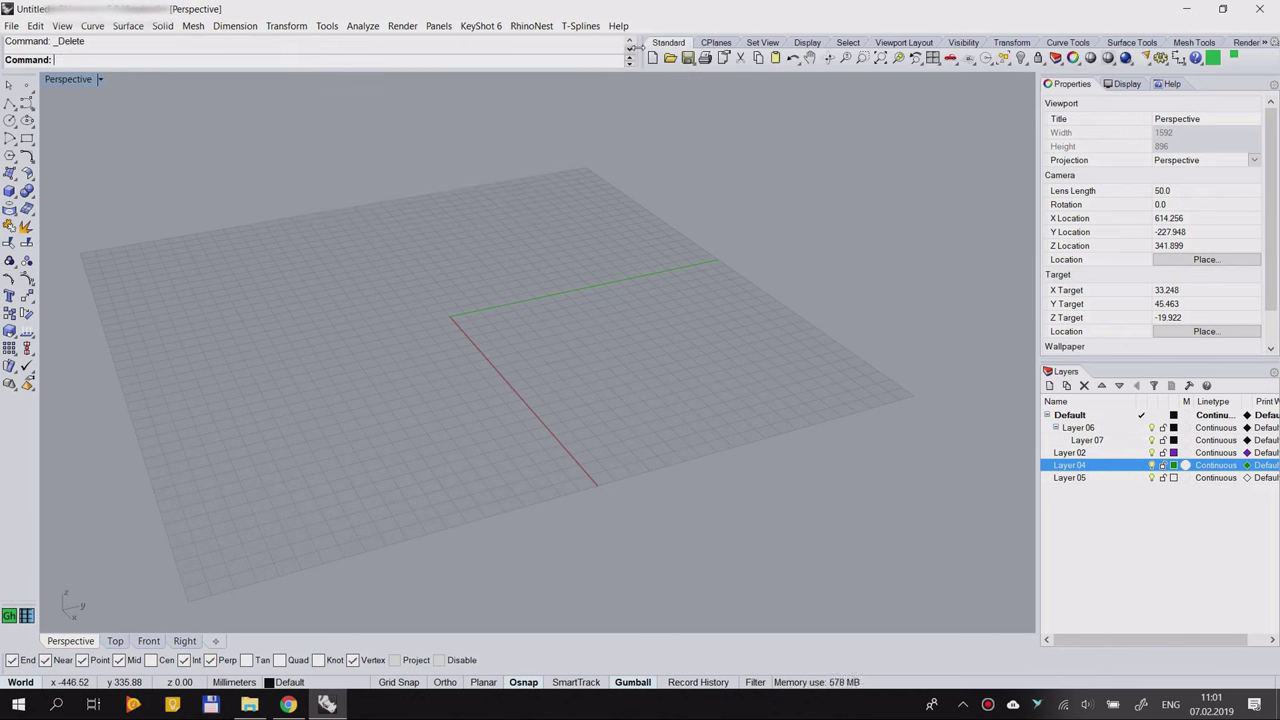
pyautogui.moveTo(423, 47); pyautogui.dragTo(386, 55)
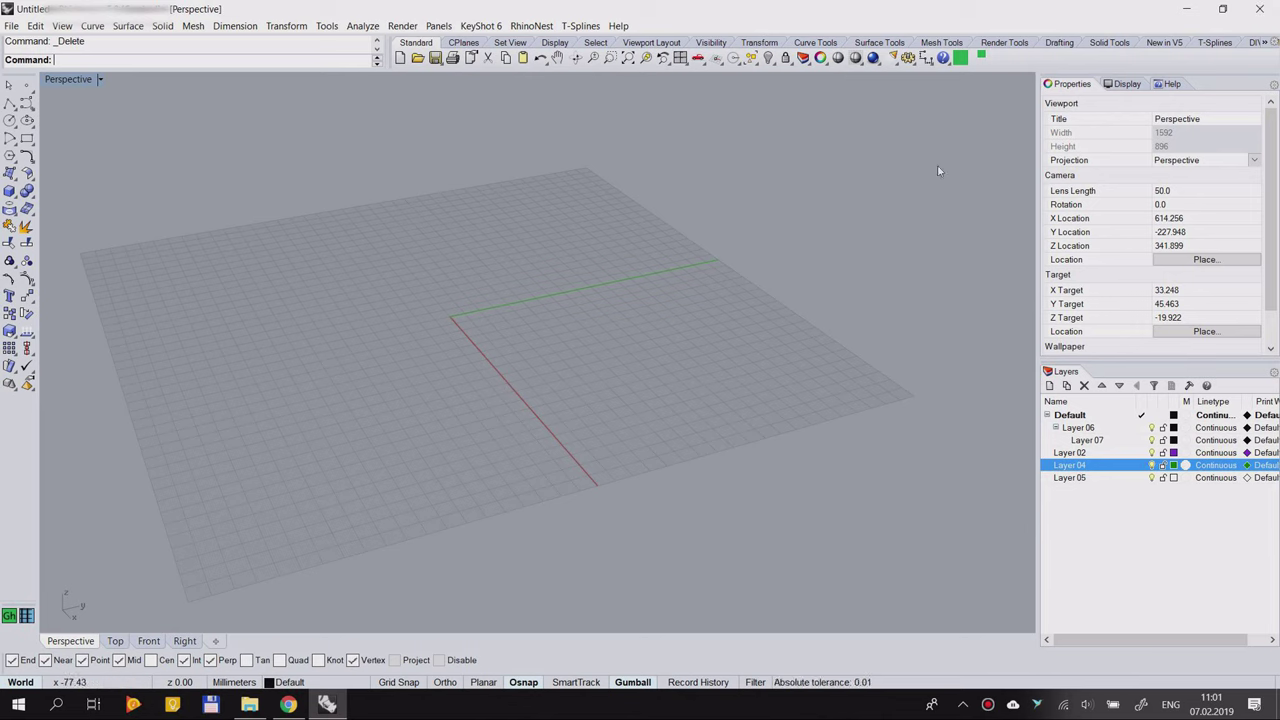
pyautogui.rightClick(1075, 63)
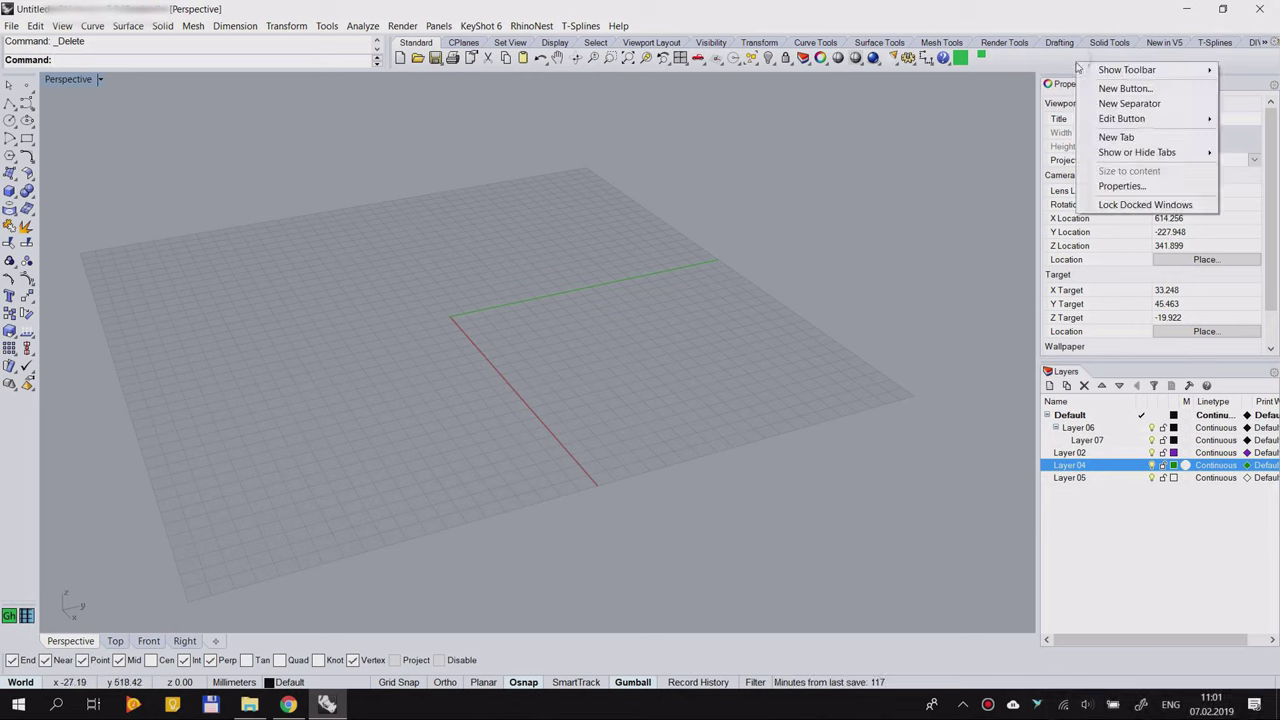
pyautogui.click(1049, 64)
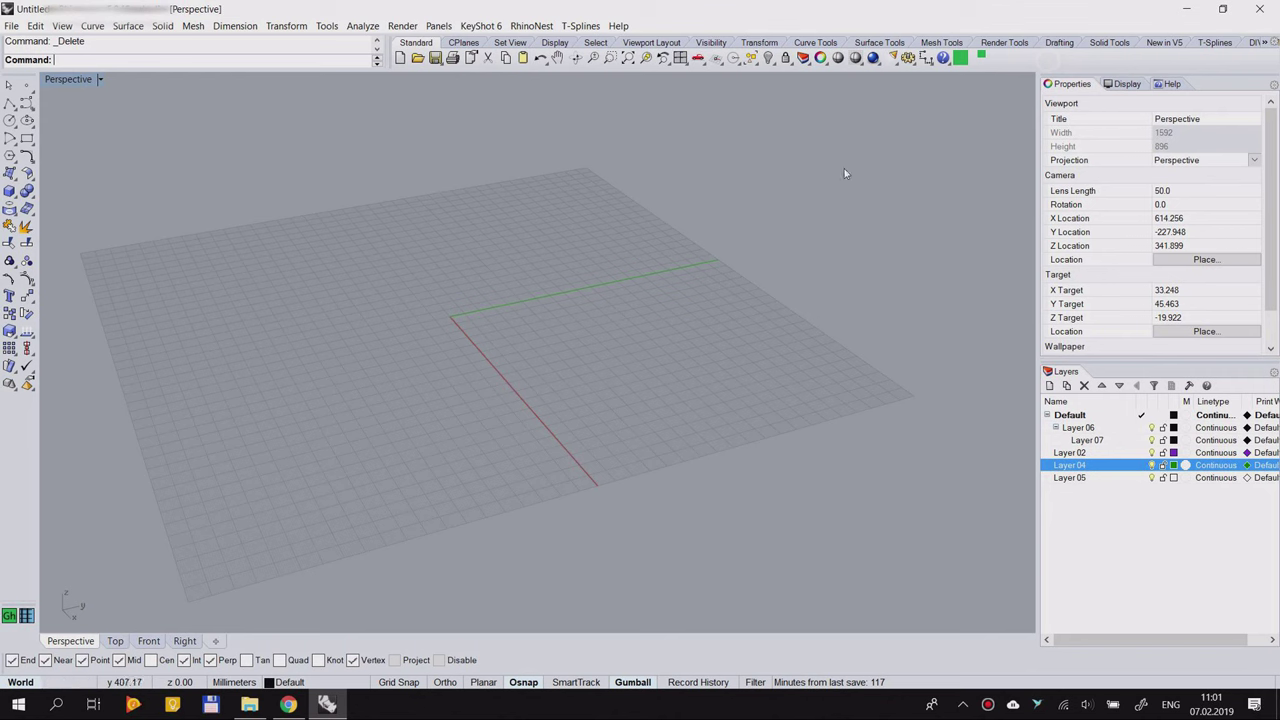
pyautogui.rightClick(1040, 60)
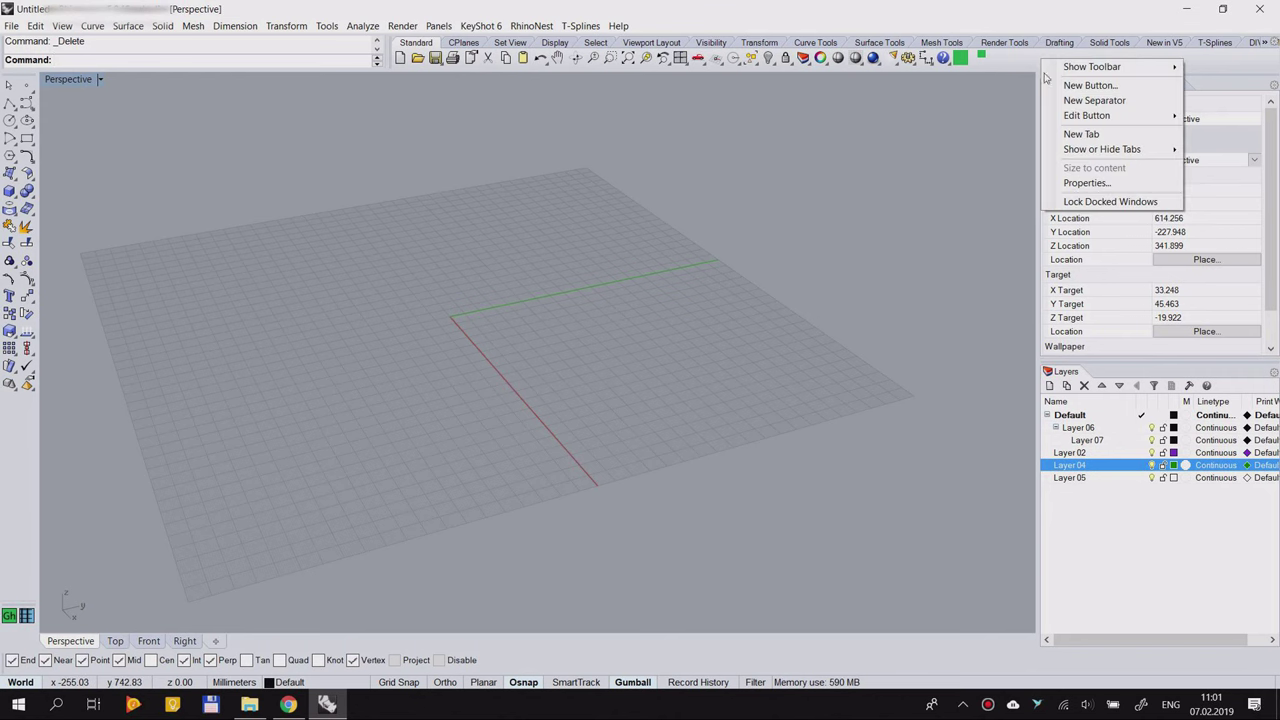
pyautogui.click(1123, 202)
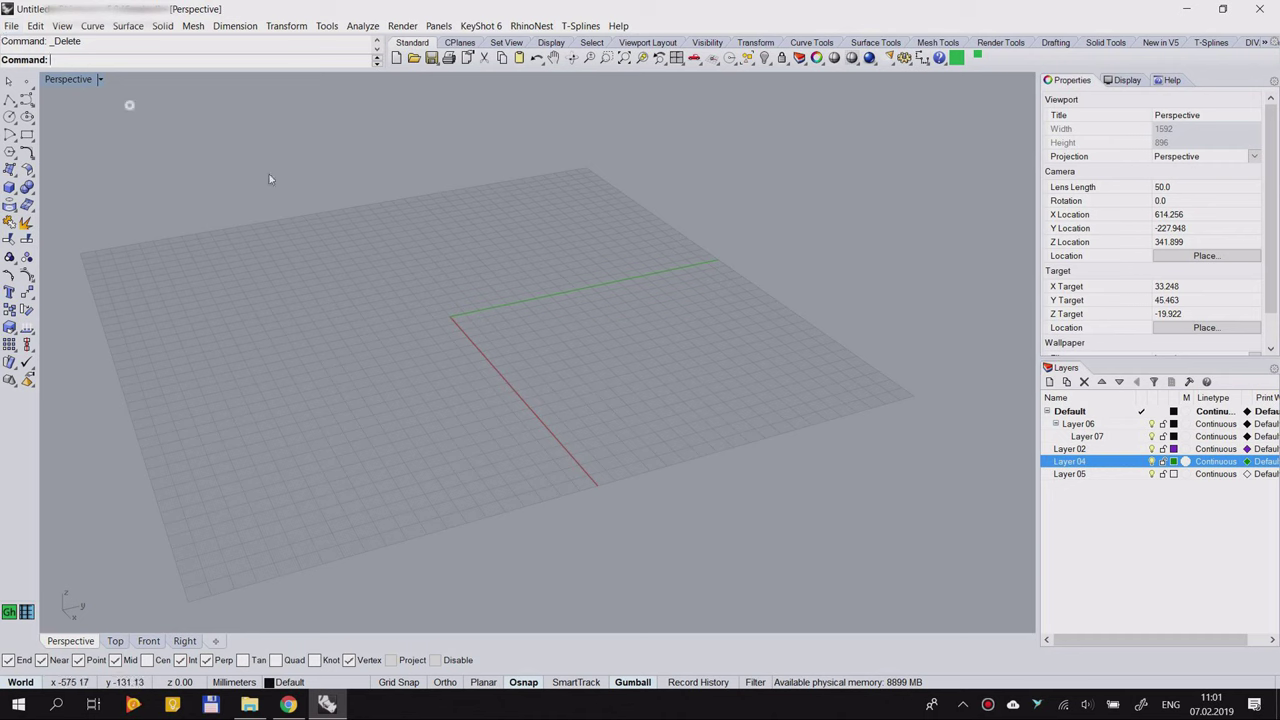
# Step: Check the Display settings, return to Properties and slightly enlarge that panel group against the Layers panel
pyautogui.click(1128, 81)
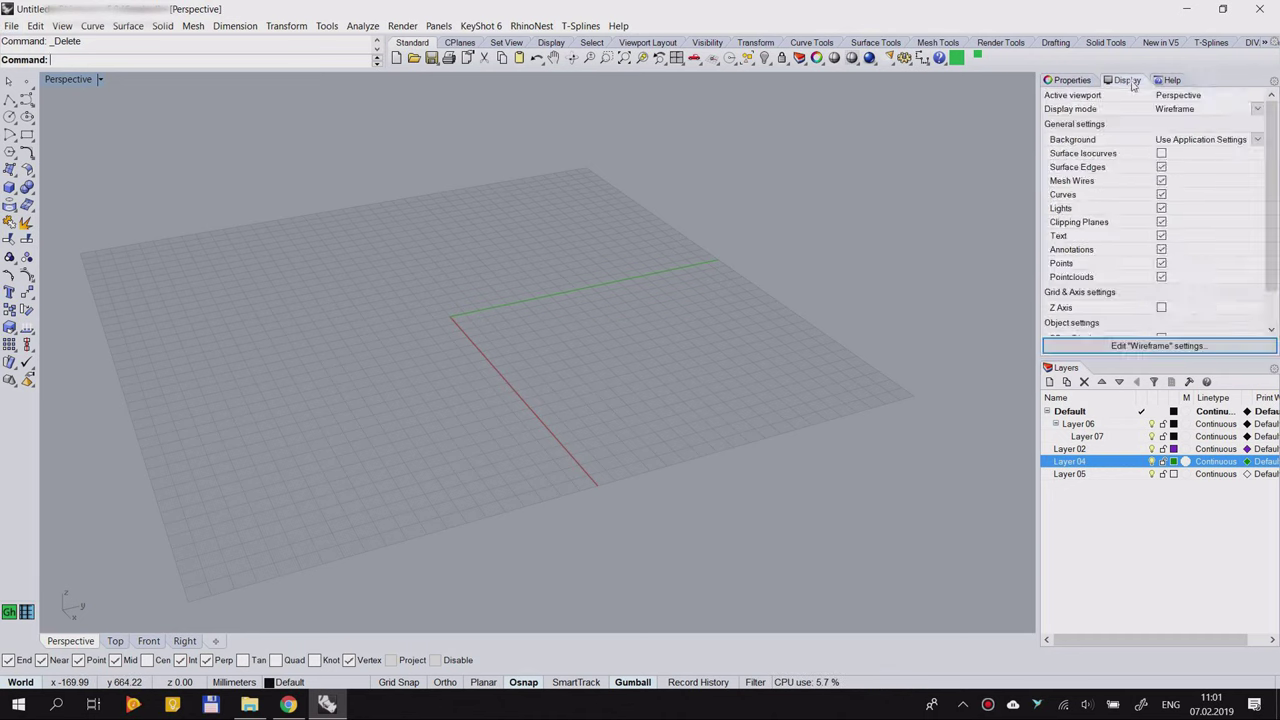
pyautogui.click(1072, 81)
pyautogui.moveTo(1139, 357); pyautogui.dragTo(1139, 361)
pyautogui.moveTo(698, 357); pyautogui.dragTo(475, 349, button='right')
pyautogui.moveTo(416, 304); pyautogui.dragTo(471, 325, button='right')
pyautogui.scroll(-6, 475, 318)
pyautogui.scroll(4, 422, 192)
pyautogui.scroll(-4, 679, 320)
pyautogui.moveTo(614, 384); pyautogui.dragTo(636, 318, button='right')
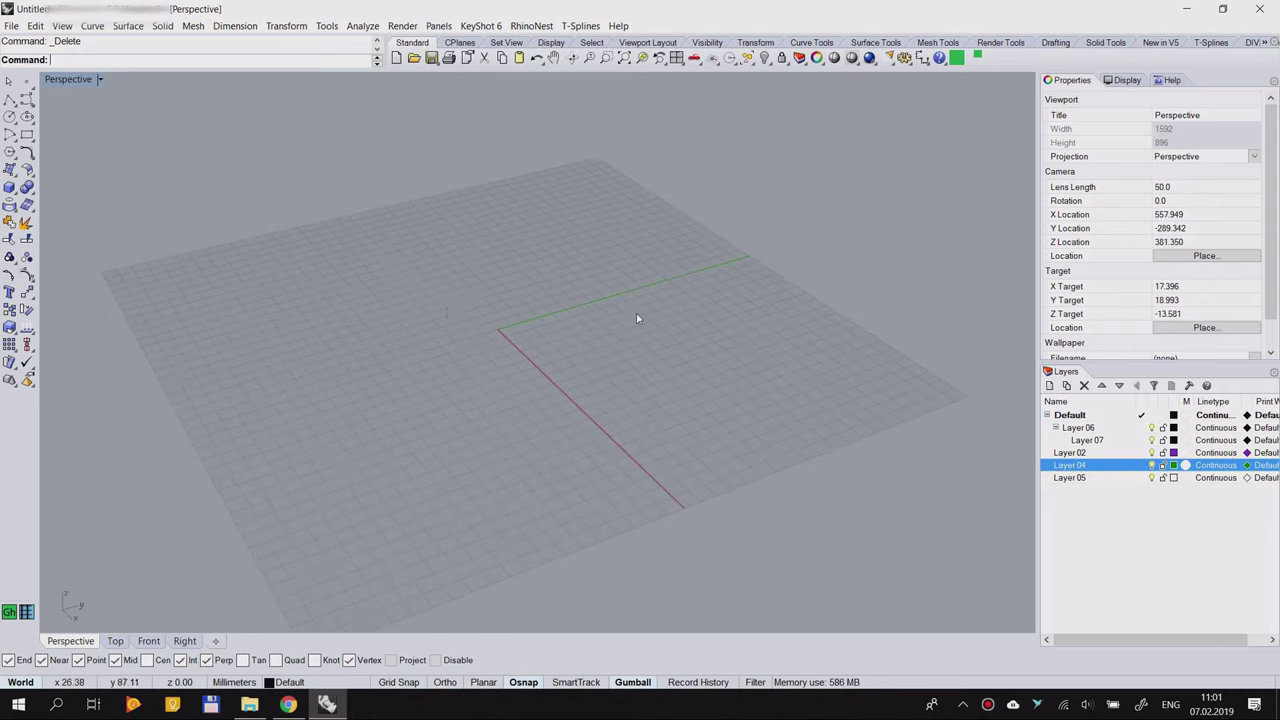
pyautogui.moveTo(437, 309); pyautogui.dragTo(73, 118, button='right')
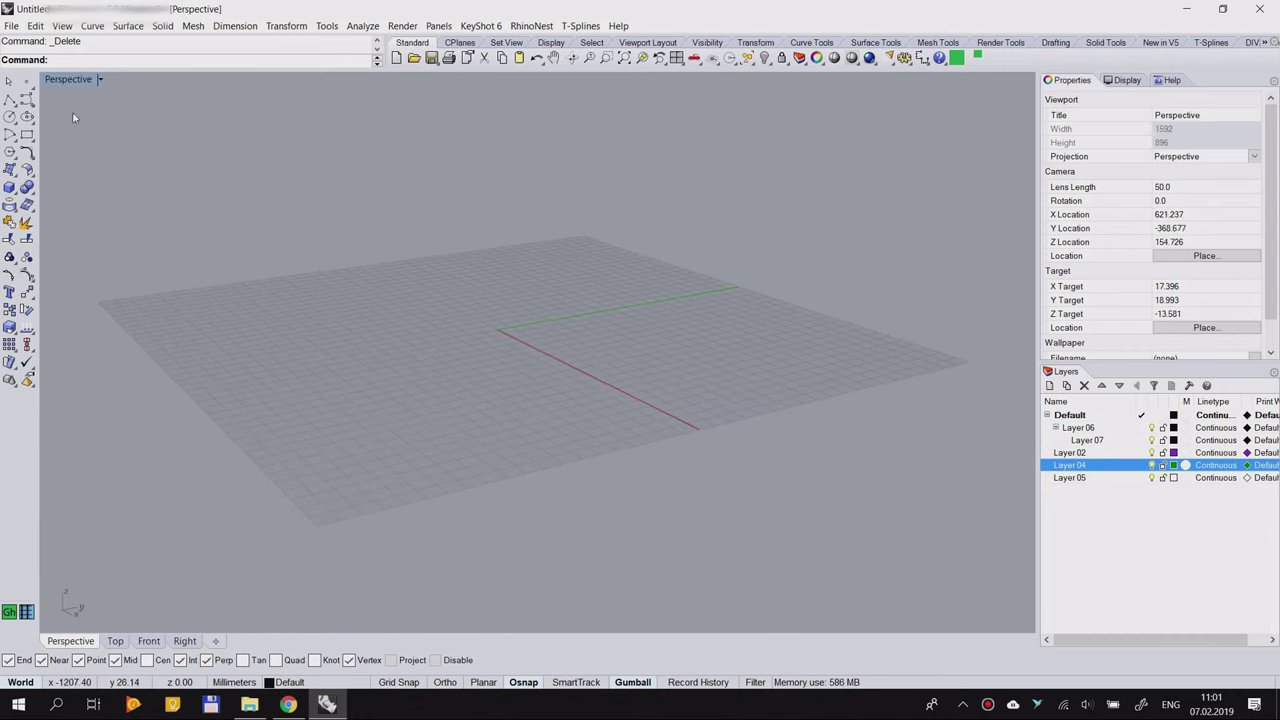
# Step: Alternate between the four-viewport layout and the maximised Perspective and Top viewports, ending with Perspective maximised
pyautogui.doubleClick(69, 80)
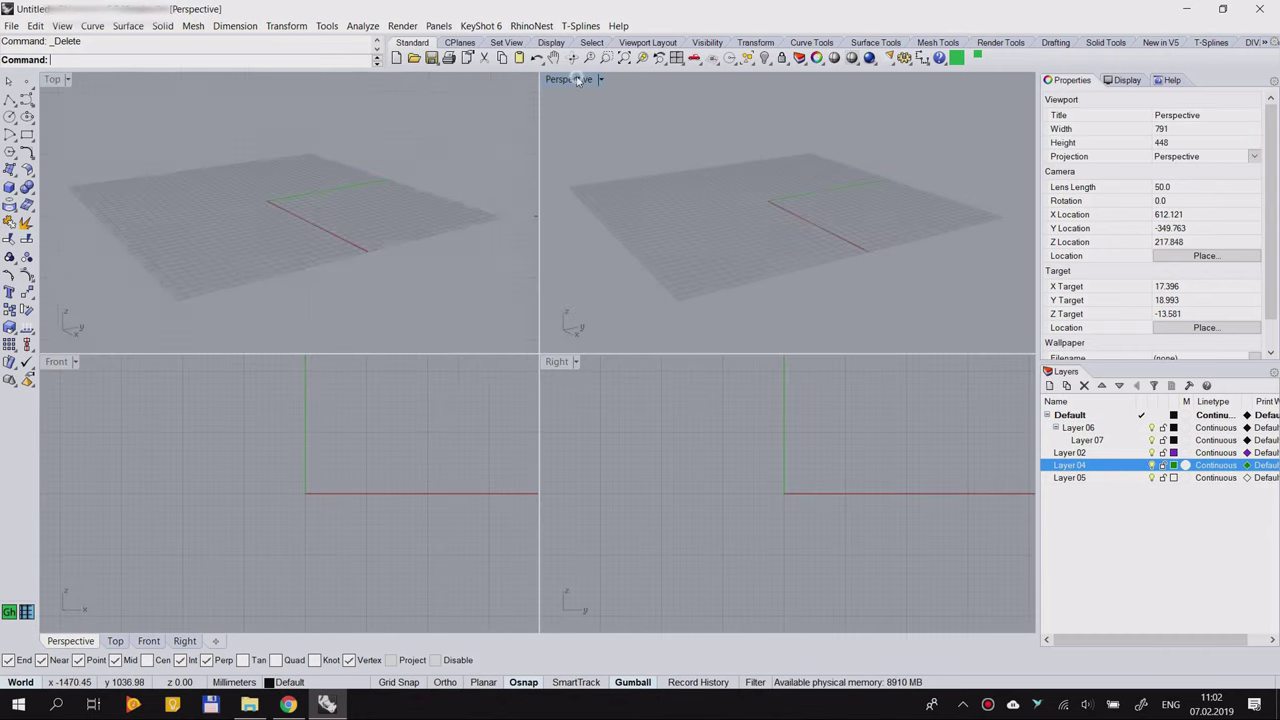
pyautogui.doubleClick(577, 80)
pyautogui.doubleClick(70, 80)
pyautogui.click(53, 82)
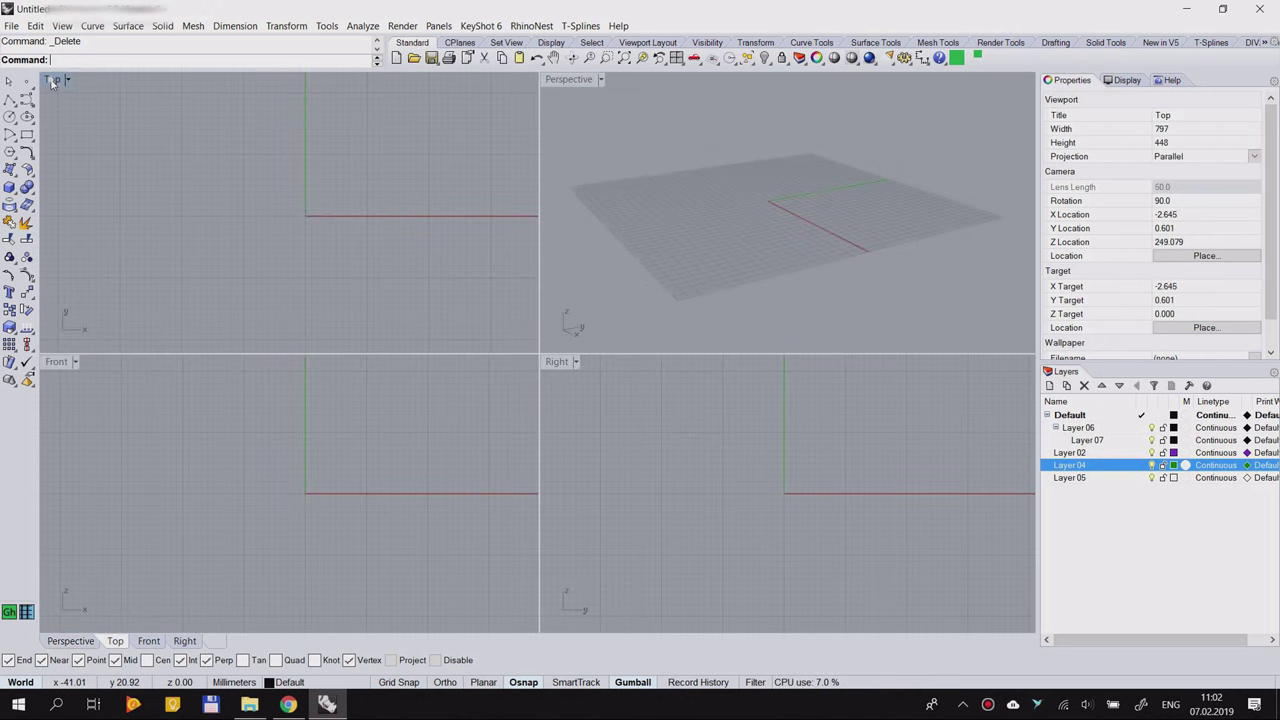
pyautogui.doubleClick(53, 80)
pyautogui.doubleClick(53, 80)
pyautogui.doubleClick(577, 80)
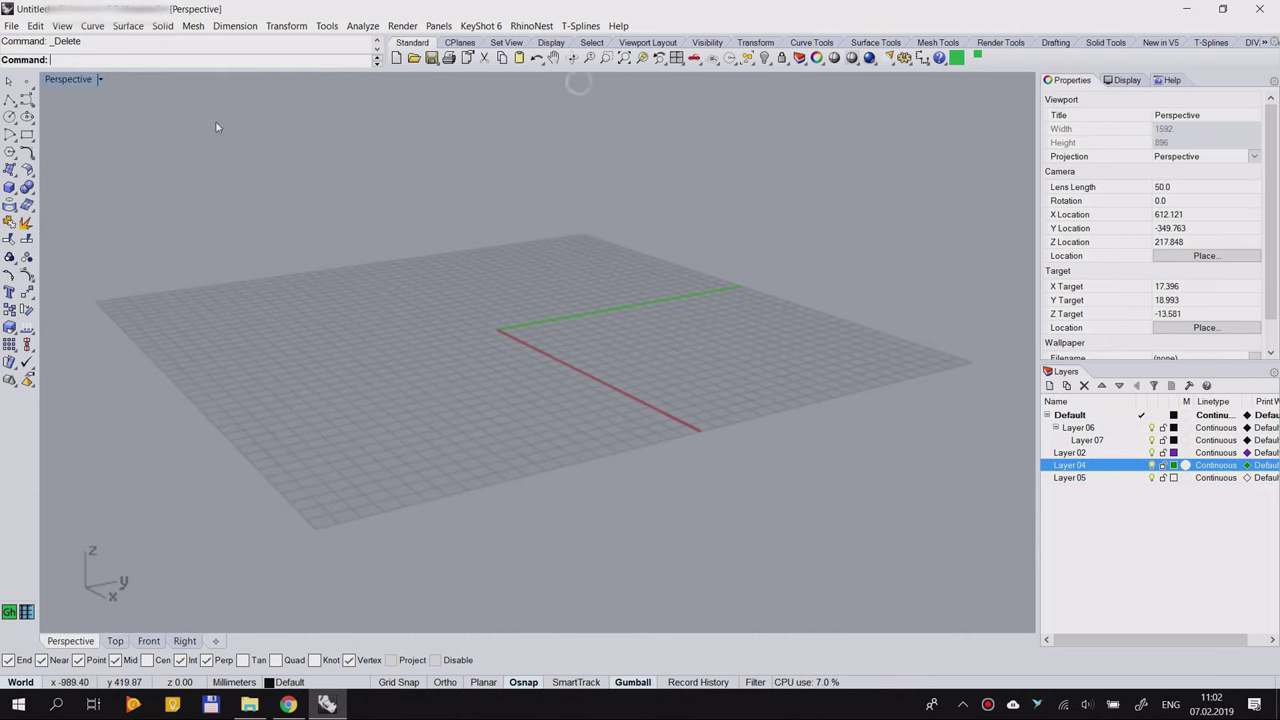
pyautogui.doubleClick(62, 80)
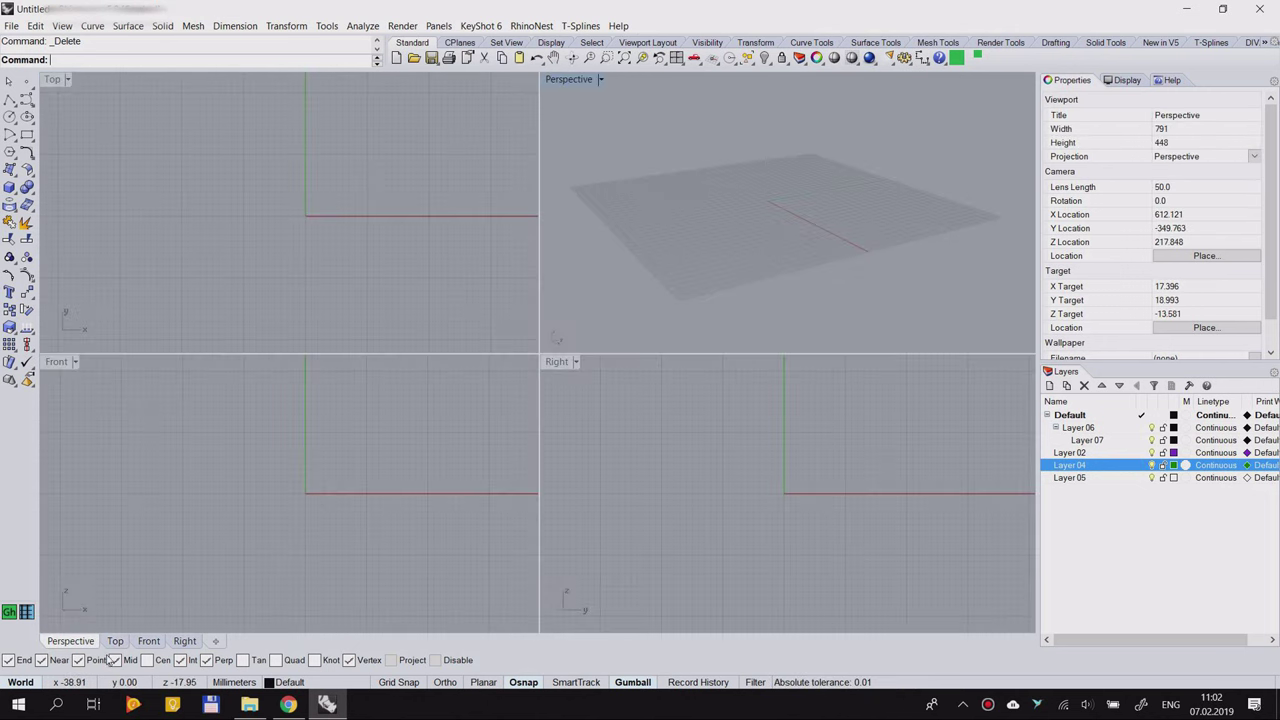
pyautogui.doubleClick(577, 80)
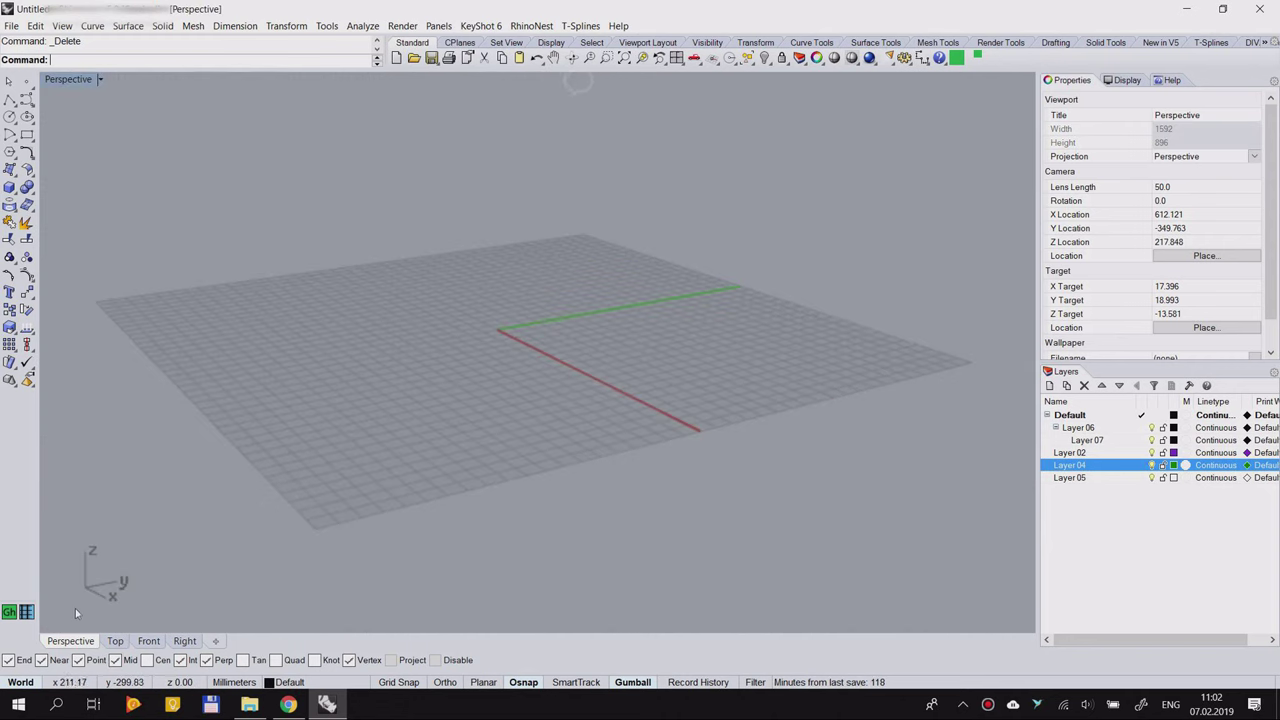
pyautogui.click(115, 641)
pyautogui.click(70, 641)
# Step: Practise orbiting, zooming in and out, and panning in the maximised Perspective viewport
pyautogui.moveTo(154, 366); pyautogui.dragTo(328, 333, button='right')
pyautogui.moveTo(285, 311); pyautogui.dragTo(406, 329, button='right')
pyautogui.scroll(-5, 406, 327)
pyautogui.scroll(7, 462, 293)
pyautogui.scroll(-5, 440, 311)
pyautogui.scroll(5, 439, 309)
pyautogui.scroll(-4, 439, 312)
pyautogui.scroll(5, 438, 312)
pyautogui.scroll(-5, 438, 312)
pyautogui.moveTo(388, 318); pyautogui.dragTo(557, 318, button='right')
pyautogui.scroll(6, 452, 346)
pyautogui.scroll(4, 558, 309)
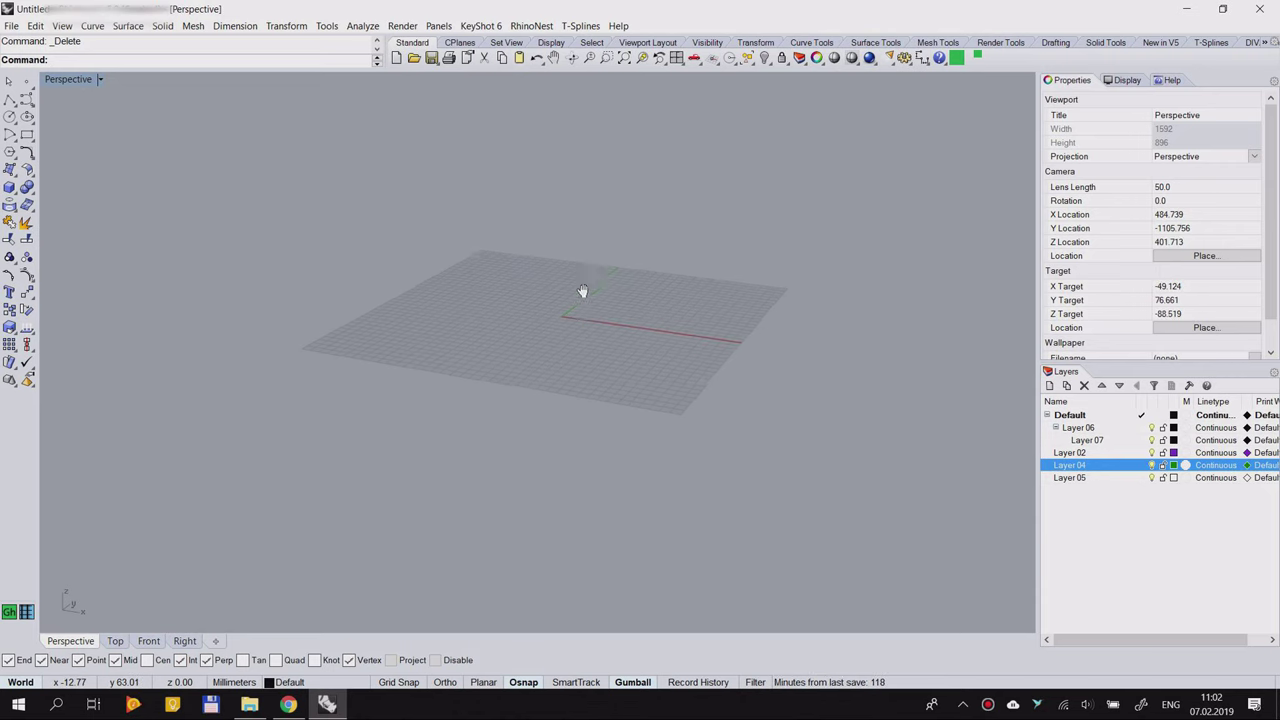
pyautogui.keyDown('shift'); pyautogui.moveTo(496, 298); pyautogui.dragTo(610, 324, button='right'); pyautogui.keyUp('shift')
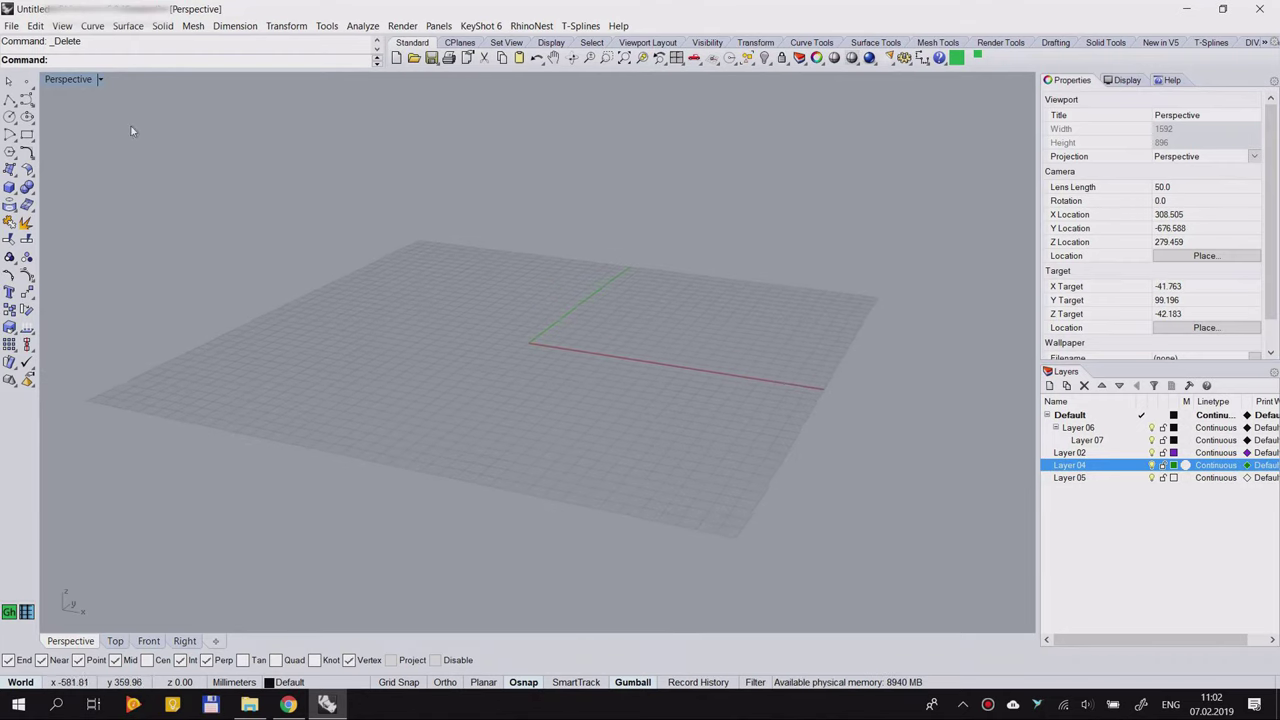
# Step: Show all four viewports and try panning and zooming in the parallel views and orbiting in Perspective
pyautogui.doubleClick(73, 80)
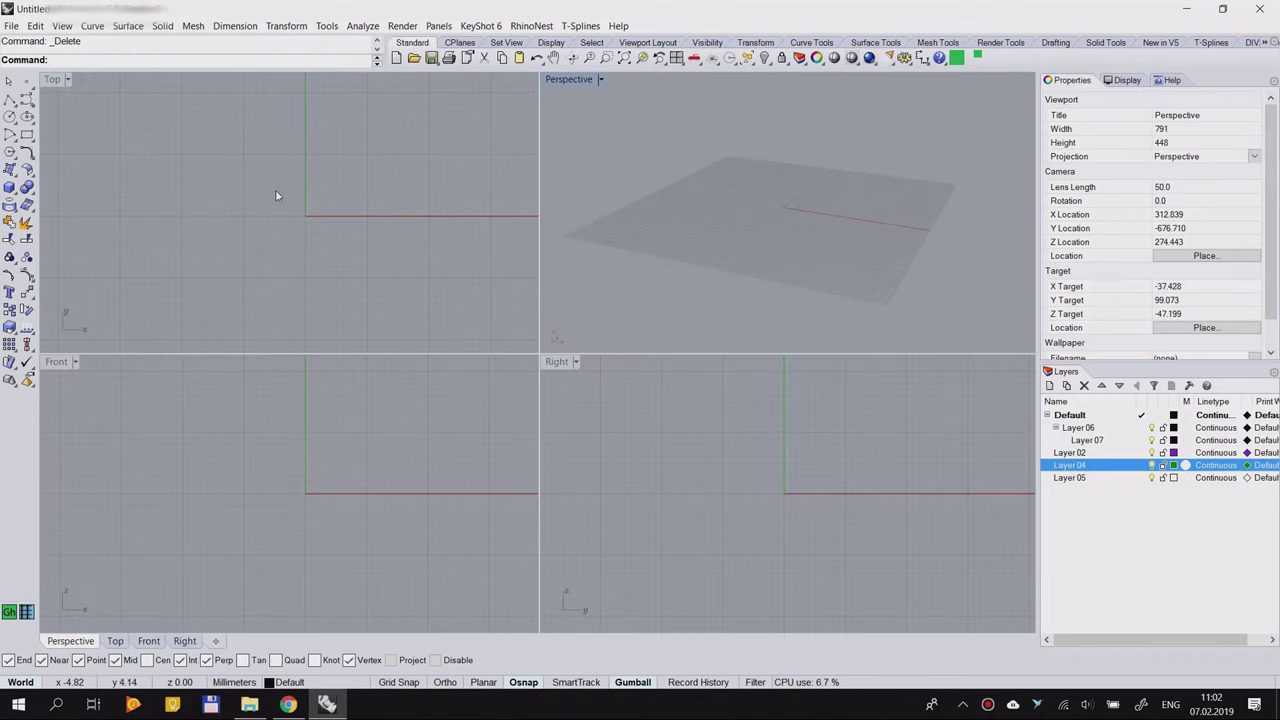
pyautogui.moveTo(304, 243); pyautogui.dragTo(338, 197, button='right')
pyautogui.scroll(-8, 271, 238)
pyautogui.scroll(-12, 268, 208)
pyautogui.moveTo(331, 501); pyautogui.dragTo(275, 484, button='right')
pyautogui.scroll(-16, 302, 458)
pyautogui.moveTo(797, 497); pyautogui.dragTo(800, 500, button='right')
pyautogui.moveTo(794, 234); pyautogui.dragTo(742, 270, button='right')
# Step: Maximise the Perspective viewport and orbit around the grid to view it from above
pyautogui.doubleClick(588, 82)
pyautogui.moveTo(557, 309); pyautogui.dragTo(502, 353, button='right')
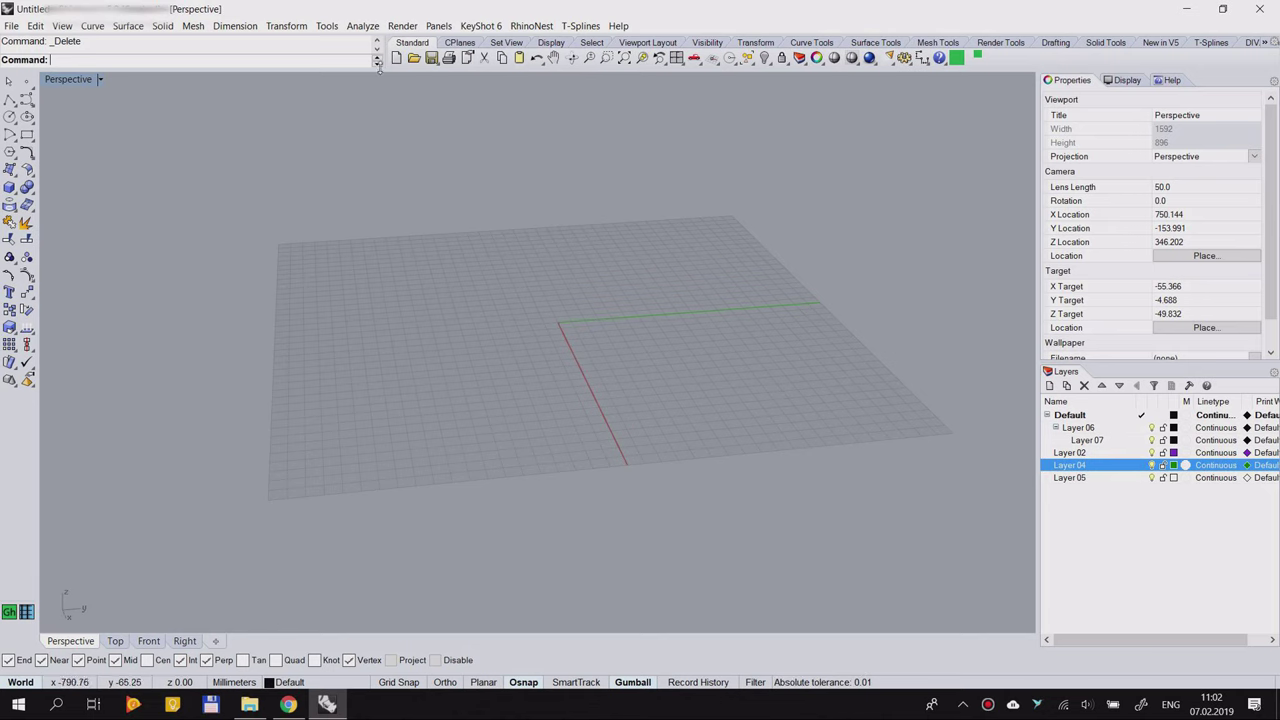
pyautogui.moveTo(477, 212); pyautogui.dragTo(529, 211, button='right')
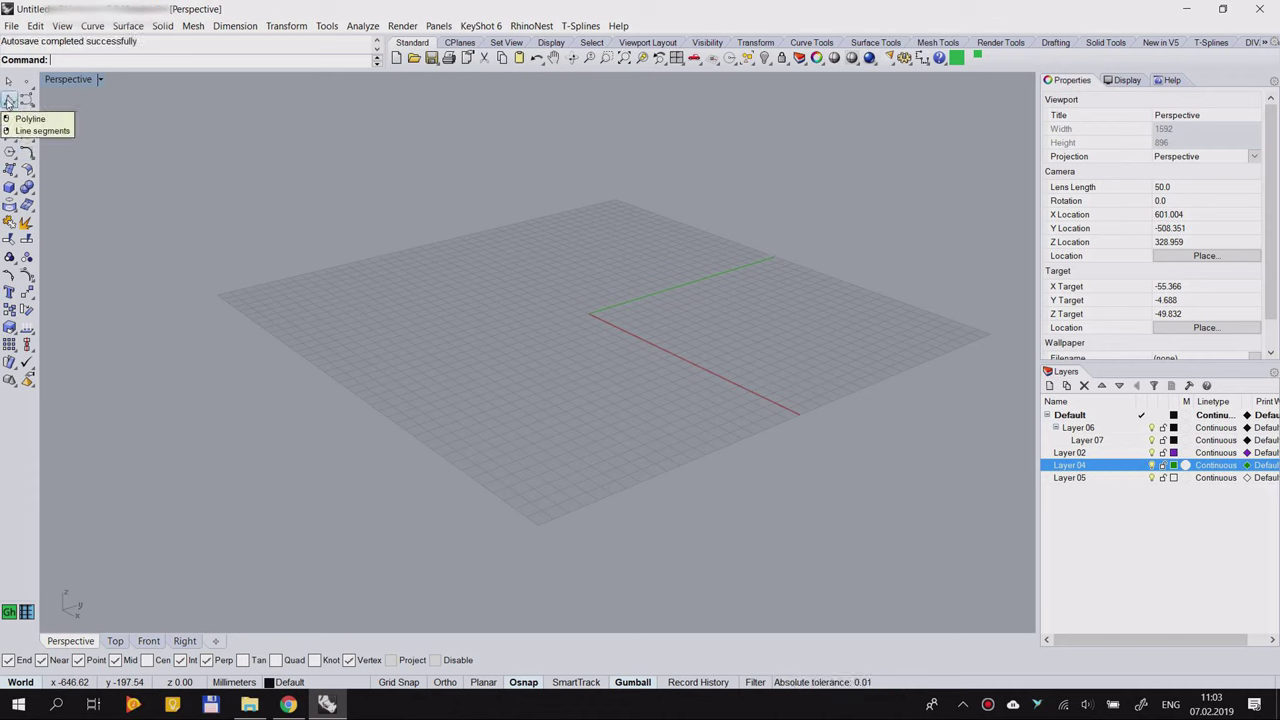
pyautogui.moveTo(441, 245); pyautogui.dragTo(443, 300, button='right')
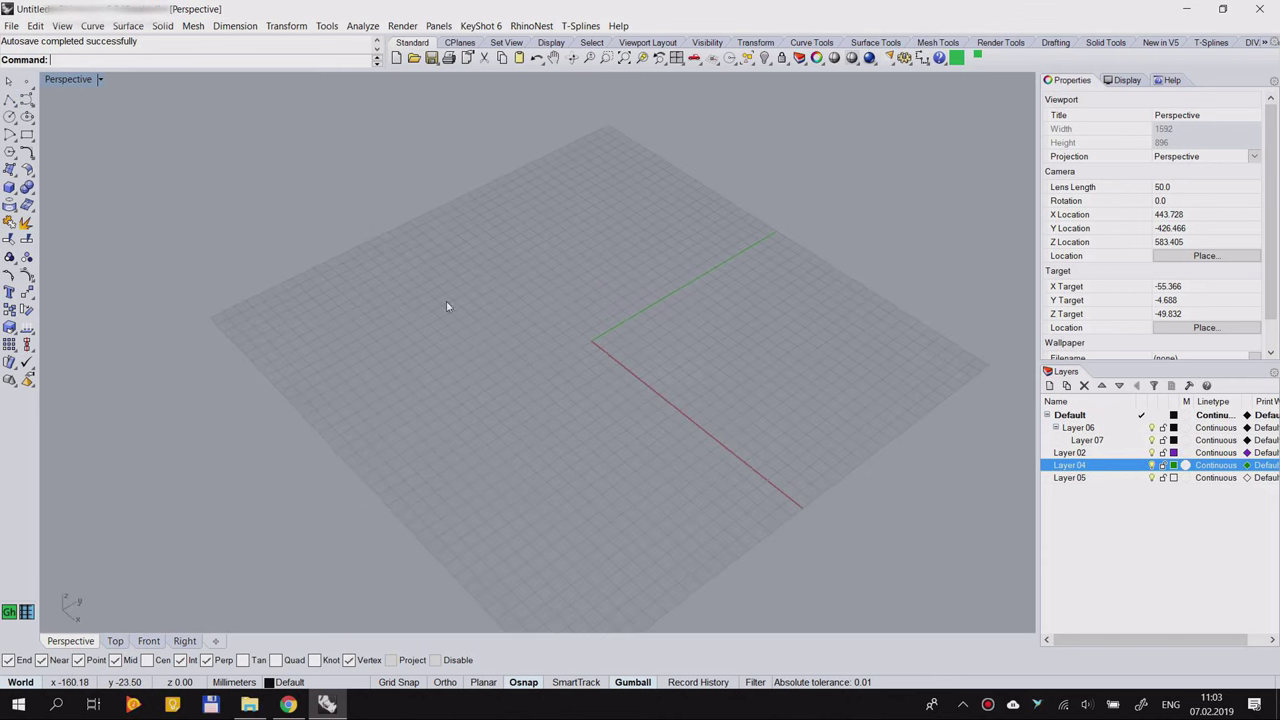
pyautogui.rightClick(432, 256)
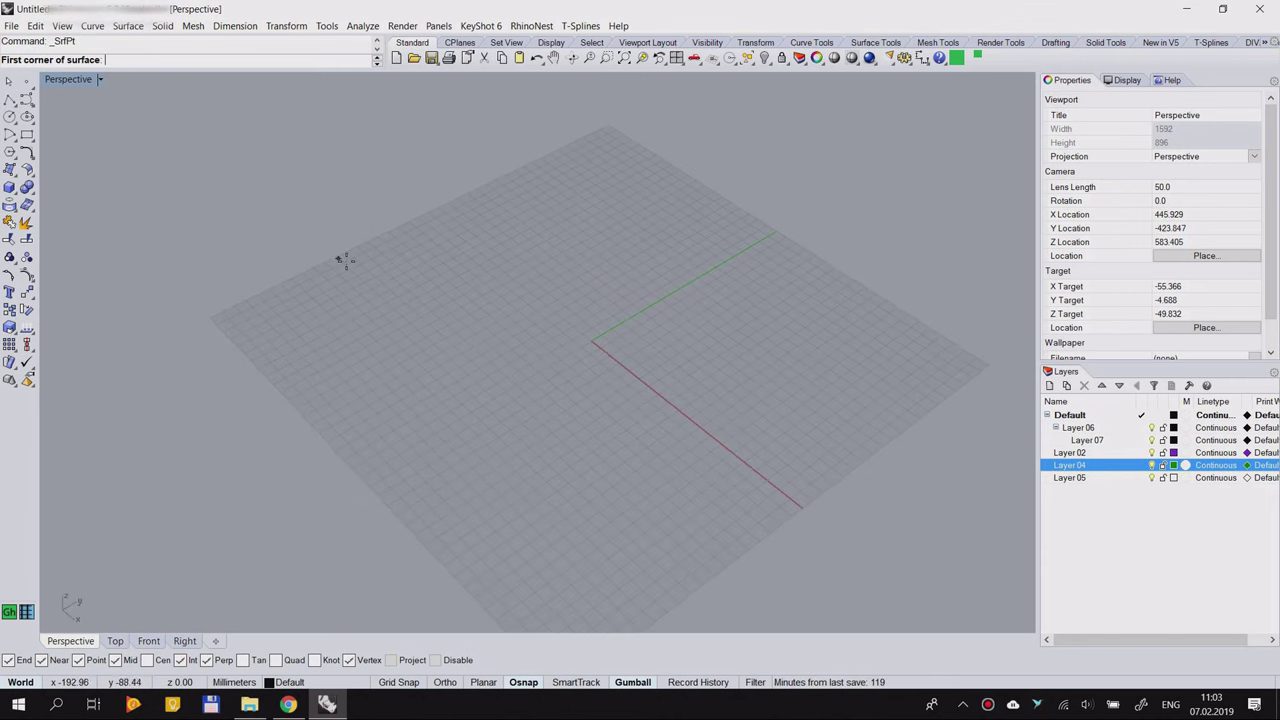
pyautogui.press('Escape')
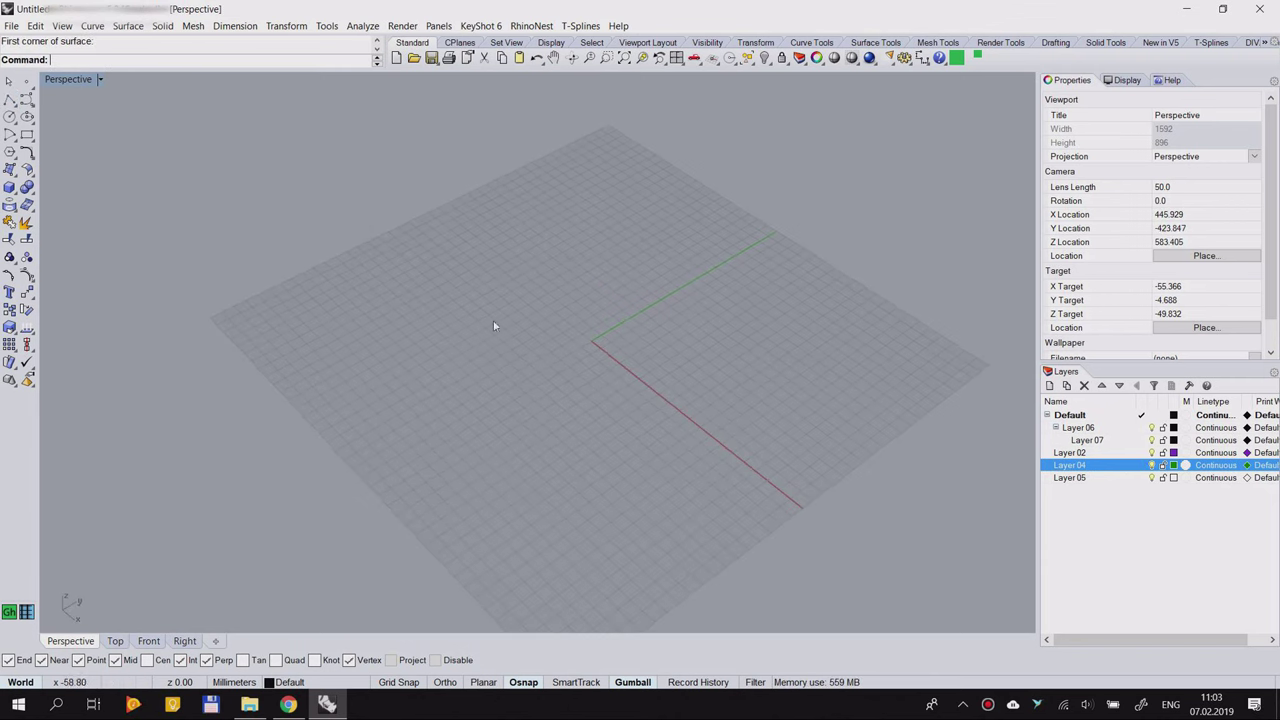
pyautogui.moveTo(402, 304); pyautogui.dragTo(548, 289, button='right')
pyautogui.rightClick(374, 250)
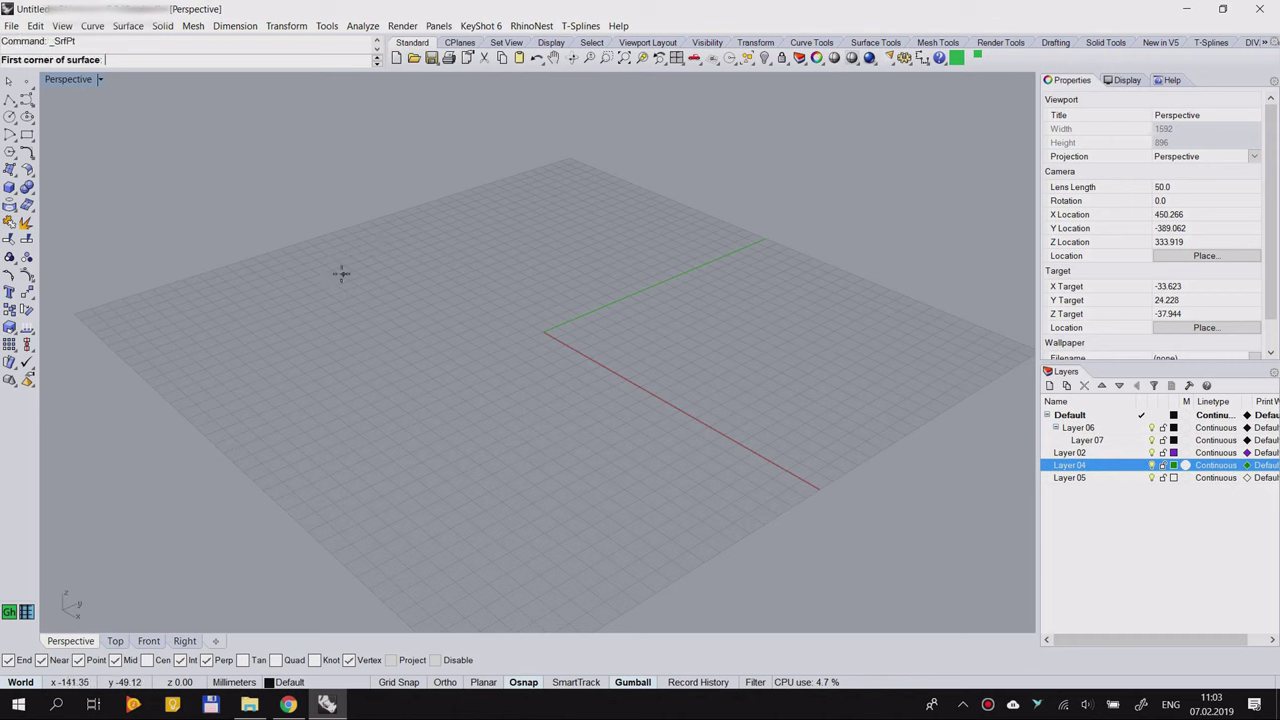
pyautogui.press('Escape')
# Step: Place two single point objects on the grid near the origin, repeating the Point command for the second one
pyautogui.click(26, 80)
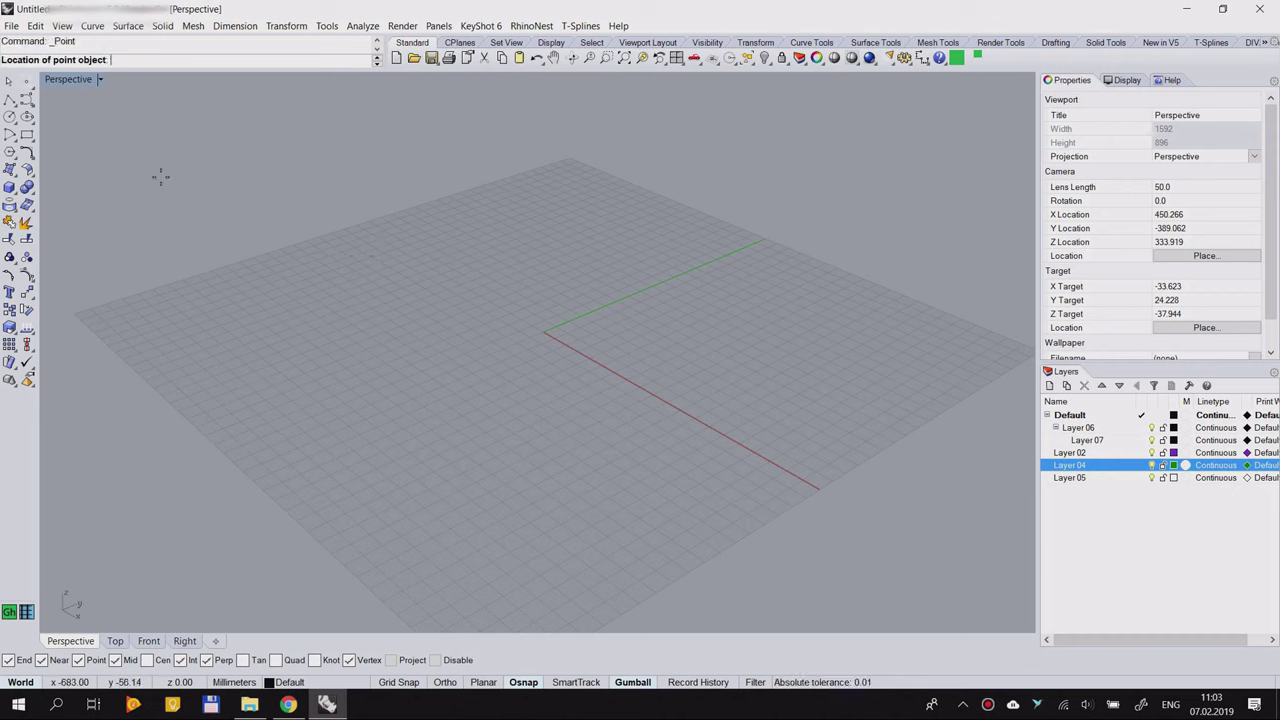
pyautogui.click(436, 292)
pyautogui.moveTo(508, 260); pyautogui.dragTo(389, 232, button='right')
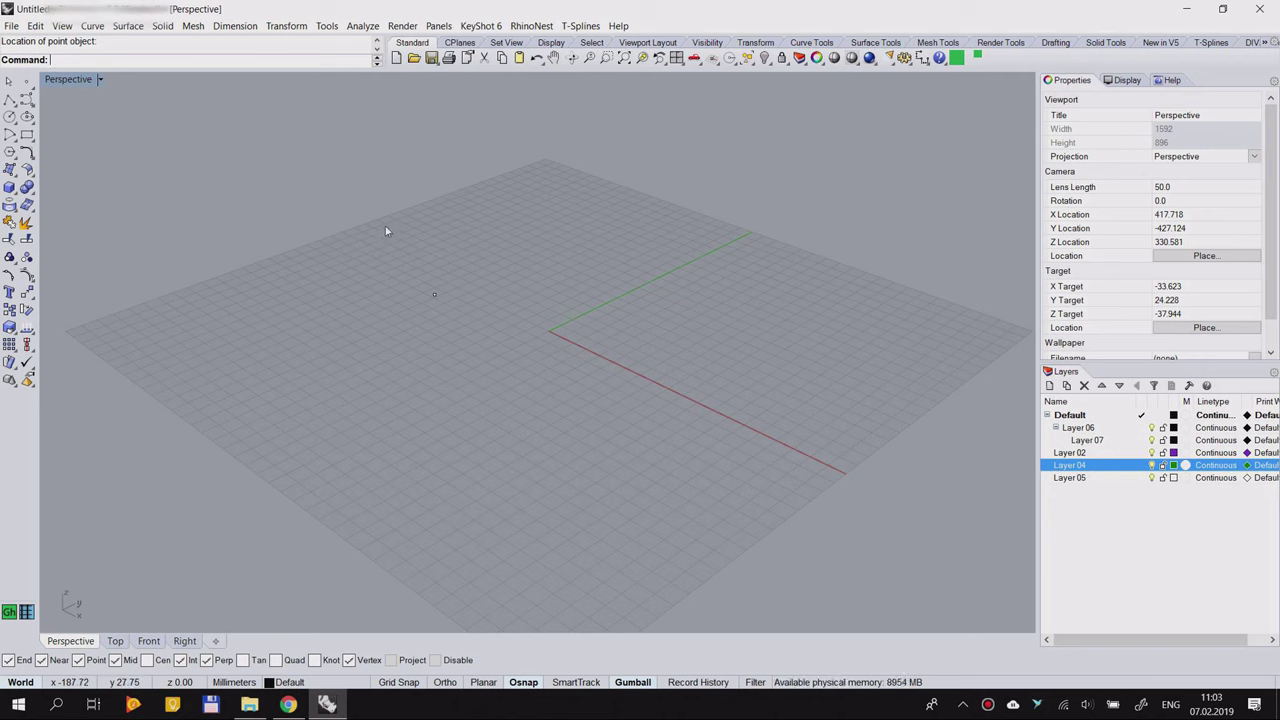
pyautogui.rightClick(385, 226)
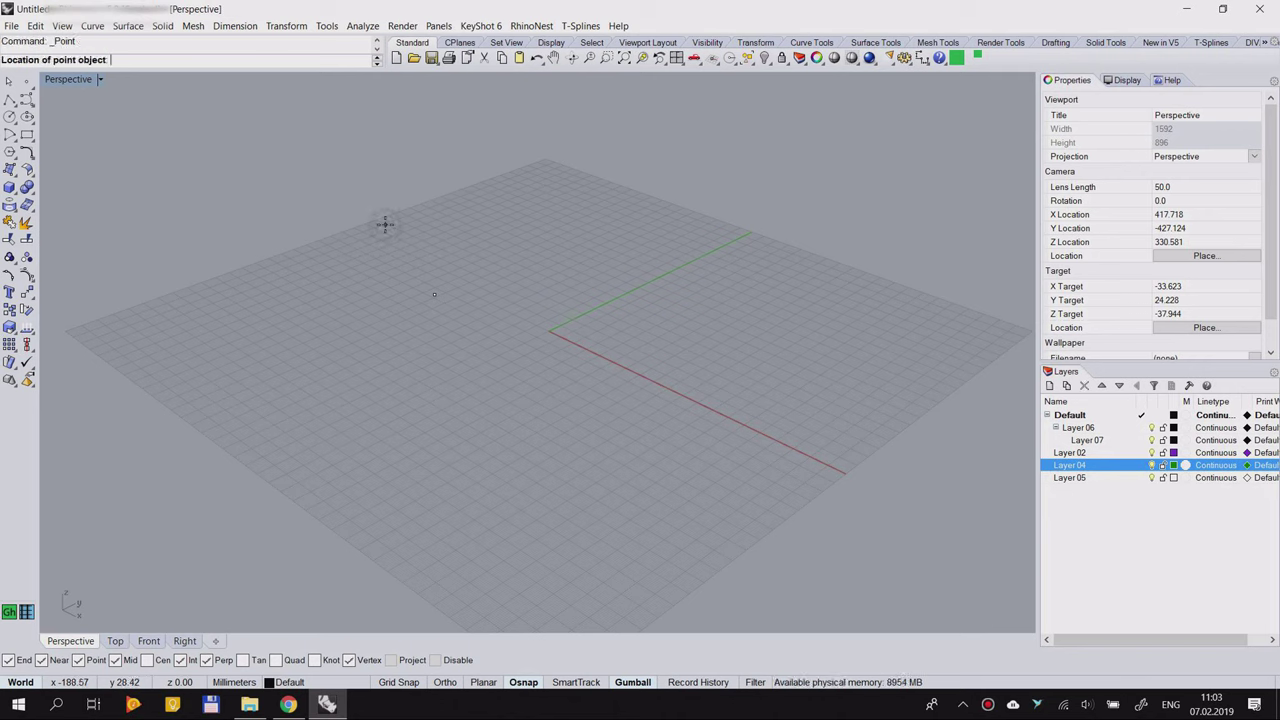
pyautogui.click(439, 335)
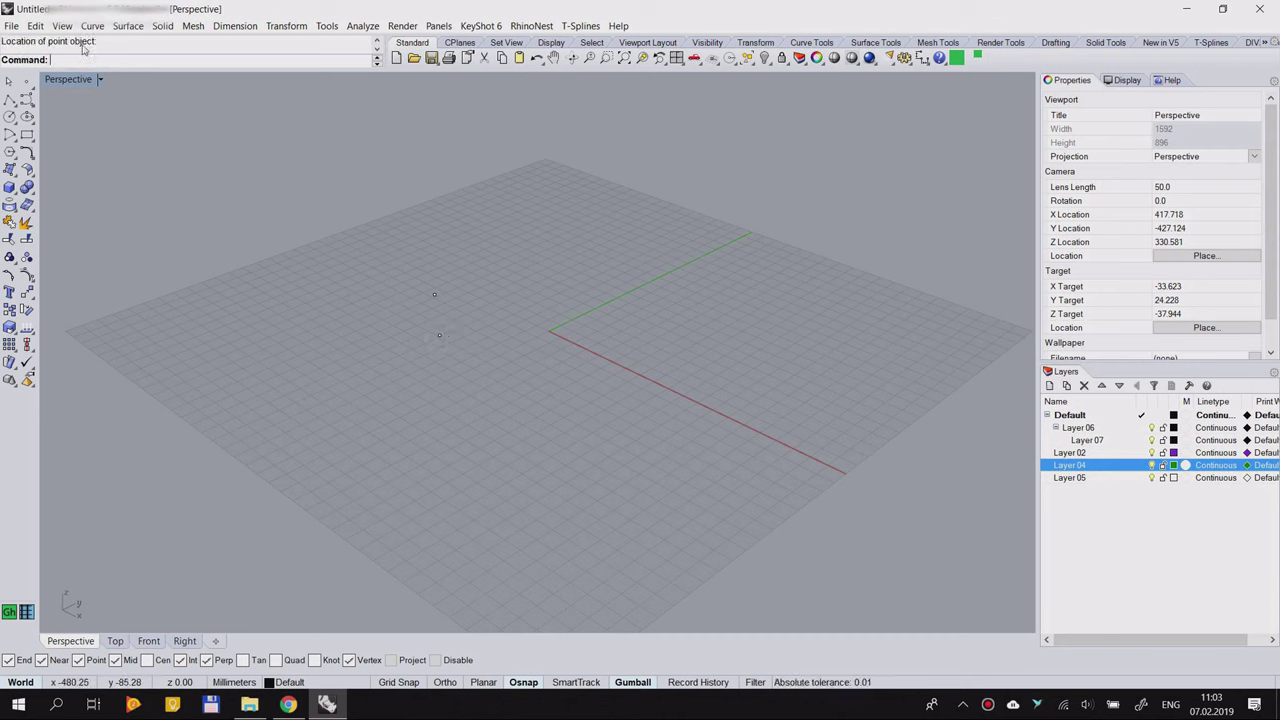
# Step: Widen the command area and place another single point on the grid near the green Y axis
pyautogui.moveTo(573, 50); pyautogui.dragTo(569, 50)
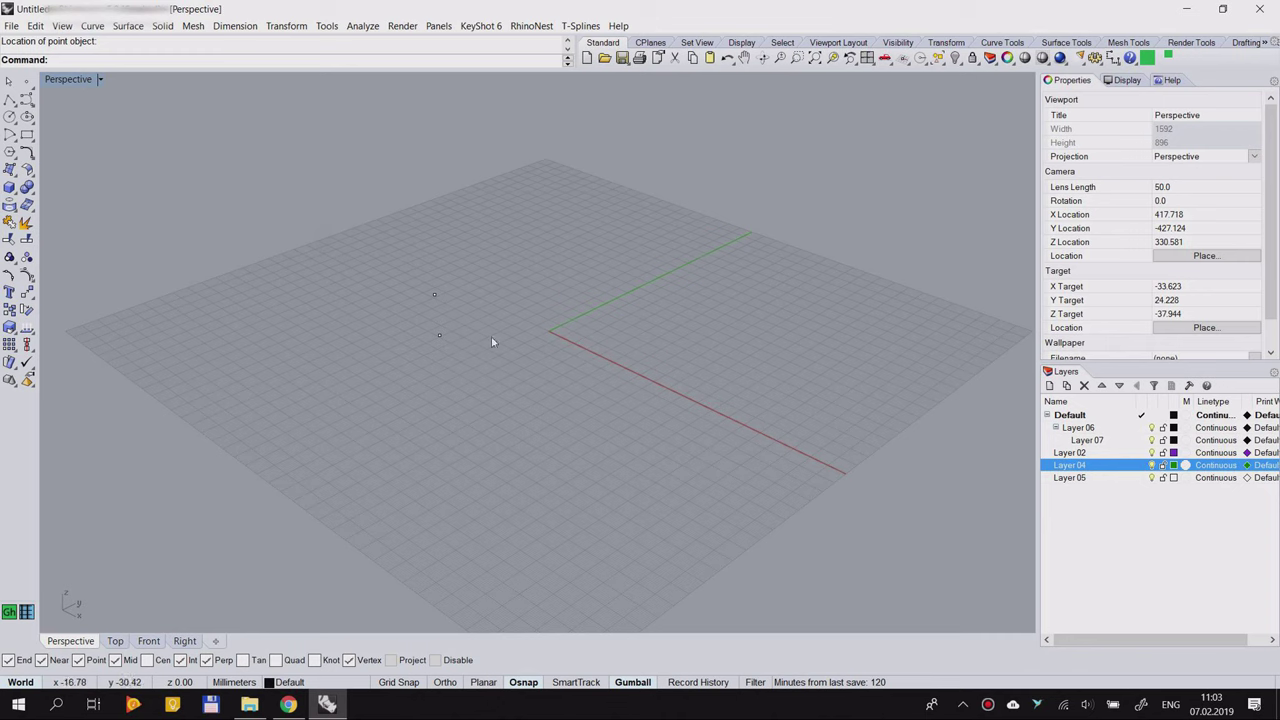
pyautogui.click(28, 83)
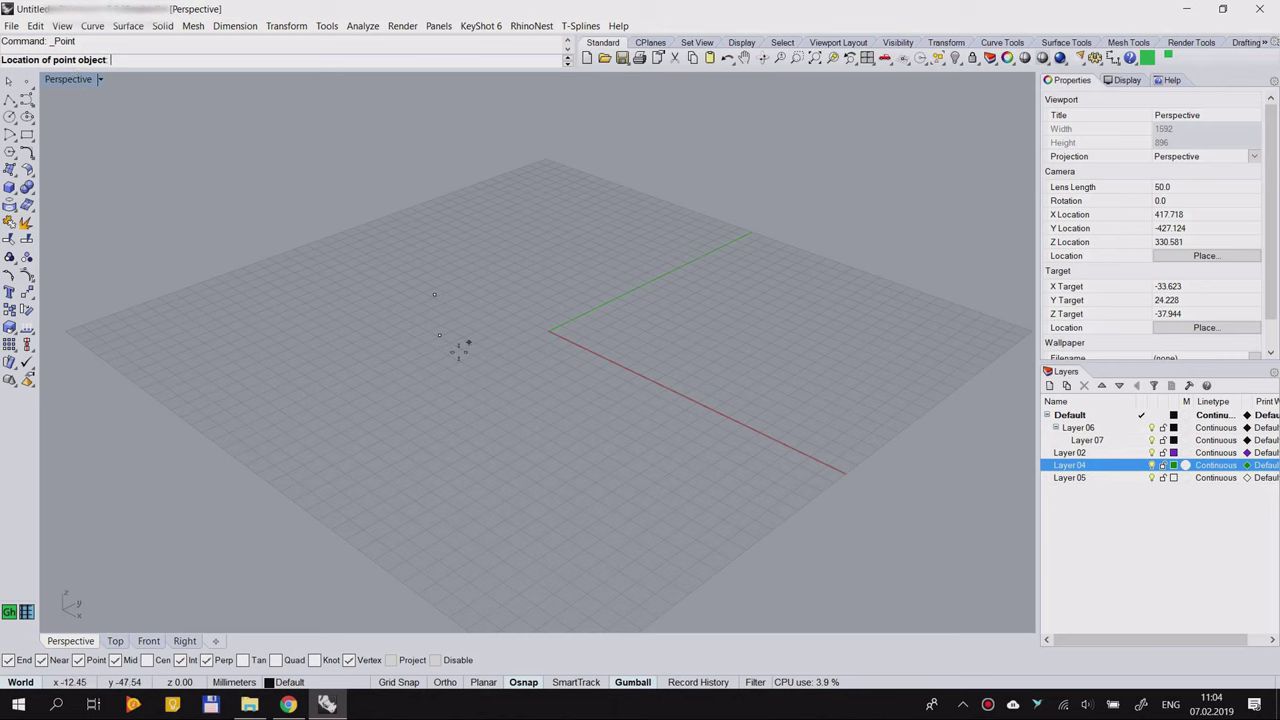
pyautogui.click(577, 271)
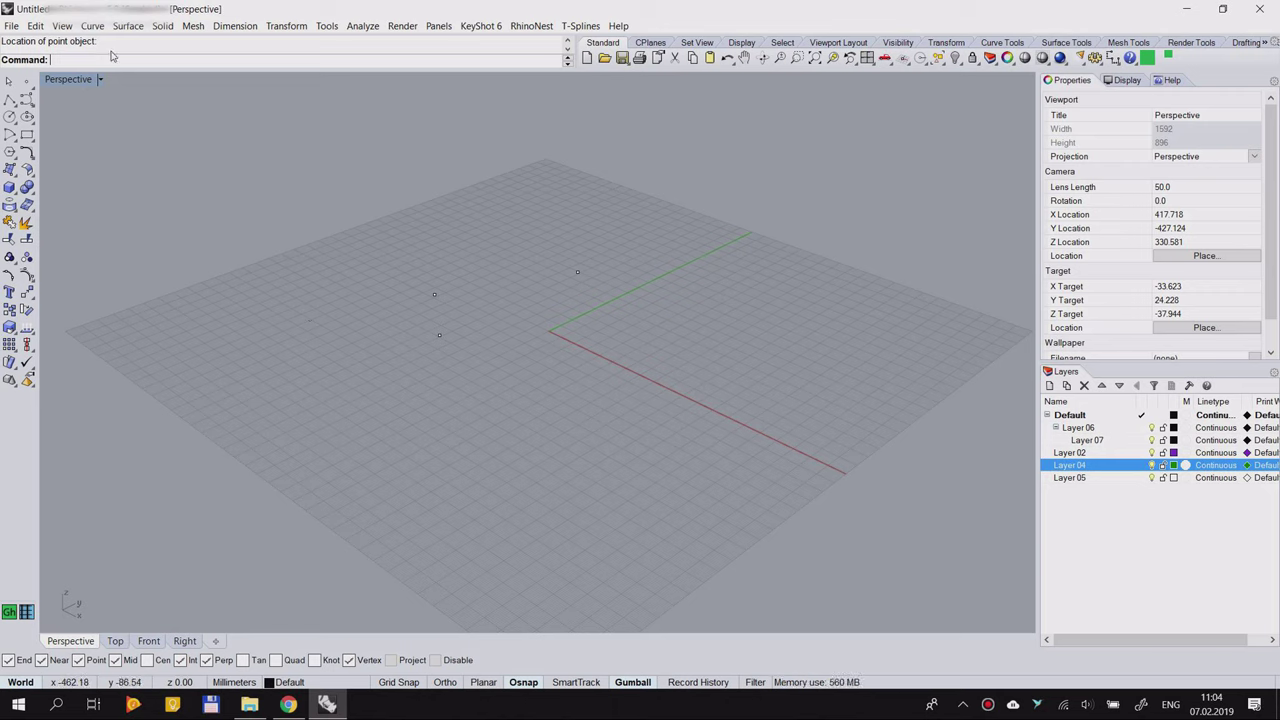
# Step: Place a cluster of points near the grid's outer corner in one run of the Multiple Points command
pyautogui.rightClick(28, 81)
pyautogui.click(288, 330)
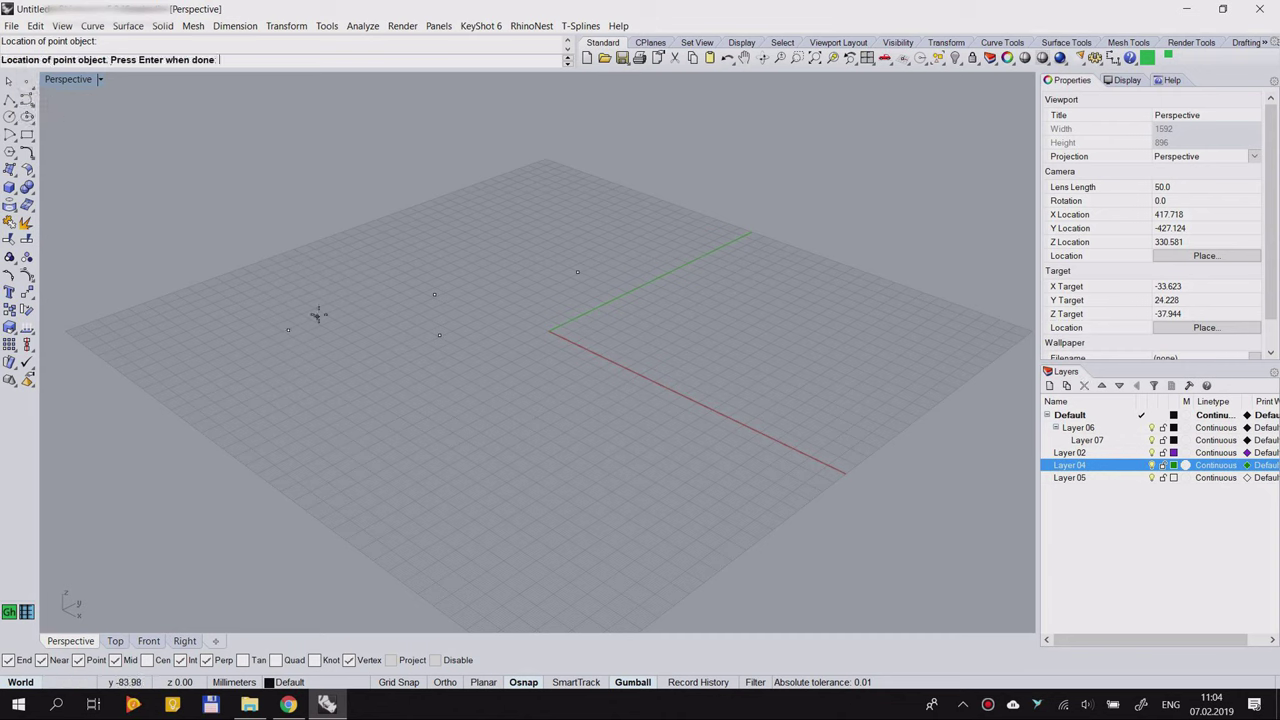
pyautogui.click(318, 313)
pyautogui.click(370, 371)
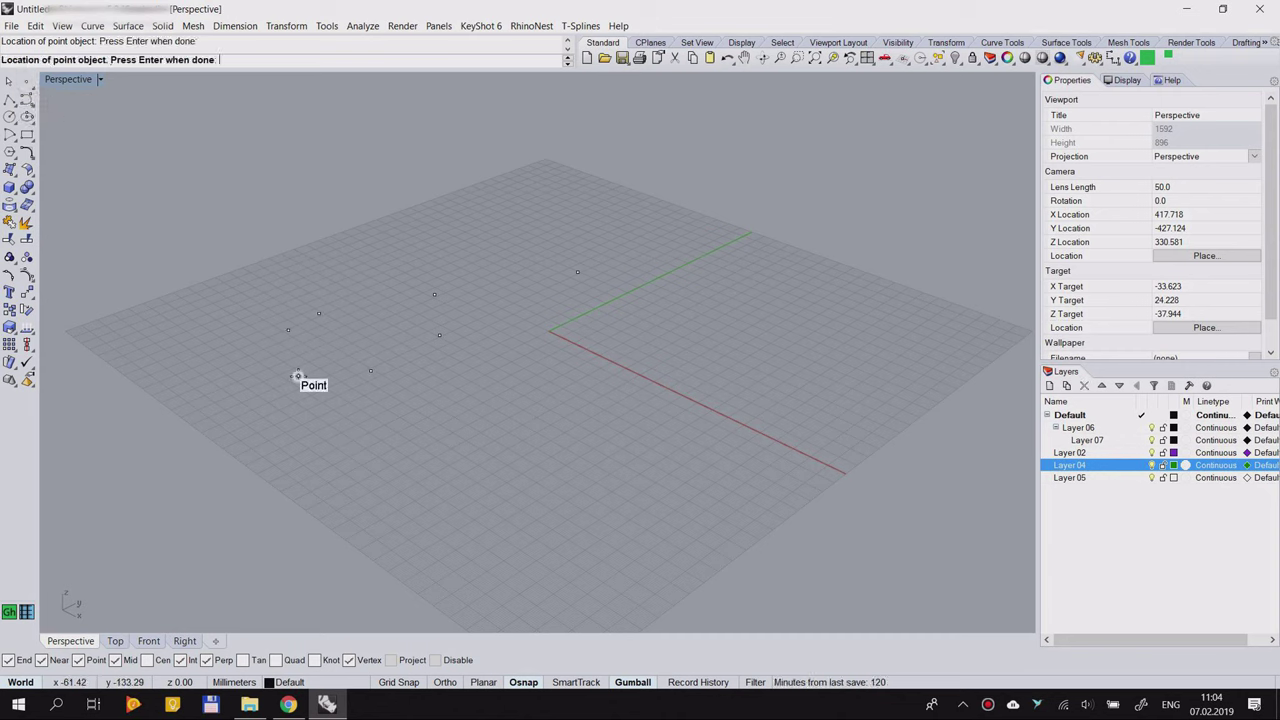
pyautogui.click(352, 341)
pyautogui.click(313, 342)
pyautogui.click(280, 358)
pyautogui.click(252, 354)
pyautogui.click(264, 308)
pyautogui.click(283, 301)
pyautogui.click(268, 320)
pyautogui.click(237, 311)
pyautogui.click(204, 337)
pyautogui.click(218, 374)
pyautogui.click(240, 374)
pyautogui.click(225, 354)
pyautogui.click(196, 358)
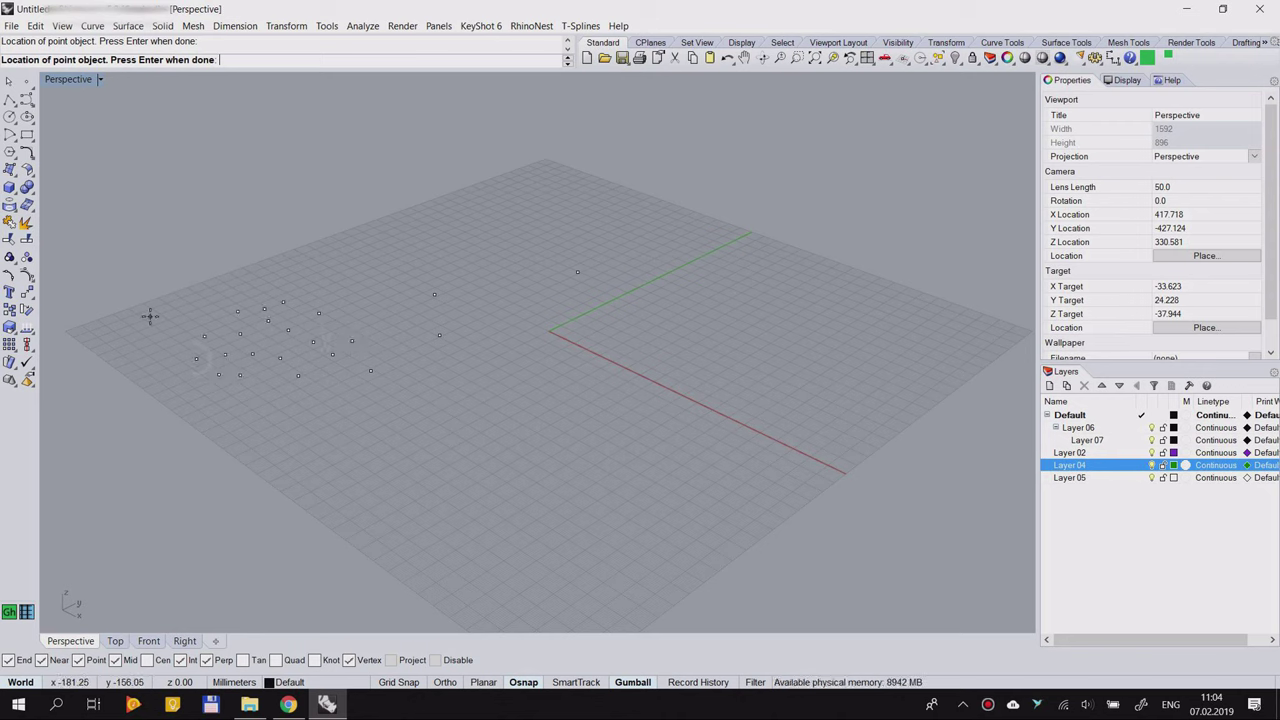
pyautogui.press('Return')
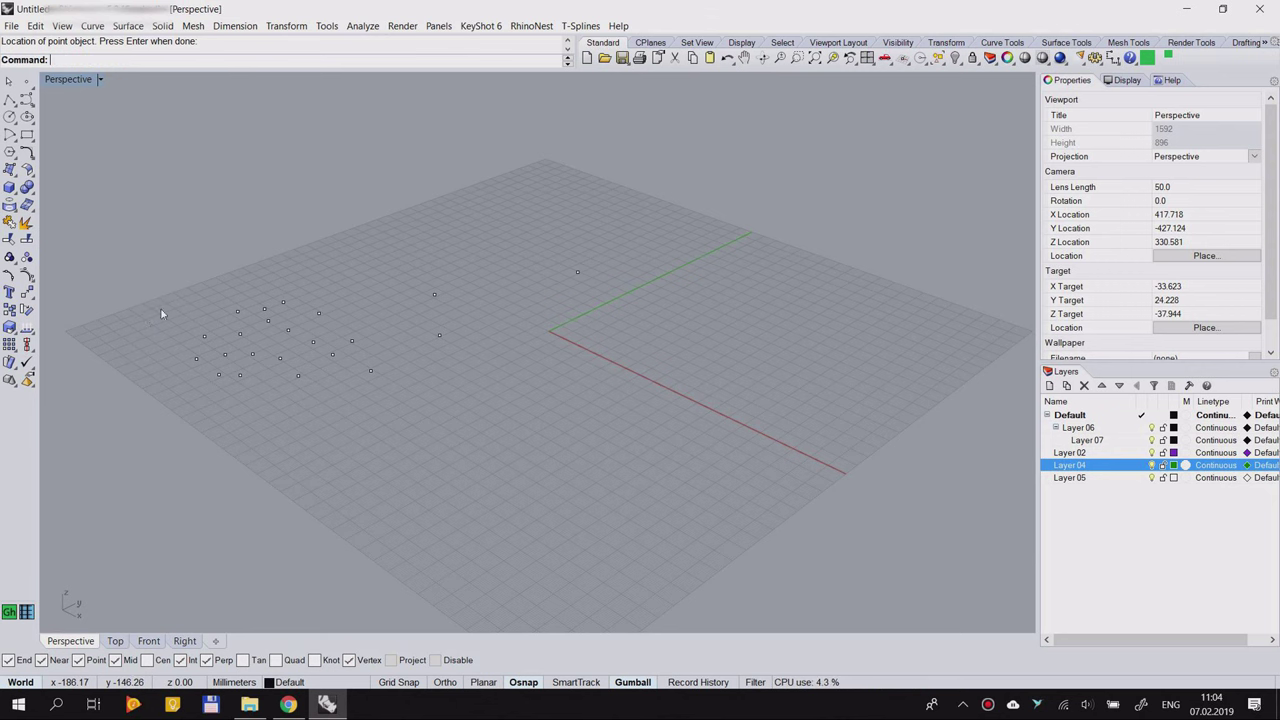
pyautogui.scroll(2, 387, 319)
pyautogui.moveTo(377, 263); pyautogui.dragTo(140, 400)
pyautogui.moveTo(291, 360); pyautogui.dragTo(251, 354, button='right')
pyautogui.moveTo(373, 209); pyautogui.dragTo(77, 231)
pyautogui.press('Escape')
# Step: Place three more single points between the point cluster and the red X axis, repeating the Point command
pyautogui.click(26, 81)
pyautogui.click(463, 392)
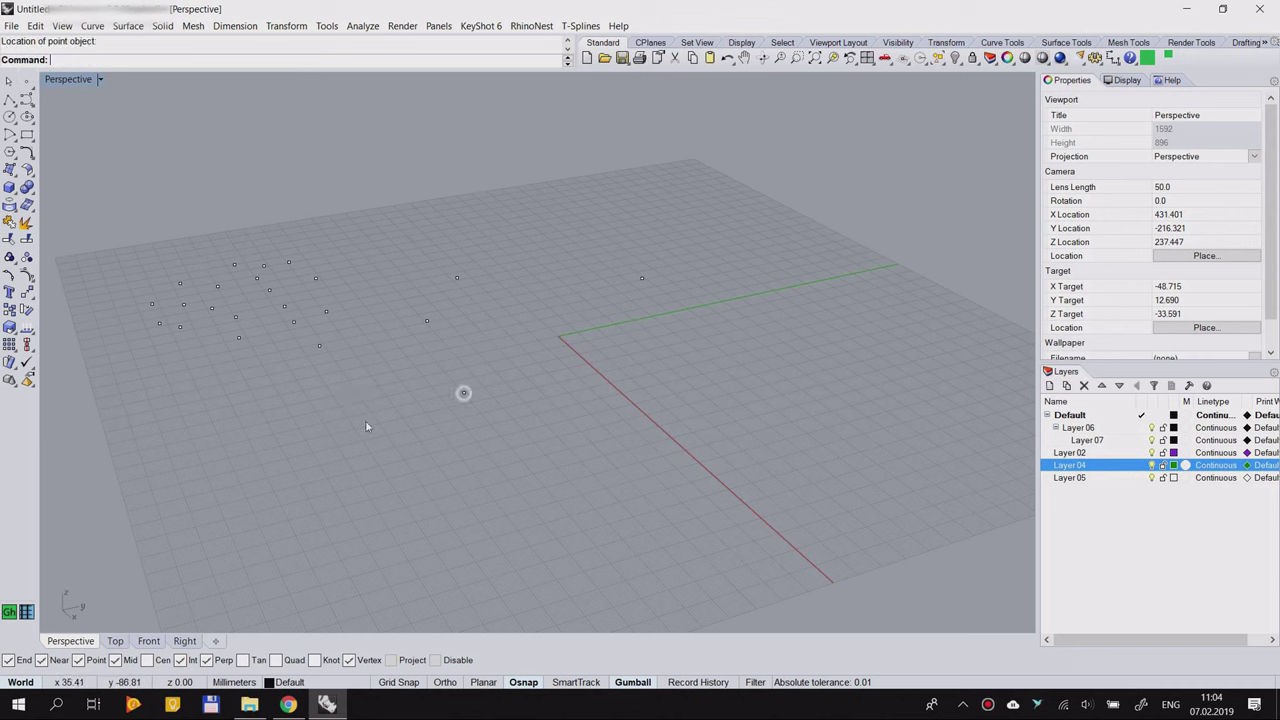
pyautogui.click(26, 81)
pyautogui.click(435, 405)
pyautogui.rightClick(390, 458)
pyautogui.click(400, 458)
pyautogui.moveTo(375, 222); pyautogui.dragTo(88, 232, button='right')
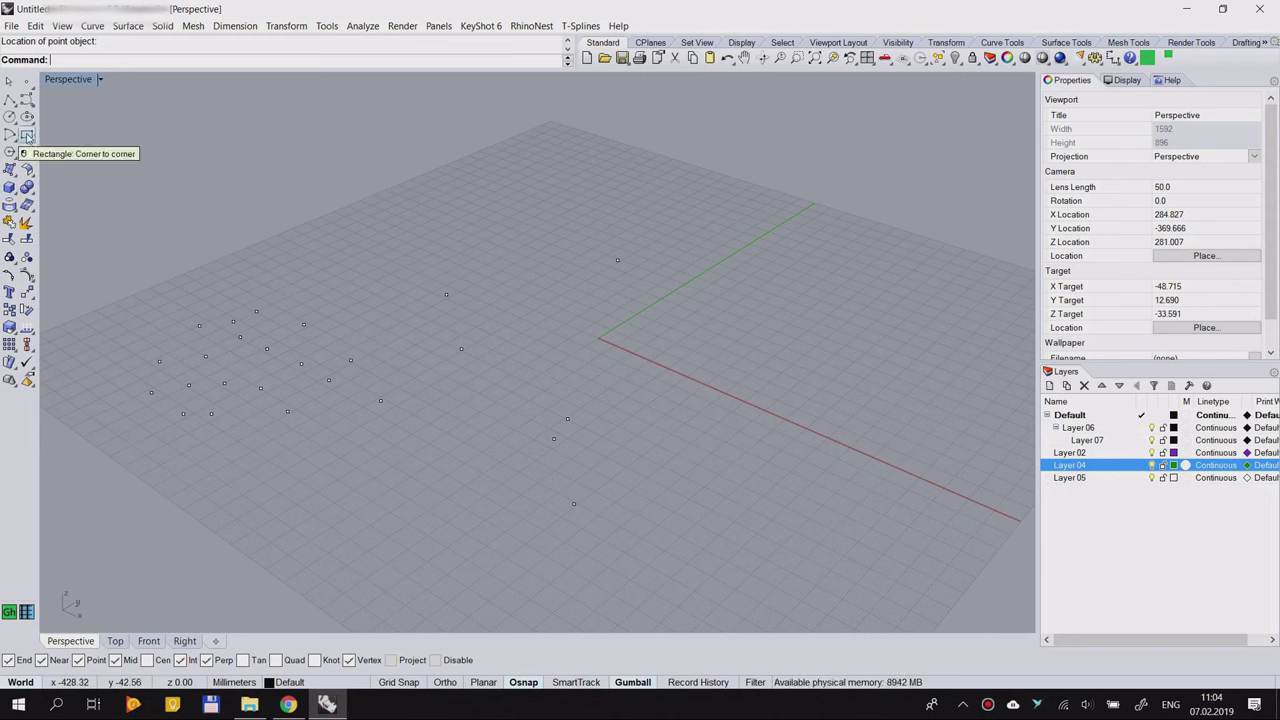
# Step: Undo the recent single points and the point cluster, and redo them all
pyautogui.click(727, 62)
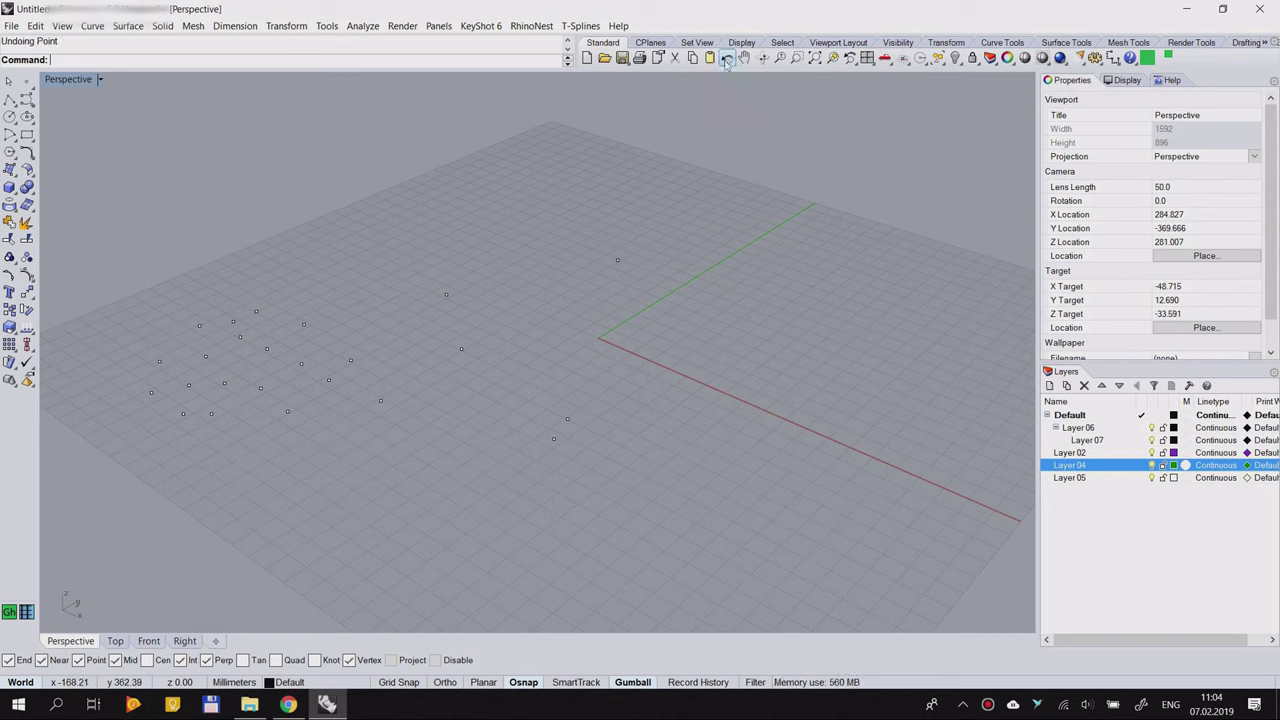
pyautogui.click(727, 62)
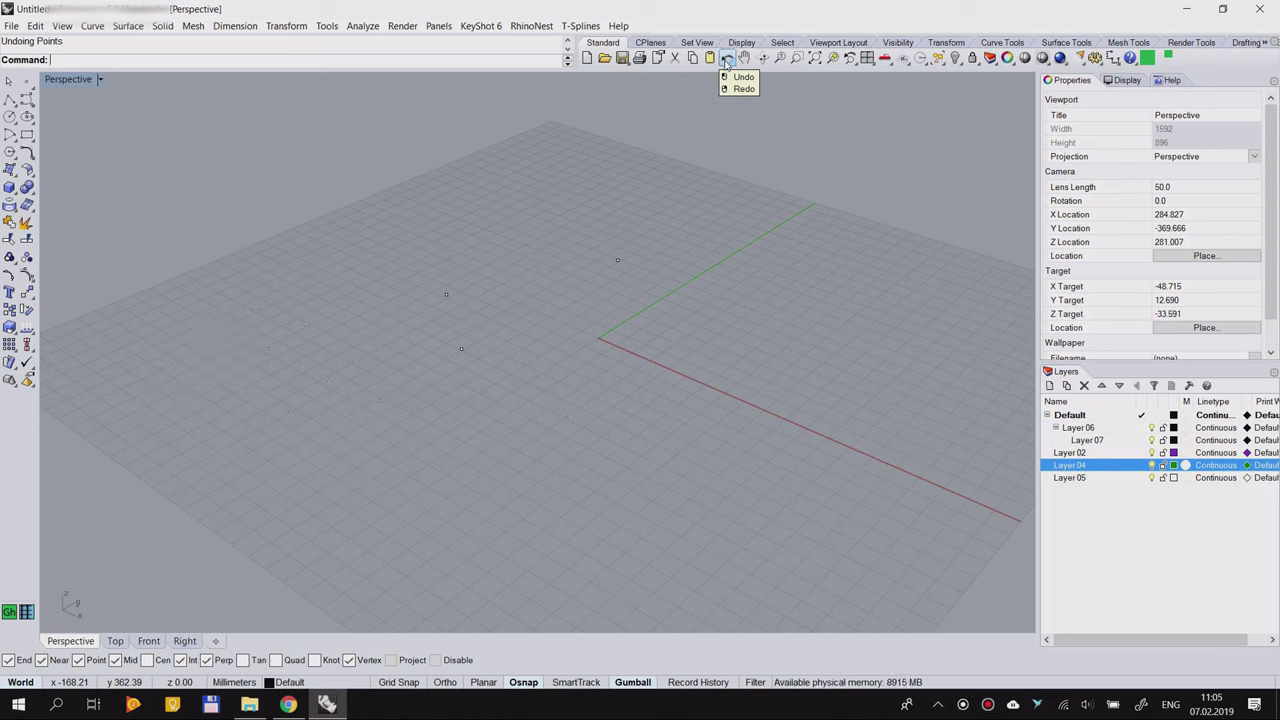
pyautogui.rightClick(727, 62)
pyautogui.rightClick(727, 62)
pyautogui.rightClick(727, 62)
pyautogui.rightClick(727, 62)
pyautogui.moveTo(523, 422); pyautogui.dragTo(600, 360, button='right')
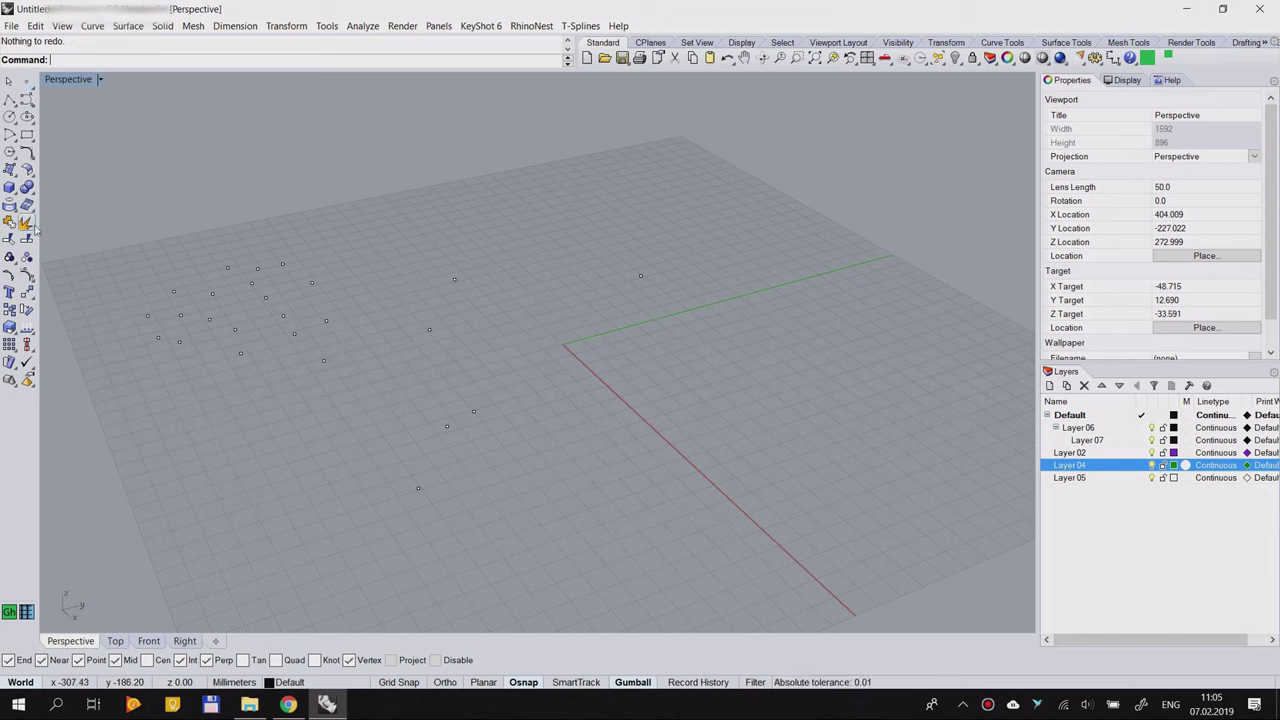
# Step: Examine the additional point commands grouped with the Point tool
pyautogui.click(31, 88)
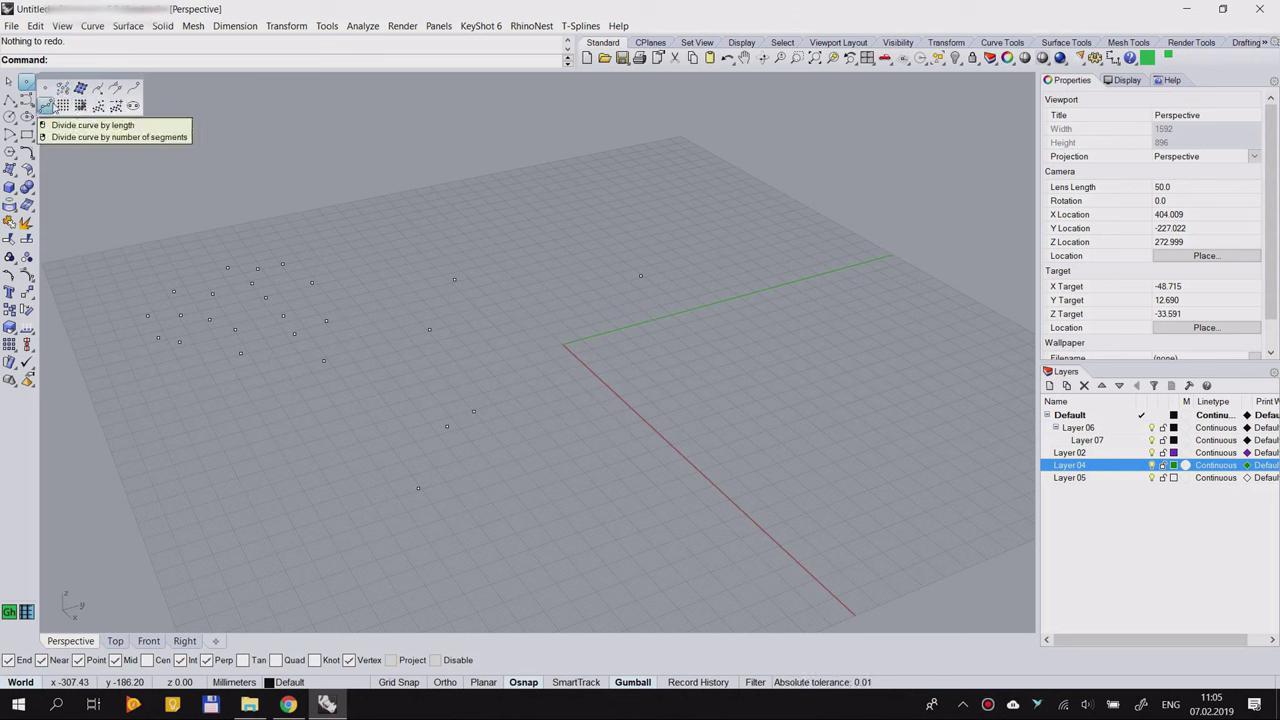
pyautogui.click(213, 258)
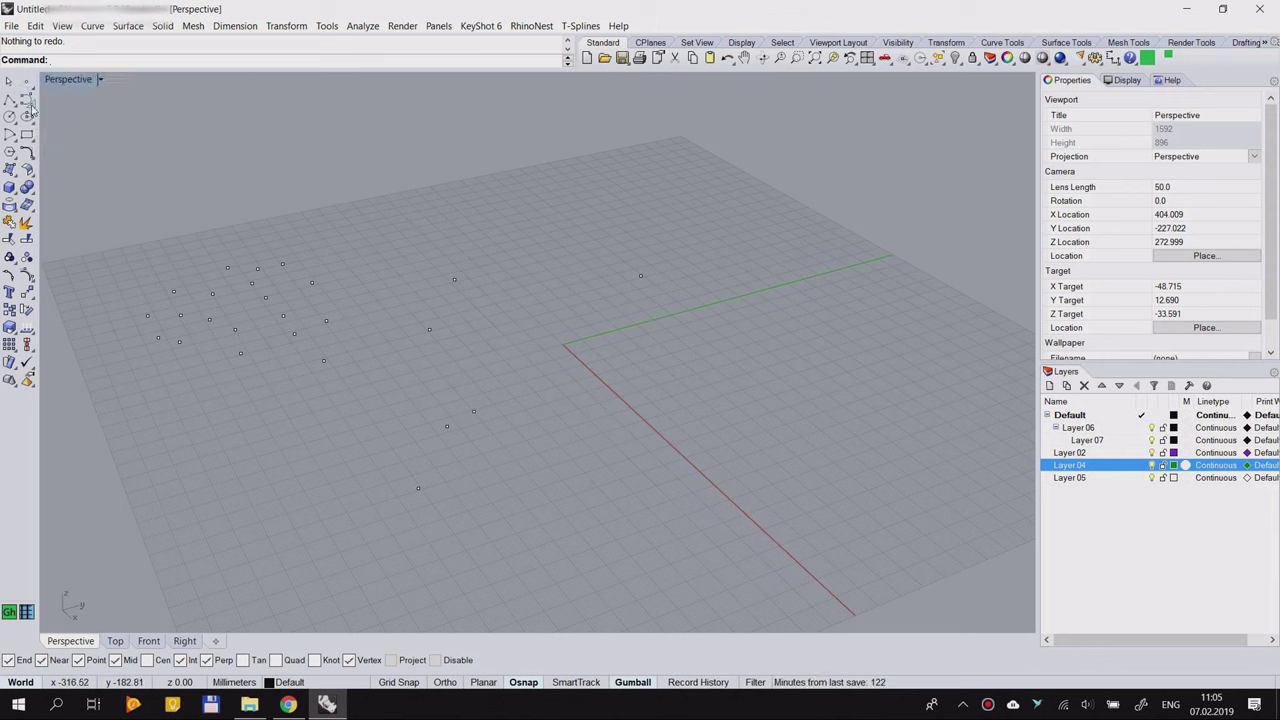
# Step: Draw a large open spiral-like curve around the green Y axis with the control point curve tool, using ten points
pyautogui.click(31, 108)
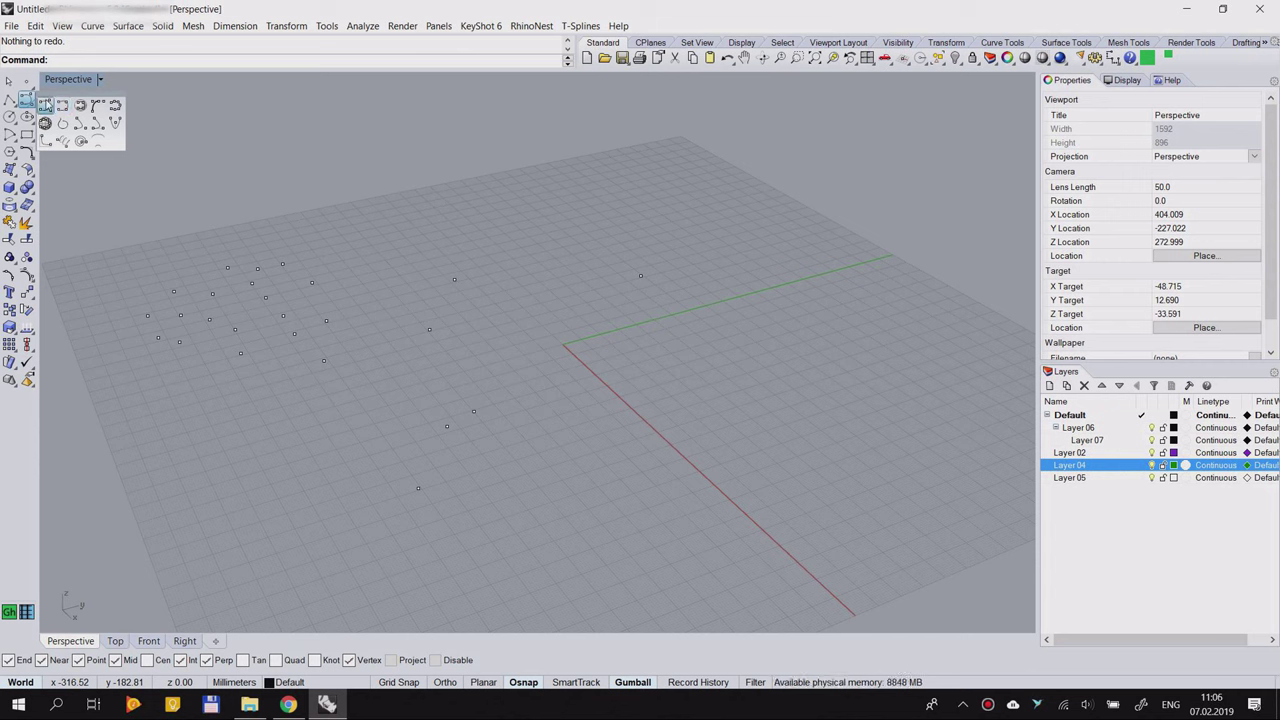
pyautogui.click(45, 104)
pyautogui.click(497, 236)
pyautogui.click(629, 204)
pyautogui.click(803, 290)
pyautogui.click(663, 400)
pyautogui.click(537, 361)
pyautogui.click(549, 291)
pyautogui.click(596, 274)
pyautogui.click(606, 239)
pyautogui.click(541, 244)
pyautogui.click(491, 252)
pyautogui.rightClick(483, 240)
# Step: Delete all the point objects and move the remaining curve closer to the red X axis
pyautogui.moveTo(600, 274); pyautogui.dragTo(574, 292, button='right')
pyautogui.click(608, 255)
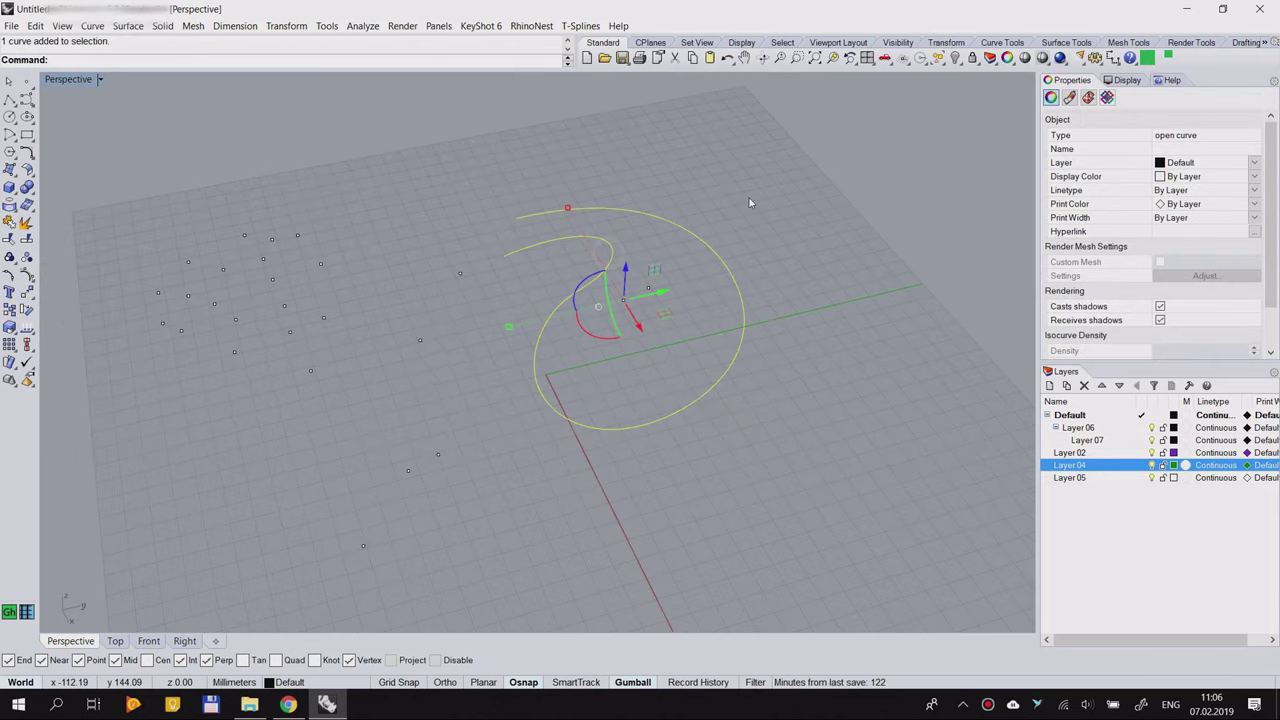
pyautogui.scroll(-6, 436, 329)
pyautogui.moveTo(187, 200); pyautogui.dragTo(567, 495)
pyautogui.press('Delete')
pyautogui.moveTo(535, 369); pyautogui.dragTo(585, 405)
pyautogui.scroll(4, 528, 344)
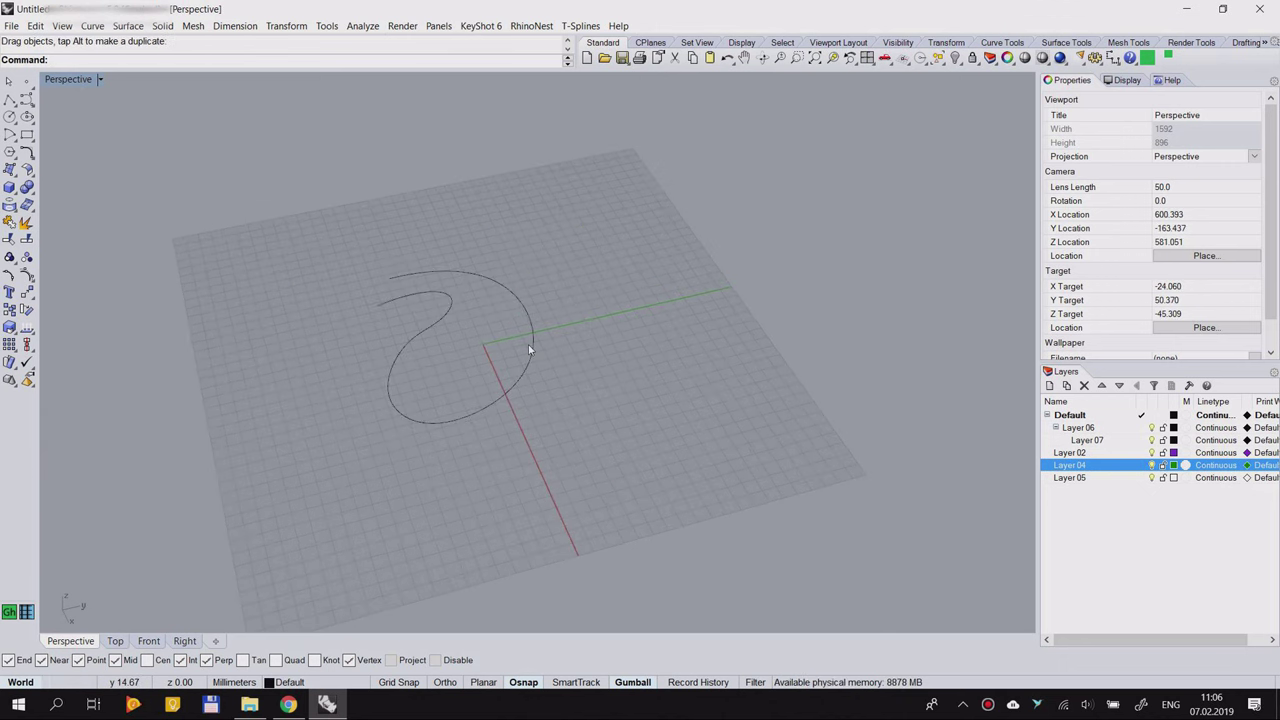
# Step: Draw an open degree-5 curve through eight interpolation points, with chord knots, across the Y axis beside the first curve
pyautogui.click(31, 109)
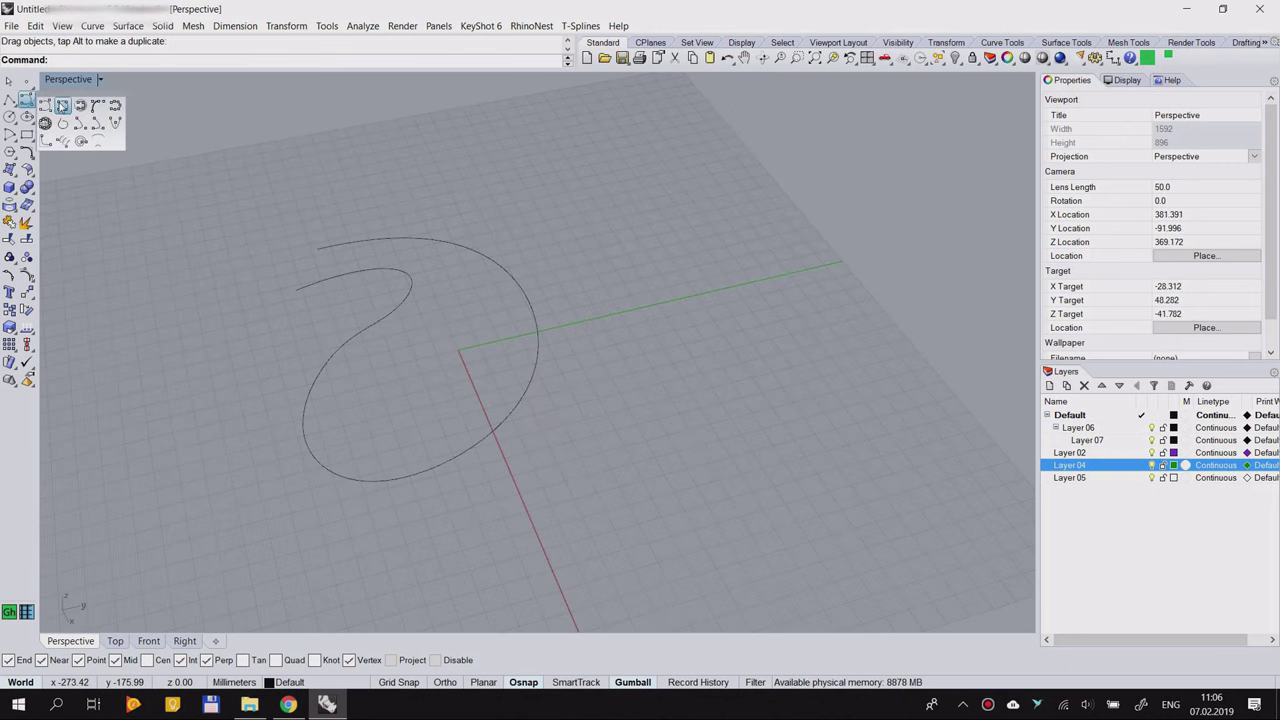
pyautogui.click(61, 105)
pyautogui.click(466, 202)
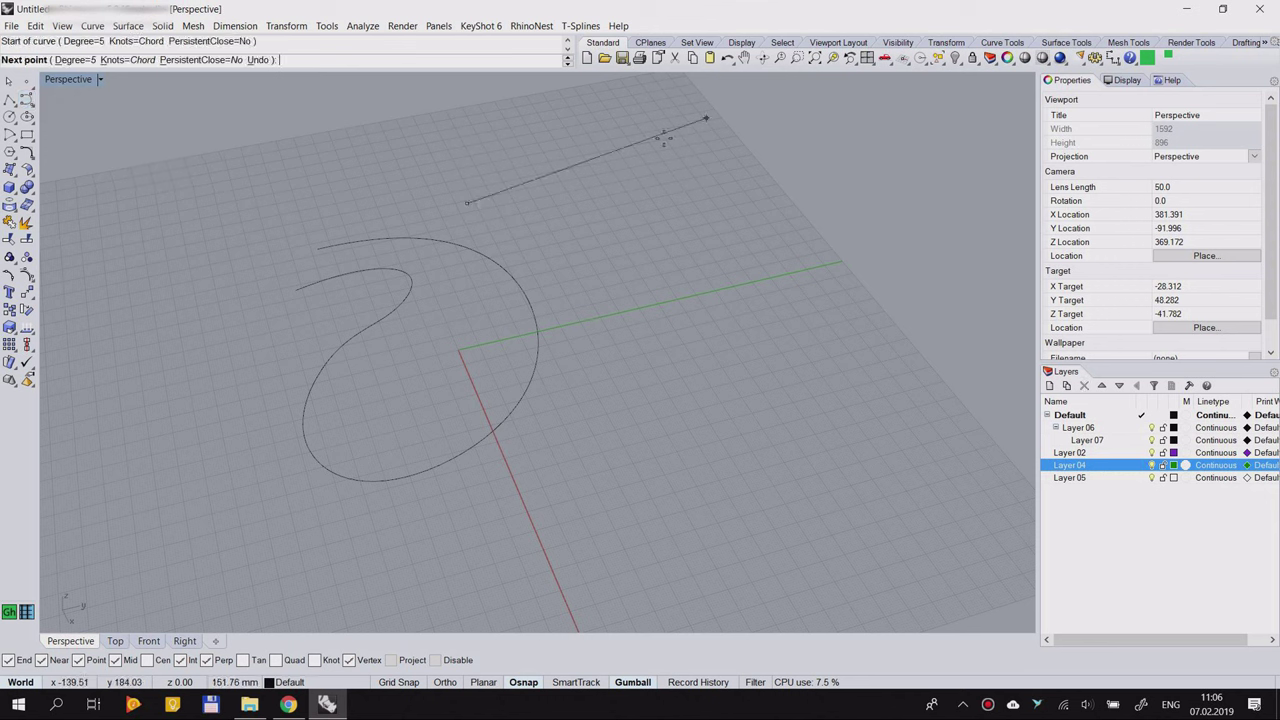
pyautogui.click(620, 150)
pyautogui.click(793, 271)
pyautogui.click(711, 362)
pyautogui.click(603, 312)
pyautogui.click(683, 267)
pyautogui.click(662, 211)
pyautogui.click(551, 227)
pyautogui.rightClick(547, 258)
# Step: Move the control point curve and the interpolated curve sideways along the grid to free space beside them
pyautogui.scroll(-2, 502, 296)
pyautogui.moveTo(531, 291); pyautogui.dragTo(386, 309)
pyautogui.click(579, 273)
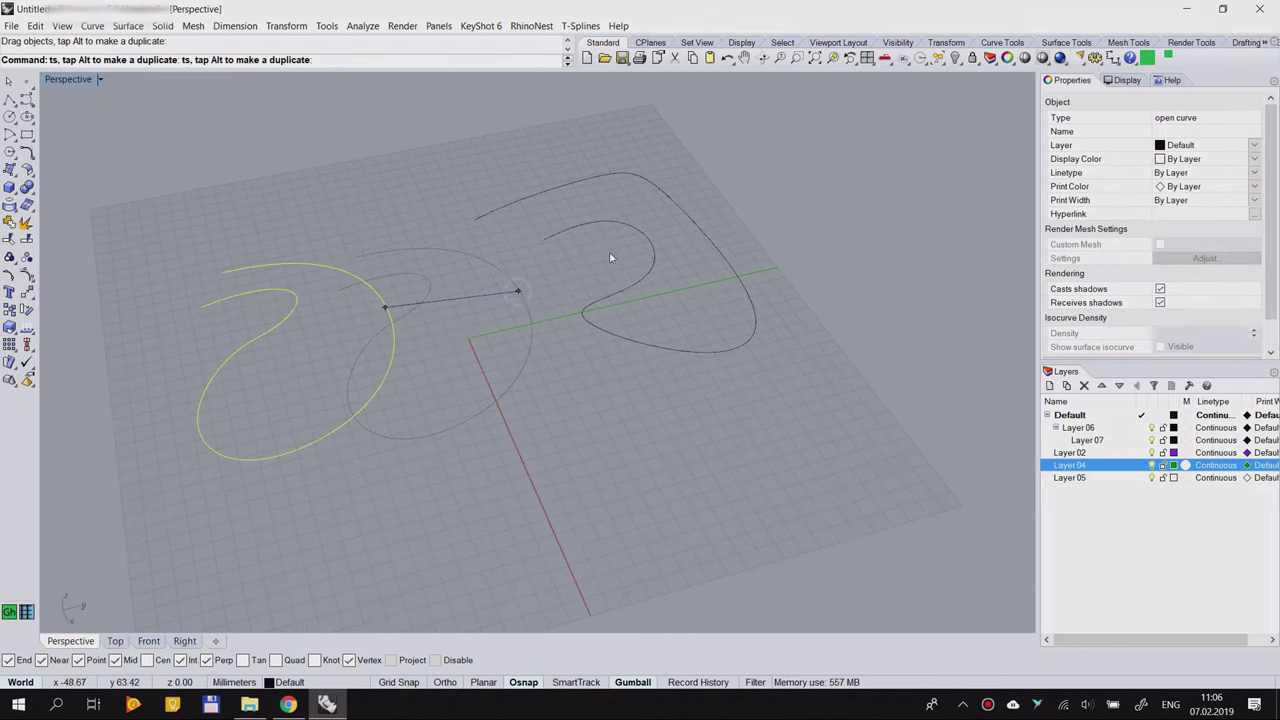
pyautogui.moveTo(639, 232); pyautogui.dragTo(527, 257)
pyautogui.press('Escape')
# Step: Draw a small open degree-3 control point curve with six points across the red X axis
pyautogui.click(27, 99)
pyautogui.click(398, 482)
pyautogui.click(484, 401)
pyautogui.click(583, 478)
pyautogui.click(507, 546)
pyautogui.click(423, 560)
pyautogui.click(401, 520)
pyautogui.rightClick(477, 543)
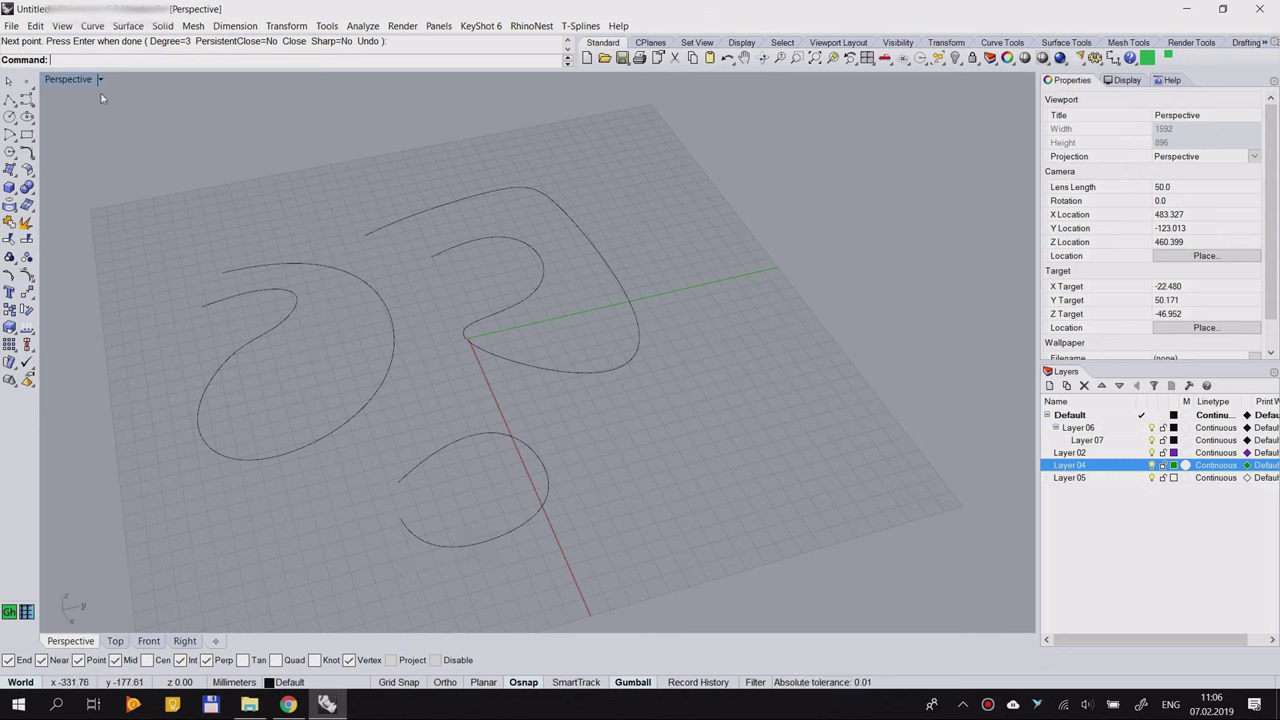
# Step: Draw an open degree-5 interpolated spiral with eight points and chord knots in the free area between the X and Y axes
pyautogui.click(33, 104)
pyautogui.click(60, 103)
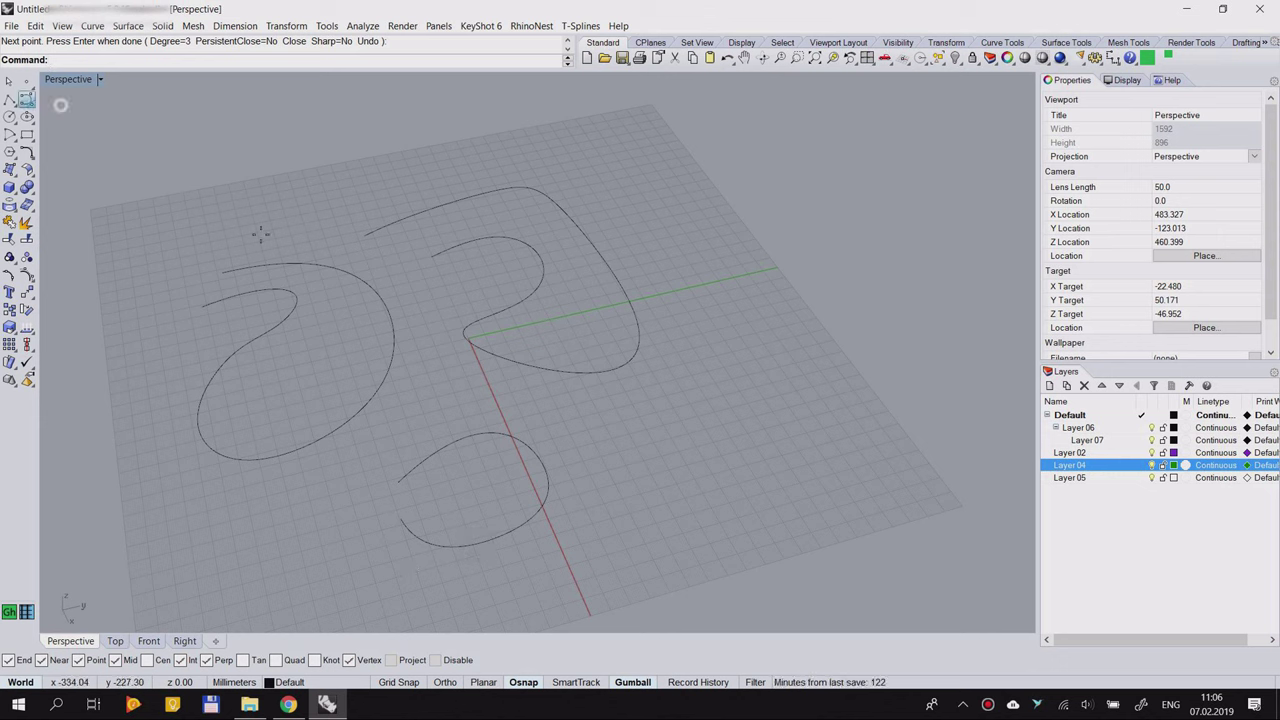
pyautogui.click(593, 446)
pyautogui.click(643, 388)
pyautogui.click(782, 383)
pyautogui.click(798, 470)
pyautogui.click(724, 511)
pyautogui.click(657, 490)
pyautogui.click(672, 434)
pyautogui.click(733, 436)
pyautogui.rightClick(711, 479)
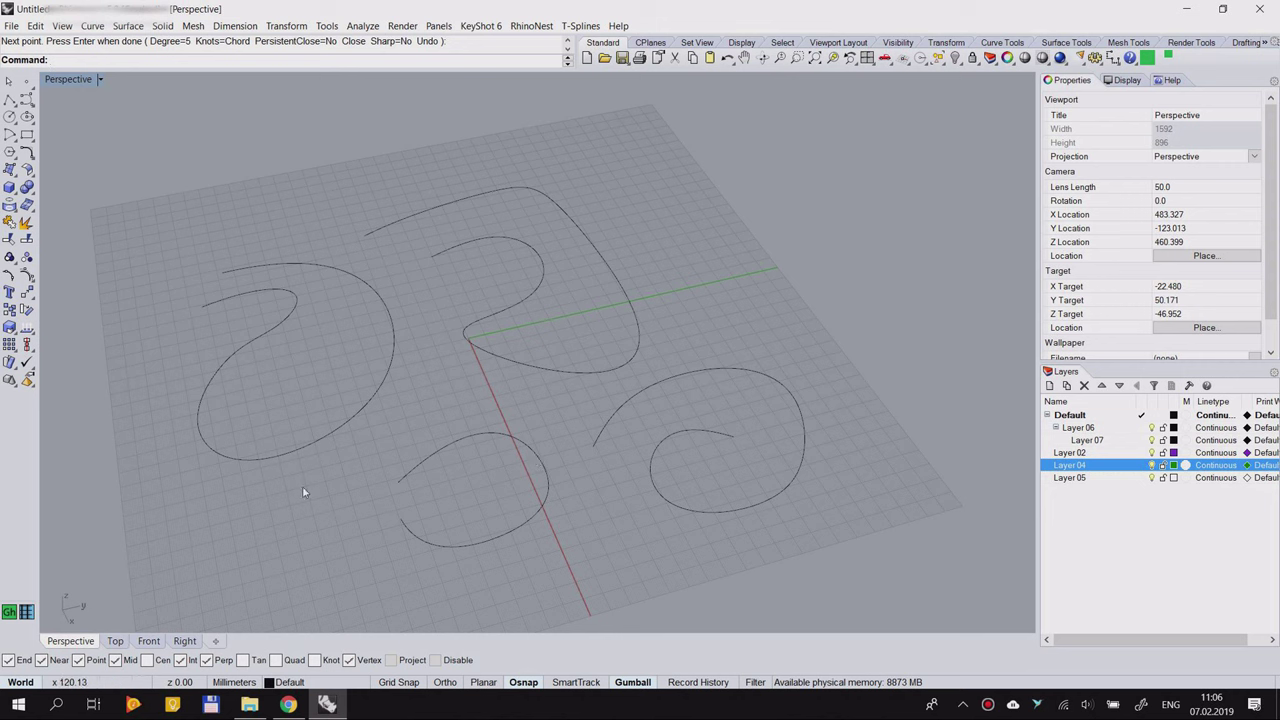
# Step: Select and delete all four curves to clear the scene
pyautogui.click(28, 103)
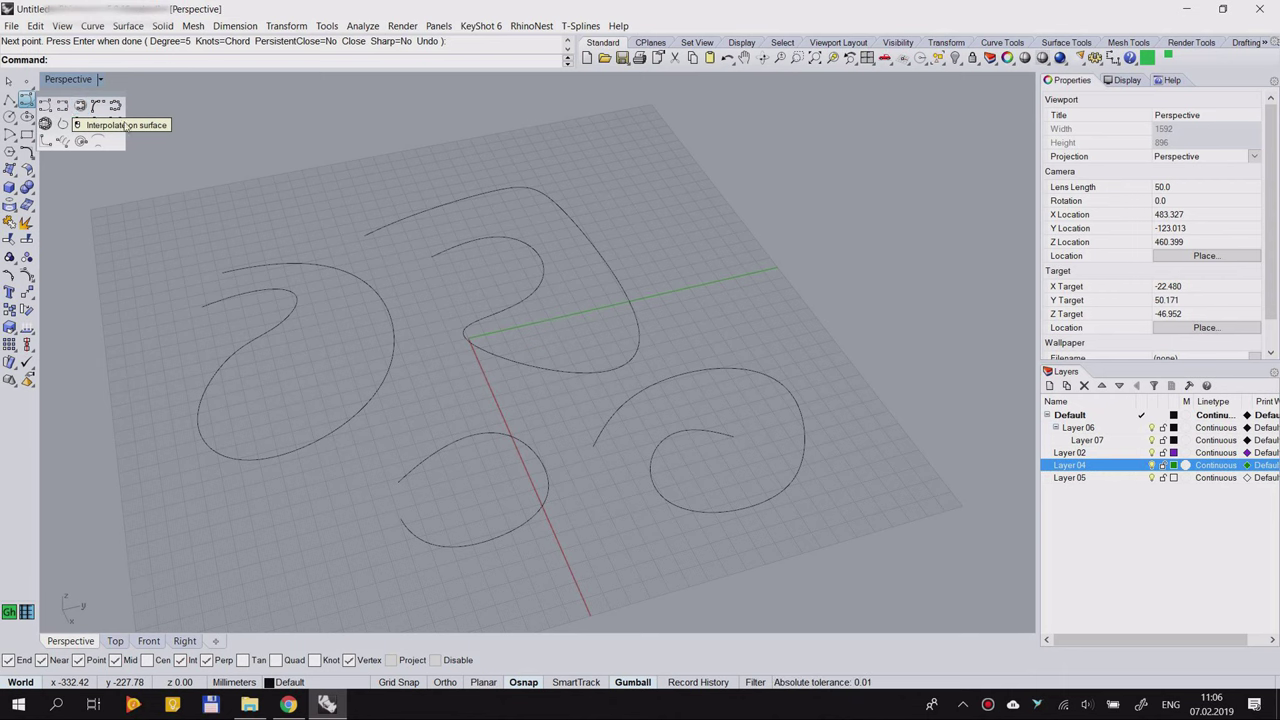
pyautogui.scroll(-6, 708, 336)
pyautogui.scroll(4, 681, 369)
pyautogui.moveTo(681, 369); pyautogui.dragTo(641, 287, button='right')
pyautogui.hotkey('ctrl', 'a')
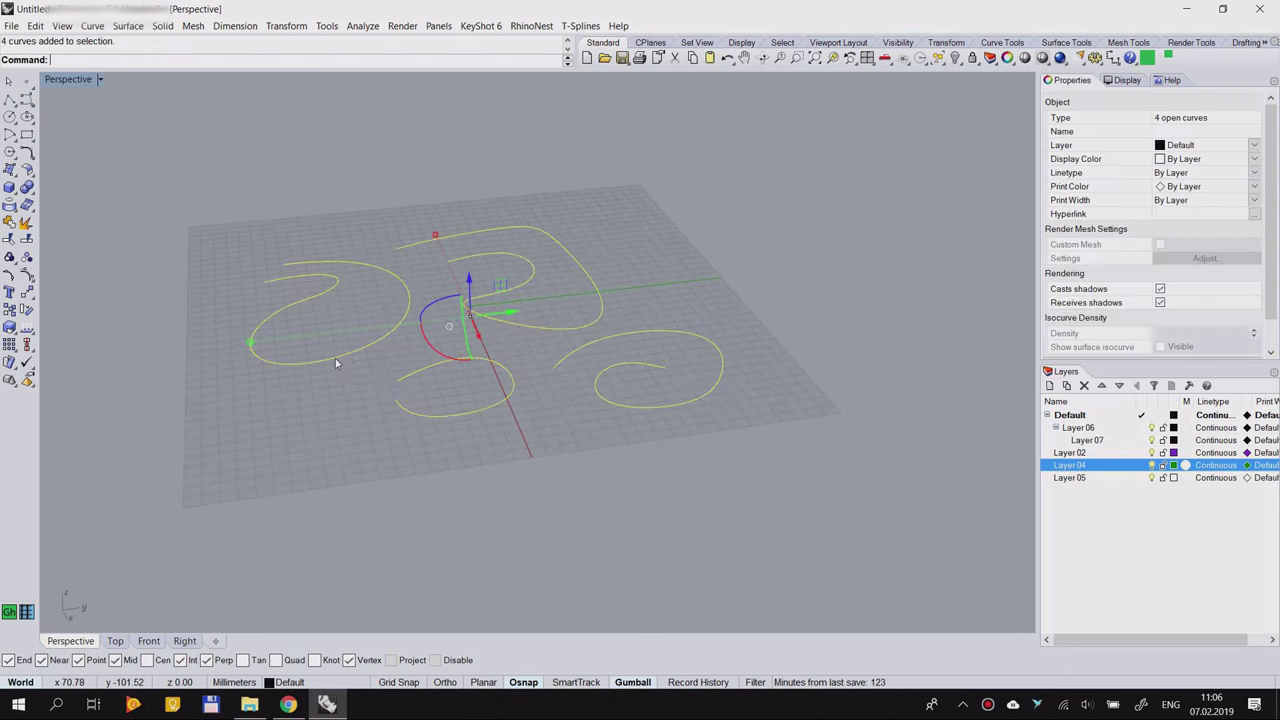
pyautogui.press('Delete')
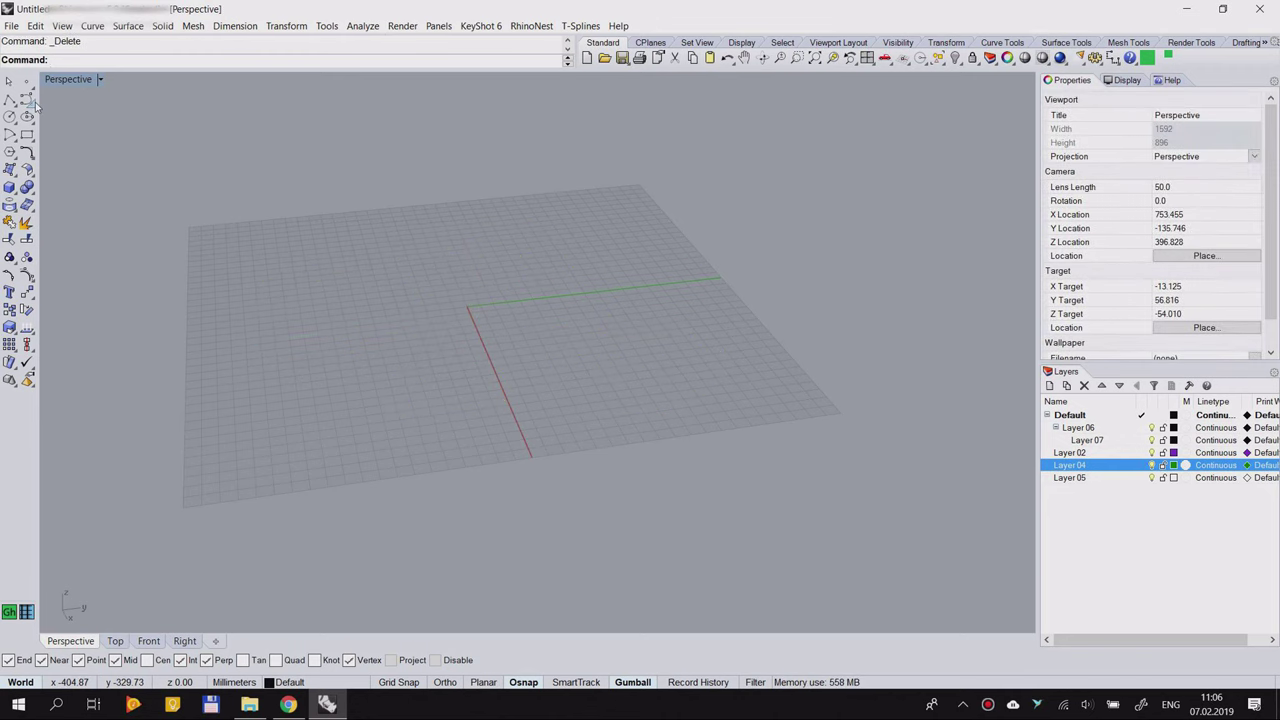
pyautogui.click(33, 104)
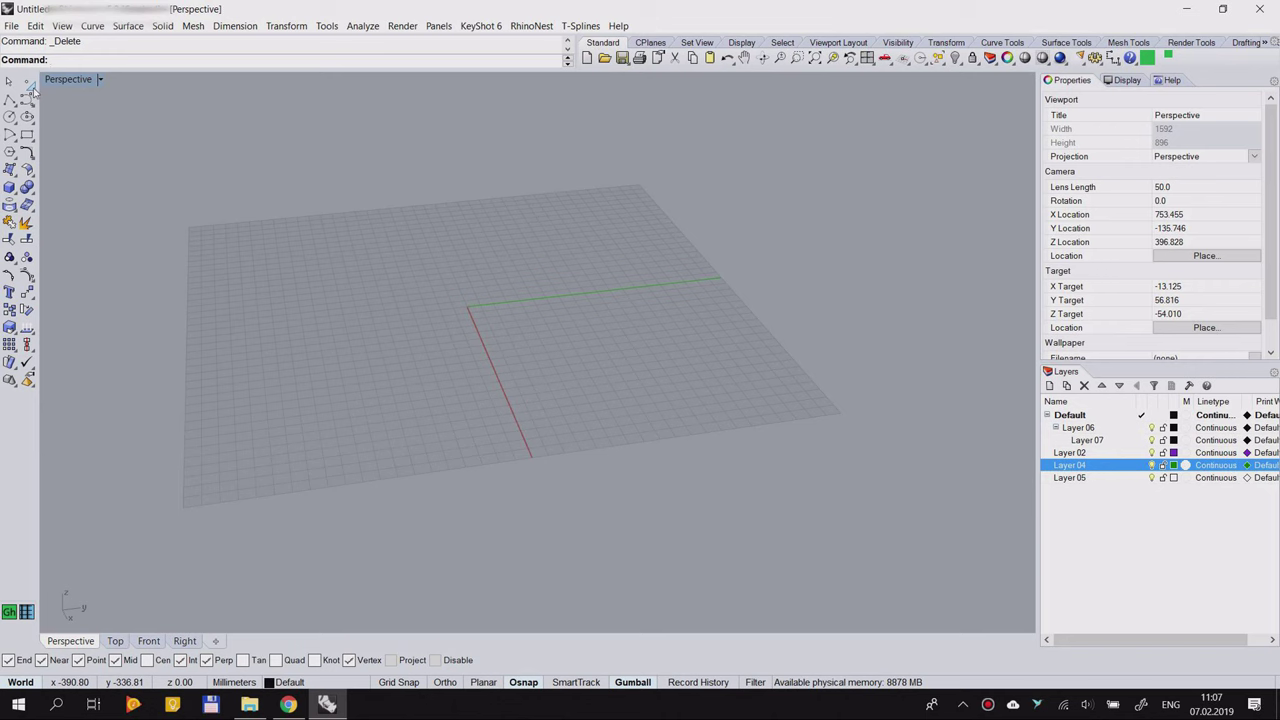
pyautogui.click(33, 88)
pyautogui.click(458, 265)
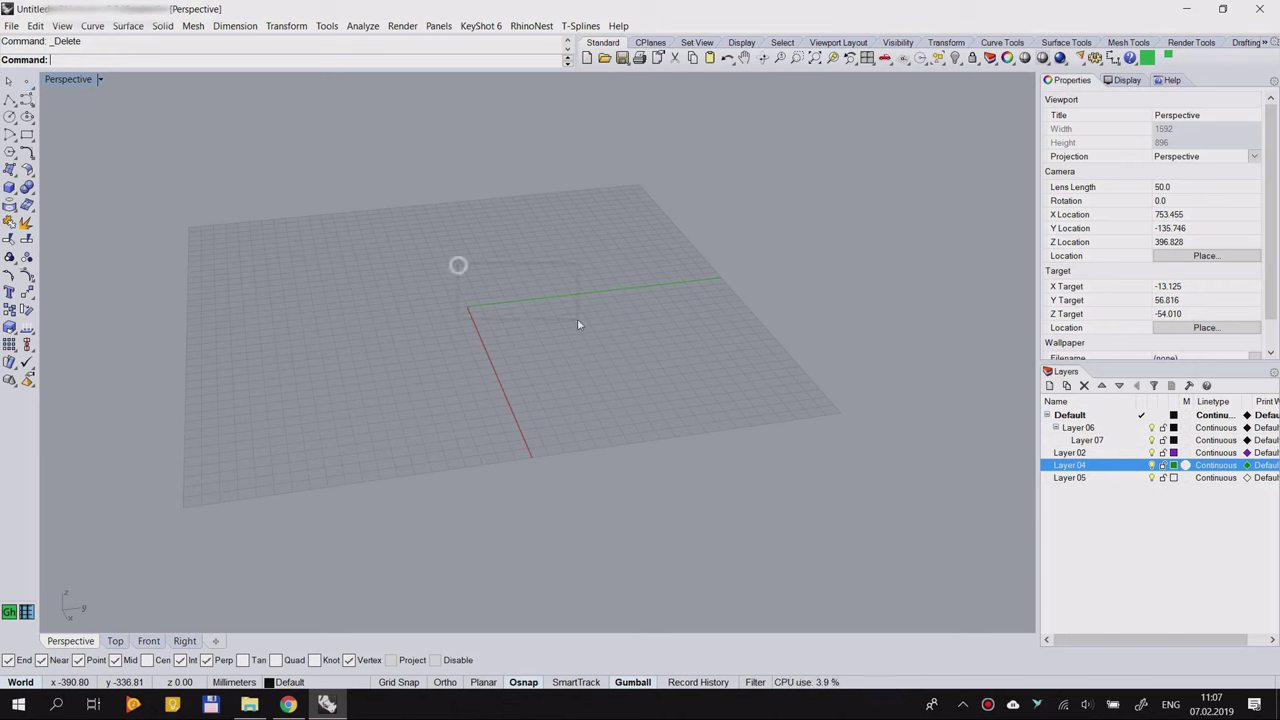
# Step: Detach the Point tool group as a floating palette, reposition it over the viewport, and close it again
pyautogui.moveTo(426, 254); pyautogui.dragTo(500, 290, button='right')
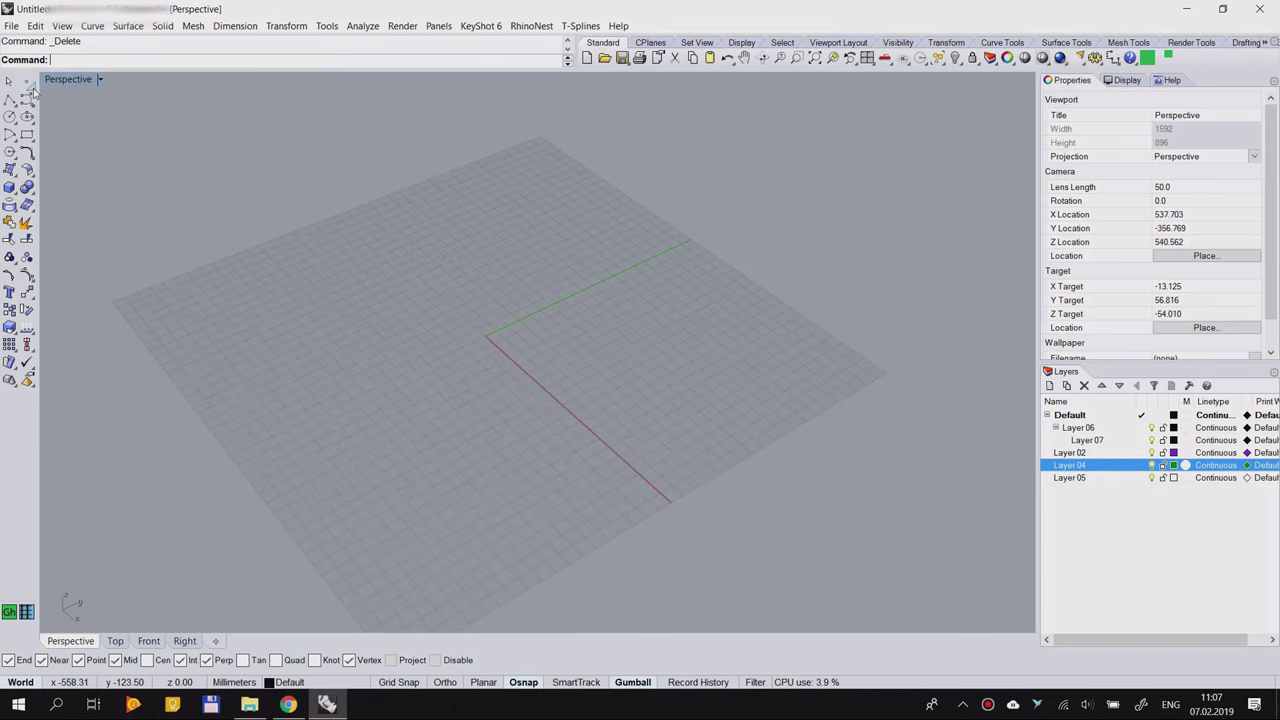
pyautogui.click(33, 89)
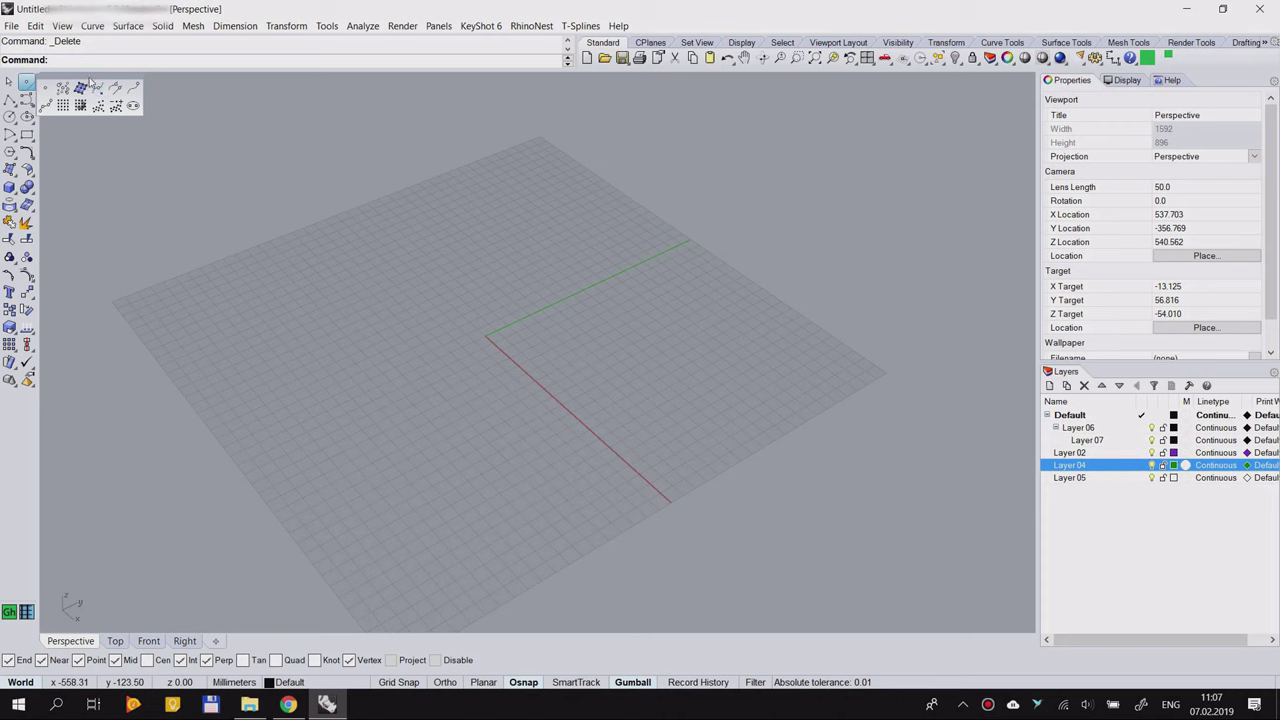
pyautogui.moveTo(85, 82); pyautogui.dragTo(148, 118)
pyautogui.moveTo(440, 360); pyautogui.dragTo(266, 311, button='right')
pyautogui.moveTo(153, 111); pyautogui.dragTo(132, 105)
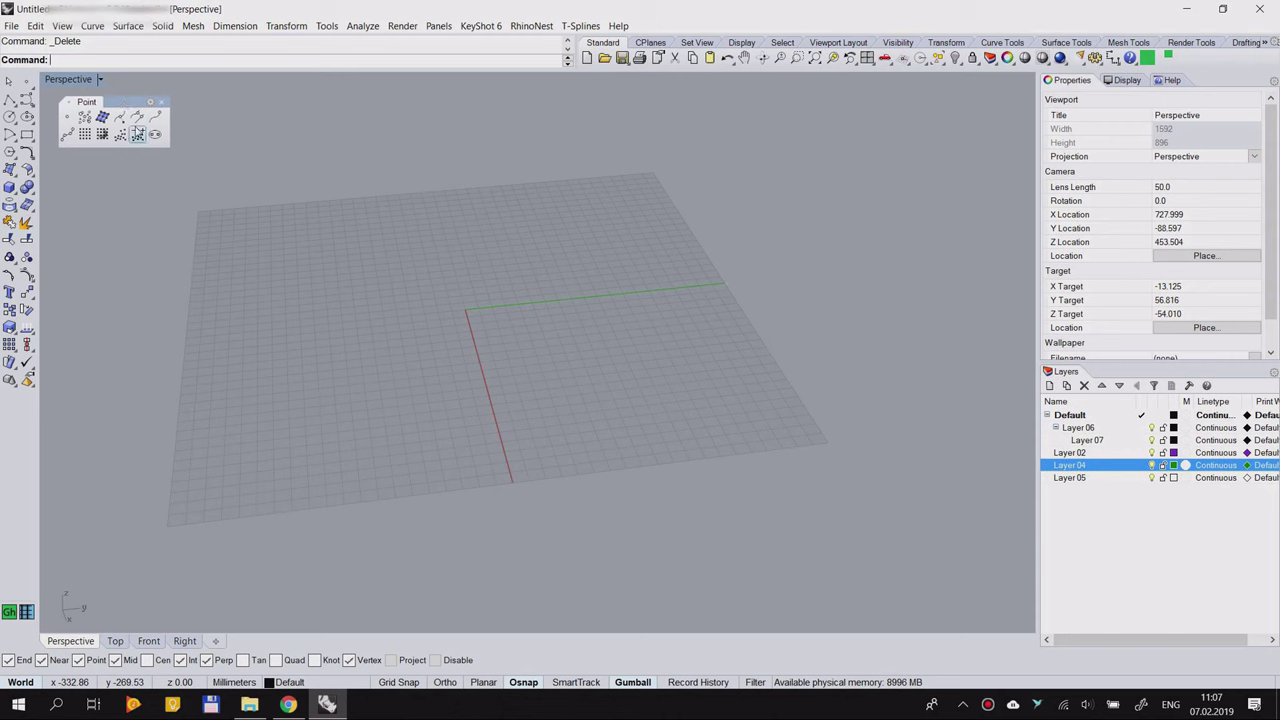
pyautogui.click(161, 102)
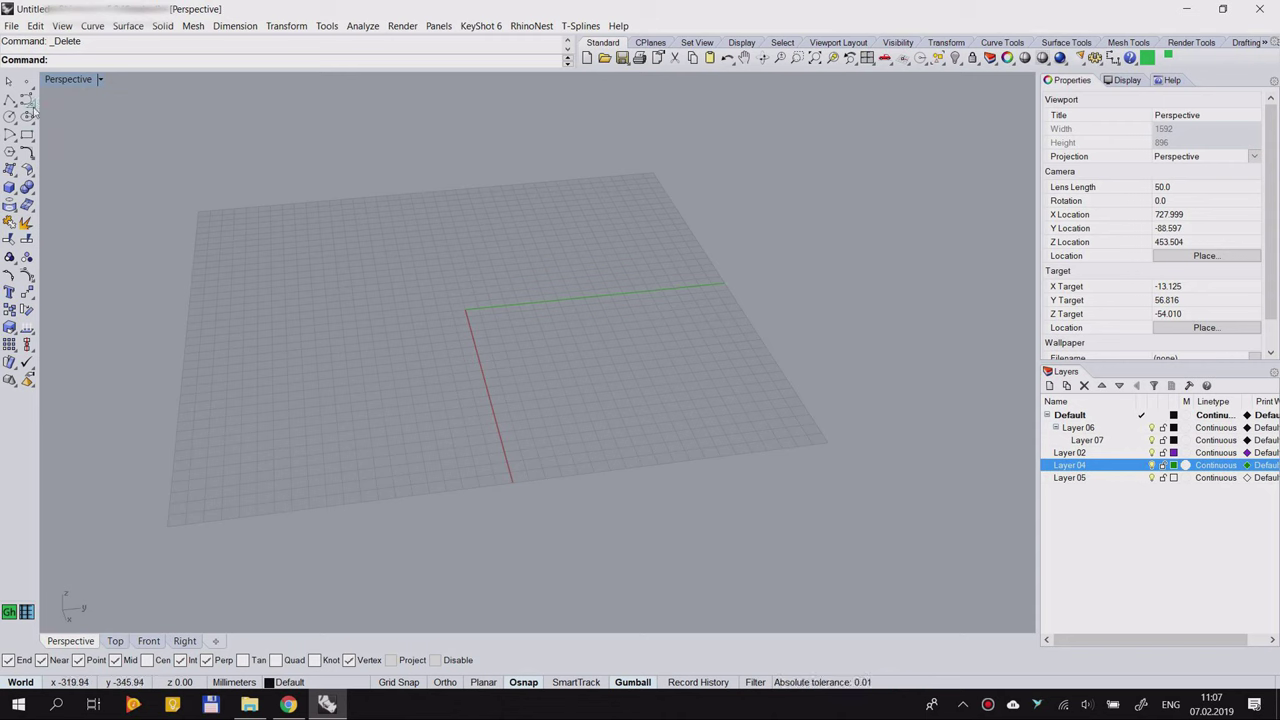
# Step: Detach the Curve and Point tool groups as two separate floating palettes, and close both of them
pyautogui.click(31, 106)
pyautogui.moveTo(84, 97); pyautogui.dragTo(141, 106)
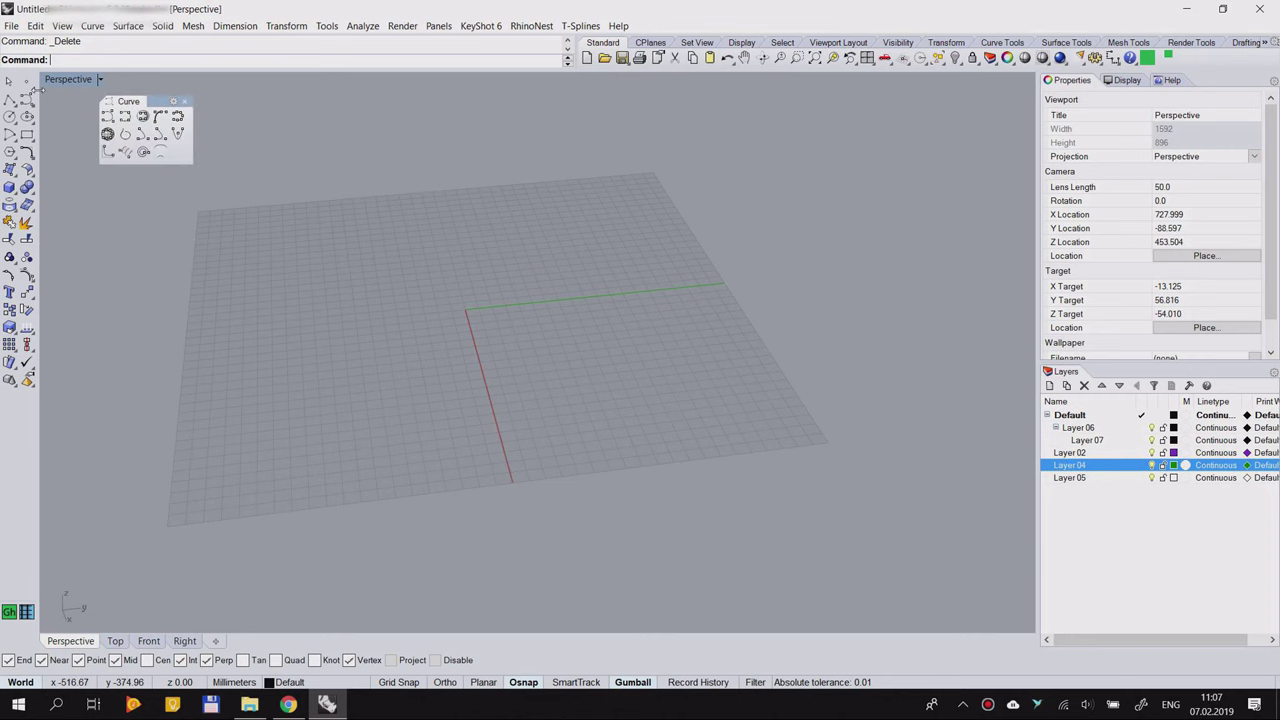
pyautogui.click(28, 83)
pyautogui.moveTo(80, 84); pyautogui.dragTo(108, 178)
pyautogui.moveTo(380, 262); pyautogui.dragTo(459, 277, button='right')
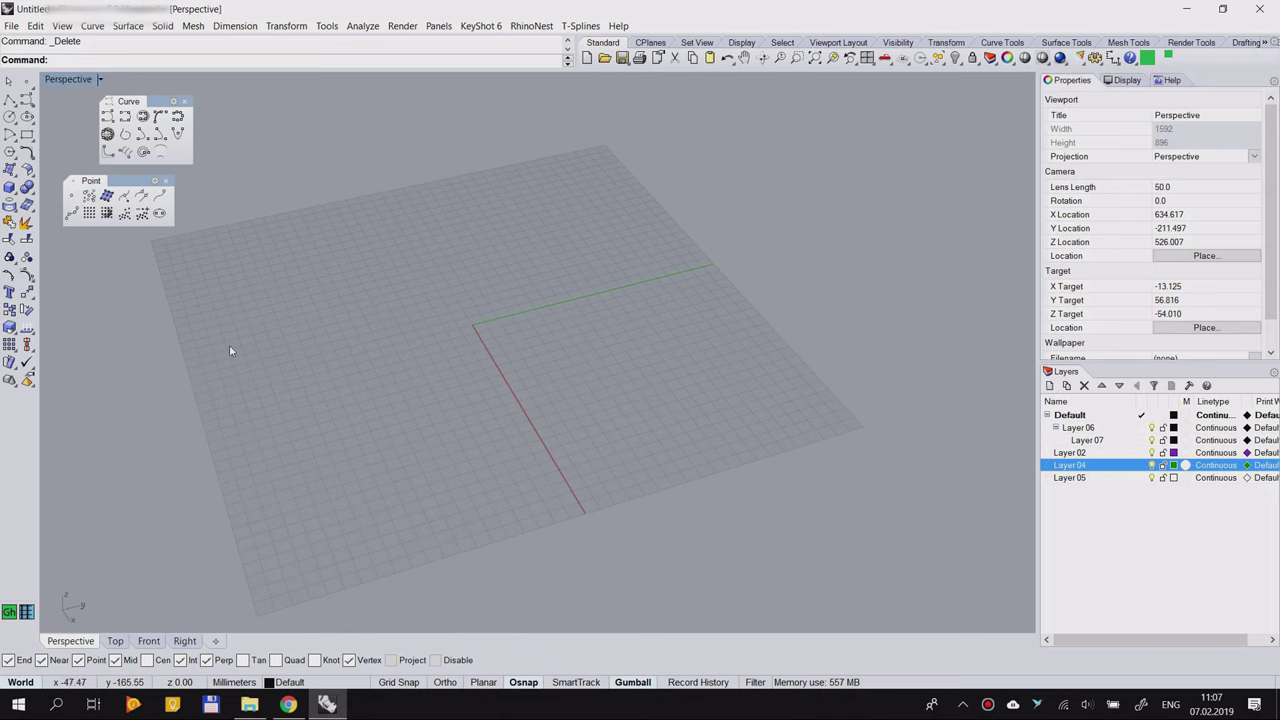
pyautogui.click(166, 180)
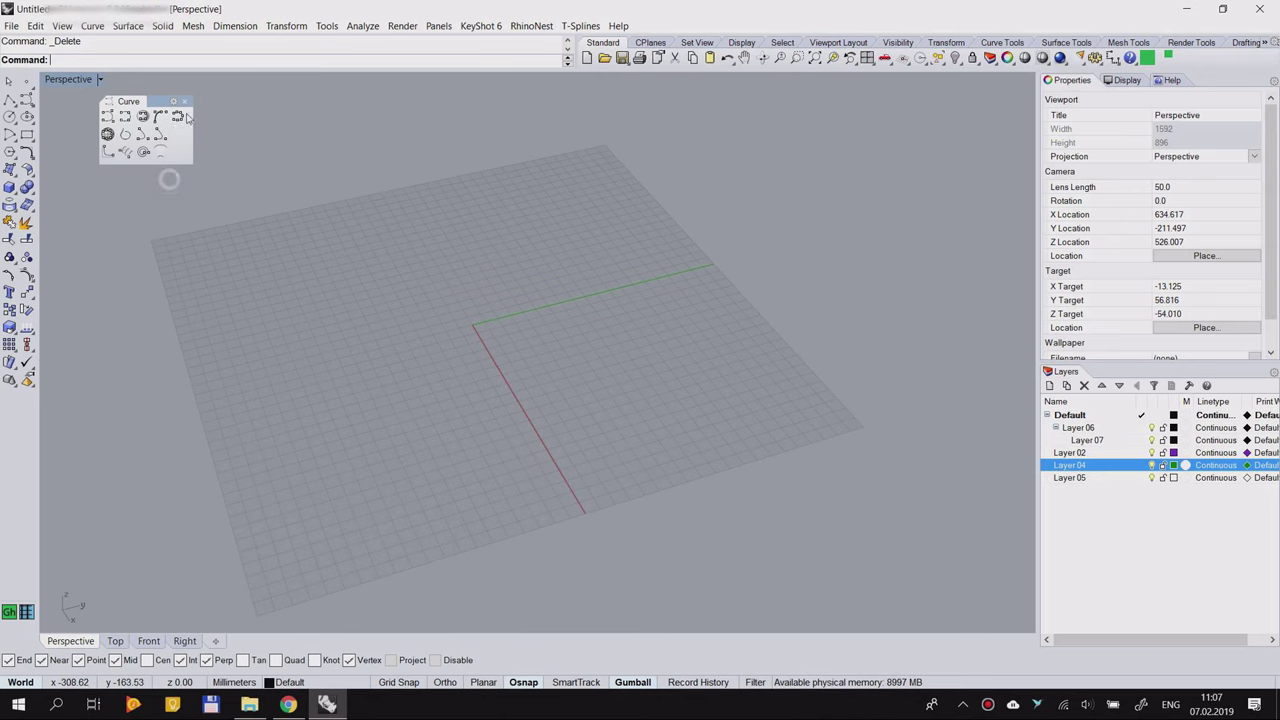
pyautogui.click(184, 101)
pyautogui.moveTo(400, 300); pyautogui.dragTo(345, 260, button='right')
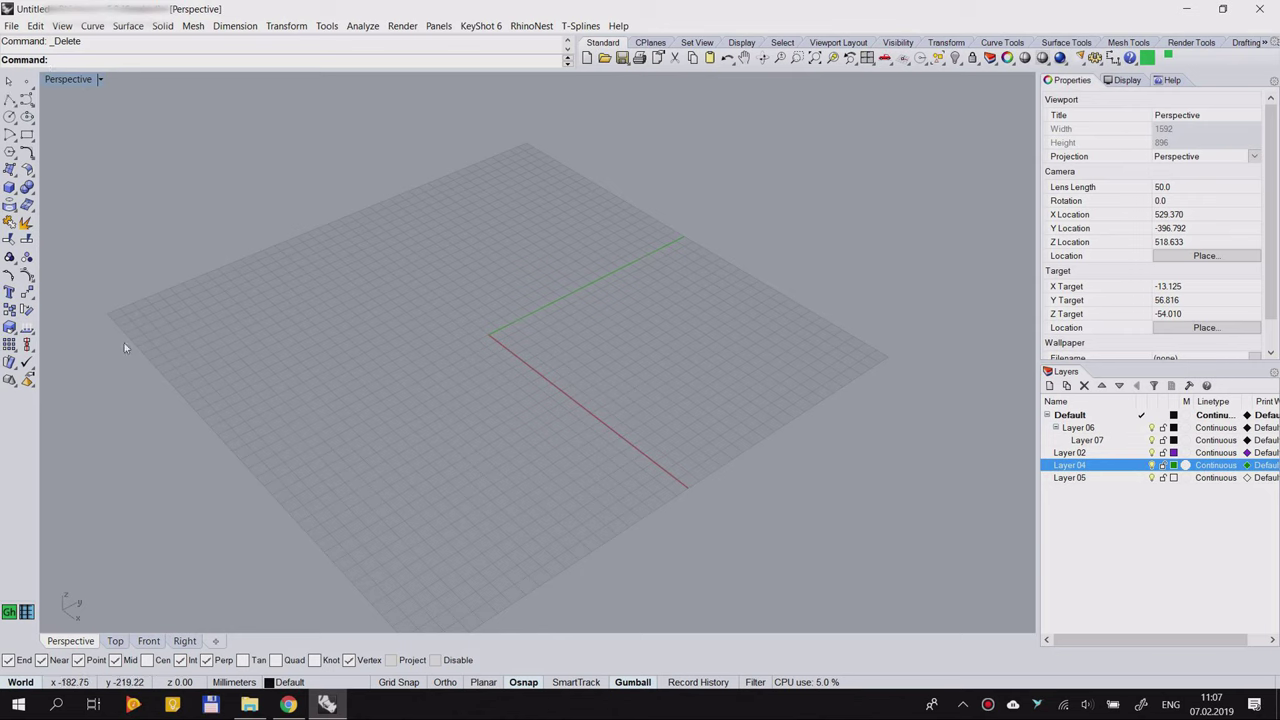
pyautogui.moveTo(455, 388); pyautogui.dragTo(447, 334, button='right')
pyautogui.scroll(-6, 447, 334)
pyautogui.moveTo(608, 330); pyautogui.dragTo(546, 358, button='right')
pyautogui.scroll(6, 546, 358)
pyautogui.moveTo(359, 356); pyautogui.dragTo(303, 334, button='right')
pyautogui.scroll(-6, 342, 316)
pyautogui.scroll(5, 400, 280)
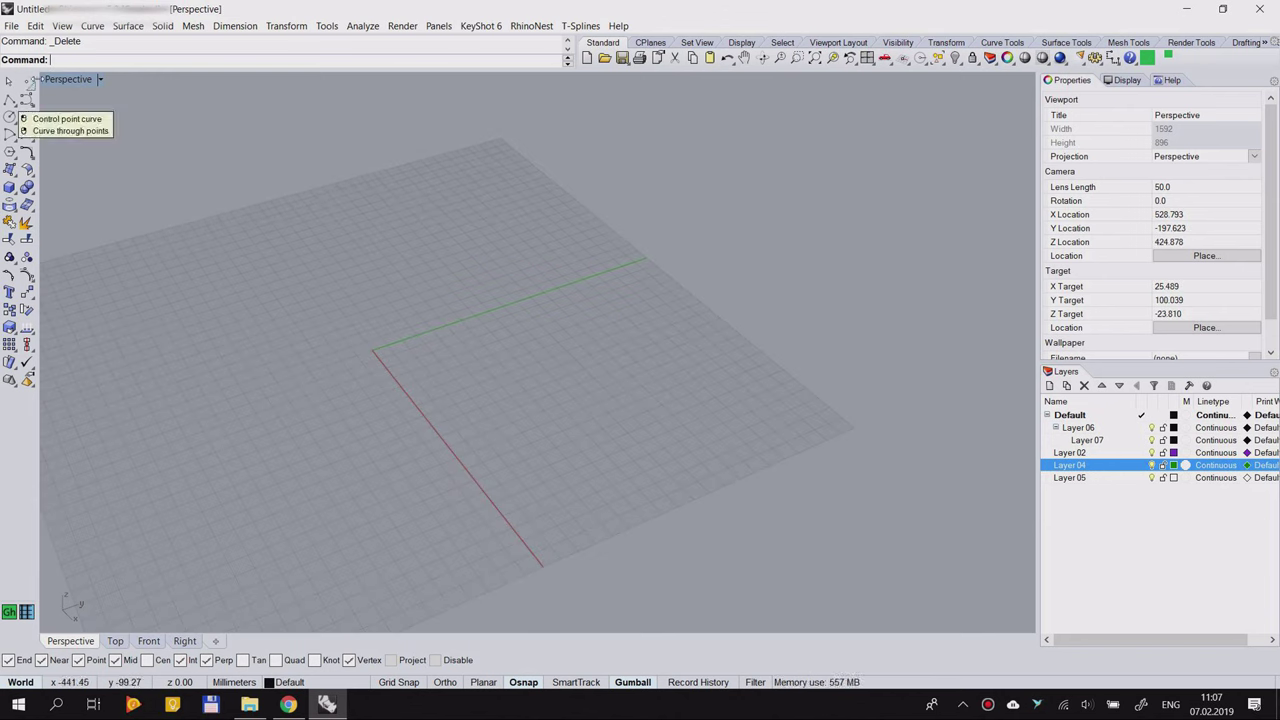
# Step: Draw a closed degree-3 control point curve behind the green Y axis, stepping back over its last points before closing, and delete it
pyautogui.click(28, 98)
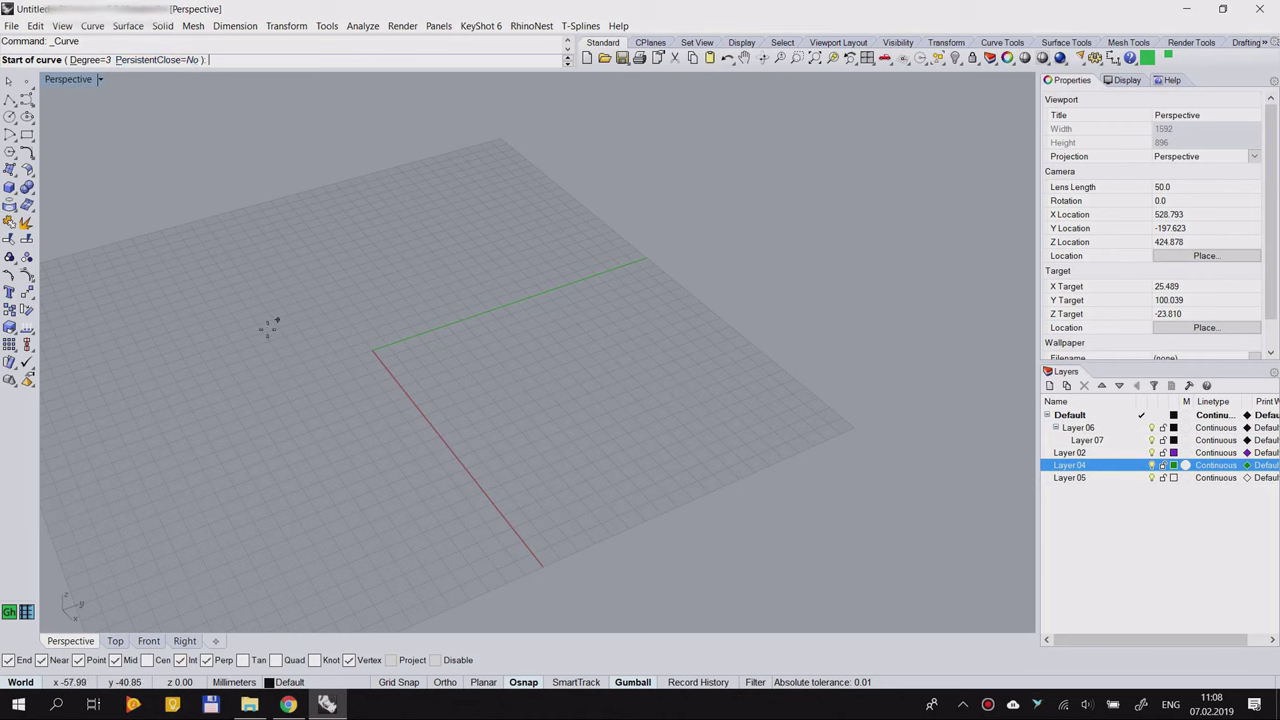
pyautogui.click(227, 344)
pyautogui.click(168, 262)
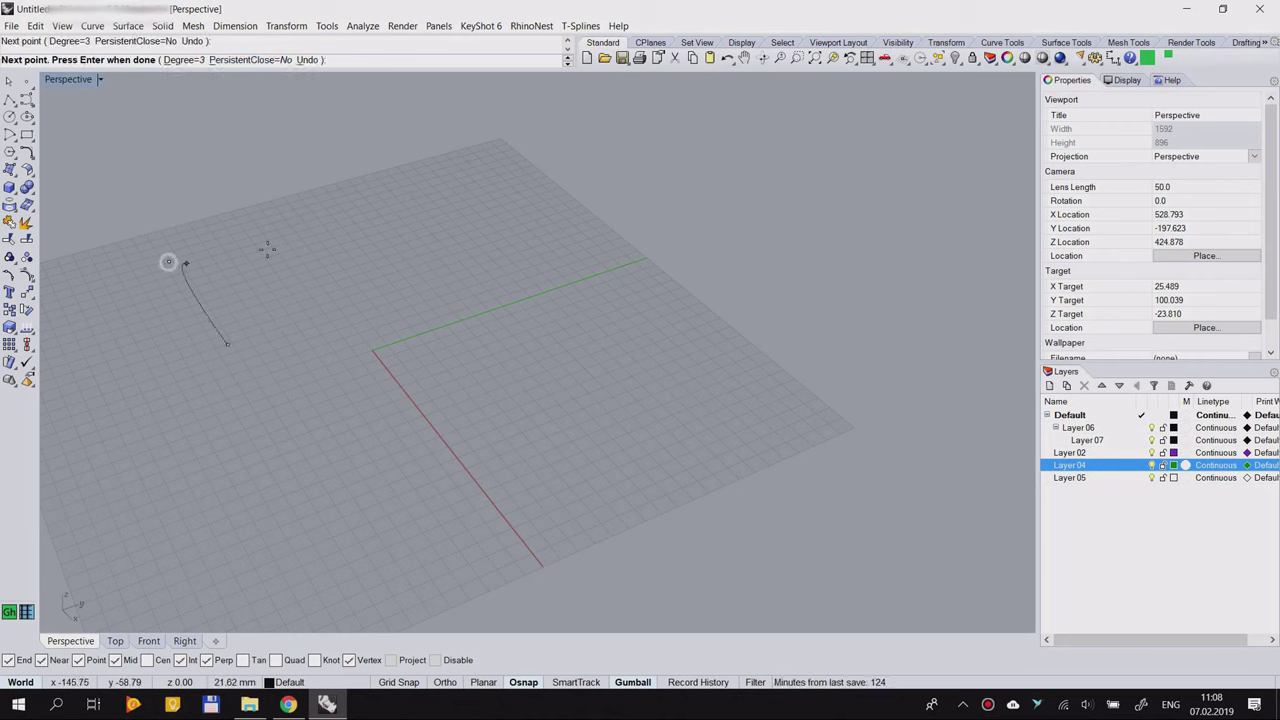
pyautogui.click(330, 223)
pyautogui.click(430, 273)
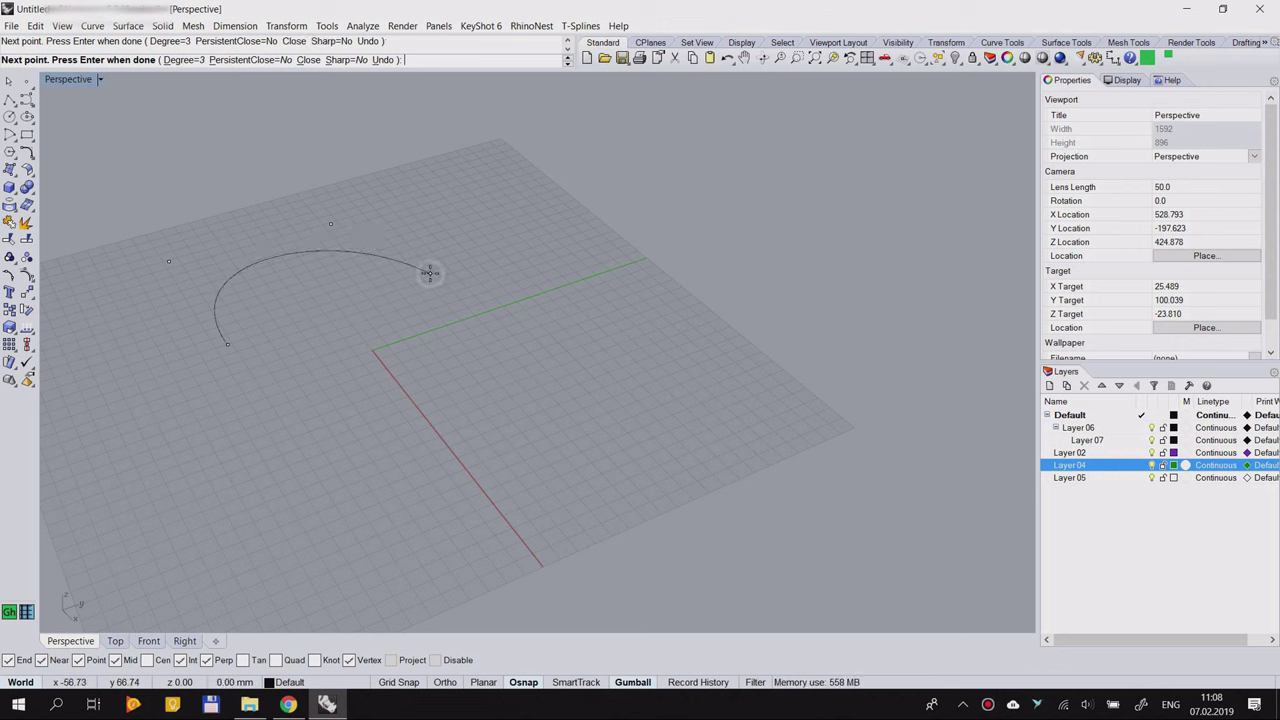
pyautogui.click(462, 318)
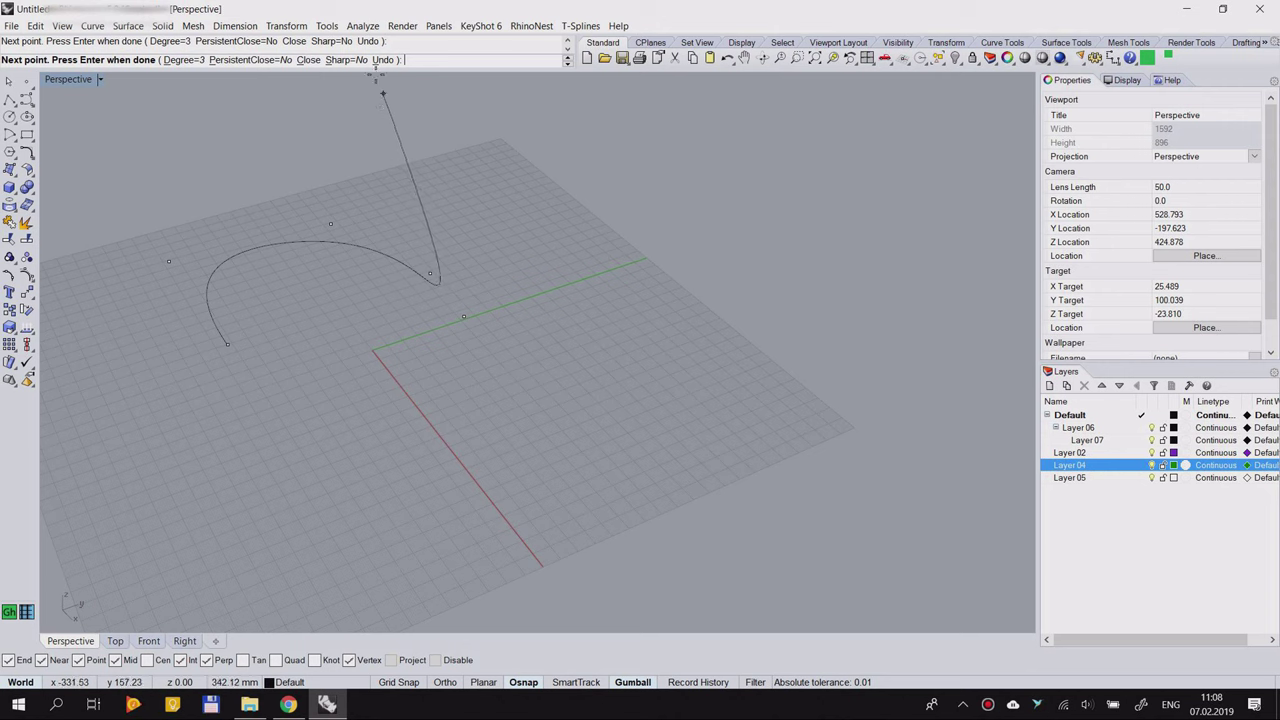
pyautogui.click(382, 61)
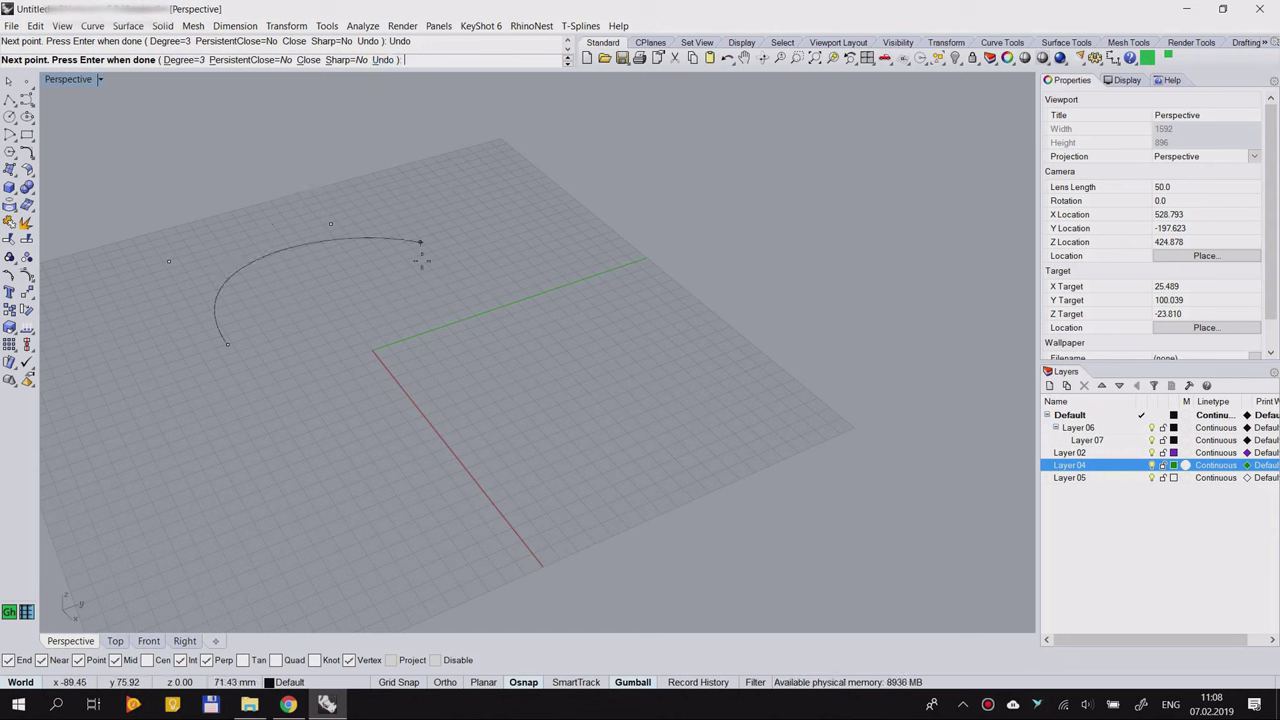
pyautogui.click(309, 60)
pyautogui.click(288, 263)
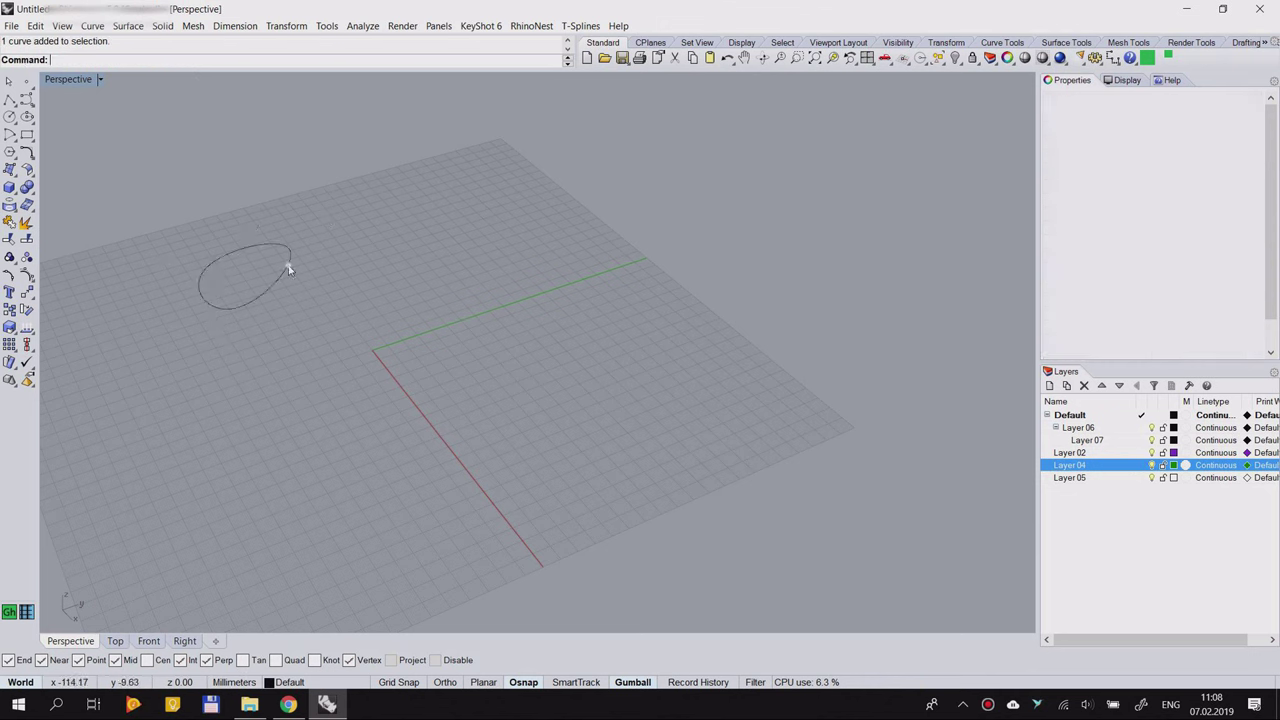
pyautogui.press('Delete')
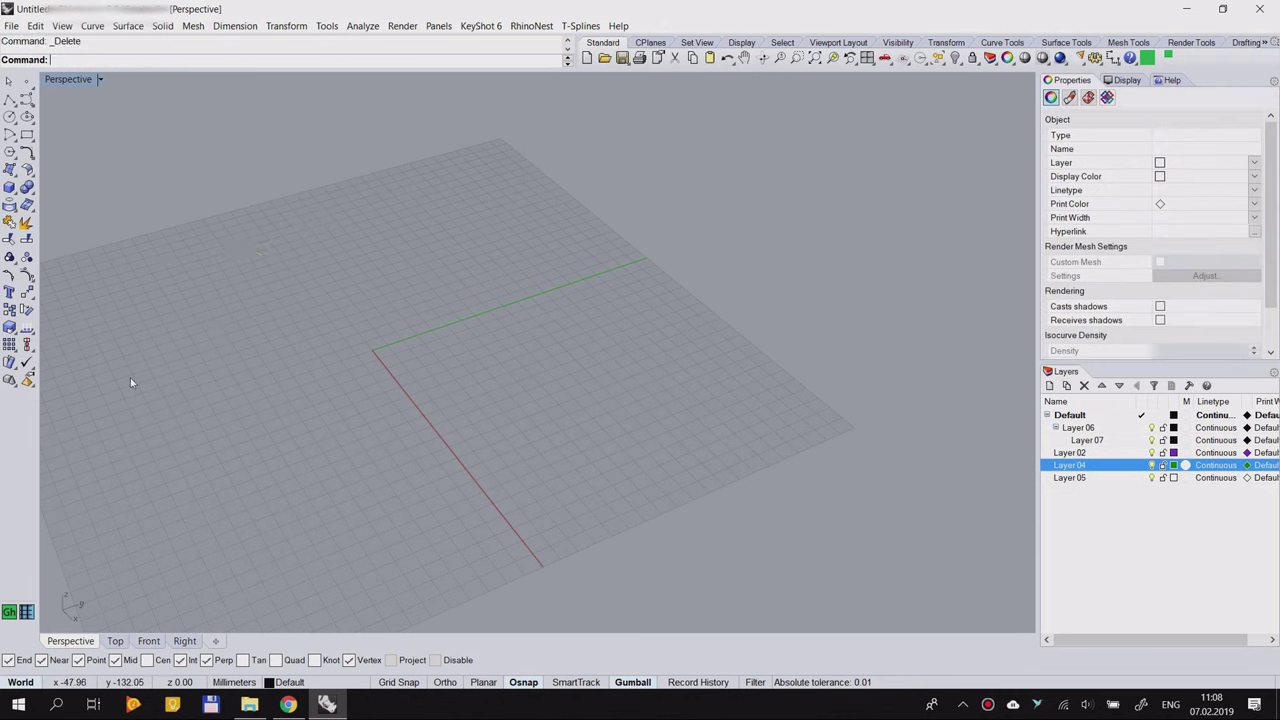
# Step: Draw an open degree-3 control point curve with four points arching across the green Y axis, and delete it
pyautogui.click(26, 99)
pyautogui.click(267, 251)
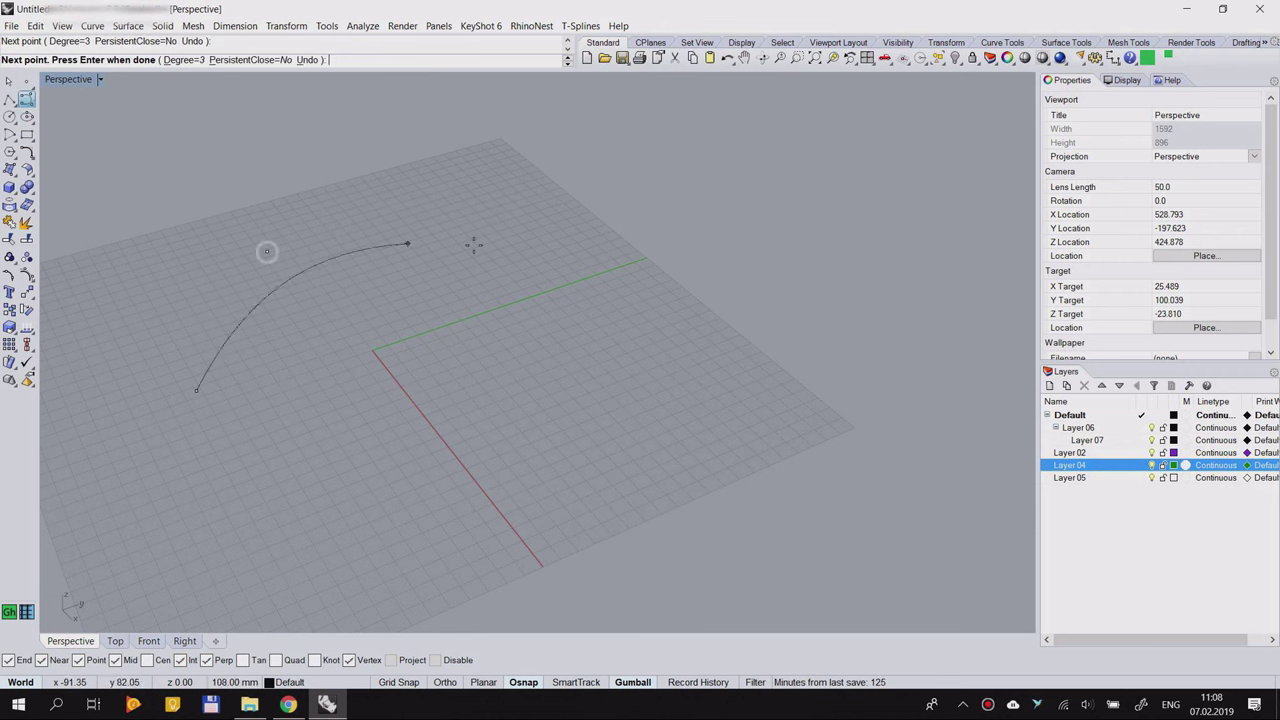
pyautogui.click(487, 248)
pyautogui.click(613, 380)
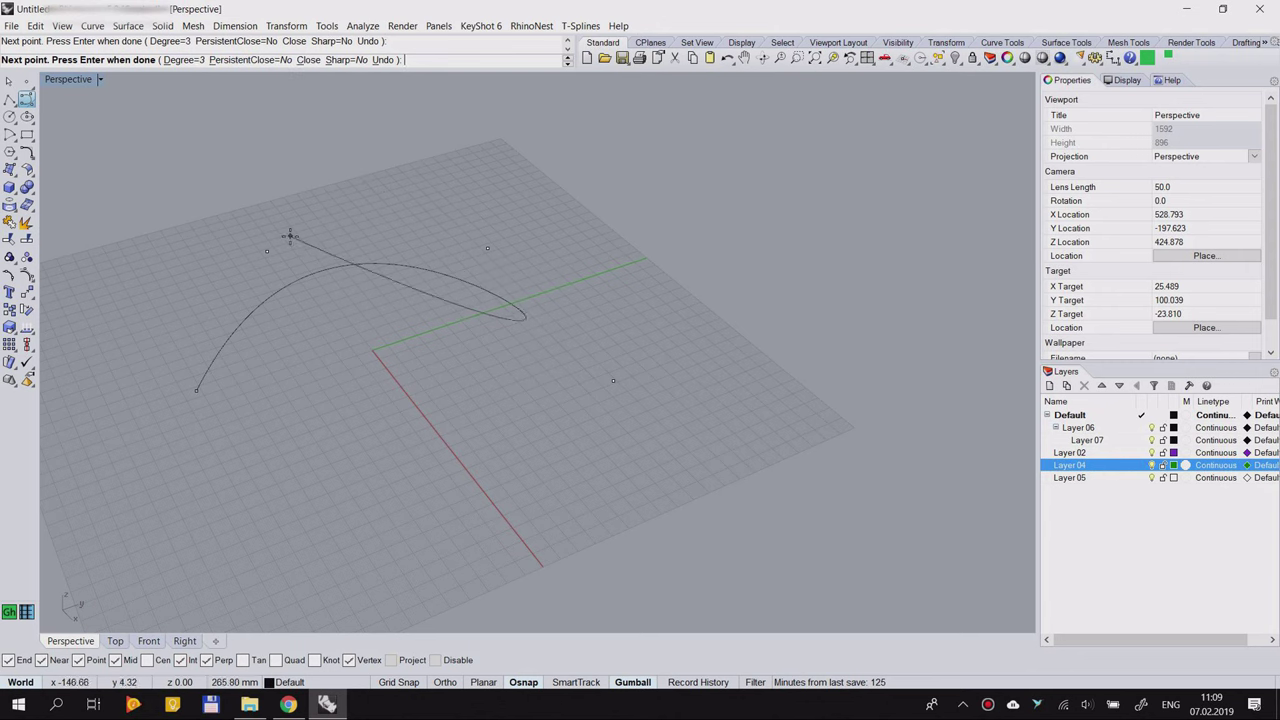
pyautogui.moveTo(172, 157); pyautogui.dragTo(172, 166, button='right')
pyautogui.rightClick(431, 323)
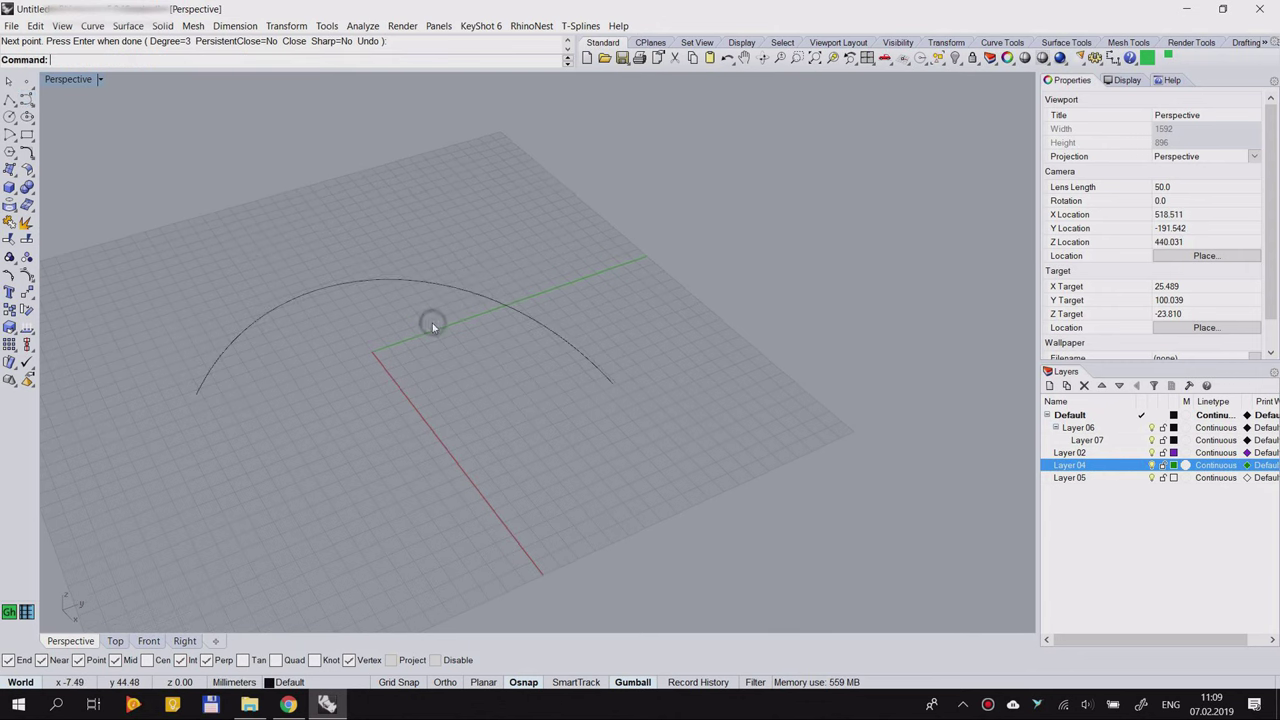
pyautogui.hotkey('ctrl', 'a')
pyautogui.press('Delete')
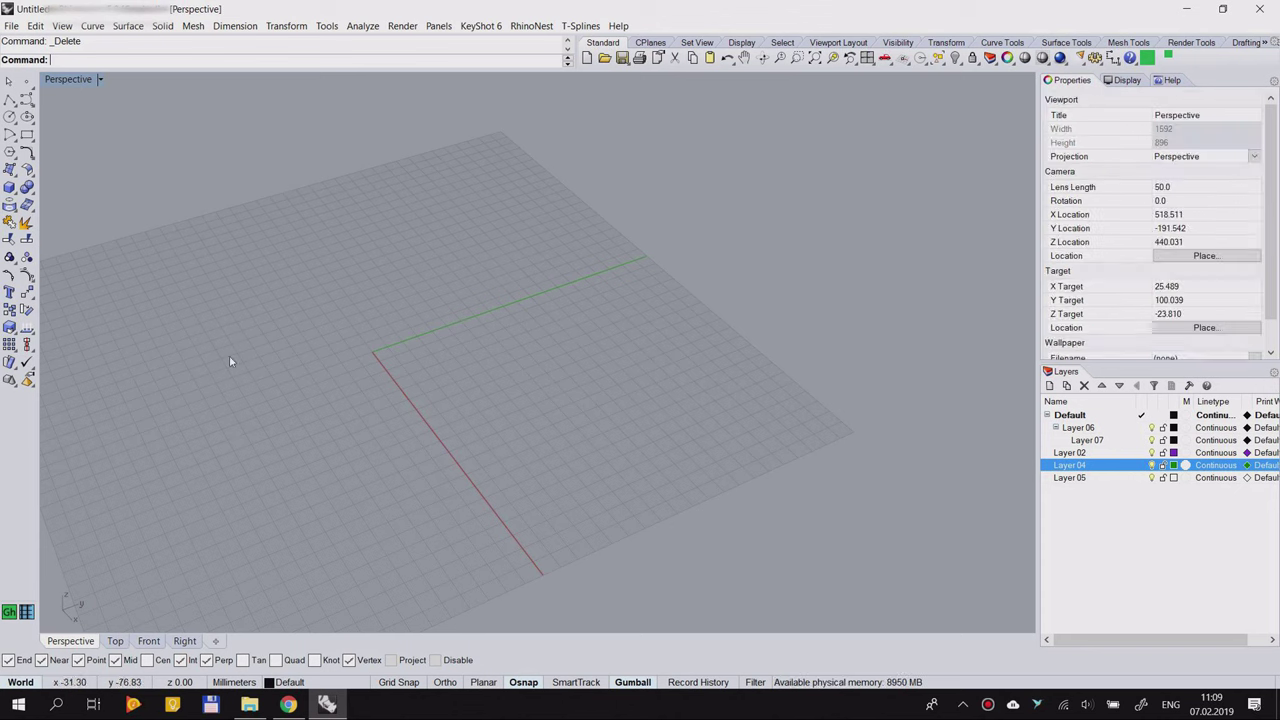
# Step: Start the Circle command, show its help topic in an enlarged help panel, and examine the circle drawing options
pyautogui.click(9, 117)
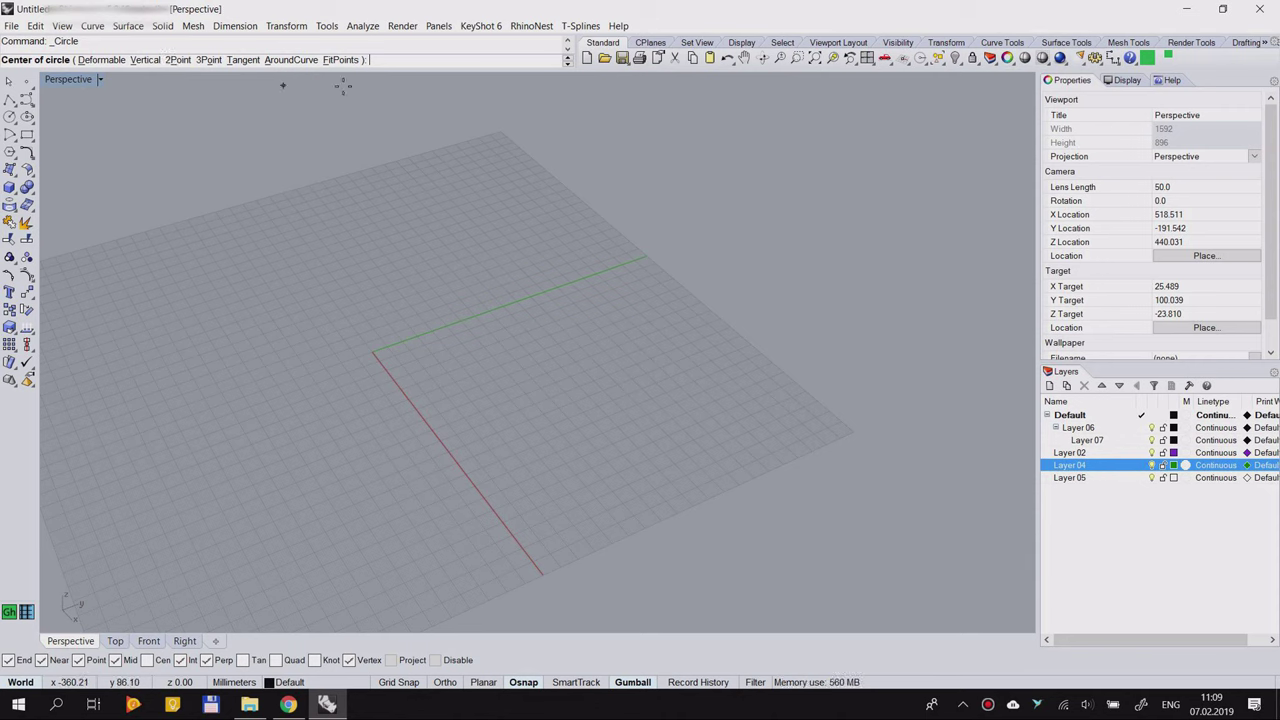
pyautogui.press('F1')
pyautogui.moveTo(1061, 358); pyautogui.dragTo(1074, 509)
pyautogui.moveTo(1035, 345); pyautogui.dragTo(920, 352)
pyautogui.scroll(-3, 1013, 320)
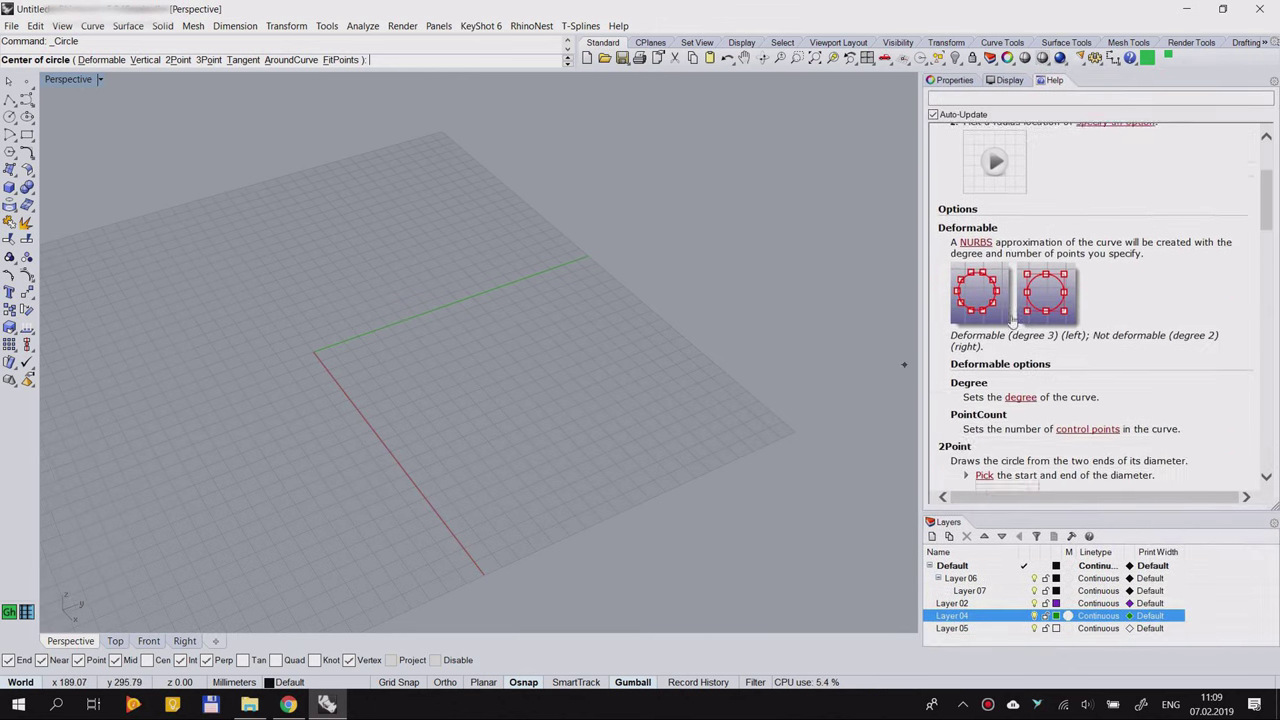
pyautogui.scroll(-3, 1012, 319)
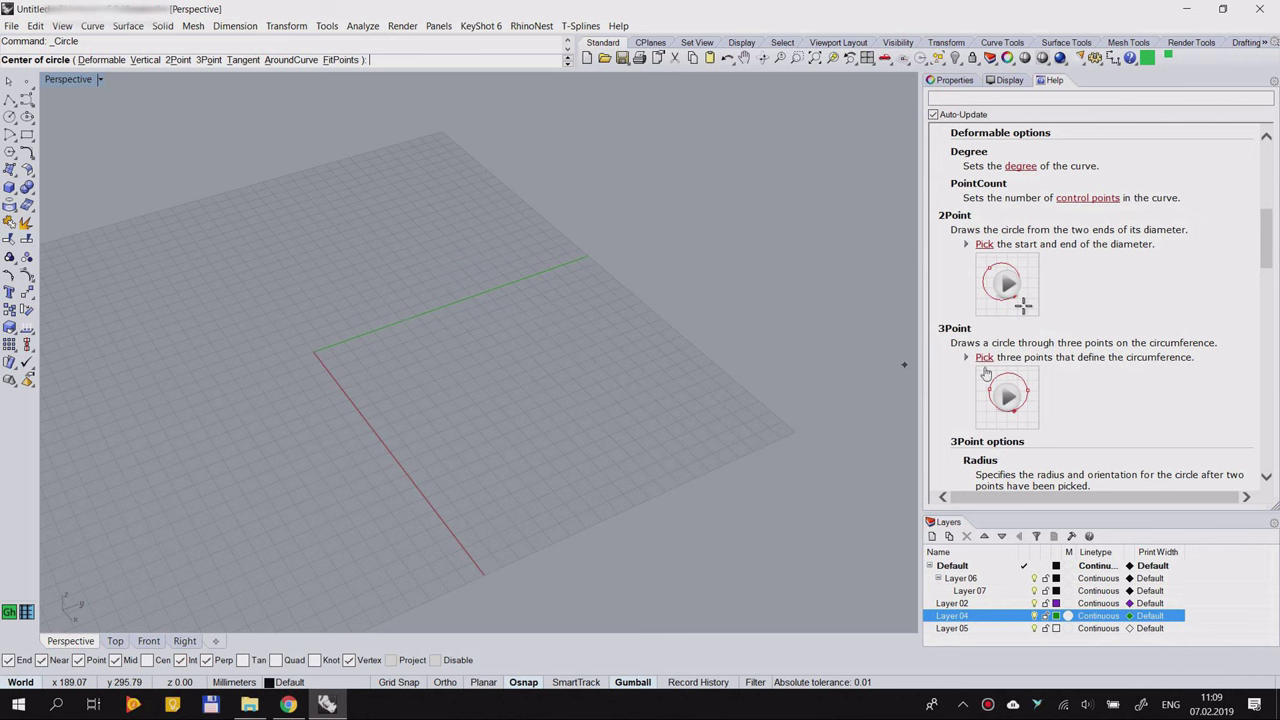
pyautogui.scroll(6, 986, 373)
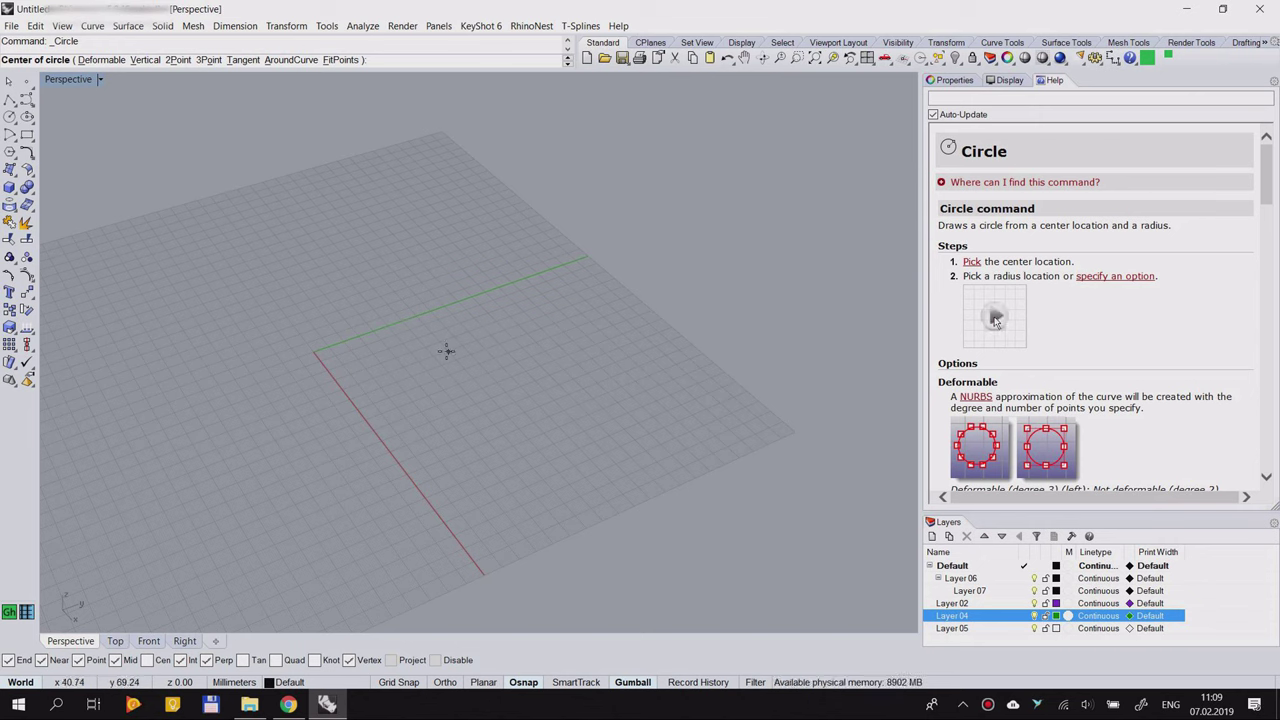
# Step: Draw a circle about 175 mm in diameter between the X and Y axes, and move it clear of the green Y axis
pyautogui.click(511, 352)
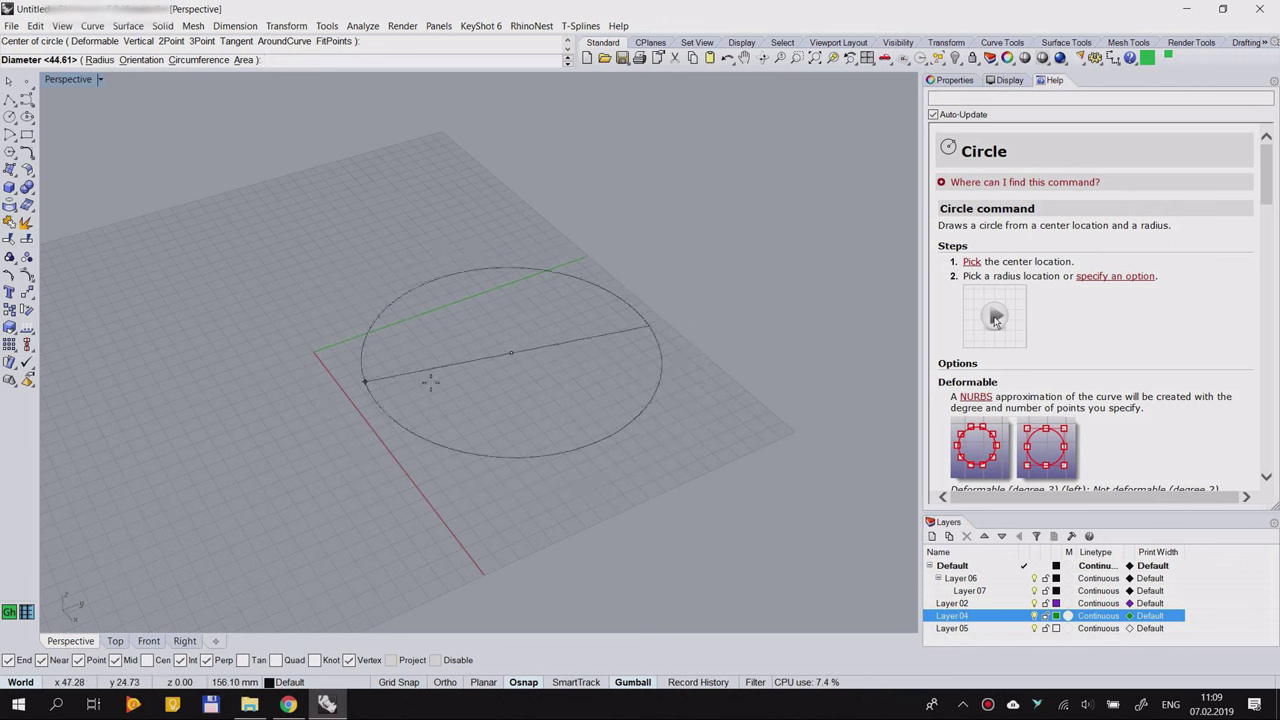
pyautogui.click(368, 372)
pyautogui.moveTo(467, 384); pyautogui.dragTo(571, 451, button='right')
pyautogui.moveTo(571, 451); pyautogui.dragTo(603, 477)
pyautogui.moveTo(594, 460); pyautogui.dragTo(414, 420, button='right')
pyautogui.scroll(4, 547, 416)
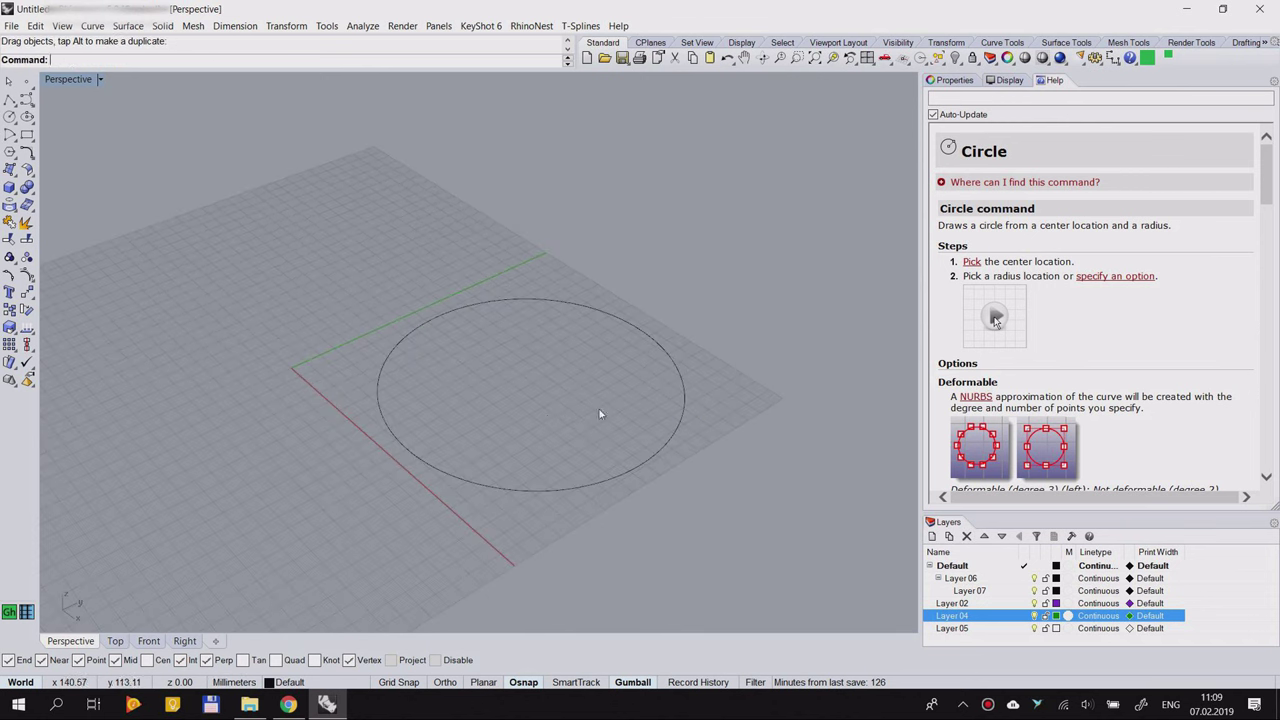
# Step: Draw a second circle with a diameter of 51 mm in the free grid area behind the green Y axis
pyautogui.click(9, 117)
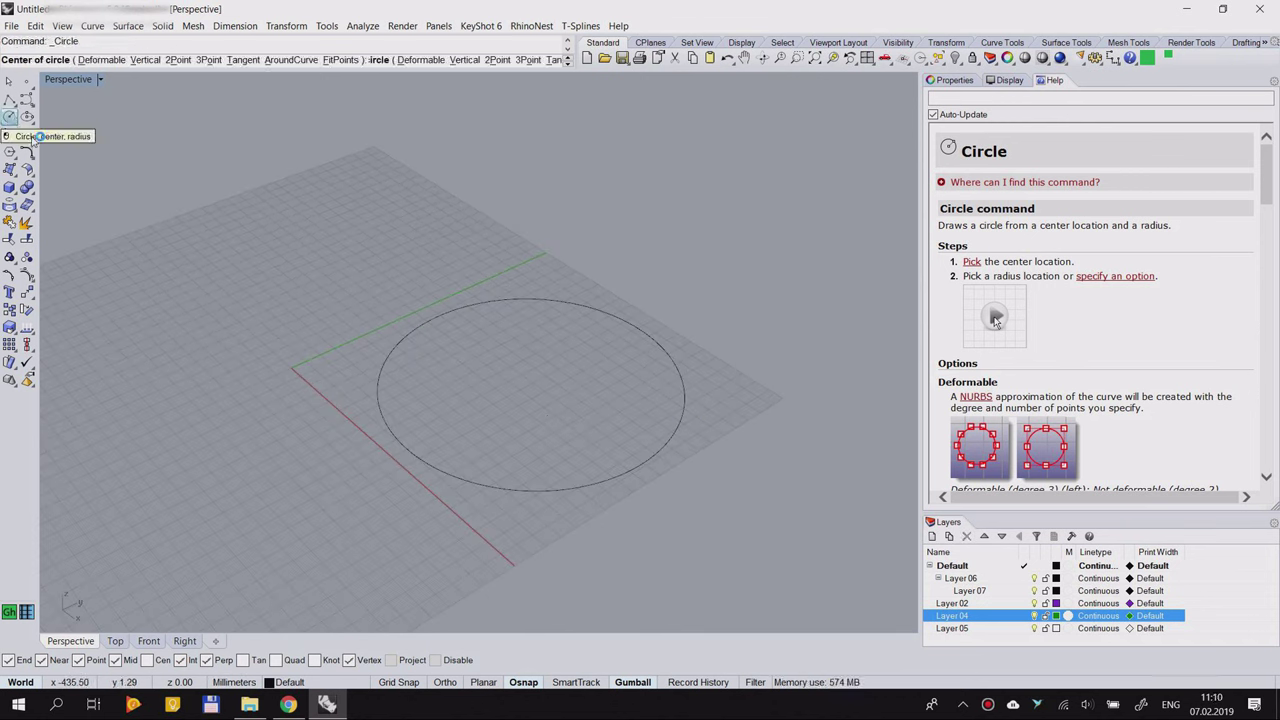
pyautogui.click(298, 268)
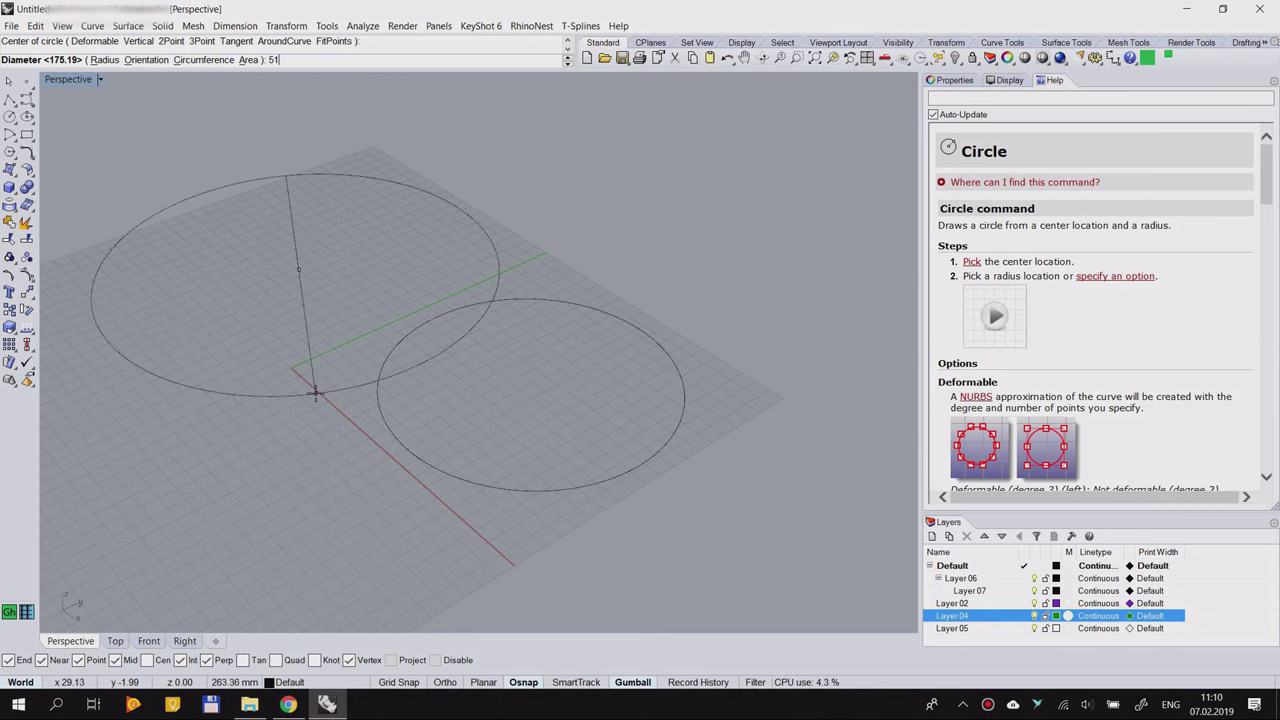
pyautogui.press('Return')
pyautogui.scroll(3, 337, 277)
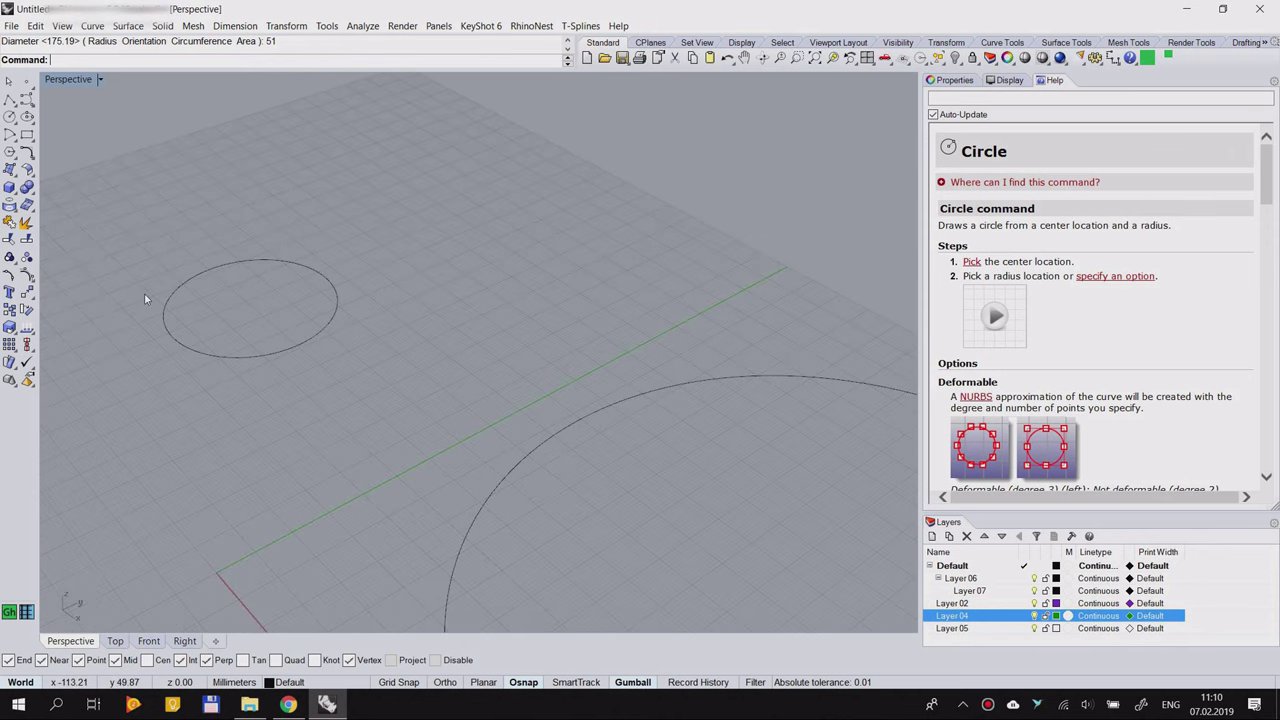
# Step: Measure the small circle's diameter with a trial polyline from its edge to the perpendicular point opposite, without keeping the line
pyautogui.click(9, 100)
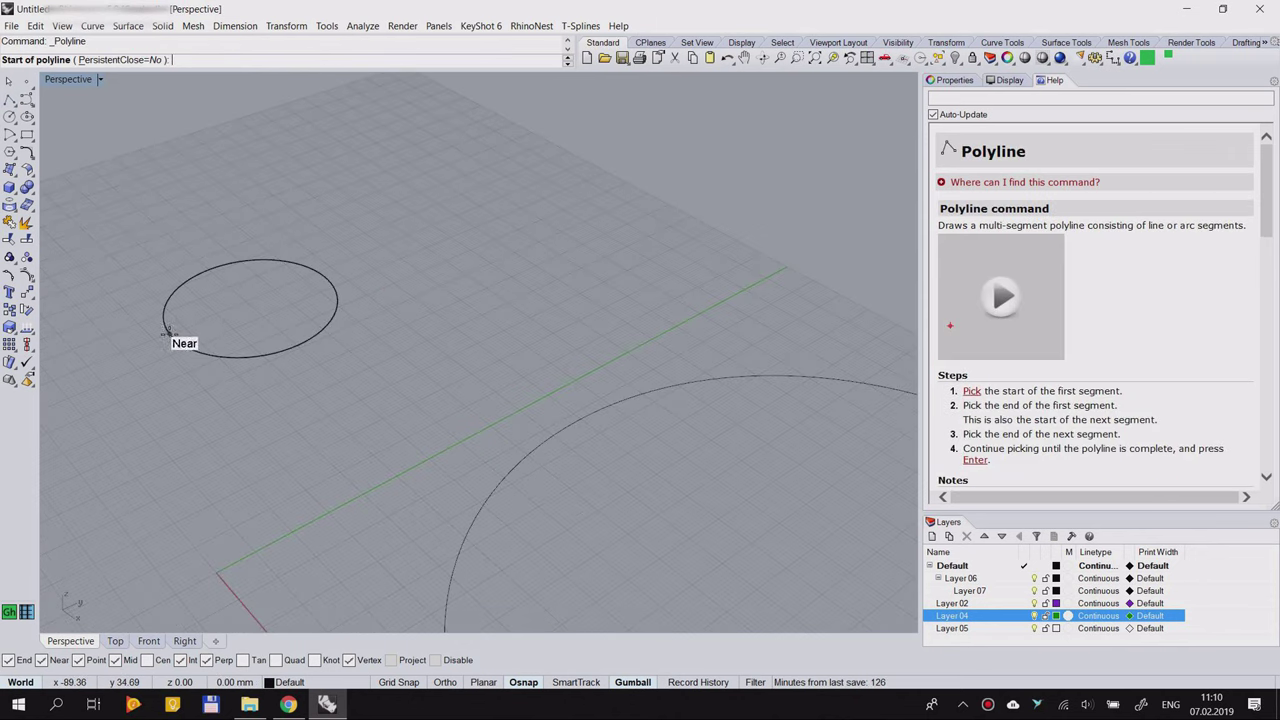
pyautogui.click(168, 333)
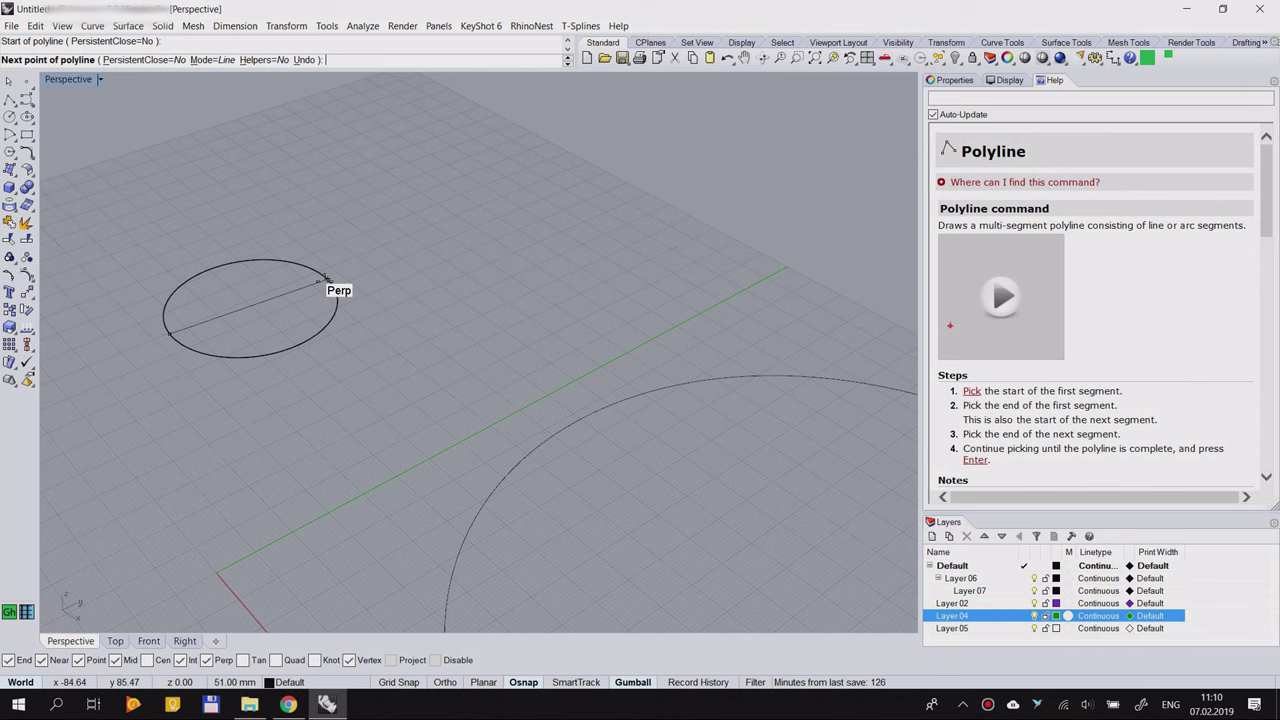
pyautogui.press('Escape')
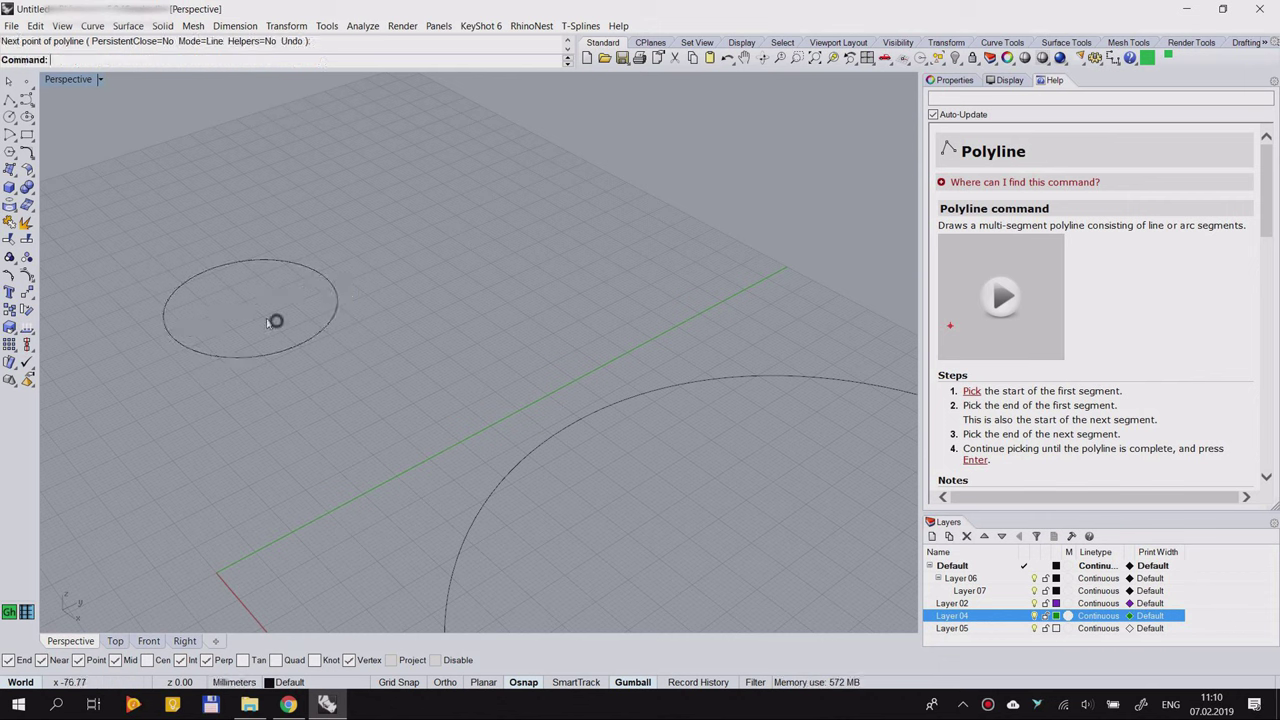
pyautogui.click(9, 100)
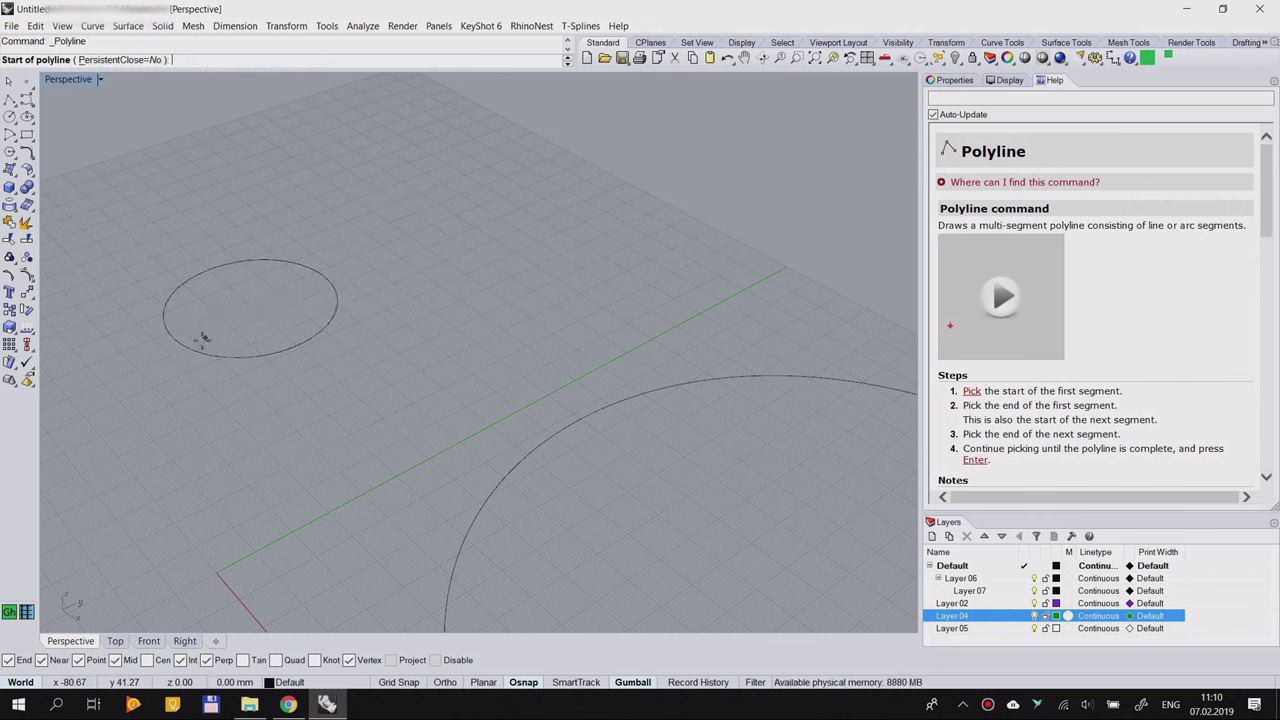
pyautogui.click(169, 335)
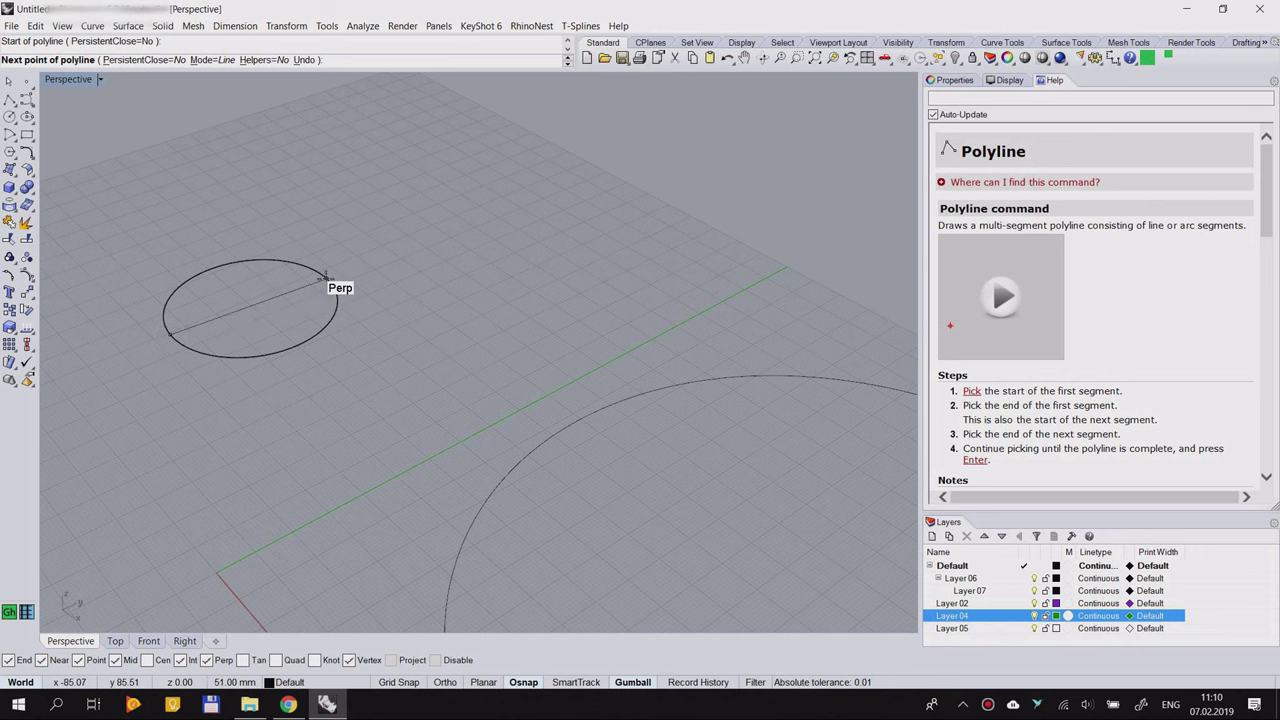
pyautogui.press('Escape')
# Step: Draw a third circle with a radius of 25 mm in the free grid area beyond the 51 mm circle
pyautogui.scroll(-3, 291, 303)
pyautogui.scroll(2, 291, 303)
pyautogui.click(9, 118)
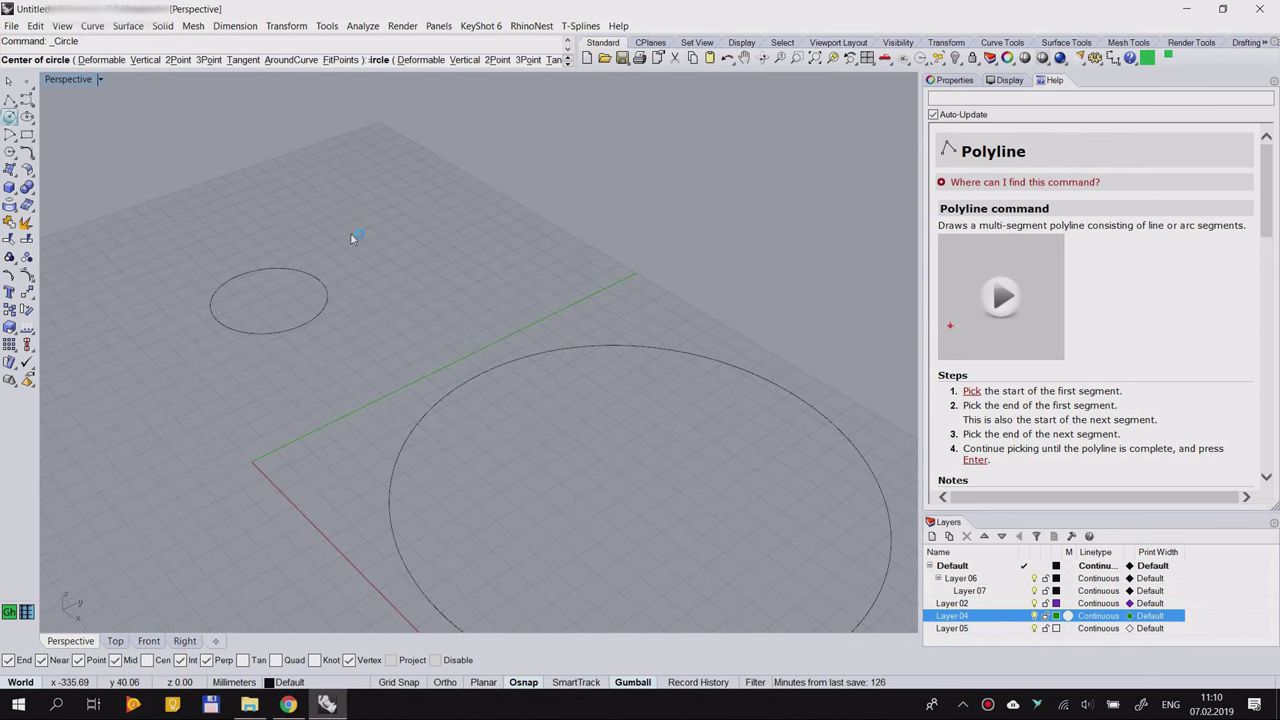
pyautogui.scroll(-2, 409, 243)
pyautogui.scroll(1, 350, 280)
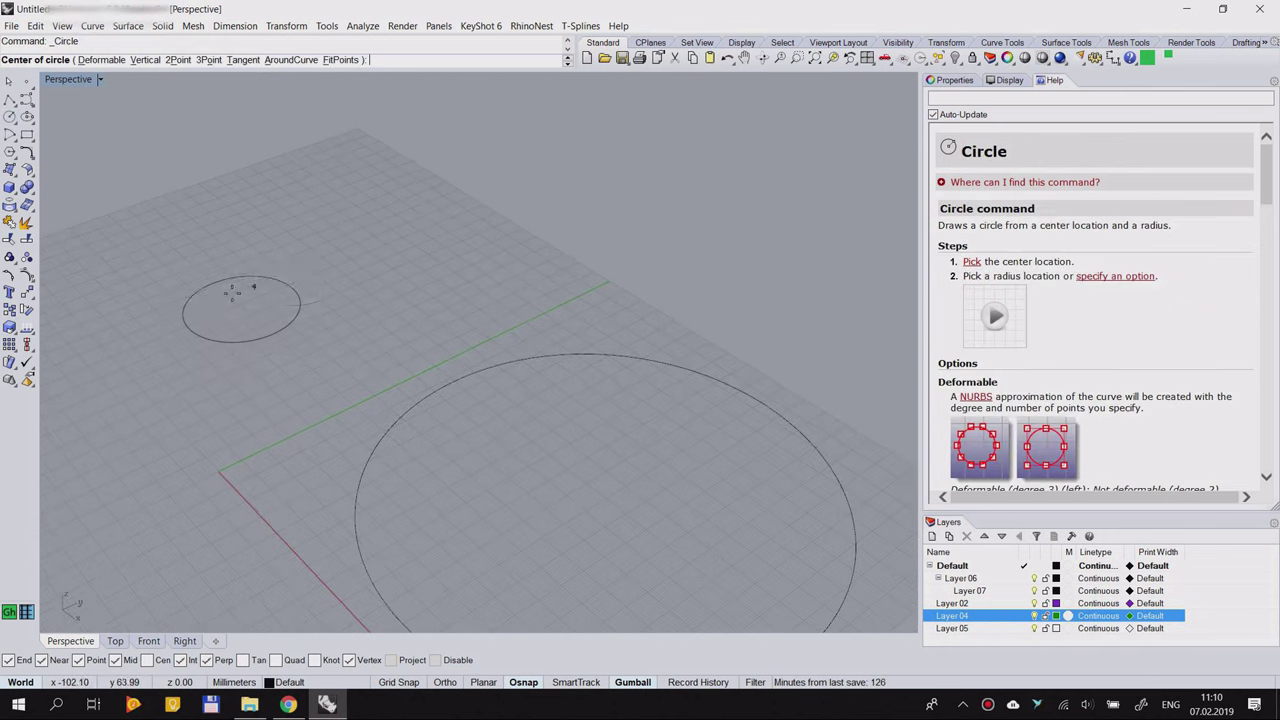
pyautogui.click(402, 245)
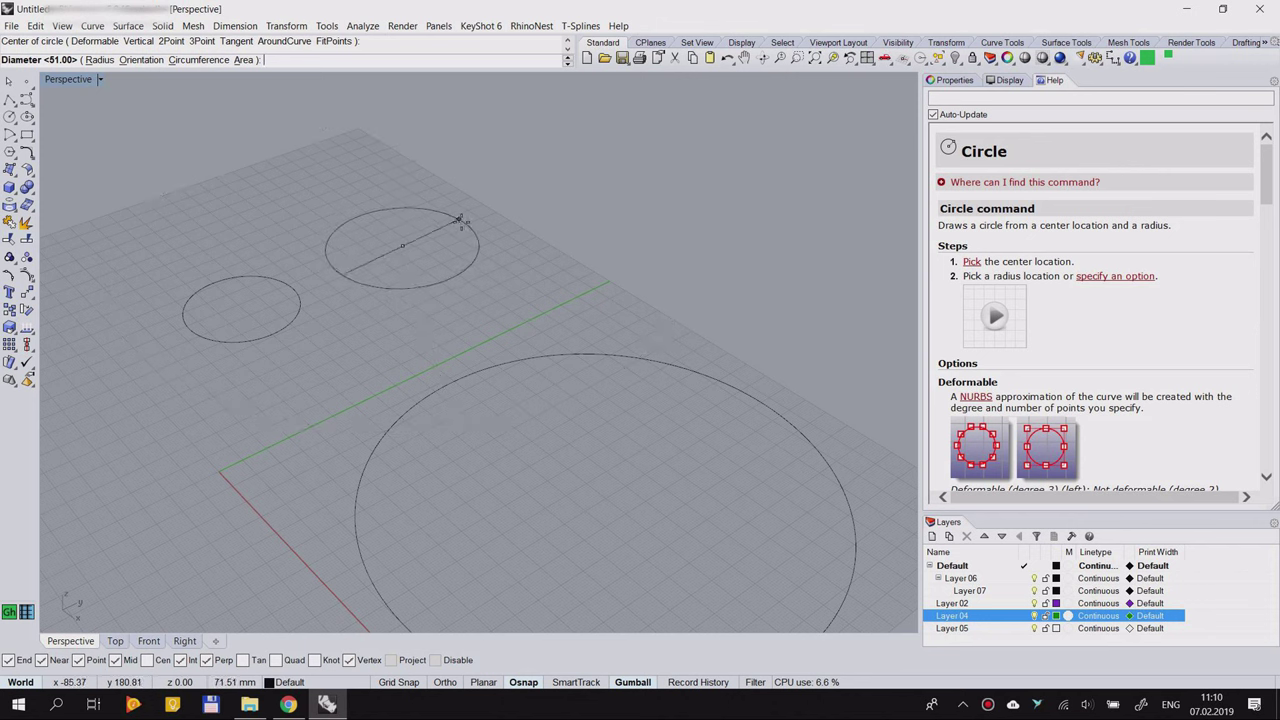
pyautogui.click(99, 60)
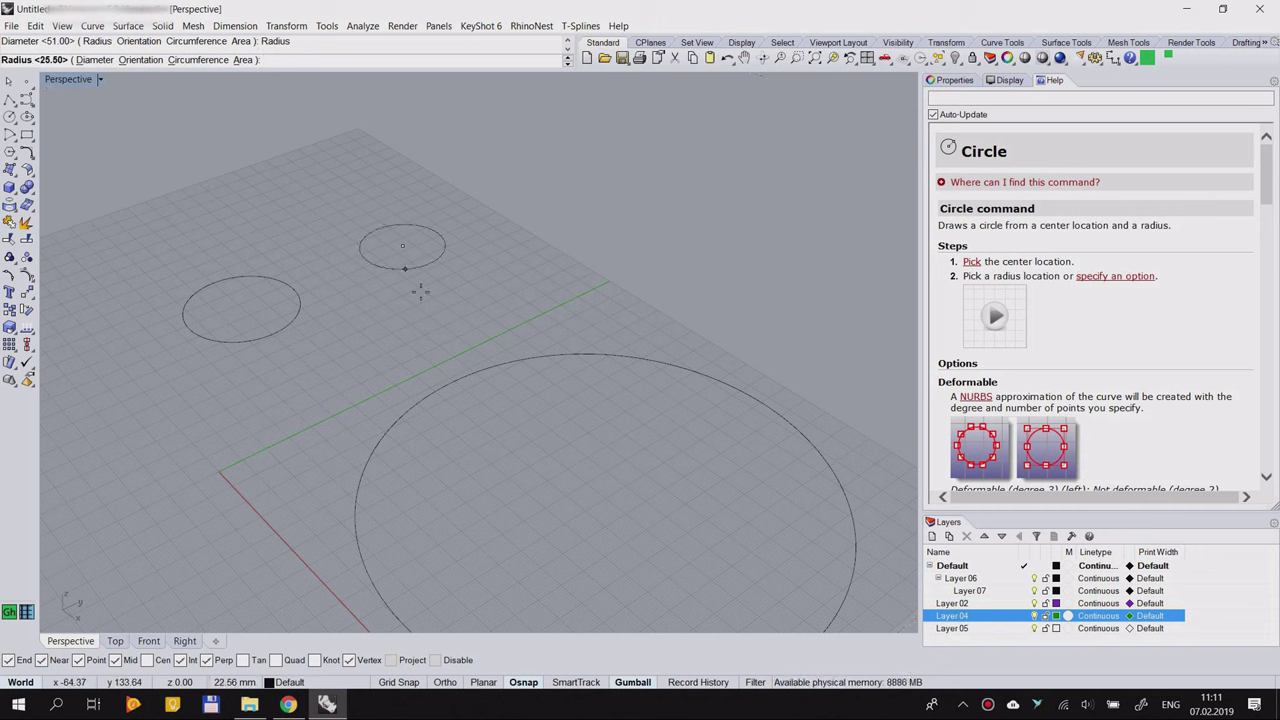
pyautogui.write('25')
pyautogui.press('Return')
# Step: Move the 25 mm radius circle close beside the 51 mm circle
pyautogui.moveTo(385, 213); pyautogui.dragTo(272, 288, button='right')
pyautogui.click(322, 343)
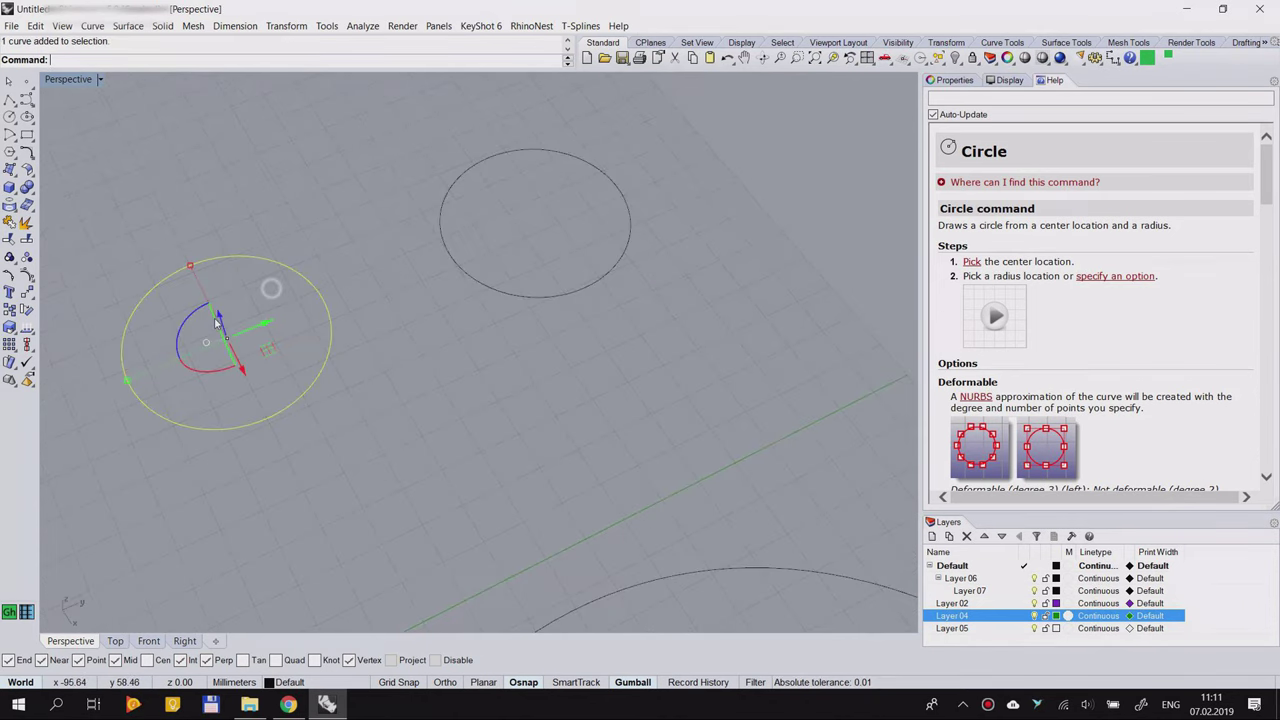
pyautogui.moveTo(484, 229); pyautogui.dragTo(408, 312)
pyautogui.moveTo(555, 213); pyautogui.dragTo(411, 309)
pyautogui.click(361, 430)
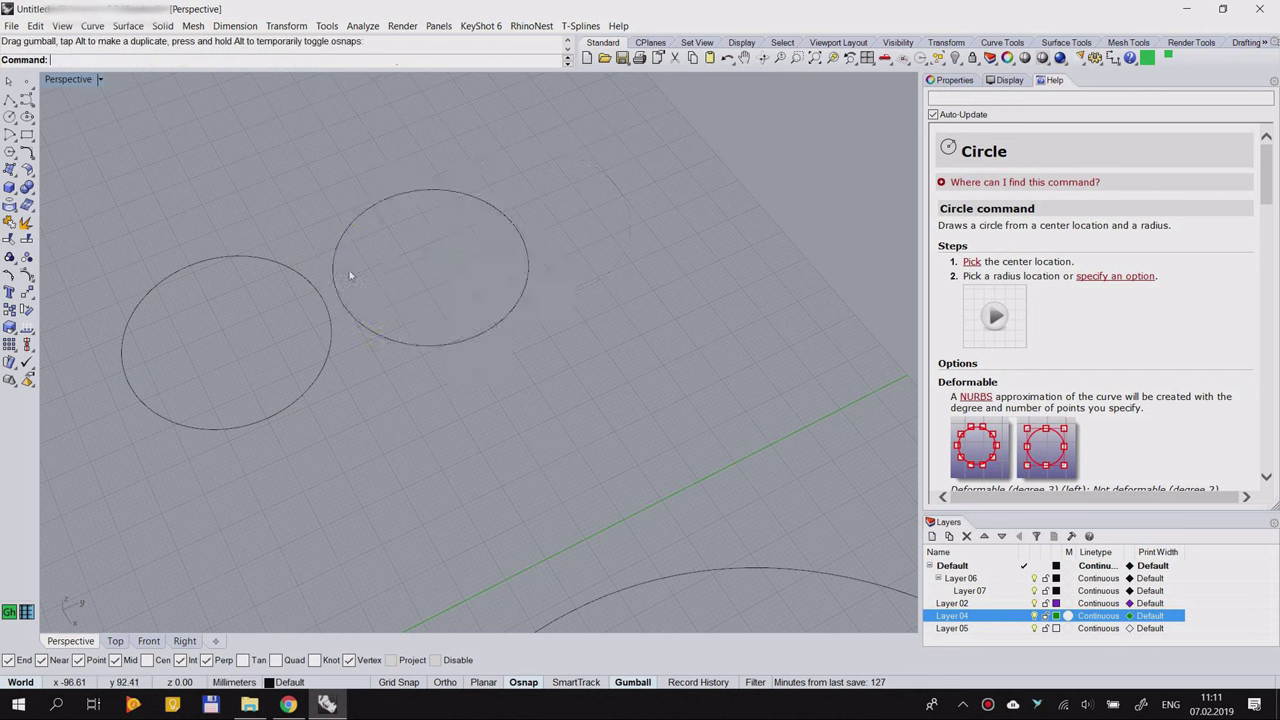
# Step: Measure the moved circle's diameter with a trial polyline from its edge to the perpendicular point opposite, without keeping the line
pyautogui.click(9, 99)
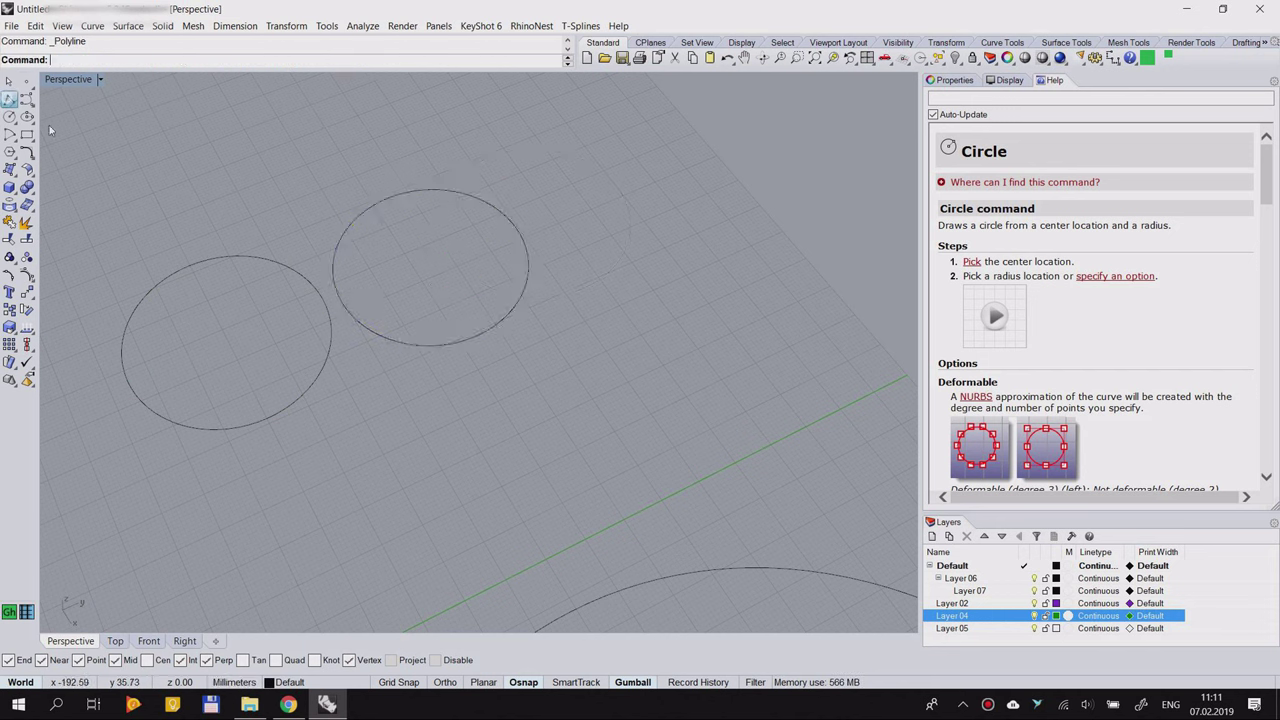
pyautogui.click(338, 295)
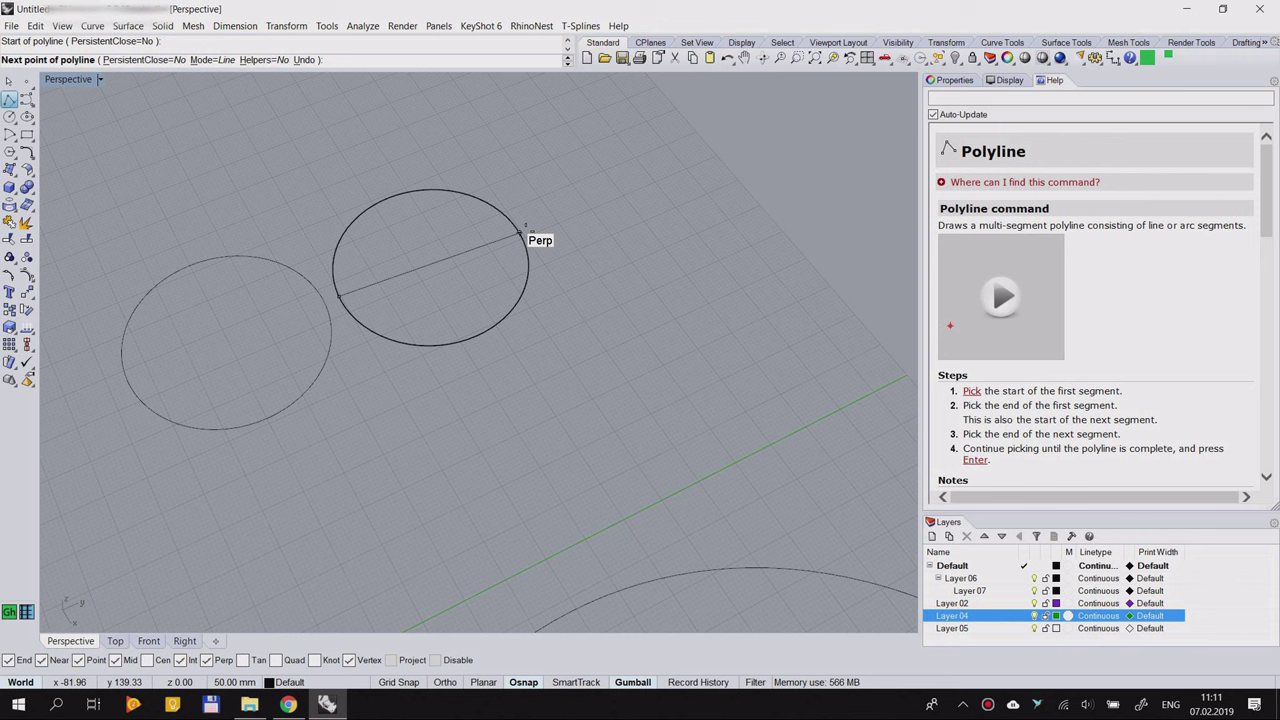
pyautogui.press('Escape')
pyautogui.scroll(-3, 516, 305)
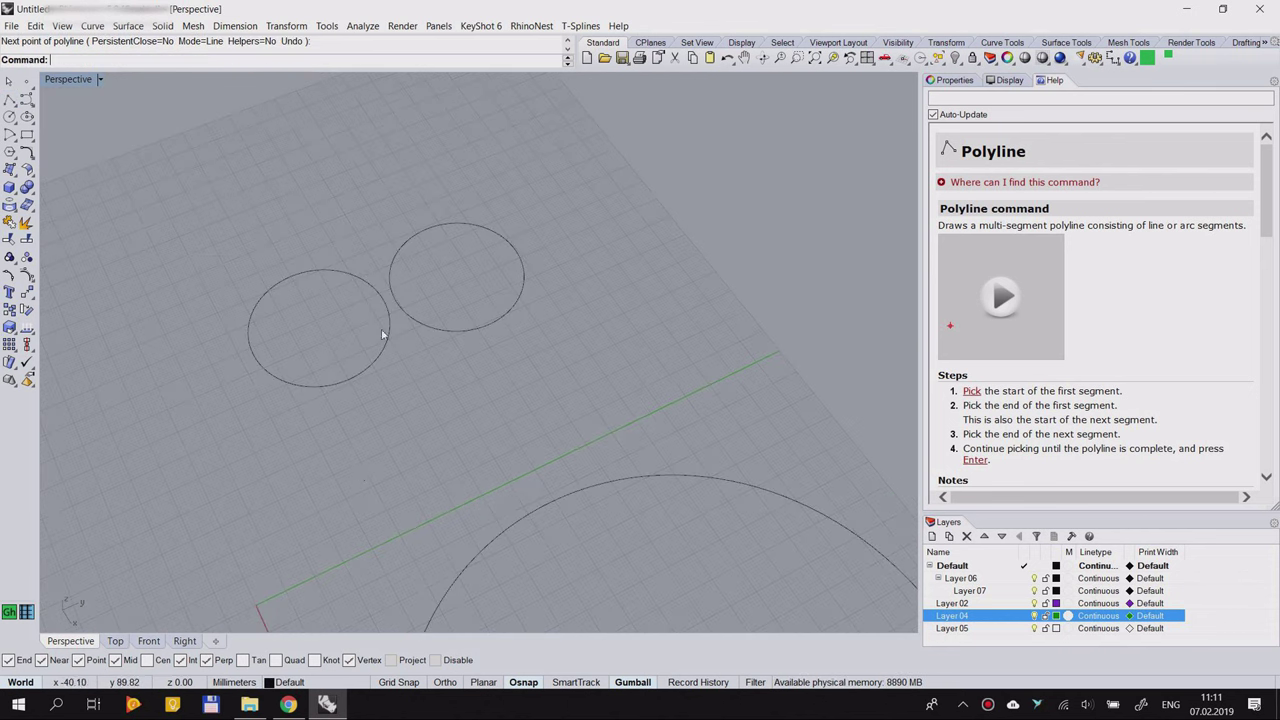
# Step: Start a circle by diameter beside the two small circles and use the Orientation option to stand its plane upright
pyautogui.click(9, 117)
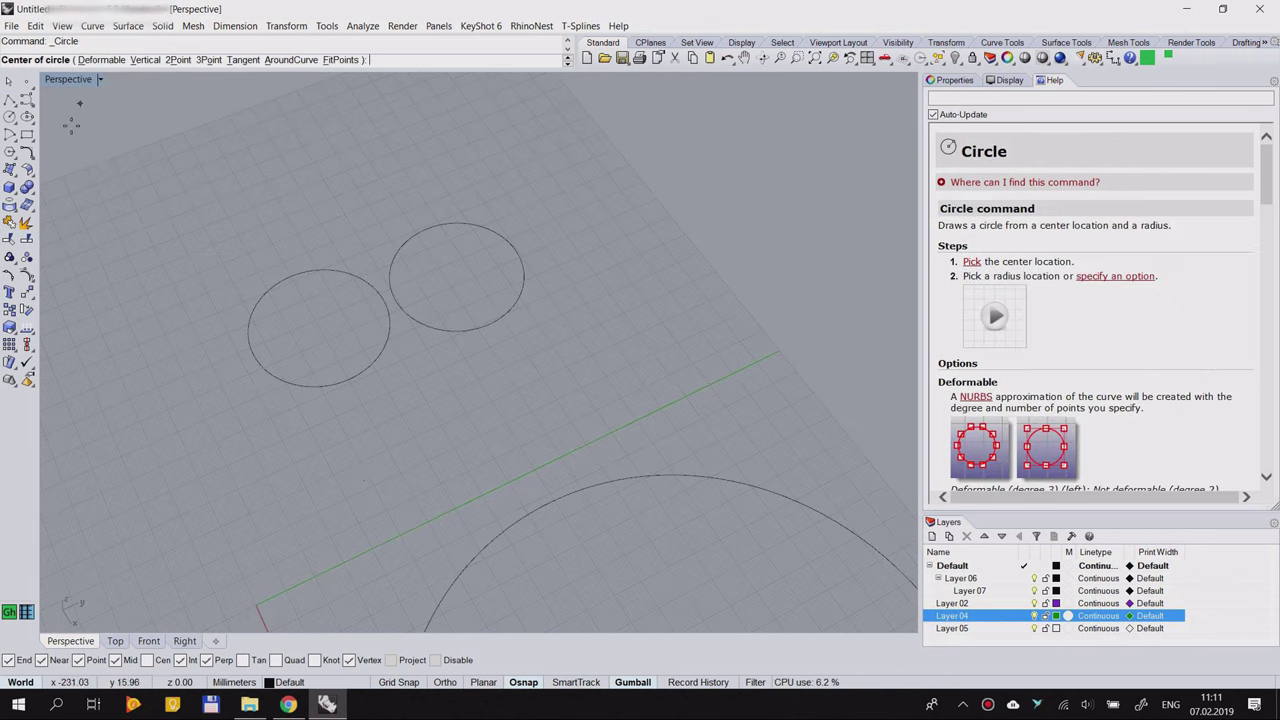
pyautogui.click(205, 236)
pyautogui.click(100, 60)
pyautogui.scroll(-3, 186, 176)
pyautogui.moveTo(200, 240); pyautogui.dragTo(290, 184, button='right')
pyautogui.click(141, 60)
pyautogui.scroll(-2, 145, 400)
pyautogui.scroll(5, 149, 427)
pyautogui.click(194, 407)
pyautogui.moveTo(197, 431); pyautogui.dragTo(288, 400, button='right')
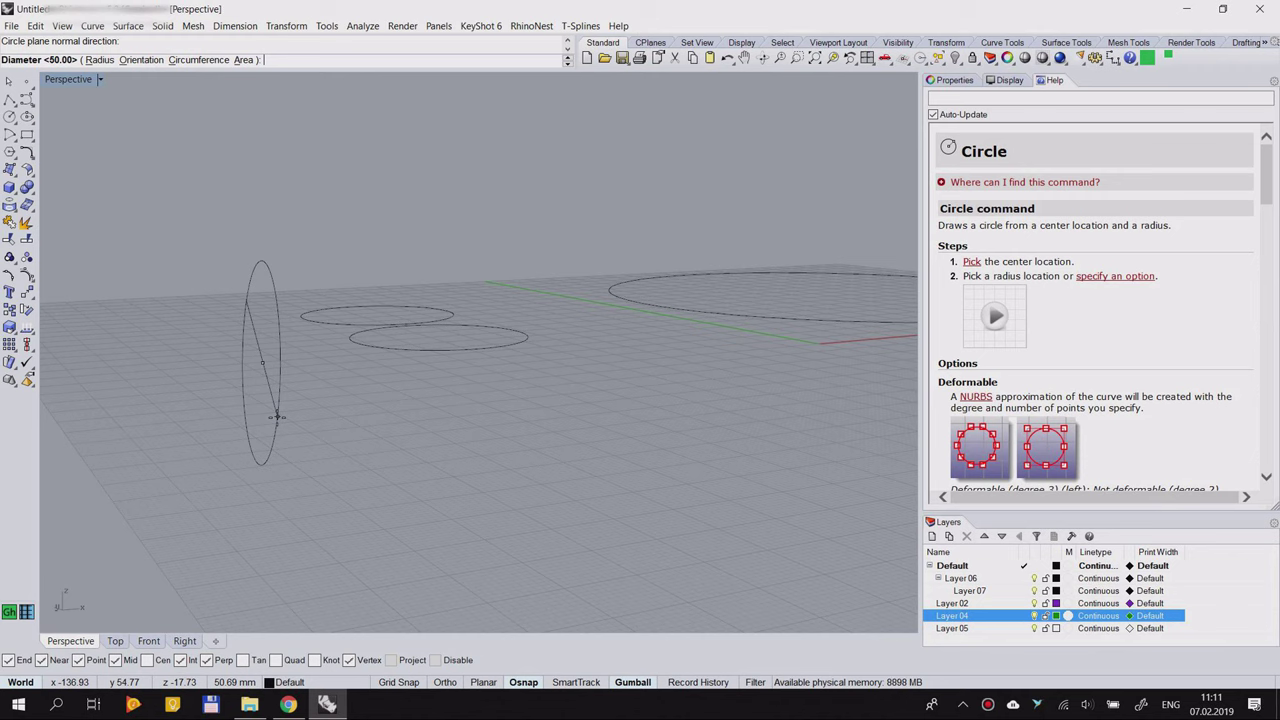
pyautogui.moveTo(281, 428); pyautogui.dragTo(240, 306, button='right')
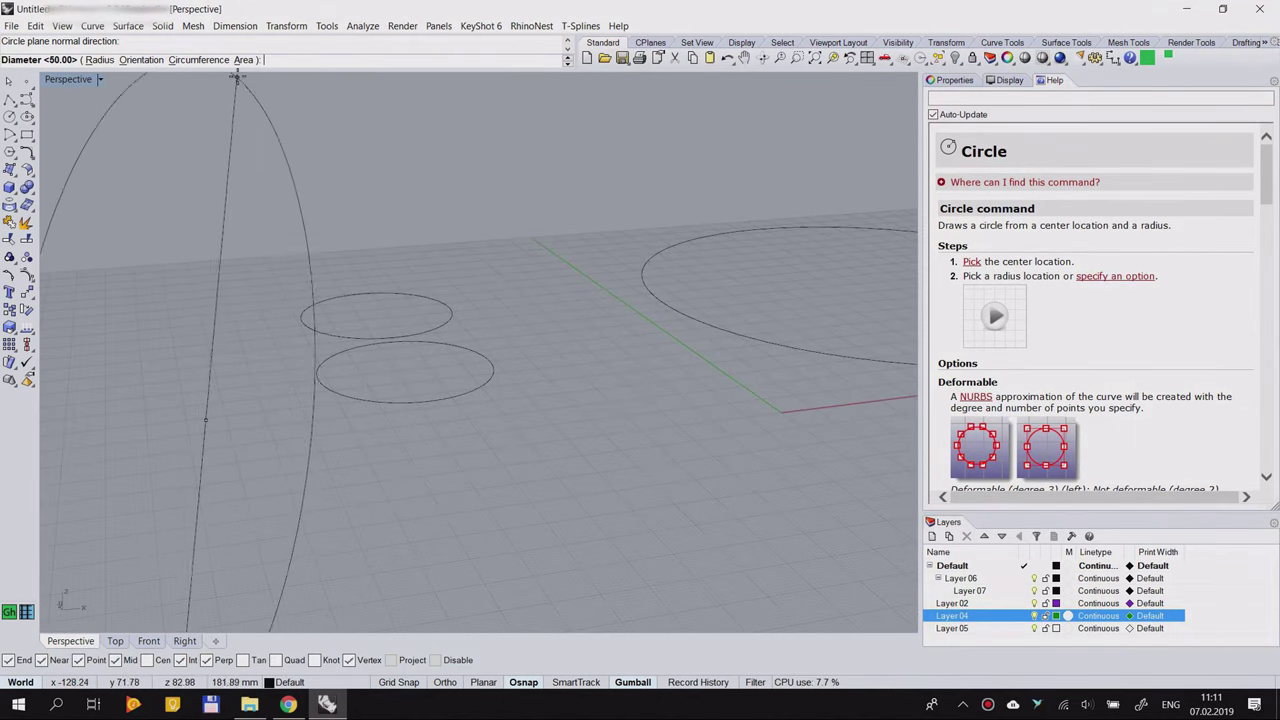
# Step: Try the Area option for the upright circle, and finish the circle at a small freehand size
pyautogui.click(243, 60)
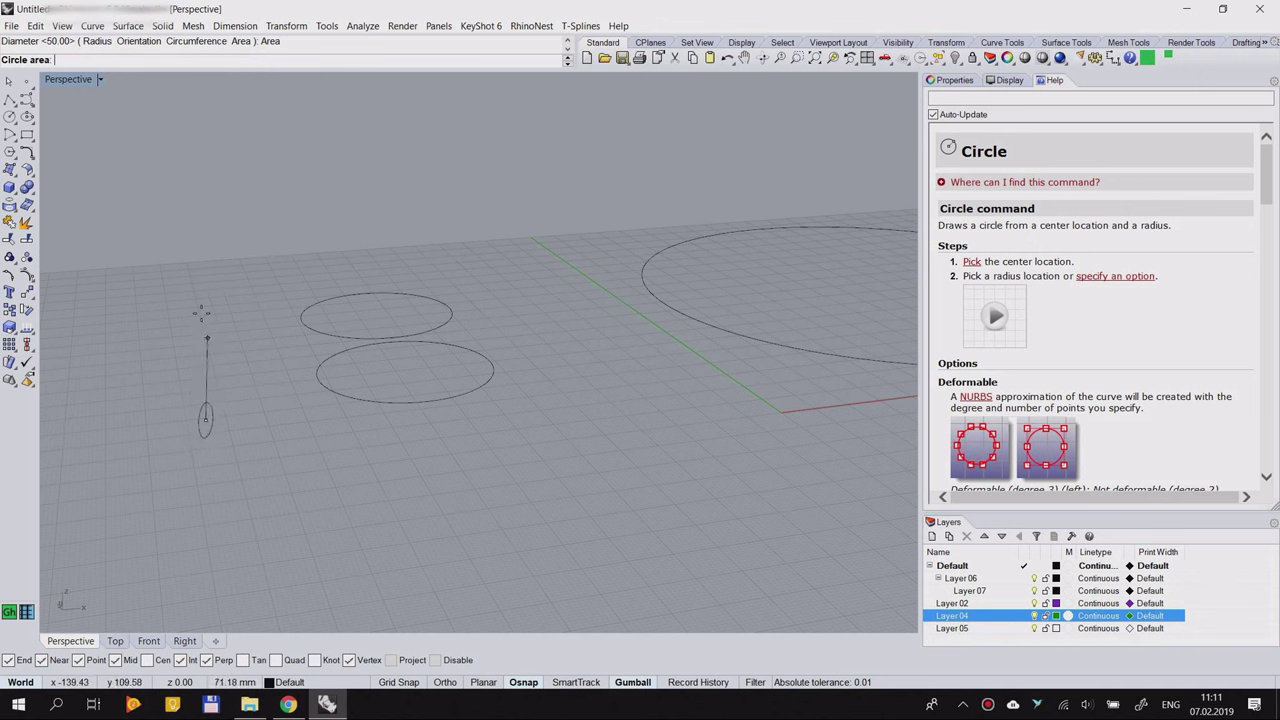
pyautogui.rightClick(176, 190)
pyautogui.click(217, 392)
pyautogui.moveTo(195, 420); pyautogui.dragTo(143, 428, button='right')
pyautogui.click(174, 449)
pyautogui.keyDown('shift'); pyautogui.moveTo(192, 318); pyautogui.dragTo(243, 250, button='right'); pyautogui.keyUp('shift')
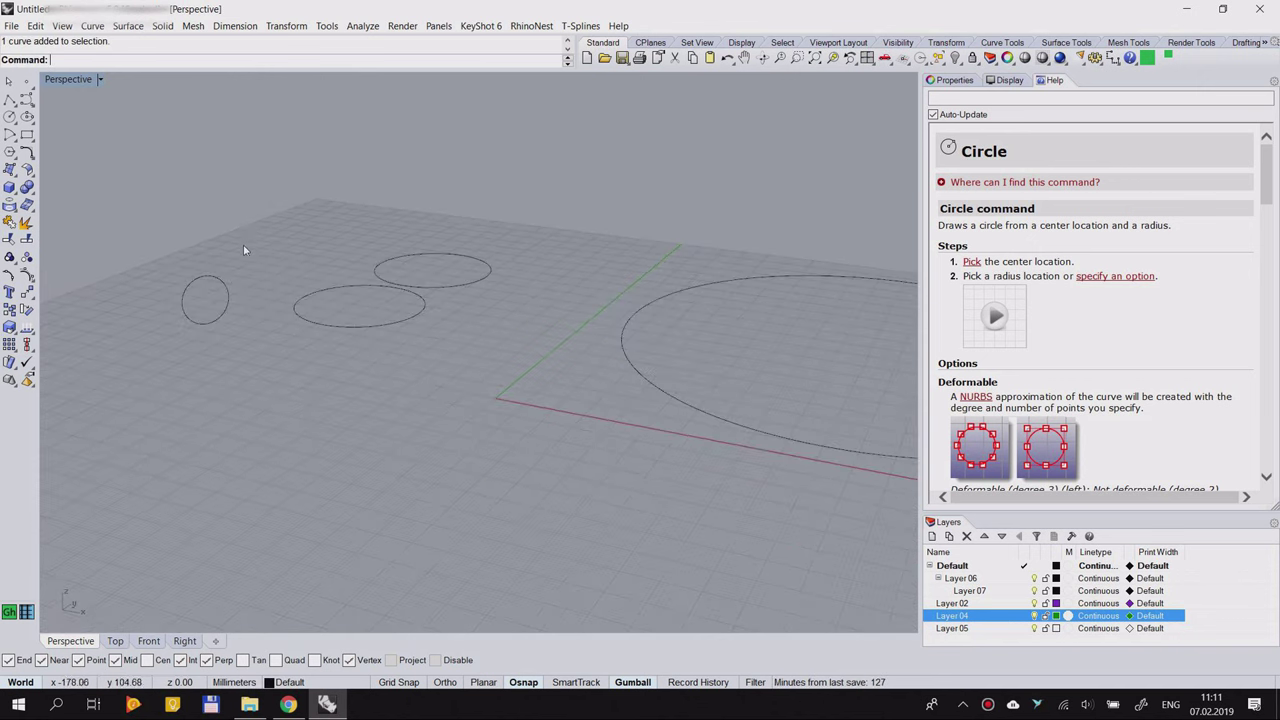
# Step: Examine the Circle help topic's steps and its Deformable, 2Point and 3Point option descriptions
pyautogui.scroll(-6, 1090, 364)
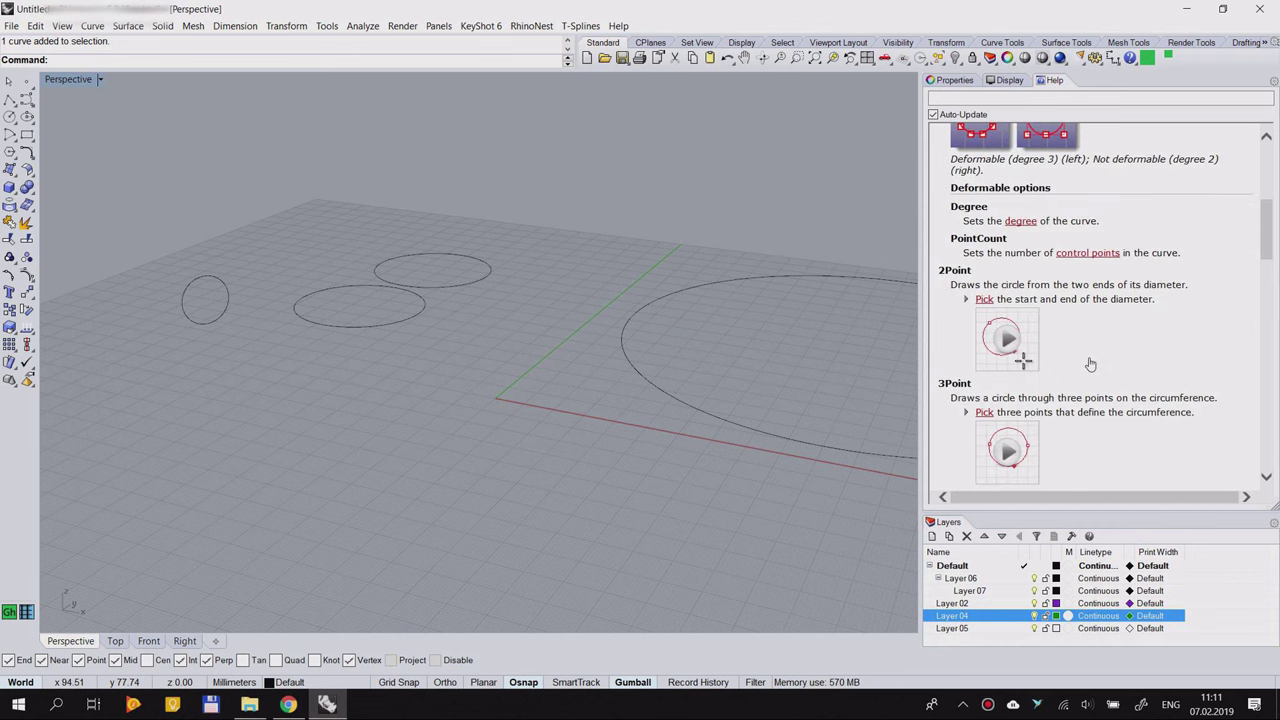
pyautogui.scroll(-10, 1064, 361)
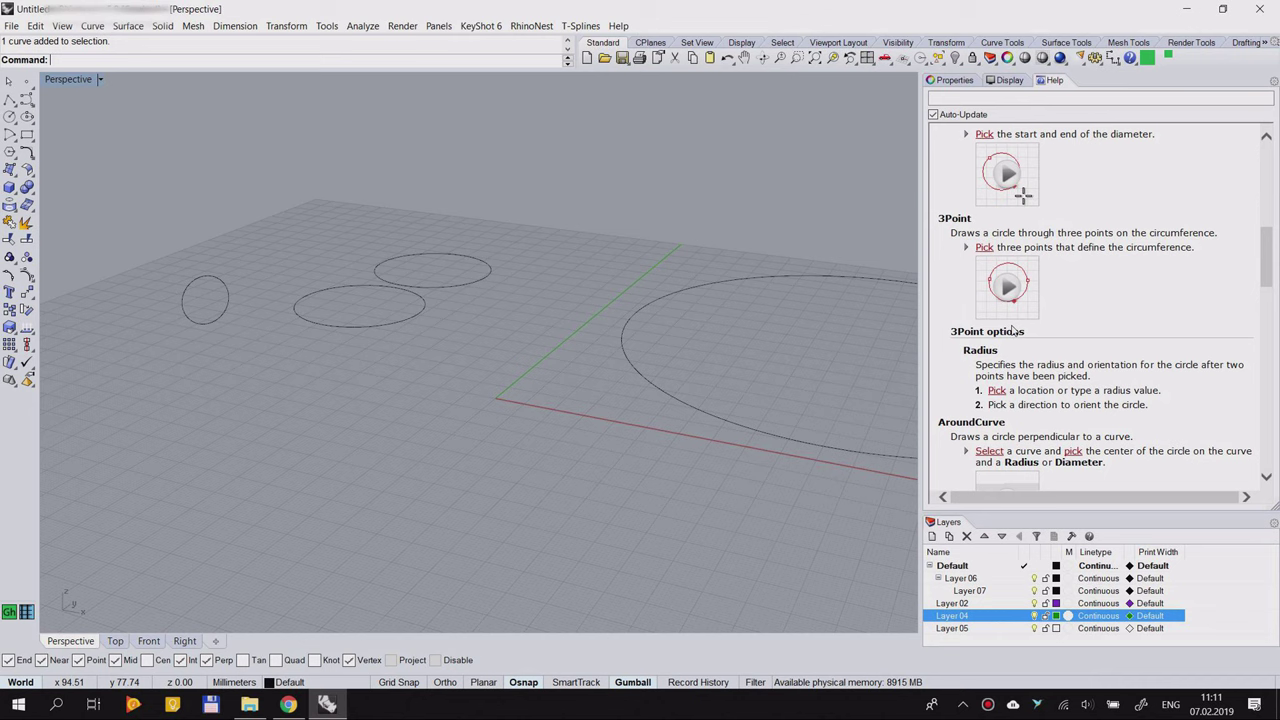
pyautogui.scroll(7, 1018, 328)
pyautogui.scroll(8, 1018, 328)
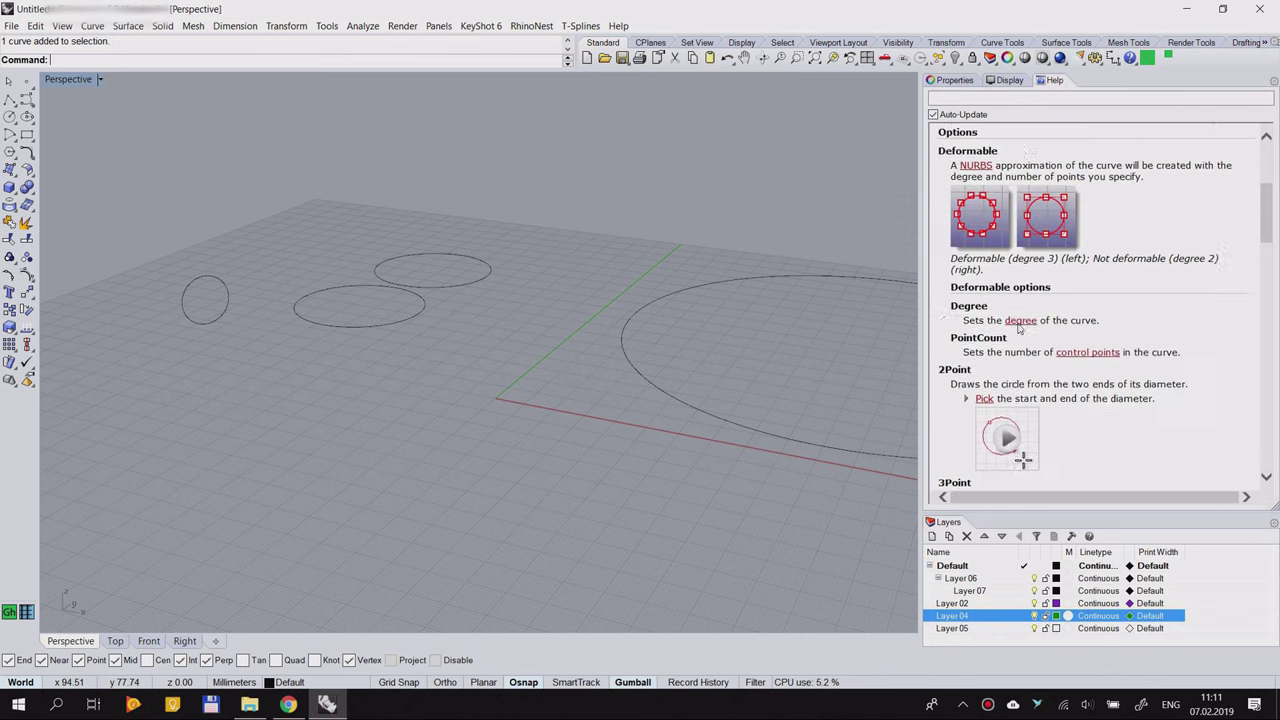
pyautogui.scroll(-6, 977, 345)
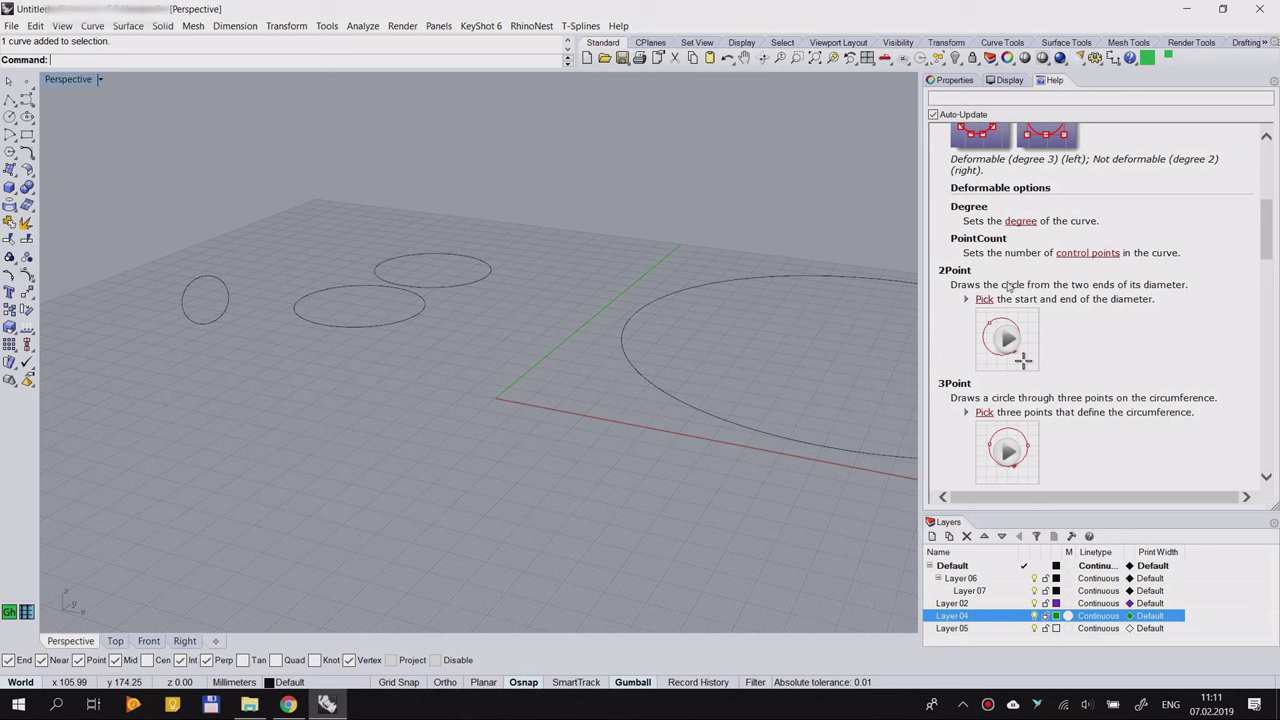
pyautogui.scroll(3, 1032, 340)
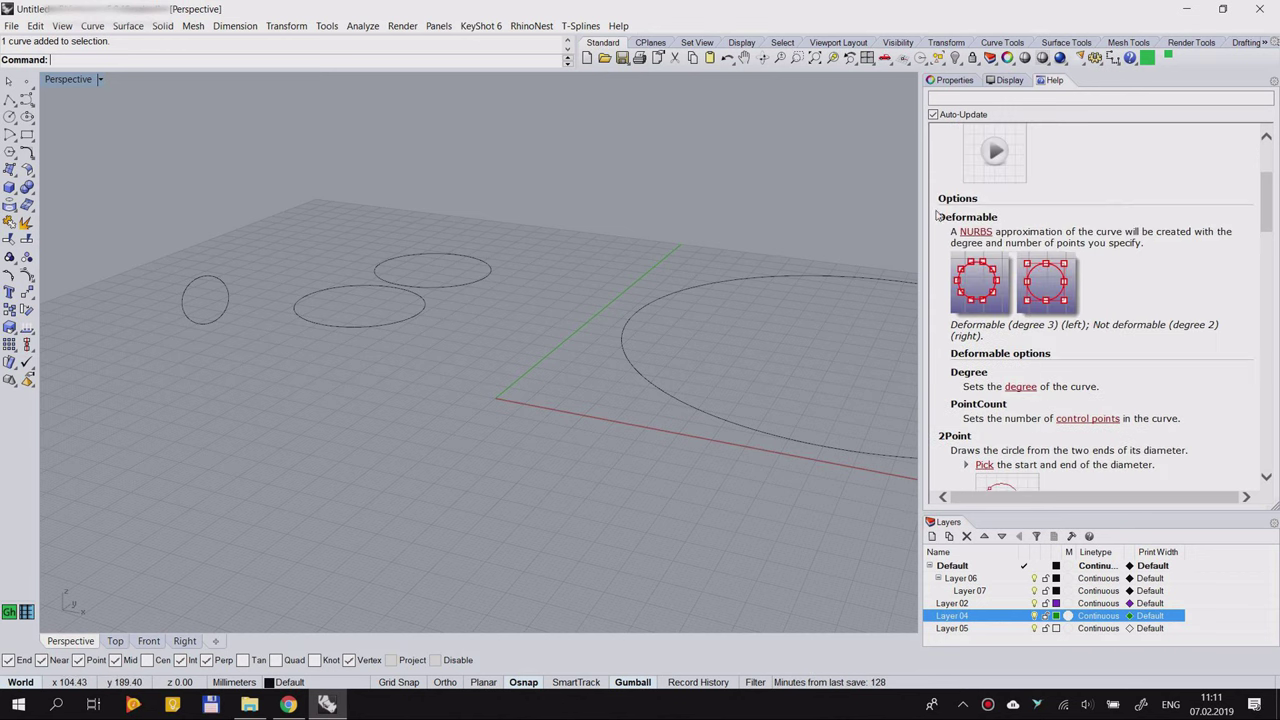
pyautogui.scroll(3, 993, 291)
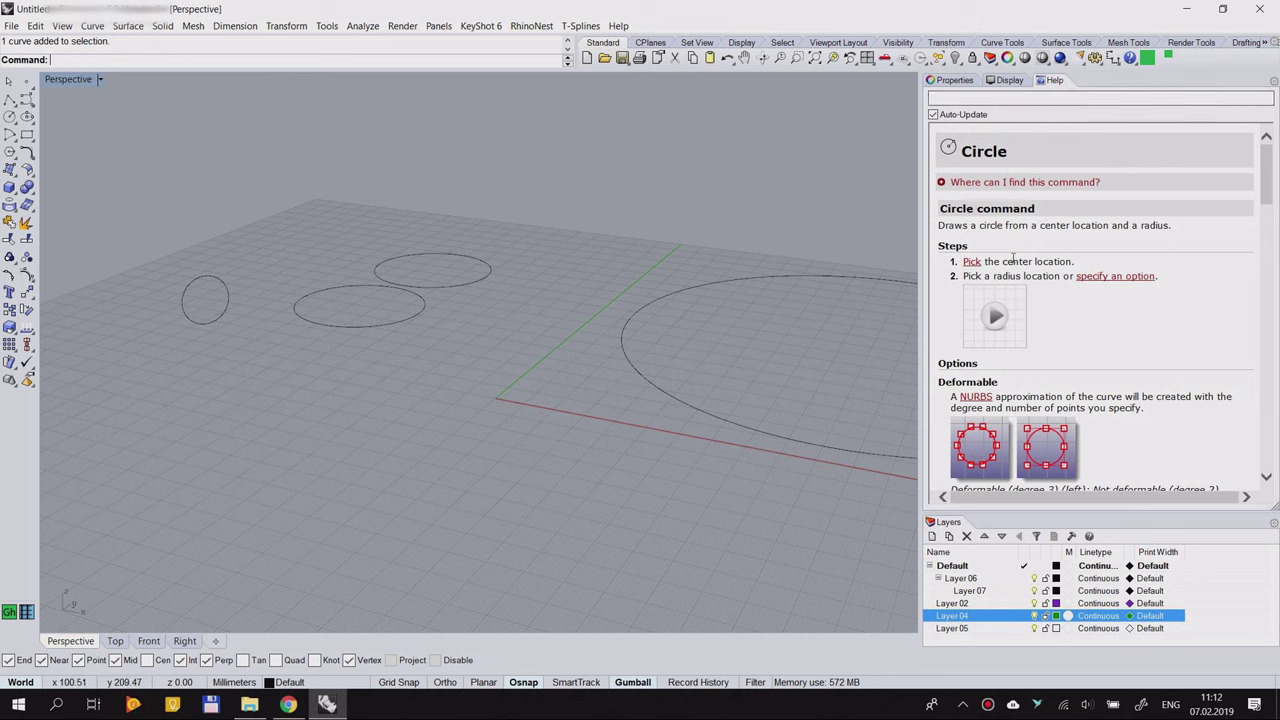
pyautogui.scroll(-2, 1020, 332)
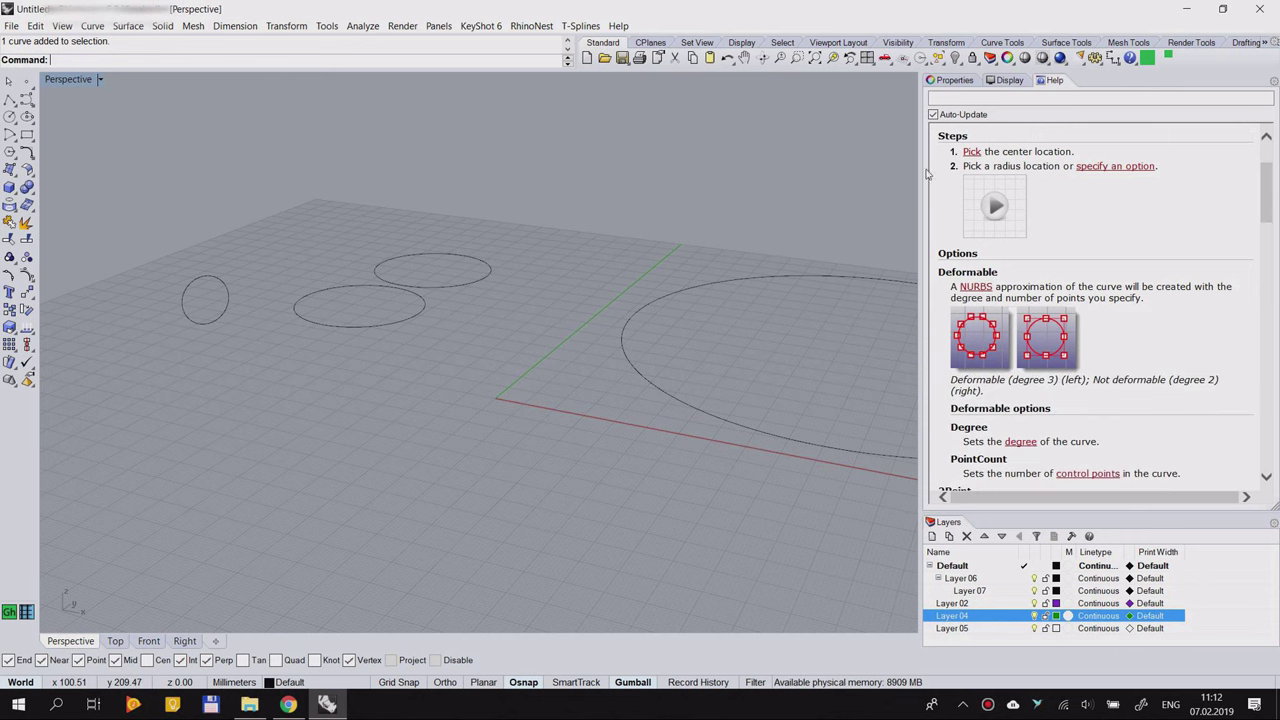
pyautogui.scroll(2, 958, 190)
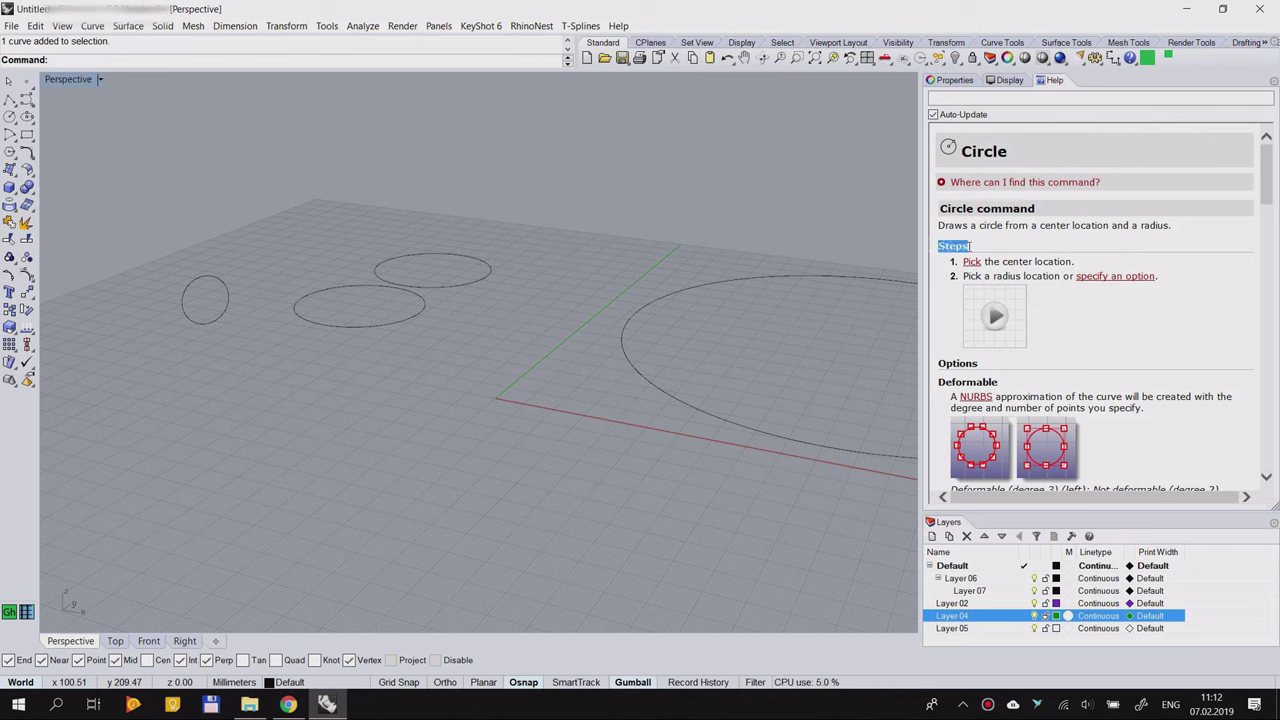
pyautogui.click(940, 250)
pyautogui.click(995, 352)
# Step: Review the Deformable options in the Circle help and watch the 2Point construction animation
pyautogui.scroll(-3, 995, 372)
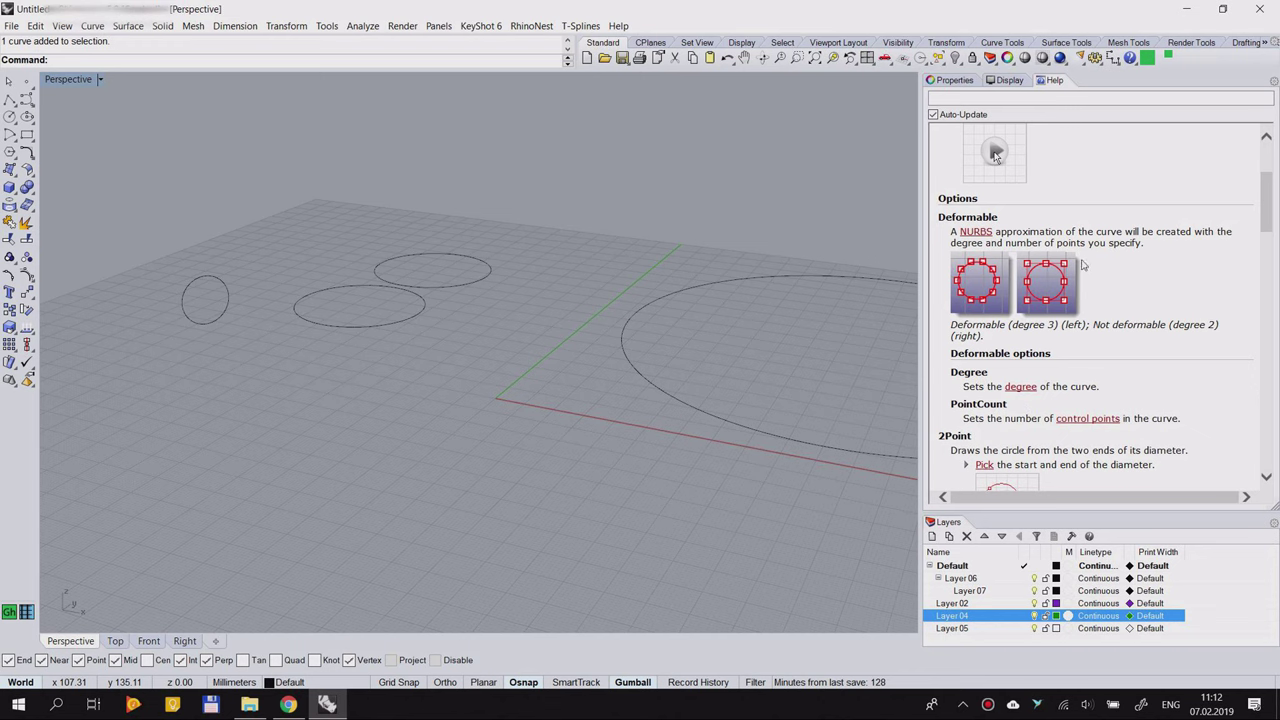
pyautogui.scroll(1, 914, 376)
pyautogui.scroll(1, 916, 390)
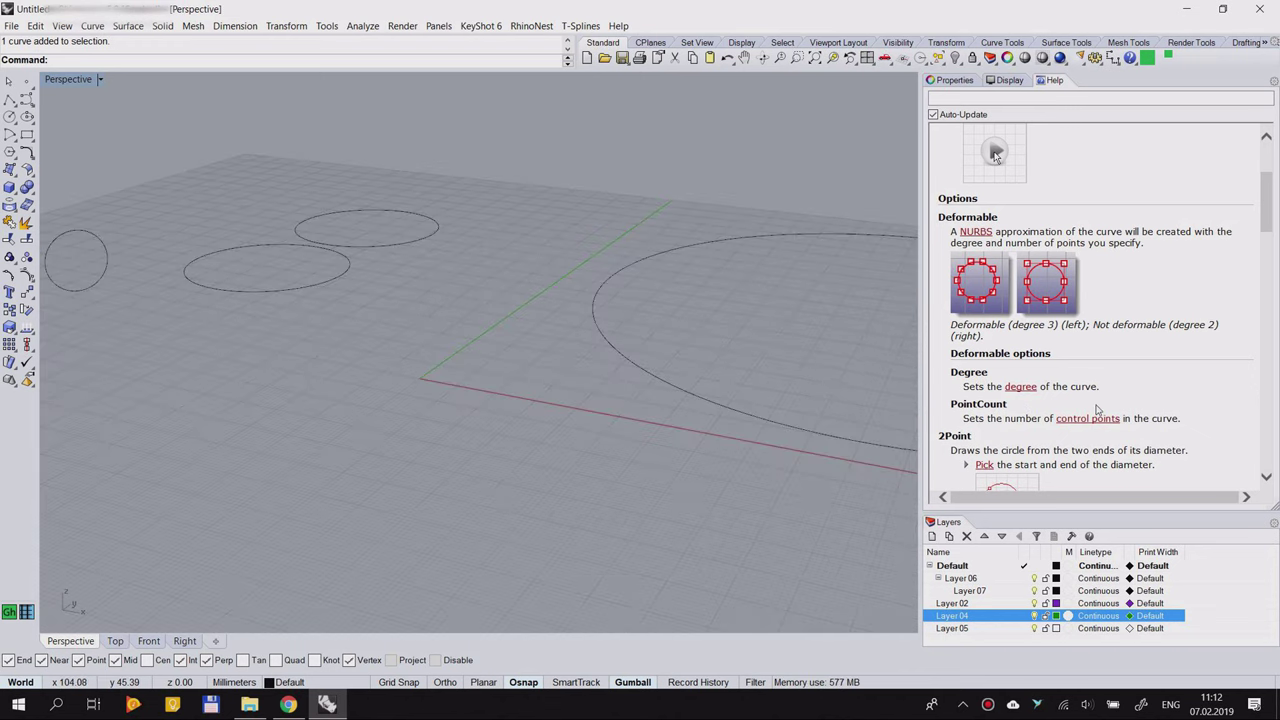
pyautogui.scroll(-5, 1098, 410)
pyautogui.scroll(1, 983, 229)
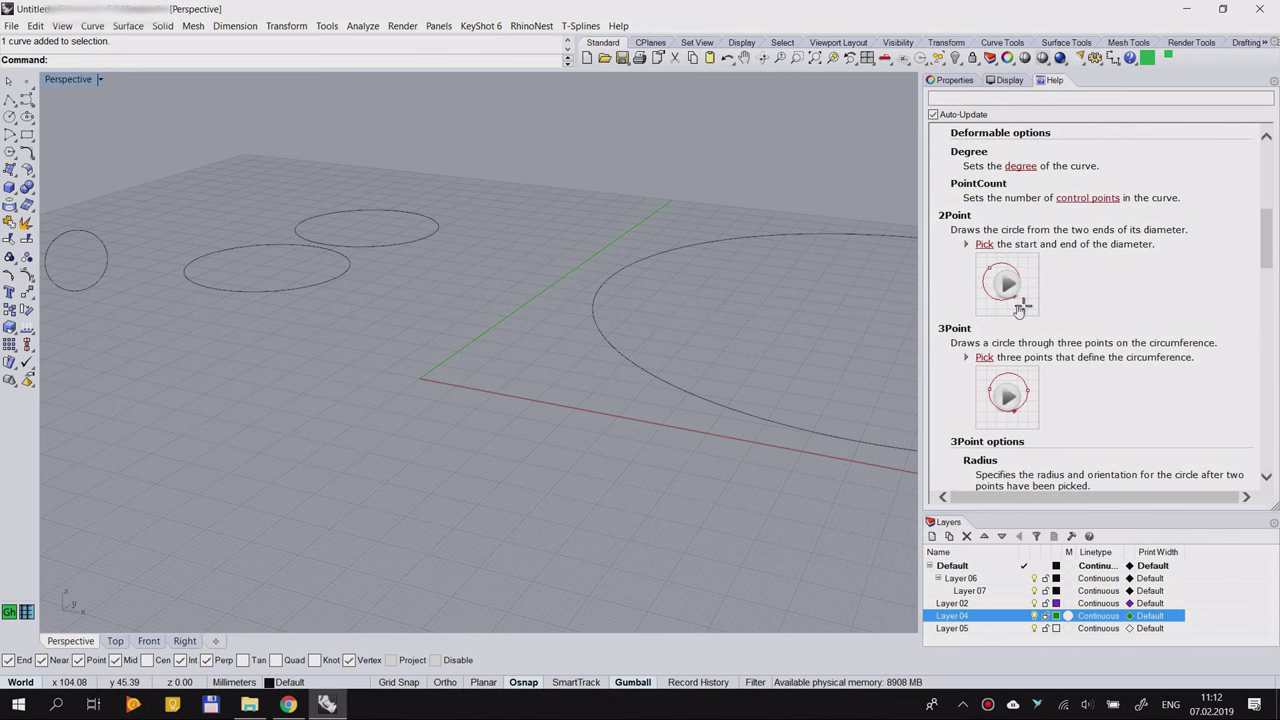
pyautogui.moveTo(1010, 290)
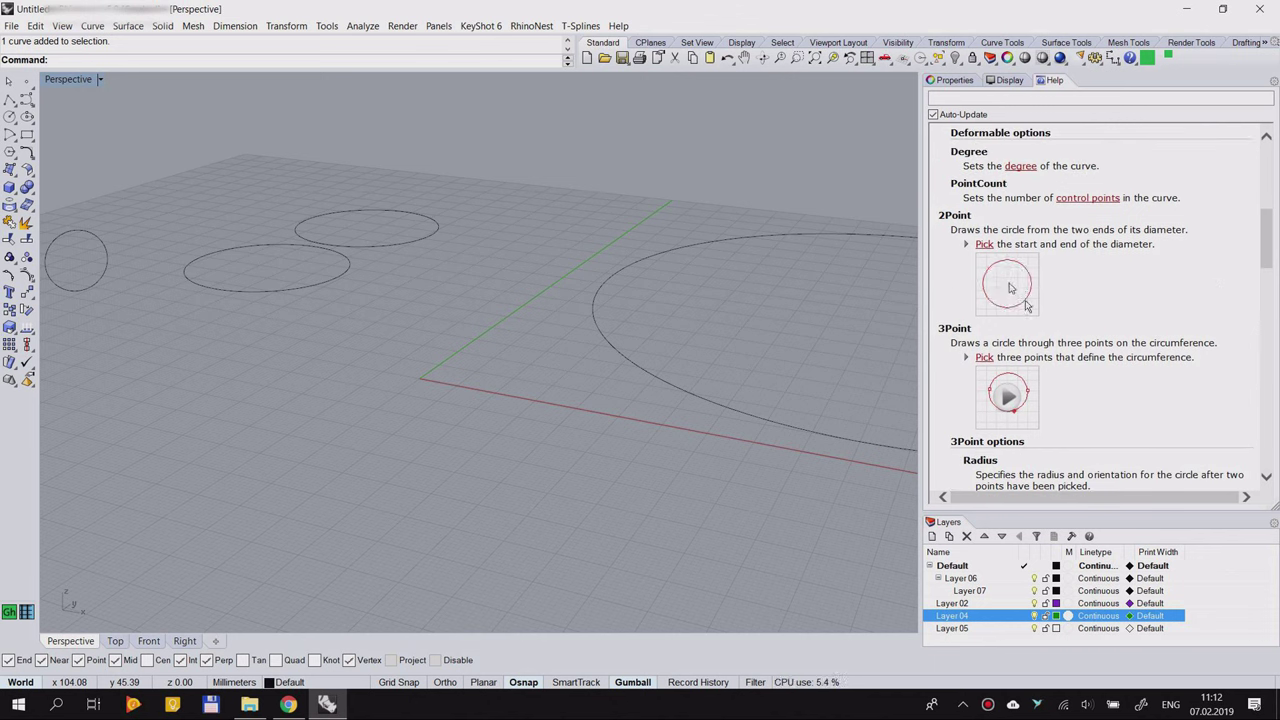
# Step: Open the set of circle tool variants and keep it floating over the Perspective viewport
pyautogui.click(12, 121)
pyautogui.moveTo(77, 114); pyautogui.dragTo(94, 108)
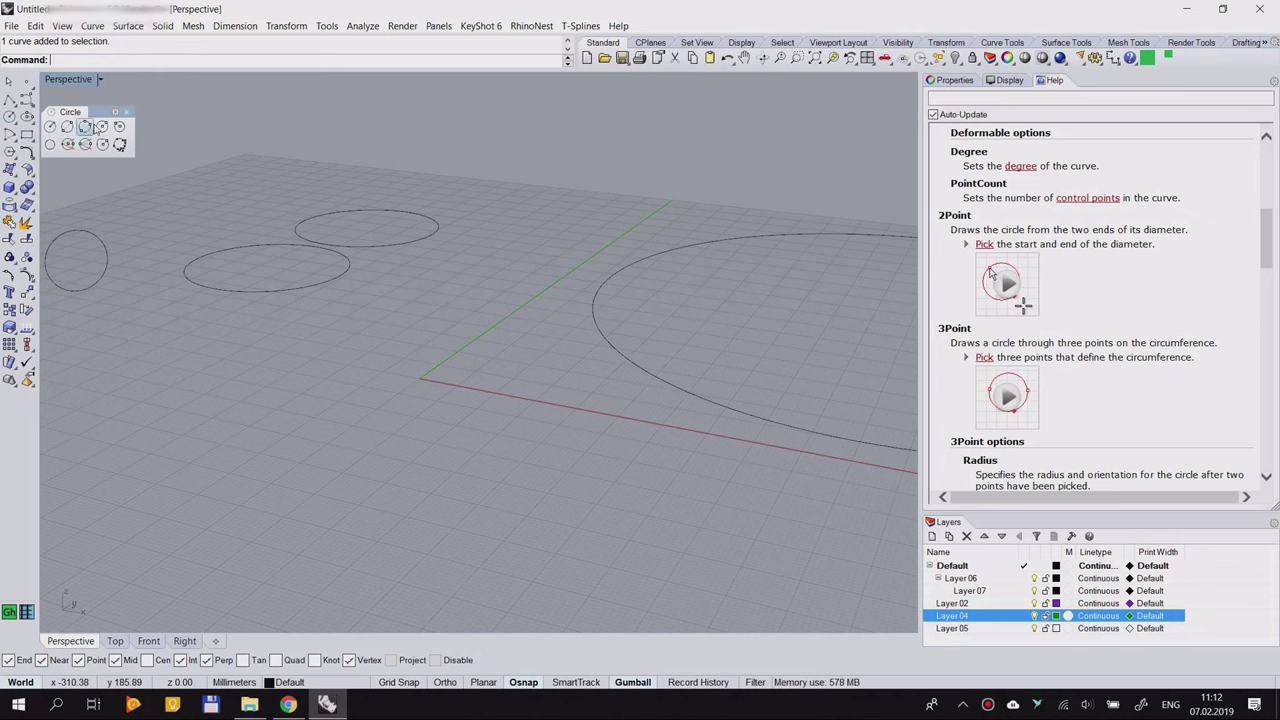
pyautogui.moveTo(440, 200); pyautogui.dragTo(375, 250, button='right')
pyautogui.scroll(-4, 52, 216)
pyautogui.scroll(2, 66, 156)
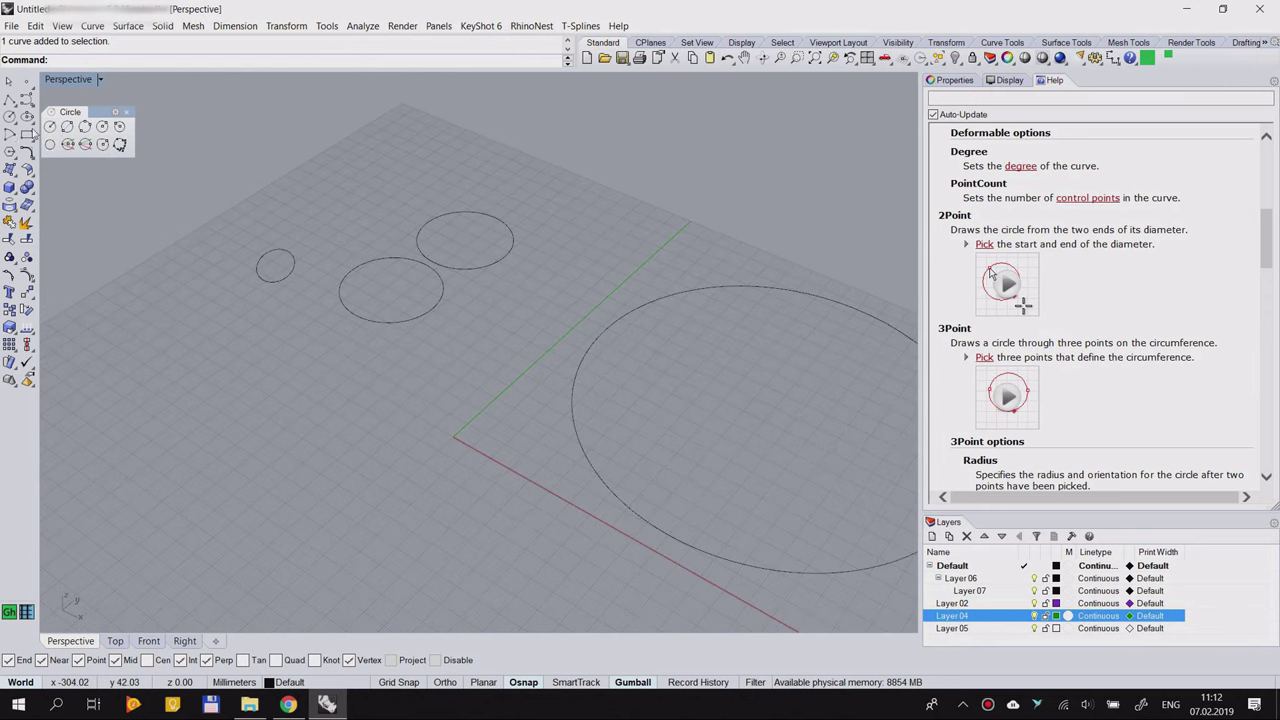
# Step: Draw a circle from the two ends of its diameter in the free grid area in front of the upright circle
pyautogui.press('Return')
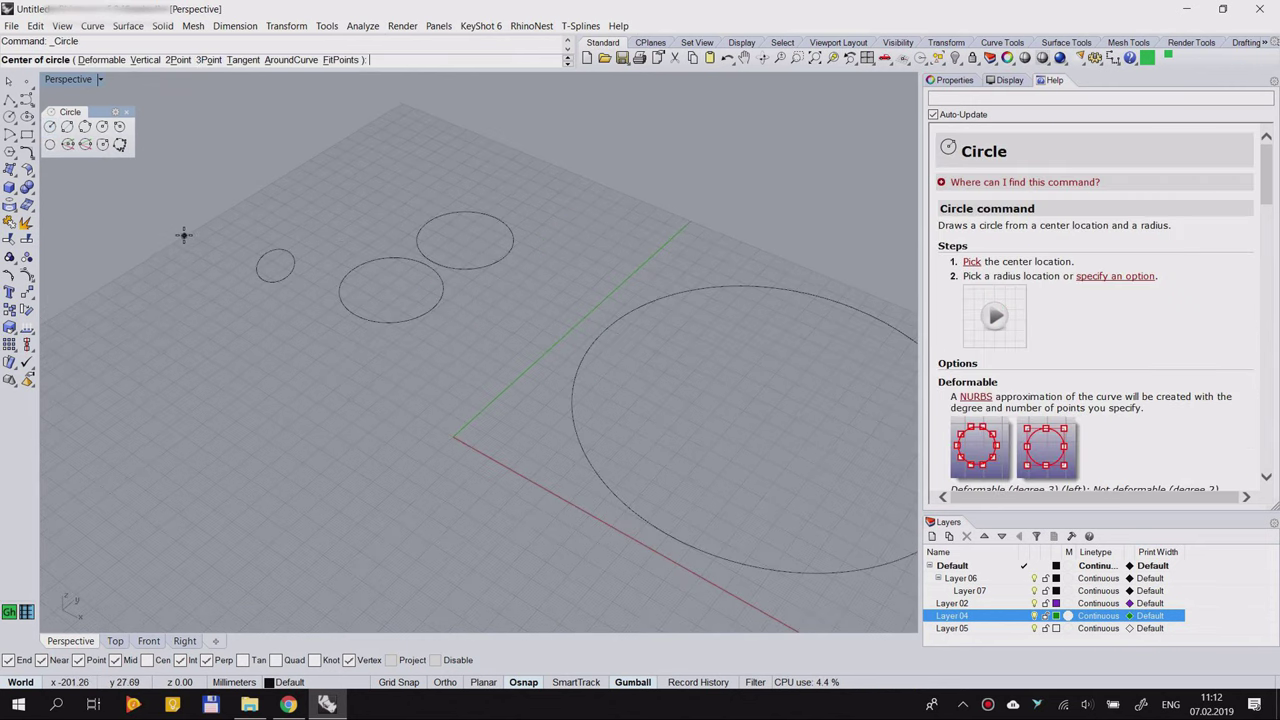
pyautogui.press('Escape')
pyautogui.click(67, 127)
pyautogui.click(204, 374)
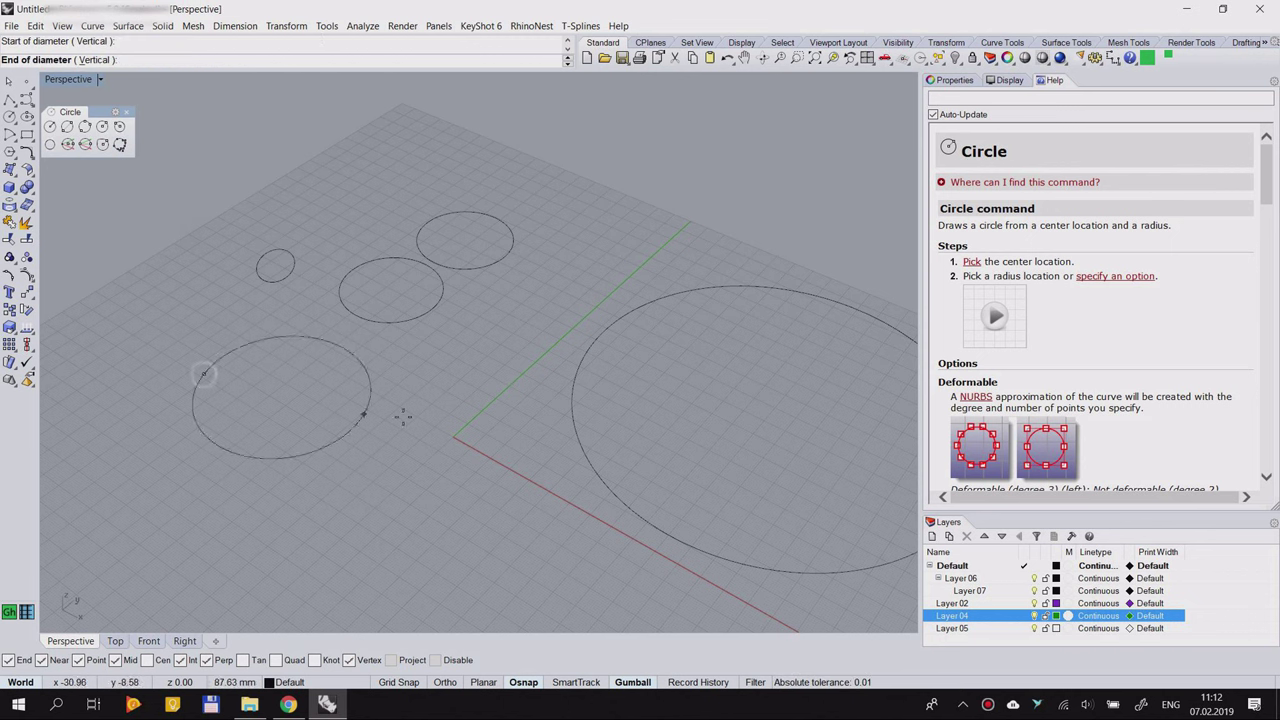
pyautogui.click(344, 381)
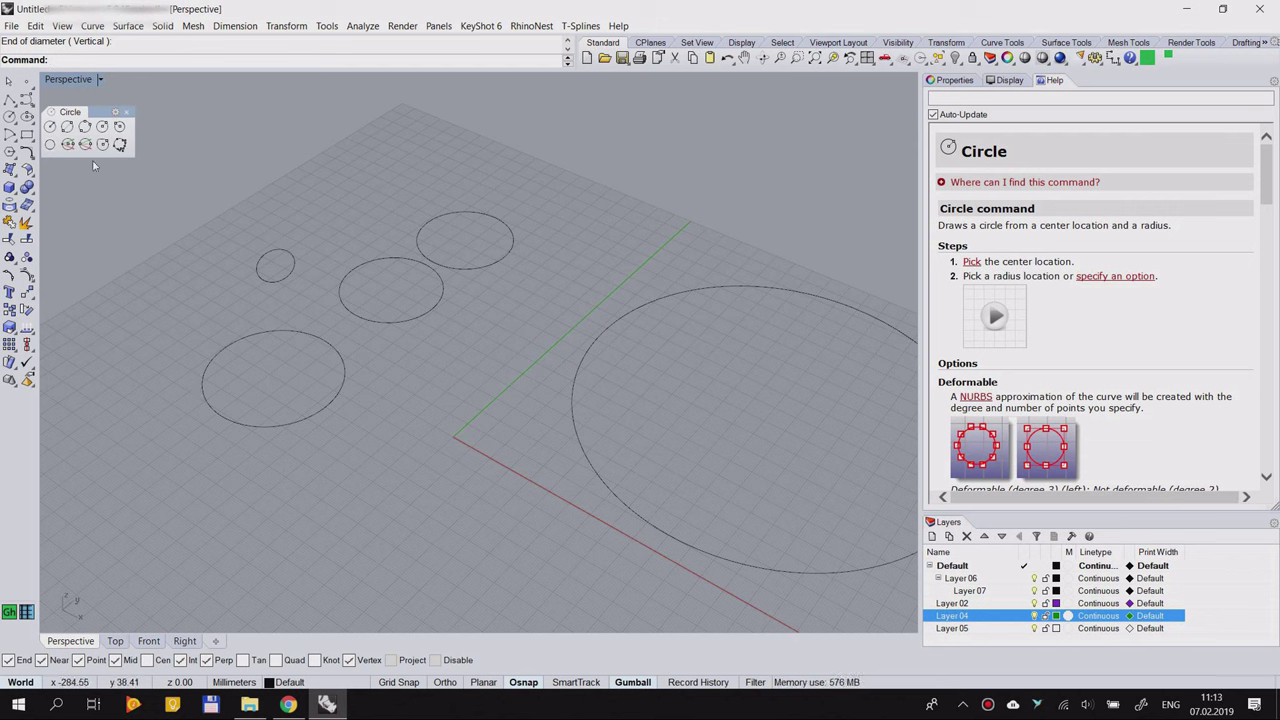
# Step: Draw a 3Point circle through edge points of the two-point circle, the 51 mm circle and the large circle, and close the floating circle tools
pyautogui.click(85, 127)
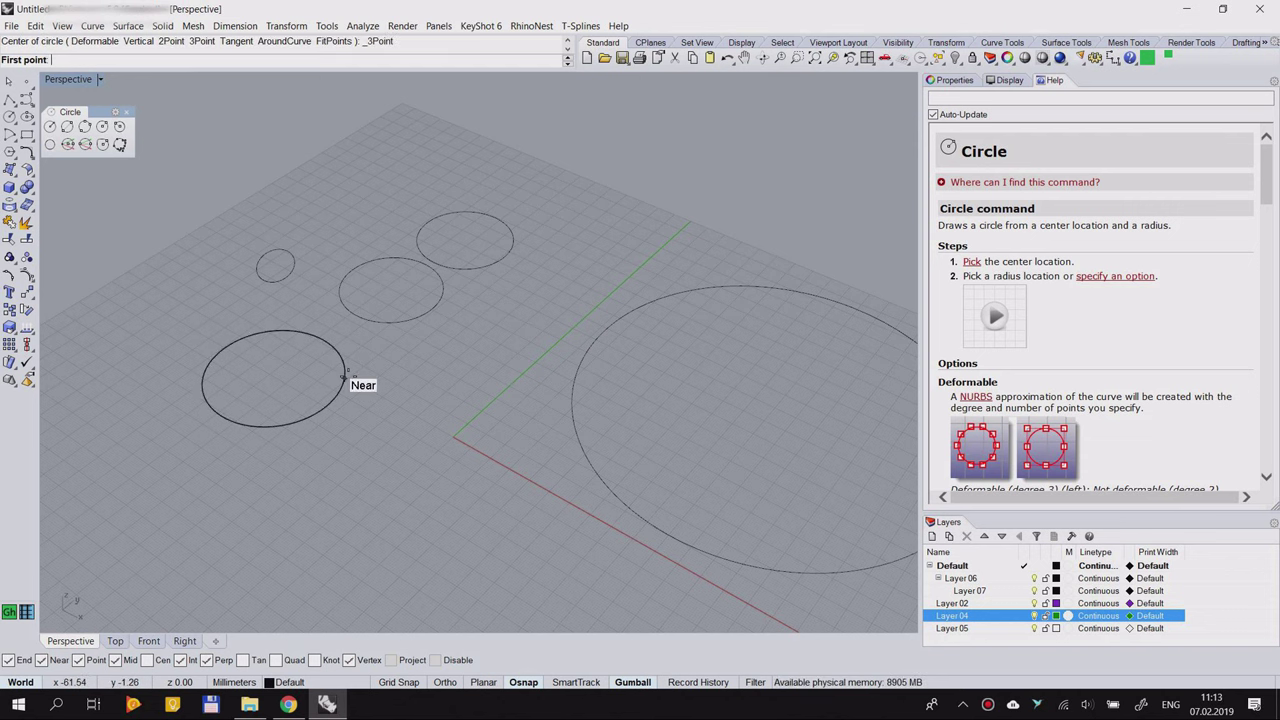
pyautogui.click(344, 377)
pyautogui.click(397, 321)
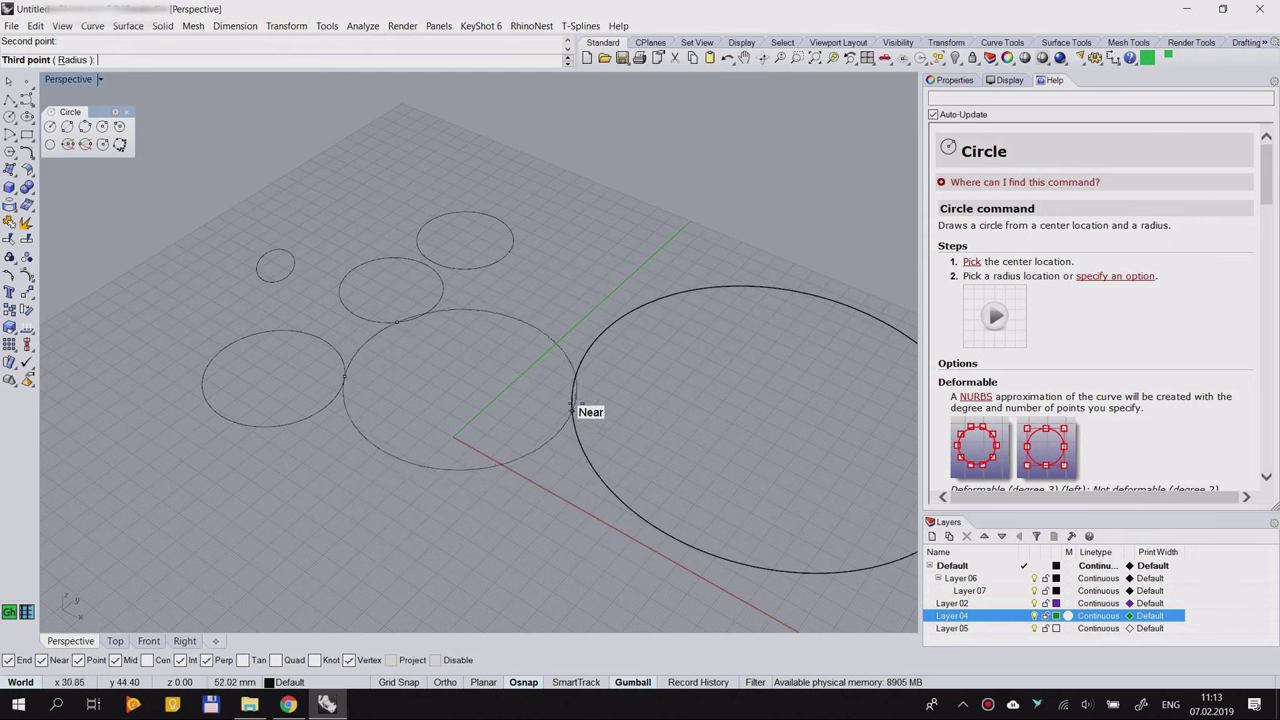
pyautogui.click(572, 411)
pyautogui.moveTo(434, 360); pyautogui.dragTo(440, 323, button='right')
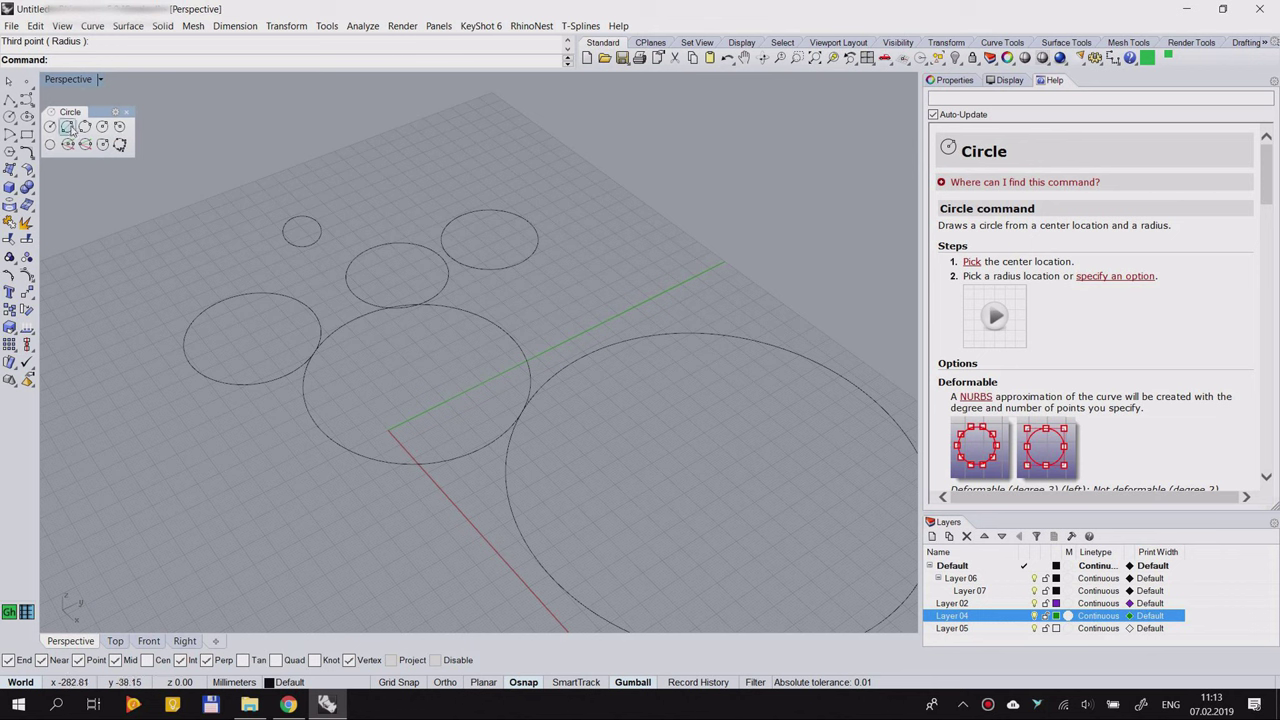
pyautogui.click(127, 113)
# Step: Examine the 3Point, AroundCurve and FitPoints options in the Circle help topic
pyautogui.scroll(-6, 1053, 337)
pyautogui.scroll(-5, 1053, 337)
pyautogui.scroll(1, 996, 353)
pyautogui.scroll(-2, 1007, 369)
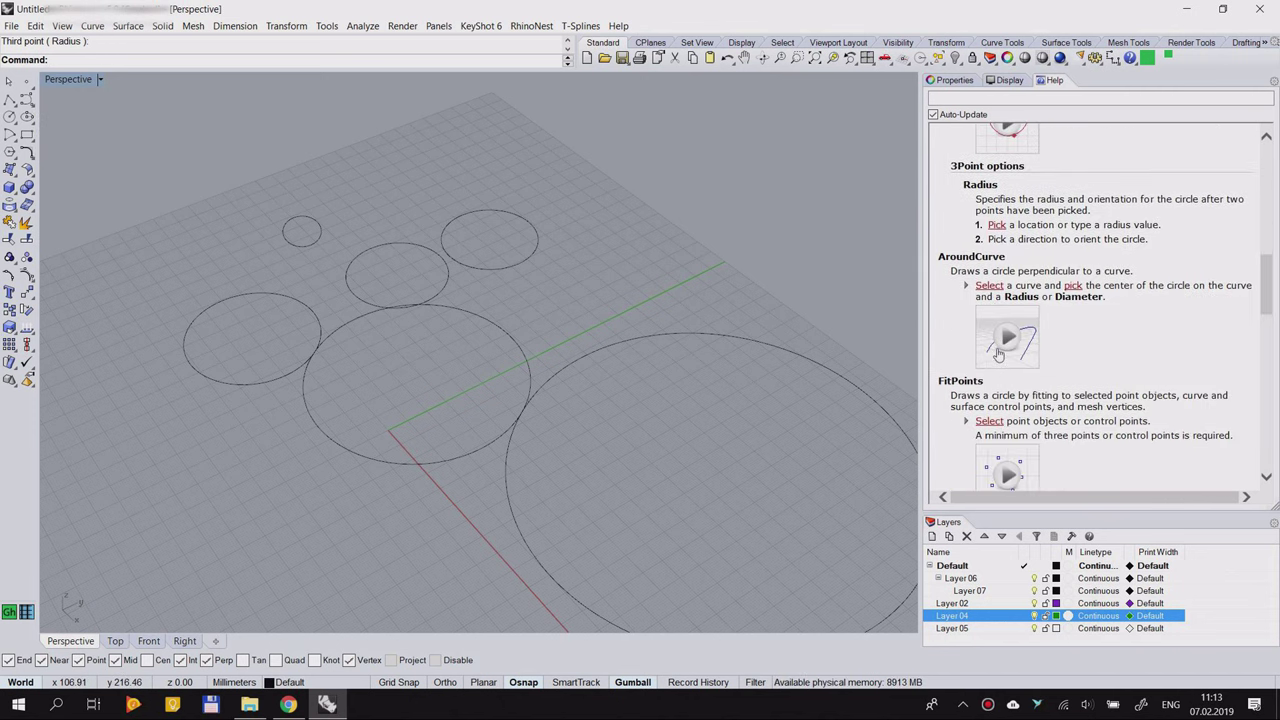
# Step: Examine the AroundCurve, FitPoints and Tangent options in the Circle help topic alongside the circle tool variants
pyautogui.click(990, 354)
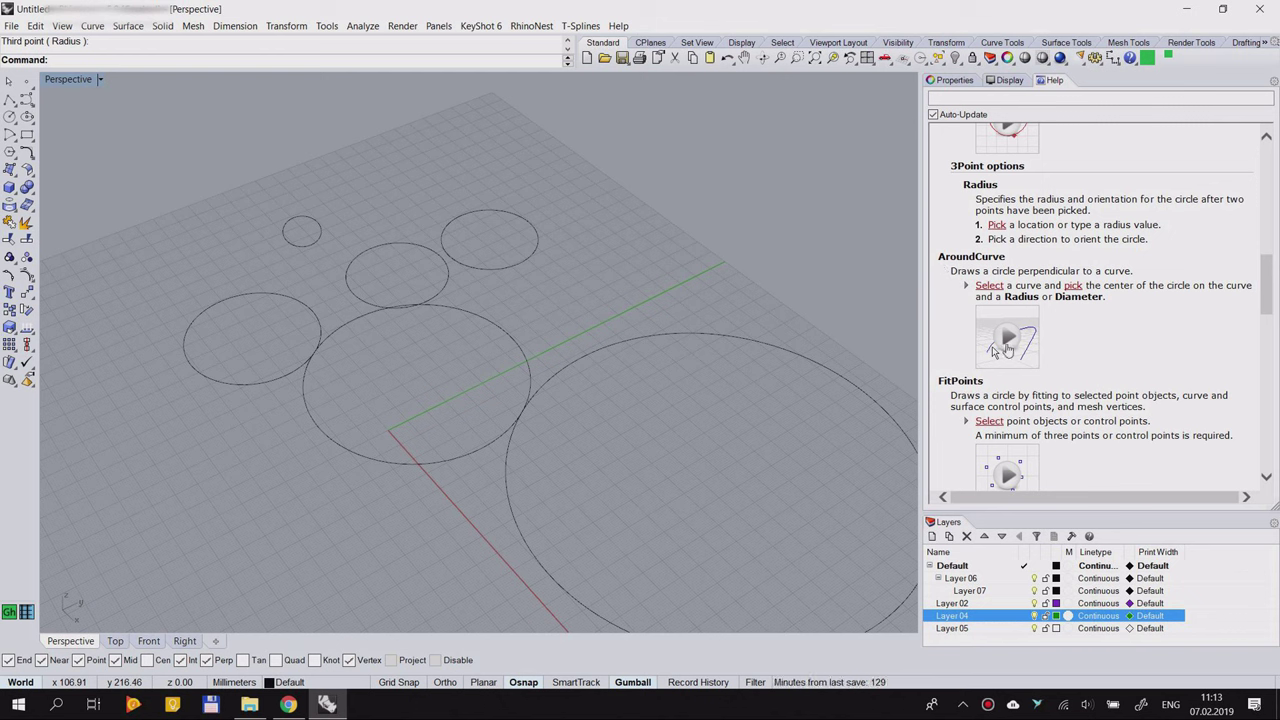
pyautogui.scroll(-3, 1017, 377)
pyautogui.moveTo(1014, 383)
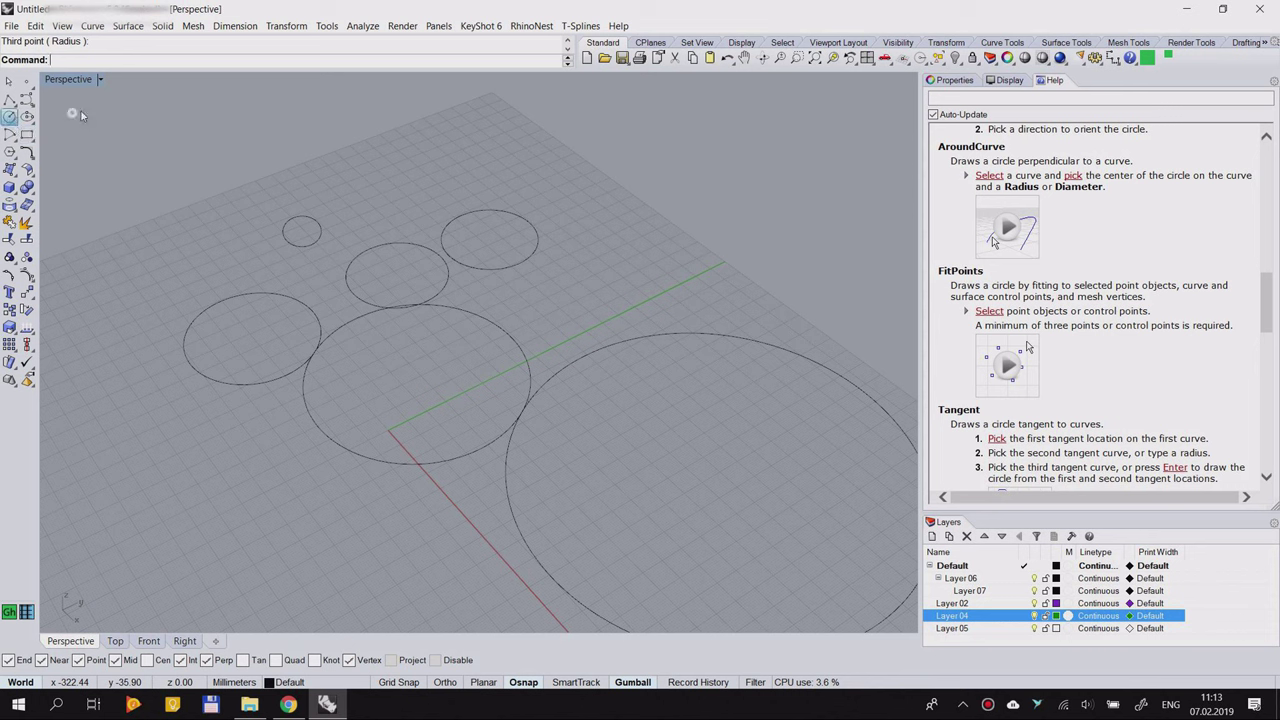
pyautogui.click(12, 151)
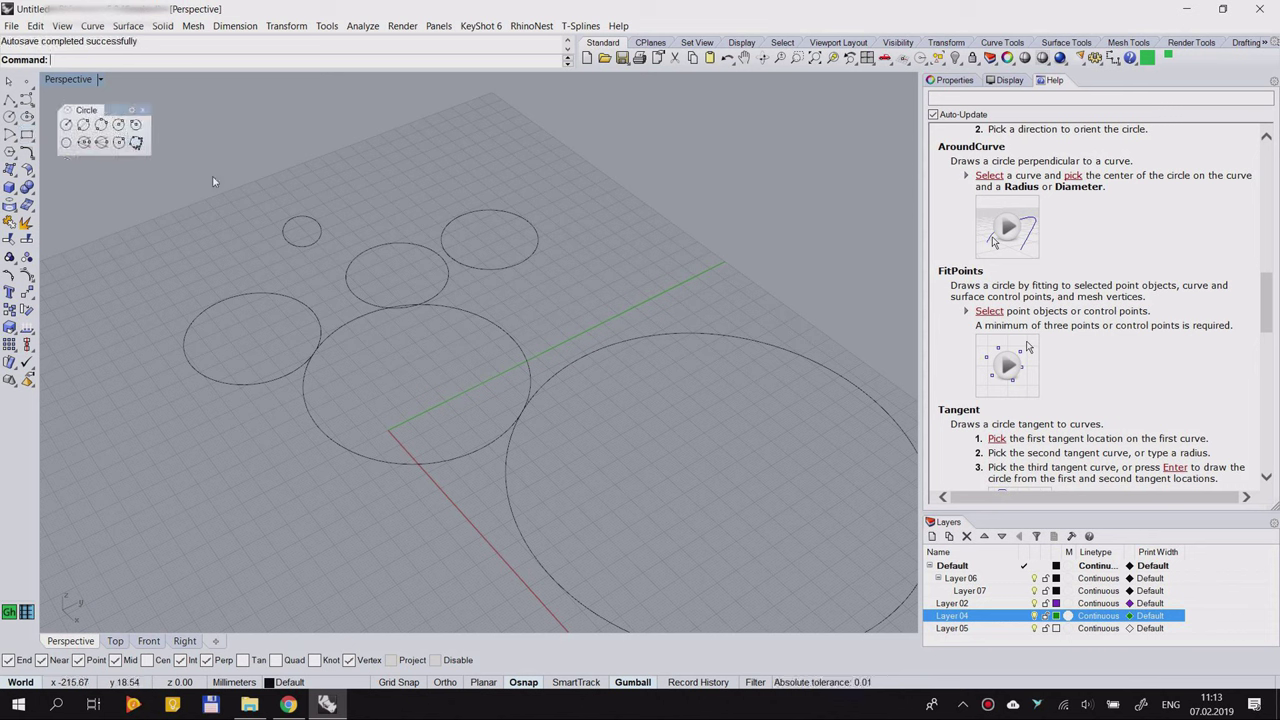
pyautogui.click(134, 111)
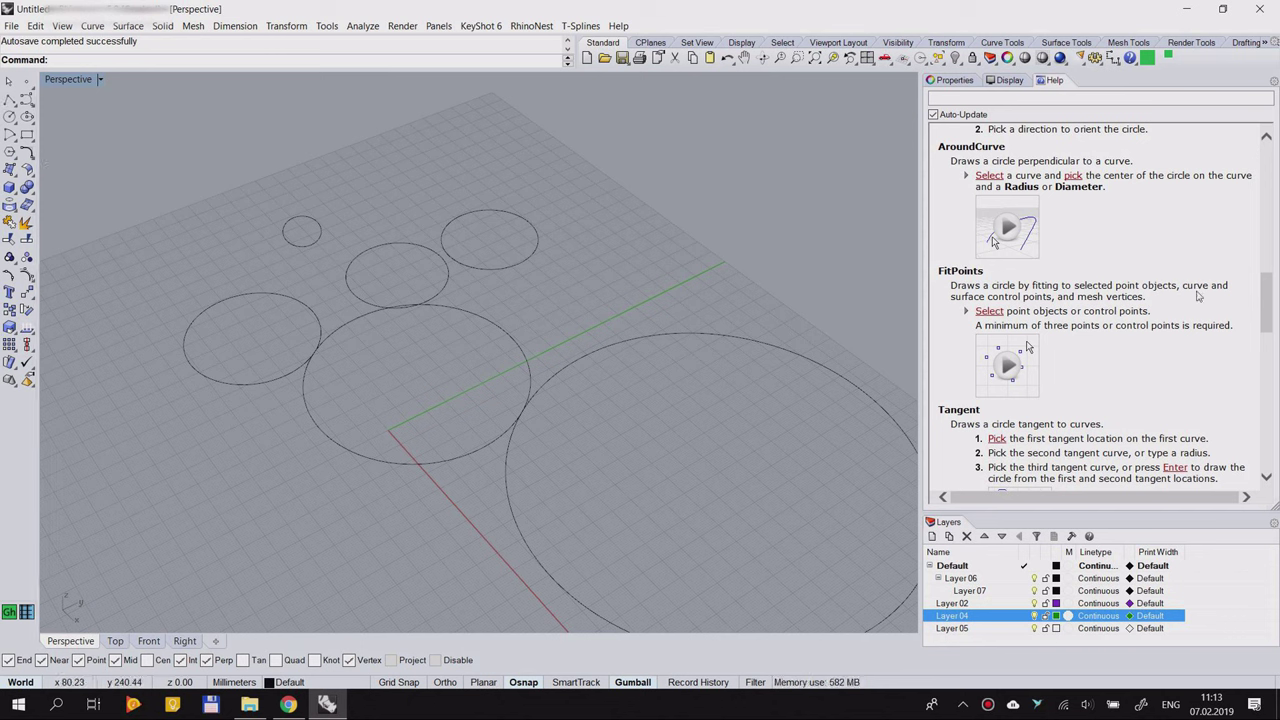
pyautogui.scroll(-3, 1134, 338)
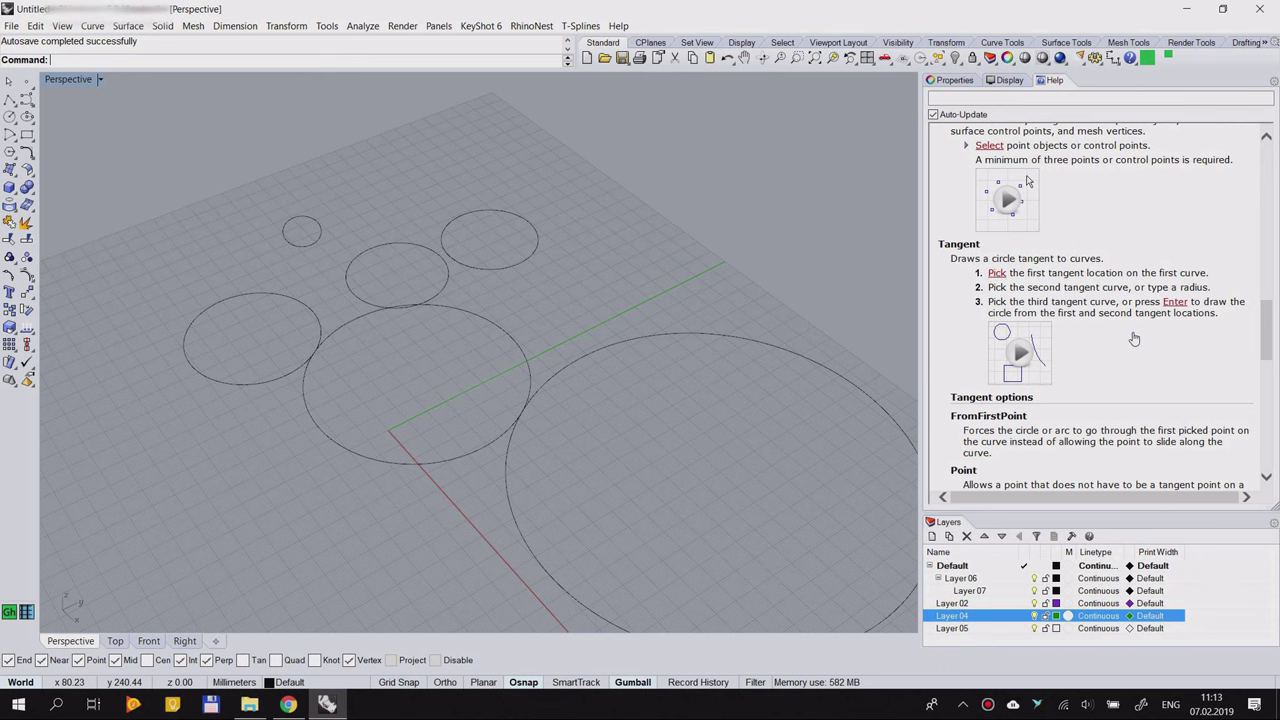
pyautogui.scroll(-3, 1134, 338)
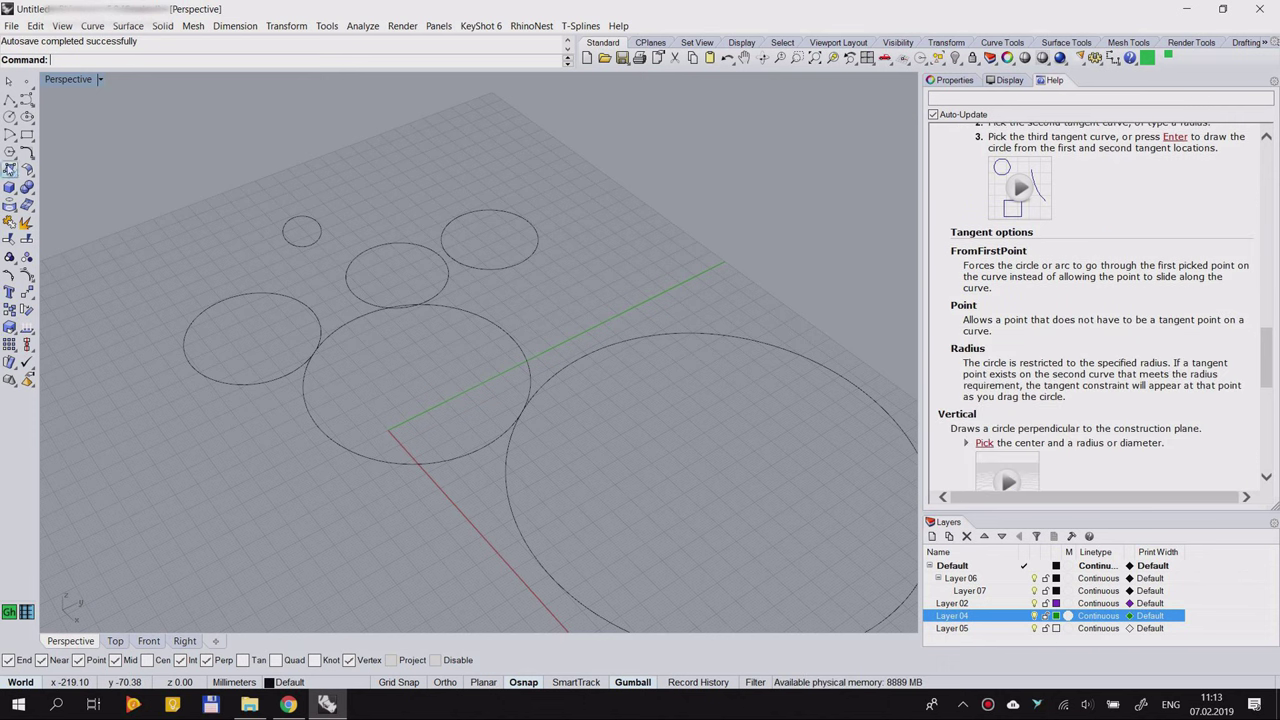
# Step: Draw an inscribed 10-sided polygon from its center and a corner, beyond the circles at the far edge of the grid
pyautogui.click(9, 152)
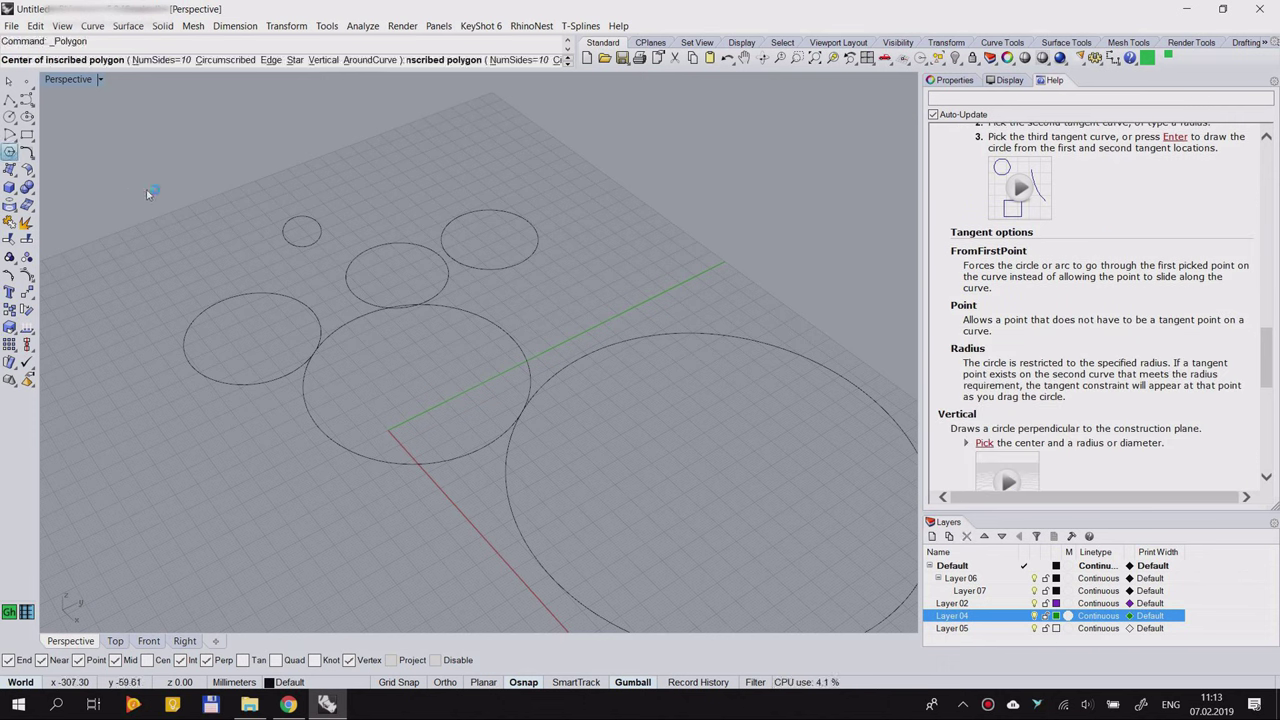
pyautogui.scroll(-4, 434, 255)
pyautogui.scroll(4, 214, 330)
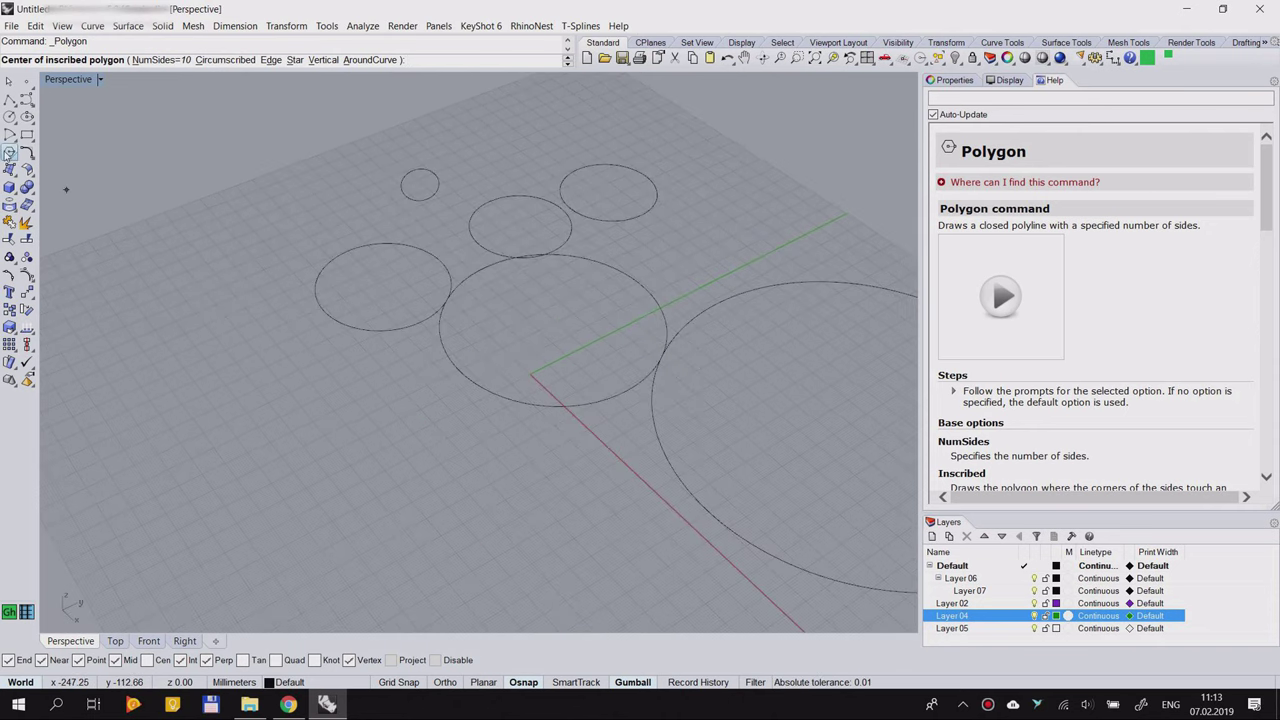
pyautogui.scroll(-5, 604, 377)
pyautogui.scroll(4, 390, 285)
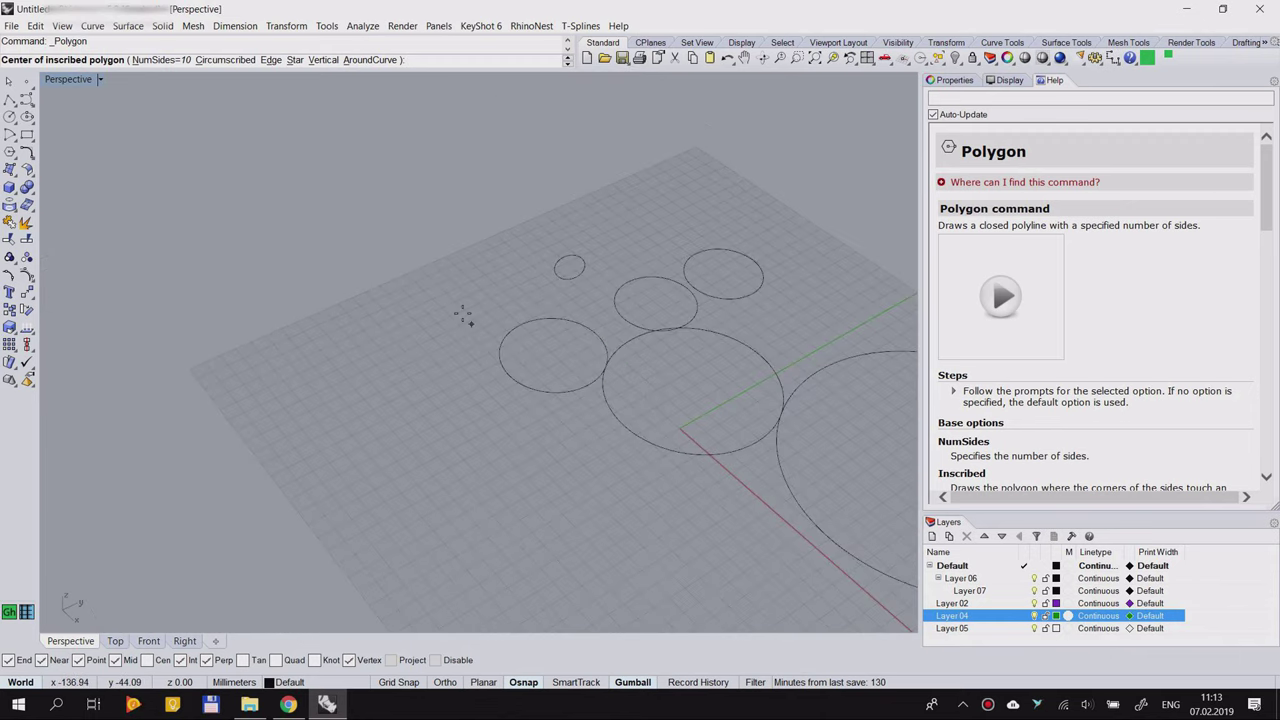
pyautogui.click(1000, 326)
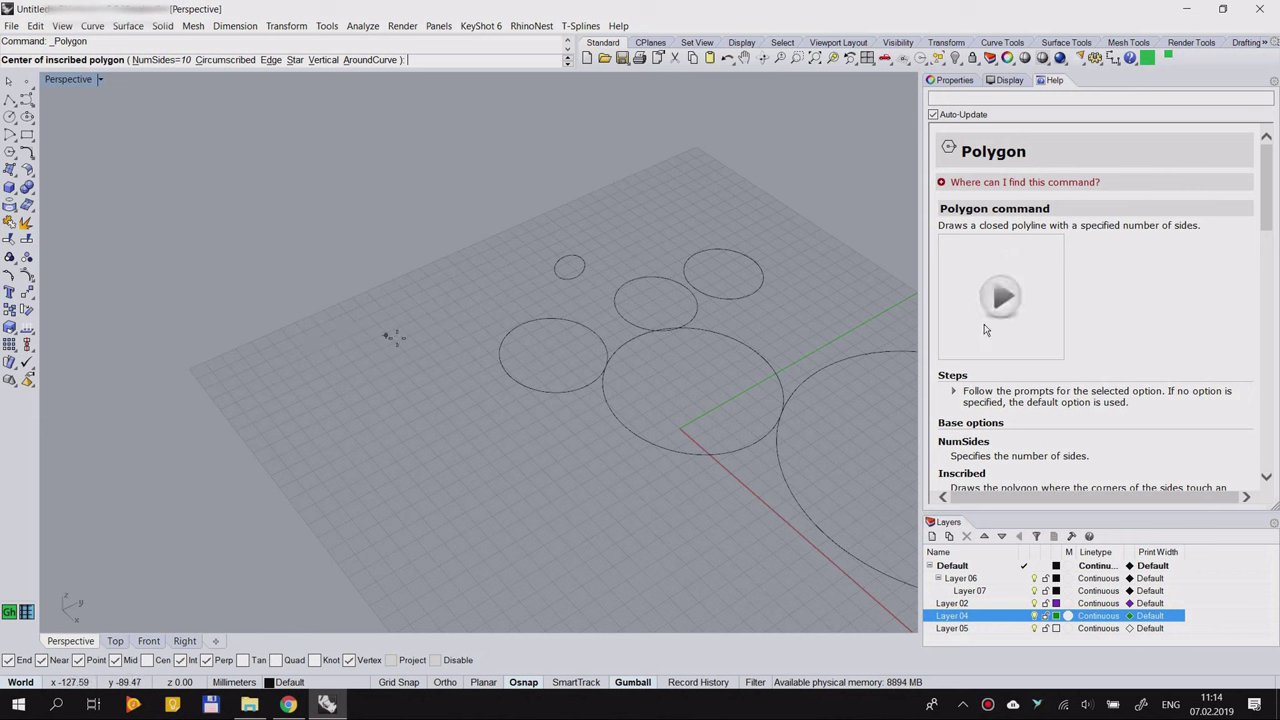
pyautogui.click(360, 311)
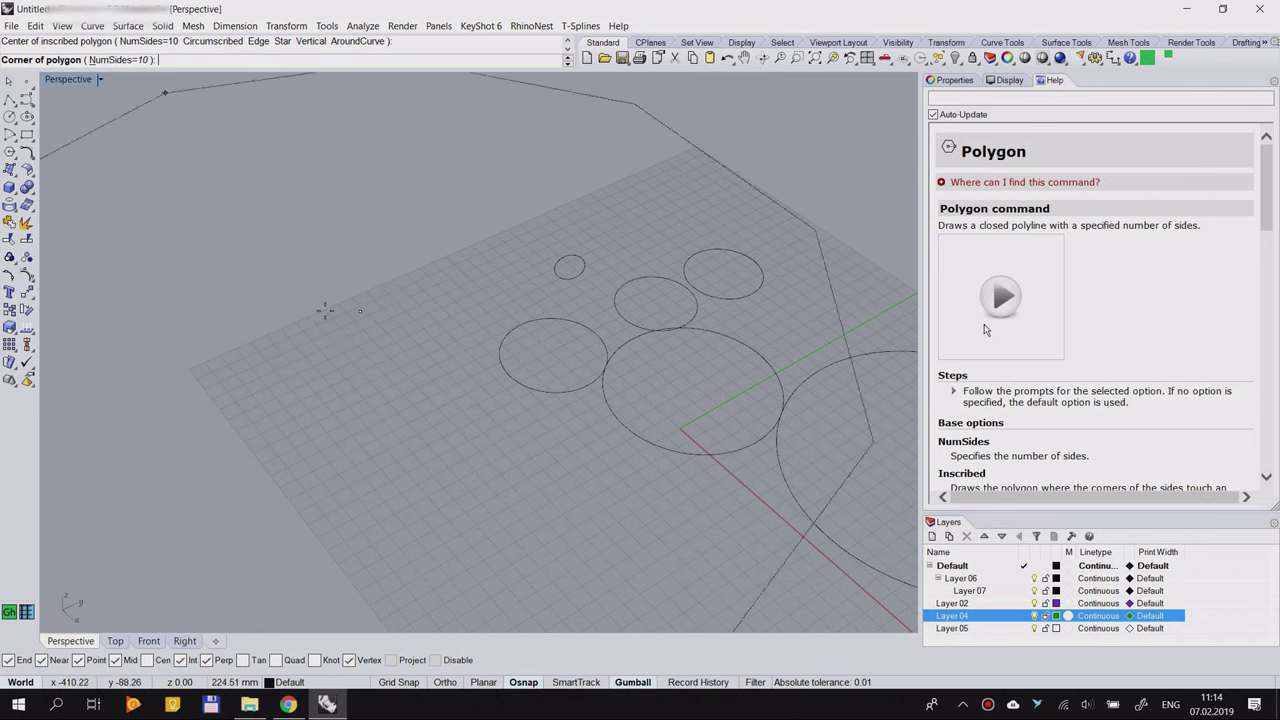
pyautogui.click(307, 267)
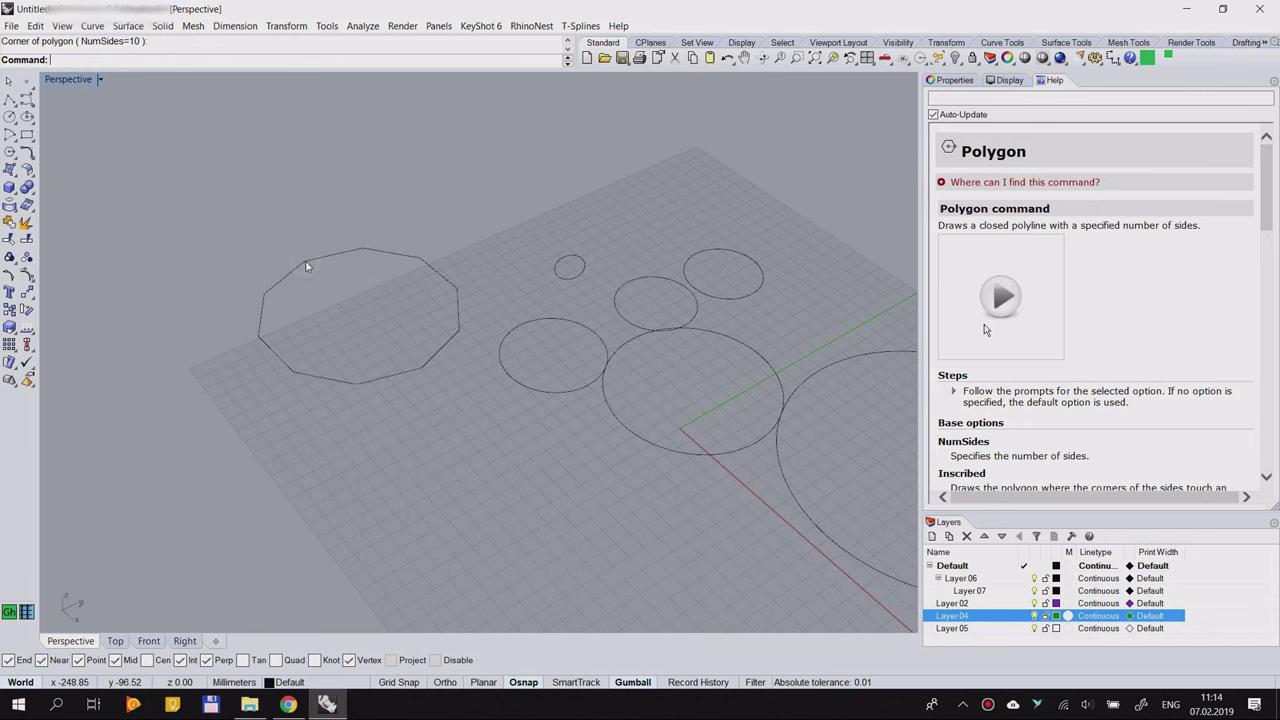
# Step: Draw an inscribed 3-sided polygon in the free grid area in front of the 10-sided polygon
pyautogui.rightClick(314, 312)
pyautogui.click(165, 62)
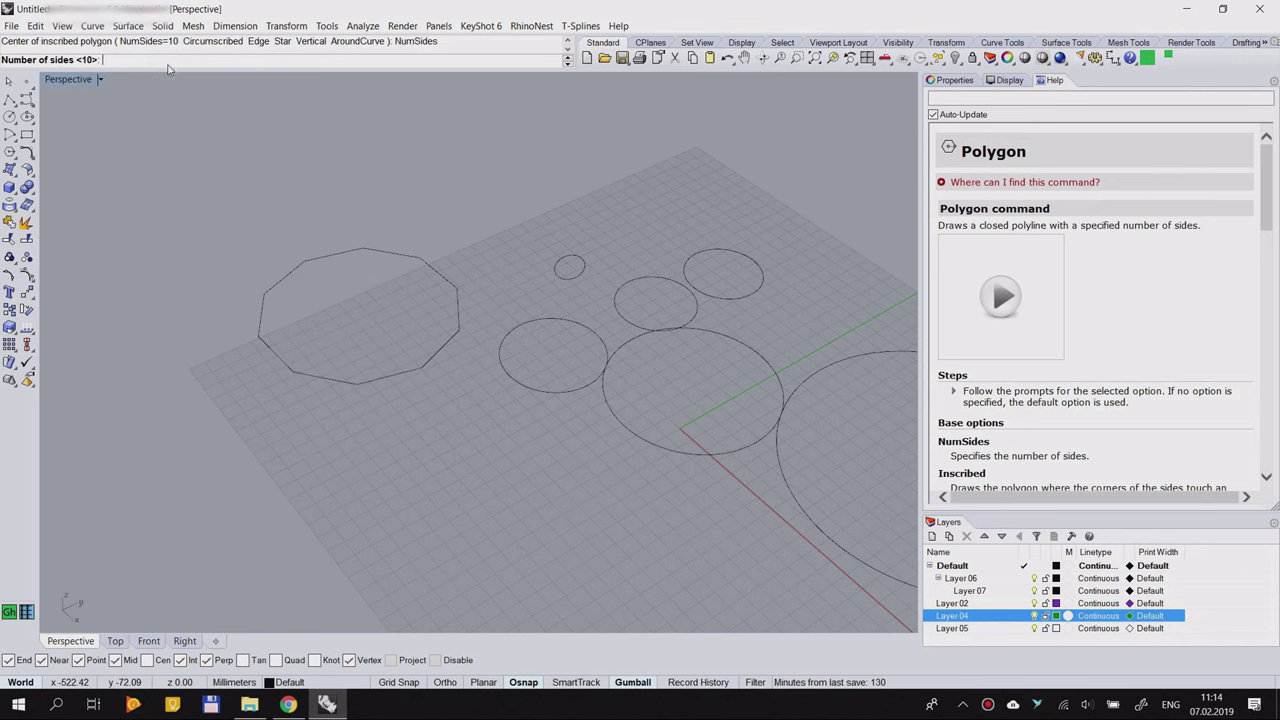
pyautogui.write('3')
pyautogui.press('Return')
pyautogui.click(456, 464)
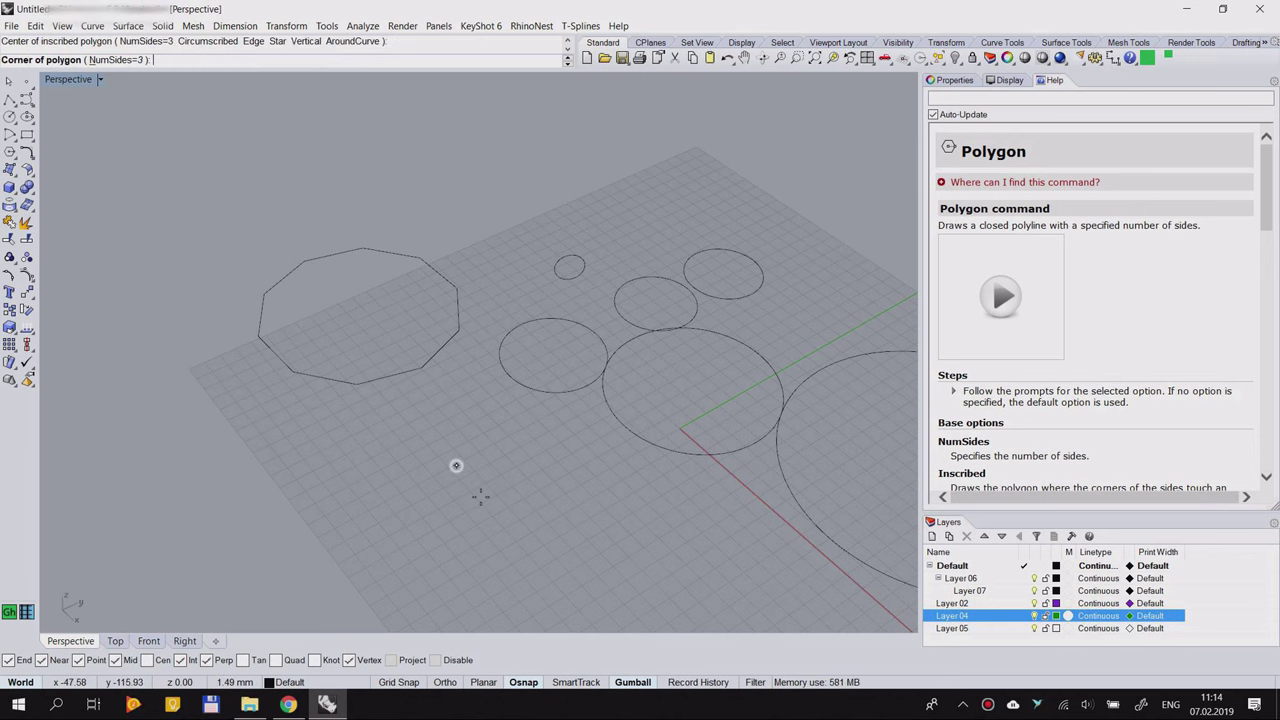
pyautogui.click(515, 516)
pyautogui.moveTo(383, 504); pyautogui.dragTo(334, 451, button='right')
# Step: Draw an inscribed 58-sided polygon in the free grid area in front of the triangle
pyautogui.rightClick(334, 451)
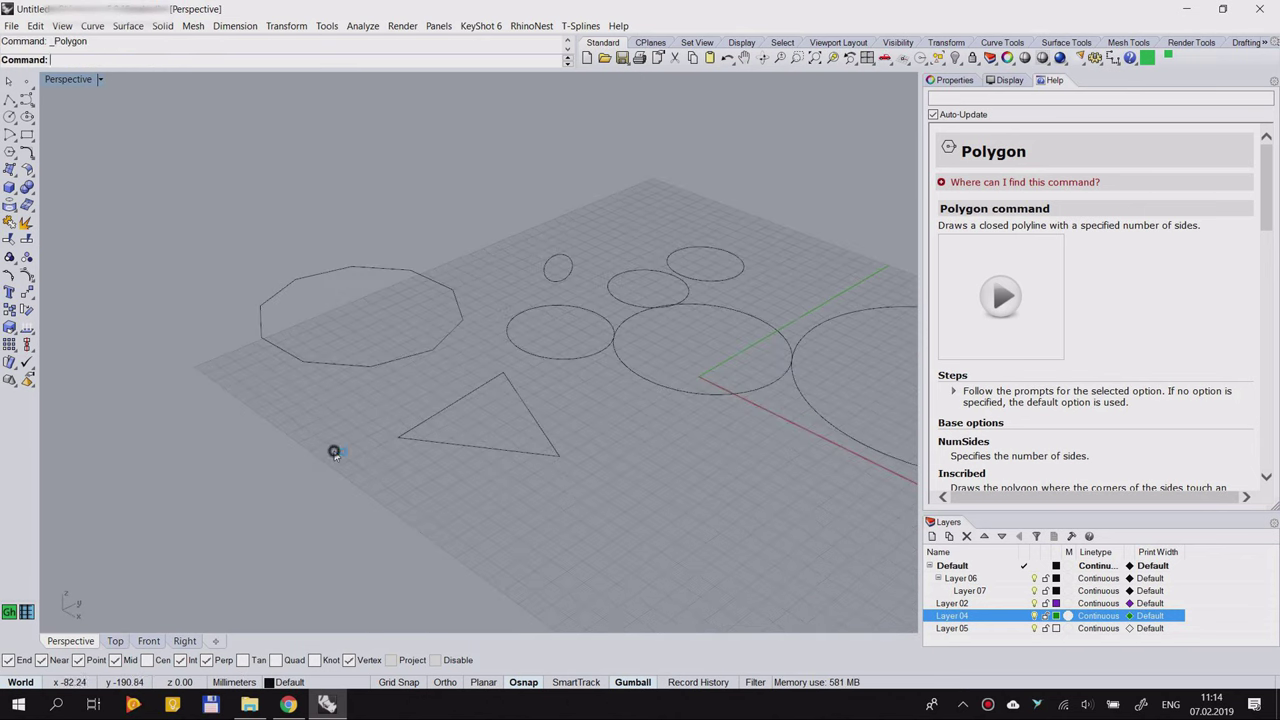
pyautogui.click(157, 61)
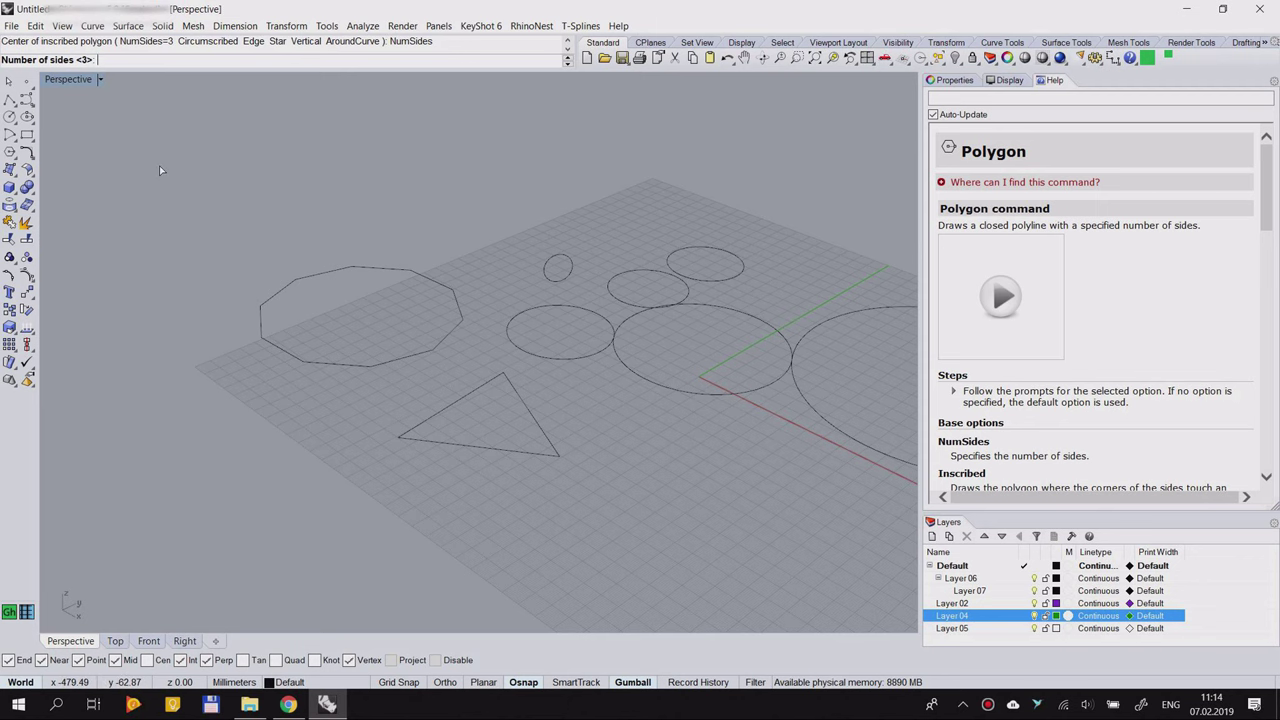
pyautogui.write('5')
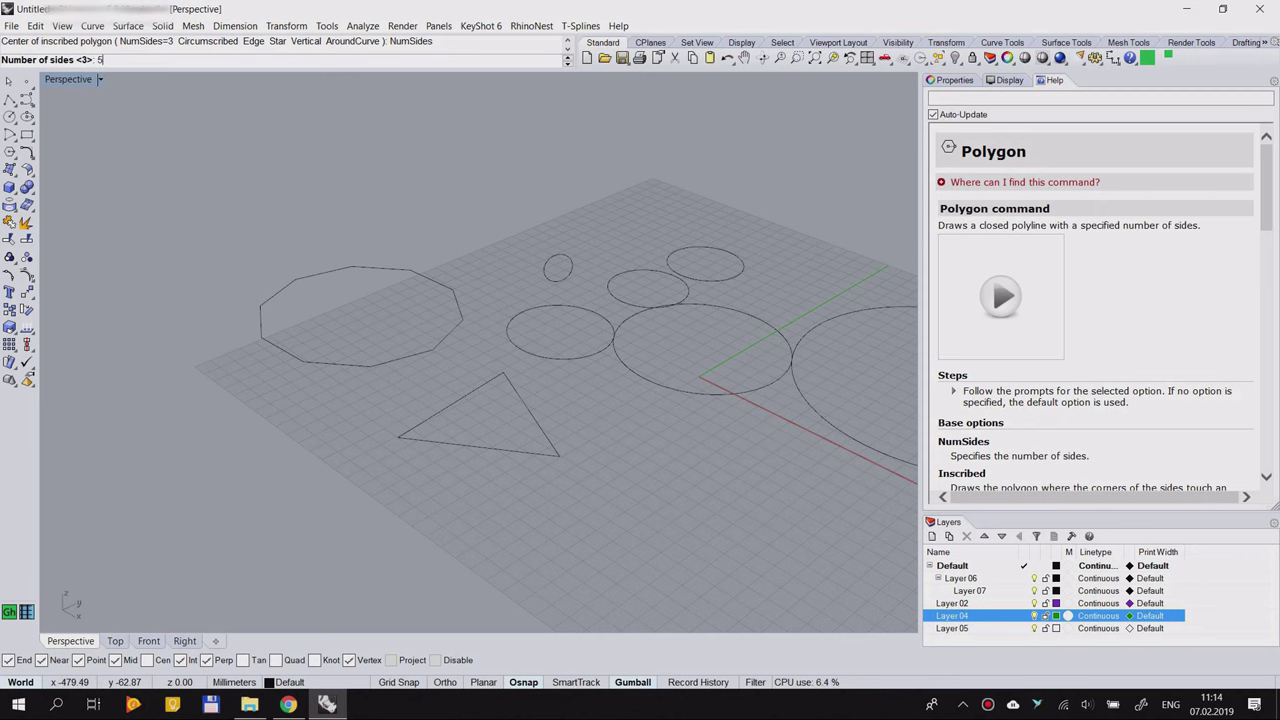
pyautogui.write('8')
pyautogui.press('Return')
pyautogui.click(612, 575)
pyautogui.scroll(6, 650, 530)
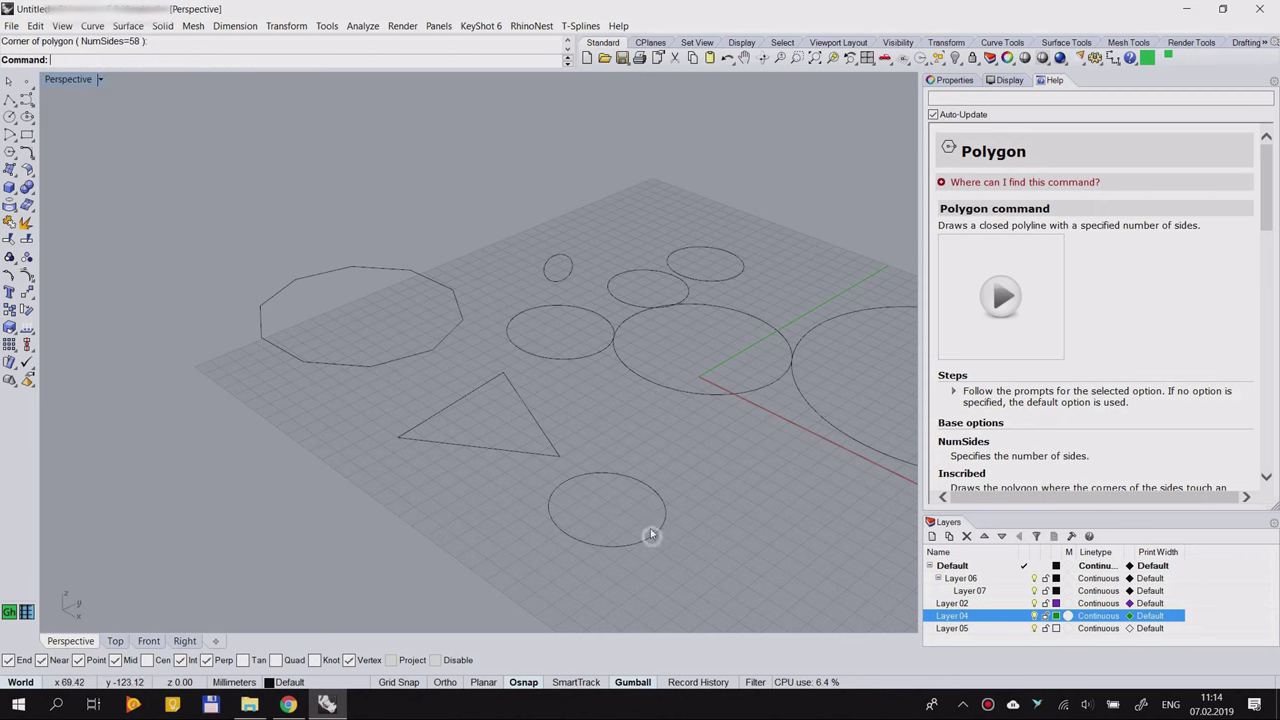
# Step: Inspect the edge of the 58-sided polygon up close and delete the polygon
pyautogui.click(600, 470)
pyautogui.scroll(10, 597, 470)
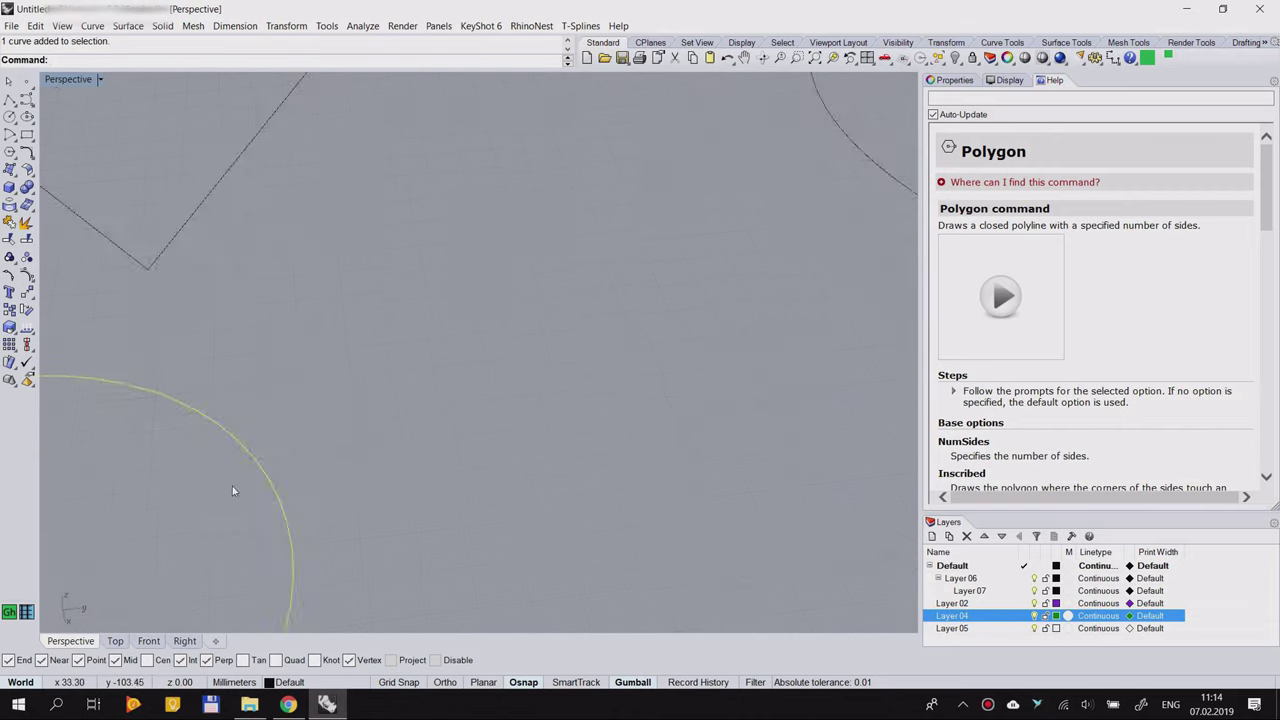
pyautogui.scroll(-10, 500, 378)
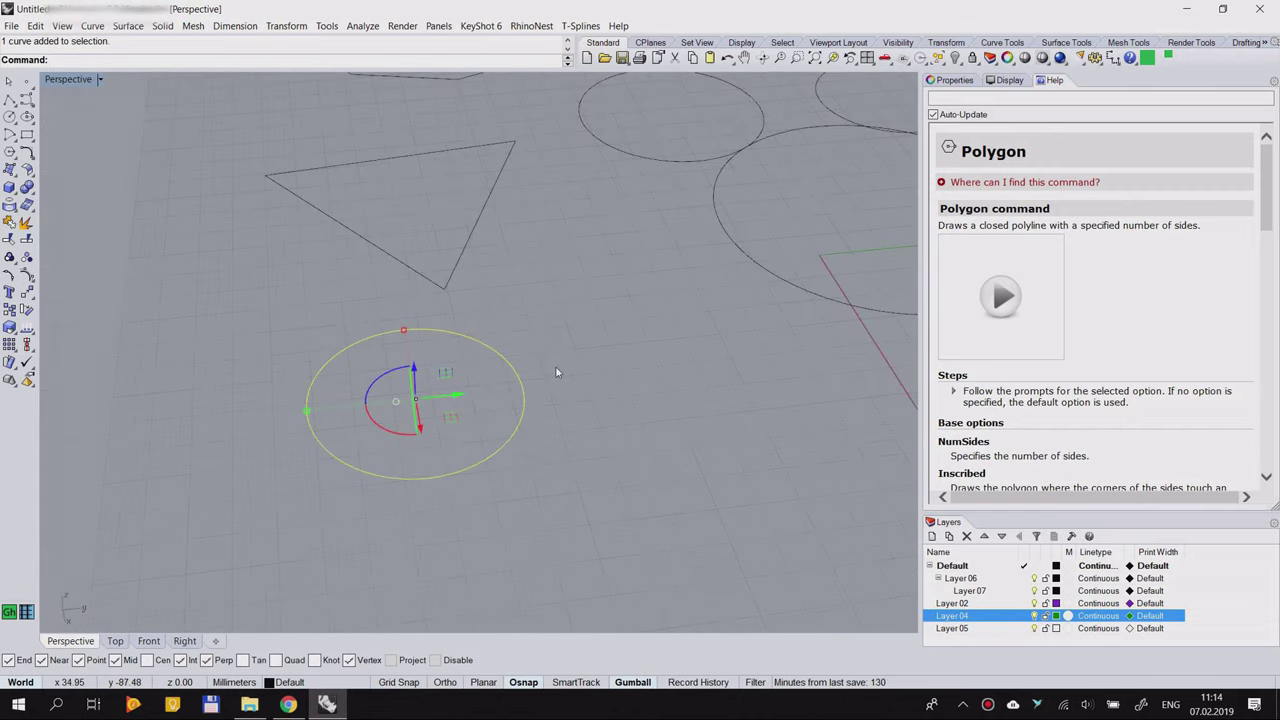
pyautogui.press('Delete')
# Step: Draw an inscribed 15-sided polygon from its center and a corner in the free grid area near the triangle
pyautogui.click(10, 151)
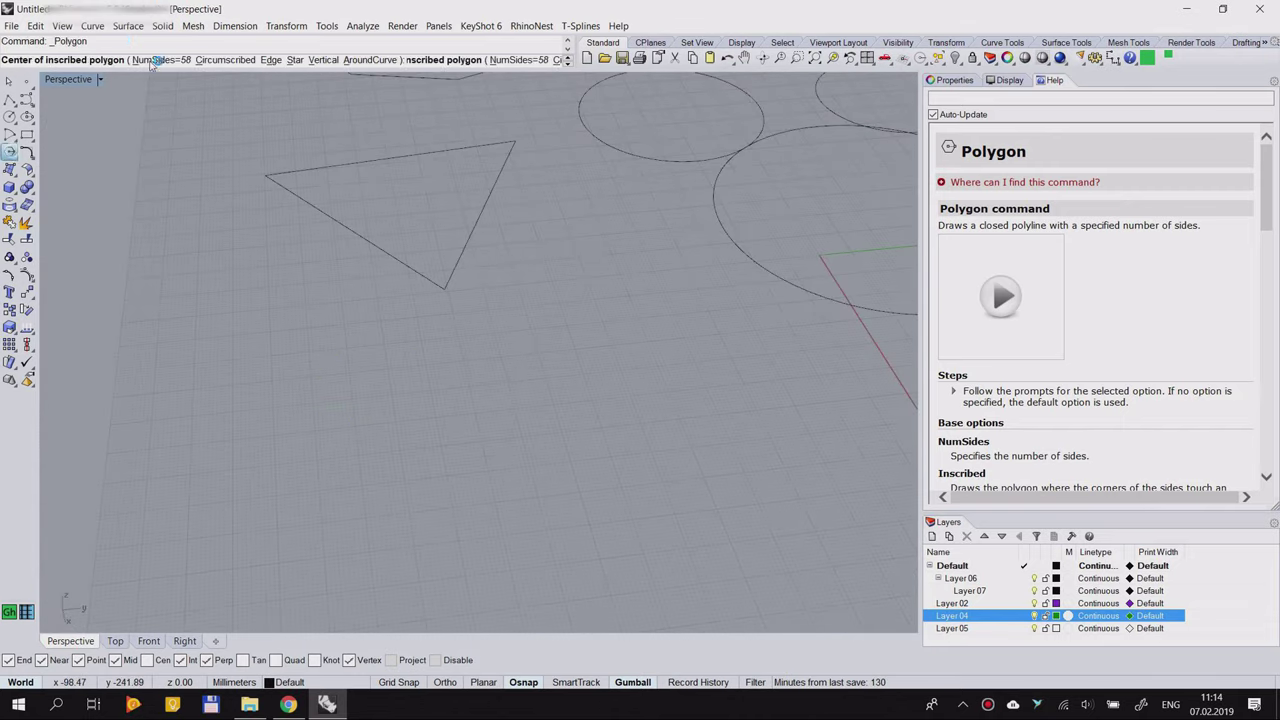
pyautogui.click(160, 60)
pyautogui.write('15')
pyautogui.press('Return')
pyautogui.click(500, 461)
pyautogui.click(580, 500)
pyautogui.scroll(-6, 394, 214)
pyautogui.scroll(5, 528, 216)
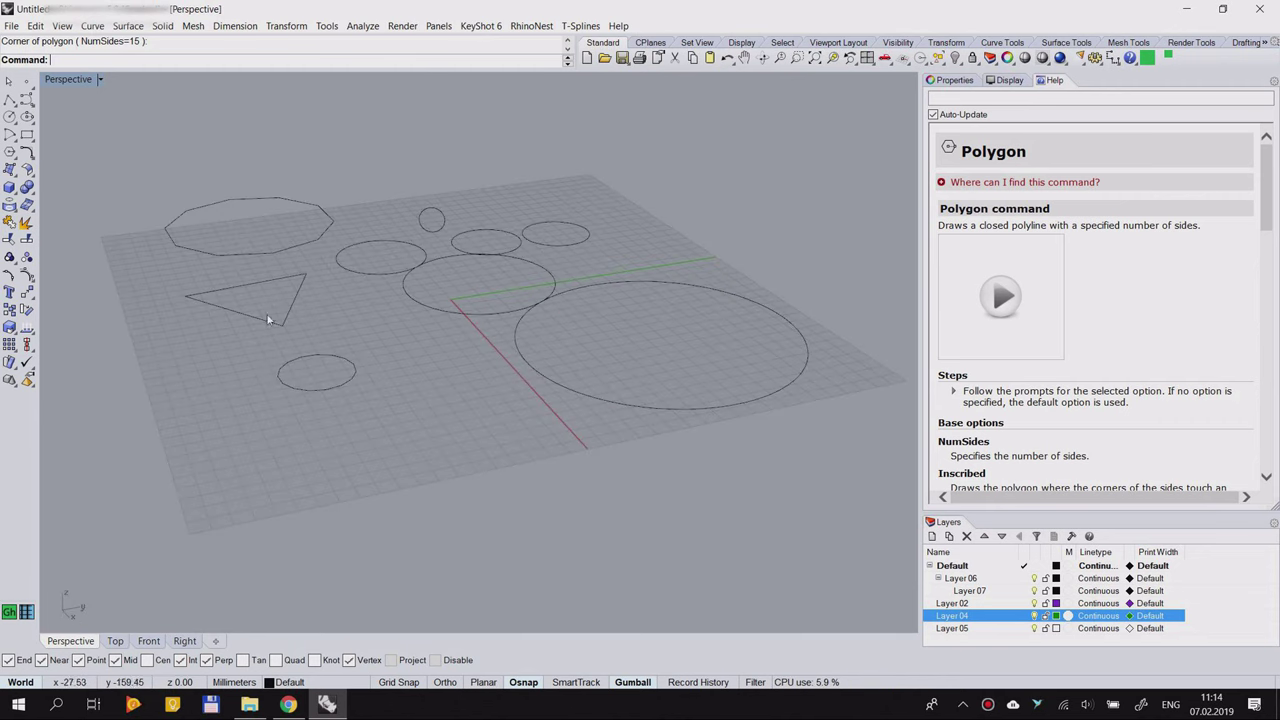
pyautogui.click(695, 289)
pyautogui.moveTo(695, 291); pyautogui.dragTo(712, 348, button='right')
pyautogui.moveTo(699, 343); pyautogui.dragTo(671, 329)
pyautogui.scroll(-5, 442, 377)
pyautogui.click(442, 377)
pyautogui.scroll(-3, 408, 266)
pyautogui.scroll(5, 442, 288)
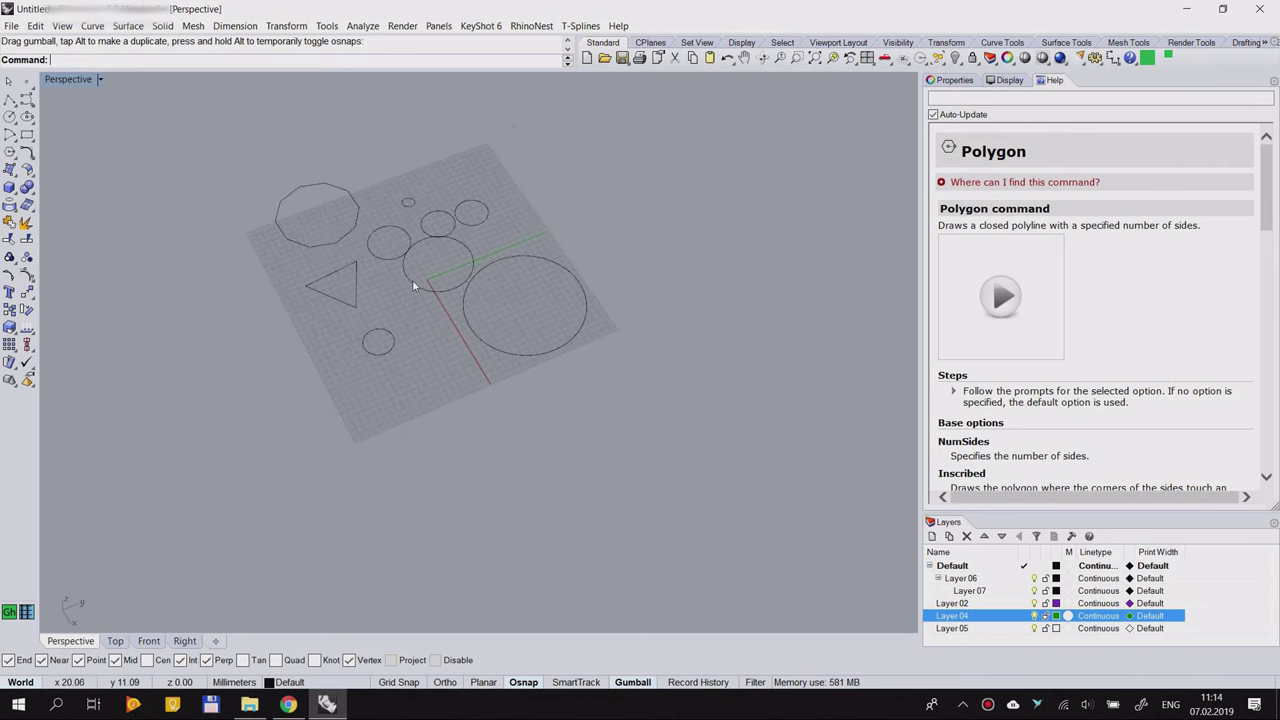
pyautogui.moveTo(345, 250); pyautogui.dragTo(267, 240, button='right')
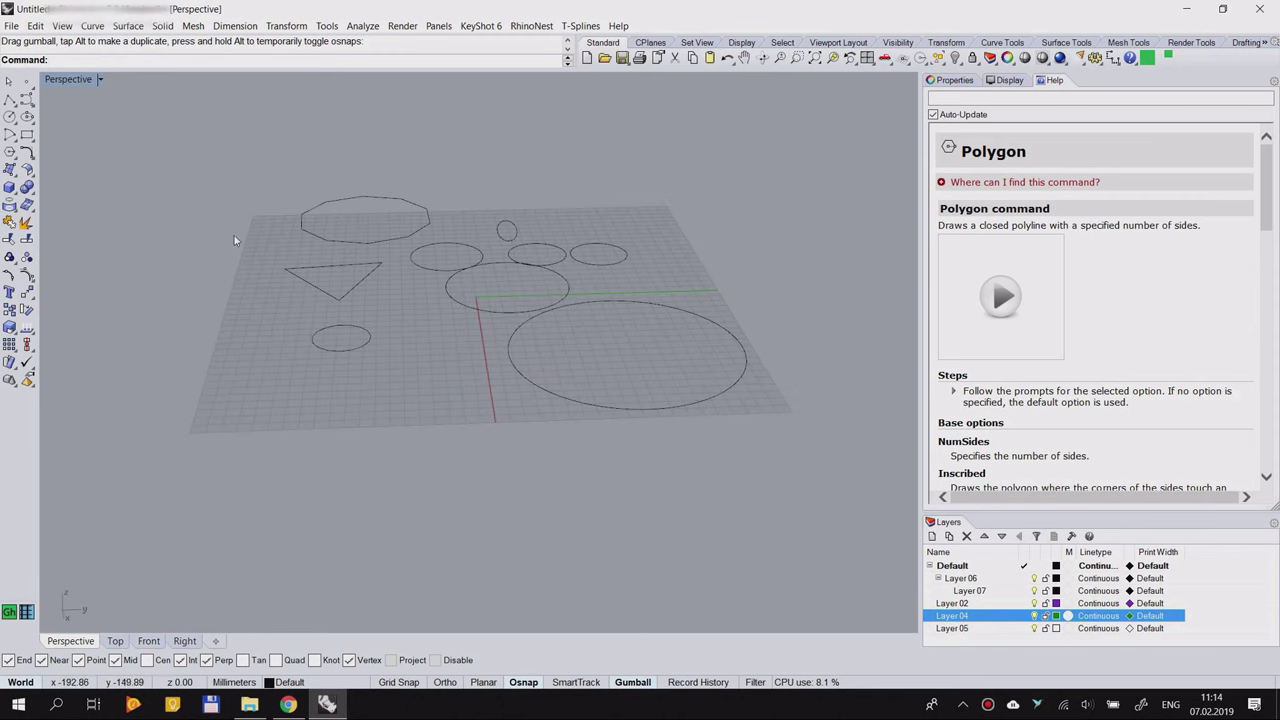
# Step: Narrow the command area to make room for more of the toolbar tabs
pyautogui.moveTo(574, 54); pyautogui.dragTo(440, 57)
pyautogui.scroll(-3, 357, 199)
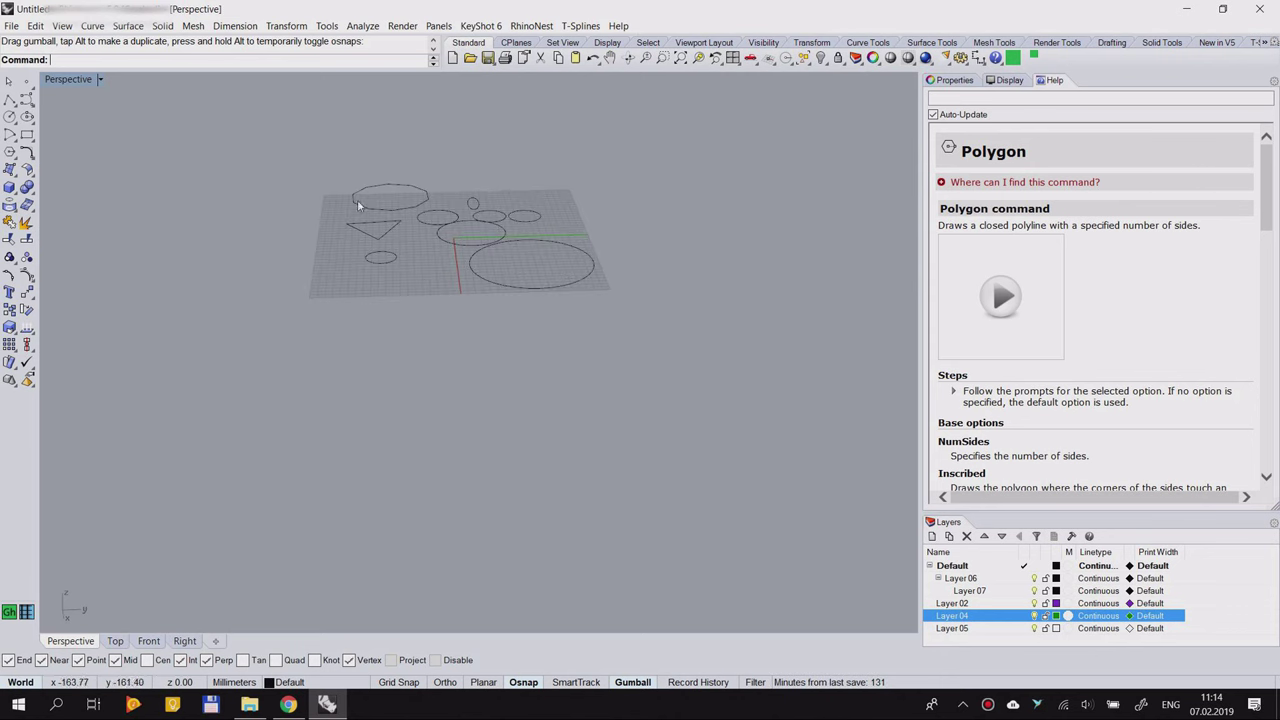
pyautogui.scroll(5, 371, 180)
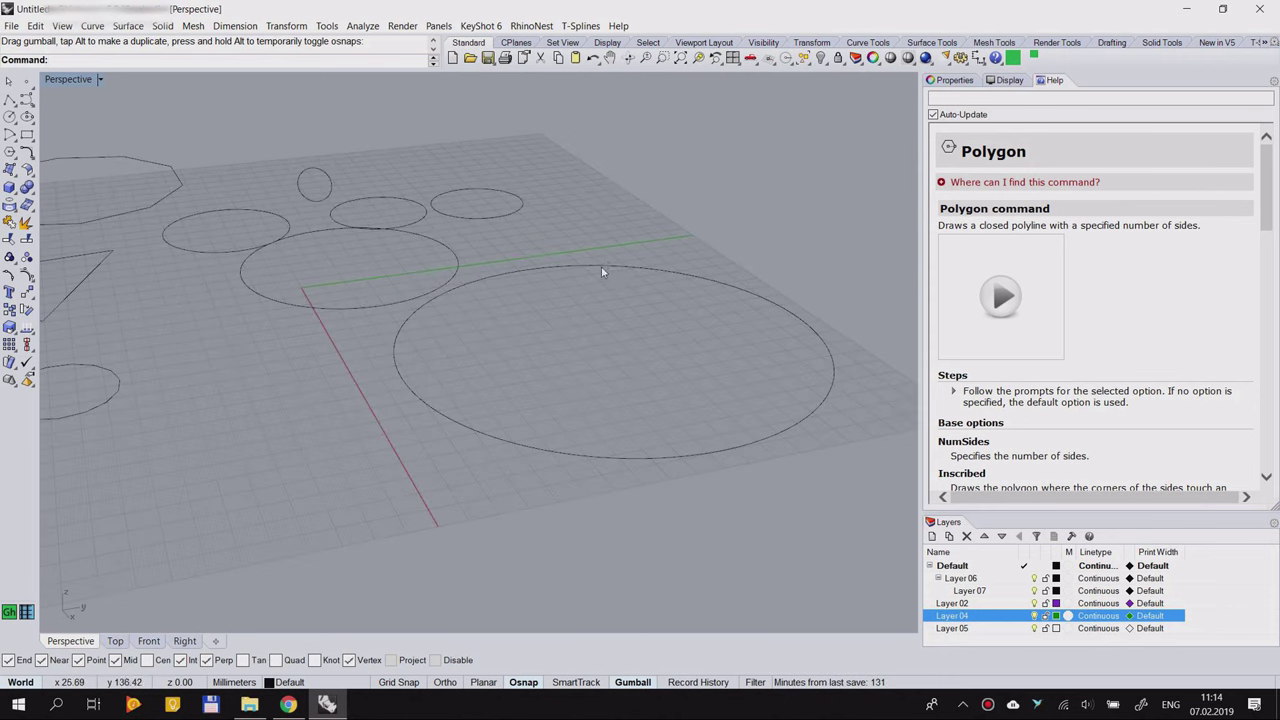
pyautogui.scroll(-4, 512, 268)
pyautogui.moveTo(657, 240); pyautogui.dragTo(603, 259, button='right')
pyautogui.moveTo(638, 277)
pyautogui.mouseDown()
pyautogui.moveTo(632, 297)
pyautogui.moveTo(616, 290)
pyautogui.mouseUp()
pyautogui.scroll(-4, 616, 288)
pyautogui.moveTo(604, 286); pyautogui.dragTo(652, 271, button='right')
pyautogui.click(707, 259)
pyautogui.scroll(6, 656, 290)
pyautogui.scroll(-8, 535, 270)
pyautogui.click(27, 100)
pyautogui.scroll(2, 329, 330)
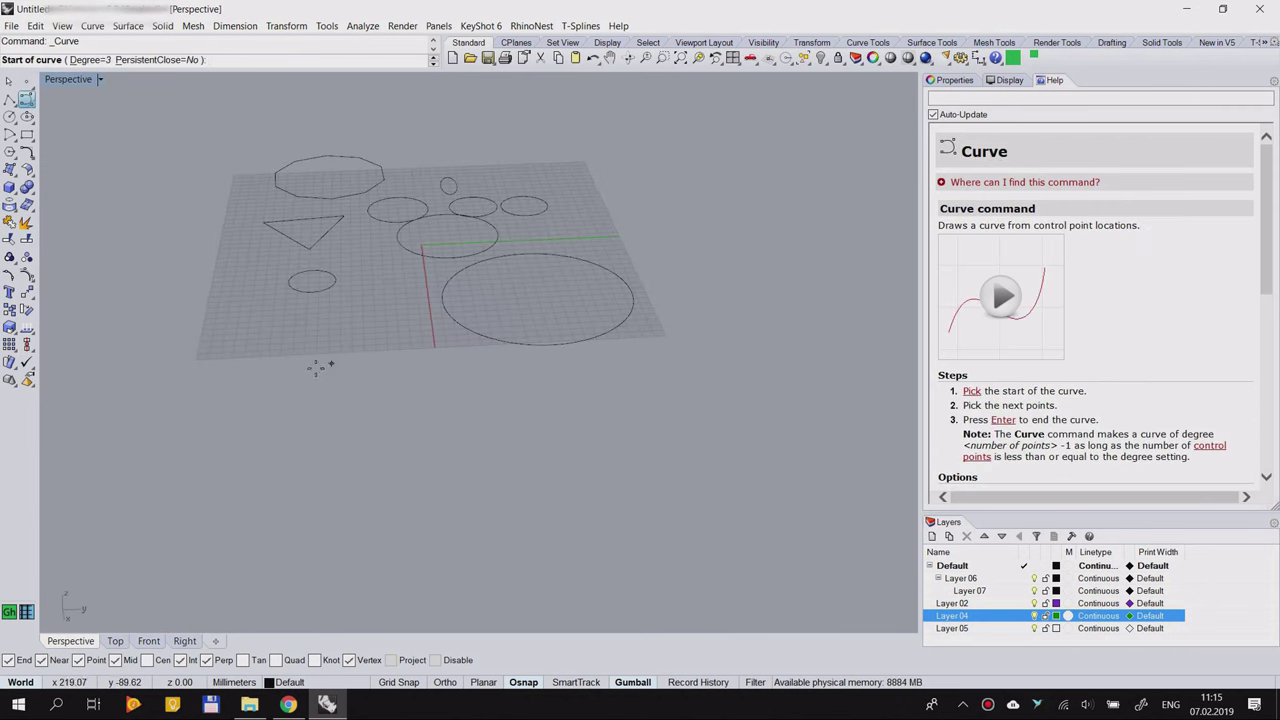
pyautogui.press('Escape')
# Step: Delete all the circles and polygons from the model
pyautogui.hotkey('ctrl', 'a')
pyautogui.press('Delete')
pyautogui.scroll(2, 123, 300)
# Step: Draw a closed degree-3 control point curve with a wavy, kidney-like outline around the origin, ending at its start point
pyautogui.click(27, 100)
pyautogui.scroll(2, 540, 243)
pyautogui.click(599, 271)
pyautogui.click(480, 140)
pyautogui.click(202, 225)
pyautogui.click(354, 371)
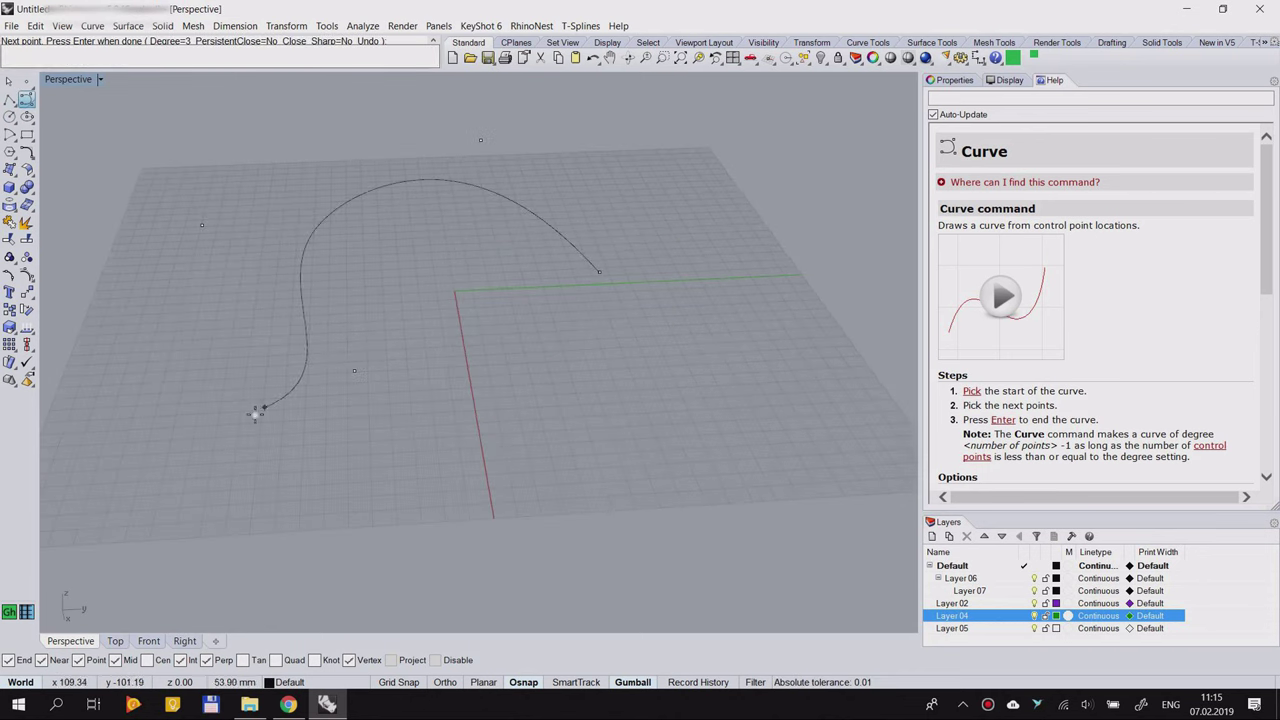
pyautogui.click(260, 409)
pyautogui.click(342, 479)
pyautogui.click(608, 429)
pyautogui.click(453, 306)
pyautogui.click(586, 295)
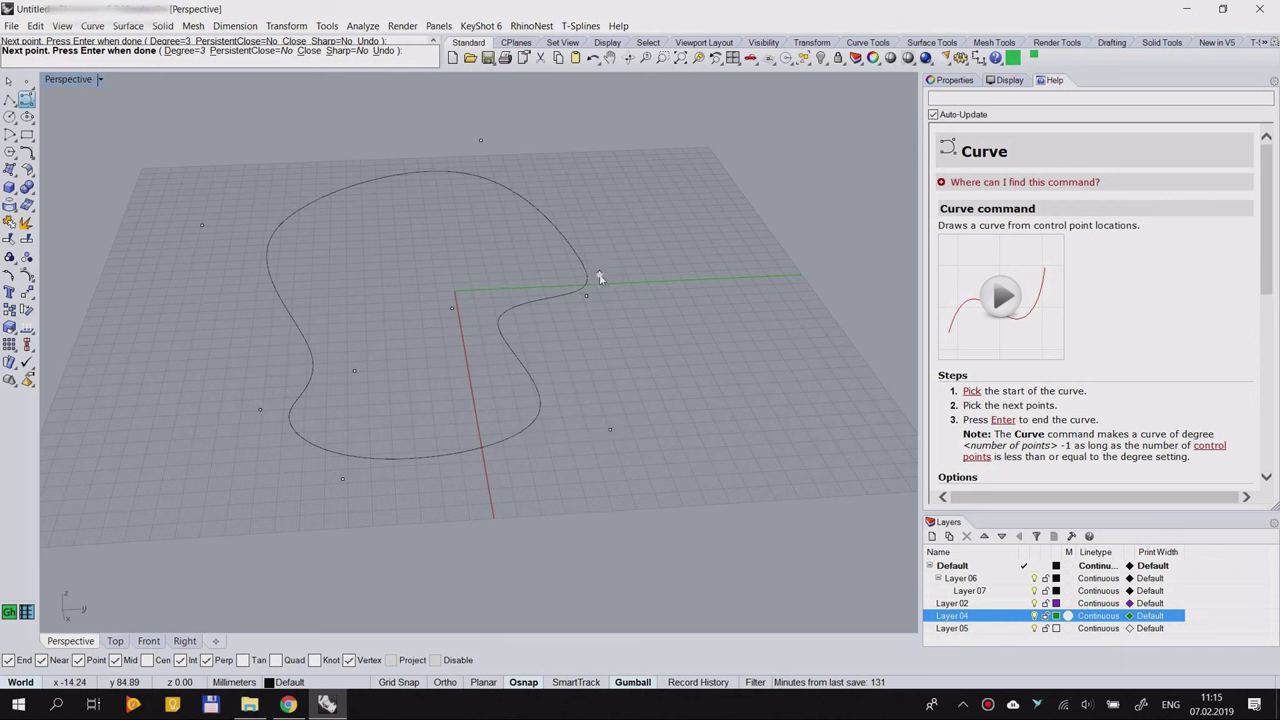
pyautogui.click(599, 272)
pyautogui.moveTo(436, 291); pyautogui.dragTo(366, 266, button='right')
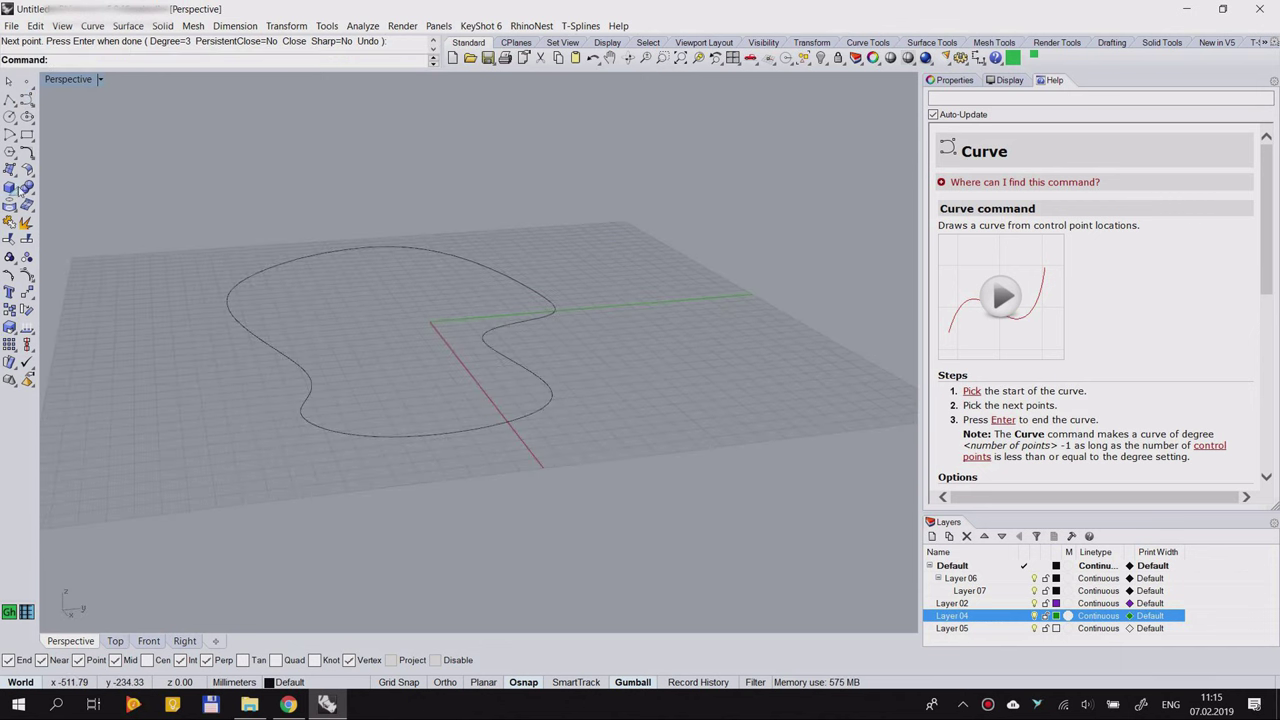
# Step: Open the set of surface creation tools and keep it floating over the Perspective viewport
pyautogui.click(10, 170)
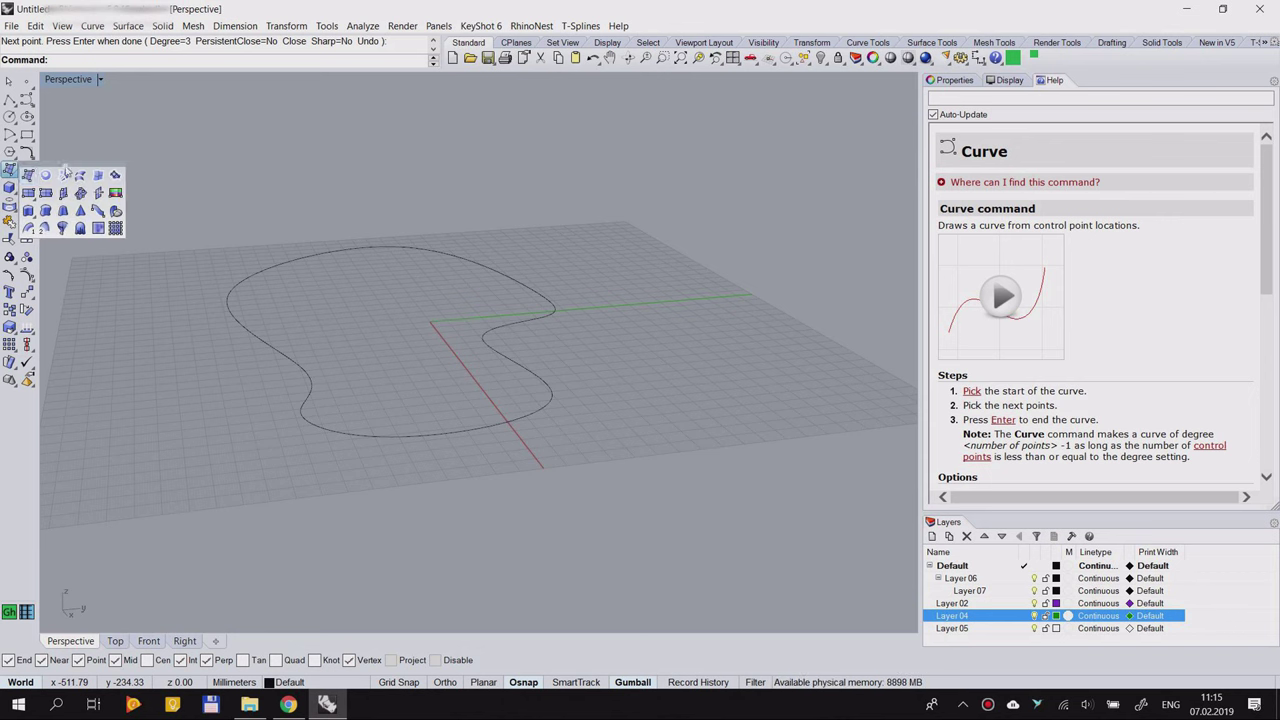
pyautogui.moveTo(60, 170); pyautogui.dragTo(86, 166)
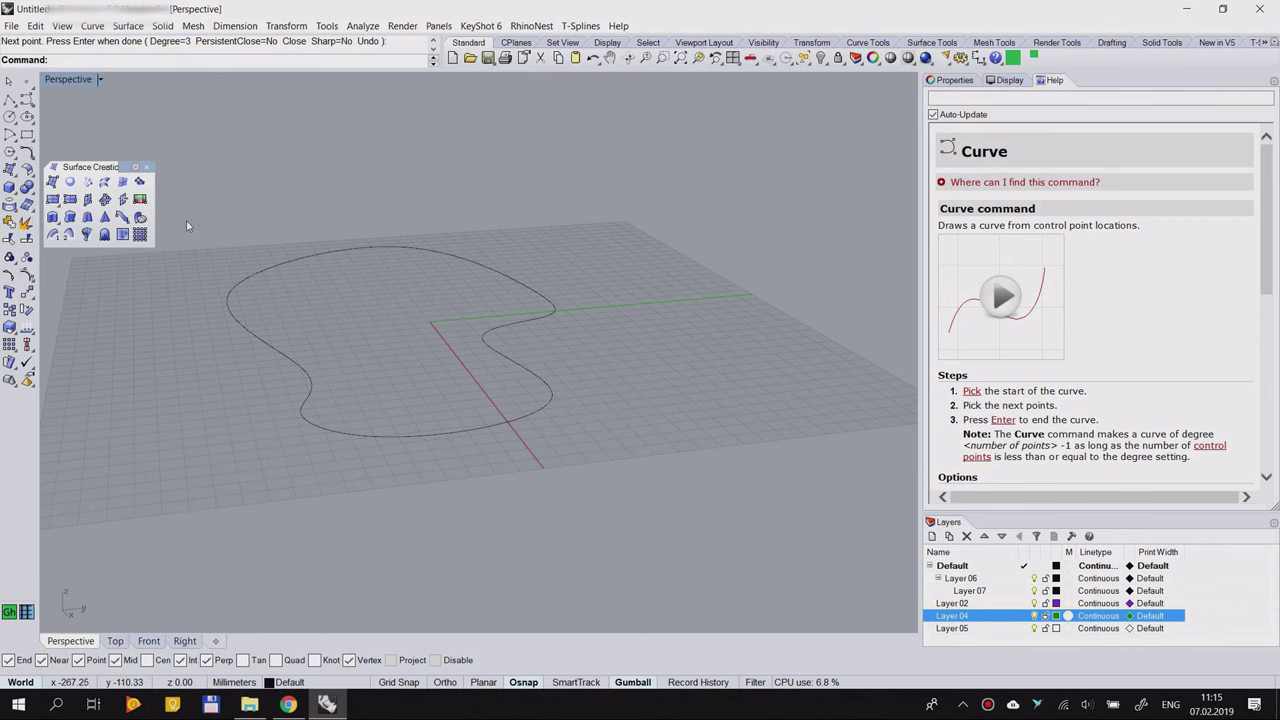
pyautogui.moveTo(350, 160); pyautogui.dragTo(352, 222, button='right')
pyautogui.scroll(-2, 228, 222)
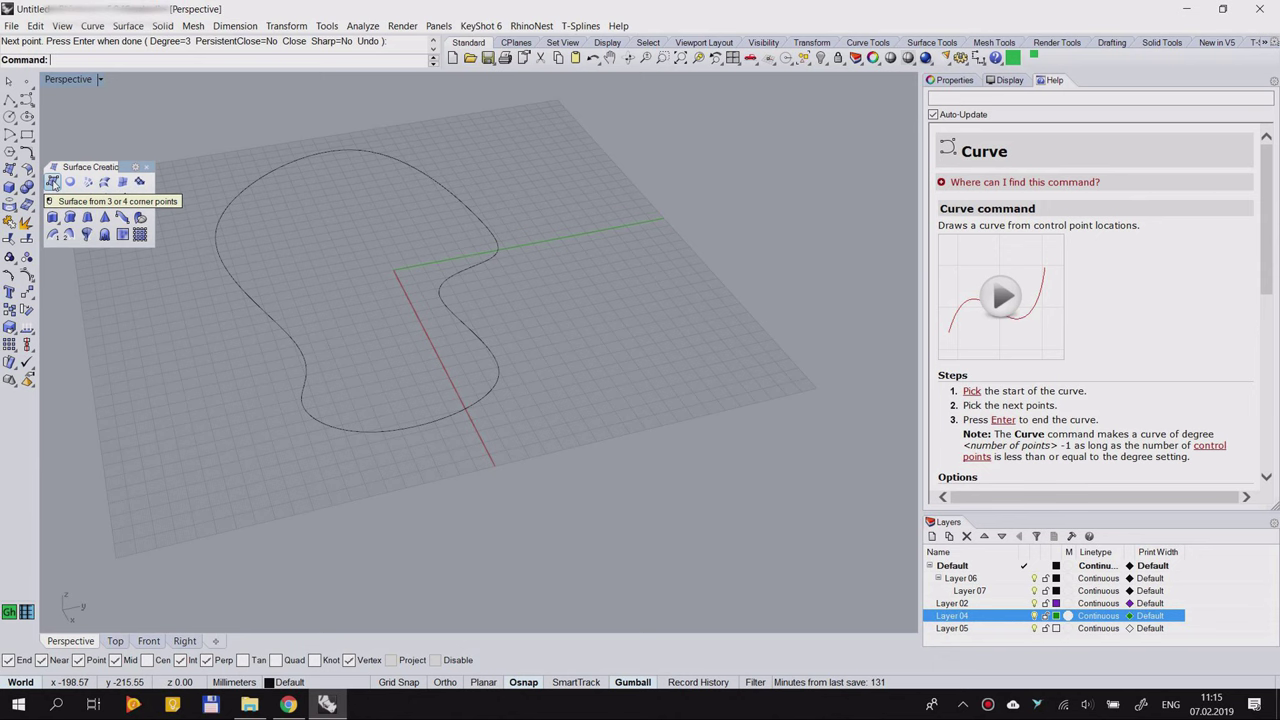
# Step: Create a four-sided surface from corner points beside the closed curve, across the green axis
pyautogui.click(52, 181)
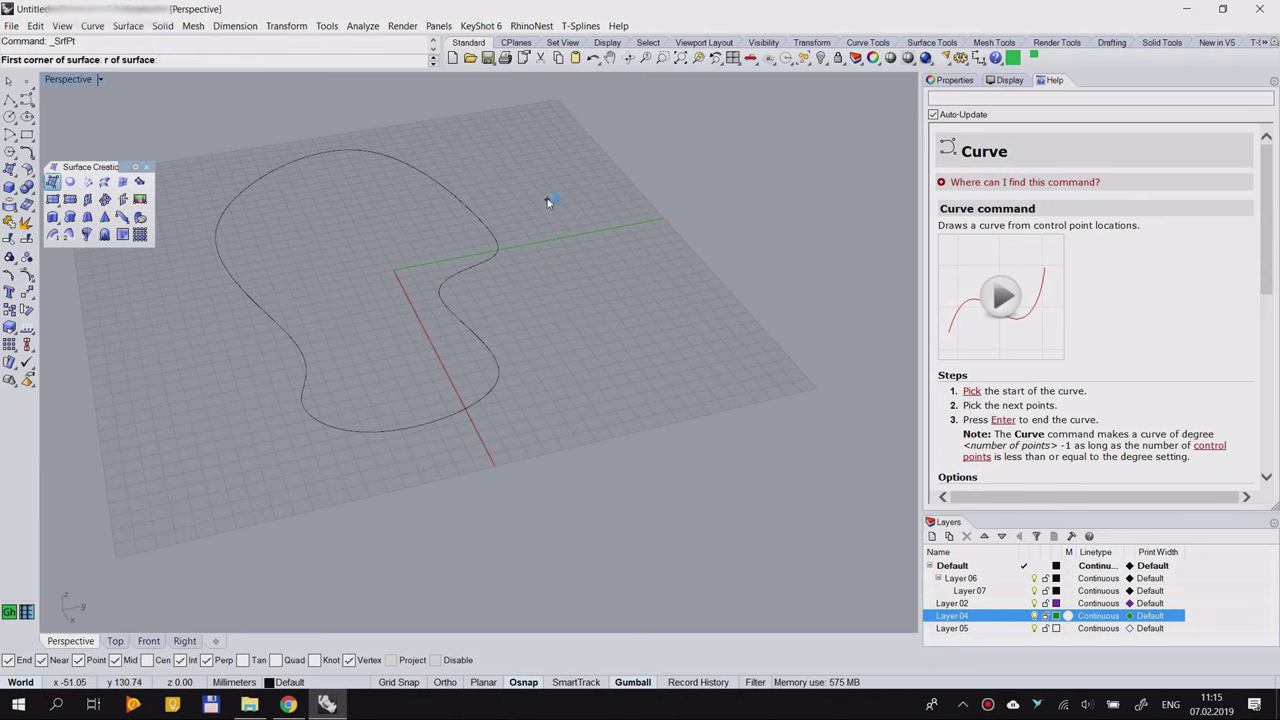
pyautogui.click(547, 198)
pyautogui.click(625, 168)
pyautogui.click(765, 240)
pyautogui.moveTo(565, 313); pyautogui.dragTo(577, 205, button='right')
pyautogui.moveTo(779, 326); pyautogui.dragTo(652, 253, button='right')
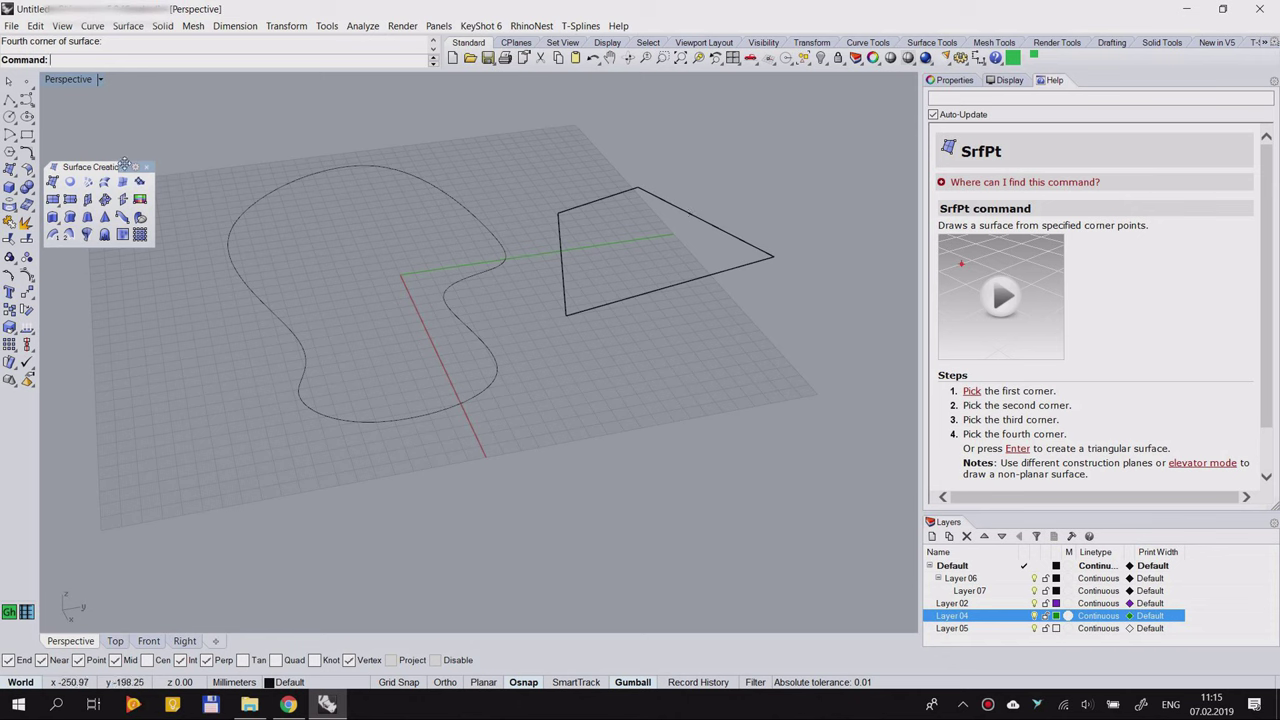
# Step: Move the floating surface tools clear of the viewport title and set the Perspective viewport to Shaded display
pyautogui.moveTo(124, 164); pyautogui.dragTo(147, 278)
pyautogui.click(100, 80)
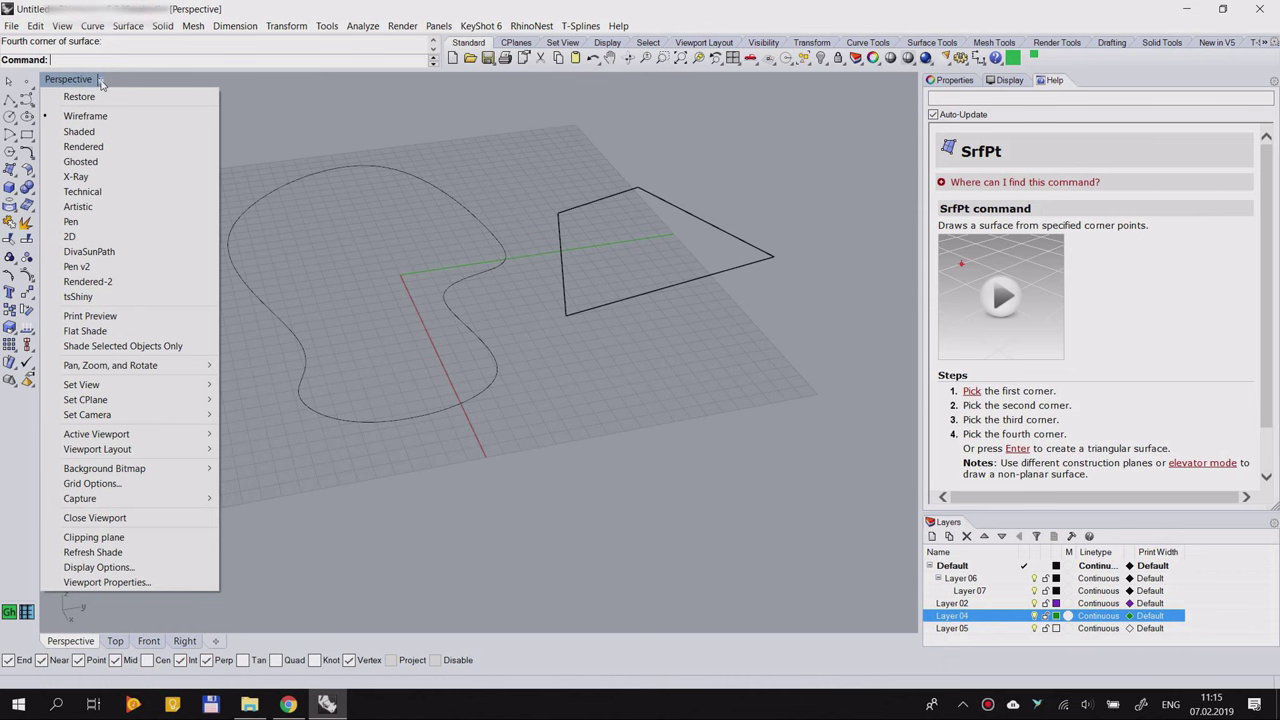
pyautogui.click(67, 80)
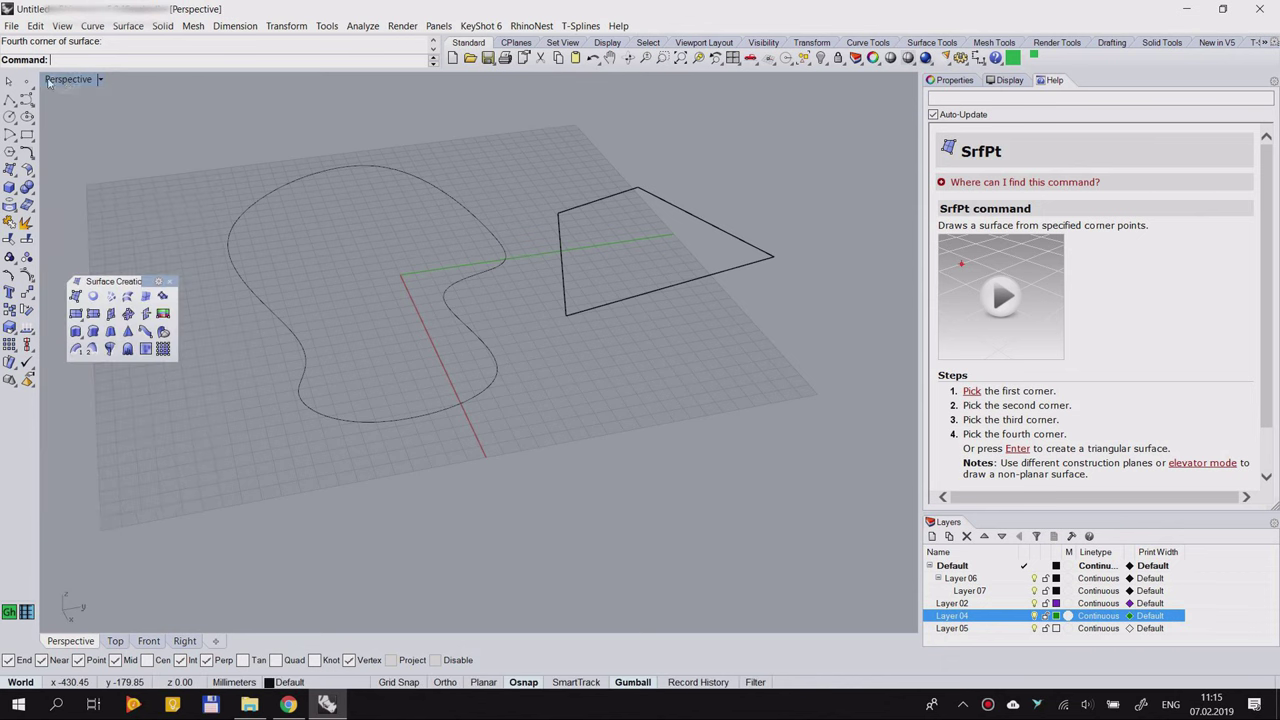
pyautogui.click(101, 80)
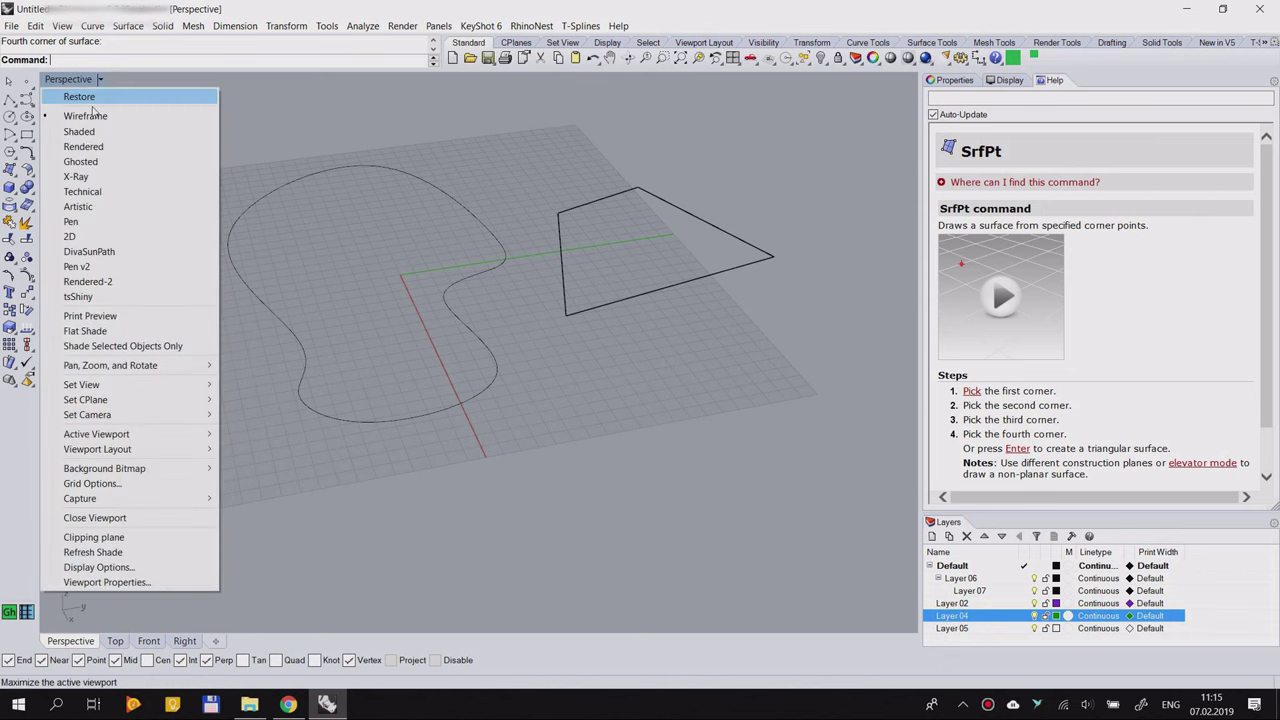
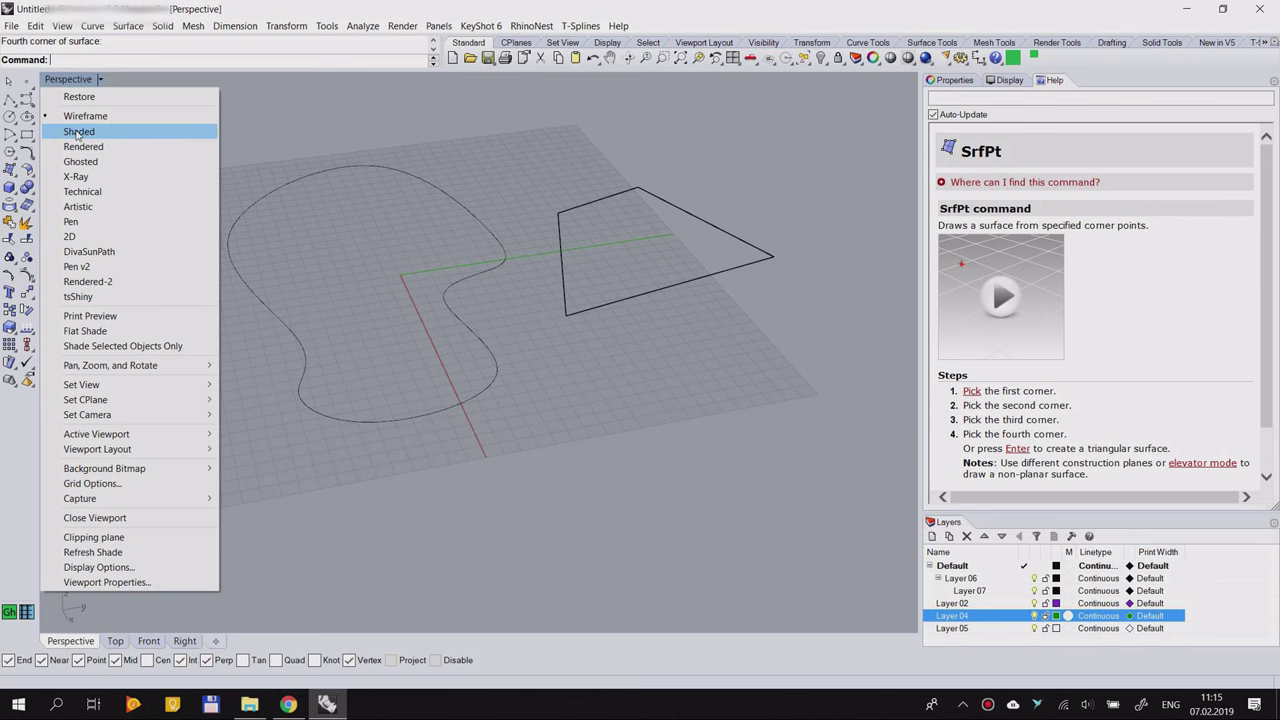
pyautogui.click(78, 132)
# Step: Examine the shaded four-sided surface from several angles and compare it with the SrfPt help
pyautogui.moveTo(719, 310)
pyautogui.mouseDown(button='right')
pyautogui.moveTo(498, 255)
pyautogui.moveTo(489, 206)
pyautogui.moveTo(634, 206)
pyautogui.mouseUp(button='right')
pyautogui.click(732, 279)
pyautogui.moveTo(722, 276)
pyautogui.mouseDown(button='right')
pyautogui.moveTo(587, 271)
pyautogui.moveTo(701, 317)
pyautogui.moveTo(601, 202)
pyautogui.mouseUp(button='right')
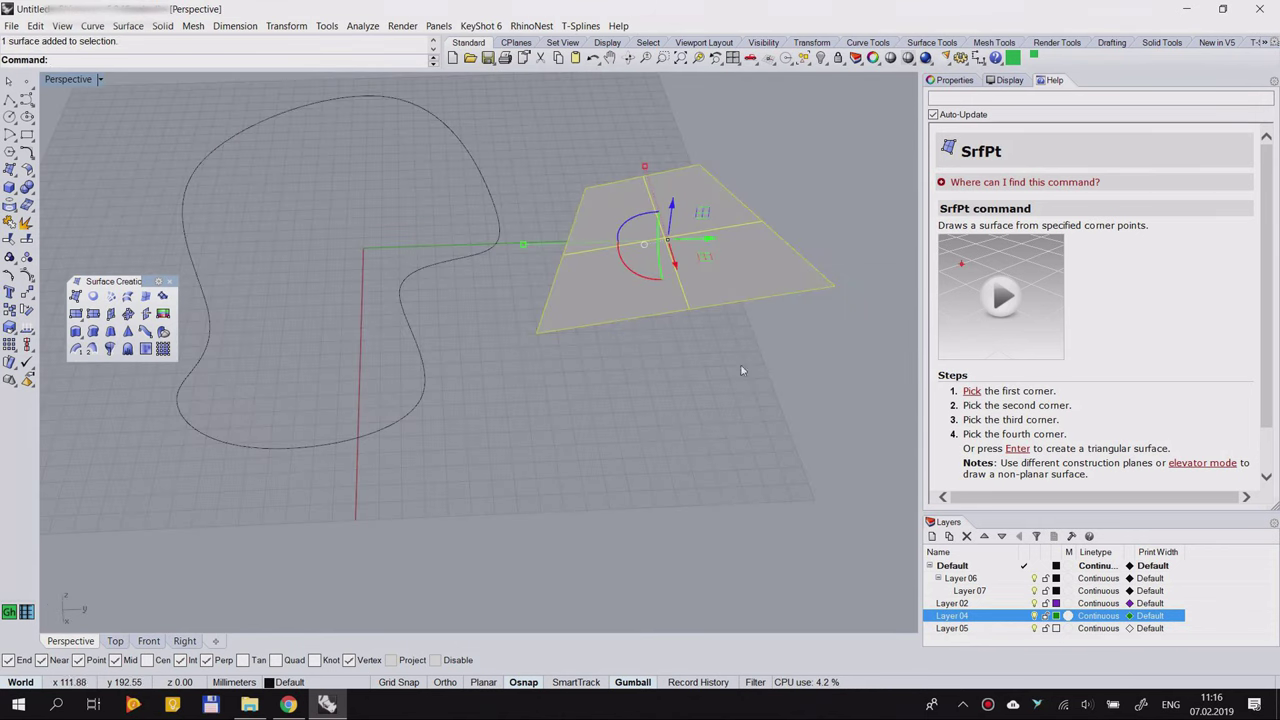
pyautogui.click(764, 377)
pyautogui.click(703, 282)
pyautogui.moveTo(1035, 320)
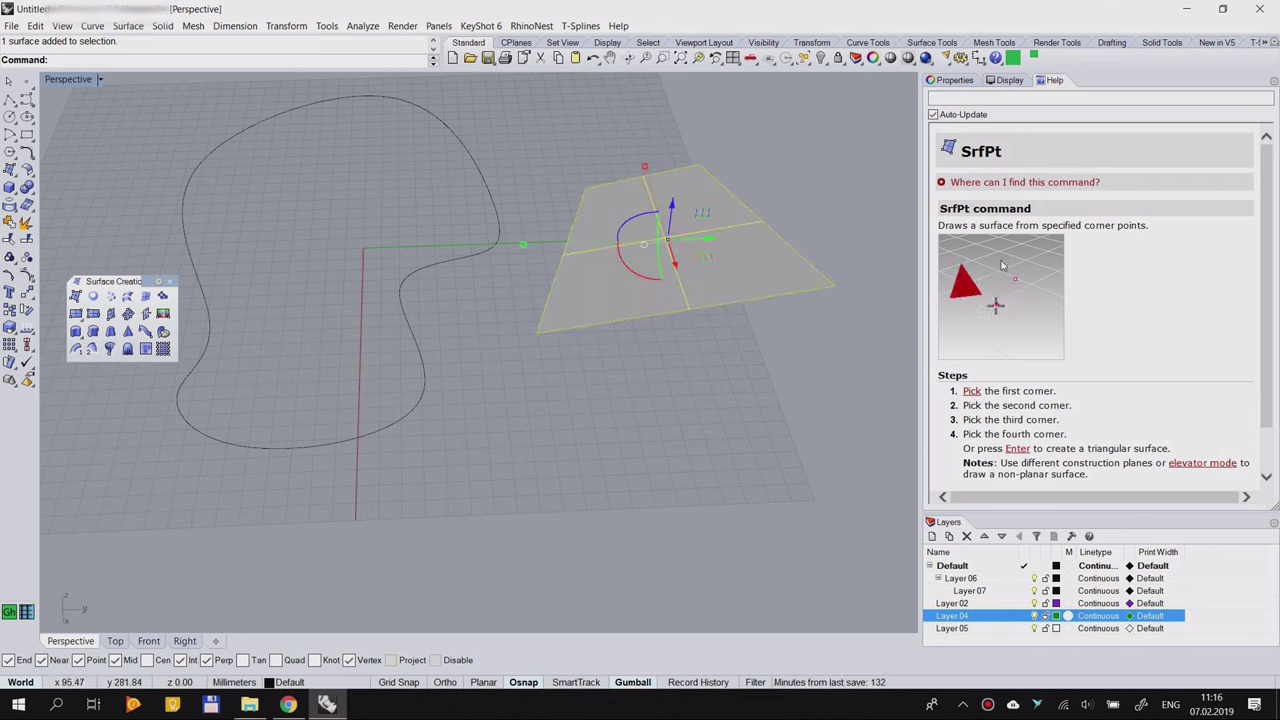
pyautogui.scroll(-1, 1061, 325)
pyautogui.click(688, 372)
pyautogui.moveTo(688, 370); pyautogui.dragTo(726, 325, button='right')
pyautogui.scroll(-5, 750, 316)
pyautogui.click(759, 323)
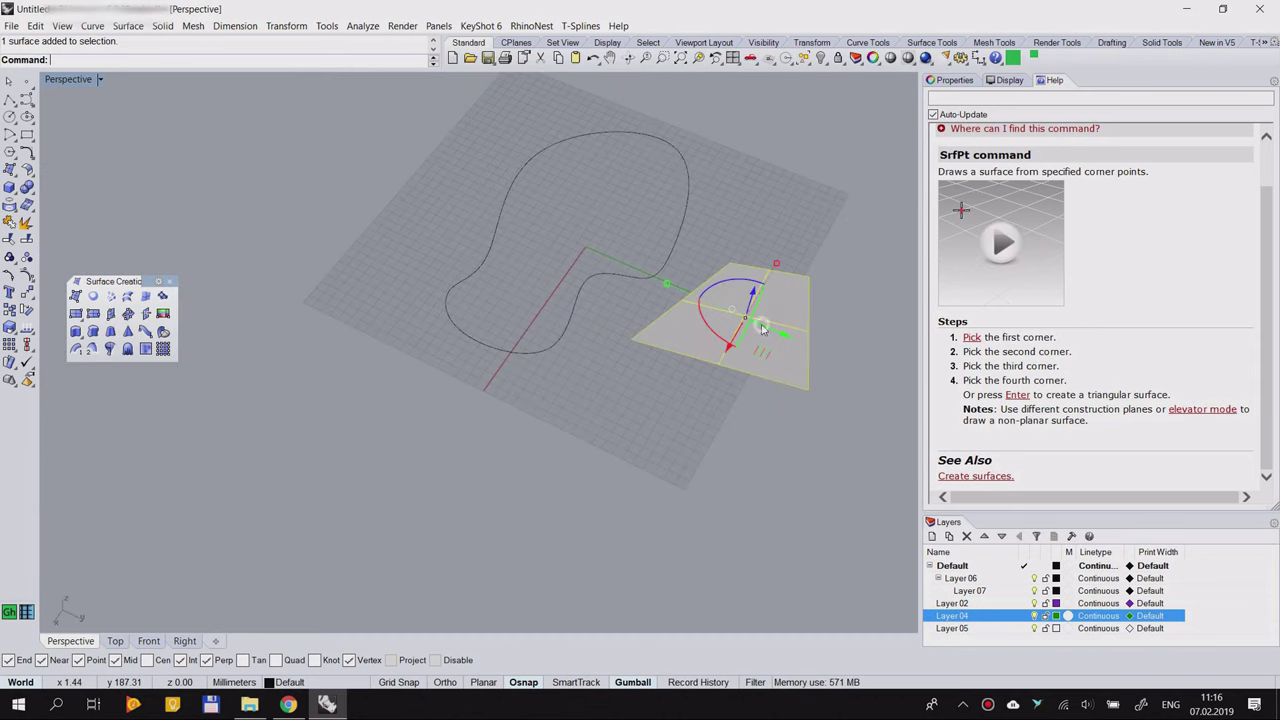
pyautogui.scroll(5, 800, 320)
pyautogui.moveTo(580, 302); pyautogui.dragTo(670, 380, button='right')
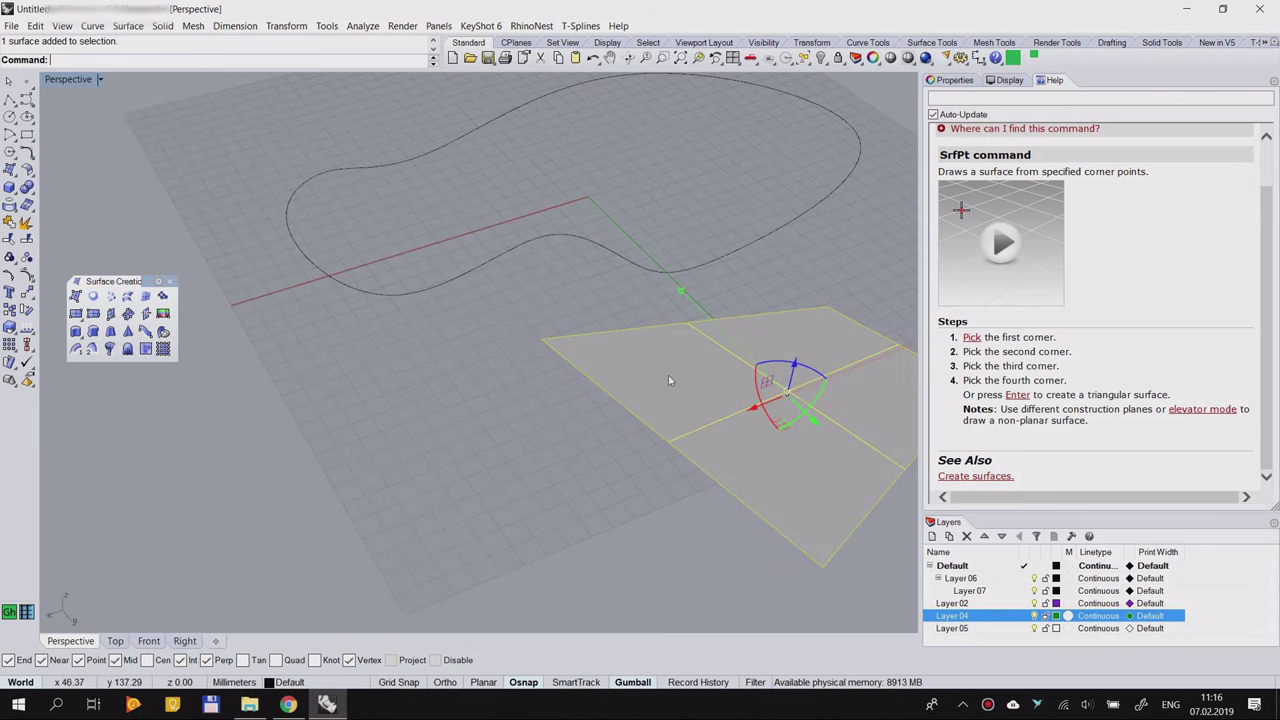
# Step: Try toggling the surface isocurves on and off in the display settings of the Shaded mode
pyautogui.click(1005, 80)
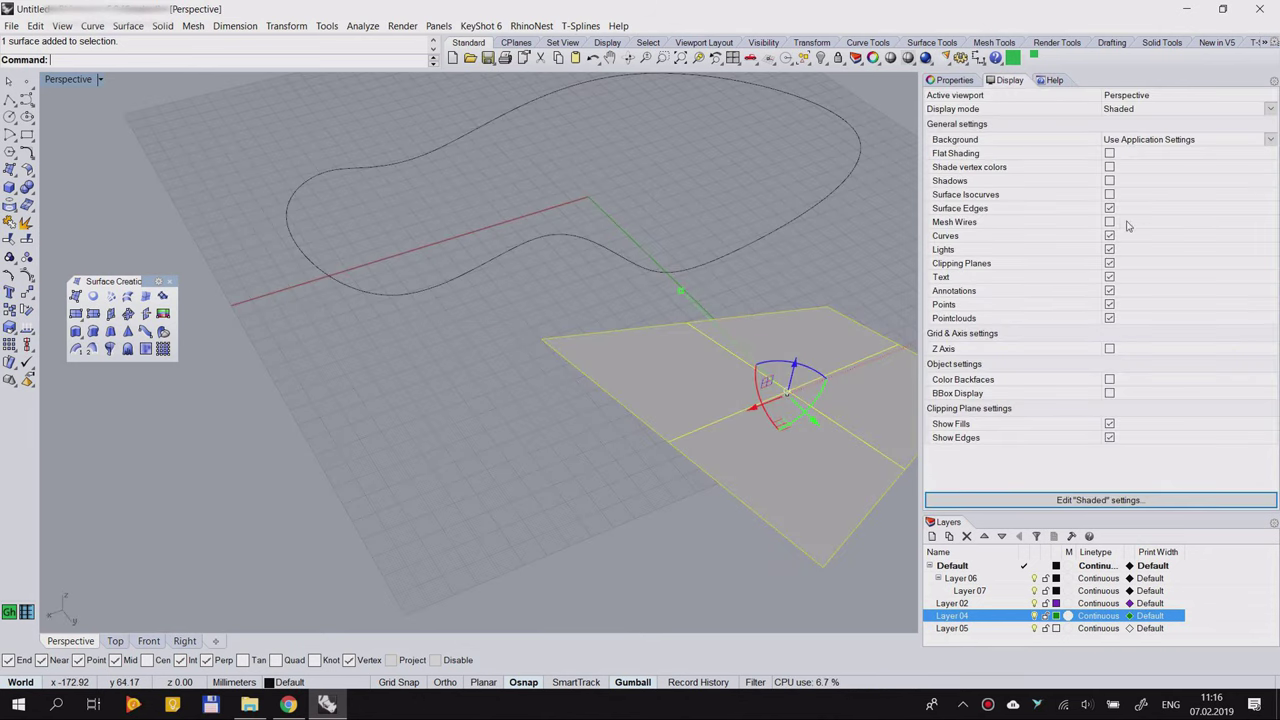
pyautogui.click(832, 262)
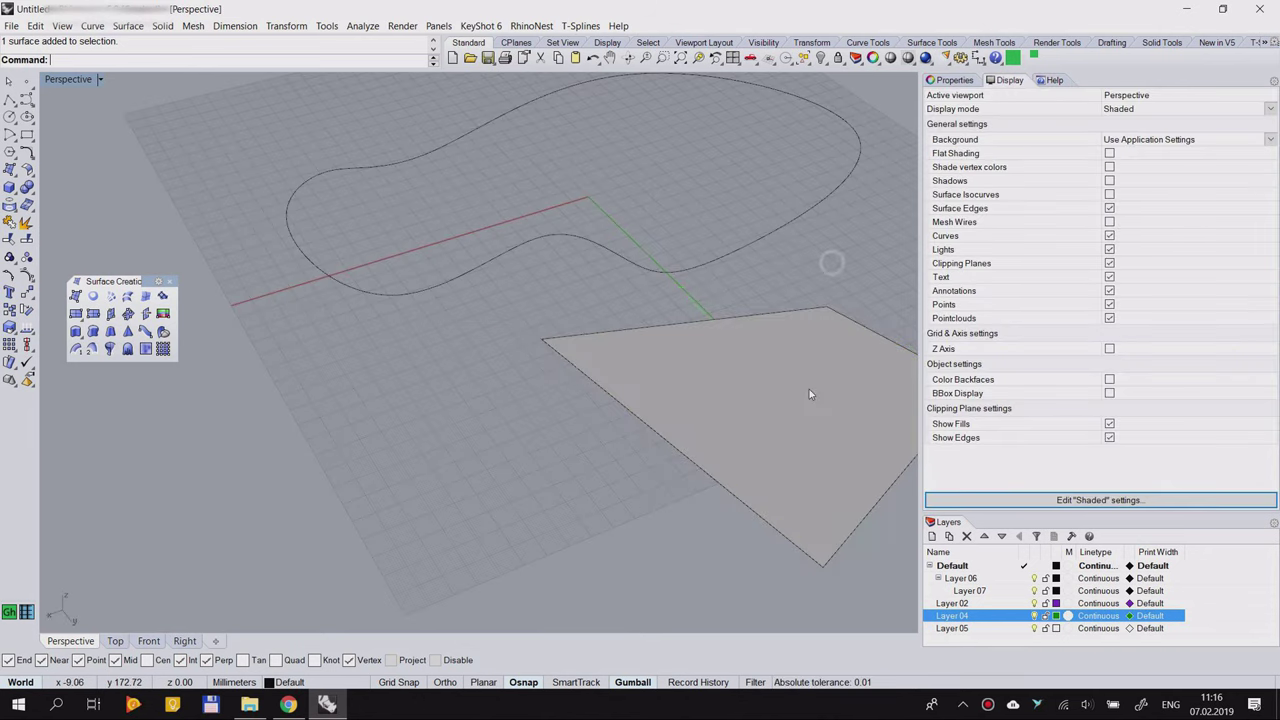
pyautogui.click(1109, 207)
pyautogui.click(1110, 195)
pyautogui.click(1110, 195)
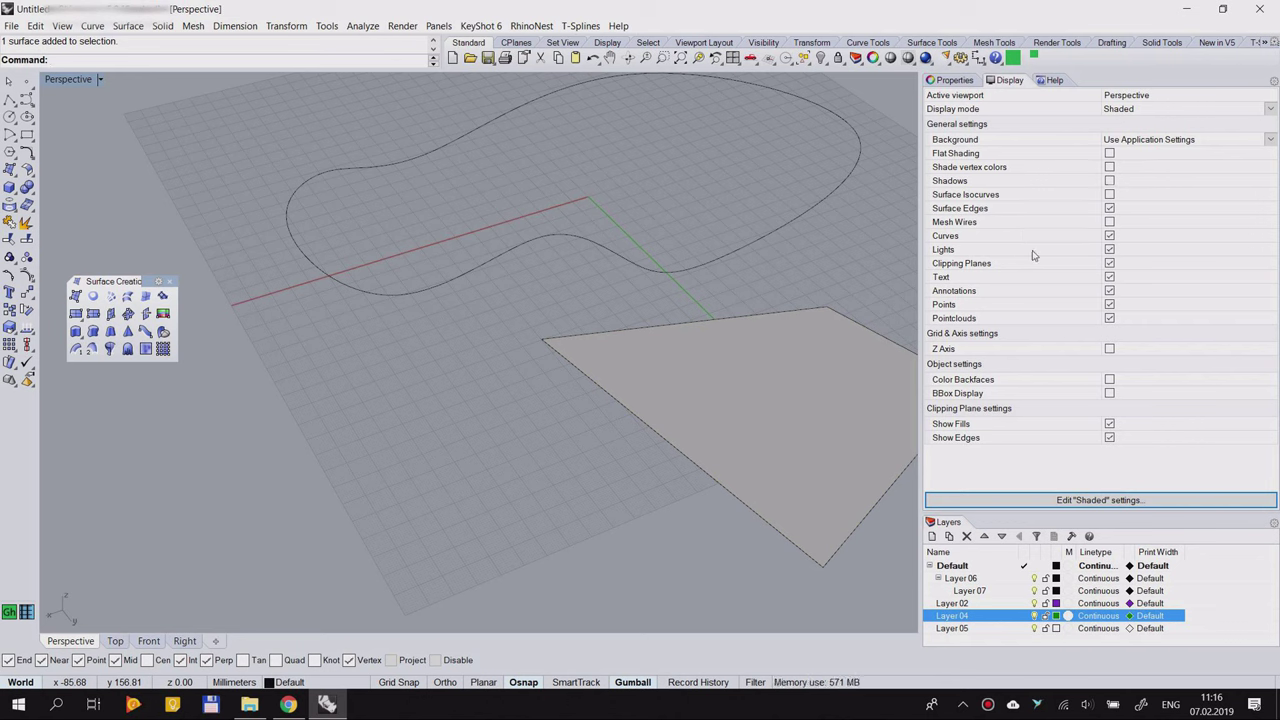
pyautogui.click(1109, 196)
pyautogui.click(1109, 196)
# Step: Inspect the four-sided surface and the closed curve from several angles and bring back the command help
pyautogui.moveTo(530, 390); pyautogui.dragTo(703, 327, button='right')
pyautogui.scroll(-5, 703, 327)
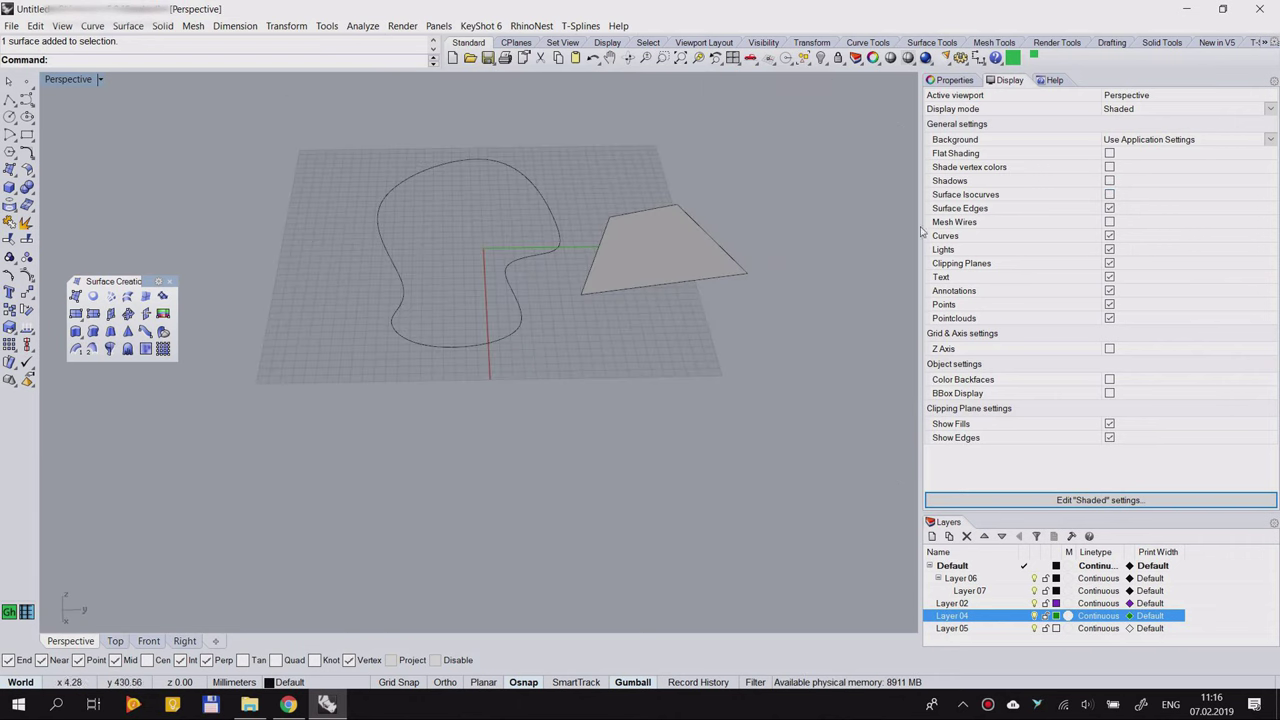
pyautogui.scroll(4, 825, 252)
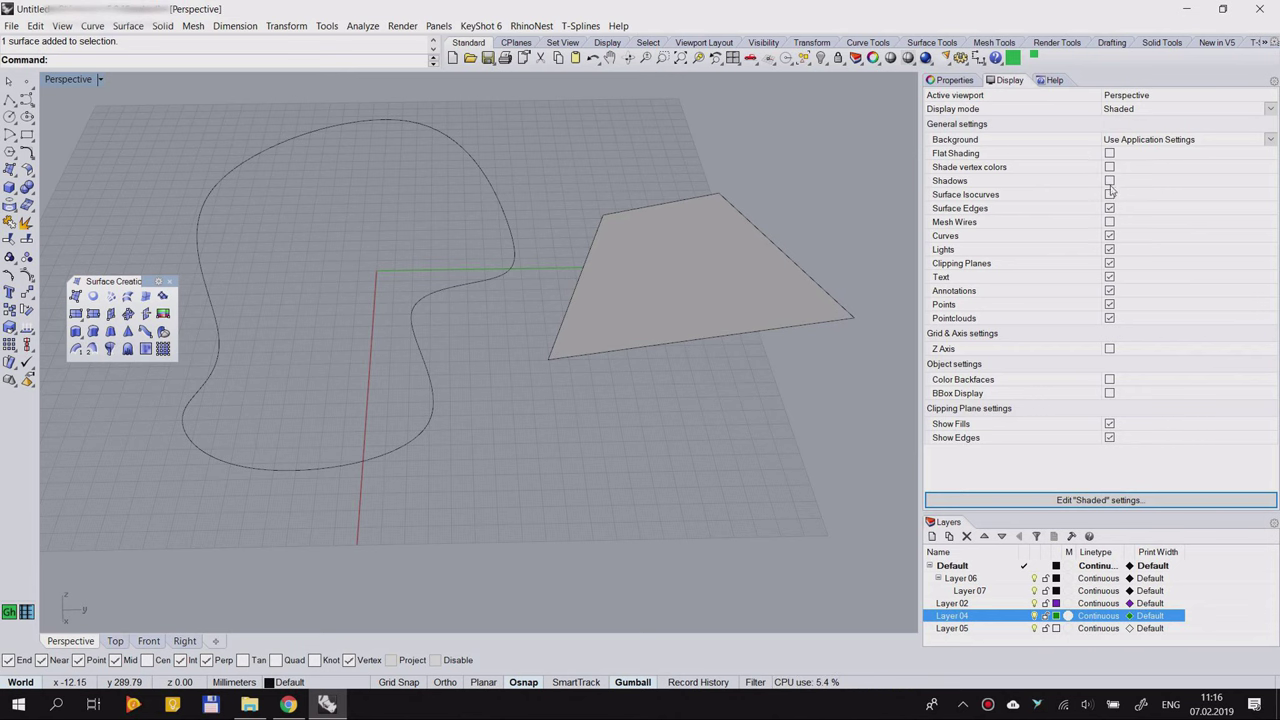
pyautogui.moveTo(737, 380); pyautogui.dragTo(534, 262, button='right')
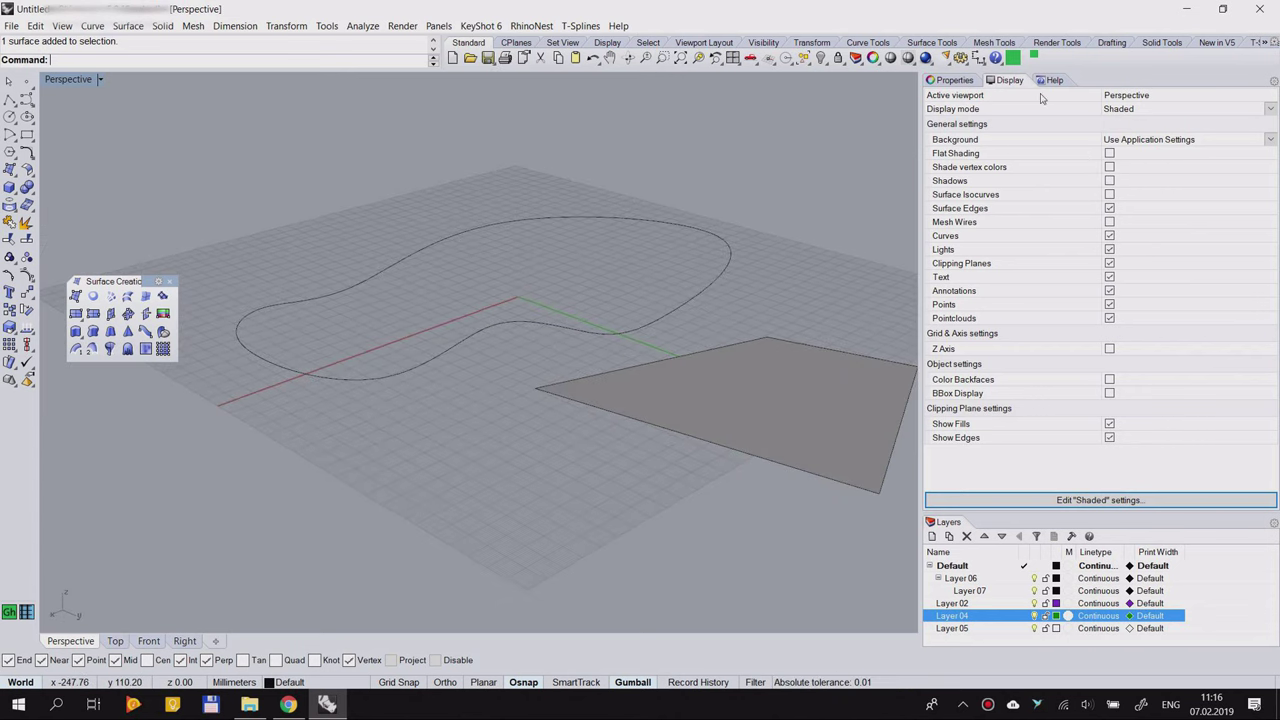
pyautogui.moveTo(660, 352); pyautogui.dragTo(764, 336, button='right')
pyautogui.click(1054, 80)
pyautogui.moveTo(635, 335); pyautogui.dragTo(735, 343, button='right')
pyautogui.click(735, 343)
pyautogui.moveTo(621, 325); pyautogui.dragTo(740, 425, button='right')
pyautogui.click(794, 414)
pyautogui.scroll(5, 560, 290)
pyautogui.click(607, 341)
pyautogui.moveTo(607, 341); pyautogui.dragTo(650, 388, button='right')
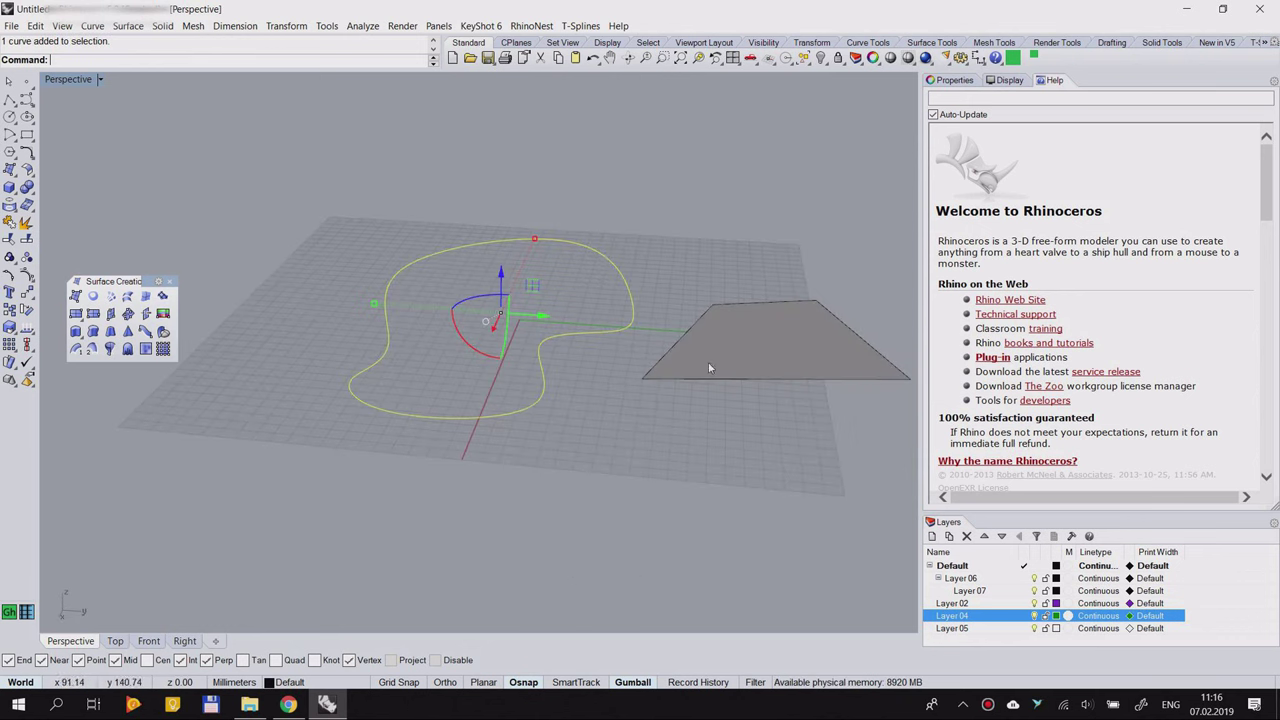
pyautogui.press('Escape')
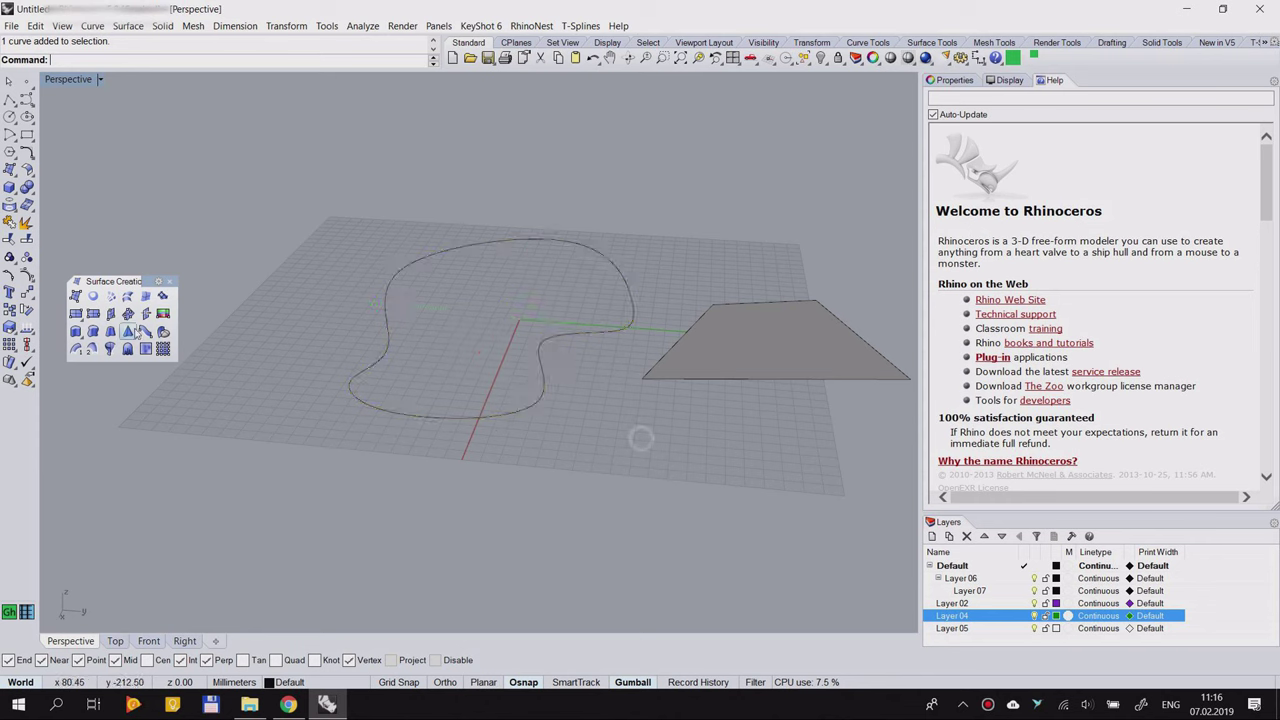
pyautogui.moveTo(137, 249); pyautogui.dragTo(110, 237)
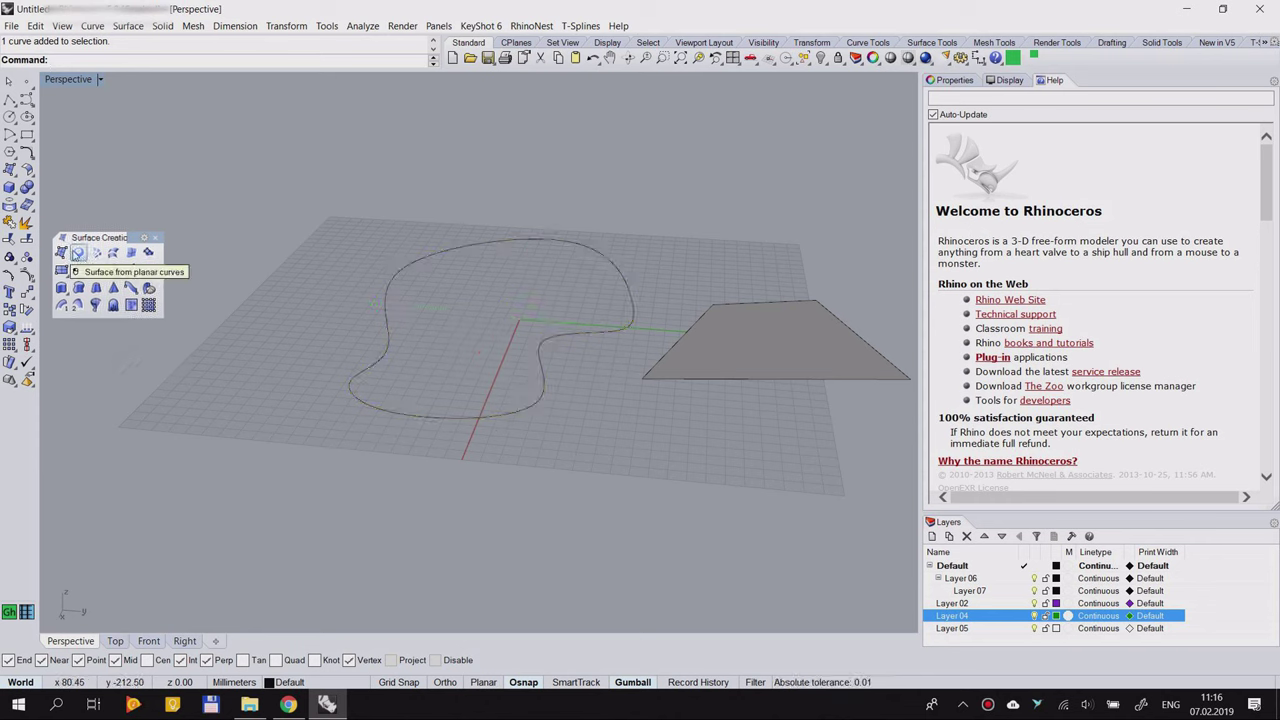
pyautogui.click(78, 253)
pyautogui.click(394, 311)
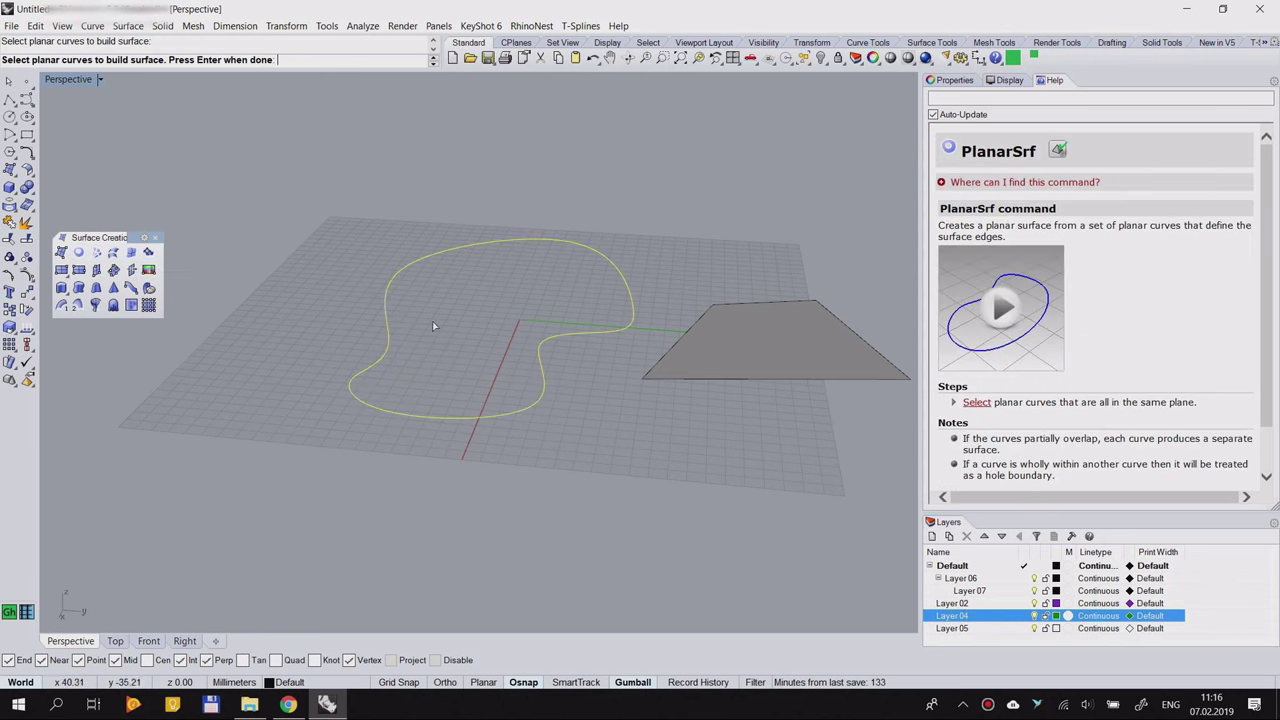
pyautogui.press('Escape')
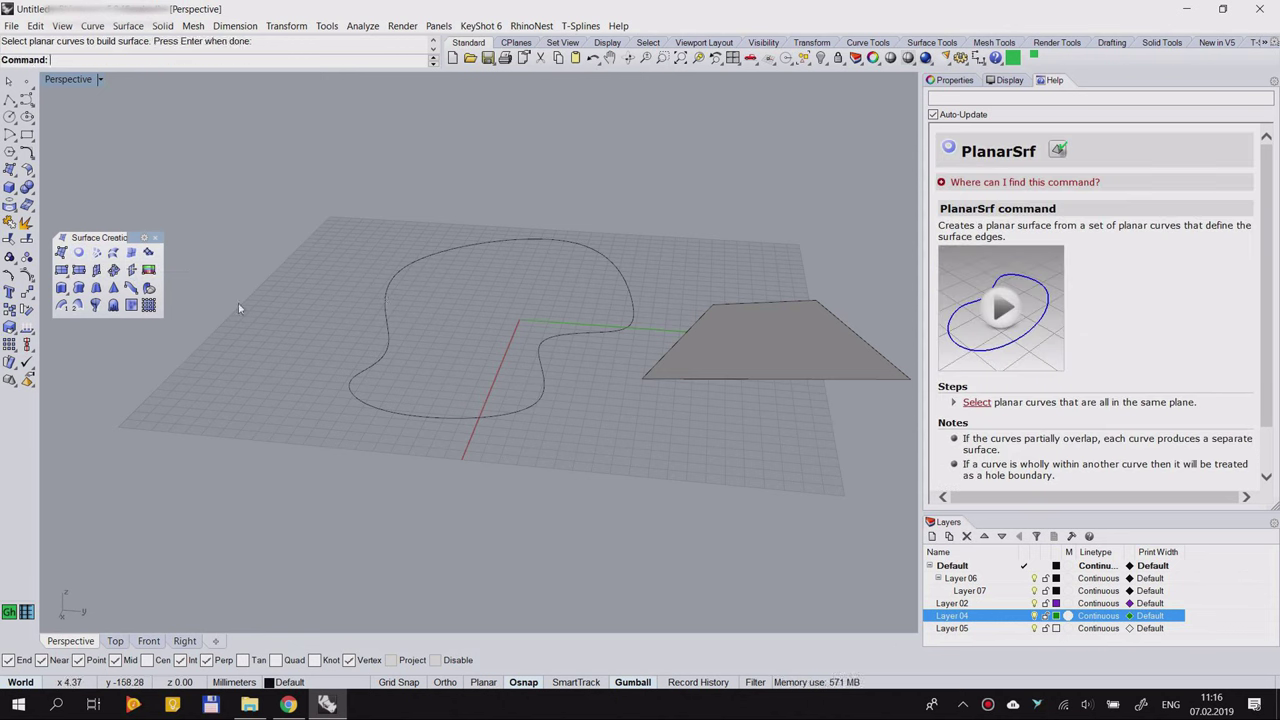
# Step: Create a planar surface from the closed kidney-shaped curve around the origin
pyautogui.click(78, 253)
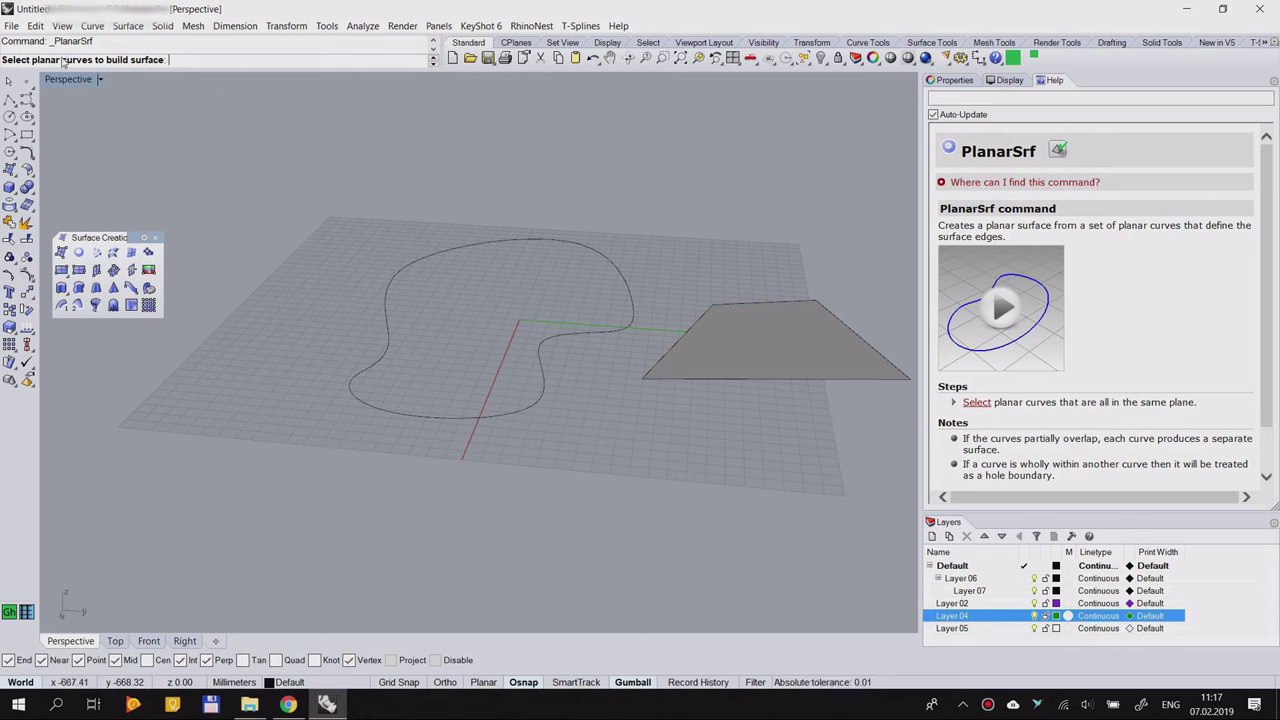
pyautogui.click(457, 251)
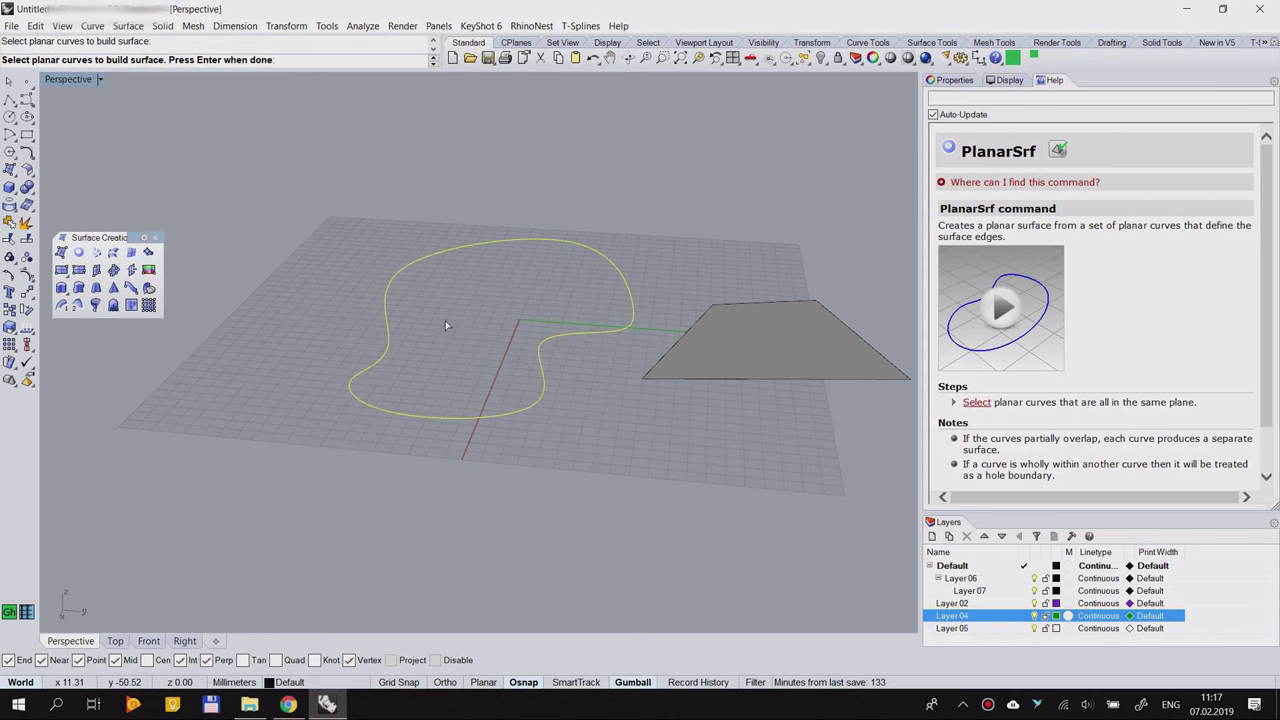
pyautogui.scroll(-2, 474, 316)
pyautogui.scroll(4, 474, 316)
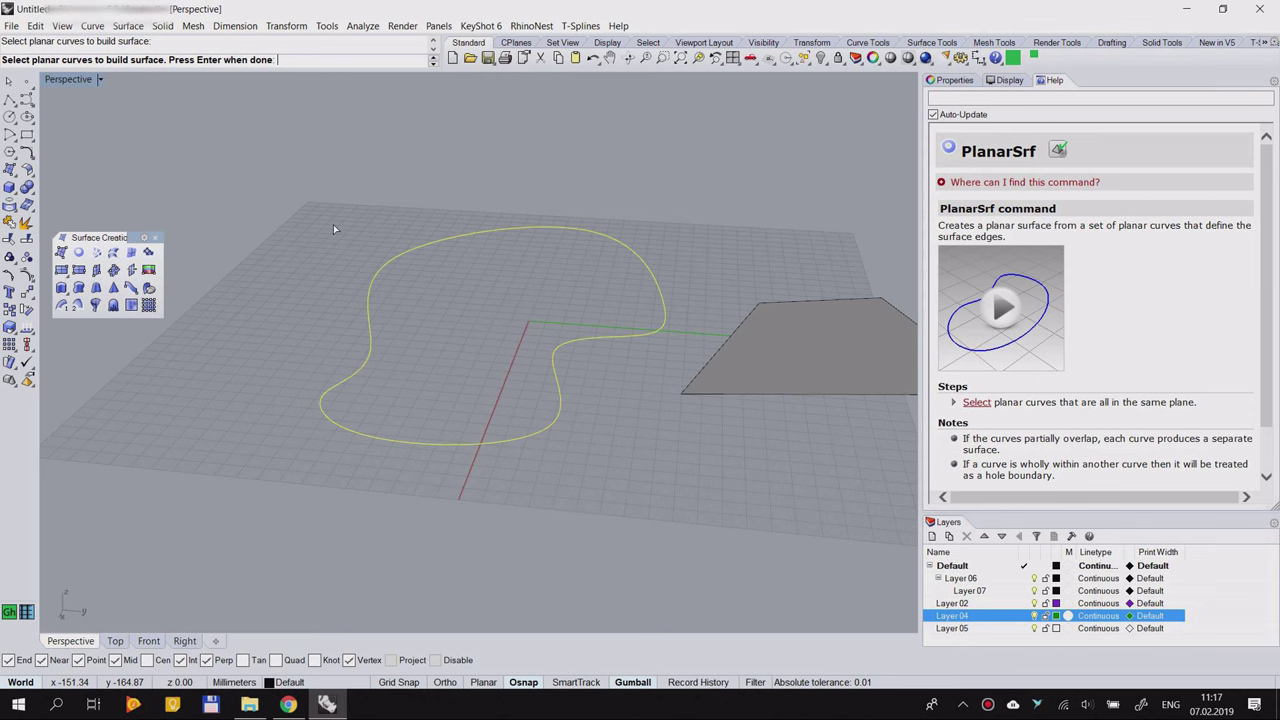
pyautogui.press('Return')
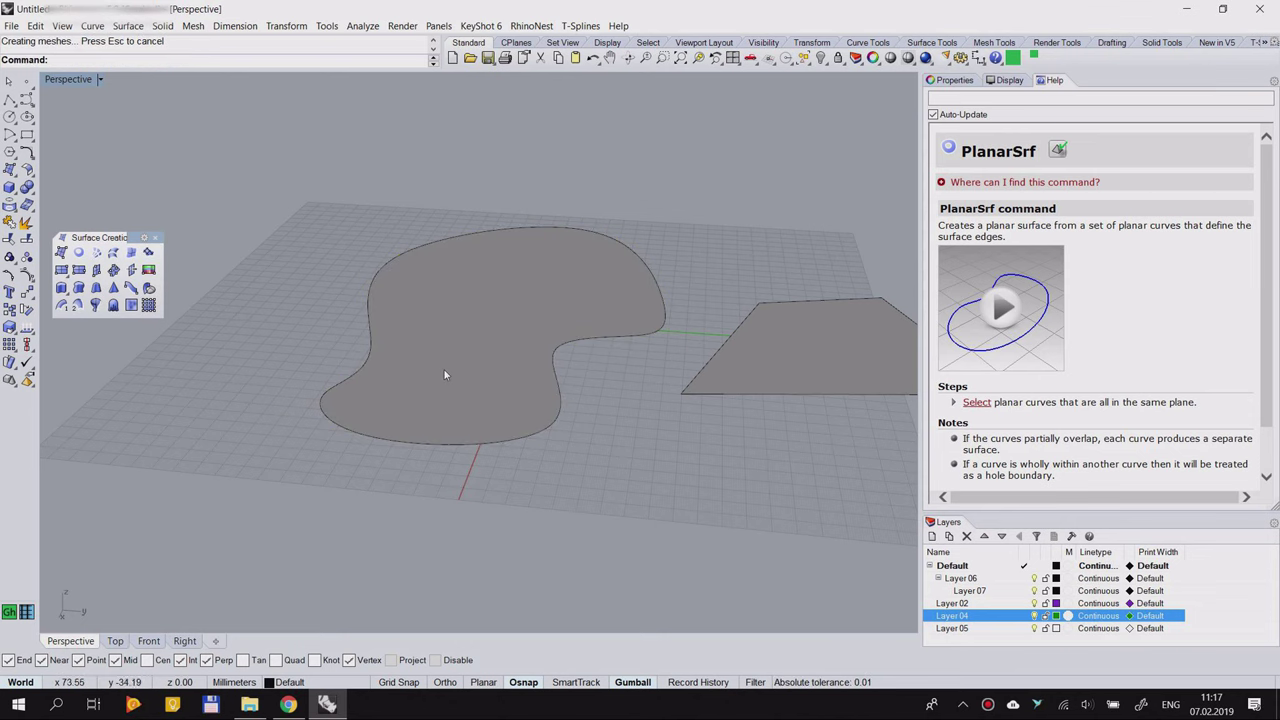
# Step: Move the new planar surface off its boundary curve, to the side opposite the four-sided surface
pyautogui.scroll(3, 457, 288)
pyautogui.moveTo(457, 288); pyautogui.dragTo(411, 334, button='right')
pyautogui.scroll(-10, 537, 334)
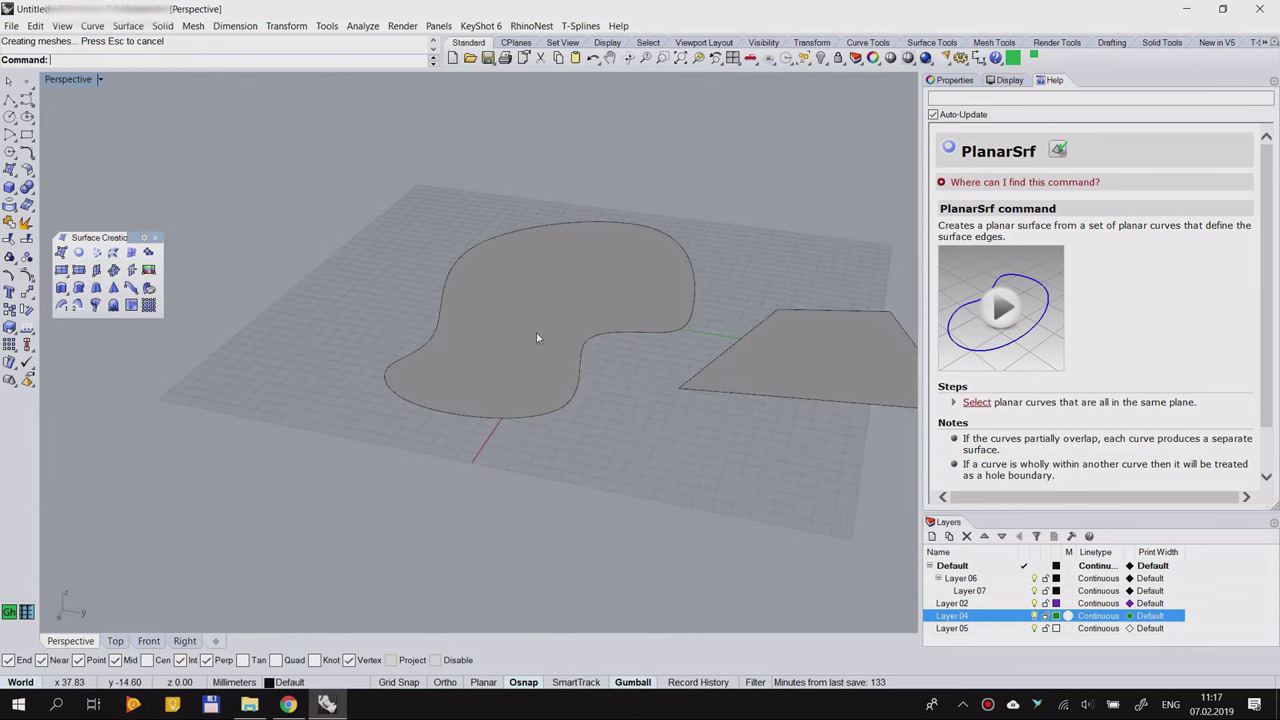
pyautogui.moveTo(516, 360); pyautogui.dragTo(579, 397, button='right')
pyautogui.scroll(4, 503, 260)
pyautogui.click(542, 273)
pyautogui.click(626, 443)
pyautogui.moveTo(564, 271); pyautogui.dragTo(305, 235)
pyautogui.click(350, 413)
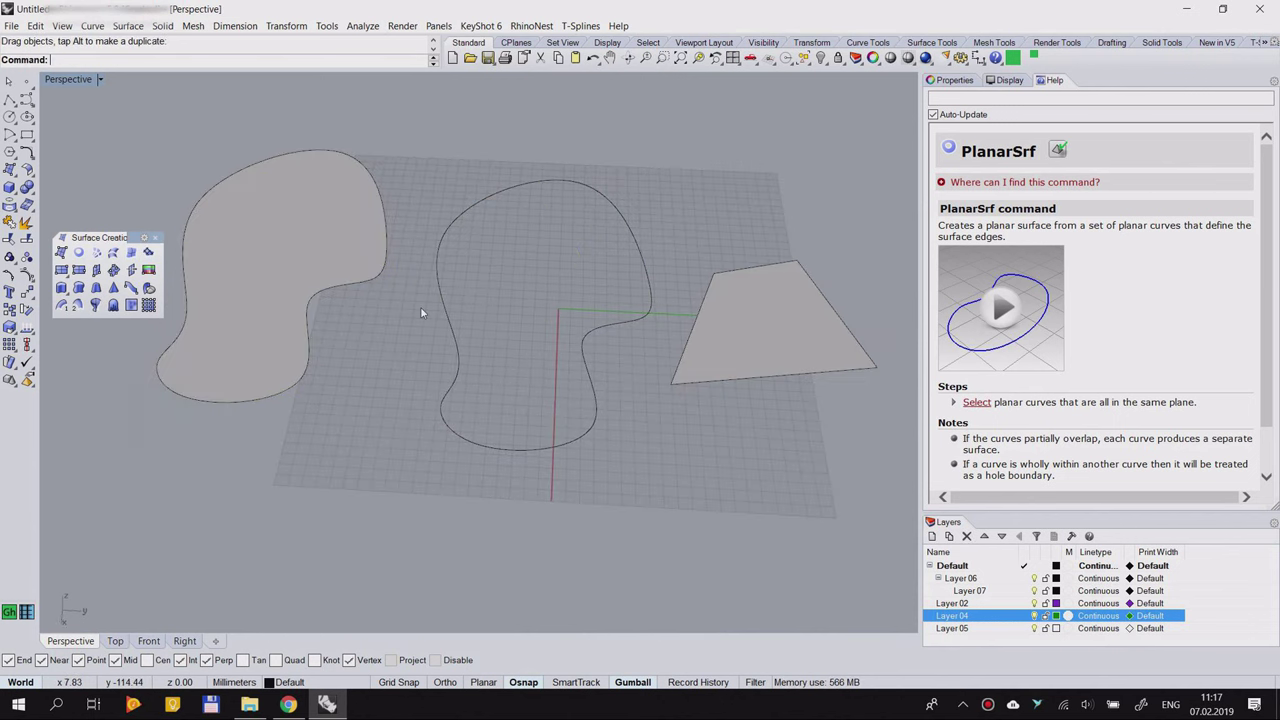
# Step: Check the closed curve on its own and shift the planar surface slightly closer to it
pyautogui.scroll(3, 446, 281)
pyautogui.click(446, 286)
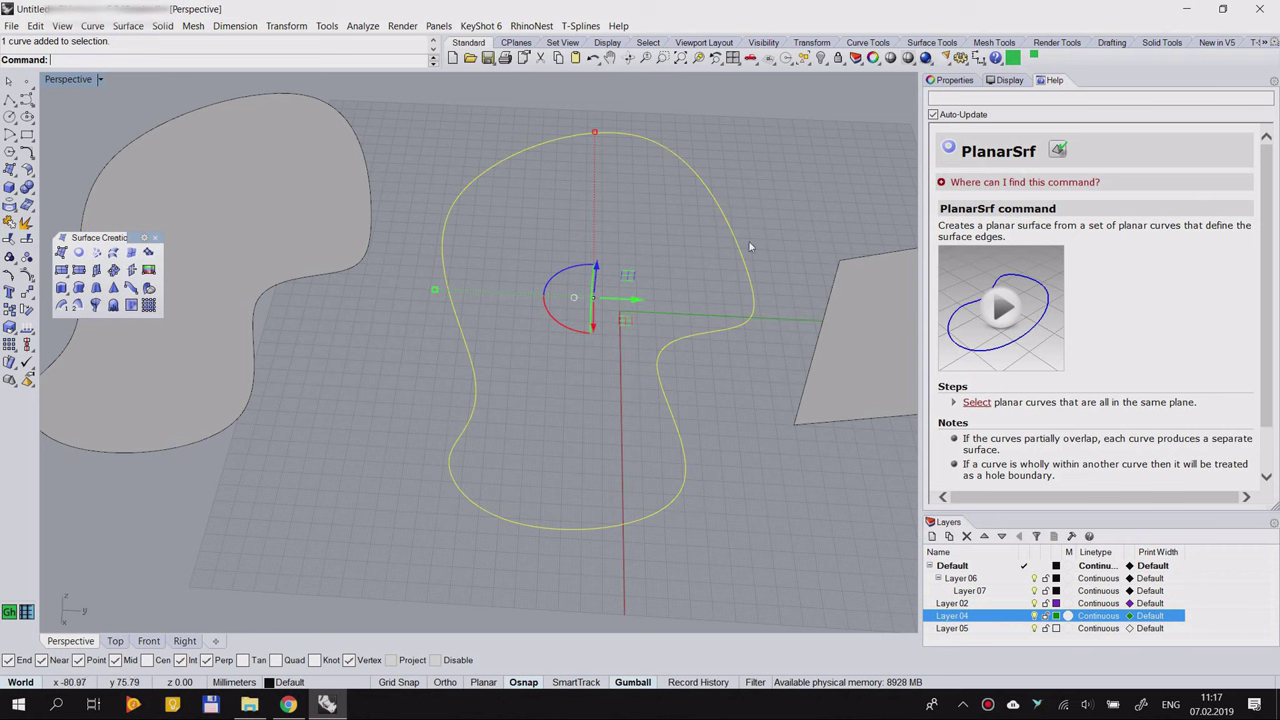
pyautogui.click(709, 437)
pyautogui.scroll(-3, 550, 403)
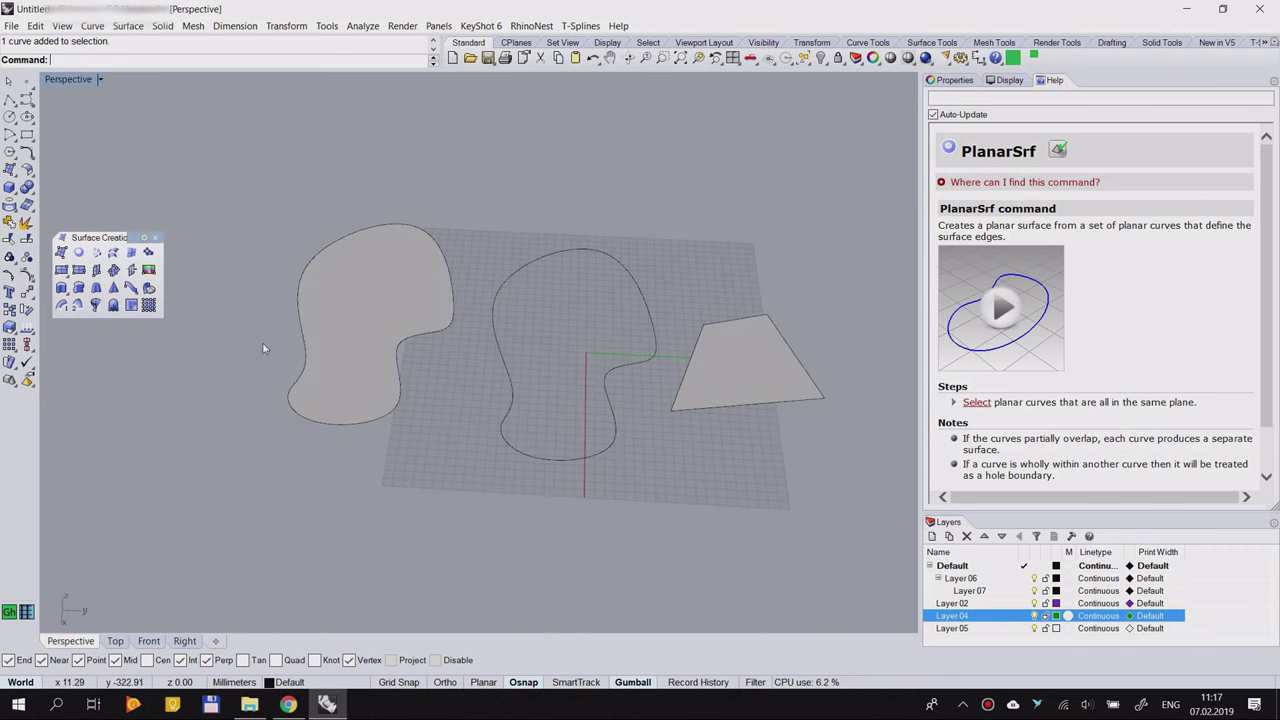
pyautogui.scroll(3, 390, 336)
pyautogui.moveTo(411, 254)
pyautogui.mouseDown()
pyautogui.moveTo(416, 295)
pyautogui.moveTo(414, 274)
pyautogui.mouseUp()
pyautogui.click(586, 444)
pyautogui.moveTo(529, 396); pyautogui.dragTo(649, 330, button='right')
pyautogui.moveTo(410, 305)
pyautogui.mouseDown()
pyautogui.moveTo(437, 340)
pyautogui.moveTo(433, 315)
pyautogui.mouseUp()
pyautogui.click(752, 316)
pyautogui.scroll(-3, 426, 407)
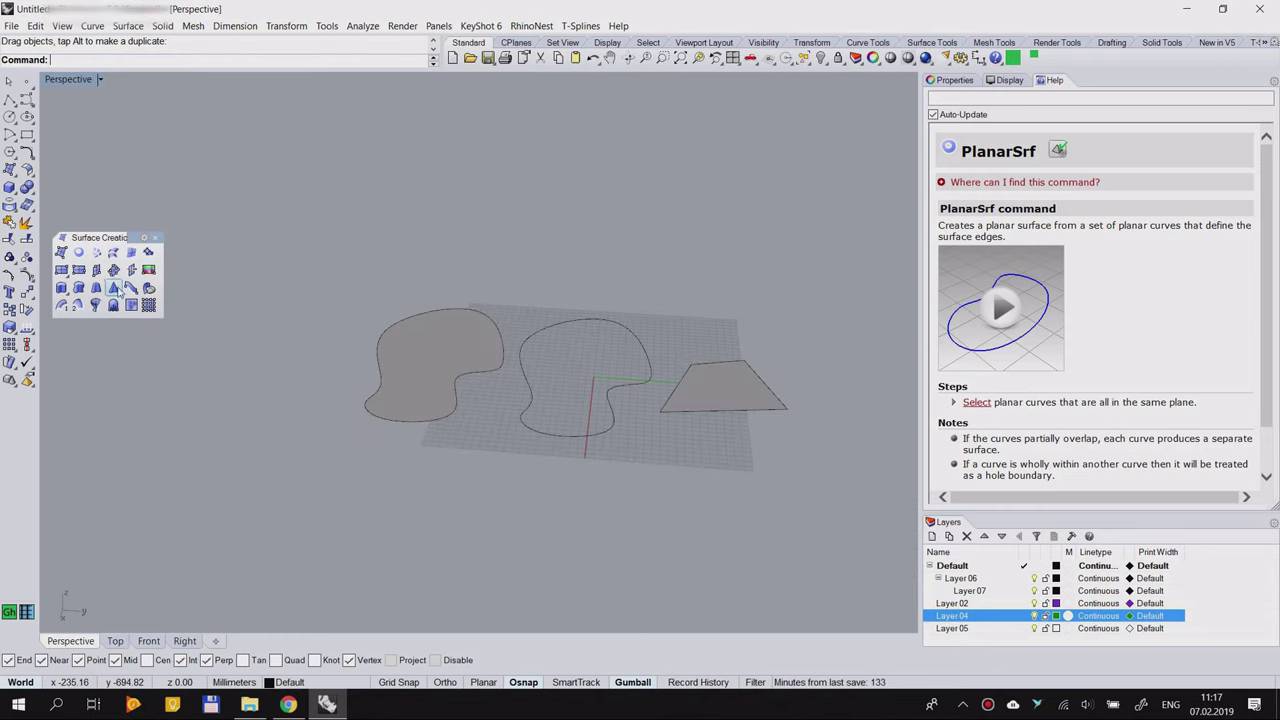
# Step: Examine the planar surface and the closed kidney-shaped curve beside it from closer up
pyautogui.scroll(3, 536, 367)
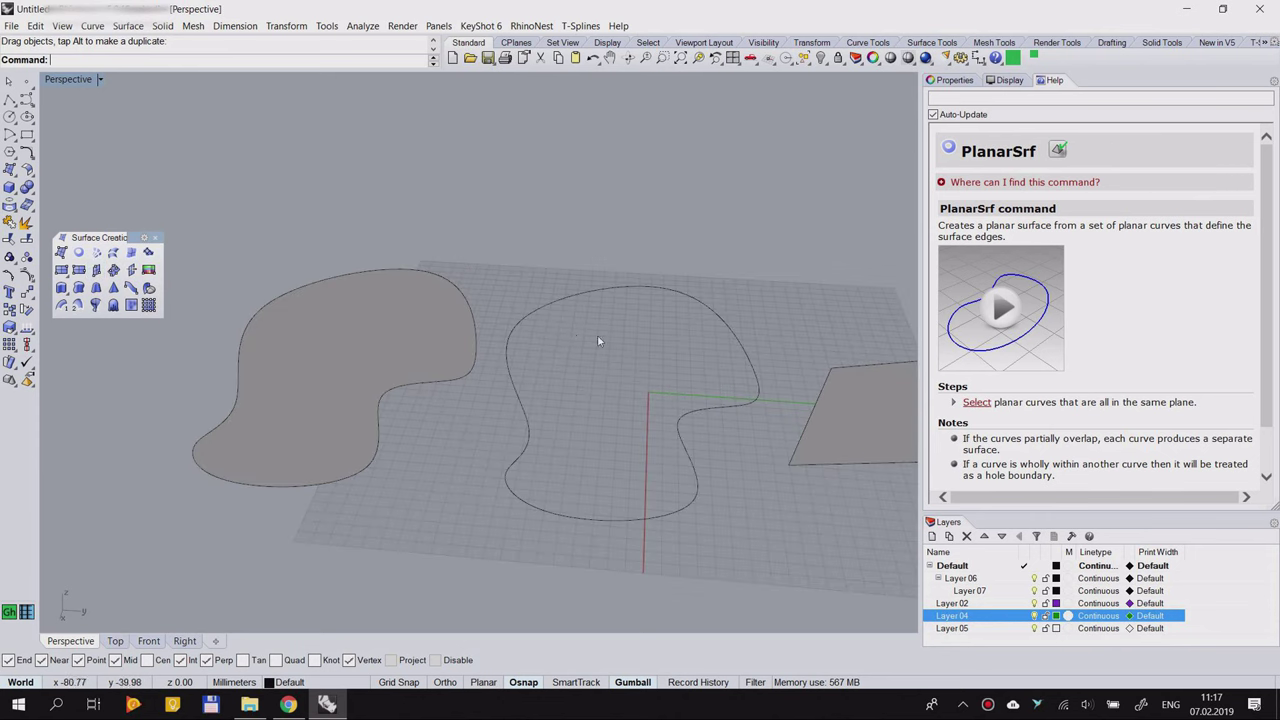
pyautogui.scroll(-3, 659, 343)
pyautogui.scroll(4, 481, 349)
pyautogui.moveTo(521, 342); pyautogui.dragTo(333, 313, button='right')
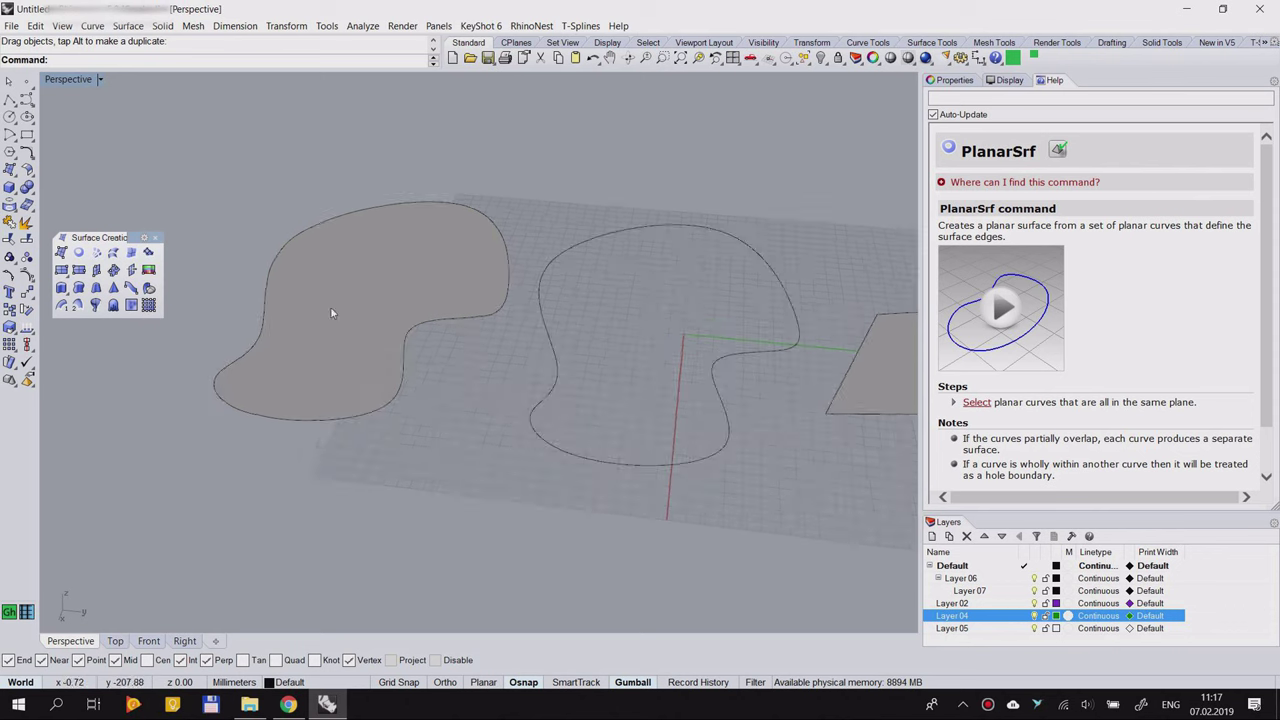
pyautogui.scroll(-4, 323, 280)
pyautogui.scroll(3, 483, 267)
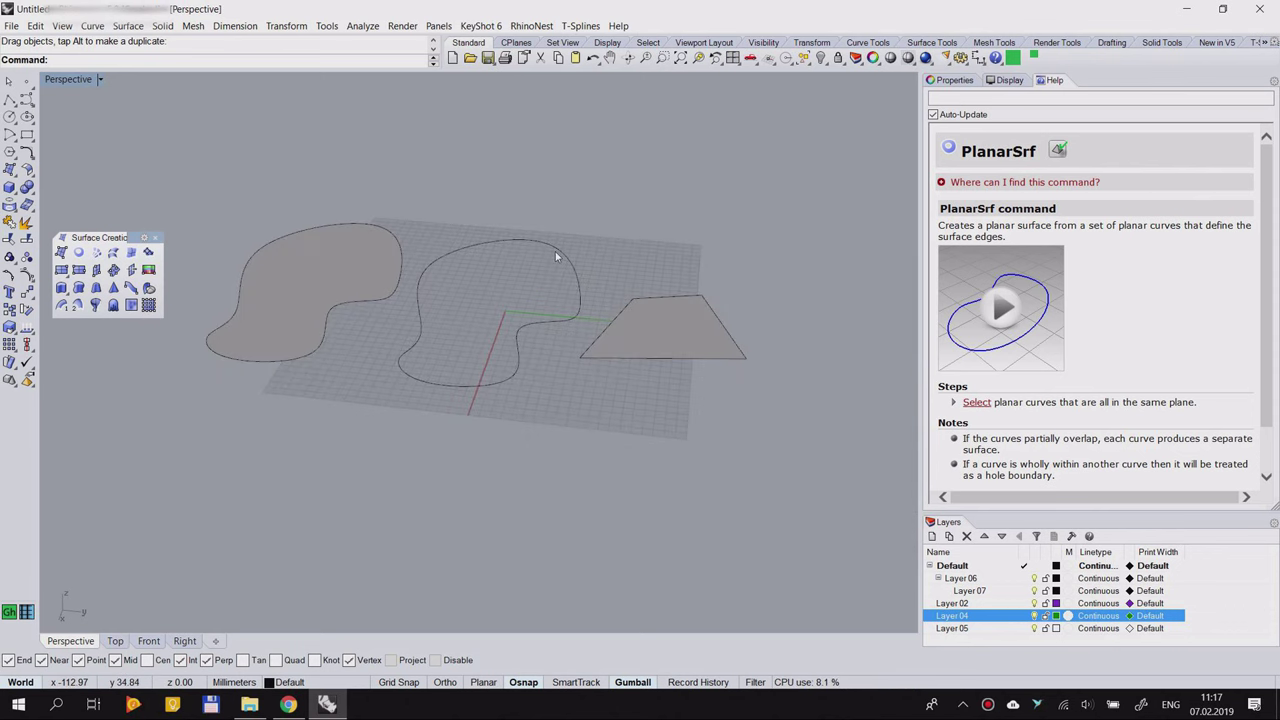
pyautogui.scroll(3, 446, 286)
pyautogui.moveTo(446, 286); pyautogui.dragTo(377, 328, button='right')
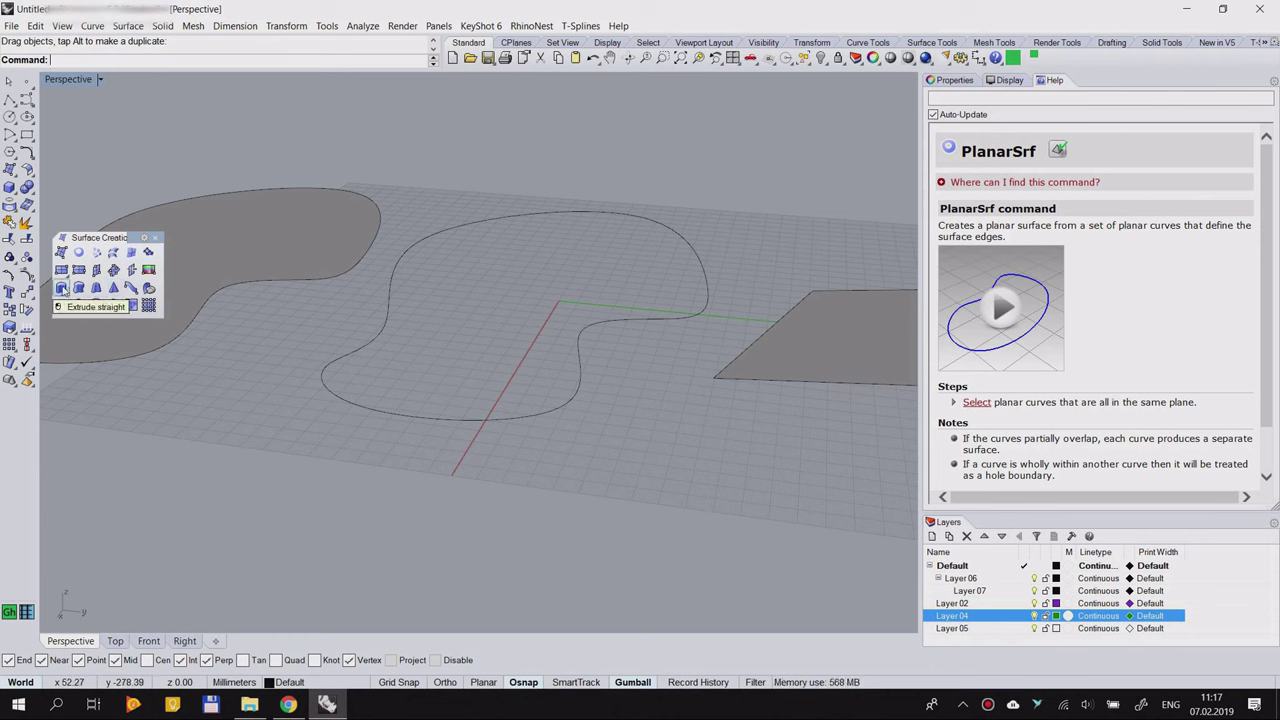
# Step: Extrude the closed kidney-shaped curve straight upward about 80 mm as an open wall
pyautogui.click(62, 289)
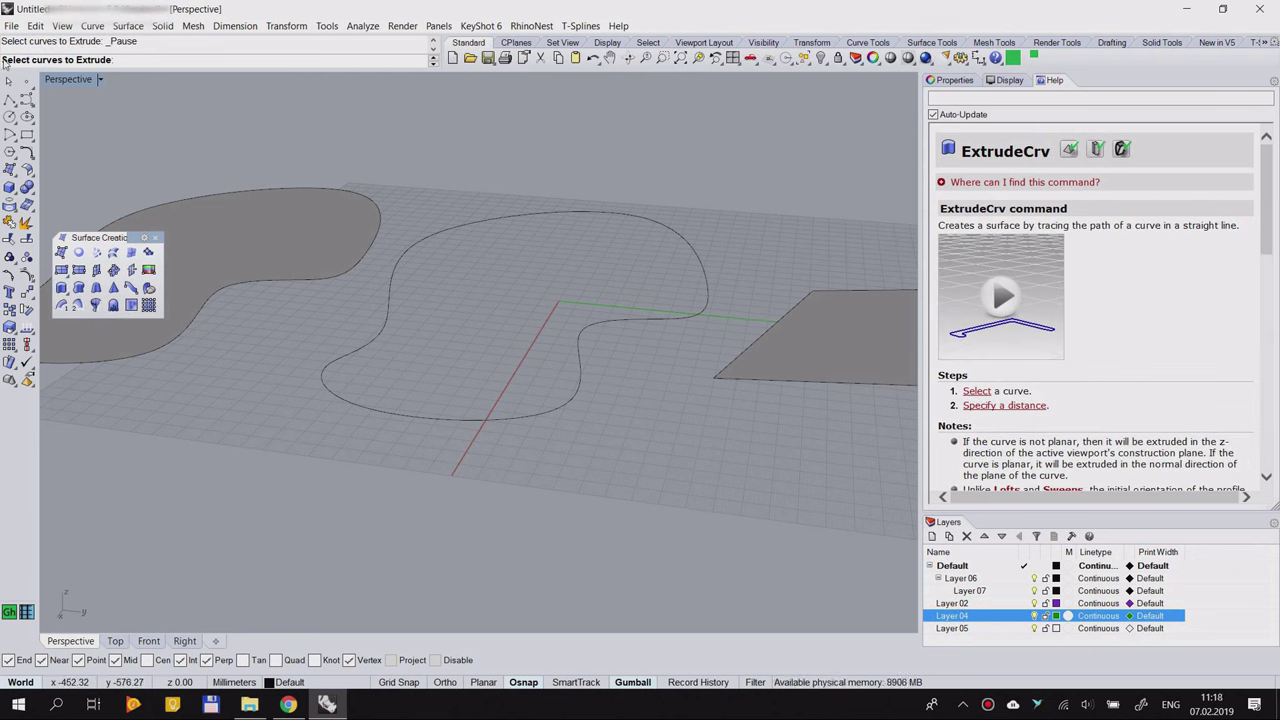
pyautogui.click(490, 220)
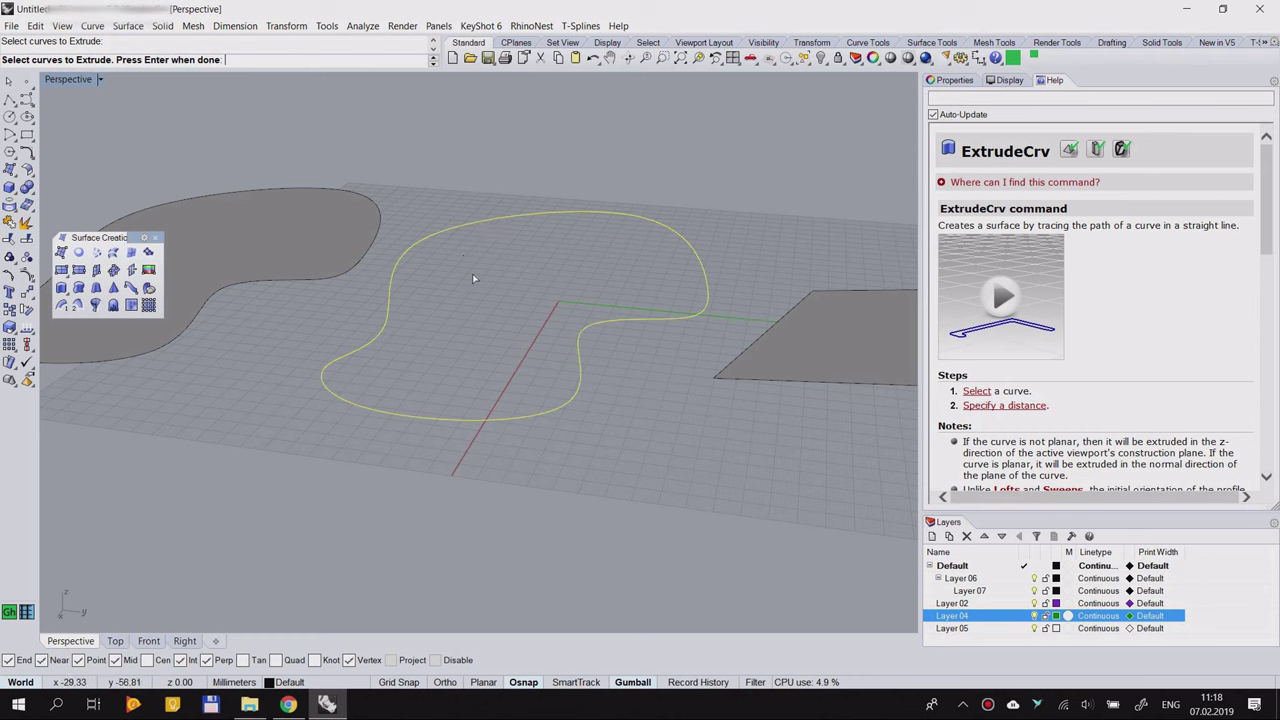
pyautogui.press('Return')
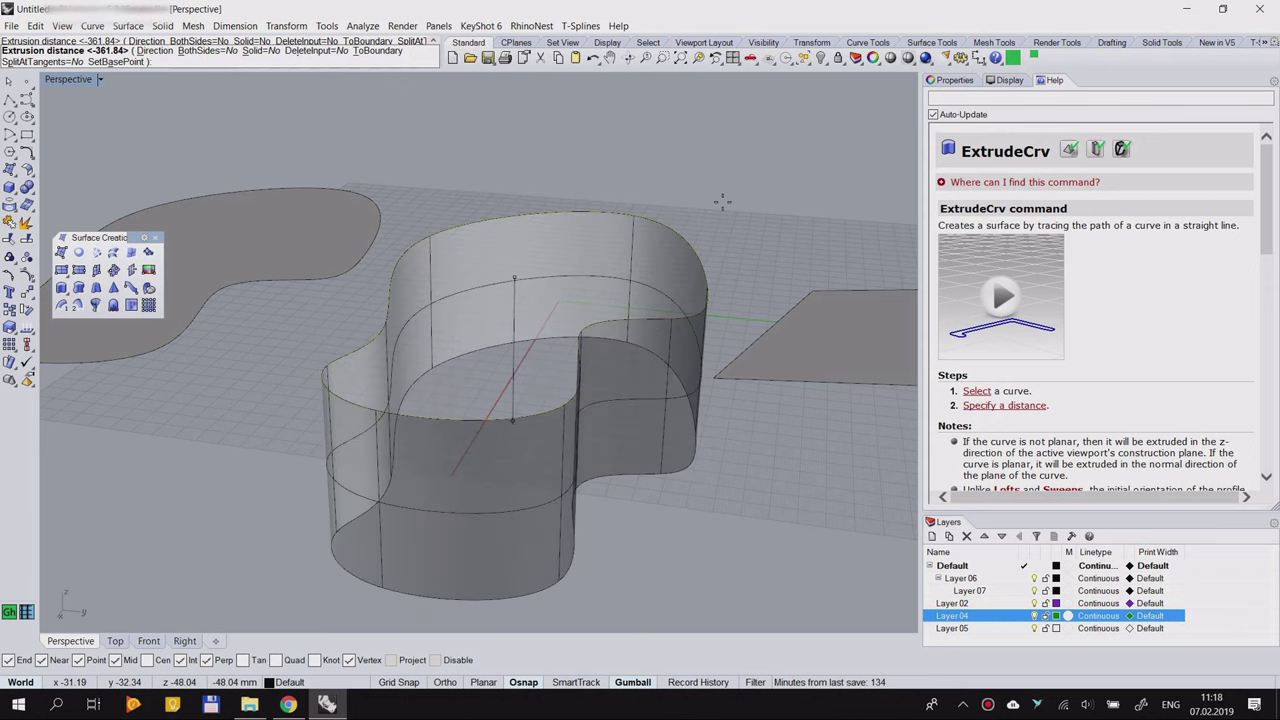
pyautogui.scroll(-5, 724, 206)
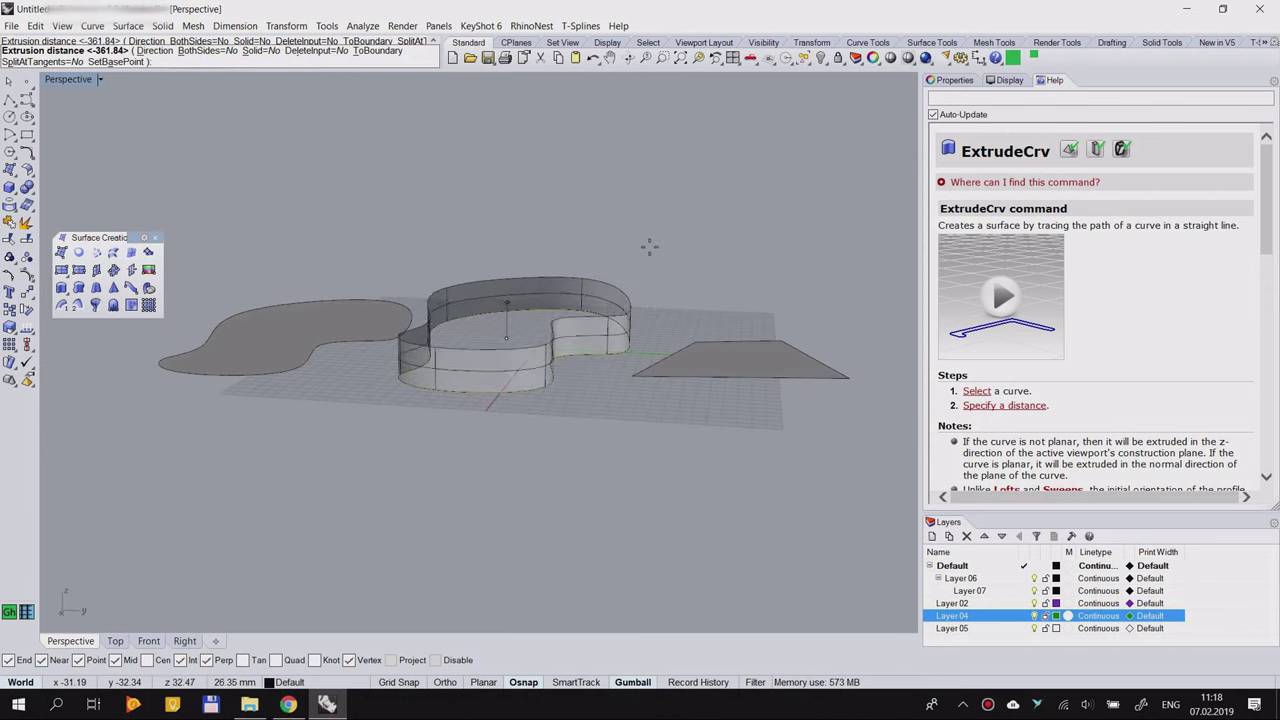
pyautogui.scroll(5, 634, 277)
pyautogui.moveTo(712, 276); pyautogui.dragTo(716, 250, button='right')
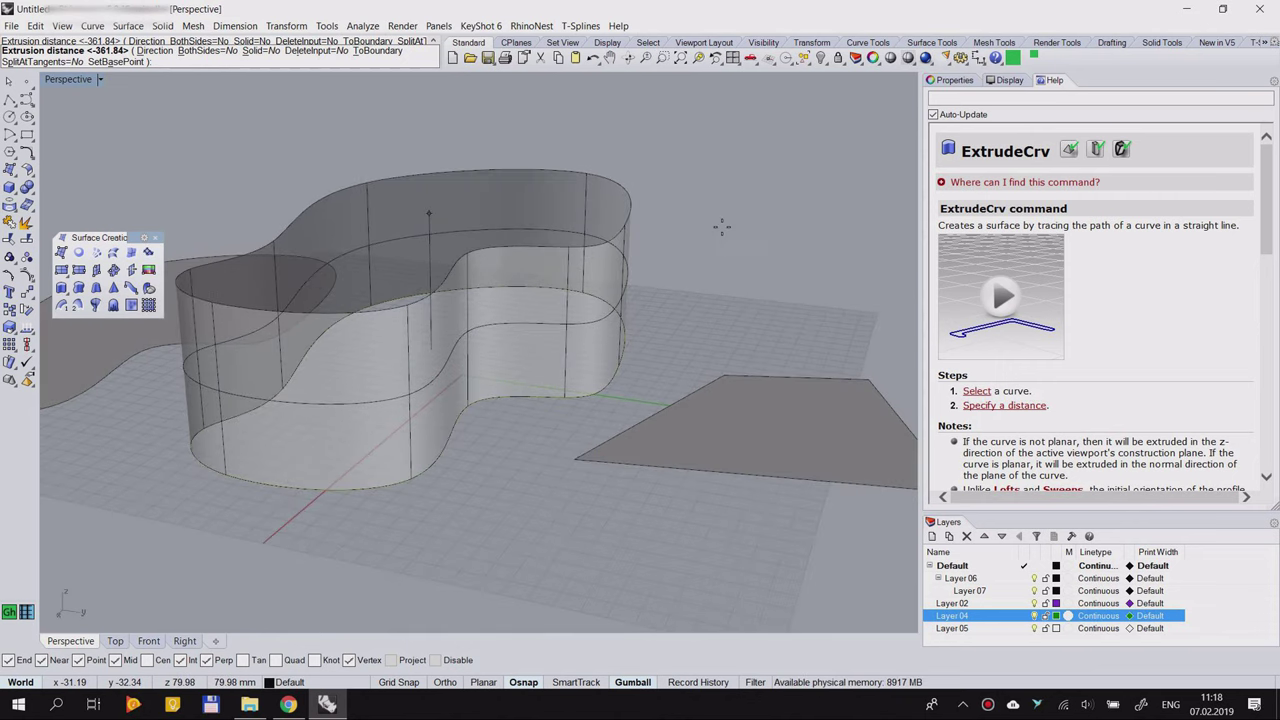
pyautogui.click(721, 226)
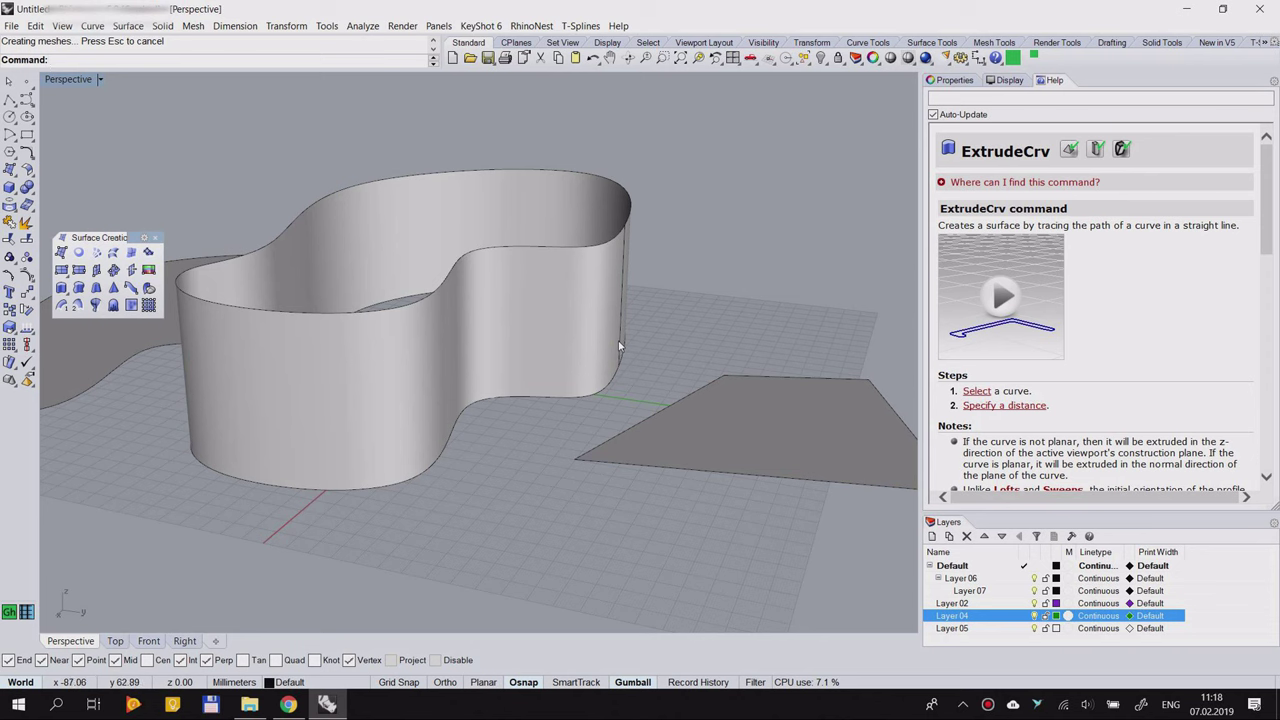
# Step: Delete the extruded wall, keeping its base curve
pyautogui.moveTo(644, 338); pyautogui.dragTo(572, 340, button='right')
pyautogui.click(572, 340)
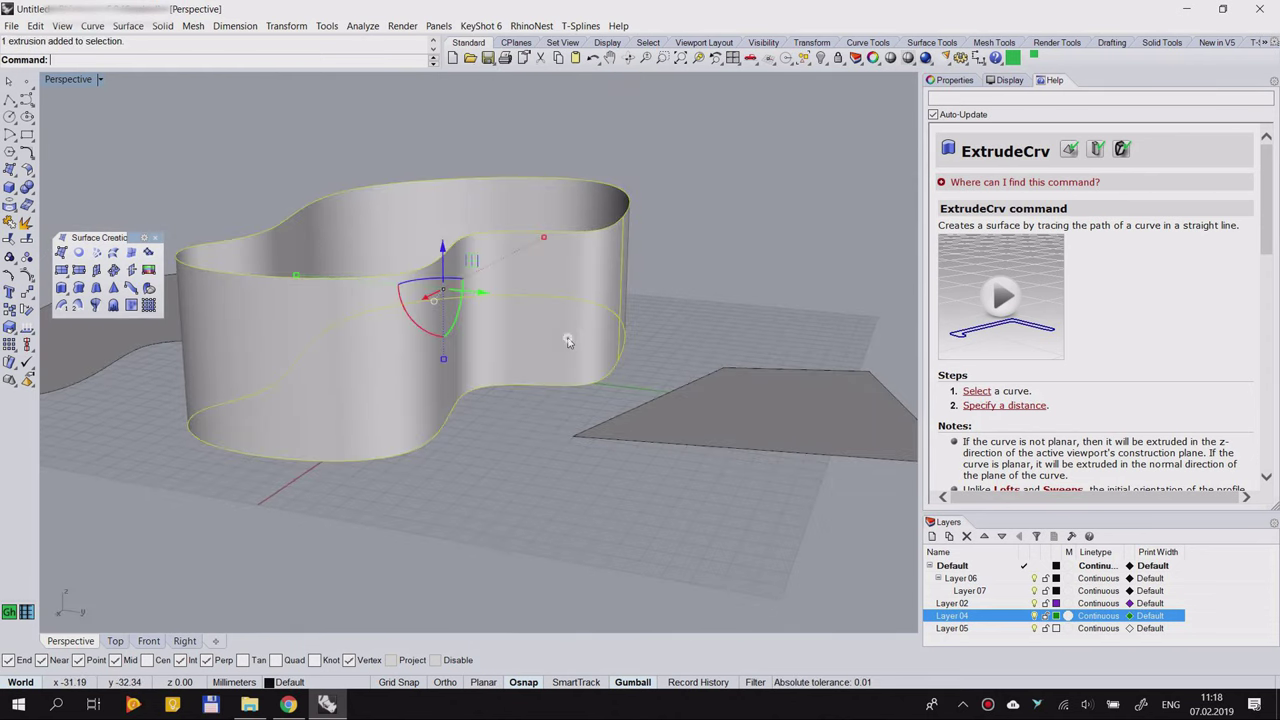
pyautogui.press('Delete')
# Step: Extrude the closed curve 50 mm straight upward as a wall without end caps
pyautogui.click(61, 287)
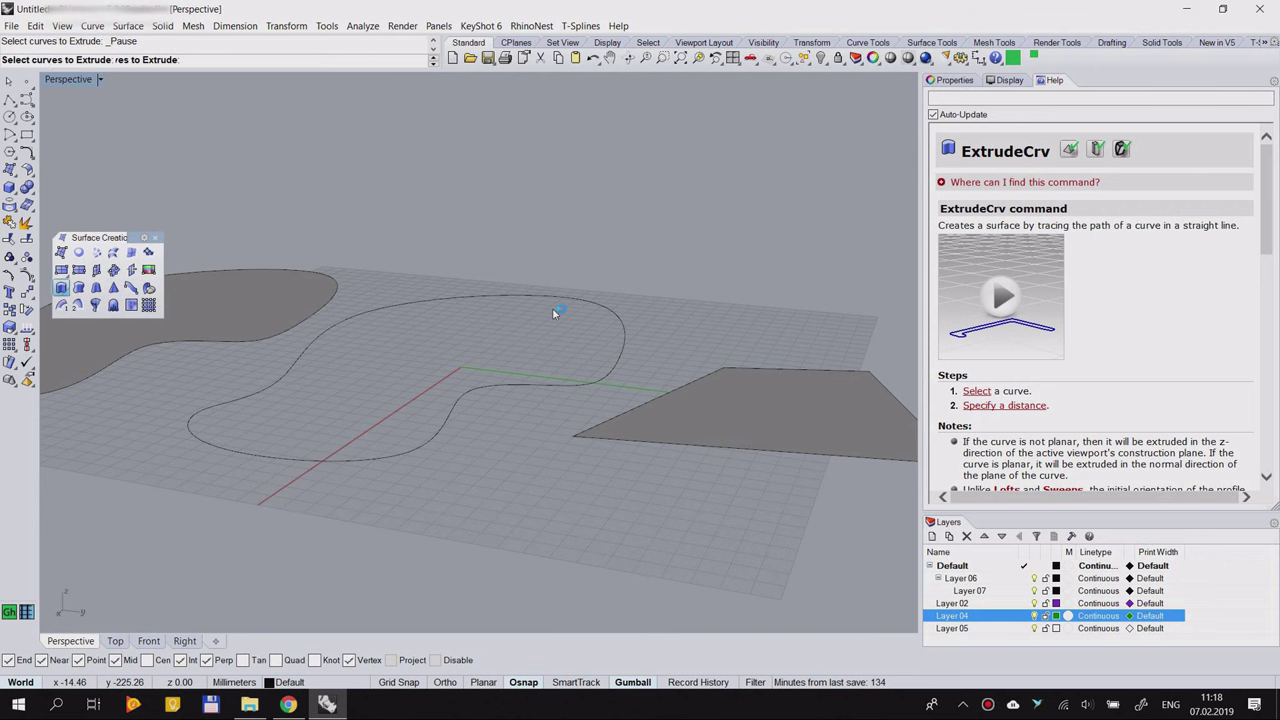
pyautogui.click(555, 295)
pyautogui.press('Return')
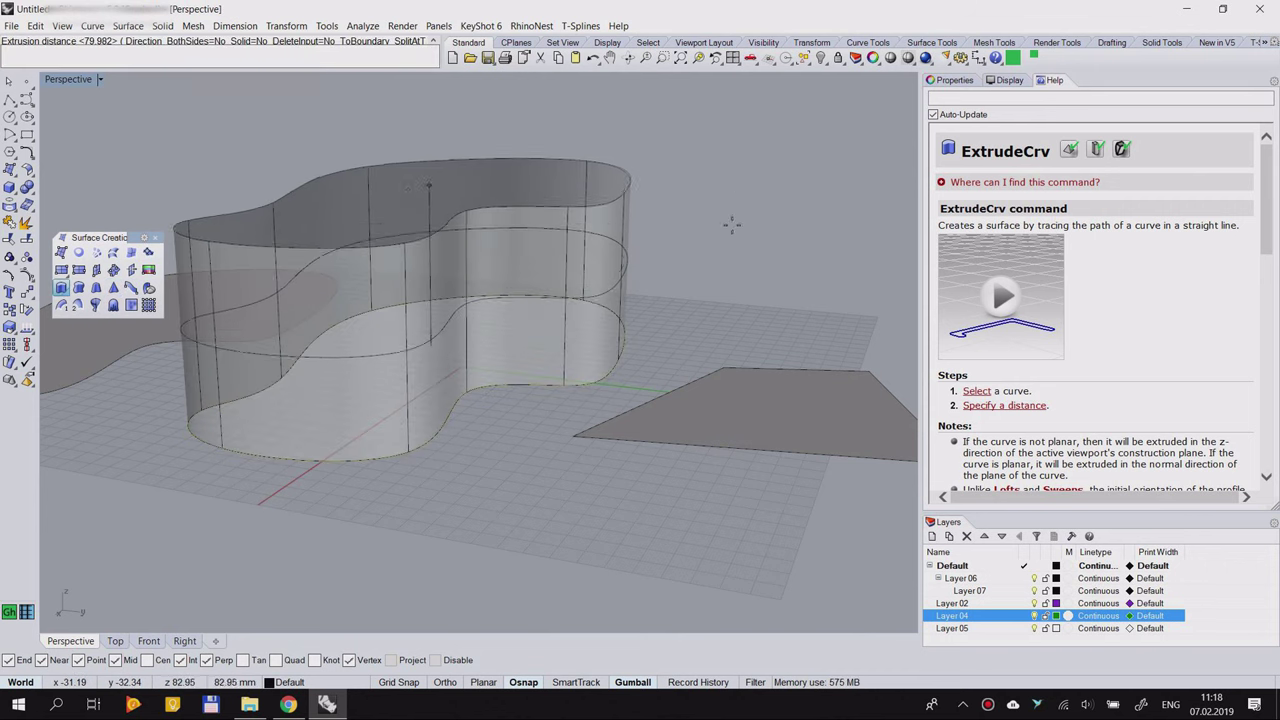
pyautogui.moveTo(711, 222); pyautogui.dragTo(685, 234, button='right')
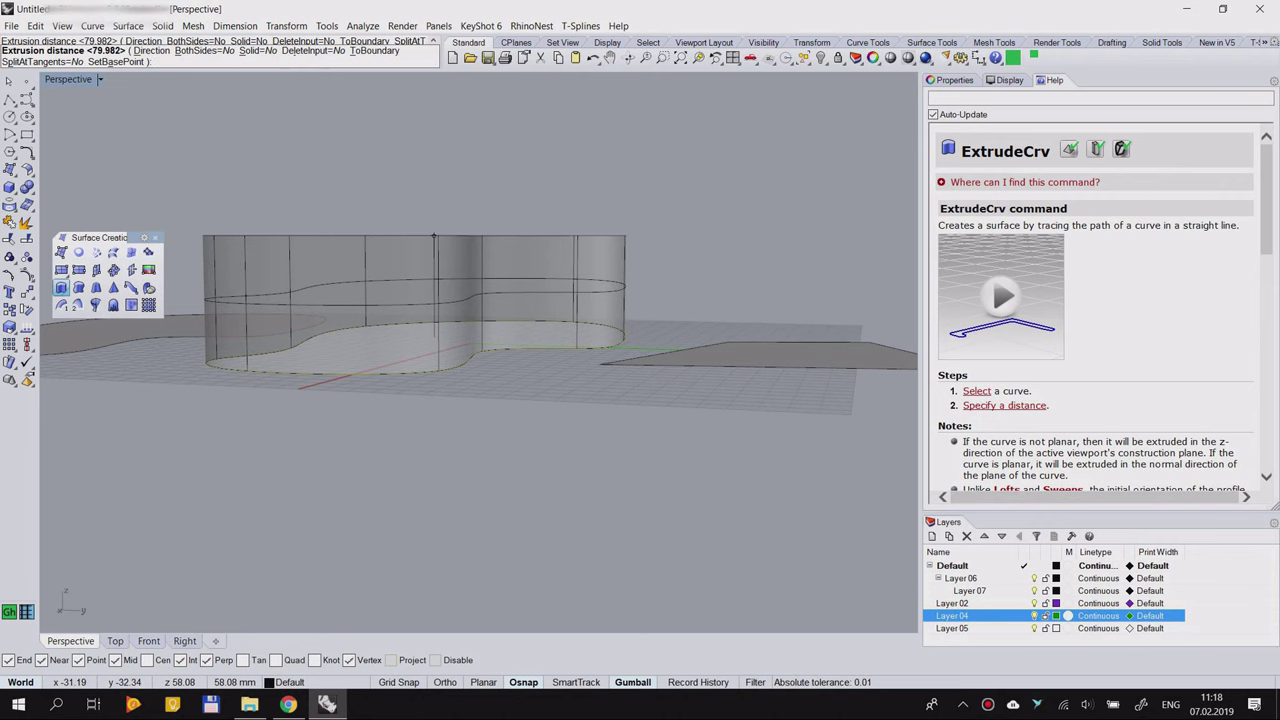
pyautogui.press('Return')
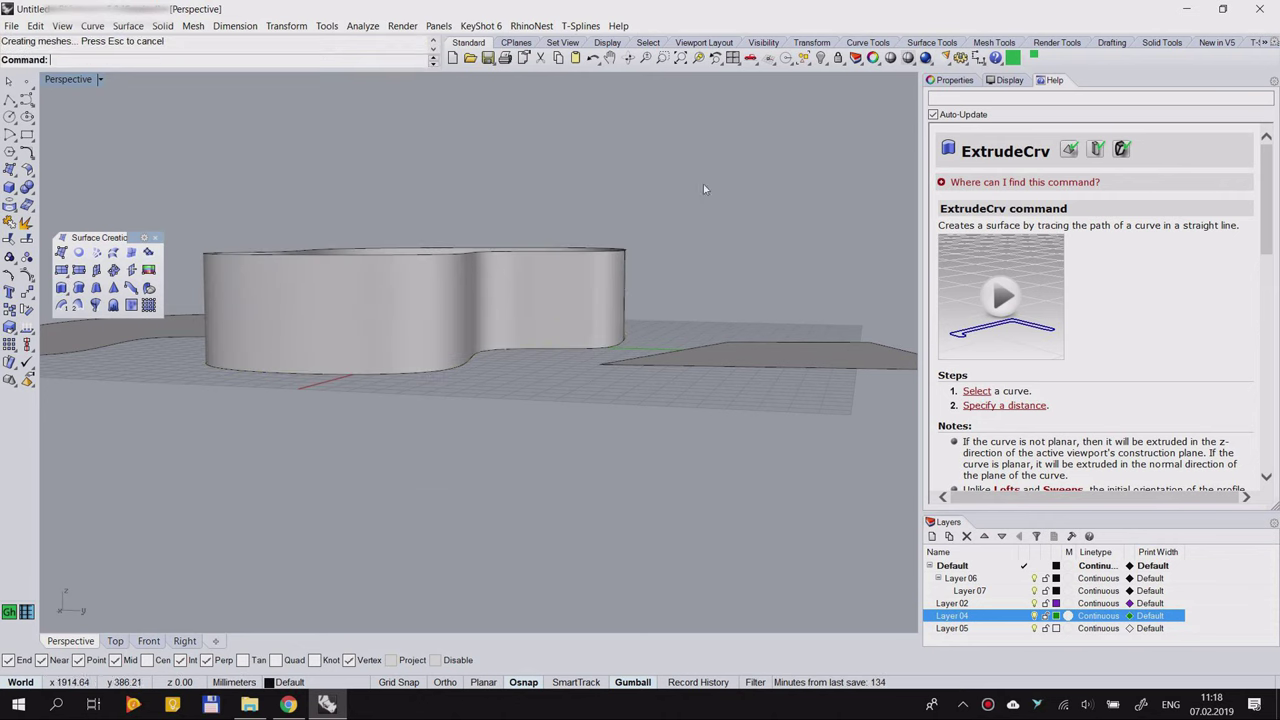
# Step: Inspect the outside, the open ends and the inside of the extruded wall from several angles
pyautogui.moveTo(706, 189); pyautogui.dragTo(669, 209, button='right')
pyautogui.scroll(3, 577, 402)
pyautogui.moveTo(577, 402); pyautogui.dragTo(573, 364, button='right')
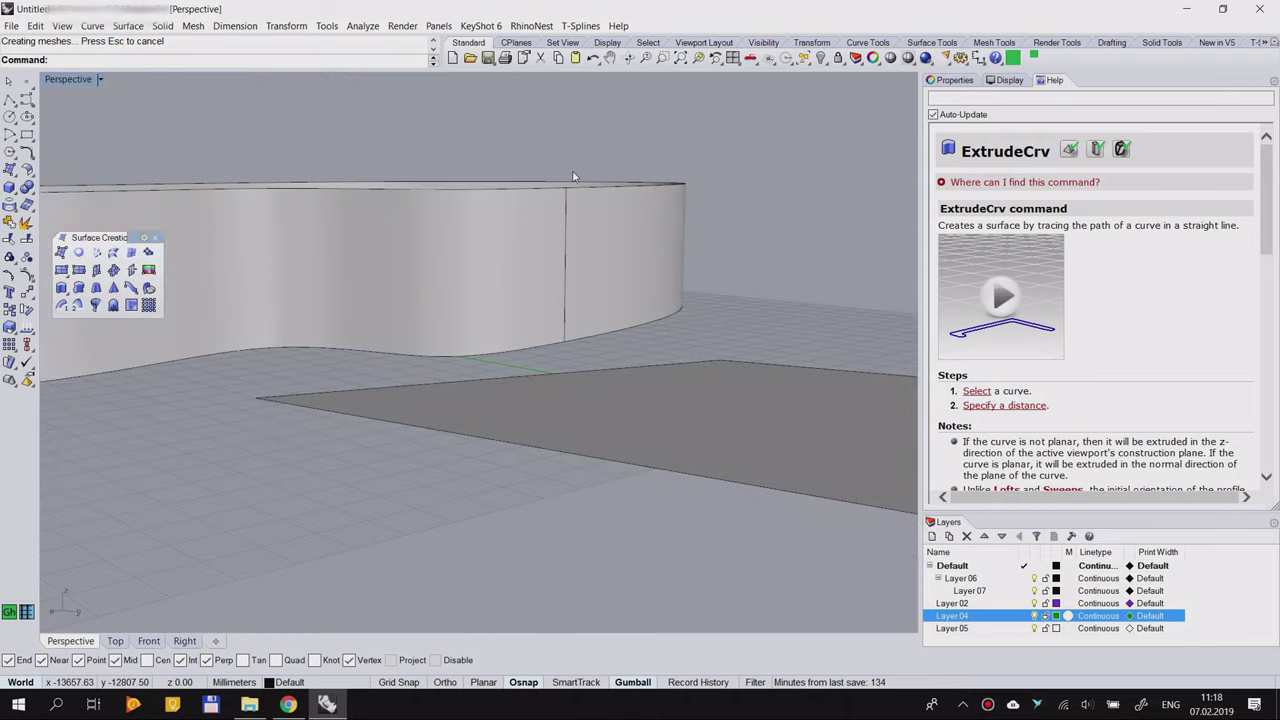
pyautogui.moveTo(573, 171); pyautogui.dragTo(560, 233, button='right')
pyautogui.scroll(-6, 531, 349)
pyautogui.moveTo(431, 314); pyautogui.dragTo(536, 314, button='right')
pyautogui.scroll(5, 478, 250)
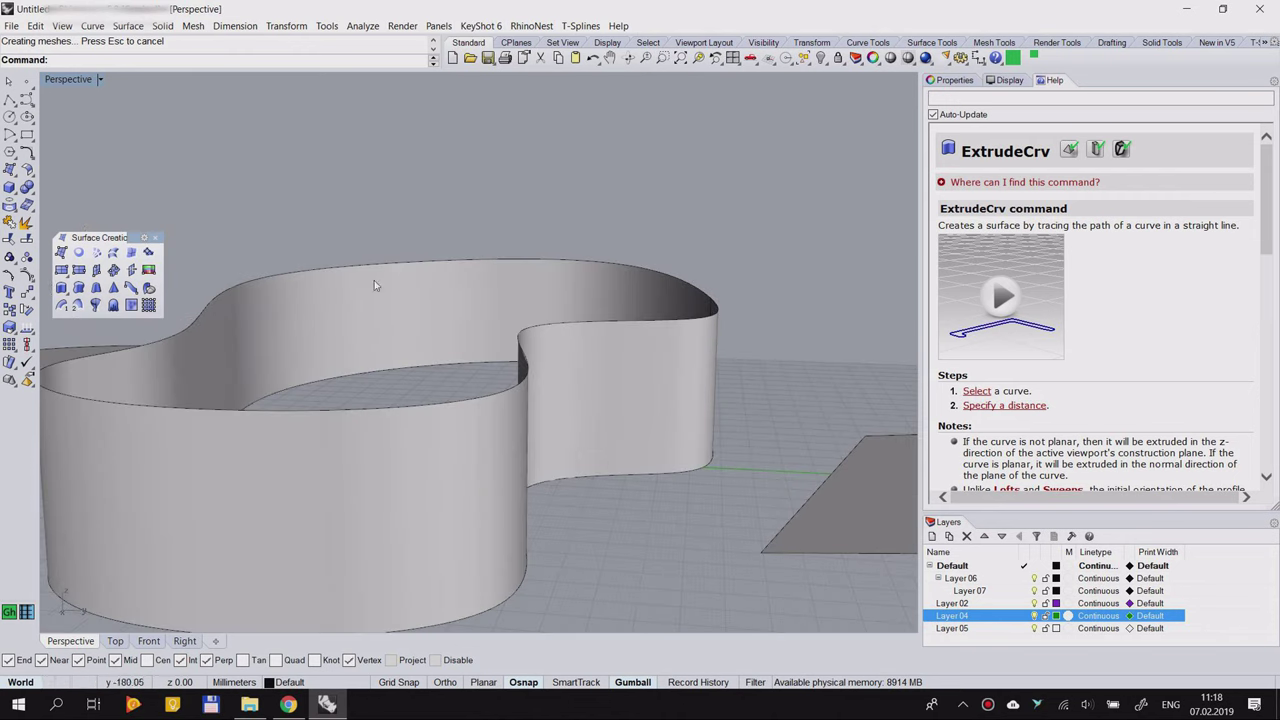
pyautogui.scroll(-2, 460, 266)
pyautogui.moveTo(443, 299); pyautogui.dragTo(457, 220, button='right')
pyautogui.moveTo(450, 414); pyautogui.dragTo(398, 350, button='right')
pyautogui.scroll(-7, 454, 280)
pyautogui.scroll(3, 229, 356)
pyautogui.scroll(2, 228, 357)
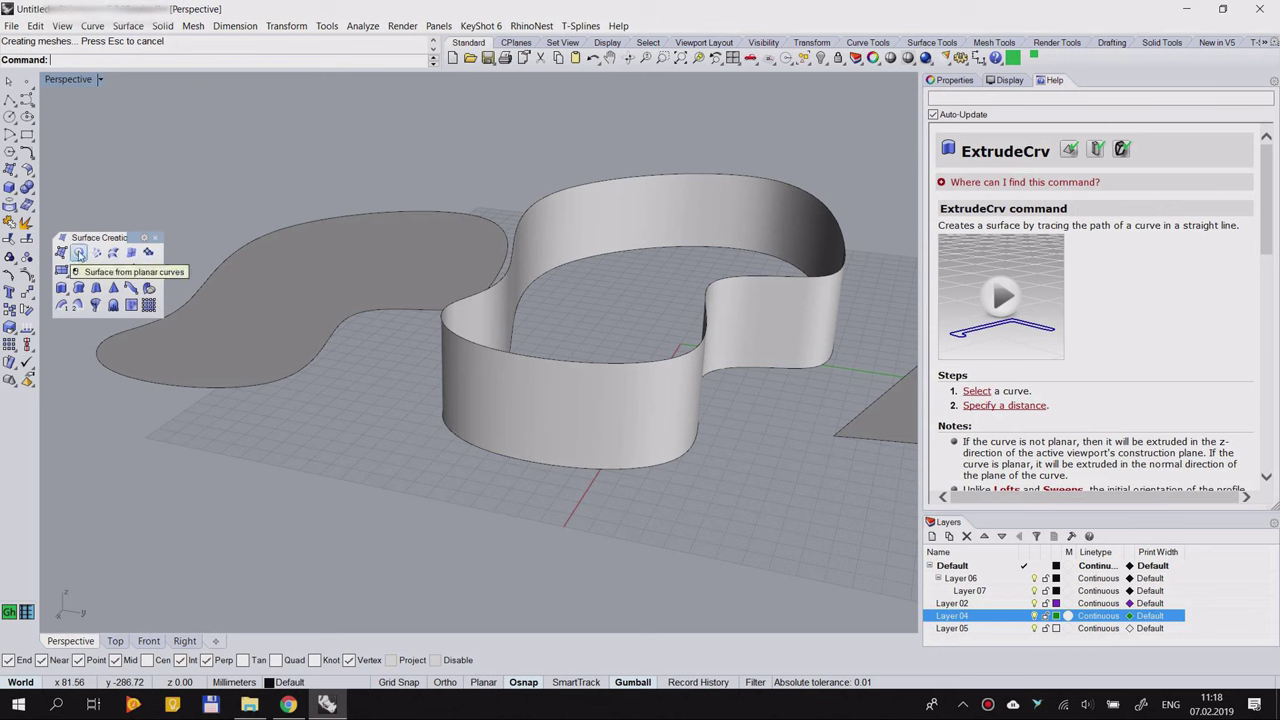
# Step: Cap both ends of the extruded wall with planar surfaces built from its upper edge and the base curve
pyautogui.click(79, 253)
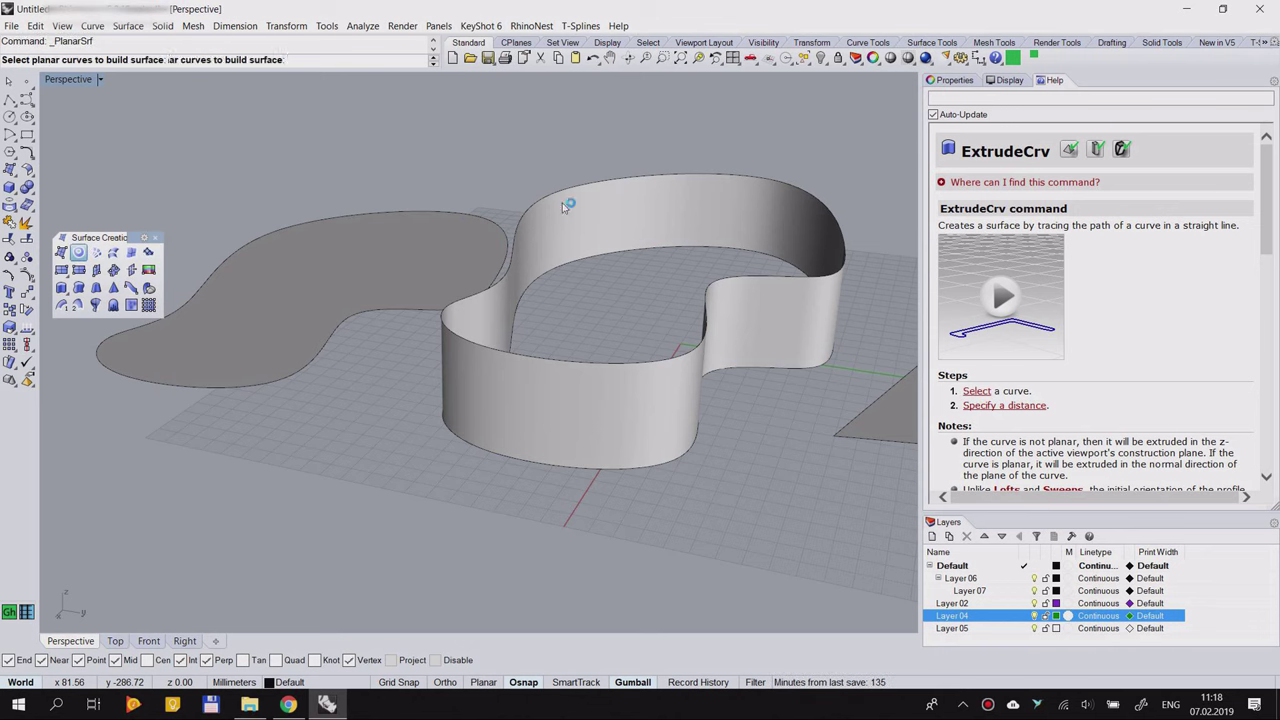
pyautogui.moveTo(470, 219); pyautogui.dragTo(479, 118, button='right')
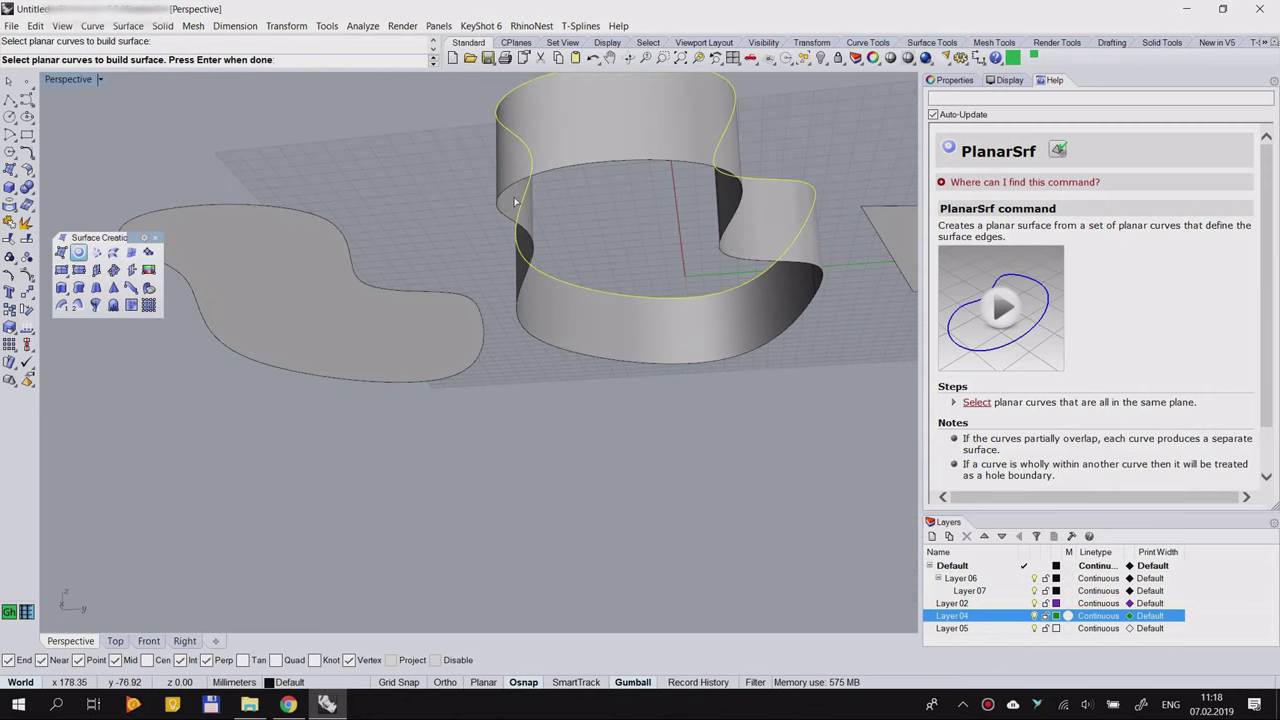
pyautogui.click(566, 359)
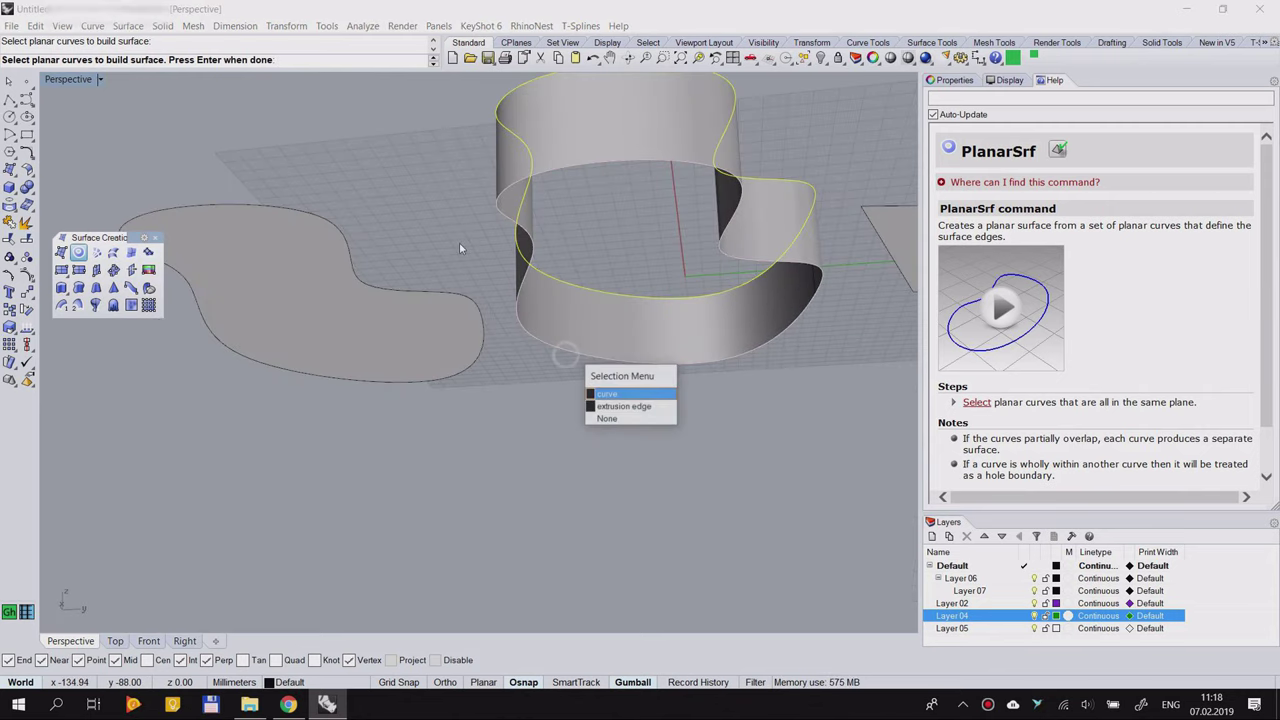
pyautogui.click(621, 396)
pyautogui.press('Return')
# Step: Delete the two planar caps and the extruded wall, leaving only the closed base curve
pyautogui.moveTo(552, 252); pyautogui.dragTo(588, 337, button='right')
pyautogui.scroll(-5, 592, 334)
pyautogui.click(600, 336)
pyautogui.press('Delete')
pyautogui.click(616, 354)
pyautogui.press('Delete')
pyautogui.click(667, 247)
pyautogui.press('Delete')
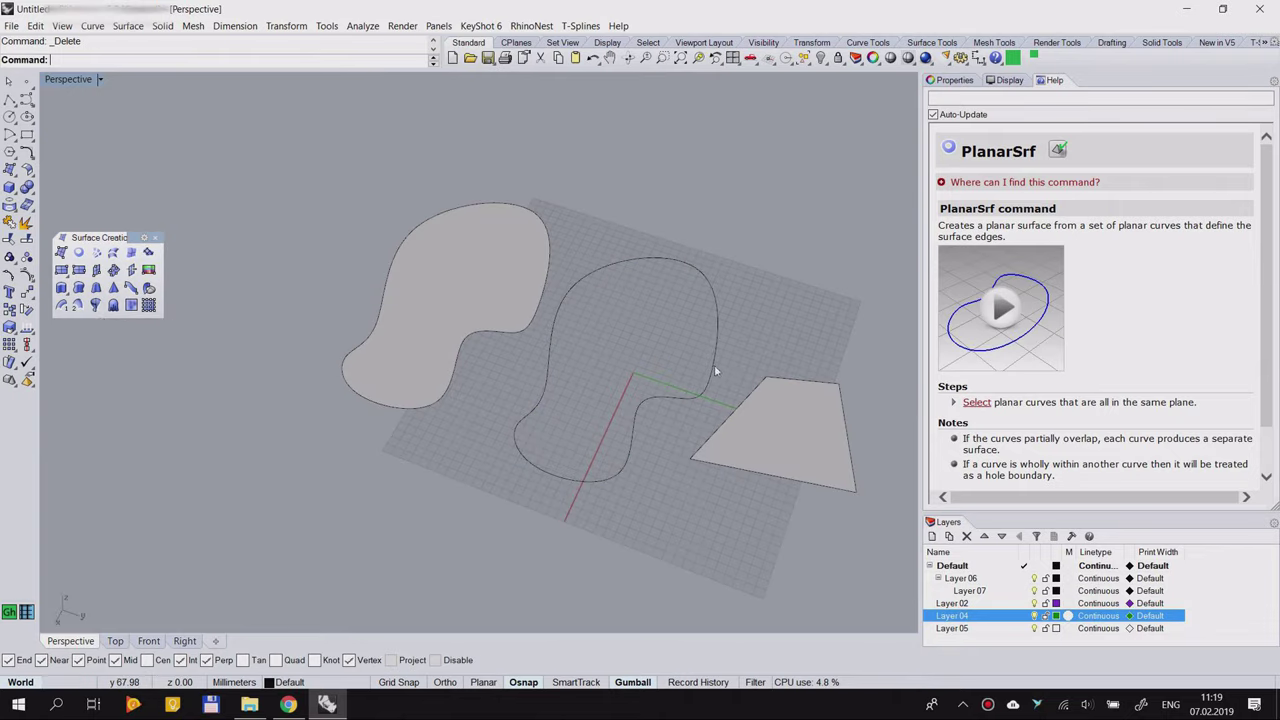
# Step: Extrude the closed curve straight upward with the Solid option set to Yes
pyautogui.scroll(3, 714, 366)
pyautogui.click(61, 287)
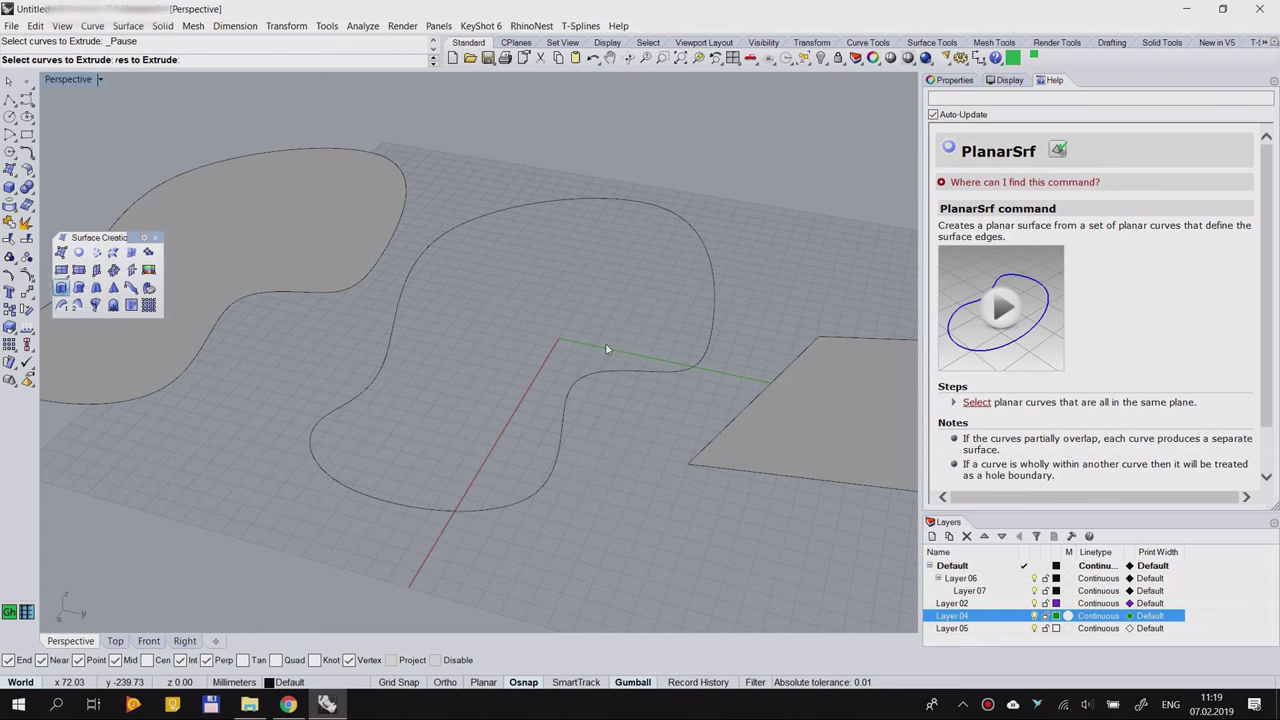
pyautogui.click(603, 372)
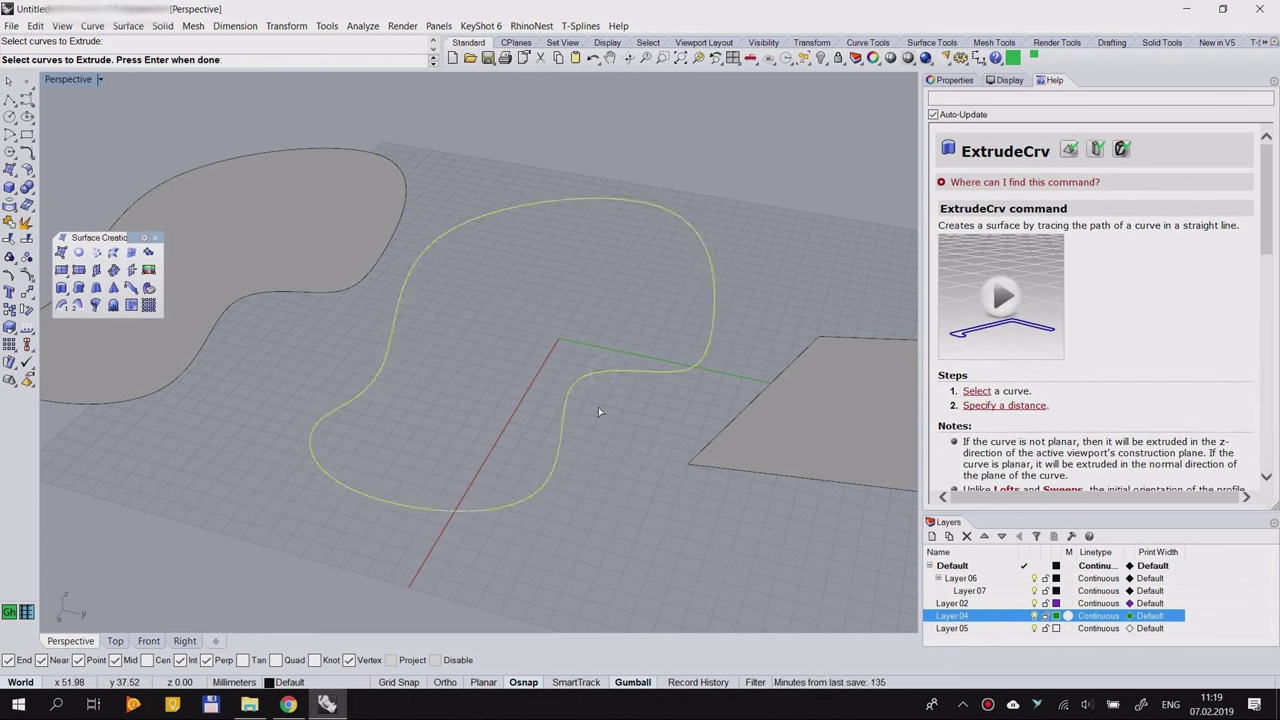
pyautogui.press('Return')
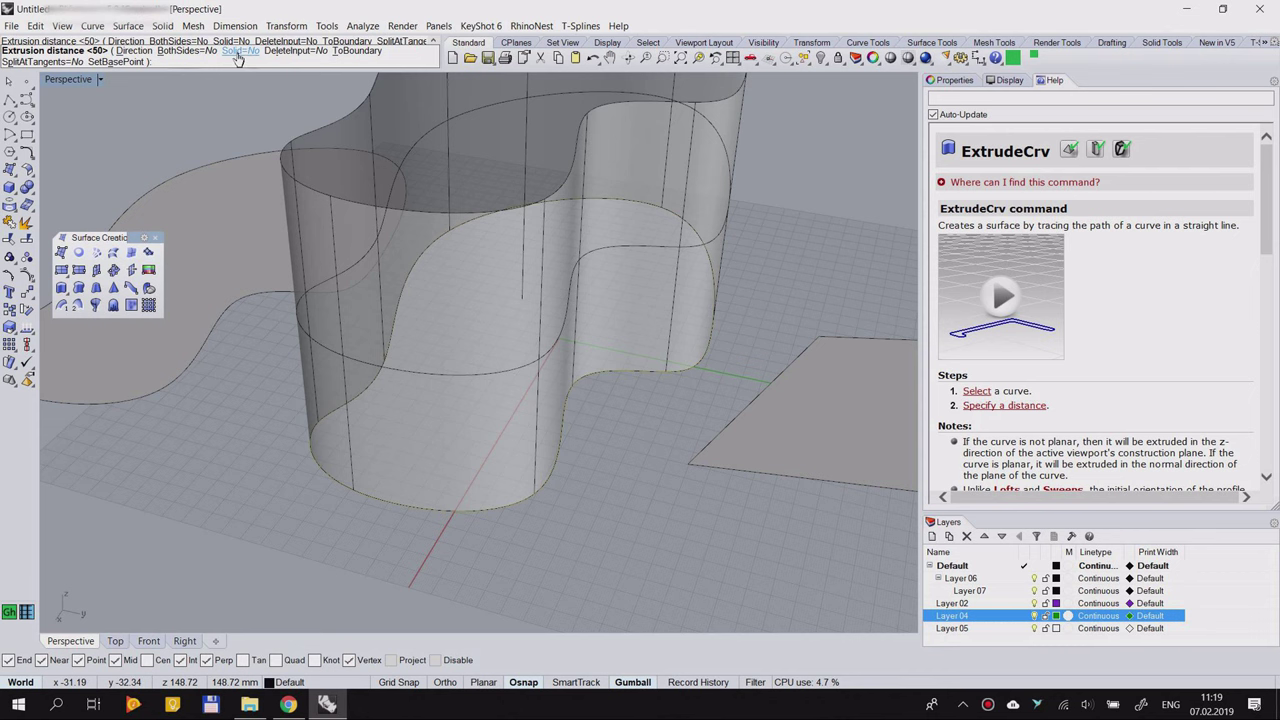
pyautogui.click(238, 52)
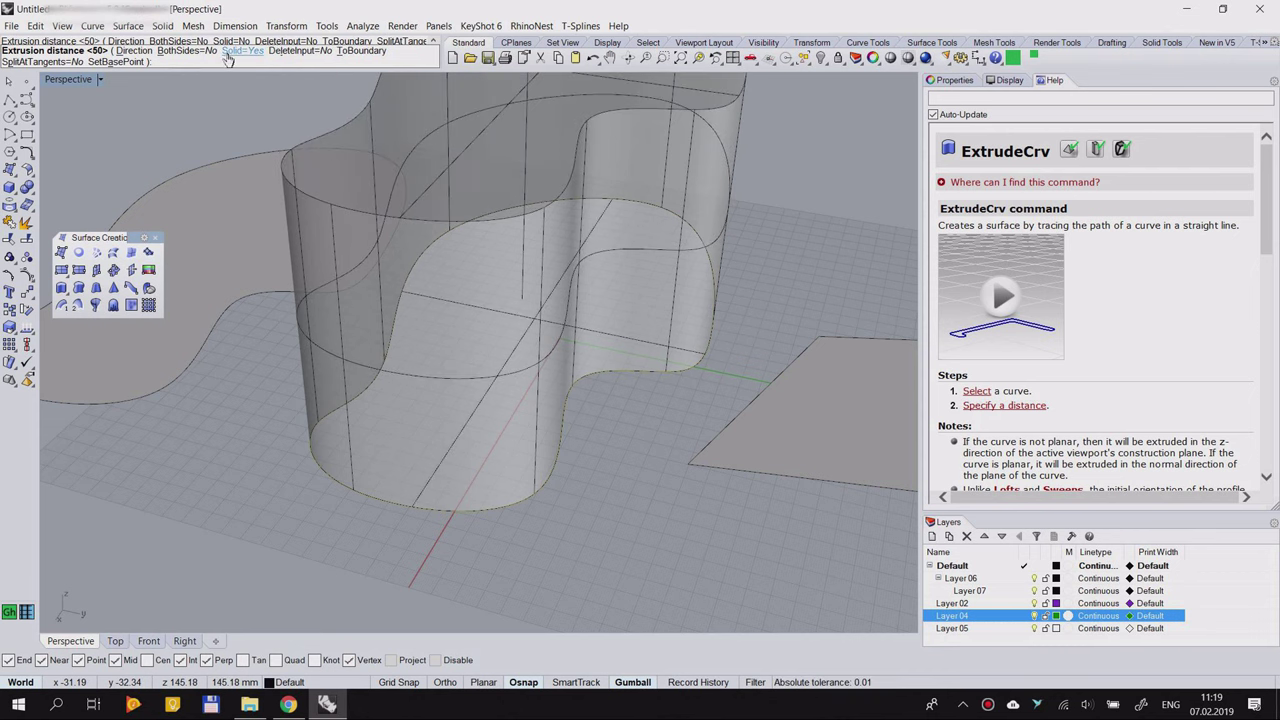
pyautogui.scroll(-5, 313, 88)
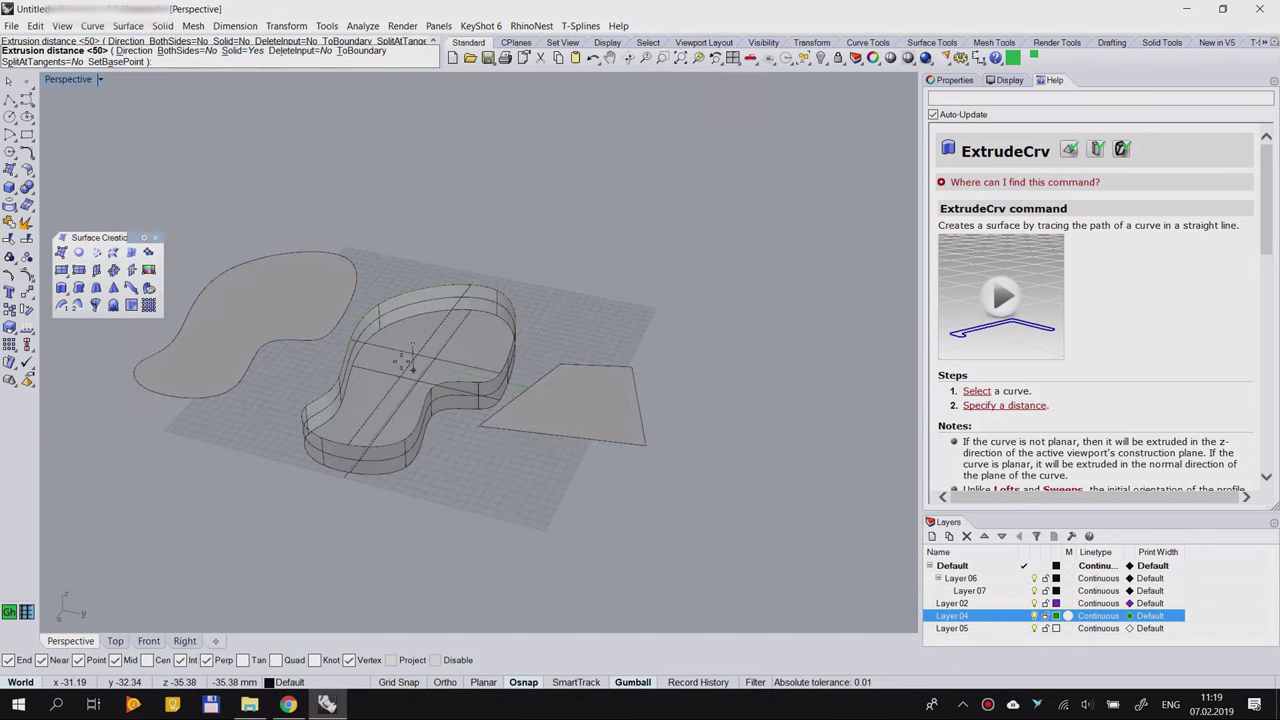
pyautogui.click(554, 300)
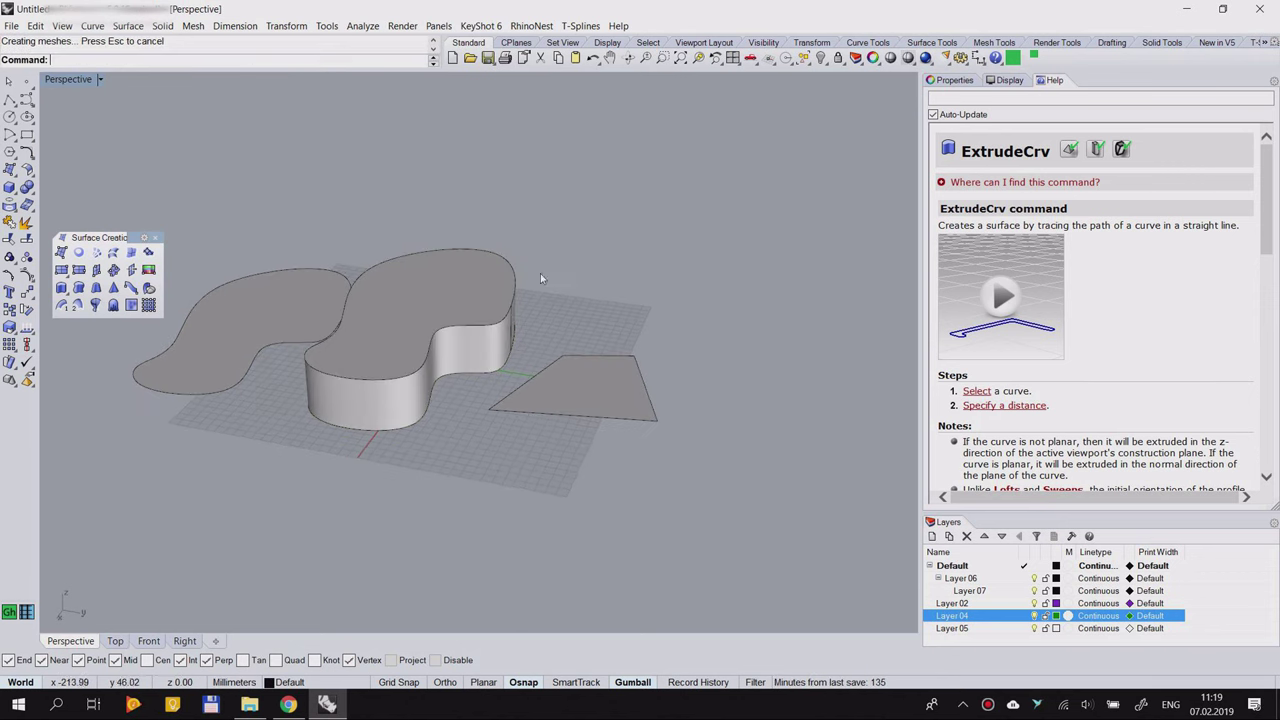
# Step: Move the extruded solid off its base curve to the far side of the kidney-shaped planar surface
pyautogui.scroll(5, 523, 290)
pyautogui.moveTo(523, 288); pyautogui.dragTo(416, 334, button='right')
pyautogui.scroll(-5, 416, 334)
pyautogui.moveTo(391, 331); pyautogui.dragTo(630, 202)
pyautogui.click(691, 369)
pyautogui.moveTo(666, 249); pyautogui.dragTo(770, 387, button='right')
pyautogui.scroll(5, 700, 308)
pyautogui.moveTo(500, 347); pyautogui.dragTo(534, 290, button='right')
pyautogui.scroll(-6, 586, 277)
pyautogui.moveTo(499, 265); pyautogui.dragTo(180, 428)
pyautogui.press('Escape')
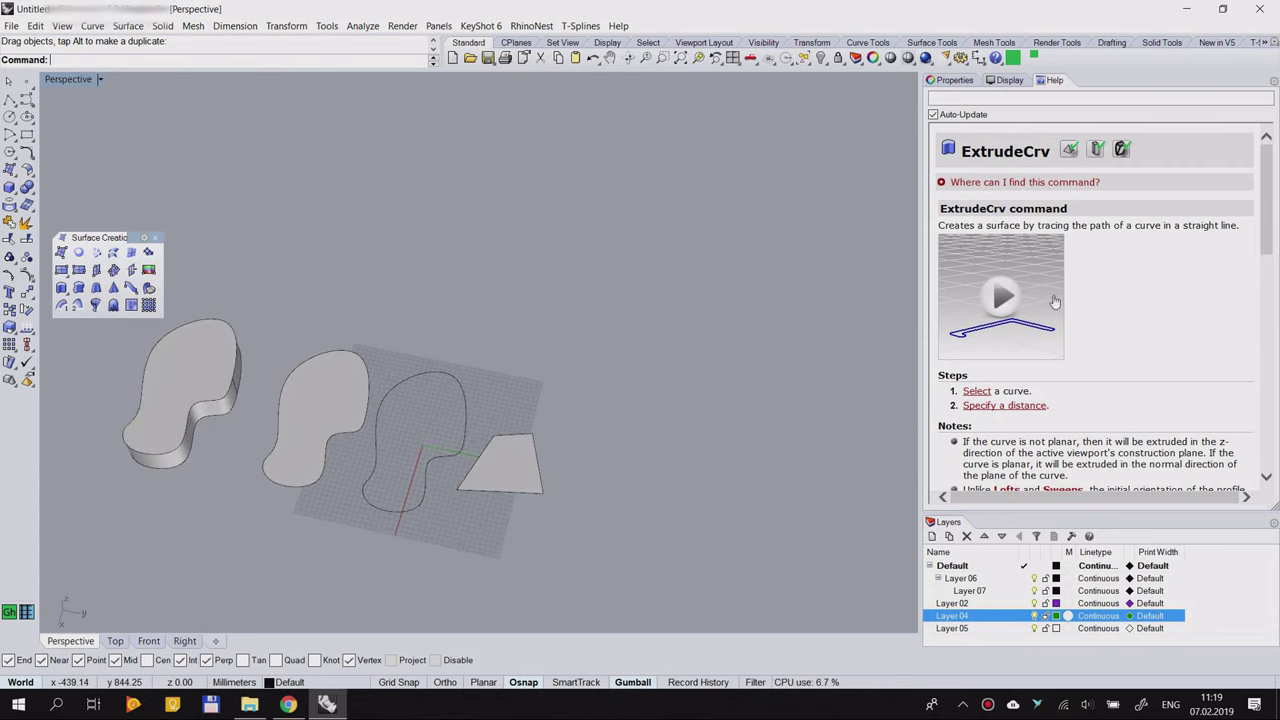
# Step: Play the ExtrudeCrv demonstration in the command help and read its Direction, BothSides, Solid, ToBoundary, DeleteInput and SplitAtTangents options
pyautogui.click(998, 300)
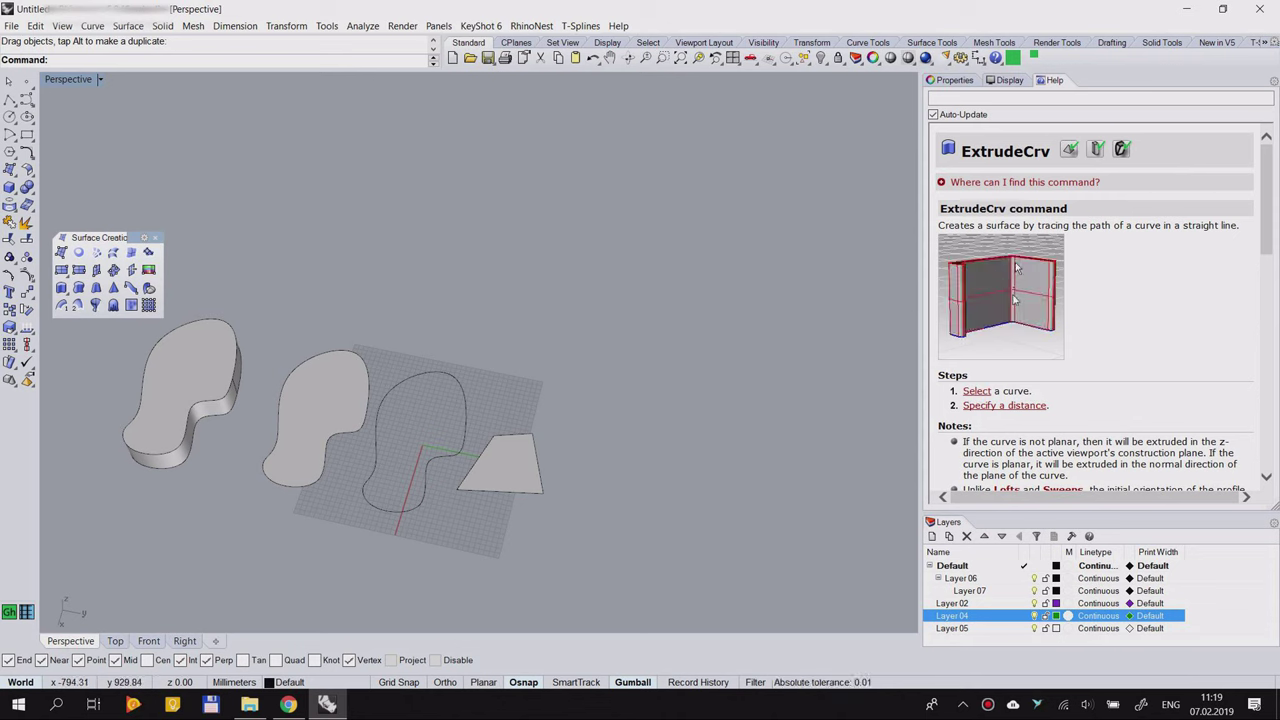
pyautogui.scroll(-10, 1019, 359)
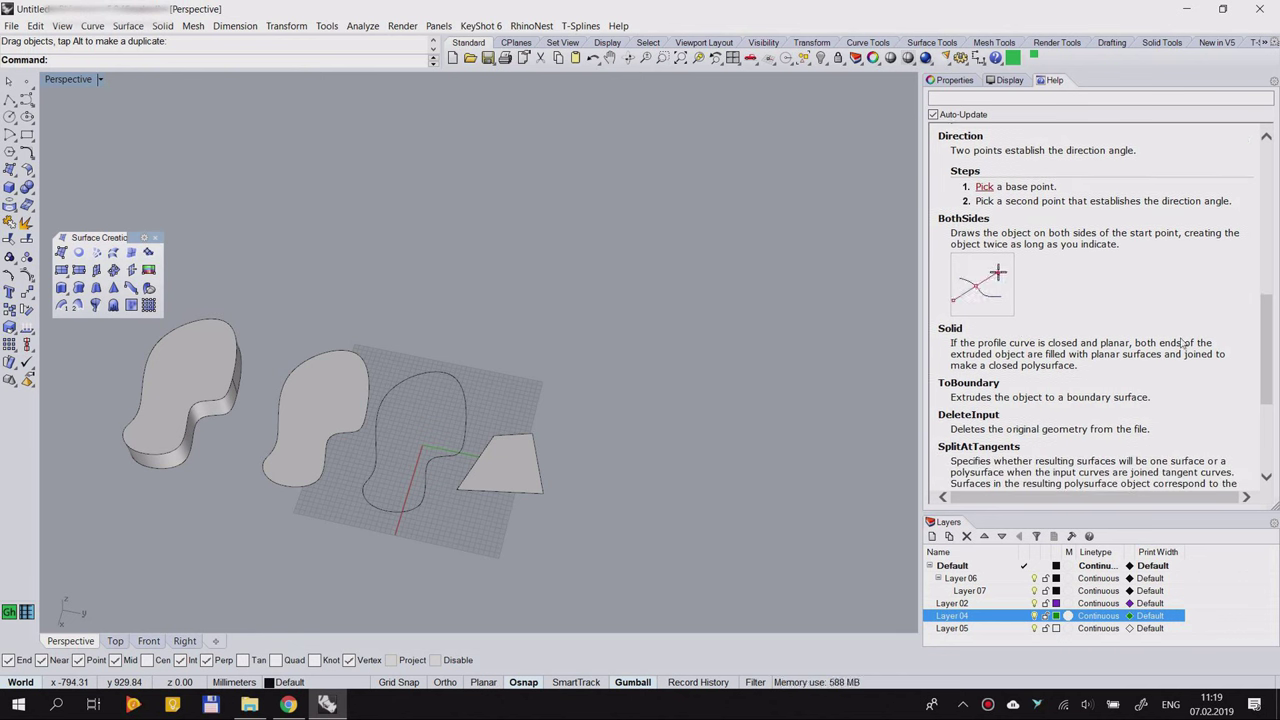
pyautogui.moveTo(1265, 364)
pyautogui.mouseDown()
pyautogui.moveTo(1275, 193)
pyautogui.moveTo(1273, 402)
pyautogui.moveTo(1272, 374)
pyautogui.mouseUp()
pyautogui.scroll(-3, 1136, 357)
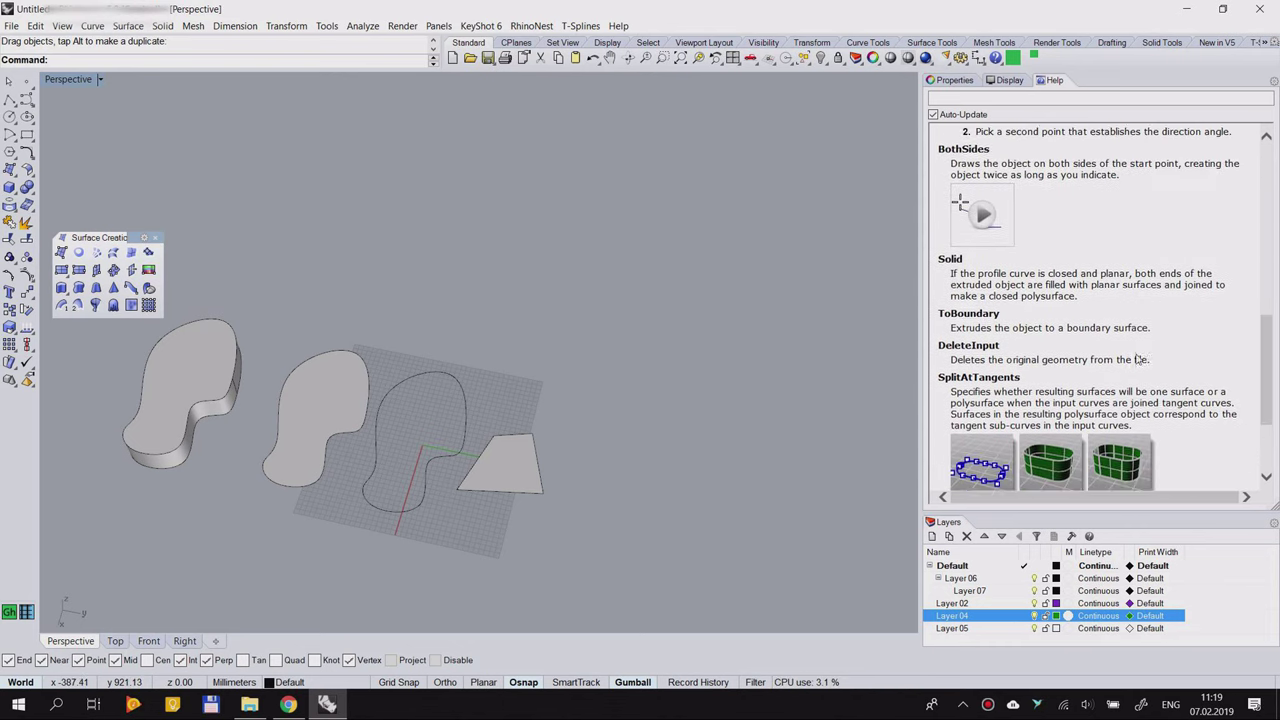
pyautogui.scroll(5, 1137, 357)
pyautogui.scroll(5, 1136, 352)
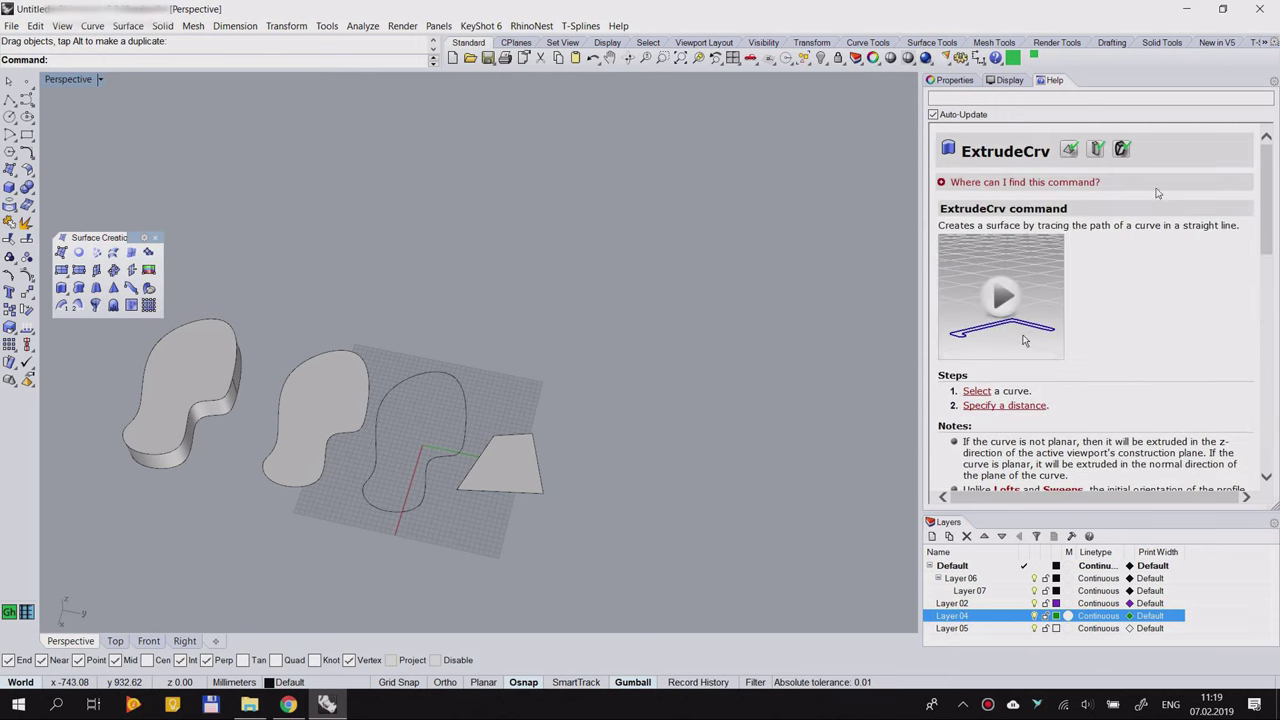
pyautogui.moveTo(303, 389); pyautogui.dragTo(386, 323, button='right')
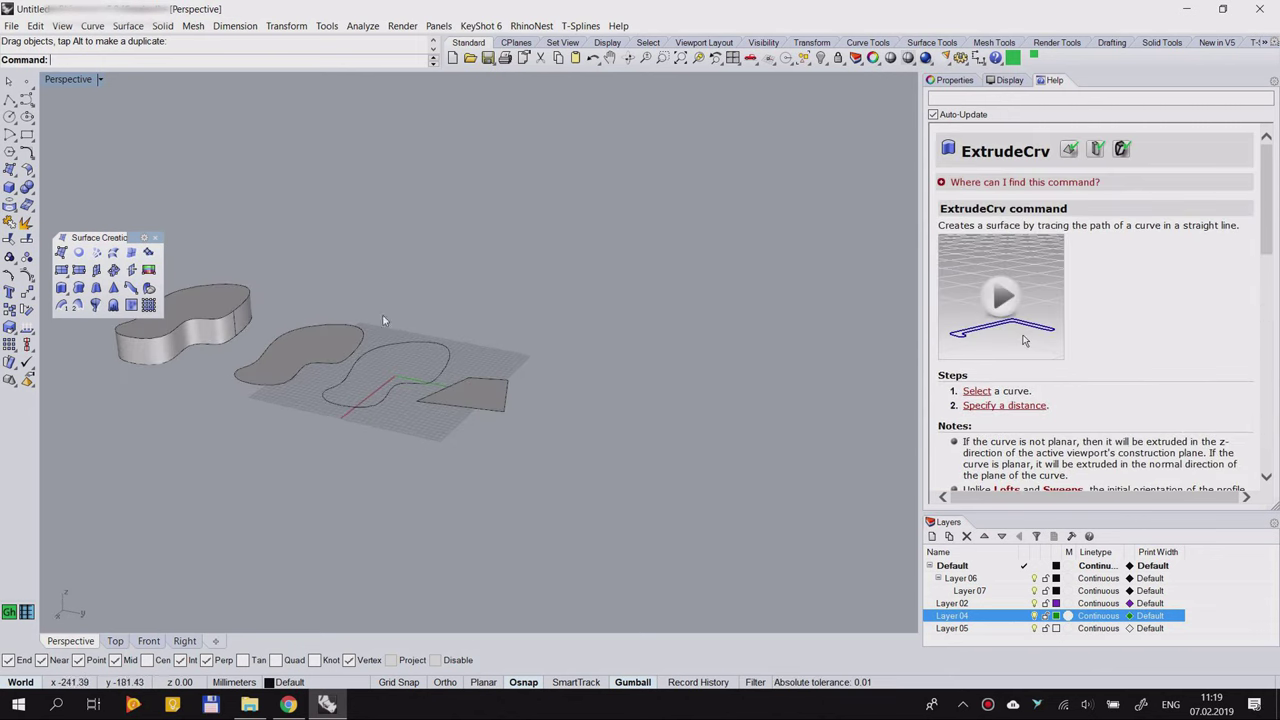
pyautogui.scroll(5, 390, 323)
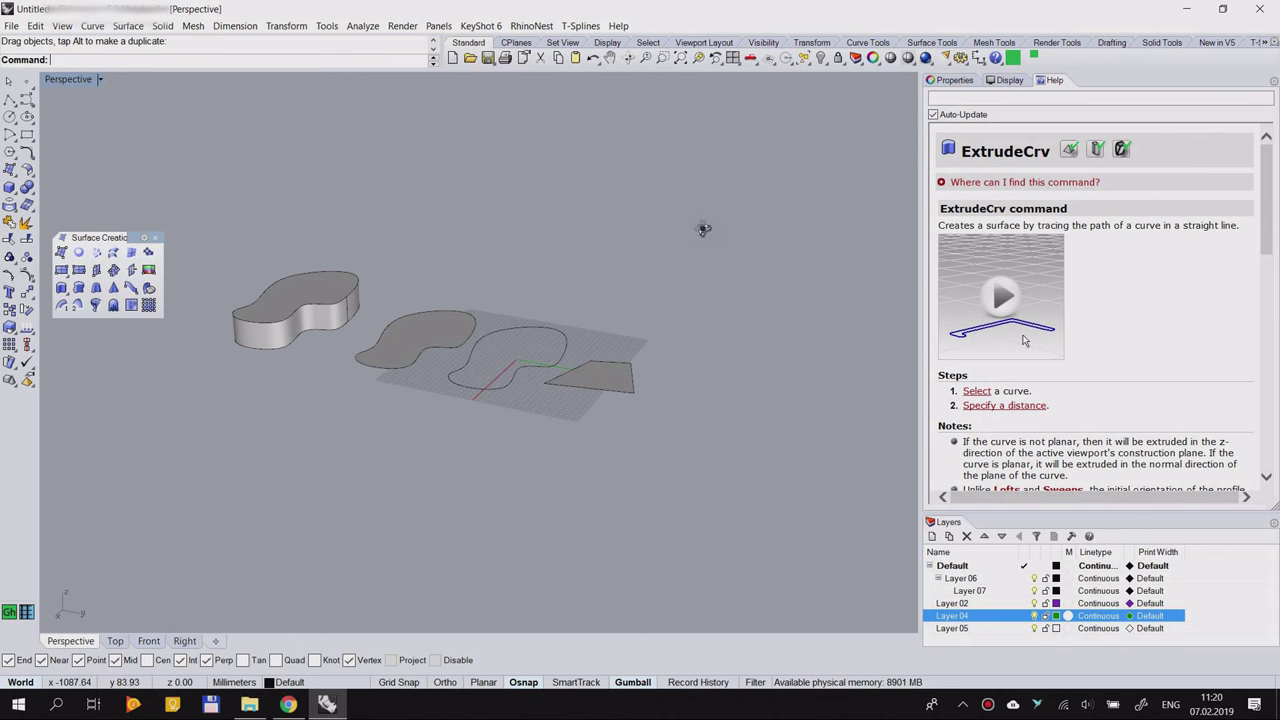
# Step: Examine the extruded solid, the planar surface, the closed curve and the trapezoid surface from several angles, shifting the Surface Creation palette aside
pyautogui.moveTo(704, 229); pyautogui.dragTo(680, 170, button='right')
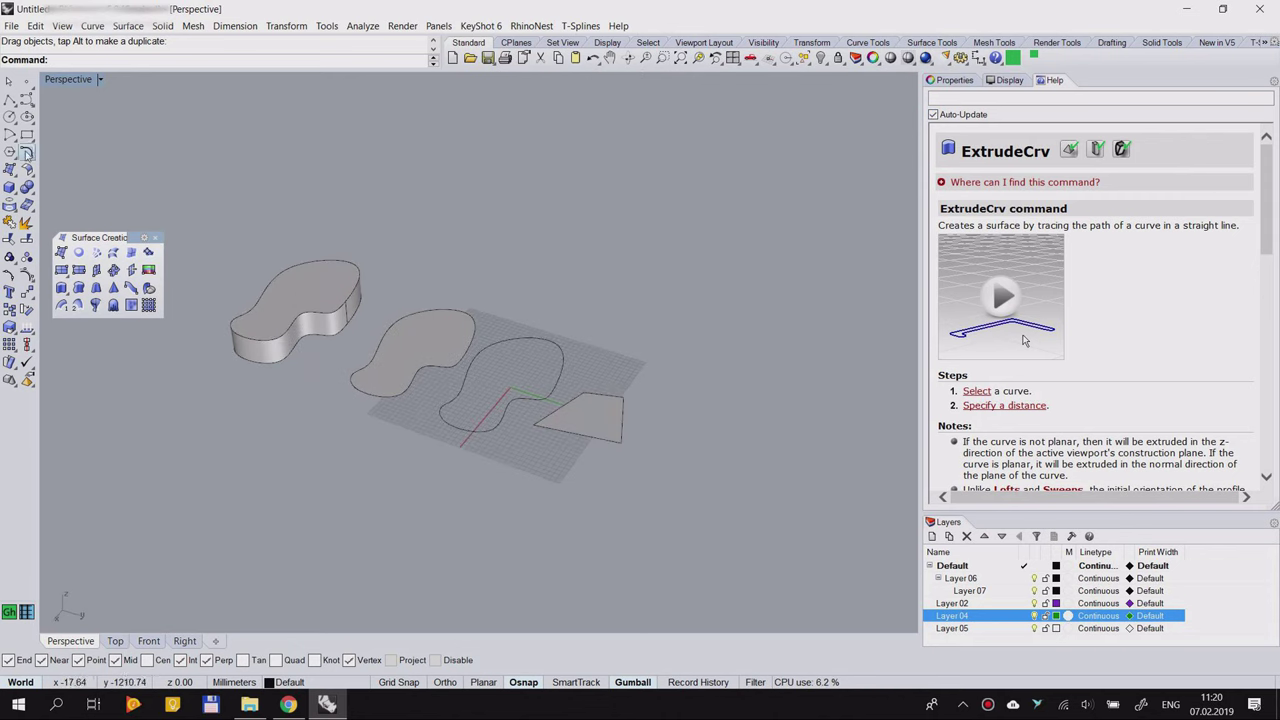
pyautogui.scroll(4, 553, 383)
pyautogui.scroll(-8, 553, 383)
pyautogui.moveTo(553, 383); pyautogui.dragTo(542, 400, button='right')
pyautogui.scroll(6, 542, 400)
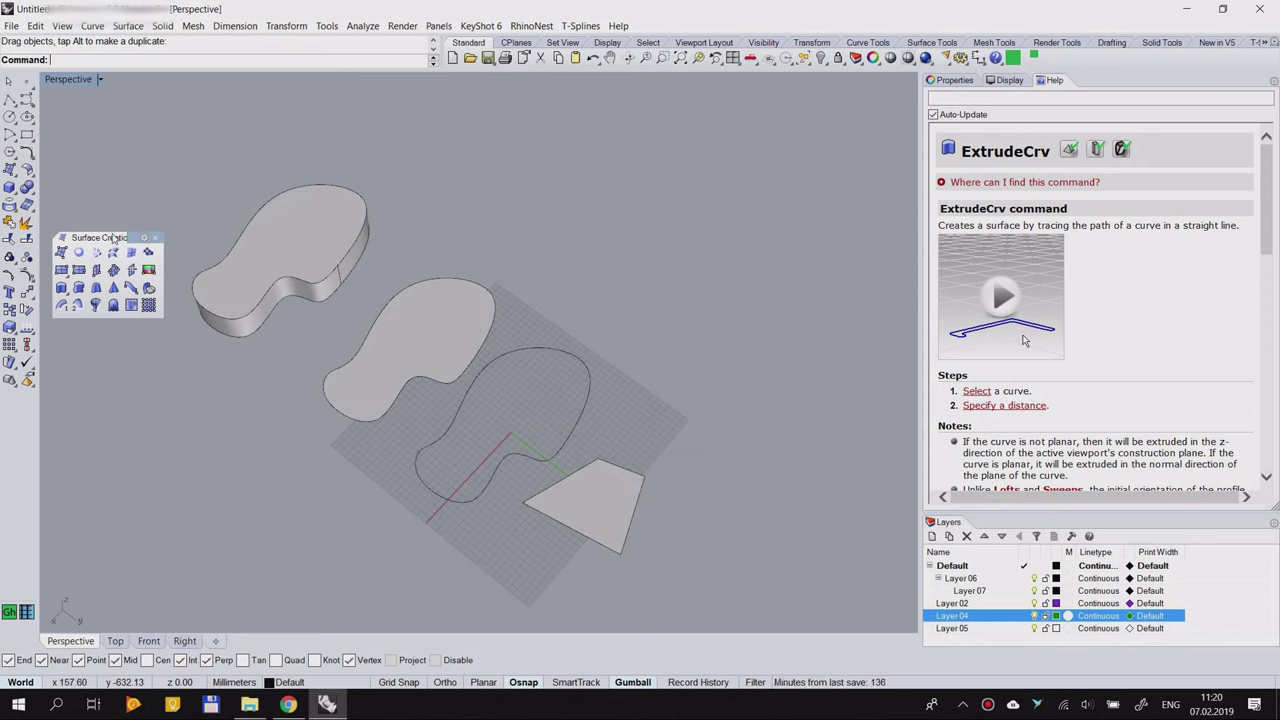
pyautogui.moveTo(136, 237); pyautogui.dragTo(144, 195)
pyautogui.moveTo(504, 420); pyautogui.dragTo(502, 414, button='right')
pyautogui.scroll(2, 160, 286)
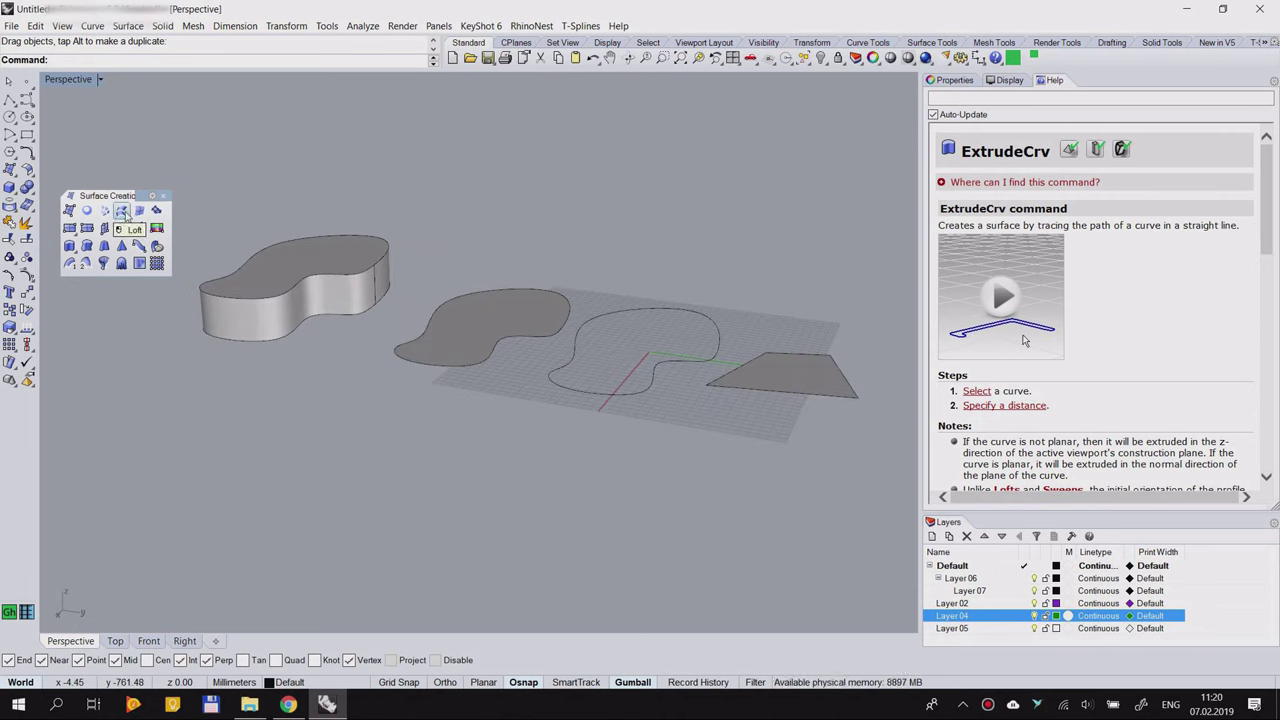
pyautogui.moveTo(514, 293); pyautogui.dragTo(669, 385, button='right')
pyautogui.scroll(-5, 80, 183)
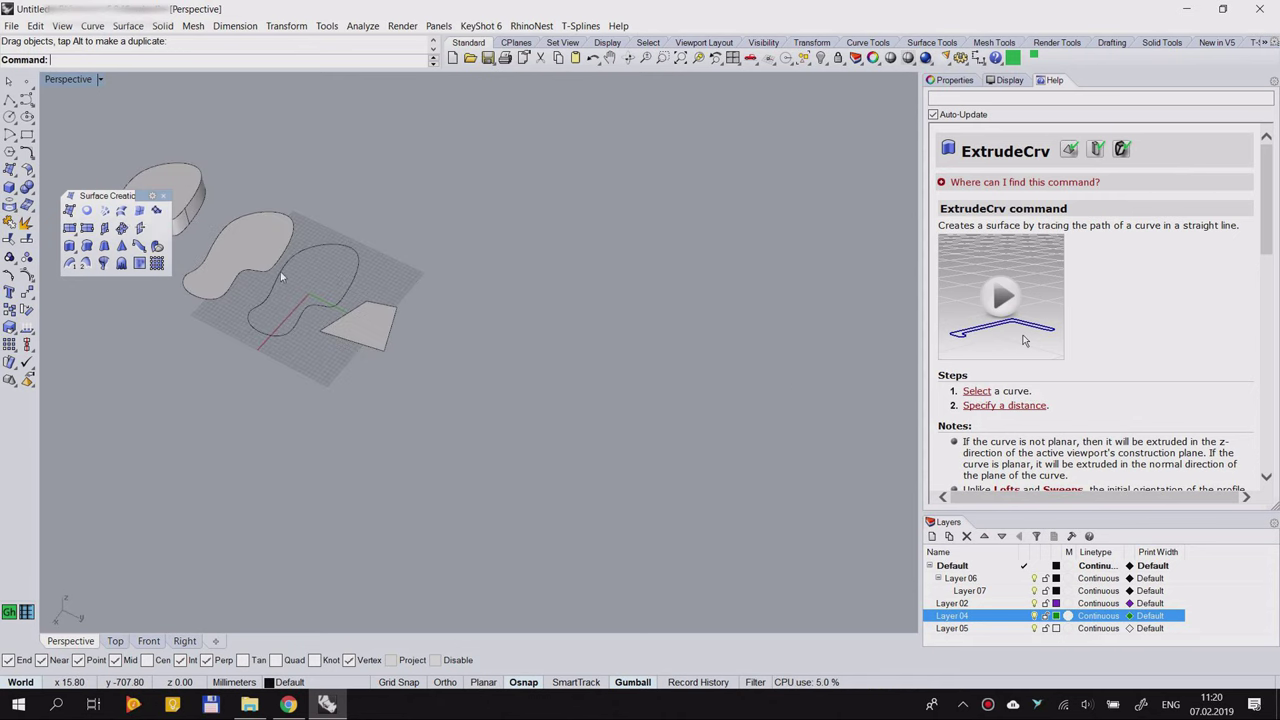
pyautogui.scroll(5, 450, 291)
pyautogui.moveTo(450, 292); pyautogui.dragTo(515, 245, button='right')
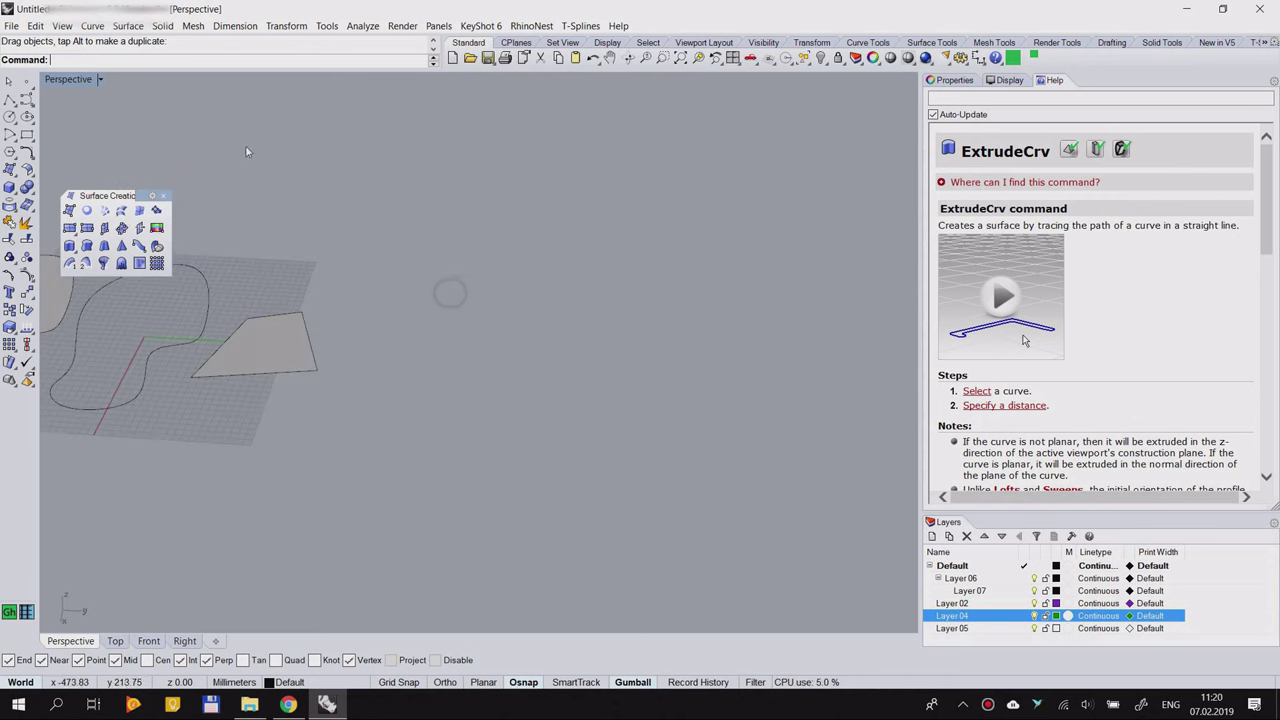
# Step: Draw a degree-3 S-shaped open control point curve with five points in the empty area beyond the trapezoid surface
pyautogui.click(27, 99)
pyautogui.click(537, 236)
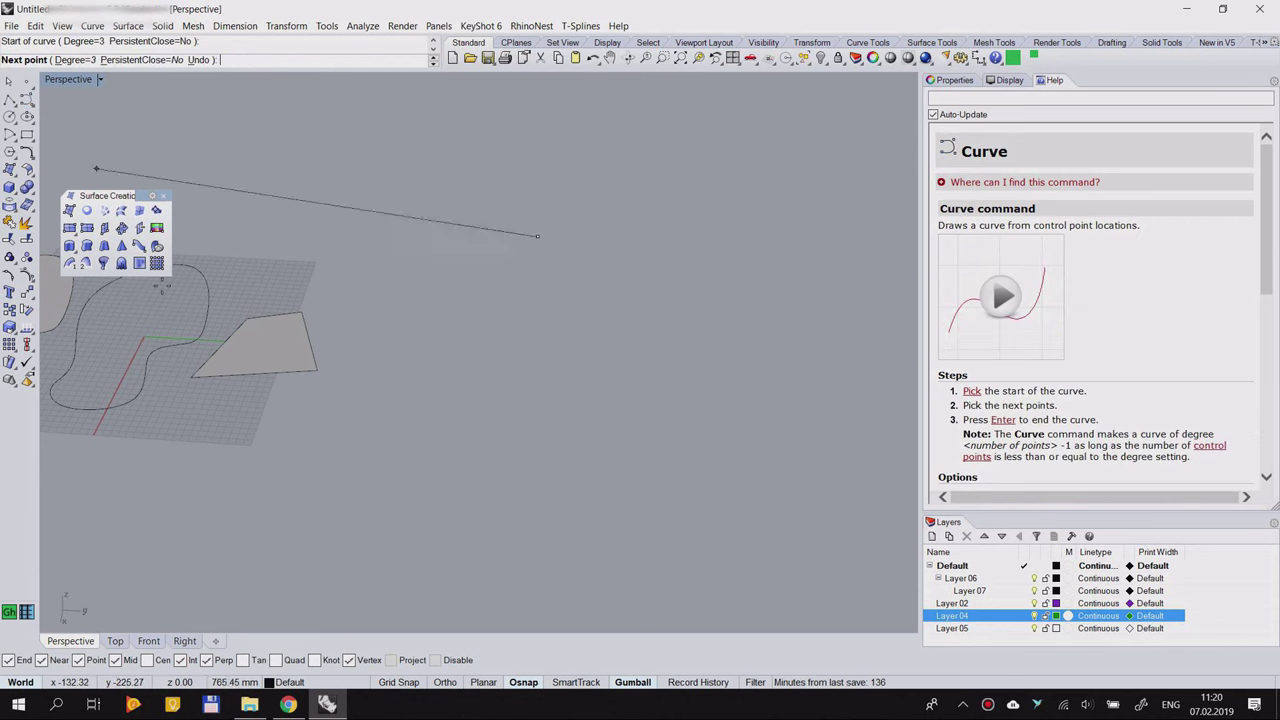
pyautogui.click(580, 279)
pyautogui.click(624, 369)
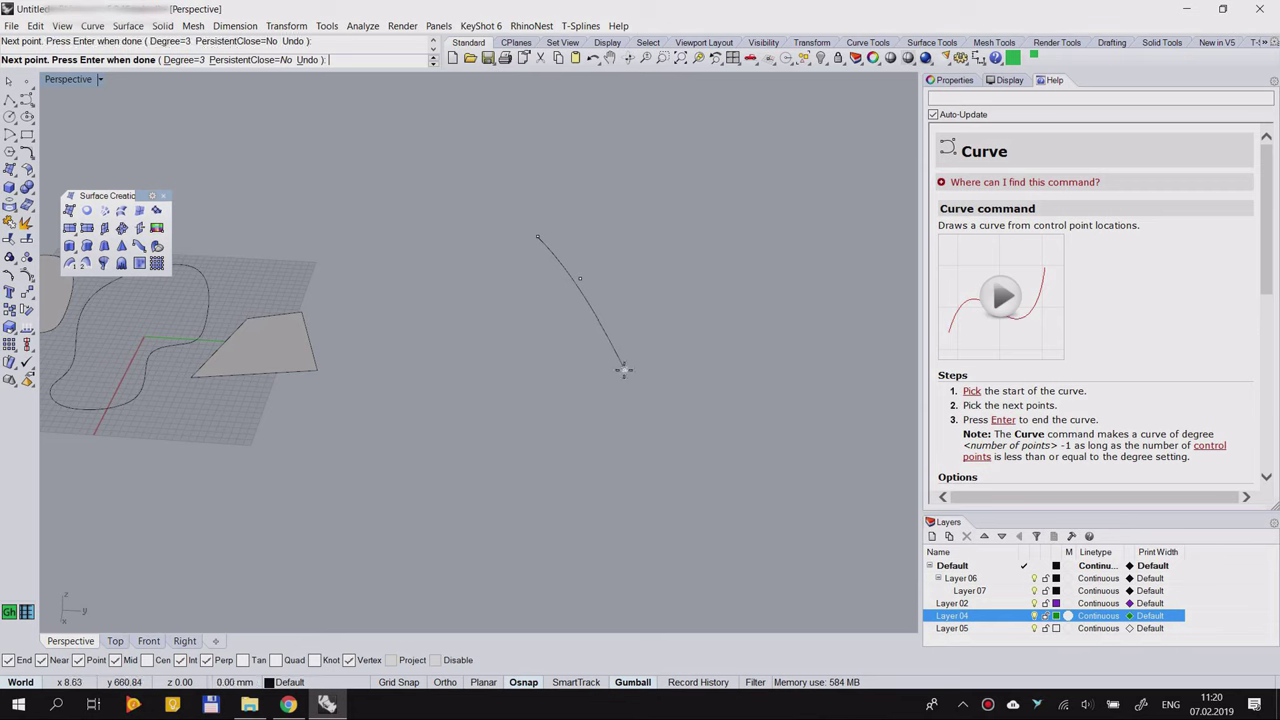
pyautogui.click(503, 432)
pyautogui.click(544, 531)
pyautogui.press('Return')
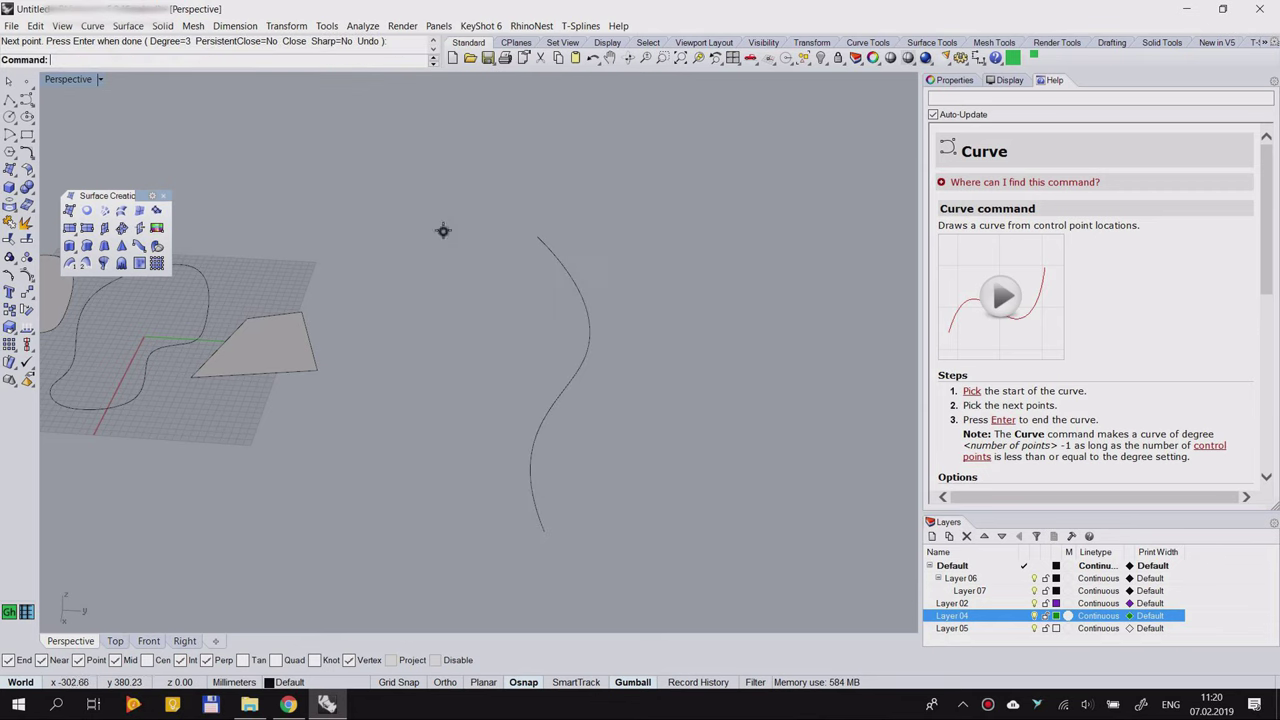
# Step: Draw a second S-shaped open control point curve between the first one and the trapezoid surface
pyautogui.press('Return')
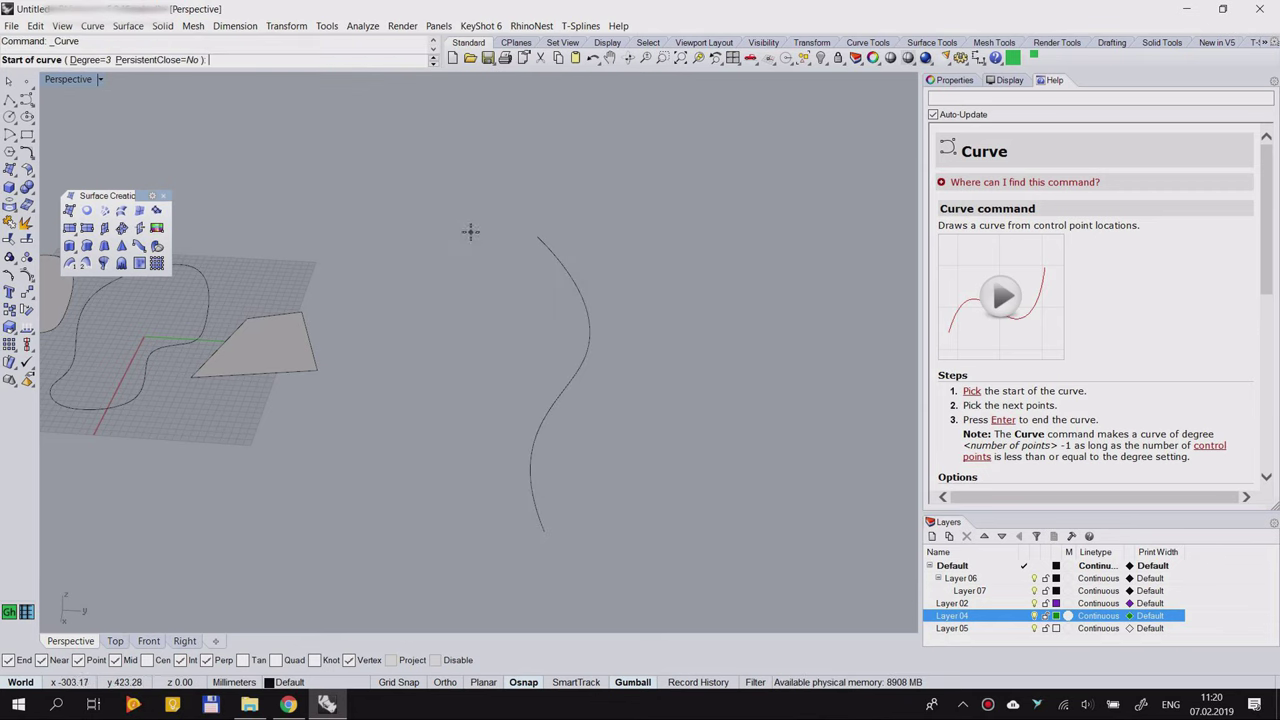
pyautogui.click(461, 224)
pyautogui.click(514, 300)
pyautogui.click(394, 434)
pyautogui.click(457, 537)
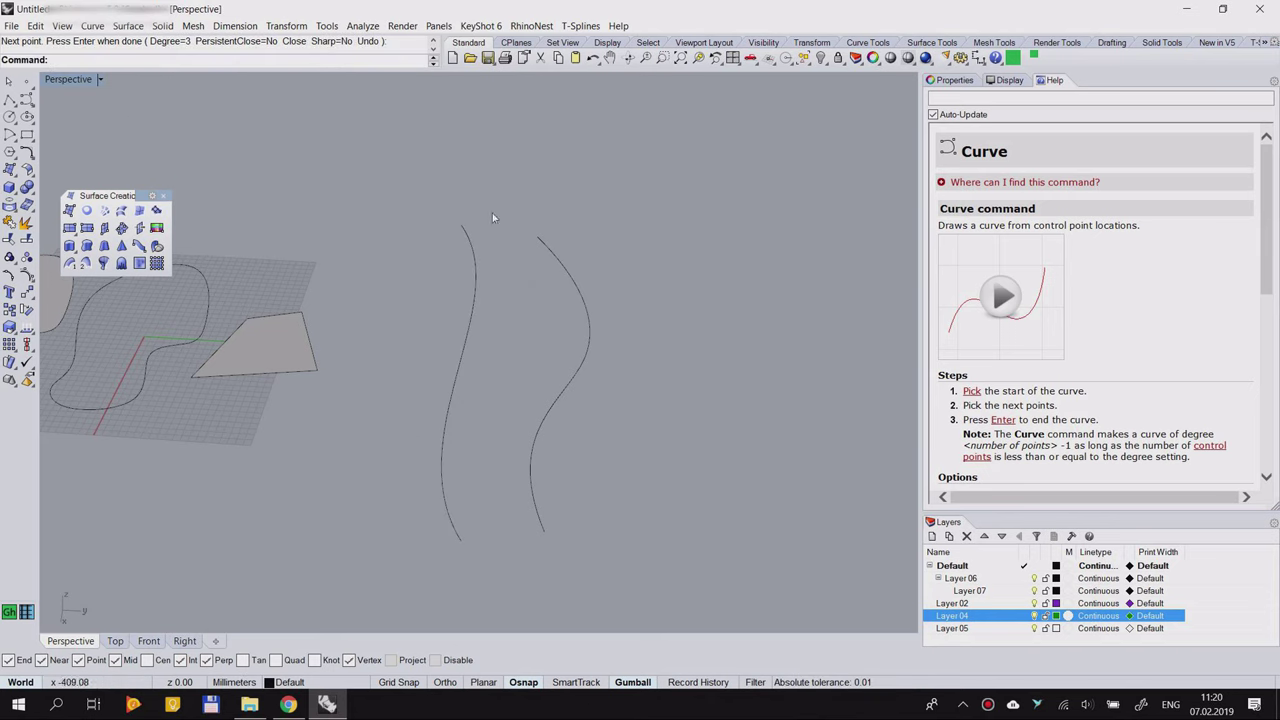
# Step: Draw a third, more strongly bent open control point curve with five points, closest to the trapezoid surface
pyautogui.press('Return')
pyautogui.click(371, 216)
pyautogui.click(401, 268)
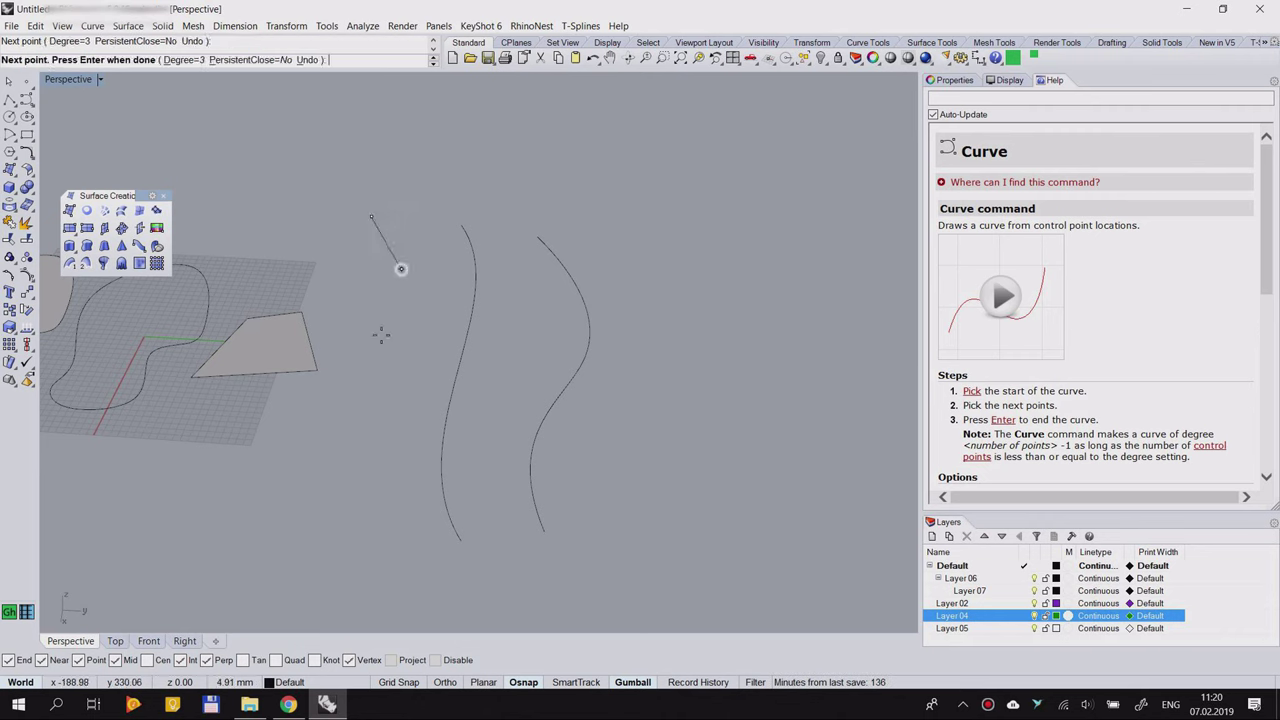
pyautogui.click(309, 448)
pyautogui.click(209, 480)
pyautogui.click(340, 543)
pyautogui.rightClick(357, 463)
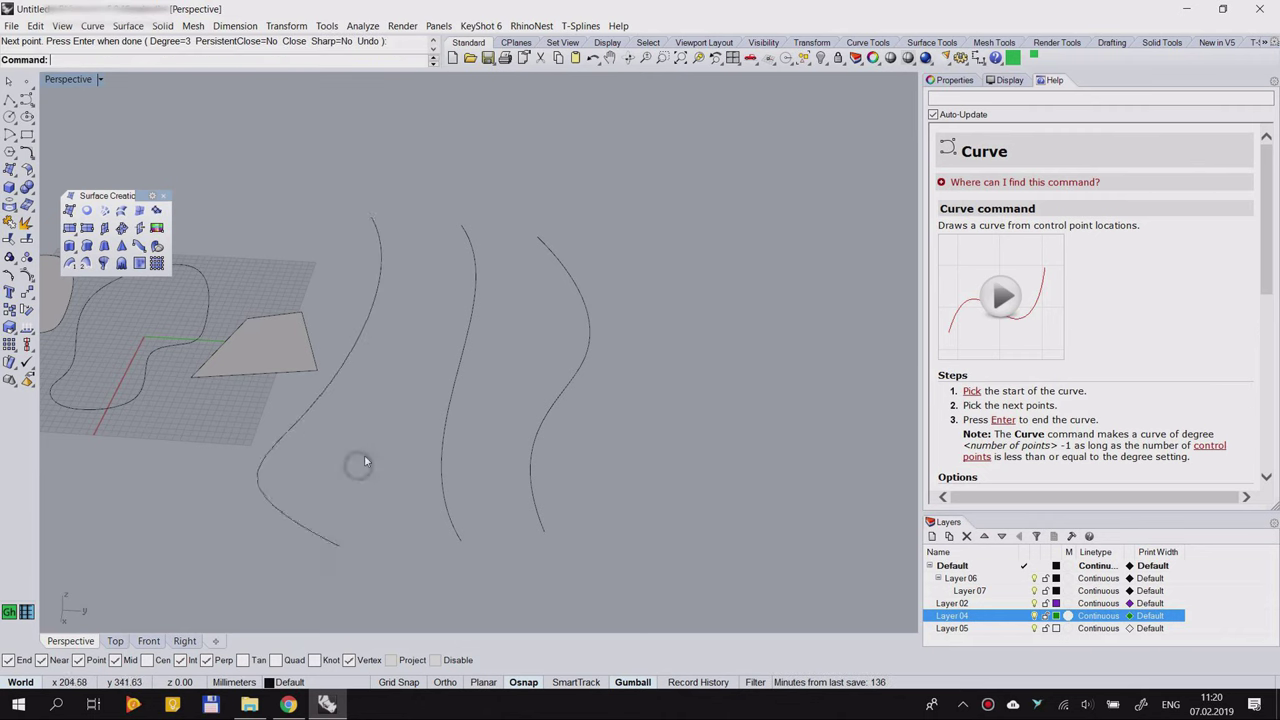
# Step: Look through the list of recently used commands and dismiss it without choosing any
pyautogui.scroll(-5, 366, 457)
pyautogui.moveTo(384, 402); pyautogui.dragTo(327, 310, button='right')
pyautogui.rightClick(125, 64)
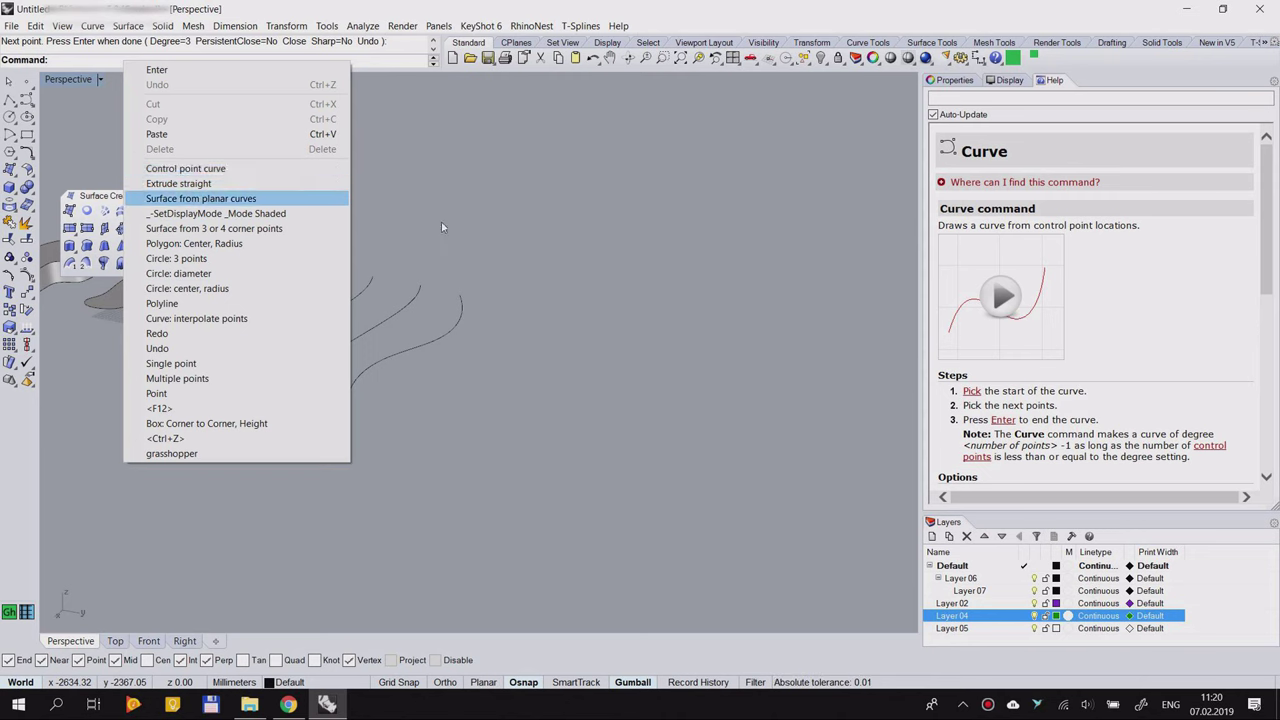
pyautogui.click(536, 225)
# Step: Move the three open curves together farther away from the trapezoid surface
pyautogui.moveTo(359, 274); pyautogui.dragTo(433, 296, button='right')
pyautogui.scroll(5, 420, 340)
pyautogui.moveTo(420, 340)
pyautogui.mouseDown(button='right')
pyautogui.moveTo(406, 337)
pyautogui.moveTo(420, 350)
pyautogui.mouseUp(button='right')
pyautogui.moveTo(614, 306); pyautogui.dragTo(322, 348)
pyautogui.scroll(-3, 362, 342)
pyautogui.moveTo(436, 373); pyautogui.dragTo(505, 371)
pyautogui.click(614, 297)
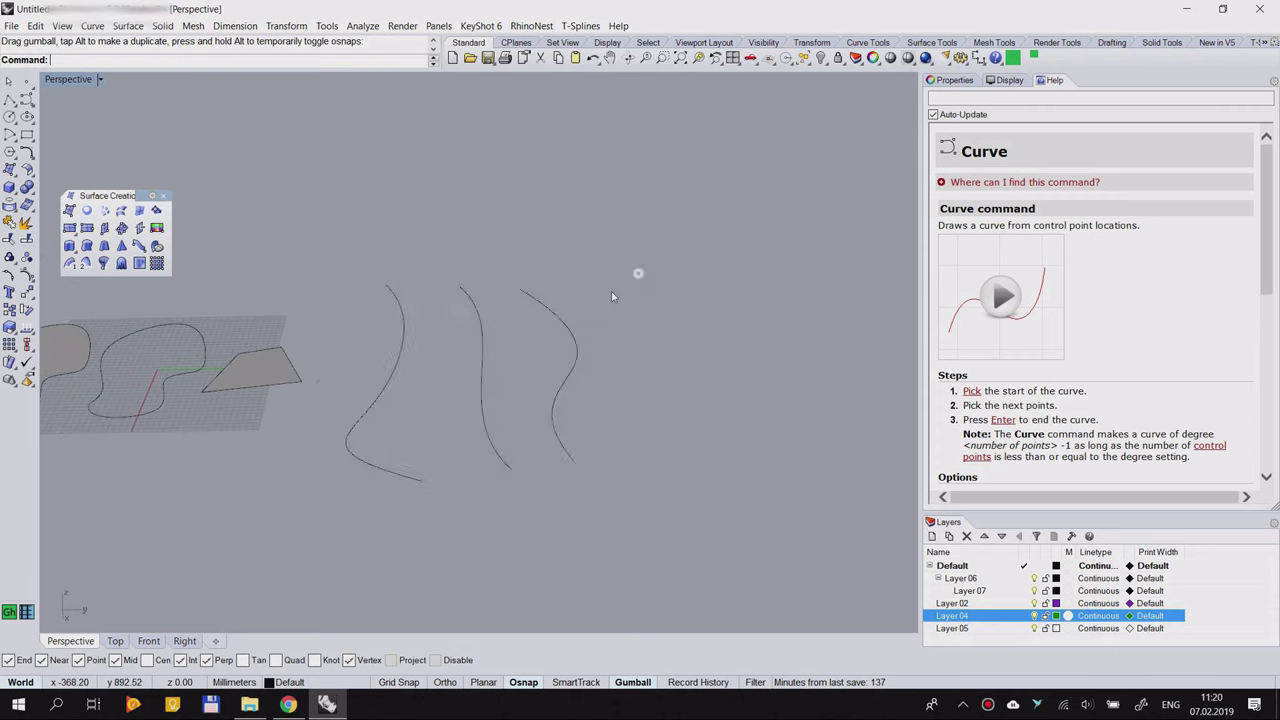
# Step: Start a Loft through the three open curves, picking them in order near the same ends
pyautogui.scroll(7, 620, 294)
pyautogui.scroll(-6, 354, 262)
pyautogui.moveTo(354, 257); pyautogui.dragTo(360, 297, button='right')
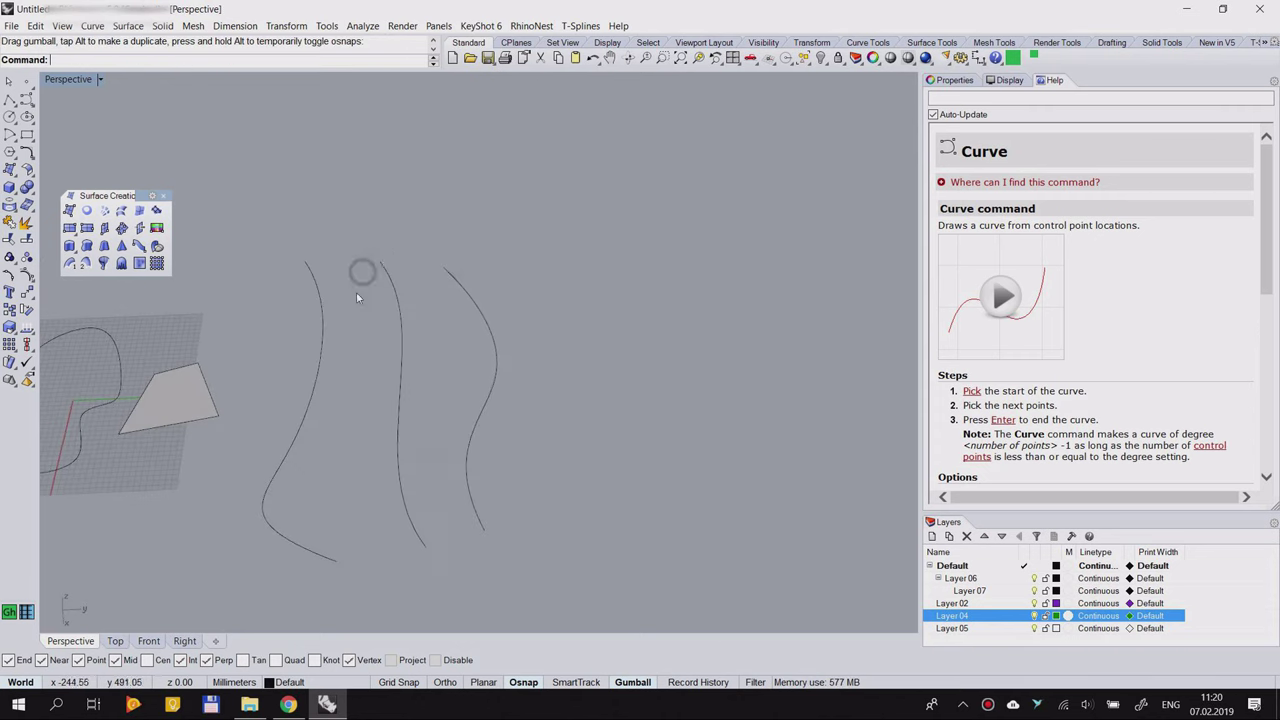
pyautogui.click(121, 211)
pyautogui.click(450, 278)
pyautogui.click(390, 278)
pyautogui.click(316, 285)
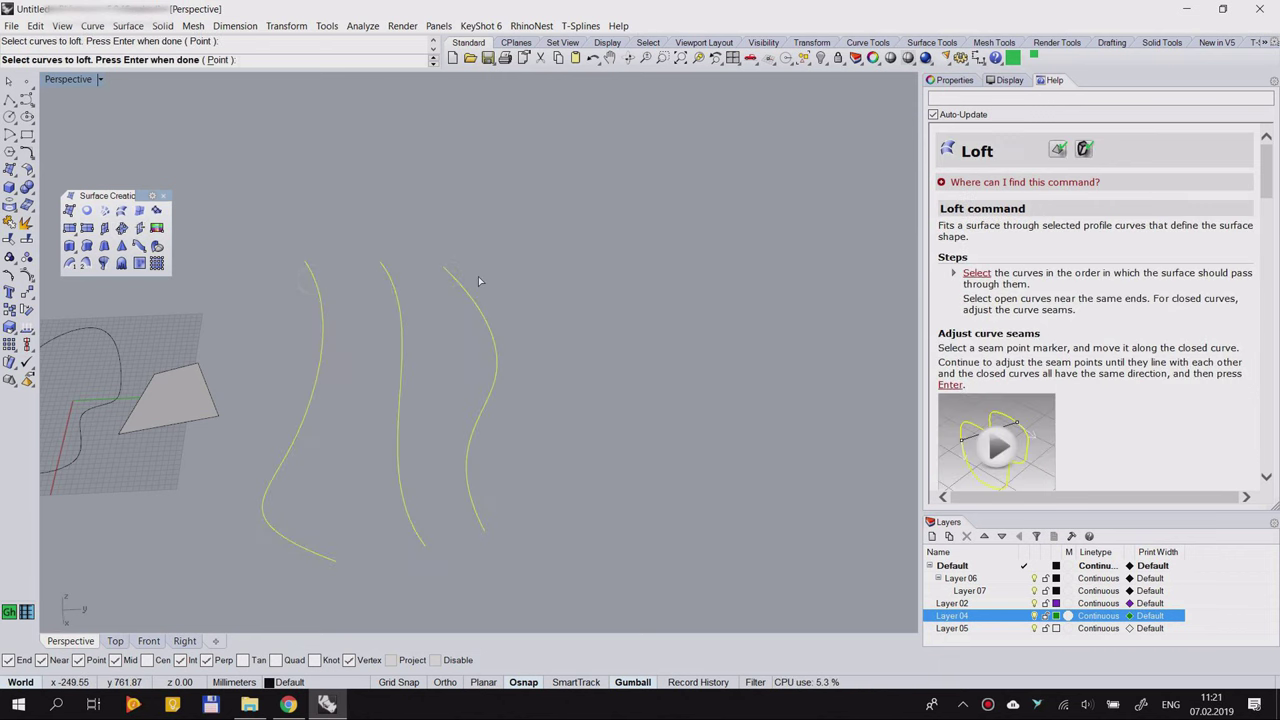
pyautogui.press('Return')
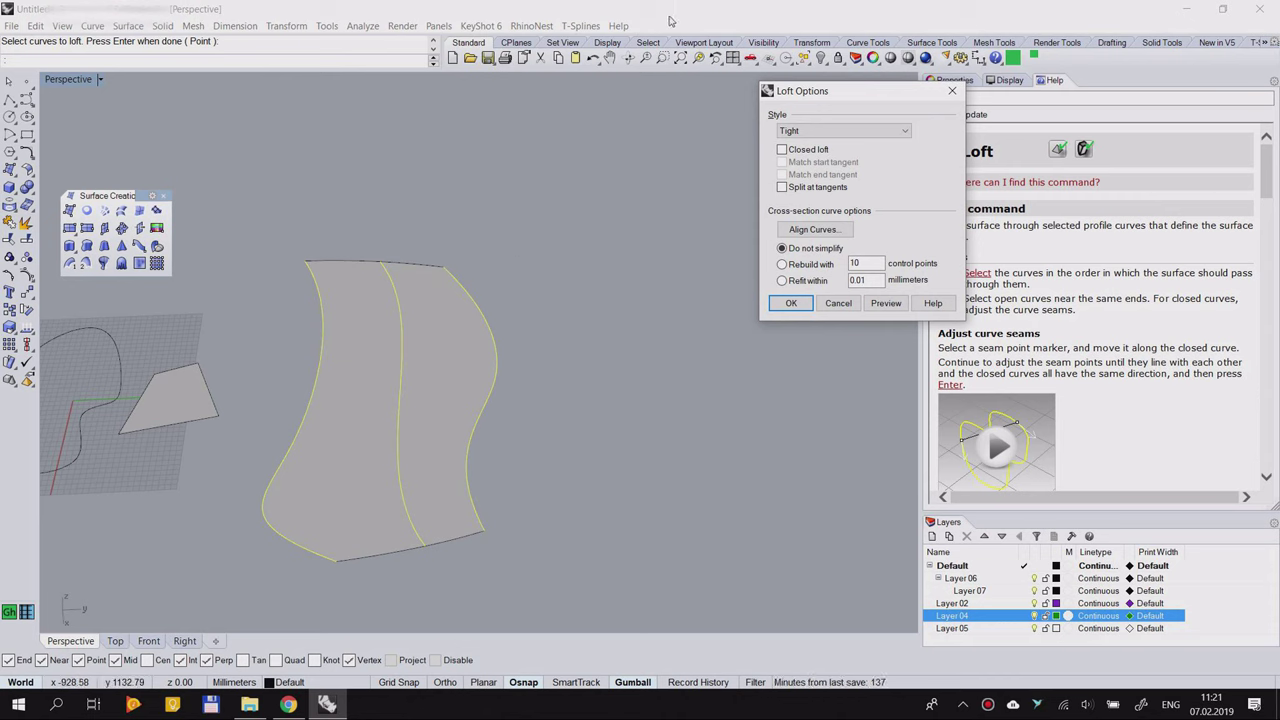
# Step: Create the loft surface with the Tight style and the Do not simplify option
pyautogui.moveTo(843, 96); pyautogui.dragTo(728, 101)
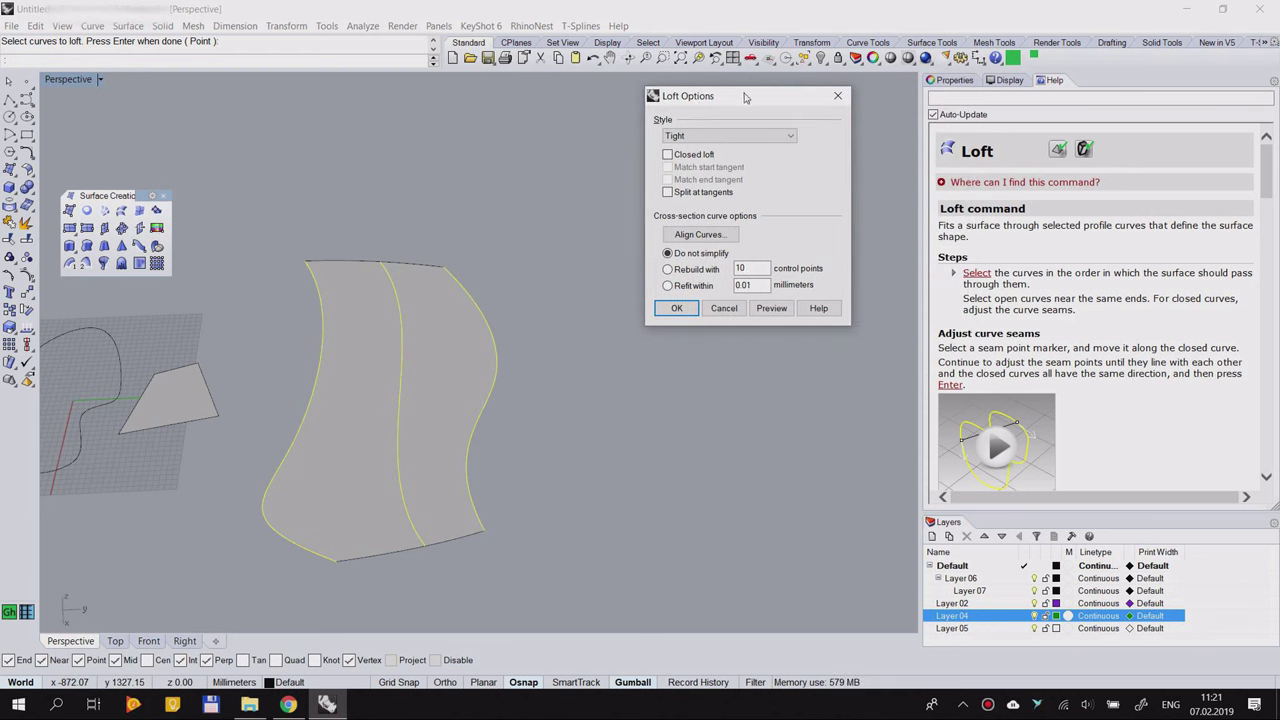
pyautogui.moveTo(744, 97); pyautogui.dragTo(669, 115)
pyautogui.click(651, 153)
pyautogui.click(651, 152)
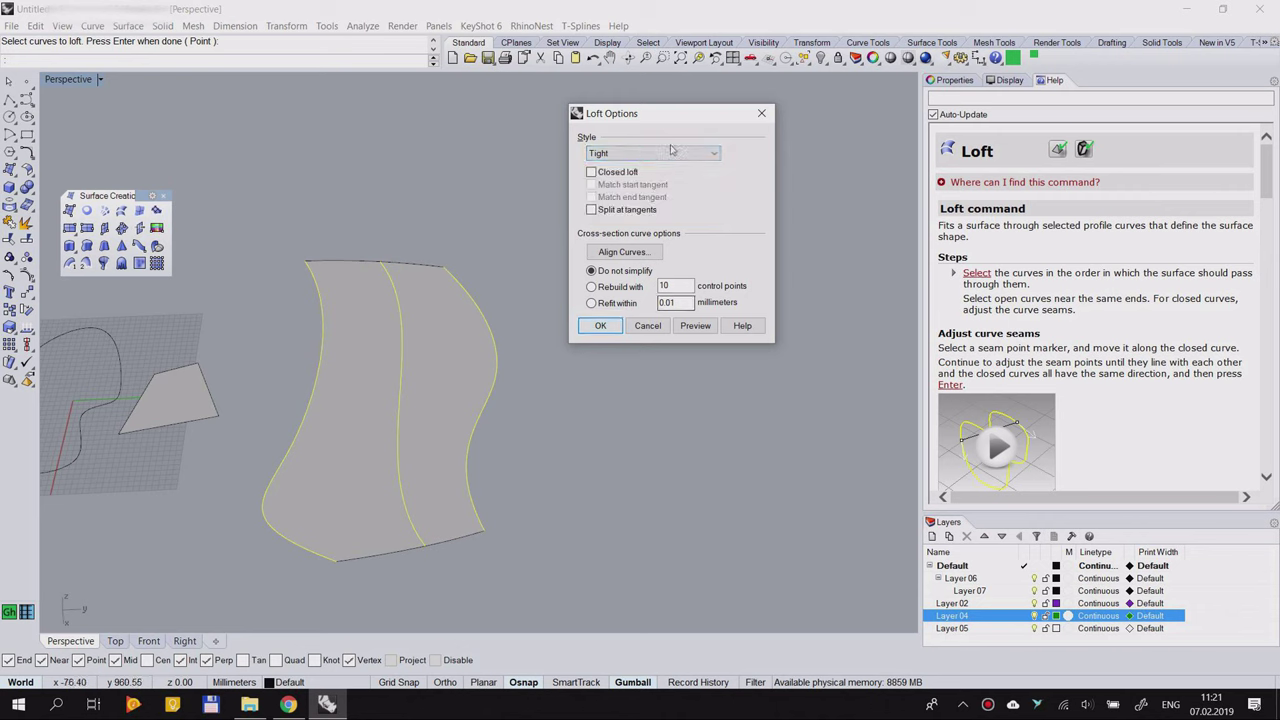
pyautogui.click(587, 328)
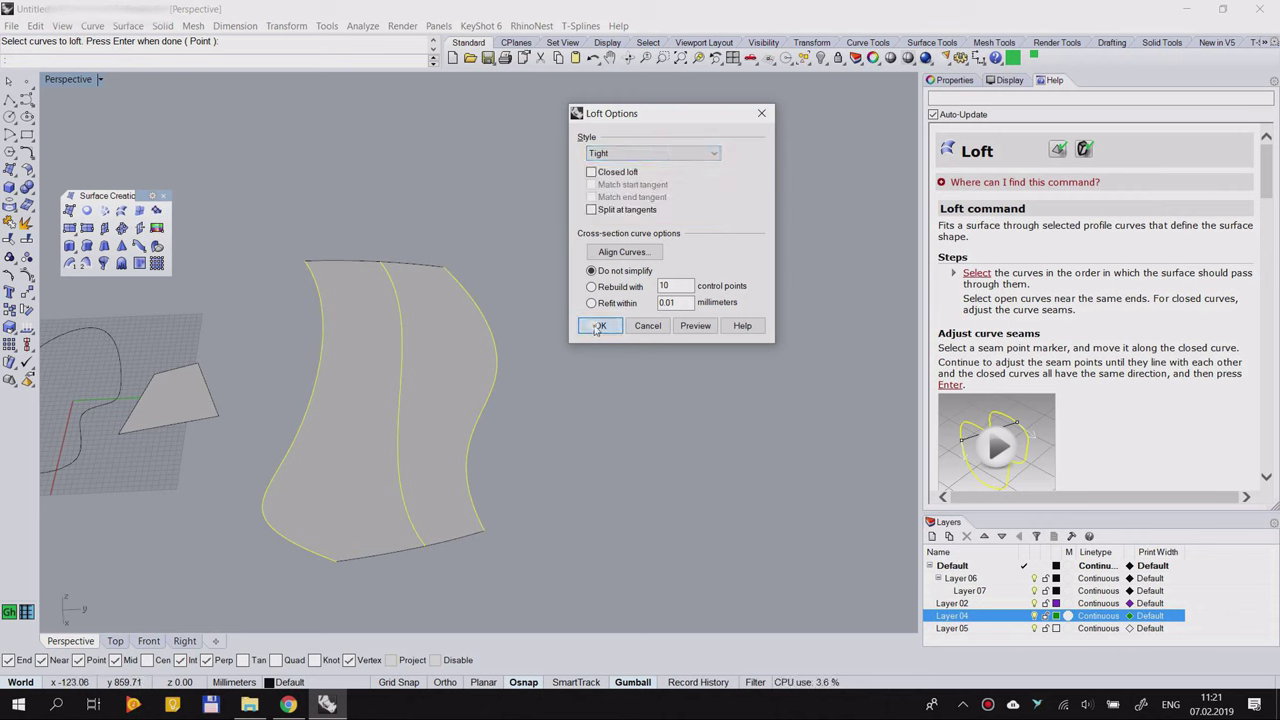
# Step: Move the lofted surface off its profile curves to the side away from the trapezoid surface
pyautogui.moveTo(549, 391); pyautogui.dragTo(446, 356, button='right')
pyautogui.moveTo(411, 315); pyautogui.dragTo(622, 350)
pyautogui.click(702, 414)
pyautogui.moveTo(703, 417); pyautogui.dragTo(515, 486, button='right')
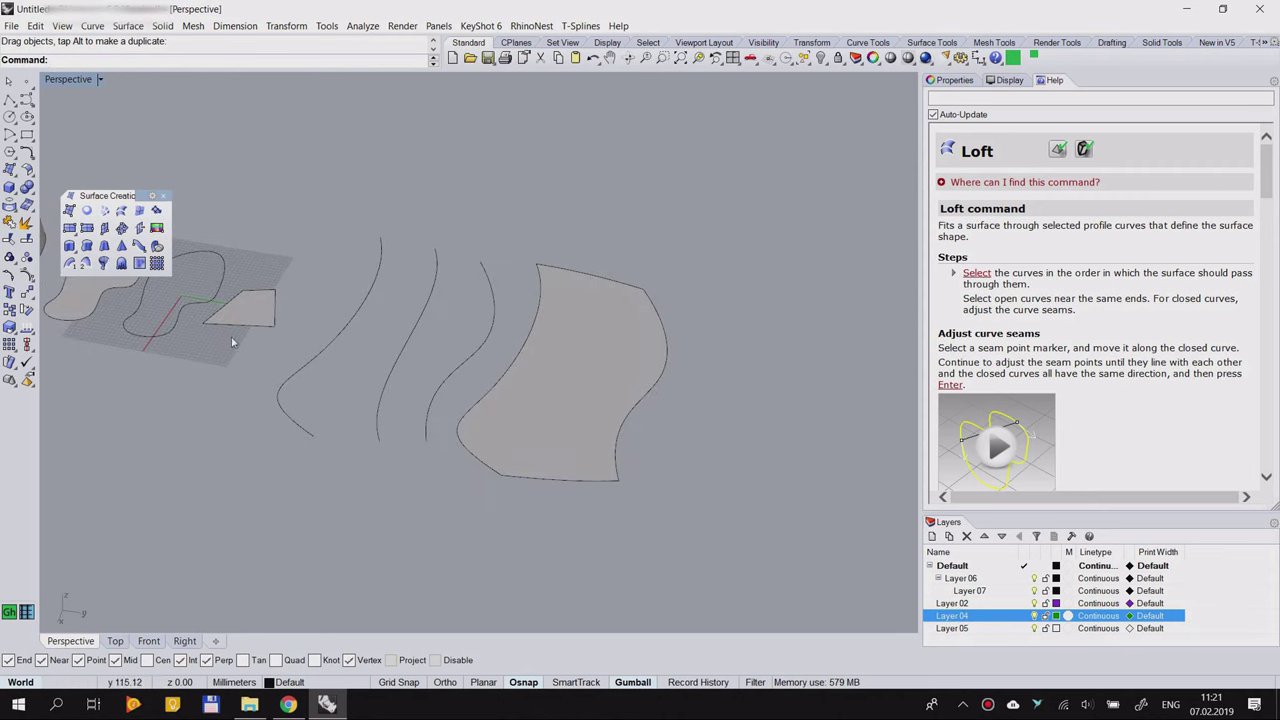
# Step: Shift the lofted surface farther away to leave free space beside the three profile curves
pyautogui.scroll(-4, 232, 343)
pyautogui.moveTo(280, 335); pyautogui.dragTo(516, 288, button='right')
pyautogui.scroll(5, 510, 270)
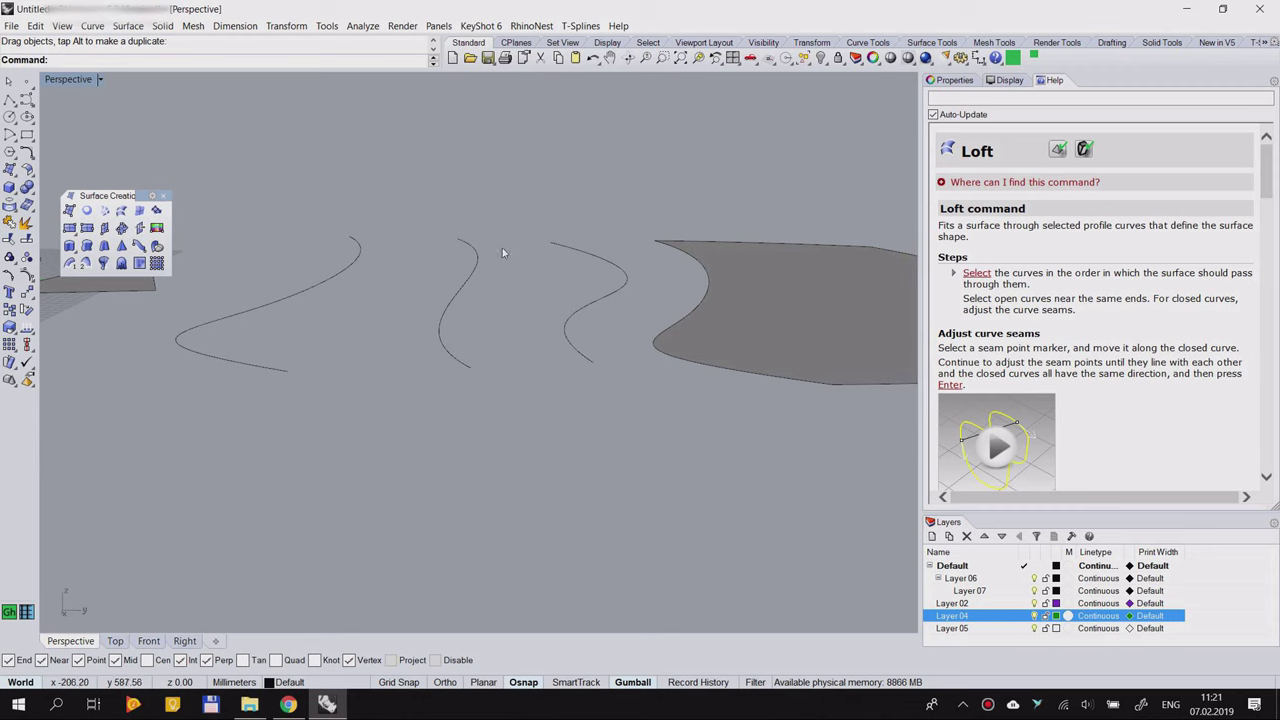
pyautogui.moveTo(323, 262); pyautogui.dragTo(288, 289, button='right')
pyautogui.moveTo(405, 302); pyautogui.dragTo(410, 385, button='right')
pyautogui.moveTo(550, 301); pyautogui.dragTo(661, 299)
pyautogui.moveTo(405, 326); pyautogui.dragTo(405, 385, button='right')
# Step: Select one of the three profile curves and look at it up close from several angles
pyautogui.scroll(4, 337, 308)
pyautogui.moveTo(349, 294); pyautogui.dragTo(404, 264, button='right')
pyautogui.scroll(3, 325, 244)
pyautogui.click(300, 233)
pyautogui.scroll(5, 426, 277)
pyautogui.moveTo(310, 376); pyautogui.dragTo(624, 333, button='right')
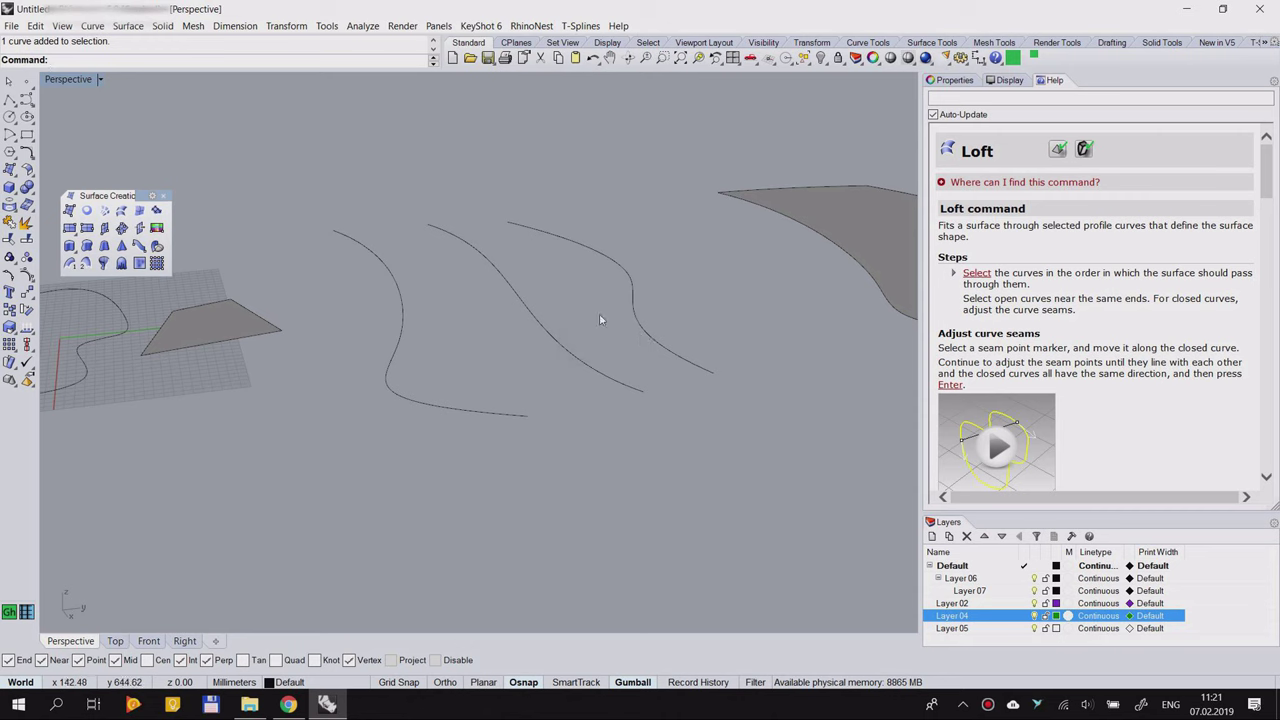
pyautogui.moveTo(346, 314); pyautogui.dragTo(334, 316)
# Step: Raise the middle profile curve vertically above the other two with the gumball
pyautogui.moveTo(590, 420); pyautogui.dragTo(657, 457, button='right')
pyautogui.click(661, 462)
pyautogui.click(547, 336)
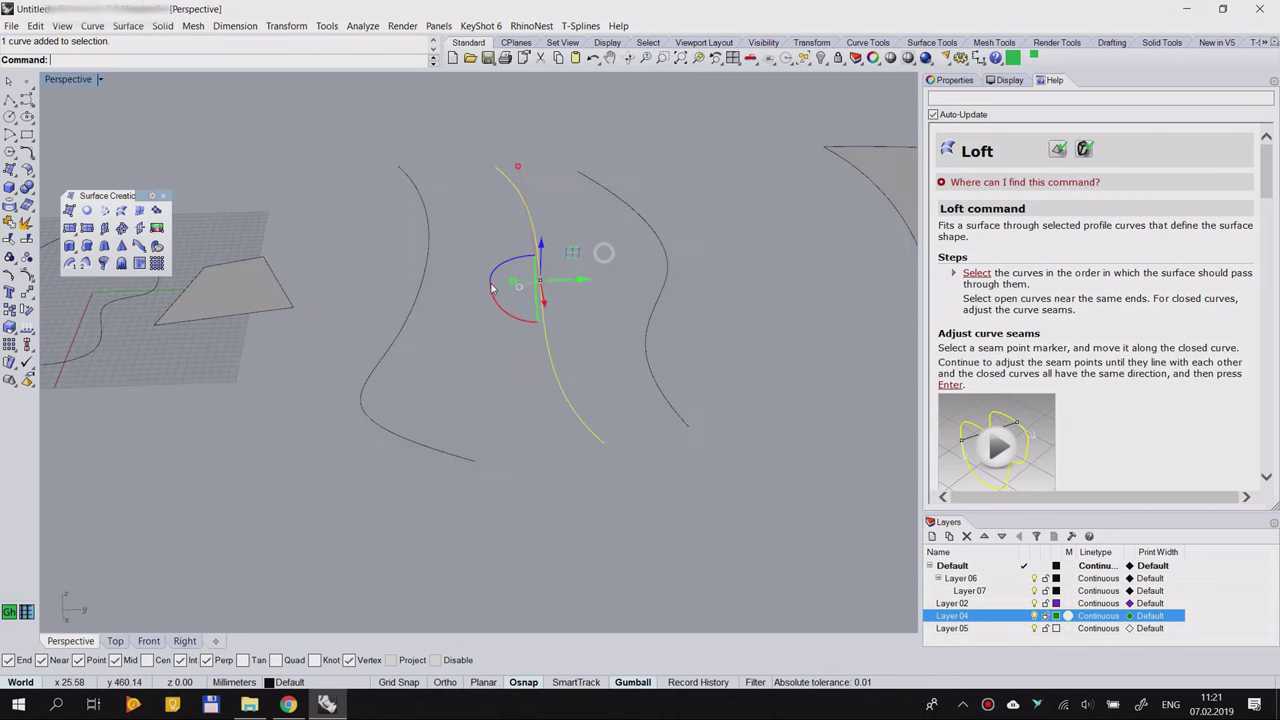
pyautogui.moveTo(474, 368); pyautogui.dragTo(521, 291, button='right')
pyautogui.moveTo(521, 291)
pyautogui.mouseDown()
pyautogui.moveTo(583, 255)
pyautogui.moveTo(631, 274)
pyautogui.moveTo(614, 264)
pyautogui.moveTo(513, 285)
pyautogui.mouseUp()
pyautogui.click(611, 237)
pyautogui.moveTo(514, 294); pyautogui.dragTo(543, 284, button='right')
pyautogui.moveTo(519, 205); pyautogui.dragTo(625, 250, button='right')
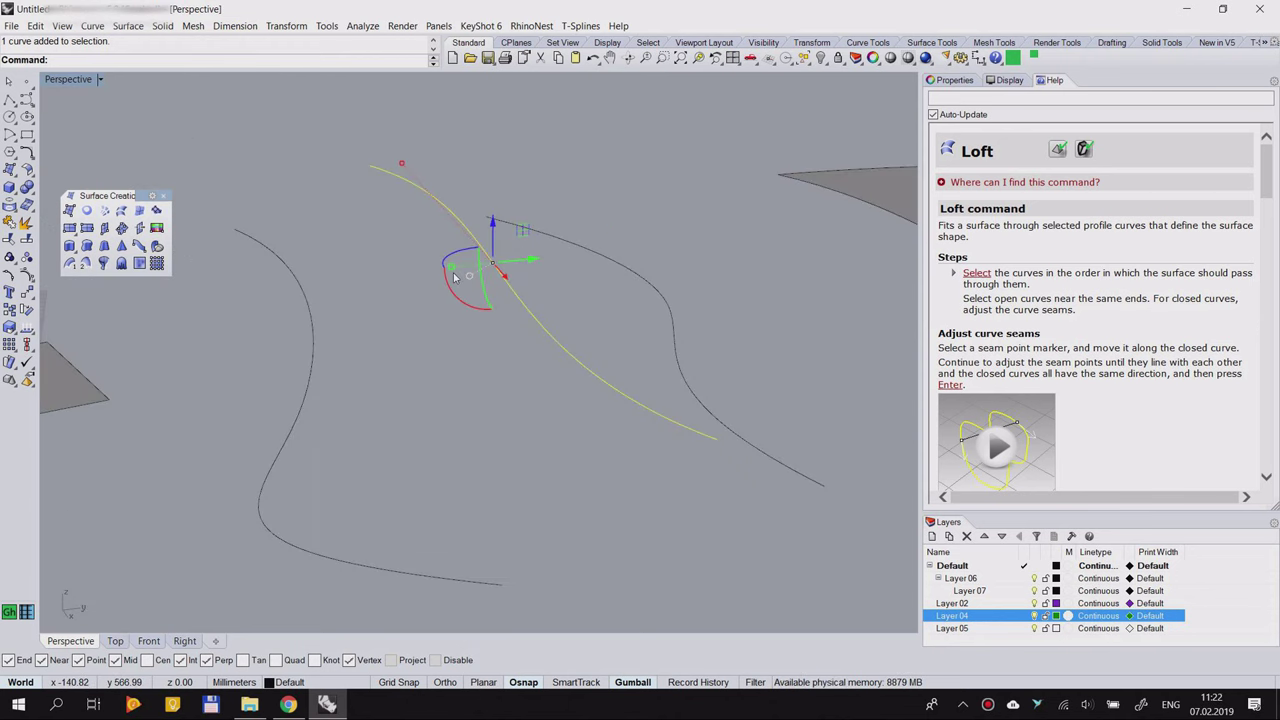
# Step: Toggle the Gumball on and off repeatedly with the raised curve selected, leaving it off
pyautogui.click(637, 686)
pyautogui.click(639, 684)
pyautogui.click(632, 684)
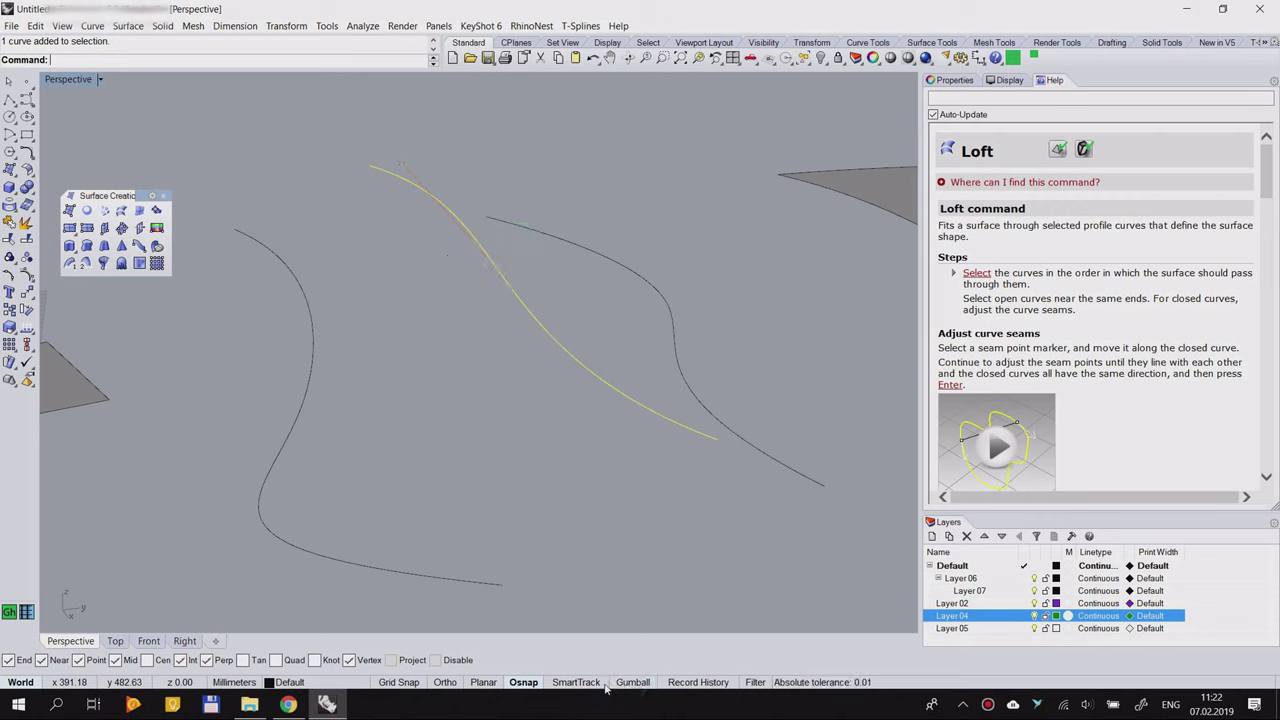
pyautogui.click(628, 684)
pyautogui.click(630, 684)
pyautogui.click(632, 683)
pyautogui.click(632, 683)
# Step: View the raised curve from several angles without its handles and switch the Gumball back on
pyautogui.moveTo(480, 368); pyautogui.dragTo(440, 344, button='right')
pyautogui.click(485, 209)
pyautogui.click(503, 333)
pyautogui.click(584, 291)
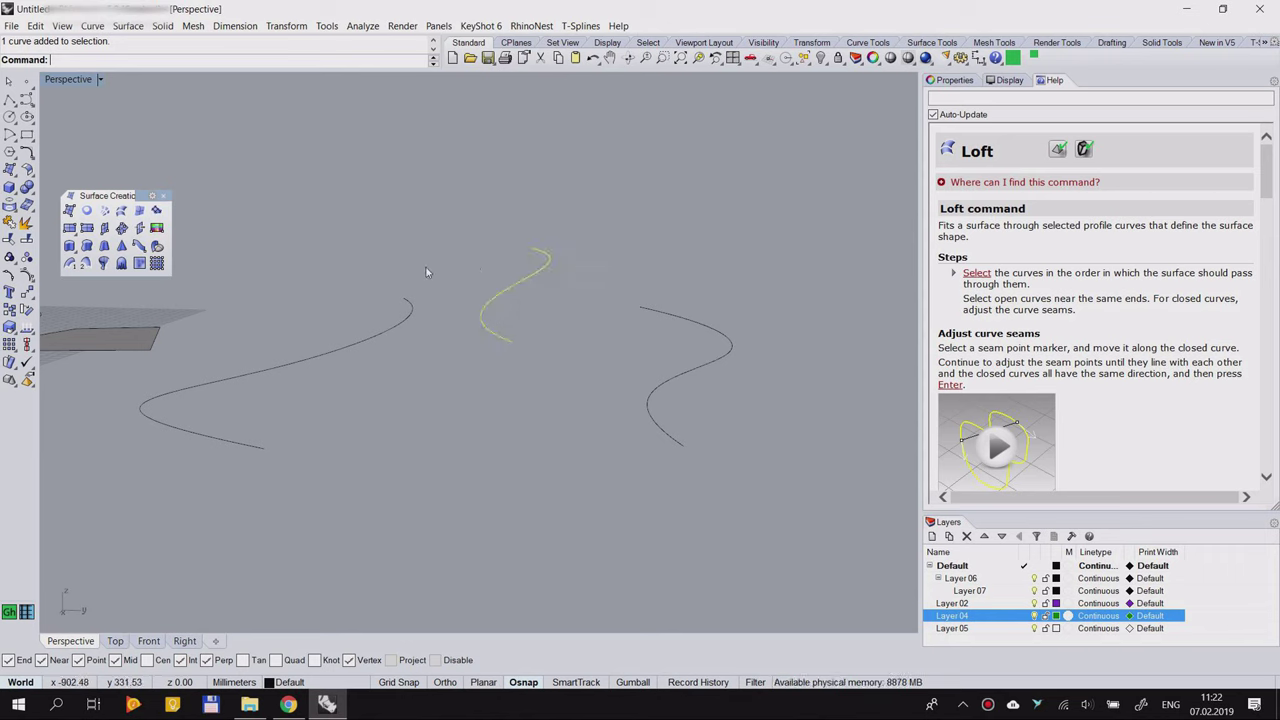
pyautogui.moveTo(466, 312); pyautogui.dragTo(565, 629, button='right')
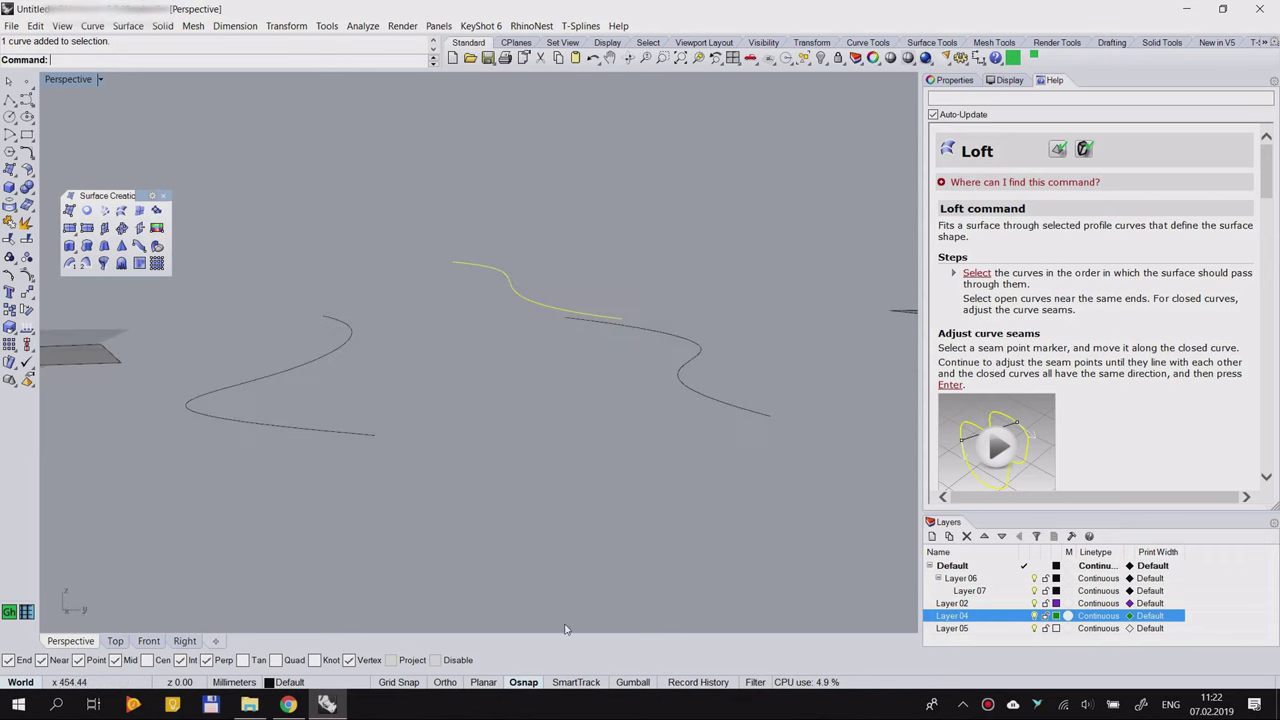
pyautogui.click(633, 682)
# Step: Scale the raised middle curve along the gumball's green axis and along its red axis
pyautogui.moveTo(441, 347); pyautogui.dragTo(526, 403, button='right')
pyautogui.click(525, 395)
pyautogui.scroll(-2, 515, 390)
pyautogui.click(468, 282)
pyautogui.moveTo(468, 282); pyautogui.dragTo(523, 306, button='right')
pyautogui.moveTo(424, 301); pyautogui.dragTo(464, 315, button='right')
pyautogui.moveTo(500, 242); pyautogui.dragTo(360, 330, button='right')
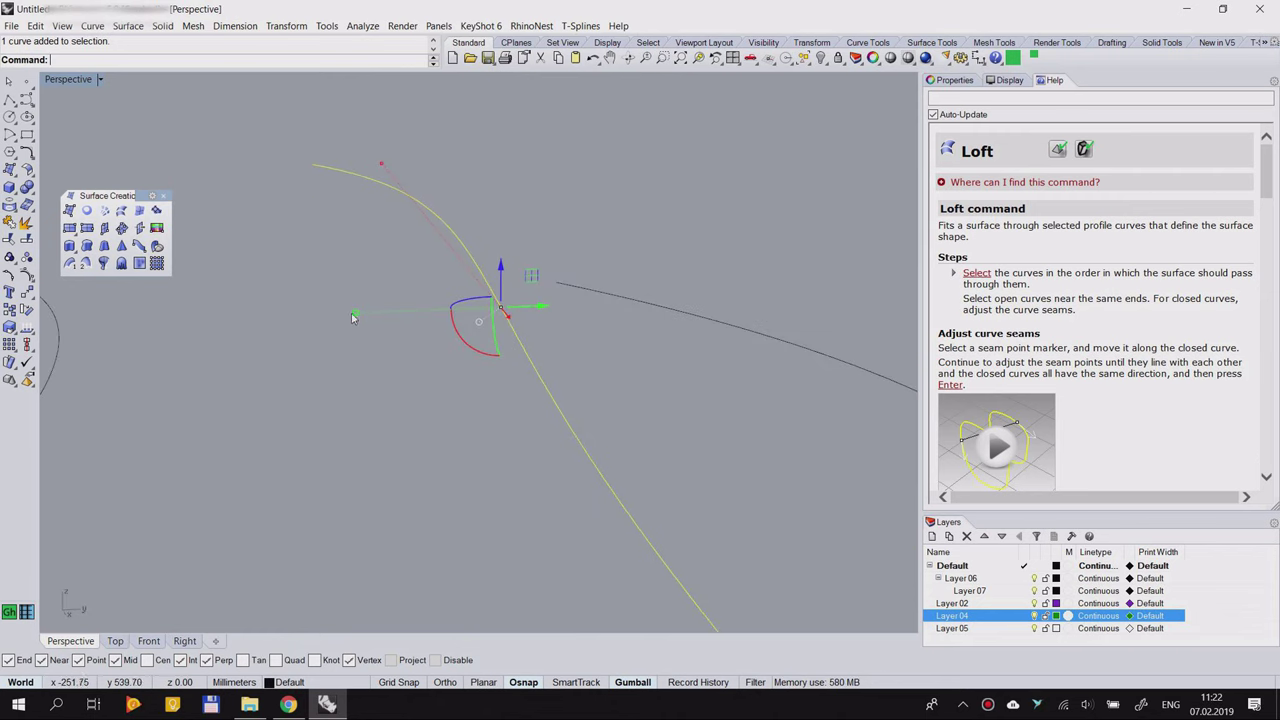
pyautogui.moveTo(356, 318); pyautogui.dragTo(396, 333)
pyautogui.moveTo(381, 164)
pyautogui.mouseDown()
pyautogui.moveTo(420, 203)
pyautogui.moveTo(405, 156)
pyautogui.mouseUp()
pyautogui.click(503, 171)
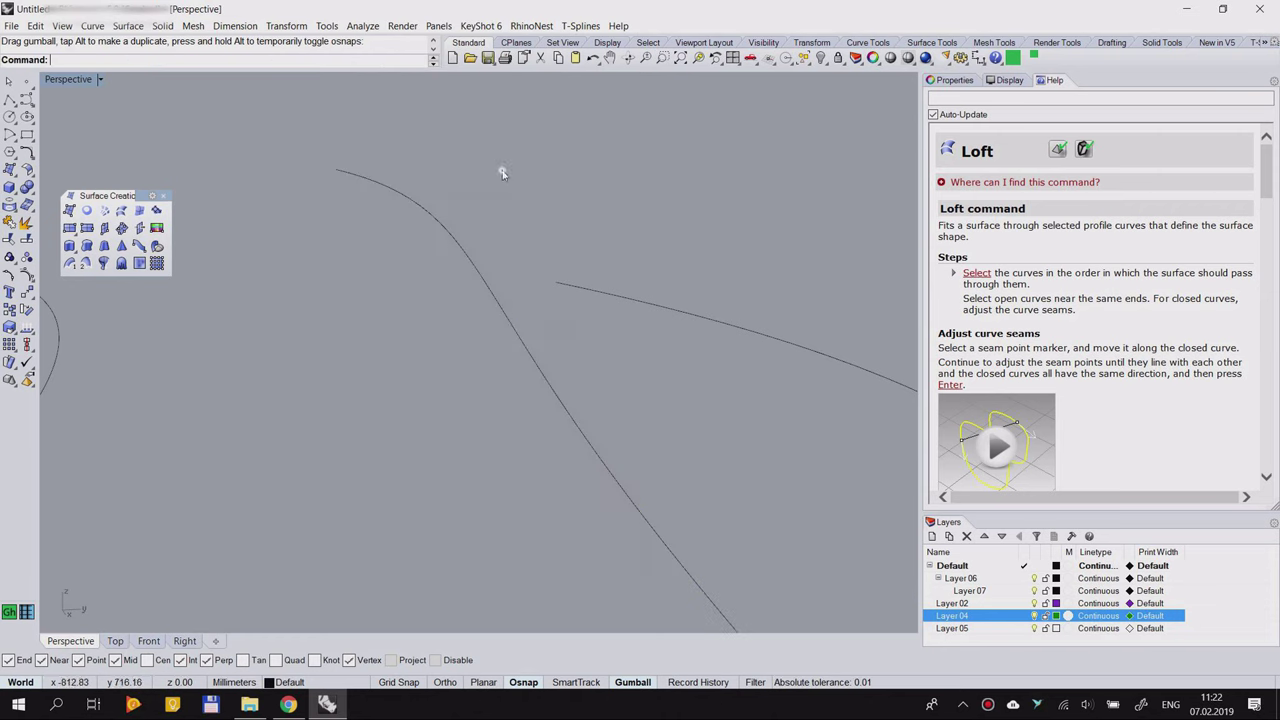
# Step: Rotate the raised middle curve about the gumball's red axis to tilt it
pyautogui.click(485, 276)
pyautogui.moveTo(472, 369)
pyautogui.mouseDown(button='right')
pyautogui.moveTo(466, 334)
pyautogui.moveTo(443, 337)
pyautogui.moveTo(493, 358)
pyautogui.mouseUp(button='right')
pyautogui.moveTo(493, 358)
pyautogui.mouseDown()
pyautogui.moveTo(594, 354)
pyautogui.moveTo(391, 300)
pyautogui.moveTo(414, 171)
pyautogui.moveTo(388, 392)
pyautogui.moveTo(346, 240)
pyautogui.mouseUp()
pyautogui.moveTo(532, 283); pyautogui.dragTo(486, 292)
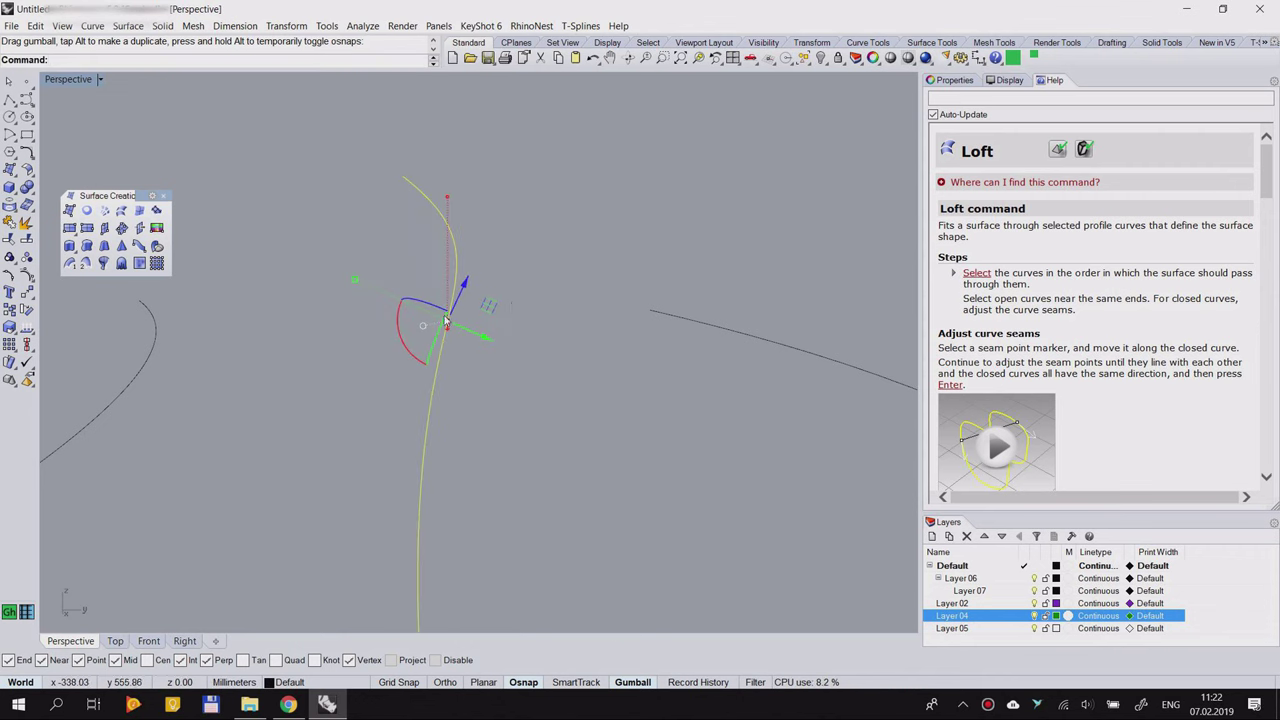
pyautogui.moveTo(446, 322); pyautogui.dragTo(371, 357, button='right')
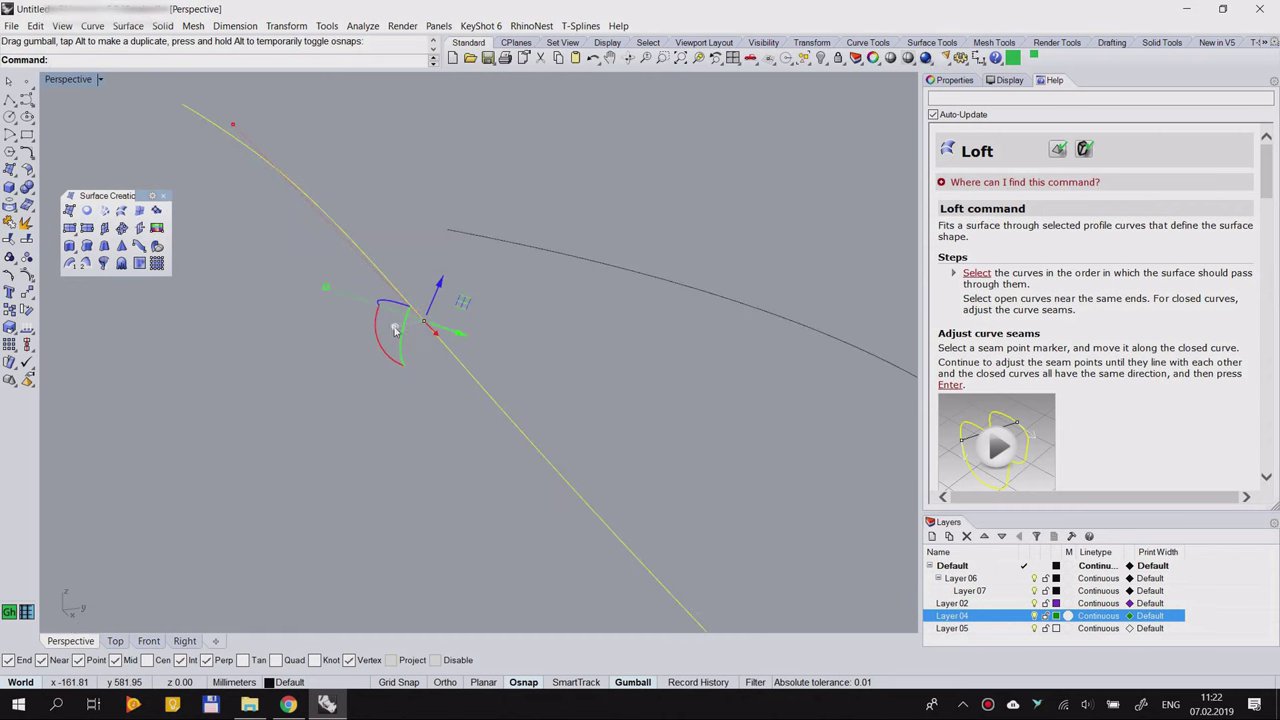
# Step: Examine the tilted middle curve and its gumball handles from several angles, reselecting it as needed, and finally clear the selection
pyautogui.rightClick(395, 331)
pyautogui.click(533, 358)
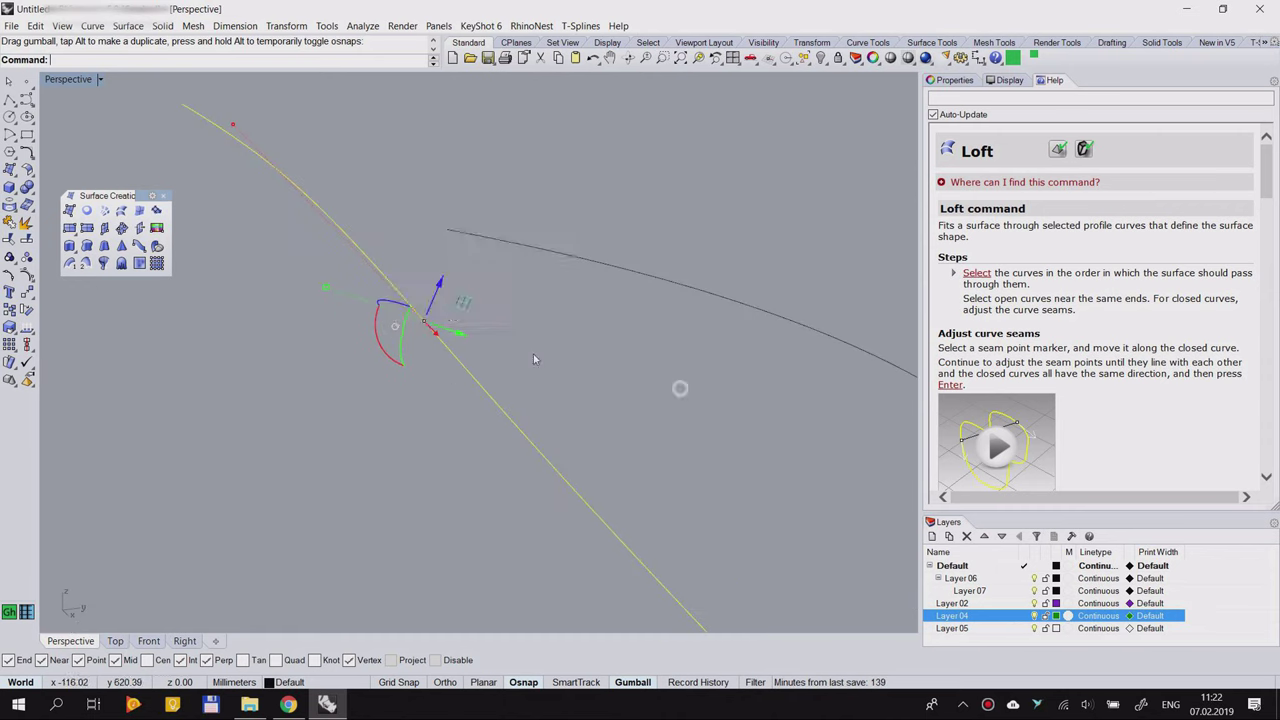
pyautogui.click(474, 346)
pyautogui.click(408, 304)
pyautogui.click(394, 324)
pyautogui.click(424, 331)
pyautogui.click(391, 326)
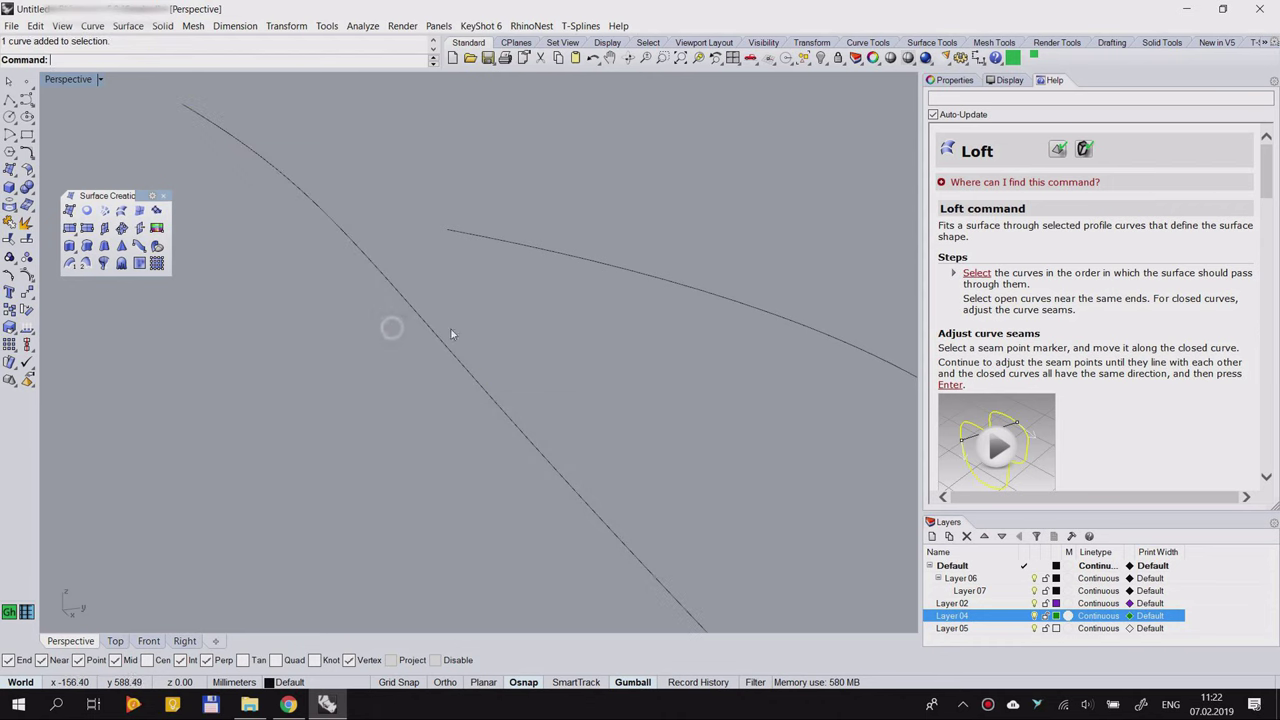
pyautogui.click(429, 334)
pyautogui.moveTo(515, 335); pyautogui.dragTo(380, 336, button='right')
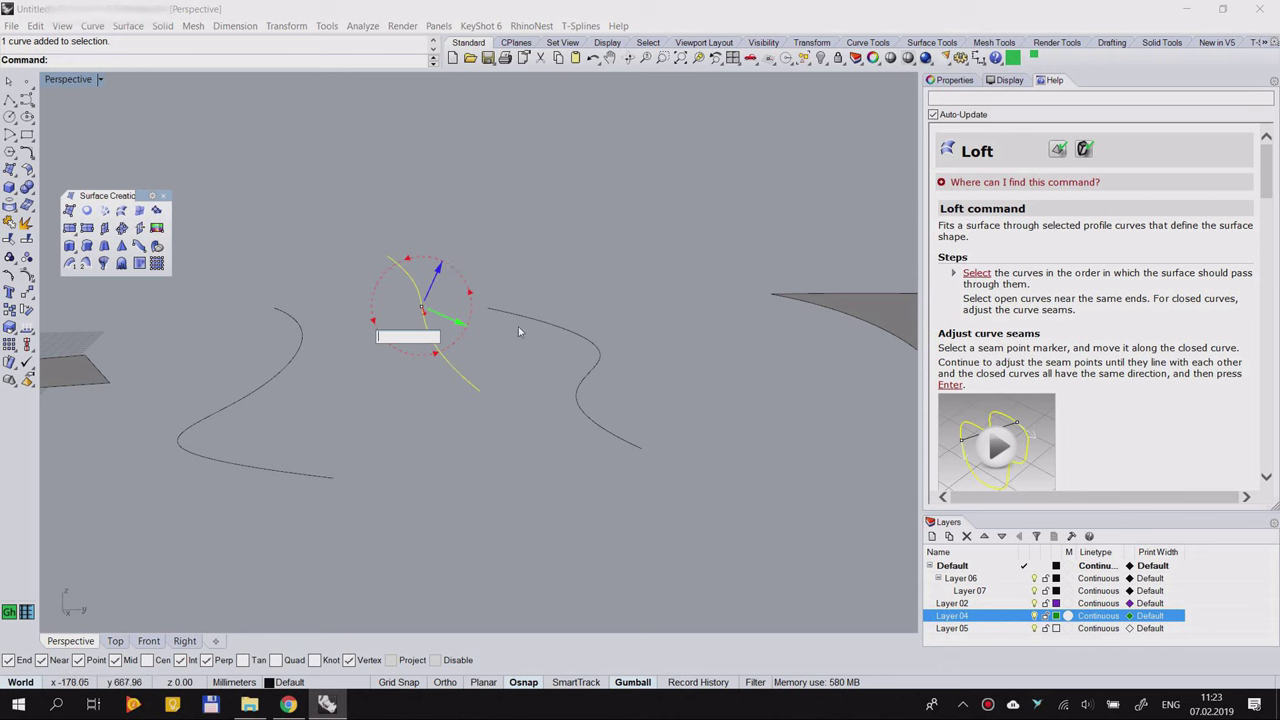
pyautogui.moveTo(444, 303)
pyautogui.mouseDown(button='right')
pyautogui.moveTo(423, 309)
pyautogui.moveTo(457, 309)
pyautogui.mouseUp(button='right')
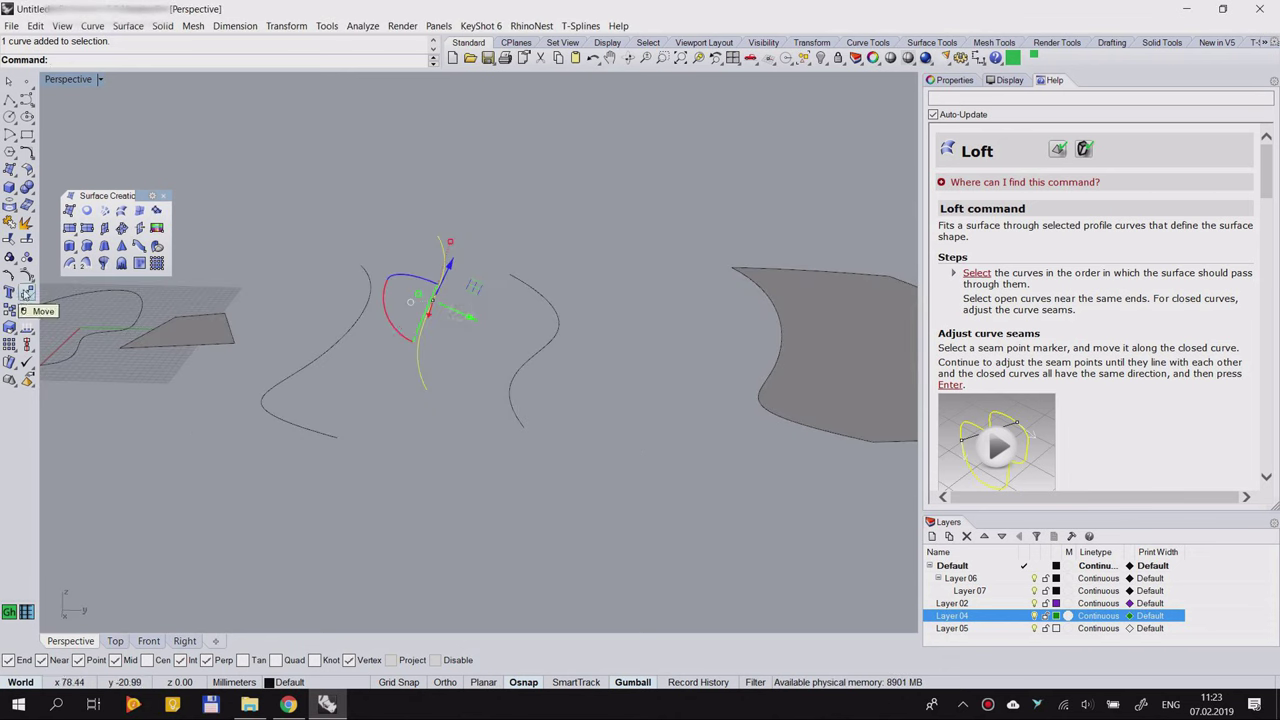
pyautogui.scroll(-4, 371, 300)
pyautogui.moveTo(370, 344); pyautogui.dragTo(371, 405, button='right')
pyautogui.click(378, 448)
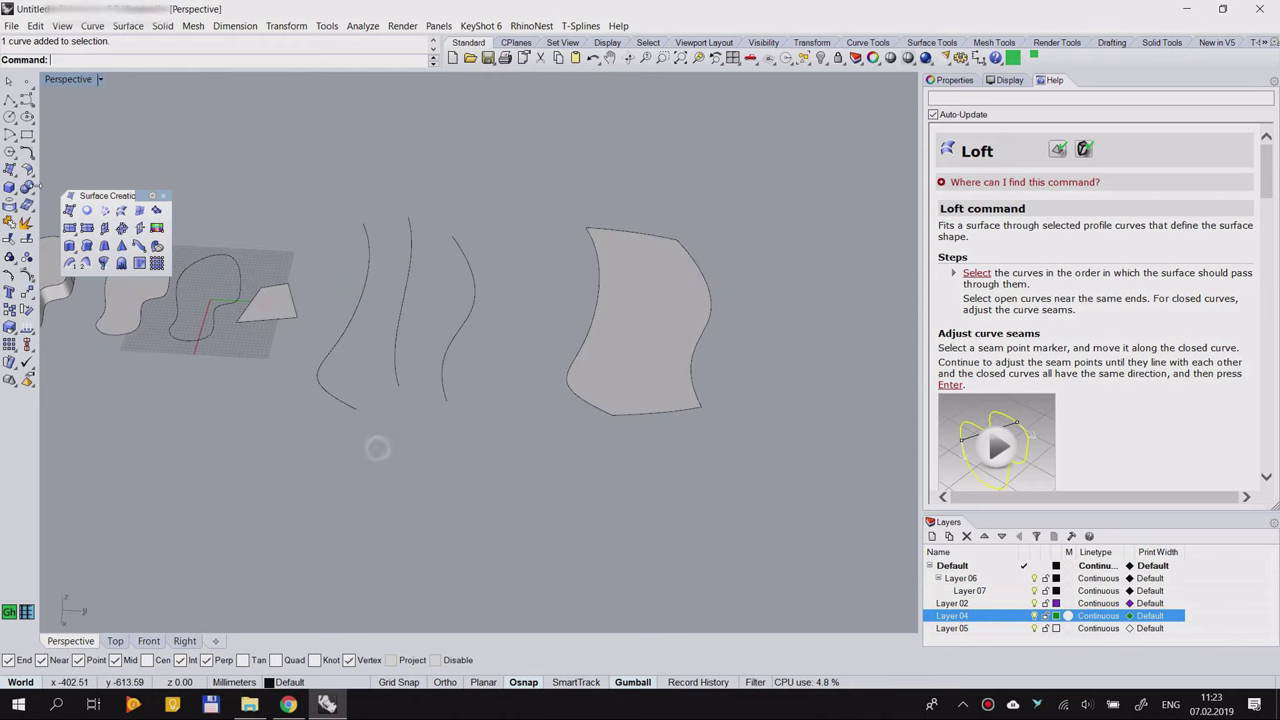
# Step: Draw a small rectangle on the ground plane in front of the three open curves
pyautogui.click(28, 136)
pyautogui.scroll(3, 287, 410)
pyautogui.click(295, 365)
pyautogui.moveTo(355, 453)
pyautogui.mouseDown(button='right')
pyautogui.moveTo(343, 417)
pyautogui.moveTo(366, 430)
pyautogui.mouseUp(button='right')
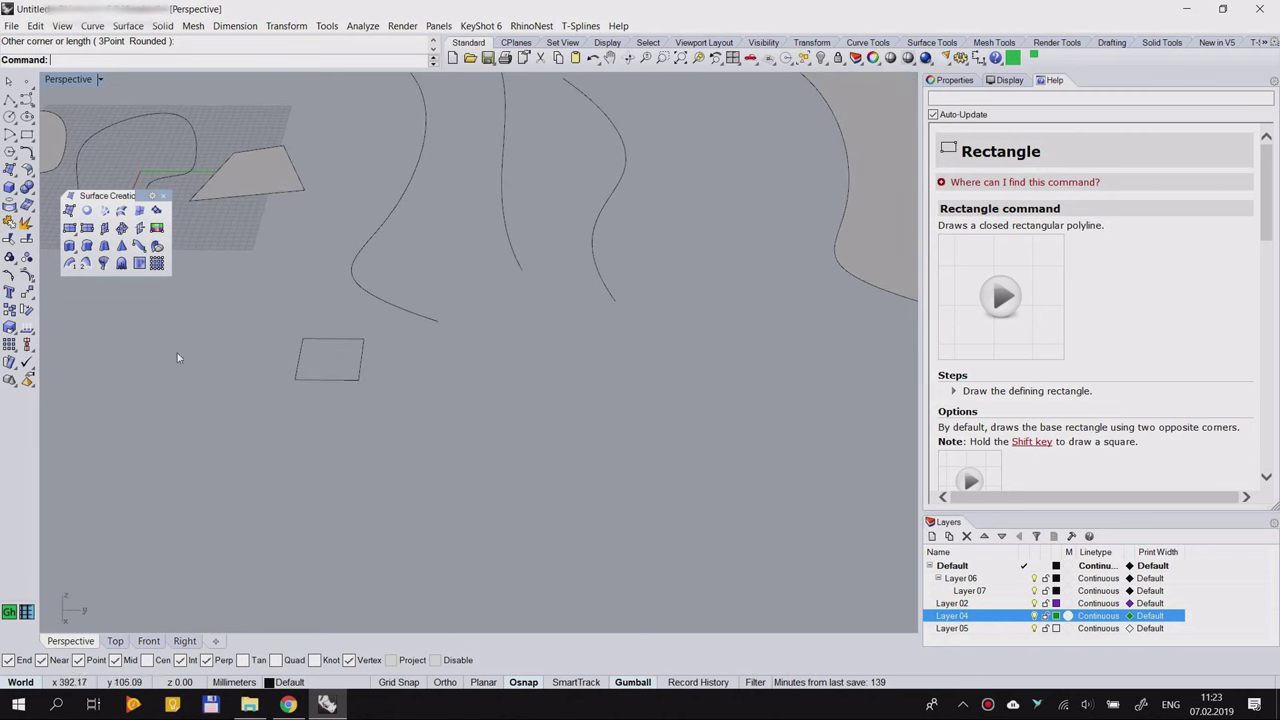
# Step: Move the rectangle sideways with the Move command, using its near corner as base point, to just below the middle curve
pyautogui.click(27, 292)
pyautogui.click(299, 379)
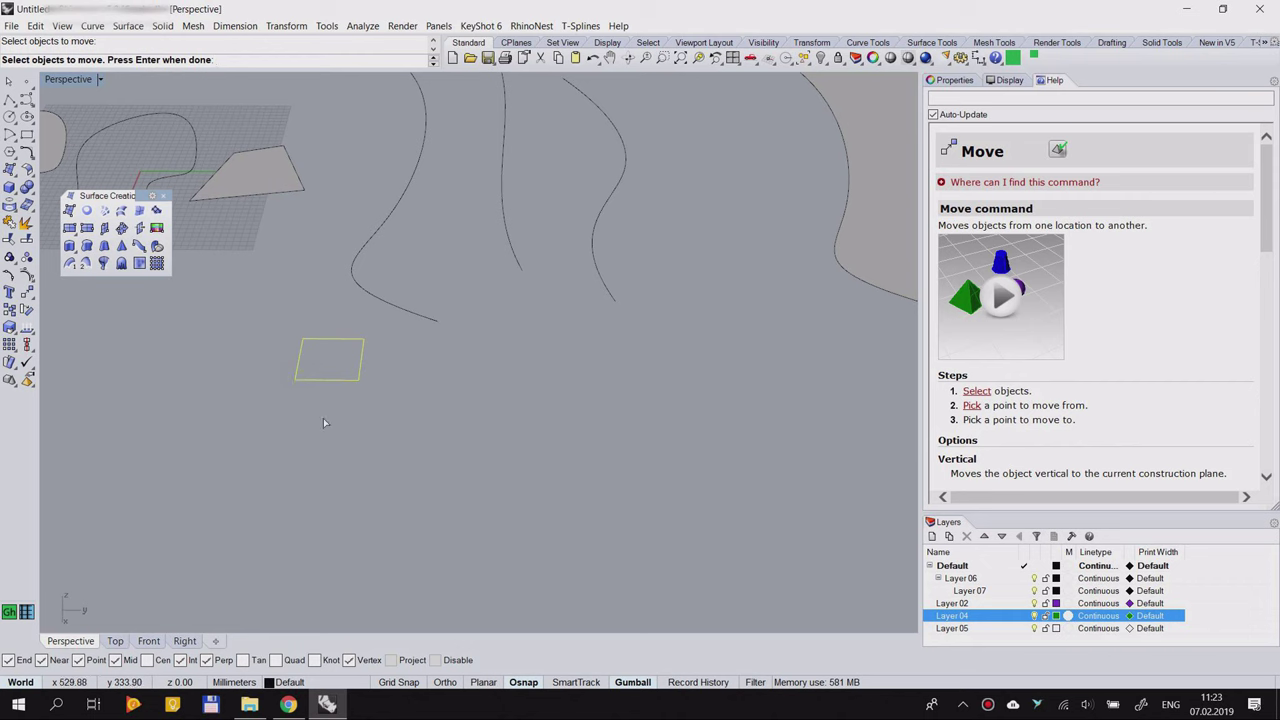
pyautogui.press('Return')
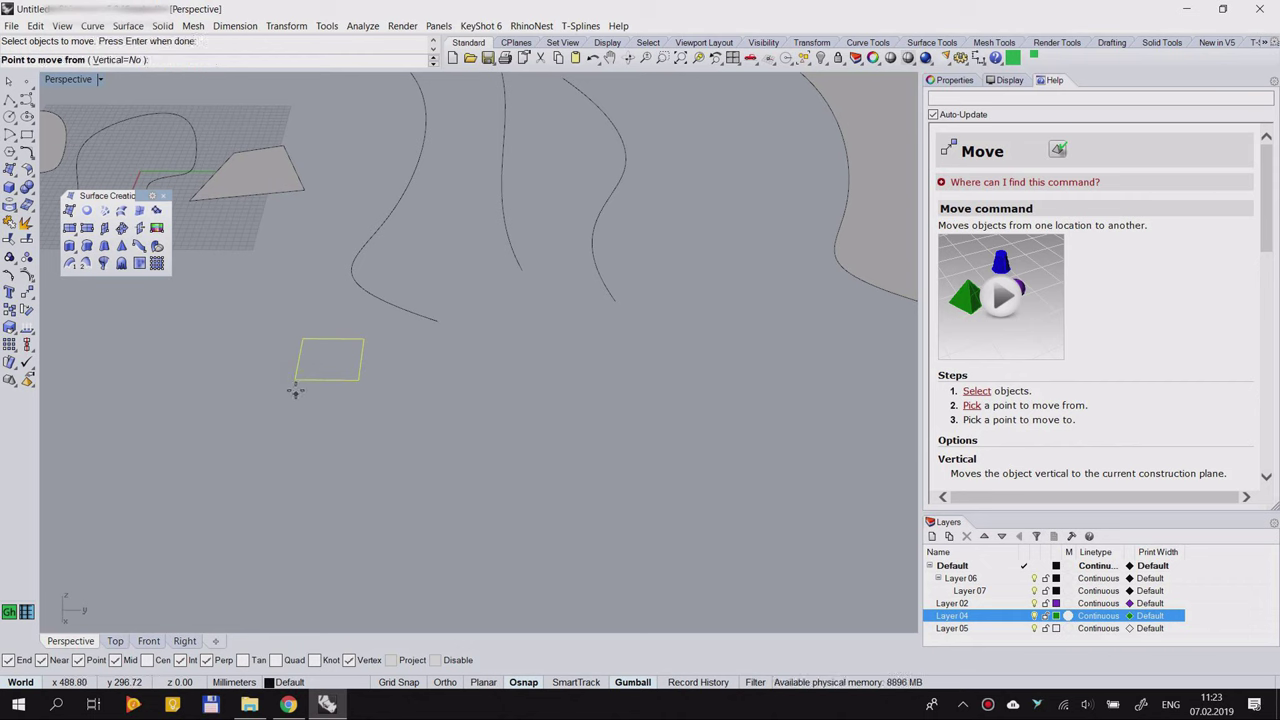
pyautogui.click(295, 380)
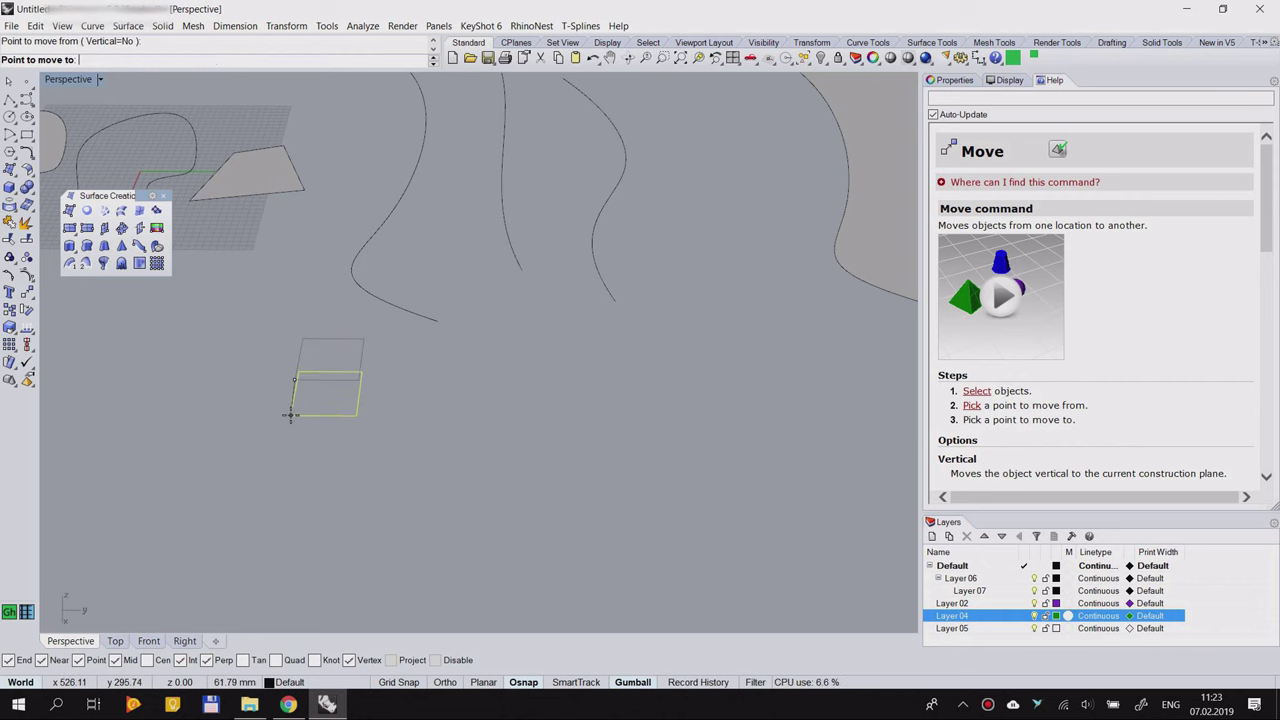
pyautogui.click(493, 381)
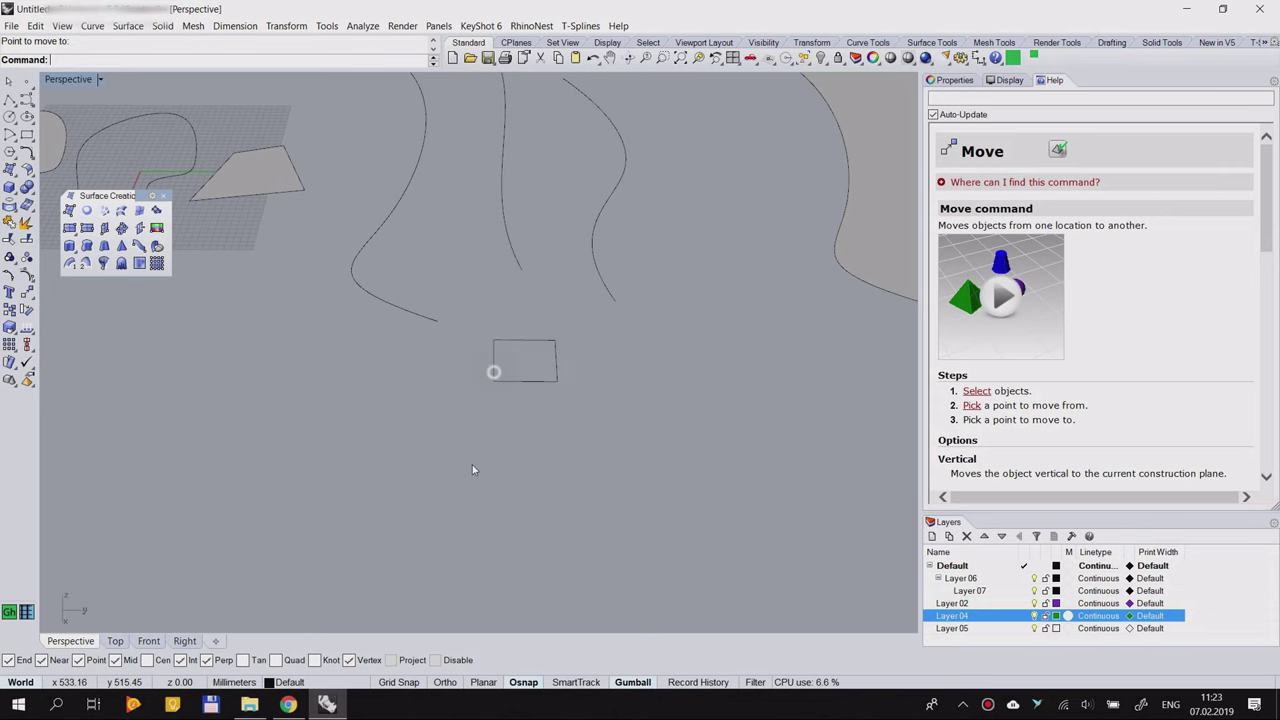
pyautogui.moveTo(486, 471); pyautogui.dragTo(517, 260, button='right')
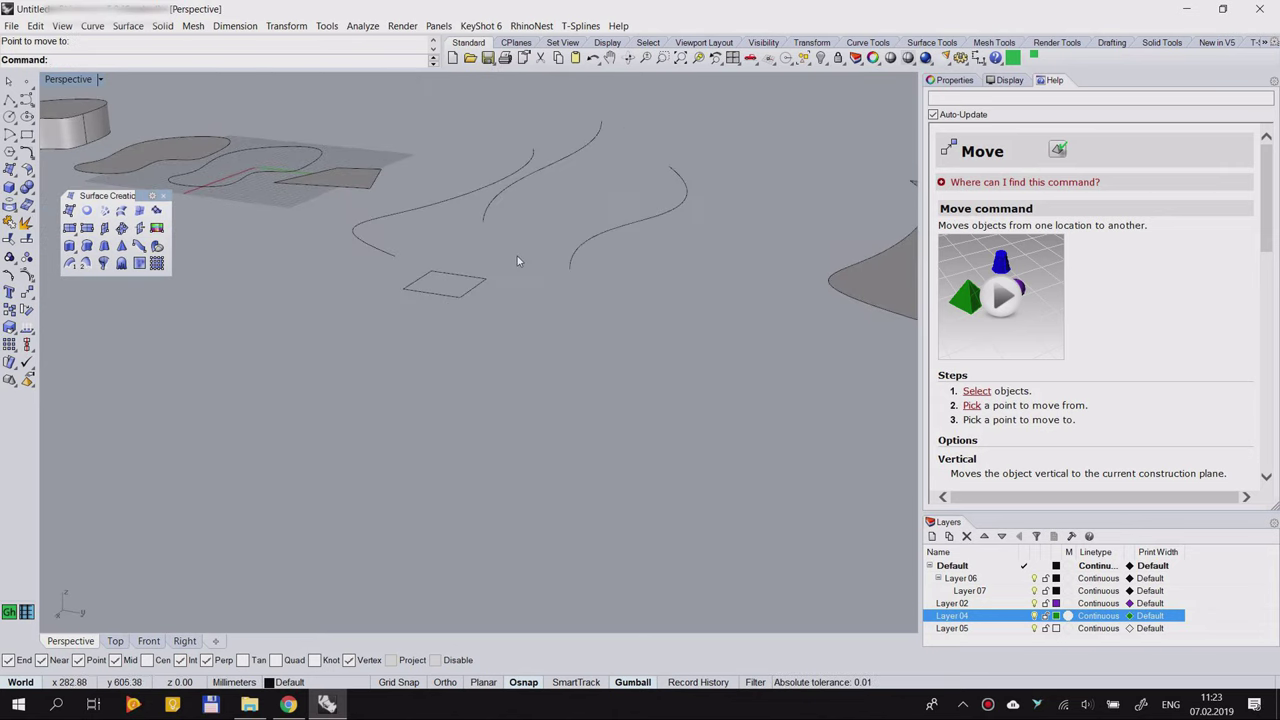
# Step: Select the moved rectangle to show its gumball handles and delete it
pyautogui.click(470, 276)
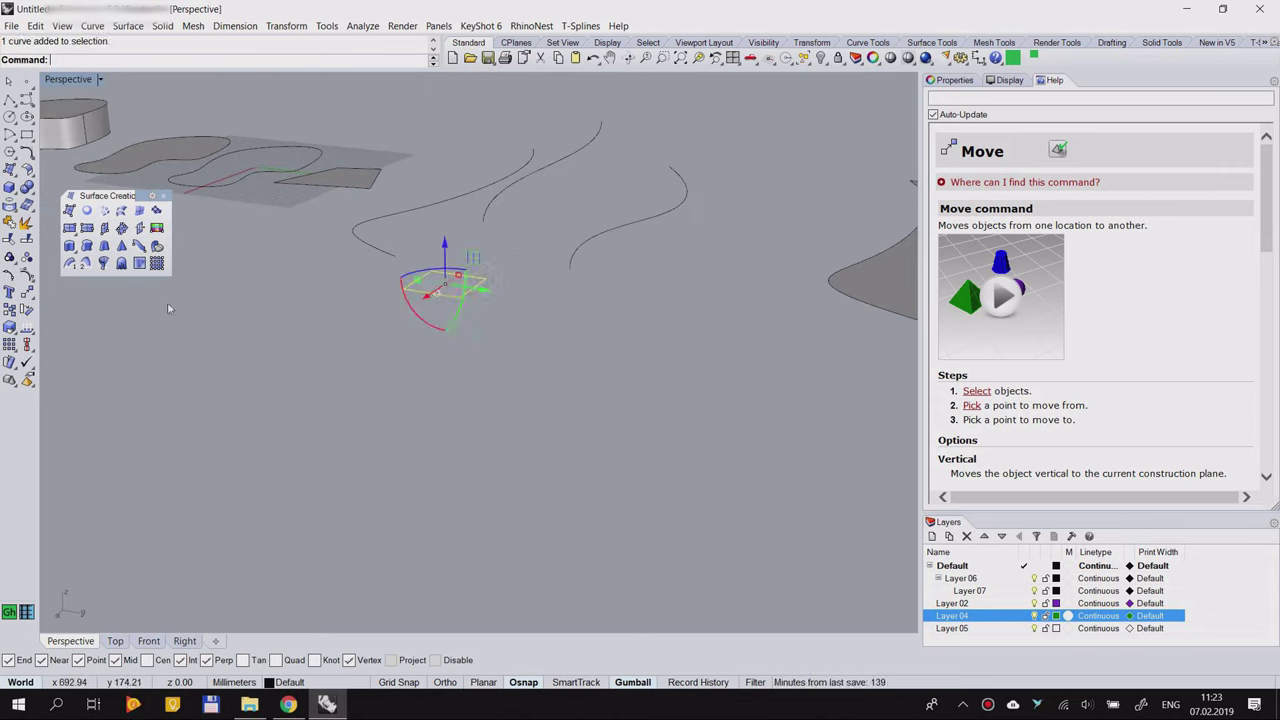
pyautogui.moveTo(434, 278); pyautogui.dragTo(511, 314, button='right')
pyautogui.click(581, 275)
pyautogui.moveTo(551, 300); pyautogui.dragTo(473, 383)
pyautogui.press('Delete')
# Step: Undo the last deletion, remove the rectangle again and clear the selection around the three open curves
pyautogui.moveTo(507, 322)
pyautogui.mouseDown(button='right')
pyautogui.moveTo(534, 183)
pyautogui.moveTo(520, 306)
pyautogui.mouseUp(button='right')
pyautogui.click(483, 295)
pyautogui.moveTo(448, 290); pyautogui.dragTo(540, 216, button='right')
pyautogui.hotkey('ctrl', 'z')
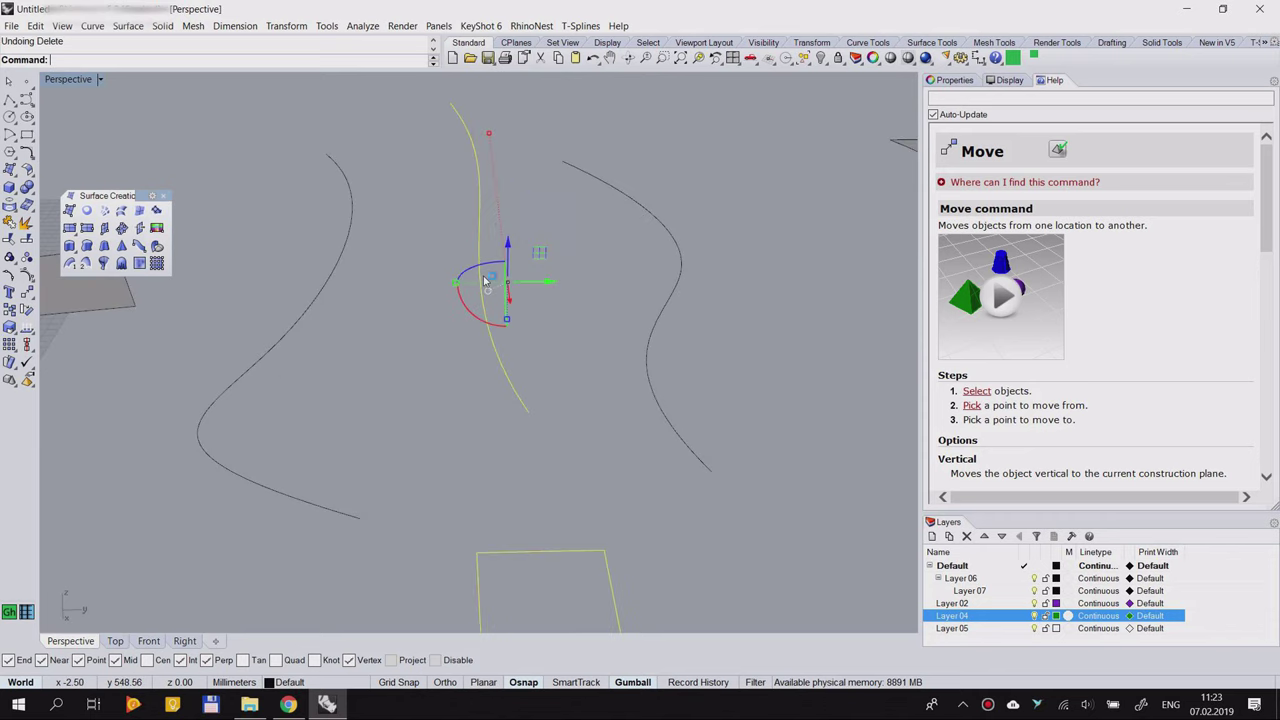
pyautogui.press('Delete')
pyautogui.moveTo(552, 259); pyautogui.dragTo(426, 294)
pyautogui.moveTo(426, 294); pyautogui.dragTo(356, 338, button='right')
pyautogui.click(696, 256)
pyautogui.moveTo(637, 298); pyautogui.dragTo(597, 285, button='right')
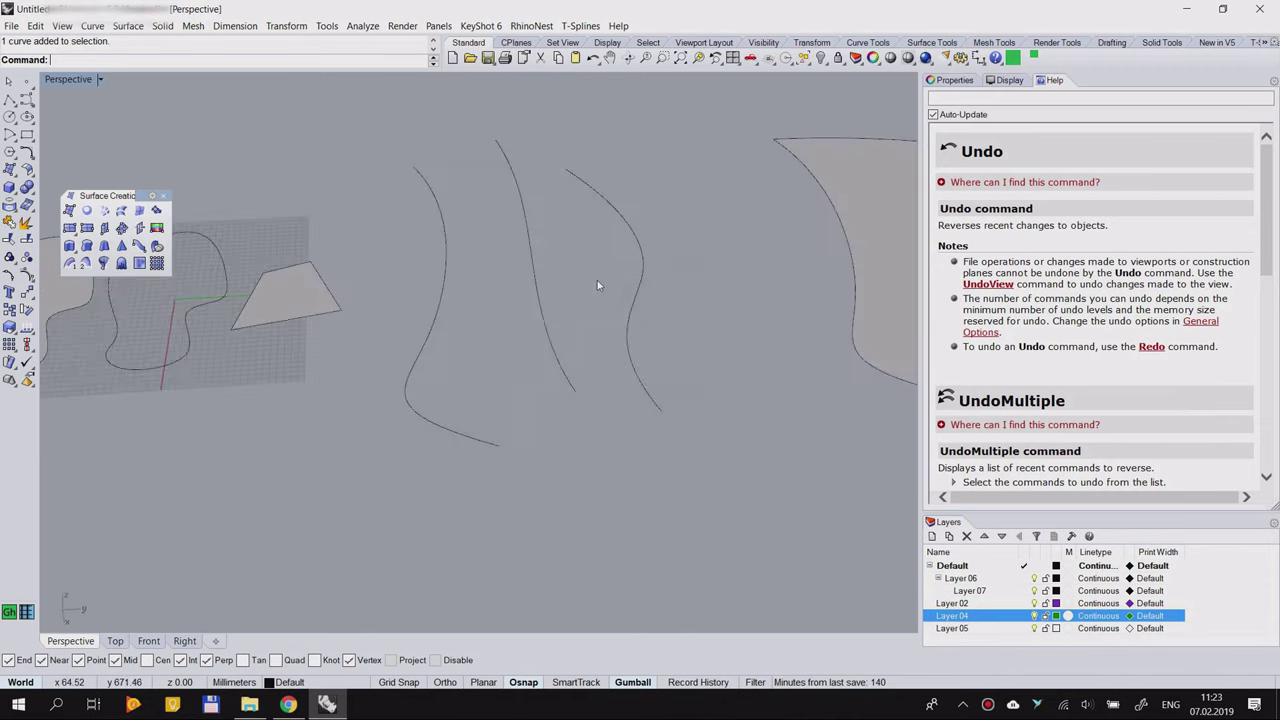
# Step: Start a Loft through the right, middle and left open curves and inspect the Tight-style surface from several angles
pyautogui.click(121, 211)
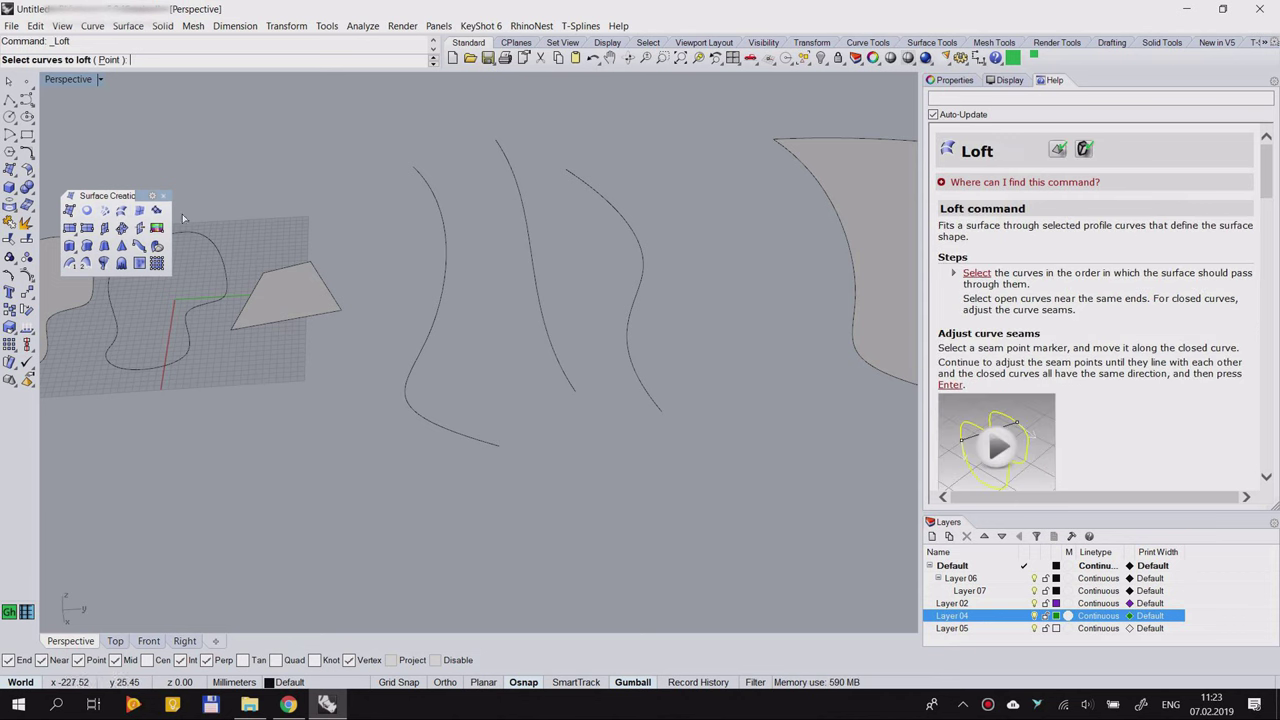
pyautogui.click(568, 171)
pyautogui.click(500, 148)
pyautogui.click(421, 176)
pyautogui.press('Return')
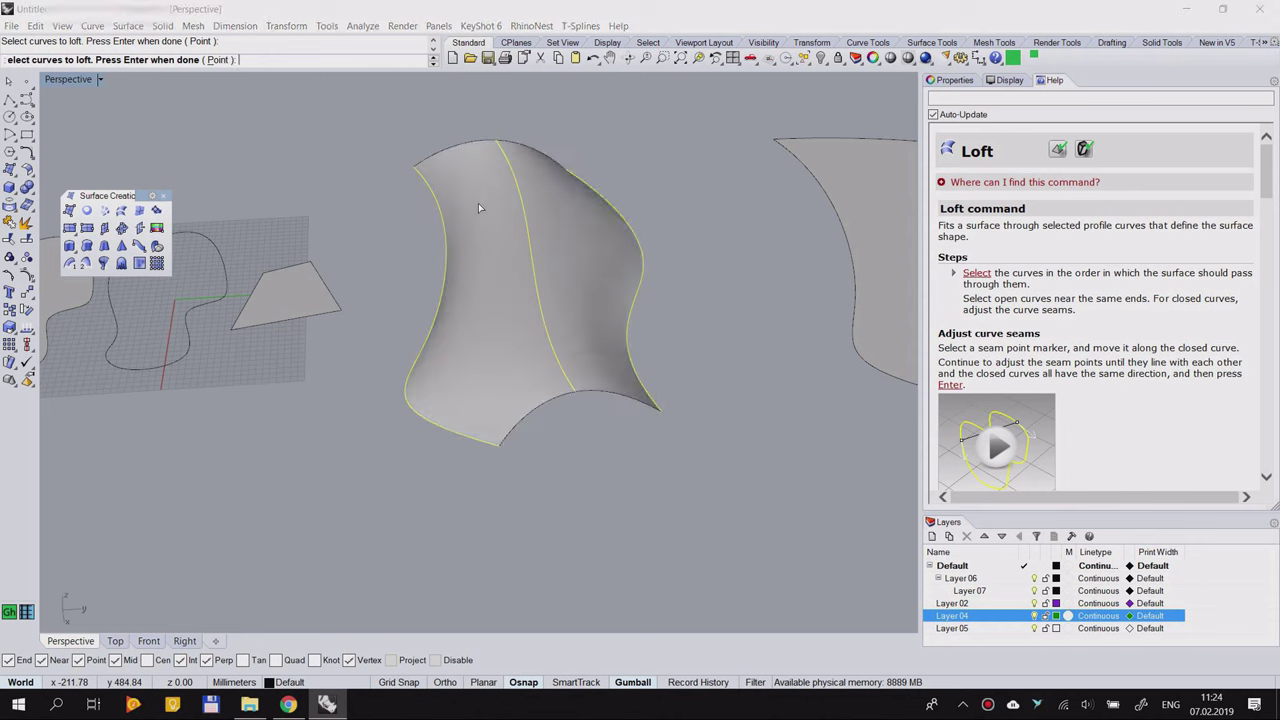
pyautogui.moveTo(860, 97); pyautogui.dragTo(853, 74)
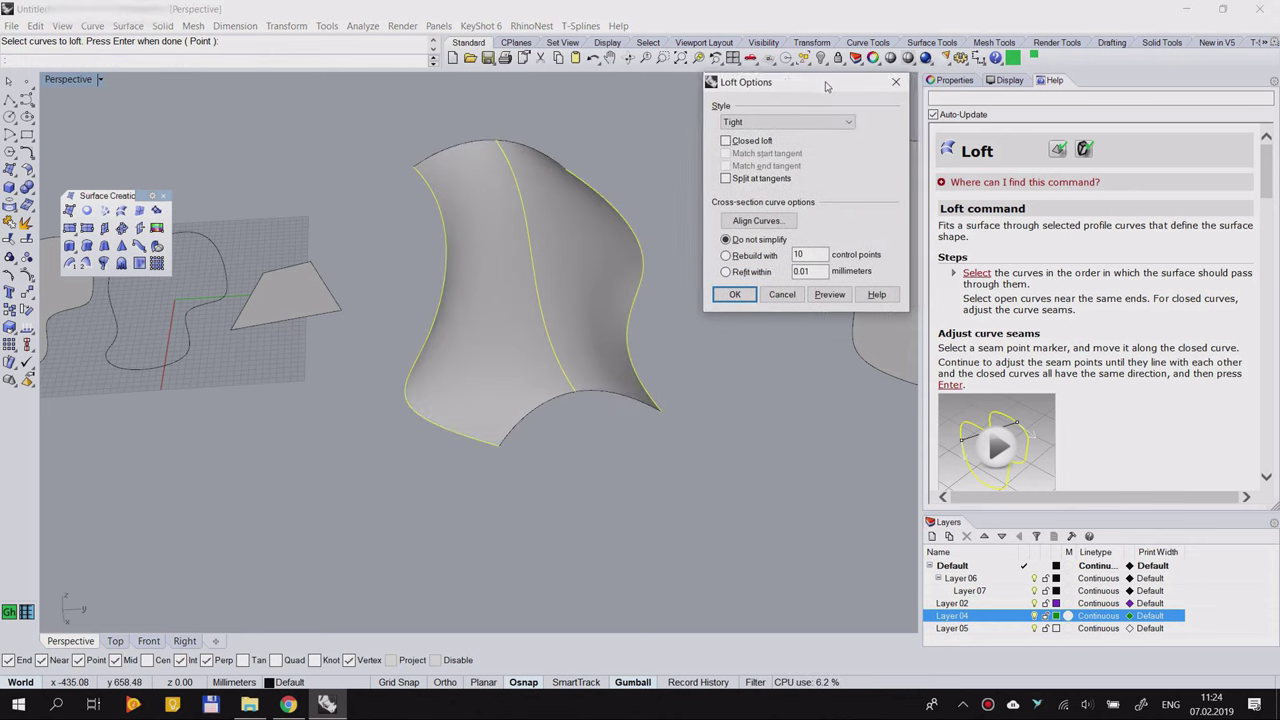
pyautogui.moveTo(594, 263); pyautogui.dragTo(398, 283, button='right')
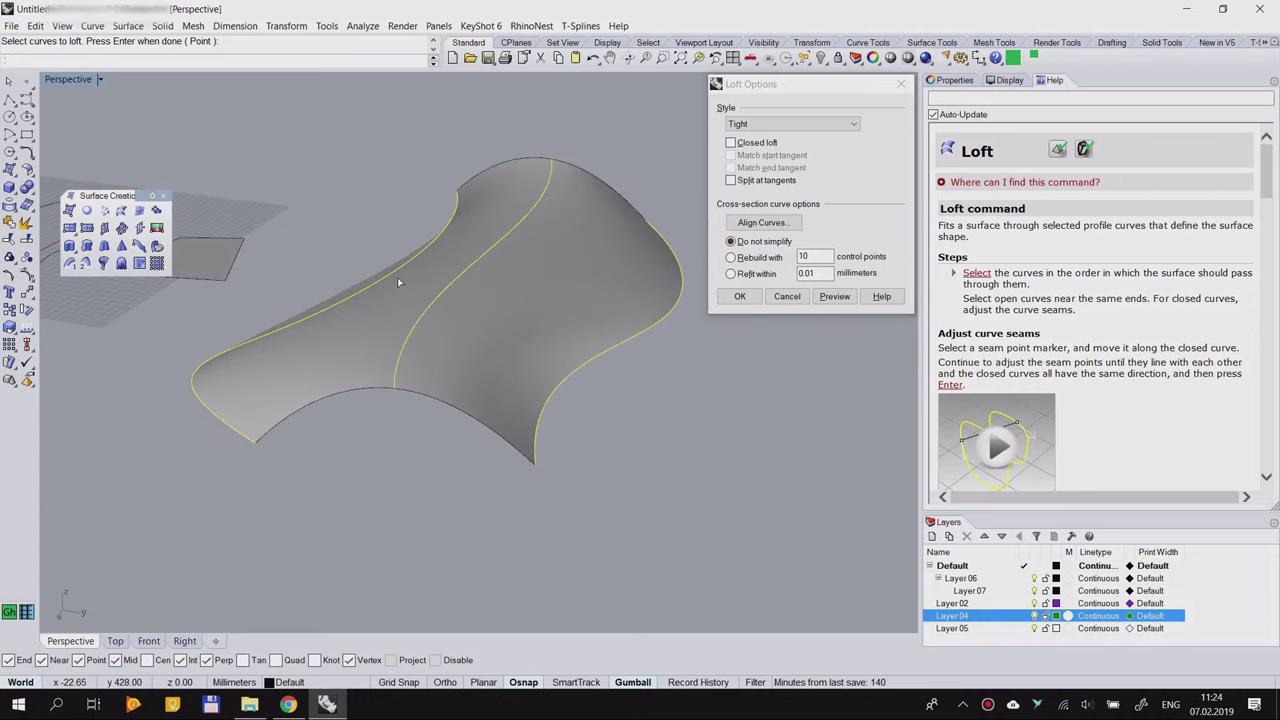
pyautogui.moveTo(508, 275); pyautogui.dragTo(600, 235, button='right')
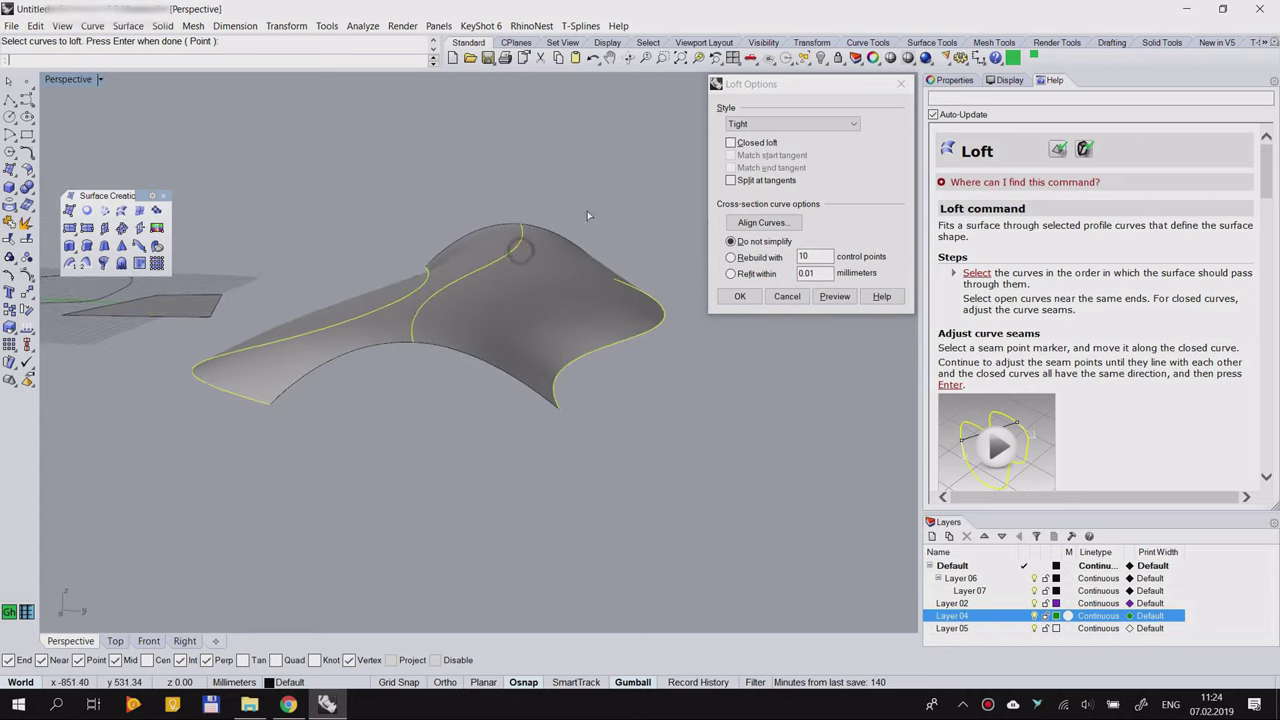
# Step: Enable Closed loft in the loft options and preview the closed surface from several angles
pyautogui.click(733, 143)
pyautogui.moveTo(413, 330); pyautogui.dragTo(488, 283, button='right')
pyautogui.click(731, 143)
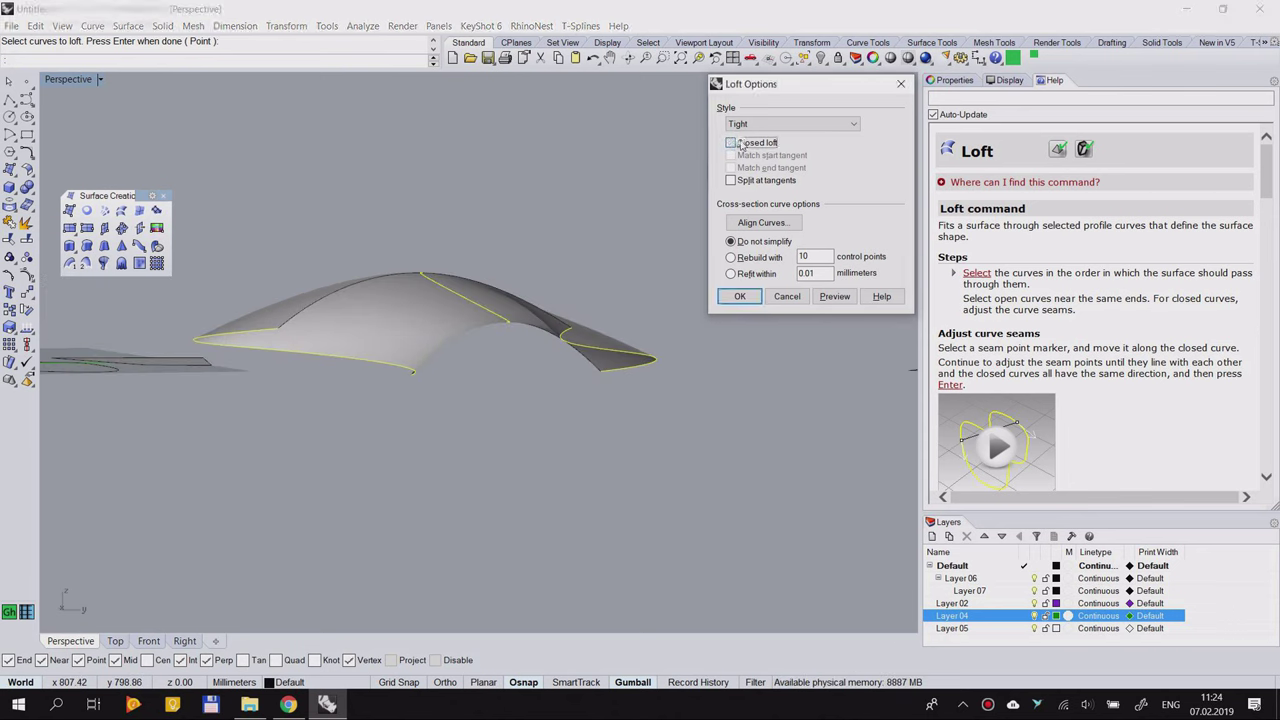
pyautogui.click(836, 297)
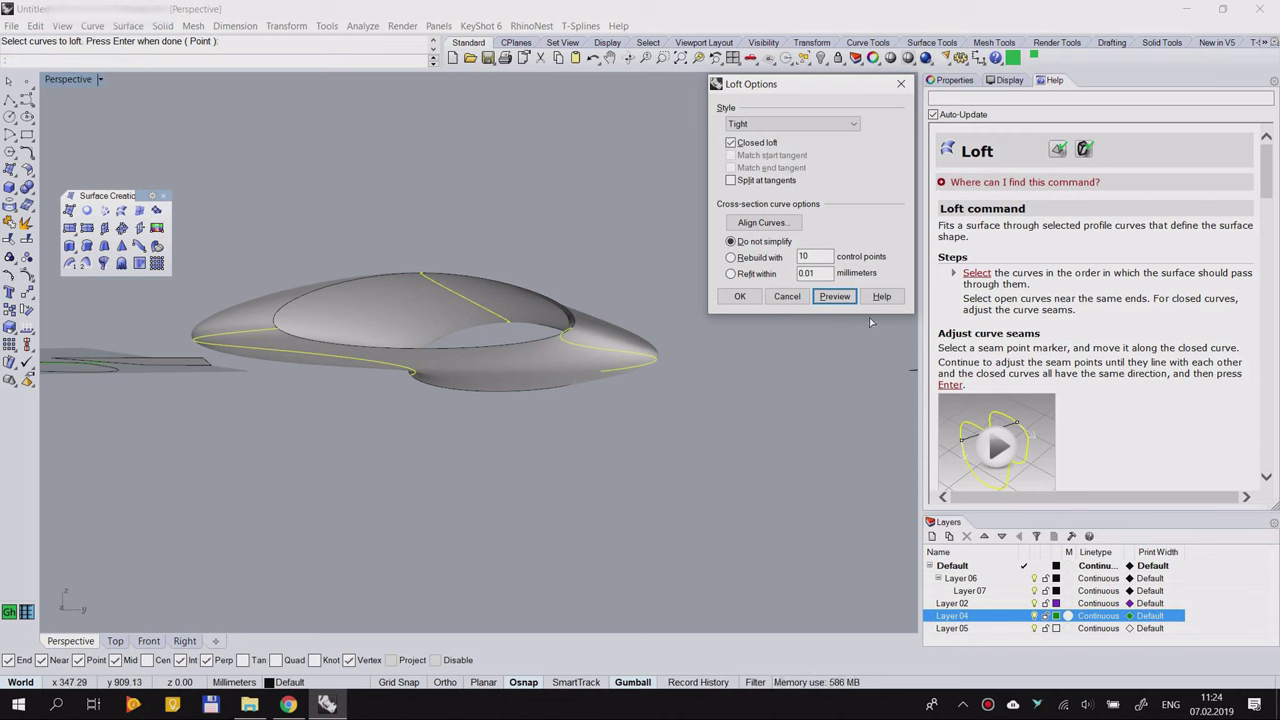
pyautogui.moveTo(369, 271); pyautogui.dragTo(414, 278, button='right')
pyautogui.moveTo(559, 267); pyautogui.dragTo(560, 300, button='right')
# Step: Set the loft style to Normal and preview the closed surface from a low side view
pyautogui.click(828, 124)
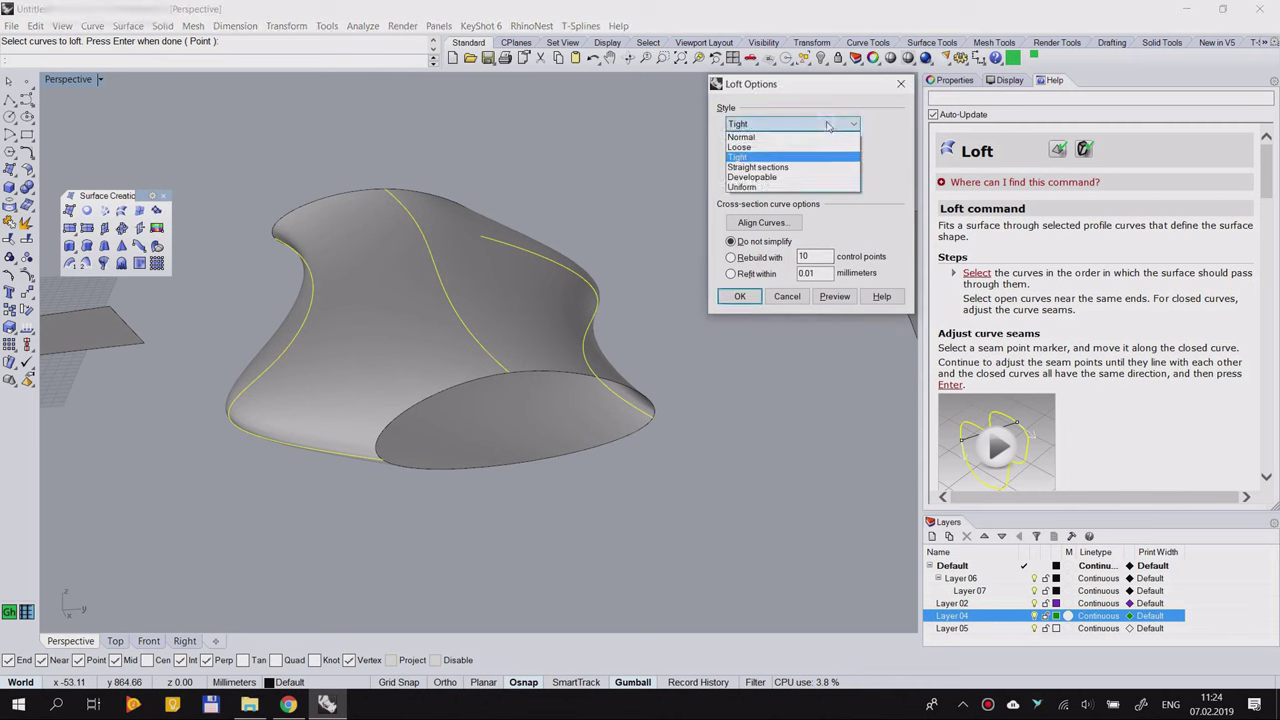
pyautogui.click(757, 138)
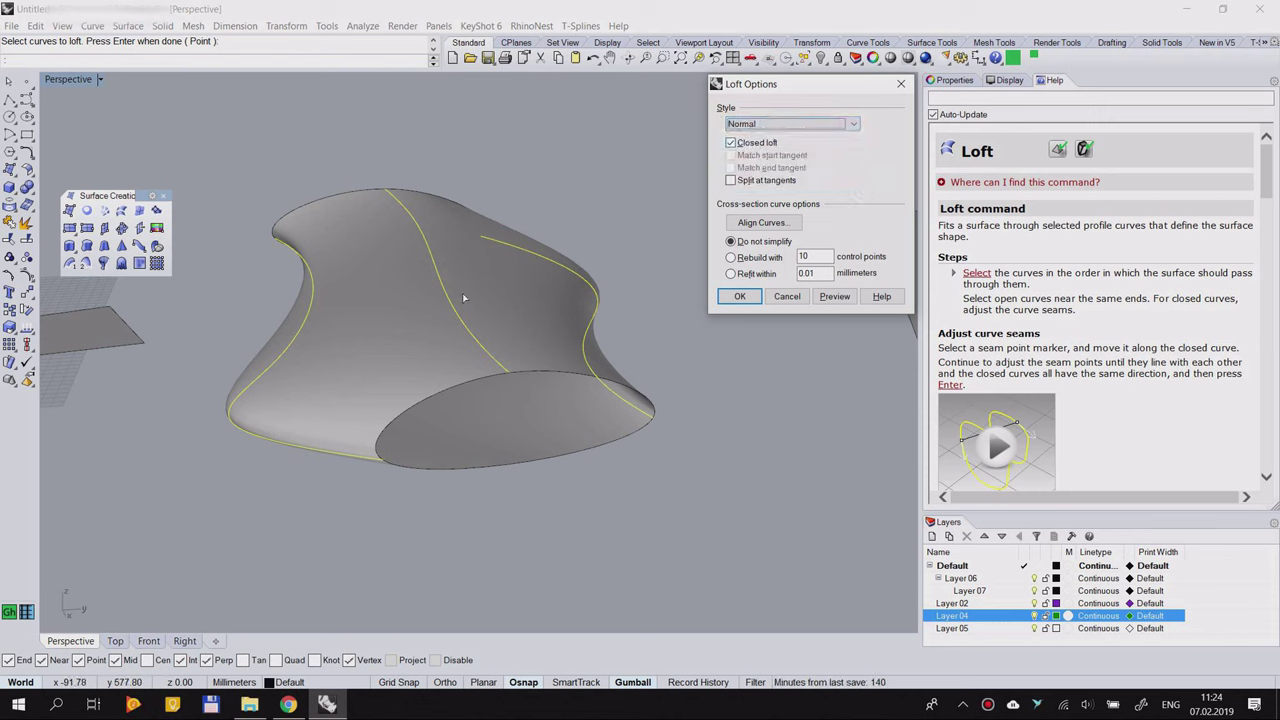
pyautogui.moveTo(463, 297); pyautogui.dragTo(463, 290, button='right')
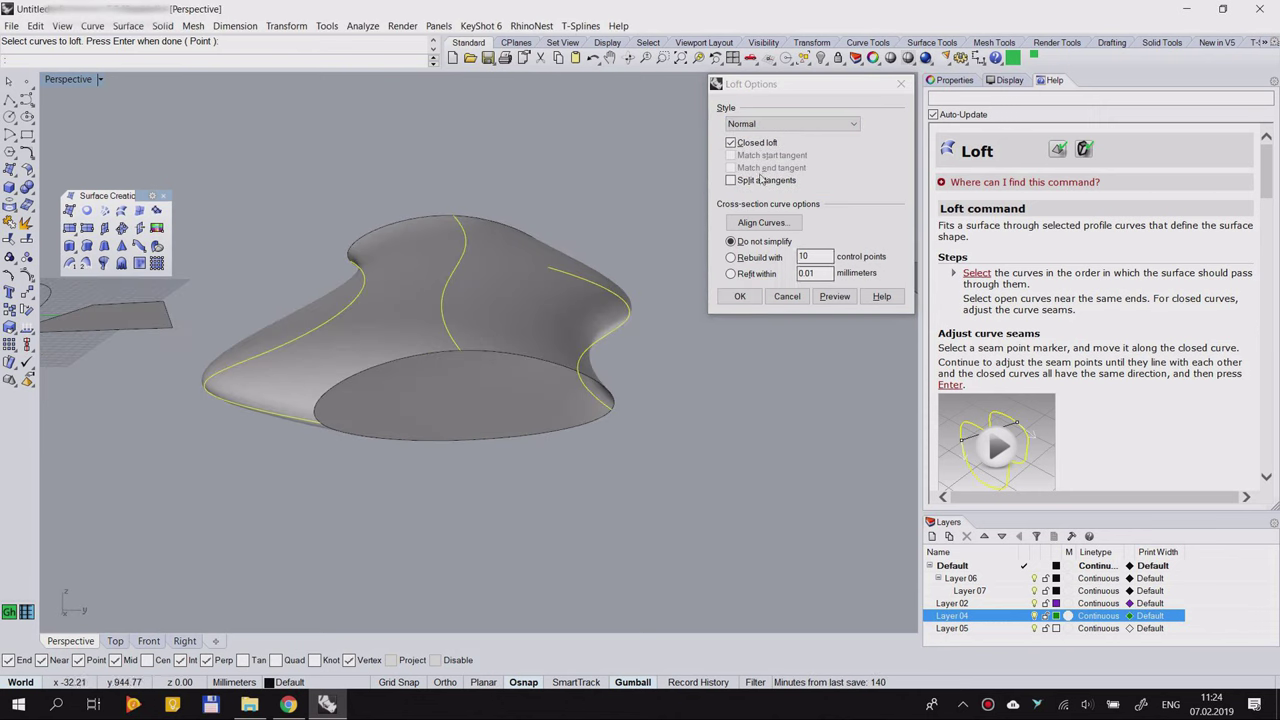
pyautogui.click(837, 297)
pyautogui.moveTo(543, 349); pyautogui.dragTo(531, 327, button='right')
# Step: Set the loft style to Loose and preview how the closed surface relates to its profile curves
pyautogui.click(800, 123)
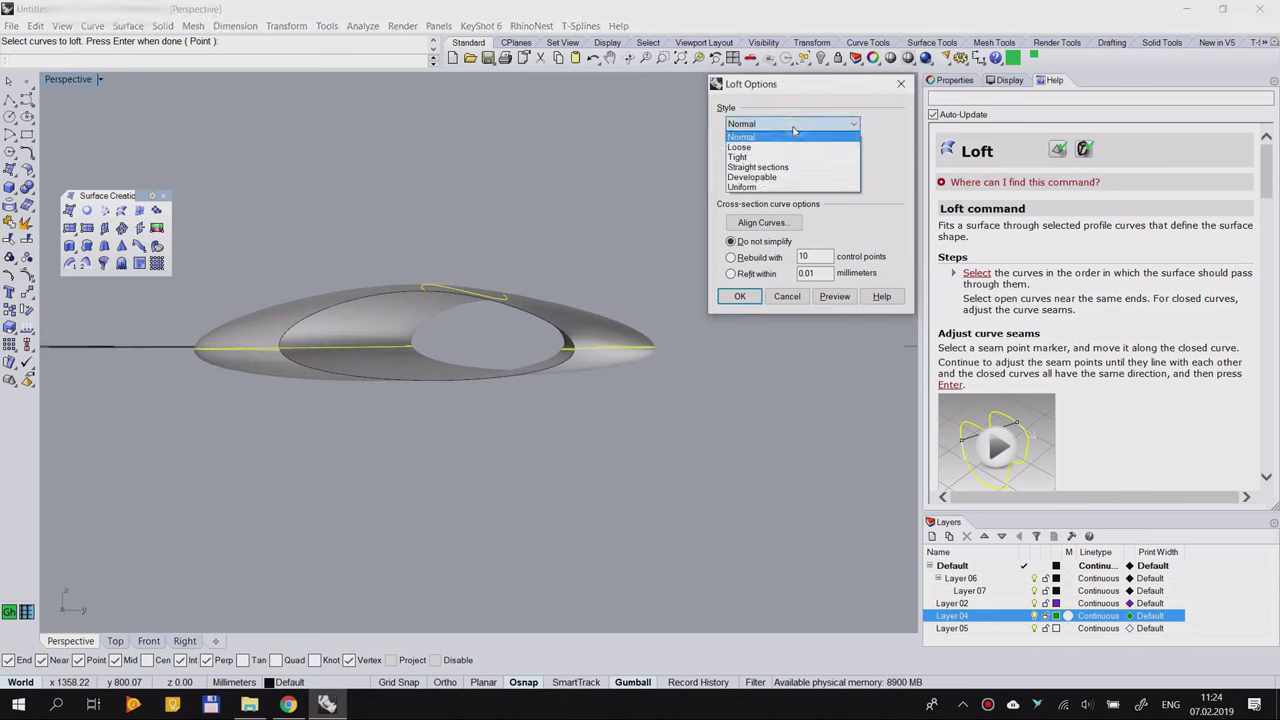
pyautogui.click(770, 149)
pyautogui.click(832, 298)
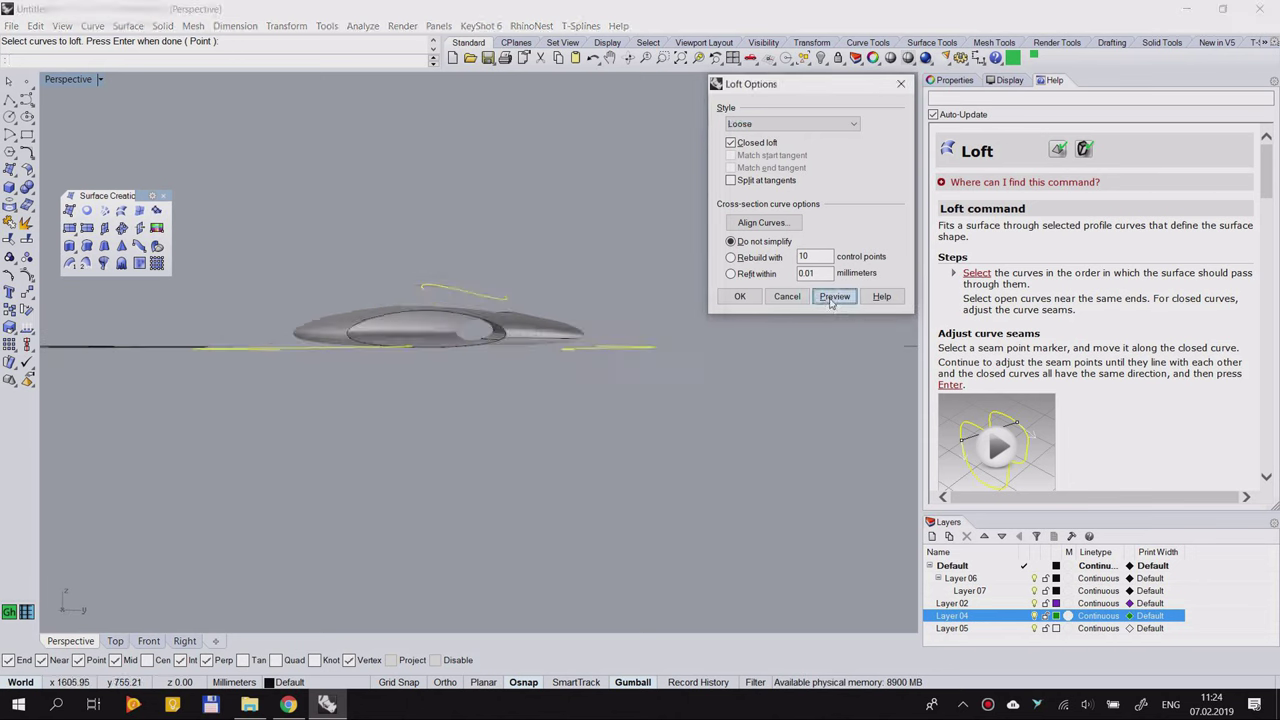
pyautogui.moveTo(590, 320); pyautogui.dragTo(570, 337, button='right')
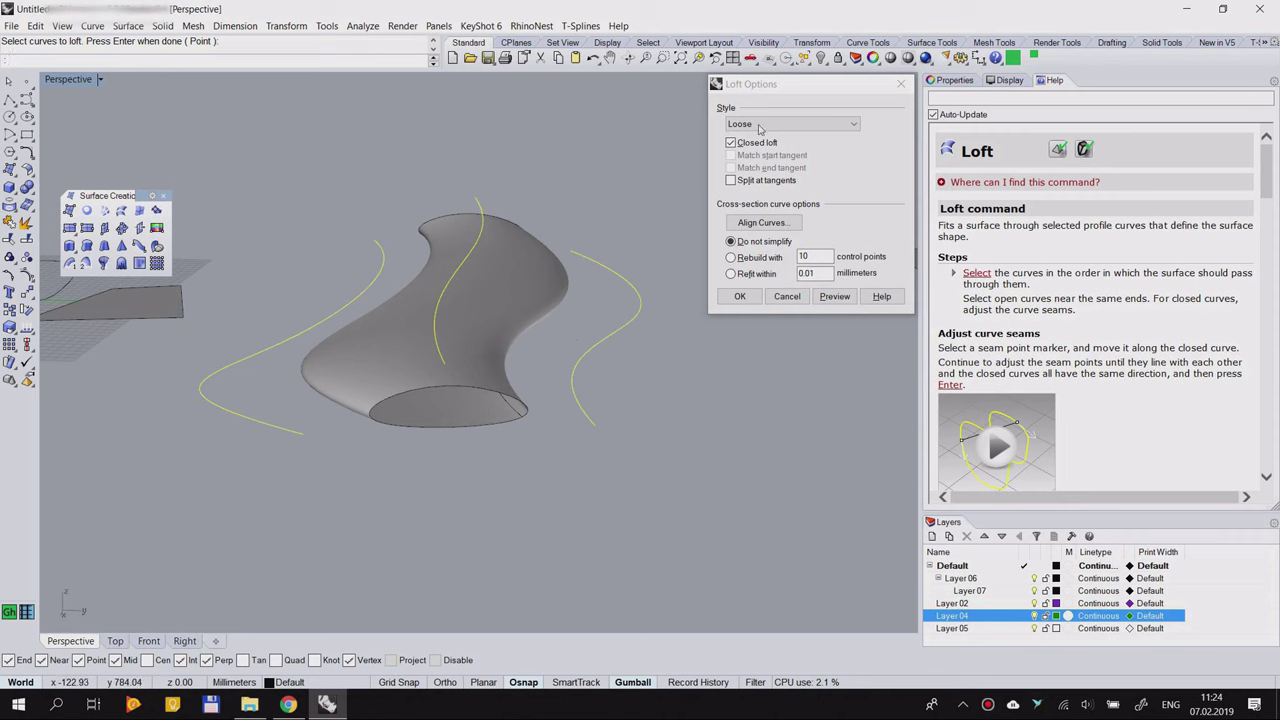
pyautogui.moveTo(560, 365); pyautogui.dragTo(592, 394, button='right')
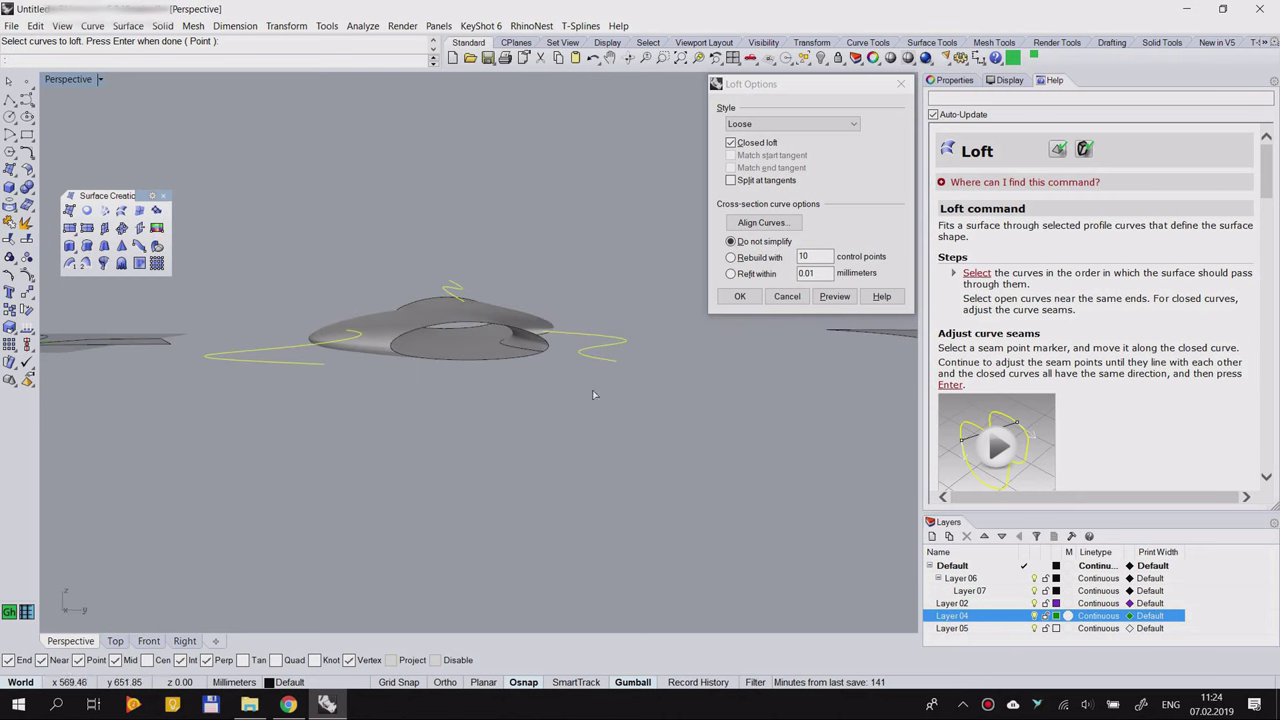
# Step: Preview the closed loft with the Tight style and with the Straight sections style
pyautogui.moveTo(496, 356); pyautogui.dragTo(520, 400, button='right')
pyautogui.click(806, 124)
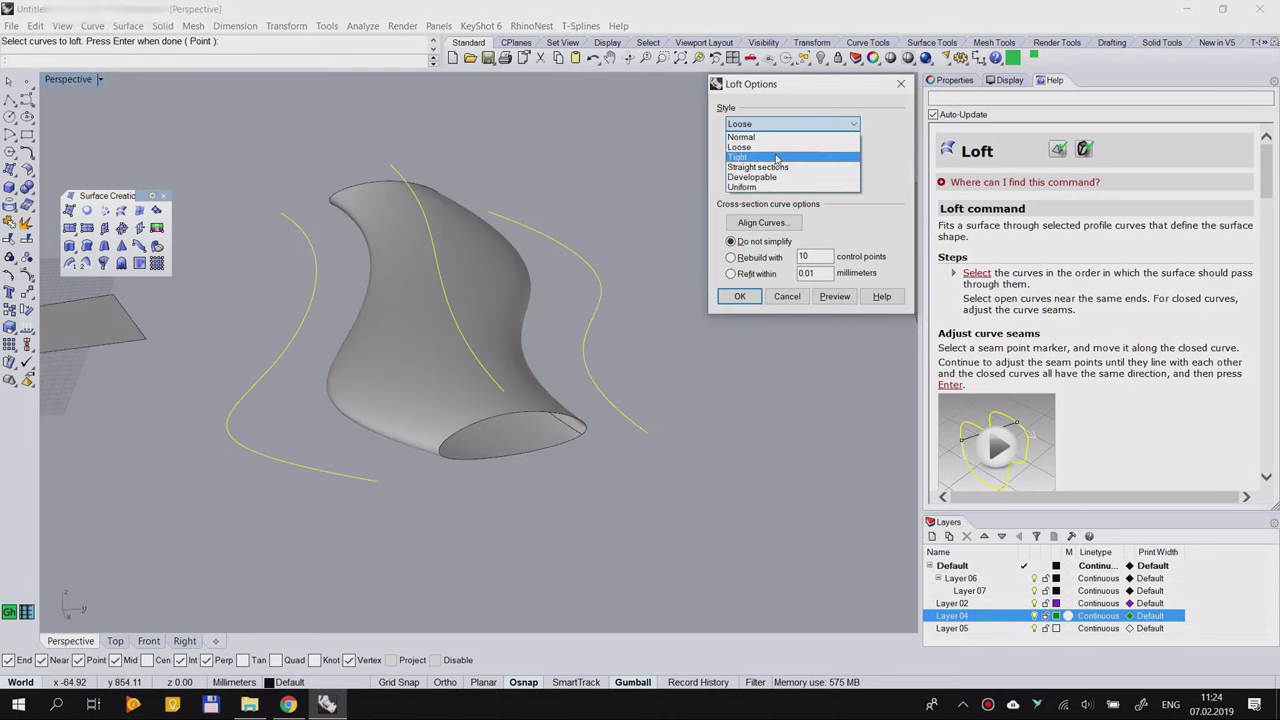
pyautogui.click(780, 161)
pyautogui.click(834, 299)
pyautogui.click(798, 124)
pyautogui.click(788, 173)
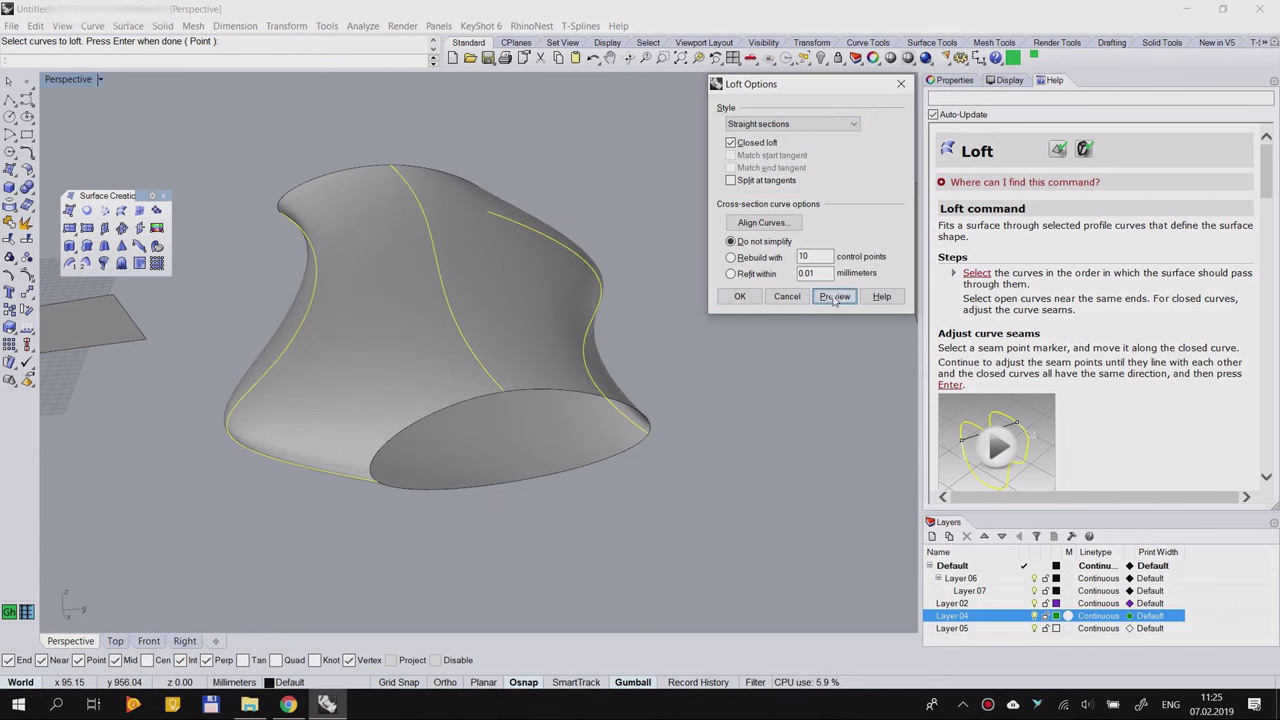
pyautogui.click(834, 299)
pyautogui.moveTo(551, 370); pyautogui.dragTo(371, 324, button='right')
pyautogui.moveTo(300, 342); pyautogui.dragTo(362, 319, button='right')
# Step: Preview the closed loft with the Developable style and with the Uniform style
pyautogui.click(843, 124)
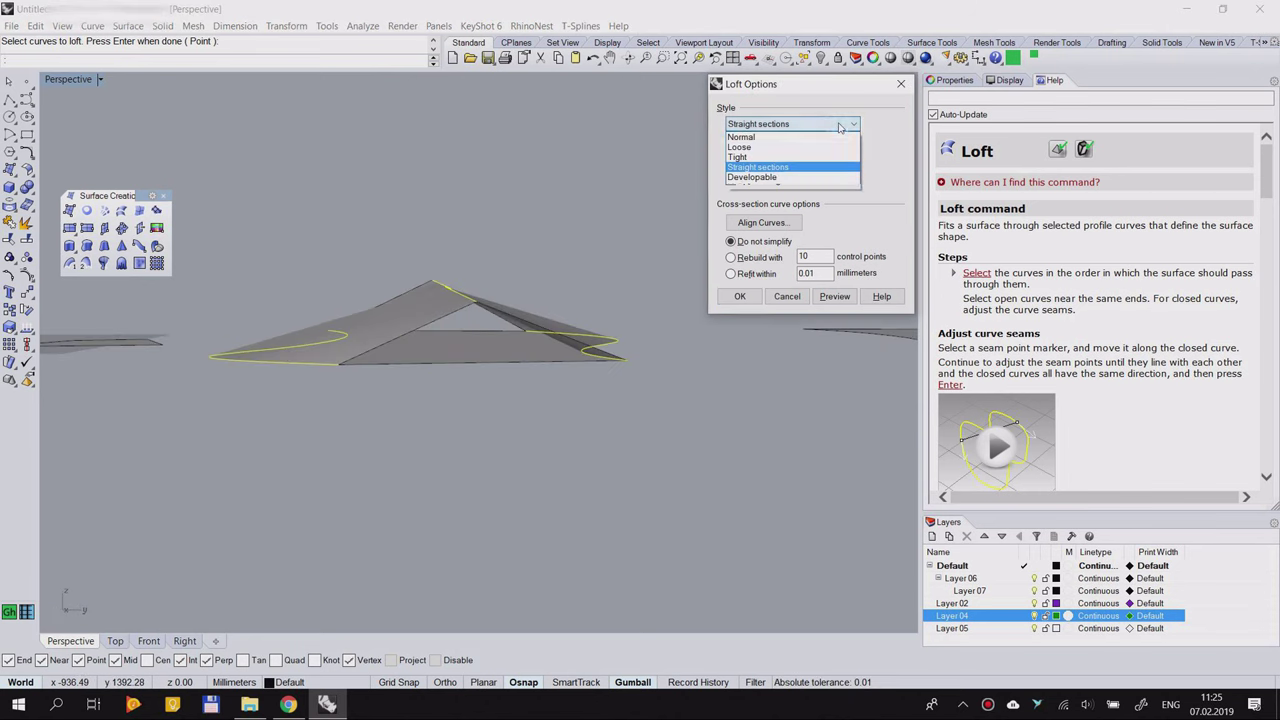
pyautogui.click(815, 186)
pyautogui.click(834, 297)
pyautogui.moveTo(480, 300); pyautogui.dragTo(515, 335, button='right')
pyautogui.click(800, 124)
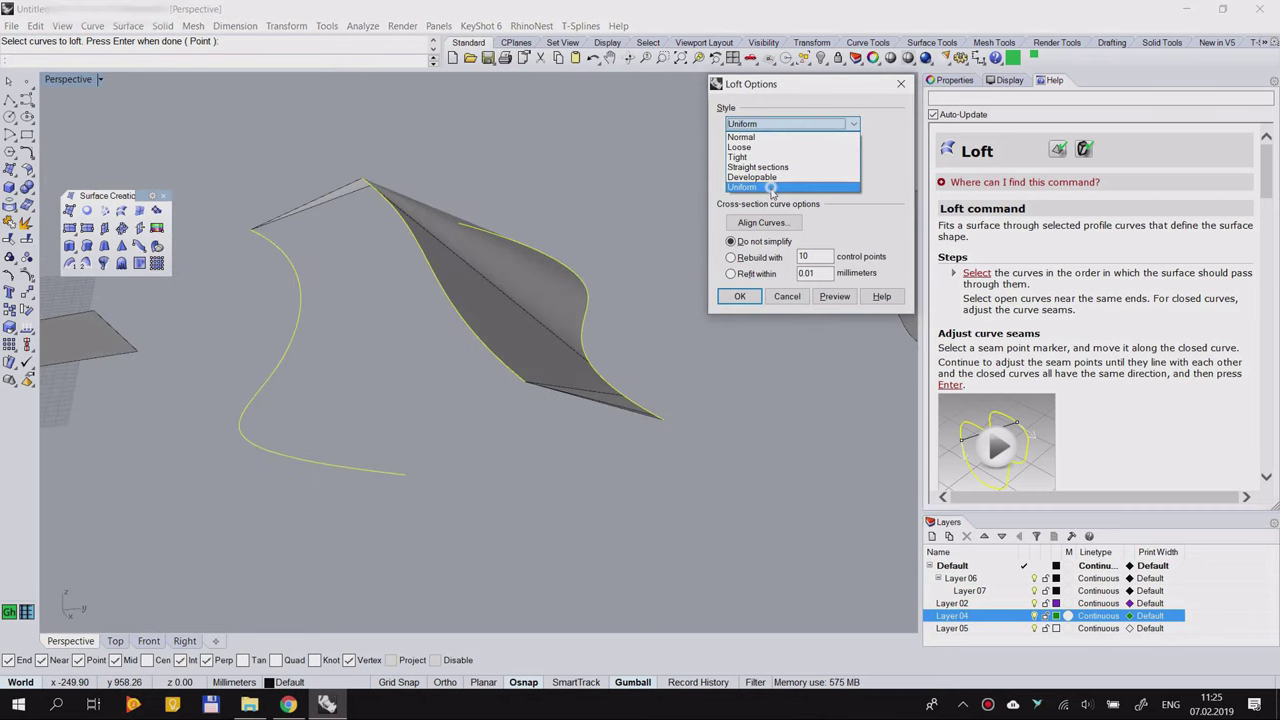
pyautogui.click(771, 187)
pyautogui.click(834, 297)
pyautogui.moveTo(500, 330); pyautogui.dragTo(392, 348, button='right')
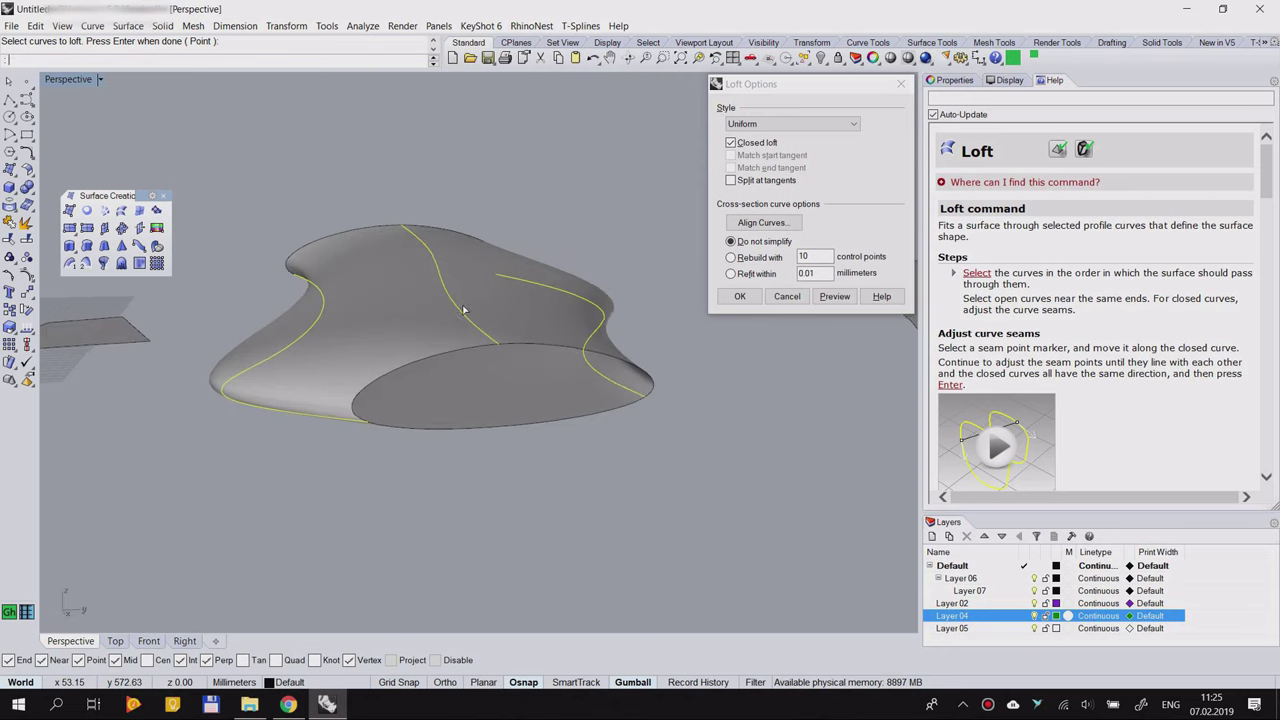
# Step: Set the closed loft's style to Tight, preview it and create the surface
pyautogui.click(794, 126)
pyautogui.click(760, 160)
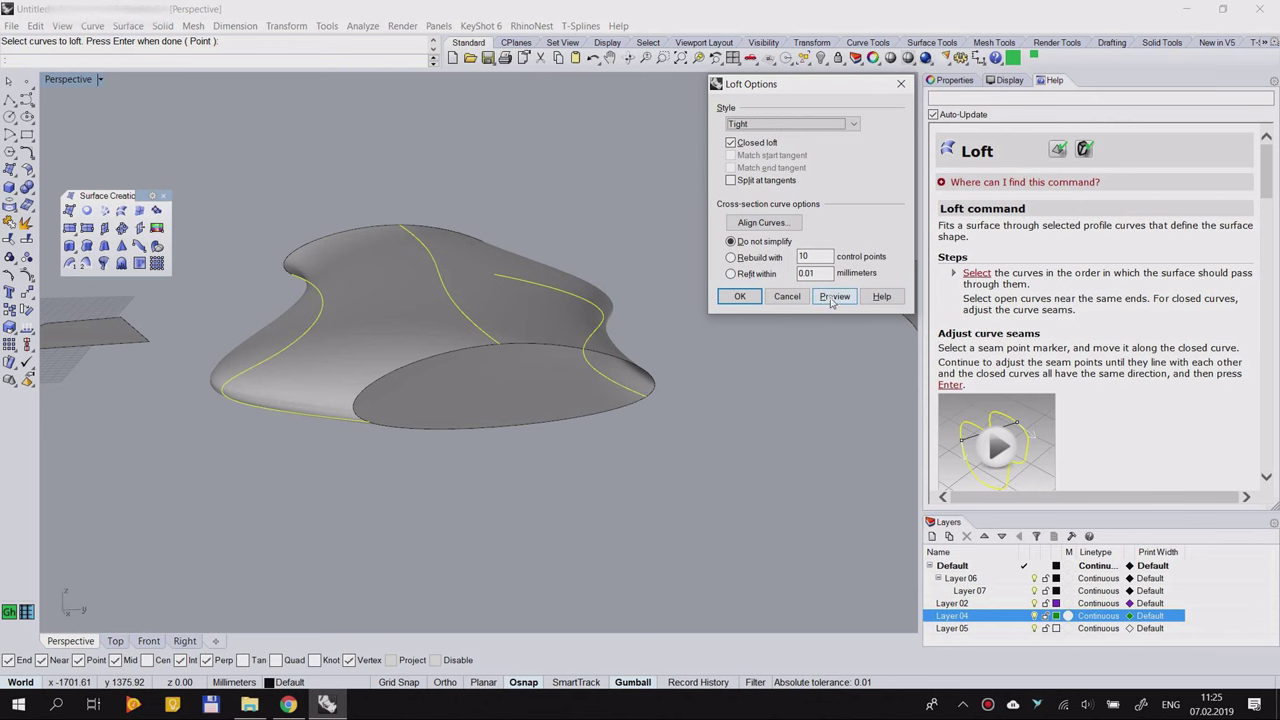
pyautogui.click(833, 296)
pyautogui.moveTo(366, 337); pyautogui.dragTo(748, 298, button='right')
pyautogui.click(739, 297)
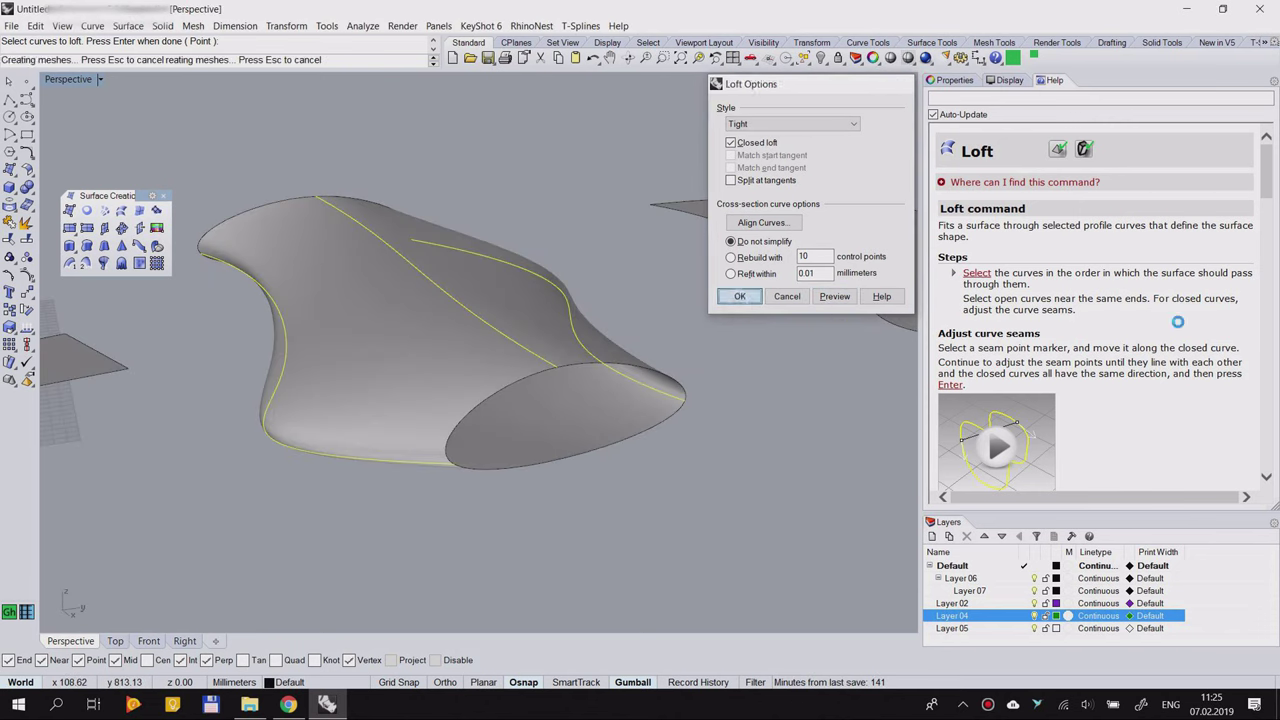
# Step: Move the new closed loft surface away from its three source curves, into free space beside them
pyautogui.moveTo(1266, 168); pyautogui.dragTo(1268, 255)
pyautogui.moveTo(700, 262); pyautogui.dragTo(509, 308, button='right')
pyautogui.scroll(-6, 522, 250)
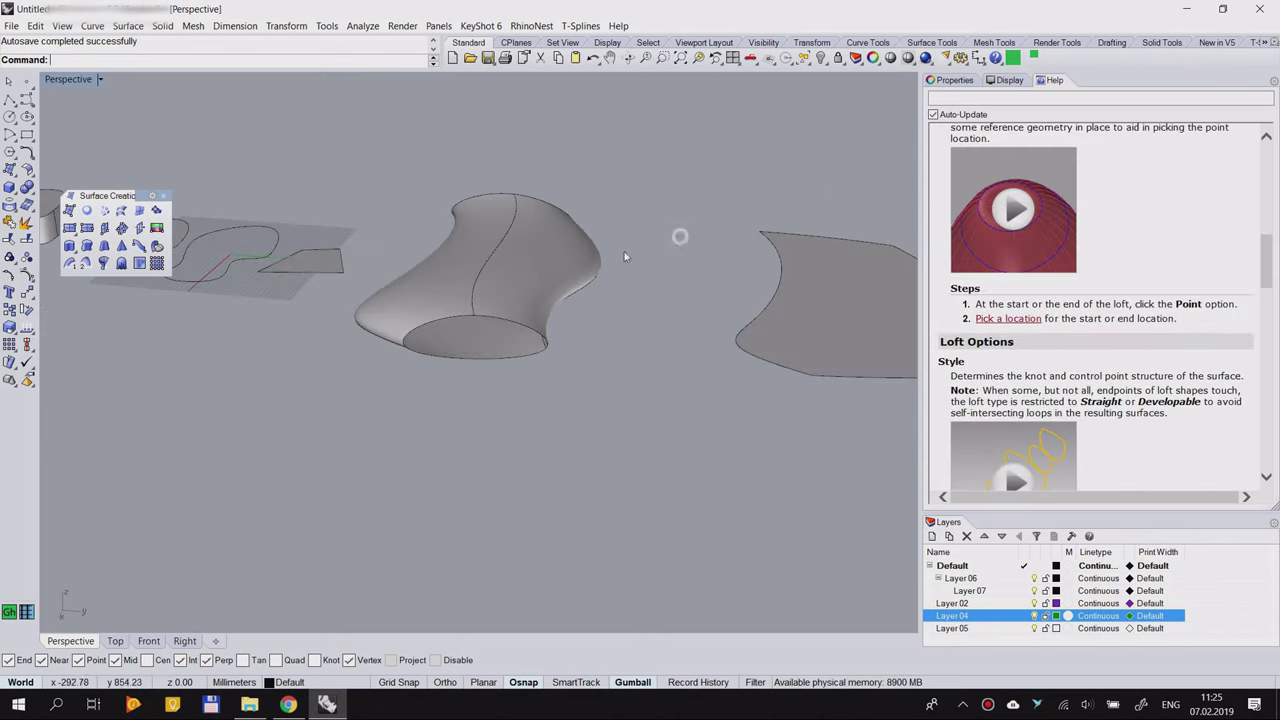
pyautogui.click(512, 280)
pyautogui.moveTo(627, 280); pyautogui.dragTo(841, 323)
pyautogui.moveTo(628, 290); pyautogui.dragTo(662, 283)
pyautogui.click(736, 360)
# Step: Try a loft through the three open curves, picking the middle curve near the opposite end from the outer two
pyautogui.scroll(4, 548, 316)
pyautogui.moveTo(548, 316); pyautogui.dragTo(643, 155, button='right')
pyautogui.scroll(4, 514, 159)
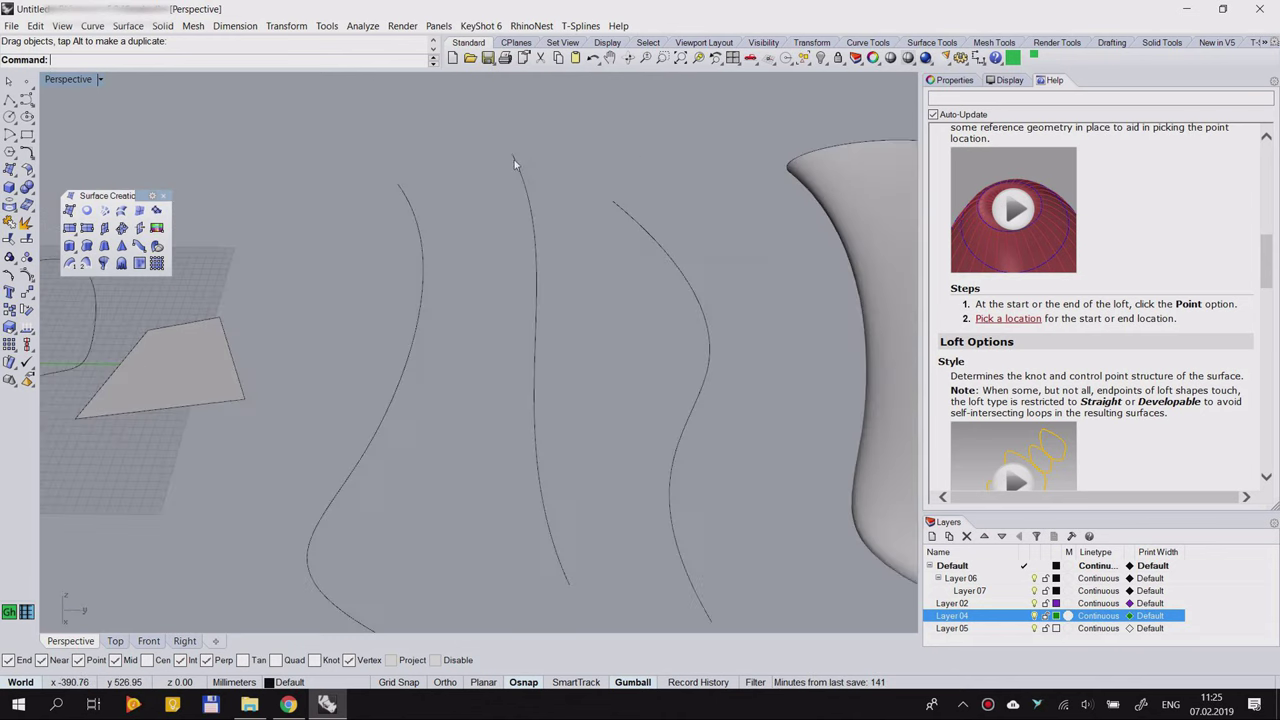
pyautogui.moveTo(514, 159); pyautogui.dragTo(530, 210, button='right')
pyautogui.scroll(-1, 530, 210)
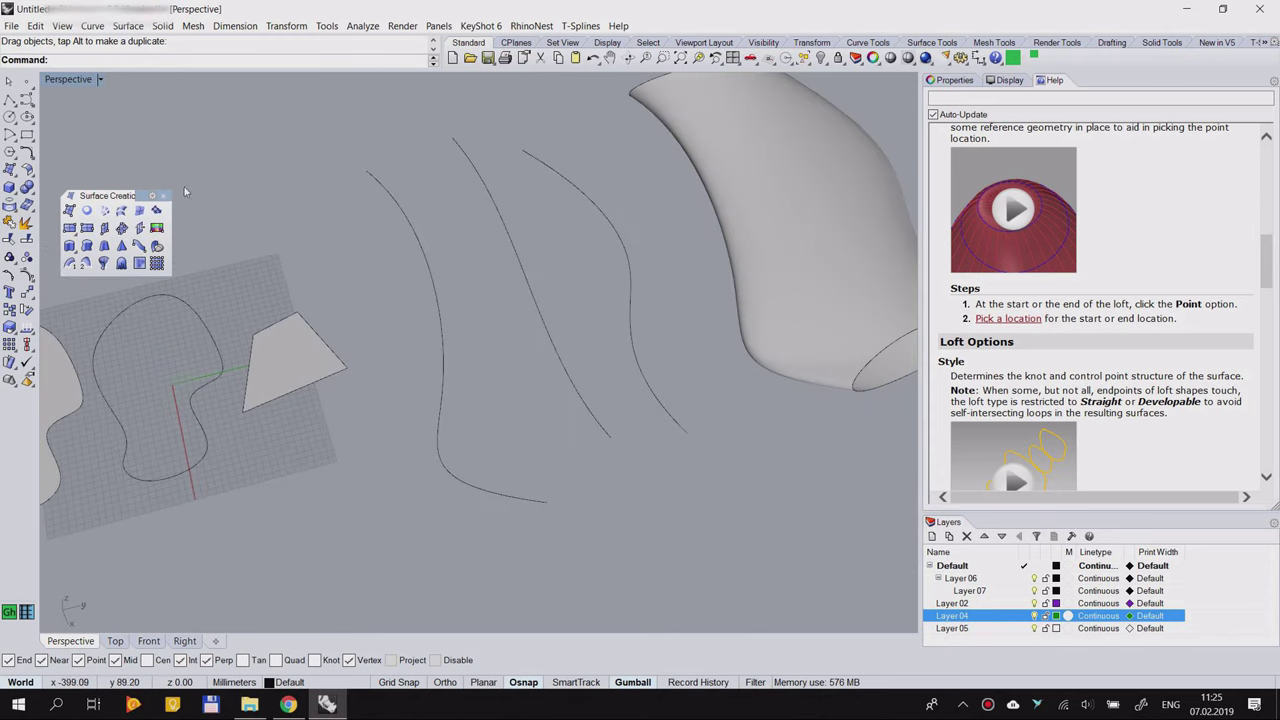
pyautogui.click(121, 210)
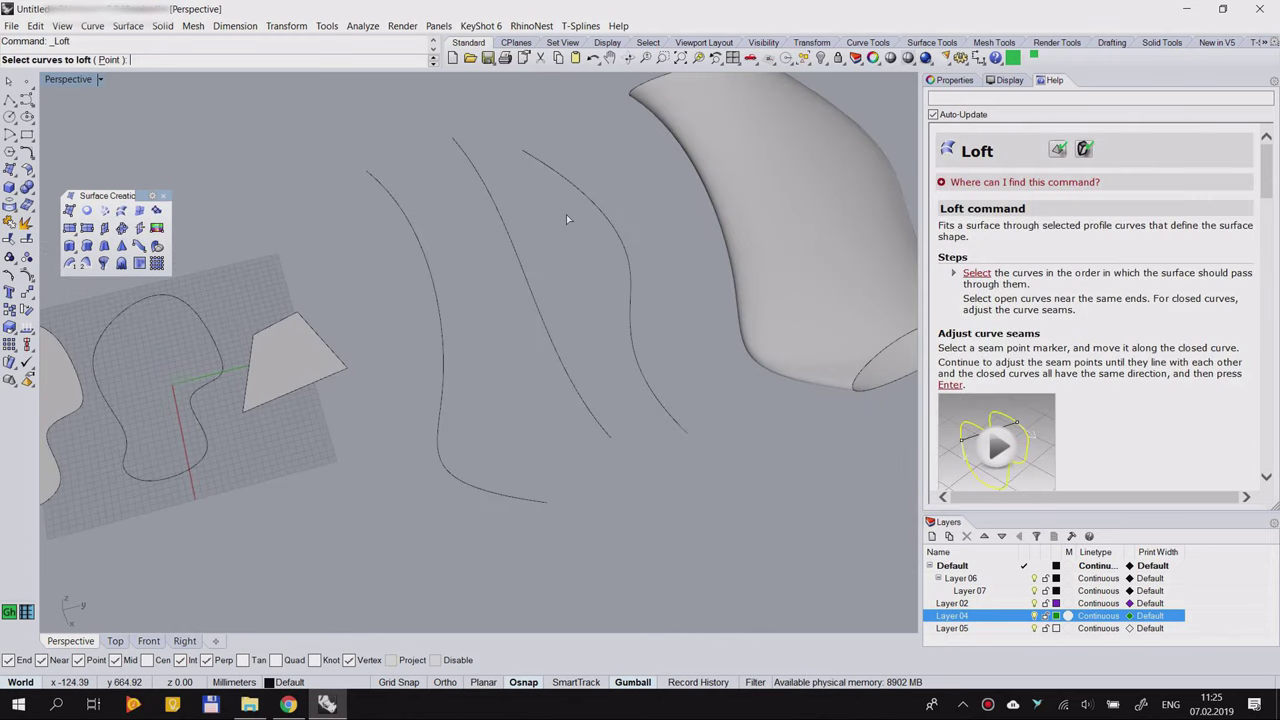
pyautogui.click(532, 157)
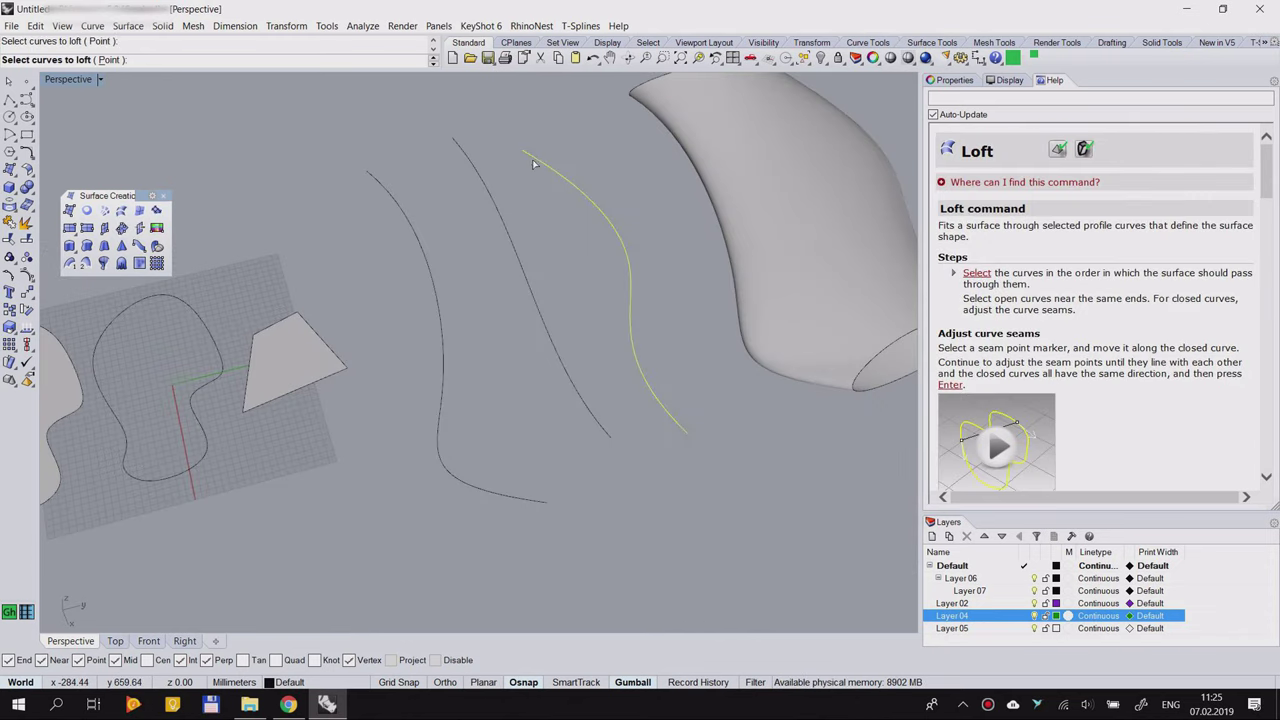
pyautogui.click(600, 428)
pyautogui.click(382, 192)
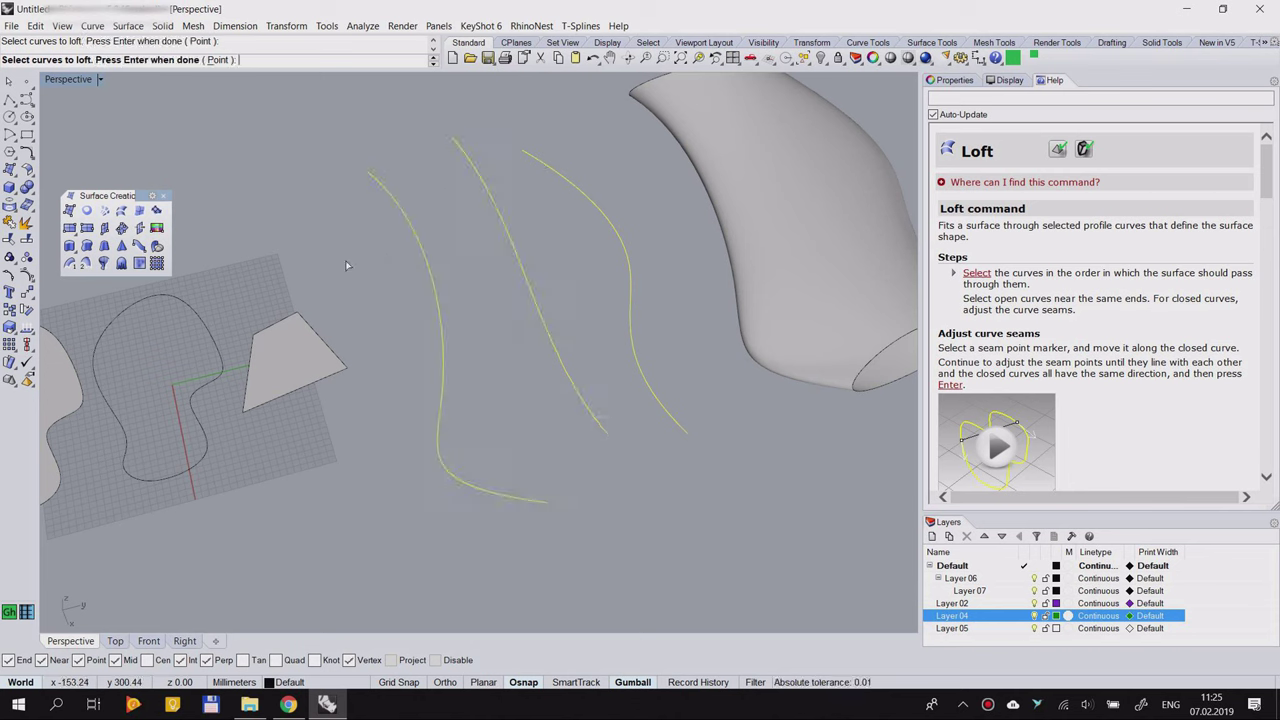
pyautogui.press('Return')
# Step: Examine how the loft preview connects the curve ends, and cancel the loft
pyautogui.moveTo(345, 260); pyautogui.dragTo(533, 325, button='right')
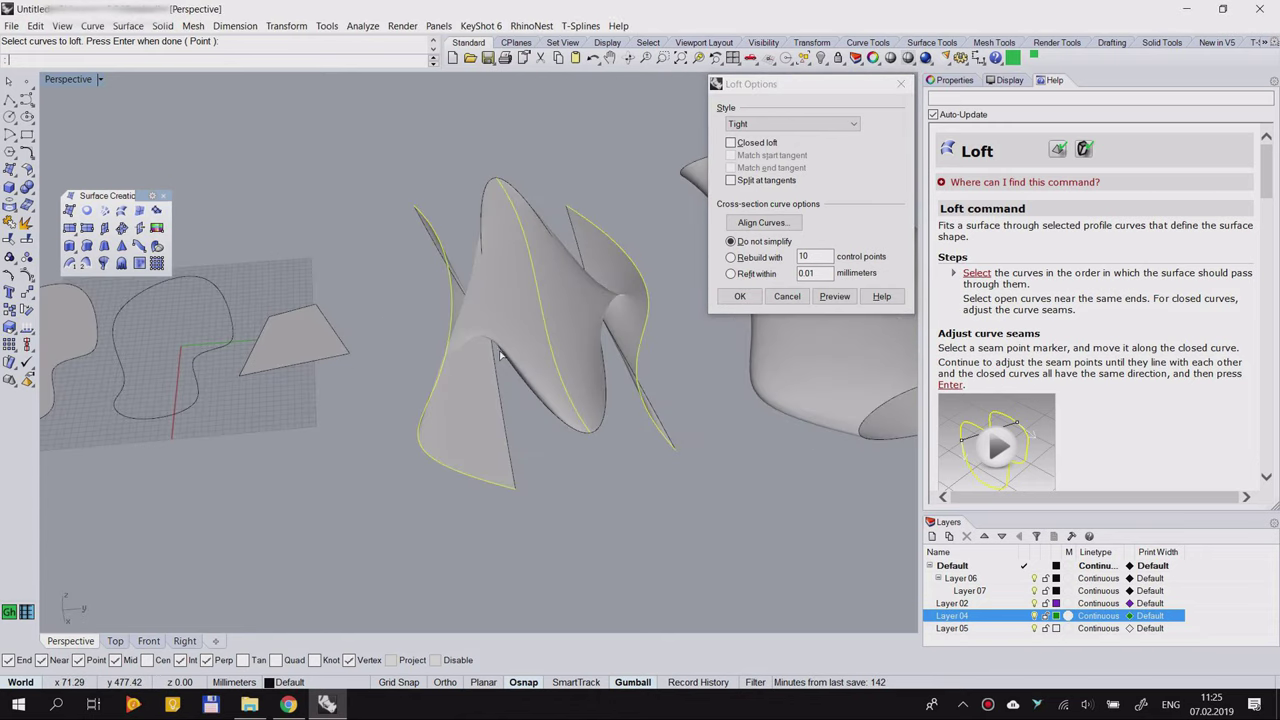
pyautogui.moveTo(521, 244); pyautogui.dragTo(223, 228, button='right')
pyautogui.scroll(-3, 378, 354)
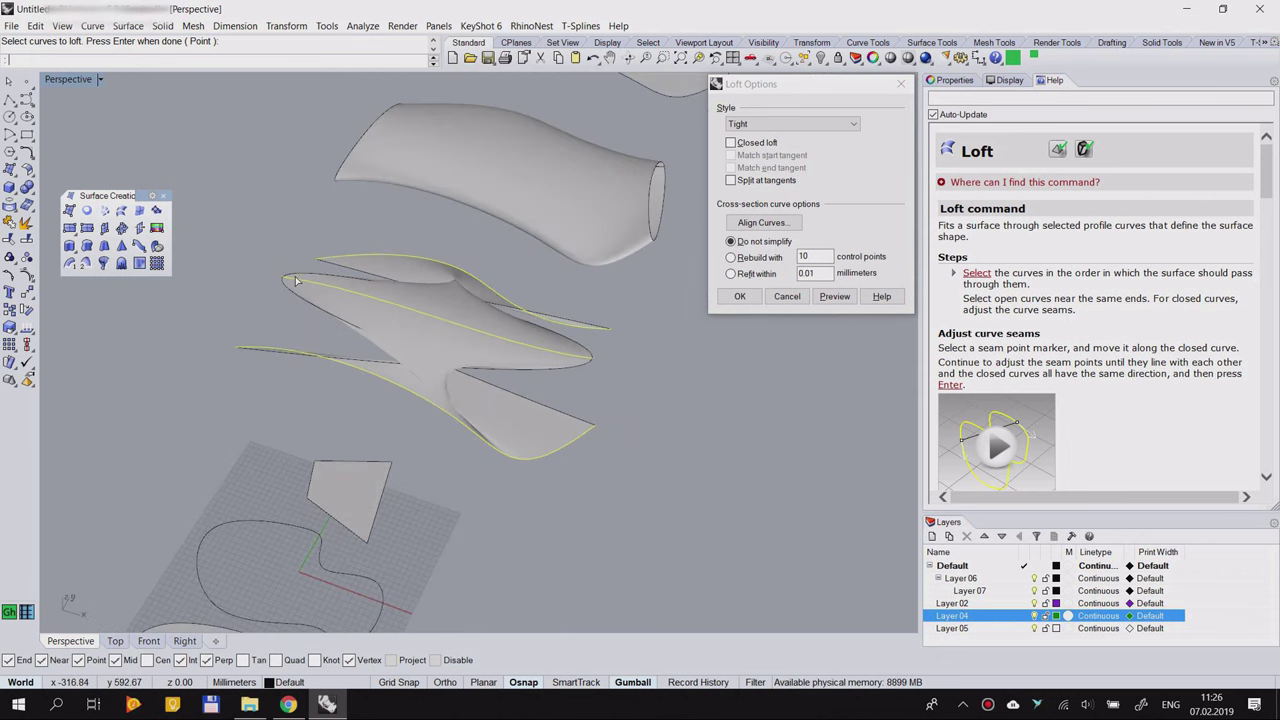
pyautogui.scroll(2, 320, 268)
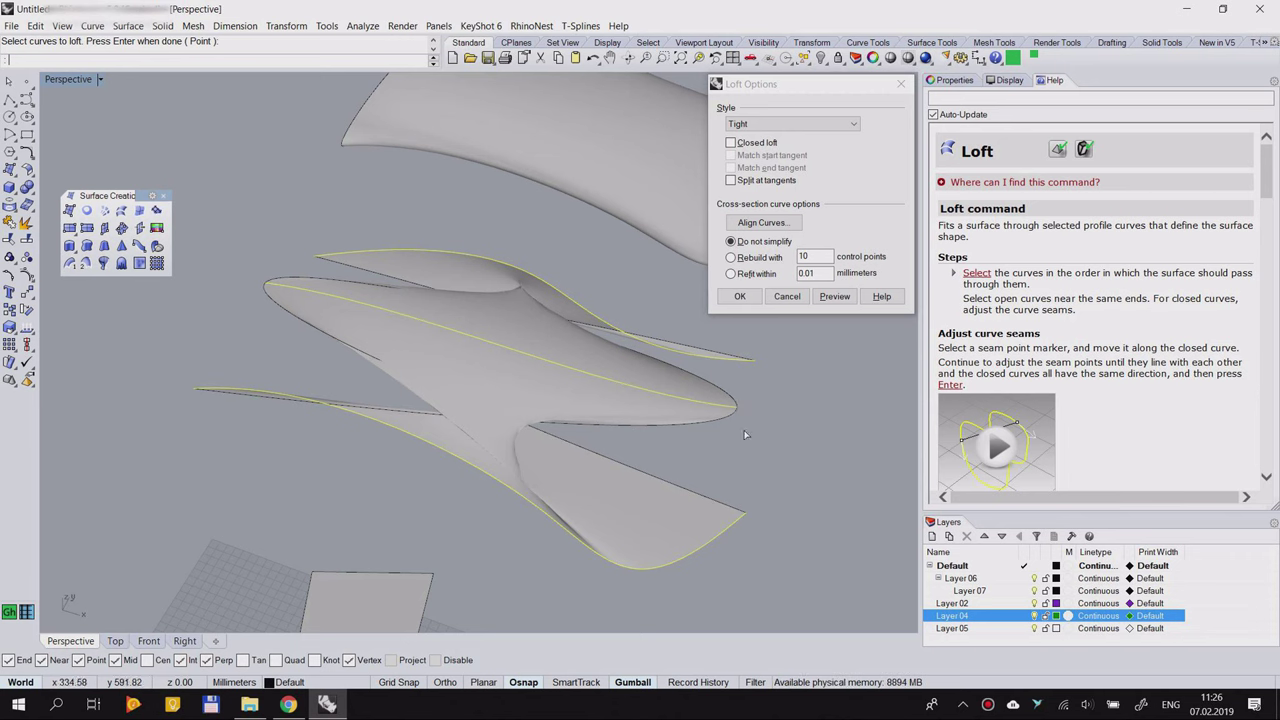
pyautogui.moveTo(514, 410); pyautogui.dragTo(572, 440, button='right')
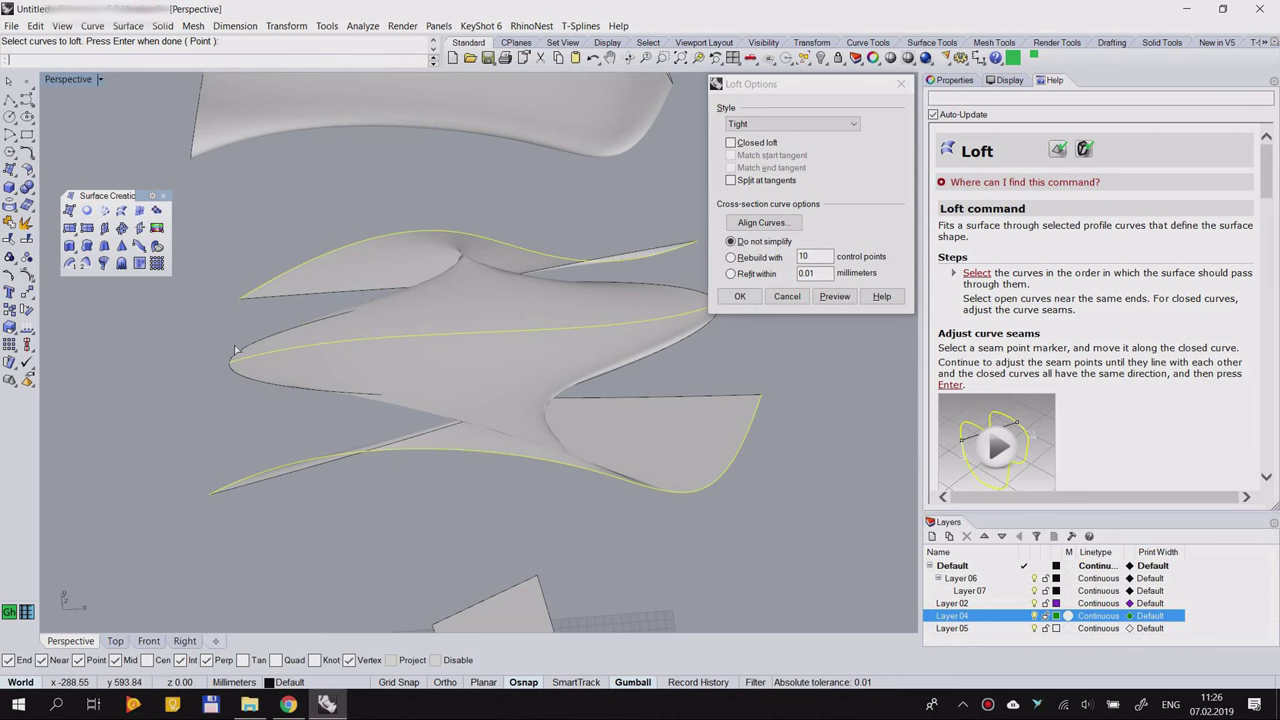
pyautogui.moveTo(451, 430); pyautogui.dragTo(243, 326, button='right')
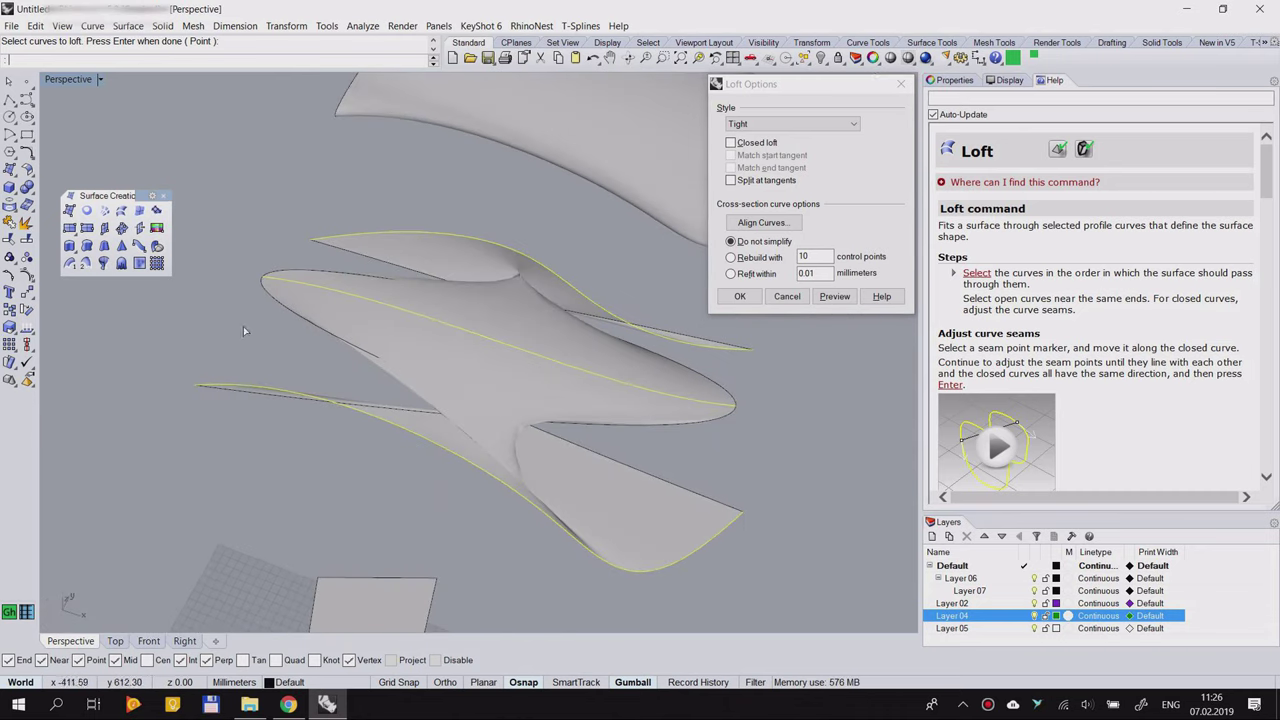
pyautogui.click(900, 84)
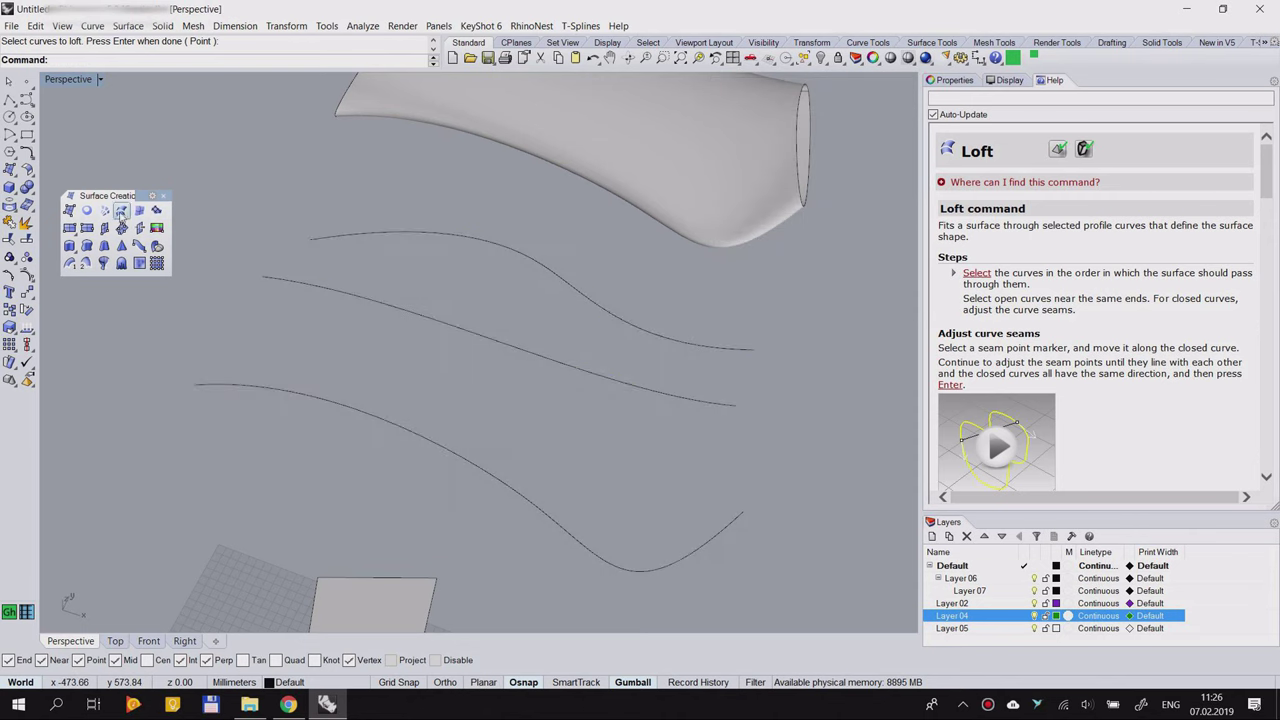
# Step: Preview a loft with all three curves picked near matching ends, and cancel it
pyautogui.click(121, 210)
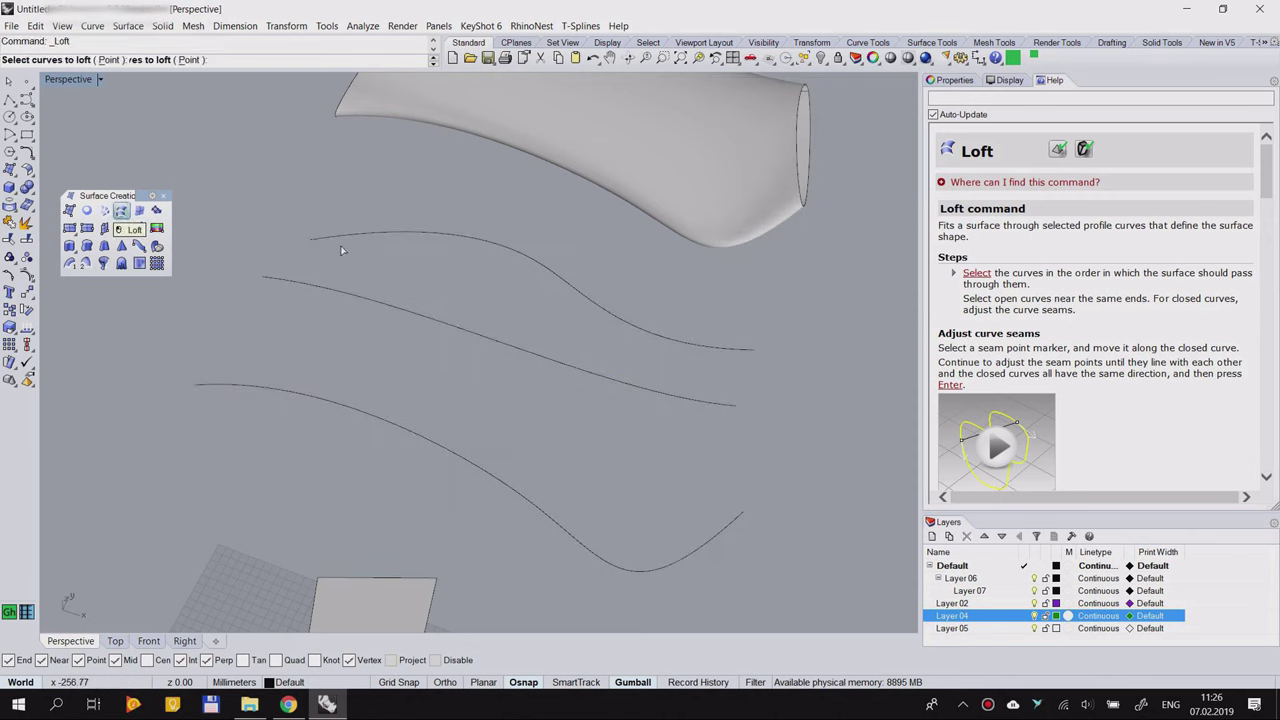
pyautogui.click(755, 353)
pyautogui.click(726, 407)
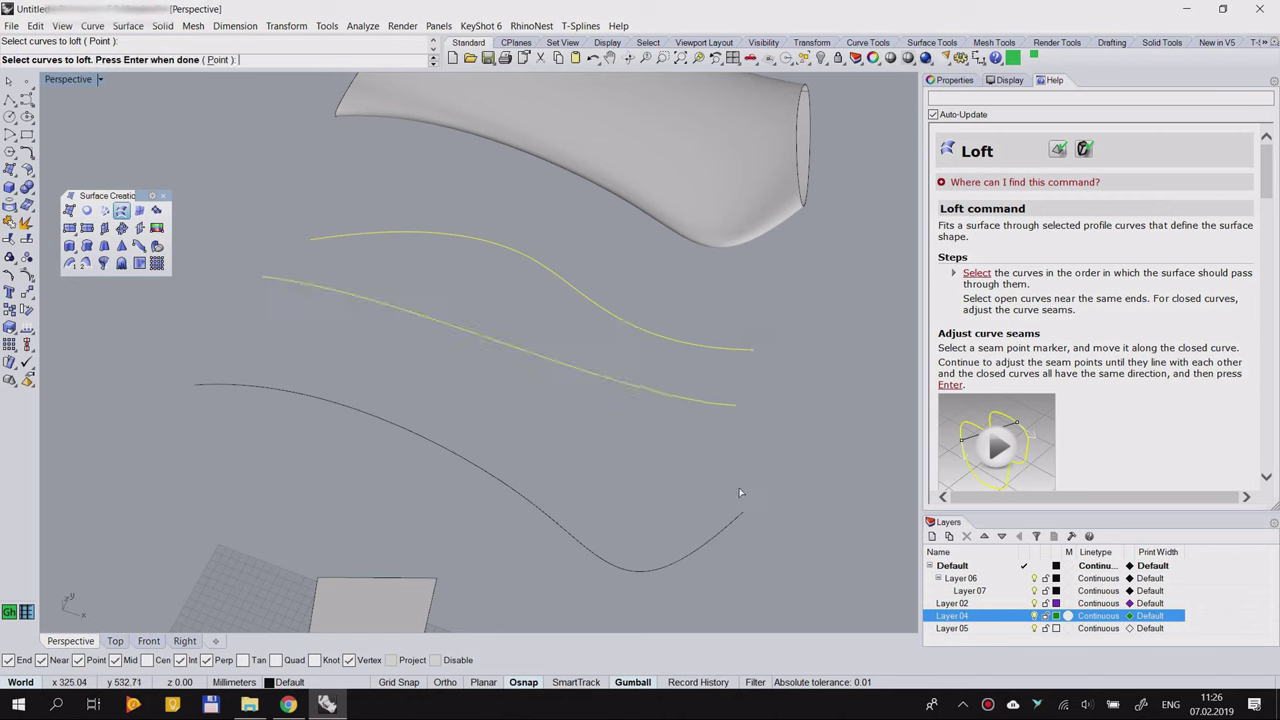
pyautogui.click(739, 522)
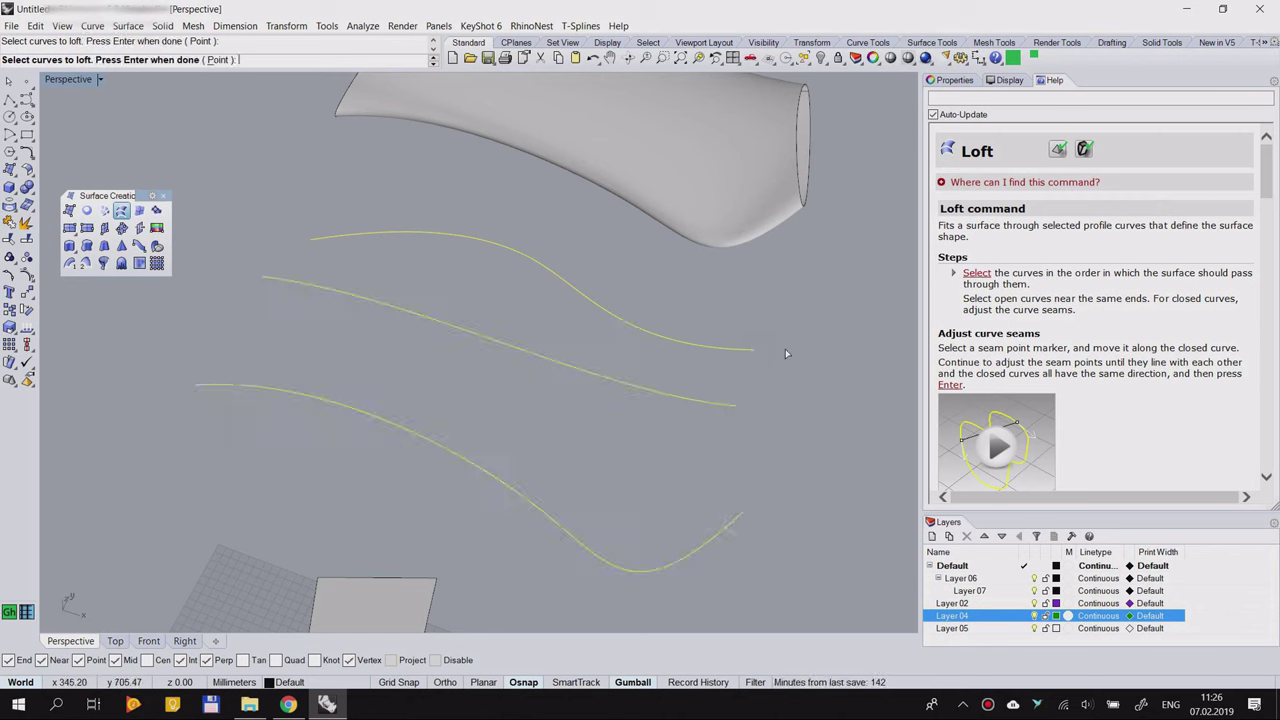
pyautogui.press('Return')
pyautogui.moveTo(625, 432); pyautogui.dragTo(398, 348, button='right')
pyautogui.click(901, 84)
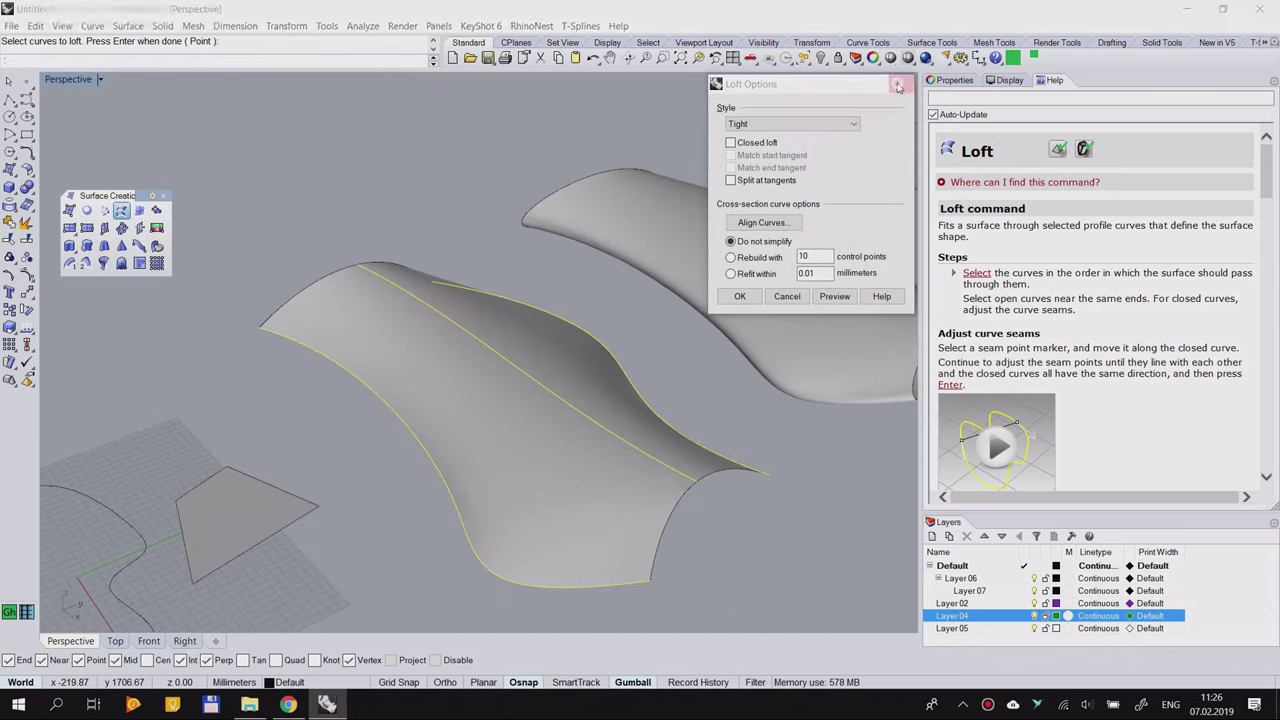
# Step: Start a new loft through the three curves, again picking the middle curve near its opposite end
pyautogui.click(120, 210)
pyautogui.click(440, 284)
pyautogui.click(682, 480)
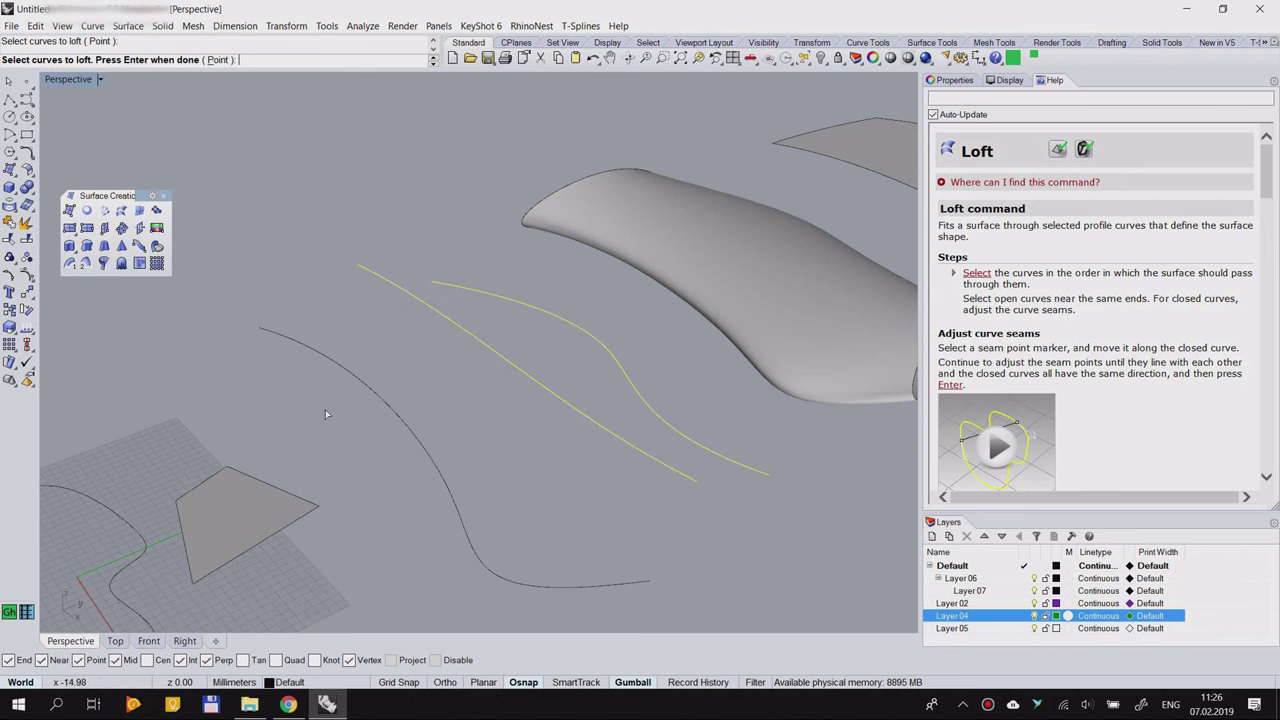
pyautogui.click(266, 337)
pyautogui.moveTo(266, 337); pyautogui.dragTo(517, 330, button='right')
pyautogui.press('Return')
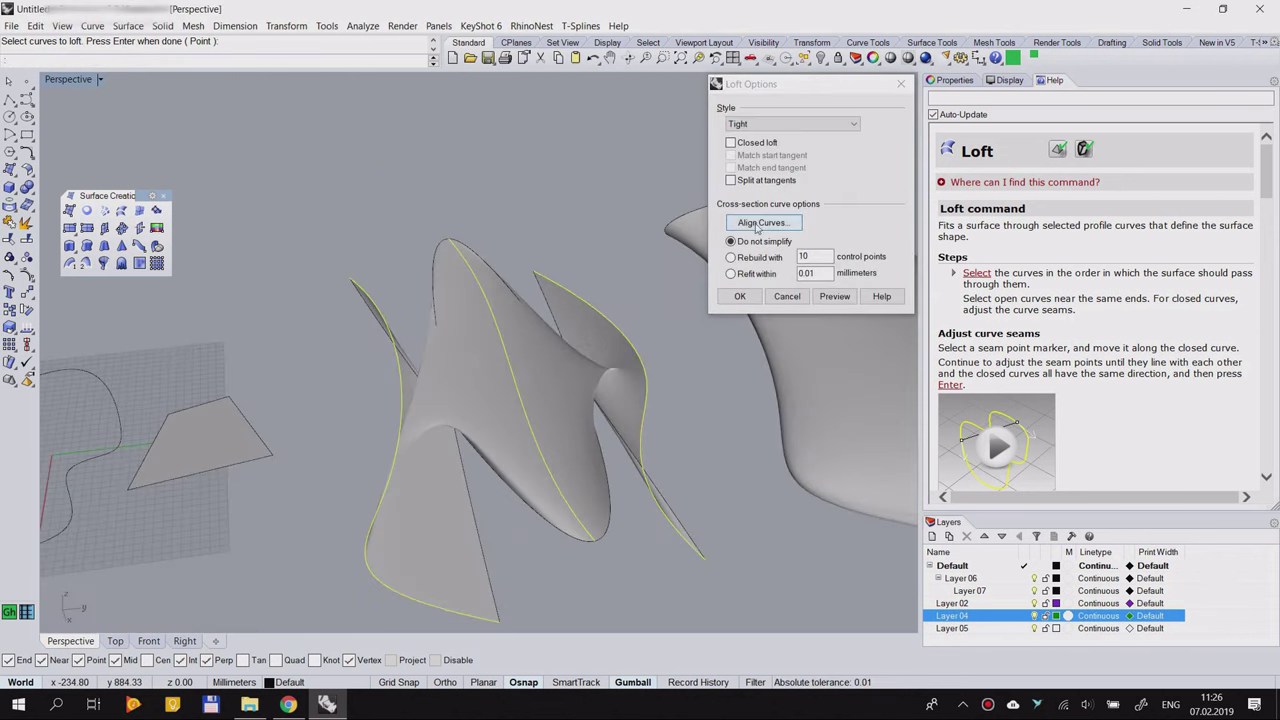
# Step: Align the loft's curves by reversing the direction of the middle curve at its end point
pyautogui.click(777, 224)
pyautogui.moveTo(688, 393); pyautogui.dragTo(826, 463, button='right')
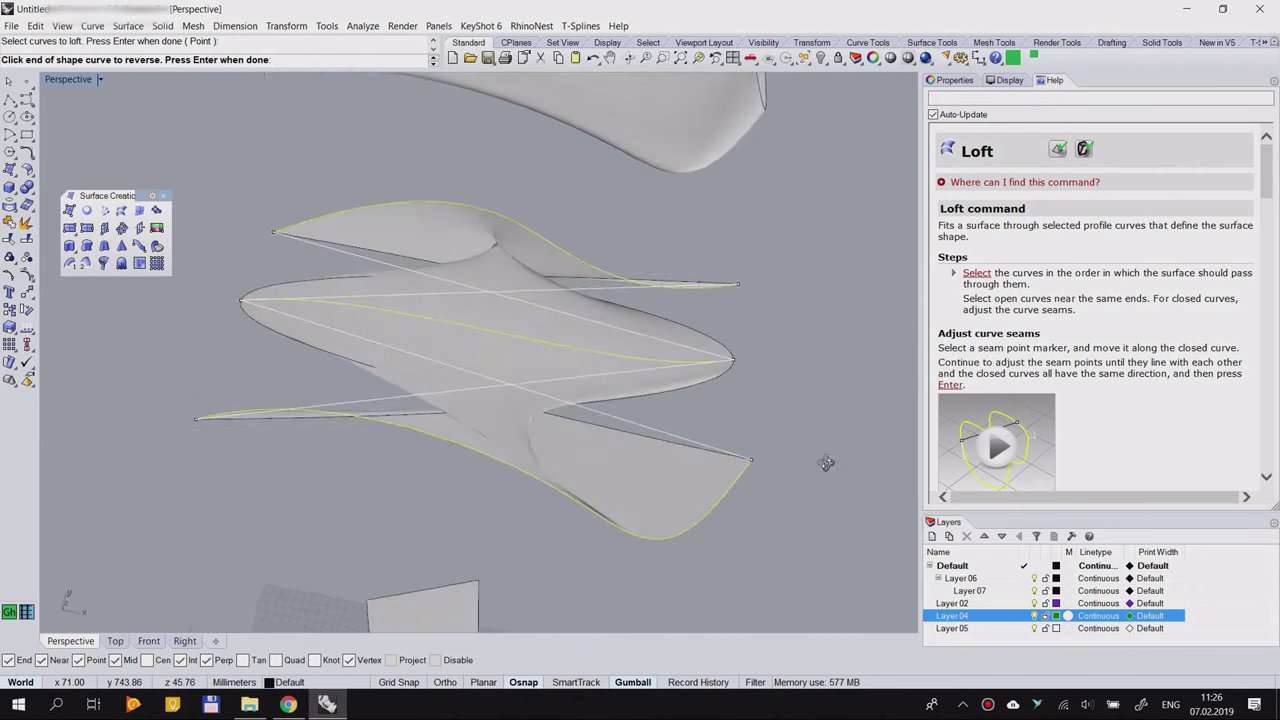
pyautogui.click(241, 302)
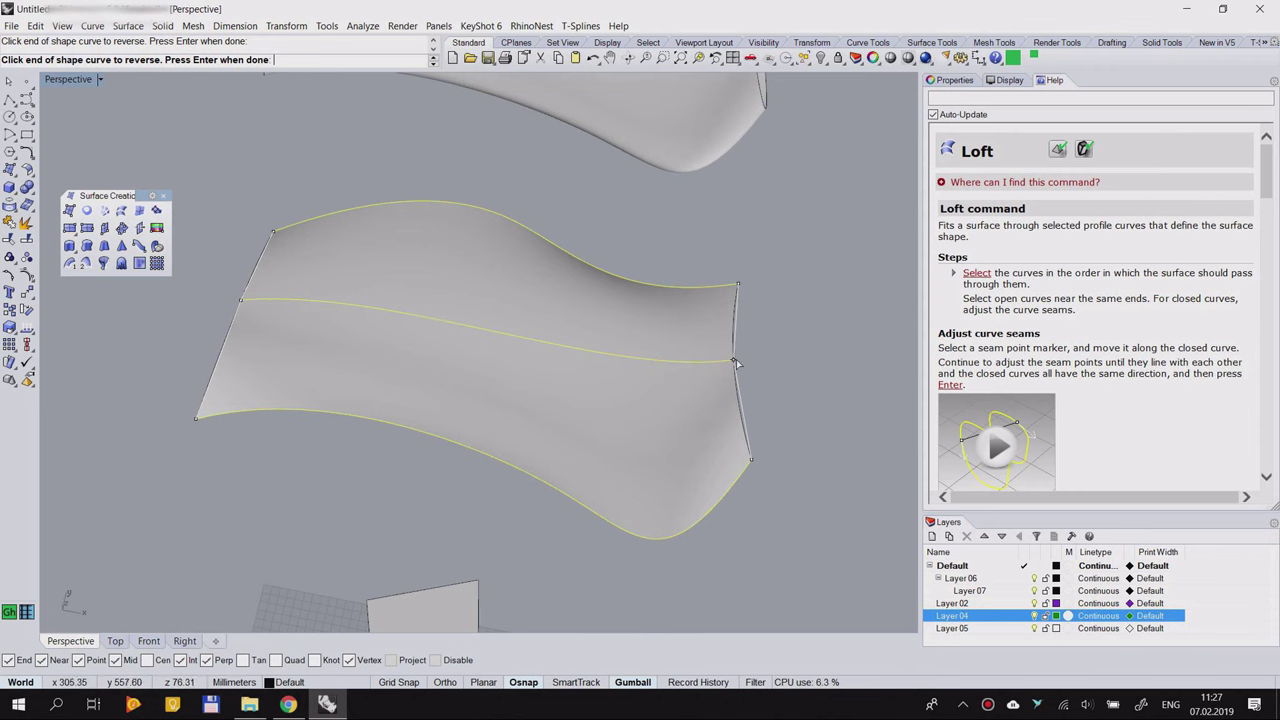
pyautogui.moveTo(555, 383); pyautogui.dragTo(451, 288, button='right')
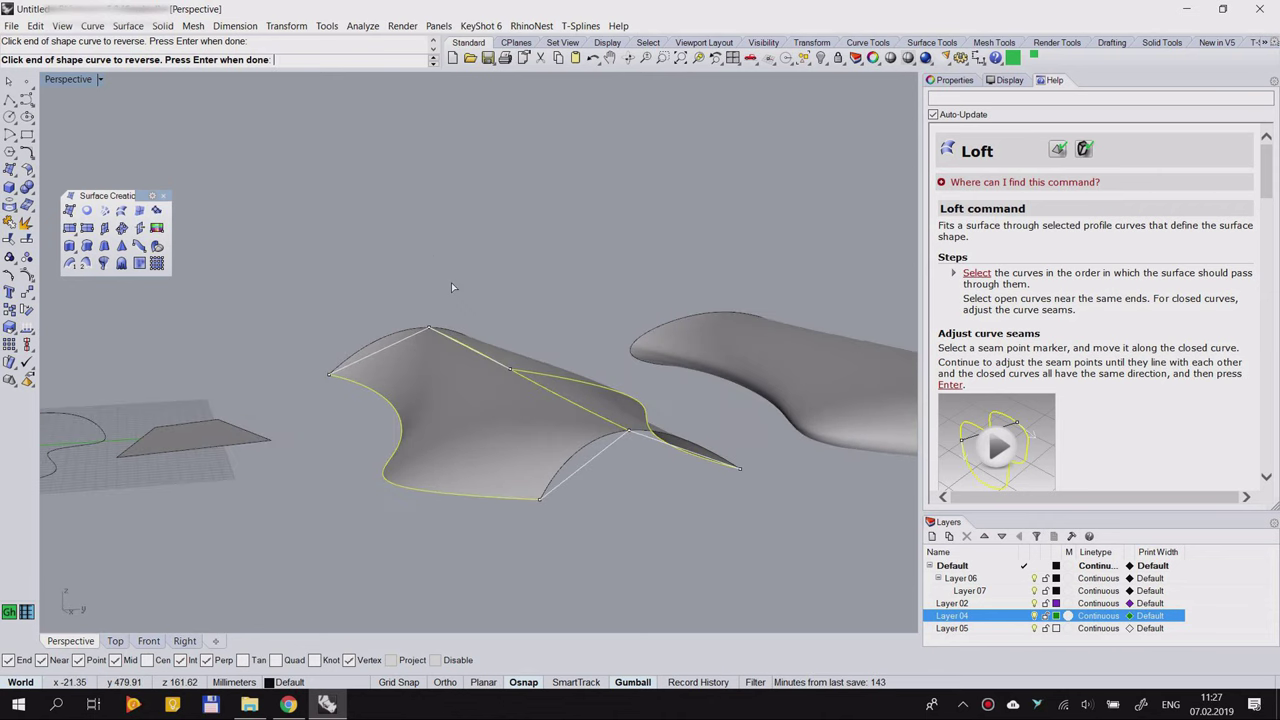
pyautogui.rightClick(451, 287)
pyautogui.moveTo(607, 231); pyautogui.dragTo(417, 309, button='right')
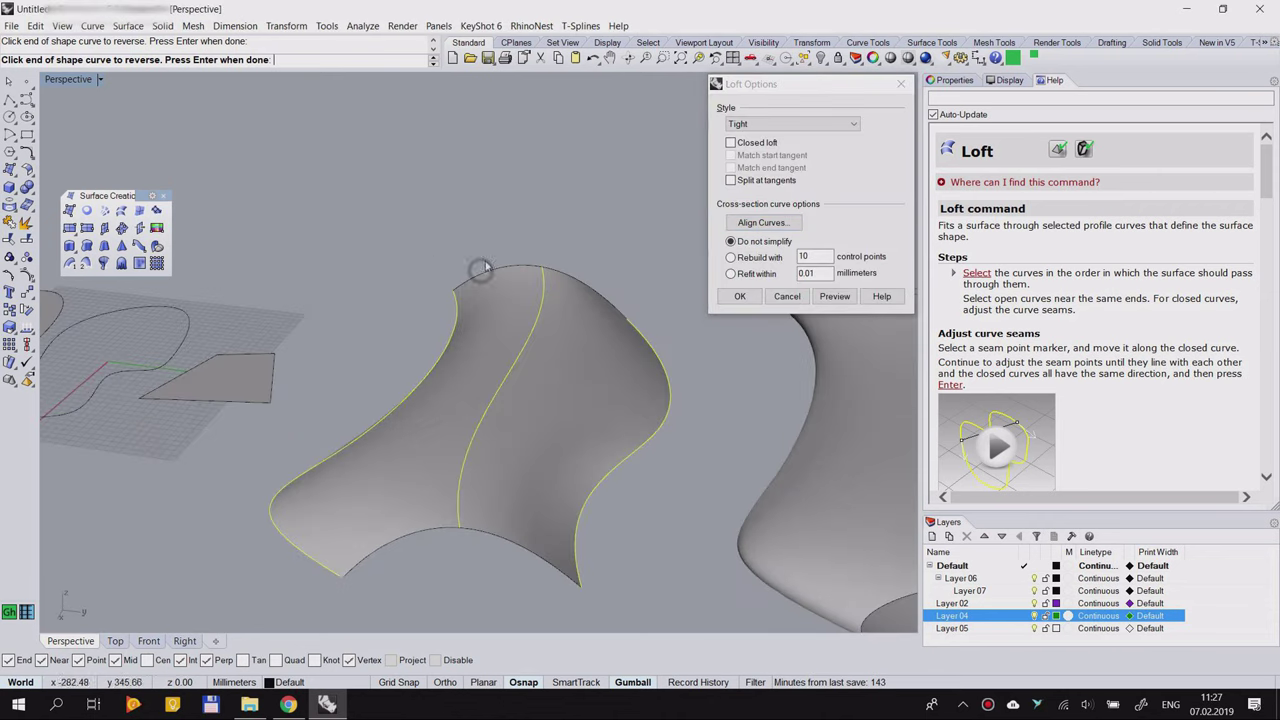
# Step: Enable the closed loft option, preview the Tight-style loft and create the surface
pyautogui.moveTo(789, 88); pyautogui.dragTo(751, 104)
pyautogui.click(708, 160)
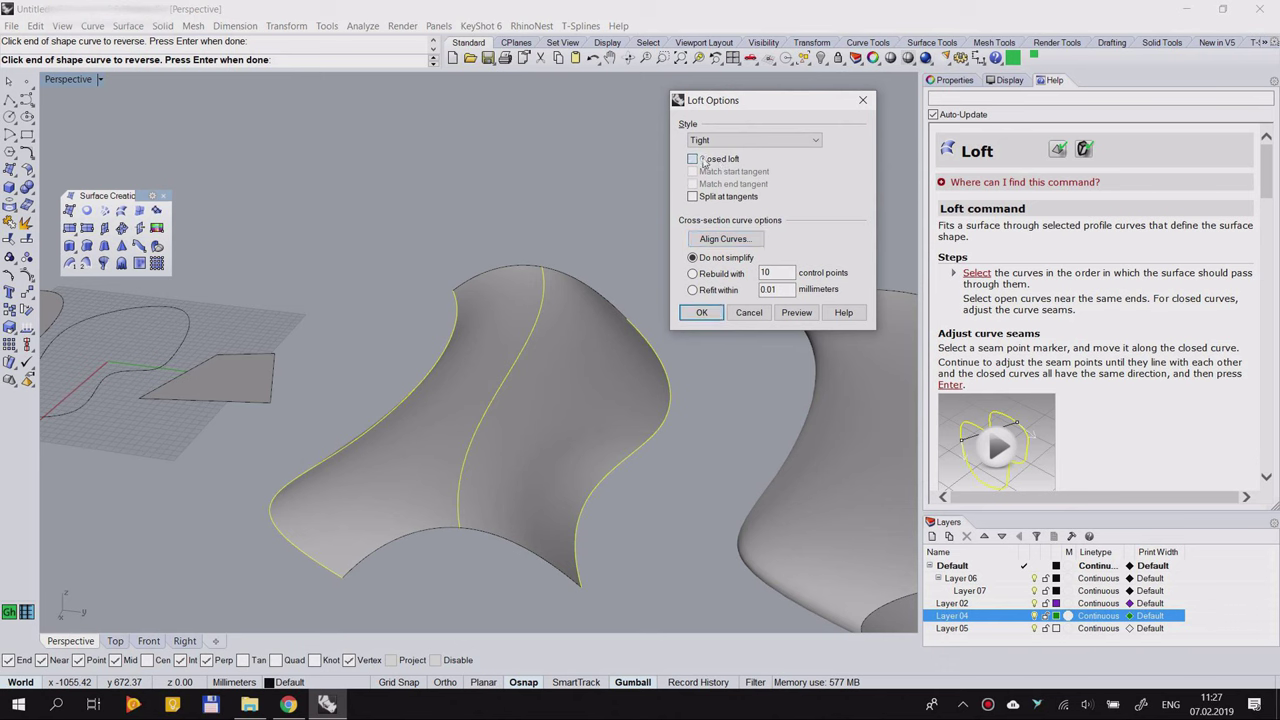
pyautogui.click(805, 316)
pyautogui.moveTo(451, 363); pyautogui.dragTo(465, 332, button='right')
pyautogui.click(704, 313)
# Step: Move the newly created closed loft to the far end of the row of surfaces and deselect it
pyautogui.scroll(-10, 423, 277)
pyautogui.scroll(-2, 465, 332)
pyautogui.moveTo(464, 323); pyautogui.dragTo(708, 380)
pyautogui.click(744, 455)
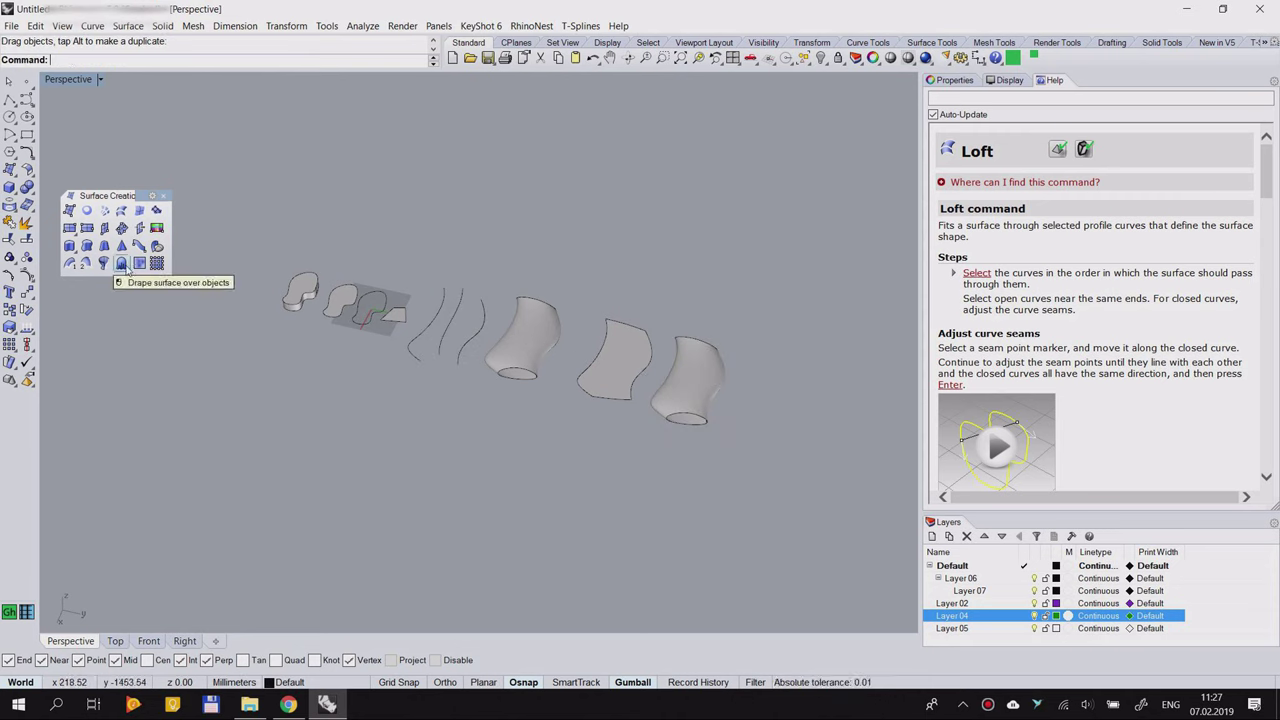
# Step: Fit a patch surface to the closed flat curve at the origin, using 50 U and 50 V spans with automatic trim
pyautogui.moveTo(432, 360); pyautogui.dragTo(532, 360, button='right')
pyautogui.scroll(2, 190, 245)
pyautogui.scroll(6, 468, 365)
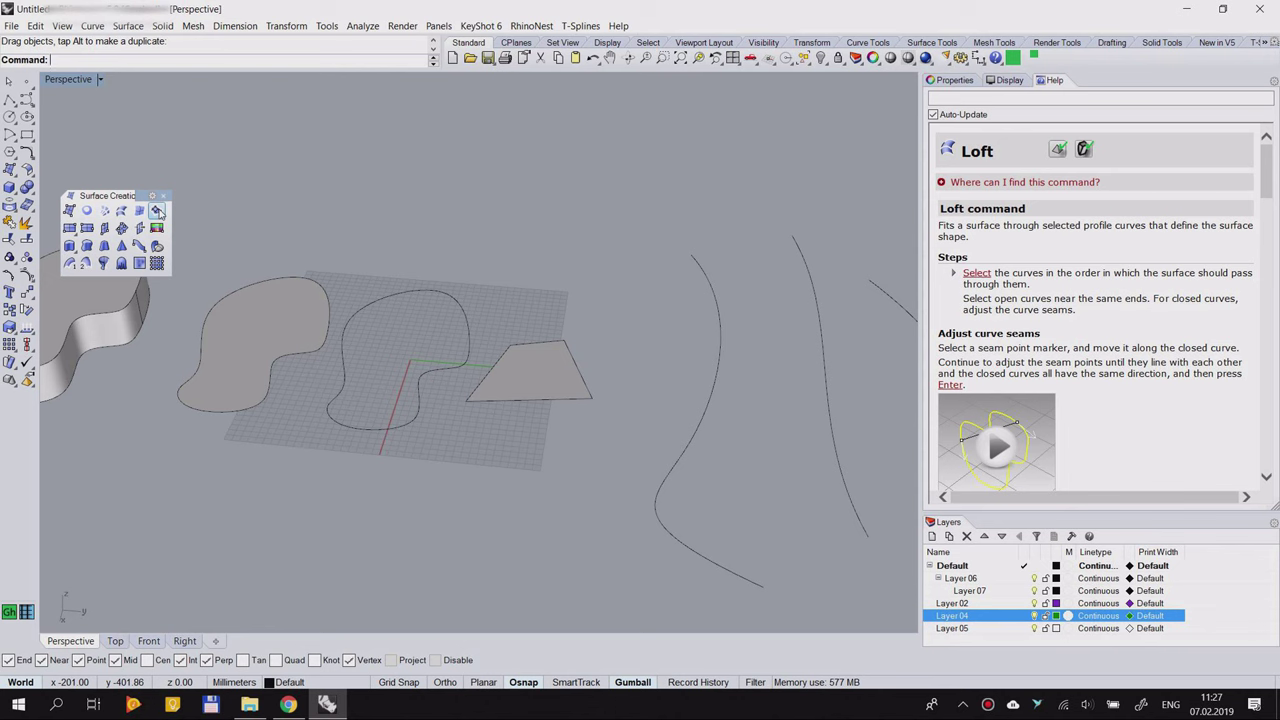
pyautogui.scroll(3, 484, 384)
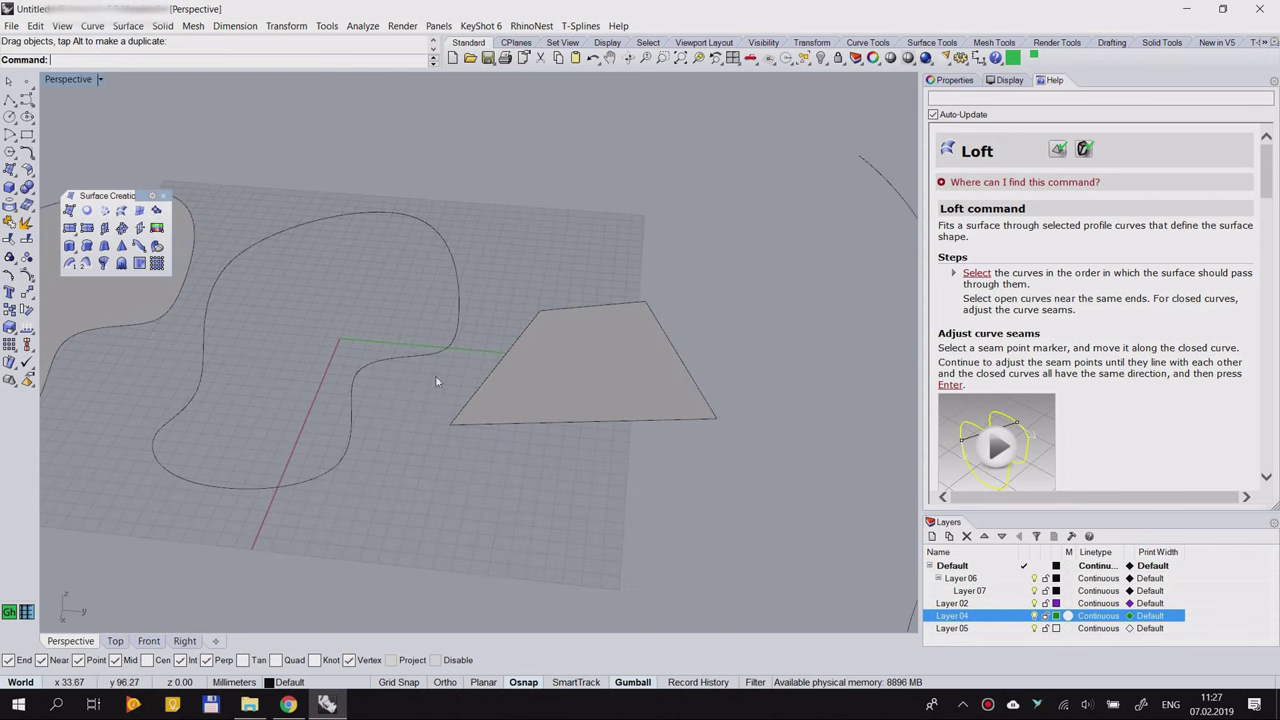
pyautogui.scroll(-3, 580, 388)
pyautogui.scroll(4, 499, 372)
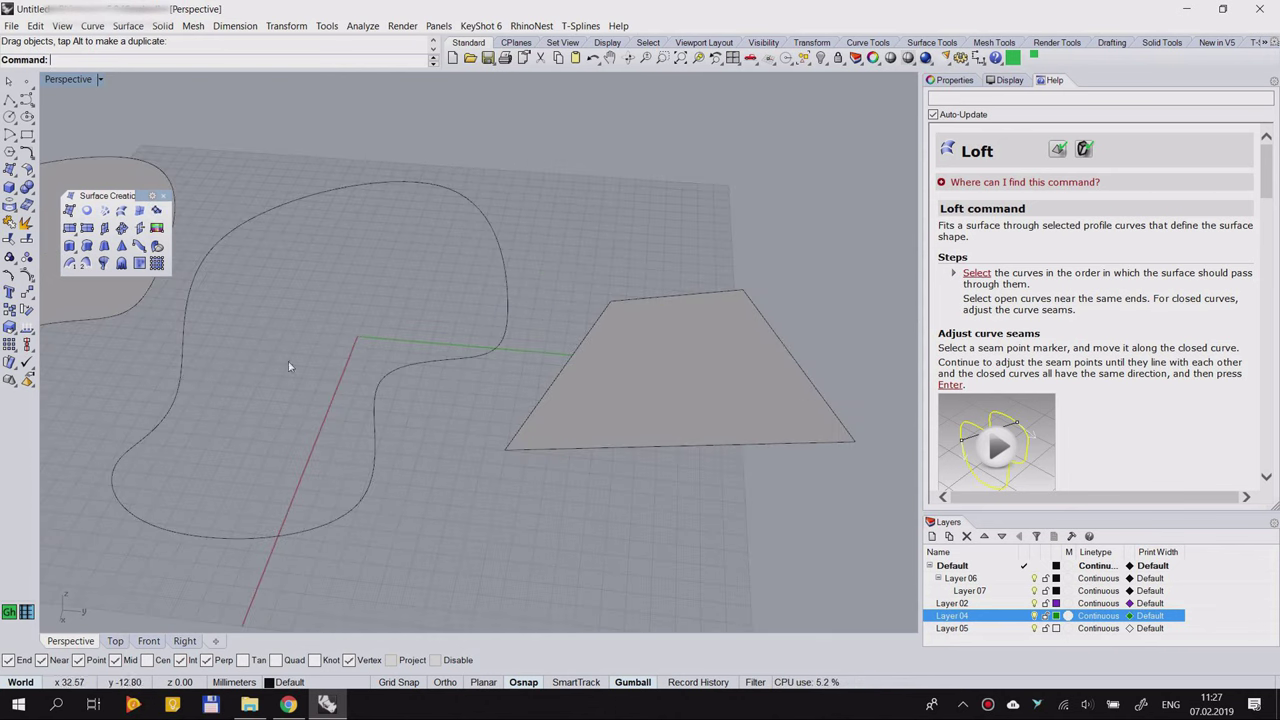
pyautogui.click(157, 210)
pyautogui.click(494, 220)
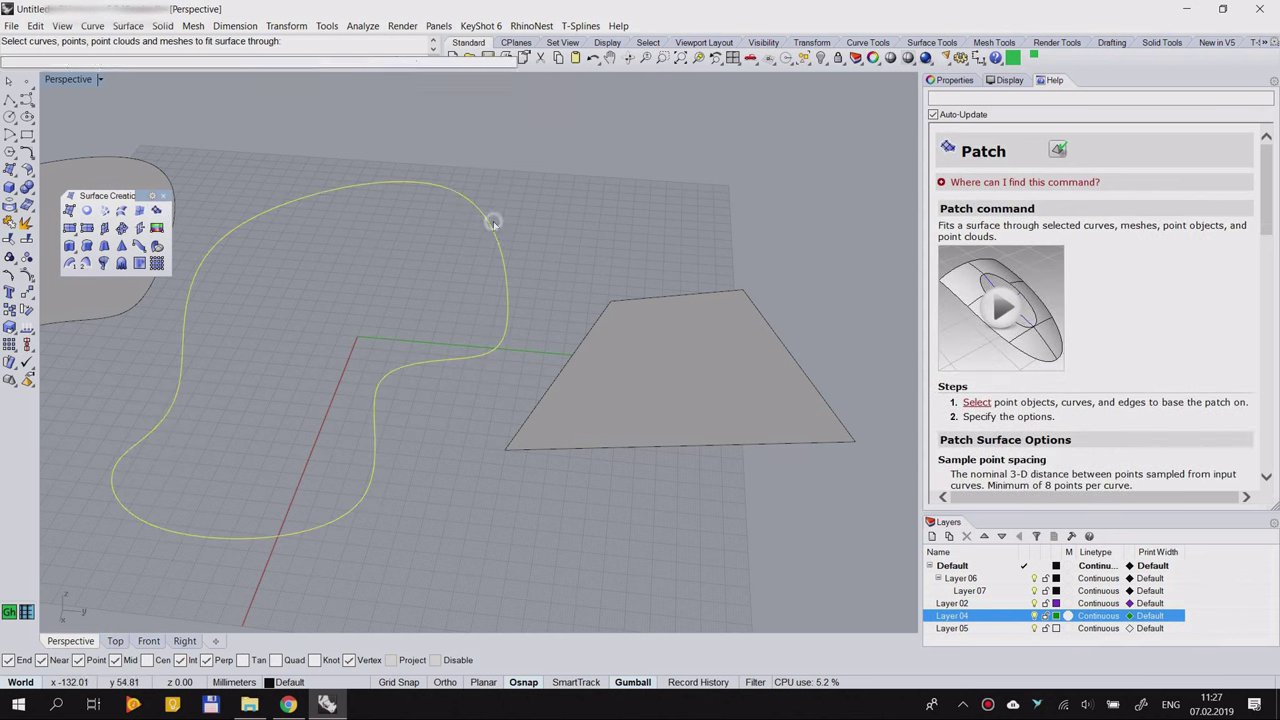
pyautogui.press('Return')
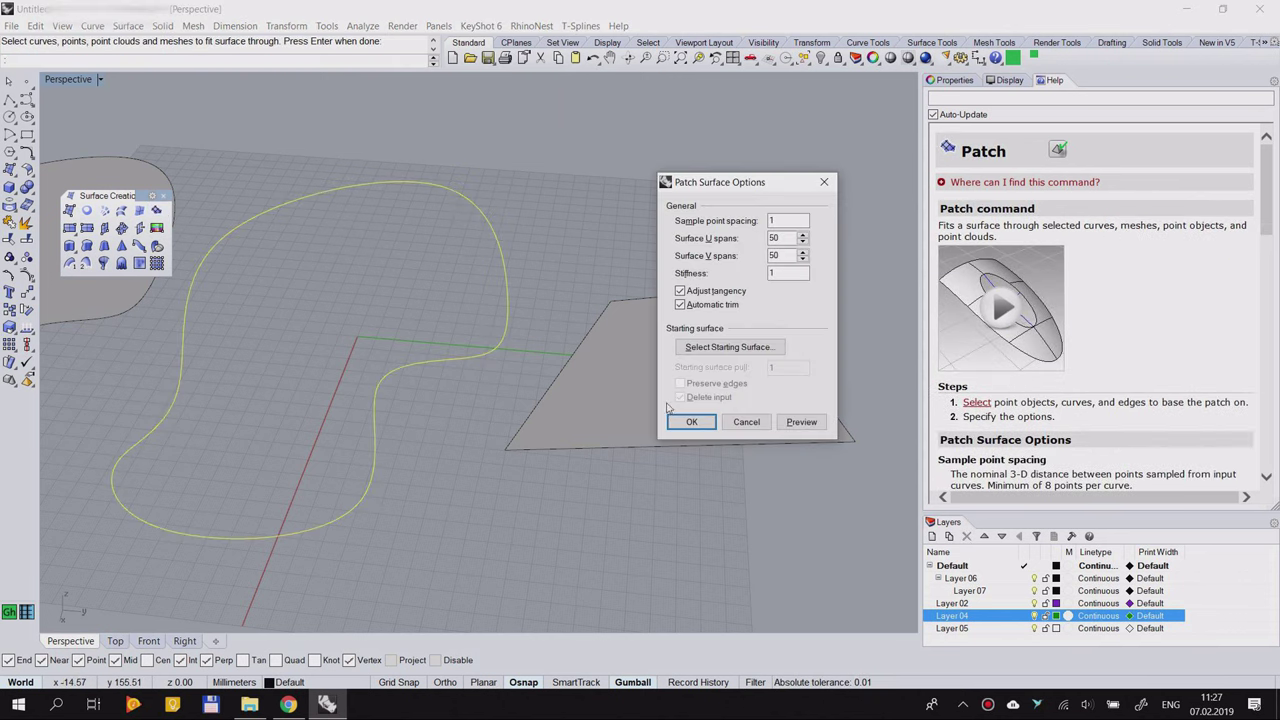
pyautogui.click(690, 423)
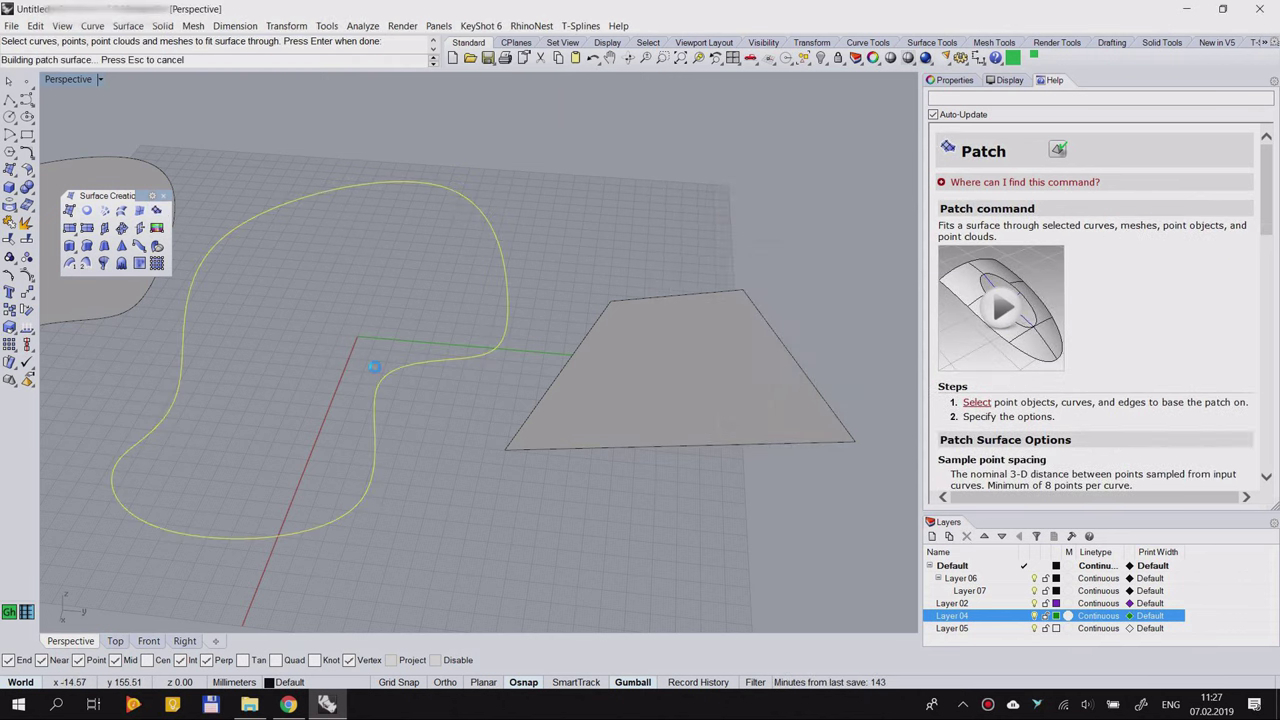
# Step: Examine the isocurve grid of the new flat patch surface and delete the surface
pyautogui.moveTo(373, 362); pyautogui.dragTo(329, 400, button='right')
pyautogui.click(330, 351)
pyautogui.scroll(-3, 343, 355)
pyautogui.scroll(5, 298, 386)
pyautogui.scroll(-6, 615, 368)
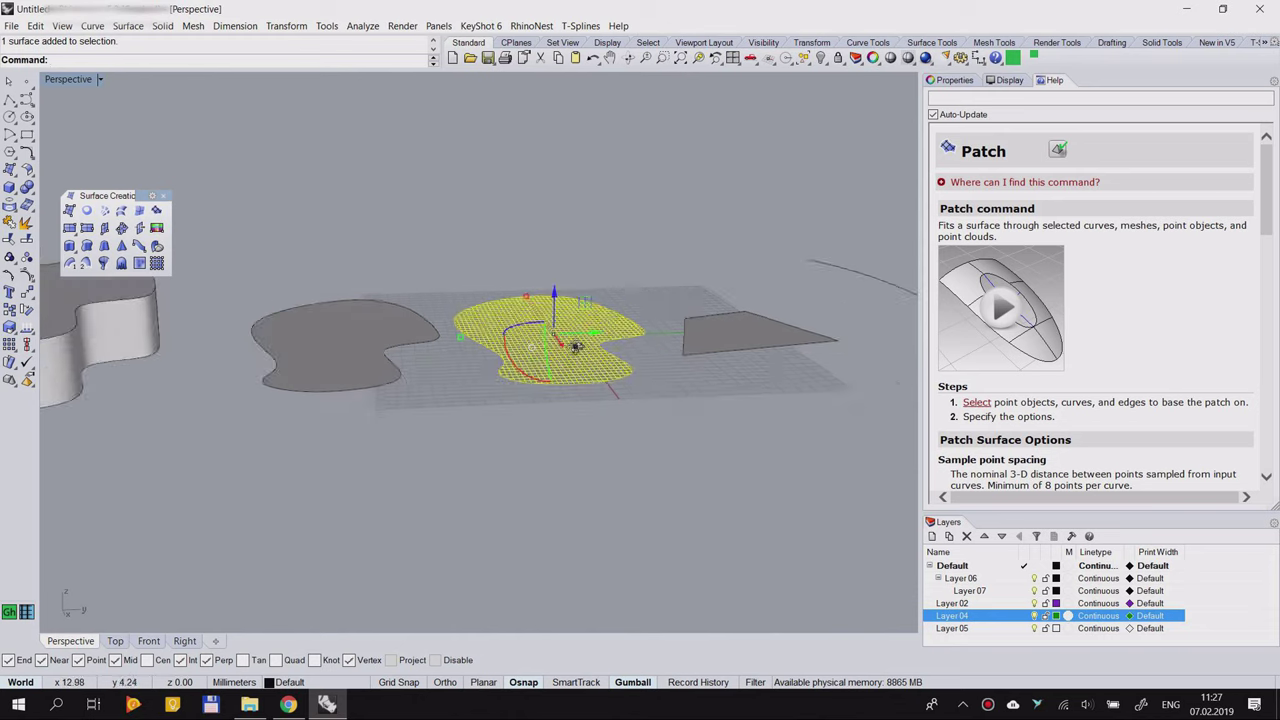
pyautogui.moveTo(578, 341); pyautogui.dragTo(472, 340, button='right')
pyautogui.scroll(-5, 472, 340)
pyautogui.scroll(5, 538, 349)
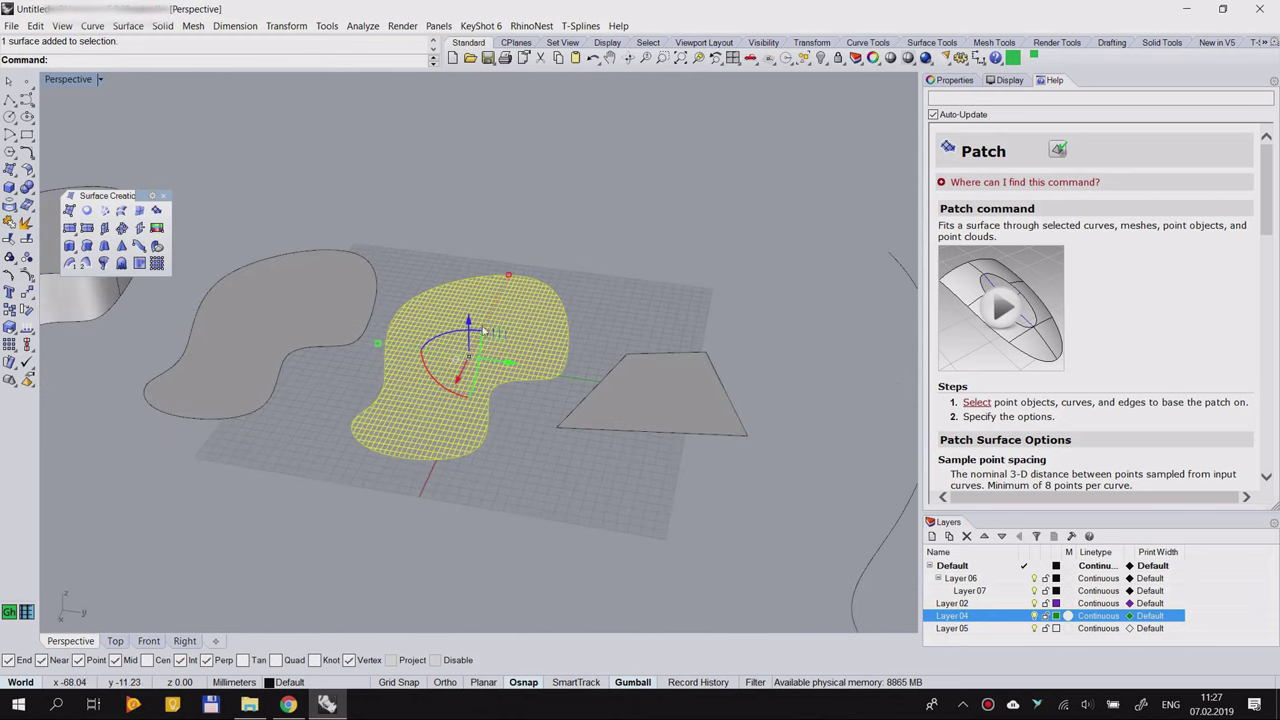
pyautogui.press('Delete')
# Step: Create a planar surface from the same closed curve for comparison and delete it
pyautogui.scroll(4, 333, 332)
pyautogui.click(88, 213)
pyautogui.click(479, 258)
pyautogui.press('Return')
pyautogui.moveTo(514, 297); pyautogui.dragTo(514, 349, button='right')
pyautogui.click(513, 347)
pyautogui.press('Delete')
# Step: Show the closed curve's control points, pick individual points and hide them again
pyautogui.click(416, 322)
pyautogui.click(27, 275)
pyautogui.click(643, 216)
pyautogui.moveTo(610, 300); pyautogui.dragTo(574, 283, button='right')
pyautogui.click(488, 308)
pyautogui.press('Escape')
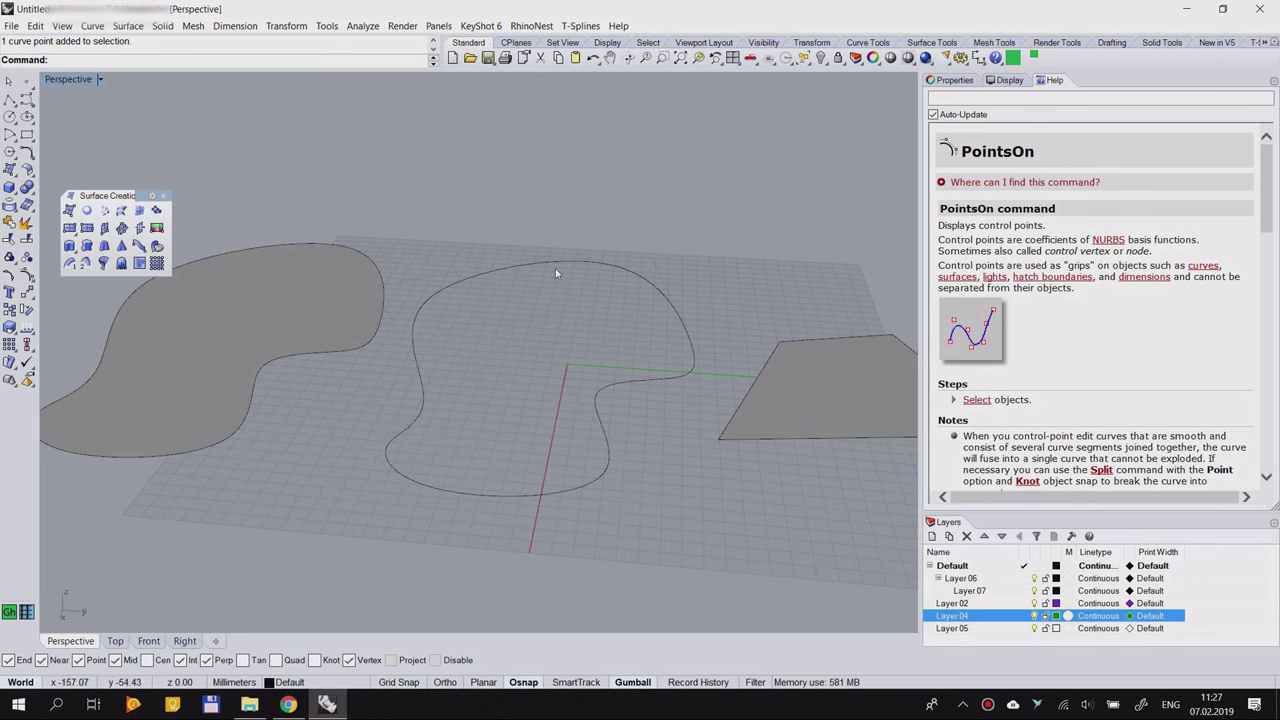
pyautogui.click(596, 264)
pyautogui.scroll(-5, 444, 266)
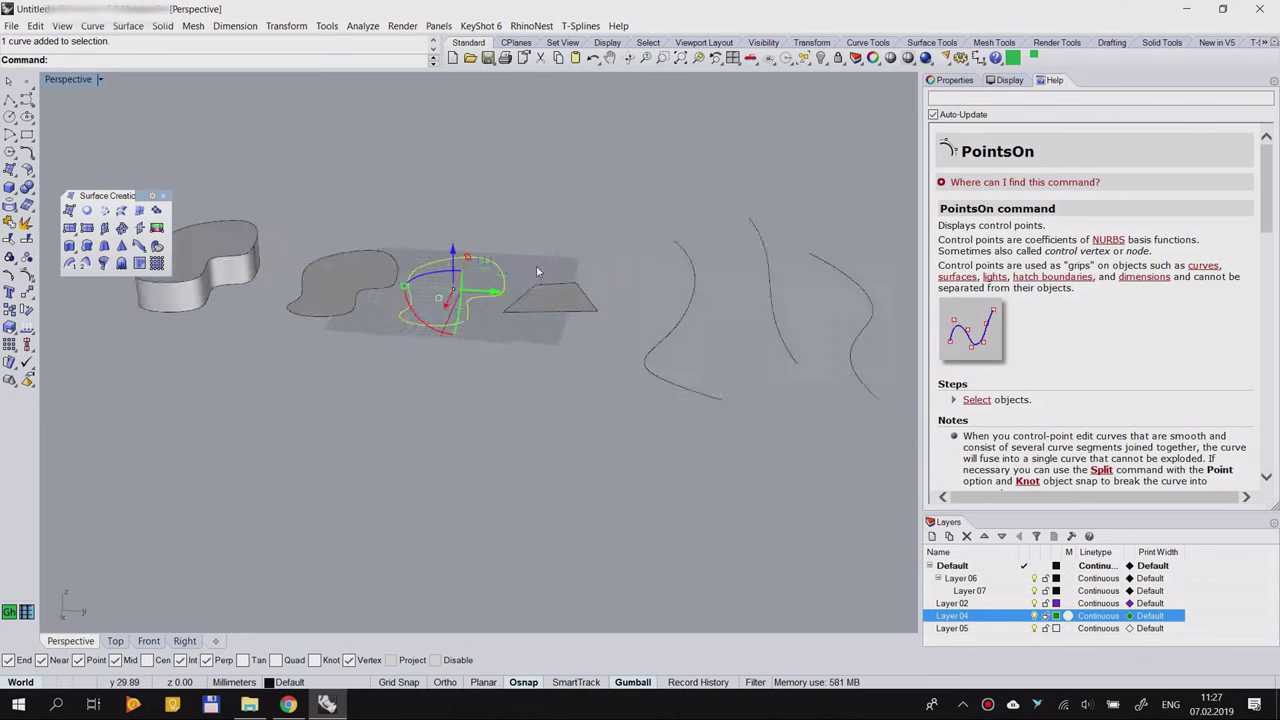
pyautogui.scroll(3, 568, 252)
pyautogui.scroll(3, 385, 280)
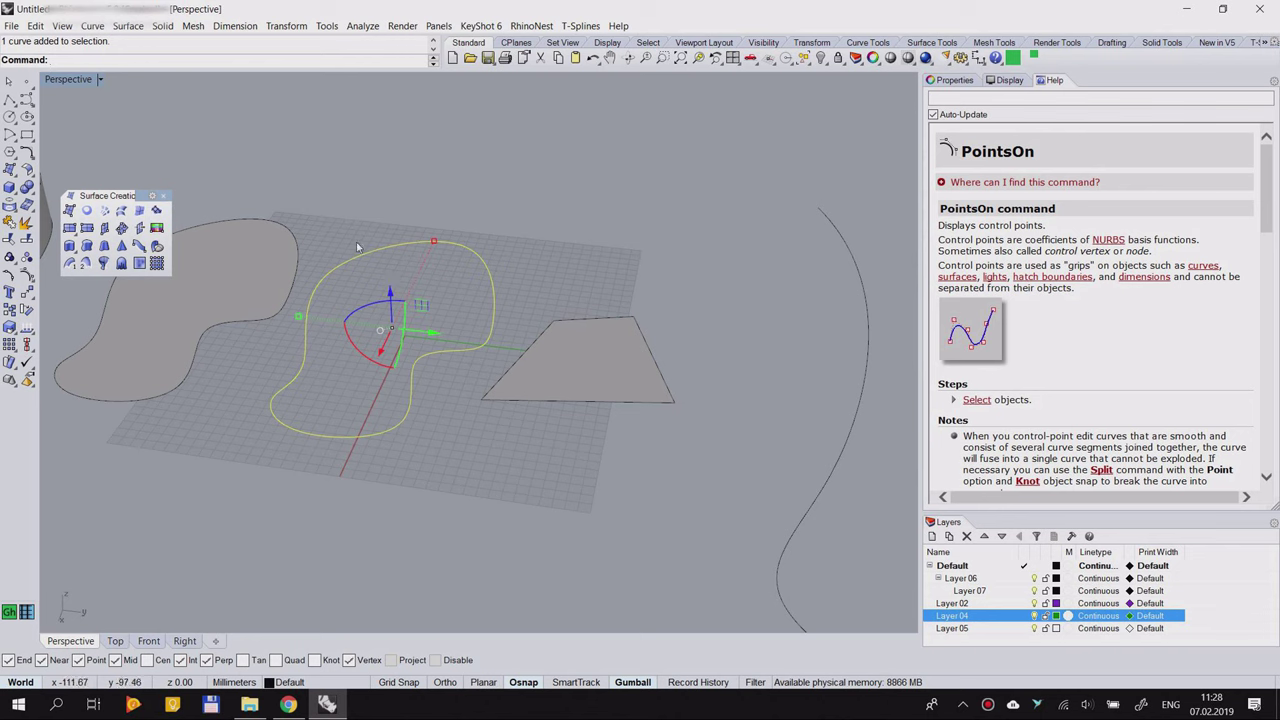
pyautogui.click(27, 276)
pyautogui.scroll(5, 370, 278)
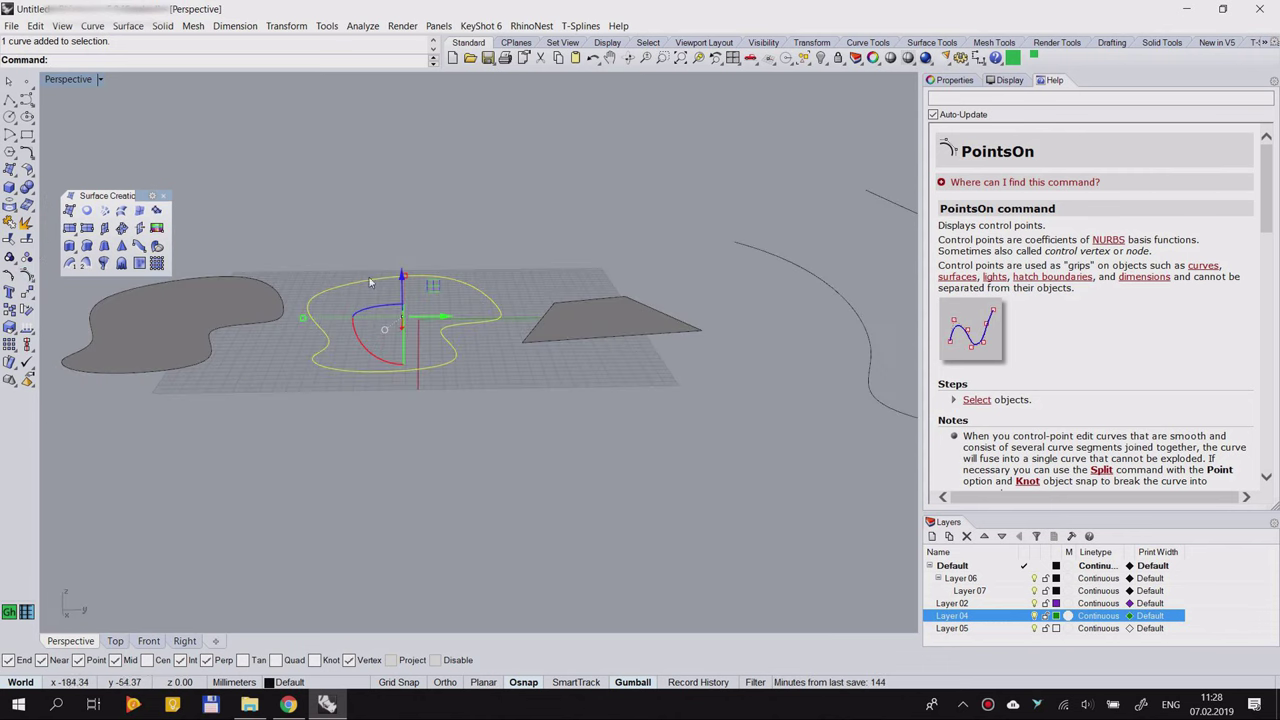
pyautogui.scroll(-5, 589, 306)
pyautogui.moveTo(589, 306); pyautogui.dragTo(540, 326, button='right')
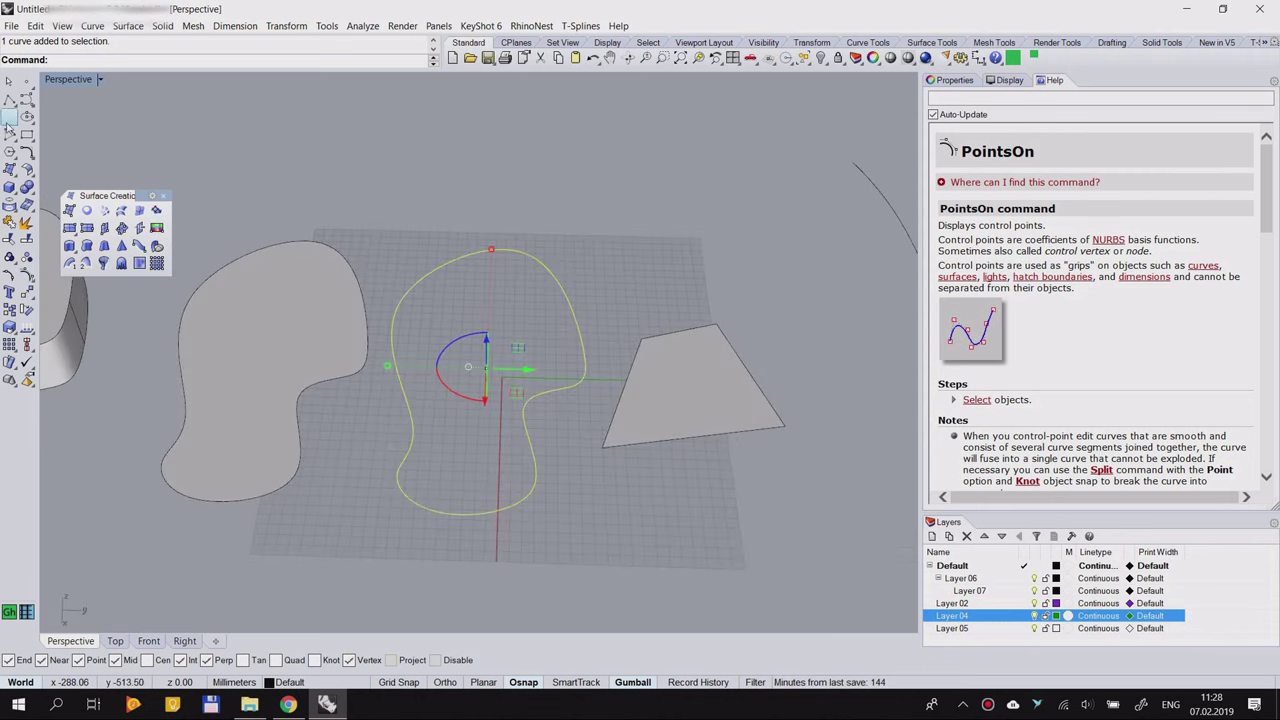
# Step: Draw a trial degree-3 control-point curve beyond the far edge of the grid and delete it
pyautogui.click(26, 99)
pyautogui.click(400, 202)
pyautogui.click(486, 128)
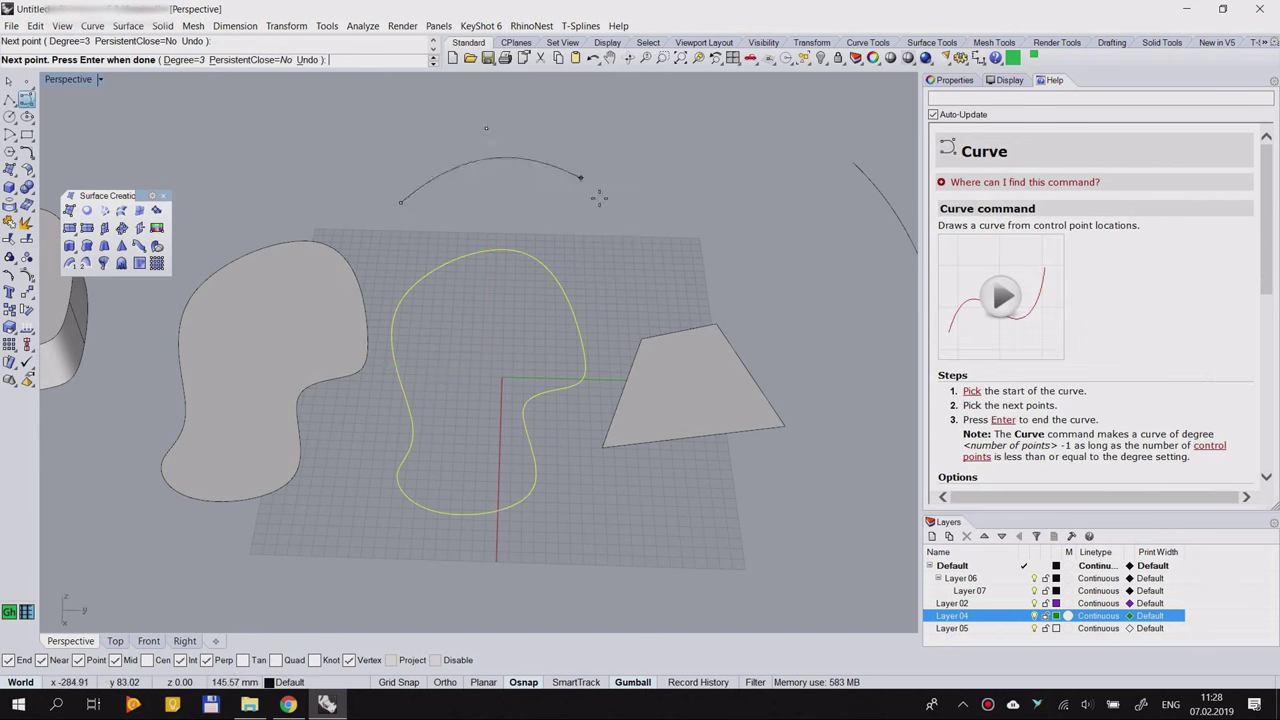
pyautogui.click(605, 199)
pyautogui.click(499, 231)
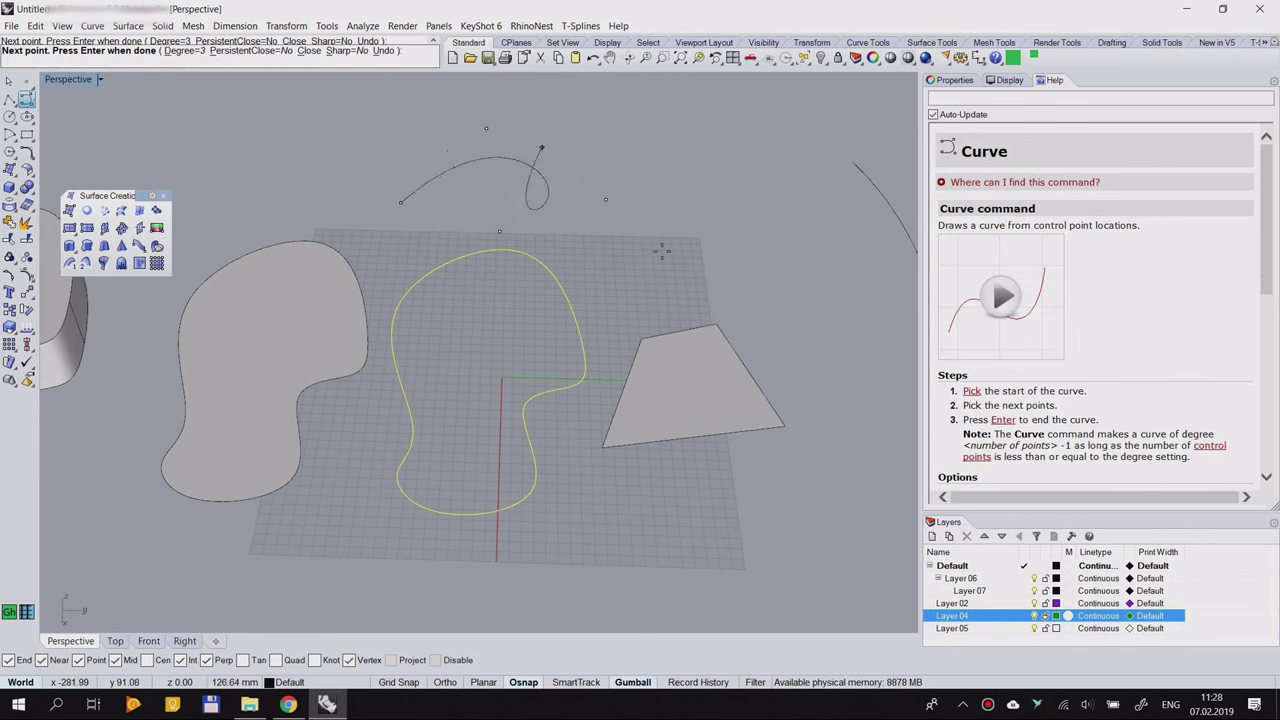
pyautogui.press('Return')
pyautogui.press('Escape')
pyautogui.press('Return')
pyautogui.click(490, 205)
pyautogui.press('Delete')
# Step: Turn on the closed curve's control points and raise one at its far end vertically off the plane
pyautogui.click(537, 263)
pyautogui.moveTo(537, 263); pyautogui.dragTo(487, 222, button='right')
pyautogui.click(541, 254)
pyautogui.click(437, 295)
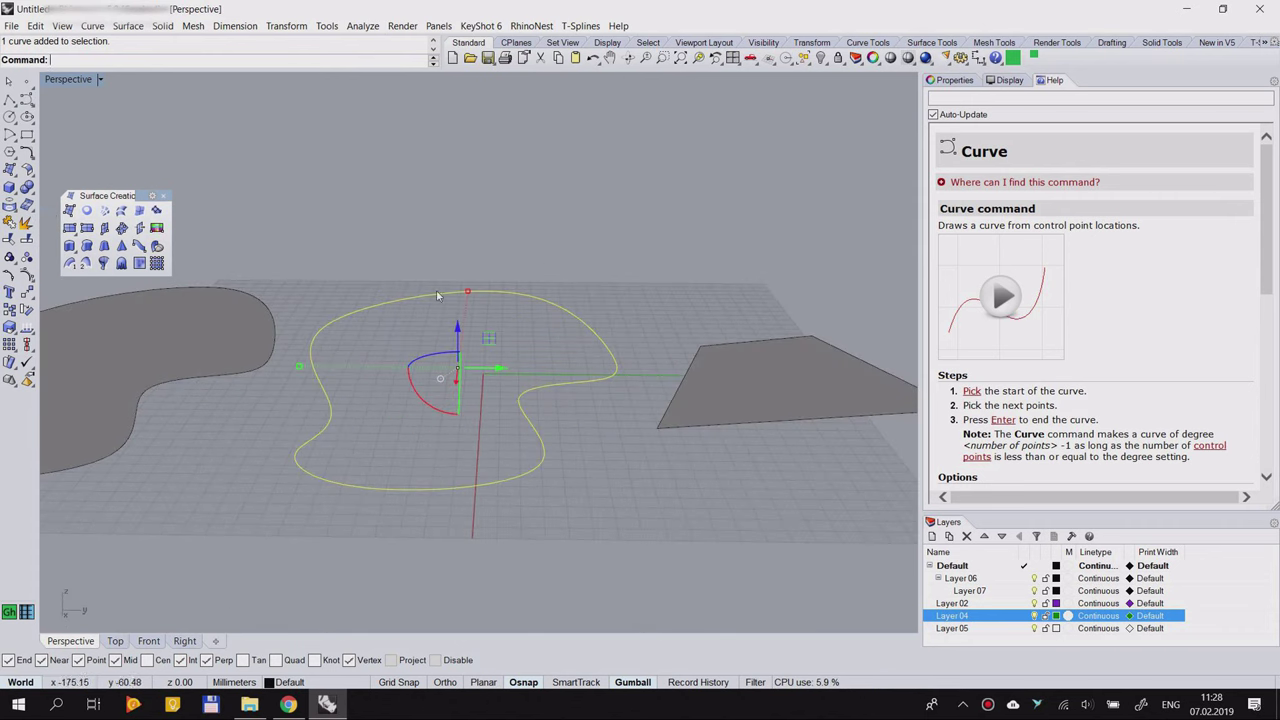
pyautogui.click(27, 277)
pyautogui.moveTo(497, 265); pyautogui.dragTo(355, 324, button='right')
pyautogui.click(538, 281)
pyautogui.moveTo(538, 251); pyautogui.dragTo(540, 119)
# Step: Raise a second control point near the curve's inner notch vertically and turn off the control points
pyautogui.moveTo(465, 375)
pyautogui.mouseDown(button='right')
pyautogui.moveTo(580, 236)
pyautogui.moveTo(475, 249)
pyautogui.moveTo(470, 392)
pyautogui.mouseUp(button='right')
pyautogui.click(480, 345)
pyautogui.moveTo(478, 308); pyautogui.dragTo(478, 236)
pyautogui.moveTo(533, 284); pyautogui.dragTo(498, 285, button='right')
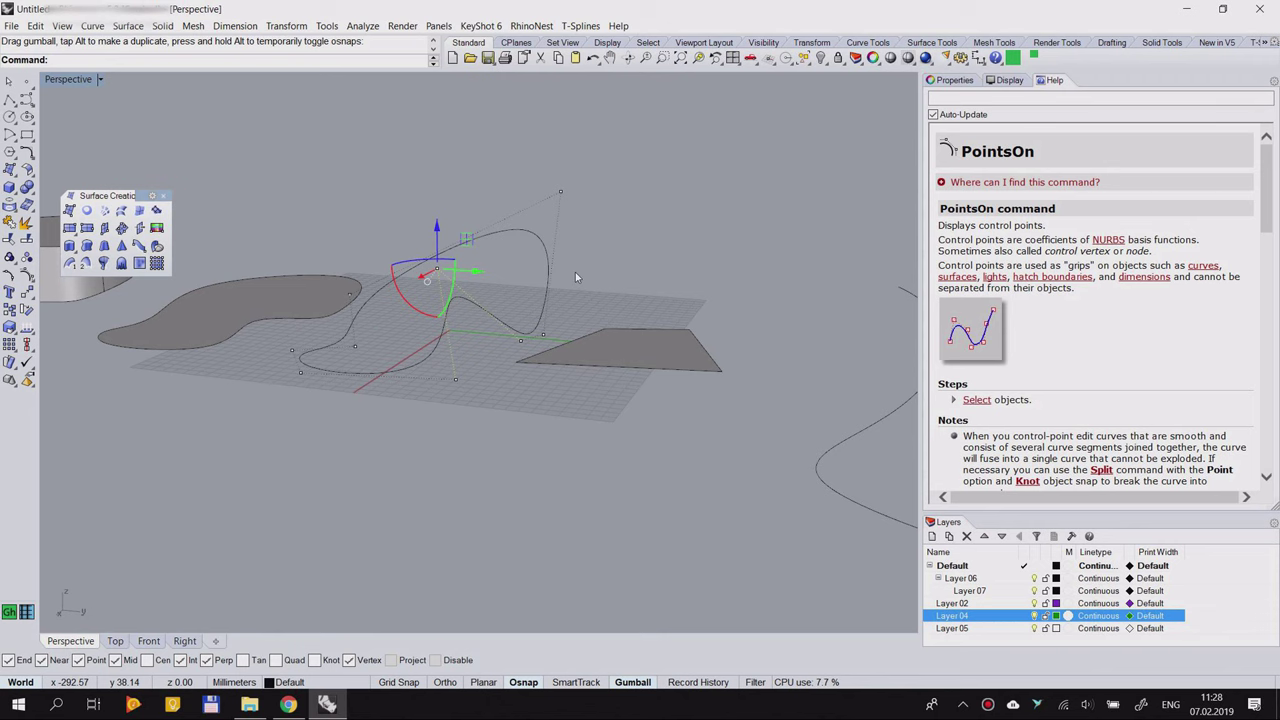
pyautogui.press('Escape')
# Step: Display the closed curve's edit points, lower the one at the raised inner notch and hide the points
pyautogui.moveTo(429, 320); pyautogui.dragTo(478, 317, button='right')
pyautogui.scroll(4, 470, 300)
pyautogui.click(576, 244)
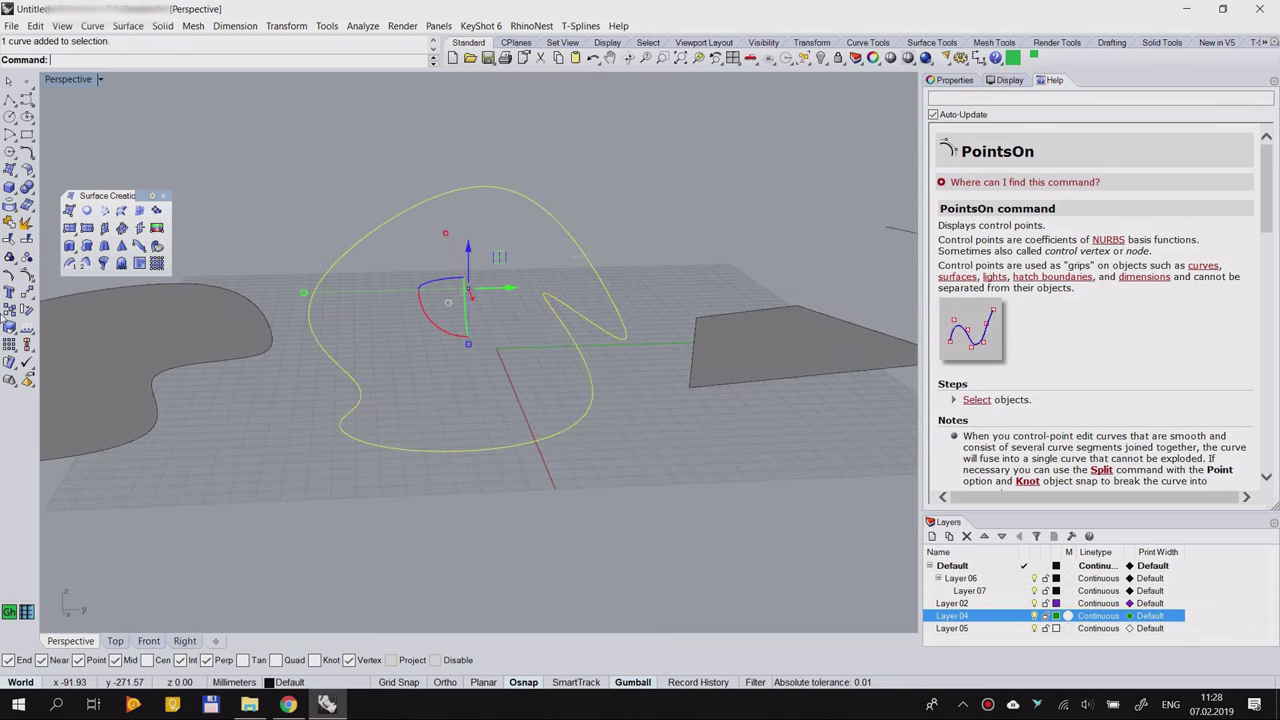
pyautogui.click(9, 276)
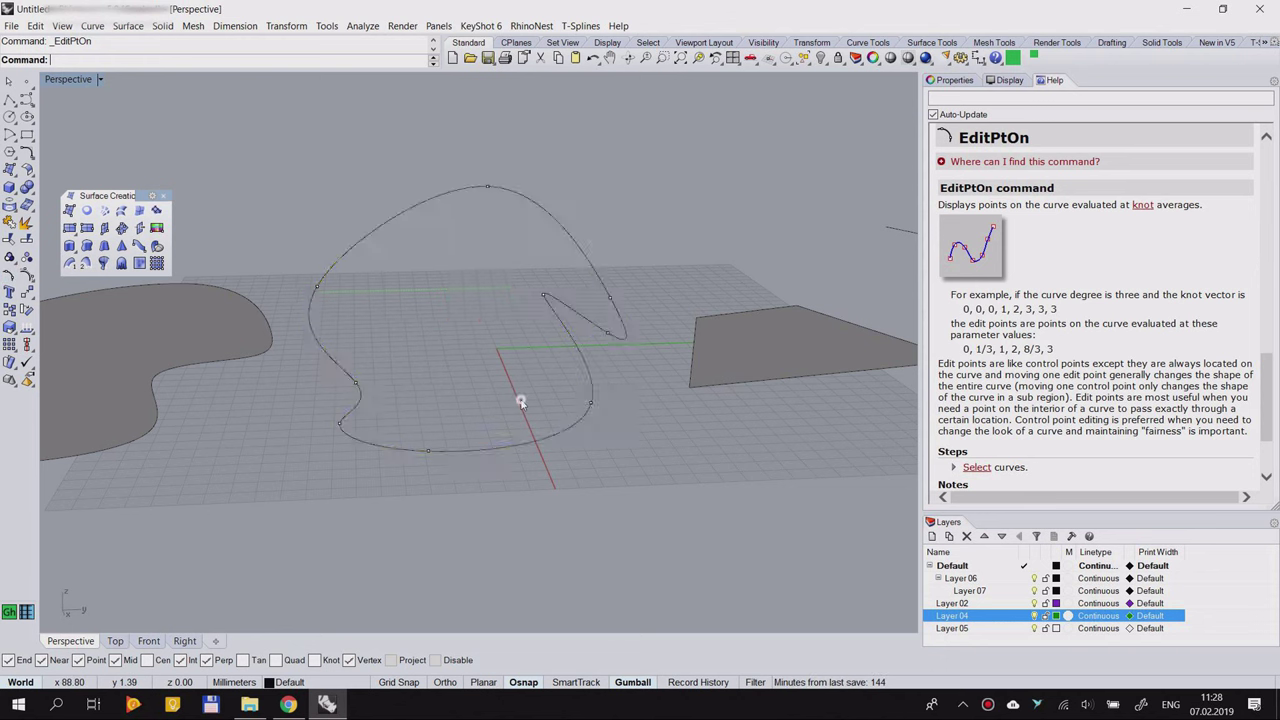
pyautogui.moveTo(491, 386); pyautogui.dragTo(414, 403, button='right')
pyautogui.scroll(4, 383, 309)
pyautogui.click(312, 303)
pyautogui.moveTo(325, 326); pyautogui.dragTo(425, 279, button='right')
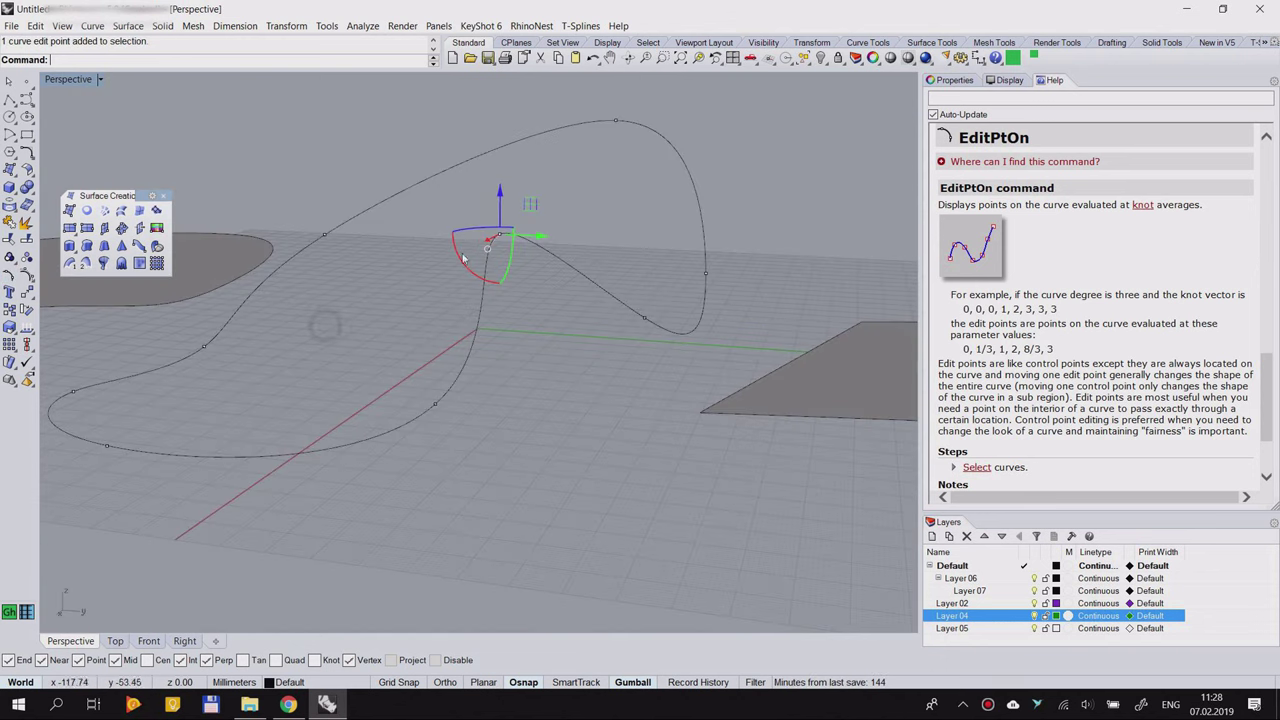
pyautogui.moveTo(500, 197); pyautogui.dragTo(511, 291)
pyautogui.press('Escape')
pyautogui.press('Escape')
# Step: Try to create a planar surface from the reshaped closed 3D curve
pyautogui.scroll(-4, 475, 323)
pyautogui.moveTo(440, 320); pyautogui.dragTo(496, 235, button='right')
pyautogui.click(87, 211)
pyautogui.click(447, 239)
pyautogui.press('Return')
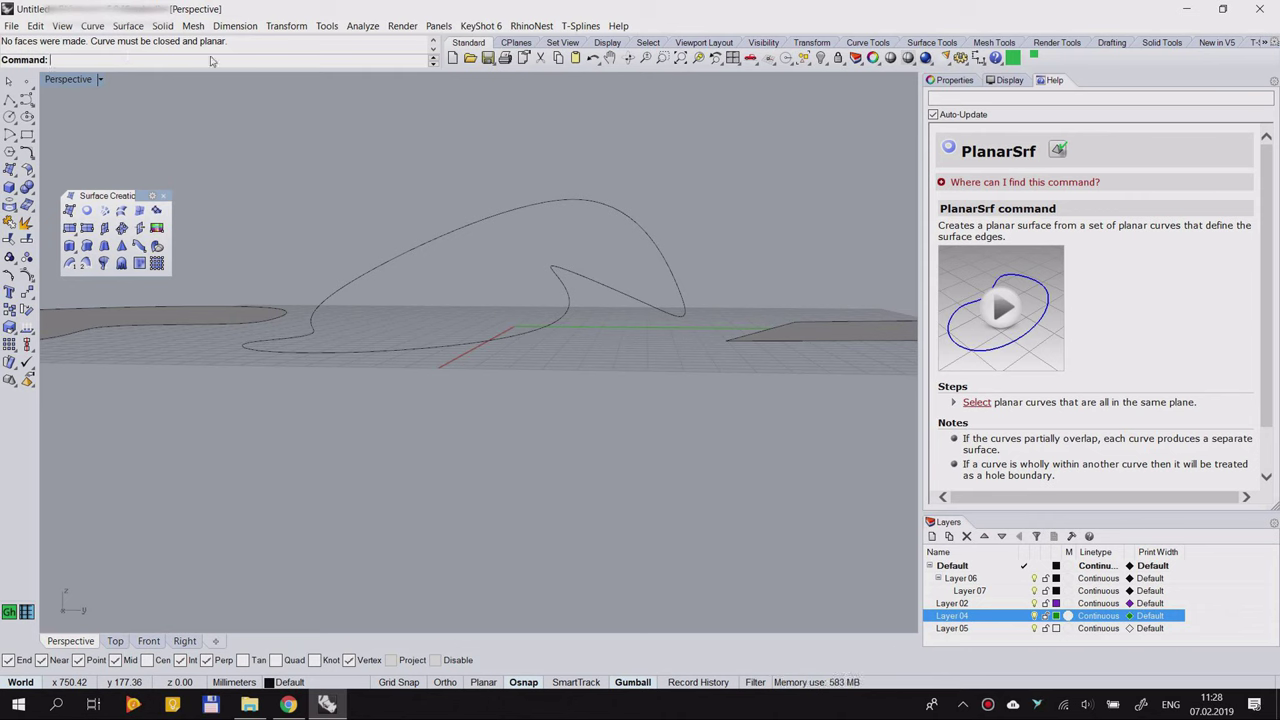
# Step: Fit a patch surface to the reshaped closed 3D curve, using 50 U and 50 V spans with automatic trim
pyautogui.moveTo(477, 236); pyautogui.dragTo(507, 196, button='right')
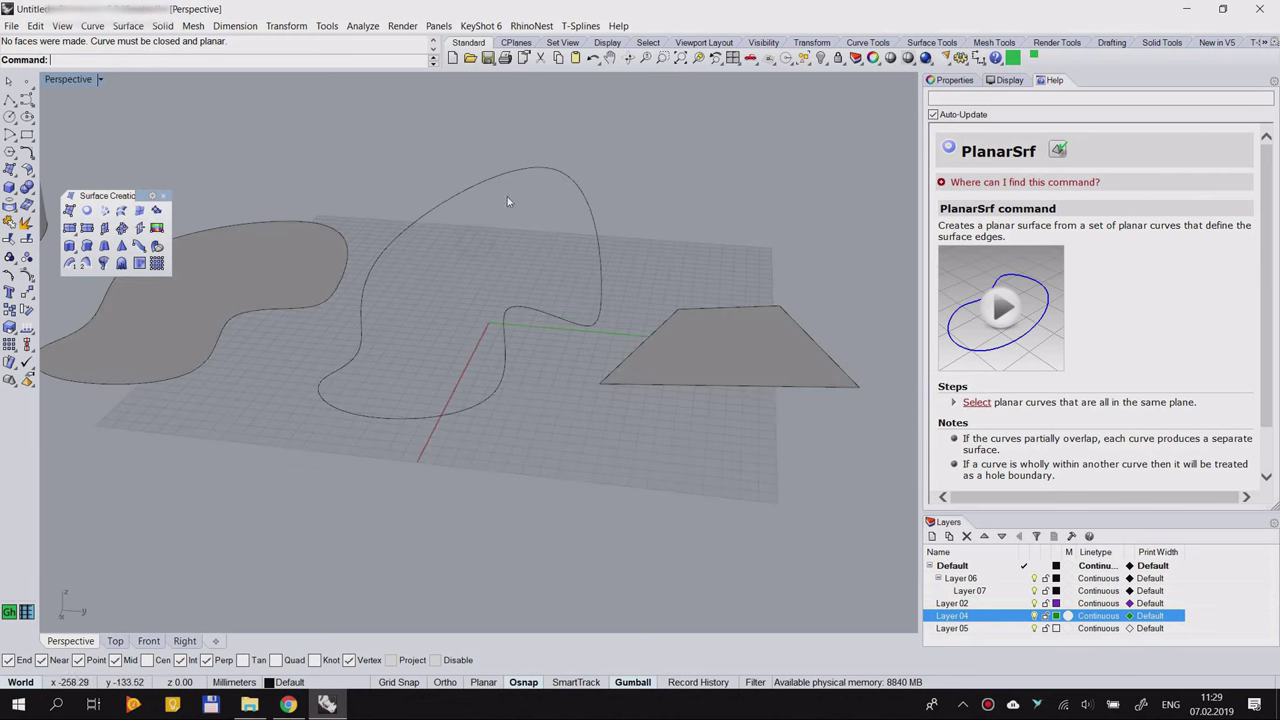
pyautogui.moveTo(606, 291); pyautogui.dragTo(414, 266, button='right')
pyautogui.scroll(5, 414, 266)
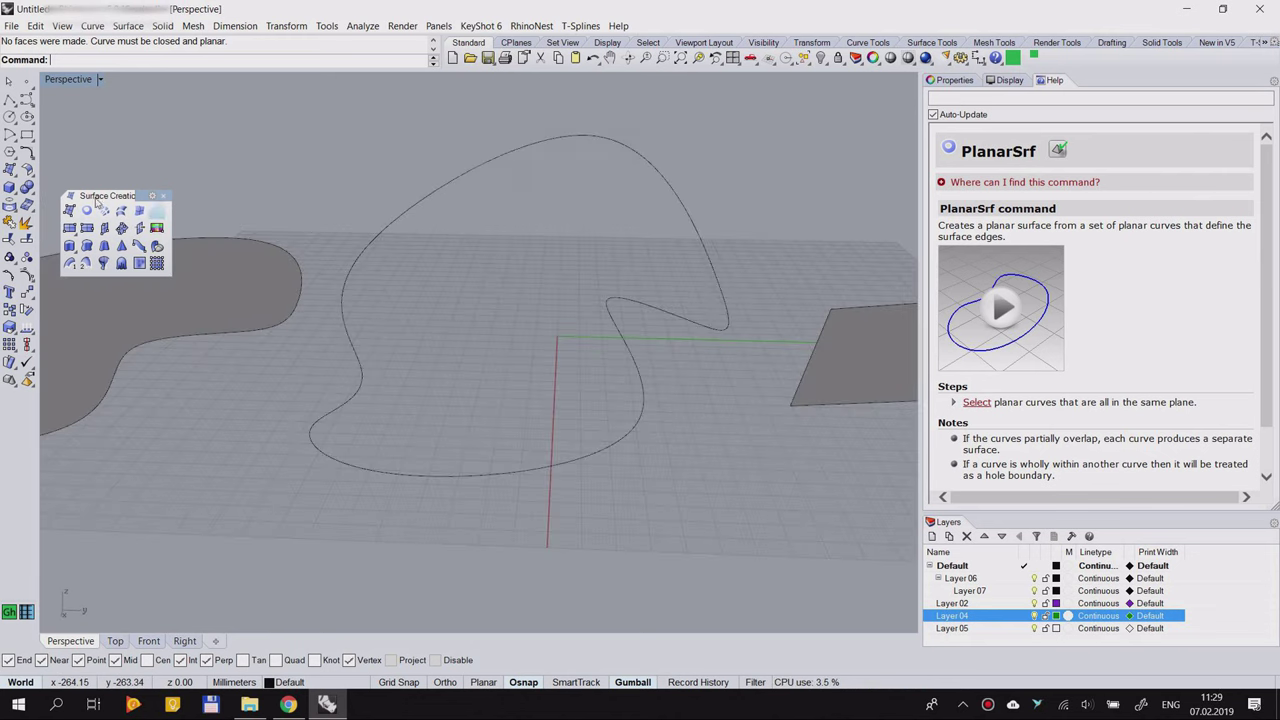
pyautogui.click(156, 211)
pyautogui.click(436, 194)
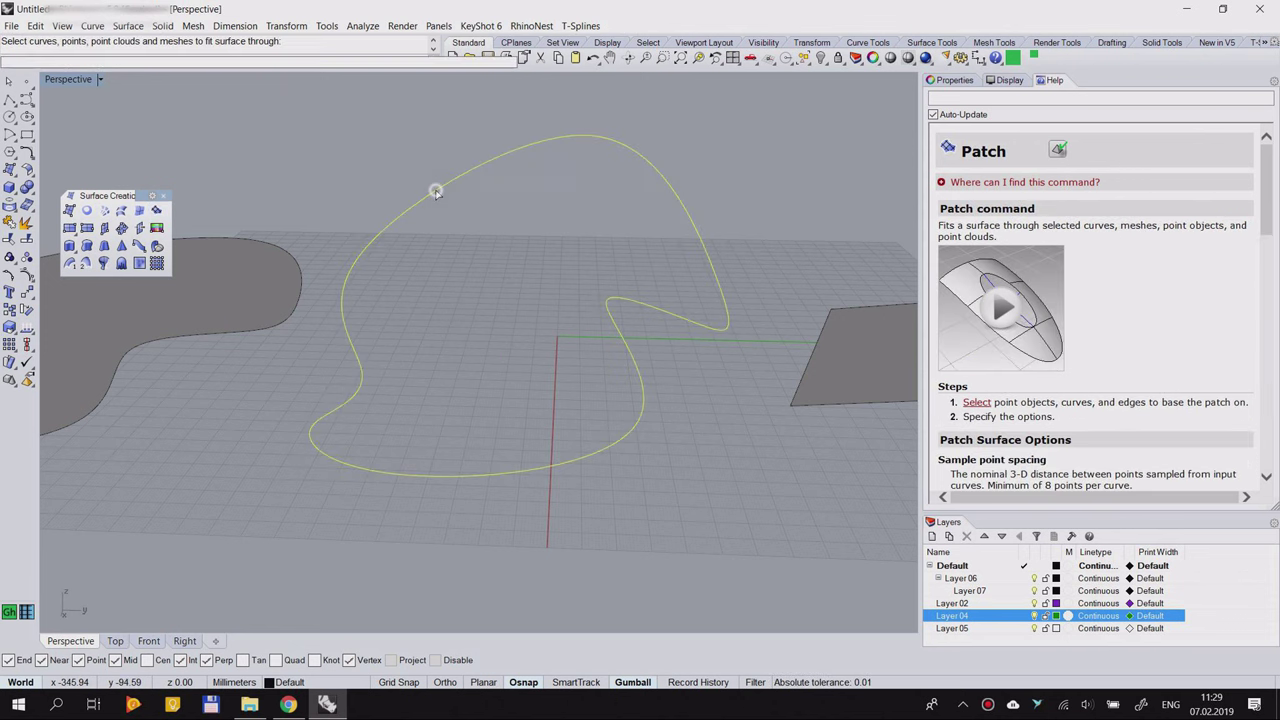
pyautogui.press('Return')
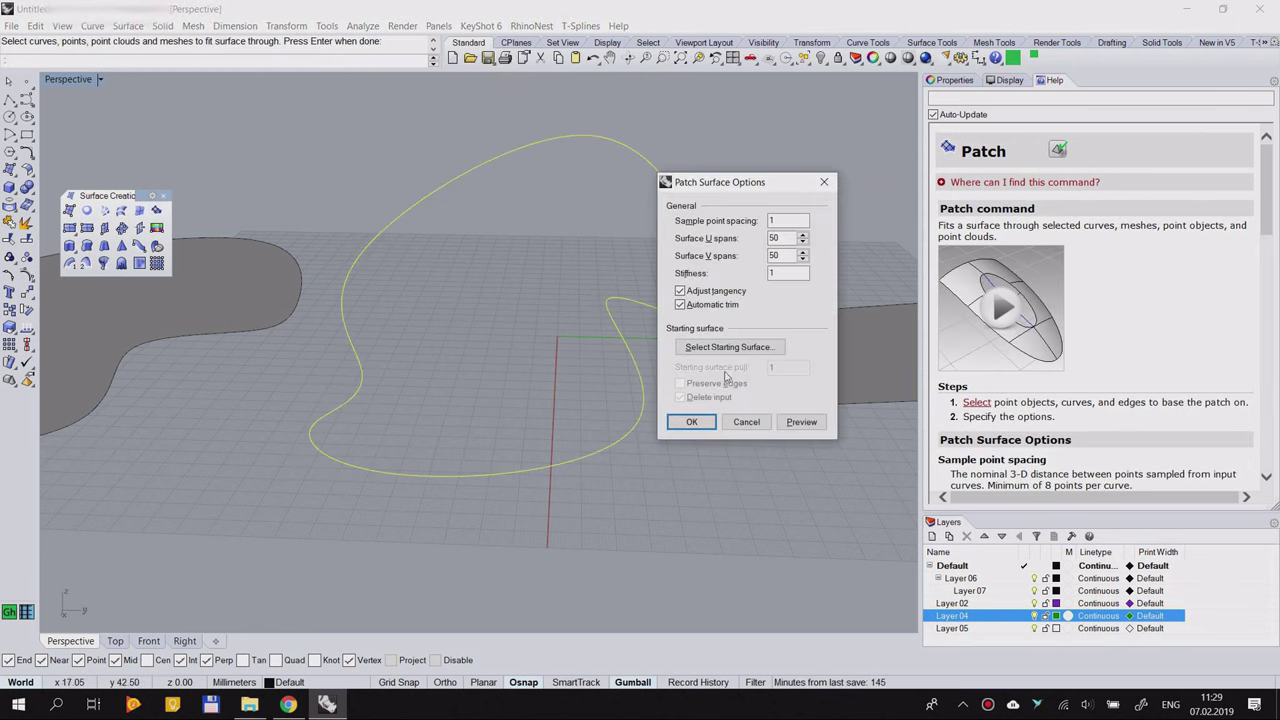
pyautogui.click(692, 422)
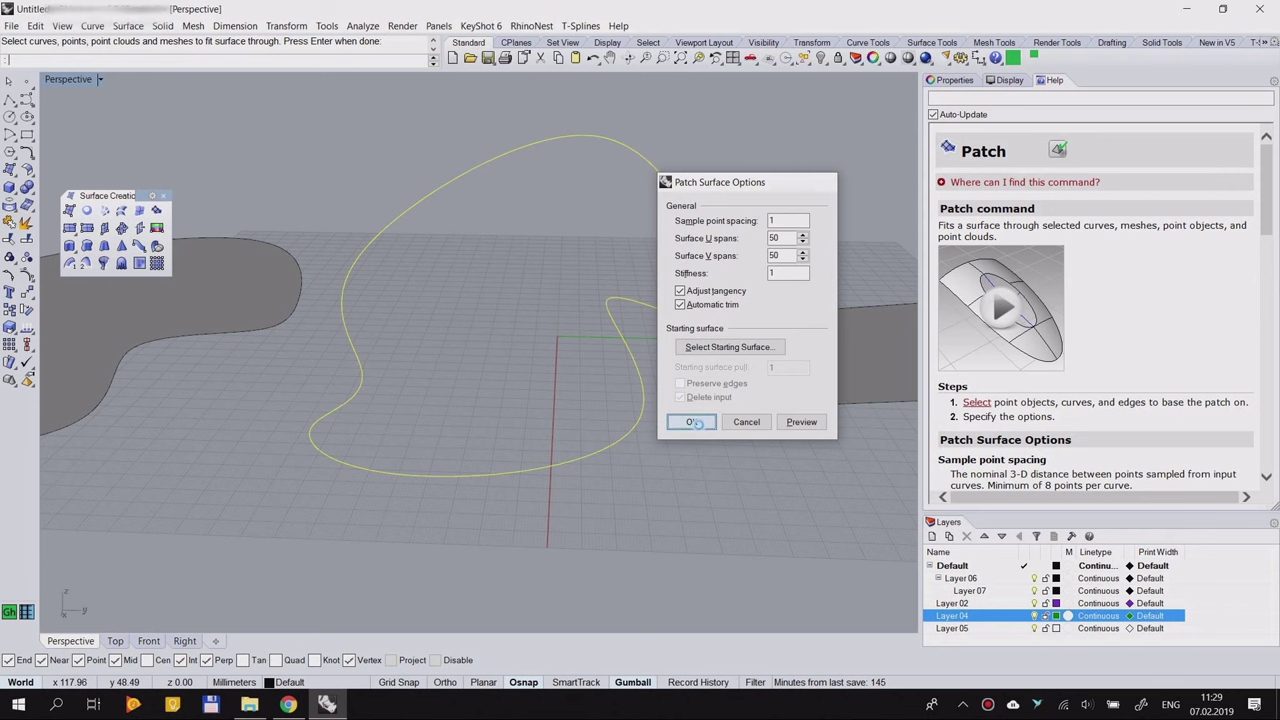
# Step: Examine the curved patch surface, its isocurve grid and how its edge follows the boundary curve
pyautogui.moveTo(699, 386); pyautogui.dragTo(578, 428, button='right')
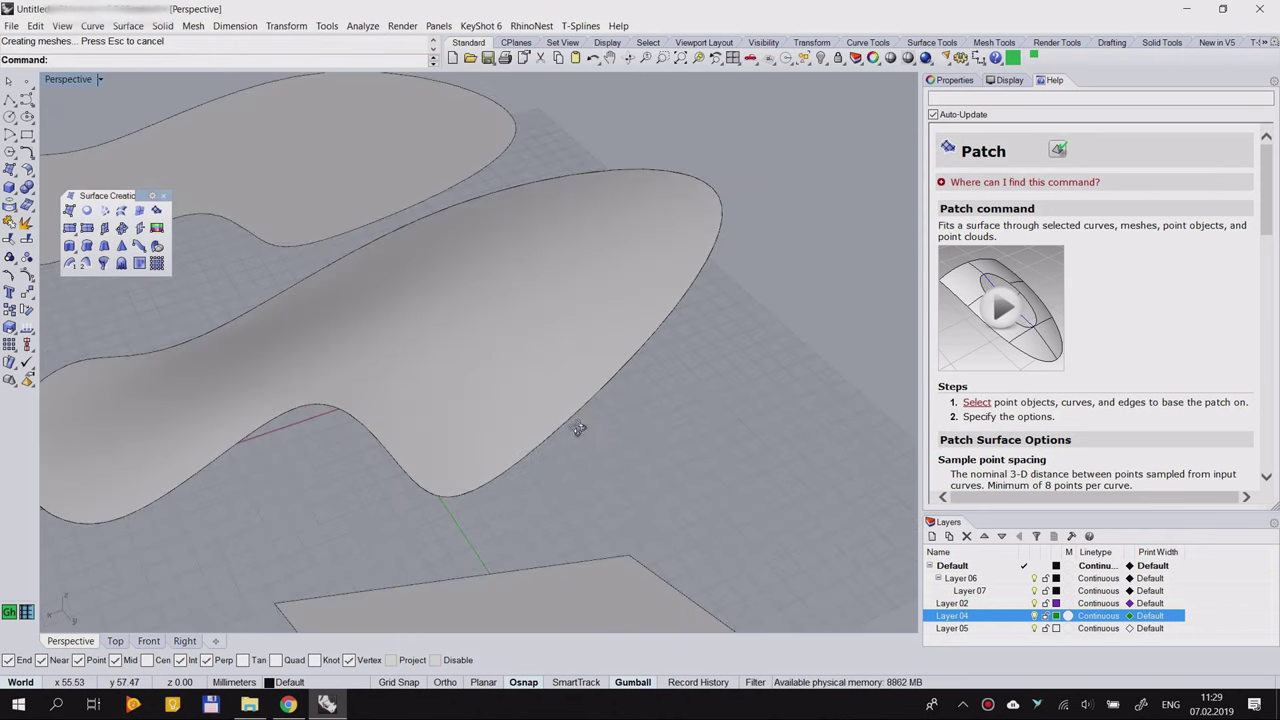
pyautogui.click(526, 329)
pyautogui.moveTo(374, 423); pyautogui.dragTo(541, 380, button='right')
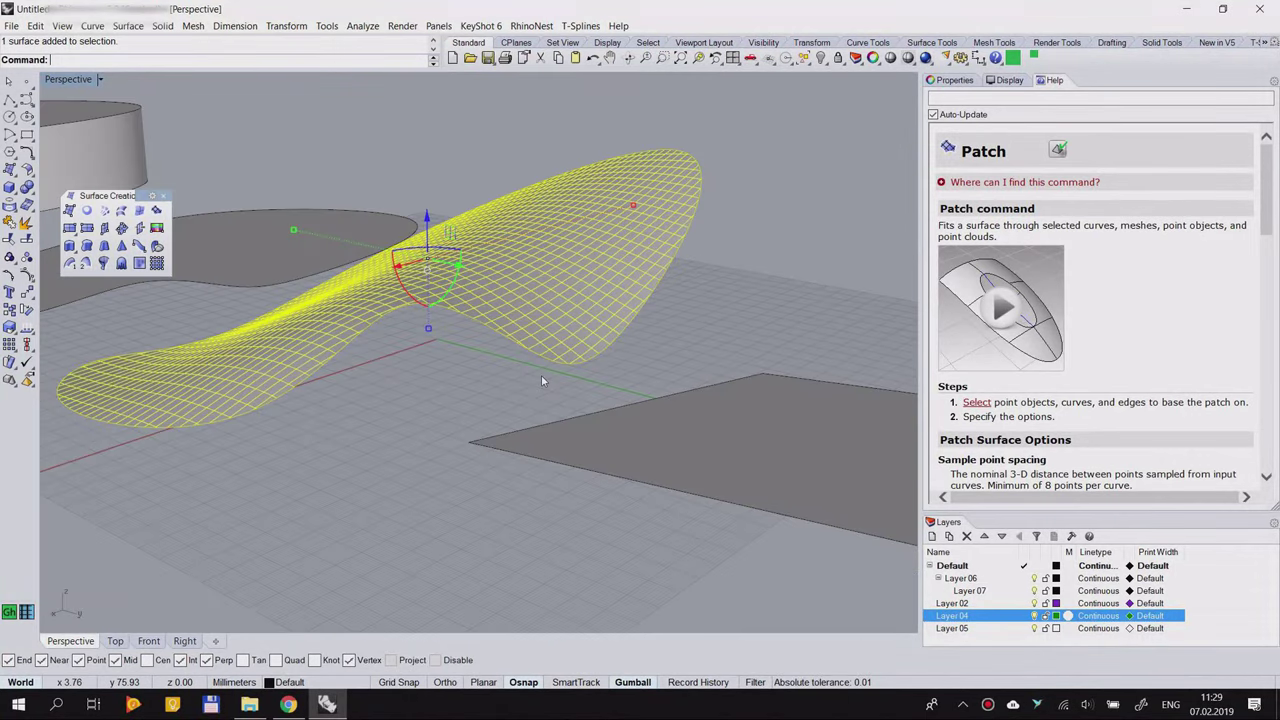
pyautogui.click(526, 366)
pyautogui.scroll(10, 628, 358)
pyautogui.scroll(-6, 616, 361)
pyautogui.moveTo(659, 316); pyautogui.dragTo(655, 353, button='right')
pyautogui.scroll(-5, 620, 352)
pyautogui.scroll(5, 293, 475)
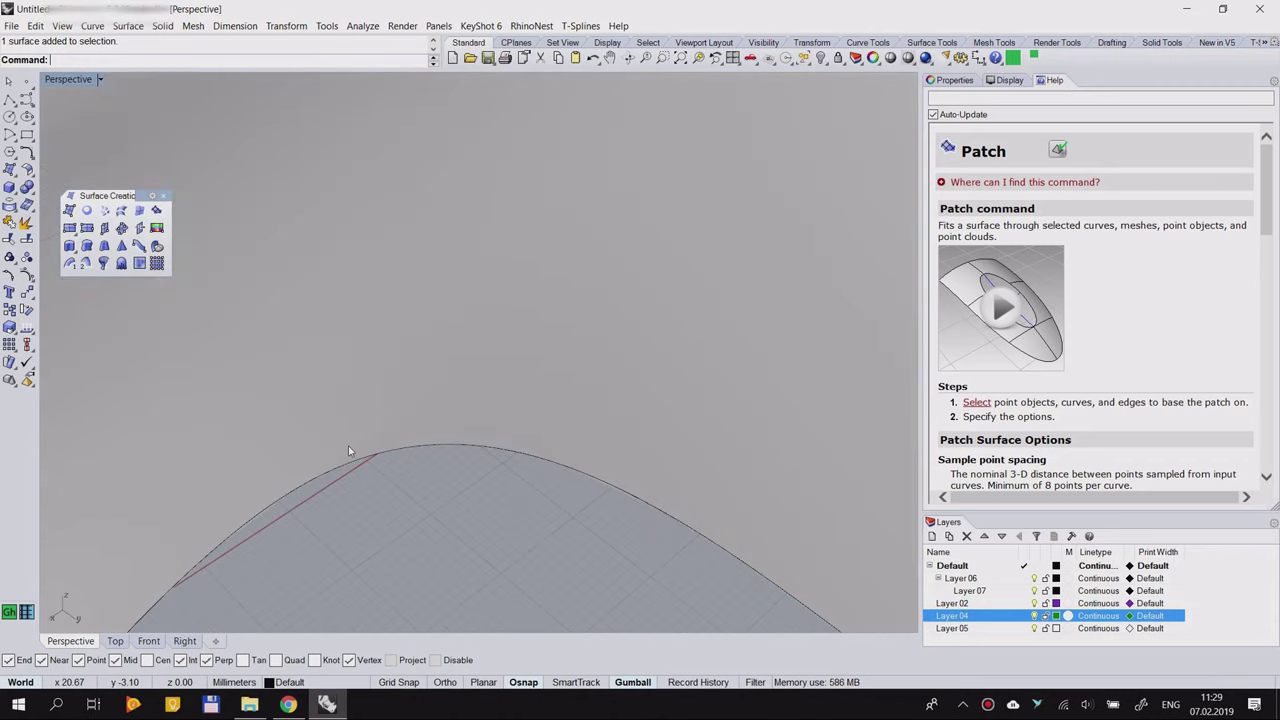
pyautogui.scroll(-5, 348, 451)
pyautogui.scroll(5, 401, 429)
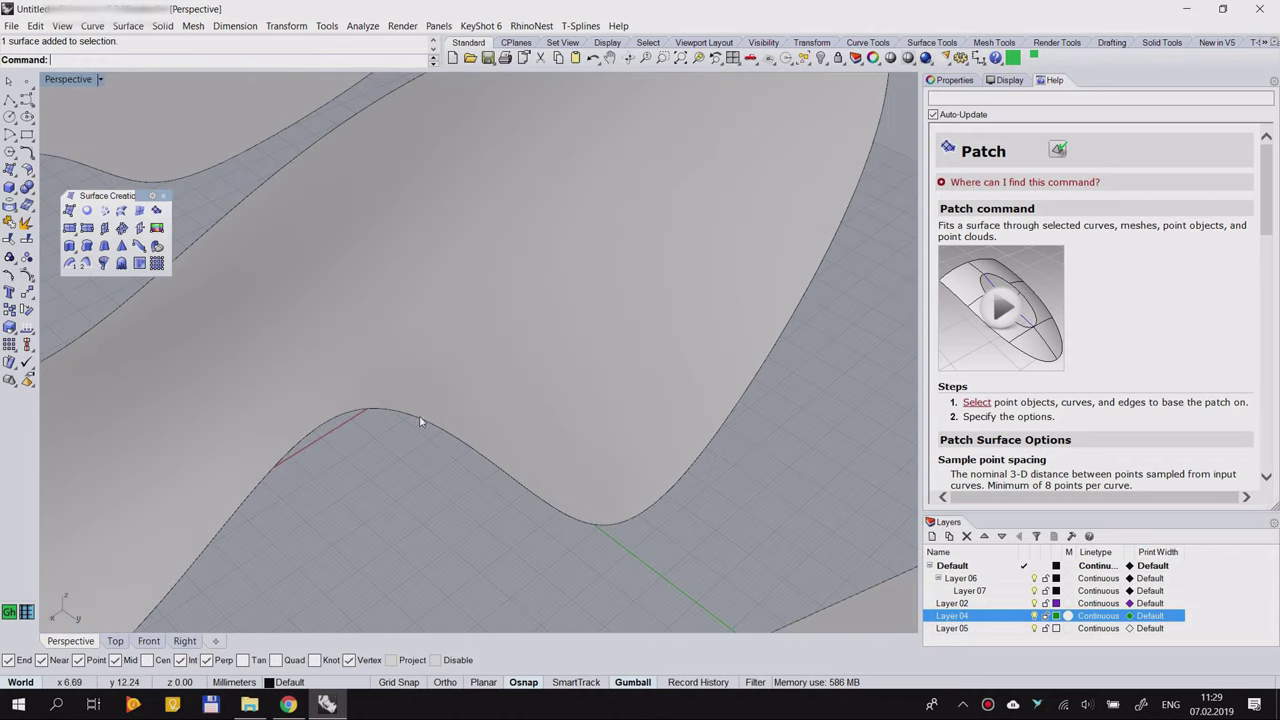
pyautogui.scroll(-3, 314, 451)
pyautogui.moveTo(449, 420); pyautogui.dragTo(371, 337, button='right')
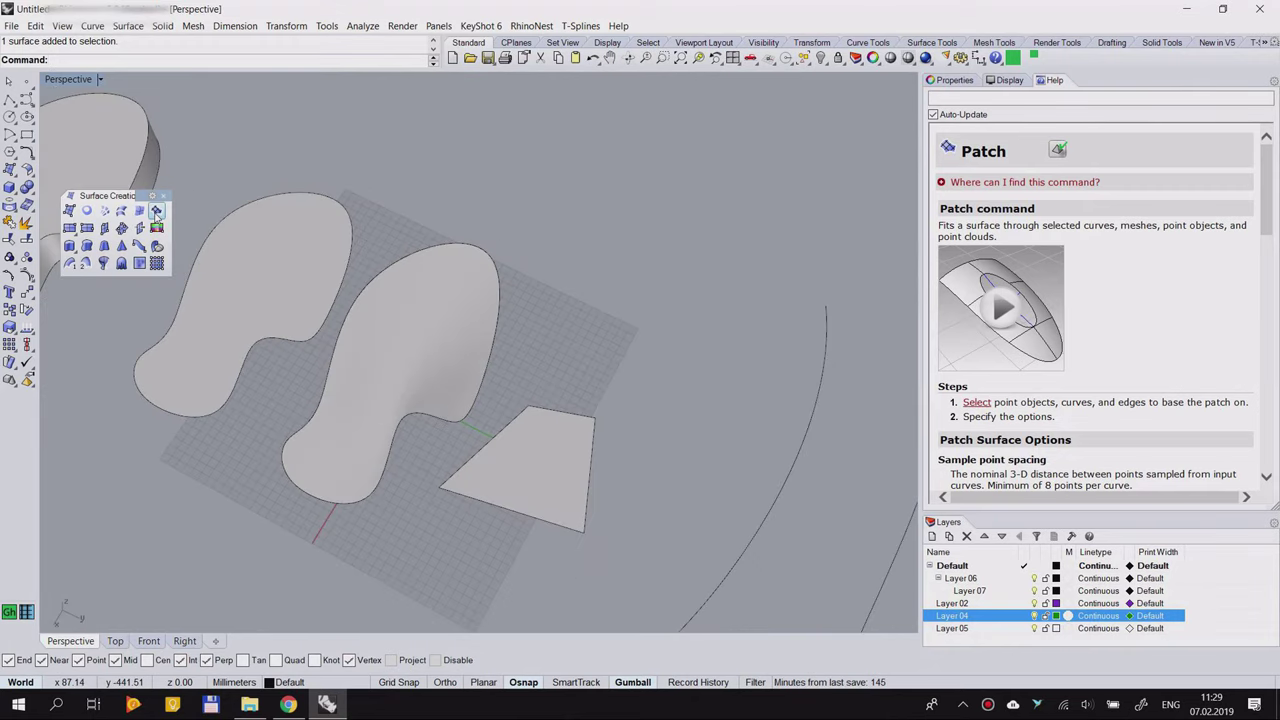
# Step: Close the floating Surface Creation tool palette
pyautogui.scroll(-8, 611, 377)
pyautogui.moveTo(618, 374); pyautogui.dragTo(658, 318, button='right')
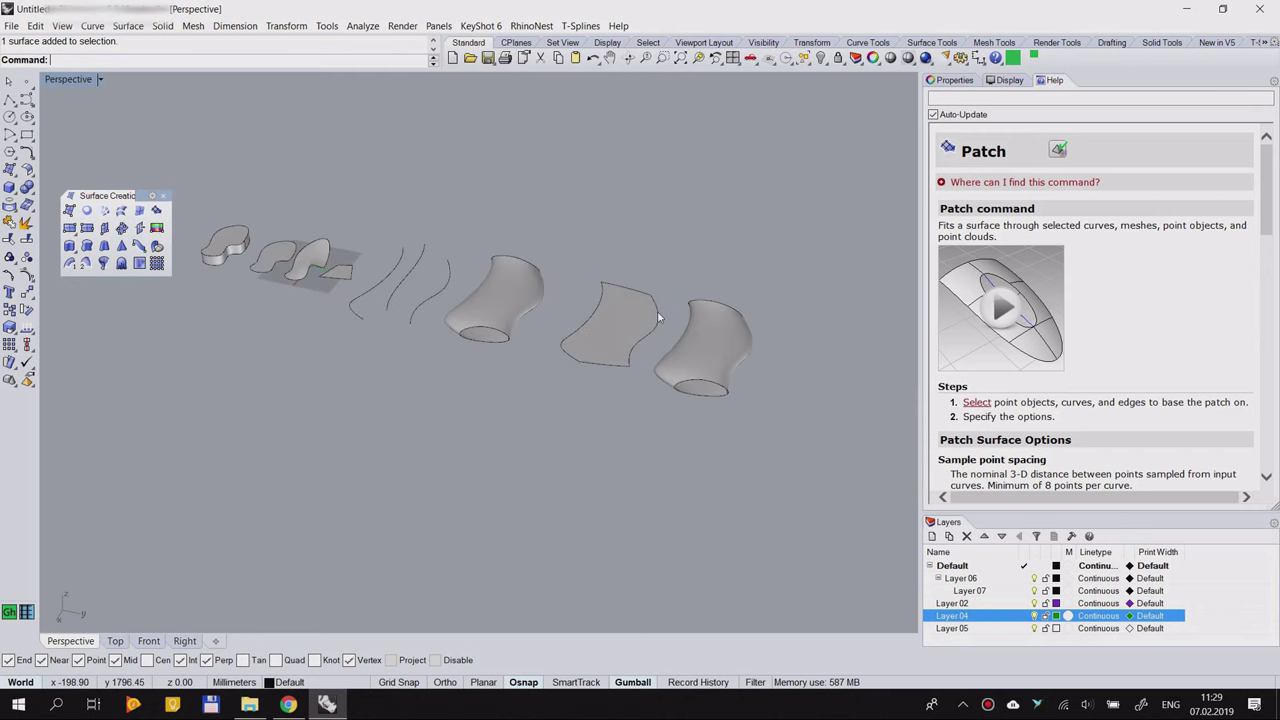
pyautogui.scroll(5, 591, 274)
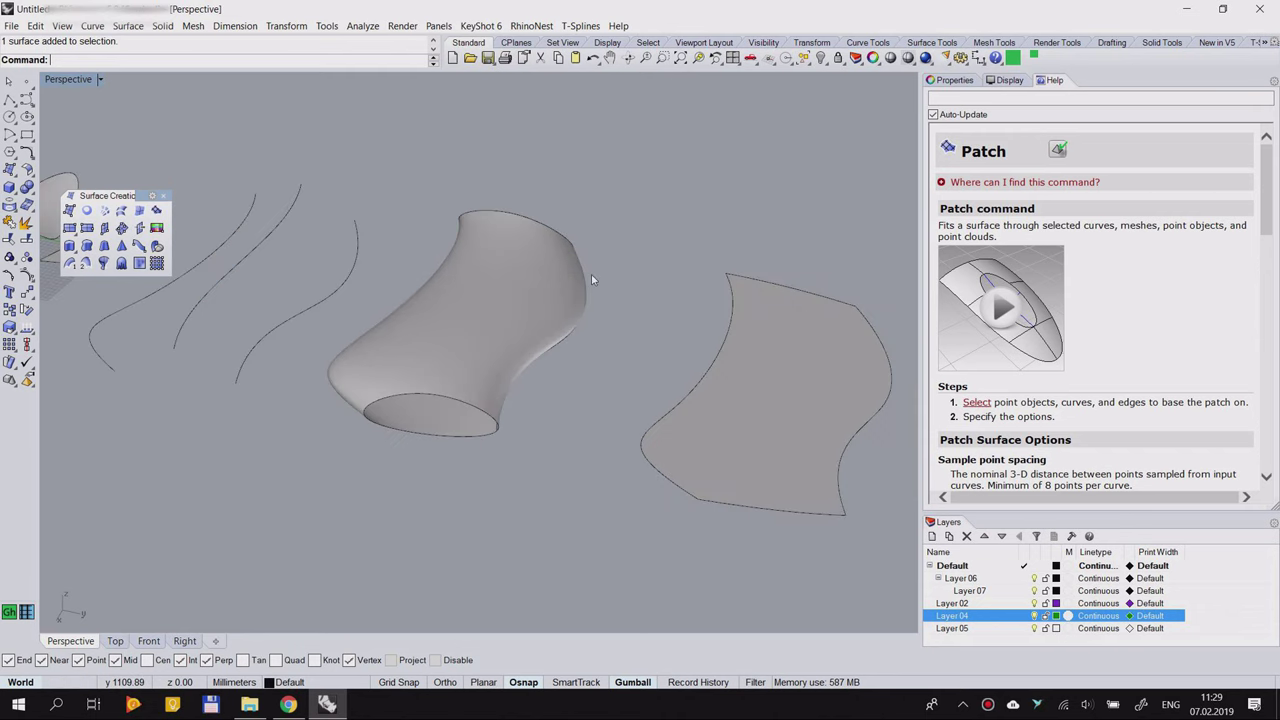
pyautogui.click(163, 197)
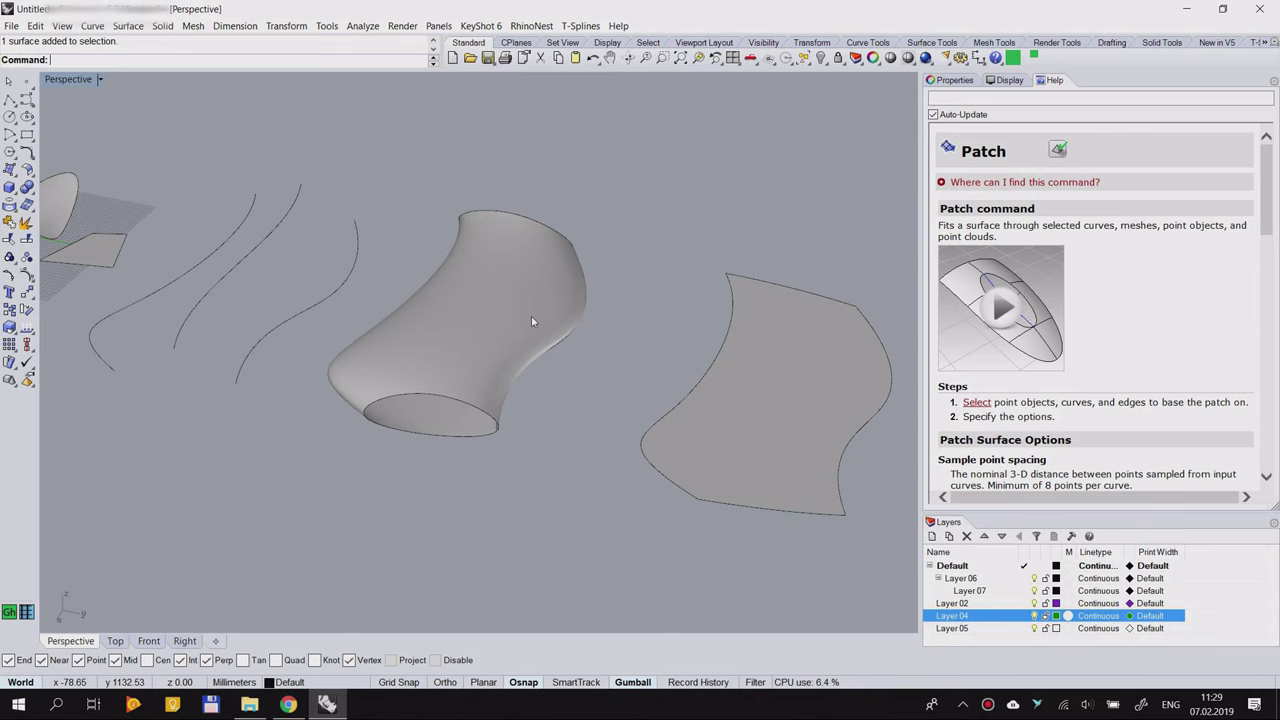
pyautogui.moveTo(409, 320); pyautogui.dragTo(469, 320, button='right')
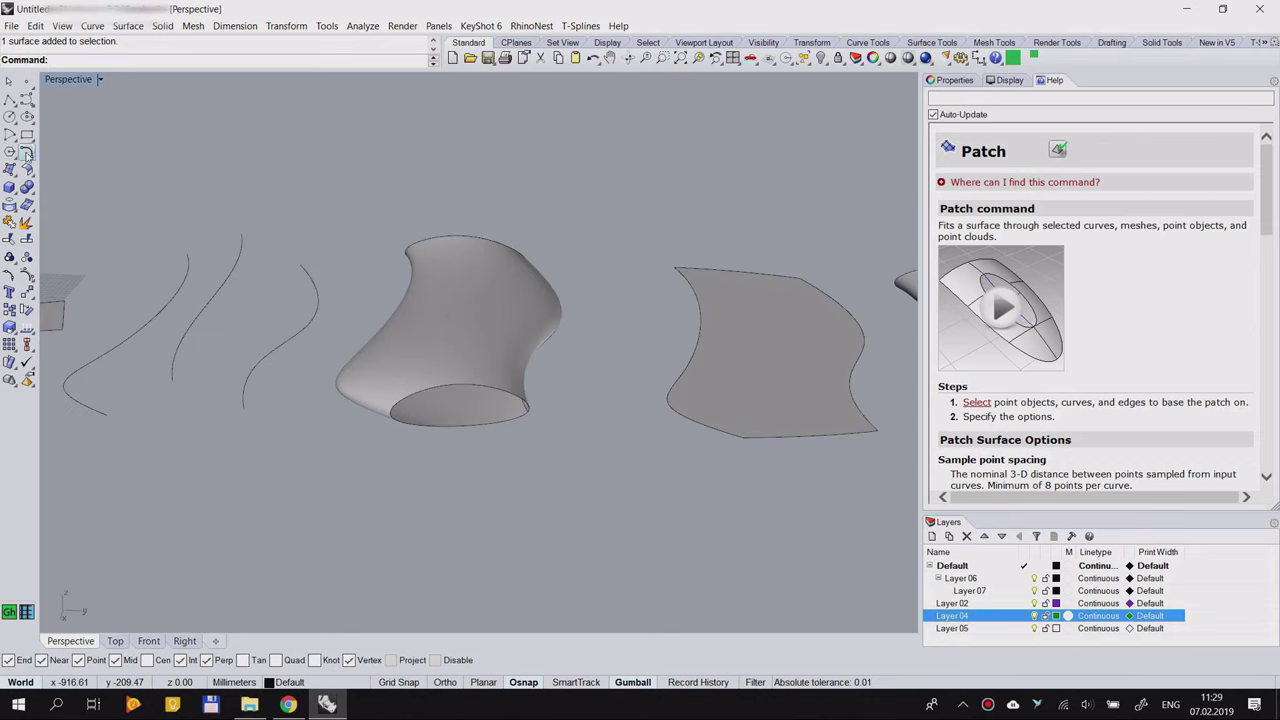
pyautogui.click(13, 175)
pyautogui.moveTo(68, 162); pyautogui.dragTo(110, 113)
pyautogui.click(163, 111)
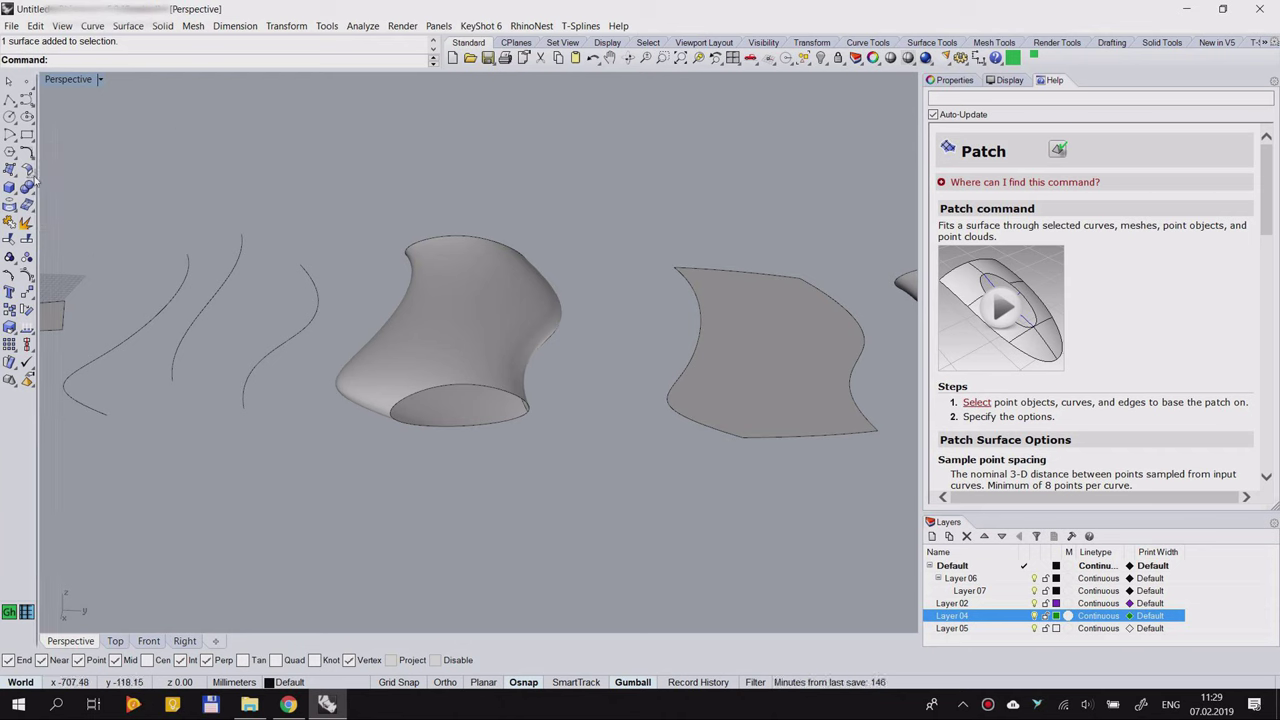
# Step: Float the Surface Tools palette beside the main toolbar and bring the extruded solid into view
pyautogui.click(27, 170)
pyautogui.moveTo(87, 172); pyautogui.dragTo(102, 158)
pyautogui.scroll(-6, 478, 314)
pyautogui.moveTo(469, 343); pyautogui.dragTo(518, 362, button='right')
pyautogui.scroll(9, 200, 262)
pyautogui.moveTo(128, 159); pyautogui.dragTo(111, 145)
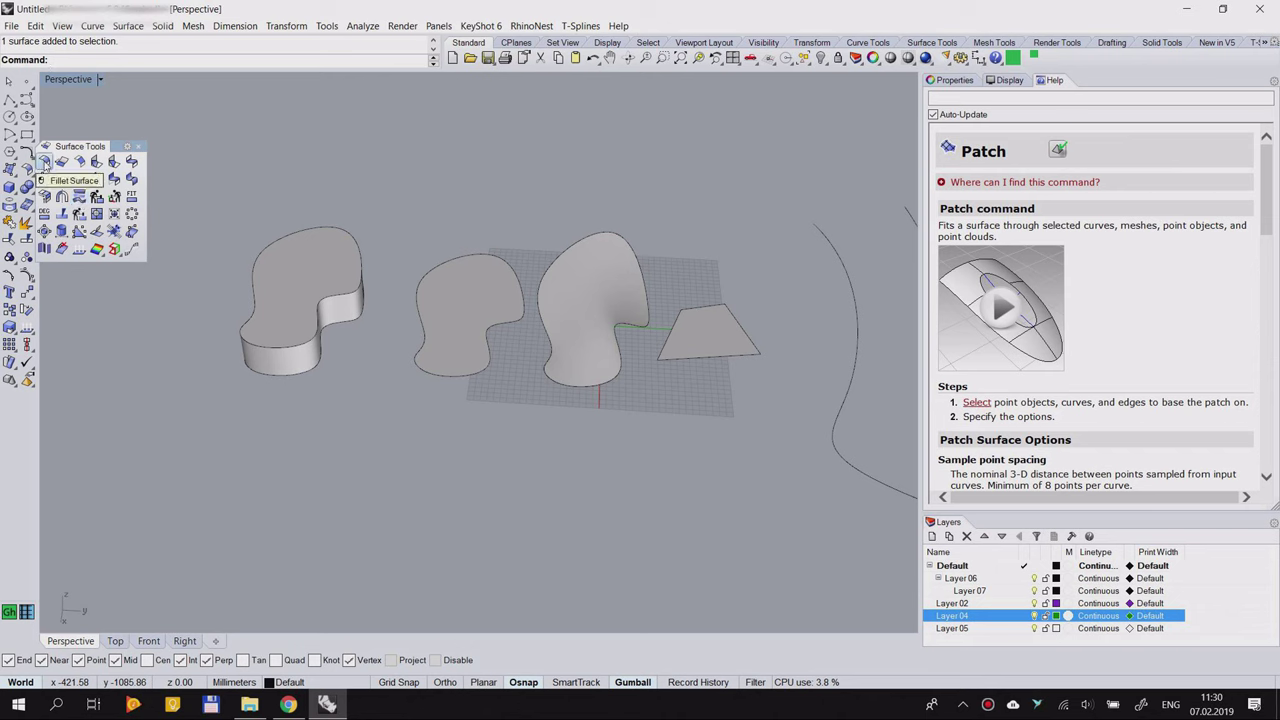
pyautogui.moveTo(116, 147); pyautogui.dragTo(124, 155)
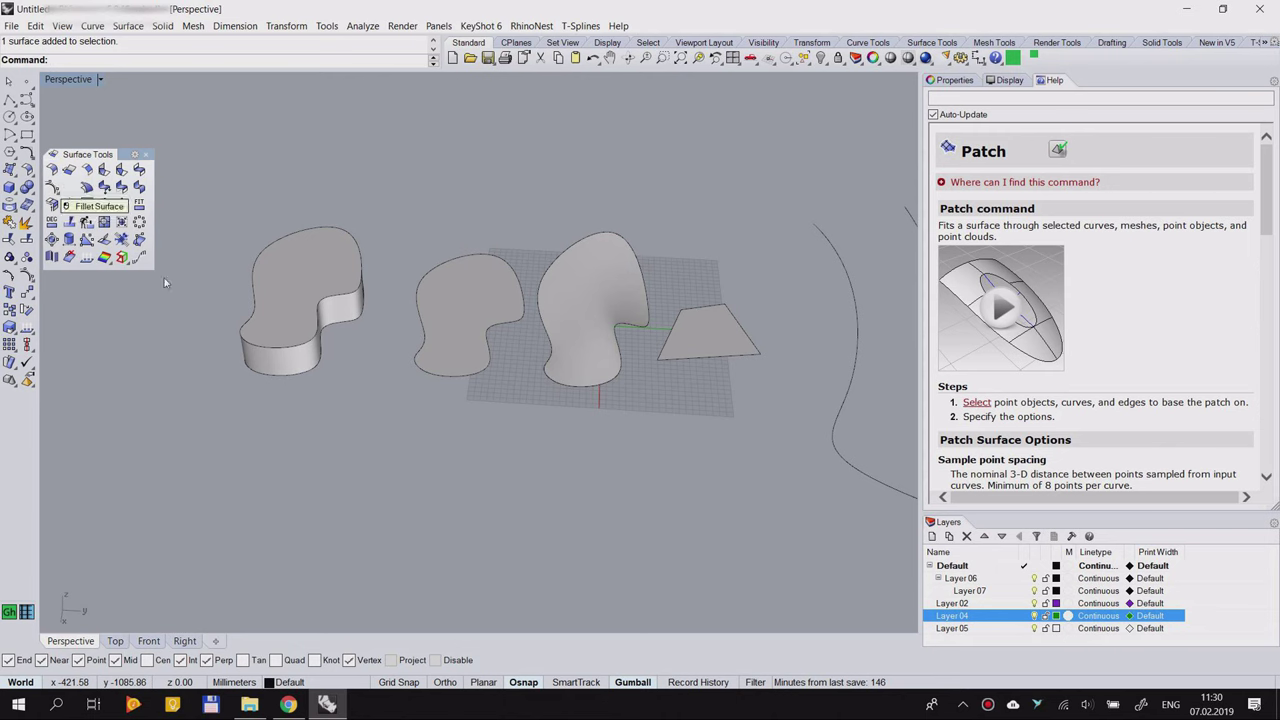
# Step: Fillet the top face and side wall of the extruded solid with Fillet Surface at radius 1, with Extend and Trim set to Yes
pyautogui.scroll(6, 228, 330)
pyautogui.scroll(-2, 230, 310)
pyautogui.scroll(3, 414, 286)
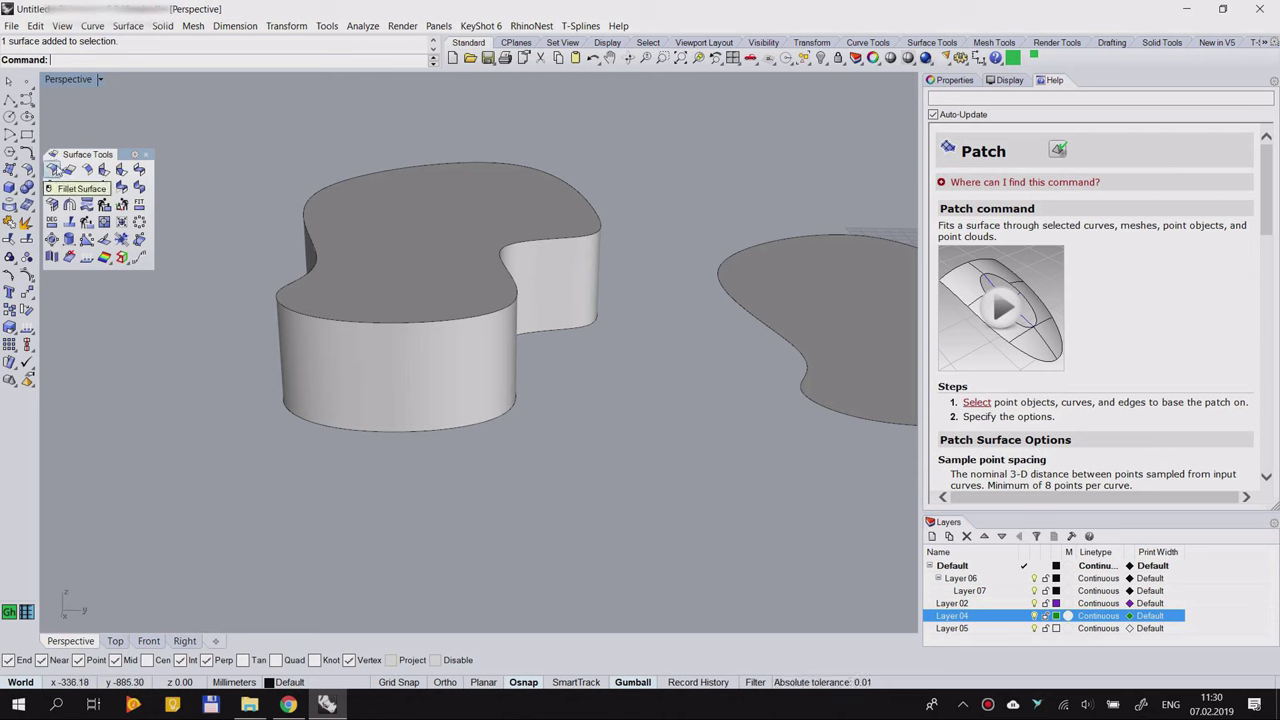
pyautogui.click(53, 171)
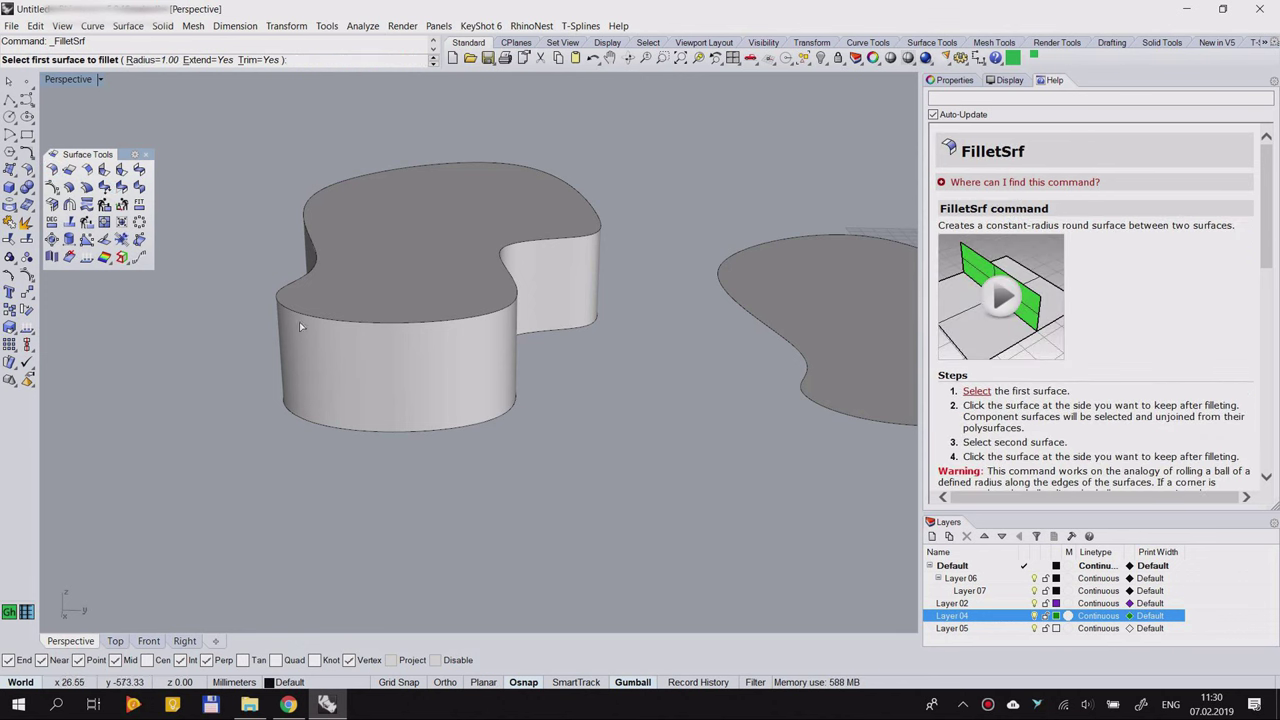
pyautogui.moveTo(300, 328); pyautogui.dragTo(306, 344, button='right')
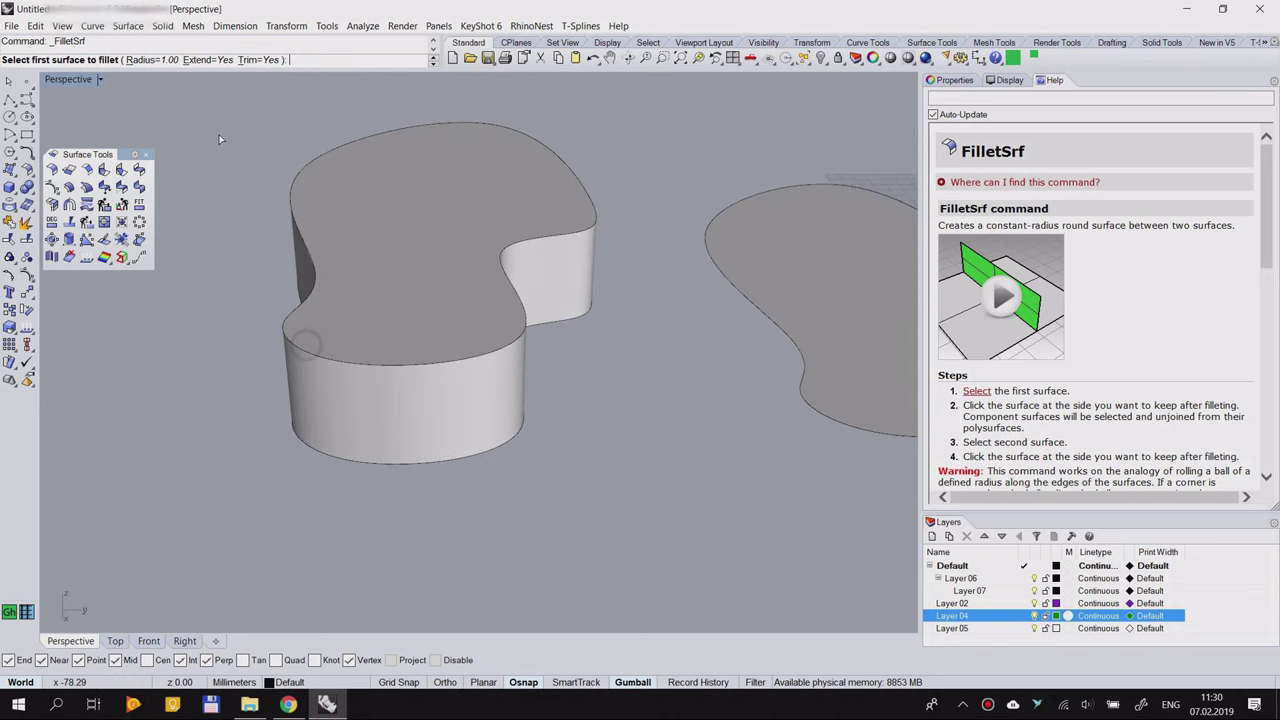
pyautogui.scroll(3, 306, 355)
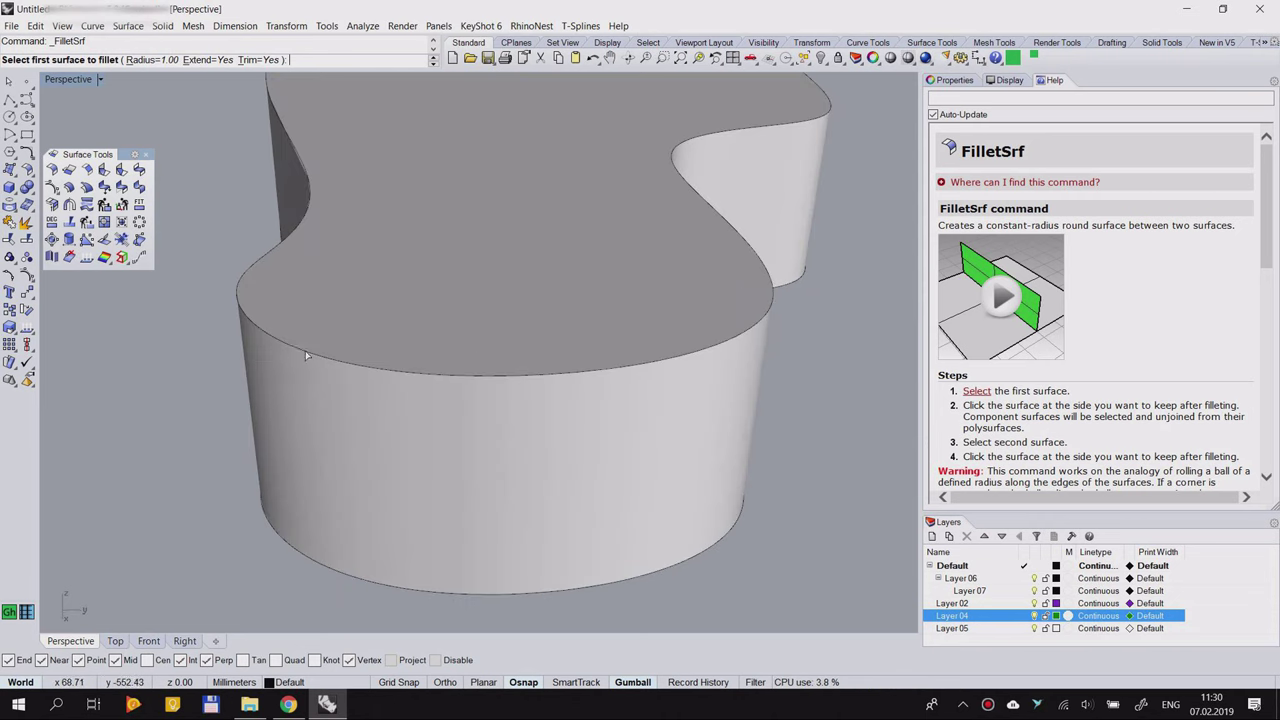
pyautogui.scroll(-8, 365, 356)
pyautogui.moveTo(469, 386); pyautogui.dragTo(500, 345, button='right')
pyautogui.scroll(4, 453, 364)
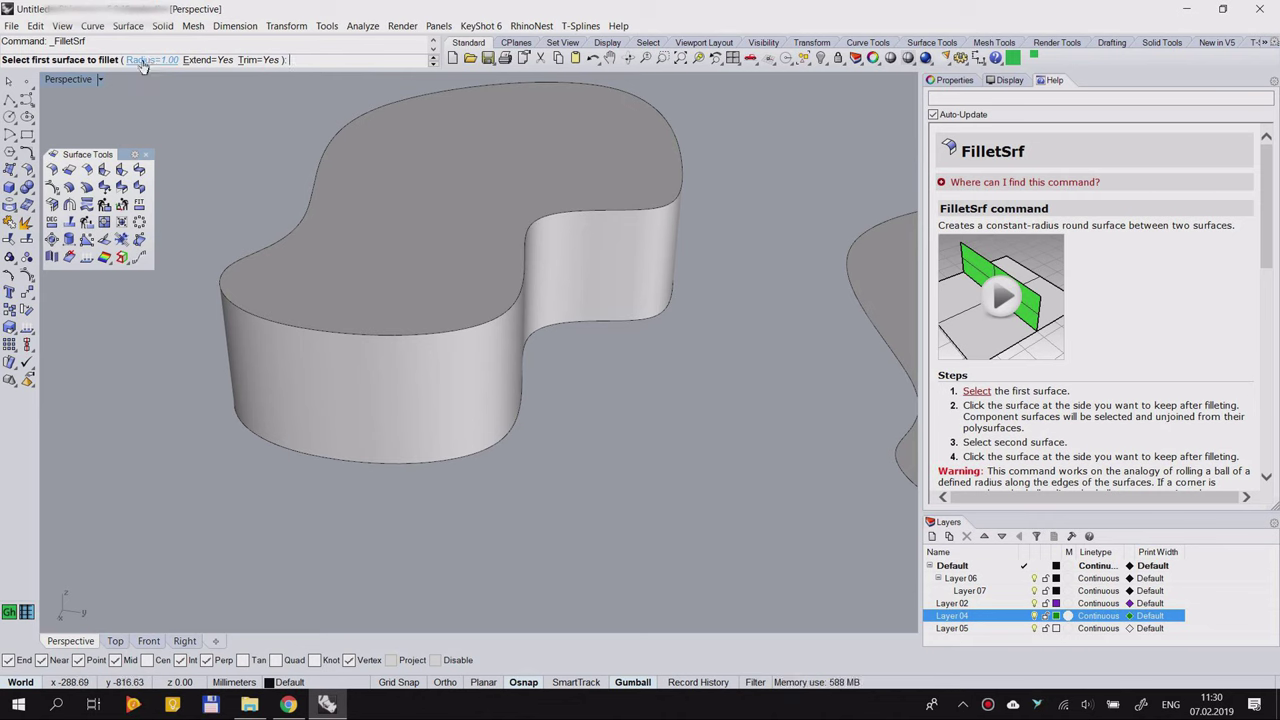
pyautogui.click(317, 313)
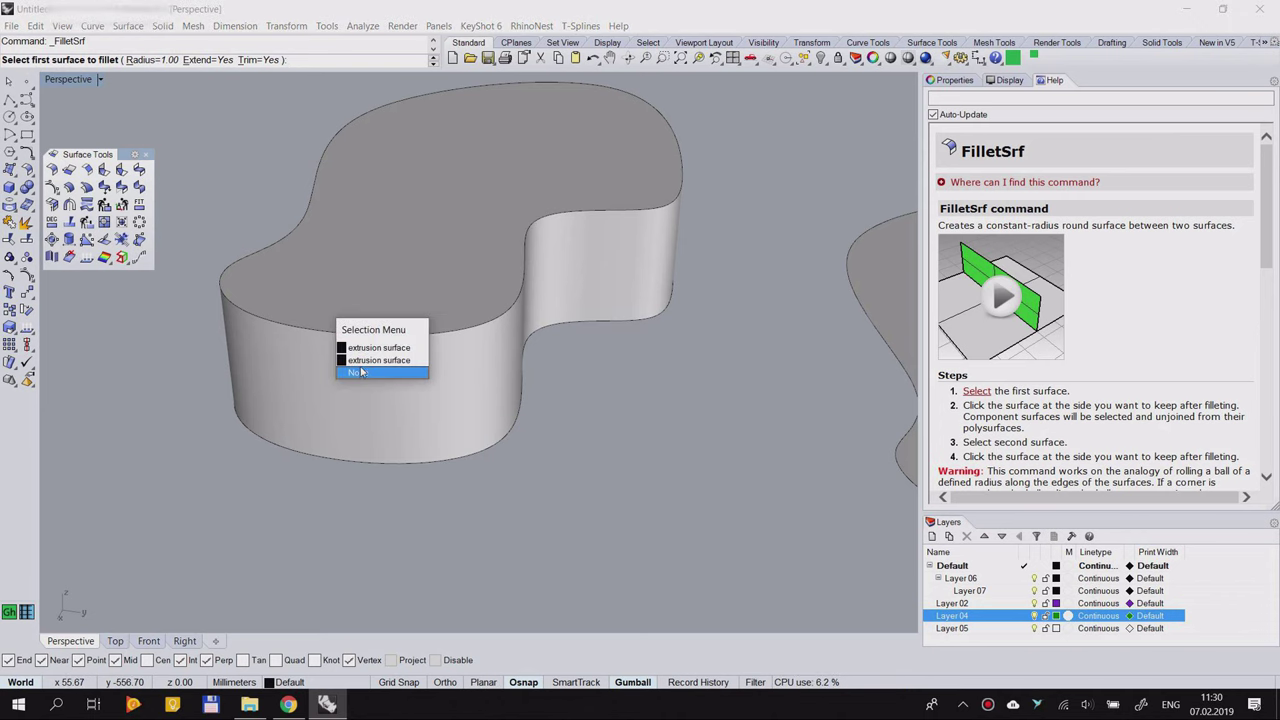
pyautogui.click(384, 486)
pyautogui.moveTo(299, 340)
pyautogui.mouseDown(button='right')
pyautogui.moveTo(394, 271)
pyautogui.moveTo(343, 240)
pyautogui.moveTo(277, 329)
pyautogui.moveTo(293, 350)
pyautogui.mouseUp(button='right')
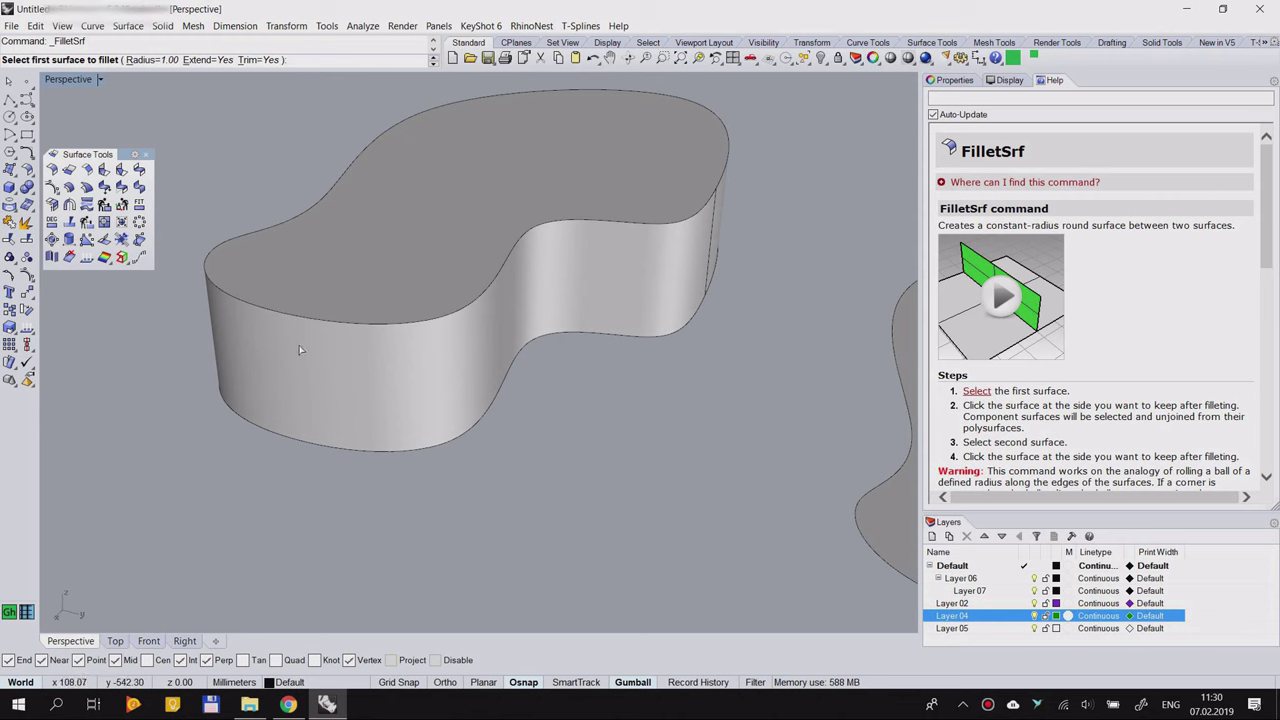
pyautogui.click(281, 291)
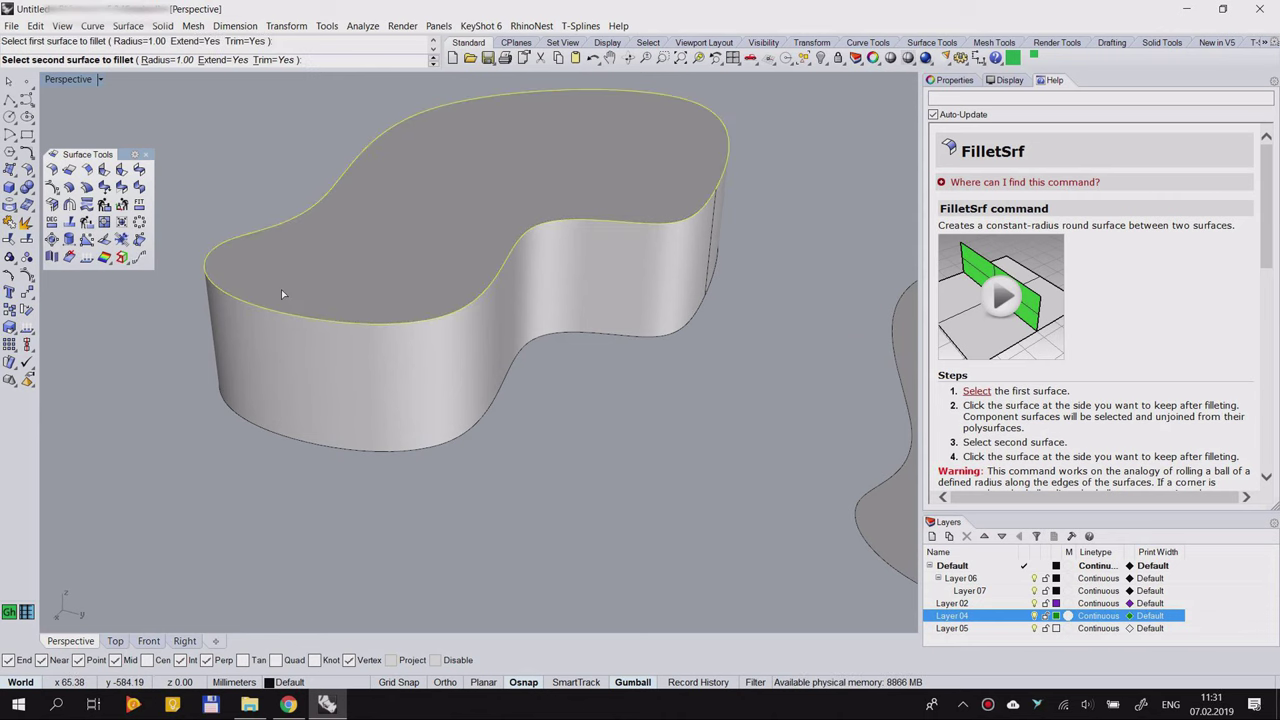
pyautogui.click(281, 348)
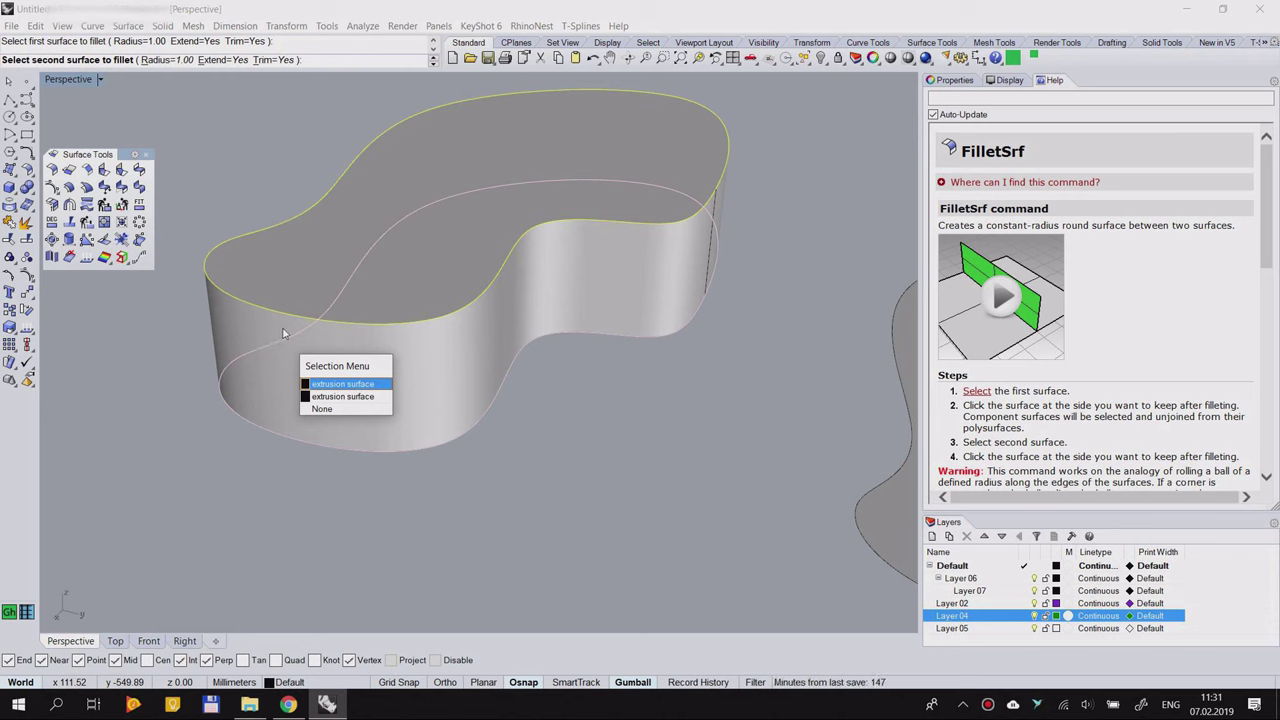
pyautogui.click(344, 398)
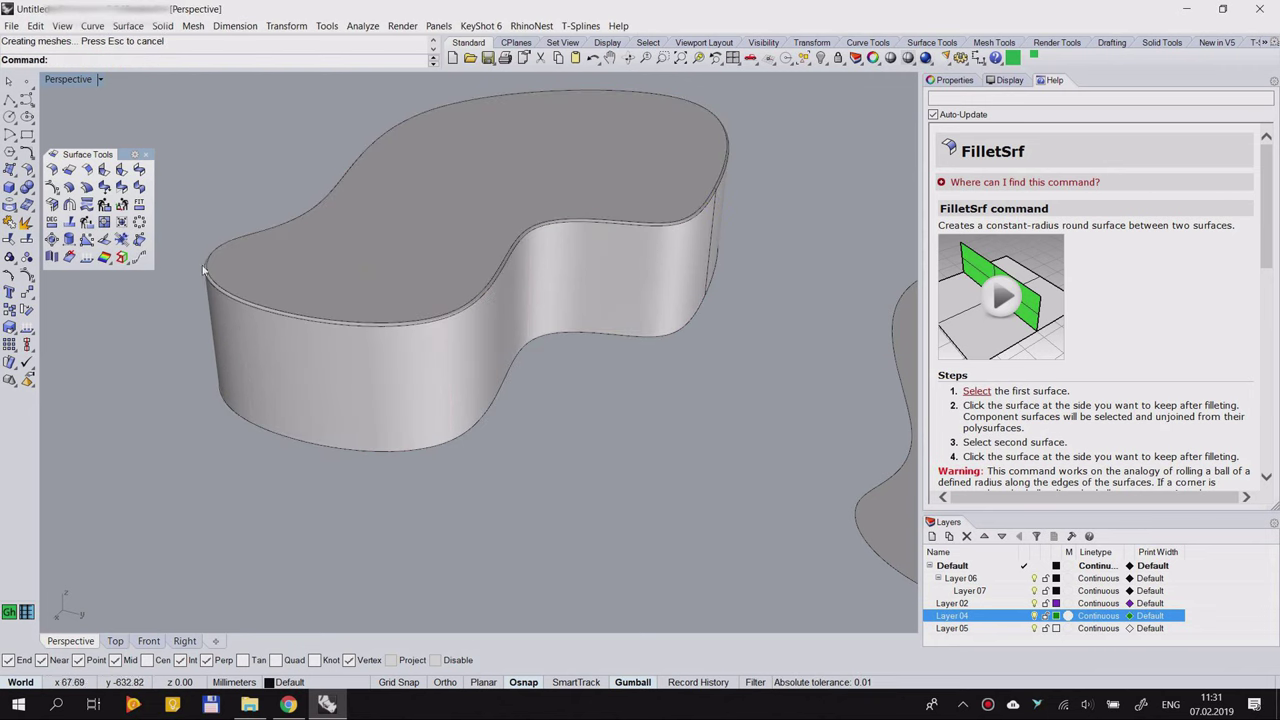
# Step: Inspect the narrow rounded top edge of the extruded solid from several angles and undo the radius 1 fillet
pyautogui.scroll(4, 203, 268)
pyautogui.moveTo(240, 262); pyautogui.dragTo(359, 168, button='right')
pyautogui.scroll(6, 359, 168)
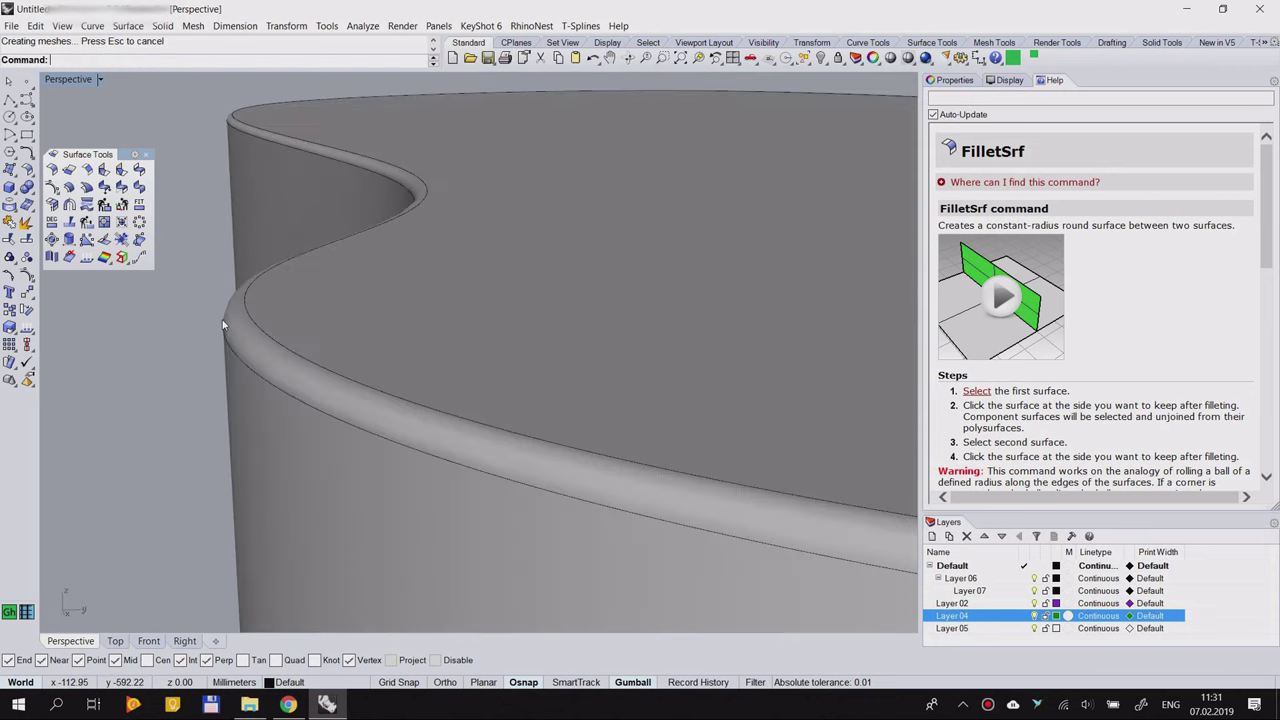
pyautogui.scroll(-10, 254, 308)
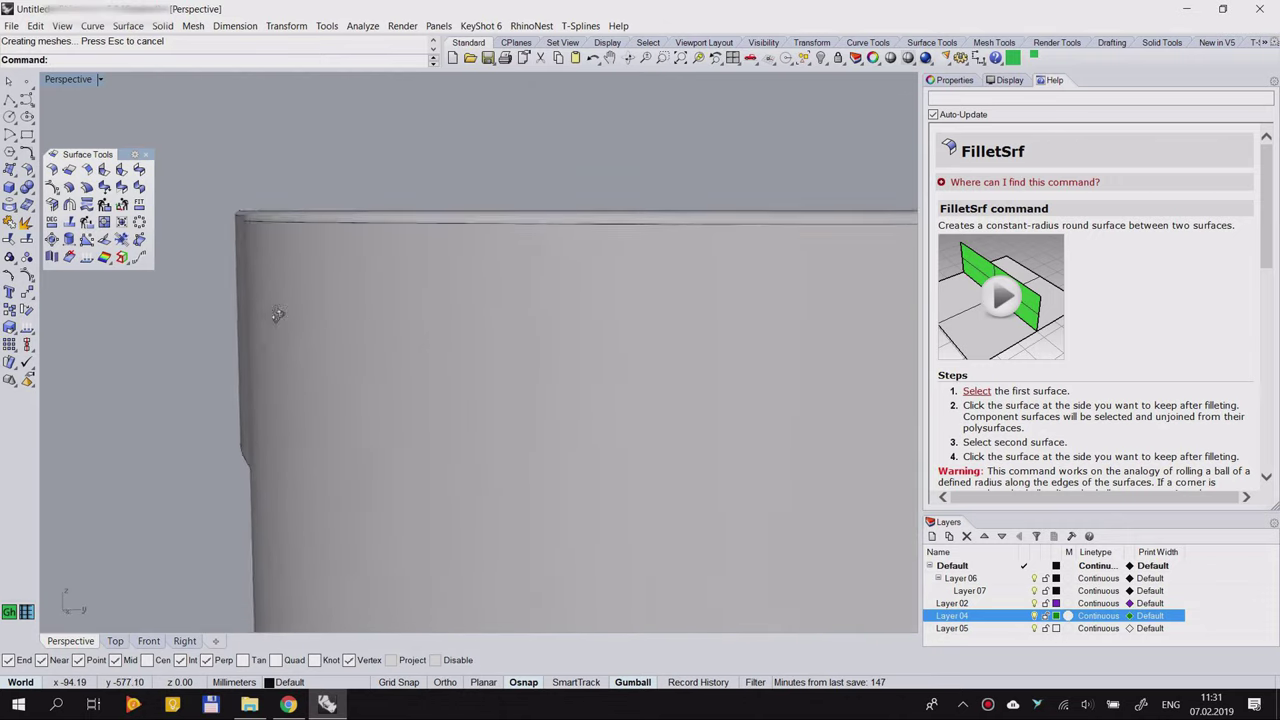
pyautogui.scroll(-4, 296, 319)
pyautogui.moveTo(296, 319); pyautogui.dragTo(200, 372, button='right')
pyautogui.scroll(6, 365, 280)
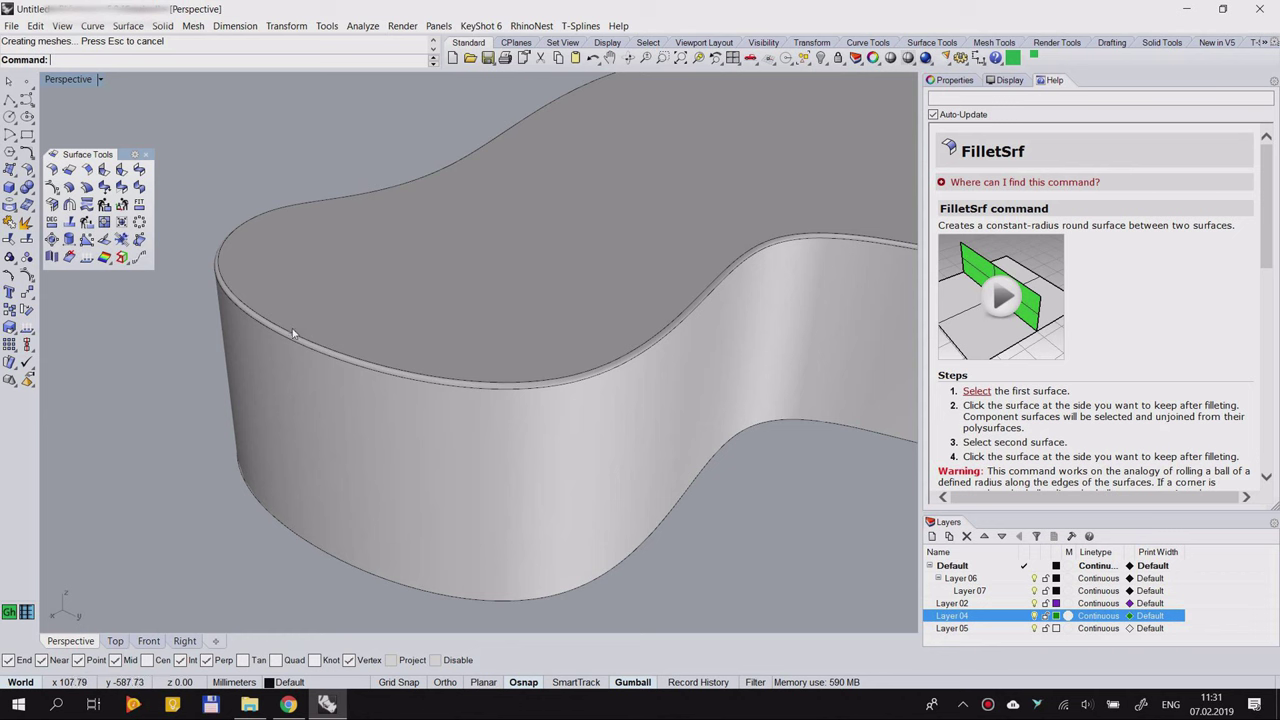
pyautogui.hotkey('ctrl', 'z')
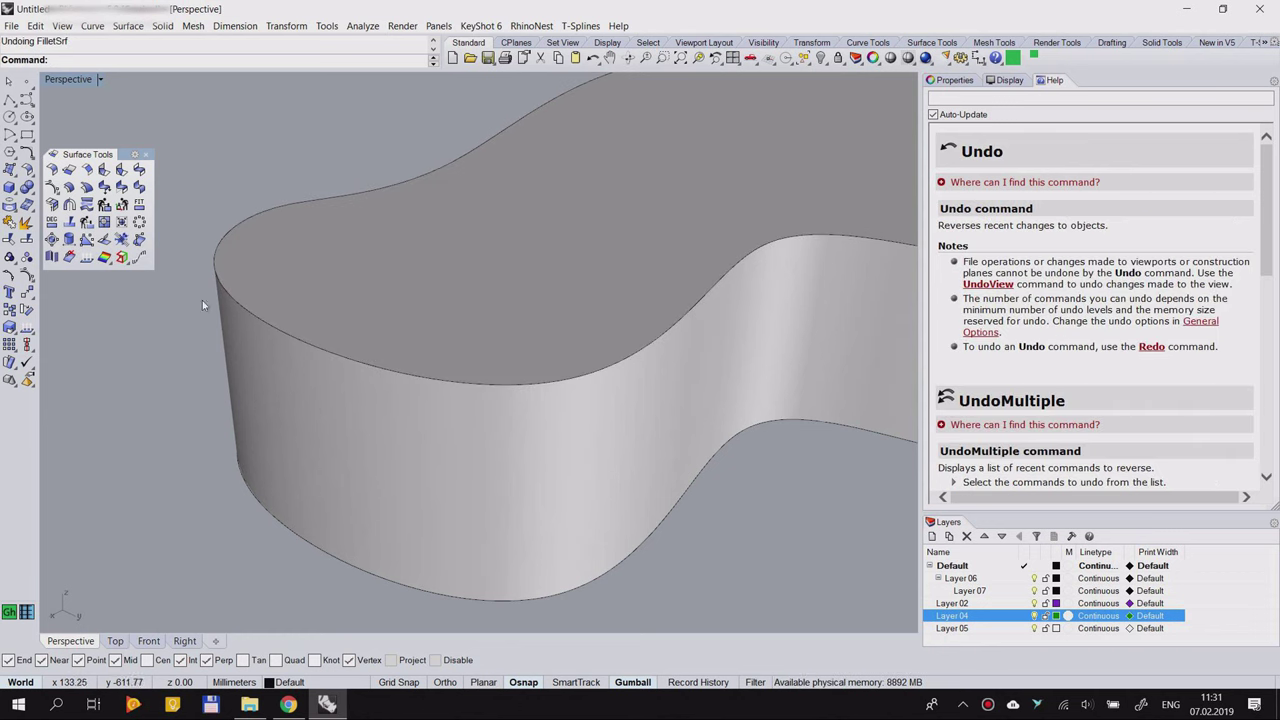
# Step: Fillet the top face and side wall of the extruded solid with Fillet Surface at radius 15, keeping Extend and Trim on
pyautogui.click(52, 170)
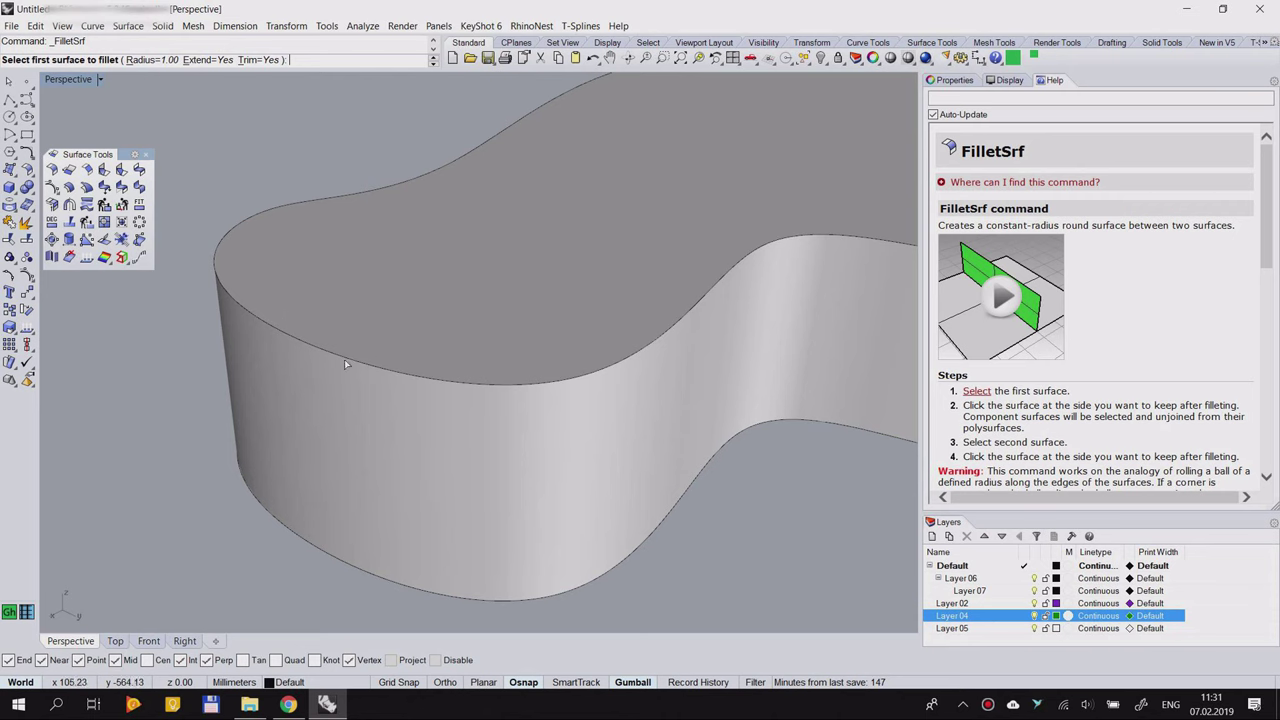
pyautogui.scroll(-4, 372, 443)
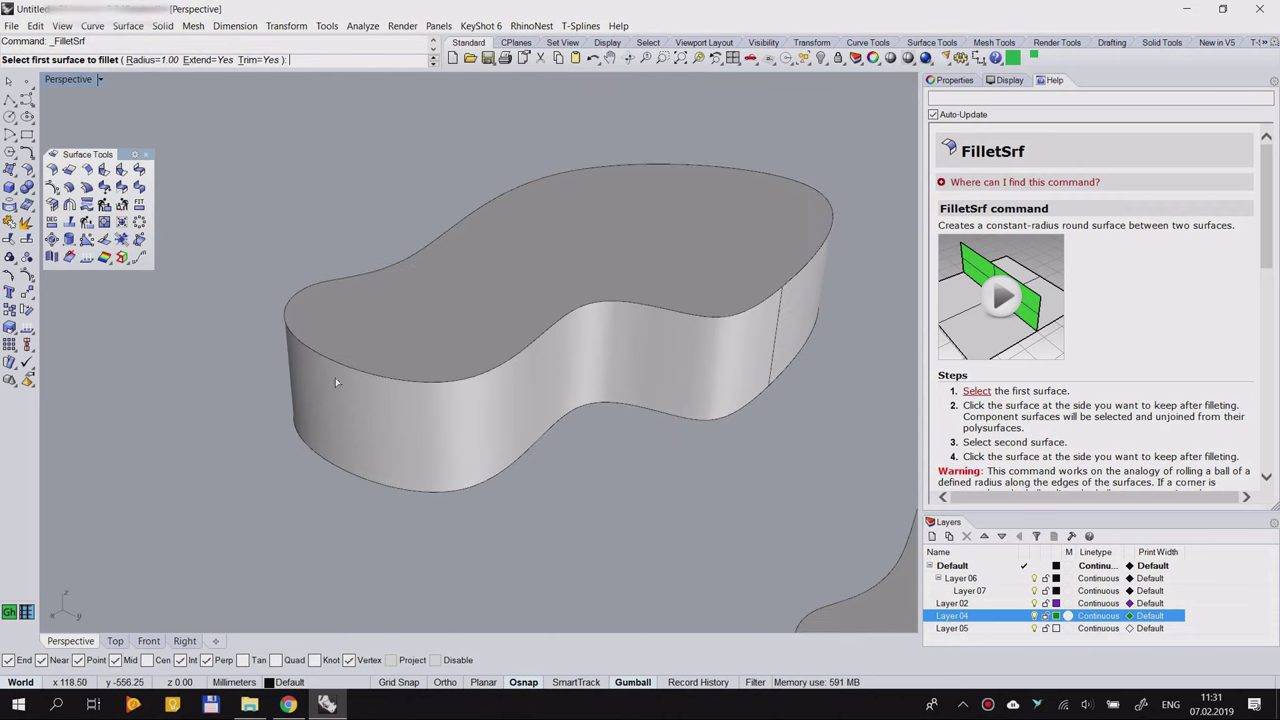
pyautogui.click(152, 60)
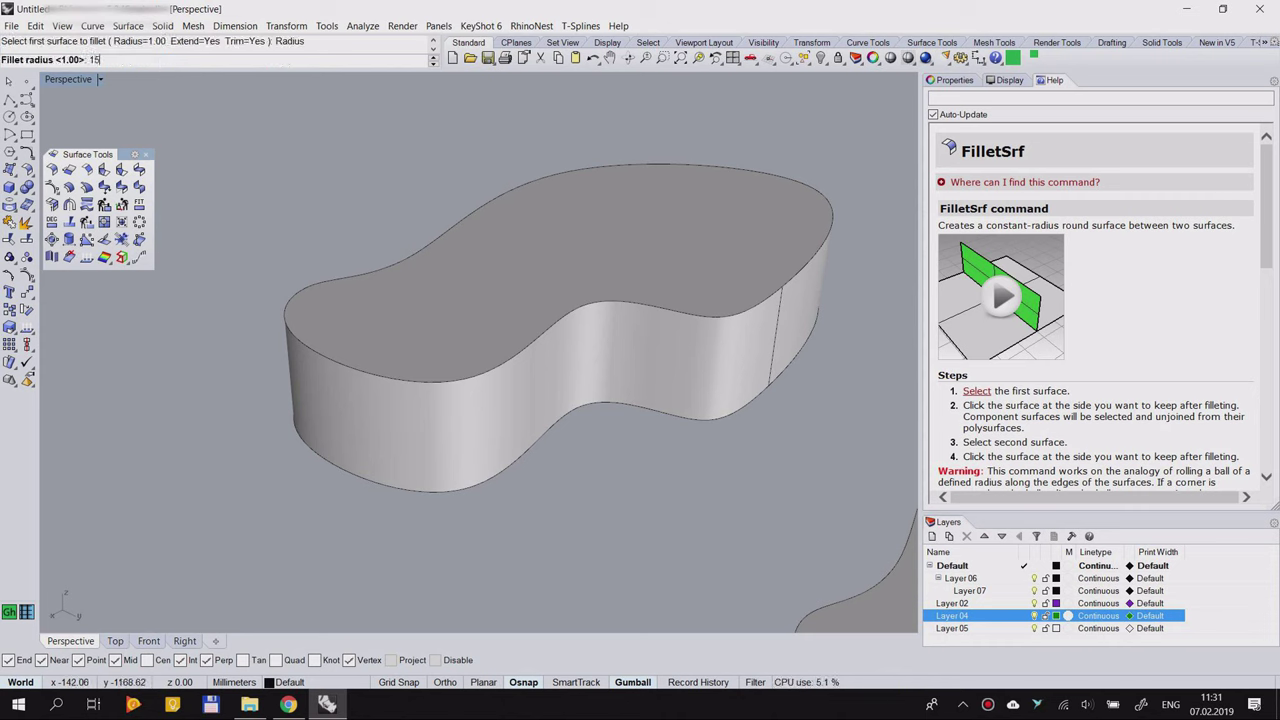
pyautogui.write('15')
pyautogui.press('Return')
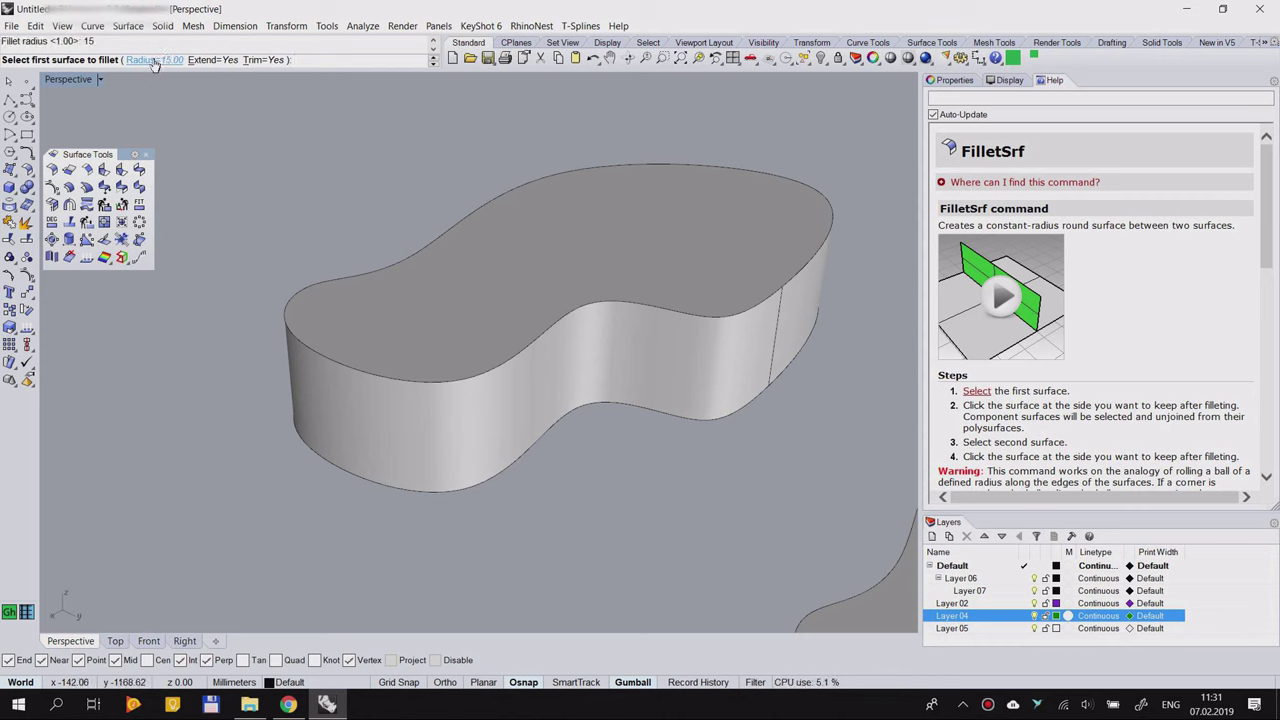
pyautogui.click(350, 341)
pyautogui.click(337, 387)
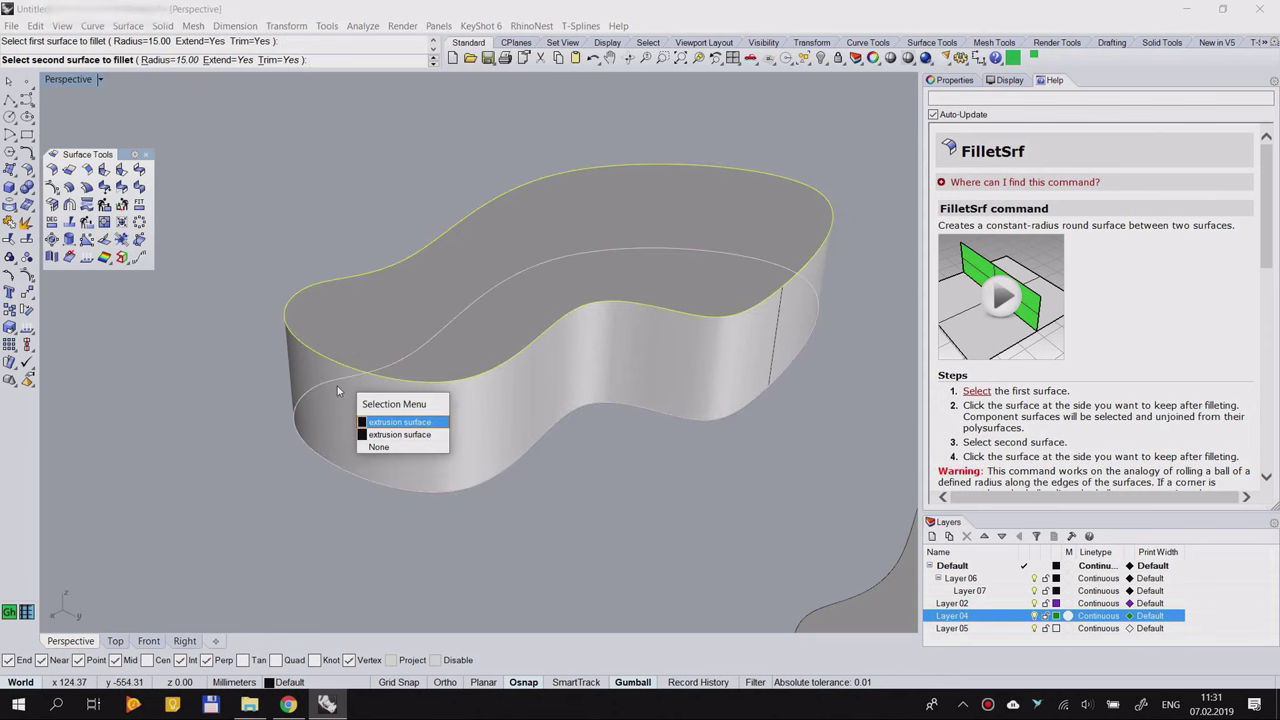
pyautogui.click(374, 434)
# Step: Check the wide rounded top edge and undo the radius 15 fillet
pyautogui.rightClick(266, 397)
pyautogui.moveTo(270, 391)
pyautogui.mouseDown(button='right')
pyautogui.moveTo(454, 320)
pyautogui.moveTo(203, 366)
pyautogui.moveTo(270, 383)
pyautogui.mouseUp(button='right')
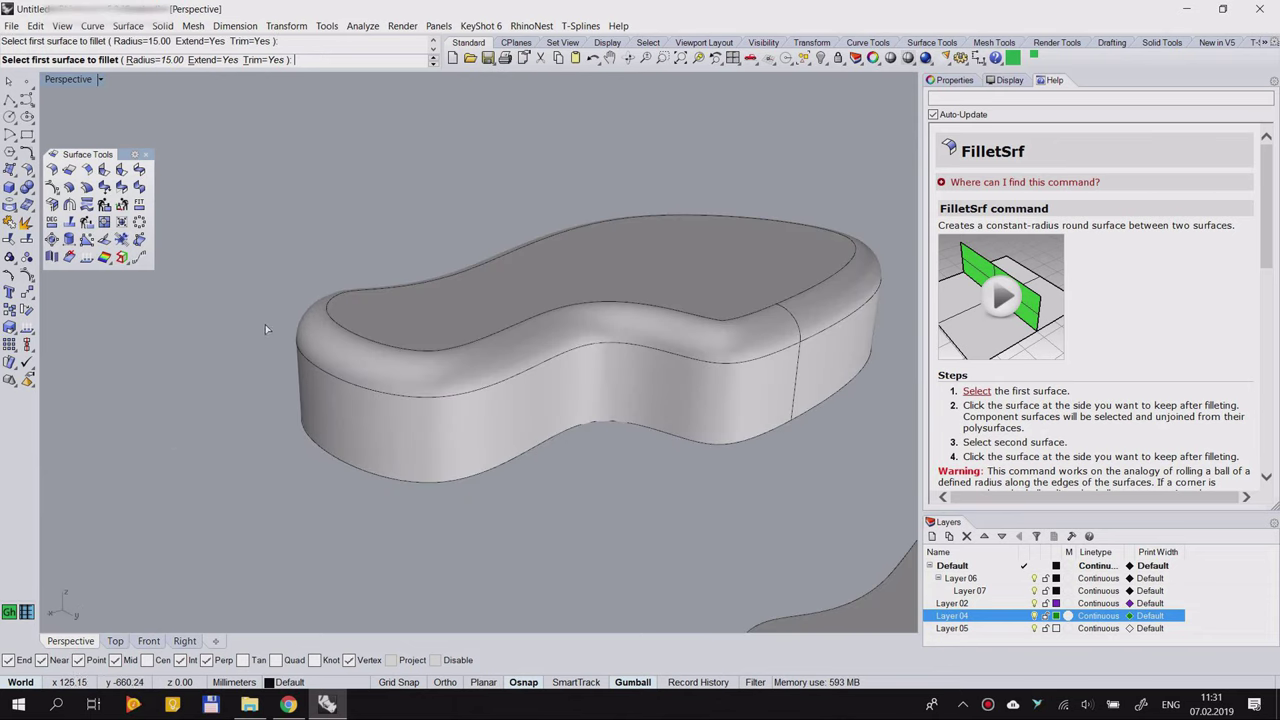
pyautogui.click(593, 58)
pyautogui.moveTo(380, 230); pyautogui.dragTo(307, 318, button='right')
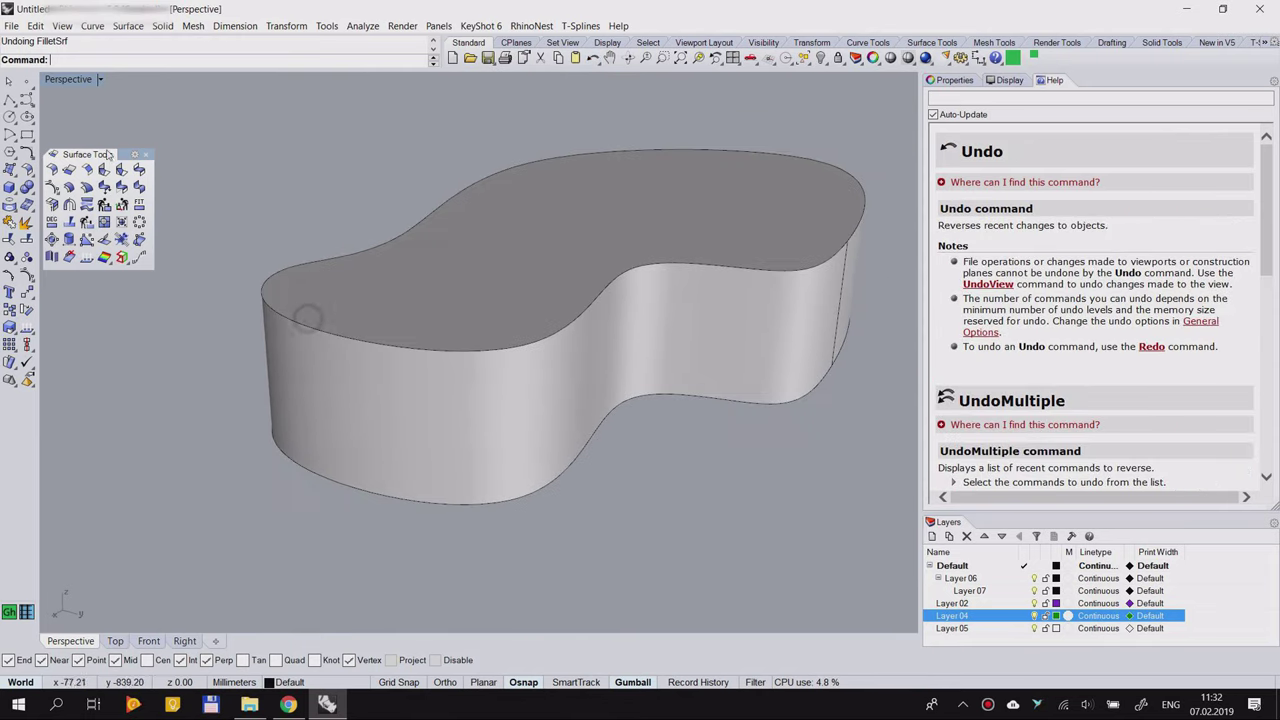
# Step: Start Fillet Surface and define its radius as about 8 mm with two reference points near the extruded solid's inner corner
pyautogui.click(53, 170)
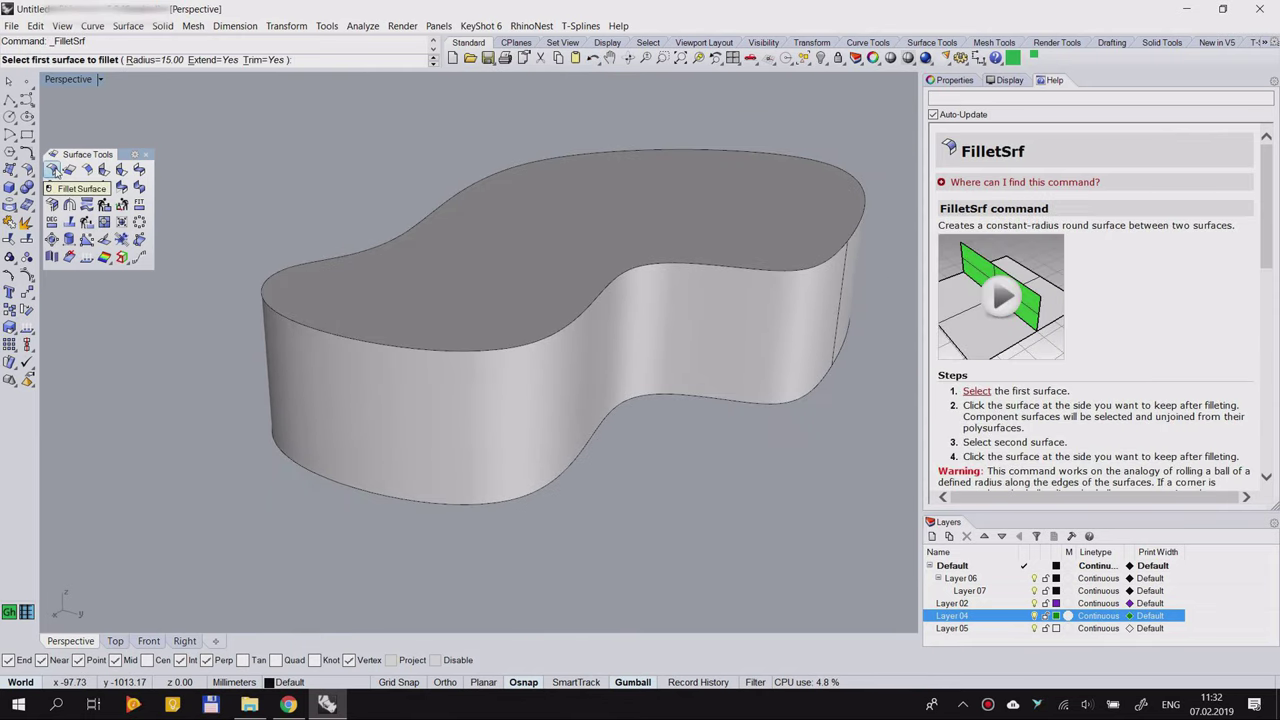
pyautogui.click(150, 61)
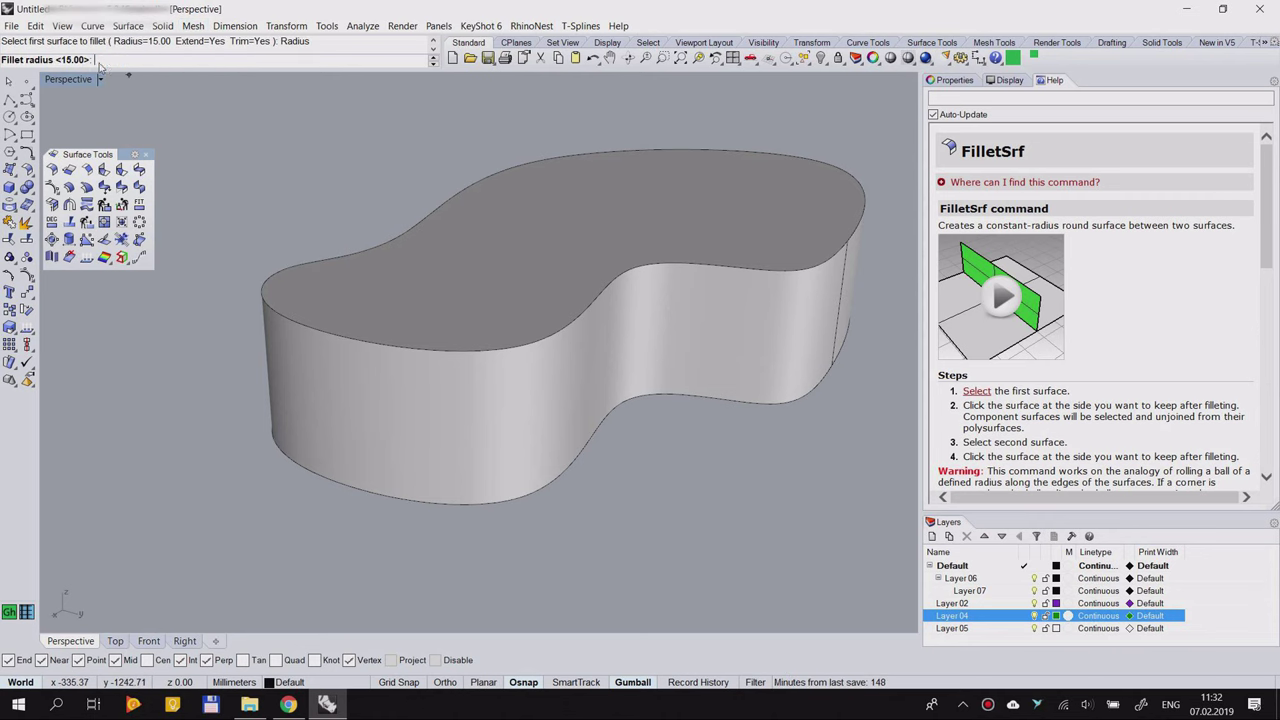
pyautogui.scroll(-3, 150, 135)
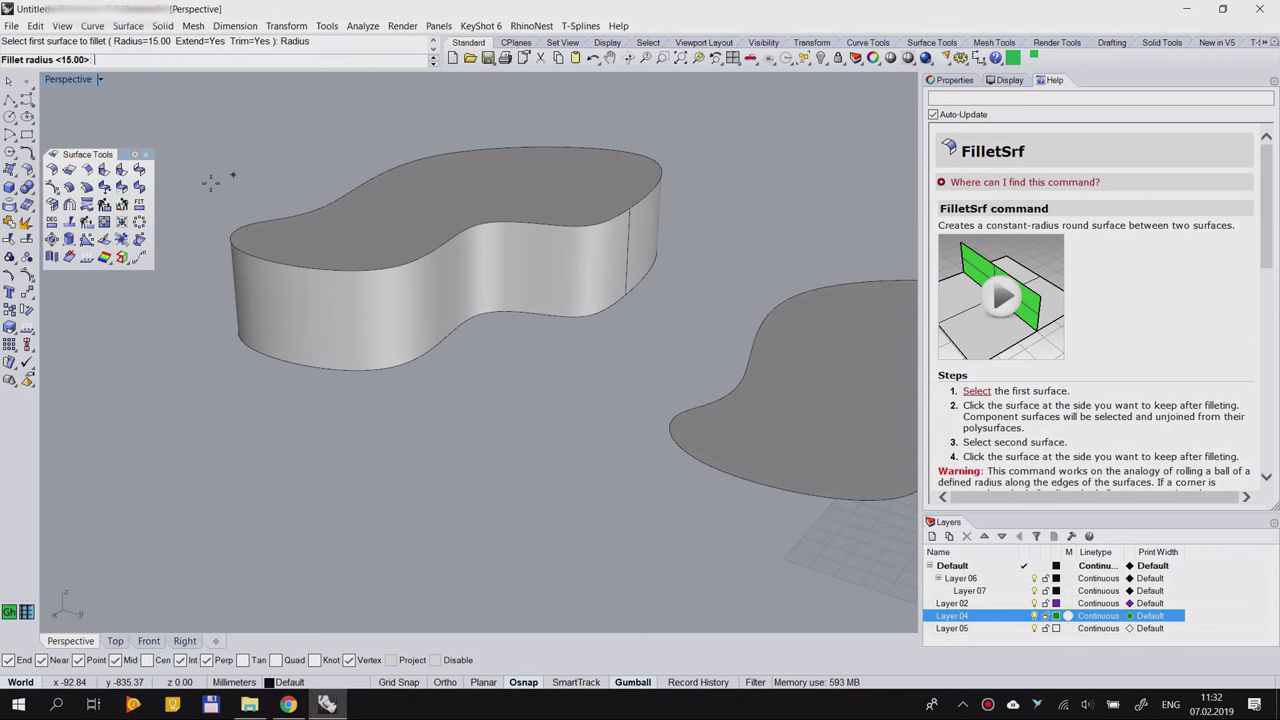
pyautogui.moveTo(433, 383); pyautogui.dragTo(454, 523, button='right')
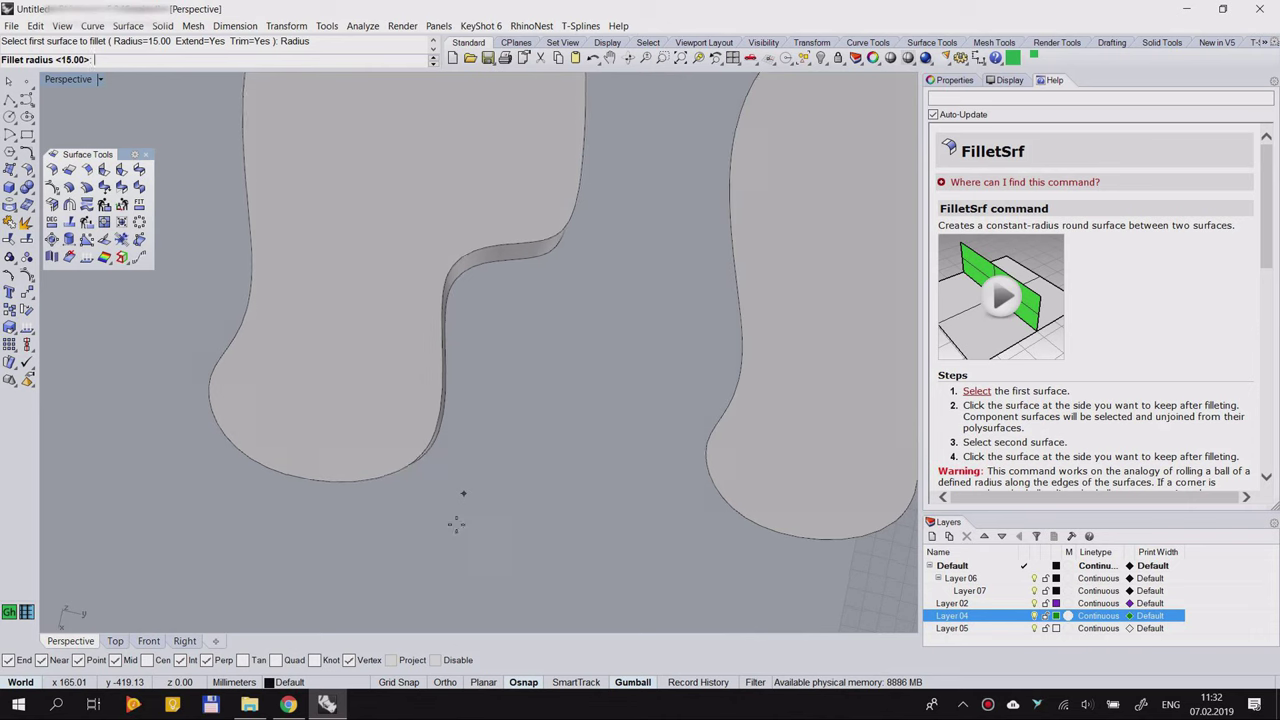
pyautogui.scroll(3, 494, 327)
pyautogui.scroll(-3, 494, 327)
pyautogui.scroll(2, 500, 331)
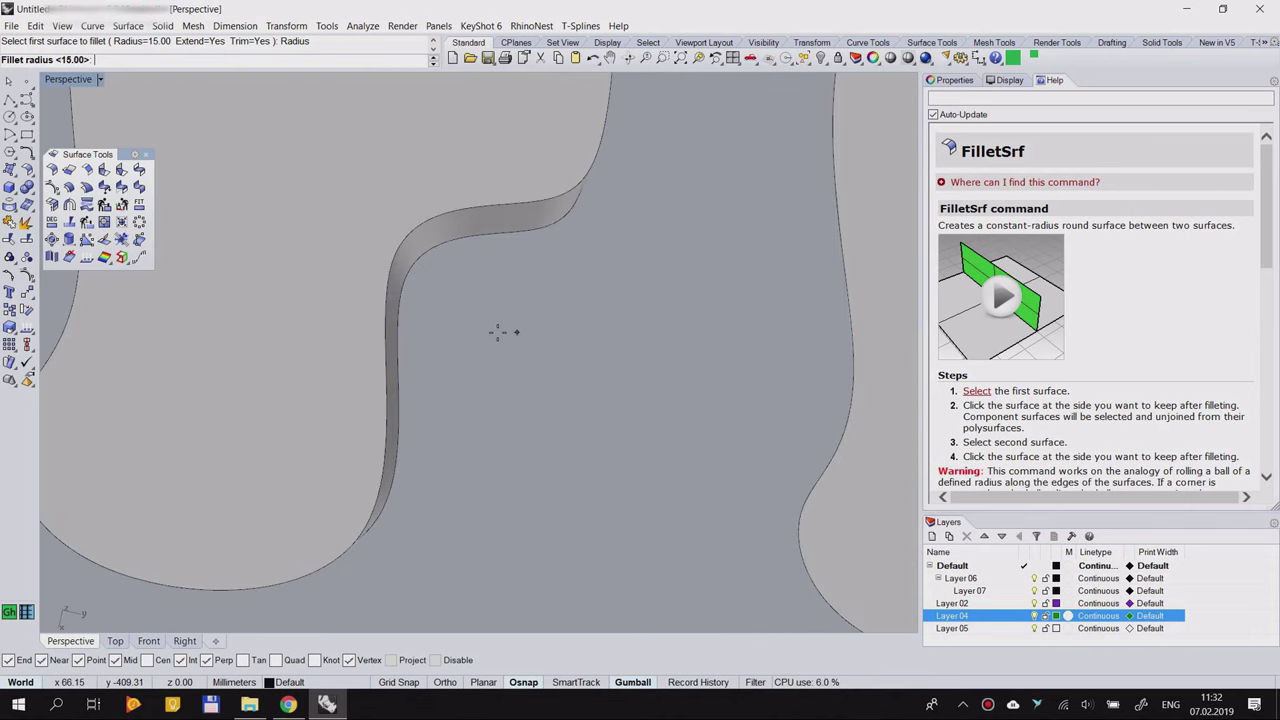
pyautogui.scroll(-1, 500, 306)
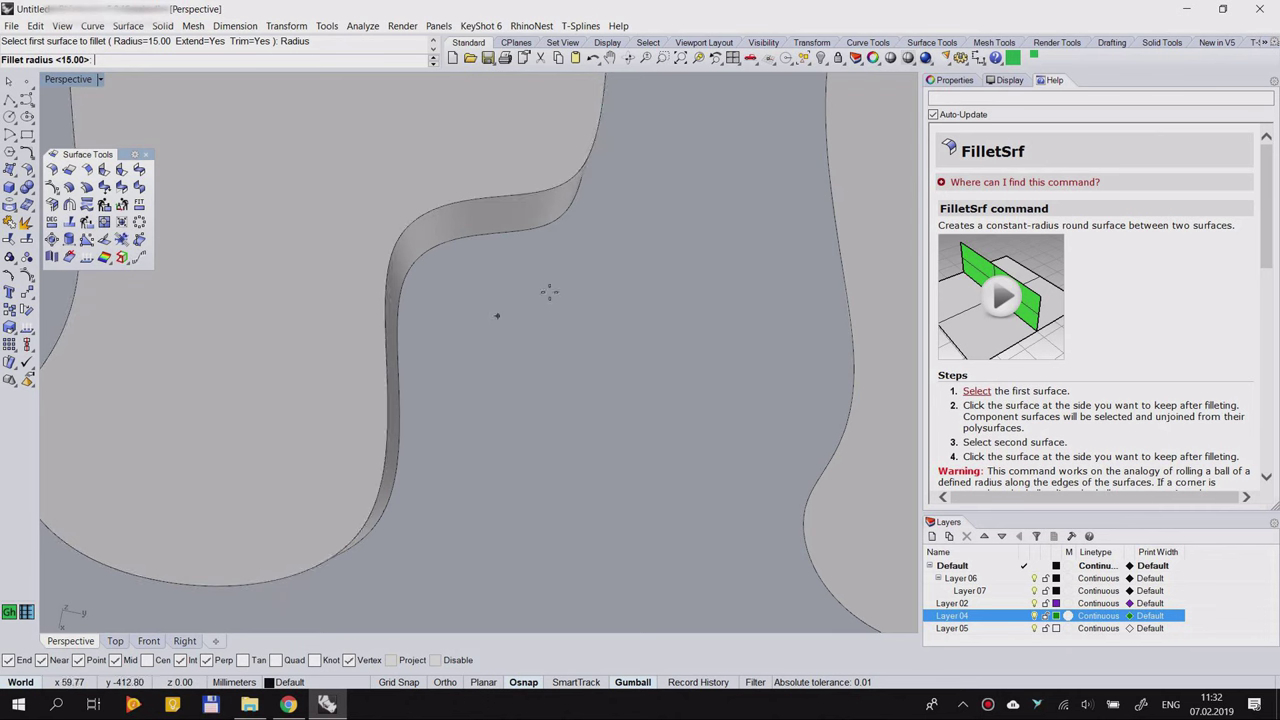
pyautogui.click(447, 276)
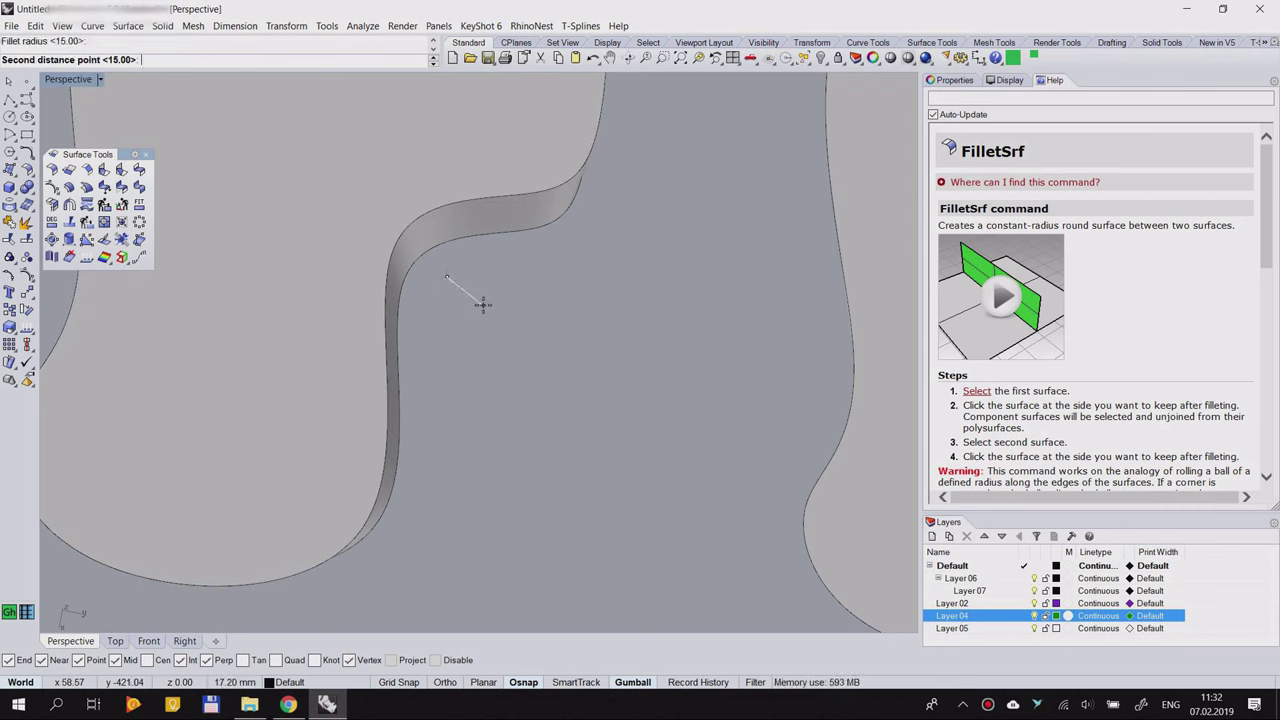
pyautogui.moveTo(471, 294)
pyautogui.mouseDown(button='right')
pyautogui.moveTo(485, 273)
pyautogui.moveTo(474, 291)
pyautogui.mouseUp(button='right')
pyautogui.scroll(5, 460, 292)
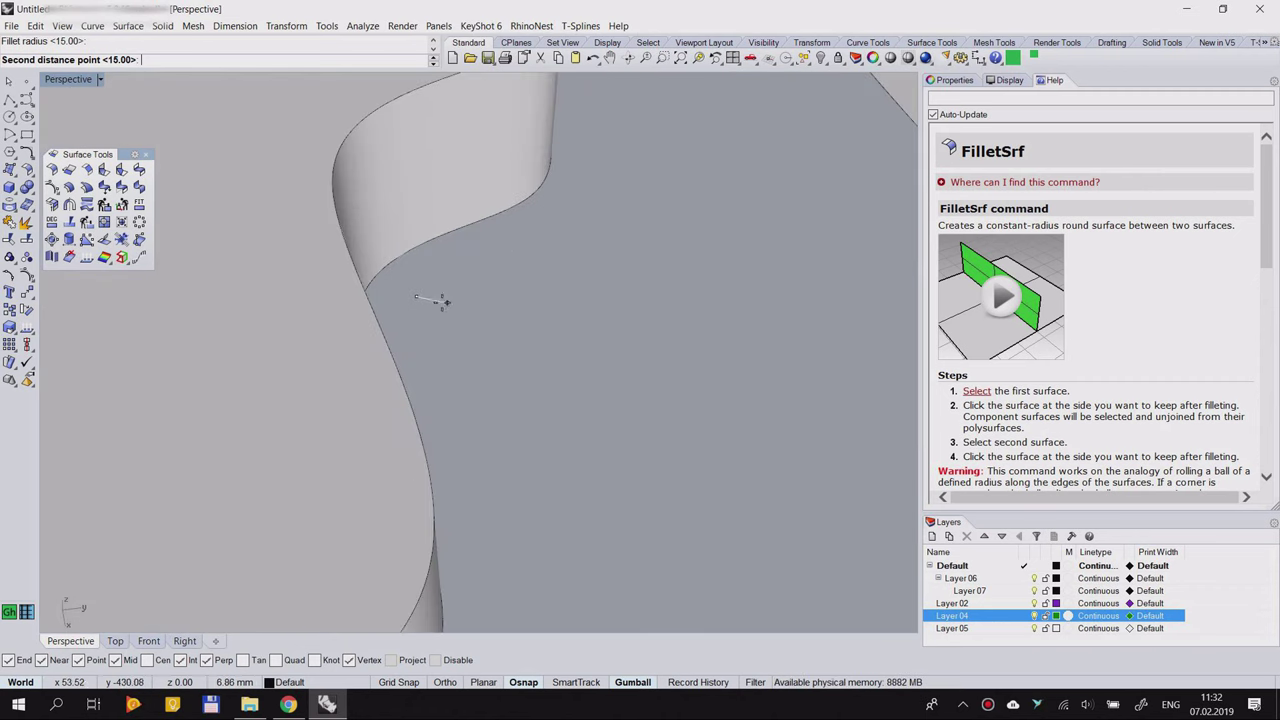
pyautogui.moveTo(443, 286); pyautogui.dragTo(431, 324, button='right')
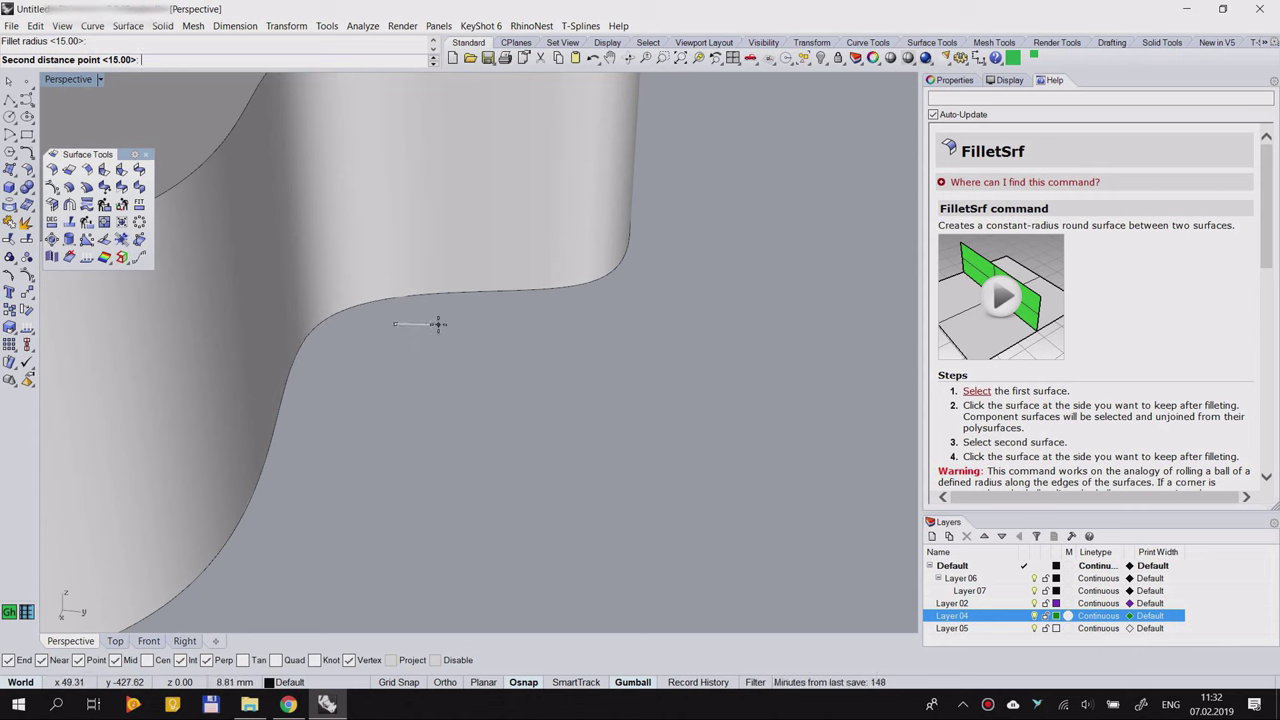
pyautogui.click(435, 325)
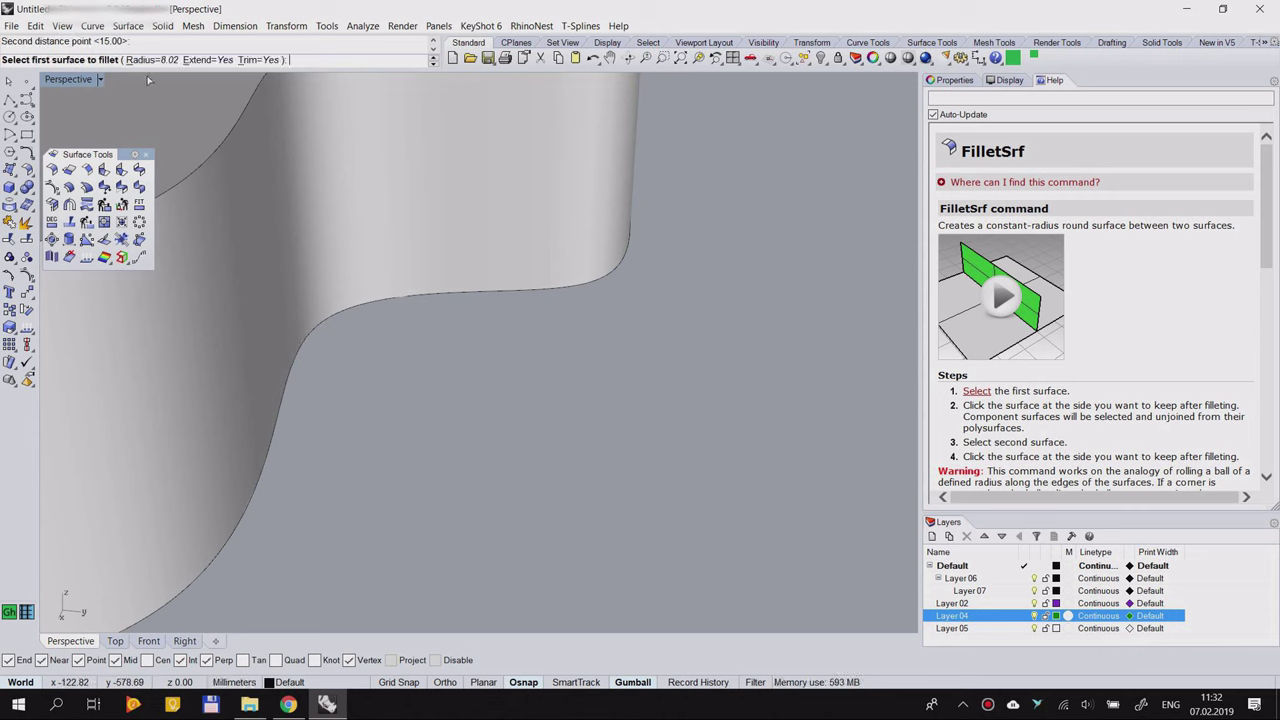
pyautogui.scroll(-5, 365, 341)
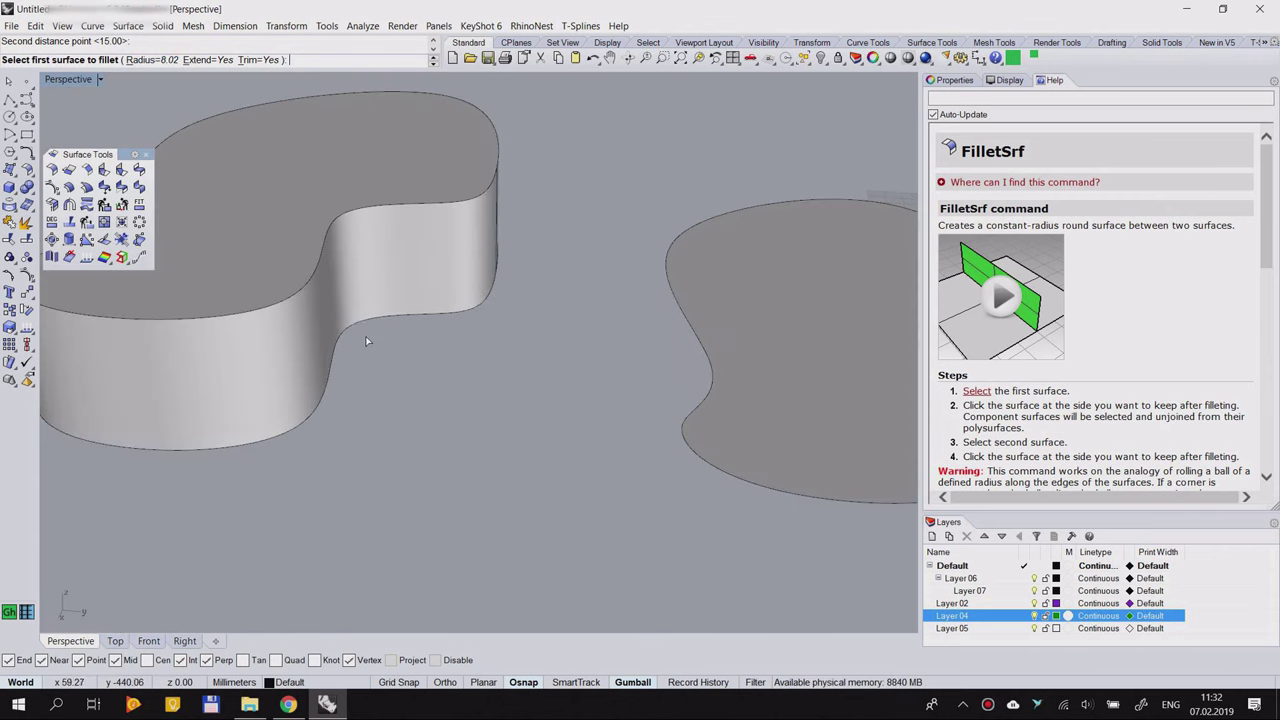
# Step: Fillet the extruded solid's top face and side wall at radius 8.02, inspect the rounded edge, and undo the fillet
pyautogui.click(260, 267)
pyautogui.click(298, 315)
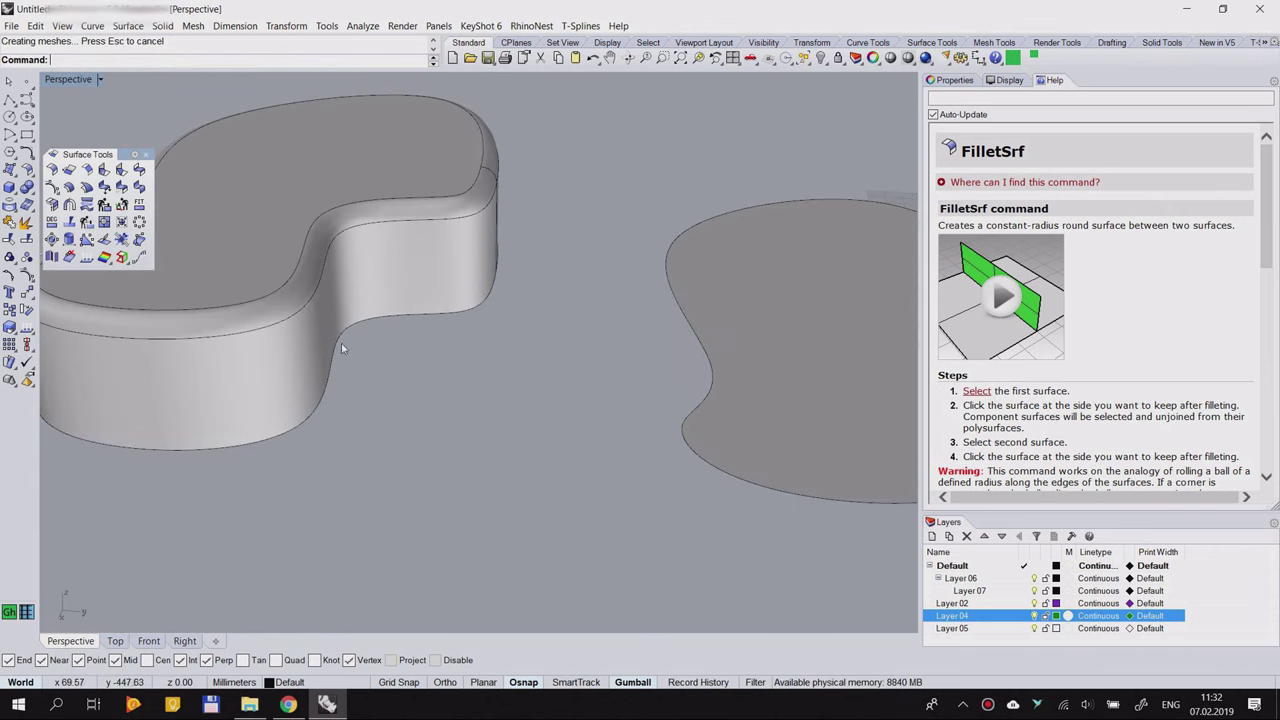
pyautogui.moveTo(344, 348); pyautogui.dragTo(358, 289, button='right')
pyautogui.moveTo(244, 275); pyautogui.dragTo(395, 364, button='right')
pyautogui.hotkey('ctrl', 'z')
pyautogui.scroll(-4, 414, 377)
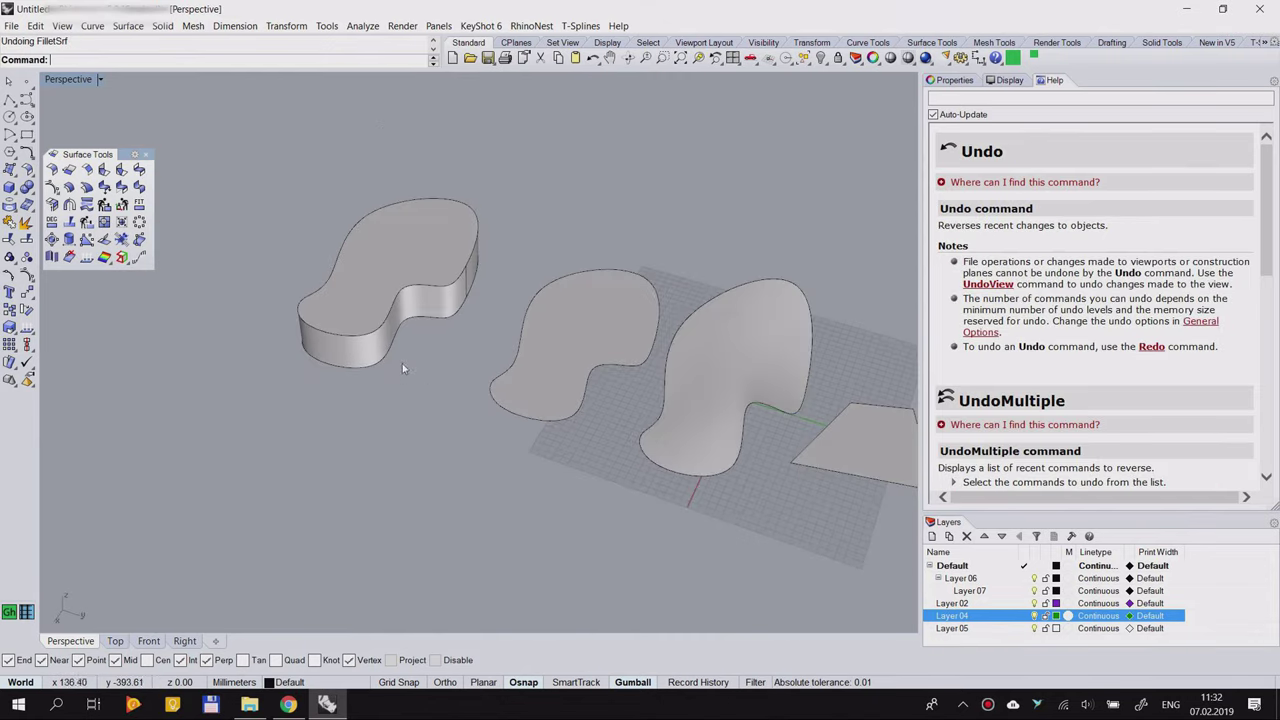
pyautogui.keyDown('shift'); pyautogui.moveTo(401, 370); pyautogui.dragTo(537, 365, button='right'); pyautogui.keyUp('shift')
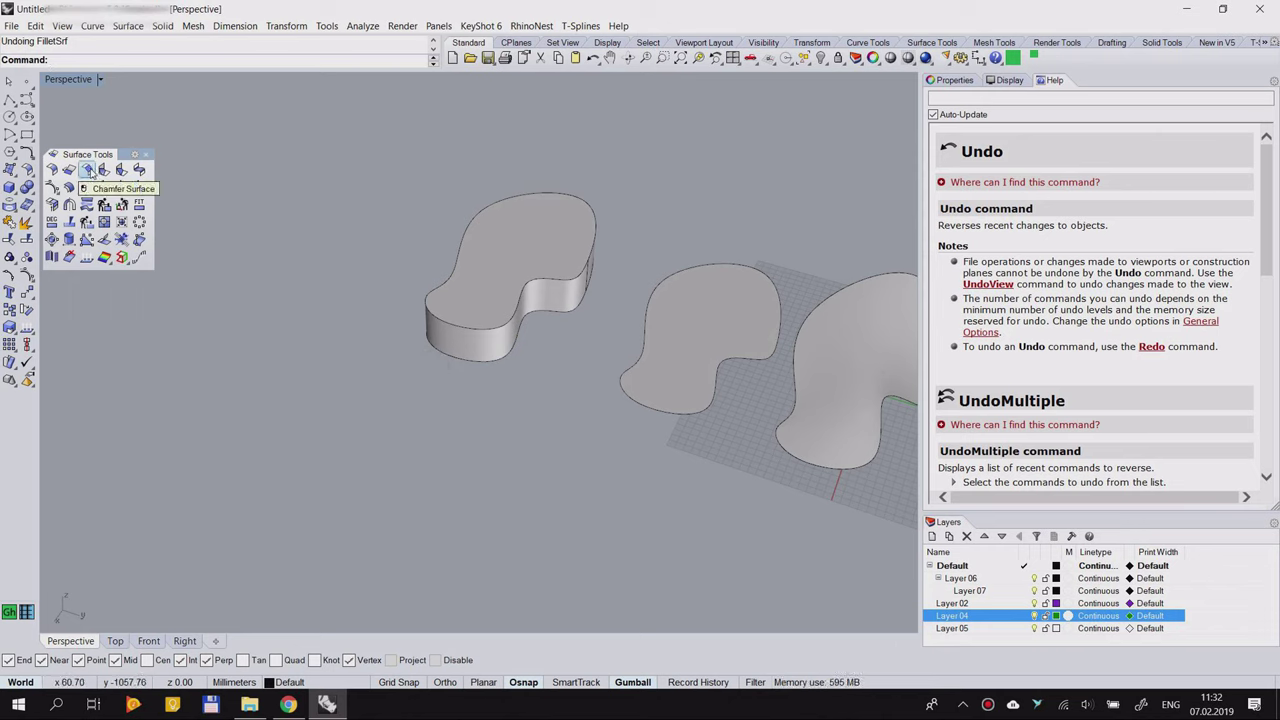
pyautogui.scroll(3, 433, 311)
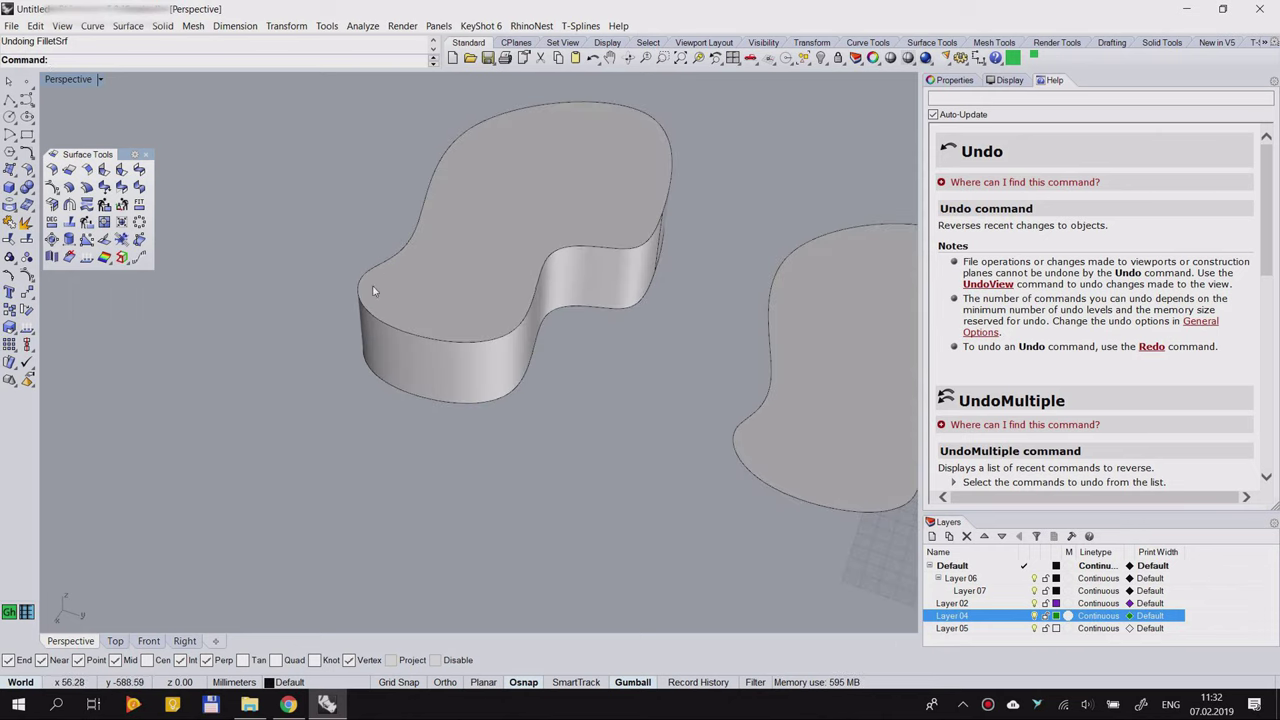
pyautogui.moveTo(360, 344); pyautogui.dragTo(371, 320, button='right')
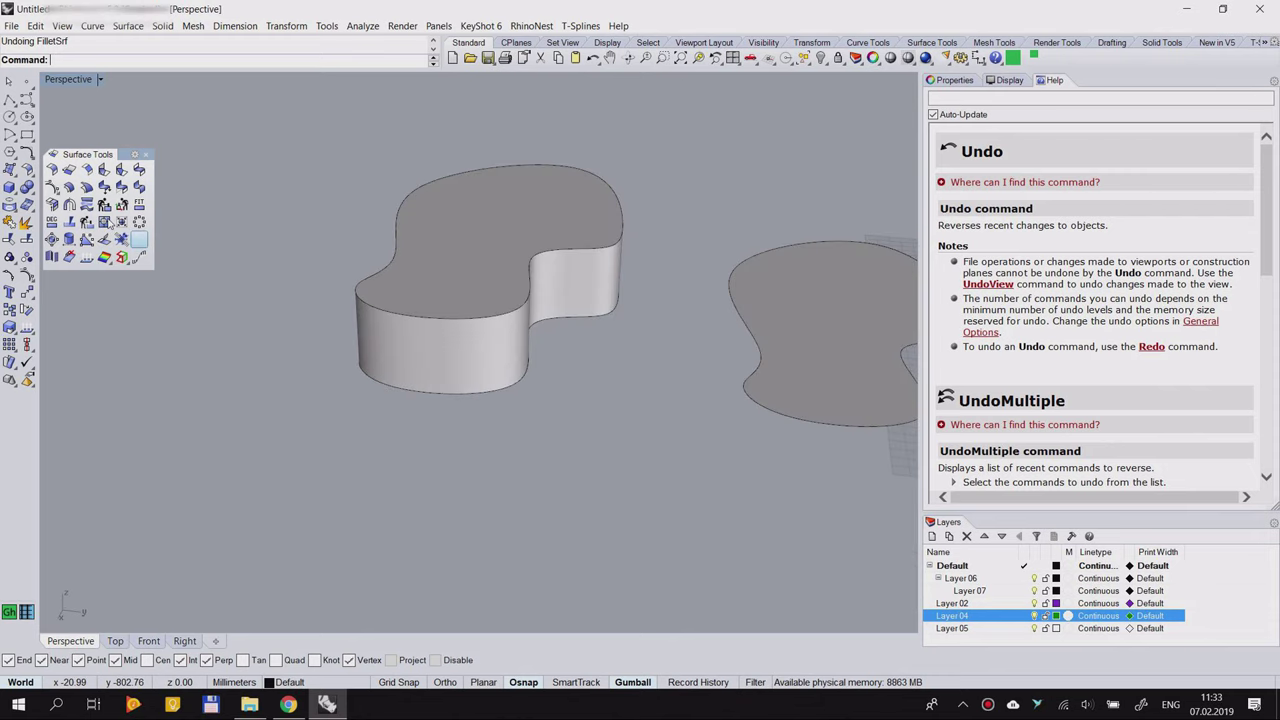
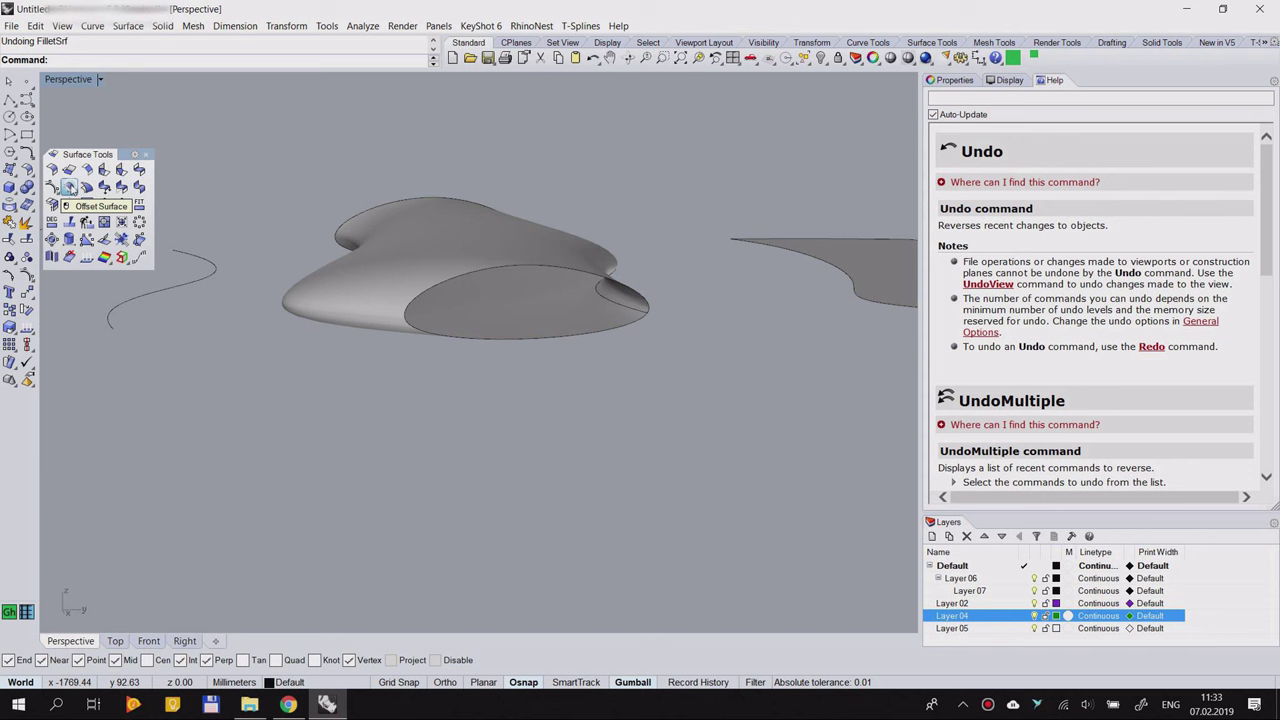
# Step: Start Offset Surface on the twisted lofted surface, play the help animation, and examine the offset direction arrows
pyautogui.click(69, 187)
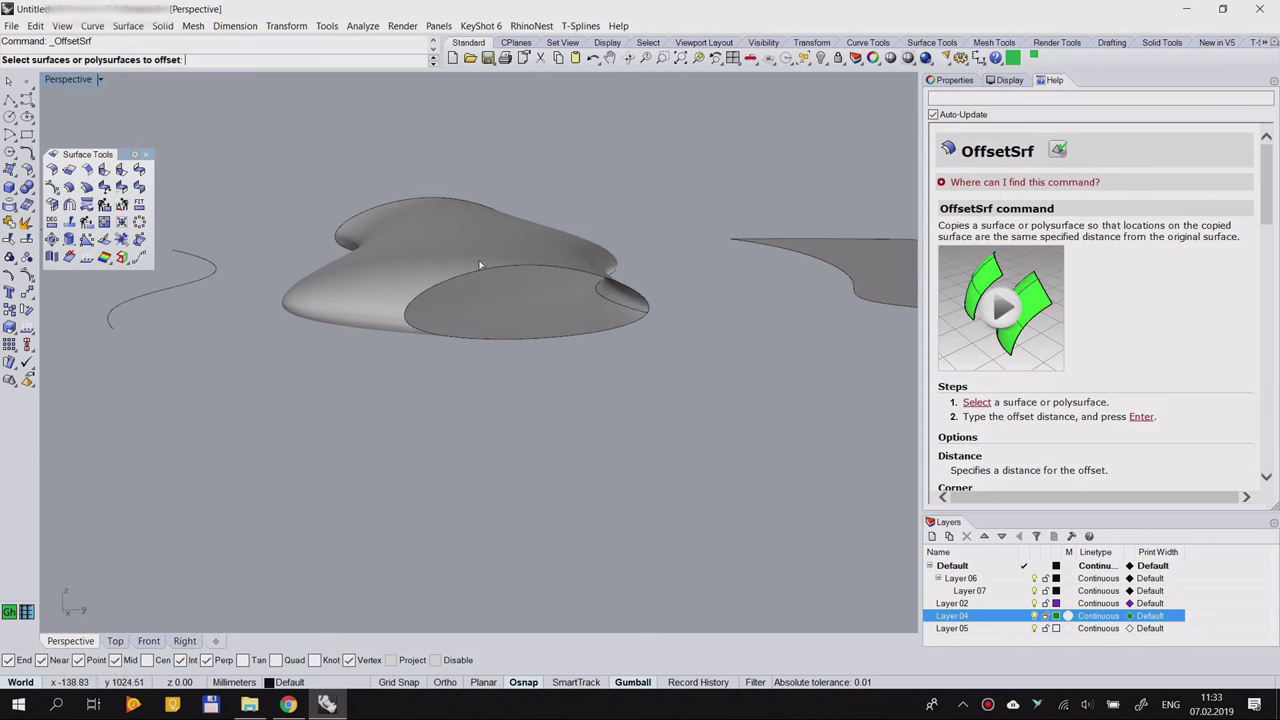
pyautogui.click(544, 243)
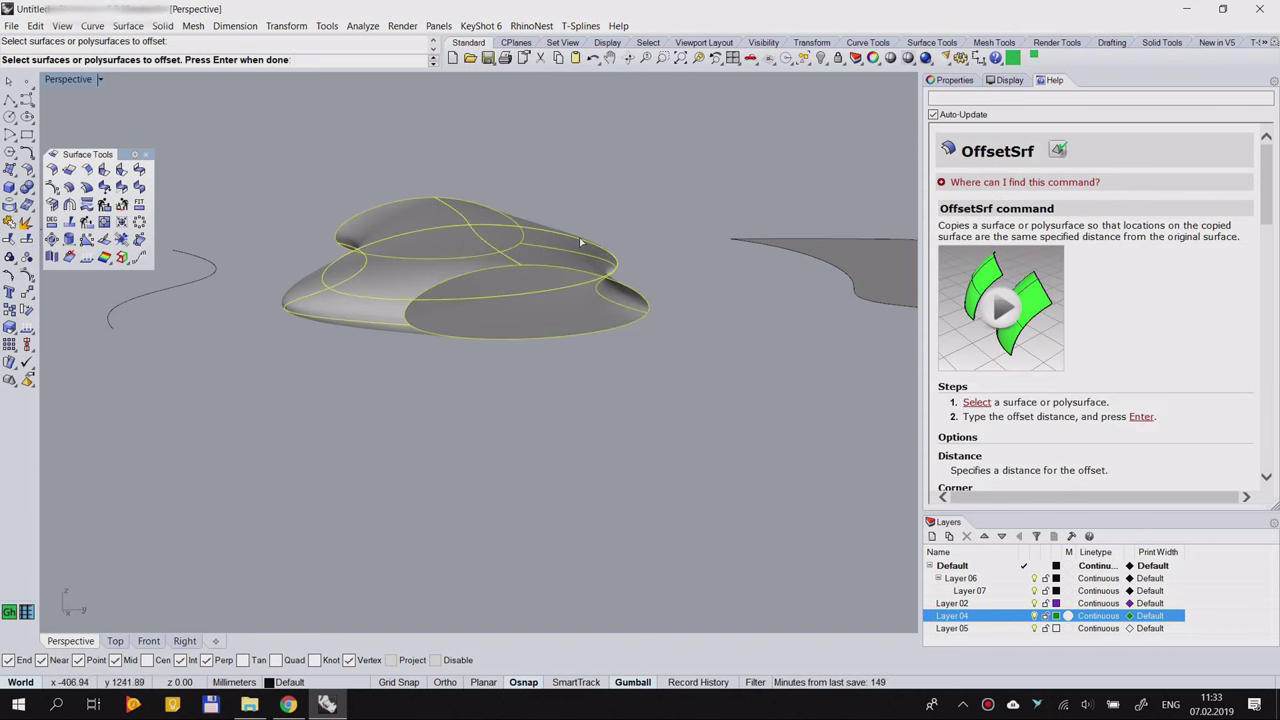
pyautogui.press('Return')
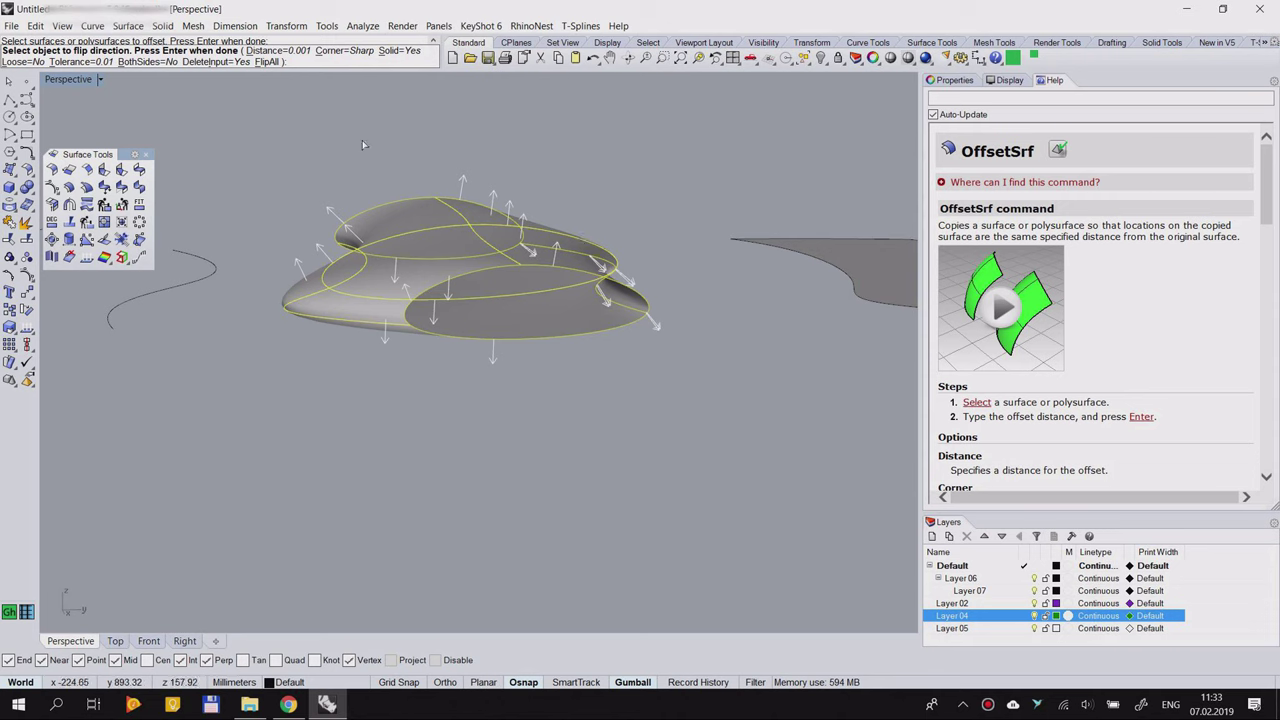
pyautogui.click(993, 314)
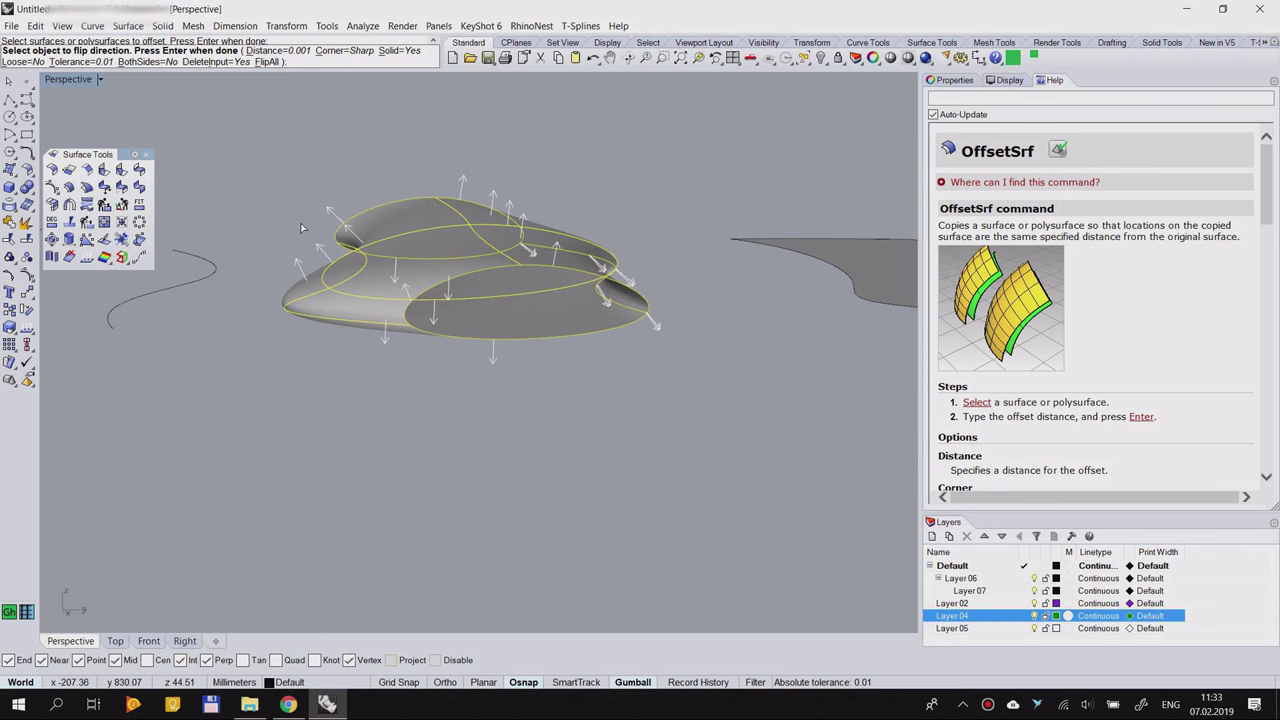
pyautogui.moveTo(315, 246)
pyautogui.mouseDown(button='right')
pyautogui.moveTo(294, 226)
pyautogui.moveTo(366, 183)
pyautogui.moveTo(285, 223)
pyautogui.moveTo(290, 260)
pyautogui.moveTo(280, 223)
pyautogui.moveTo(294, 263)
pyautogui.moveTo(280, 268)
pyautogui.moveTo(333, 251)
pyautogui.mouseUp(button='right')
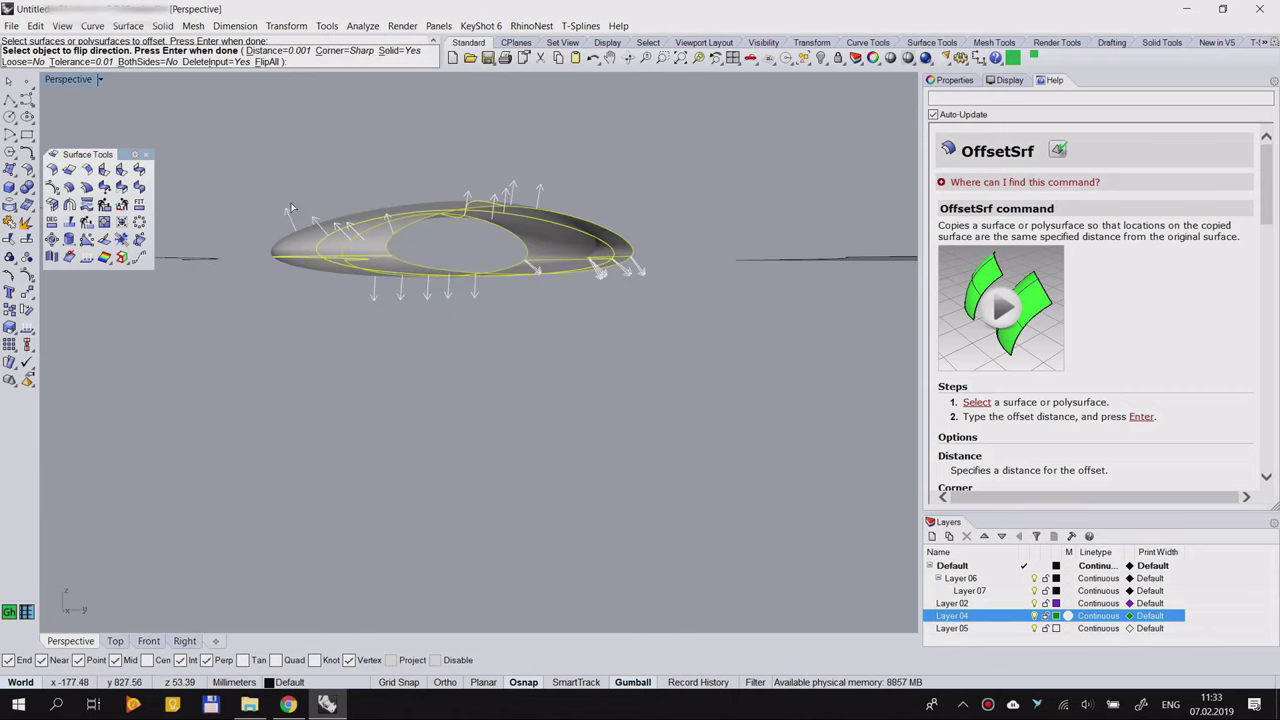
pyautogui.moveTo(422, 282); pyautogui.dragTo(401, 320, button='right')
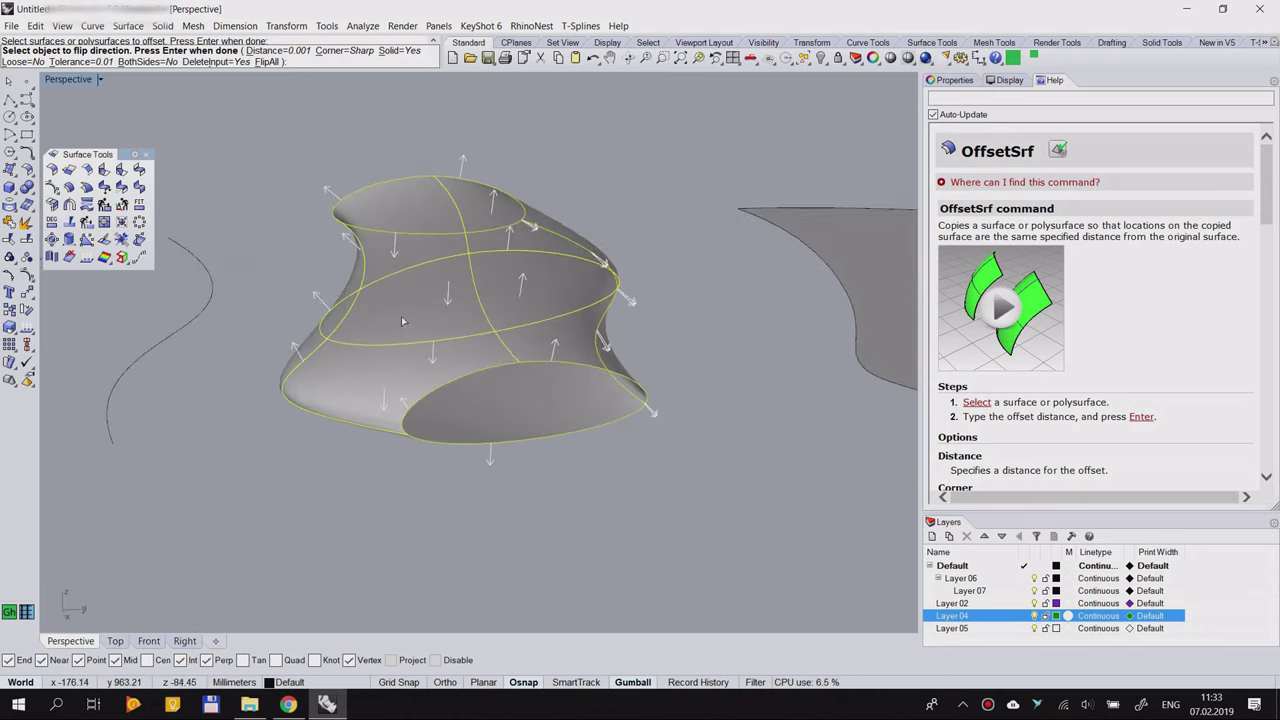
# Step: Flip the lofted surface's offset direction inward and back outward, checking the arrows each time
pyautogui.click(428, 248)
pyautogui.moveTo(428, 248); pyautogui.dragTo(418, 232, button='right')
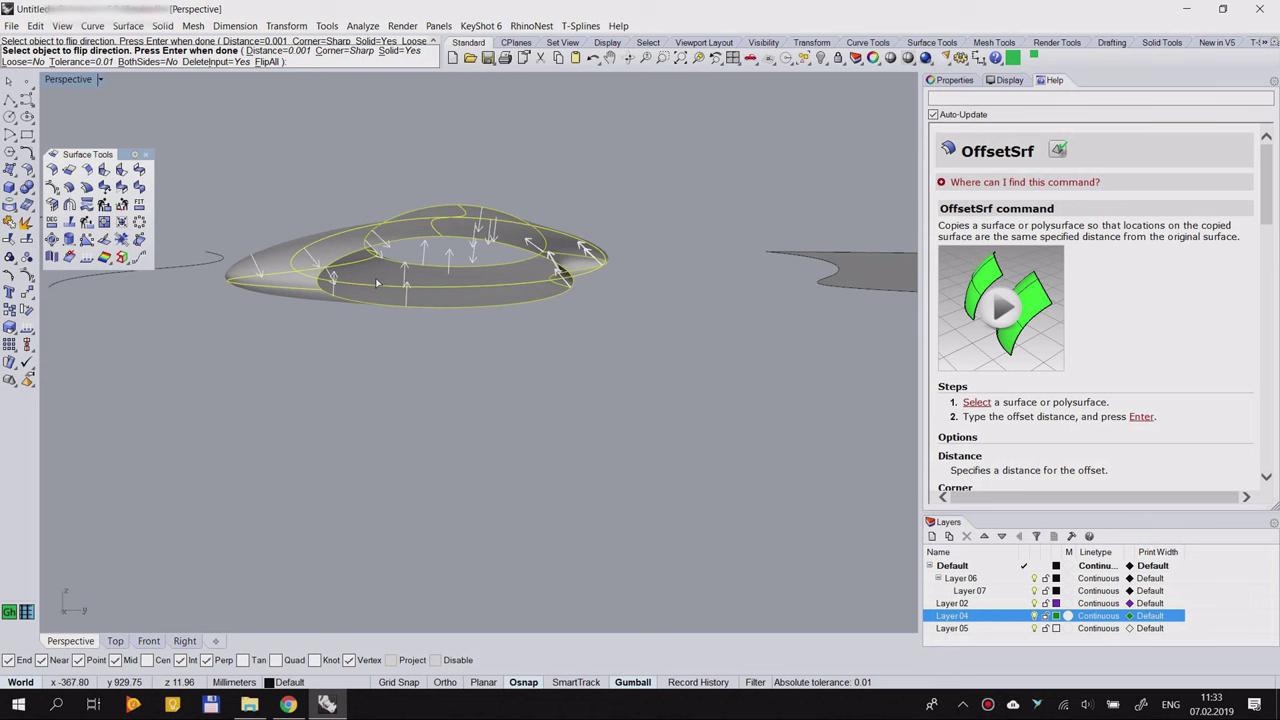
pyautogui.moveTo(340, 276); pyautogui.dragTo(368, 318, button='right')
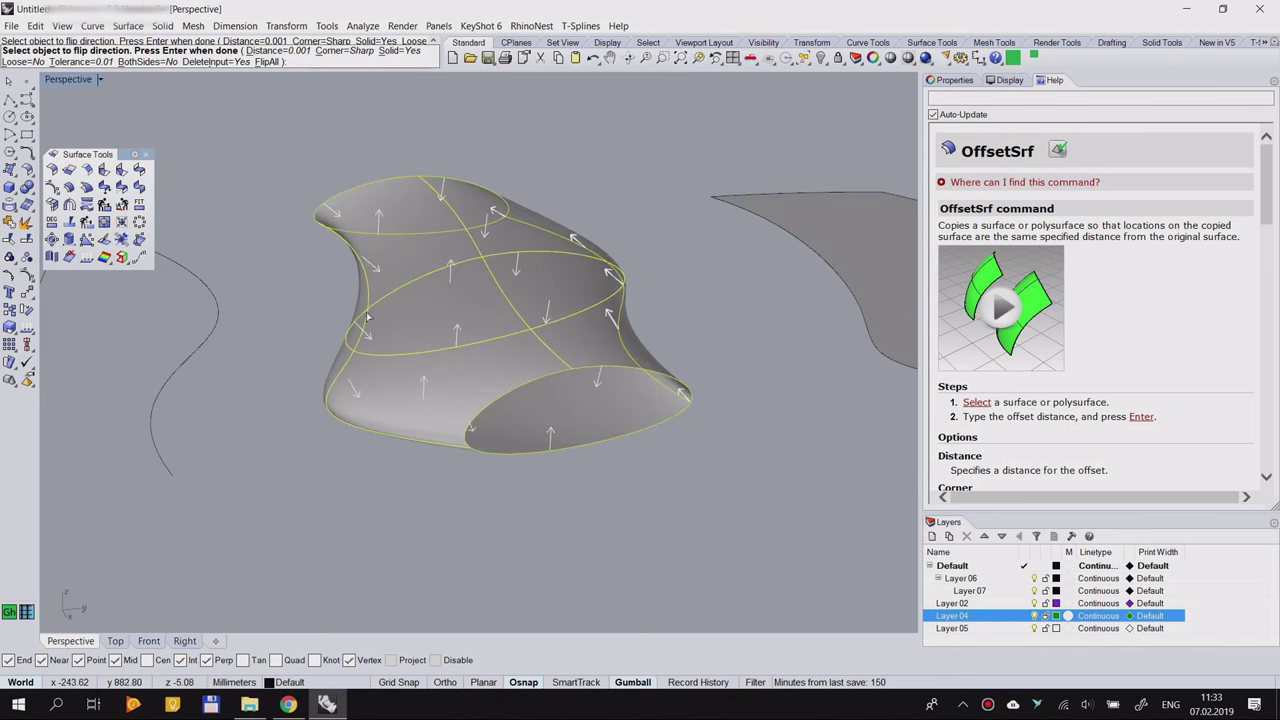
pyautogui.click(413, 214)
pyautogui.moveTo(413, 214); pyautogui.dragTo(390, 230, button='right')
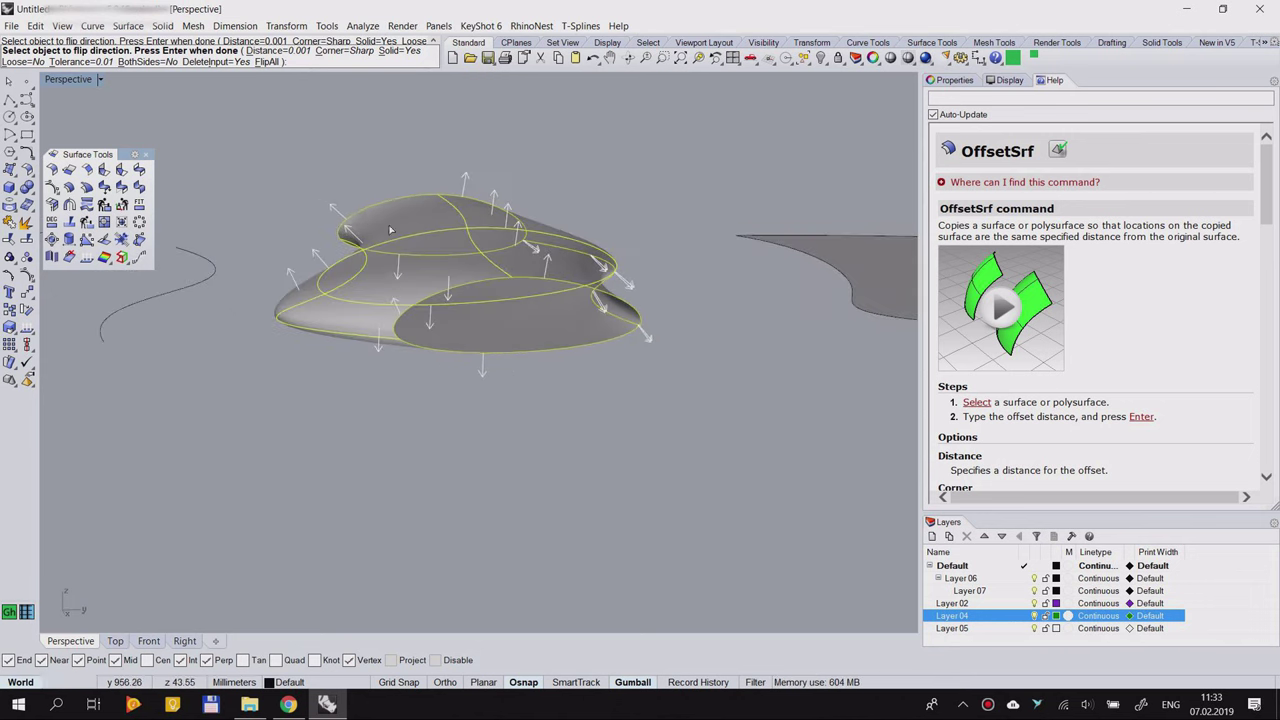
# Step: Offset the lofted surface outward as a solid with sharp corners, defining a distance of about 8.41 mm by two reference points
pyautogui.click(276, 50)
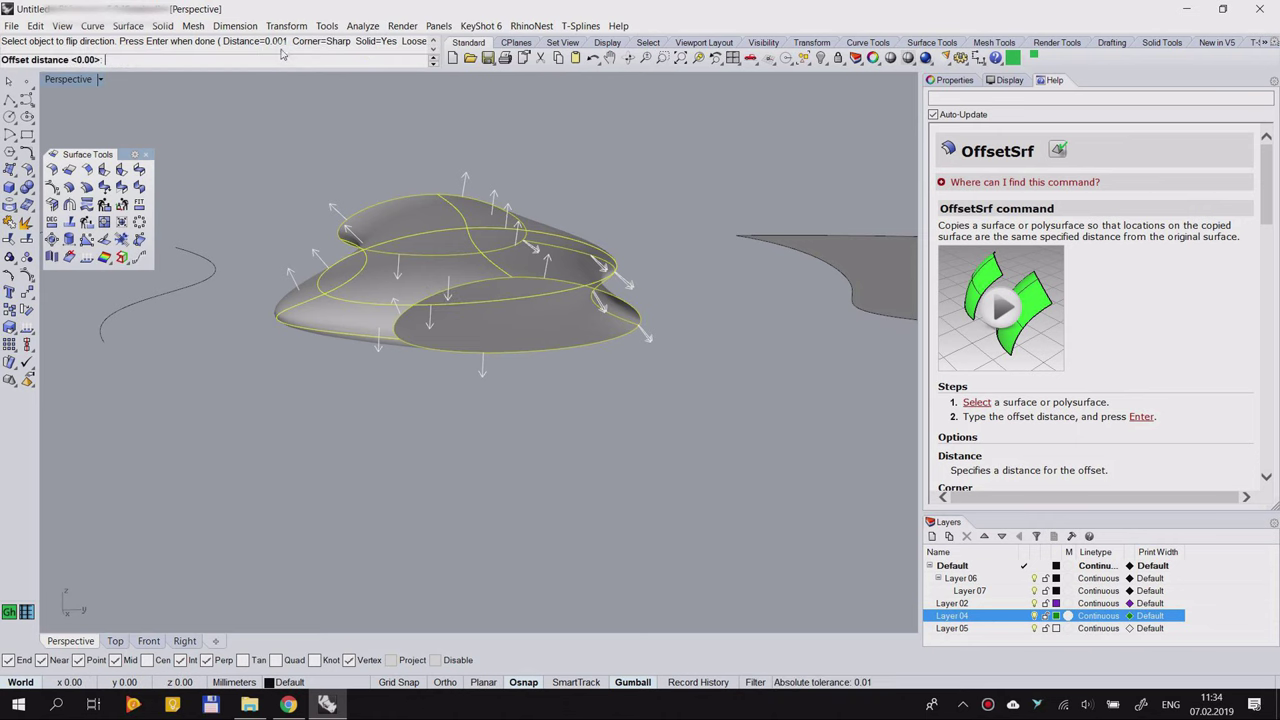
pyautogui.scroll(6, 375, 392)
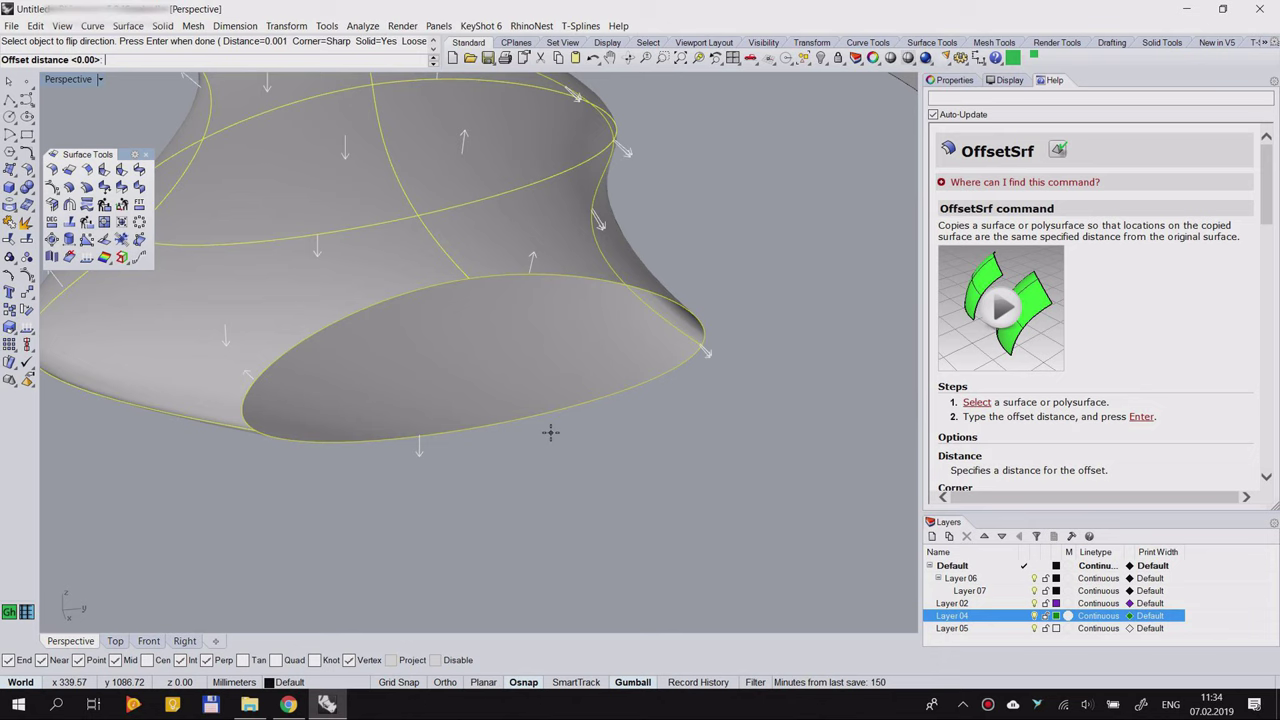
pyautogui.scroll(3, 553, 431)
pyautogui.click(556, 428)
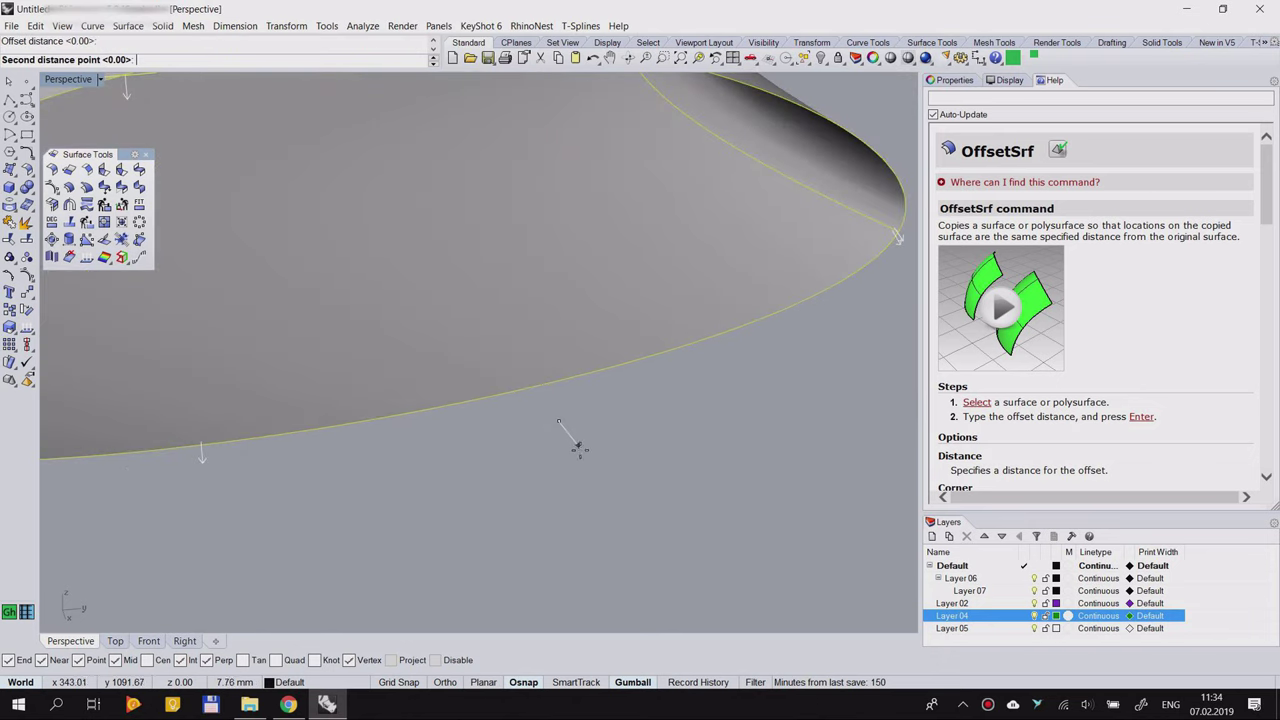
pyautogui.click(578, 447)
pyautogui.scroll(-5, 578, 447)
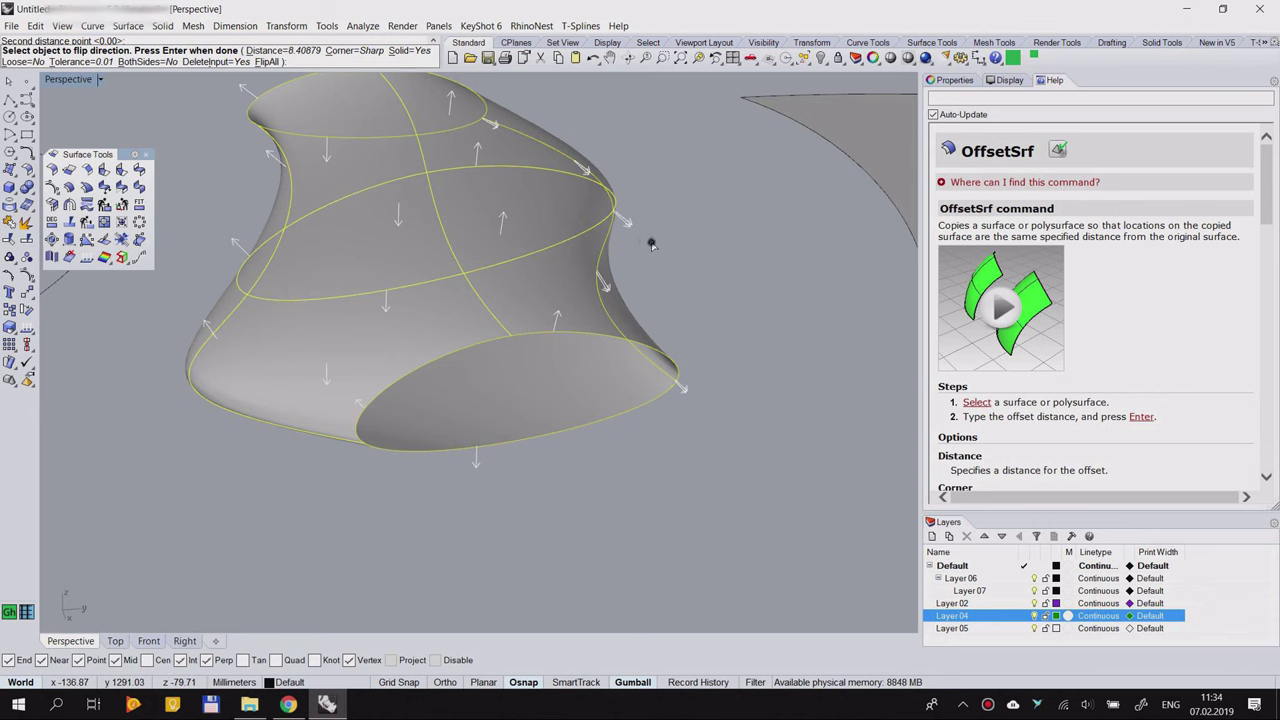
pyautogui.press('Return')
# Step: Examine the wall thickness, open ends and rim of the offset shell from several angles
pyautogui.scroll(-3, 682, 258)
pyautogui.moveTo(682, 258); pyautogui.dragTo(426, 142, button='right')
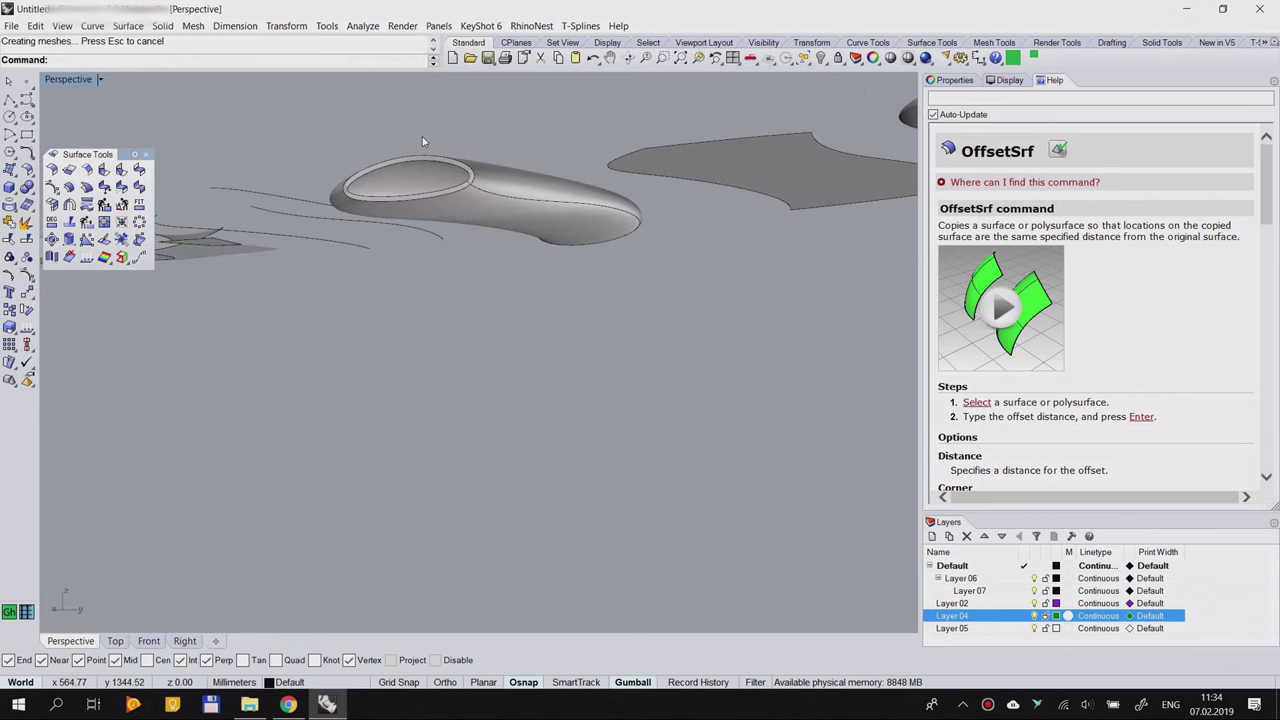
pyautogui.scroll(10, 410, 150)
pyautogui.moveTo(360, 180); pyautogui.dragTo(560, 238, button='right')
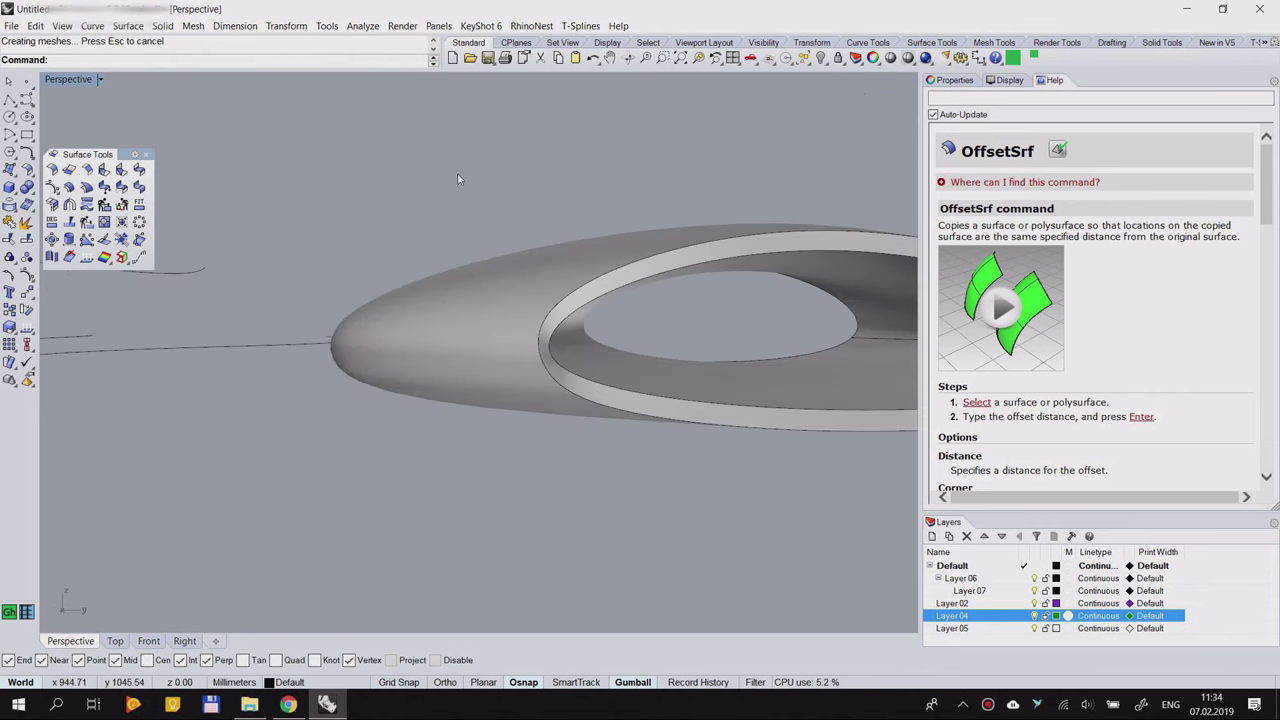
pyautogui.moveTo(494, 206); pyautogui.dragTo(751, 232, button='right')
pyautogui.moveTo(409, 254); pyautogui.dragTo(620, 262, button='right')
pyautogui.scroll(5, 423, 276)
pyautogui.keyDown('shift'); pyautogui.moveTo(455, 264); pyautogui.dragTo(590, 302, button='right'); pyautogui.keyUp('shift')
pyautogui.scroll(-5, 449, 274)
pyautogui.keyDown('shift'); pyautogui.moveTo(590, 302); pyautogui.dragTo(650, 308, button='right'); pyautogui.keyUp('shift')
pyautogui.scroll(5, 675, 310)
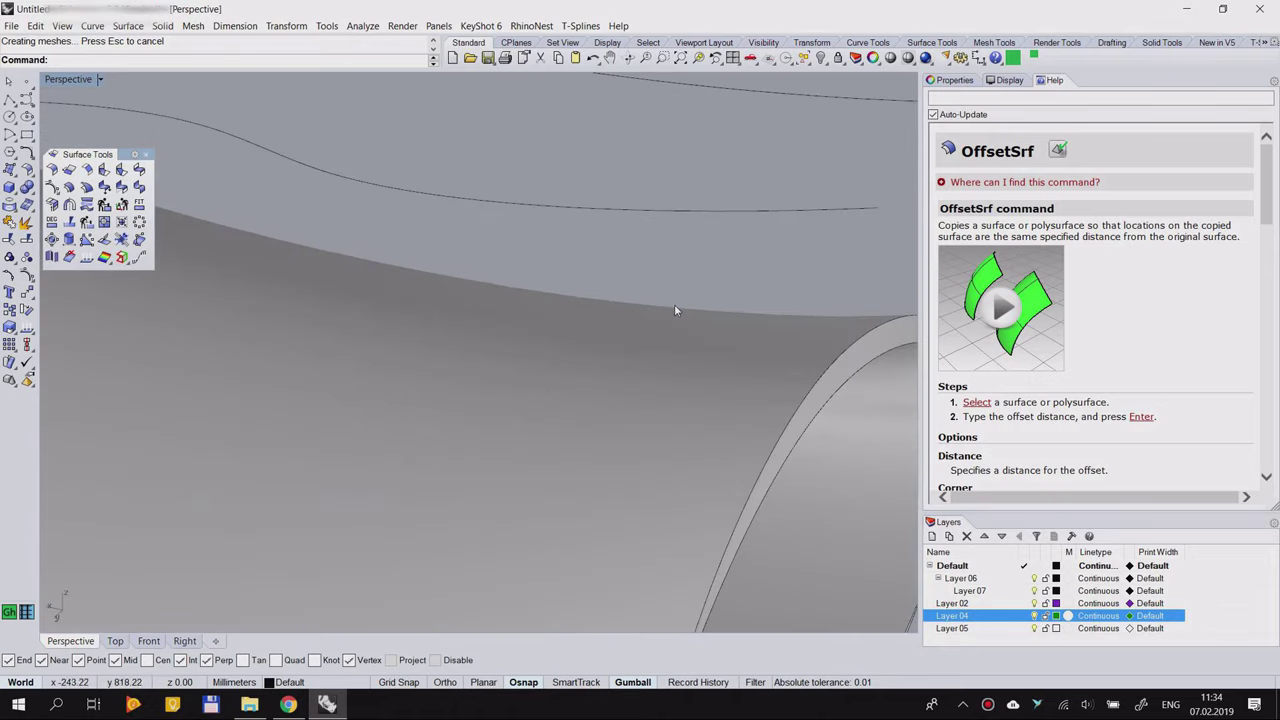
pyautogui.scroll(-7, 577, 266)
pyautogui.moveTo(577, 266); pyautogui.dragTo(632, 244, button='right')
pyautogui.scroll(5, 632, 244)
pyautogui.moveTo(647, 388); pyautogui.dragTo(637, 289, button='right')
pyautogui.scroll(-5, 637, 289)
pyautogui.moveTo(435, 356); pyautogui.dragTo(554, 250, button='right')
# Step: Delete the thickened shell, undo the deletion, and check the rim around its opening
pyautogui.click(555, 258)
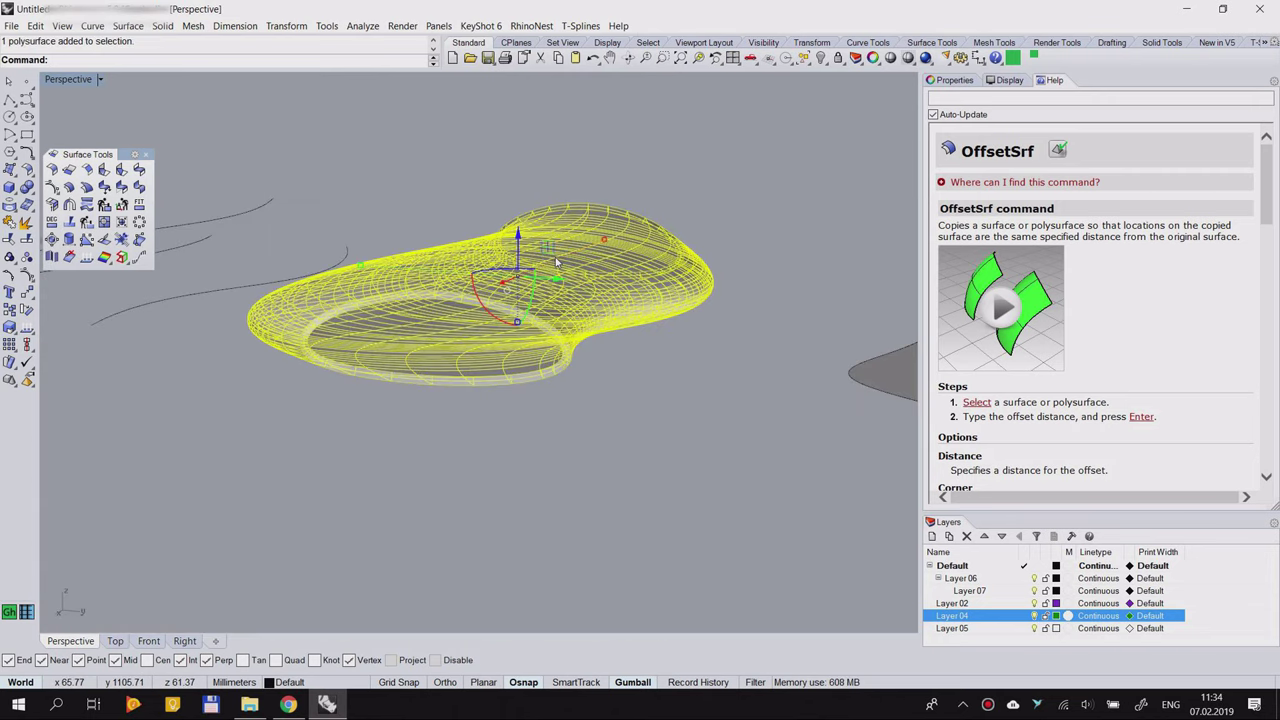
pyautogui.press('Delete')
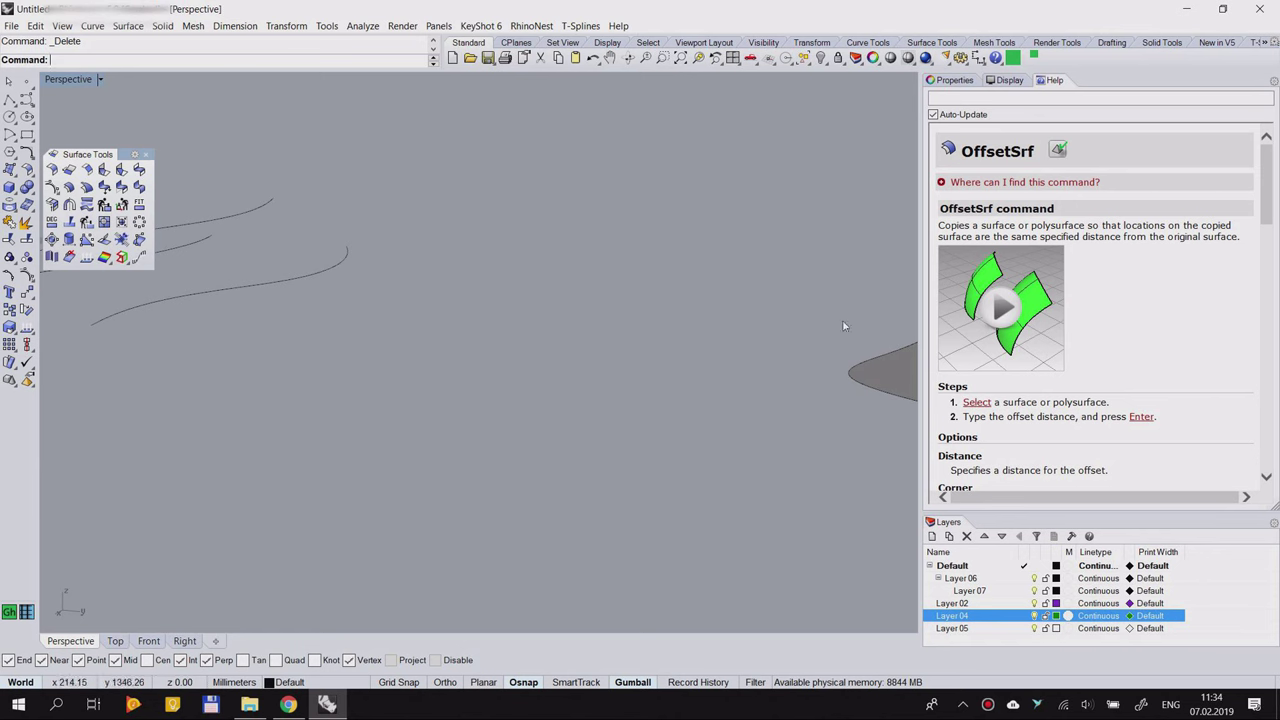
pyautogui.hotkey('ctrl', 'z')
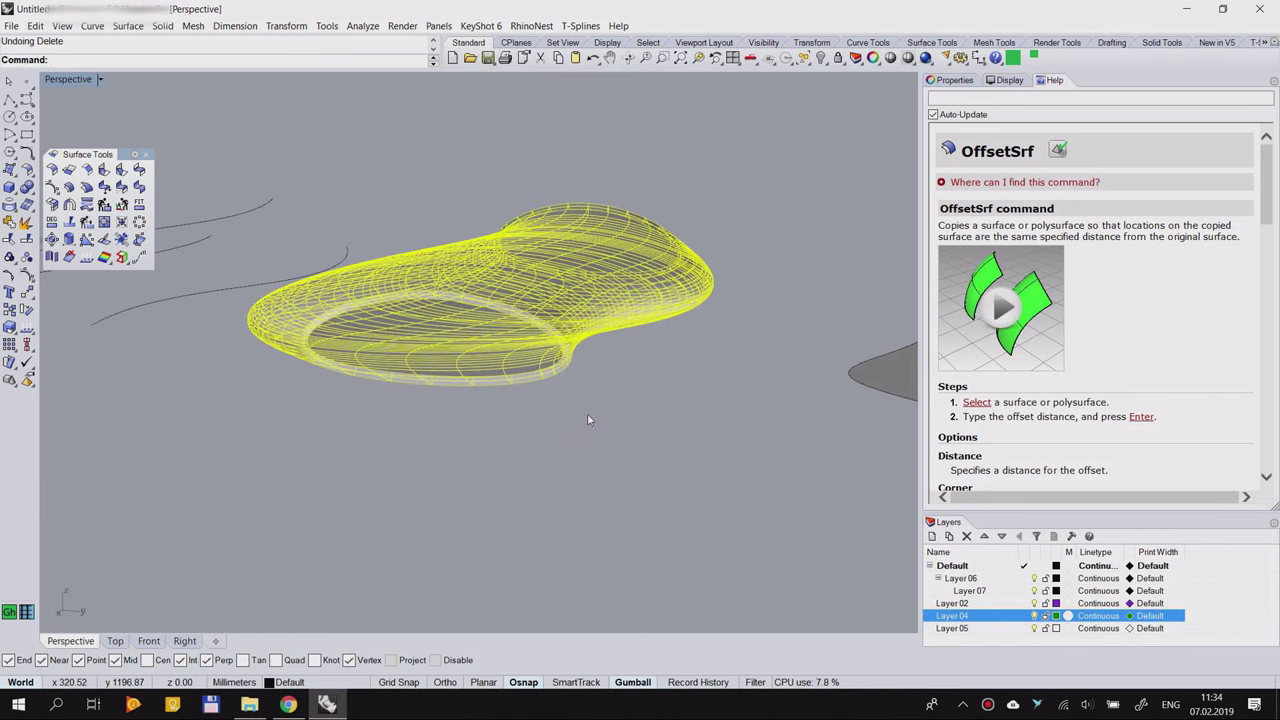
pyautogui.scroll(5, 464, 347)
pyautogui.moveTo(464, 343); pyautogui.dragTo(660, 146, button='right')
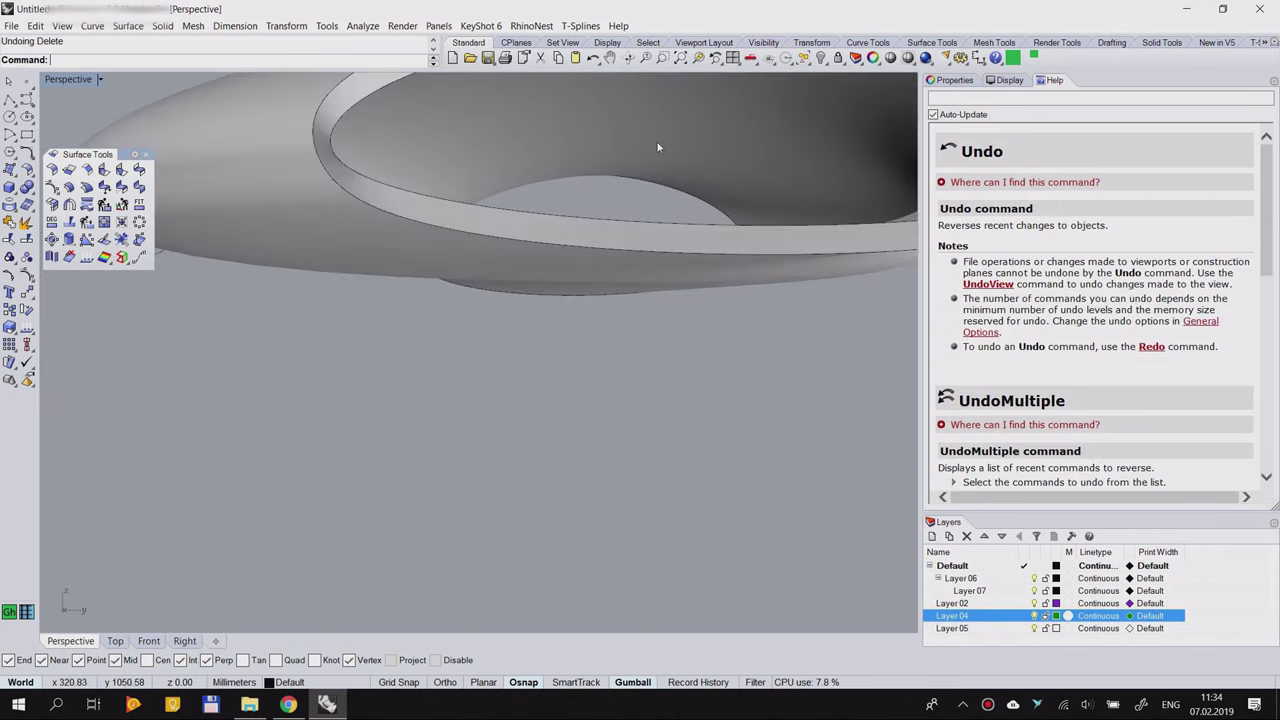
# Step: Move the thickened shell aside as one piece and undo the move
pyautogui.scroll(-6, 579, 258)
pyautogui.moveTo(546, 277); pyautogui.dragTo(541, 256, button='right')
pyautogui.moveTo(541, 260); pyautogui.dragTo(684, 337)
pyautogui.hotkey('ctrl', 'z')
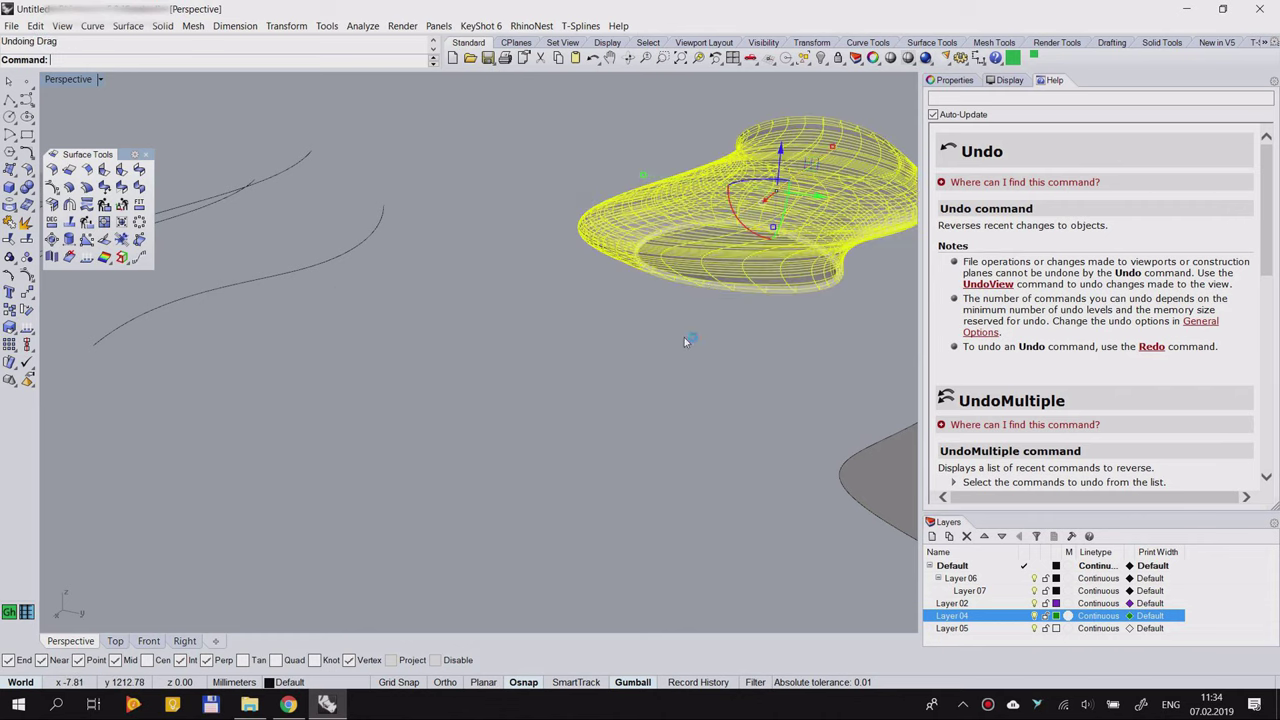
# Step: Undo the solid offset of the lofted surface and clear the selection
pyautogui.click(646, 434)
pyautogui.click(538, 306)
pyautogui.hotkey('ctrl', 'z')
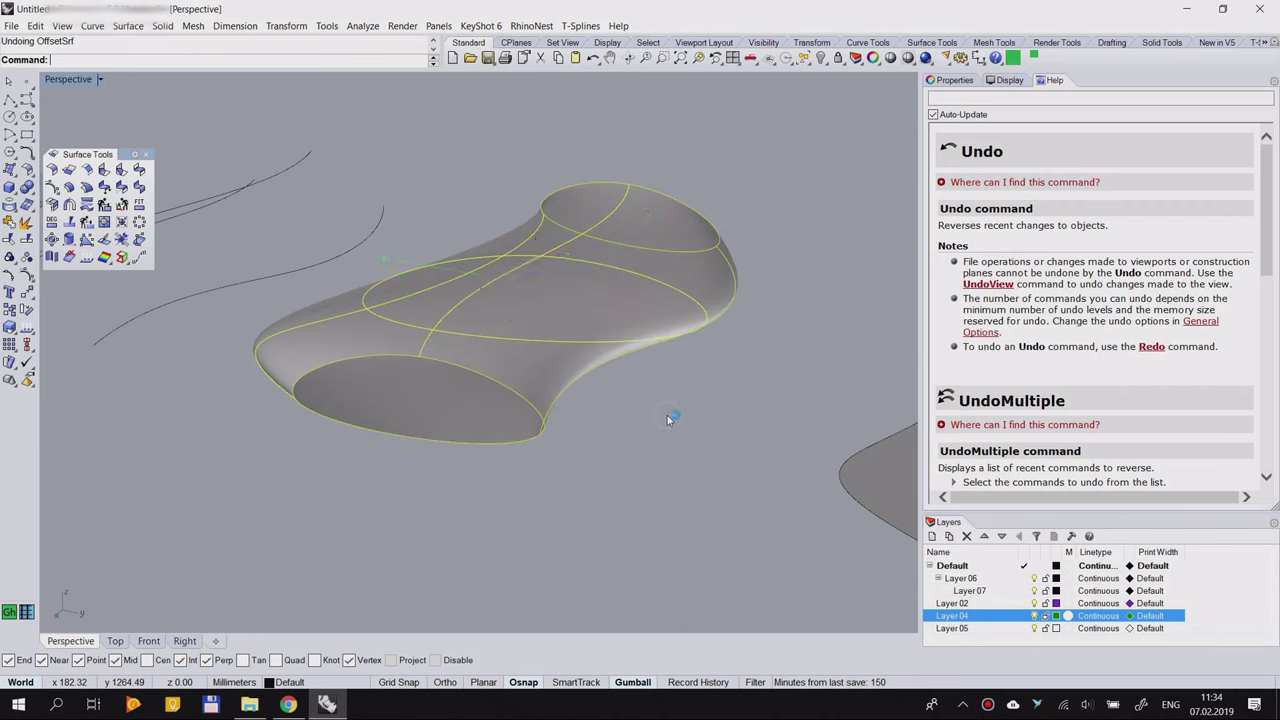
pyautogui.click(667, 415)
pyautogui.moveTo(498, 398); pyautogui.dragTo(512, 380, button='right')
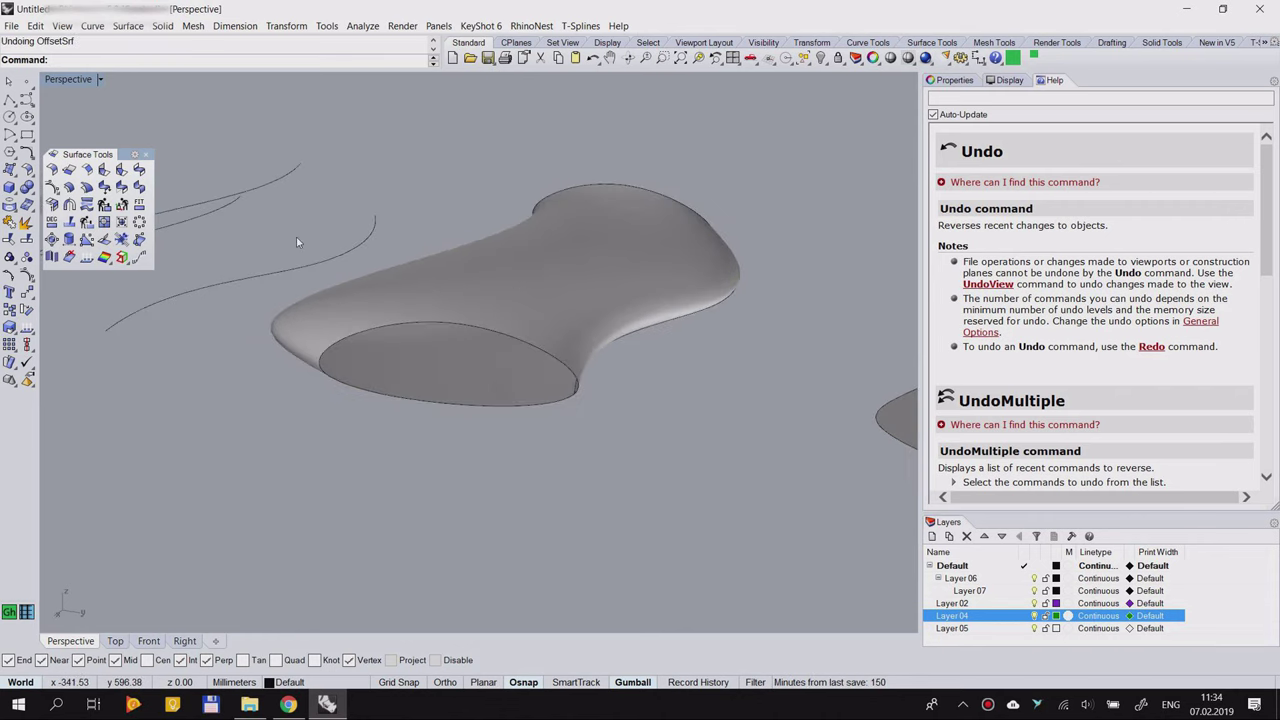
# Step: Offset the lofted surface outward with Solid set to No, defining the distance by two reference points below the surface
pyautogui.click(69, 188)
pyautogui.click(464, 302)
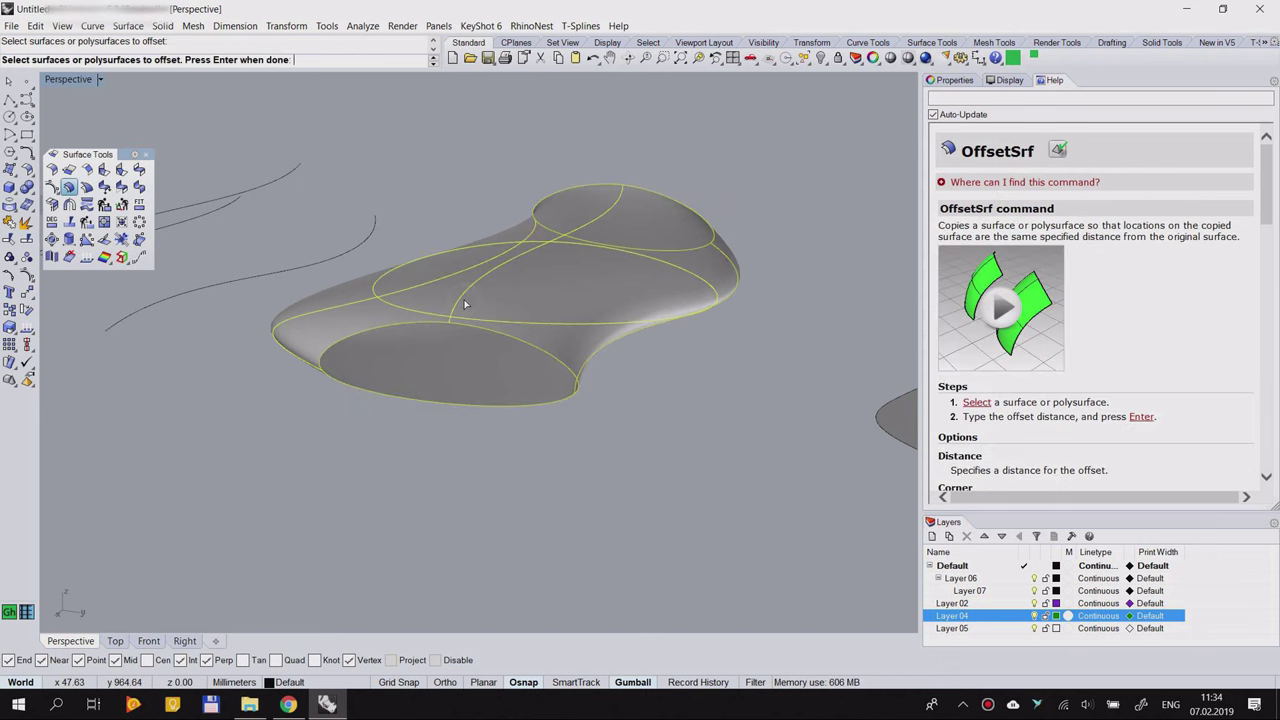
pyautogui.press('Return')
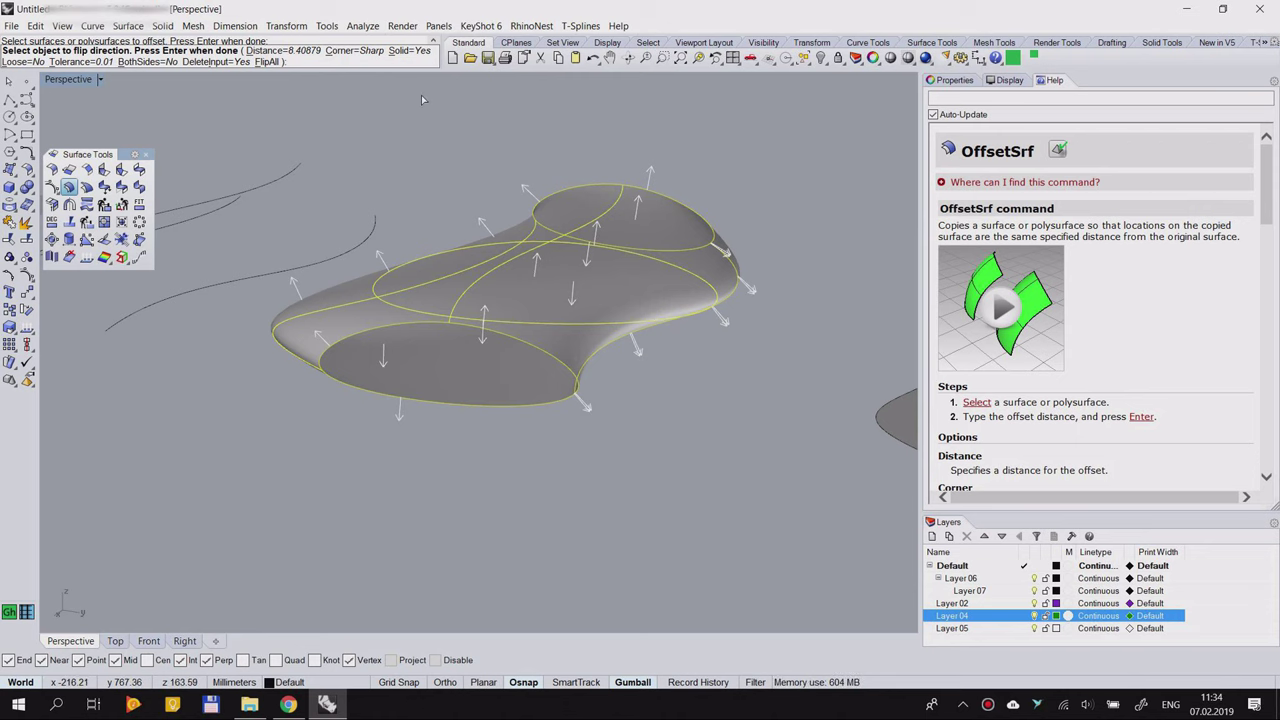
pyautogui.click(430, 50)
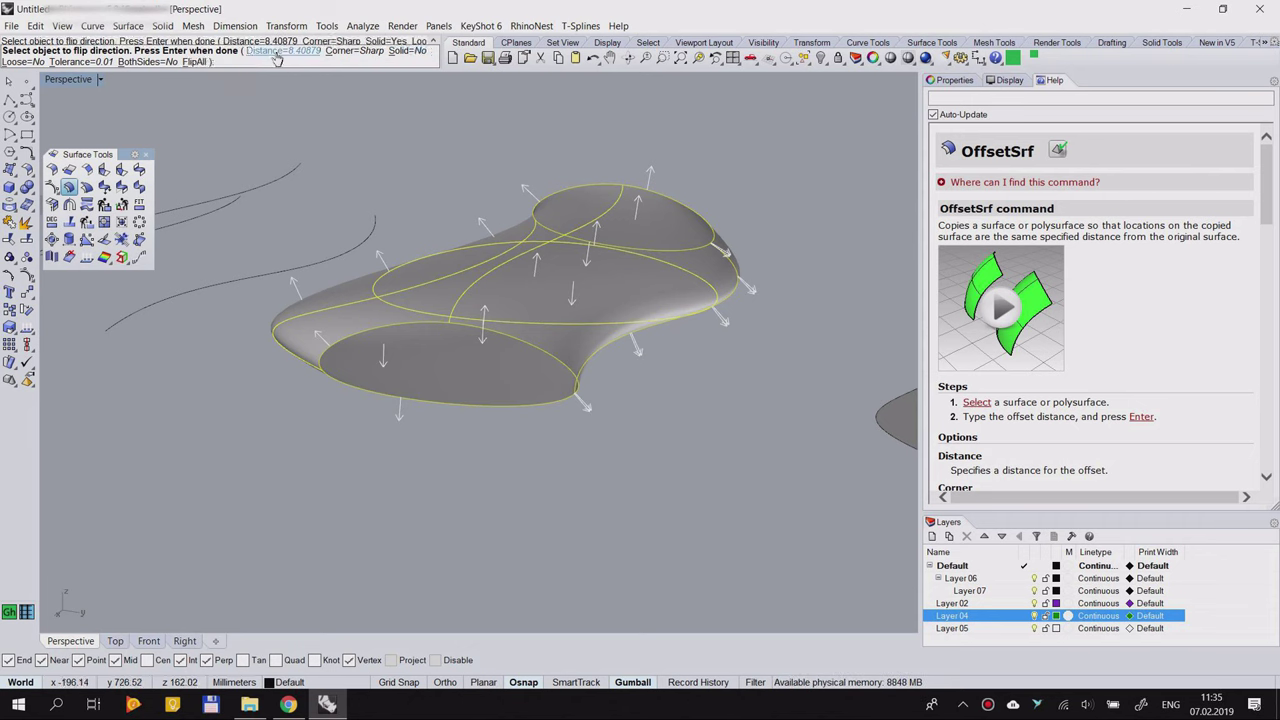
pyautogui.press('Return')
pyautogui.click(481, 439)
pyautogui.click(512, 462)
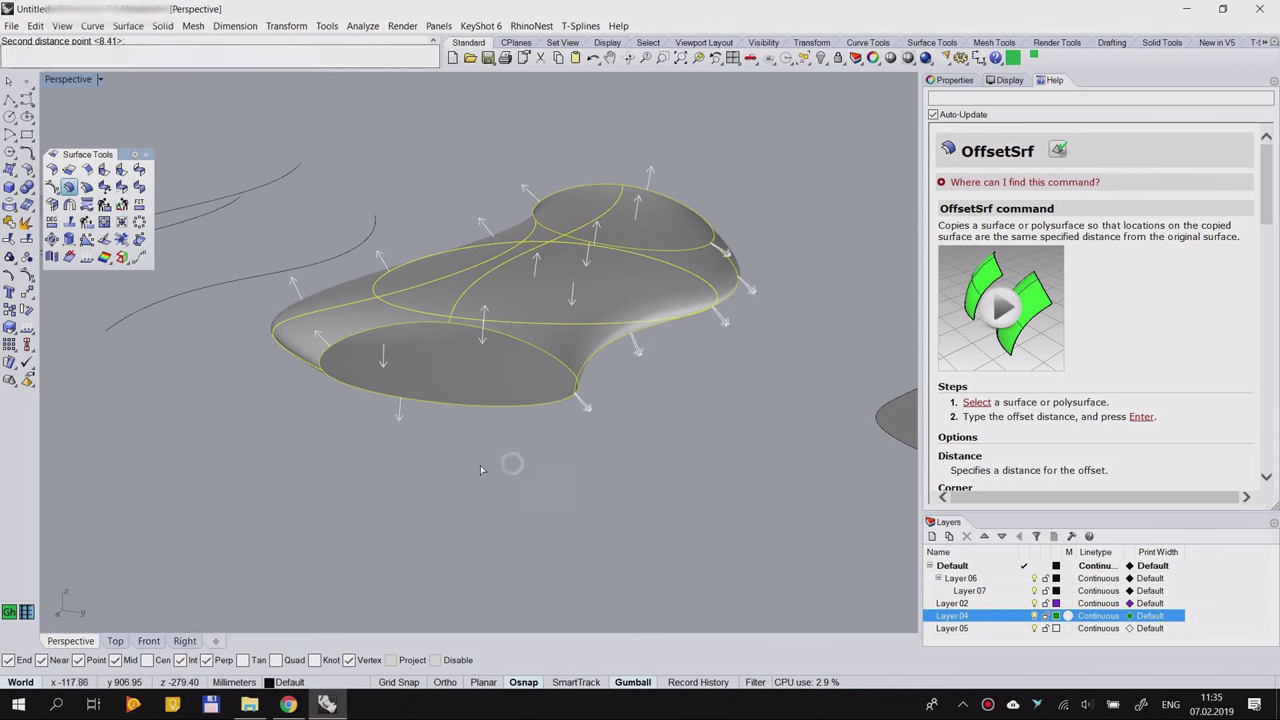
pyautogui.press('Return')
# Step: Examine the open gap between the original lofted surface and its offset copy from both ends
pyautogui.moveTo(525, 440); pyautogui.dragTo(759, 221, button='right')
pyautogui.scroll(5, 759, 221)
pyautogui.scroll(-7, 620, 343)
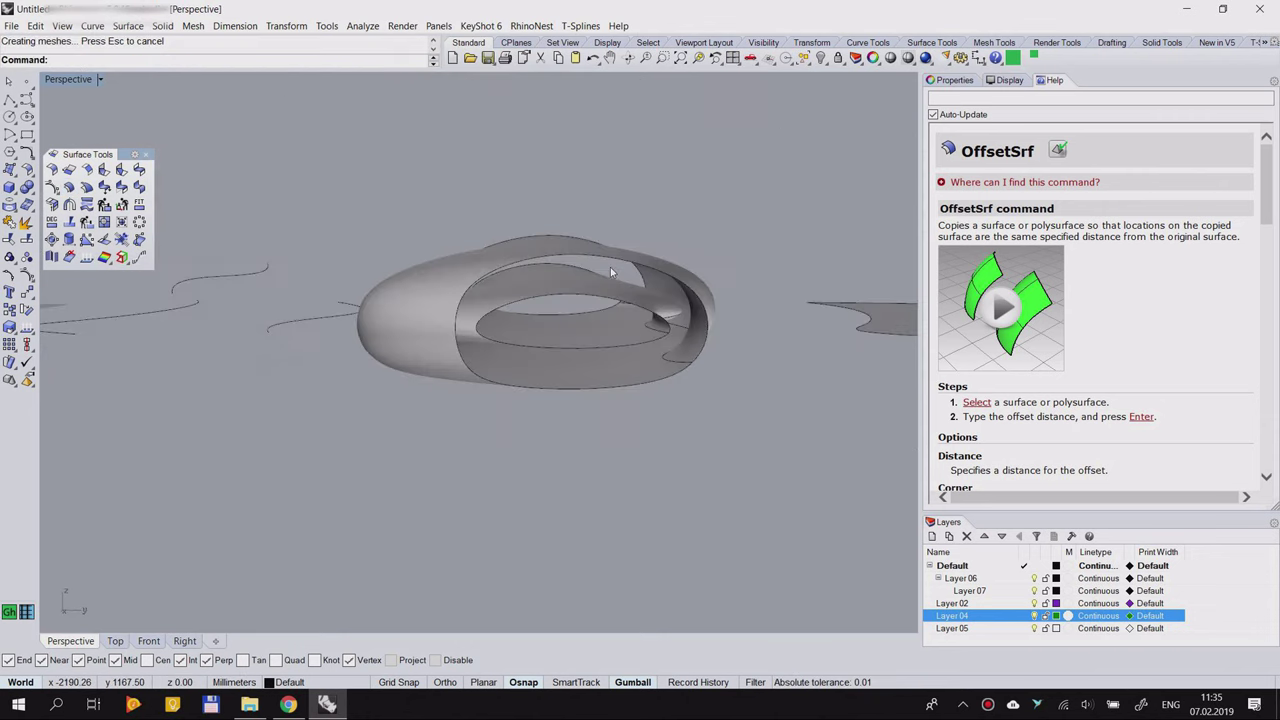
pyautogui.scroll(5, 610, 271)
pyautogui.scroll(-6, 534, 289)
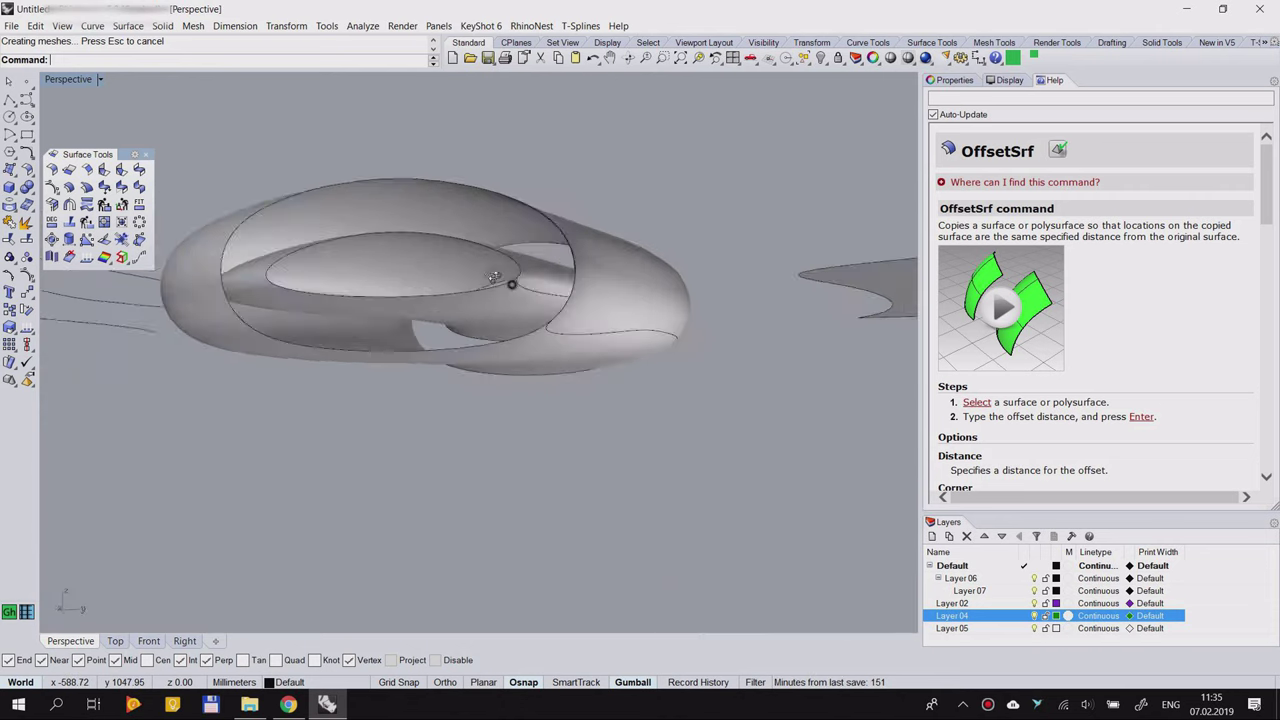
# Step: Move the outer offset copy away from the original lofted surface, undo the move and clear the selection
pyautogui.scroll(6, 511, 280)
pyautogui.scroll(-6, 582, 346)
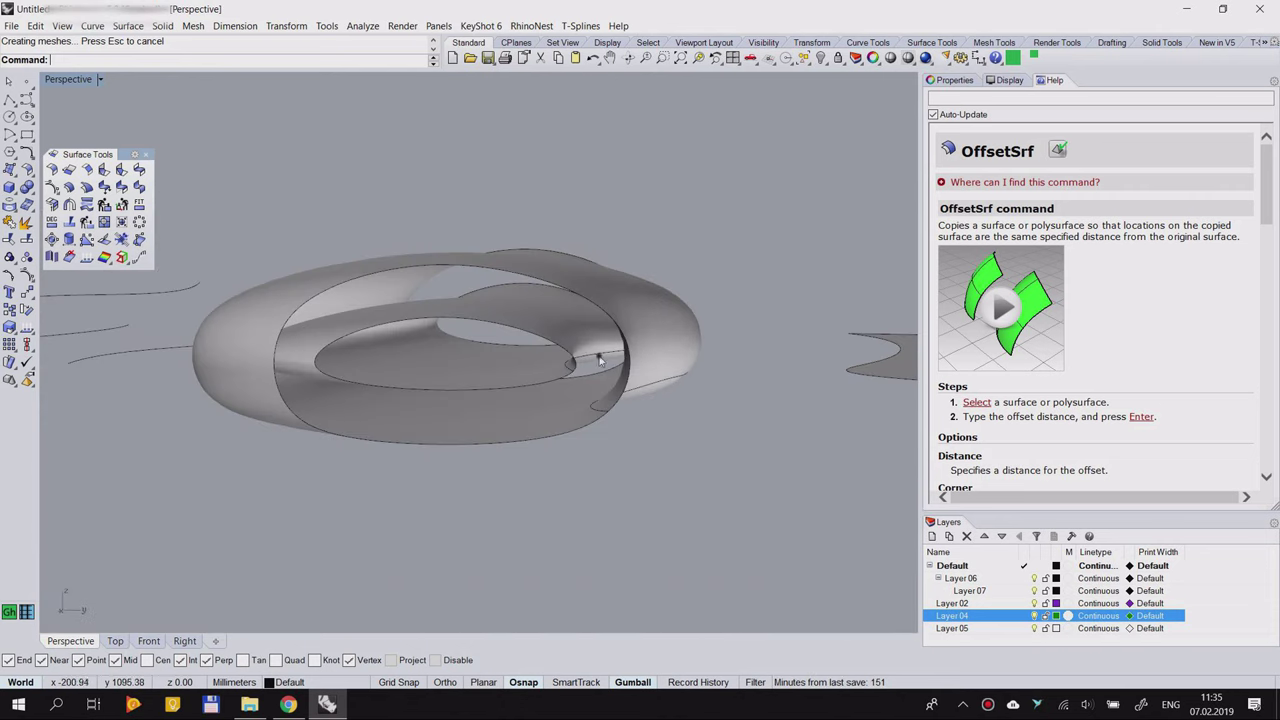
pyautogui.moveTo(600, 358); pyautogui.dragTo(637, 329, button='right')
pyautogui.moveTo(637, 329); pyautogui.dragTo(511, 226)
pyautogui.click(649, 169)
pyautogui.moveTo(540, 280); pyautogui.dragTo(487, 311, button='right')
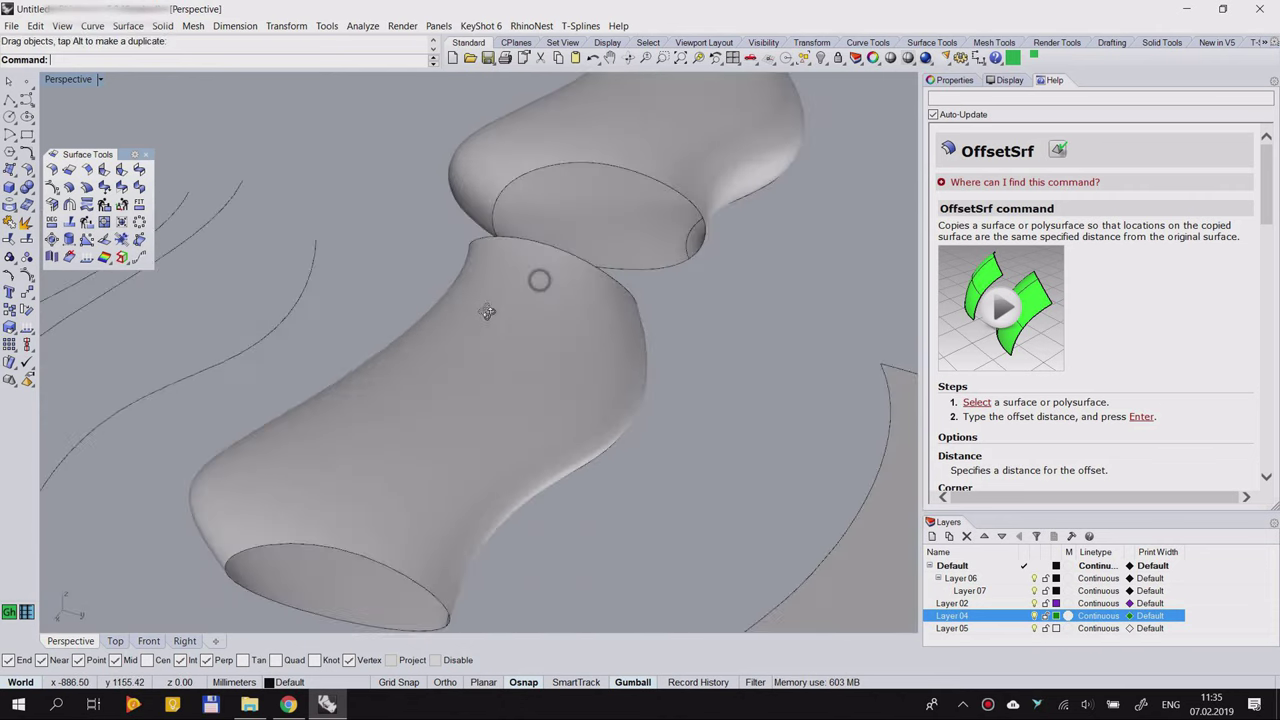
pyautogui.moveTo(487, 312); pyautogui.dragTo(460, 270)
pyautogui.hotkey('ctrl', 'z')
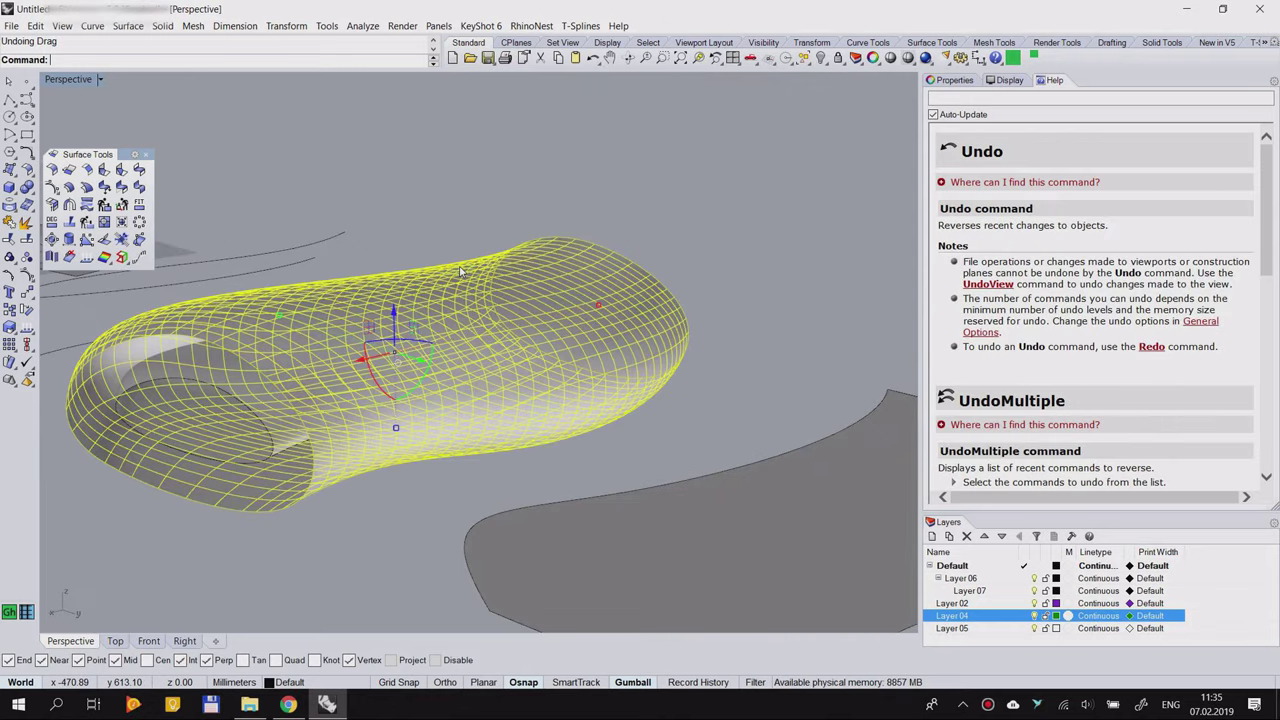
pyautogui.click(651, 120)
# Step: Close the Surface Tools palette and draw a tall solid box on the ground near the extruded shape
pyautogui.moveTo(340, 240); pyautogui.dragTo(397, 401, button='right')
pyautogui.scroll(-7, 505, 197)
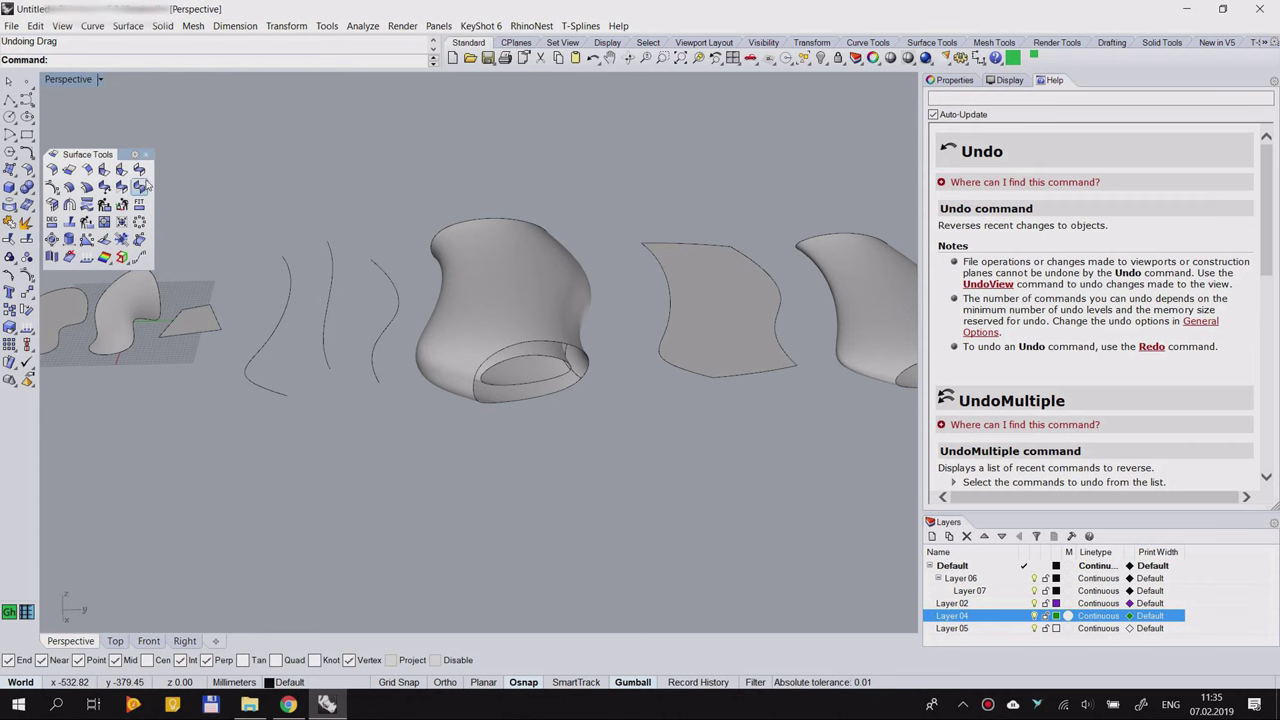
pyautogui.scroll(-3, 412, 318)
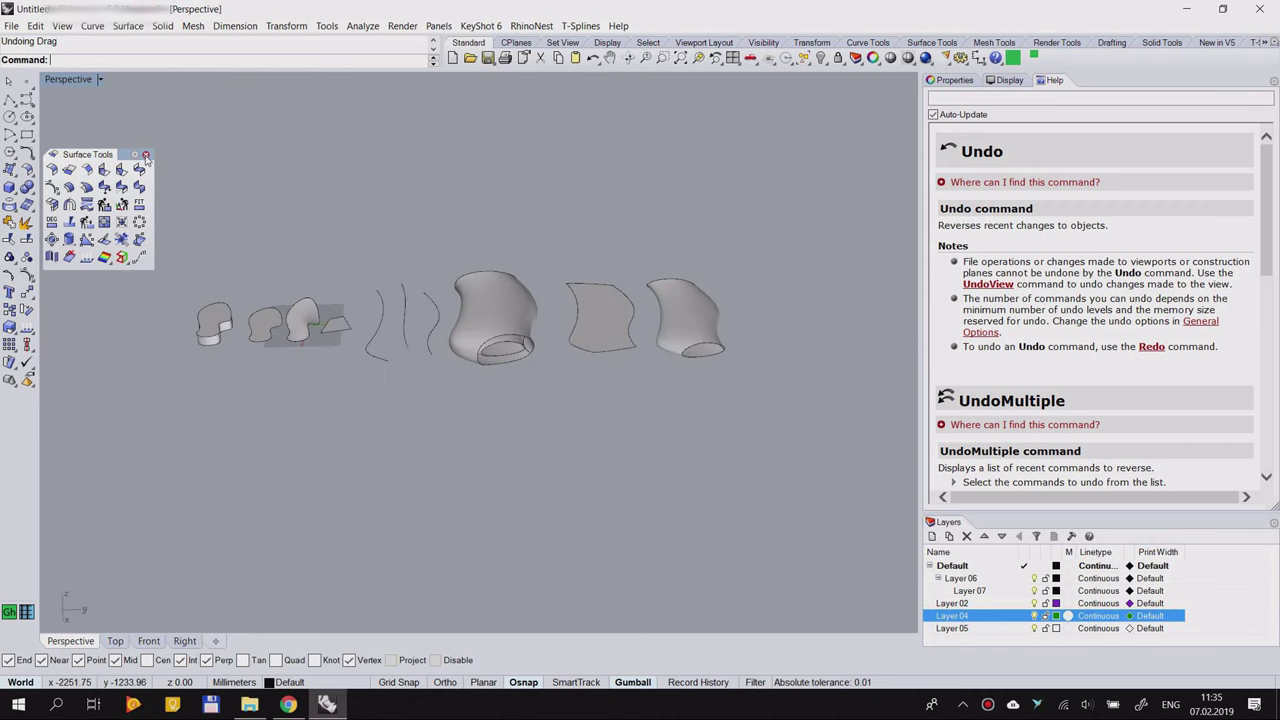
pyautogui.click(146, 156)
pyautogui.click(33, 175)
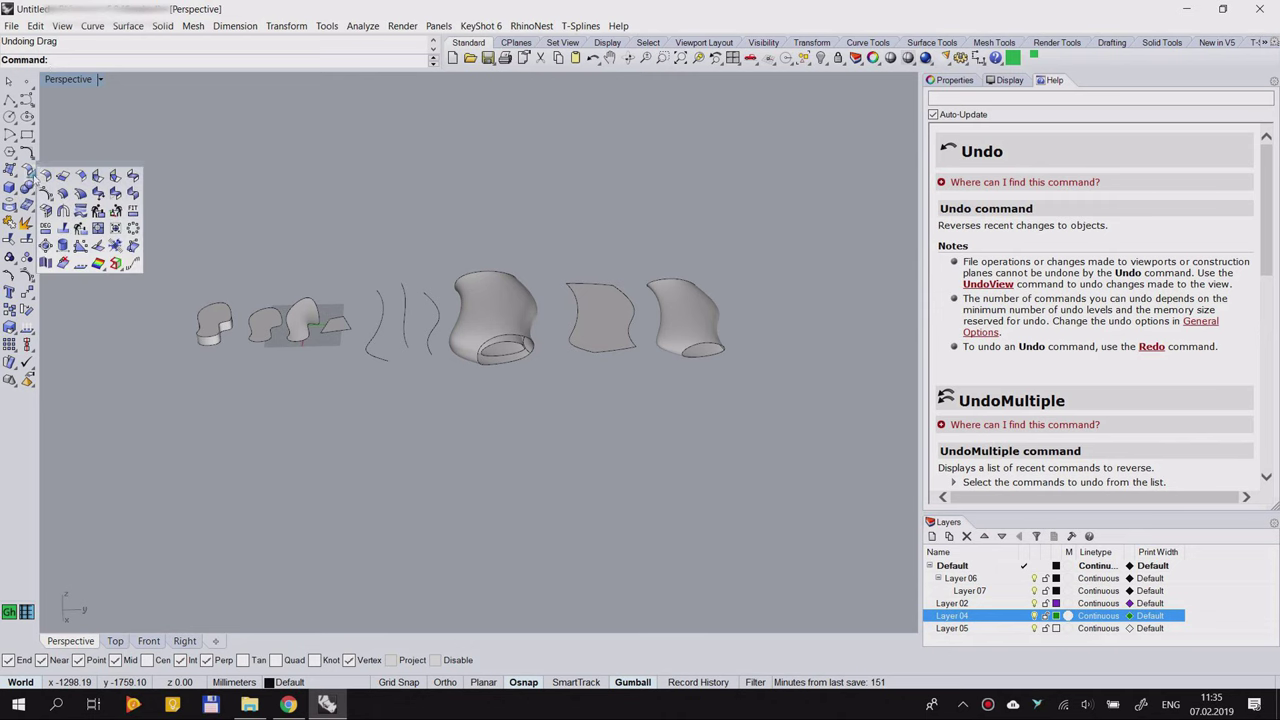
pyautogui.click(14, 192)
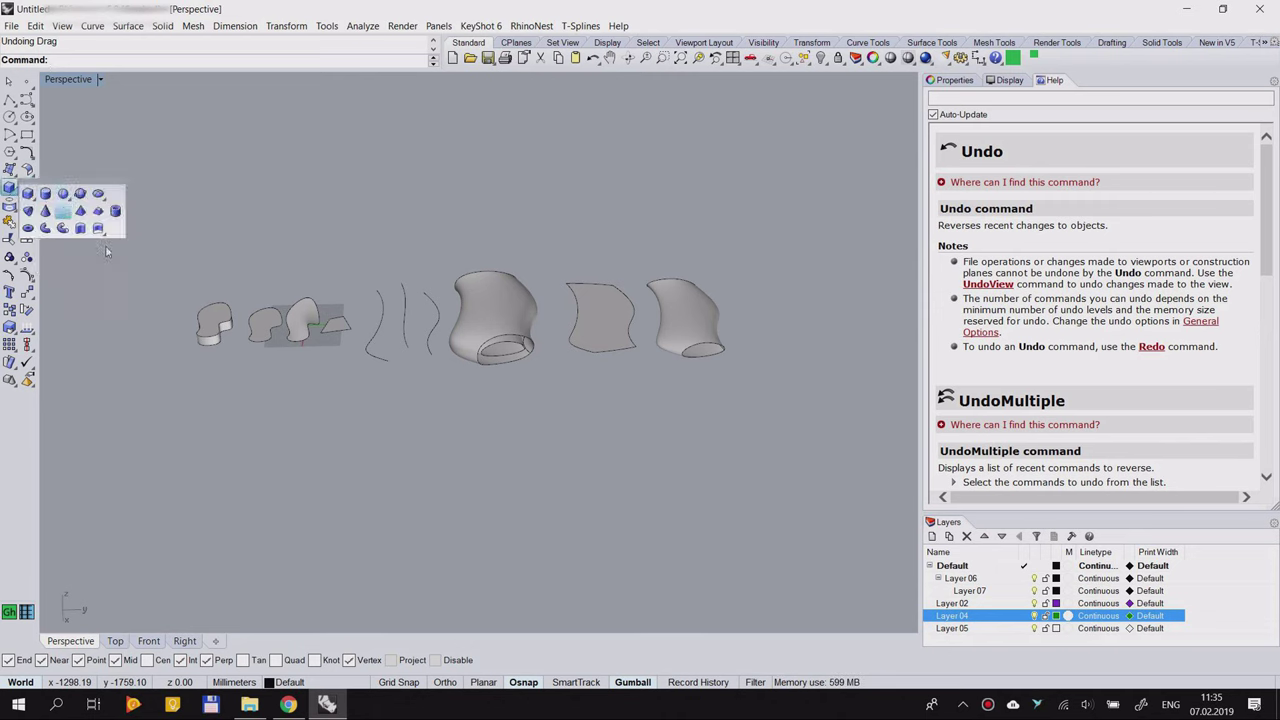
pyautogui.scroll(3, 274, 401)
pyautogui.click(13, 193)
pyautogui.click(28, 193)
pyautogui.click(258, 354)
pyautogui.click(292, 423)
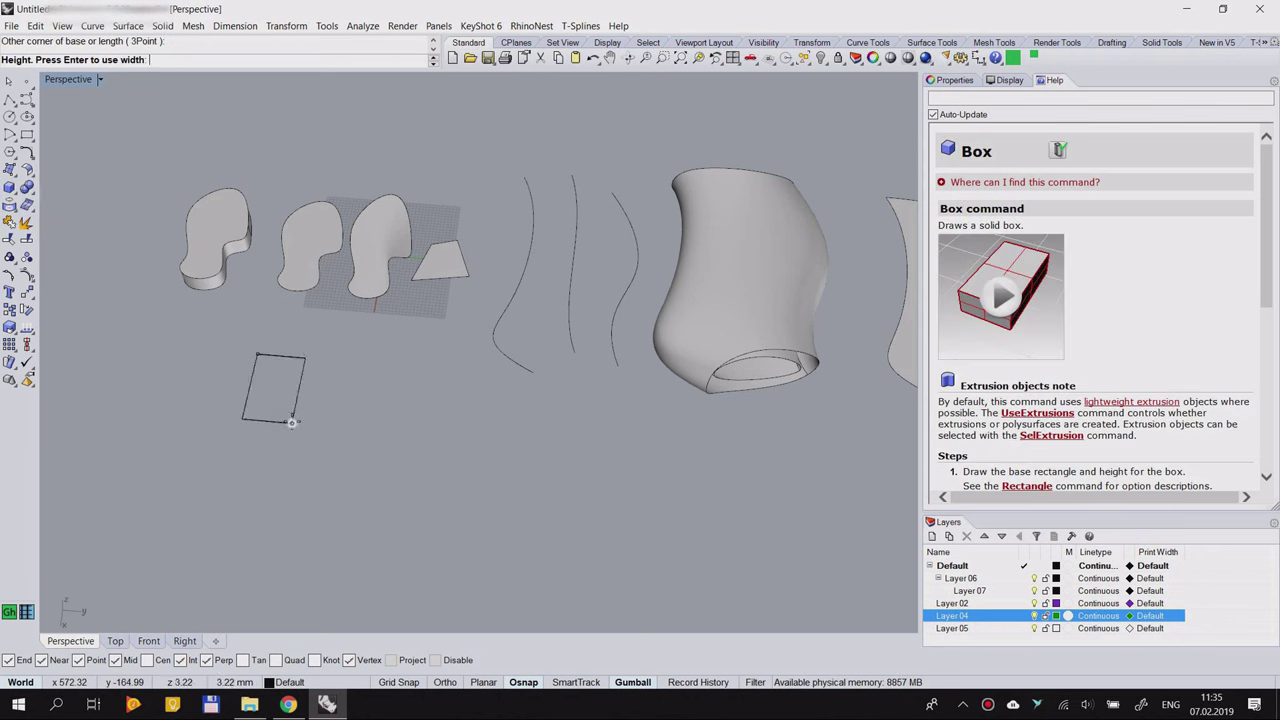
pyautogui.click(220, 386)
pyautogui.moveTo(222, 384); pyautogui.dragTo(176, 340, button='right')
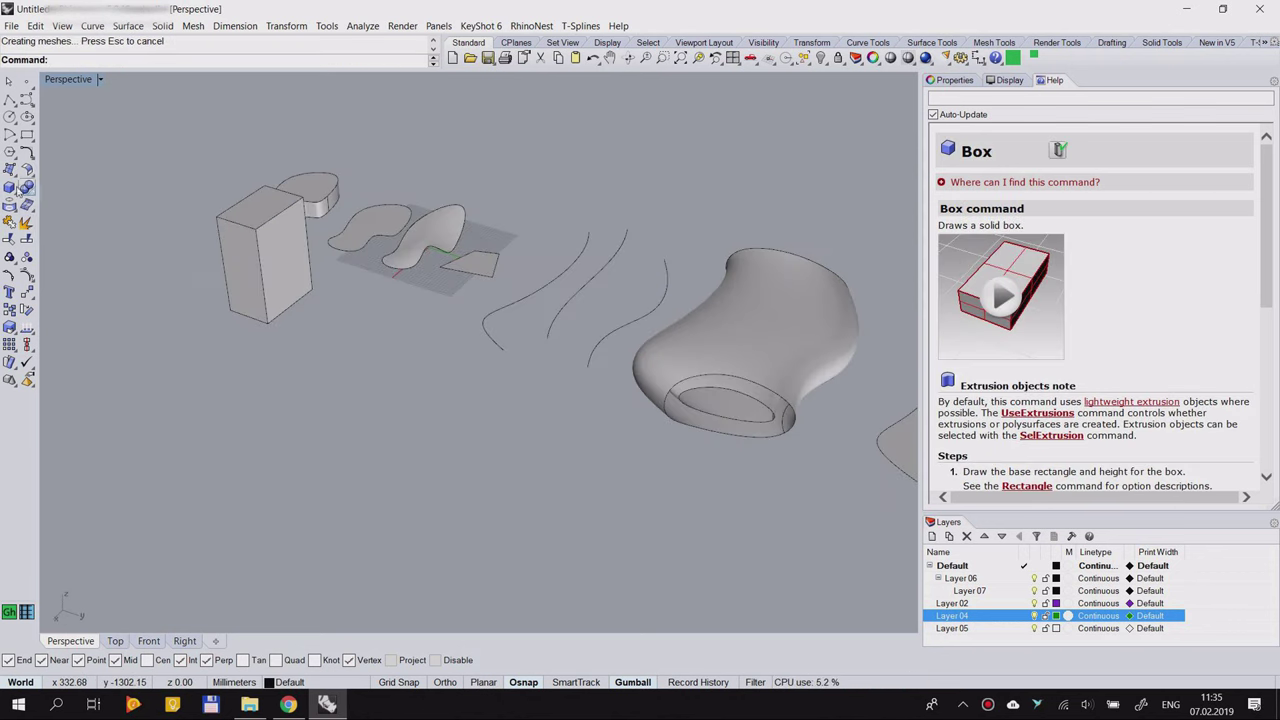
# Step: Keep the Solid Creation tools open as a floating palette and draw a solid sphere beside the box
pyautogui.moveTo(61, 187); pyautogui.dragTo(86, 172)
pyautogui.click(94, 201)
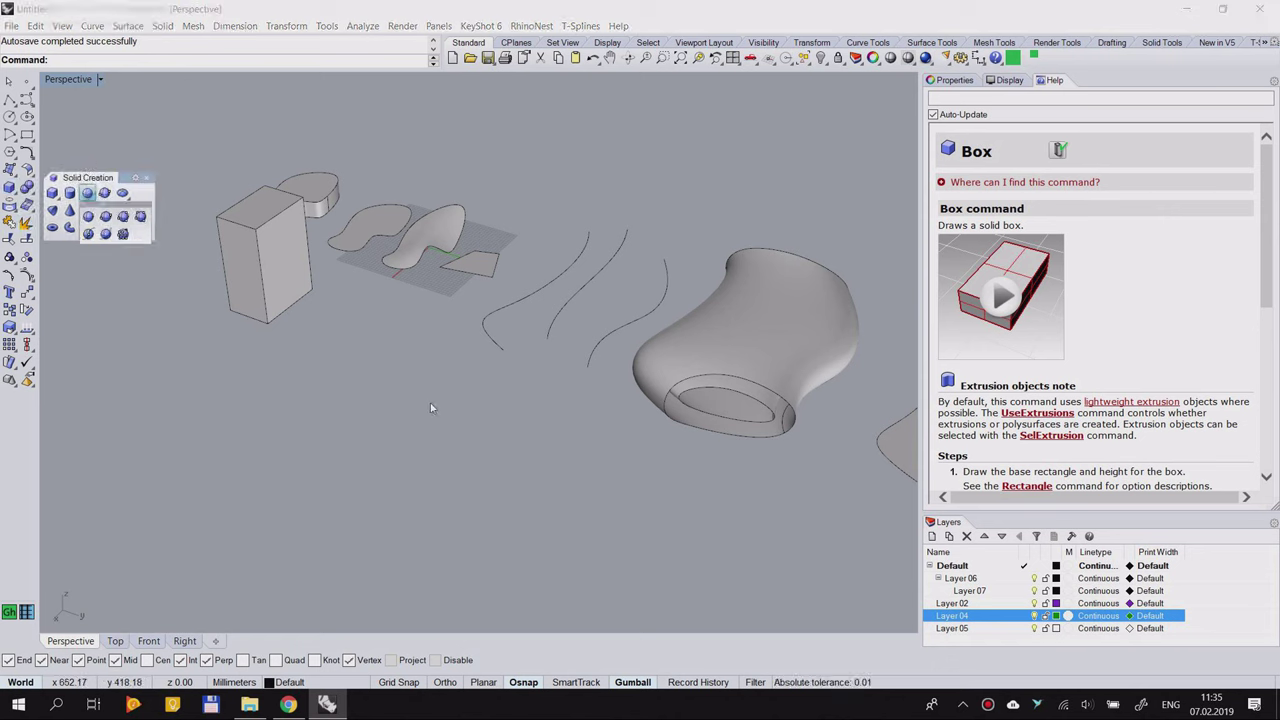
pyautogui.click(104, 196)
pyautogui.click(348, 340)
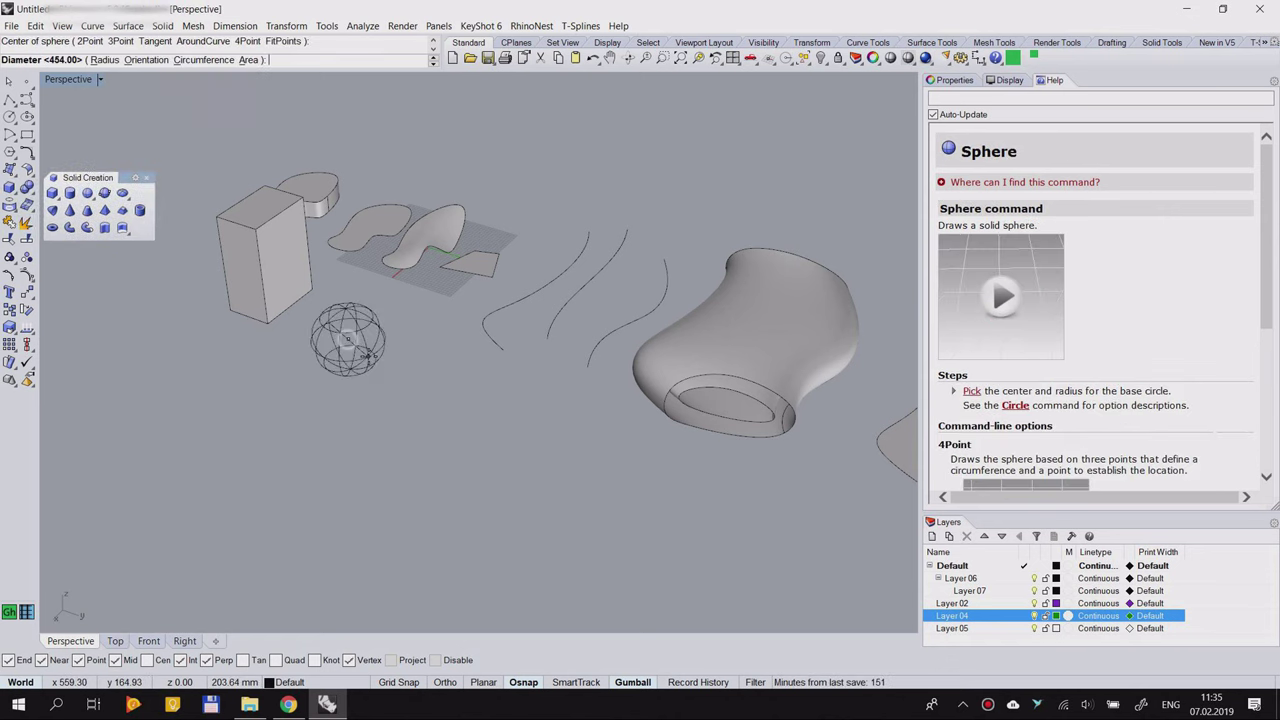
pyautogui.click(330, 366)
# Step: Draw a solid upright cone in front of the box, next to the sphere
pyautogui.click(92, 201)
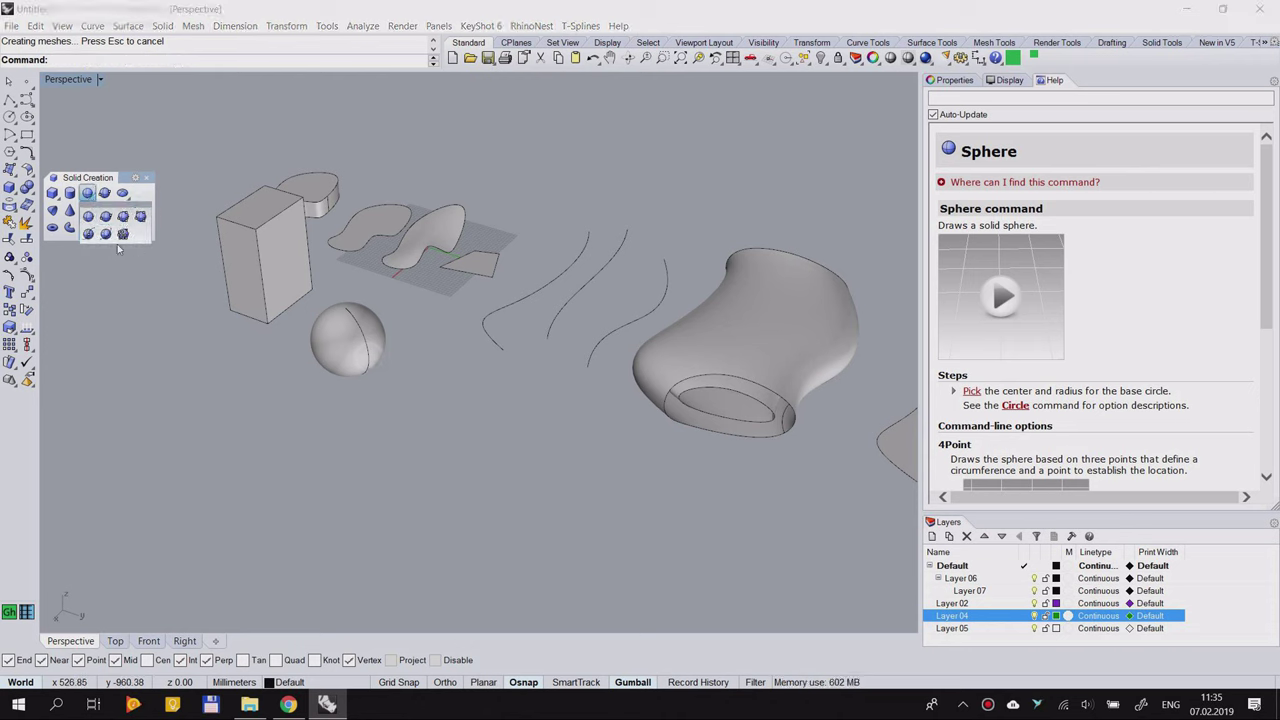
pyautogui.click(137, 369)
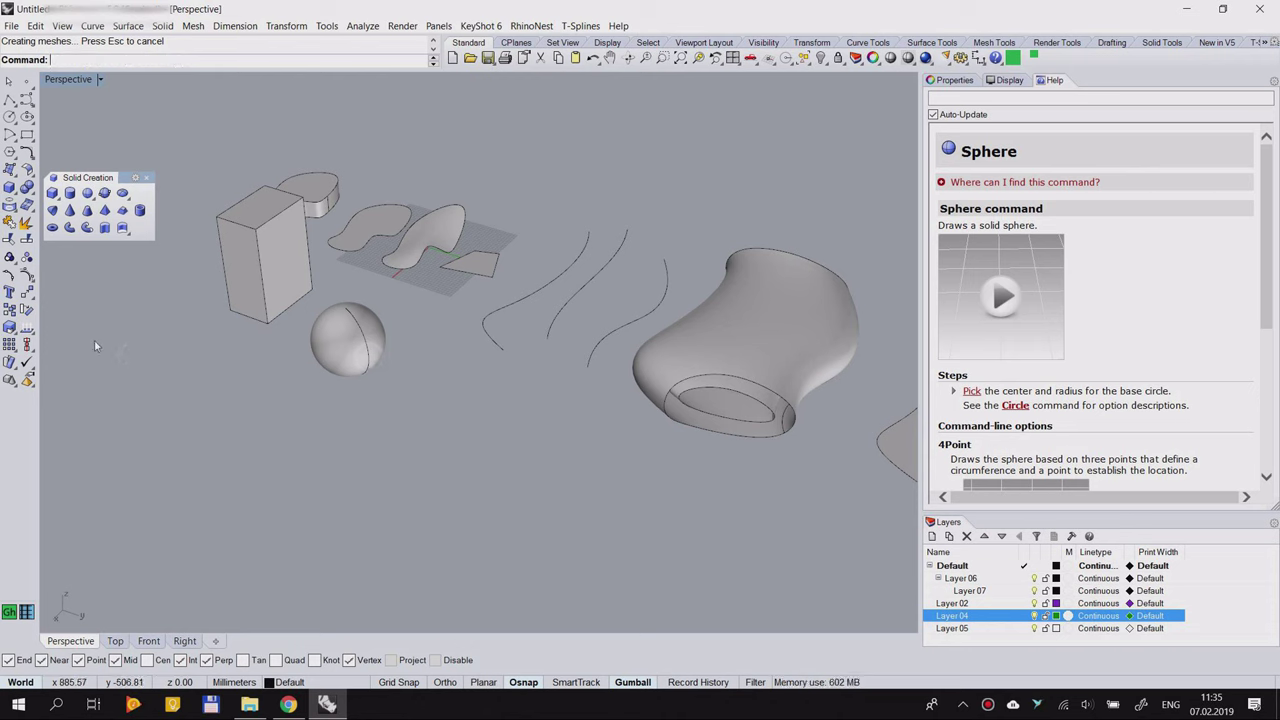
pyautogui.click(250, 368)
pyautogui.click(275, 393)
pyautogui.click(146, 311)
pyautogui.moveTo(236, 365); pyautogui.dragTo(274, 346, button='right')
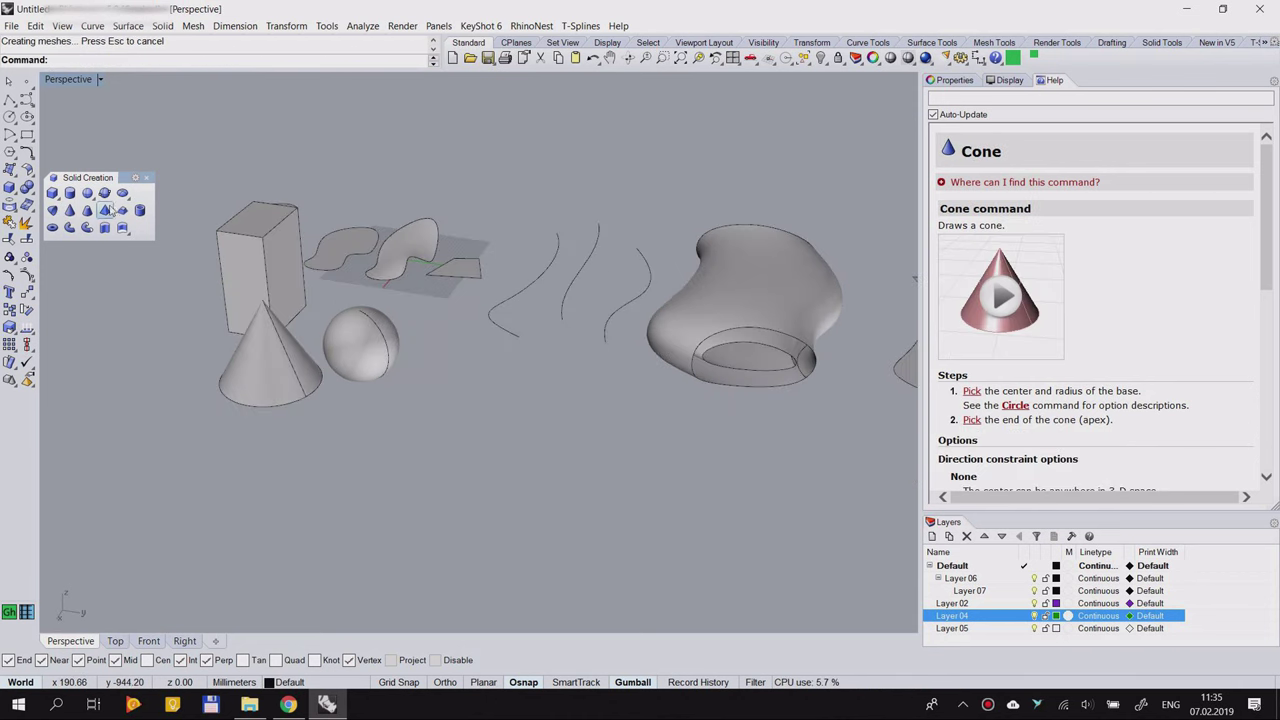
# Step: Draw a short thick-walled tube in front of the sphere, setting its outer radius, inner radius and height freehand
pyautogui.click(142, 214)
pyautogui.click(355, 436)
pyautogui.click(377, 464)
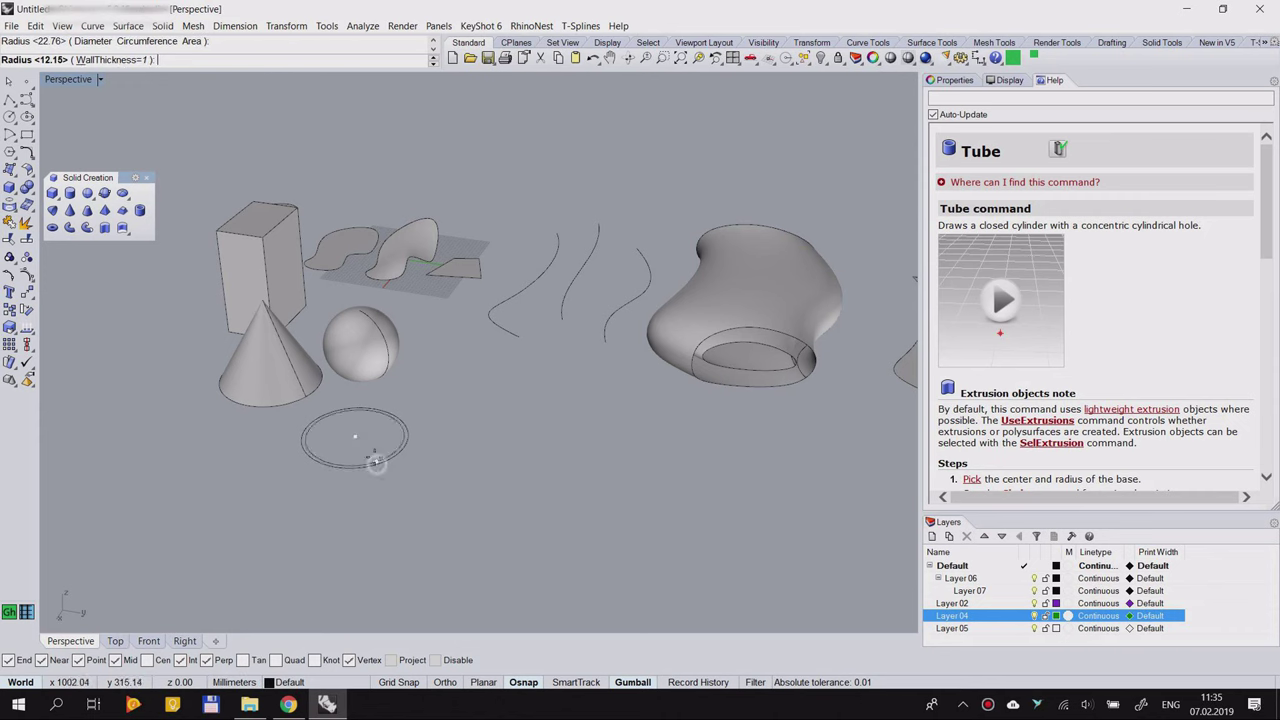
pyautogui.click(372, 452)
pyautogui.click(466, 397)
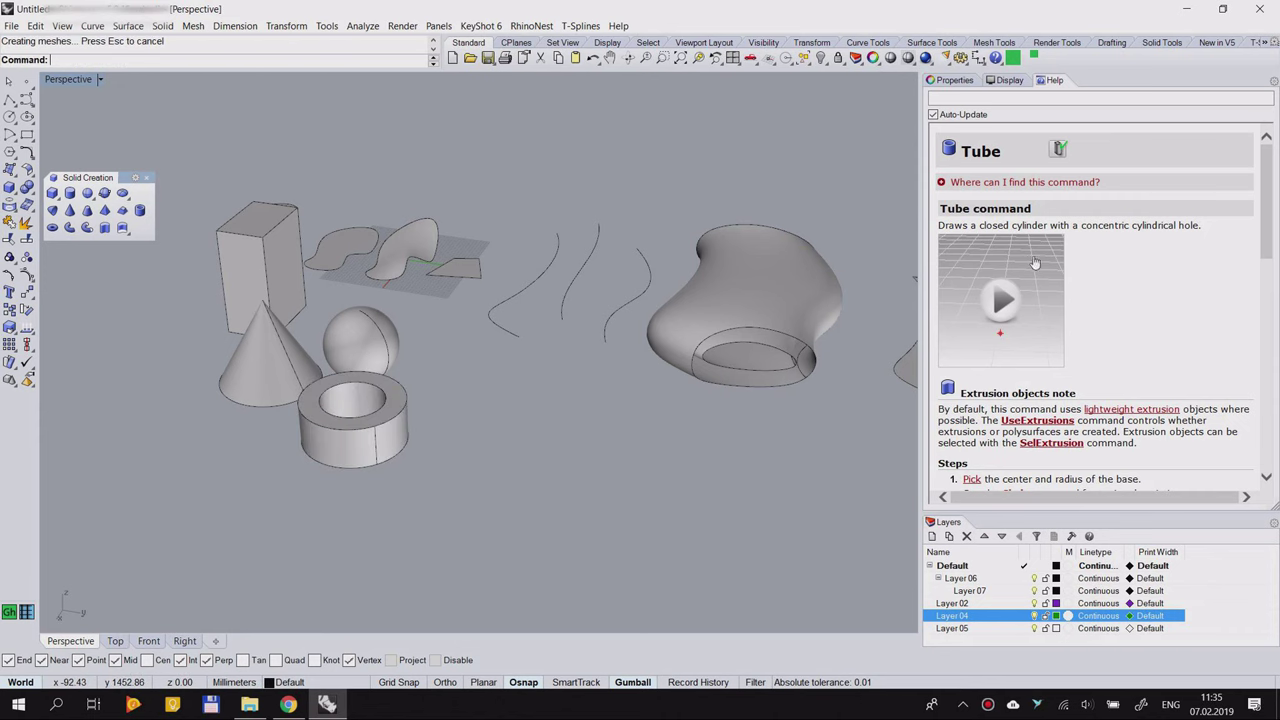
# Step: Create a flat-capped pipe around the leftmost of the three open curves, with a start radius of about 27 mm and an end radius of about 71 mm
pyautogui.scroll(-4, 421, 305)
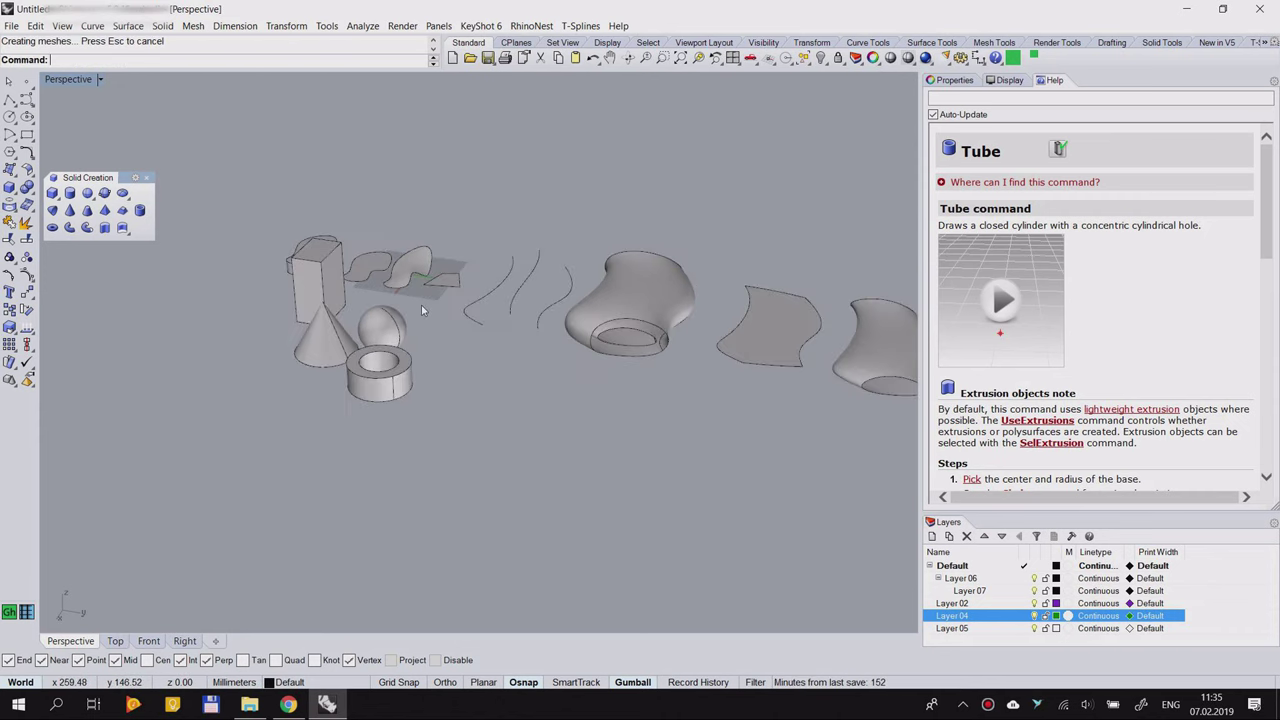
pyautogui.moveTo(421, 305); pyautogui.dragTo(517, 321, button='right')
pyautogui.scroll(8, 517, 321)
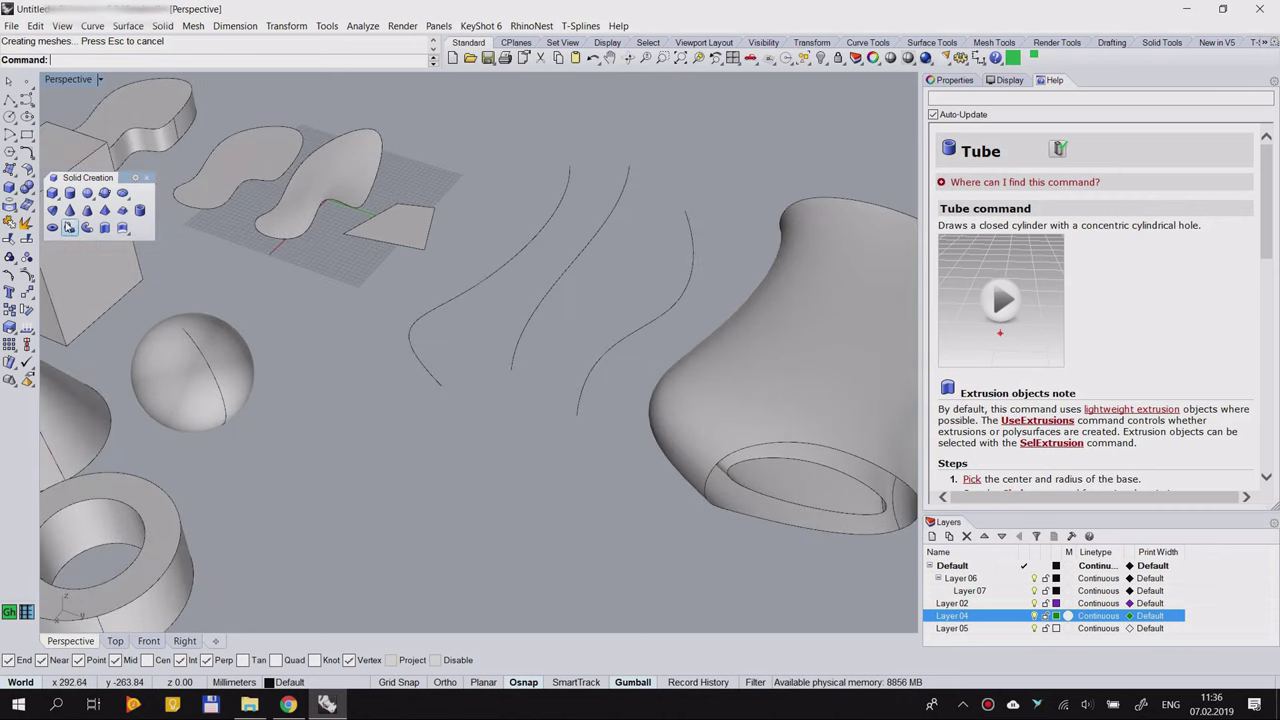
pyautogui.click(69, 228)
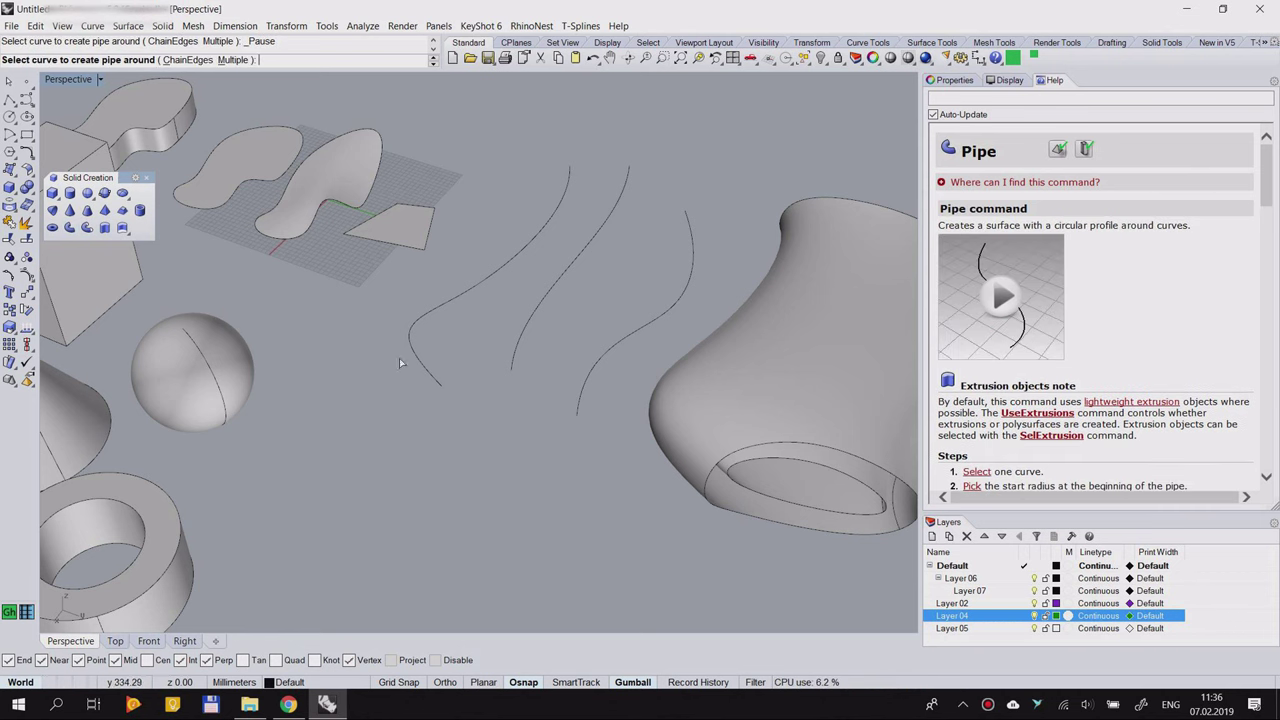
pyautogui.click(500, 265)
pyautogui.scroll(5, 630, 161)
pyautogui.scroll(-5, 540, 215)
pyautogui.scroll(2, 578, 160)
pyautogui.scroll(2, 500, 190)
pyautogui.scroll(-2, 534, 184)
pyautogui.click(537, 187)
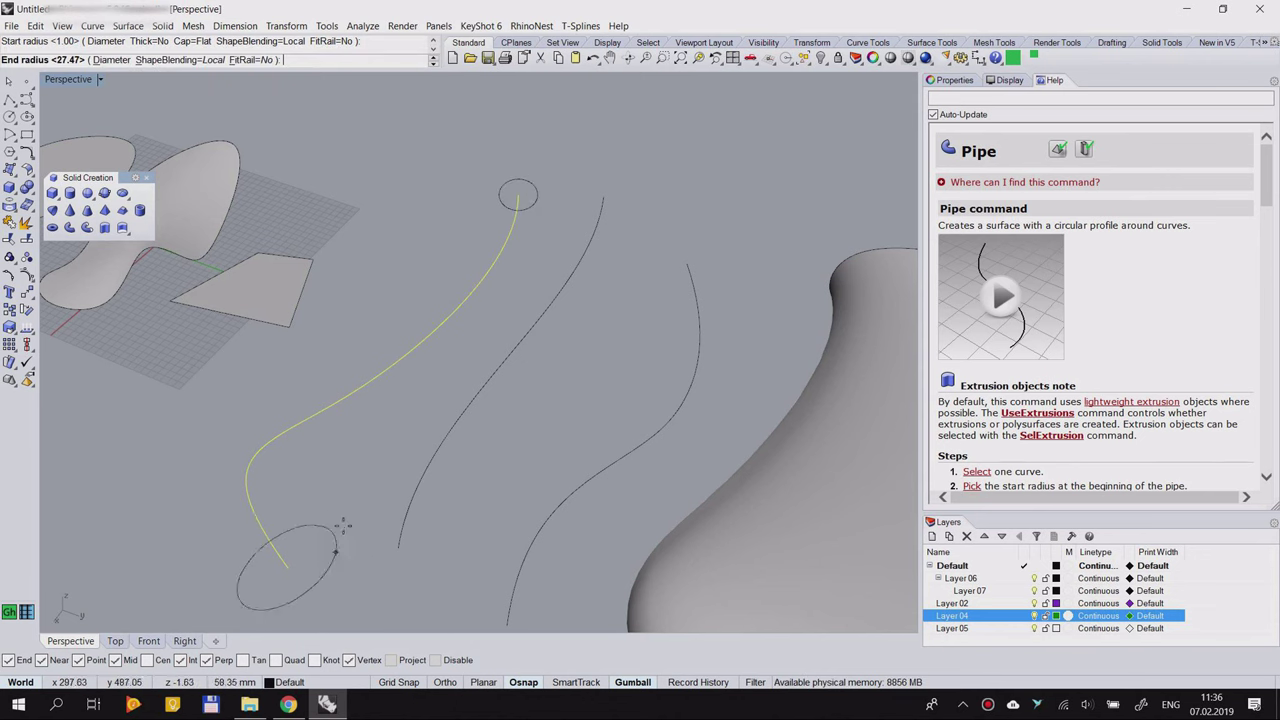
pyautogui.click(345, 528)
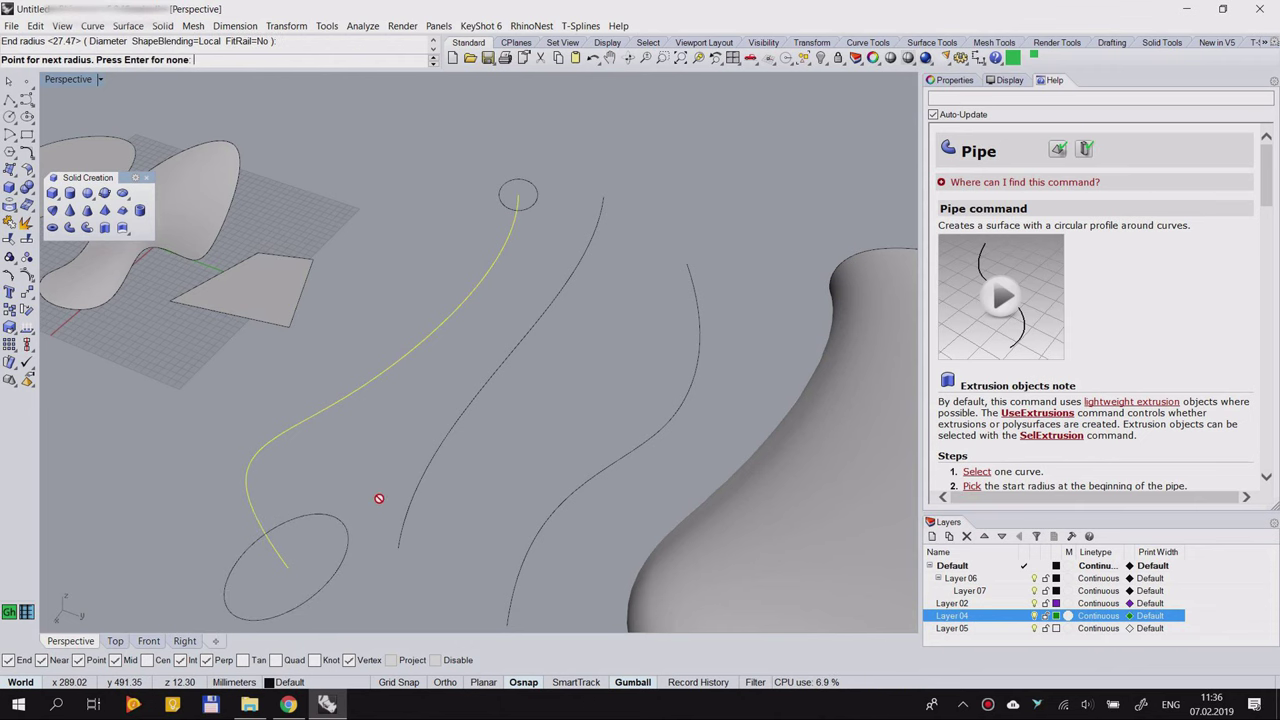
pyautogui.press('Return')
# Step: Inspect the pipe's surface at the curve's tight bend and delete the pipe, keeping the curve
pyautogui.moveTo(386, 477); pyautogui.dragTo(233, 371, button='right')
pyautogui.scroll(5, 233, 371)
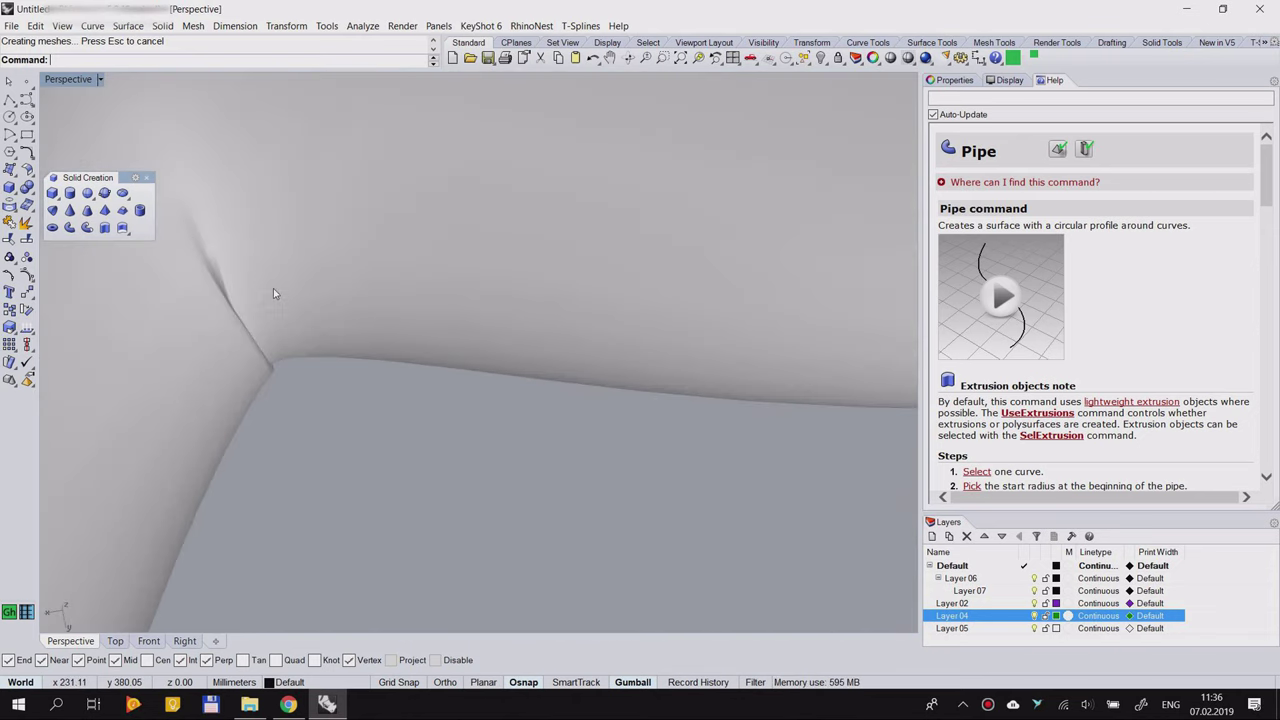
pyautogui.scroll(-5, 273, 300)
pyautogui.scroll(-4, 432, 300)
pyautogui.moveTo(432, 300); pyautogui.dragTo(385, 406, button='right')
pyautogui.scroll(4, 339, 338)
pyautogui.click(385, 403)
pyautogui.press('Delete')
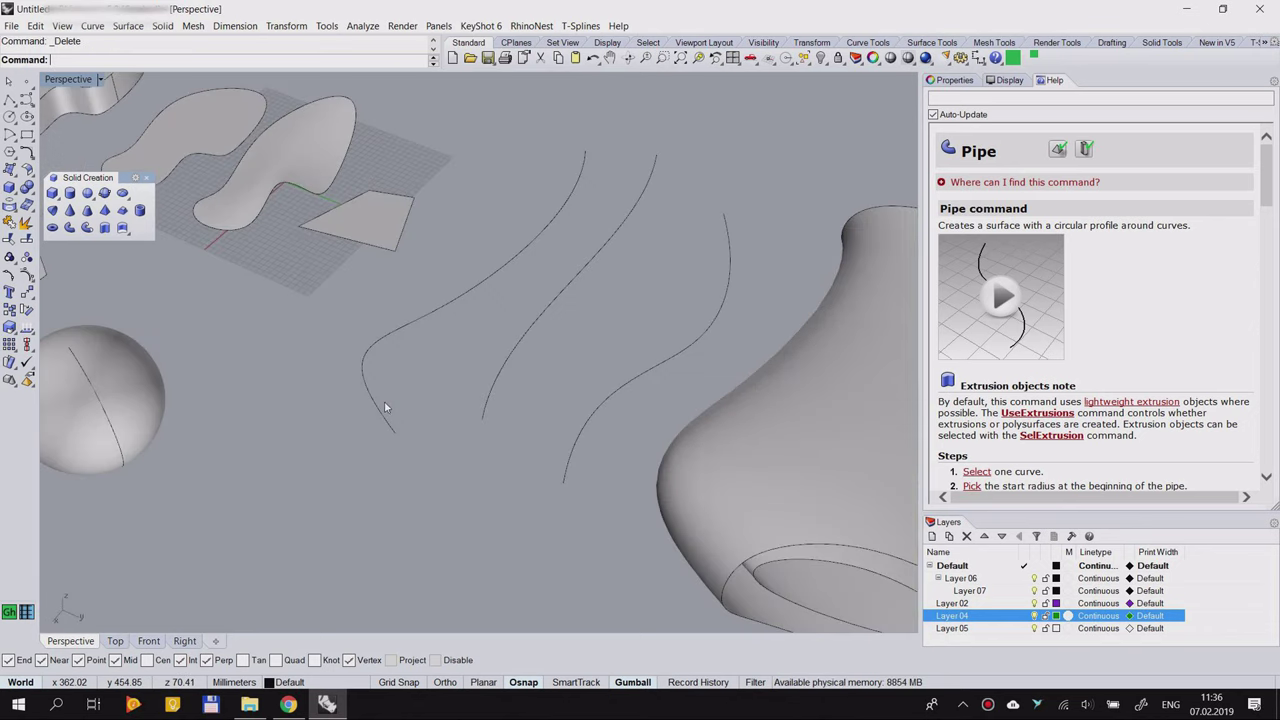
# Step: Start a flat-capped pipe around the leftmost curve with a start radius of about 34 mm and an end radius of about 42 mm
pyautogui.click(69, 228)
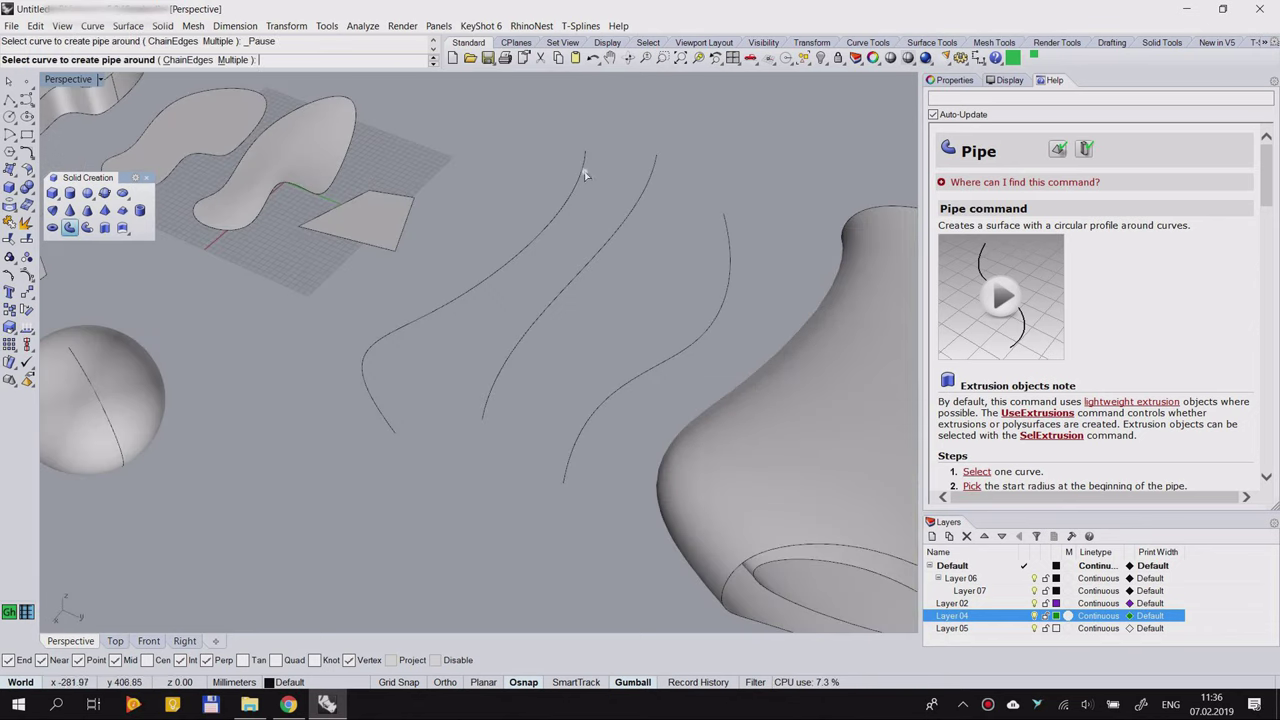
pyautogui.click(582, 174)
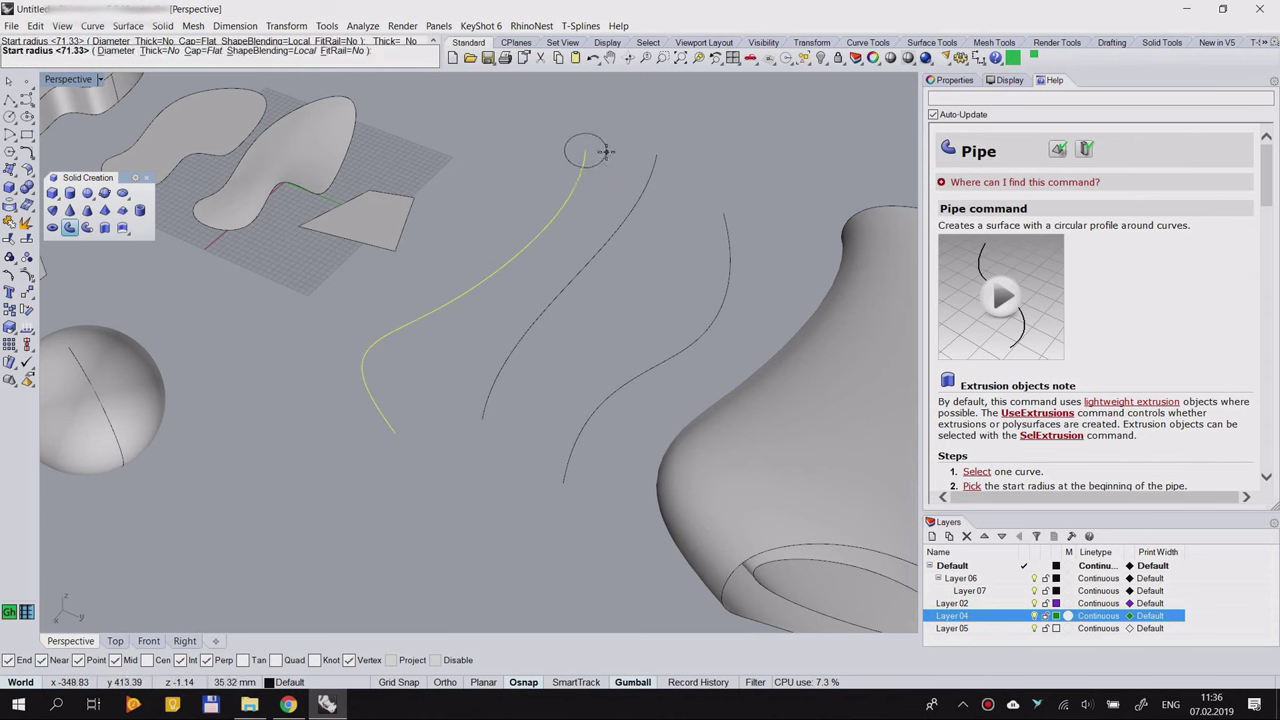
pyautogui.click(605, 151)
pyautogui.click(418, 430)
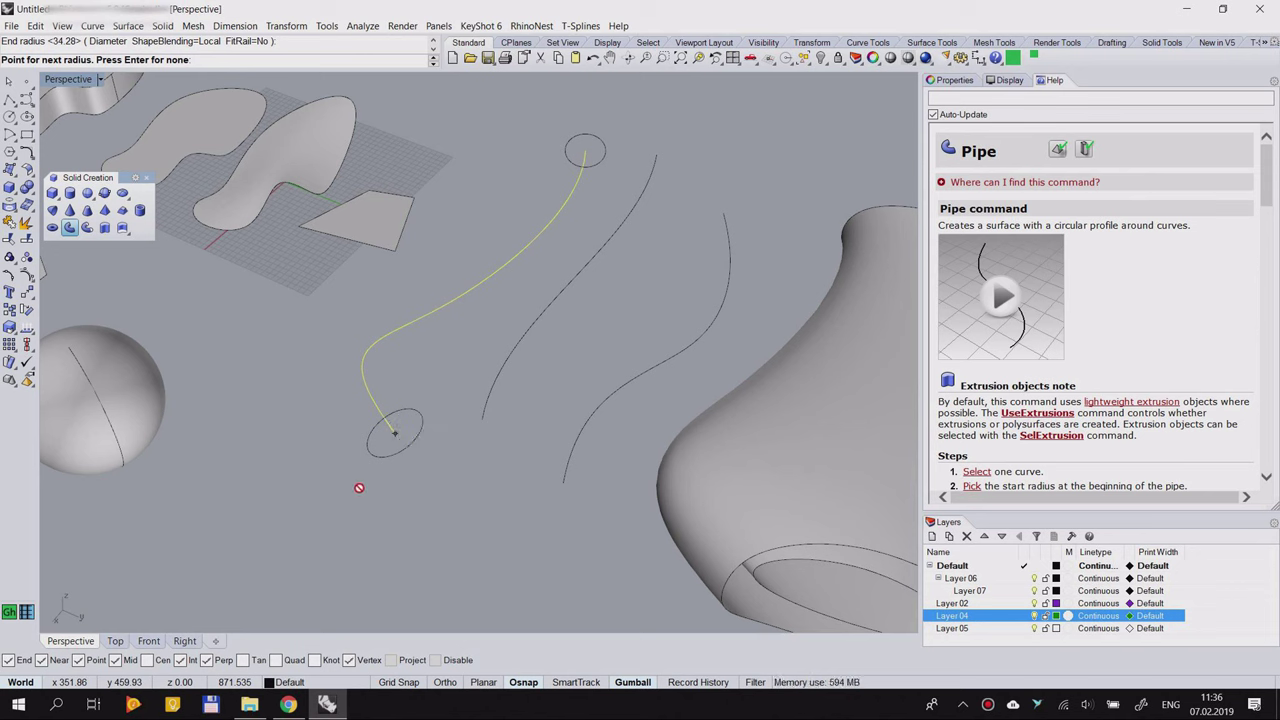
# Step: Add two intermediate pipe radii of about 16 mm each along the curve's tight bend
pyautogui.click(367, 381)
pyautogui.scroll(2, 378, 382)
pyautogui.click(380, 382)
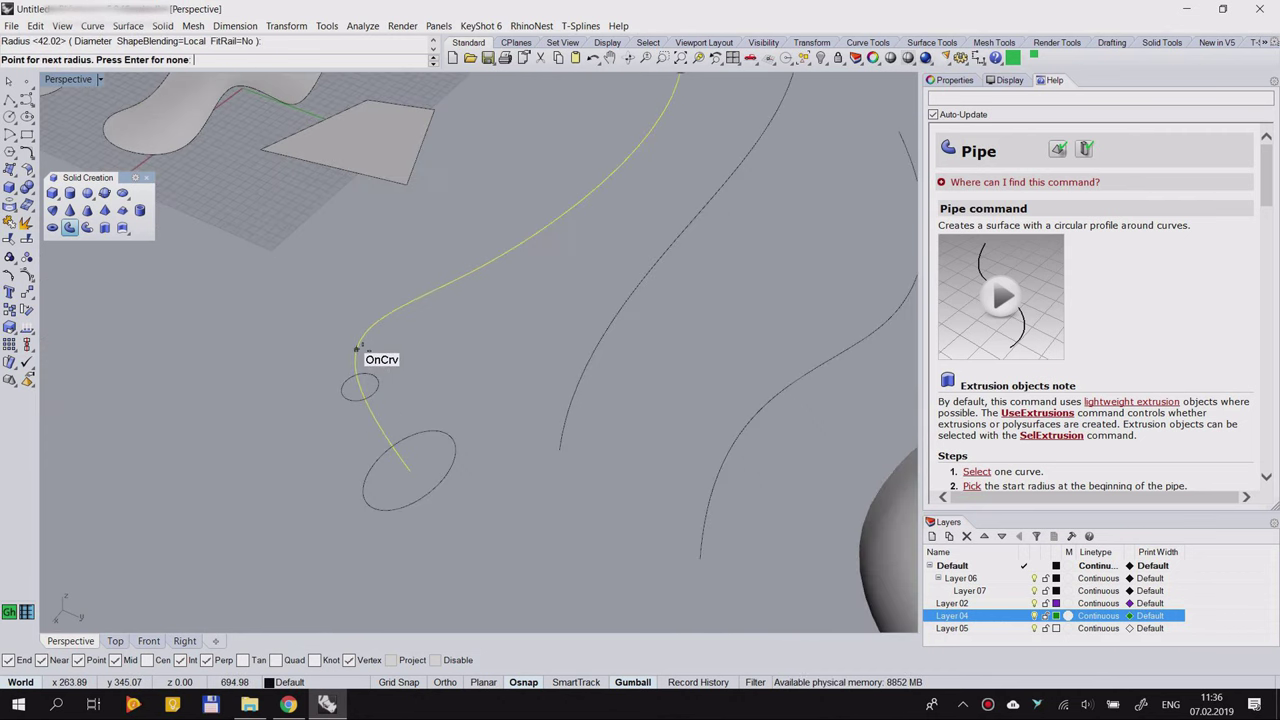
pyautogui.click(359, 349)
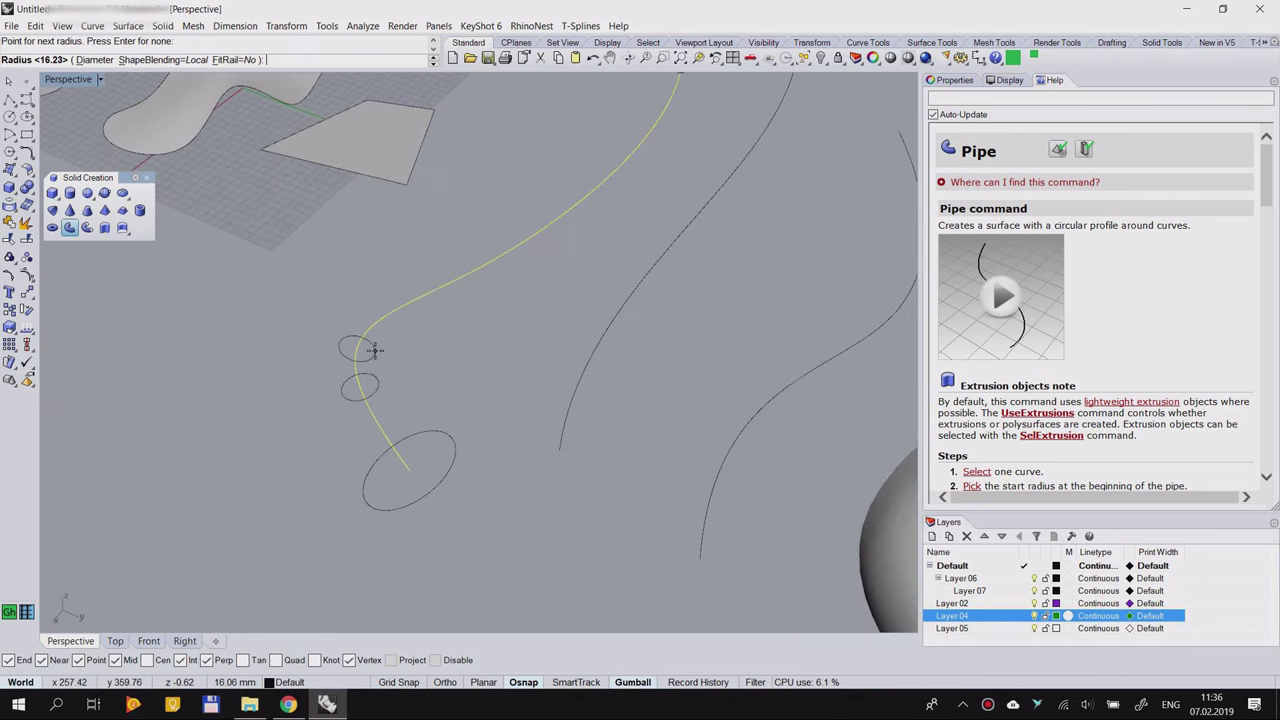
pyautogui.click(374, 350)
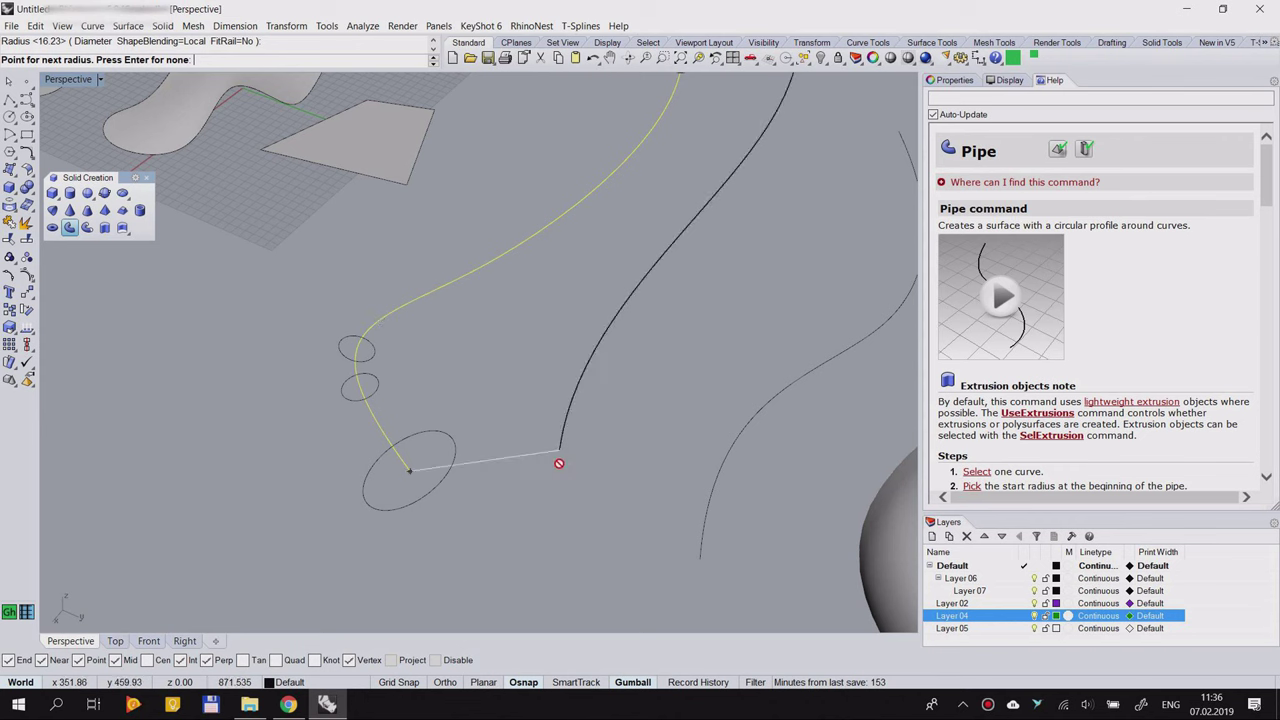
# Step: Disable object snaps, add six more intermediate radii of varying size along the rest of the curve, and finish the pipe
pyautogui.click(436, 661)
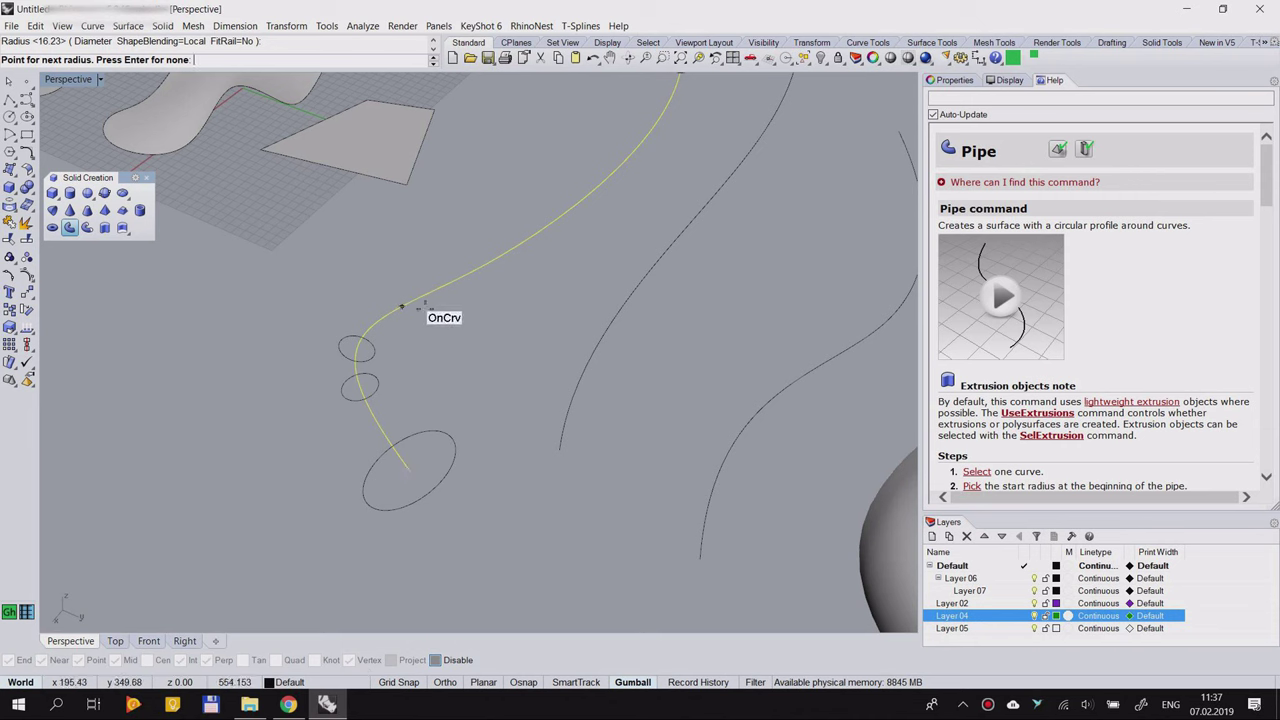
pyautogui.click(405, 305)
pyautogui.click(409, 321)
pyautogui.click(468, 280)
pyautogui.click(474, 284)
pyautogui.click(537, 237)
pyautogui.click(551, 237)
pyautogui.click(601, 199)
pyautogui.click(613, 225)
pyautogui.scroll(-6, 585, 236)
pyautogui.scroll(4, 627, 166)
pyautogui.click(606, 191)
pyautogui.click(617, 199)
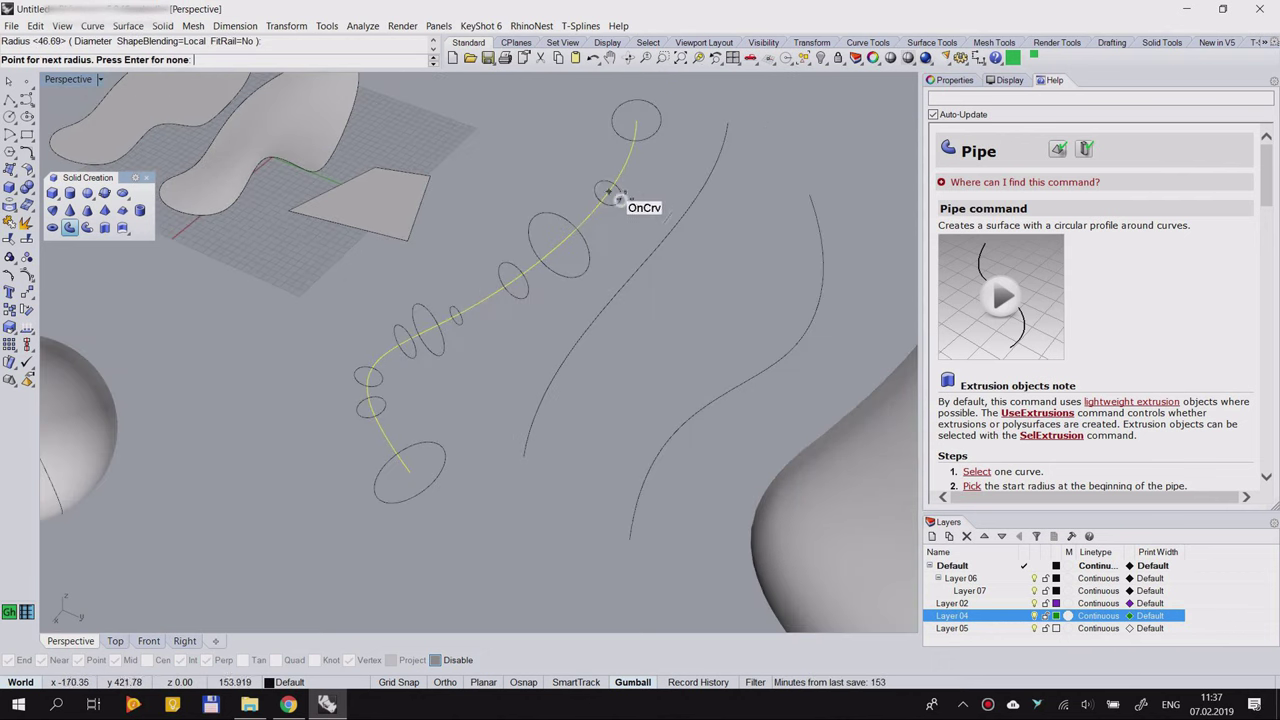
pyautogui.rightClick(648, 188)
# Step: Create a pipe with round caps around the middle curve, using a start radius of about 20 mm and a freehand end radius
pyautogui.moveTo(543, 328); pyautogui.dragTo(304, 340, button='right')
pyautogui.click(481, 434)
pyautogui.click(583, 320)
pyautogui.moveTo(528, 352); pyautogui.dragTo(440, 360, button='right')
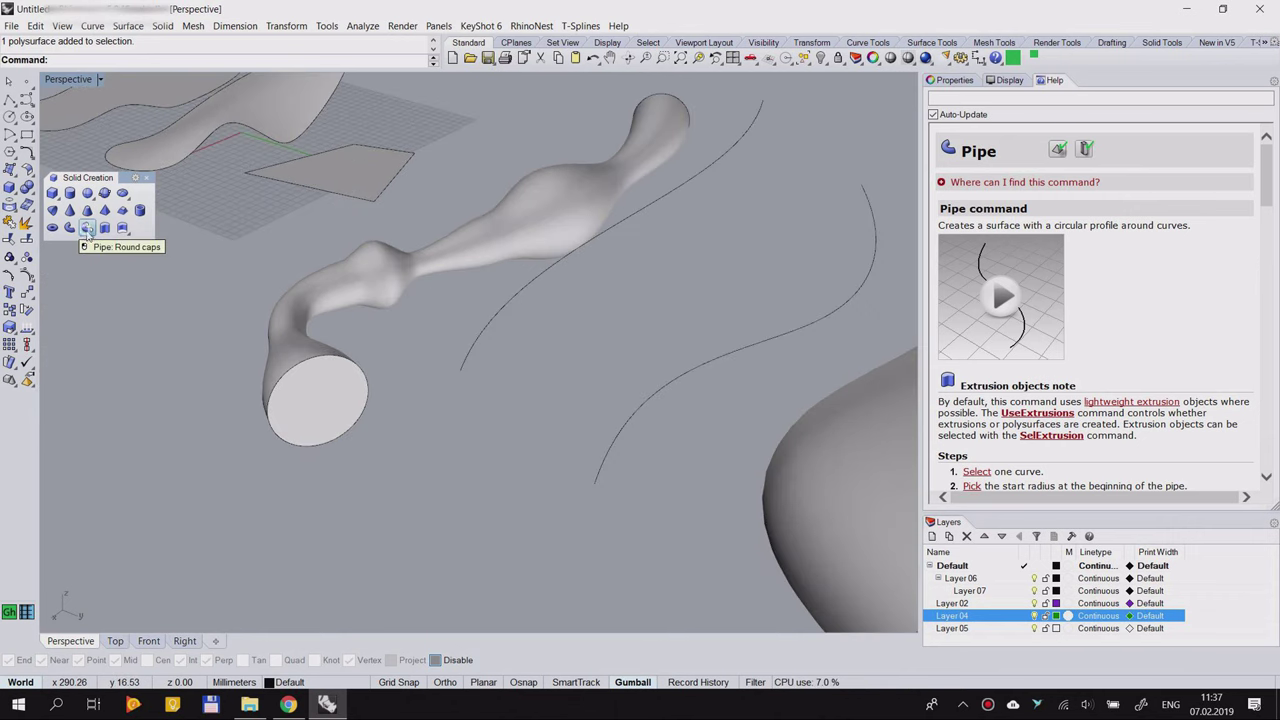
pyautogui.click(87, 228)
pyautogui.click(512, 292)
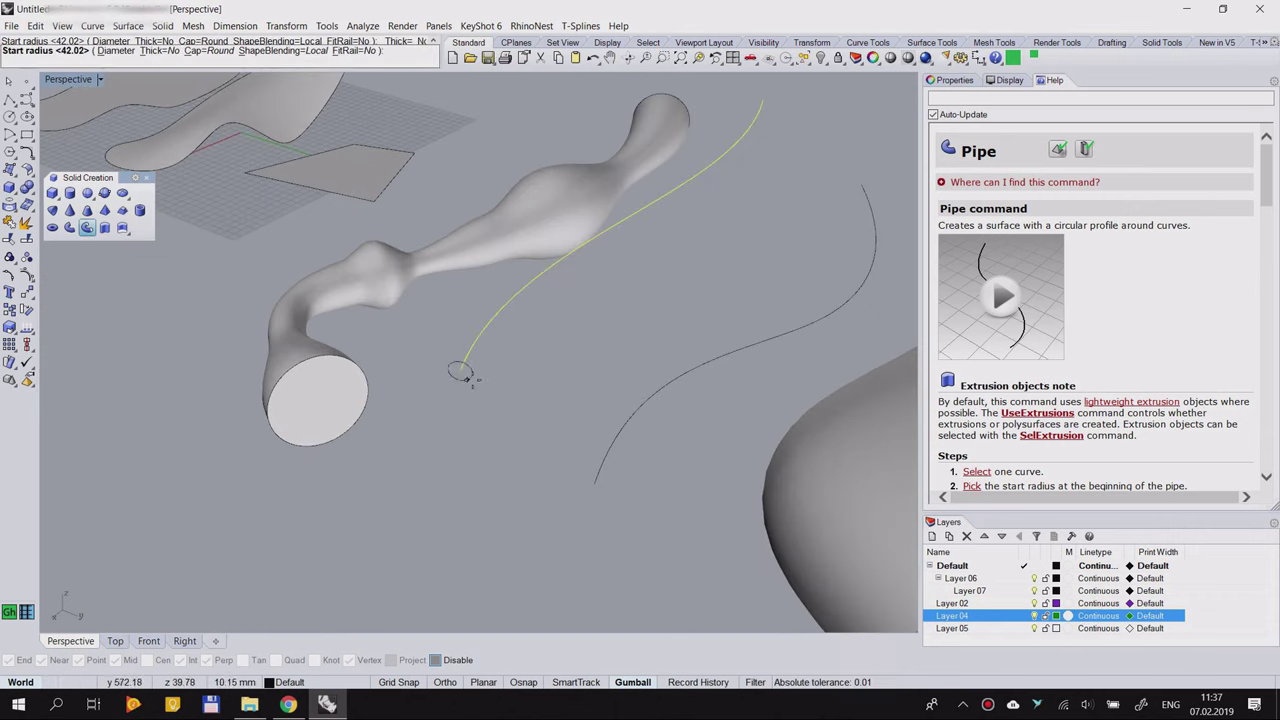
pyautogui.click(484, 381)
pyautogui.click(758, 128)
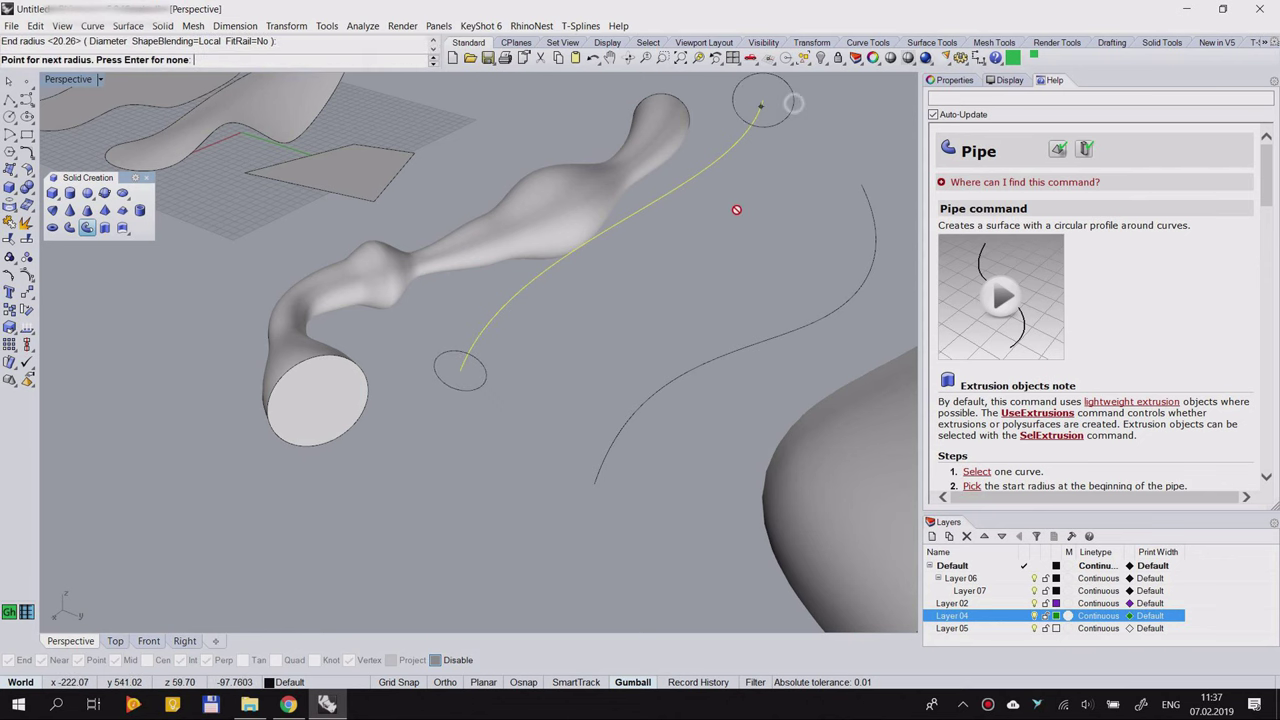
pyautogui.rightClick(722, 230)
pyautogui.moveTo(722, 236); pyautogui.dragTo(430, 356, button='right')
pyautogui.scroll(5, 138, 356)
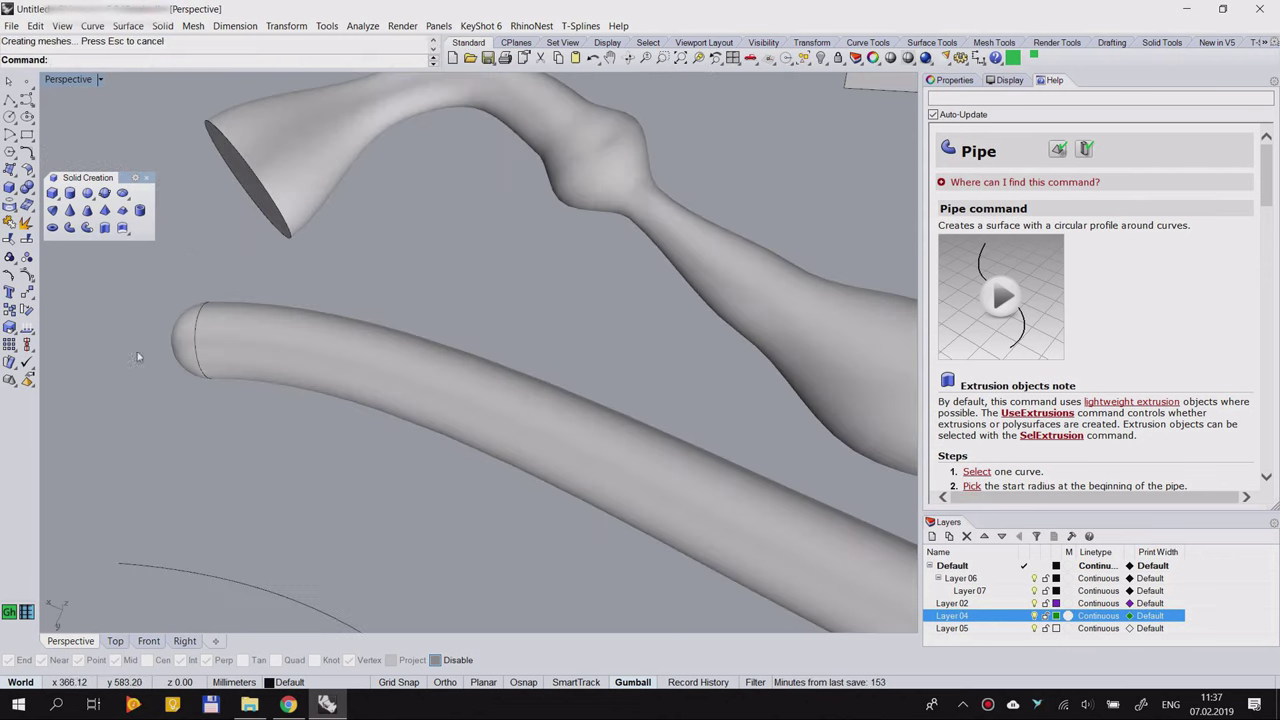
# Step: Close the floating Solid Creation tool set and float the Solid Tools set in its place
pyautogui.moveTo(150, 362); pyautogui.dragTo(494, 374, button='right')
pyautogui.scroll(-9, 306, 309)
pyautogui.scroll(5, 411, 283)
pyautogui.moveTo(356, 298); pyautogui.dragTo(344, 306, button='right')
pyautogui.click(146, 178)
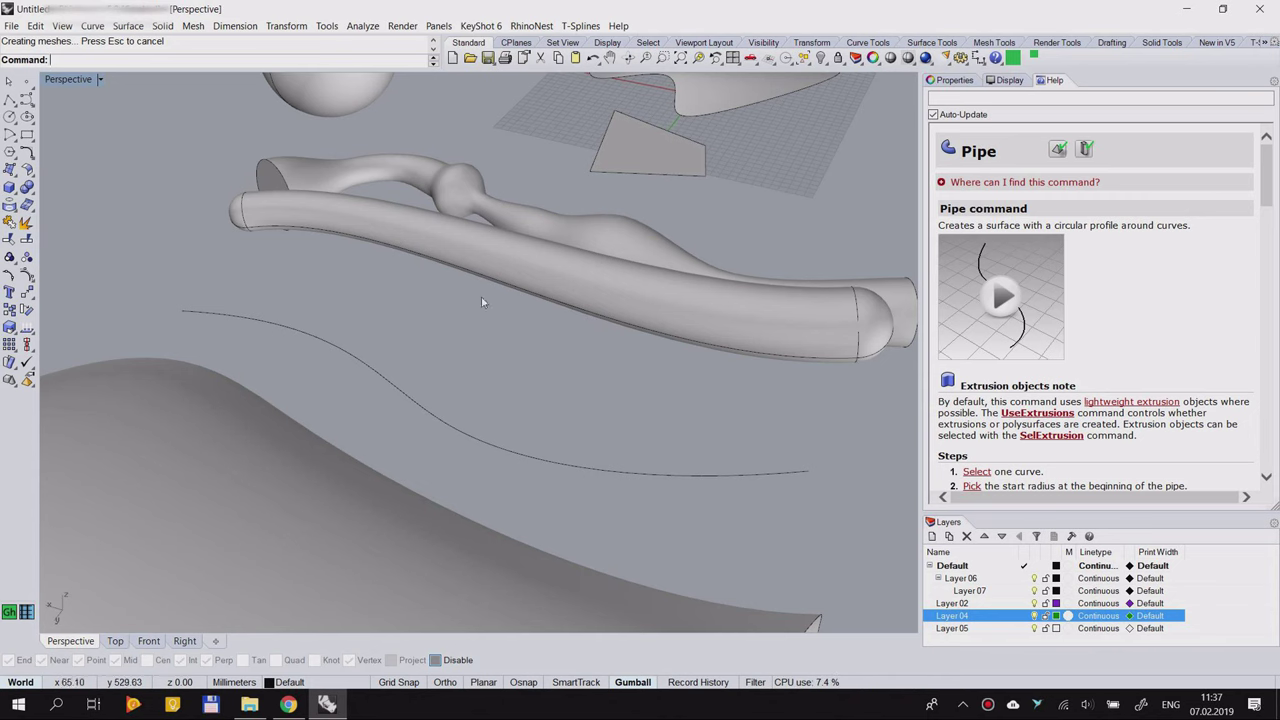
pyautogui.scroll(-9, 425, 269)
pyautogui.moveTo(306, 309); pyautogui.dragTo(443, 306, button='right')
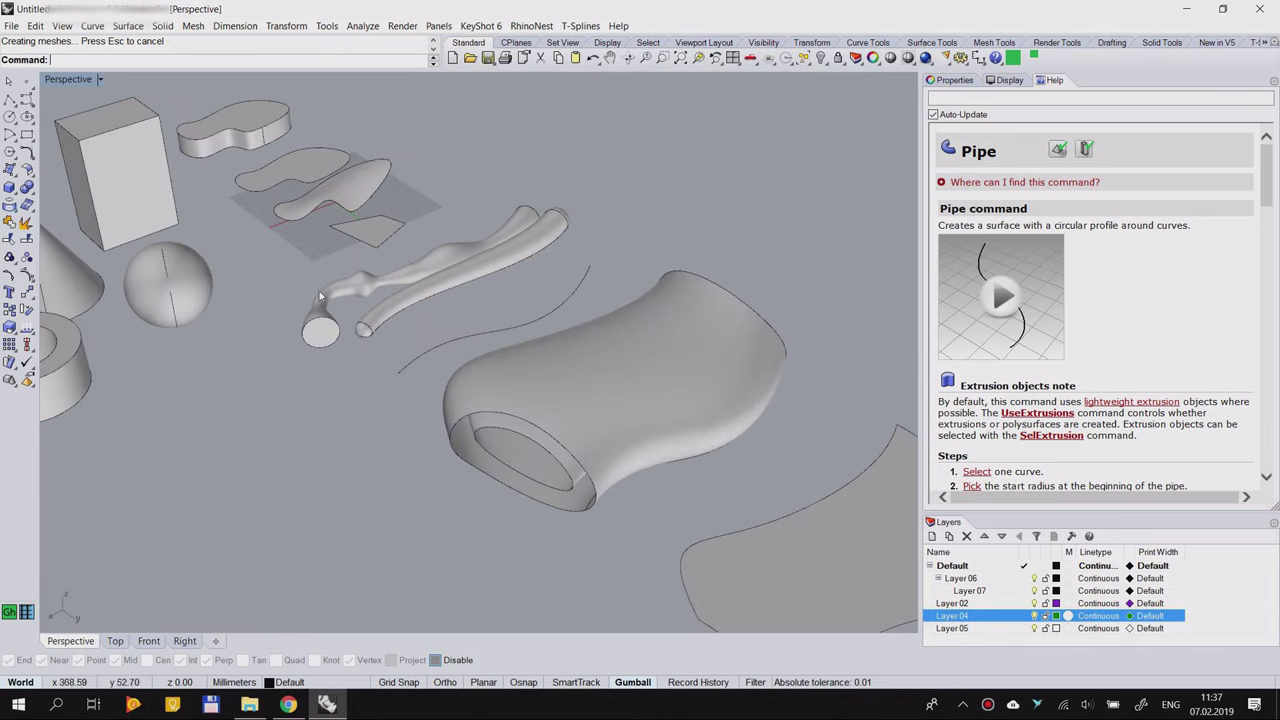
pyautogui.click(30, 193)
pyautogui.moveTo(80, 182)
pyautogui.mouseDown()
pyautogui.moveTo(116, 188)
pyautogui.moveTo(86, 182)
pyautogui.mouseUp()
pyautogui.scroll(-5, 397, 376)
pyautogui.scroll(5, 341, 343)
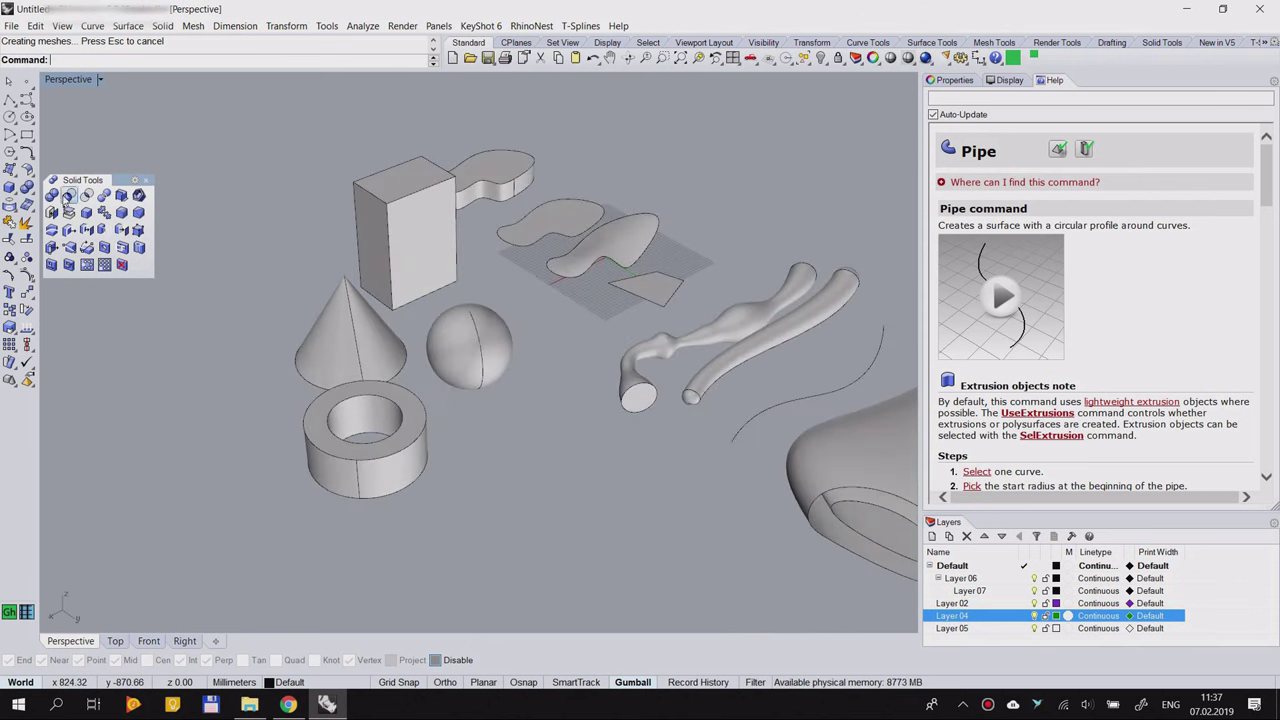
pyautogui.scroll(-7, 370, 236)
pyautogui.scroll(7, 555, 334)
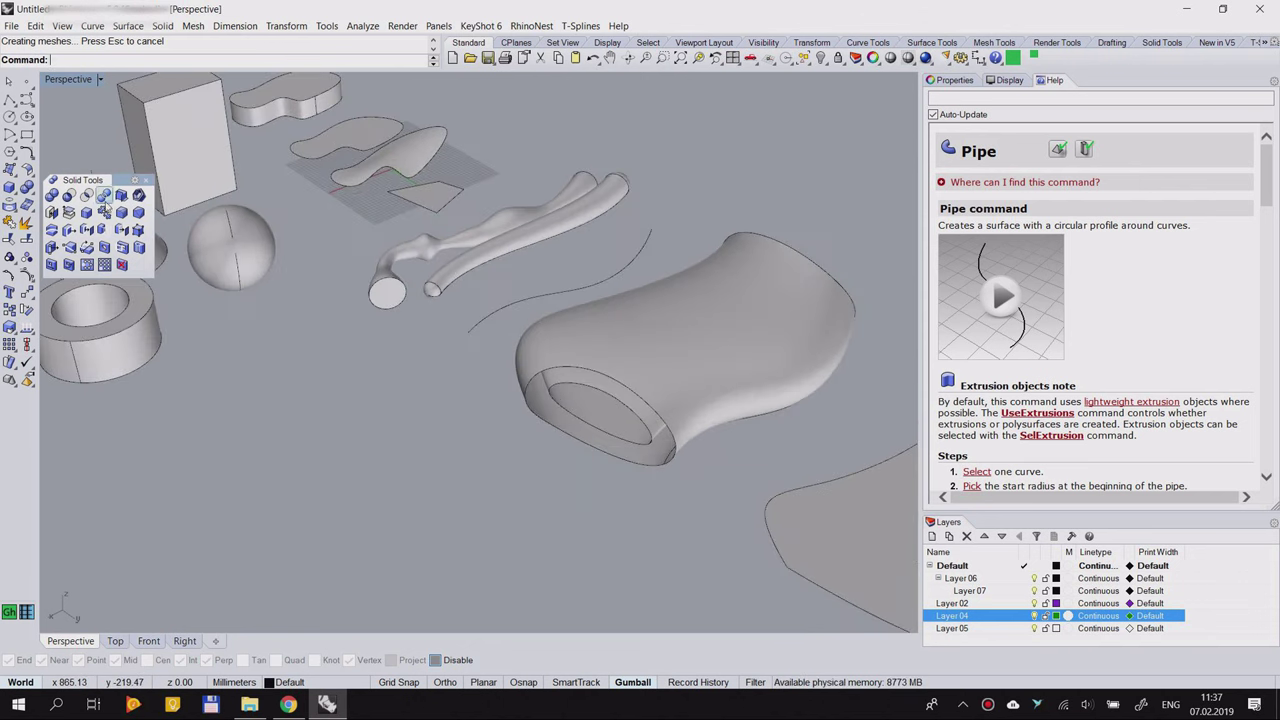
pyautogui.hotkey('ctrl', 'shift', 'e')
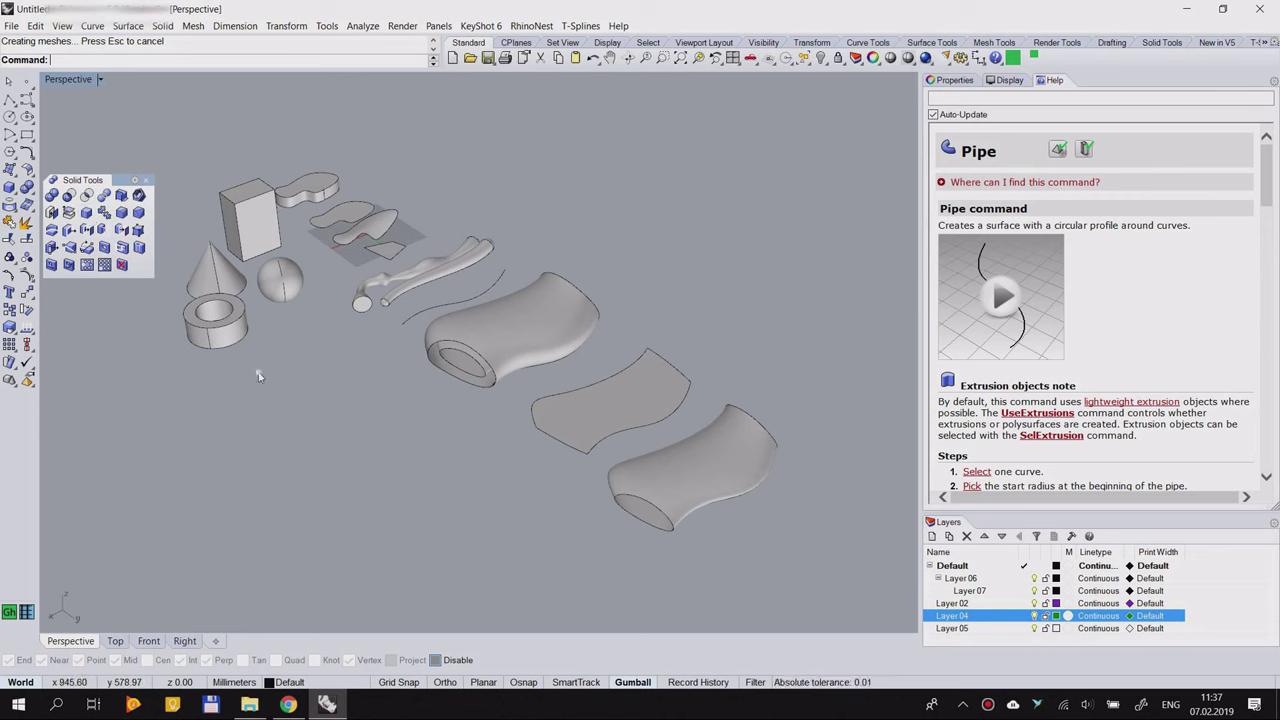
pyautogui.scroll(5, 293, 320)
pyautogui.scroll(-4, 464, 341)
pyautogui.scroll(4, 423, 336)
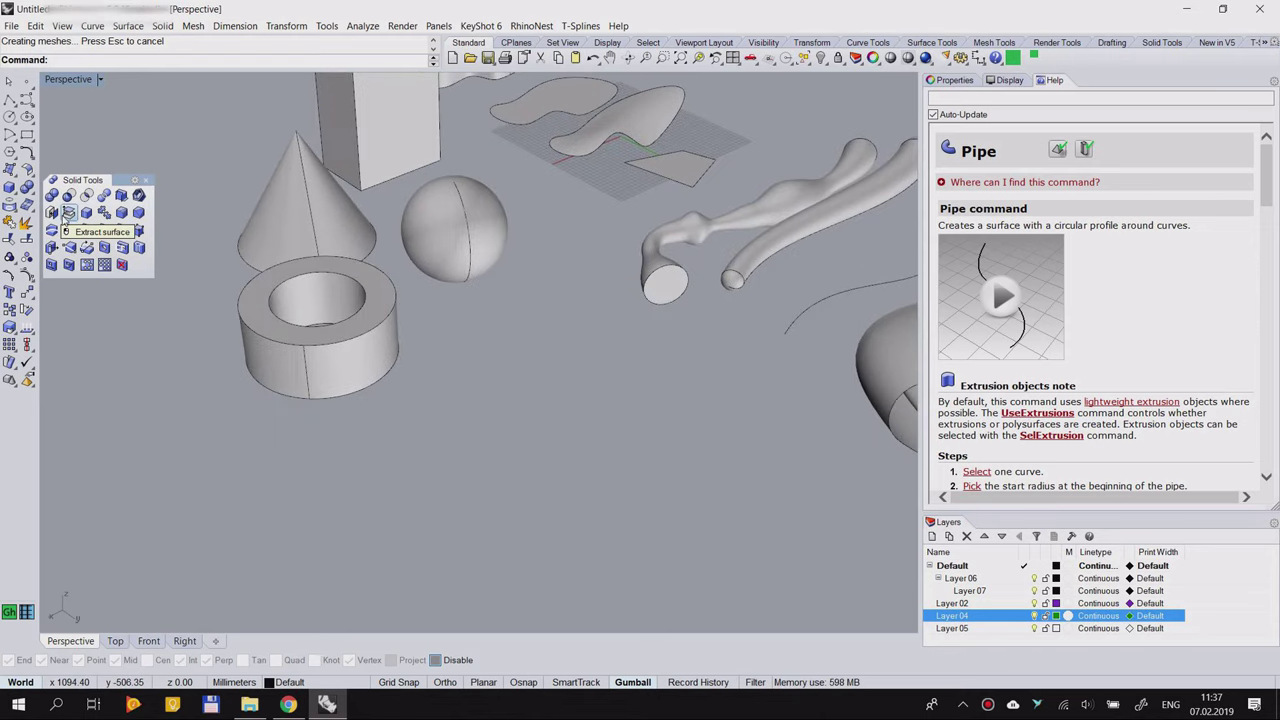
pyautogui.scroll(-6, 354, 276)
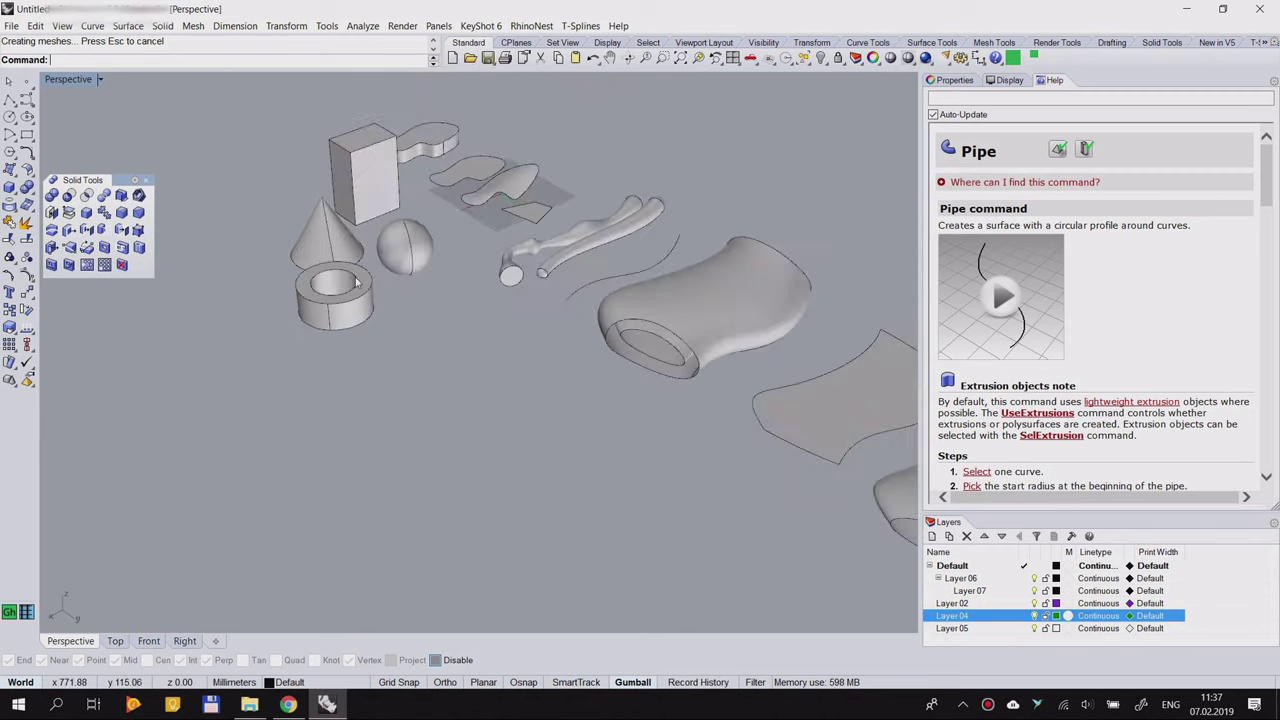
# Step: Move the tube to a free area and move the cone so that it overlaps the tube
pyautogui.scroll(4, 360, 250)
pyautogui.moveTo(360, 250); pyautogui.dragTo(458, 236, button='right')
pyautogui.scroll(-5, 269, 280)
pyautogui.moveTo(269, 280); pyautogui.dragTo(416, 355, button='right')
pyautogui.scroll(5, 295, 384)
pyautogui.moveTo(416, 355); pyautogui.dragTo(546, 360)
pyautogui.moveTo(278, 287); pyautogui.dragTo(523, 370)
pyautogui.click(716, 448)
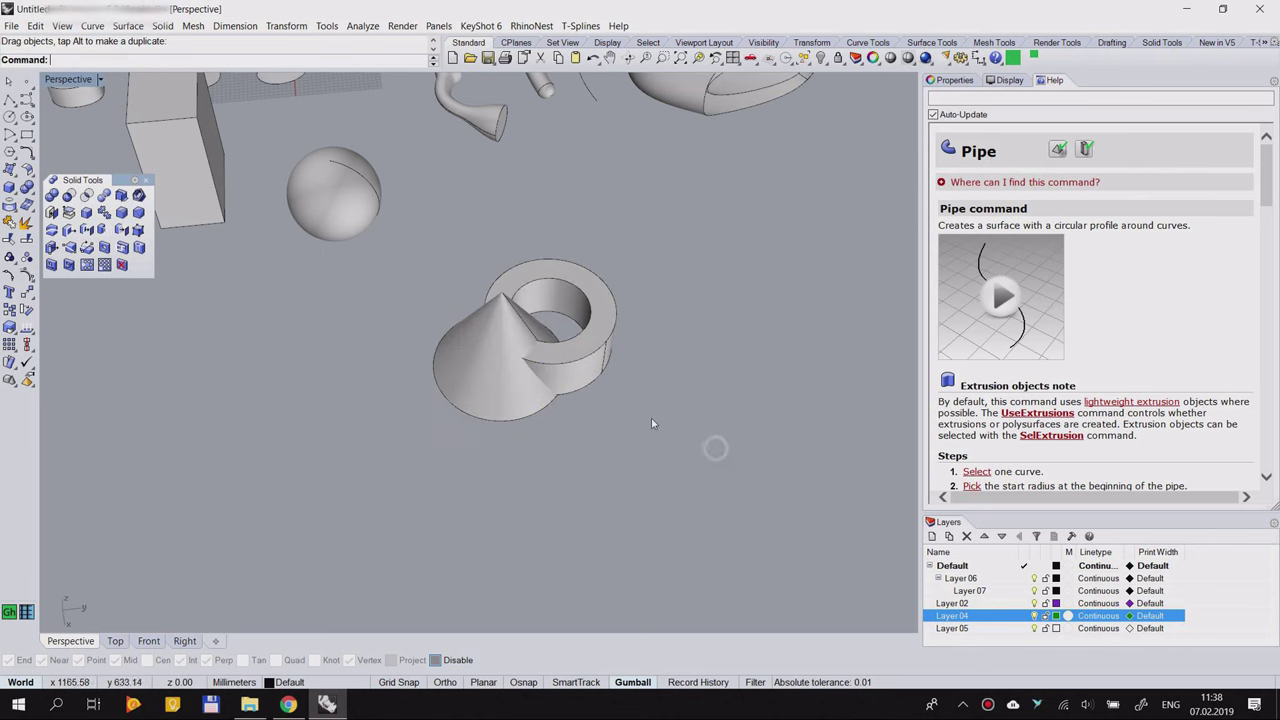
# Step: Fine-tune the overlap of the cone and tube, shifting sideways and vertically so the cone cuts through the tube's wall
pyautogui.moveTo(586, 409); pyautogui.dragTo(456, 400, button='right')
pyautogui.scroll(5, 368, 236)
pyautogui.moveTo(292, 243)
pyautogui.mouseDown()
pyautogui.moveTo(258, 266)
pyautogui.moveTo(269, 243)
pyautogui.mouseUp()
pyautogui.click(480, 142)
pyautogui.moveTo(352, 283); pyautogui.dragTo(322, 338, button='right')
pyautogui.moveTo(335, 399); pyautogui.dragTo(345, 282, button='right')
pyautogui.click(346, 252)
pyautogui.moveTo(334, 216); pyautogui.dragTo(334, 191)
pyautogui.click(374, 137)
pyautogui.moveTo(346, 246); pyautogui.dragTo(318, 241, button='right')
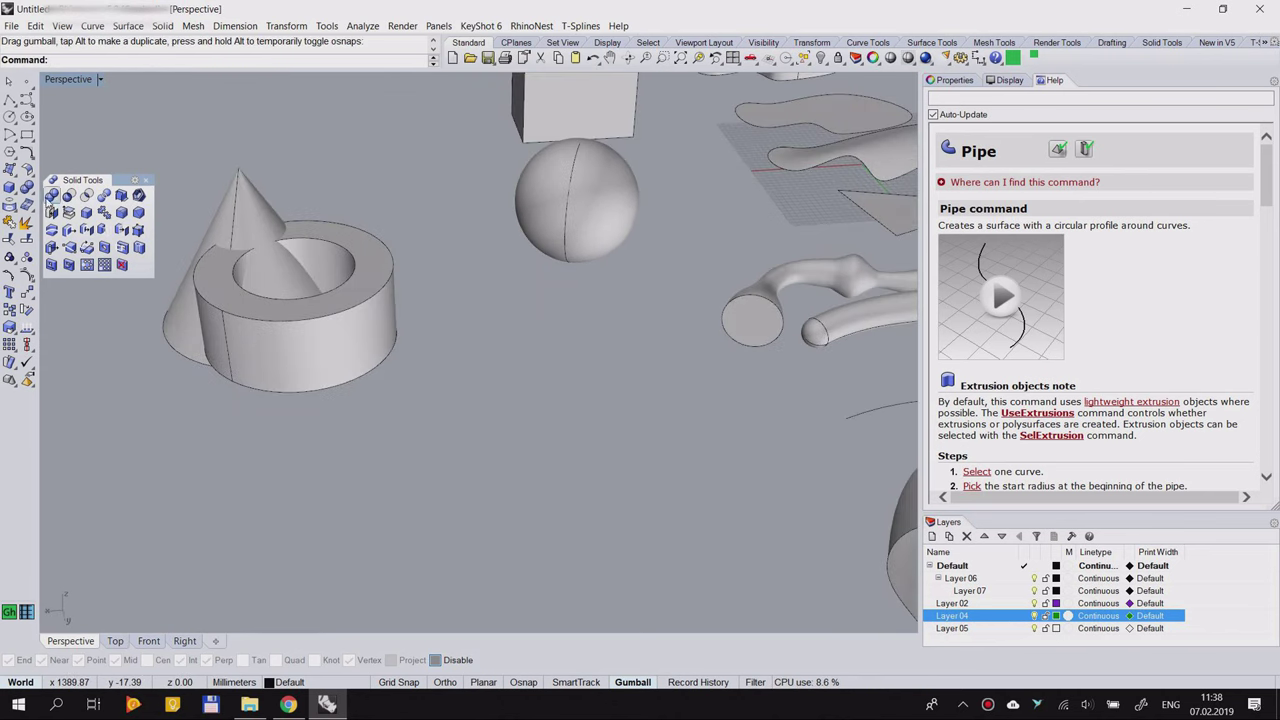
# Step: Combine the cone and the tube into one solid with Boolean Union
pyautogui.scroll(-4, 420, 258)
pyautogui.scroll(6, 264, 258)
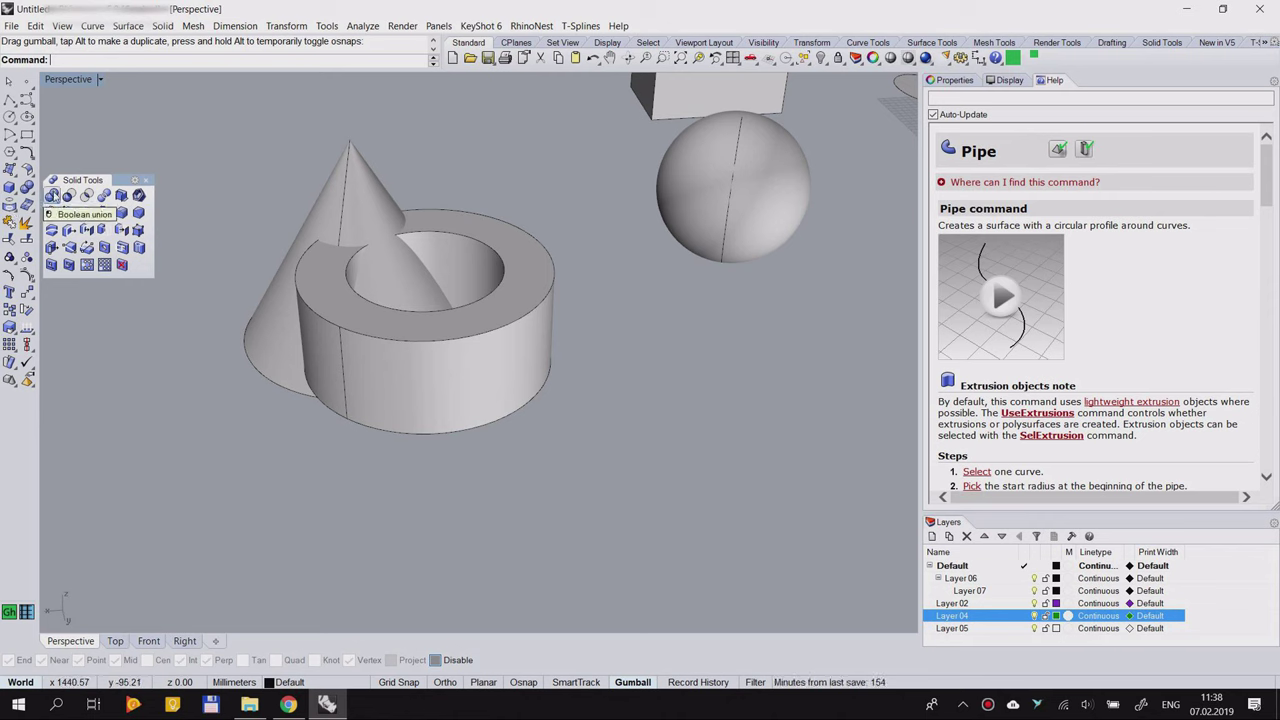
pyautogui.click(52, 195)
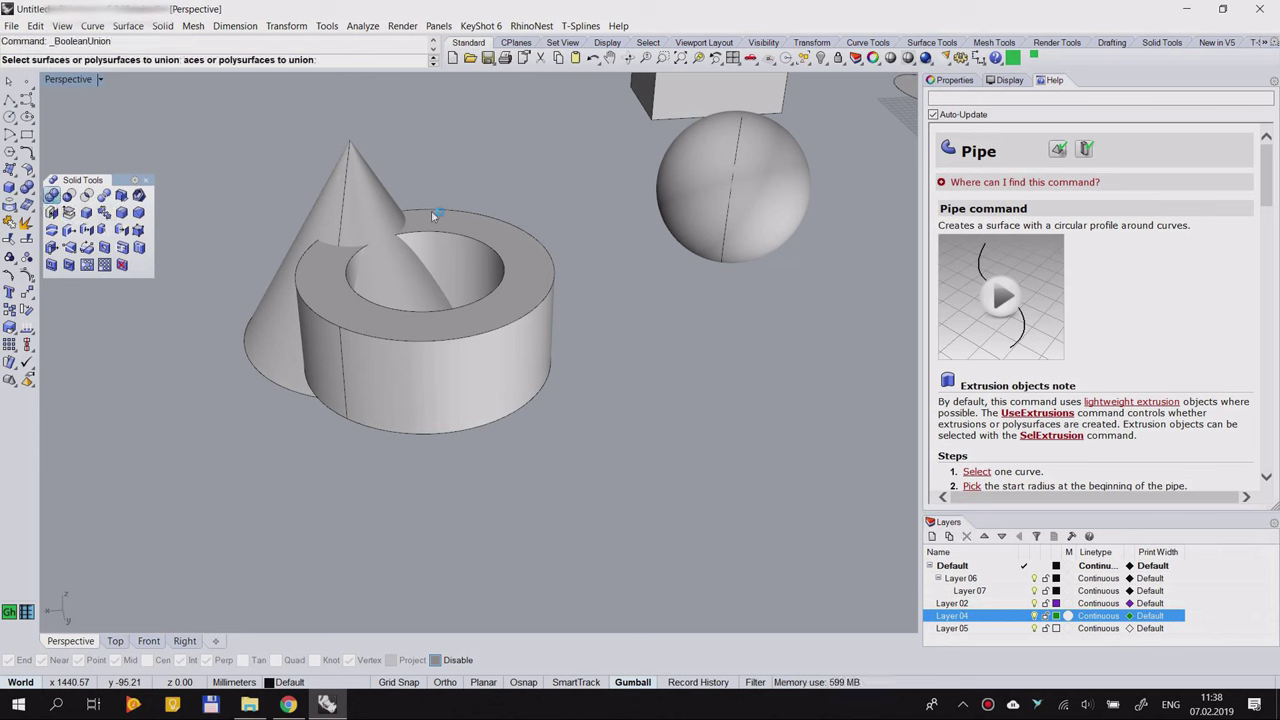
pyautogui.click(355, 217)
pyautogui.click(482, 229)
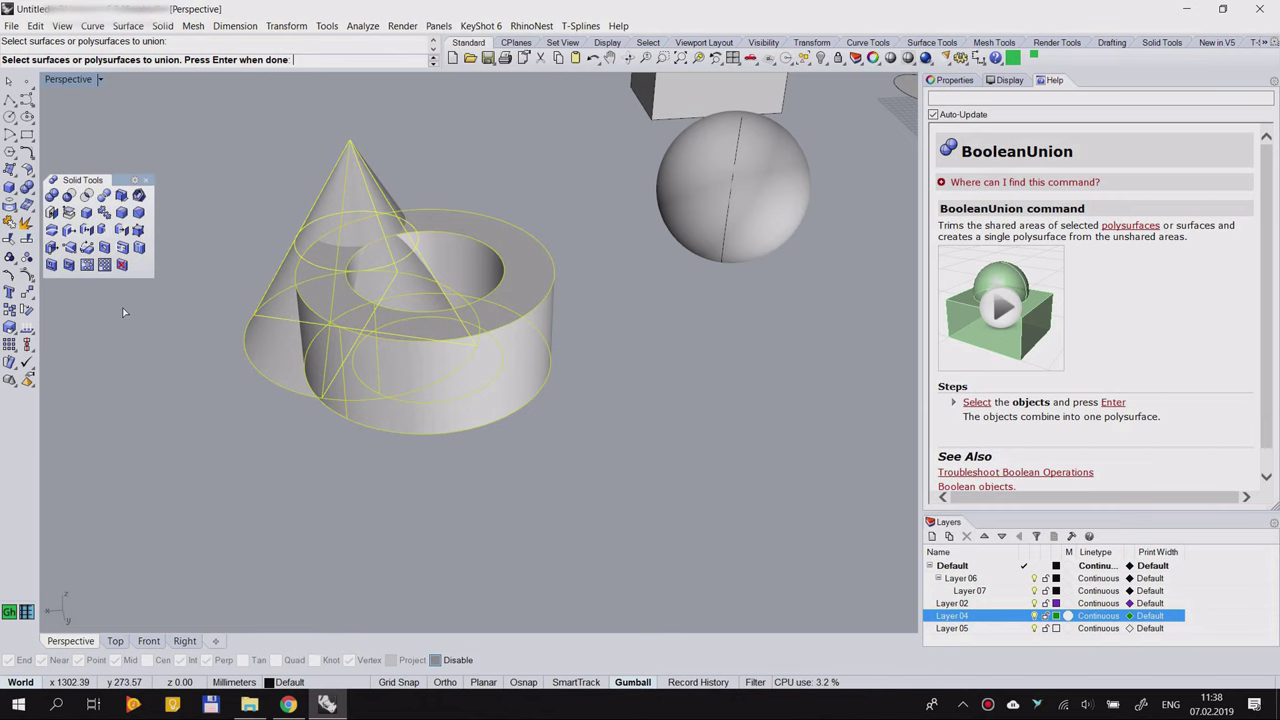
pyautogui.press('Return')
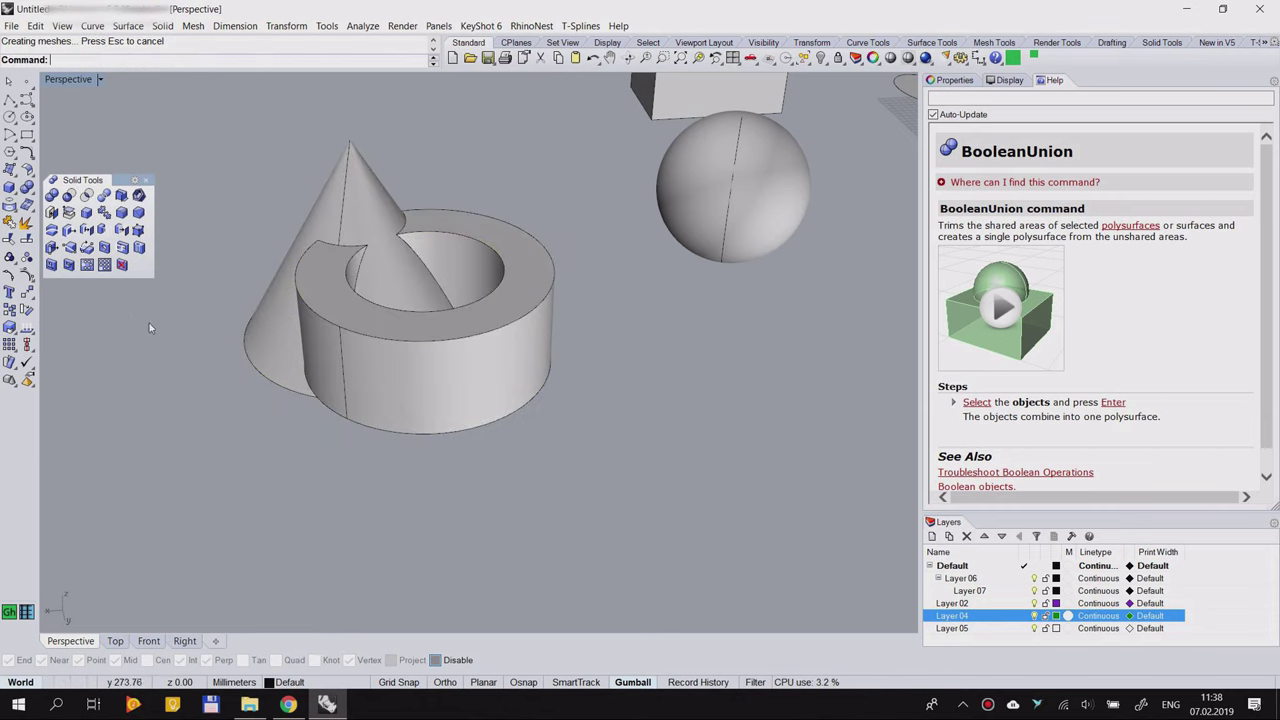
# Step: Examine the merged cone and tube in Wireframe display, and return the viewport to Shaded
pyautogui.scroll(4, 342, 292)
pyautogui.scroll(-8, 376, 305)
pyautogui.moveTo(389, 312); pyautogui.dragTo(460, 322, button='right')
pyautogui.click(98, 80)
pyautogui.click(65, 95)
pyautogui.moveTo(540, 340); pyautogui.dragTo(543, 298, button='right')
pyautogui.moveTo(487, 437); pyautogui.dragTo(505, 265, button='right')
pyautogui.click(97, 82)
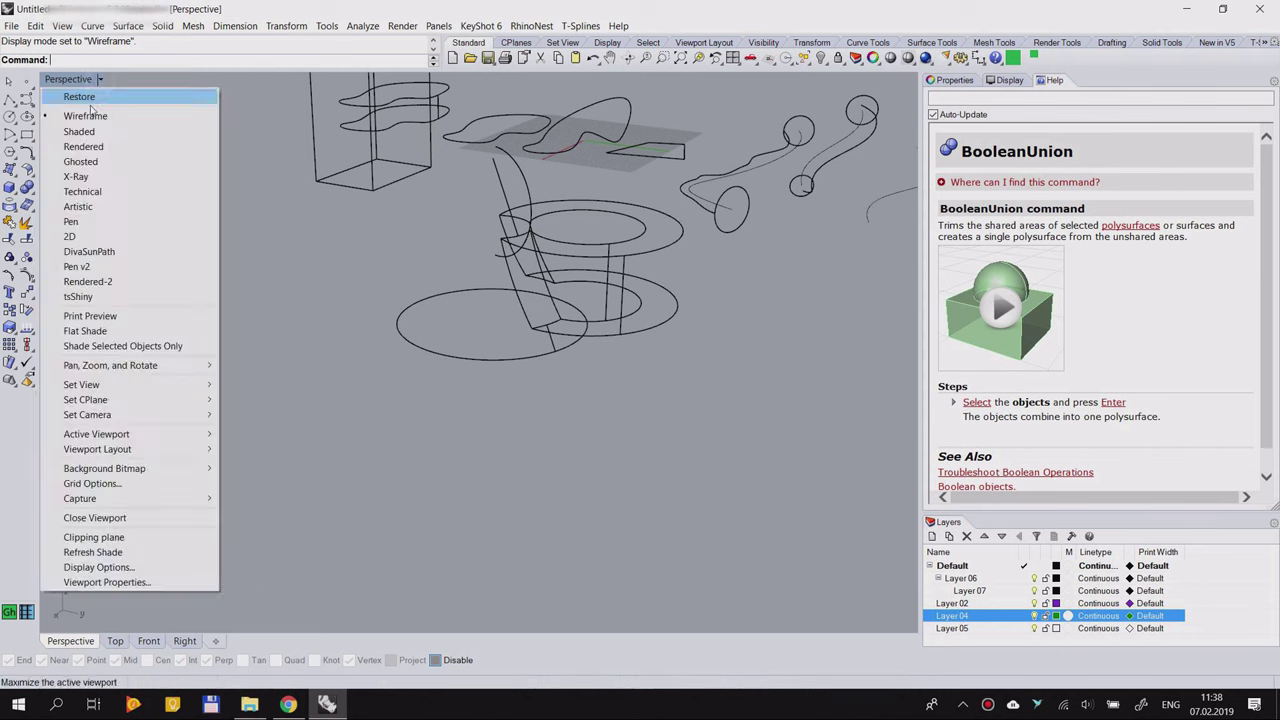
pyautogui.click(88, 131)
# Step: Reposition the merged cone-and-tube solid and move the sphere against it
pyautogui.moveTo(497, 398); pyautogui.dragTo(374, 316)
pyautogui.click(548, 499)
pyautogui.scroll(4, 606, 203)
pyautogui.moveTo(585, 248); pyautogui.dragTo(352, 349)
# Step: Adjust the sphere's position so that it intersects the tube's outer wall opposite the cone
pyautogui.moveTo(360, 394); pyautogui.dragTo(395, 283, button='right')
pyautogui.scroll(2, 395, 283)
pyautogui.moveTo(336, 291); pyautogui.dragTo(298, 288)
pyautogui.moveTo(305, 291); pyautogui.dragTo(302, 289)
pyautogui.moveTo(374, 372); pyautogui.dragTo(414, 249, button='right')
pyautogui.click(414, 249)
pyautogui.scroll(5, 211, 382)
pyautogui.scroll(-4, 211, 382)
pyautogui.keyDown('shift'); pyautogui.moveTo(266, 314); pyautogui.dragTo(553, 462, button='right'); pyautogui.keyUp('shift')
pyautogui.scroll(-7, 542, 330)
pyautogui.scroll(5, 596, 306)
pyautogui.moveTo(596, 306); pyautogui.dragTo(503, 340, button='right')
pyautogui.scroll(-3, 509, 309)
pyautogui.scroll(2, 509, 309)
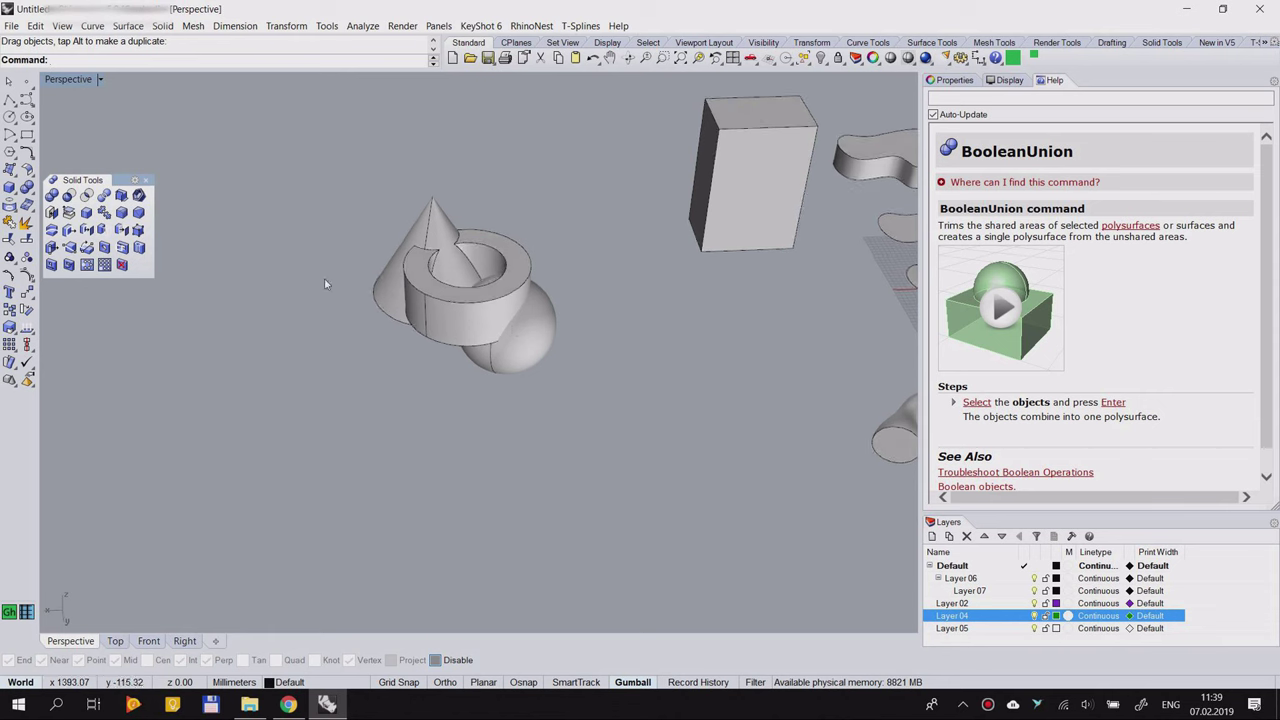
# Step: Merge the sphere with the cone-and-tube solid using Boolean Union
pyautogui.scroll(3, 470, 318)
pyautogui.click(51, 194)
pyautogui.click(536, 400)
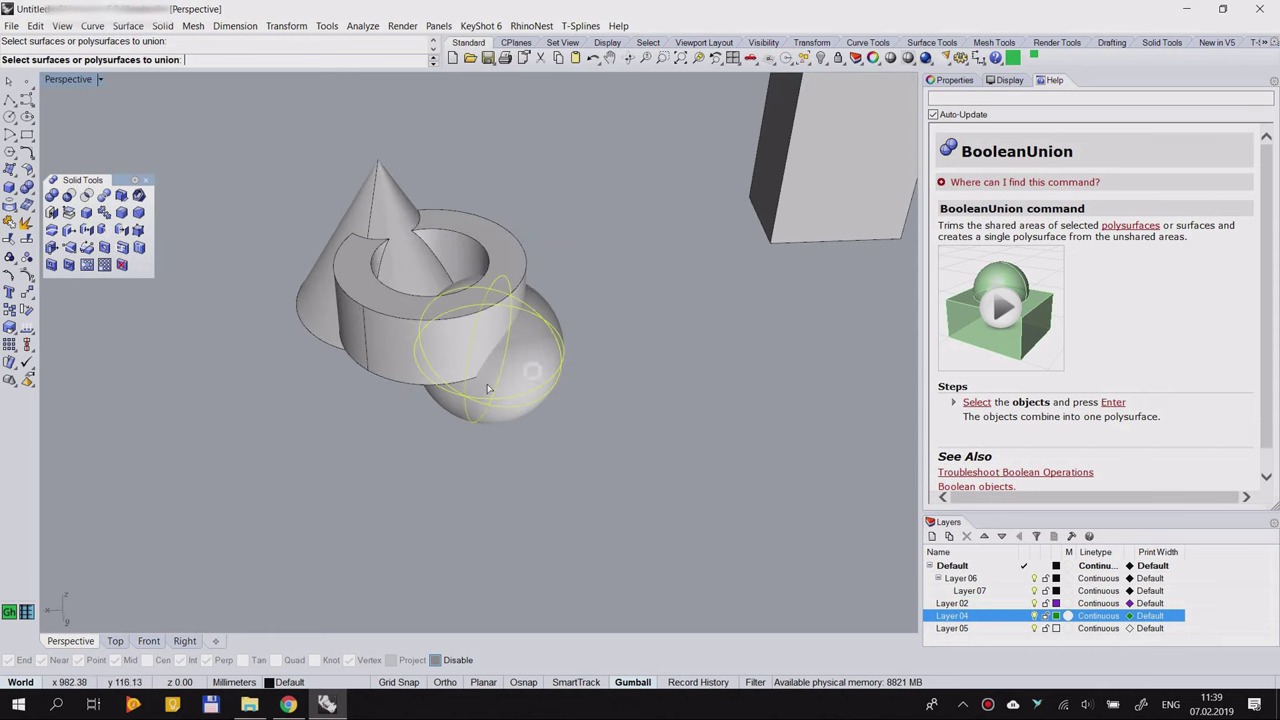
pyautogui.click(420, 347)
pyautogui.press('Return')
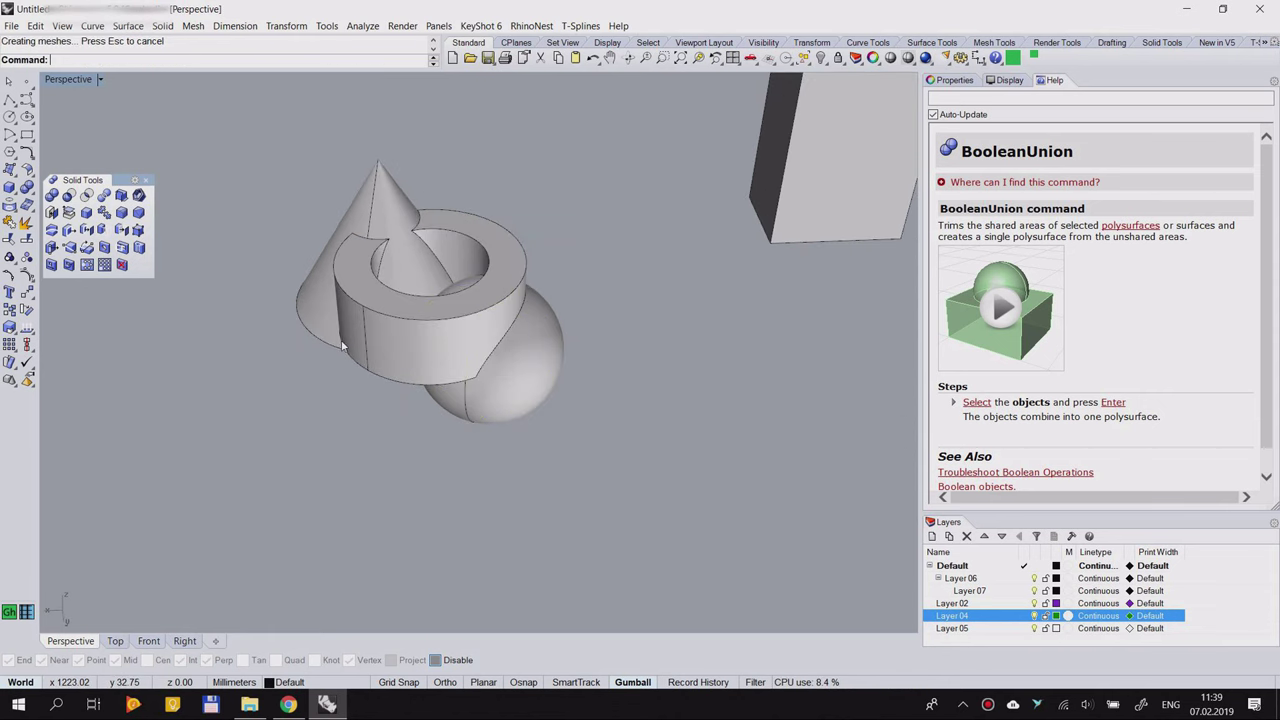
pyautogui.scroll(-3, 342, 345)
pyautogui.scroll(2, 403, 400)
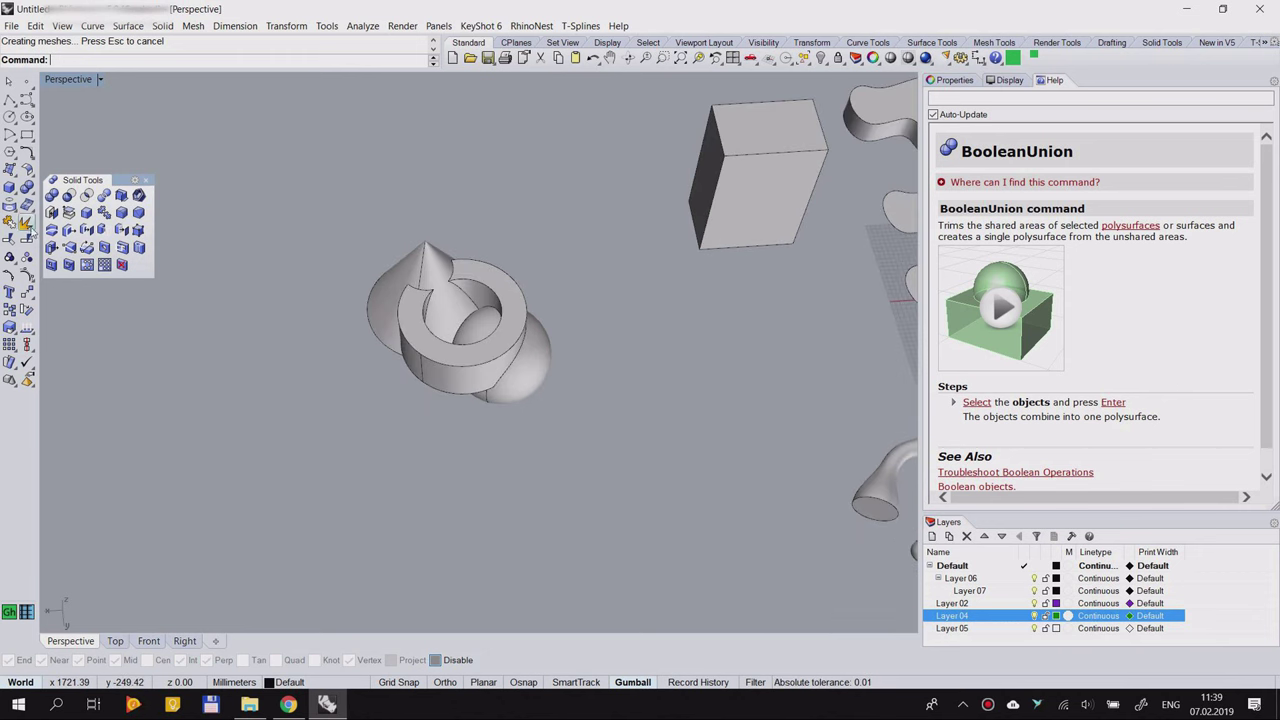
# Step: Create four overlapping spheres of different freehand sizes in the empty area beside the merged solid
pyautogui.click(13, 192)
pyautogui.click(52, 196)
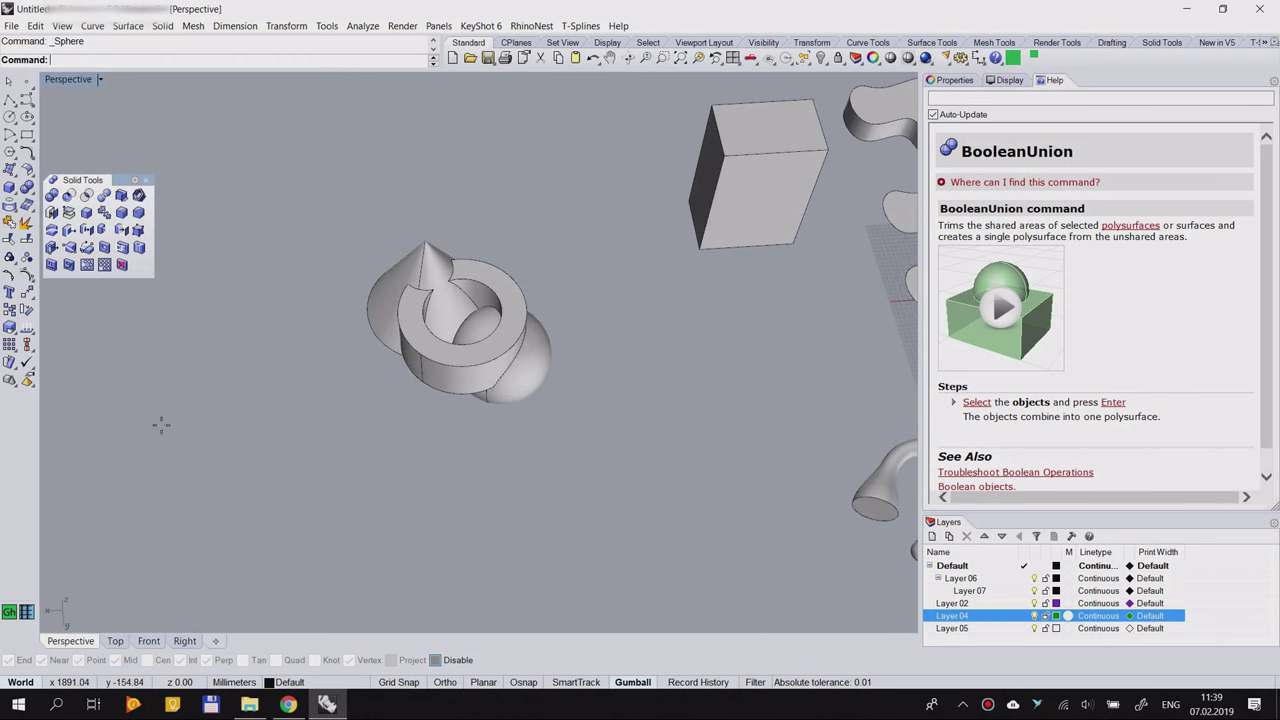
pyautogui.click(253, 380)
pyautogui.click(275, 415)
pyautogui.rightClick(222, 422)
pyautogui.click(184, 415)
pyautogui.click(211, 475)
pyautogui.rightClick(336, 449)
pyautogui.click(266, 446)
pyautogui.click(306, 459)
pyautogui.rightClick(310, 340)
pyautogui.click(310, 395)
pyautogui.click(351, 465)
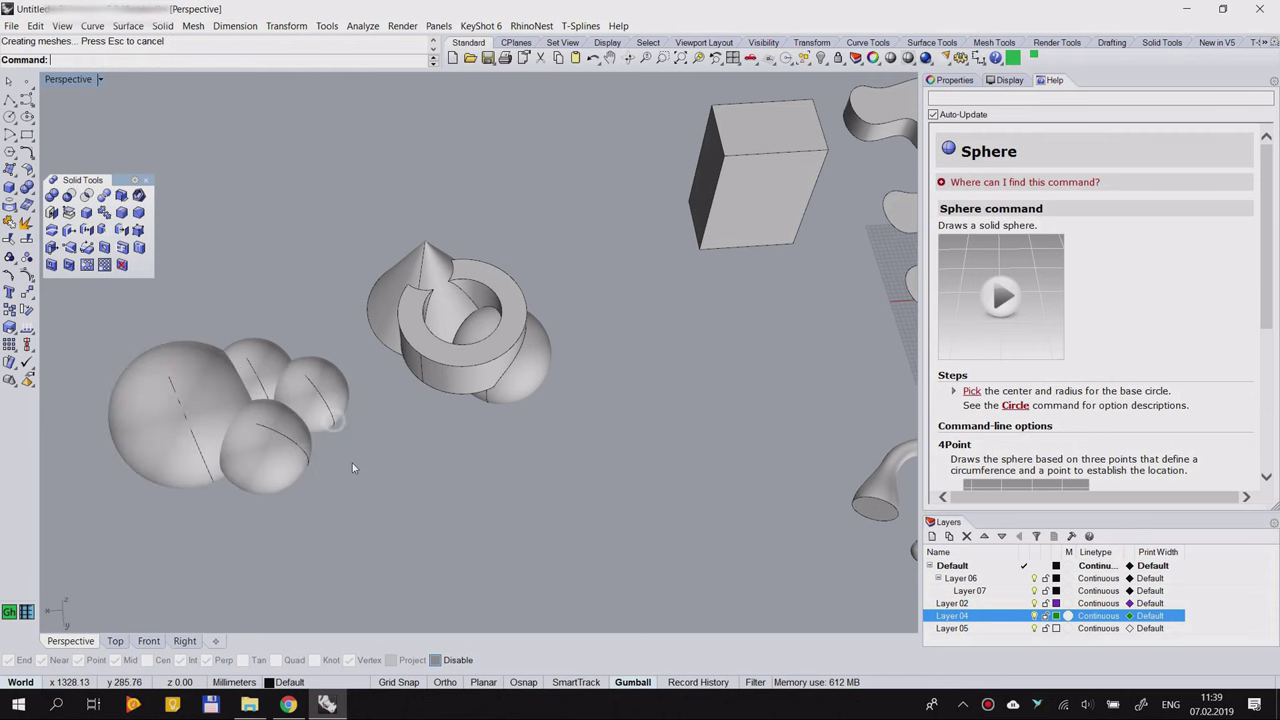
# Step: Join the four overlapping spheres into a single solid with Boolean Union
pyautogui.moveTo(392, 472); pyautogui.dragTo(266, 419, button='right')
pyautogui.click(52, 196)
pyautogui.moveTo(309, 257); pyautogui.dragTo(152, 408)
pyautogui.press('Return')
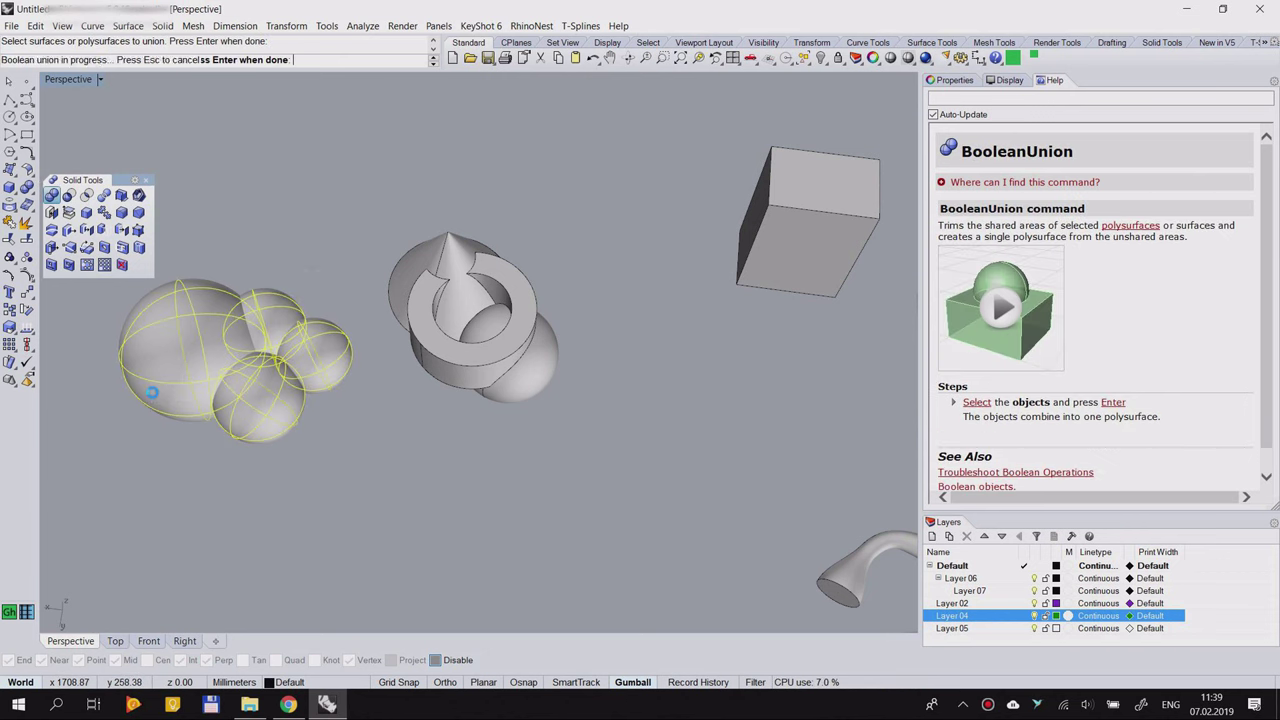
pyautogui.moveTo(297, 320); pyautogui.dragTo(352, 244, button='right')
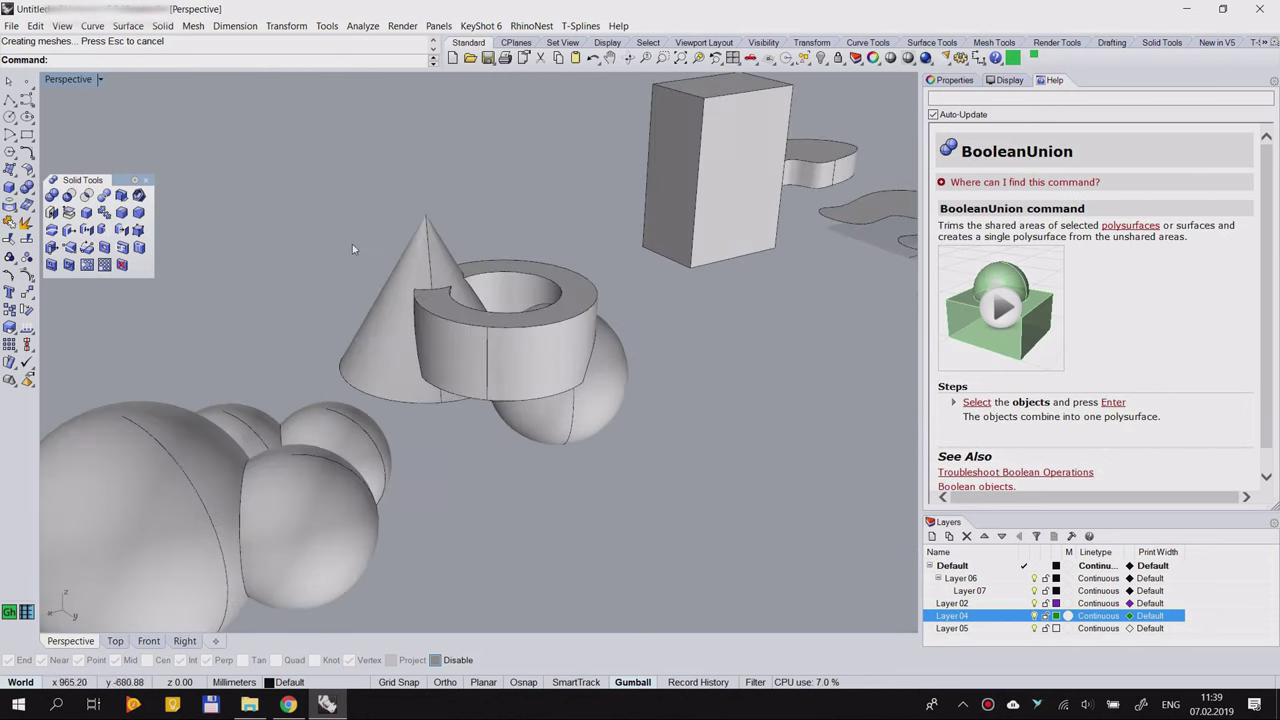
# Step: Move the merged spheres away from the cone-tube-sphere solid, and bring the tall box over beside that solid
pyautogui.scroll(-6, 352, 244)
pyautogui.moveTo(317, 374); pyautogui.dragTo(291, 446, button='right')
pyautogui.scroll(-3, 342, 330)
pyautogui.moveTo(343, 333); pyautogui.dragTo(380, 223)
pyautogui.scroll(6, 376, 266)
pyautogui.moveTo(376, 266); pyautogui.dragTo(343, 292, button='right')
pyautogui.scroll(-2, 358, 336)
pyautogui.moveTo(358, 336); pyautogui.dragTo(390, 342, button='right')
pyautogui.scroll(-4, 457, 298)
pyautogui.moveTo(549, 250); pyautogui.dragTo(323, 337)
pyautogui.scroll(5, 362, 342)
pyautogui.click(422, 323)
pyautogui.moveTo(422, 323); pyautogui.dragTo(405, 420, button='right')
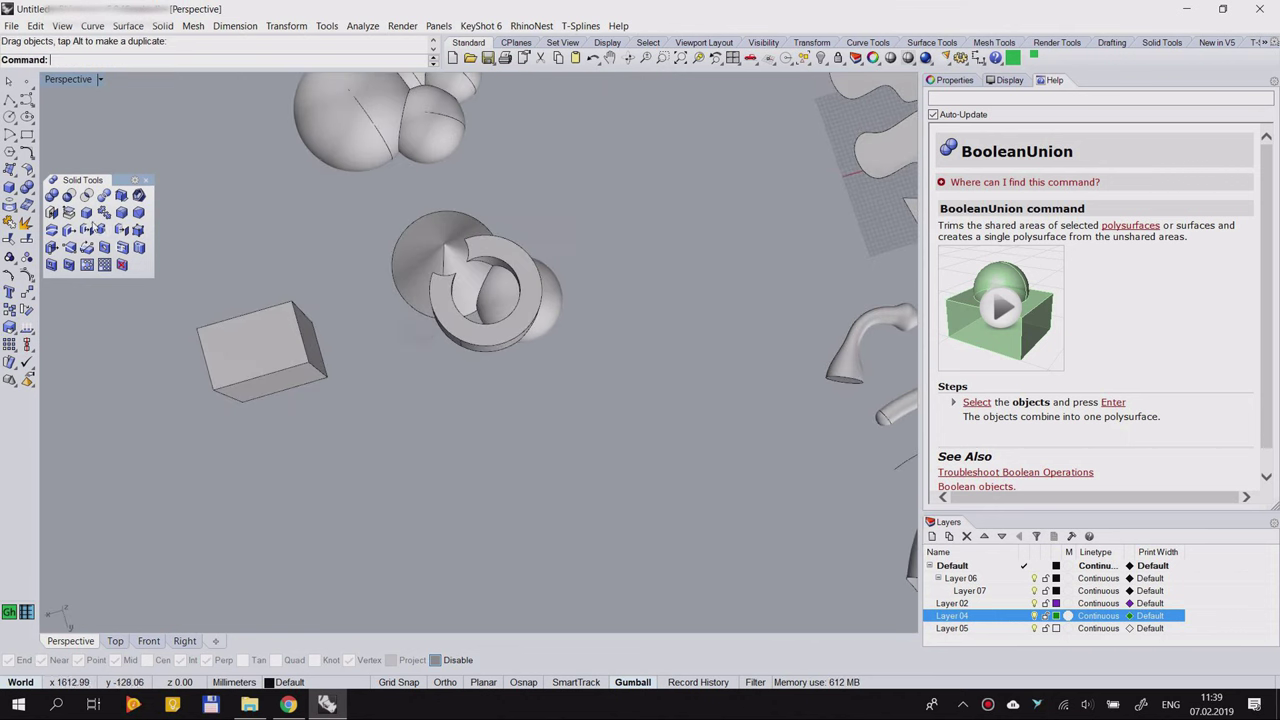
# Step: Create a new freehand box with its base drawn across the cone-tube-sphere solid
pyautogui.click(9, 188)
pyautogui.click(293, 248)
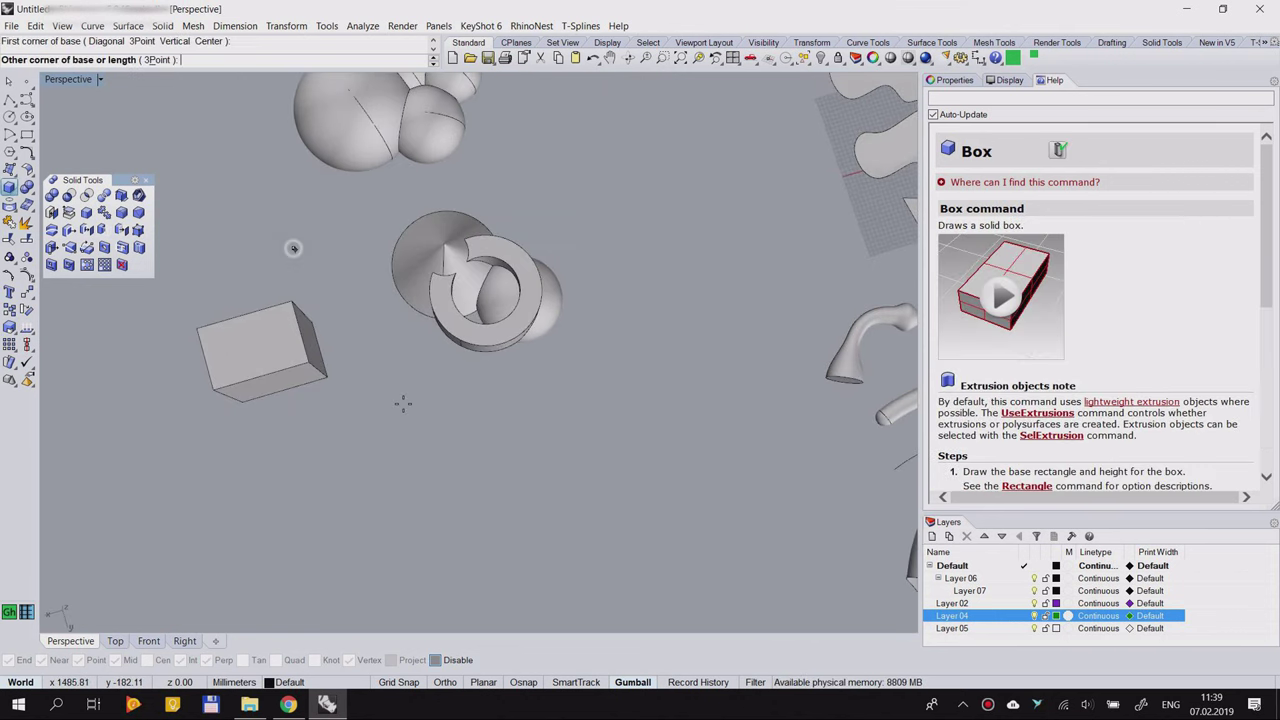
pyautogui.click(543, 386)
pyautogui.click(550, 394)
pyautogui.moveTo(550, 394); pyautogui.dragTo(478, 225, button='right')
pyautogui.click(476, 224)
# Step: Shift the new box so the merged solid protrudes from one side, and stretch the box vertically
pyautogui.moveTo(435, 238); pyautogui.dragTo(620, 298)
pyautogui.moveTo(566, 261); pyautogui.dragTo(487, 328, button='right')
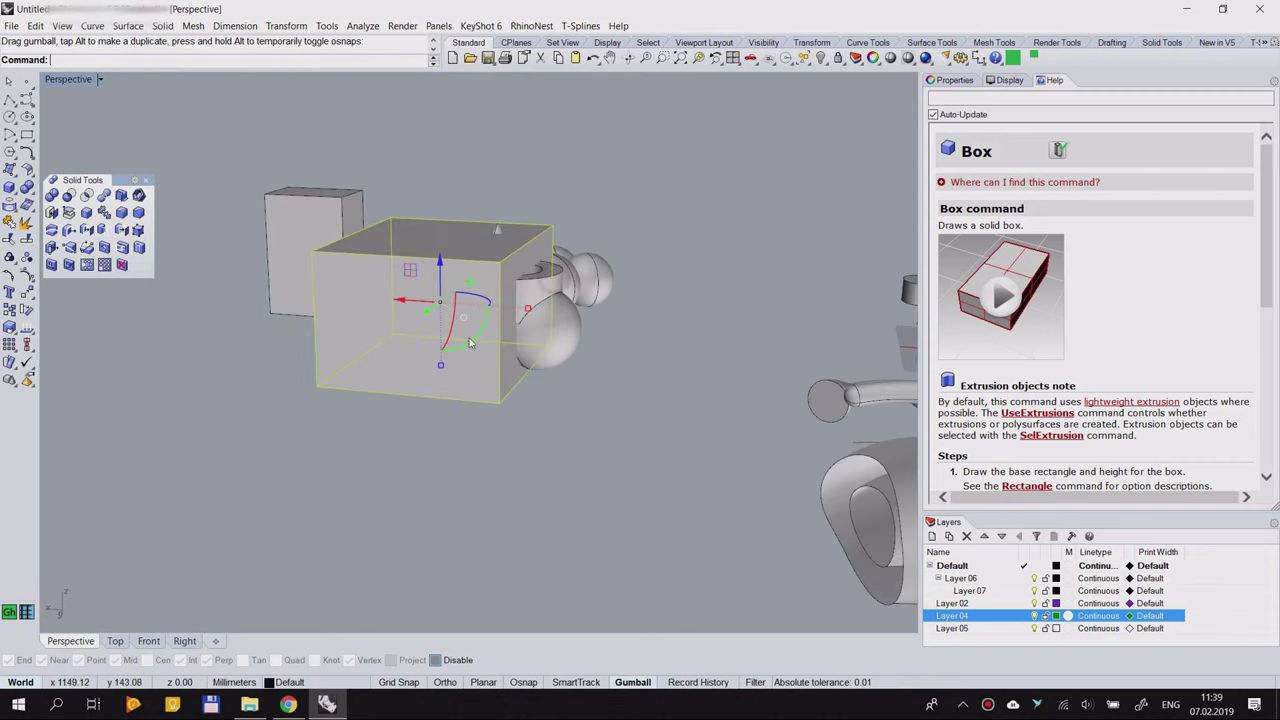
pyautogui.moveTo(462, 376); pyautogui.dragTo(470, 380)
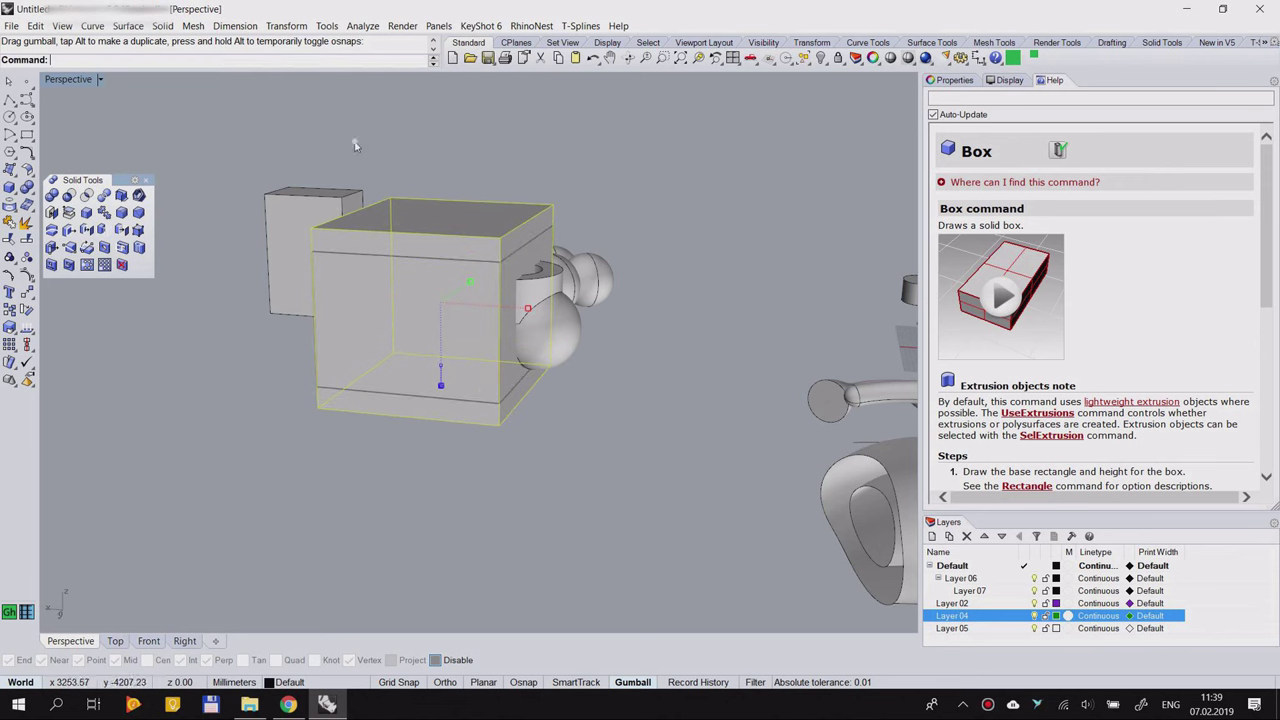
# Step: Delete the older tall box and highlight the merged solid embedded in the new box to check its extent
pyautogui.click(303, 217)
pyautogui.press('Delete')
pyautogui.moveTo(303, 217)
pyautogui.mouseDown(button='right')
pyautogui.moveTo(546, 343)
pyautogui.moveTo(530, 368)
pyautogui.mouseUp(button='right')
pyautogui.scroll(3, 530, 360)
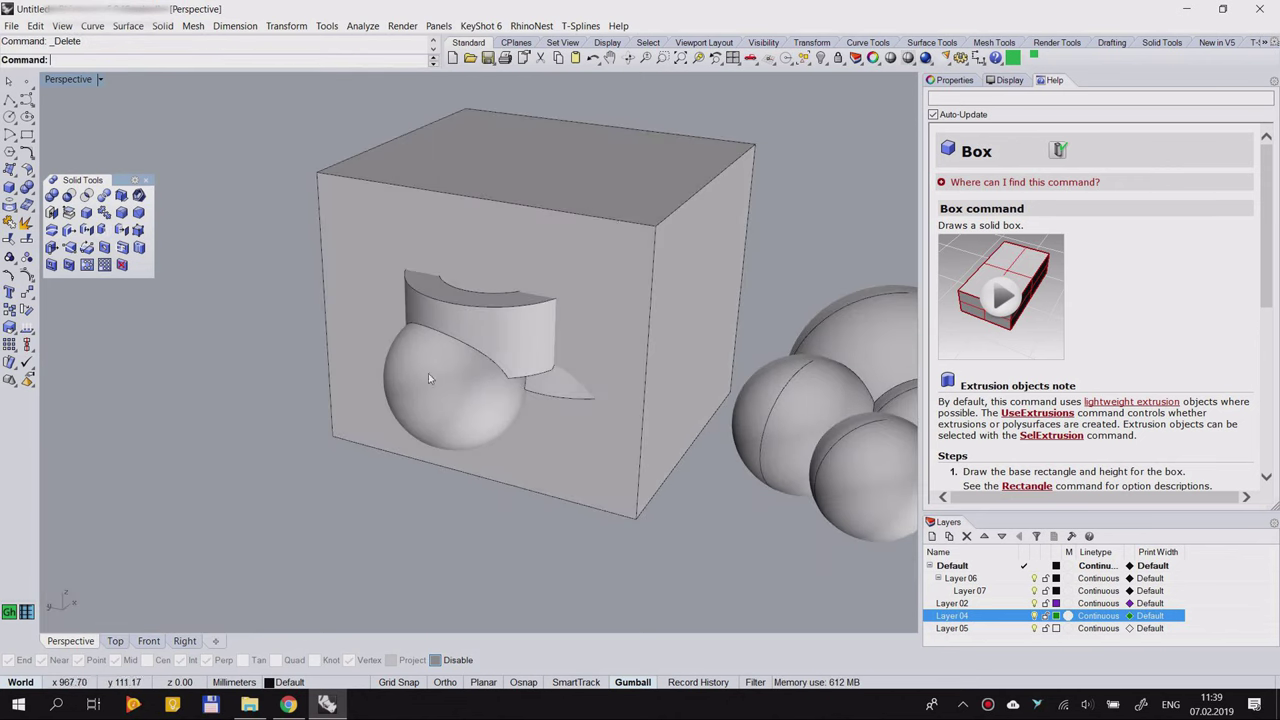
pyautogui.click(469, 378)
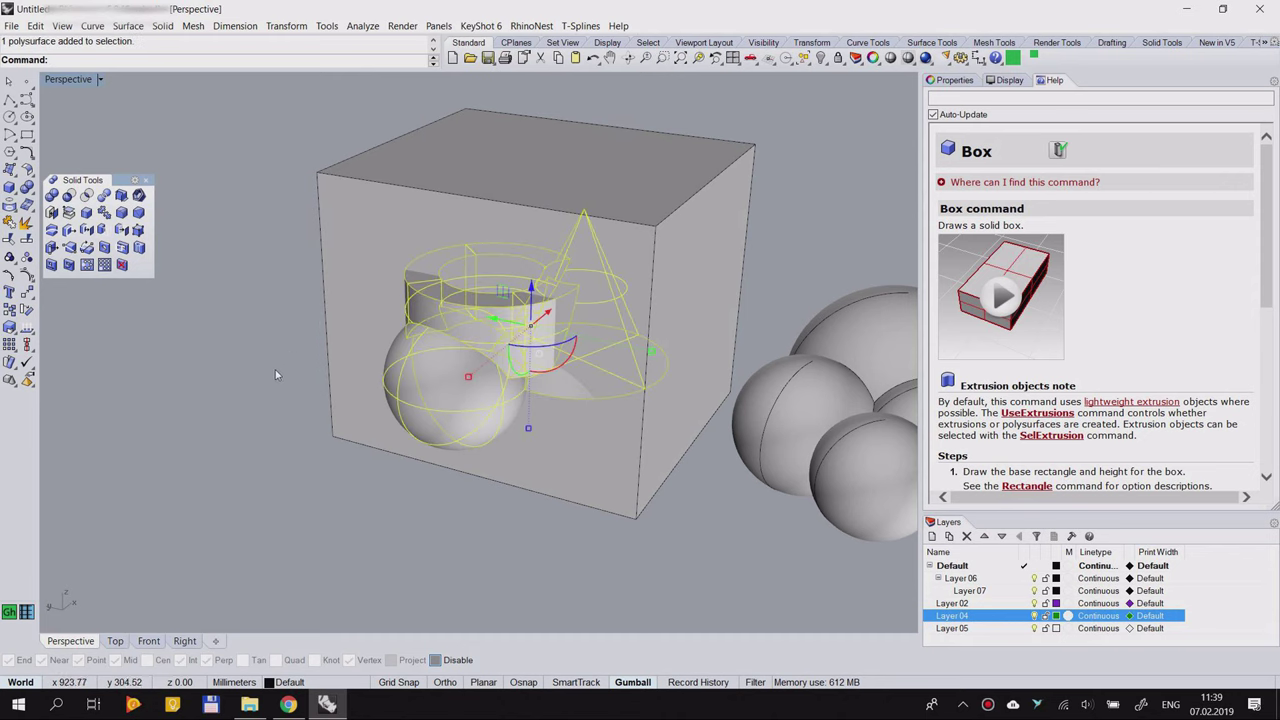
pyautogui.click(180, 334)
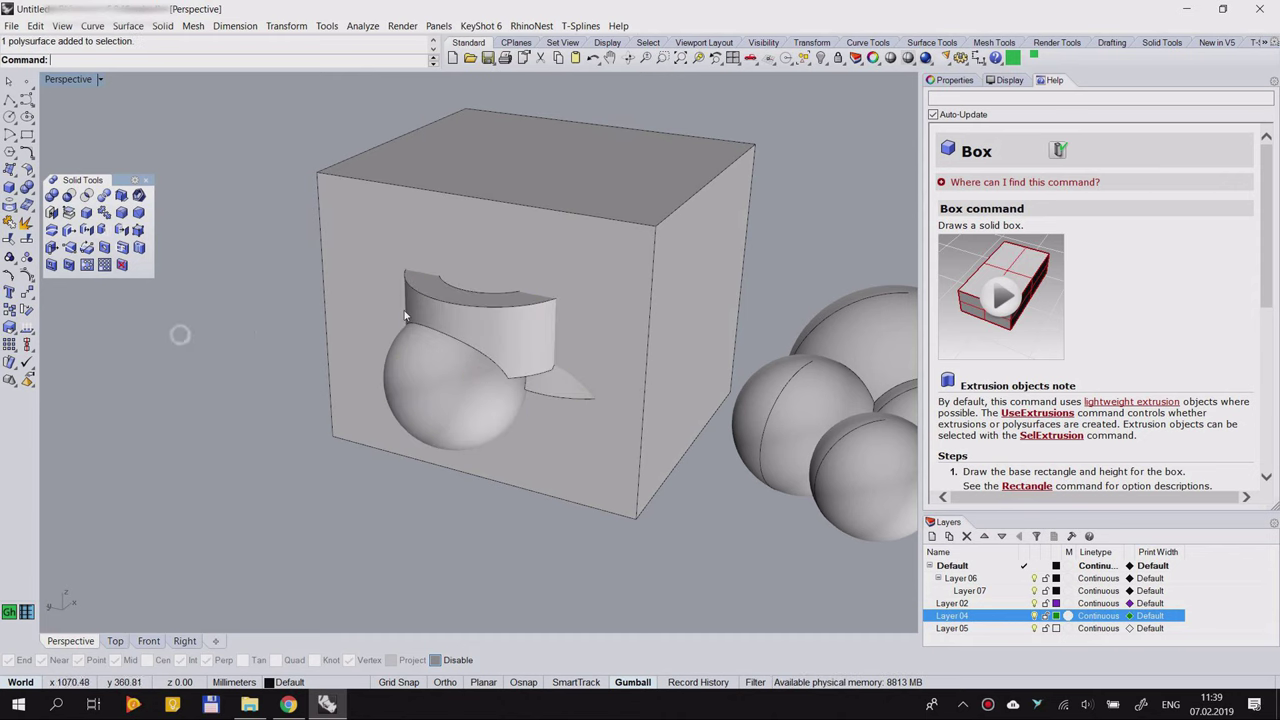
# Step: Subtract the cone-tube-sphere solid from the new box with Boolean Difference
pyautogui.click(67, 196)
pyautogui.click(511, 219)
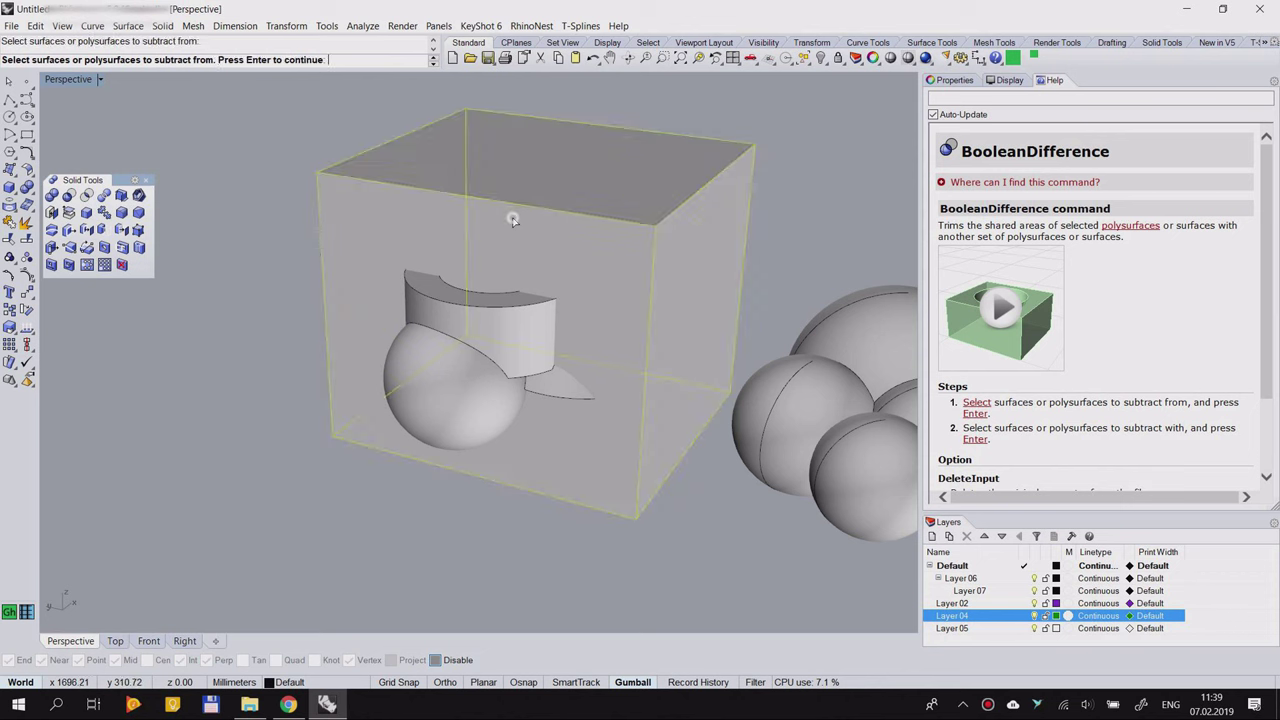
pyautogui.click(482, 321)
pyautogui.press('Return')
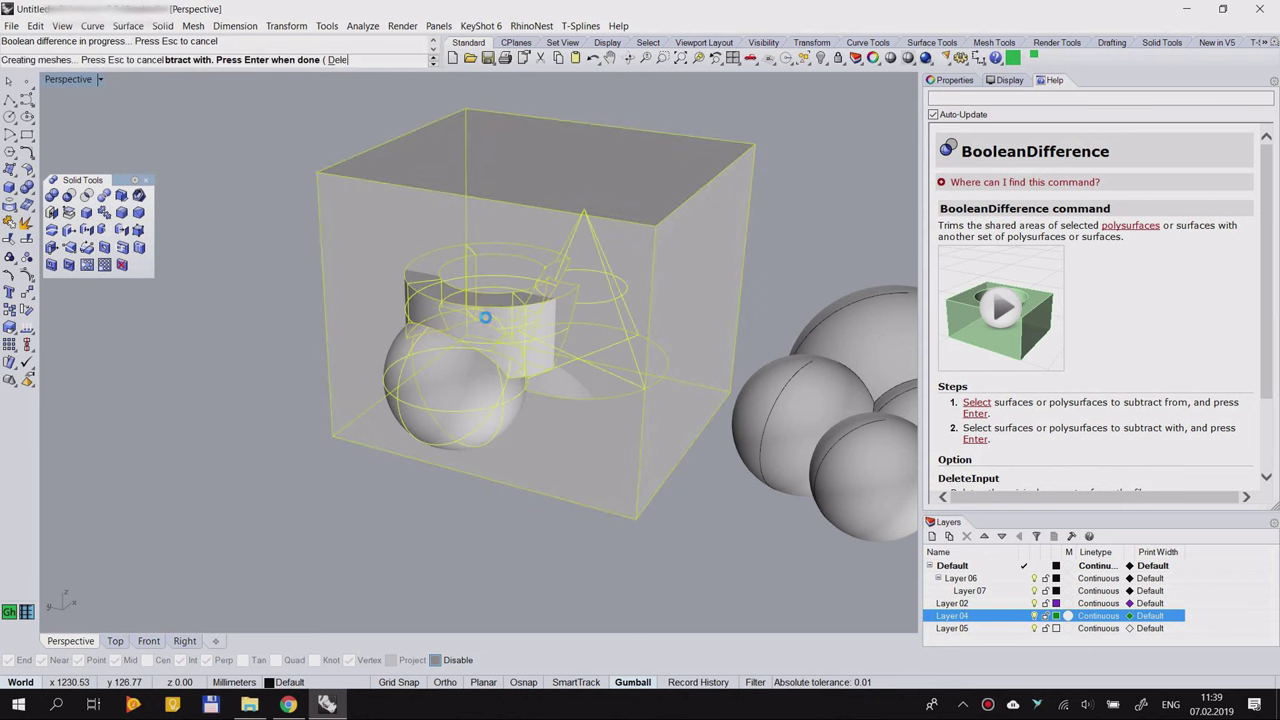
# Step: Examine the cavity cut into the box from close up and from several angles
pyautogui.moveTo(487, 321); pyautogui.dragTo(591, 316, button='right')
pyautogui.scroll(8, 591, 316)
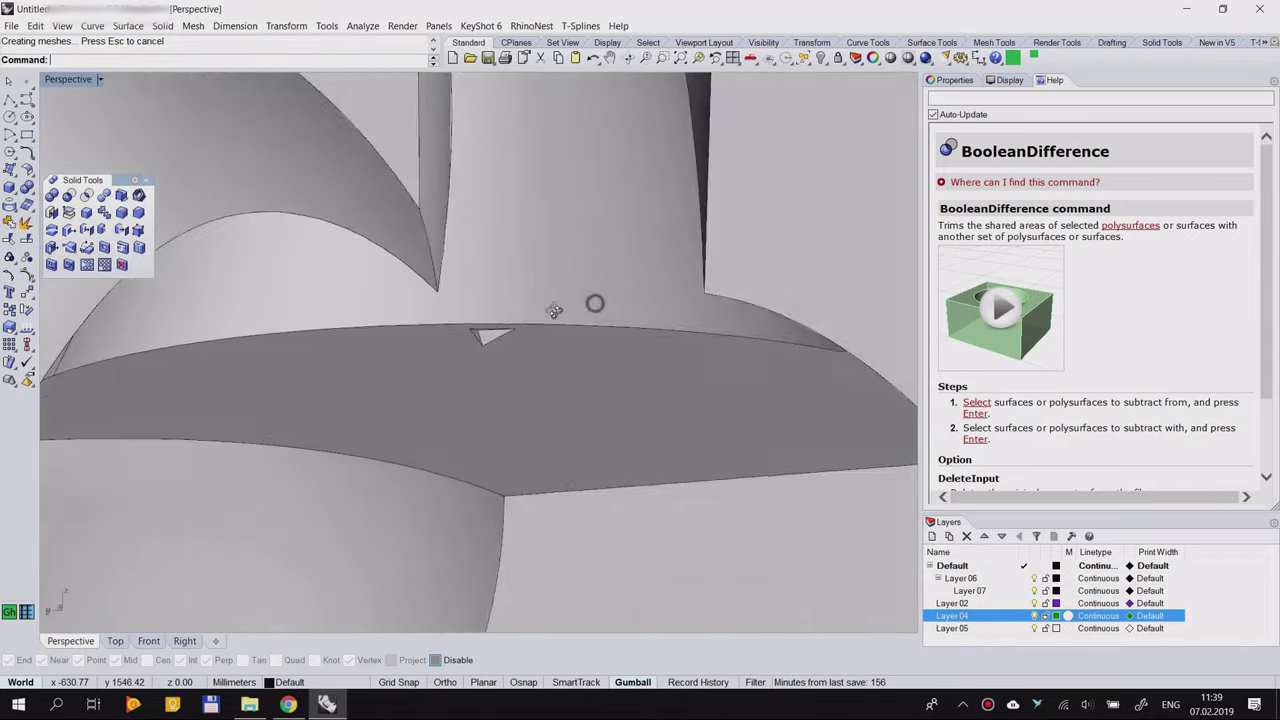
pyautogui.moveTo(555, 311); pyautogui.dragTo(460, 332, button='right')
pyautogui.scroll(-8, 427, 319)
pyautogui.scroll(6, 462, 333)
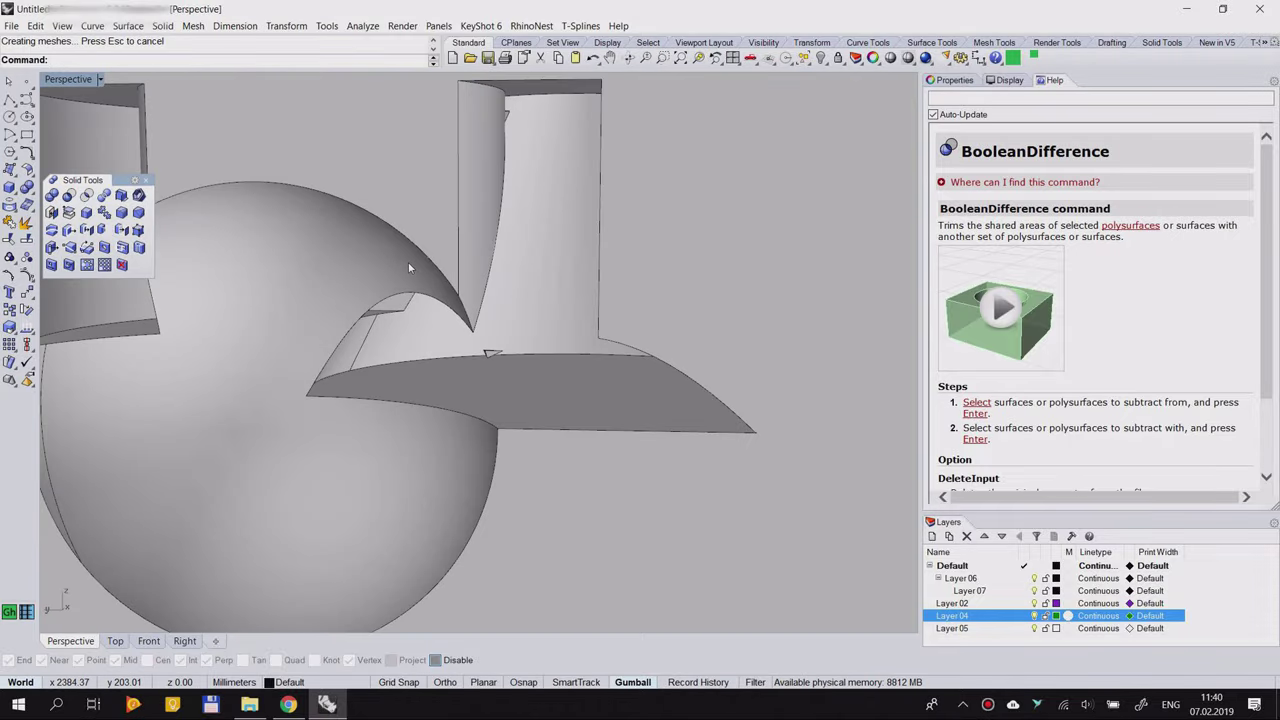
pyautogui.moveTo(453, 260); pyautogui.dragTo(430, 277, button='right')
pyautogui.scroll(-7, 474, 305)
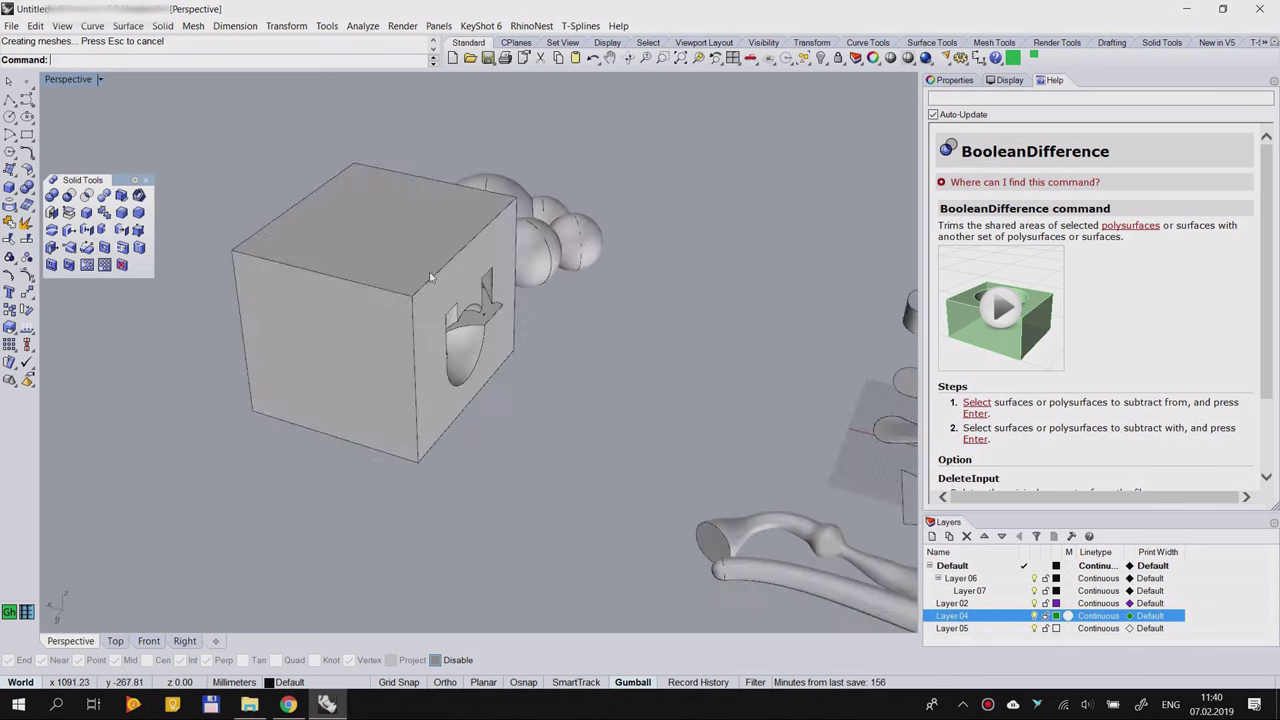
# Step: Preview the carved box in the X-Ray and Technical display modes to see its hidden inner edges
pyautogui.click(101, 81)
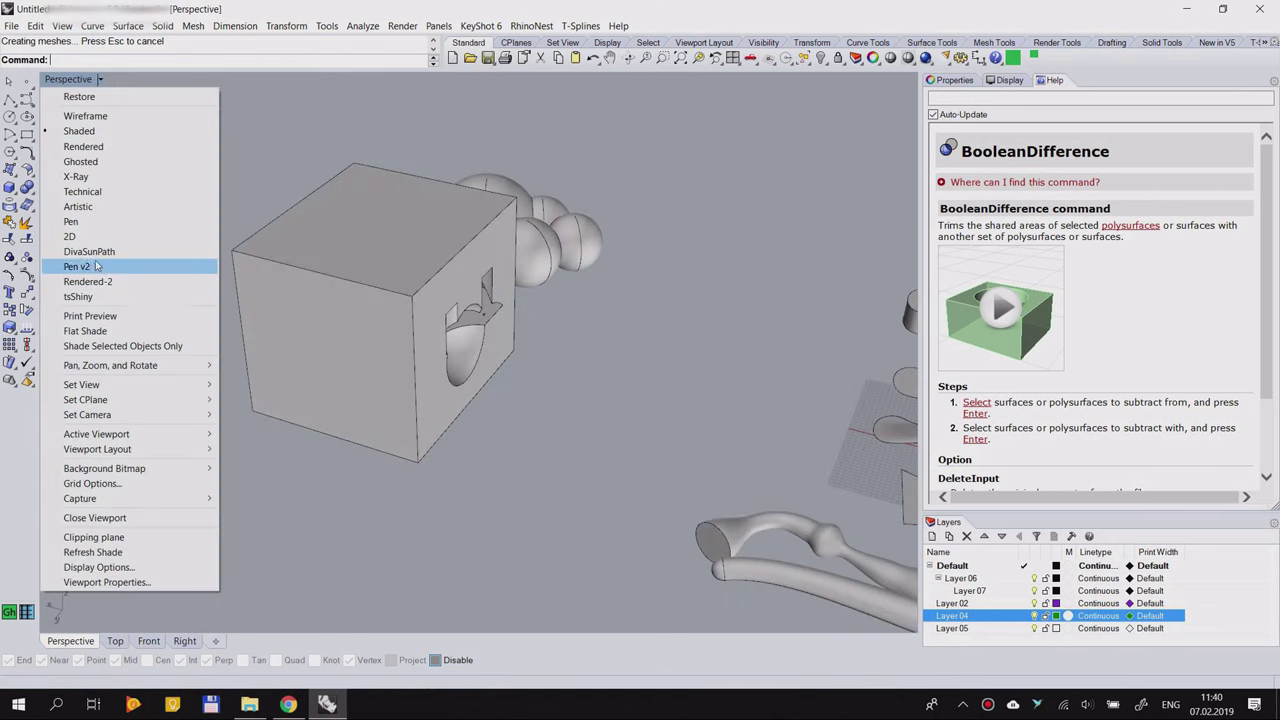
pyautogui.click(75, 177)
pyautogui.moveTo(260, 330); pyautogui.dragTo(260, 230, button='right')
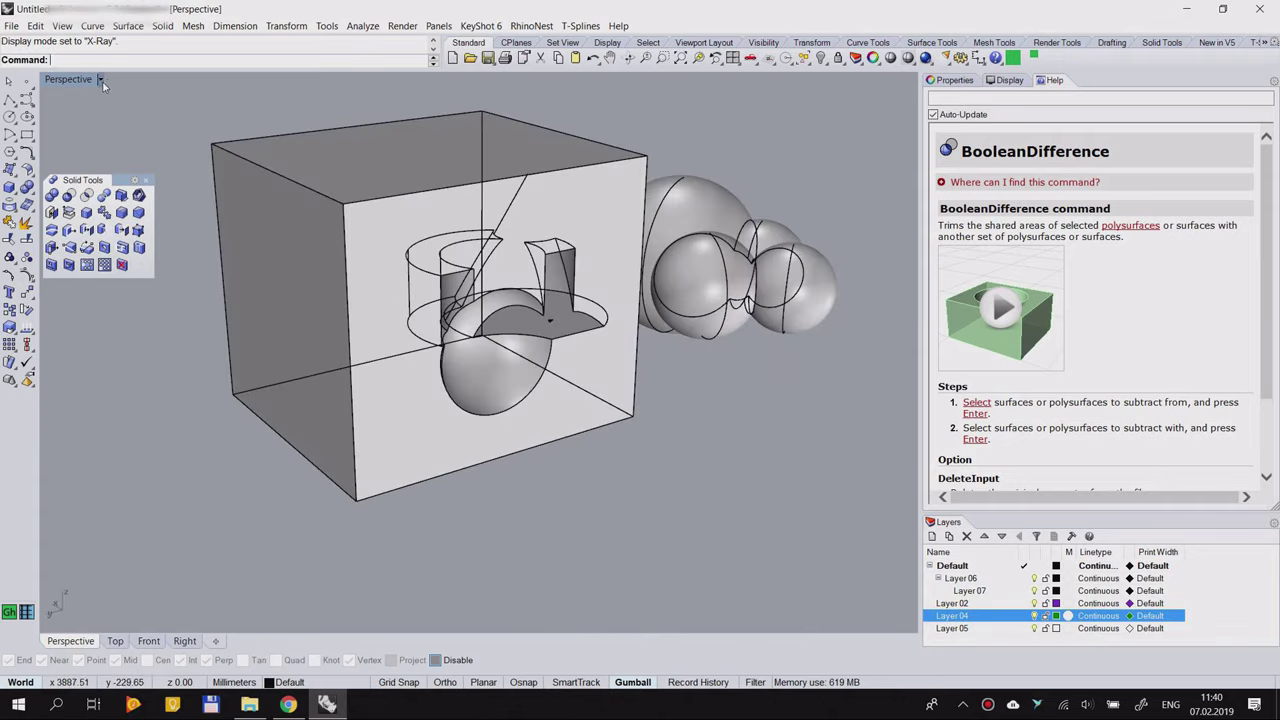
pyautogui.click(101, 81)
pyautogui.click(82, 191)
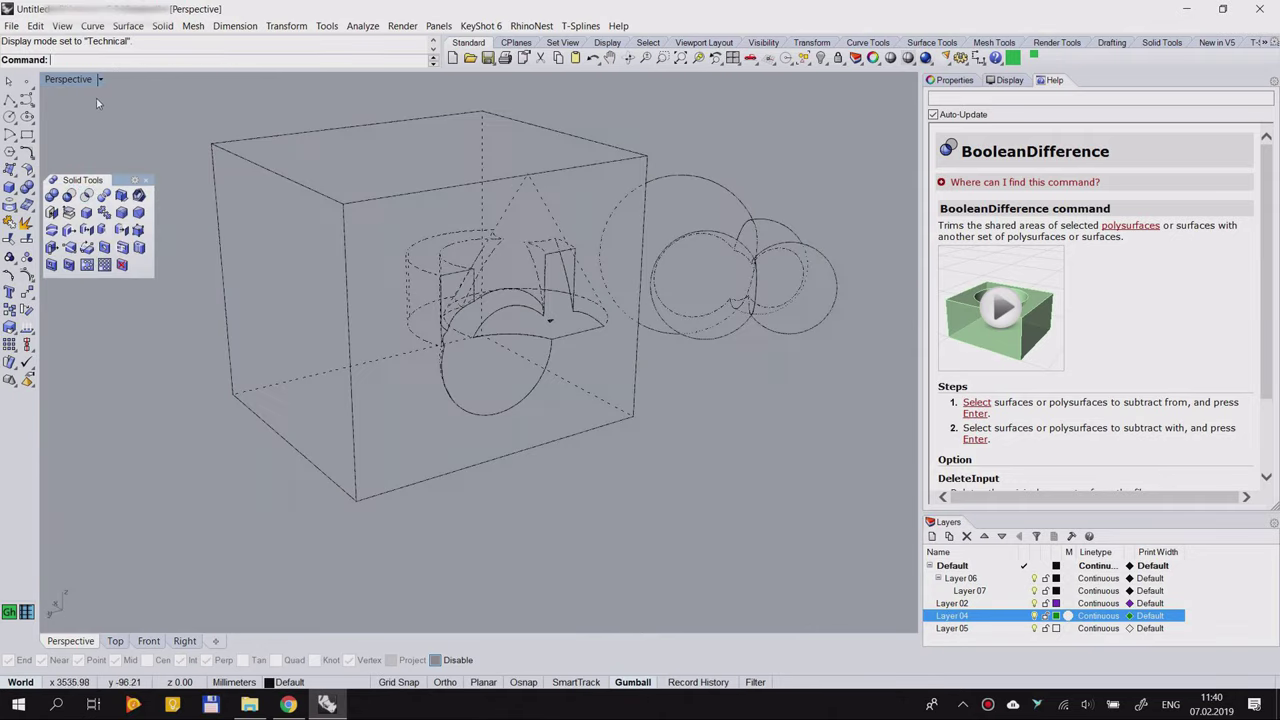
pyautogui.moveTo(436, 206); pyautogui.dragTo(400, 225, button='right')
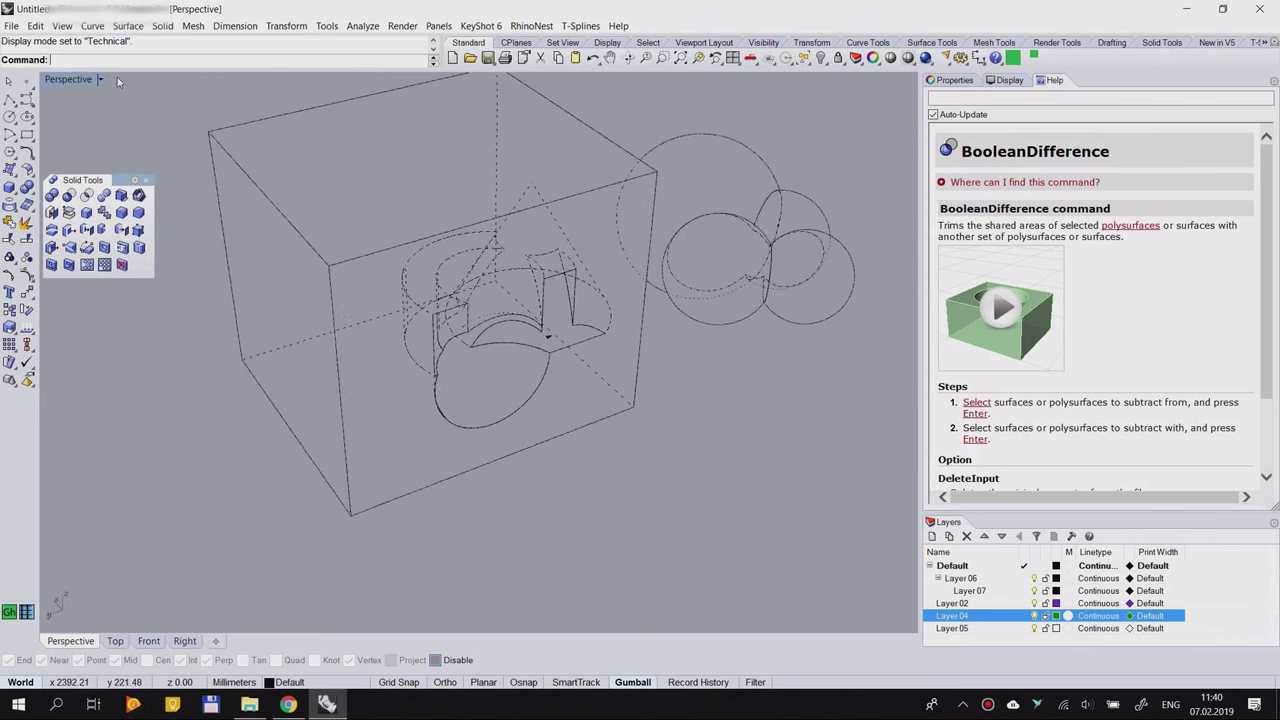
# Step: Preview the model in the Artistic, Pen and 2D display modes
pyautogui.click(100, 80)
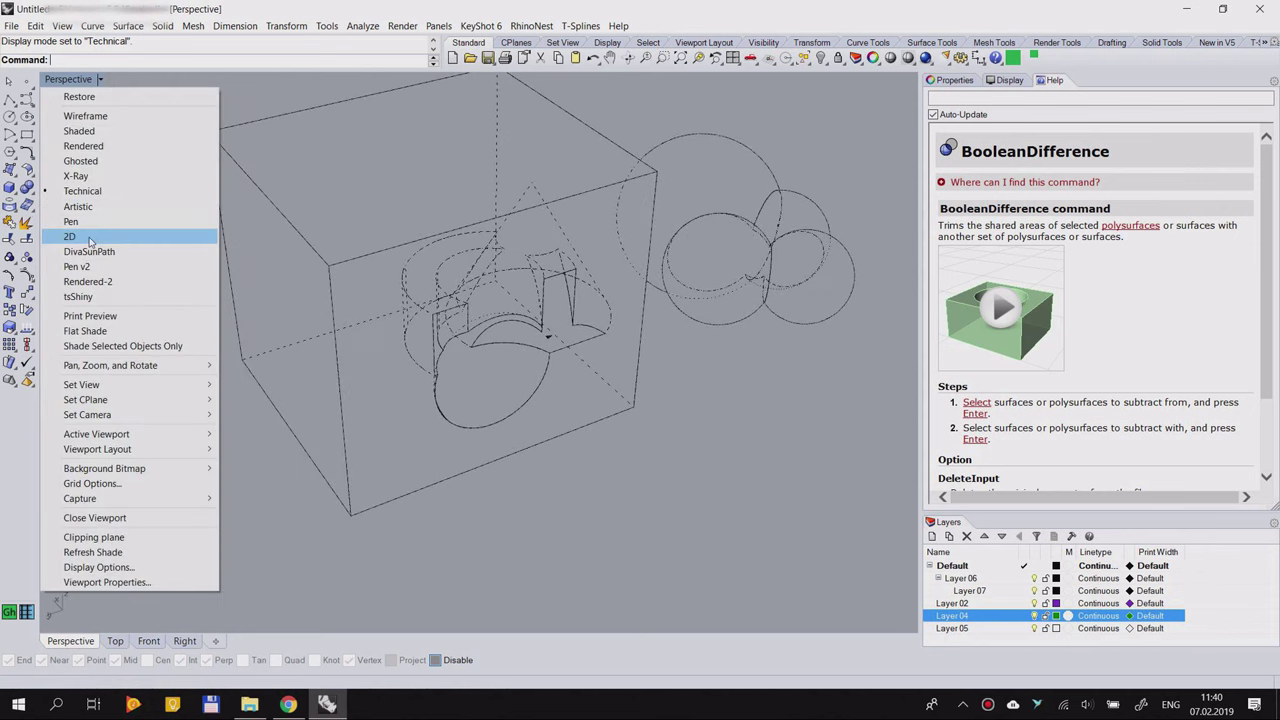
pyautogui.click(78, 206)
pyautogui.moveTo(437, 294); pyautogui.dragTo(63, 120, button='right')
pyautogui.click(101, 80)
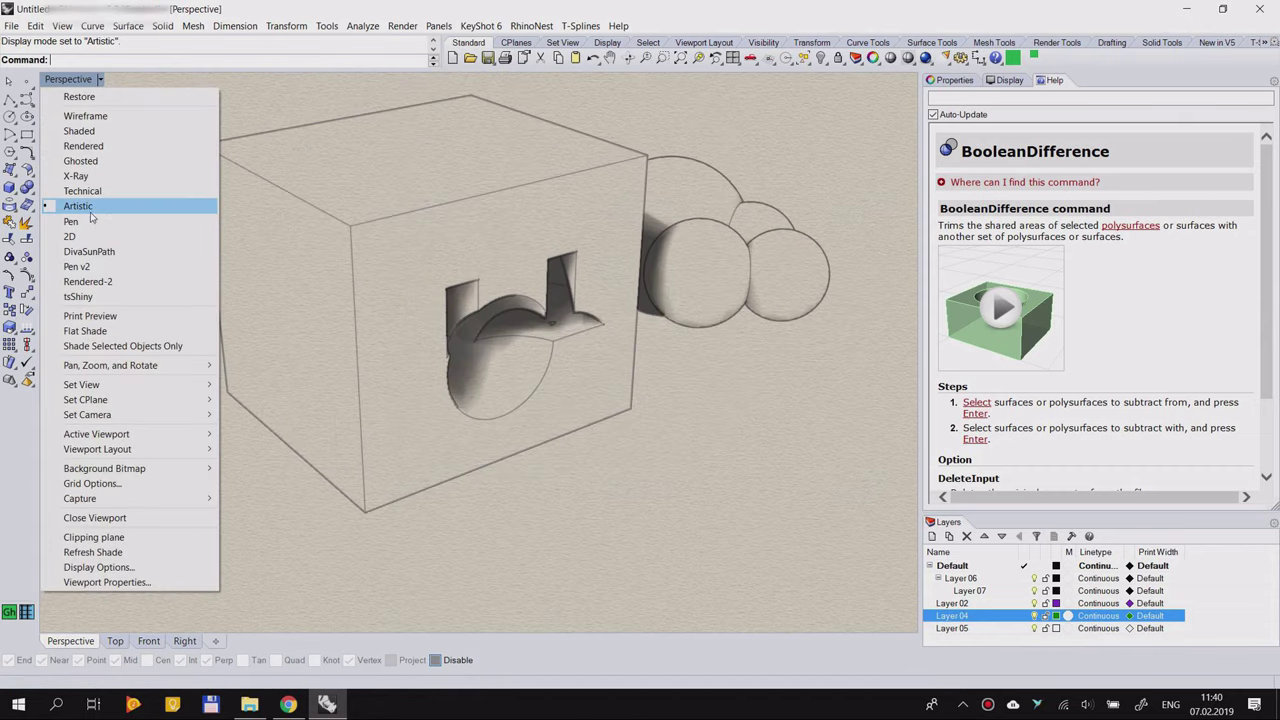
pyautogui.click(72, 231)
pyautogui.moveTo(510, 296); pyautogui.dragTo(131, 166, button='right')
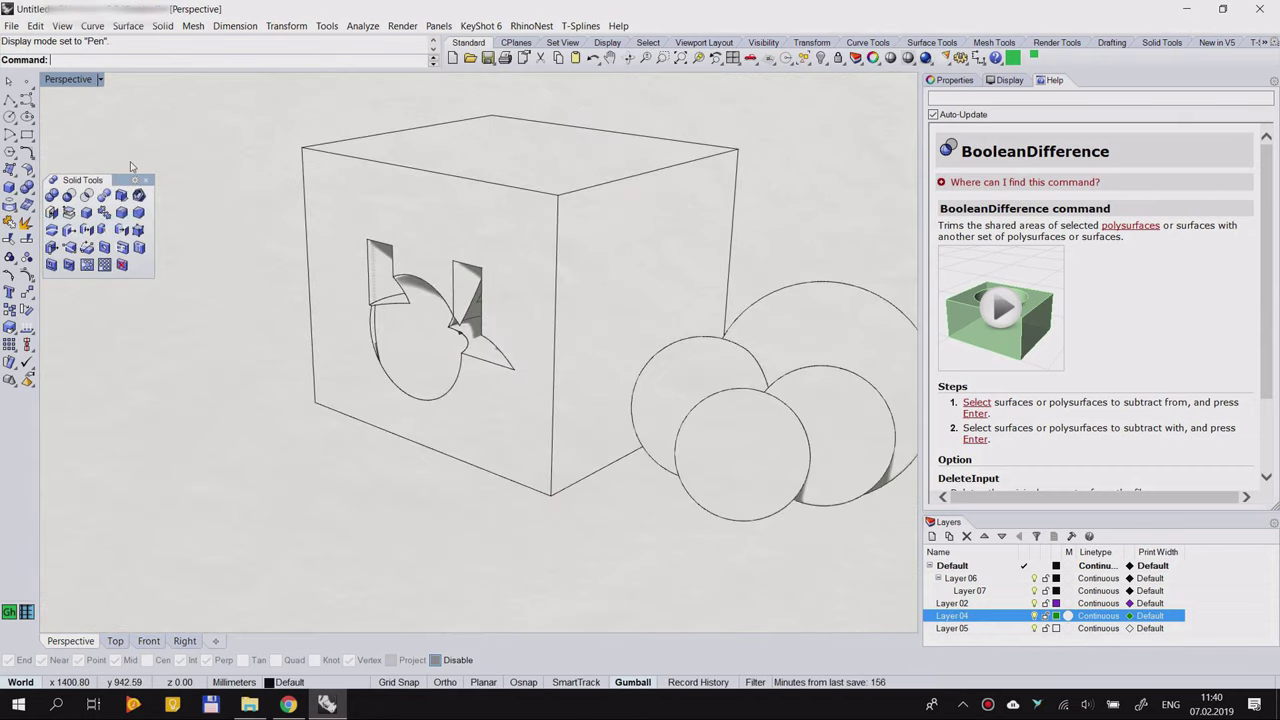
pyautogui.click(101, 80)
pyautogui.click(72, 243)
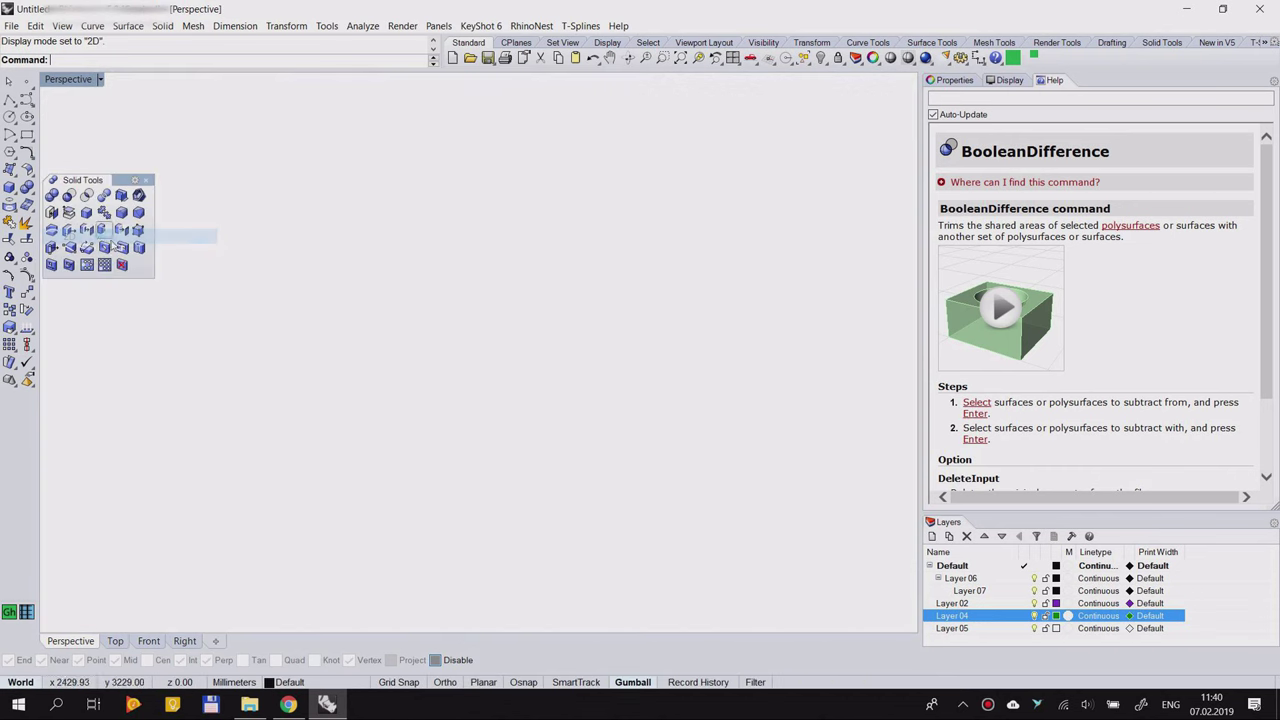
# Step: Preview the DivaSunPath display mode and return the Perspective viewport to Shaded
pyautogui.click(101, 80)
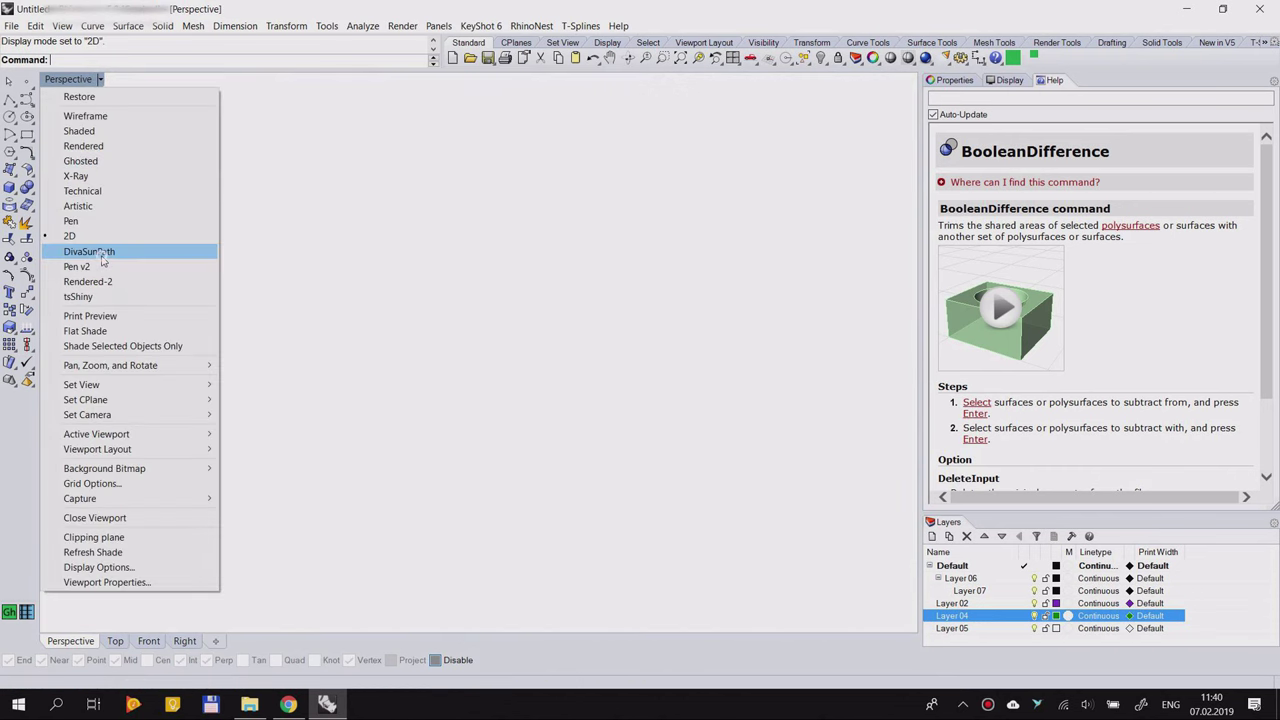
pyautogui.click(102, 258)
pyautogui.moveTo(571, 352)
pyautogui.mouseDown(button='right')
pyautogui.moveTo(666, 309)
pyautogui.moveTo(774, 320)
pyautogui.moveTo(576, 330)
pyautogui.mouseUp(button='right')
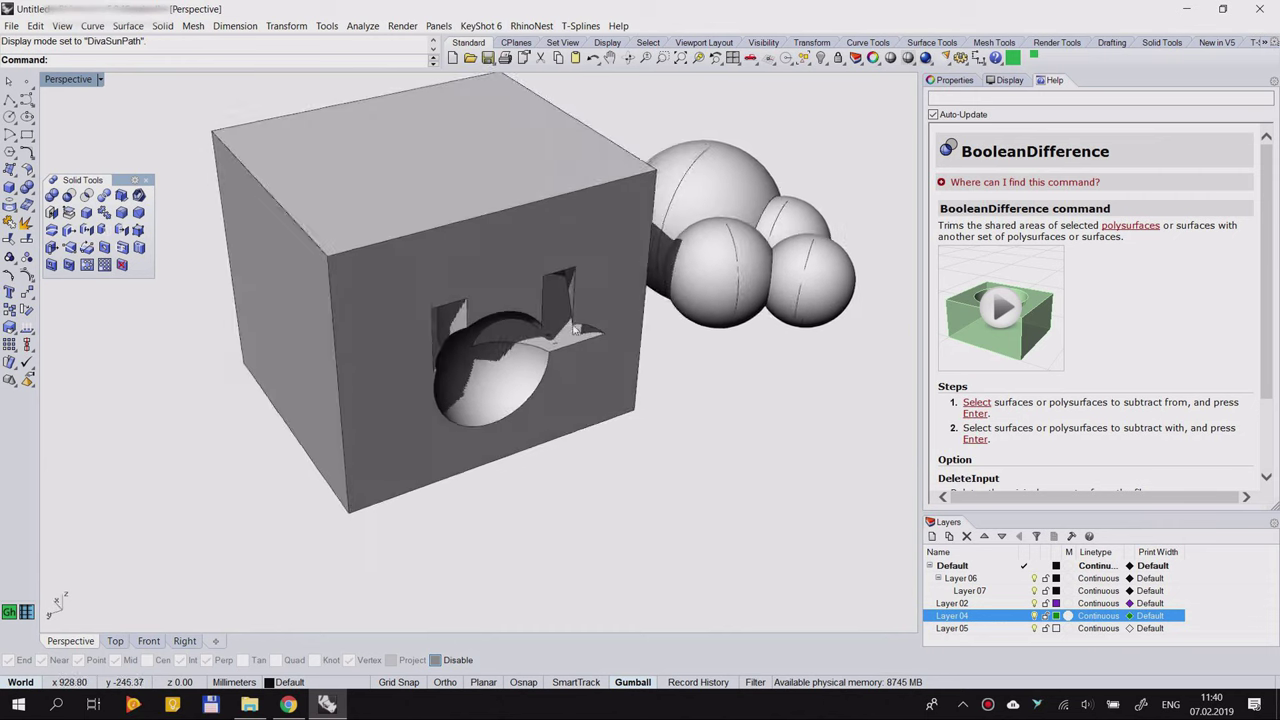
pyautogui.click(101, 80)
pyautogui.click(100, 131)
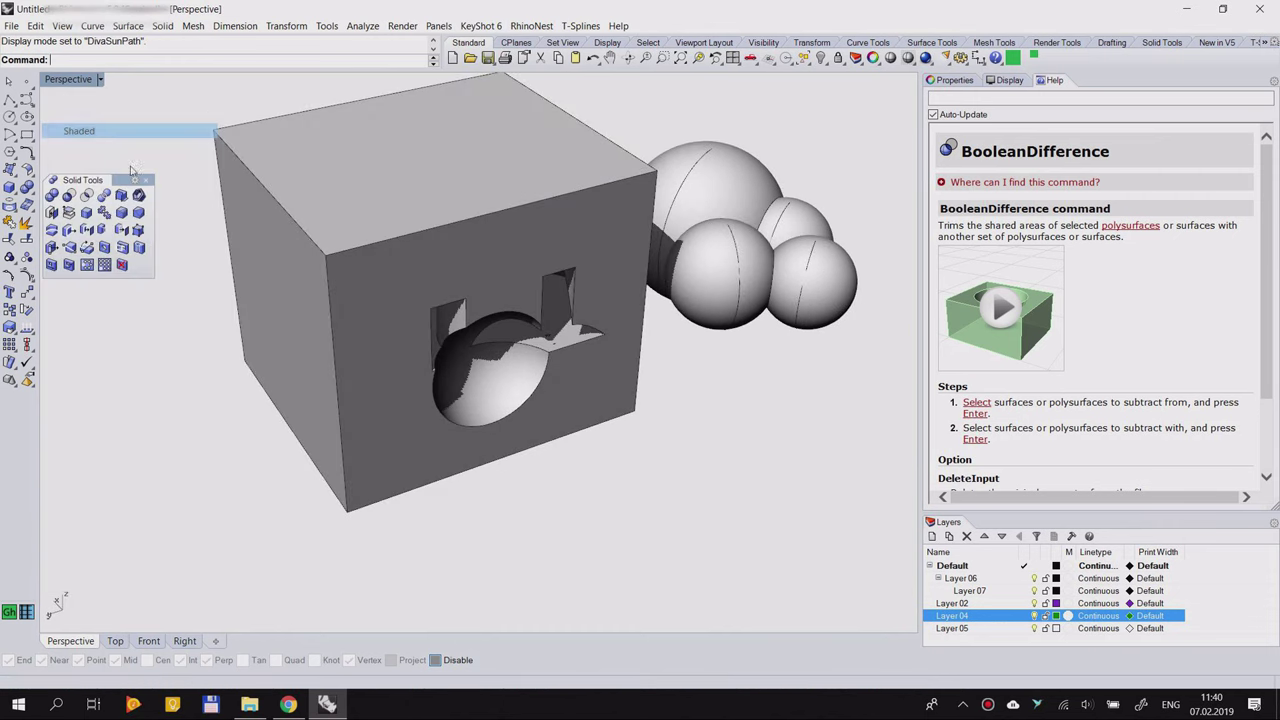
pyautogui.moveTo(515, 288)
pyautogui.mouseDown(button='right')
pyautogui.moveTo(280, 234)
pyautogui.moveTo(617, 263)
pyautogui.moveTo(514, 223)
pyautogui.moveTo(549, 294)
pyautogui.moveTo(487, 288)
pyautogui.moveTo(580, 300)
pyautogui.mouseUp(button='right')
pyautogui.scroll(-5, 487, 288)
pyautogui.scroll(4, 500, 241)
# Step: Bring up the viewport's display settings and turn curve visibility off and back on near the pipes
pyautogui.click(1008, 80)
pyautogui.moveTo(413, 350); pyautogui.dragTo(304, 258, button='right')
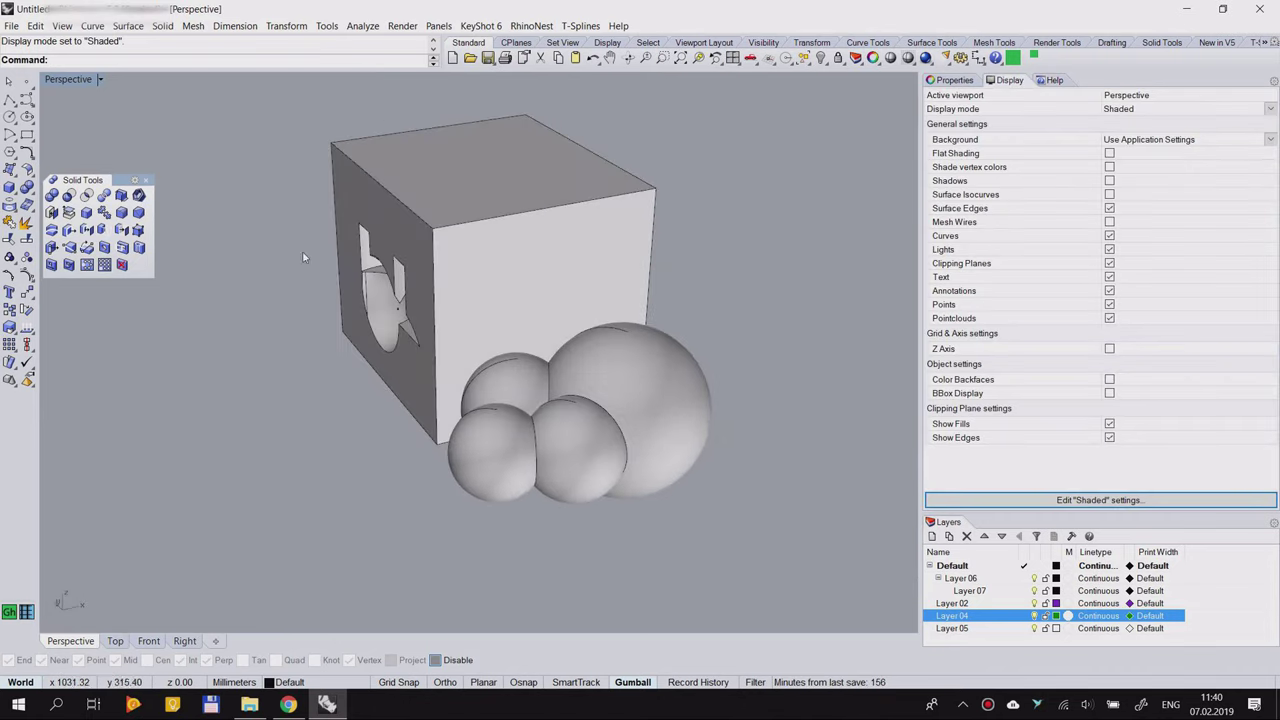
pyautogui.scroll(-3, 441, 298)
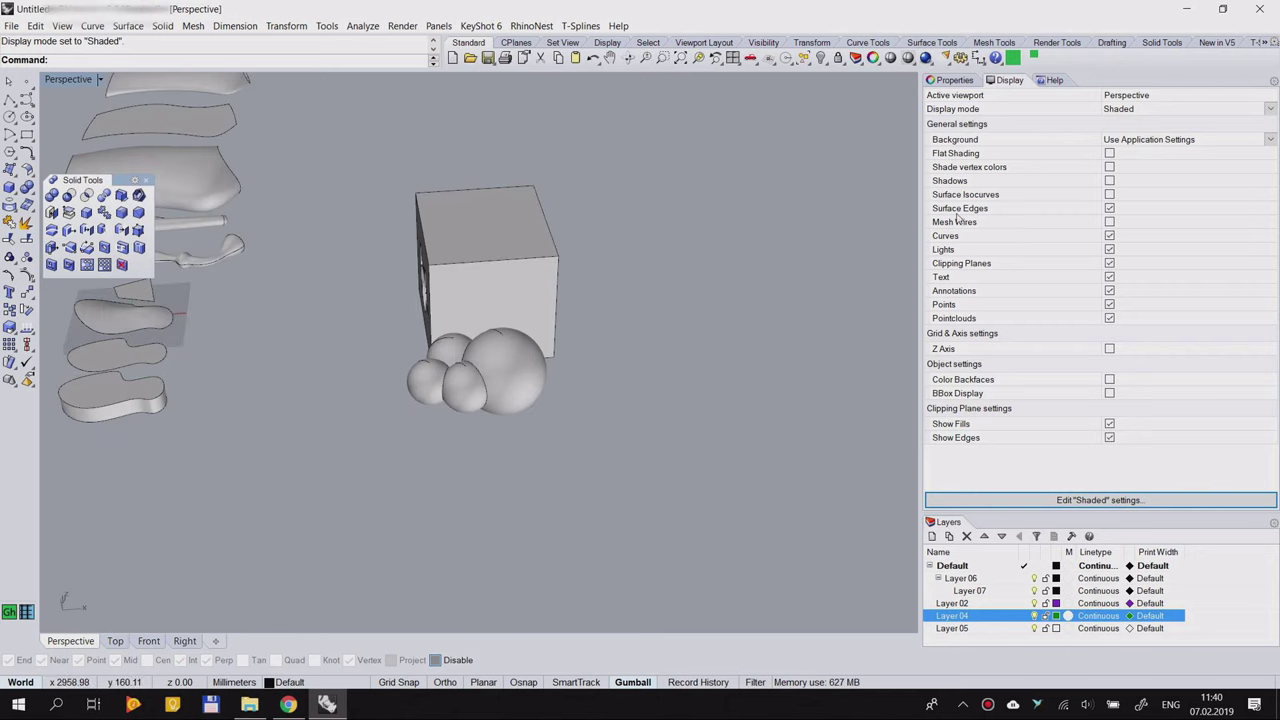
pyautogui.moveTo(466, 311); pyautogui.dragTo(505, 320, button='right')
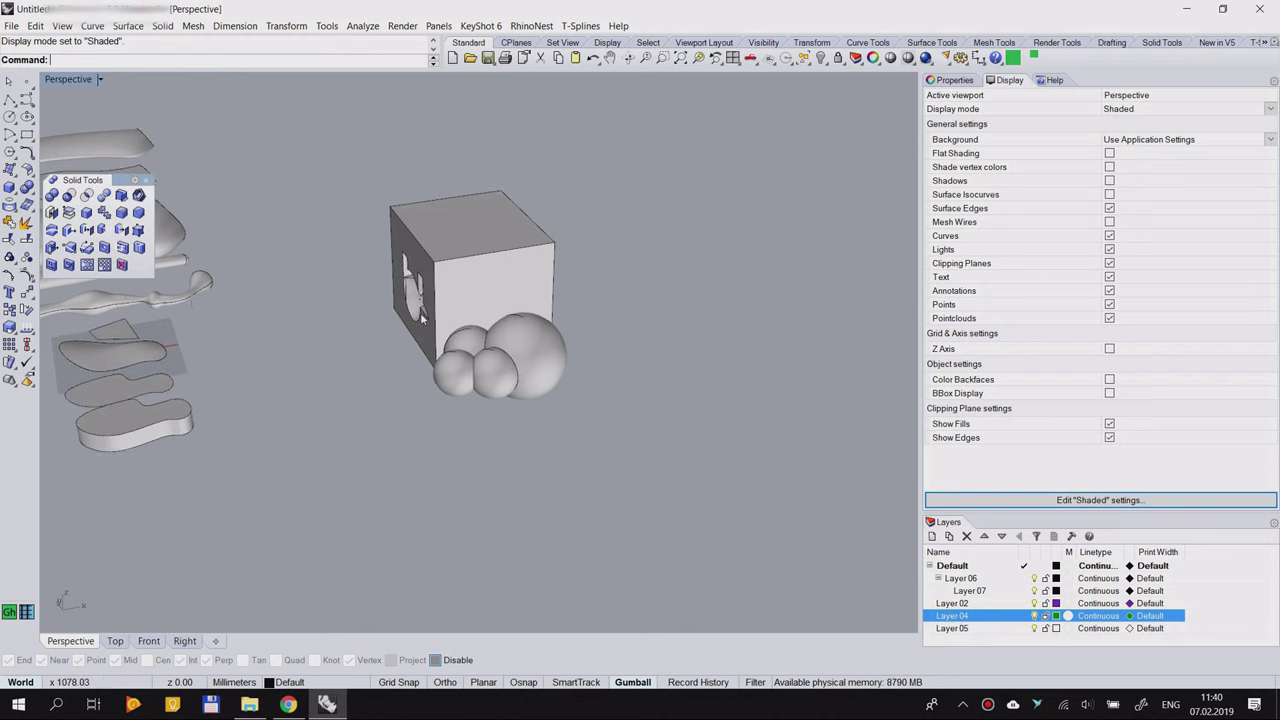
pyautogui.keyDown('shift'); pyautogui.moveTo(424, 320); pyautogui.dragTo(744, 380, button='right'); pyautogui.keyUp('shift')
pyautogui.moveTo(500, 300); pyautogui.dragTo(442, 325, button='right')
pyautogui.scroll(-4, 442, 325)
pyautogui.scroll(5, 448, 304)
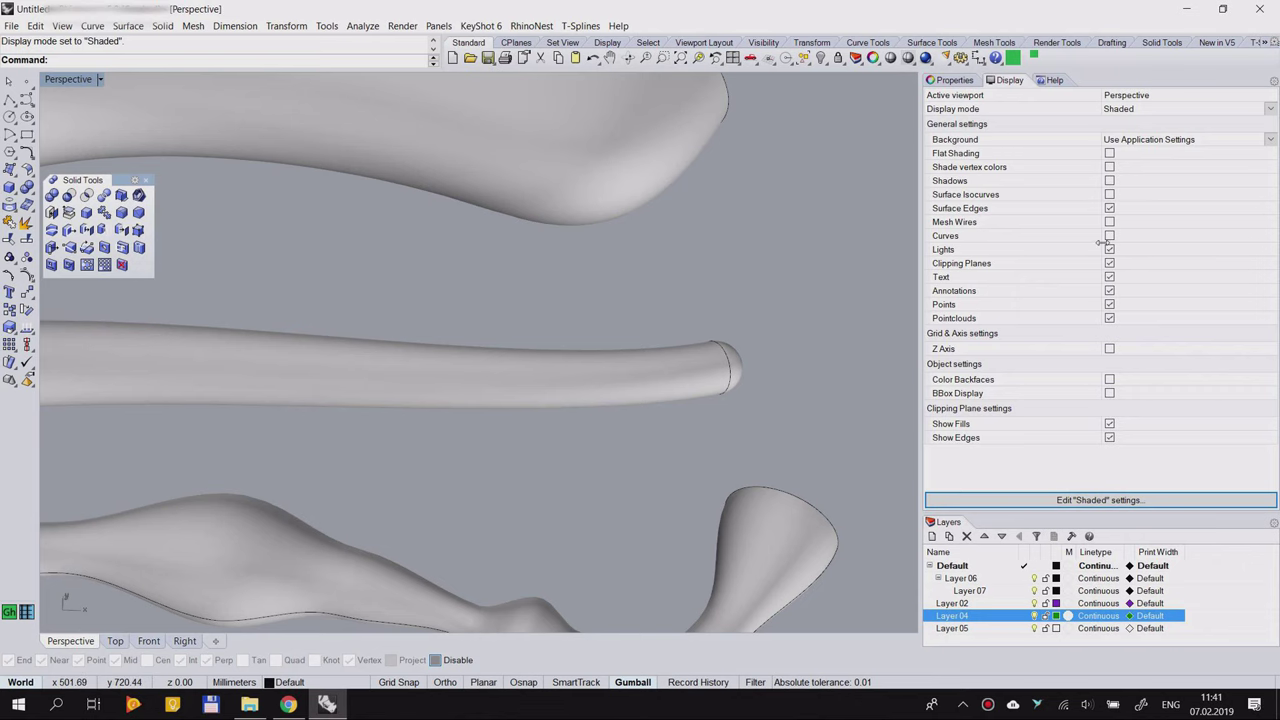
pyautogui.scroll(-3, 419, 256)
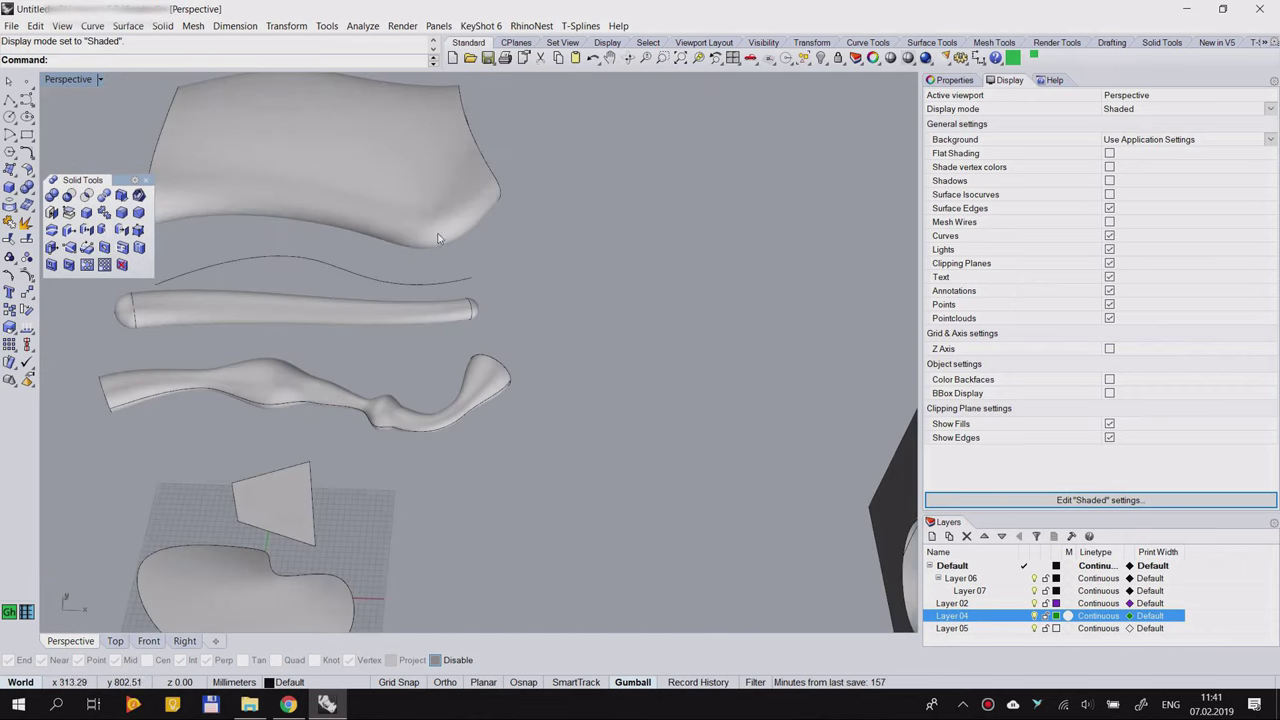
# Step: Hide the surface edges in the Shaded viewport and show them again
pyautogui.scroll(3, 437, 238)
pyautogui.click(1109, 209)
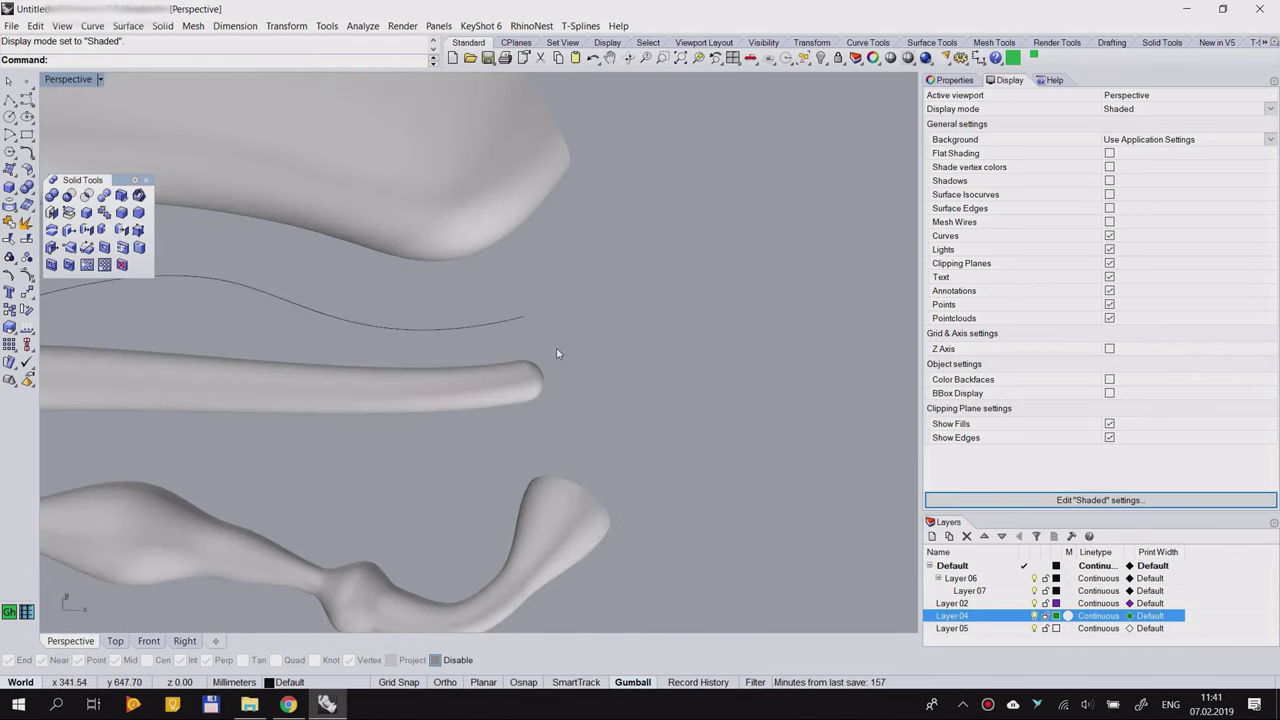
pyautogui.click(1109, 209)
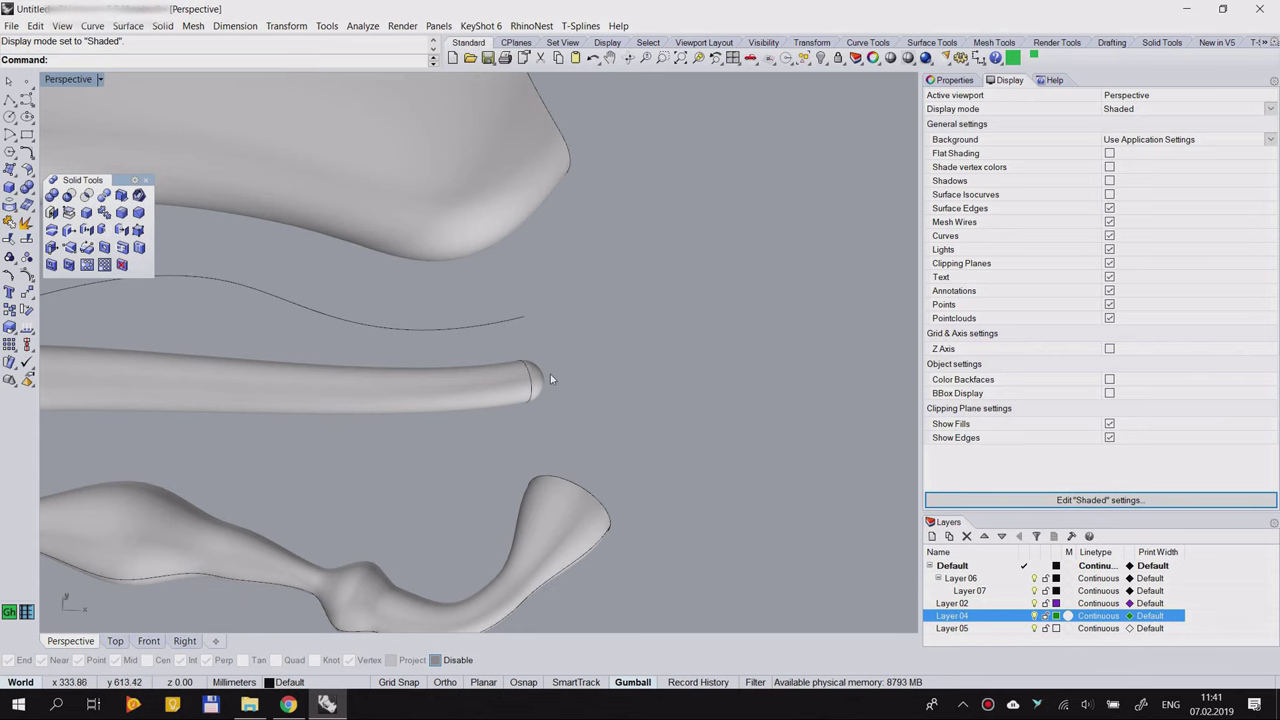
pyautogui.scroll(-5, 490, 395)
# Step: Show surface isocurves on the pipes, inspect them up close, and hide them again
pyautogui.scroll(5, 490, 400)
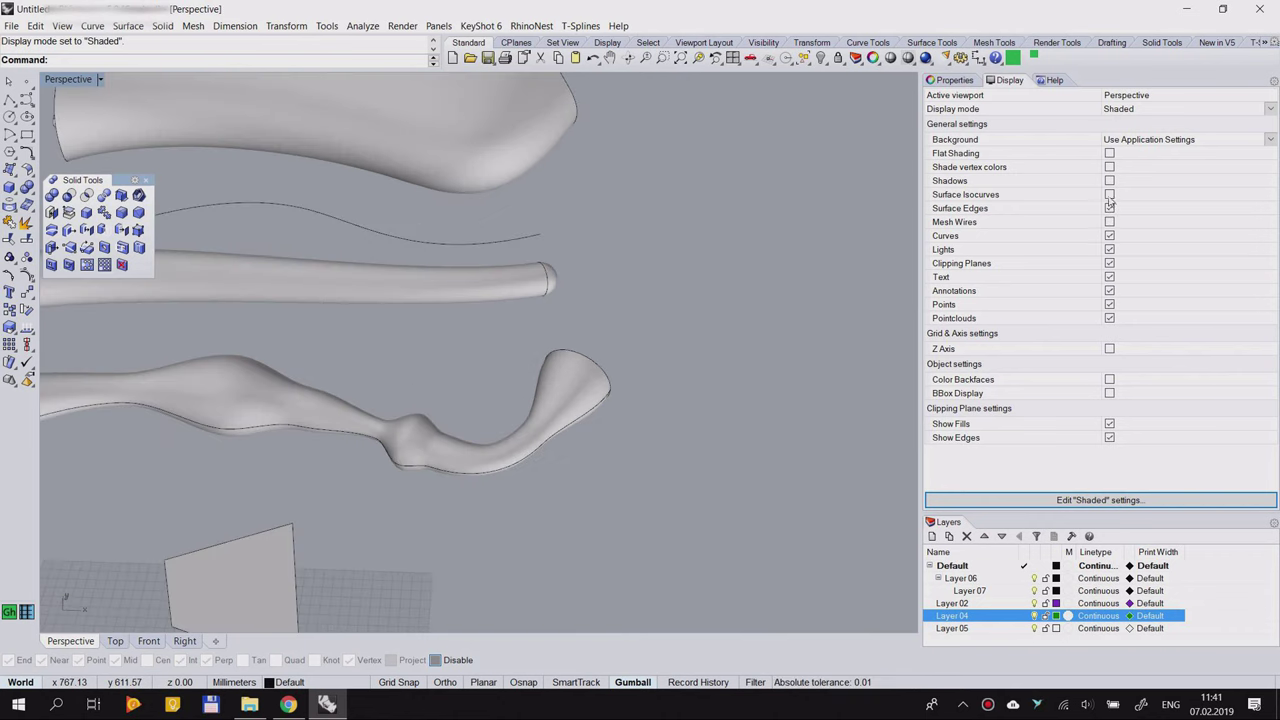
pyautogui.click(1109, 196)
pyautogui.moveTo(520, 300); pyautogui.dragTo(775, 276, button='right')
pyautogui.scroll(-6, 388, 273)
pyautogui.scroll(8, 454, 254)
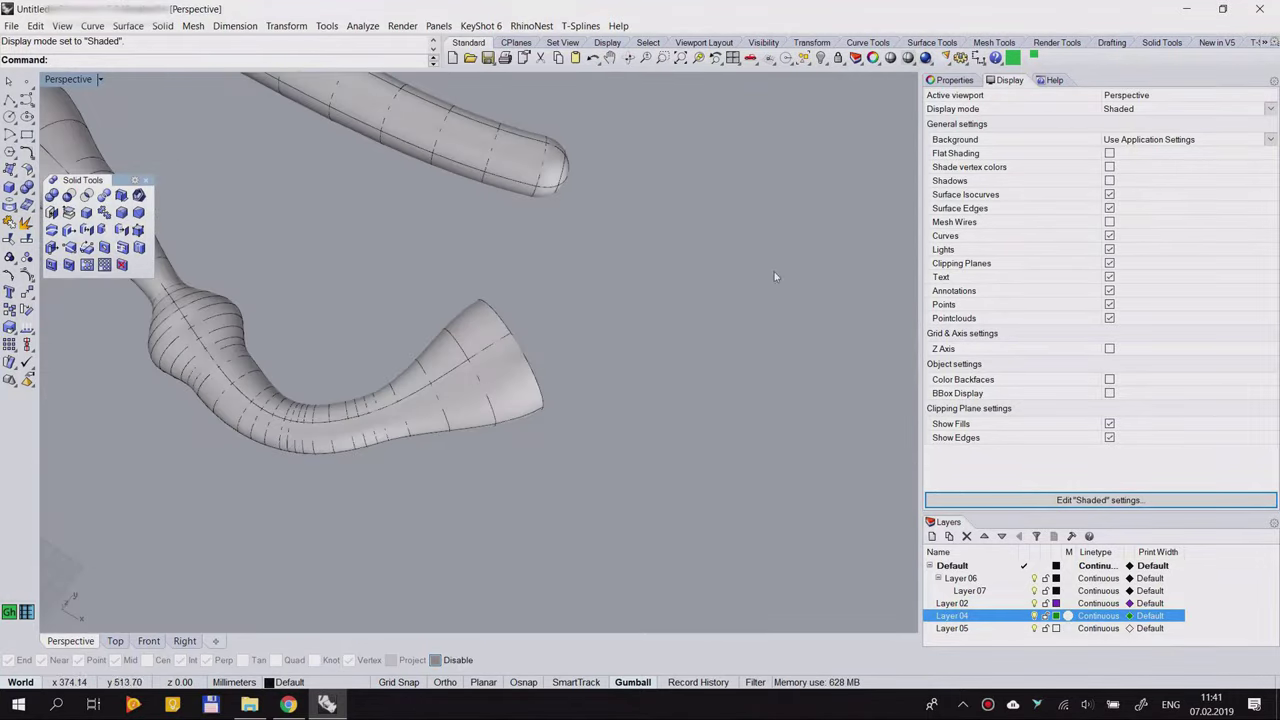
pyautogui.click(1110, 195)
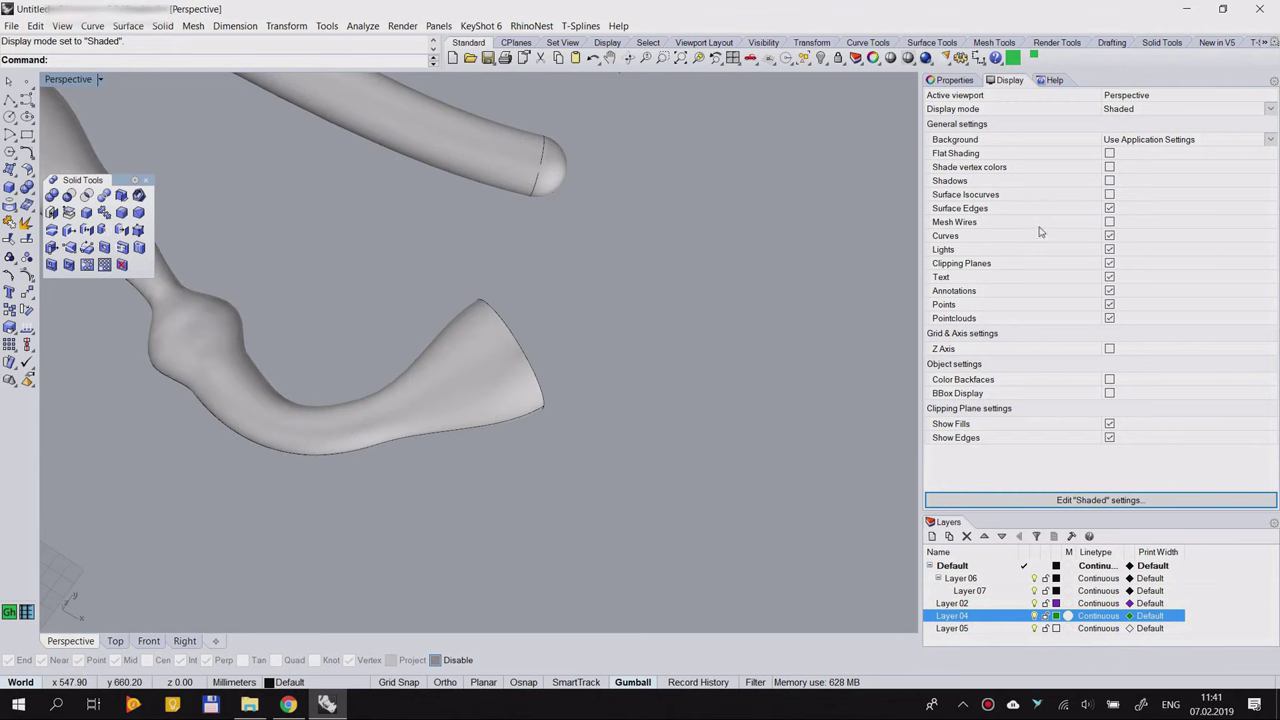
# Step: Turn shadows on for the whole scene and switch them off again
pyautogui.scroll(-12, 357, 314)
pyautogui.moveTo(354, 322); pyautogui.dragTo(700, 370, button='right')
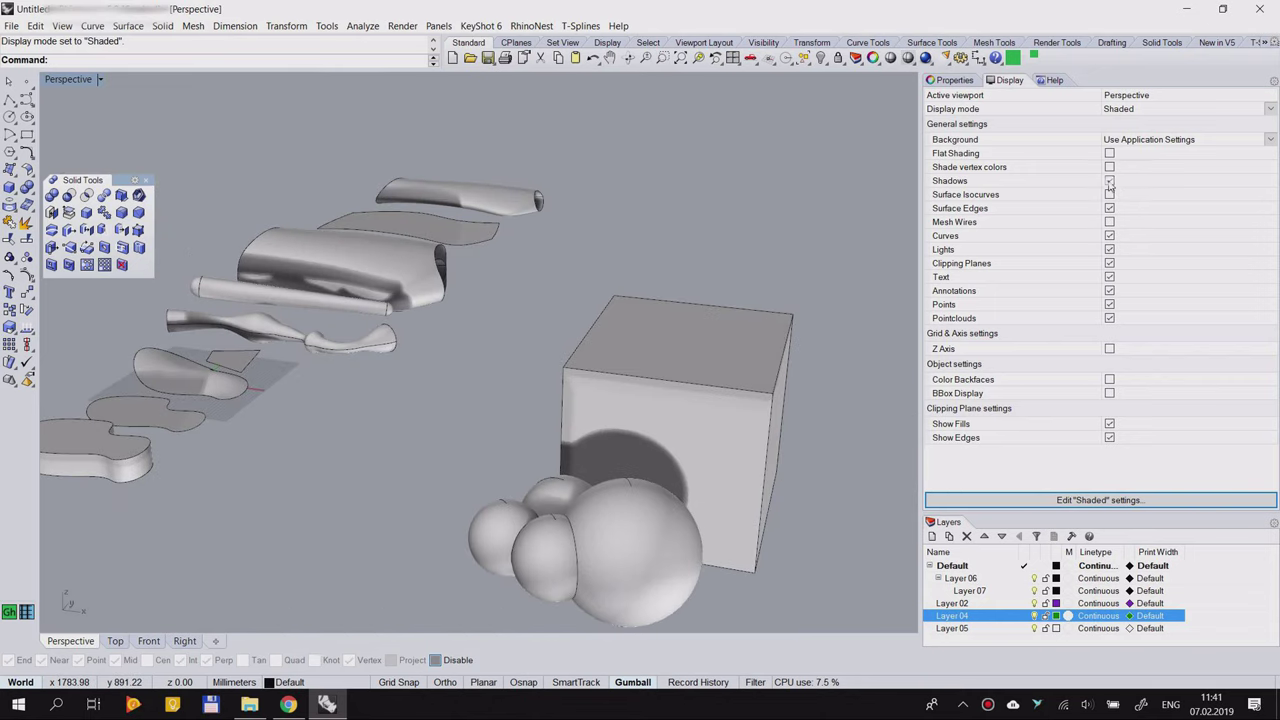
pyautogui.click(1109, 182)
# Step: Open the Shaded mode's full display options, review the shading, edge, lighting and clipping settings, and close them
pyautogui.click(1155, 501)
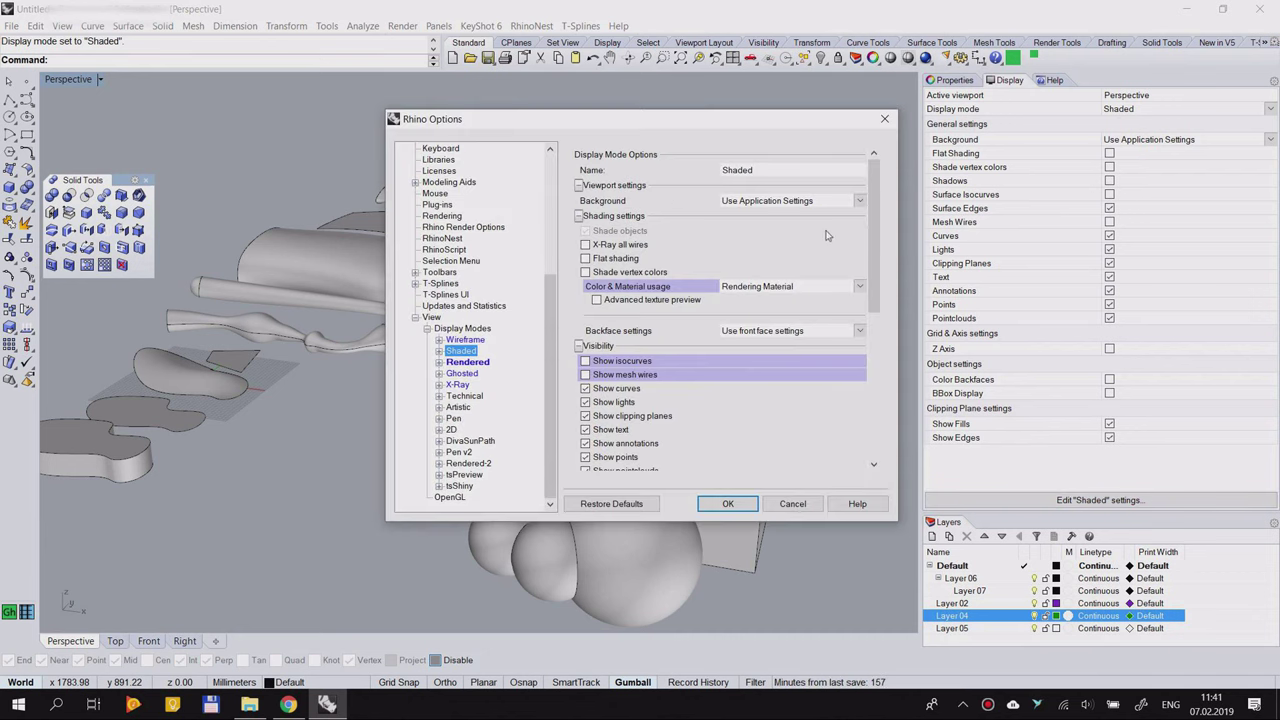
pyautogui.moveTo(872, 203); pyautogui.dragTo(884, 387)
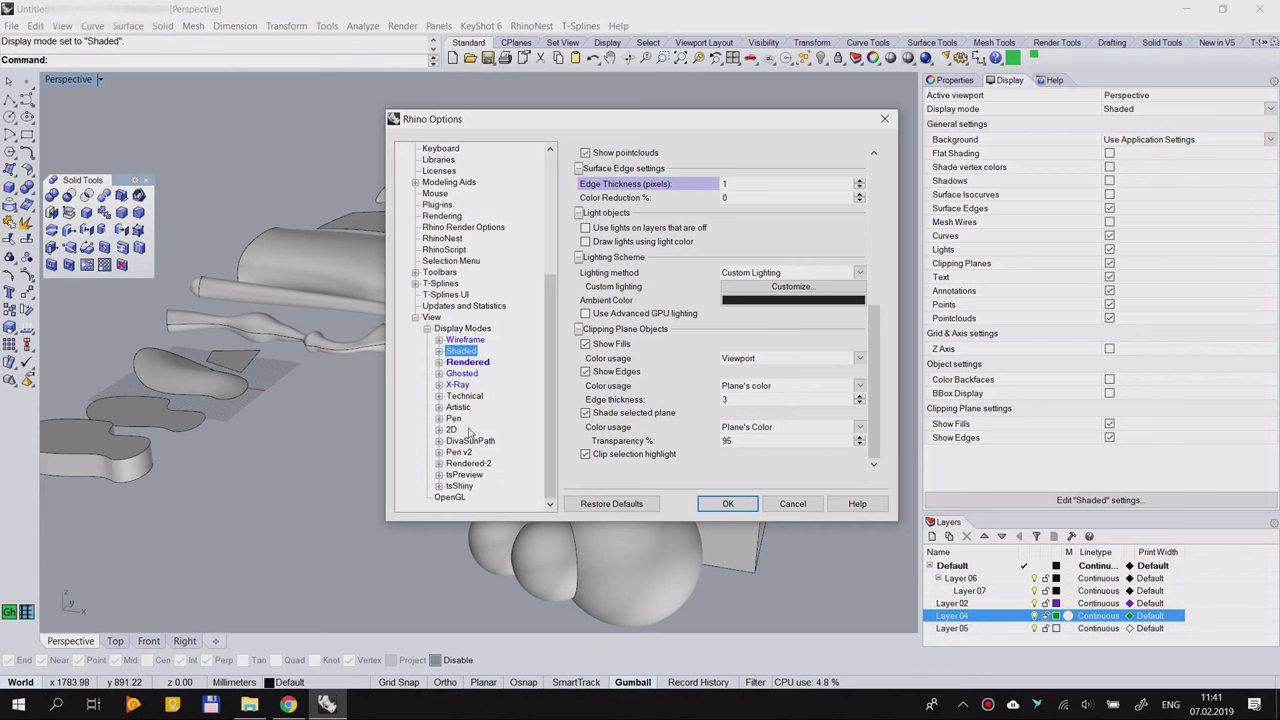
pyautogui.click(884, 119)
# Step: Bring back the command help and look over the carved box and the merged sphere cluster
pyautogui.click(70, 79)
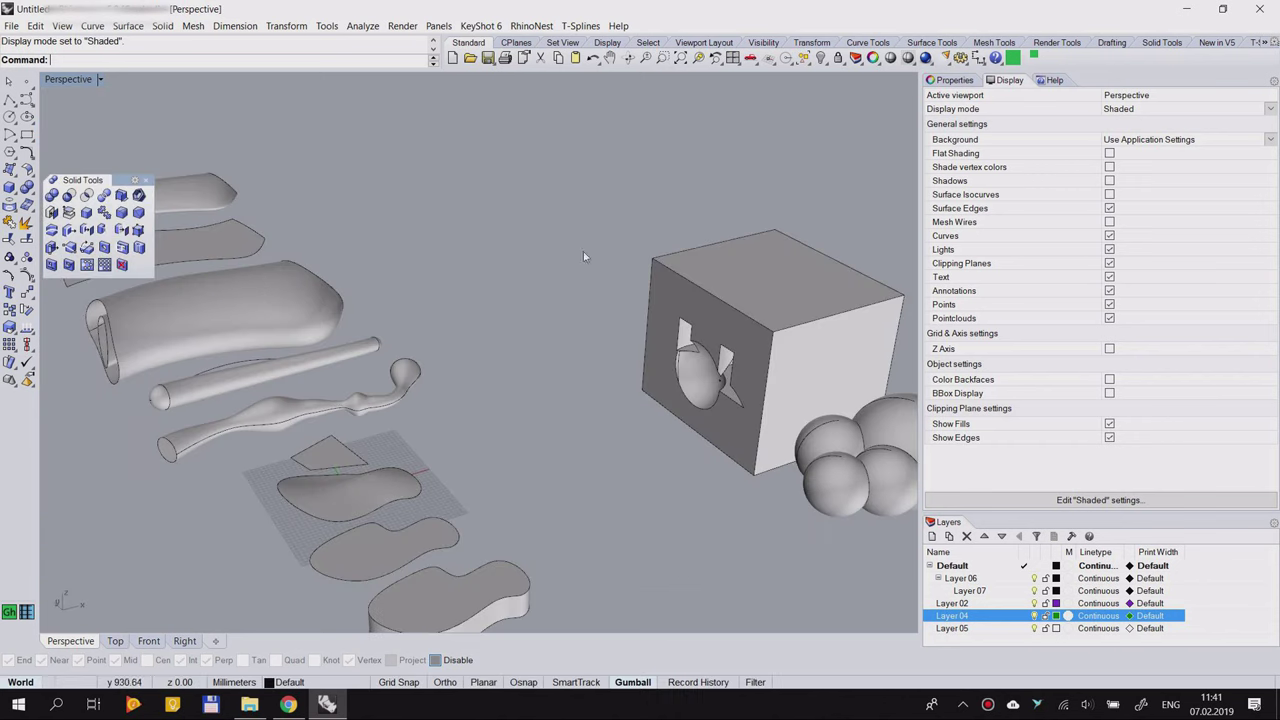
pyautogui.click(1063, 81)
pyautogui.moveTo(480, 310); pyautogui.dragTo(611, 306, button='right')
pyautogui.scroll(-6, 560, 280)
pyautogui.scroll(10, 668, 262)
pyautogui.scroll(-4, 611, 306)
pyautogui.scroll(5, 508, 320)
pyautogui.scroll(-2, 340, 368)
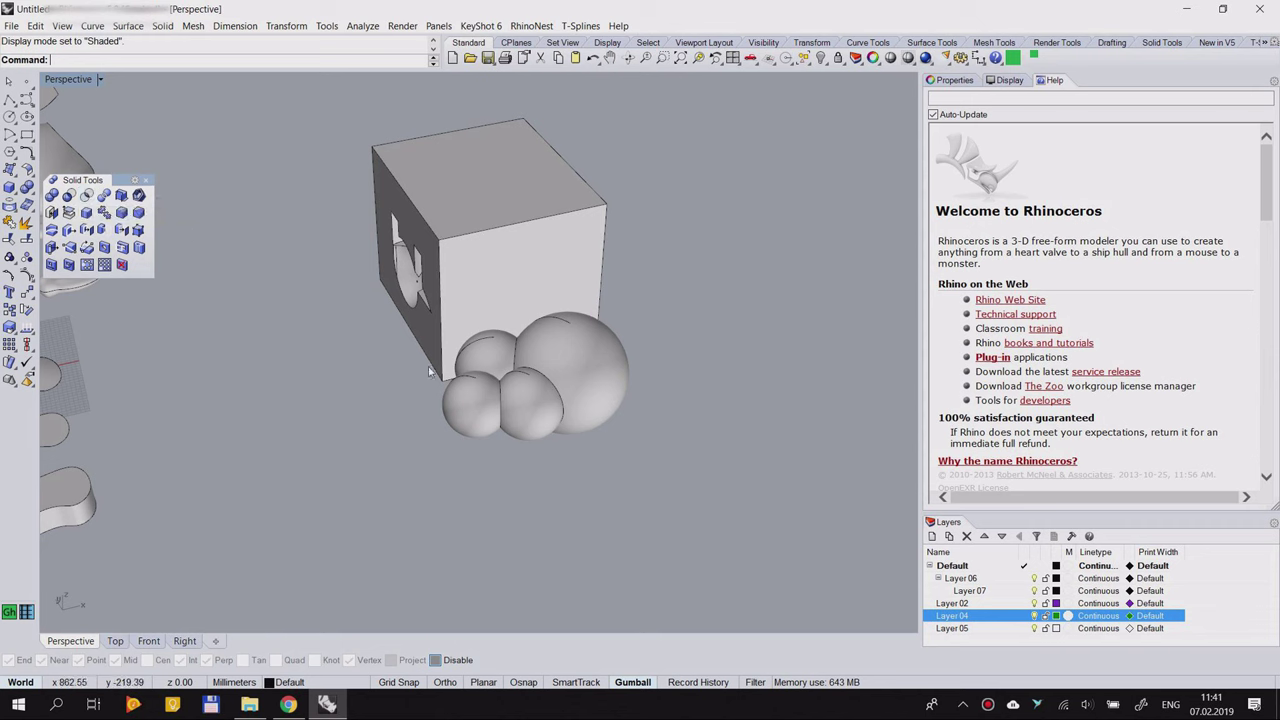
pyautogui.scroll(-5, 600, 352)
pyautogui.scroll(7, 522, 343)
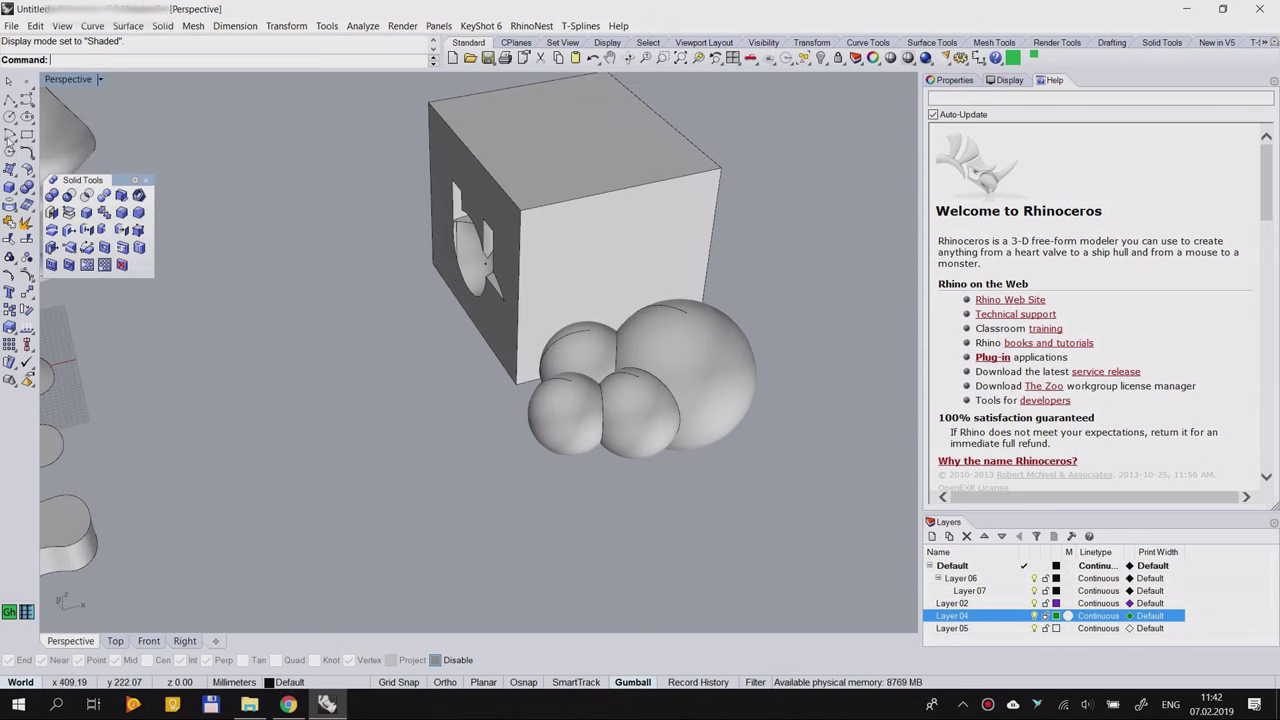
# Step: Create two overlapping freehand spheres in the empty space beside the box and sphere cluster
pyautogui.click(14, 196)
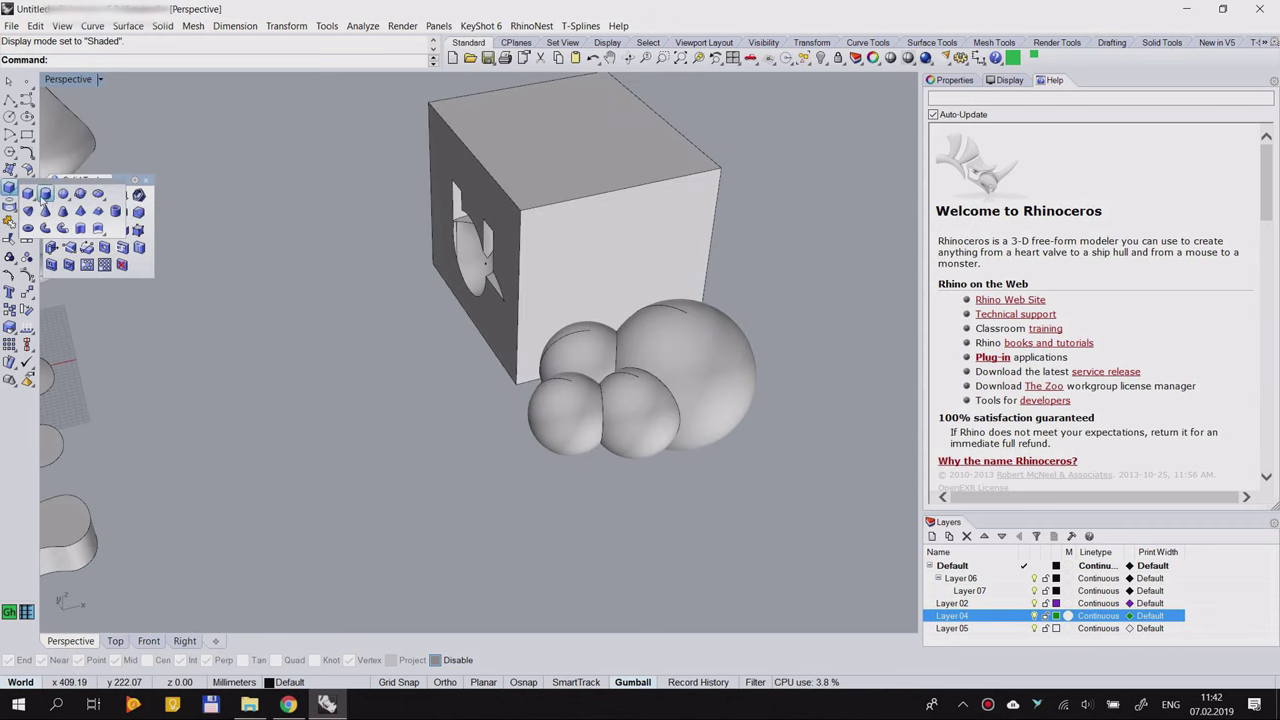
pyautogui.click(63, 194)
pyautogui.click(272, 415)
pyautogui.click(365, 425)
pyautogui.rightClick(377, 415)
pyautogui.click(392, 415)
pyautogui.click(488, 425)
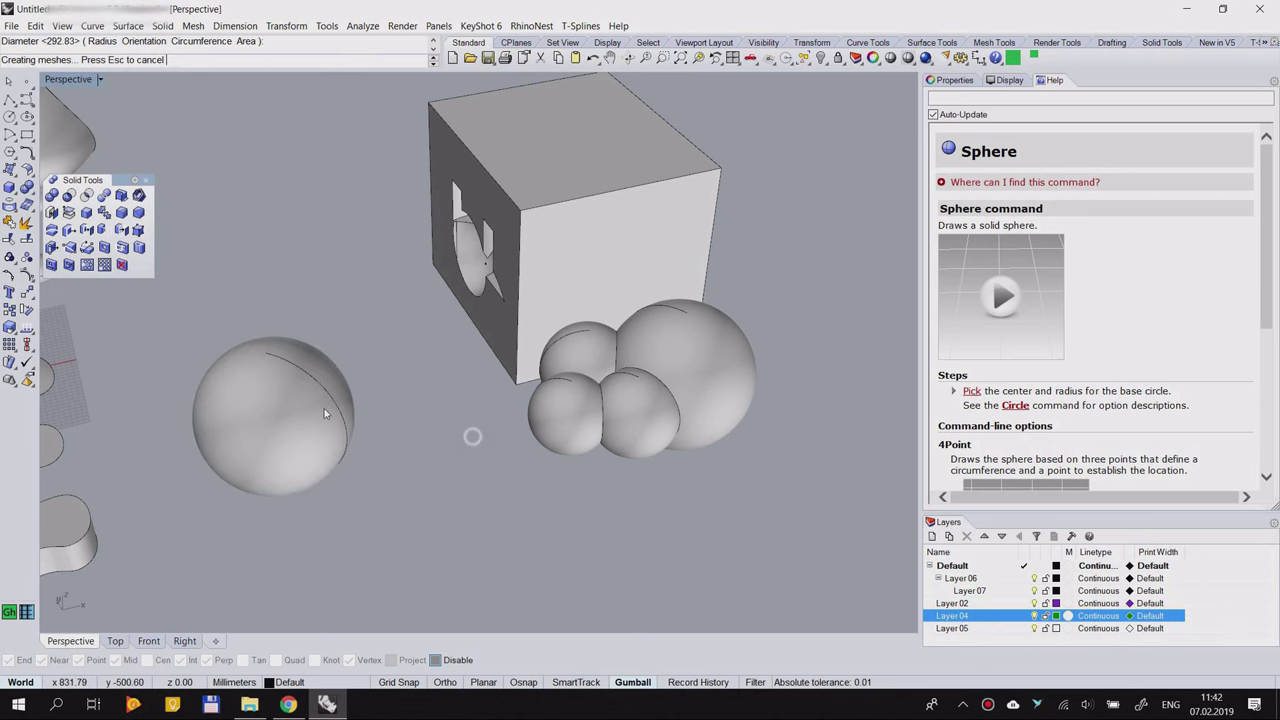
pyautogui.click(86, 195)
pyautogui.click(262, 420)
pyautogui.click(397, 374)
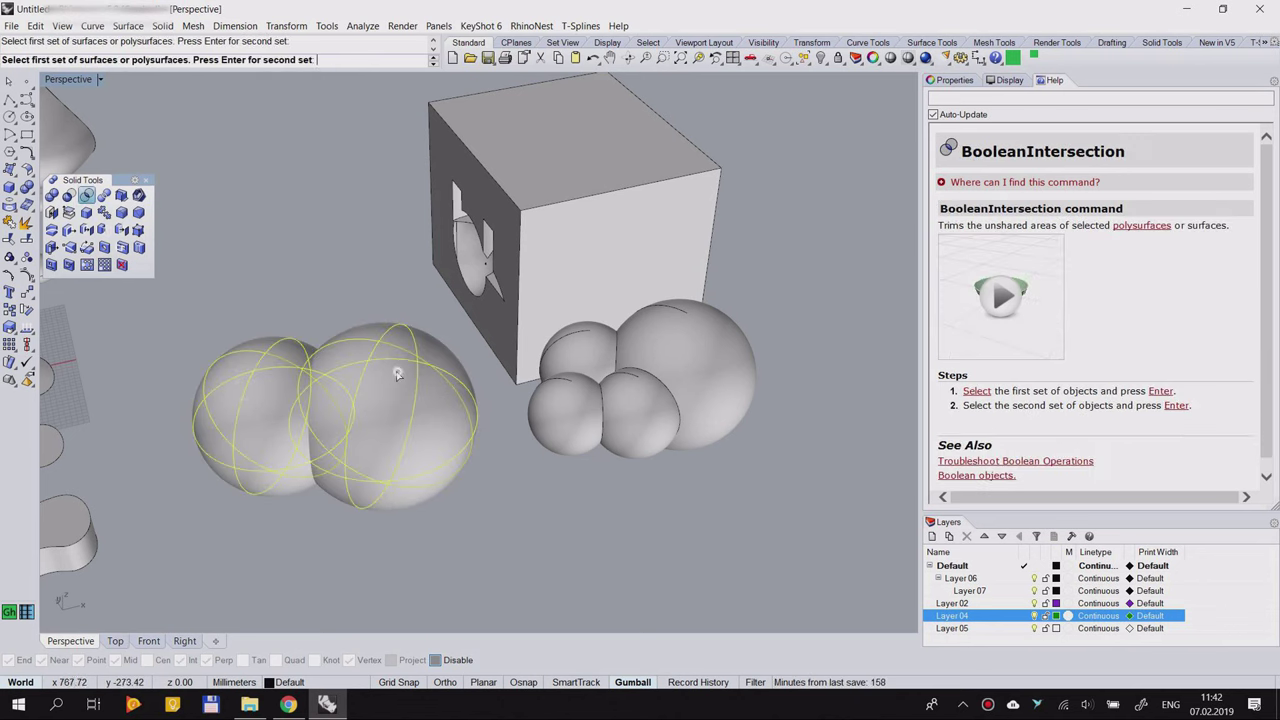
# Step: Intersect the two overlapping spheres with Boolean Intersection, using one sphere as the first set and the larger one as the second
pyautogui.rightClick(353, 304)
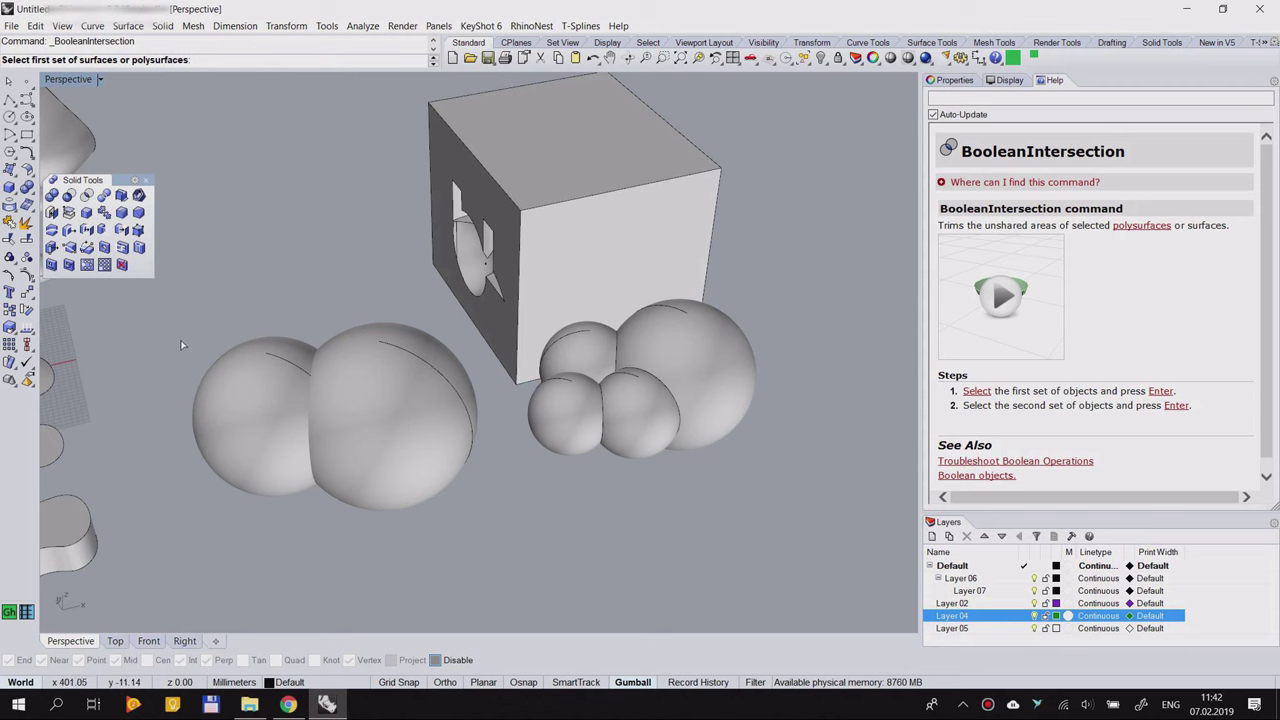
pyautogui.click(251, 404)
pyautogui.press('Return')
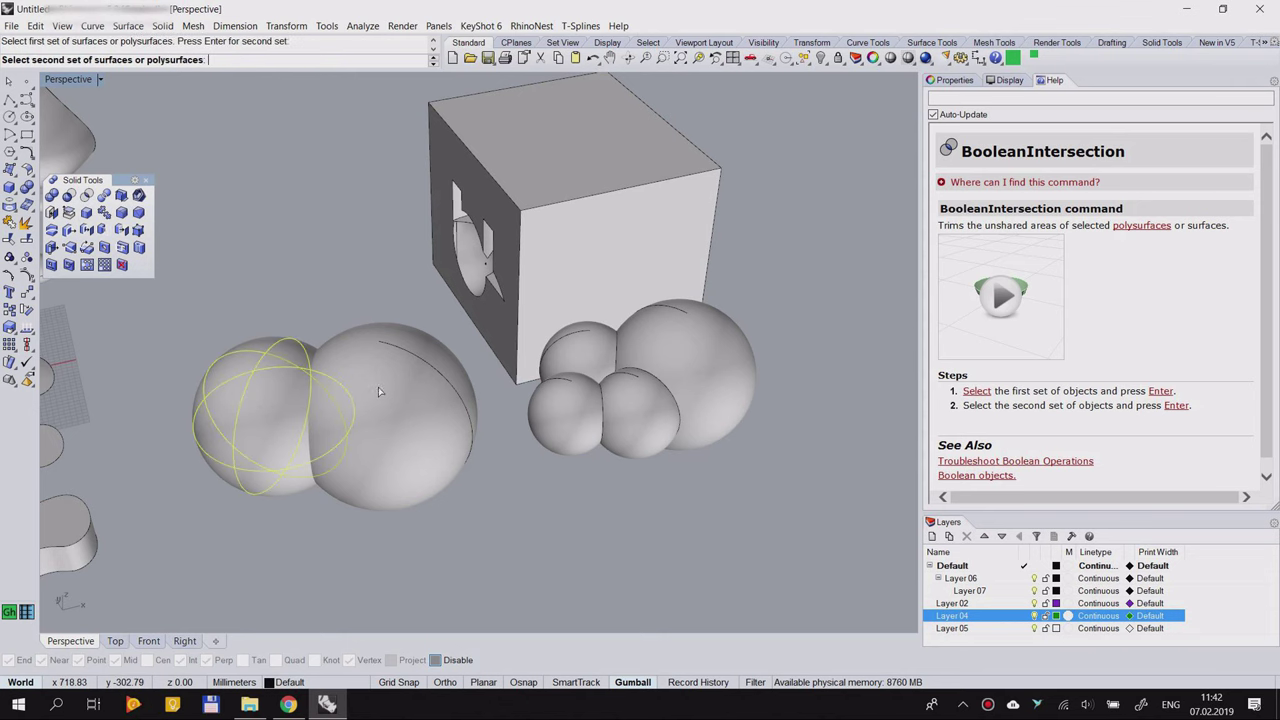
pyautogui.click(375, 388)
pyautogui.press('Return')
pyautogui.scroll(3, 260, 420)
pyautogui.moveTo(260, 420); pyautogui.dragTo(367, 351, button='right')
pyautogui.scroll(-3, 367, 351)
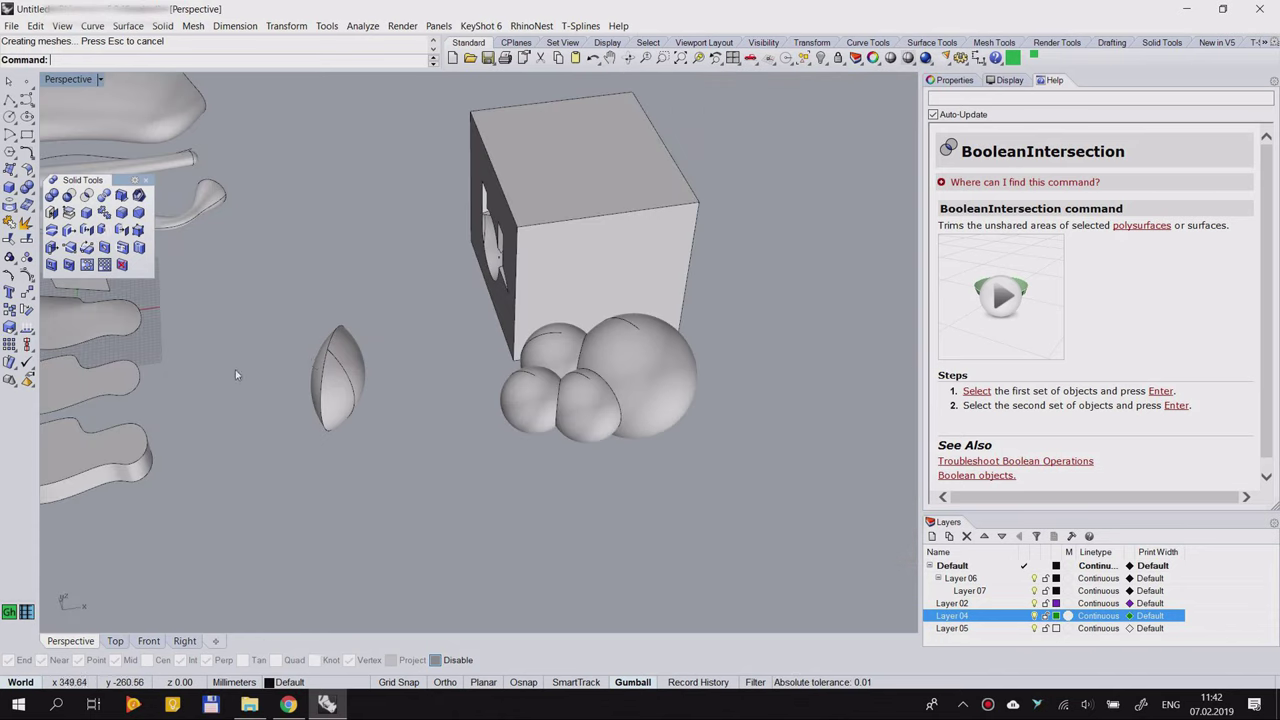
pyautogui.scroll(2, 308, 391)
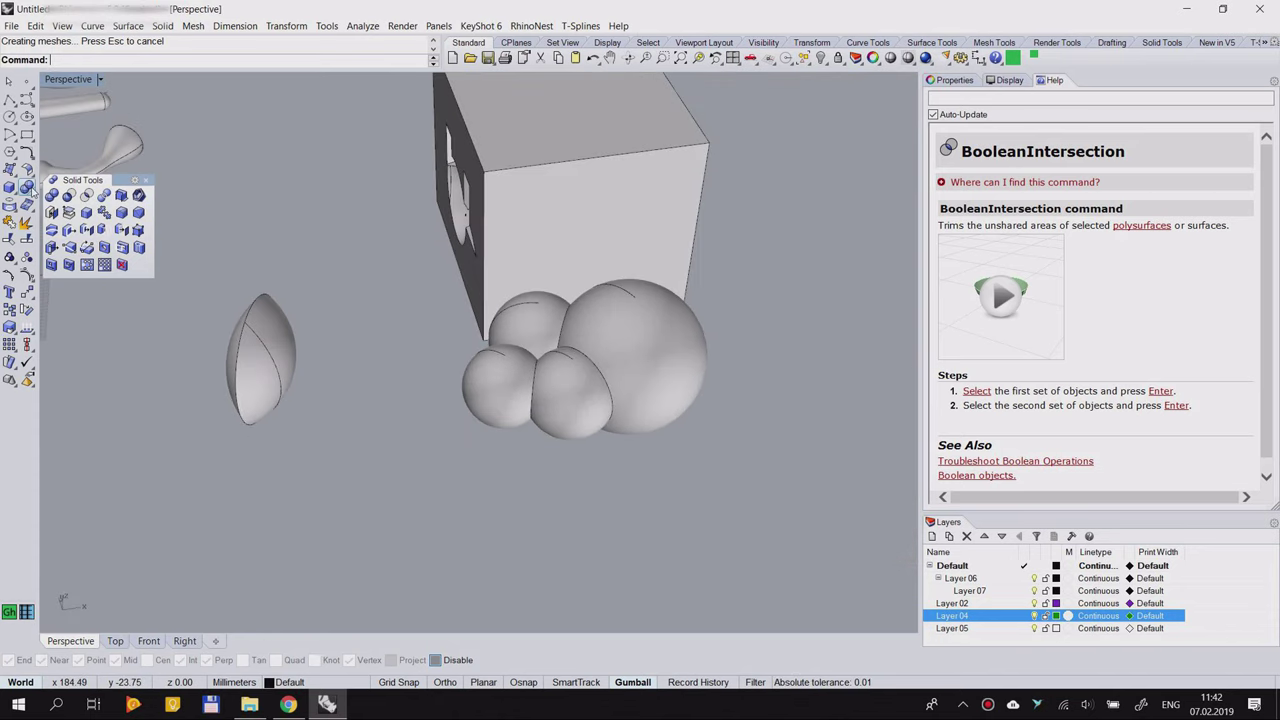
pyautogui.click(27, 188)
pyautogui.scroll(-1, 237, 507)
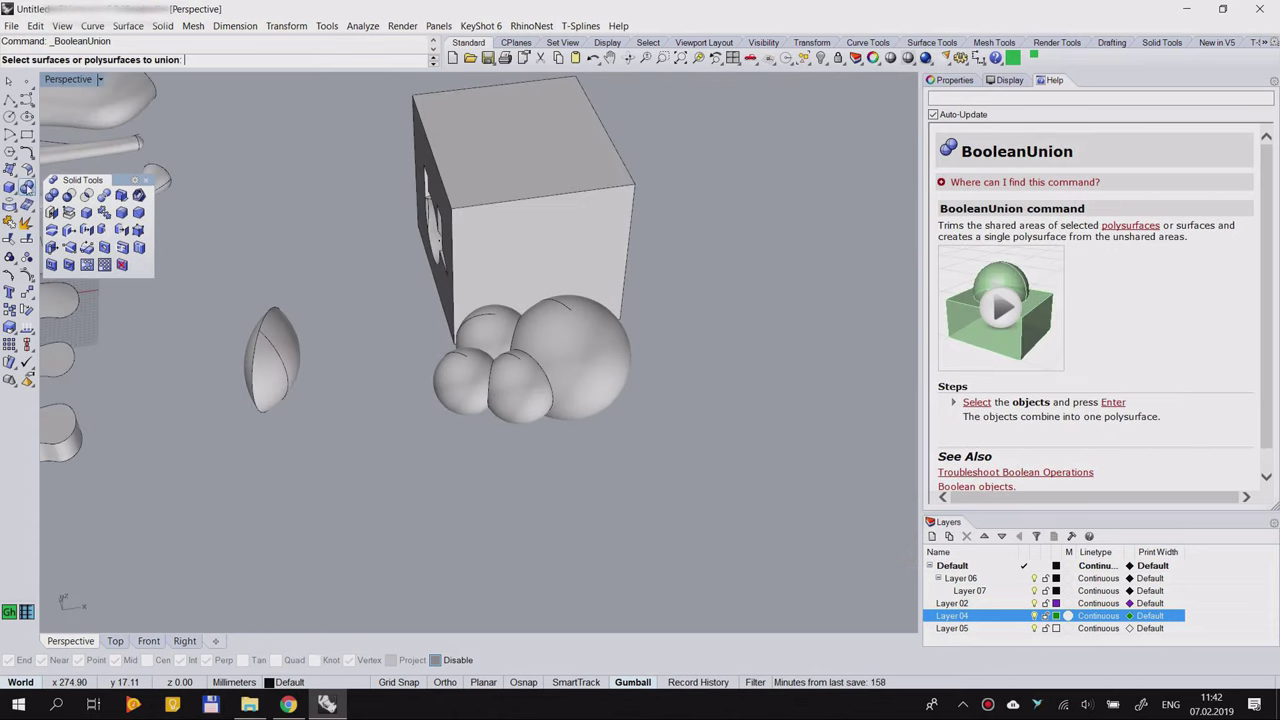
pyautogui.press('Escape')
# Step: Create a cluster of four overlapping freehand spheres, about 270 to 315 mm in diameter, in the empty space near the lens-shaped solid
pyautogui.click(15, 196)
pyautogui.click(62, 197)
pyautogui.click(214, 471)
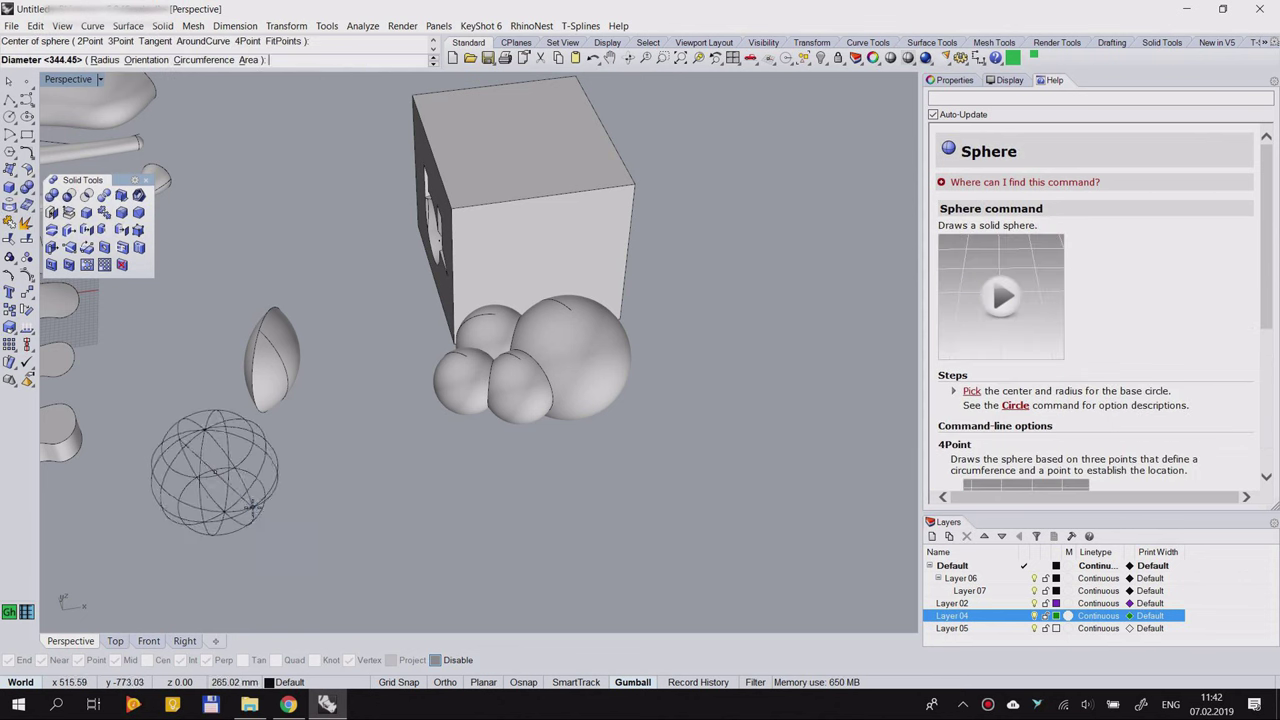
pyautogui.click(251, 509)
pyautogui.rightClick(197, 560)
pyautogui.click(193, 542)
pyautogui.click(302, 554)
pyautogui.press('Return')
pyautogui.click(313, 477)
pyautogui.click(365, 503)
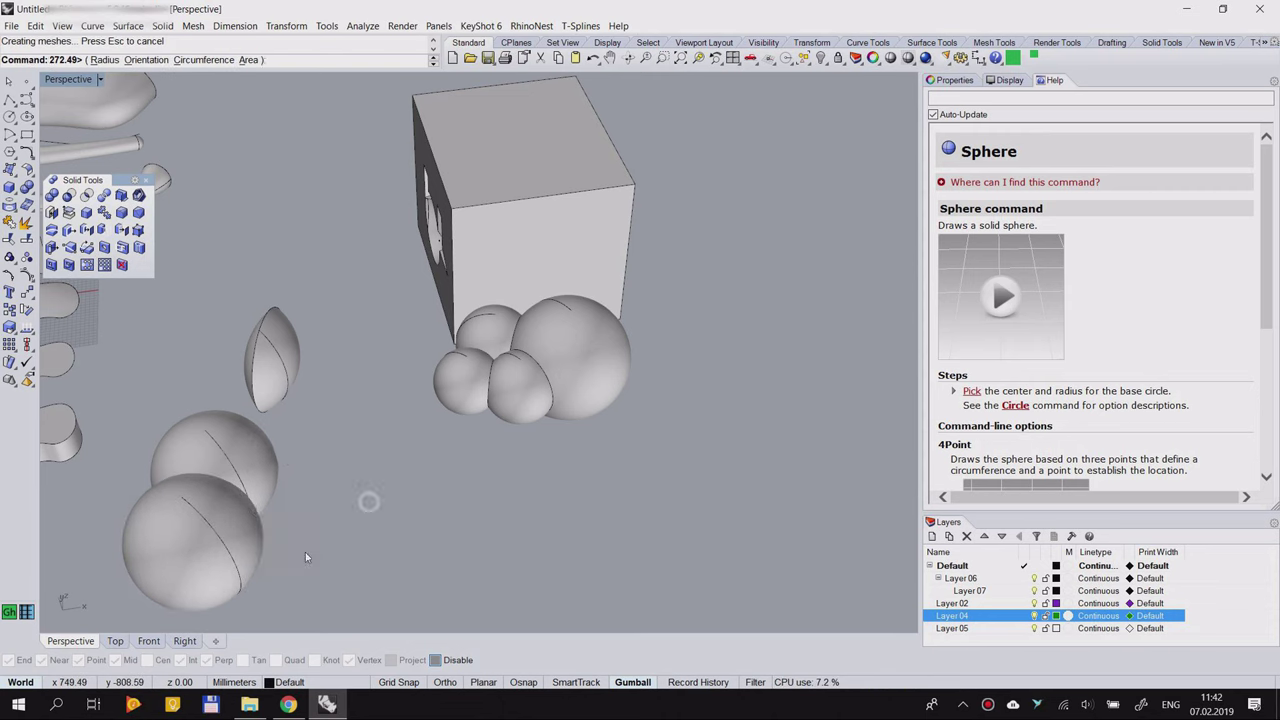
pyautogui.rightClick(294, 570)
pyautogui.click(296, 569)
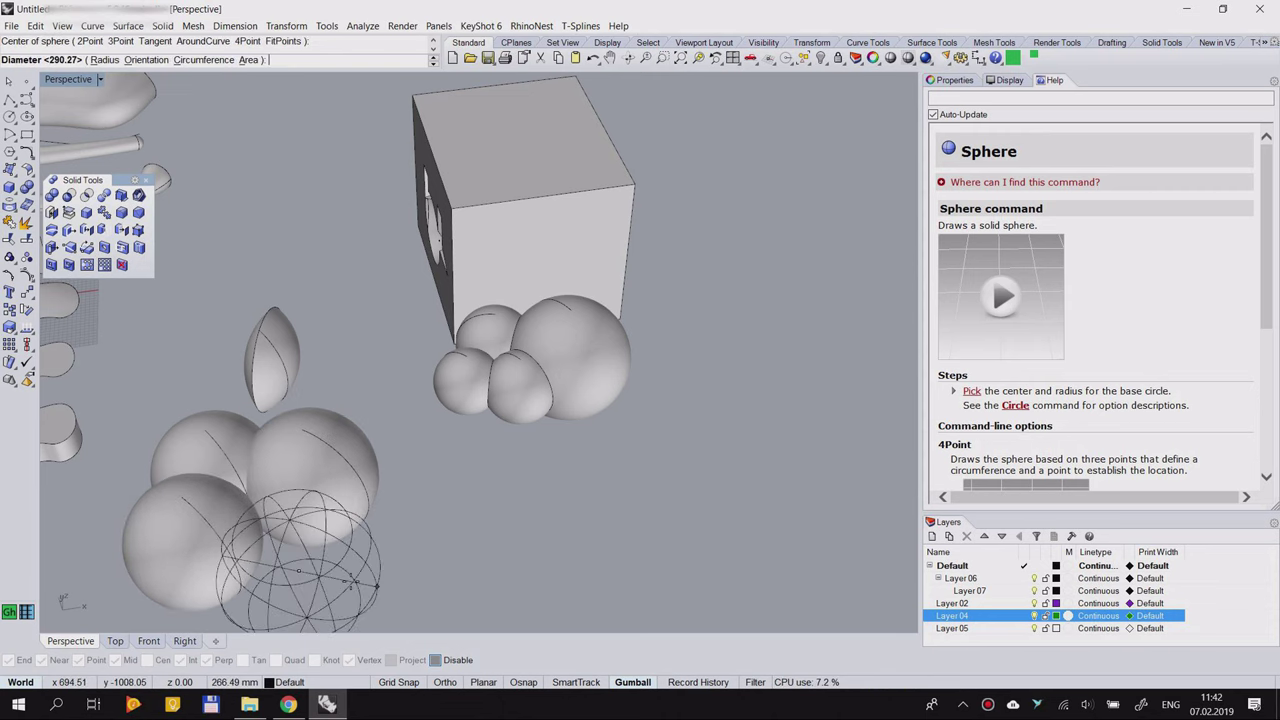
pyautogui.click(346, 560)
# Step: Run Boolean Intersection on the four-sphere cluster, with the two left spheres as the first set and the two right spheres as the second
pyautogui.moveTo(346, 560); pyautogui.dragTo(478, 466, button='right')
pyautogui.click(87, 195)
pyautogui.click(364, 395)
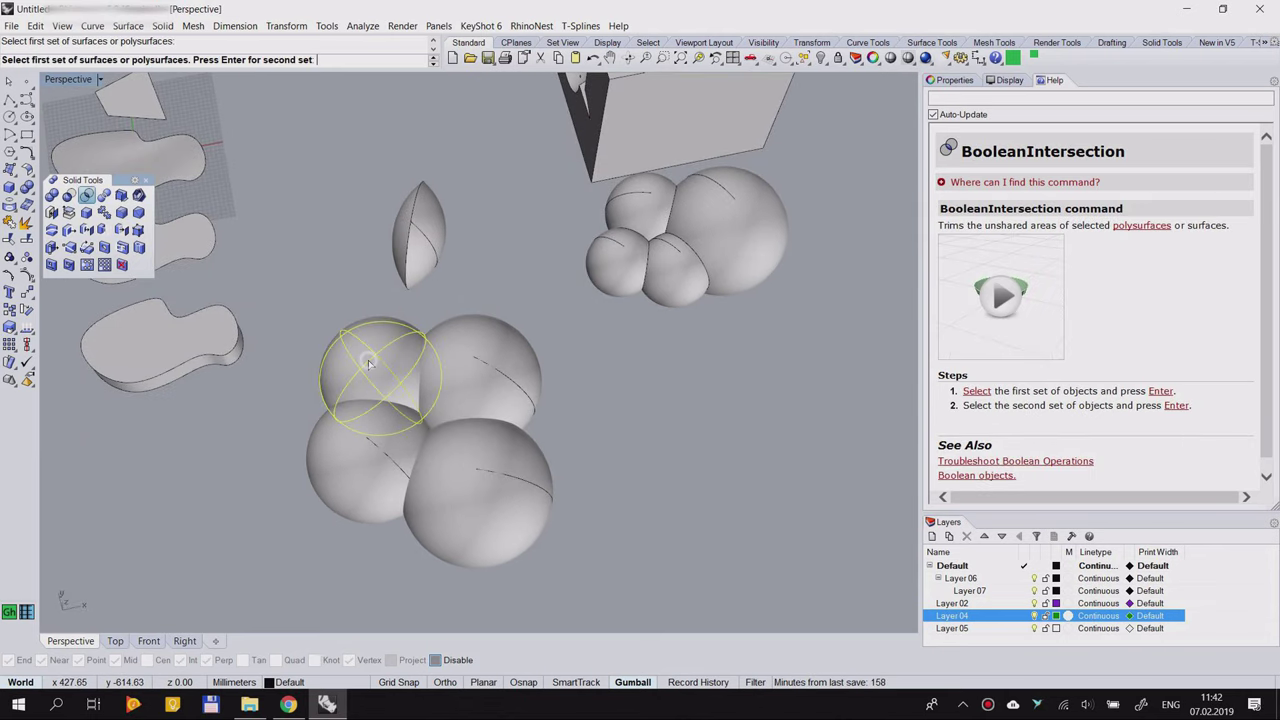
pyautogui.click(345, 475)
pyautogui.press('Return')
pyautogui.click(475, 381)
pyautogui.click(474, 484)
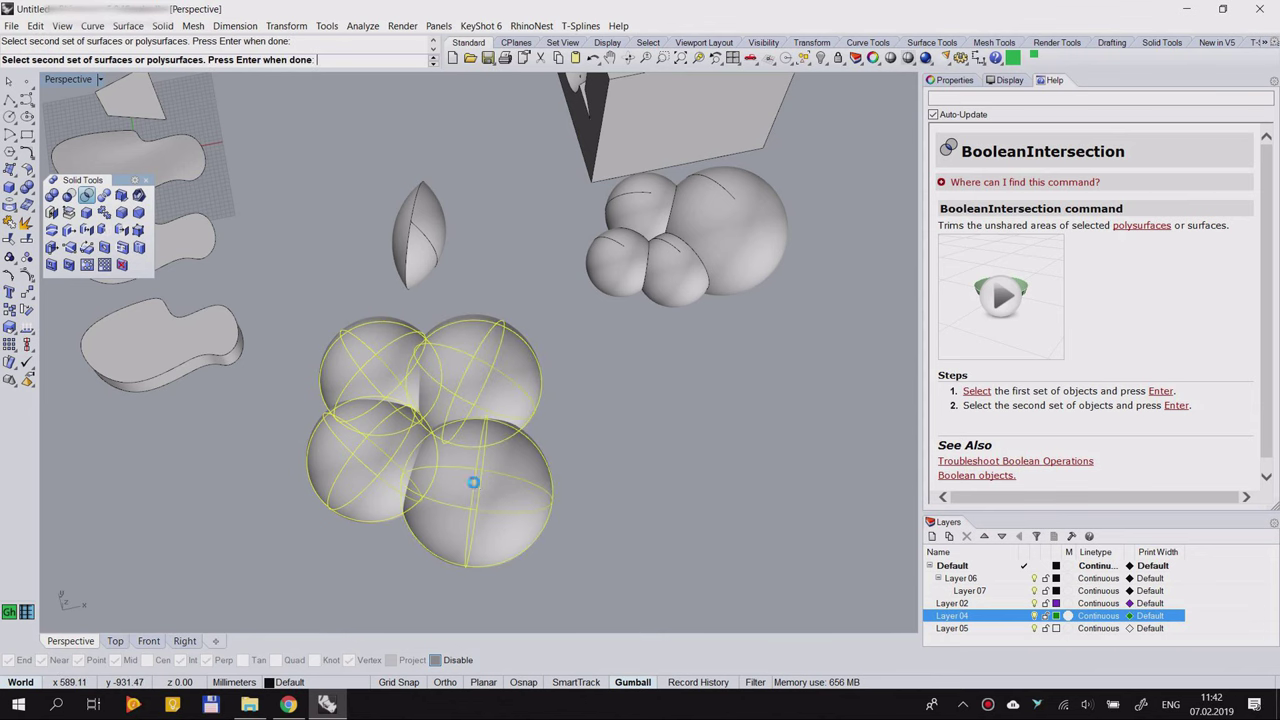
# Step: Examine the solid left by the four-sphere intersection up close and from several sides
pyautogui.moveTo(474, 485); pyautogui.dragTo(711, 466, button='right')
pyautogui.scroll(7, 591, 294)
pyautogui.scroll(-8, 549, 409)
pyautogui.moveTo(516, 368); pyautogui.dragTo(362, 348, button='right')
pyautogui.moveTo(362, 348); pyautogui.dragTo(512, 386)
pyautogui.click(661, 318)
pyautogui.moveTo(546, 354); pyautogui.dragTo(543, 278, button='right')
pyautogui.scroll(7, 350, 331)
pyautogui.scroll(-6, 543, 278)
# Step: Delete the result of the four-sphere intersection
pyautogui.scroll(-6, 411, 370)
pyautogui.moveTo(410, 372); pyautogui.dragTo(481, 375, button='right')
pyautogui.click(455, 370)
pyautogui.press('Delete')
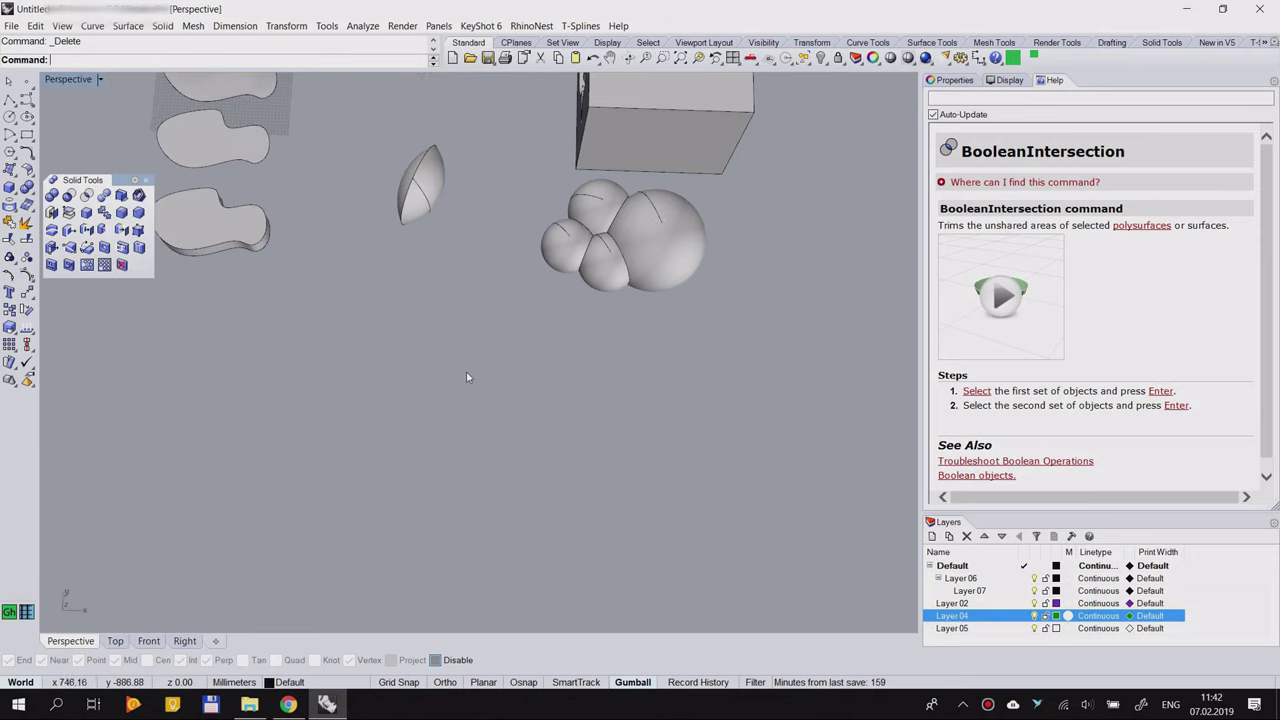
# Step: Create two overlapping freehand spheres in the cleared space below the lens-shaped solid
pyautogui.click(14, 191)
pyautogui.click(62, 194)
pyautogui.click(349, 375)
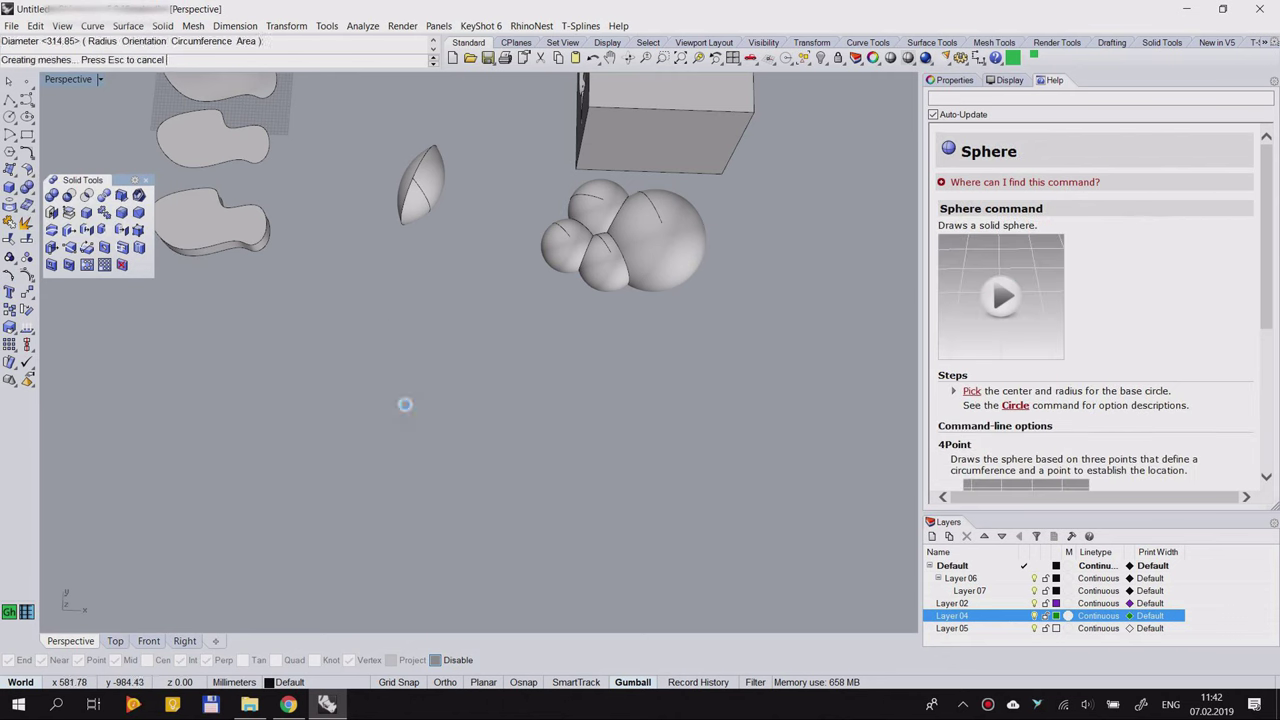
pyautogui.click(465, 378)
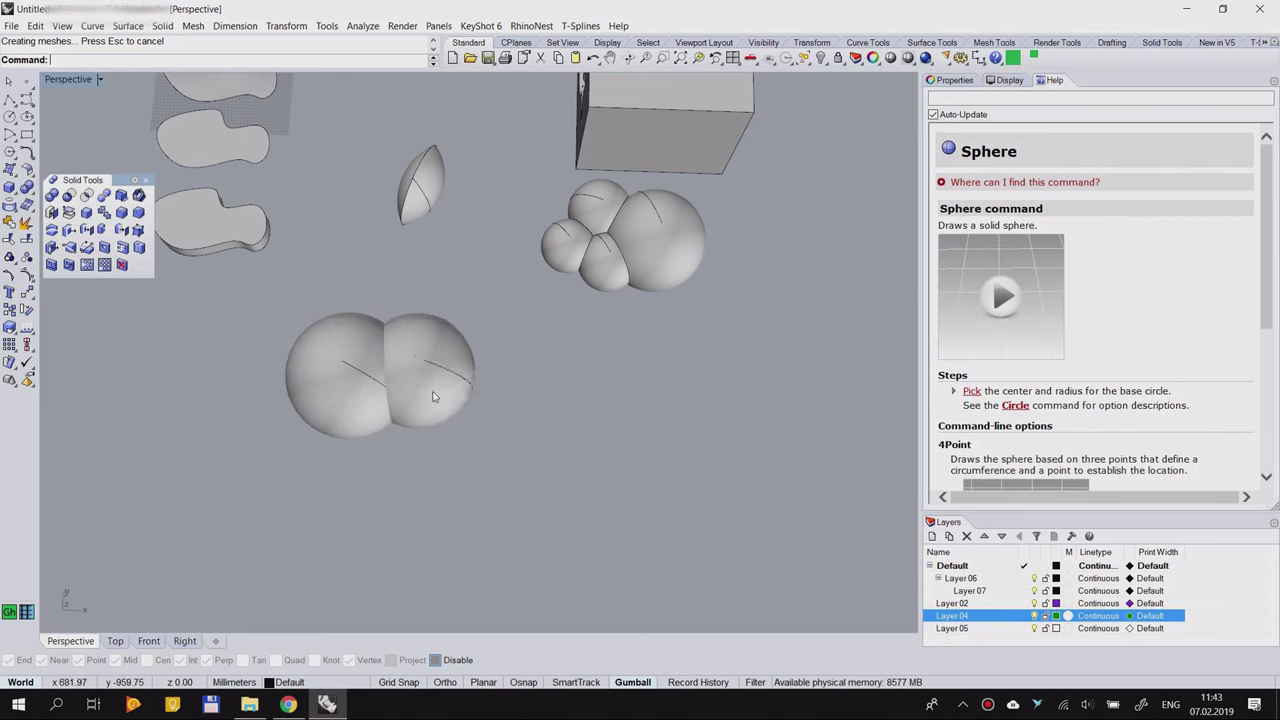
pyautogui.scroll(3, 420, 360)
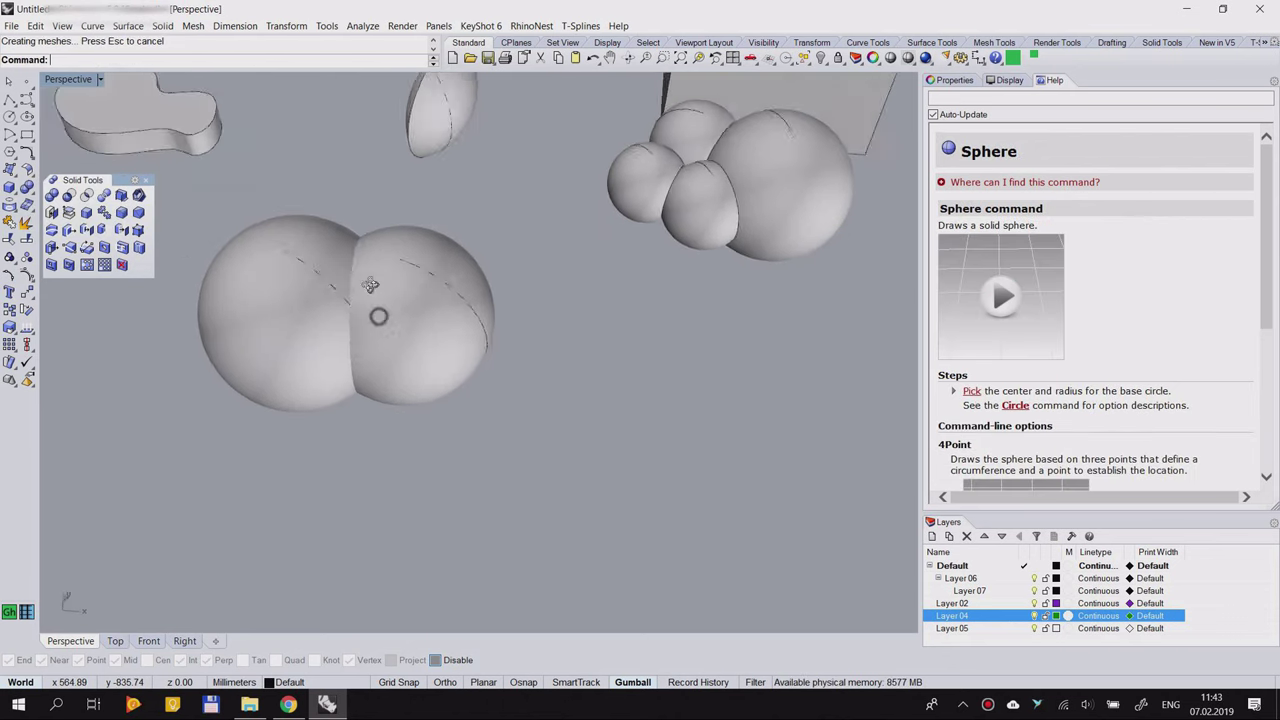
# Step: Boolean Split the two overlapping spheres, using both as objects to split and both as cutting objects, with DeleteInput set to Yes
pyautogui.click(106, 196)
pyautogui.moveTo(383, 239); pyautogui.dragTo(267, 321)
pyautogui.press('Return')
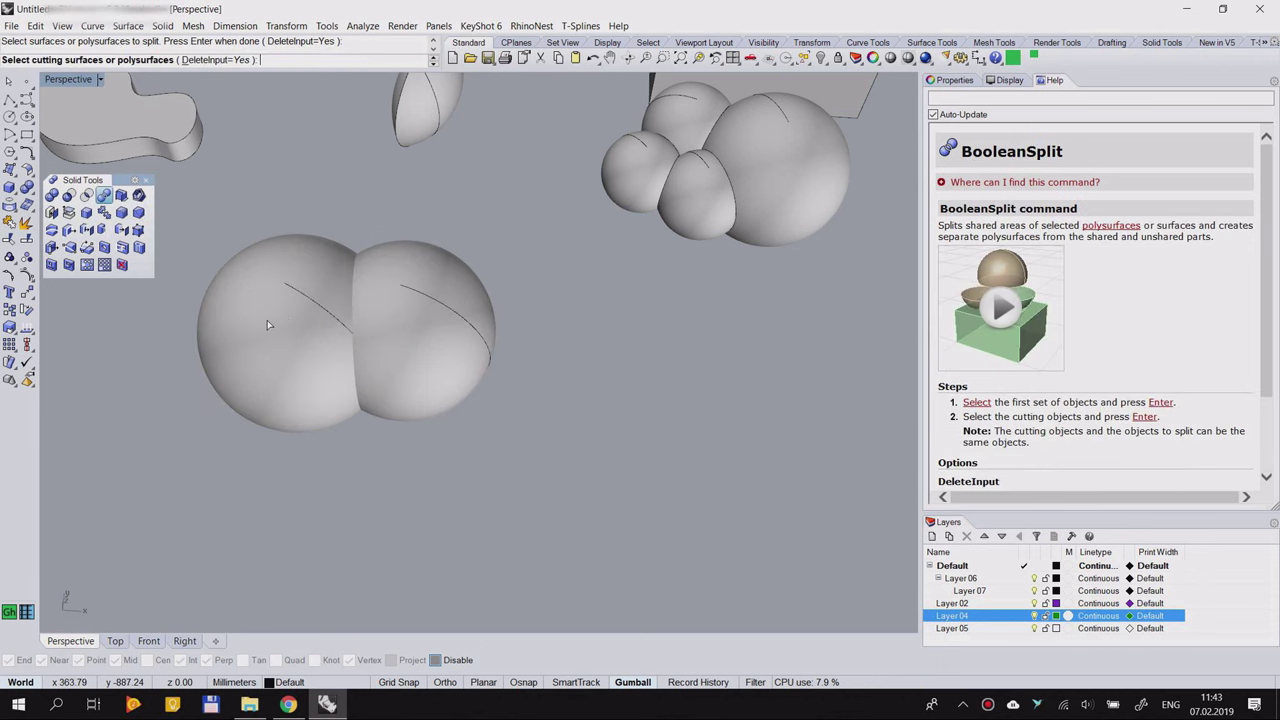
pyautogui.click(320, 305)
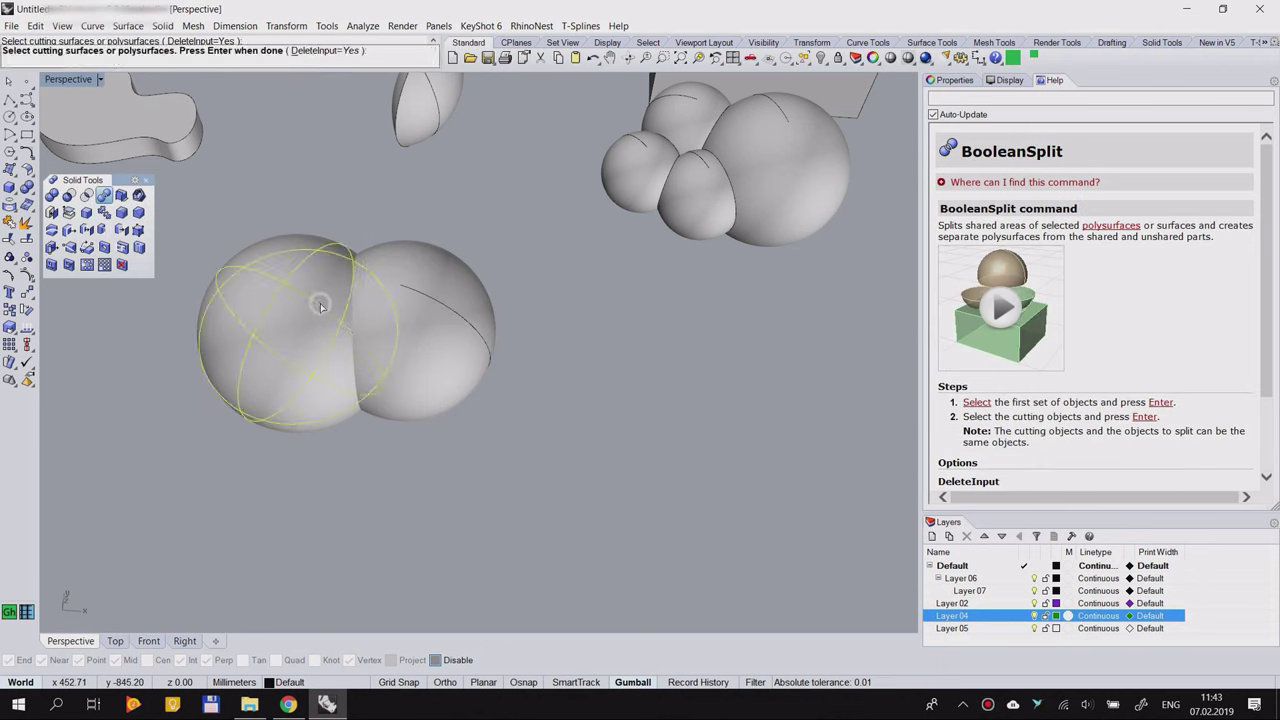
pyautogui.click(408, 314)
pyautogui.press('Return')
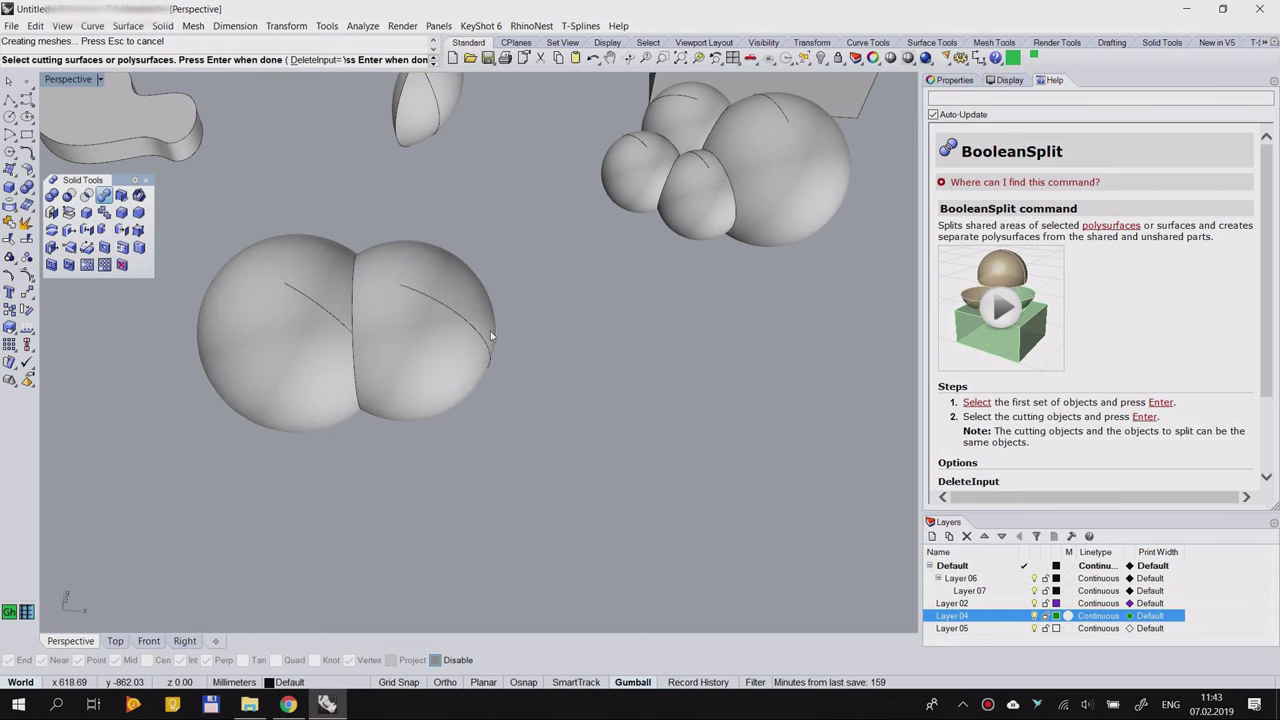
# Step: Move the split pieces apart, with the two cut spheres at the ends and the two lens-shaped solids separated between them
pyautogui.moveTo(455, 330); pyautogui.dragTo(613, 352)
pyautogui.moveTo(261, 365); pyautogui.dragTo(110, 372)
pyautogui.click(390, 362)
pyautogui.click(431, 389)
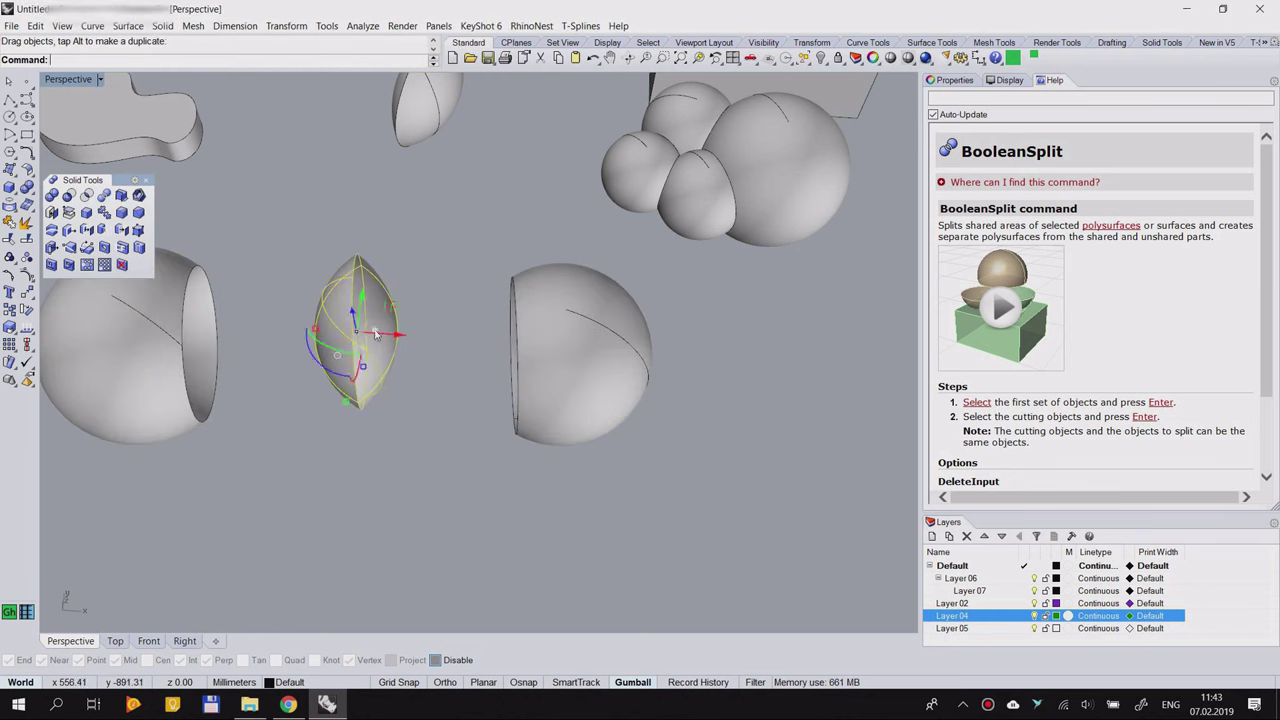
pyautogui.moveTo(398, 335); pyautogui.dragTo(516, 343)
pyautogui.moveTo(366, 382); pyautogui.dragTo(260, 397)
pyautogui.click(337, 457)
pyautogui.moveTo(332, 394); pyautogui.dragTo(478, 372, button='right')
pyautogui.moveTo(478, 374); pyautogui.dragTo(378, 372)
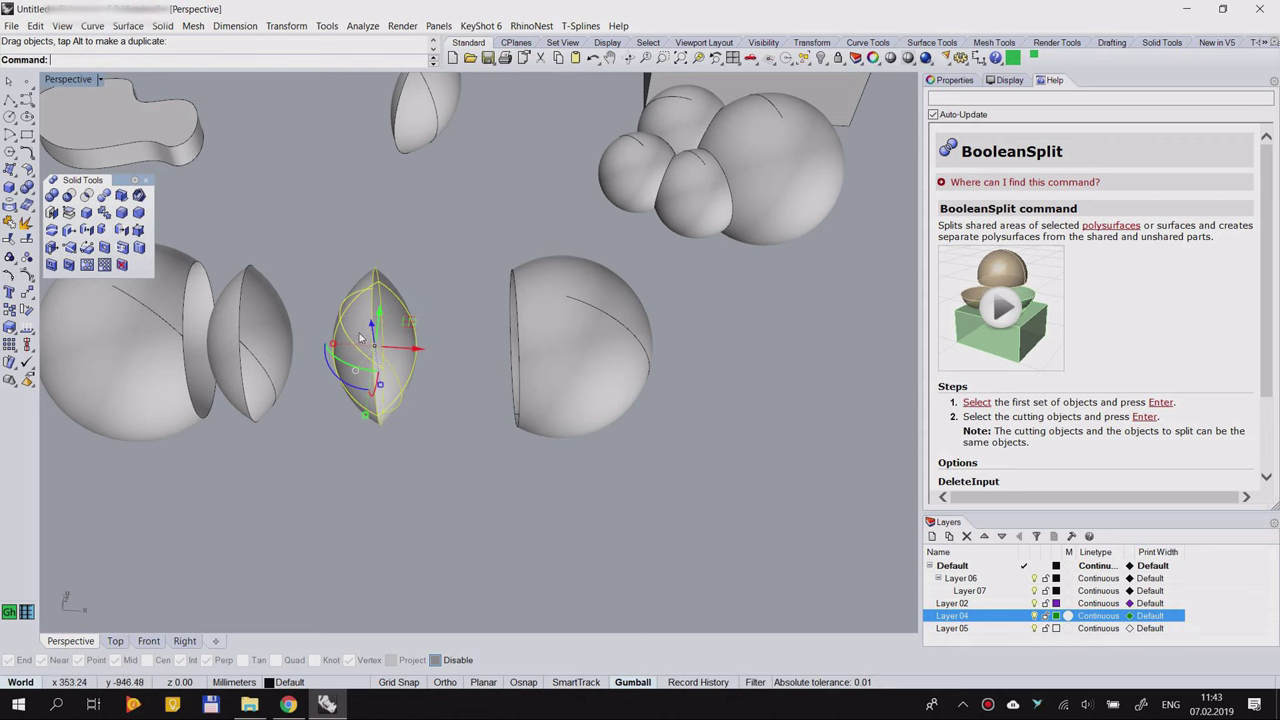
# Step: Look over the separated split pieces, the whole scene and the front of the carved box
pyautogui.scroll(-6, 333, 507)
pyautogui.click(366, 492)
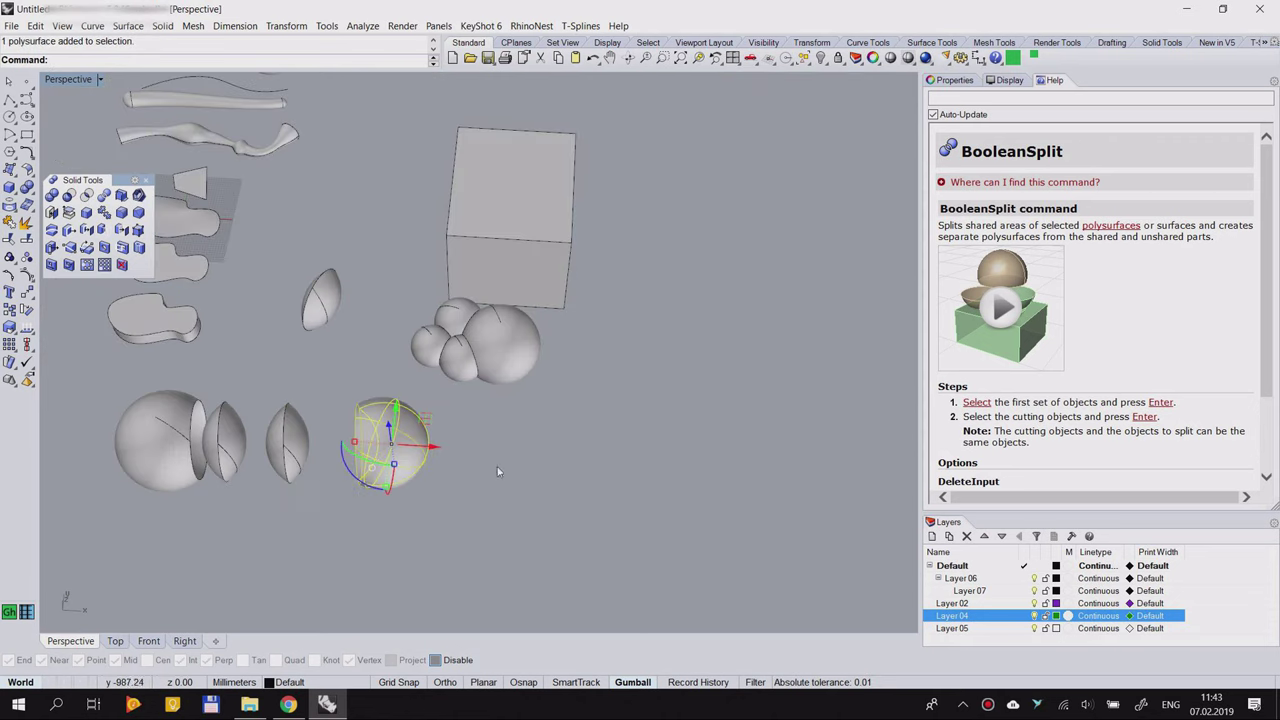
pyautogui.moveTo(409, 259); pyautogui.dragTo(477, 334, button='right')
pyautogui.click(539, 222)
pyautogui.scroll(4, 537, 217)
pyautogui.scroll(4, 351, 366)
pyautogui.scroll(-4, 351, 366)
pyautogui.scroll(-10, 447, 243)
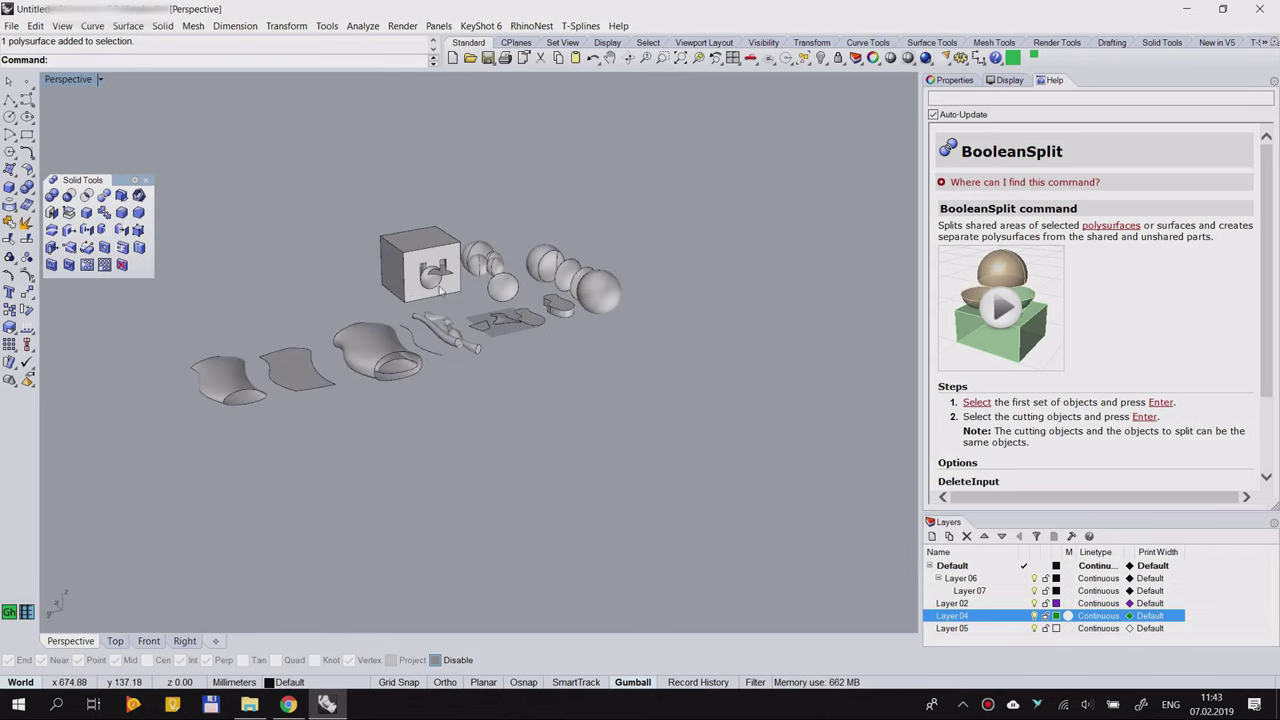
pyautogui.scroll(8, 527, 208)
pyautogui.keyDown('shift'); pyautogui.moveTo(628, 252); pyautogui.dragTo(733, 300, button='right'); pyautogui.keyUp('shift')
pyautogui.scroll(-2, 733, 300)
pyautogui.scroll(8, 361, 330)
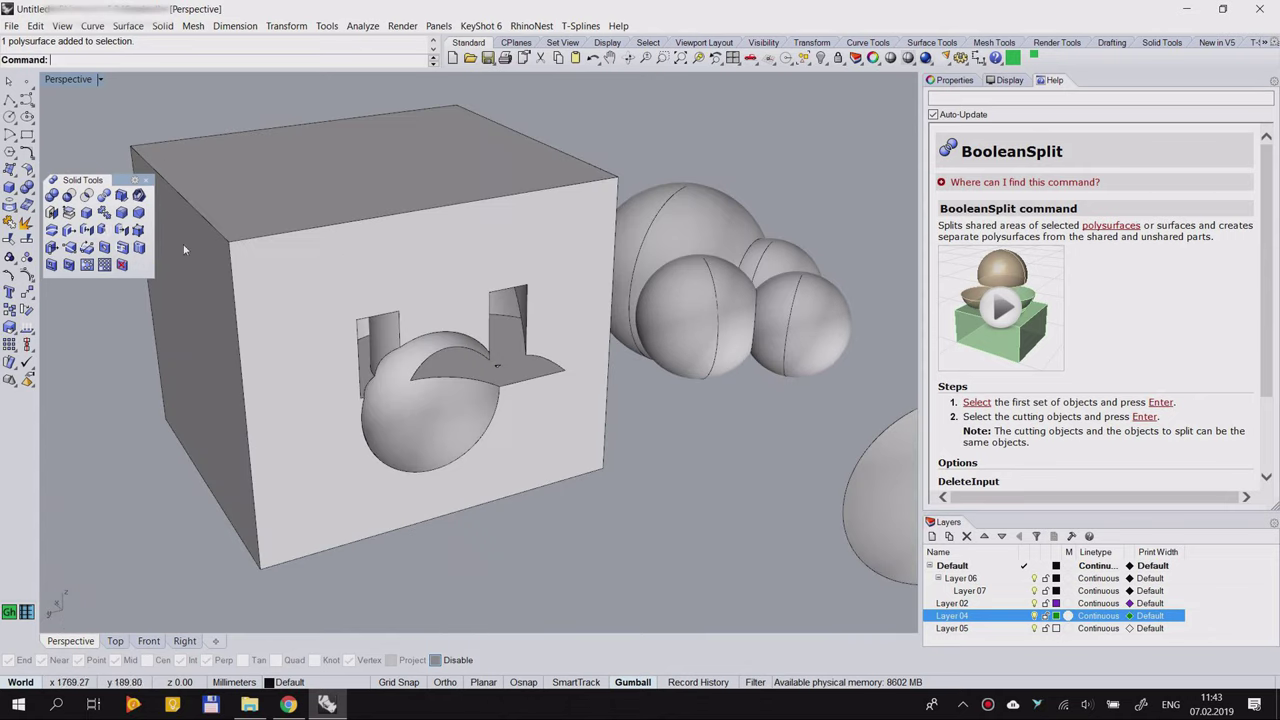
pyautogui.scroll(-6, 594, 247)
pyautogui.scroll(7, 410, 222)
pyautogui.moveTo(461, 223); pyautogui.dragTo(511, 277, button='right')
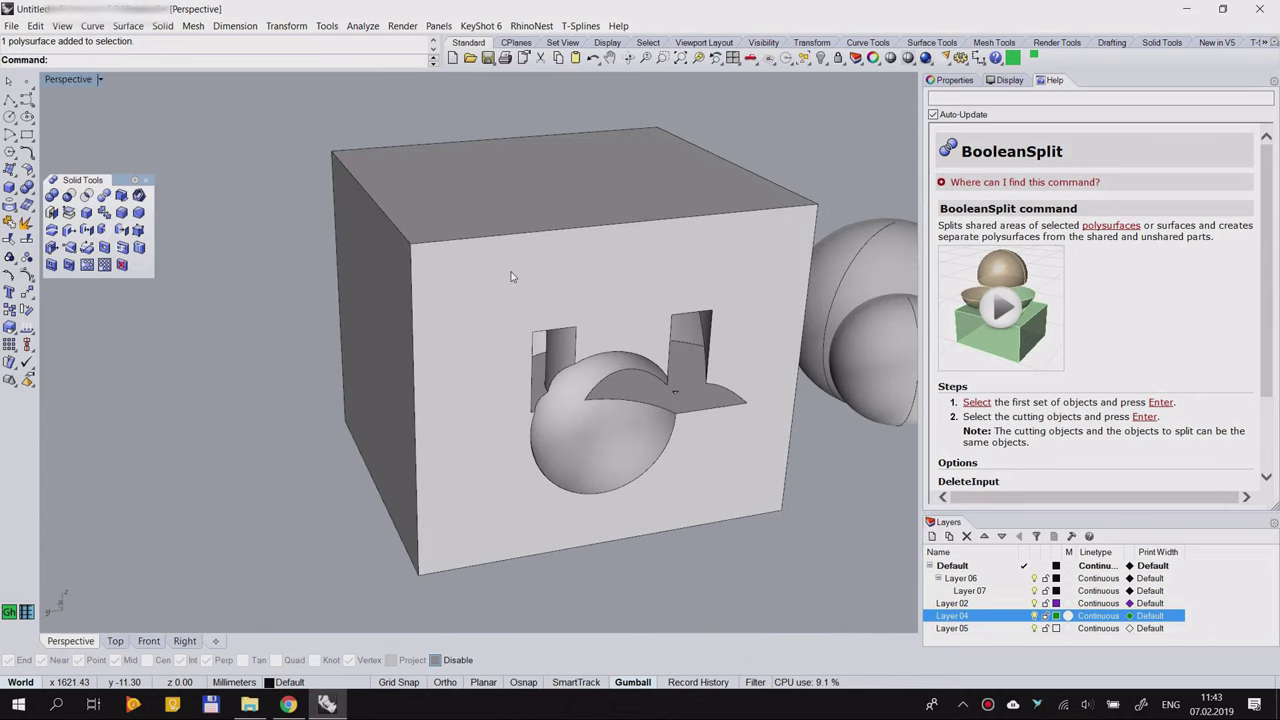
# Step: Pick three edges meeting at the carved box's upper front corner for FilletEdge with radius 1
pyautogui.click(121, 213)
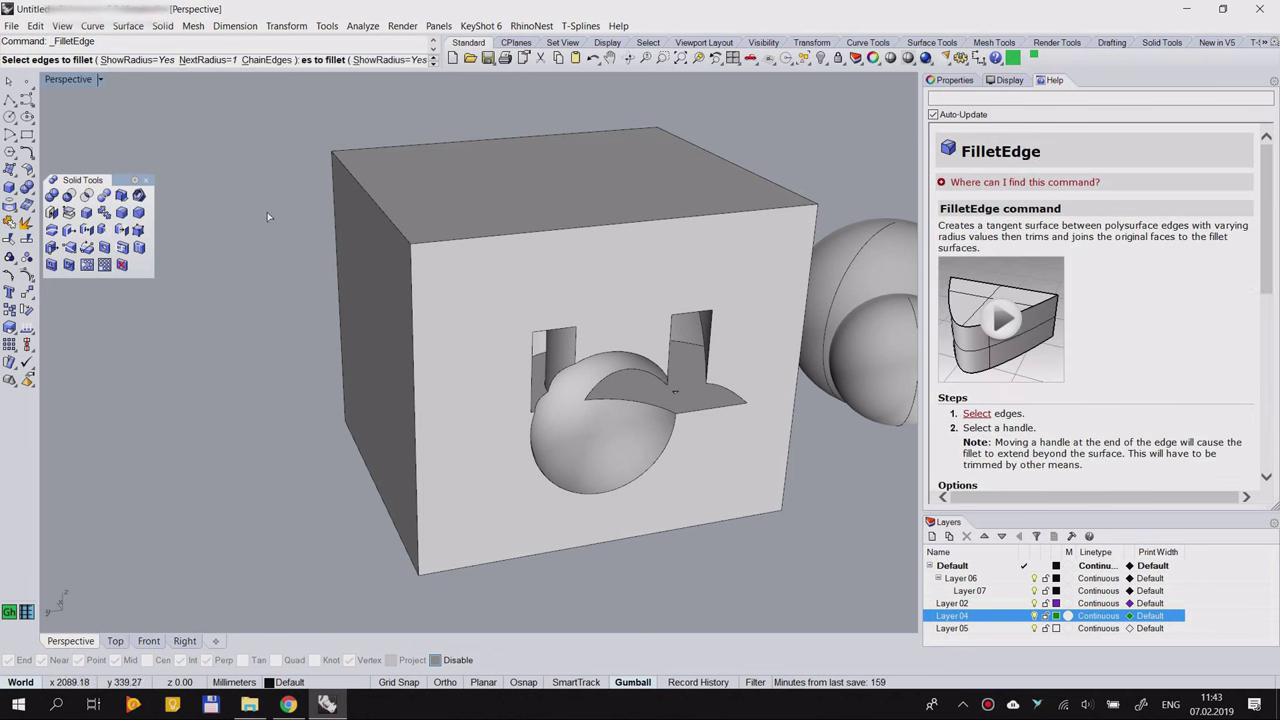
pyautogui.click(379, 210)
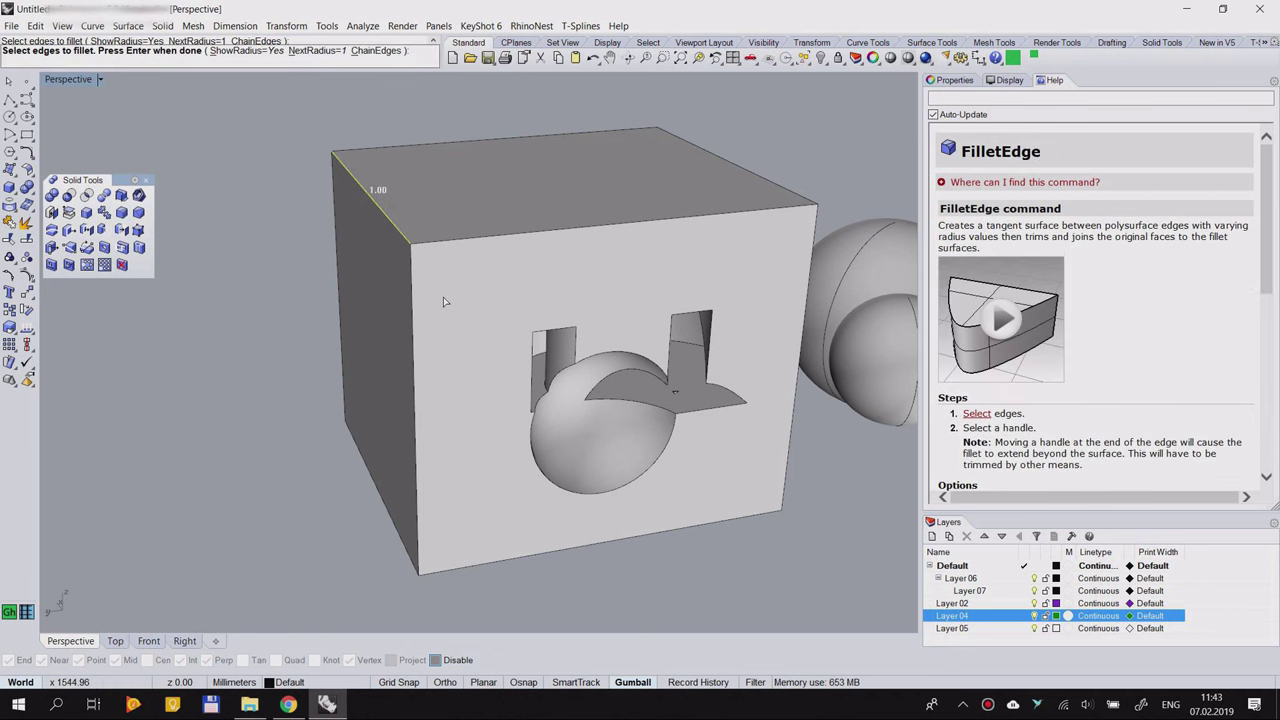
pyautogui.click(413, 290)
pyautogui.click(436, 243)
pyautogui.moveTo(440, 245); pyautogui.dragTo(480, 266, button='right')
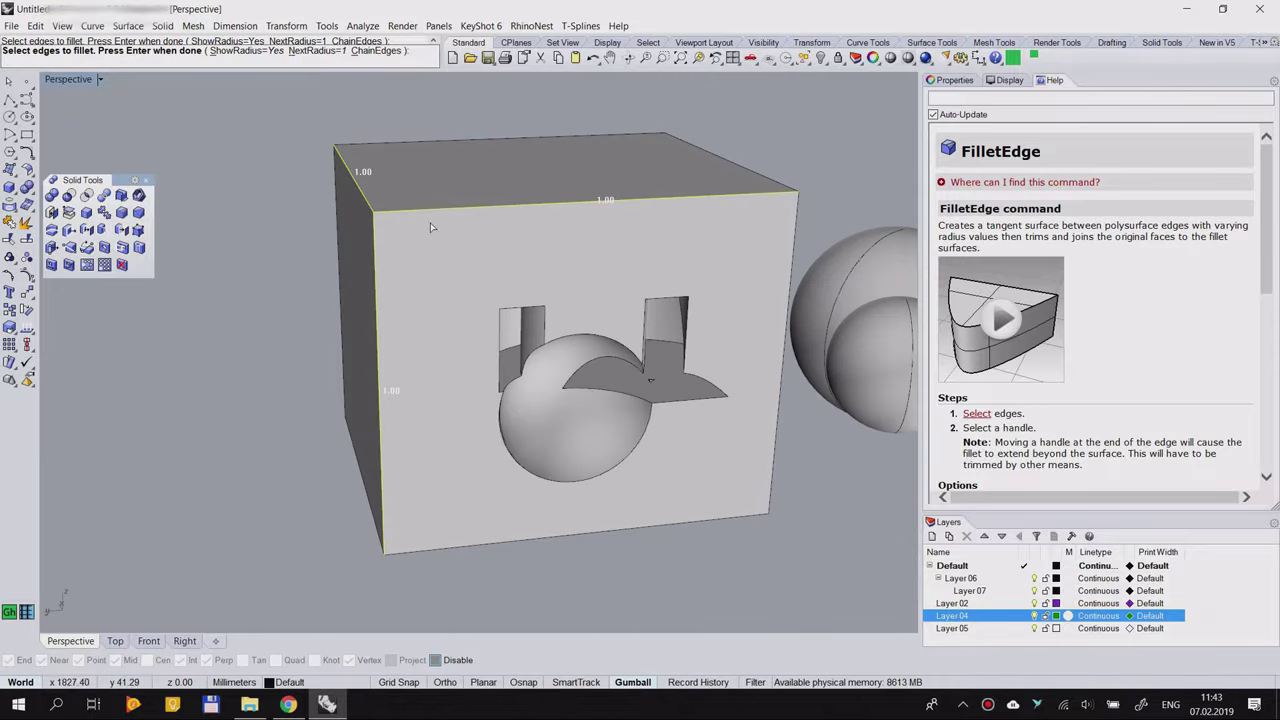
pyautogui.scroll(5, 408, 194)
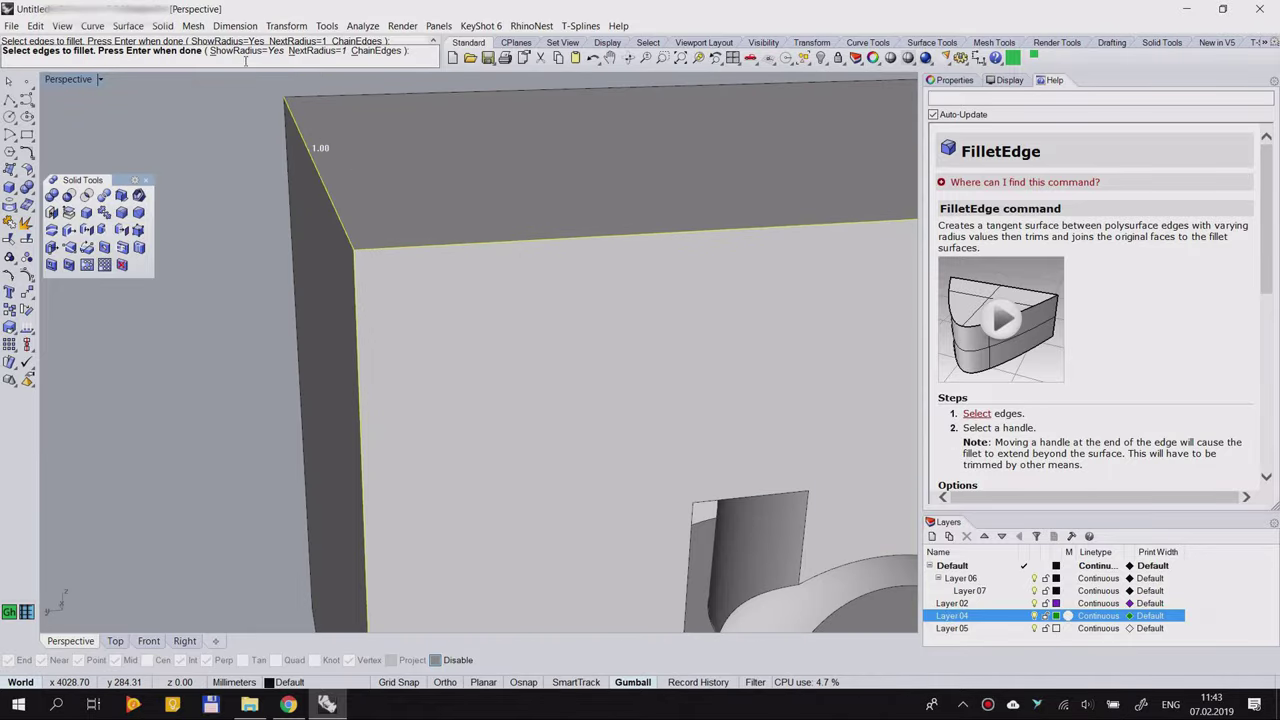
# Step: Set FilletEdge's next radius to 5 and leave the command without filleting the picked box edges
pyautogui.click(313, 52)
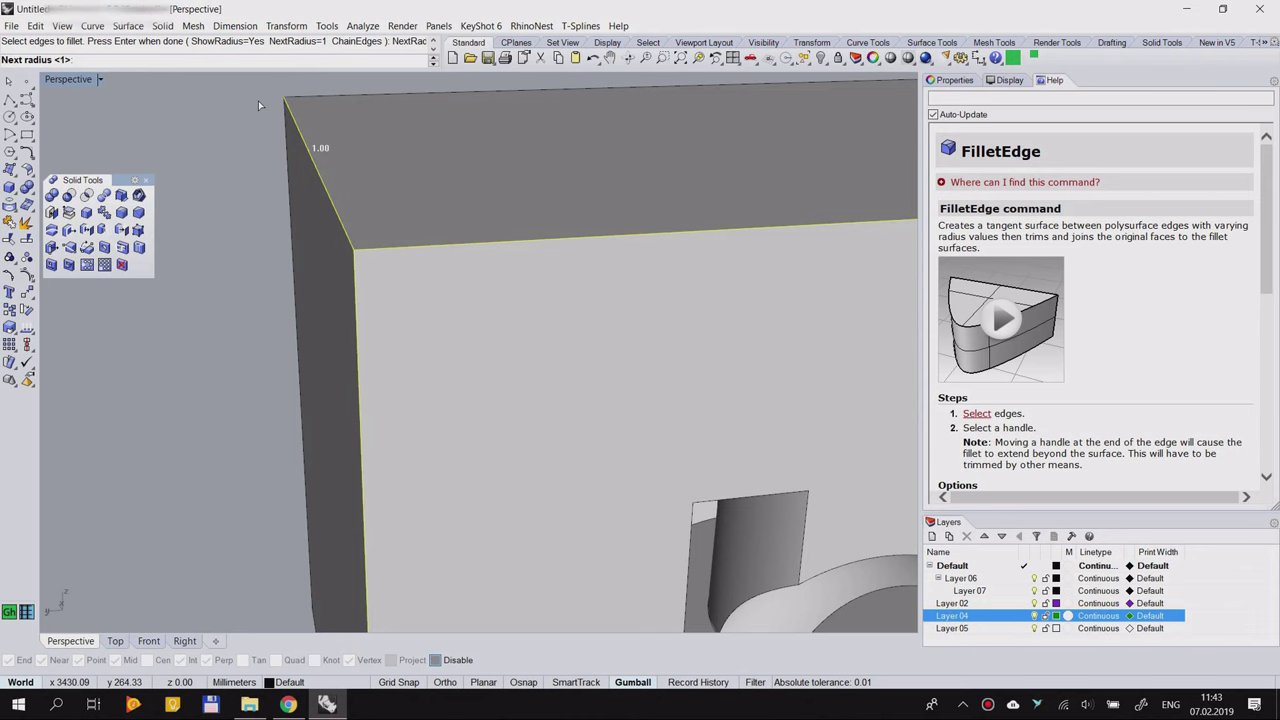
pyautogui.write('5')
pyautogui.press('Return')
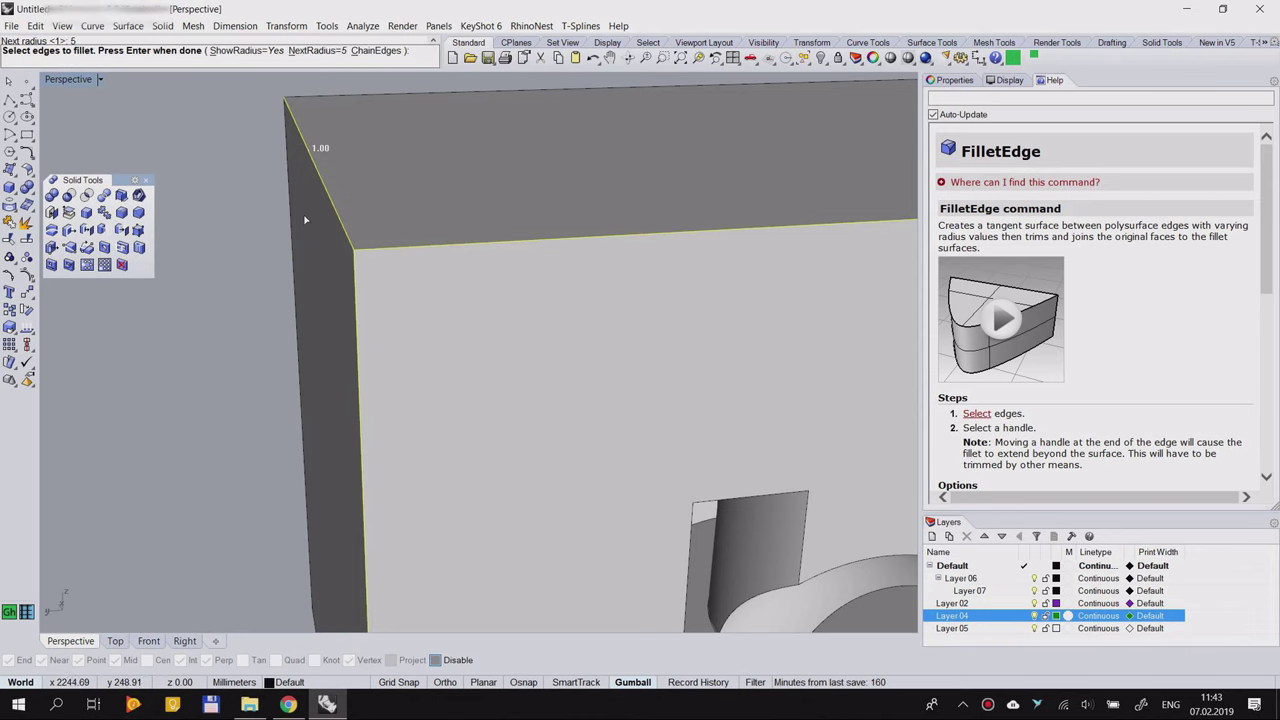
pyautogui.scroll(-5, 305, 219)
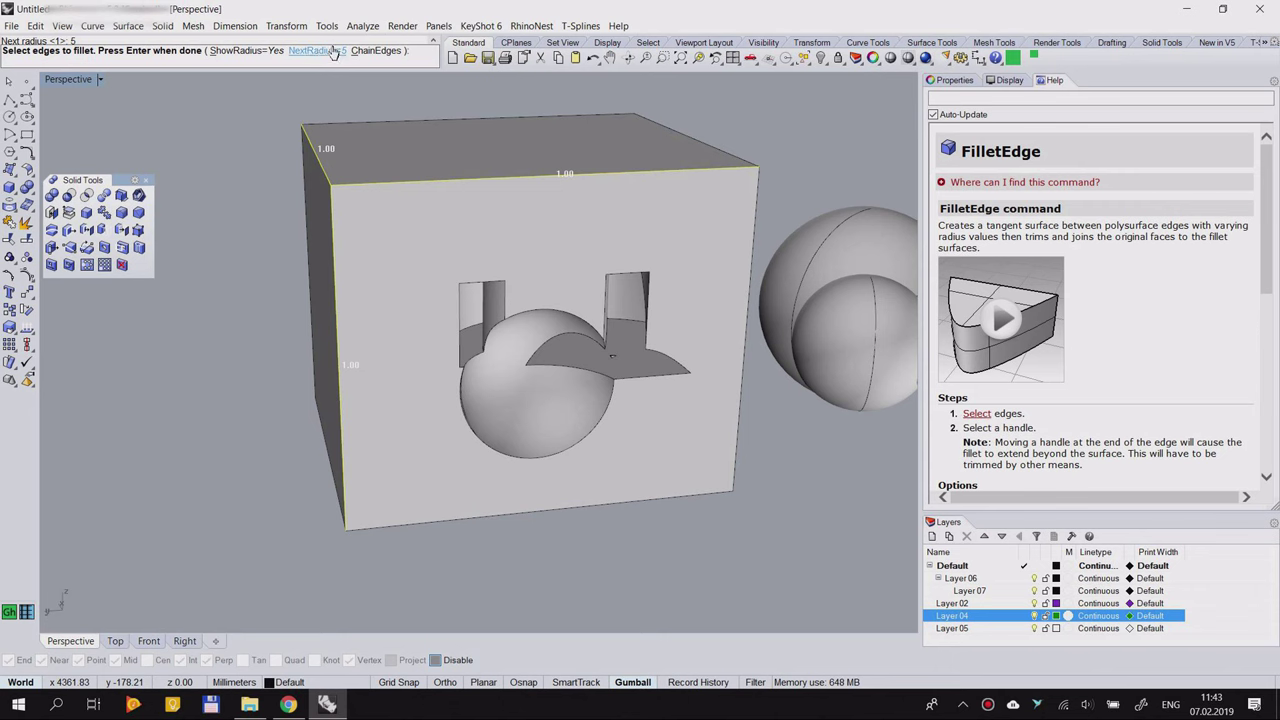
pyautogui.moveTo(420, 188)
pyautogui.mouseDown(button='right')
pyautogui.moveTo(337, 209)
pyautogui.moveTo(421, 193)
pyautogui.mouseUp(button='right')
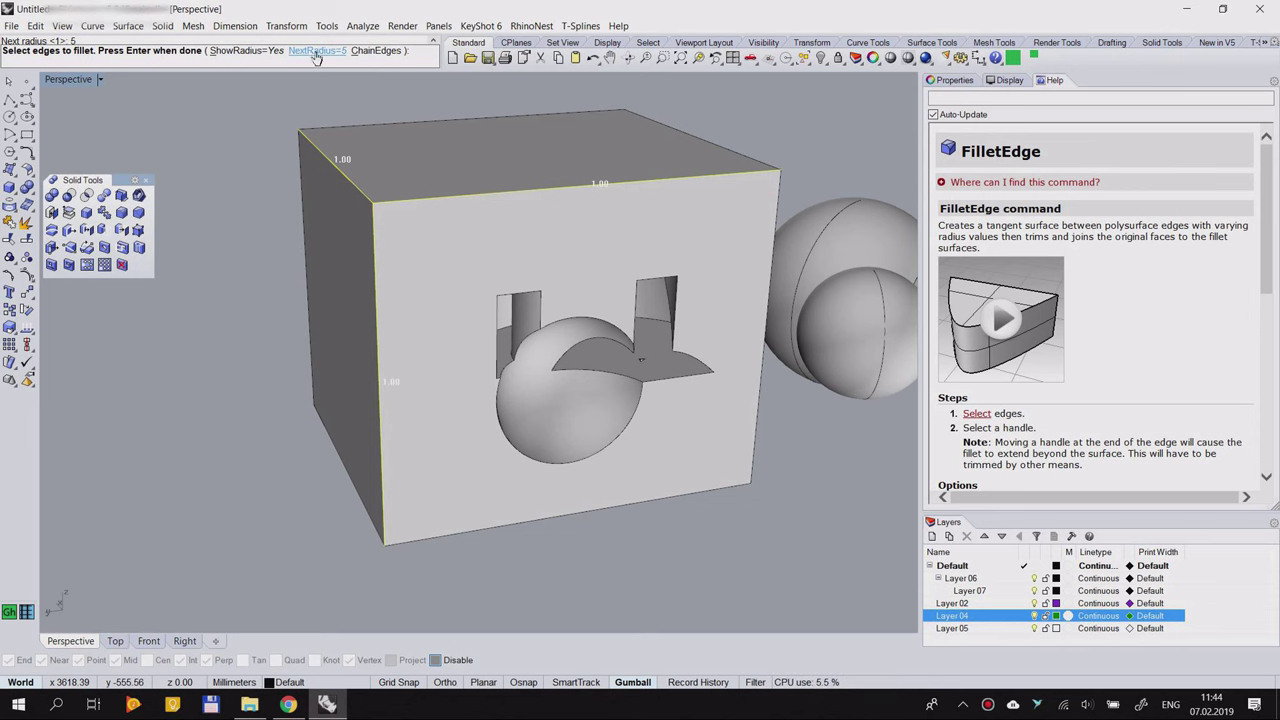
pyautogui.press('Escape')
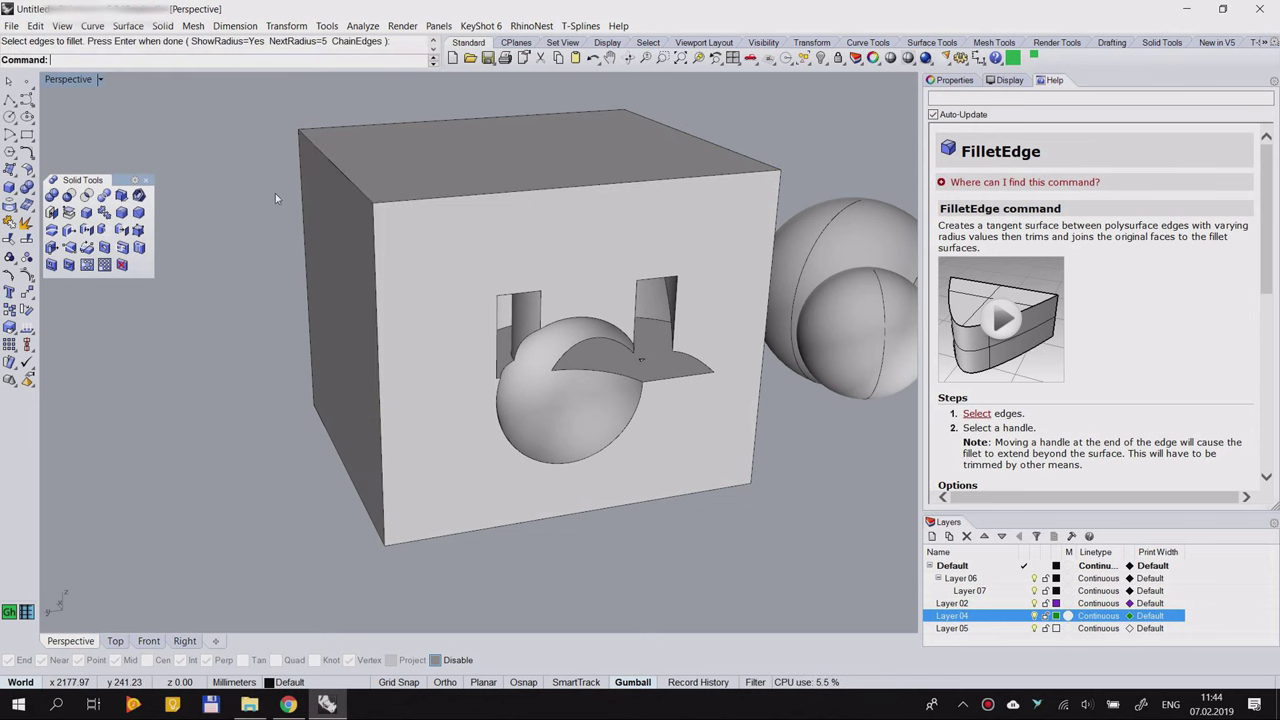
# Step: Run FilletEdge with radius 5 and pick the three edges meeting at the carved box's upper front corner
pyautogui.click(121, 213)
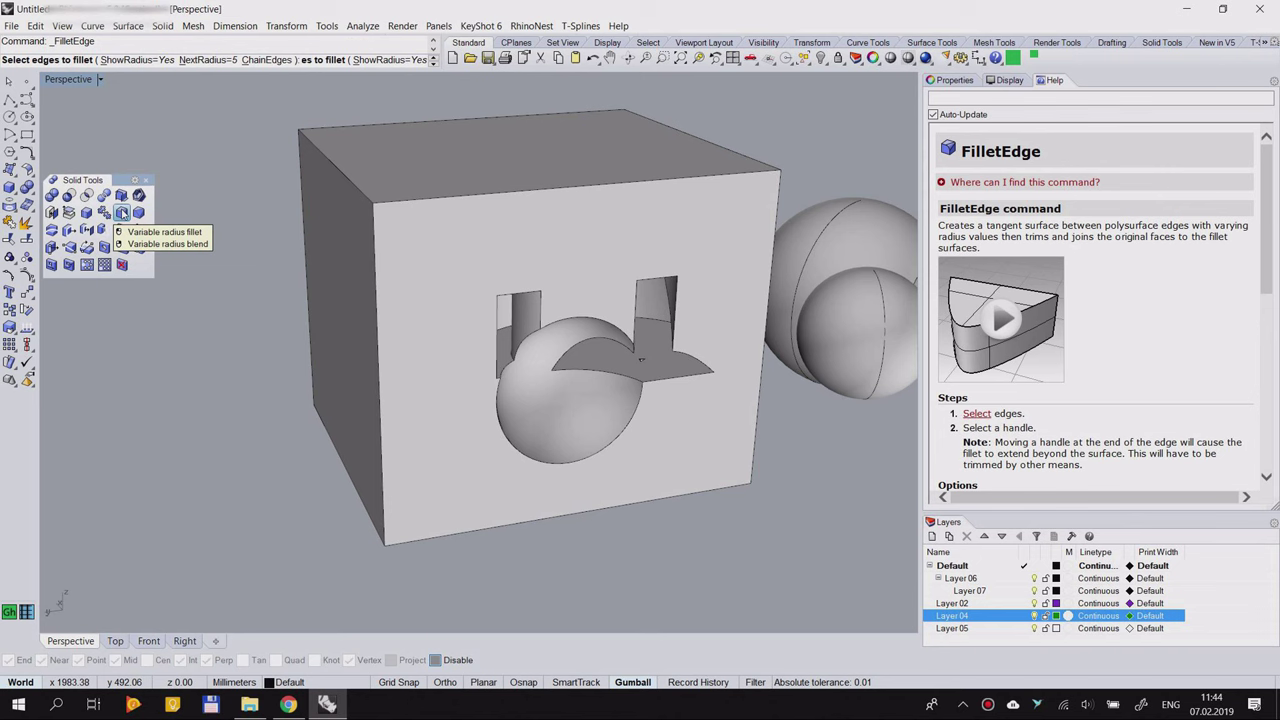
pyautogui.click(340, 171)
pyautogui.click(458, 197)
pyautogui.moveTo(458, 204); pyautogui.dragTo(266, 223, button='right')
pyautogui.scroll(6, 255, 306)
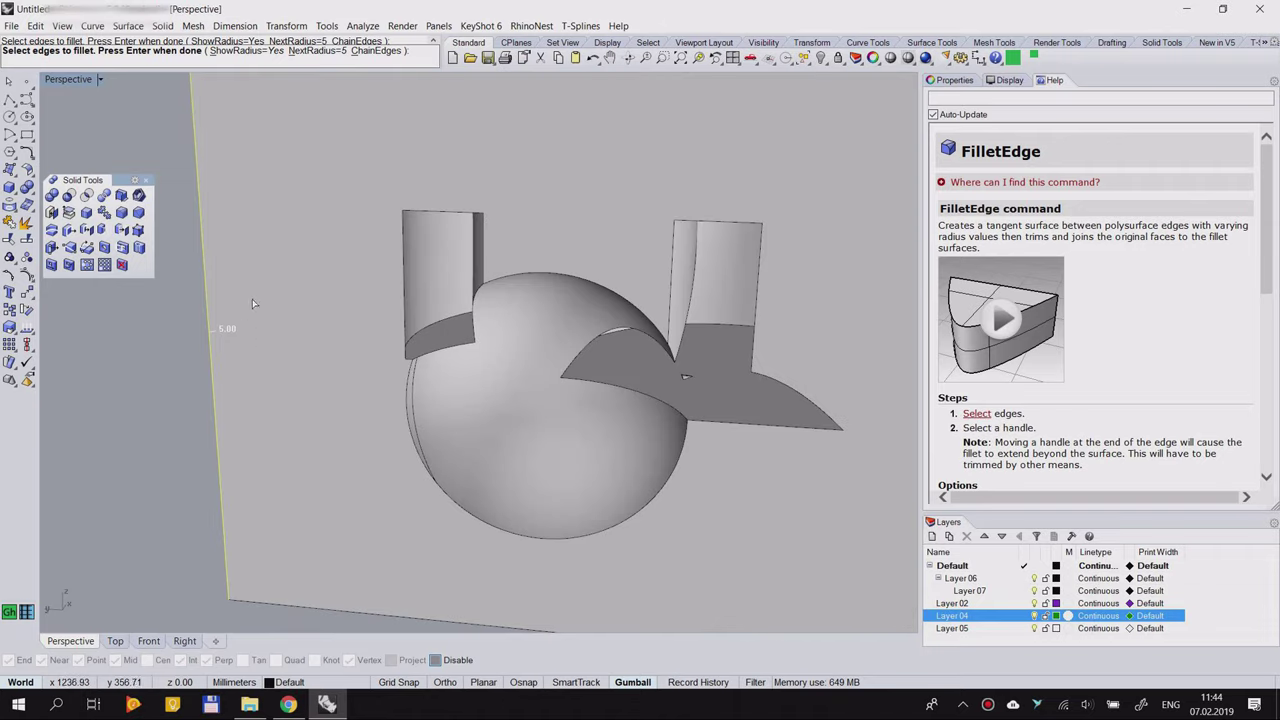
pyautogui.scroll(-3, 253, 303)
pyautogui.scroll(10, 334, 254)
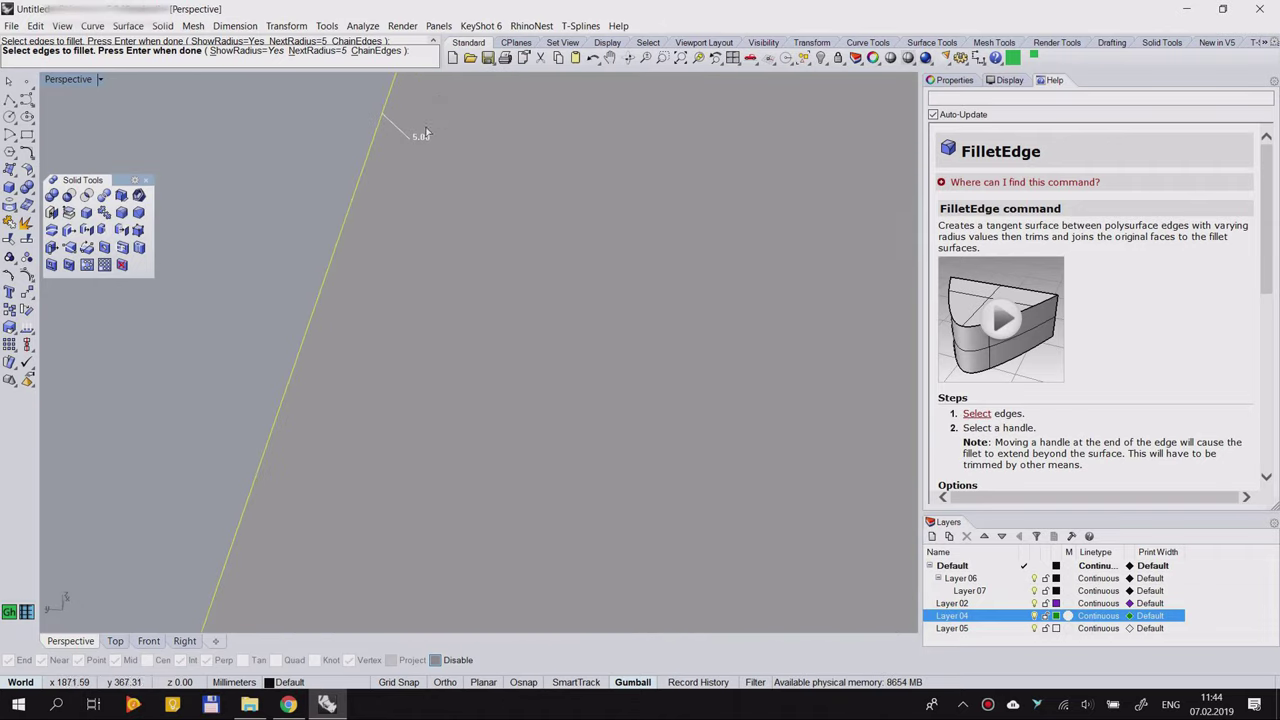
# Step: Switch the perspective view to Wireframe display and back to Shaded
pyautogui.moveTo(425, 133); pyautogui.dragTo(441, 132, button='right')
pyautogui.click(101, 80)
pyautogui.click(90, 112)
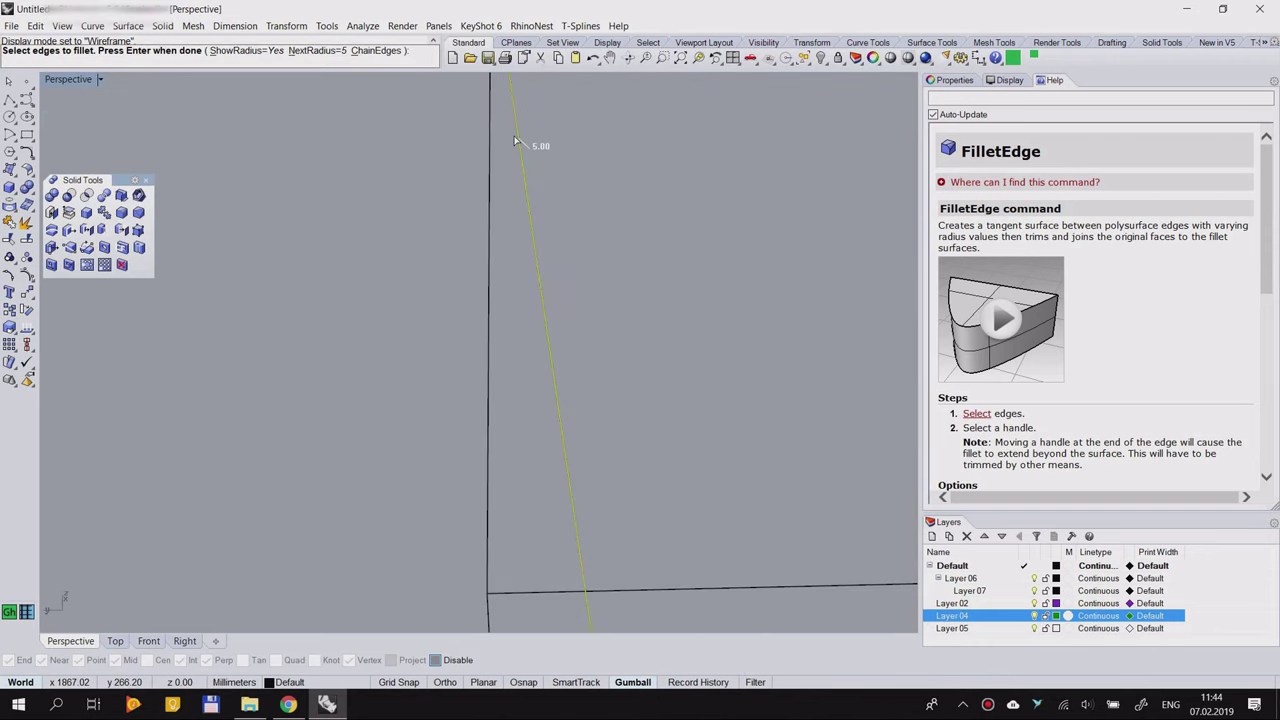
pyautogui.click(101, 80)
pyautogui.click(88, 128)
pyautogui.moveTo(362, 203)
pyautogui.mouseDown(button='right')
pyautogui.moveTo(452, 226)
pyautogui.moveTo(335, 225)
pyautogui.mouseUp(button='right')
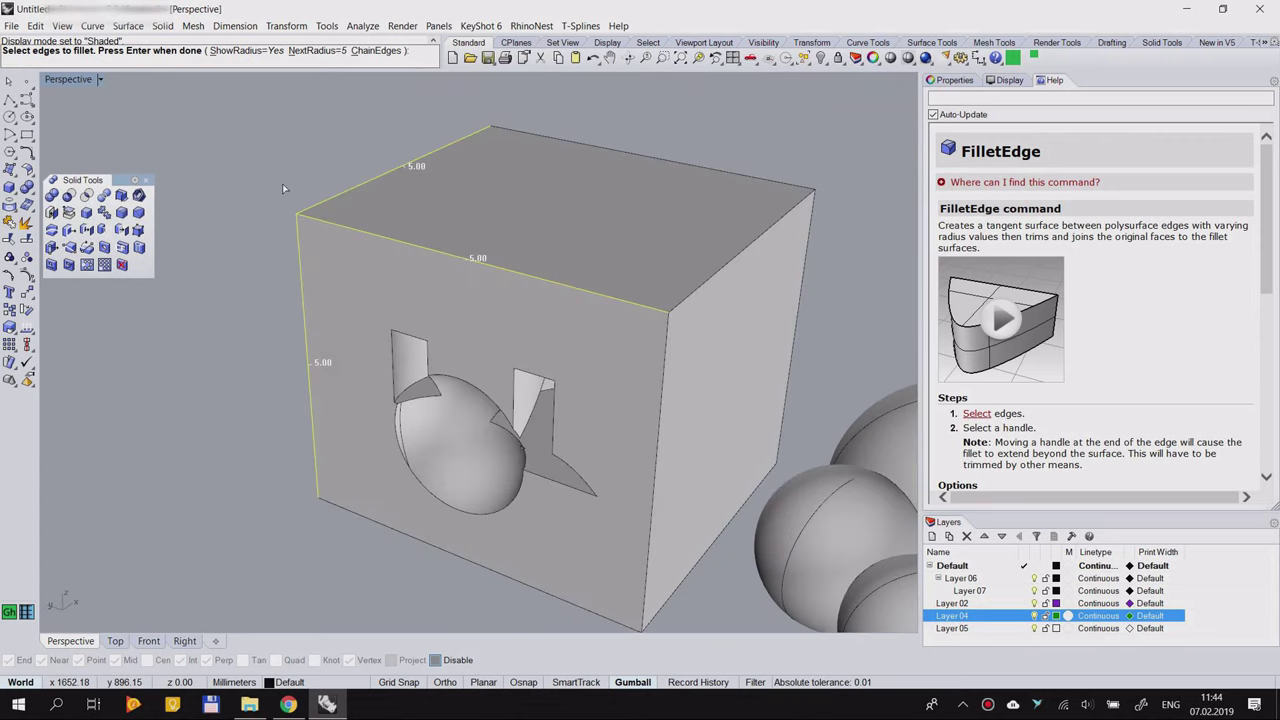
# Step: Accept the three picked edges and examine the radius handles at the box corners
pyautogui.press('Return')
pyautogui.moveTo(256, 202); pyautogui.dragTo(420, 180, button='right')
pyautogui.scroll(7, 380, 141)
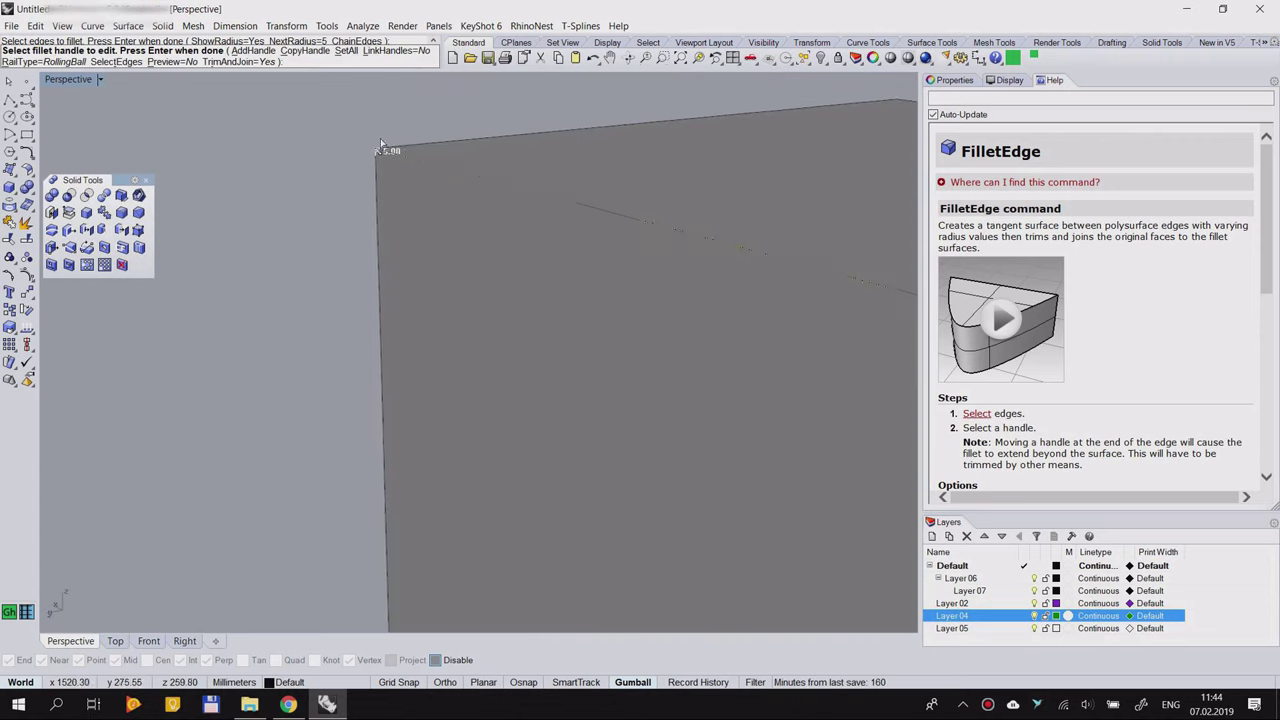
pyautogui.scroll(5, 380, 141)
pyautogui.scroll(-12, 245, 158)
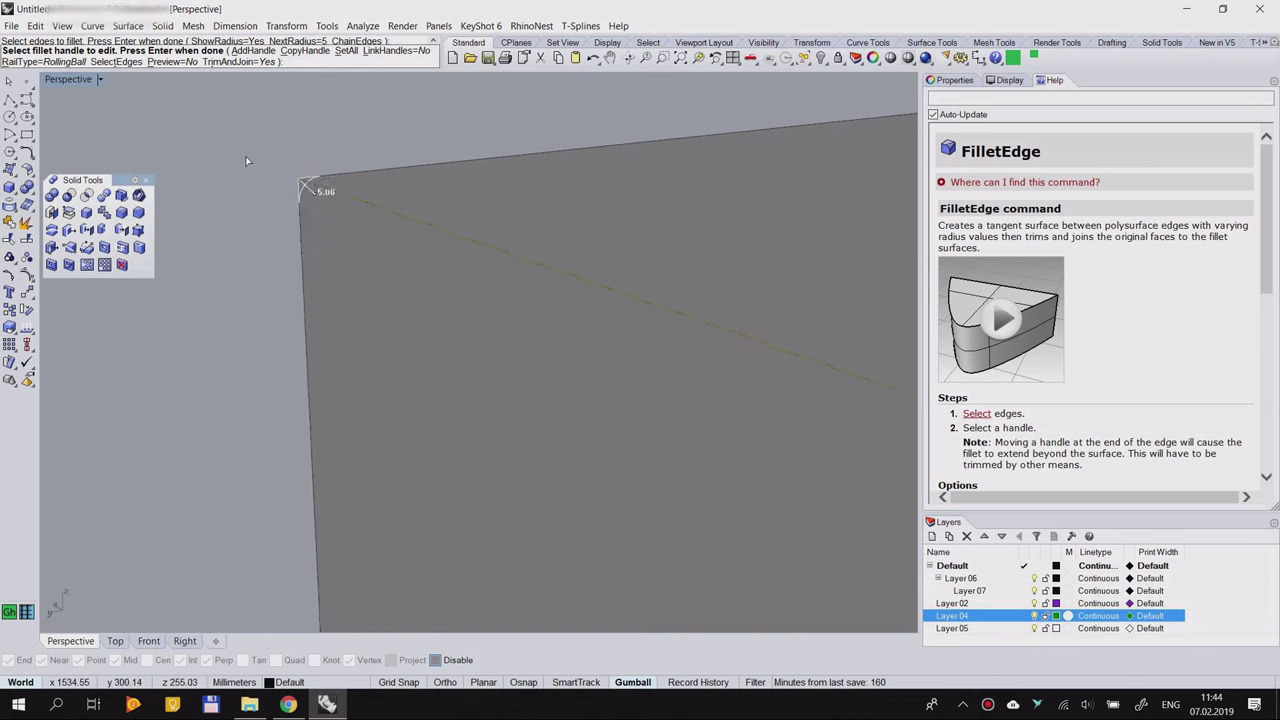
pyautogui.scroll(10, 383, 208)
pyautogui.scroll(7, 434, 257)
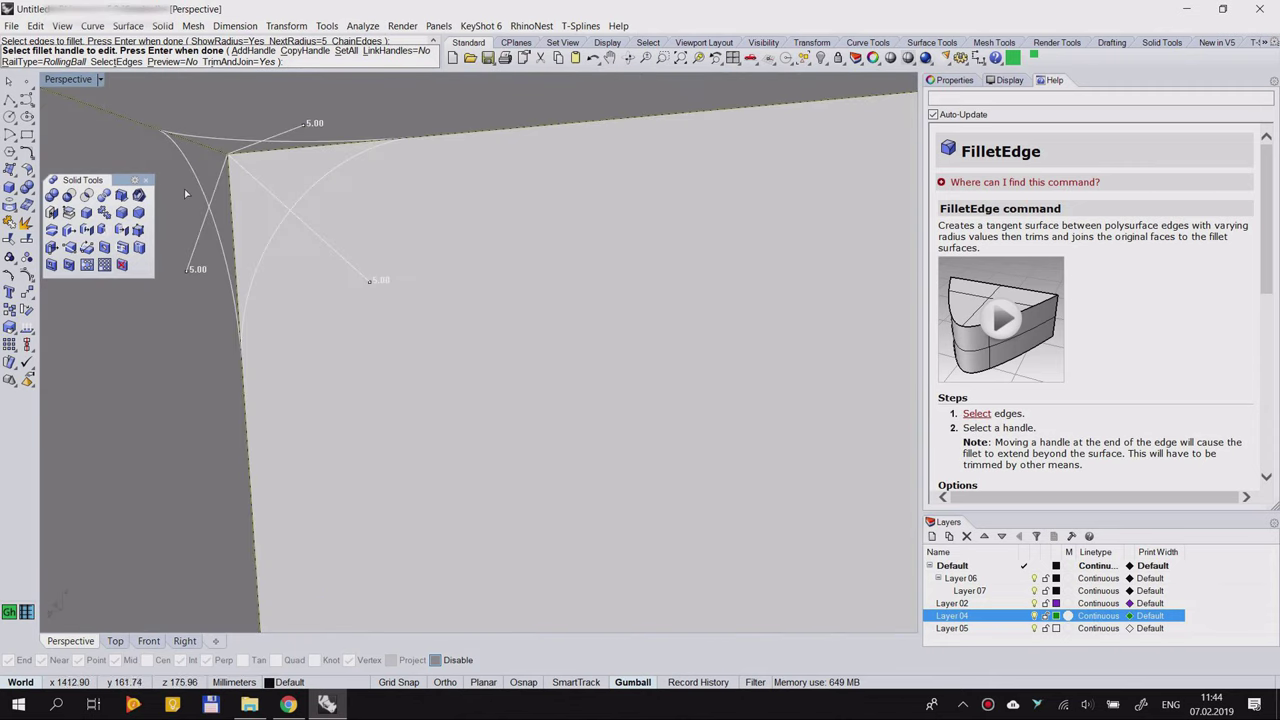
pyautogui.scroll(-14, 186, 191)
pyautogui.scroll(10, 690, 162)
pyautogui.scroll(-5, 642, 155)
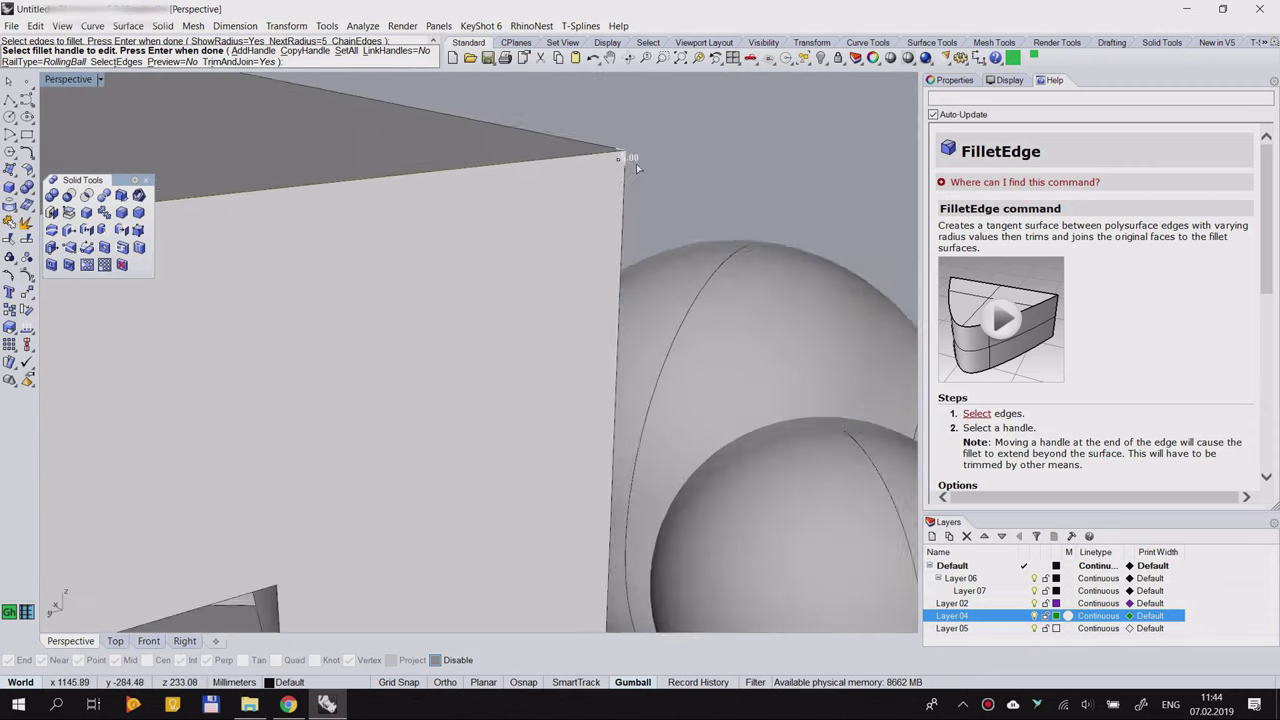
pyautogui.scroll(6, 248, 166)
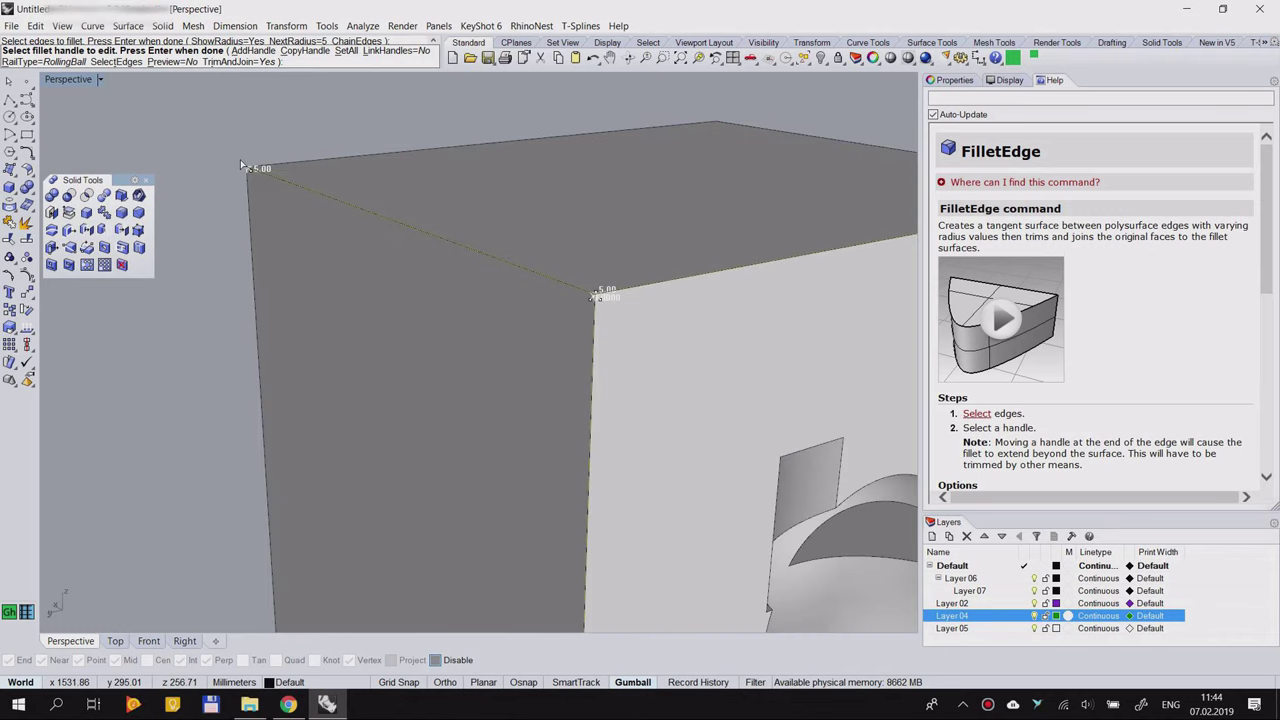
# Step: Apply the radius 5 fillet to the three picked box edges and undo it
pyautogui.press('Return')
pyautogui.scroll(-5, 240, 159)
pyautogui.scroll(6, 298, 211)
pyautogui.moveTo(298, 211); pyautogui.dragTo(397, 215, button='right')
pyautogui.scroll(-5, 397, 215)
pyautogui.scroll(5, 433, 182)
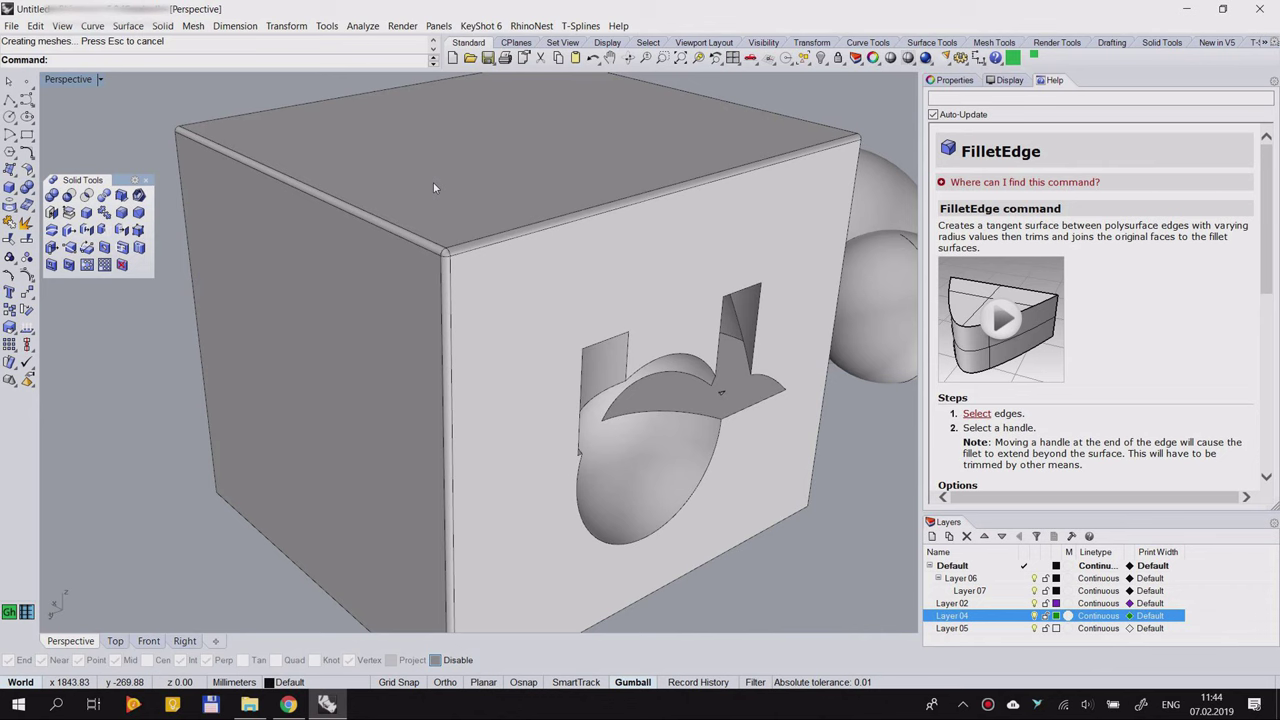
pyautogui.hotkey('ctrl', 'z')
pyautogui.scroll(-4, 379, 232)
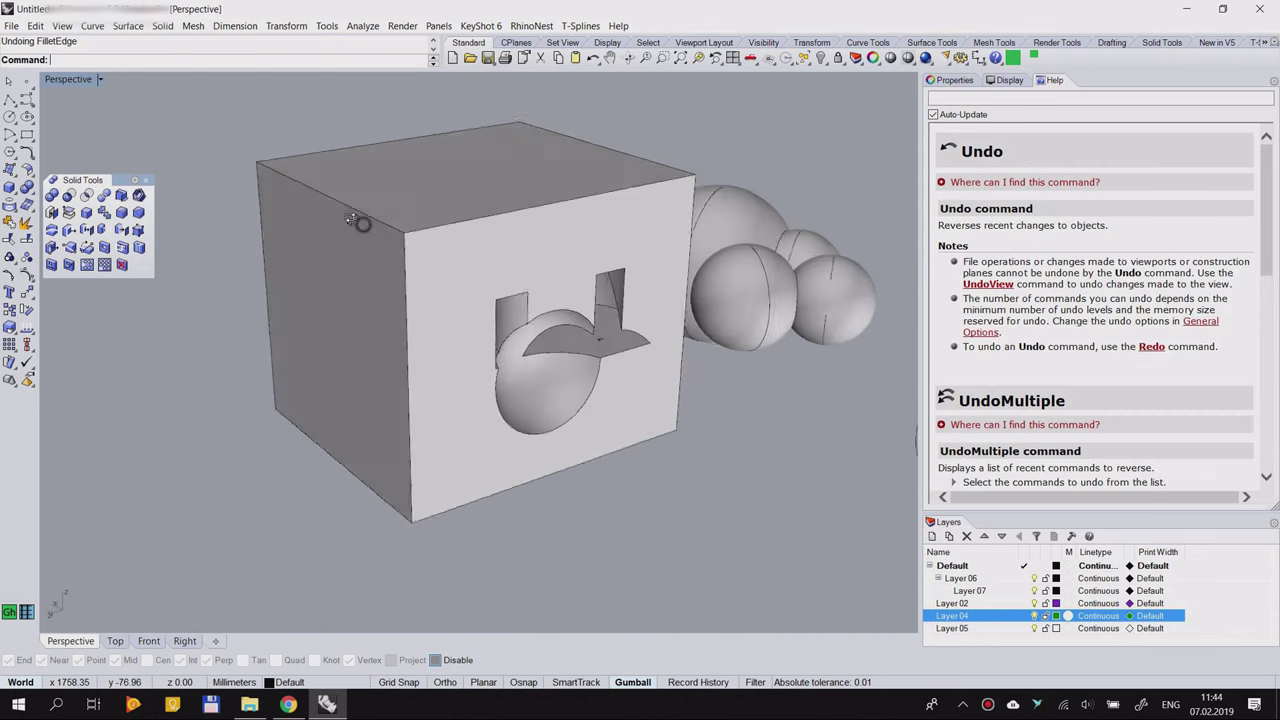
# Step: Set FilletEdge's next radius to 10 and pick the three edges meeting at the box's upper front corner
pyautogui.click(121, 213)
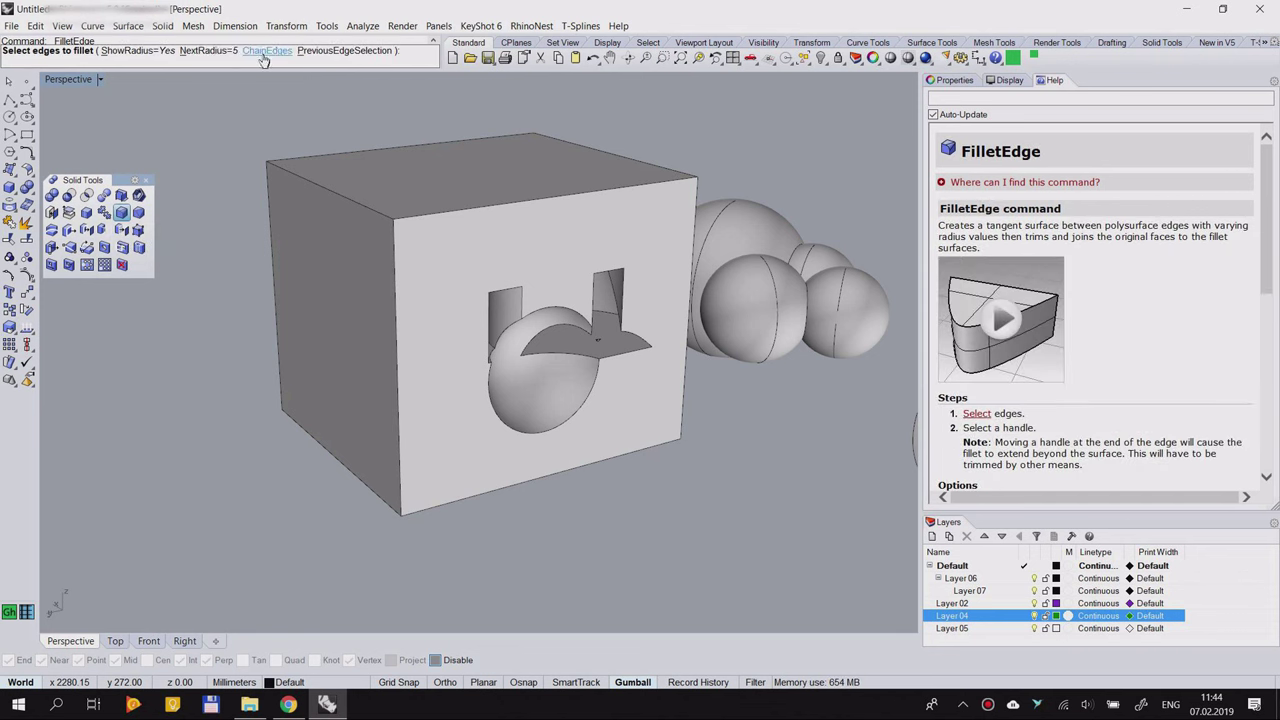
pyautogui.click(216, 52)
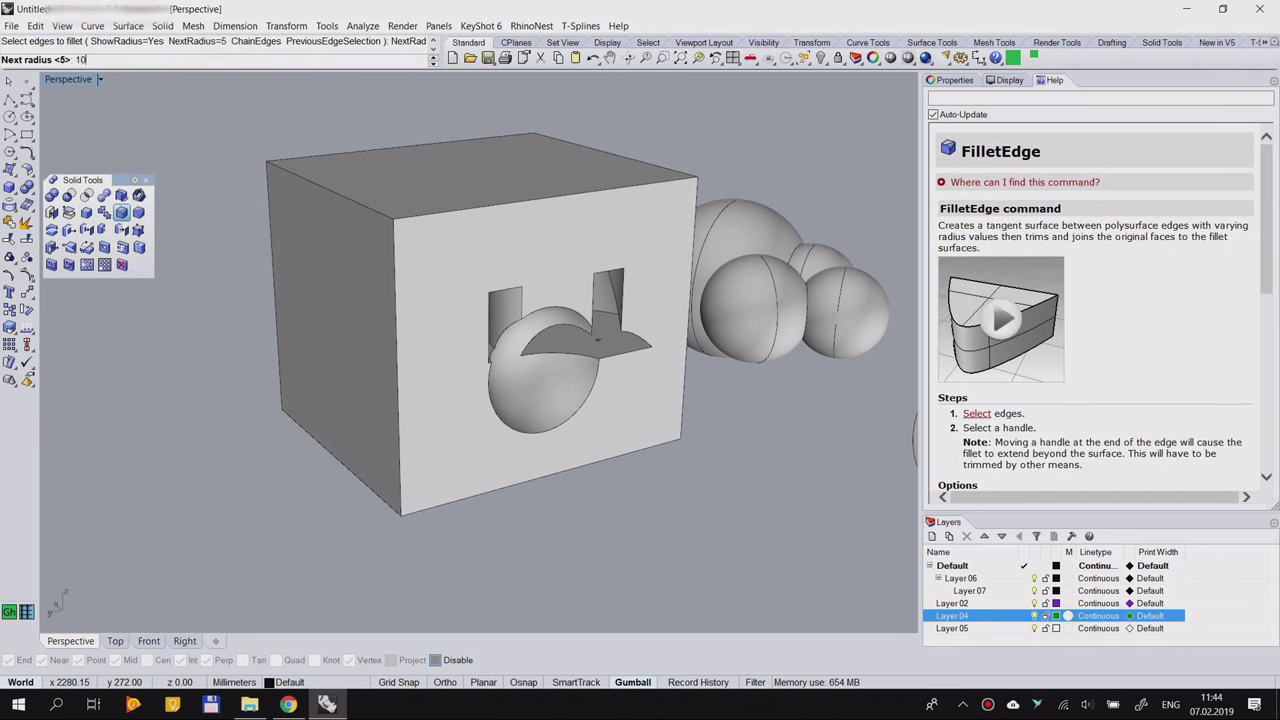
pyautogui.write('10')
pyautogui.press('Return')
pyautogui.click(365, 204)
pyautogui.click(416, 217)
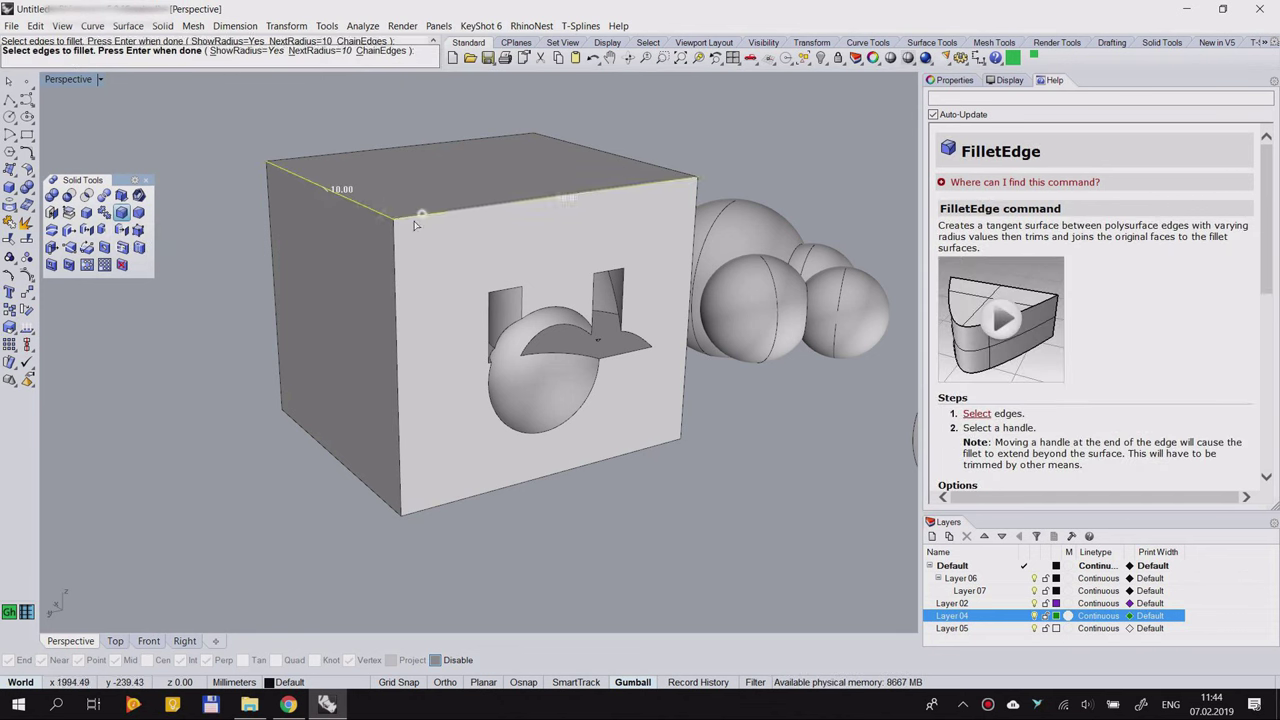
pyautogui.click(396, 251)
pyautogui.moveTo(290, 247); pyautogui.dragTo(328, 186, button='right')
pyautogui.rightClick(255, 209)
# Step: Enlarge the fillet radius at the far end of the side face's top edge to about 55
pyautogui.scroll(3, 328, 186)
pyautogui.scroll(6, 300, 164)
pyautogui.scroll(-5, 240, 145)
pyautogui.scroll(-5, 641, 245)
pyautogui.moveTo(477, 226); pyautogui.dragTo(535, 215, button='right')
pyautogui.scroll(3, 300, 204)
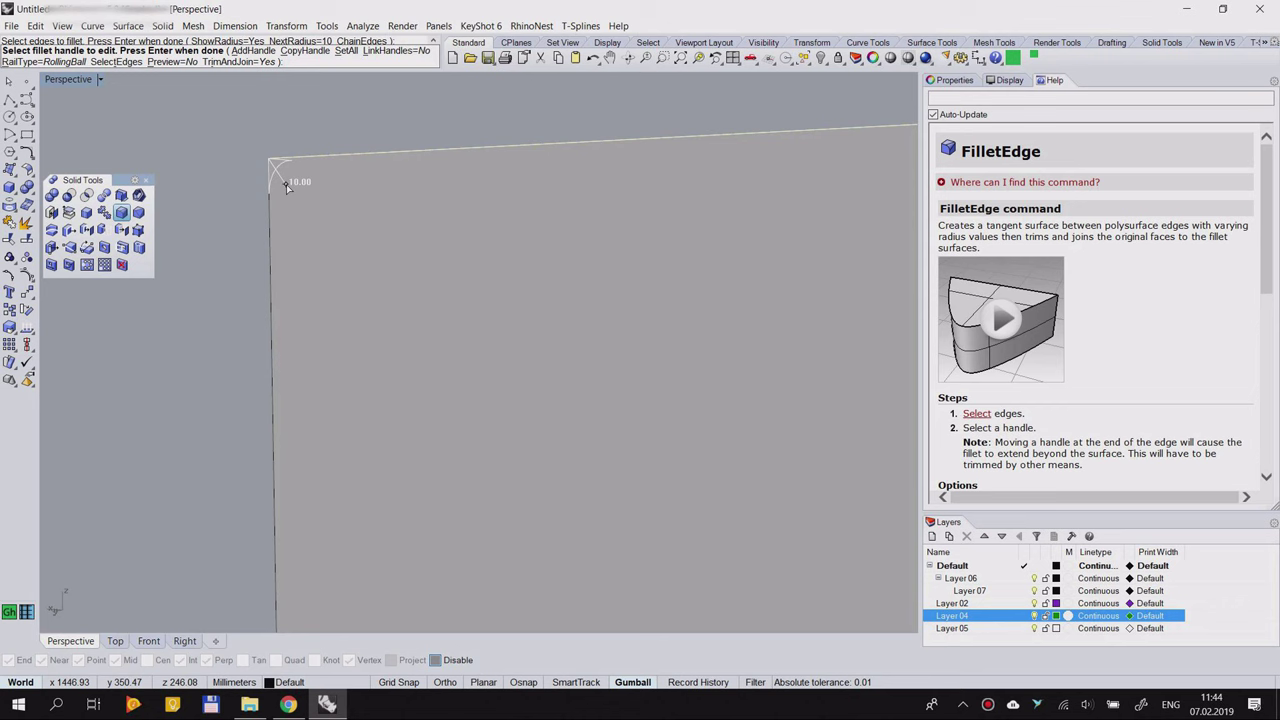
pyautogui.click(287, 185)
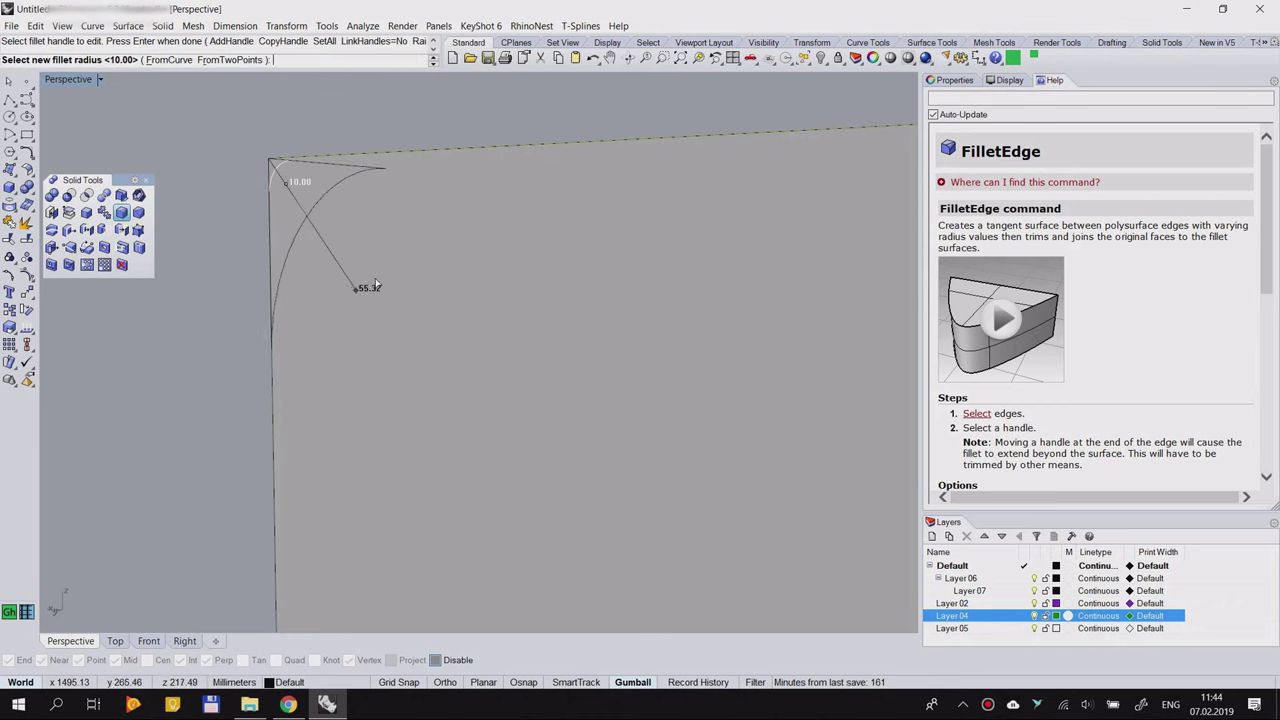
# Step: Enlarge the fillet radii at the vertical edge's lower end and at the far end of the front face's top edge
pyautogui.scroll(-3, 425, 240)
pyautogui.moveTo(519, 259); pyautogui.dragTo(460, 395, button='right')
pyautogui.scroll(3, 490, 515)
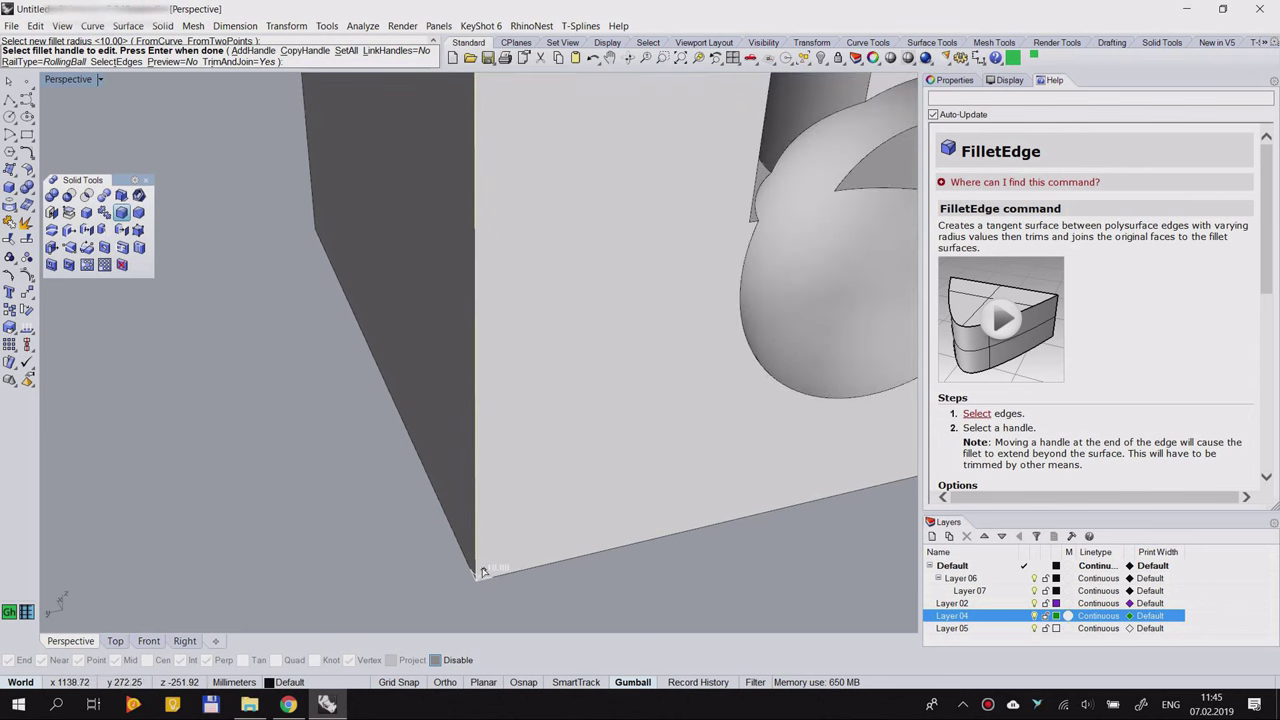
pyautogui.scroll(-5, 518, 506)
pyautogui.keyDown('shift'); pyautogui.moveTo(580, 412); pyautogui.dragTo(495, 407, button='right'); pyautogui.keyUp('shift')
pyautogui.keyDown('shift'); pyautogui.moveTo(752, 246); pyautogui.dragTo(611, 354, button='right'); pyautogui.keyUp('shift')
pyautogui.click(633, 235)
pyautogui.click(571, 261)
pyautogui.scroll(-2, 571, 261)
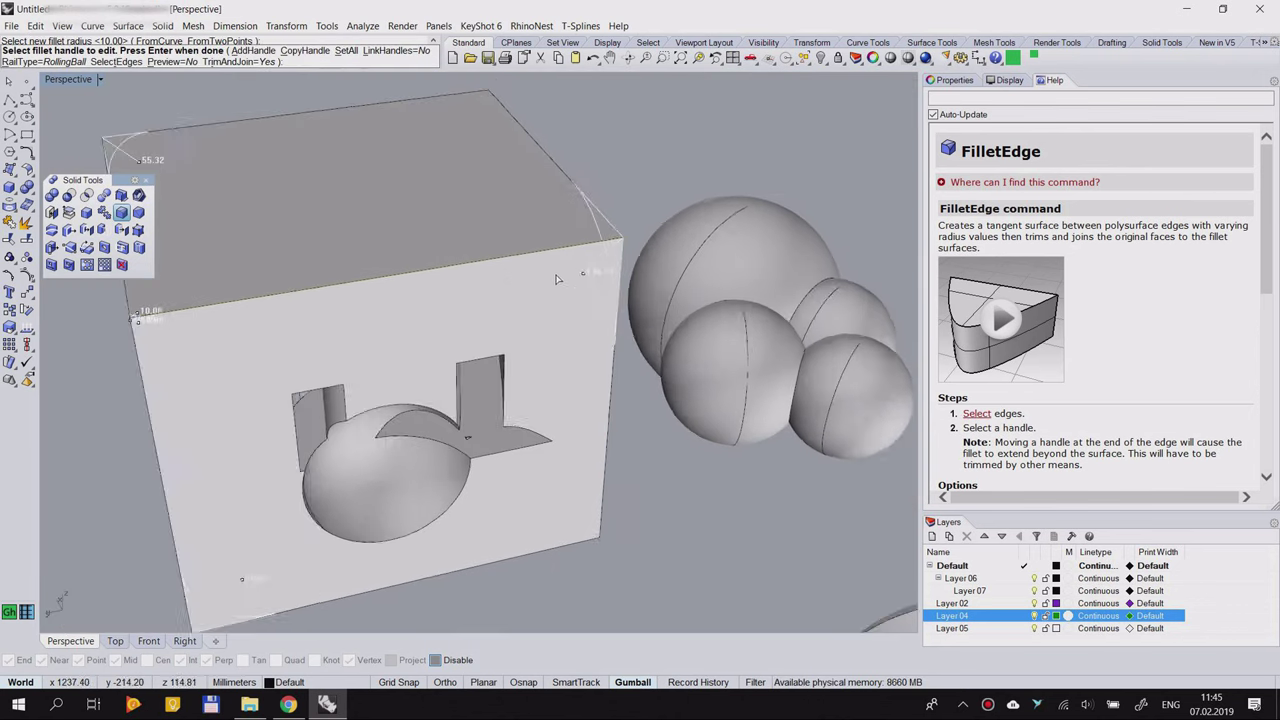
pyautogui.moveTo(563, 276); pyautogui.dragTo(243, 209, button='right')
# Step: Apply the fillet with the enlarged end radii to the three box edges and undo it
pyautogui.press('Return')
pyautogui.moveTo(313, 241); pyautogui.dragTo(440, 265, button='right')
pyautogui.hotkey('ctrl', 'z')
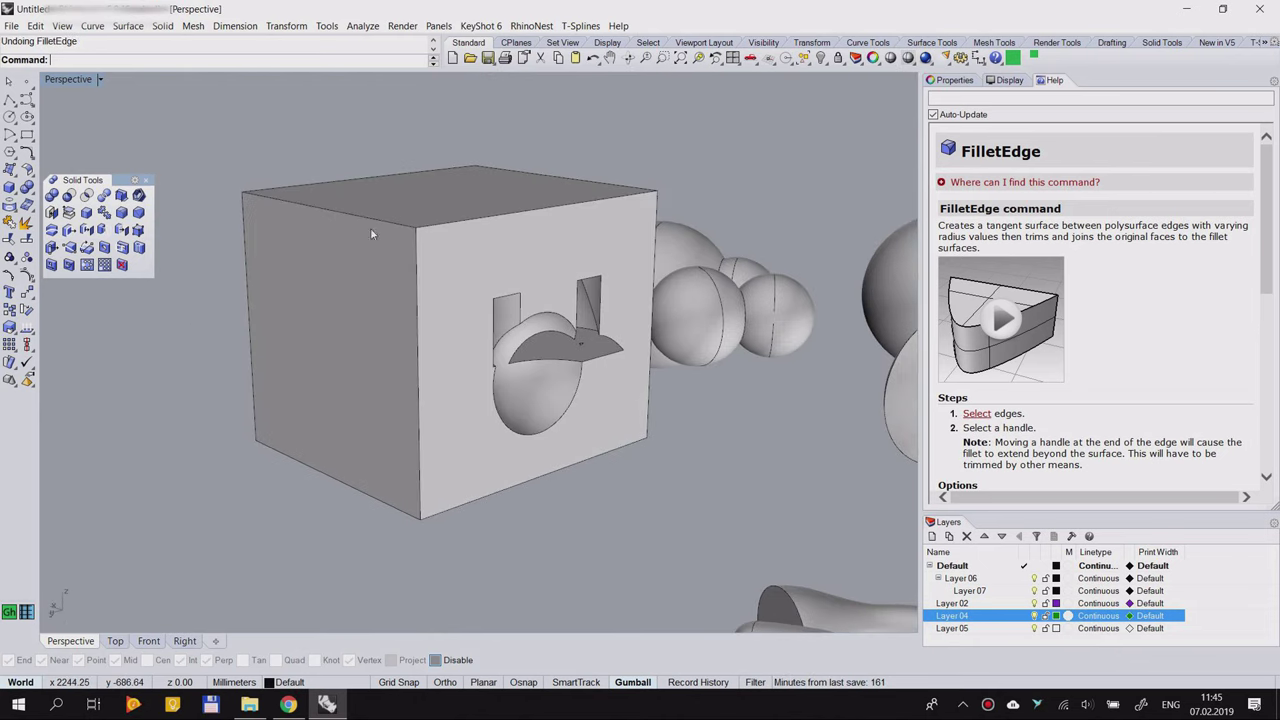
# Step: Pick the same three box edges for FilletEdge with radius 10 and enlarge the side top edge's far-end radius to about 60.59
pyautogui.click(139, 231)
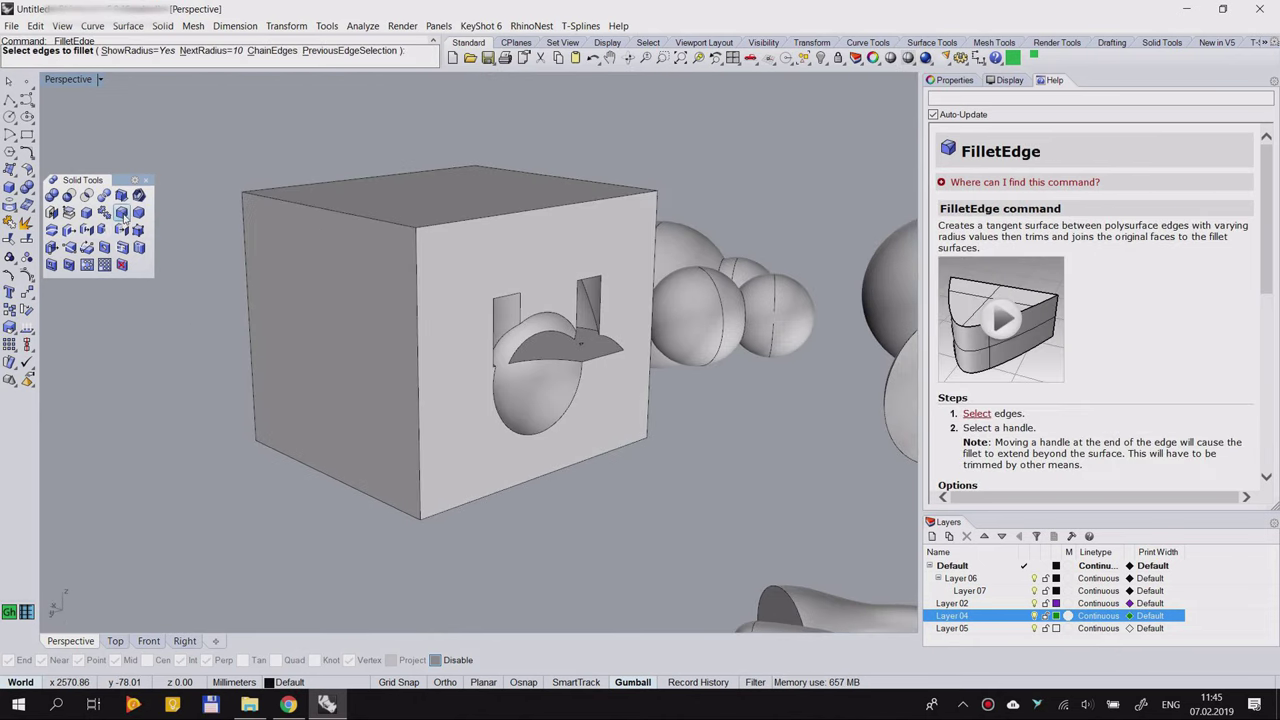
pyautogui.click(378, 219)
pyautogui.click(440, 224)
pyautogui.click(415, 277)
pyautogui.press('Return')
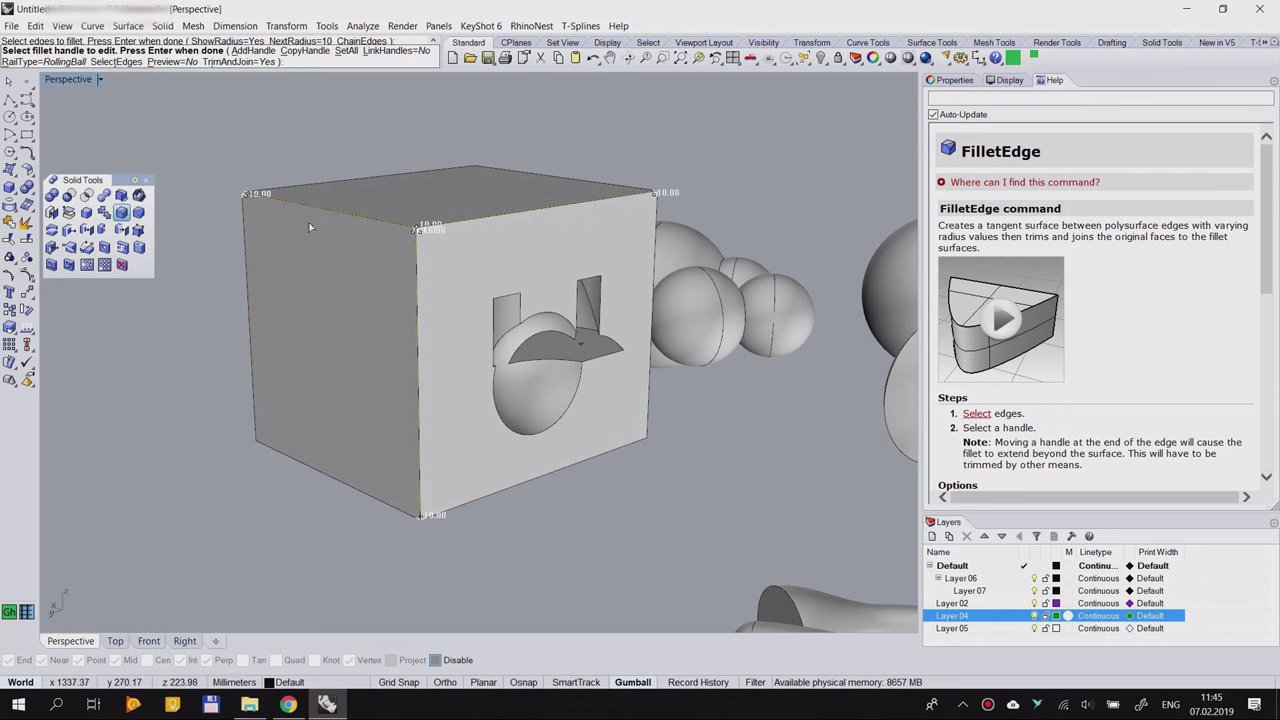
pyautogui.click(250, 194)
pyautogui.click(448, 286)
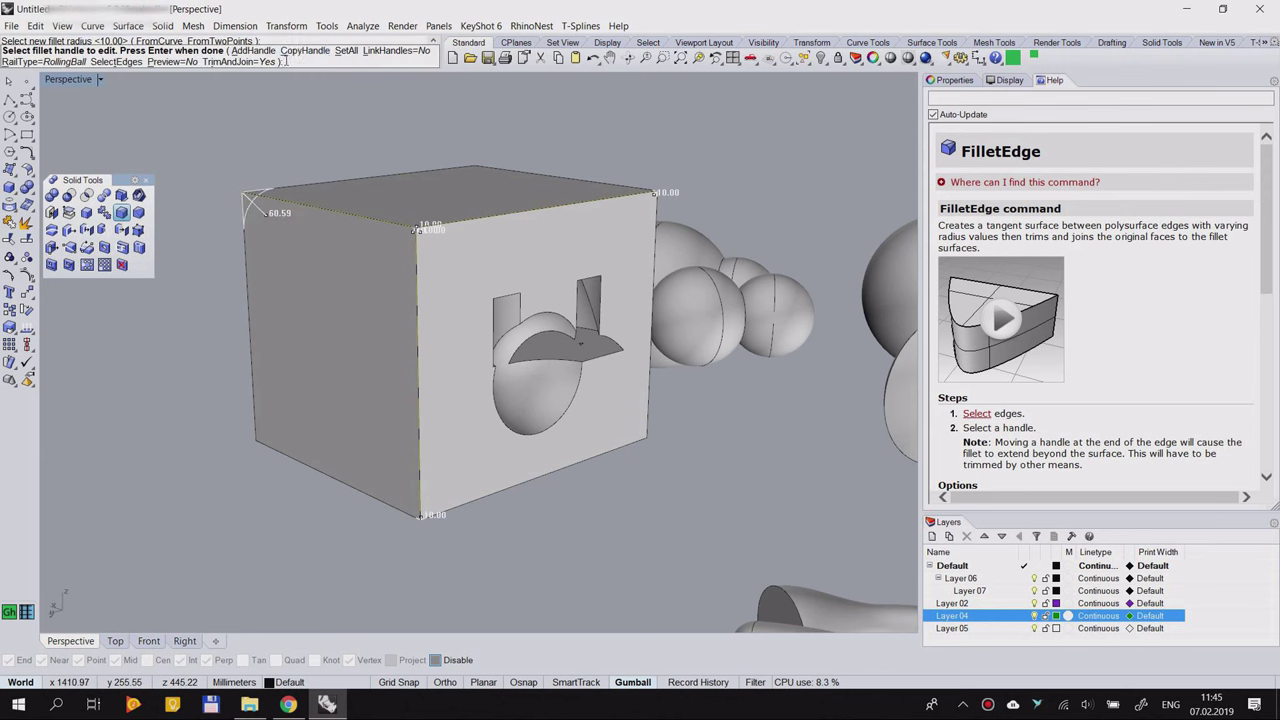
# Step: Add radius 10 fillet handles: two on the side top edge, two on the front top edge and one on the vertical edge
pyautogui.click(254, 51)
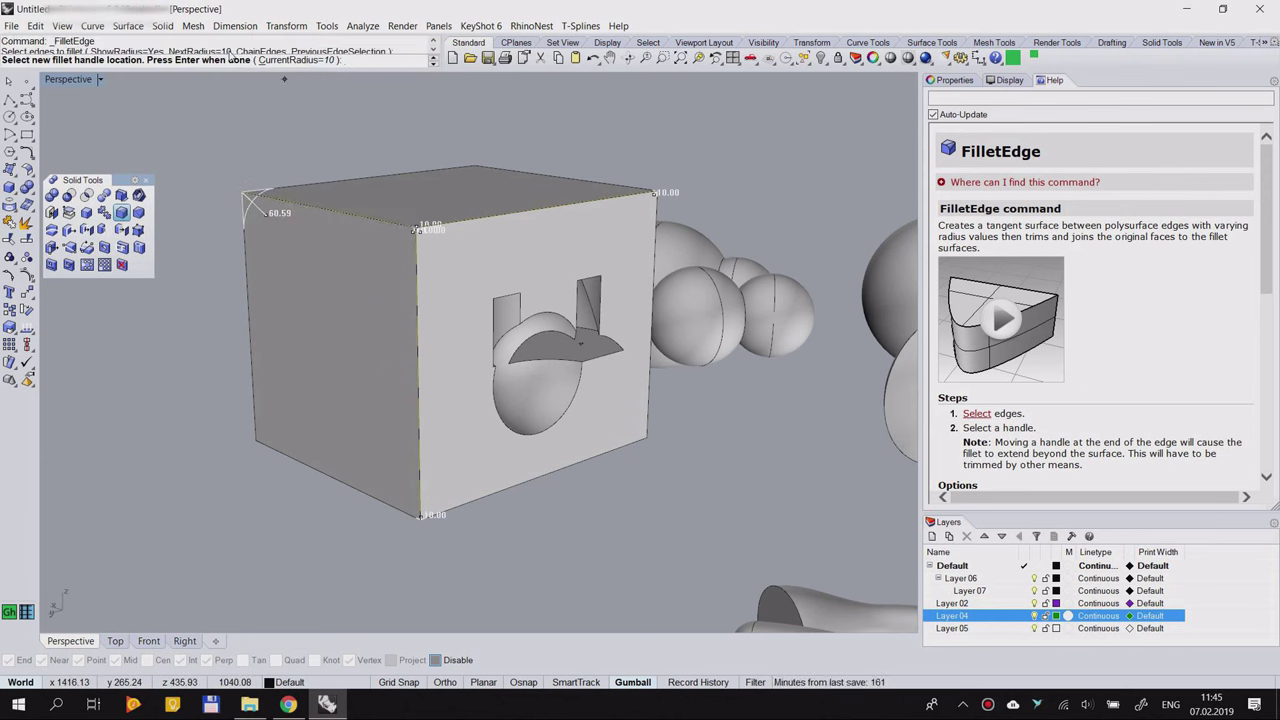
pyautogui.click(316, 206)
pyautogui.scroll(3, 316, 206)
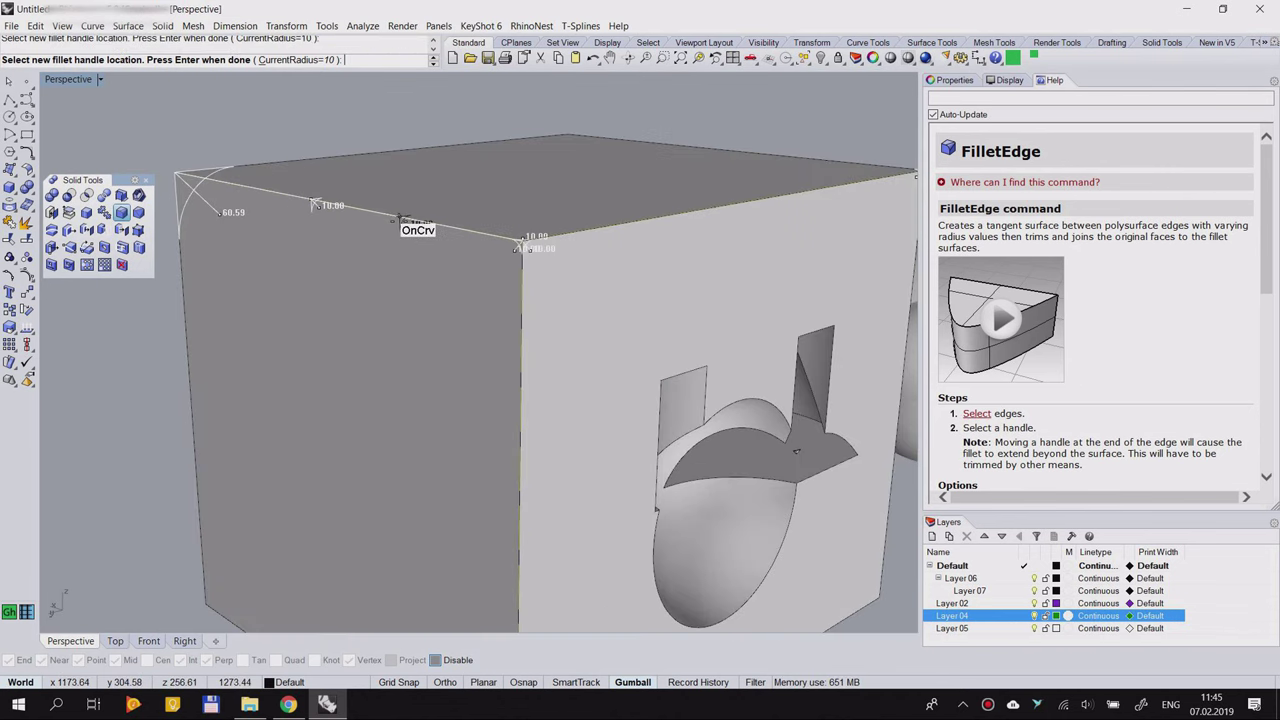
pyautogui.click(630, 228)
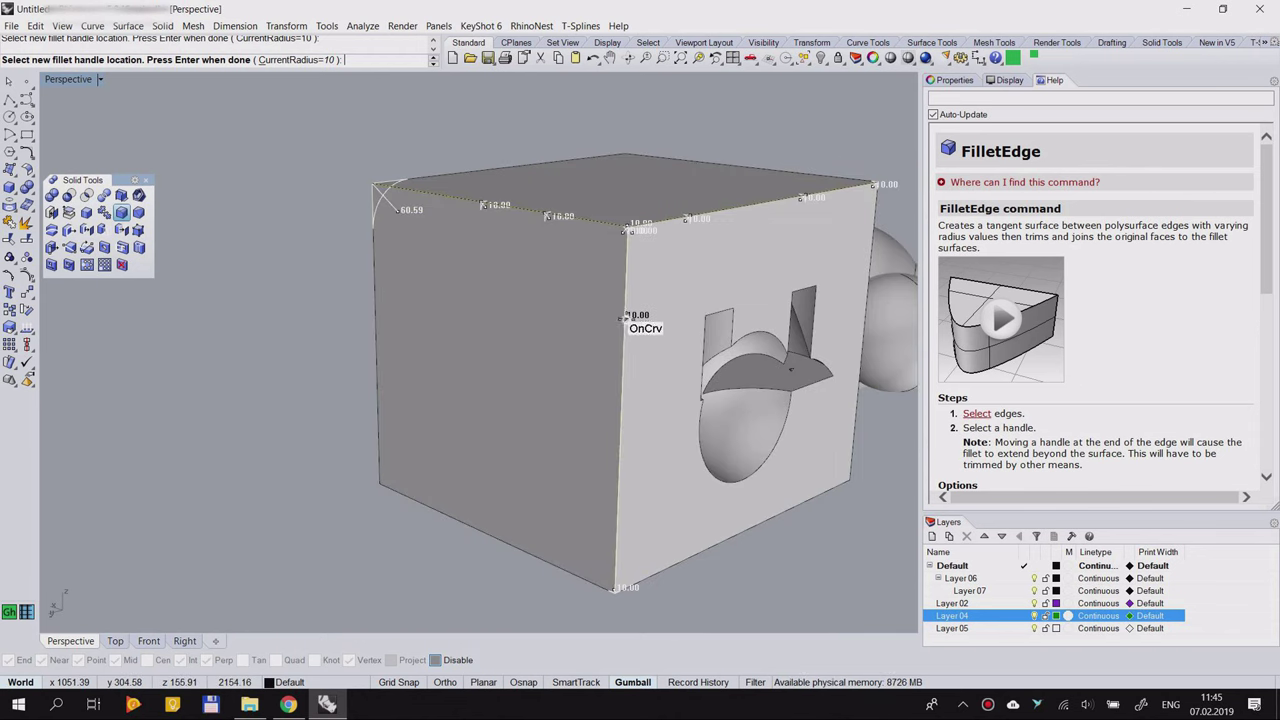
pyautogui.click(639, 300)
# Step: Set the two added handles on the side top edge to radii of about 20.35 and 37.13
pyautogui.scroll(3, 485, 208)
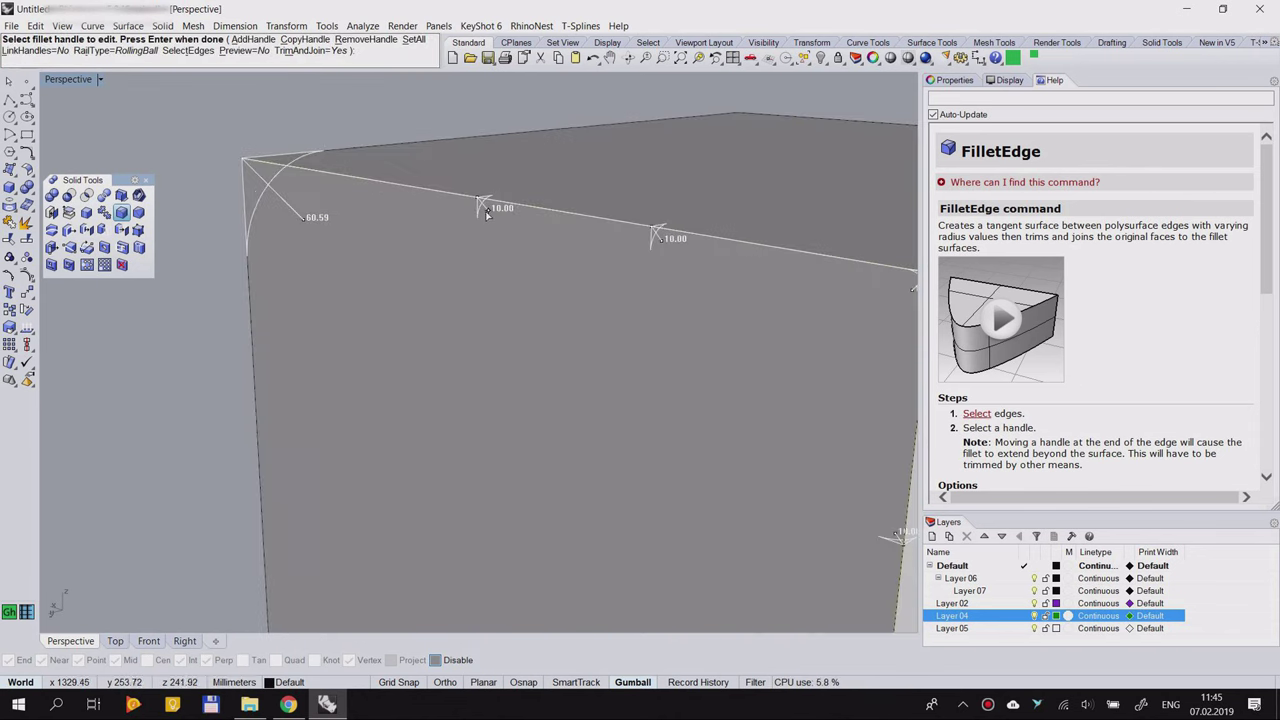
pyautogui.click(487, 211)
pyautogui.click(499, 223)
pyautogui.click(662, 241)
pyautogui.click(685, 272)
pyautogui.scroll(-3, 662, 282)
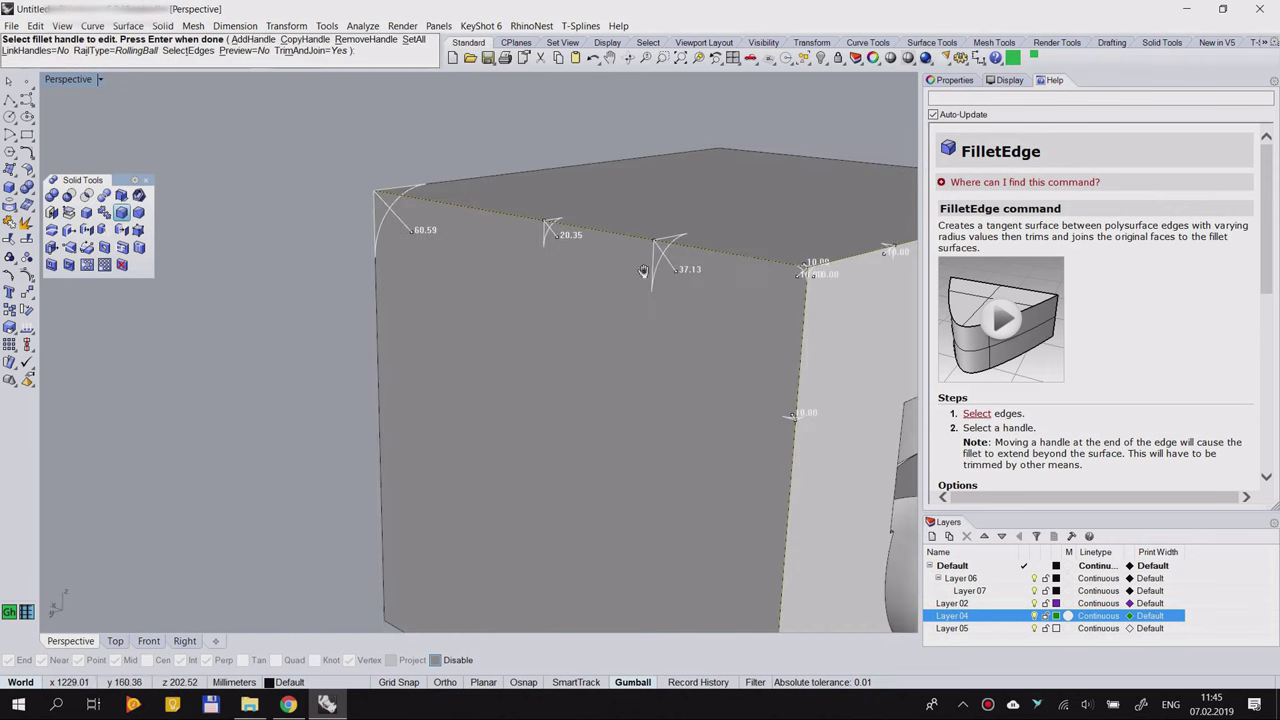
# Step: Set the two added handles on the front top edge to radii of about 34.94 and 38.64
pyautogui.keyDown('shift'); pyautogui.moveTo(860, 260); pyautogui.dragTo(560, 236, button='right'); pyautogui.keyUp('shift')
pyautogui.scroll(4, 556, 234)
pyautogui.click(530, 243)
pyautogui.click(500, 279)
pyautogui.click(838, 189)
pyautogui.click(810, 226)
pyautogui.moveTo(810, 226); pyautogui.dragTo(830, 250, button='right')
# Step: Reduce the front top edge's farther added handle to a radius of about 15 and enlarge the radius at that edge's far end
pyautogui.click(815, 215)
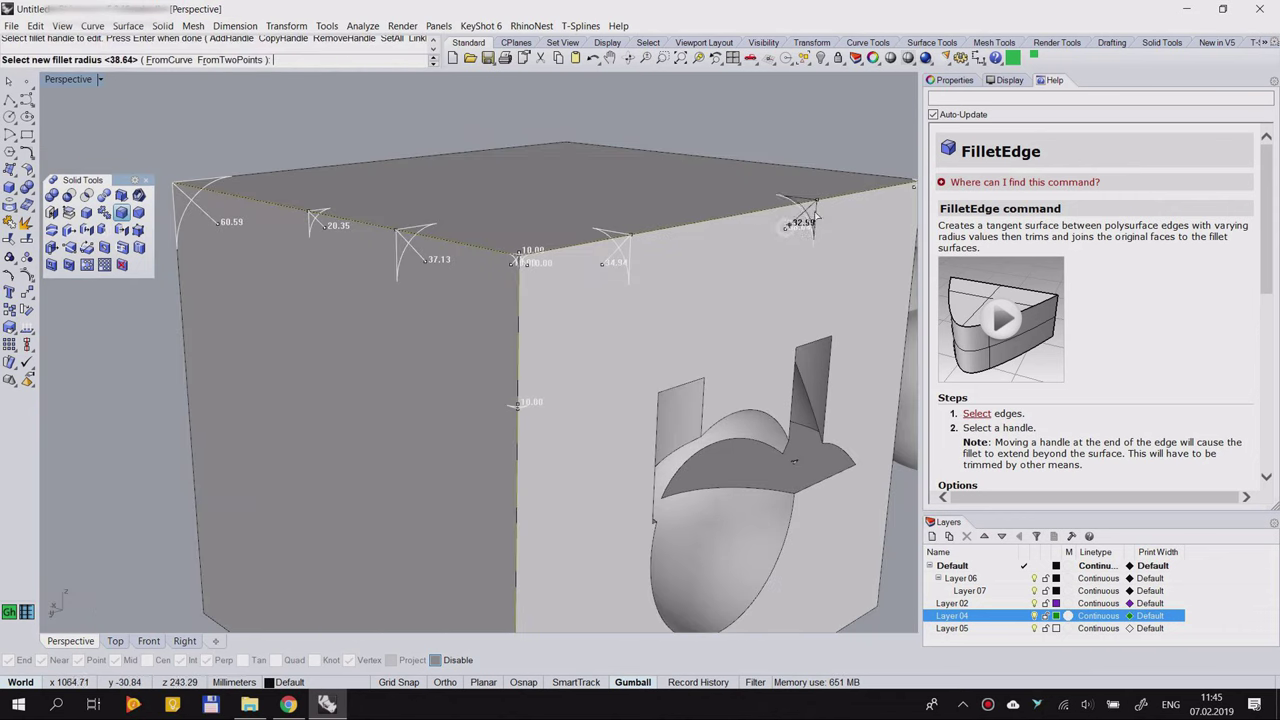
pyautogui.click(811, 220)
pyautogui.scroll(-3, 809, 262)
pyautogui.keyDown('shift'); pyautogui.moveTo(809, 262); pyautogui.dragTo(750, 258, button='right'); pyautogui.keyUp('shift')
pyautogui.scroll(5, 750, 200)
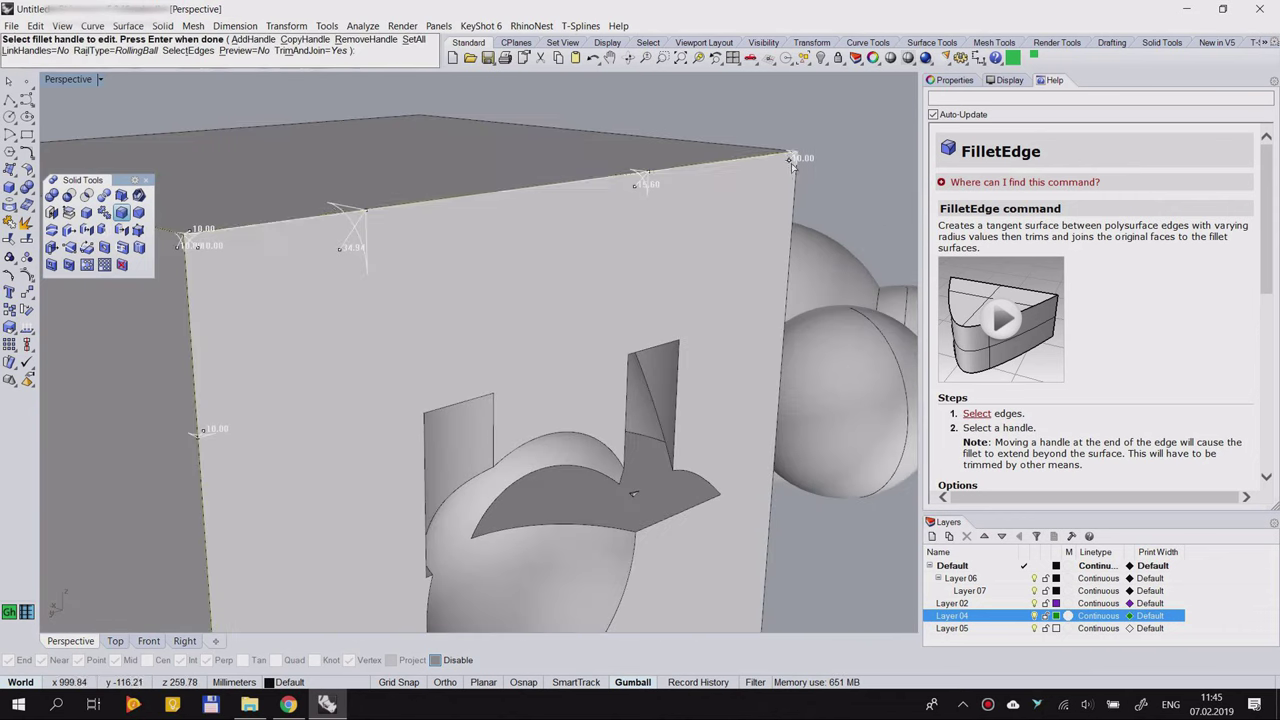
pyautogui.click(788, 158)
pyautogui.click(766, 203)
# Step: Set the vertical edge's added handle to a radius of about 36.32 and its lower-end handle to about 58.65
pyautogui.moveTo(614, 277); pyautogui.dragTo(674, 191, button='right')
pyautogui.moveTo(443, 334); pyautogui.dragTo(258, 285, button='right')
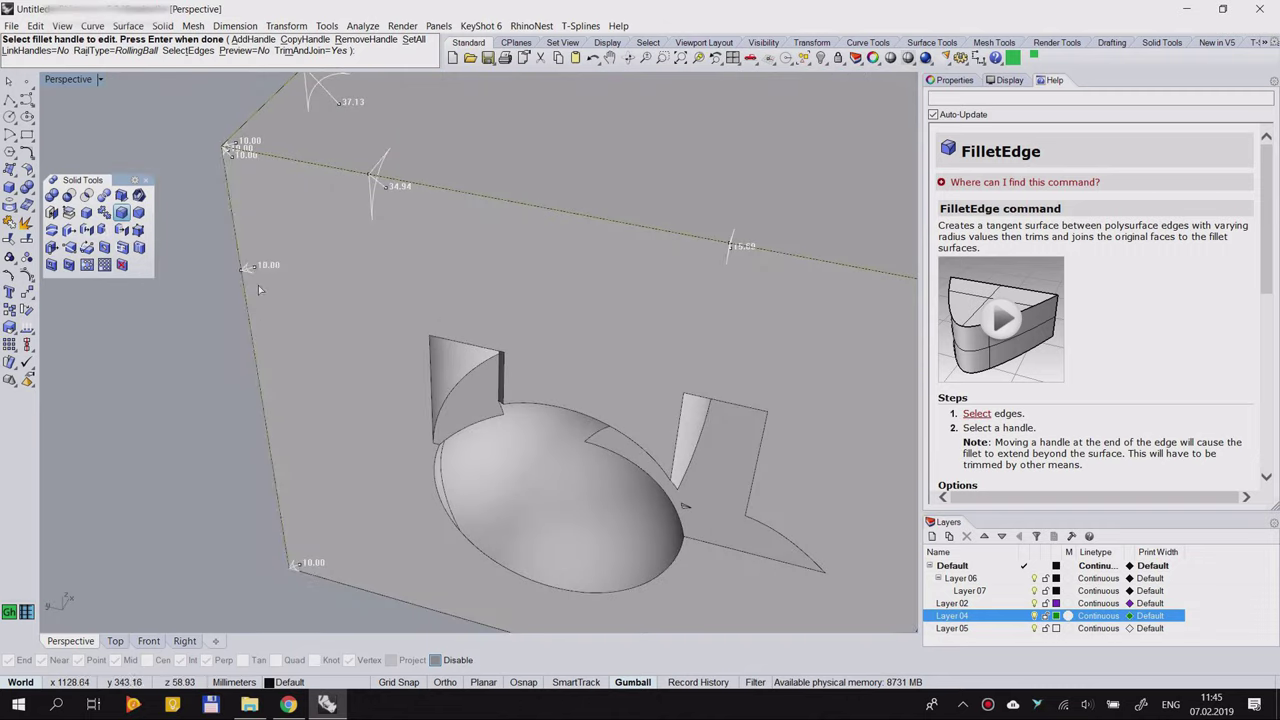
pyautogui.click(246, 268)
pyautogui.click(303, 258)
pyautogui.click(300, 564)
pyautogui.click(354, 553)
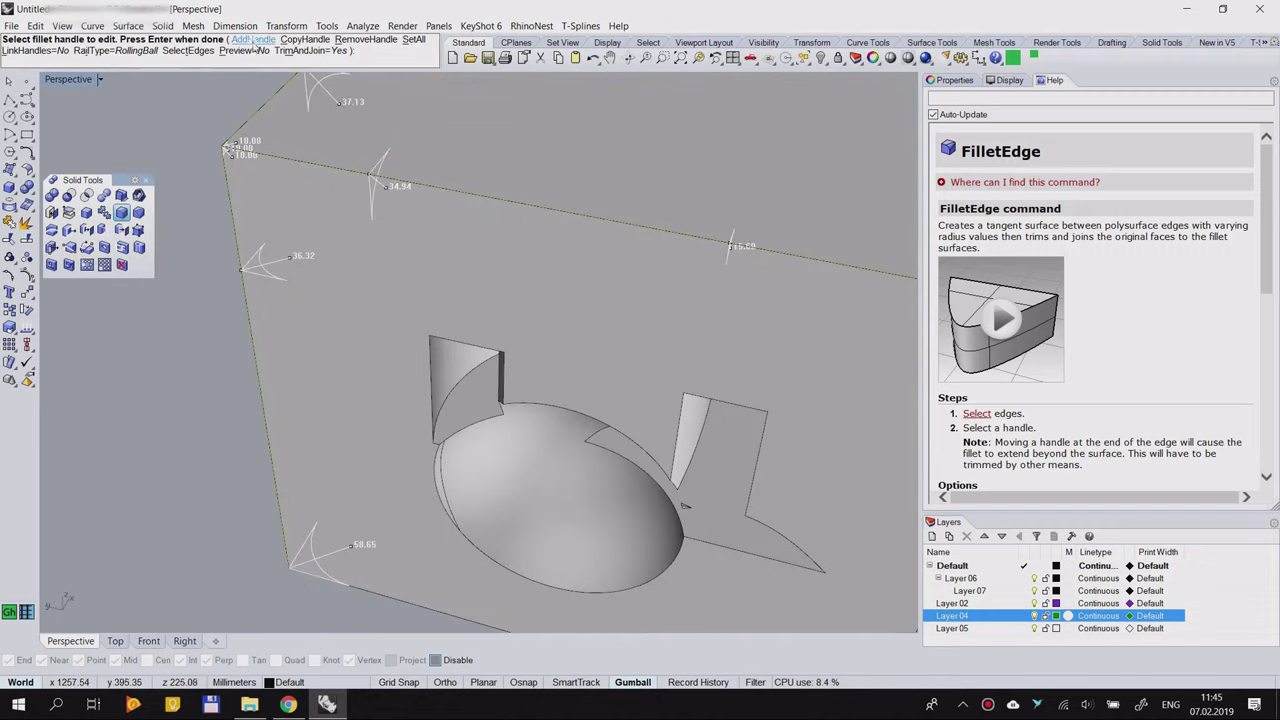
# Step: Add three fillet handles on the lower half of the vertical edge and set the middle one's radius to about 57.61
pyautogui.click(253, 40)
pyautogui.click(263, 411)
pyautogui.press('Return')
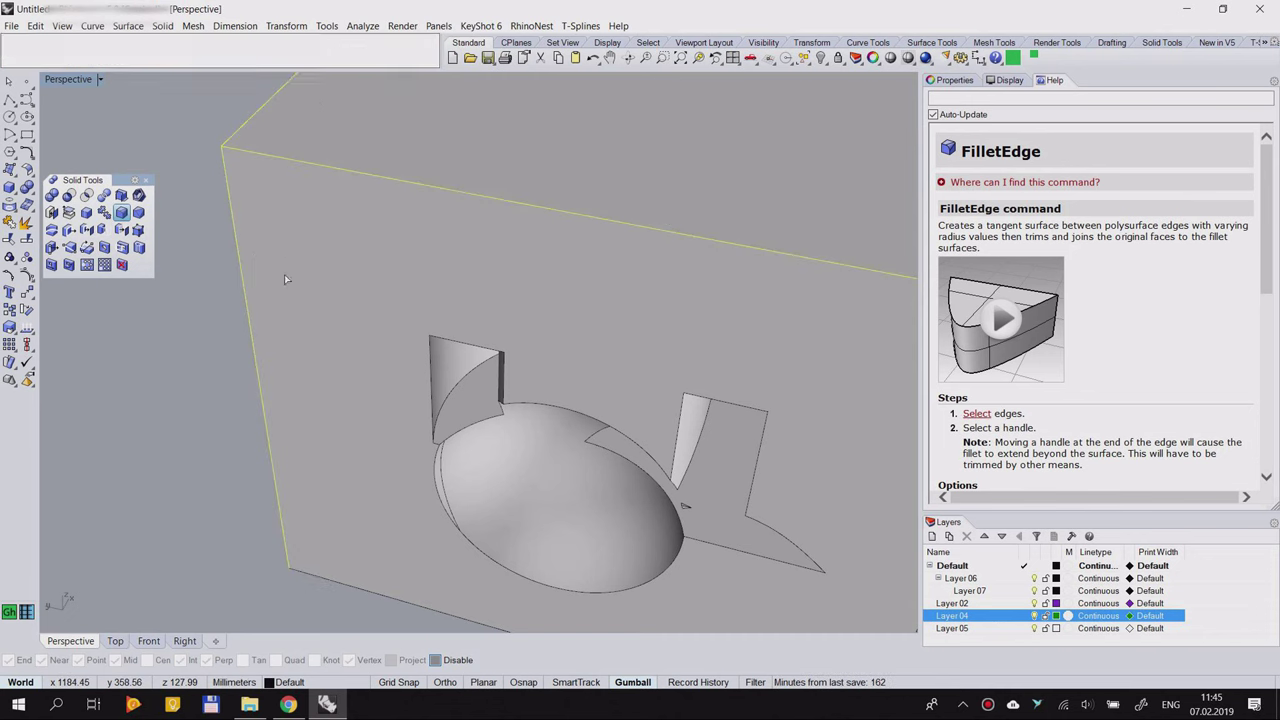
pyautogui.click(274, 412)
pyautogui.click(333, 404)
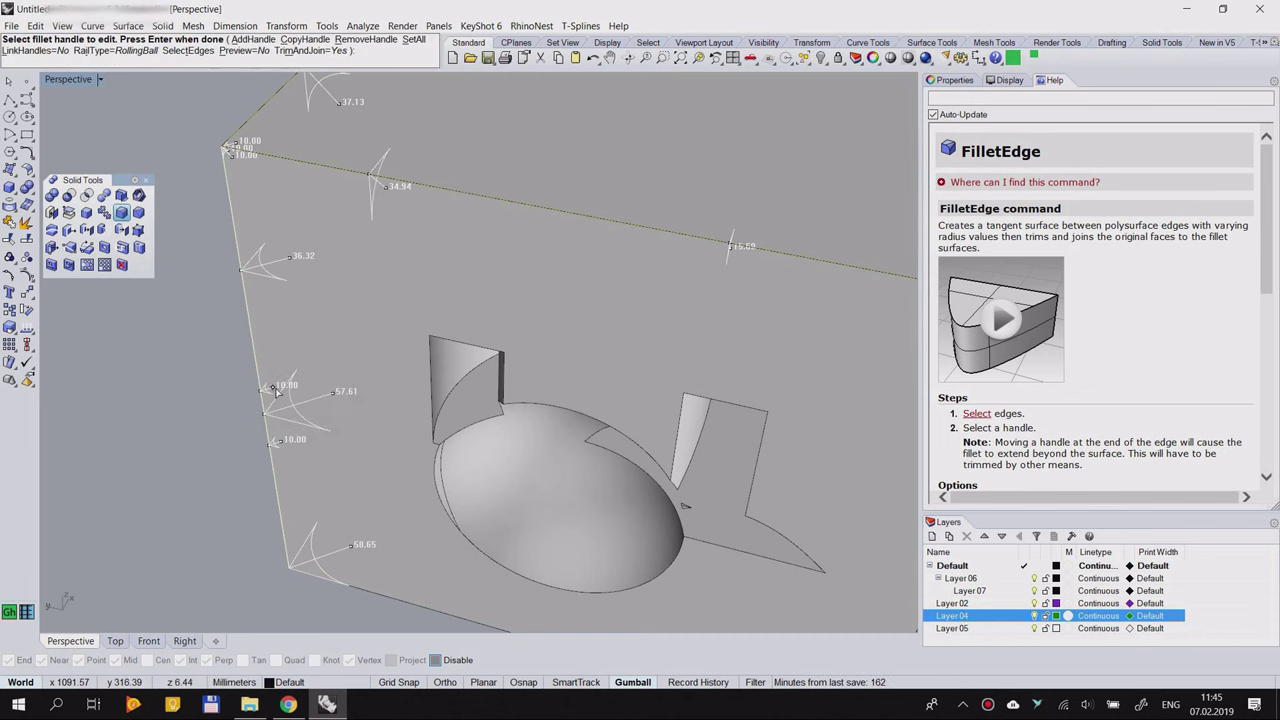
# Step: Apply the variable-radius fillet to the three box edges and inspect the rounded box from several sides
pyautogui.scroll(-5, 325, 347)
pyautogui.press('Return')
pyautogui.moveTo(323, 327); pyautogui.dragTo(465, 320, button='right')
pyautogui.scroll(4, 465, 401)
pyautogui.moveTo(529, 358); pyautogui.dragTo(314, 245, button='right')
pyautogui.scroll(5, 280, 262)
pyautogui.scroll(-5, 393, 300)
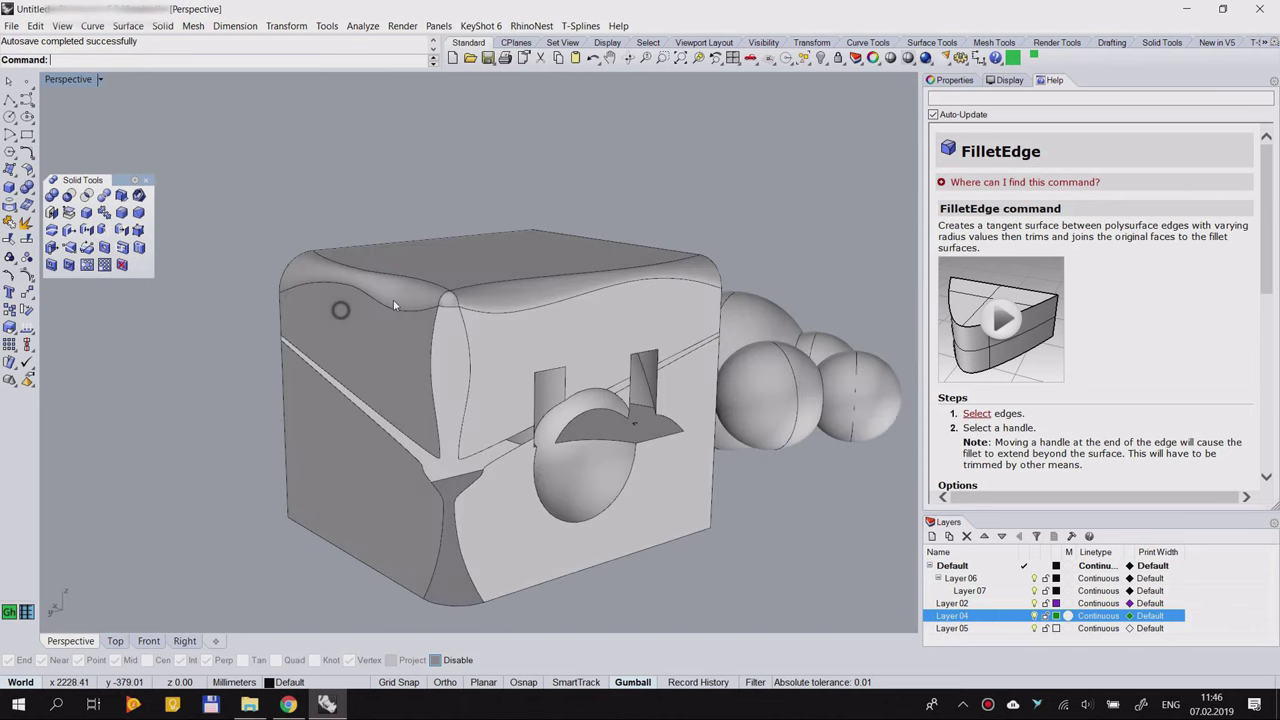
# Step: Undo the box's variable-radius edge fillet and replace the floating Solid Tools palette with the Curve From Object palette
pyautogui.hotkey('ctrl', 'z')
pyautogui.scroll(-3, 444, 191)
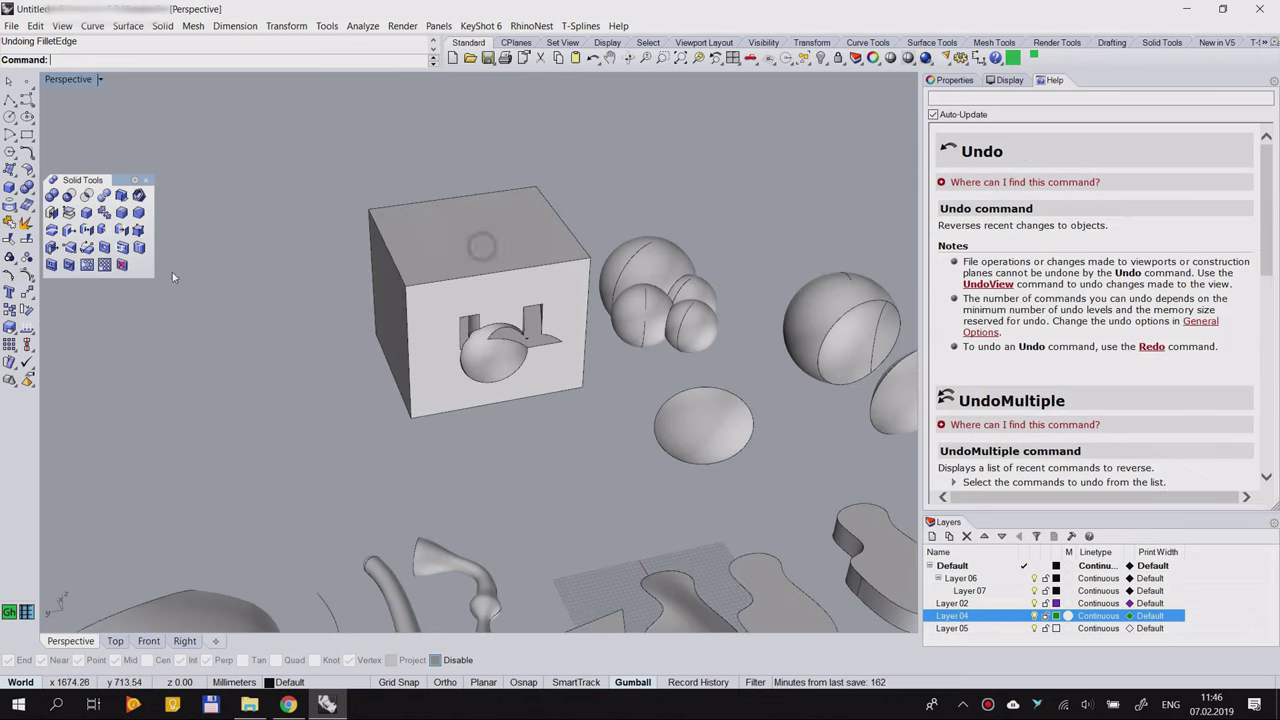
pyautogui.click(145, 181)
pyautogui.click(12, 207)
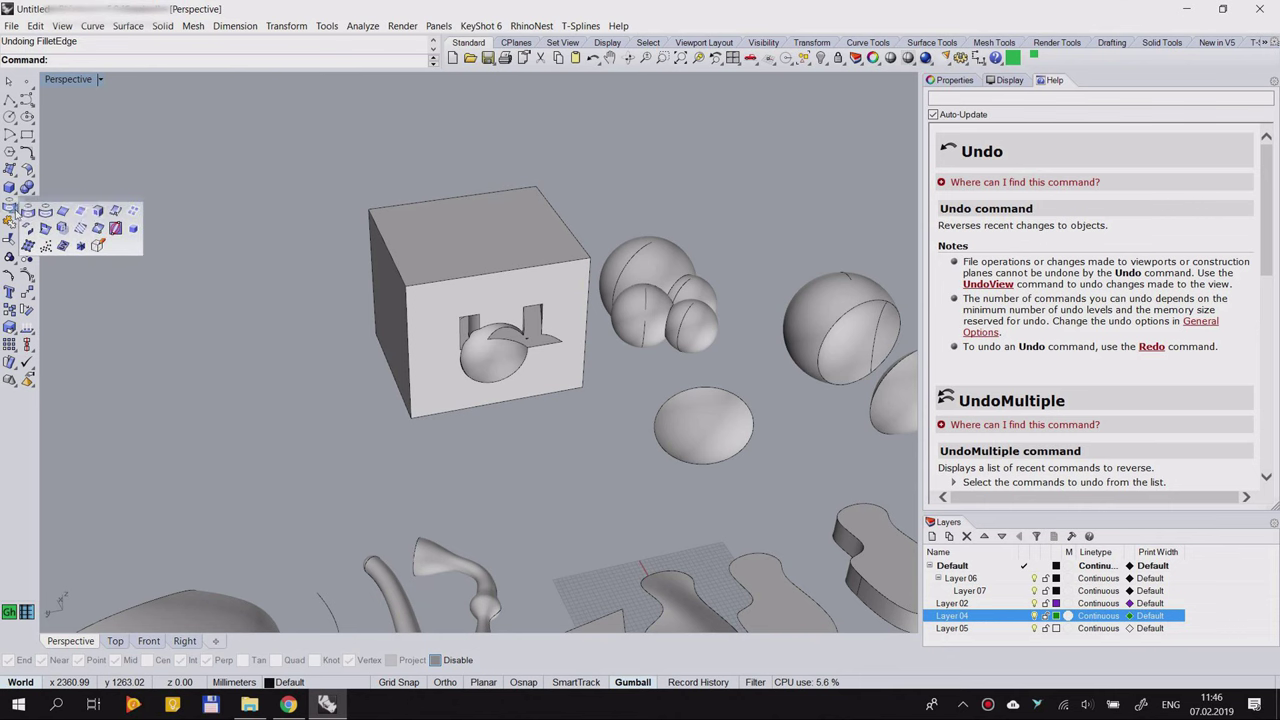
pyautogui.moveTo(96, 208); pyautogui.dragTo(125, 230)
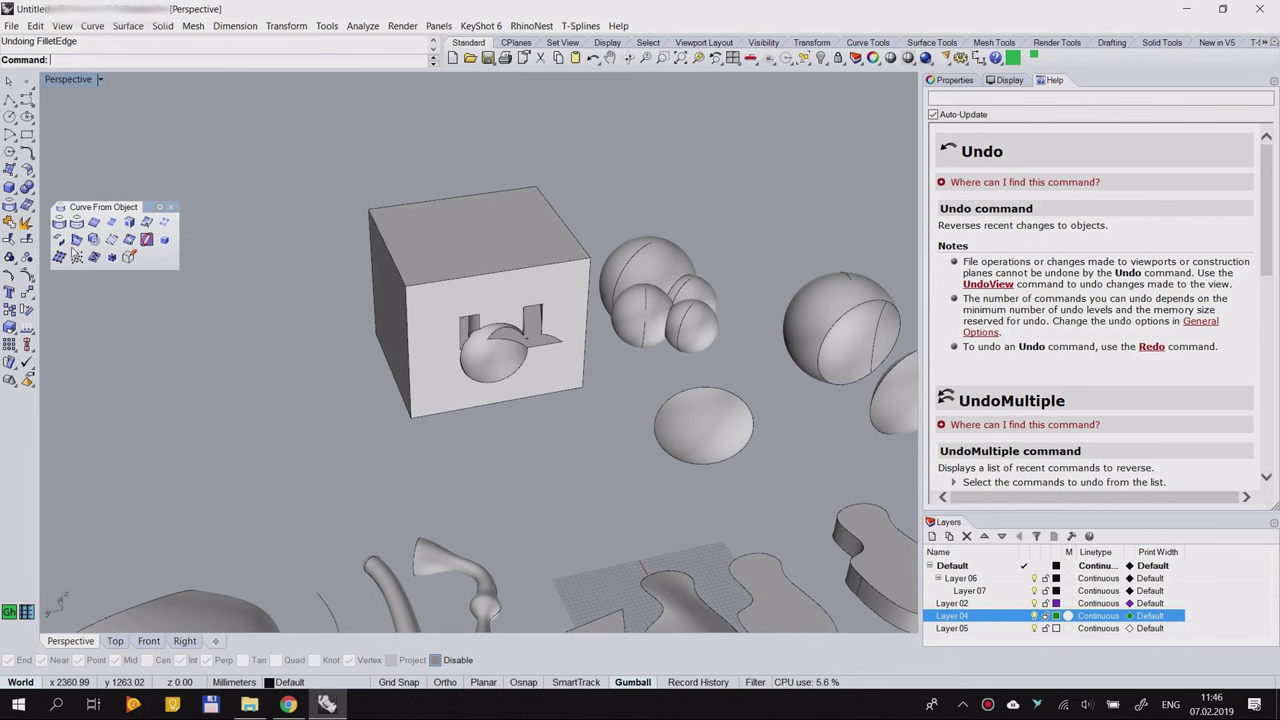
# Step: Delete the inner wall surface of the double-walled curved tube, leaving its outer surface
pyautogui.scroll(-10, 360, 180)
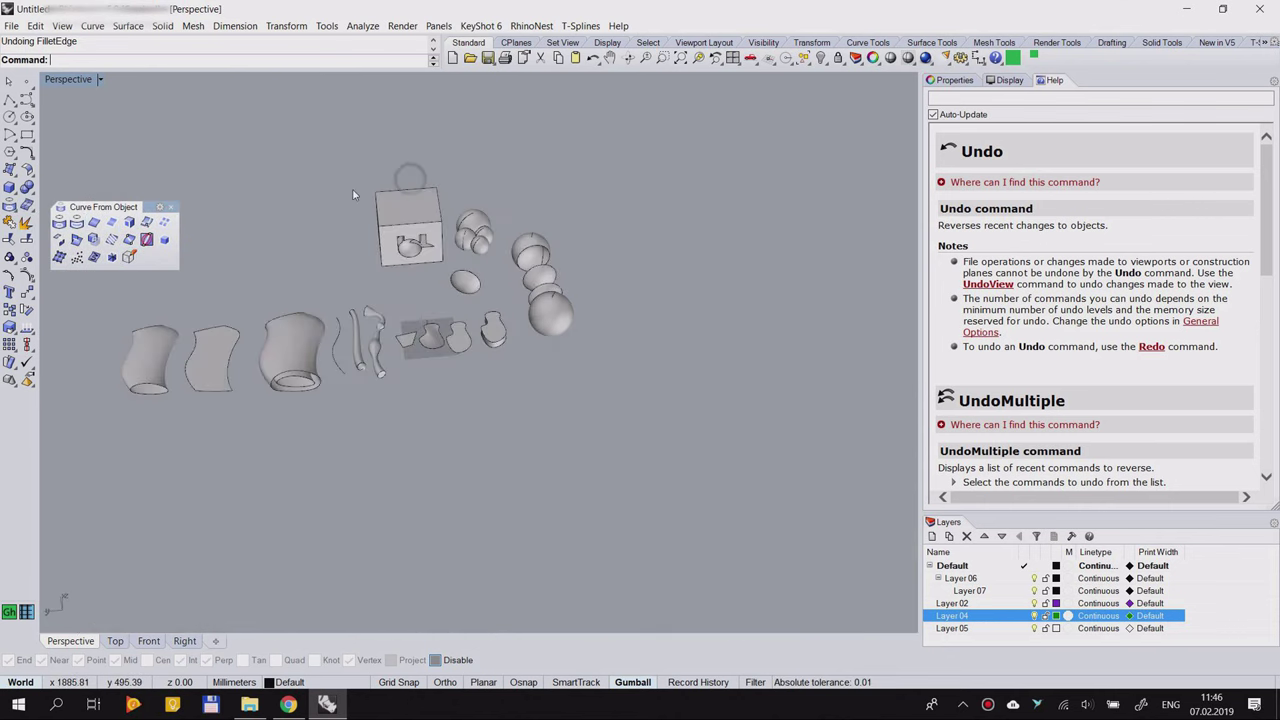
pyautogui.scroll(10, 316, 244)
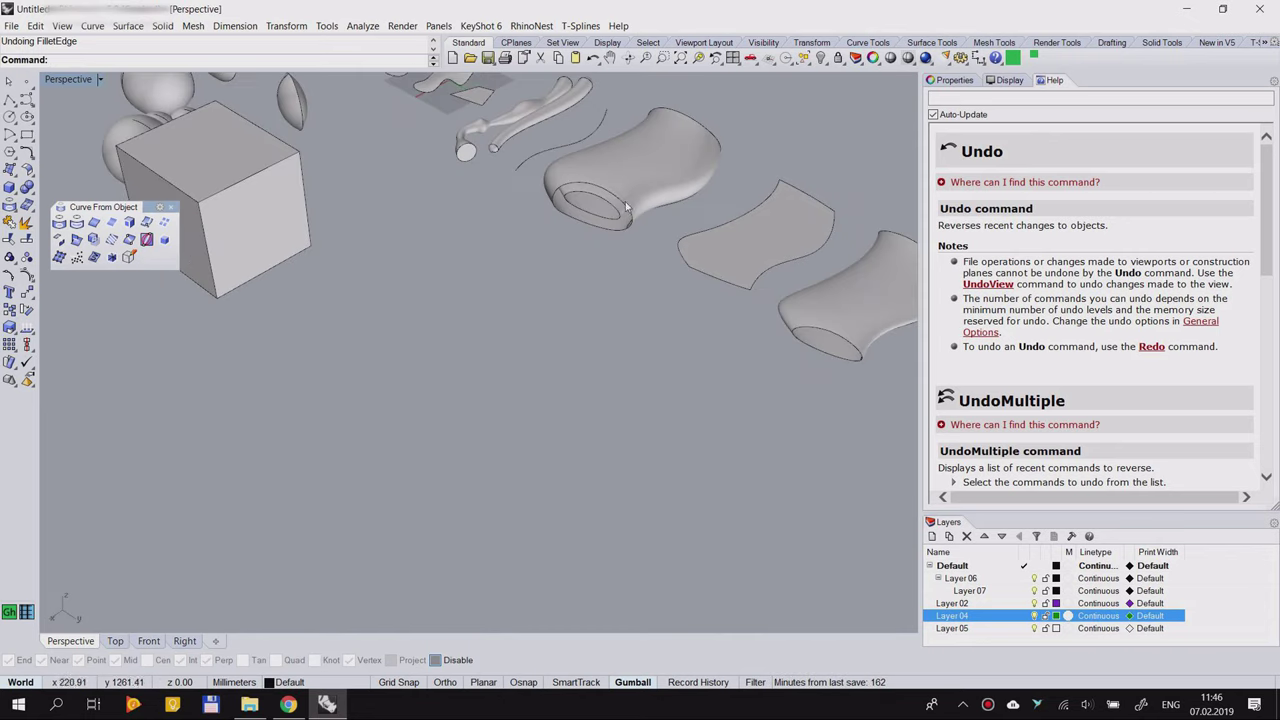
pyautogui.click(616, 170)
pyautogui.press('Delete')
pyautogui.moveTo(616, 170); pyautogui.dragTo(456, 236, button='right')
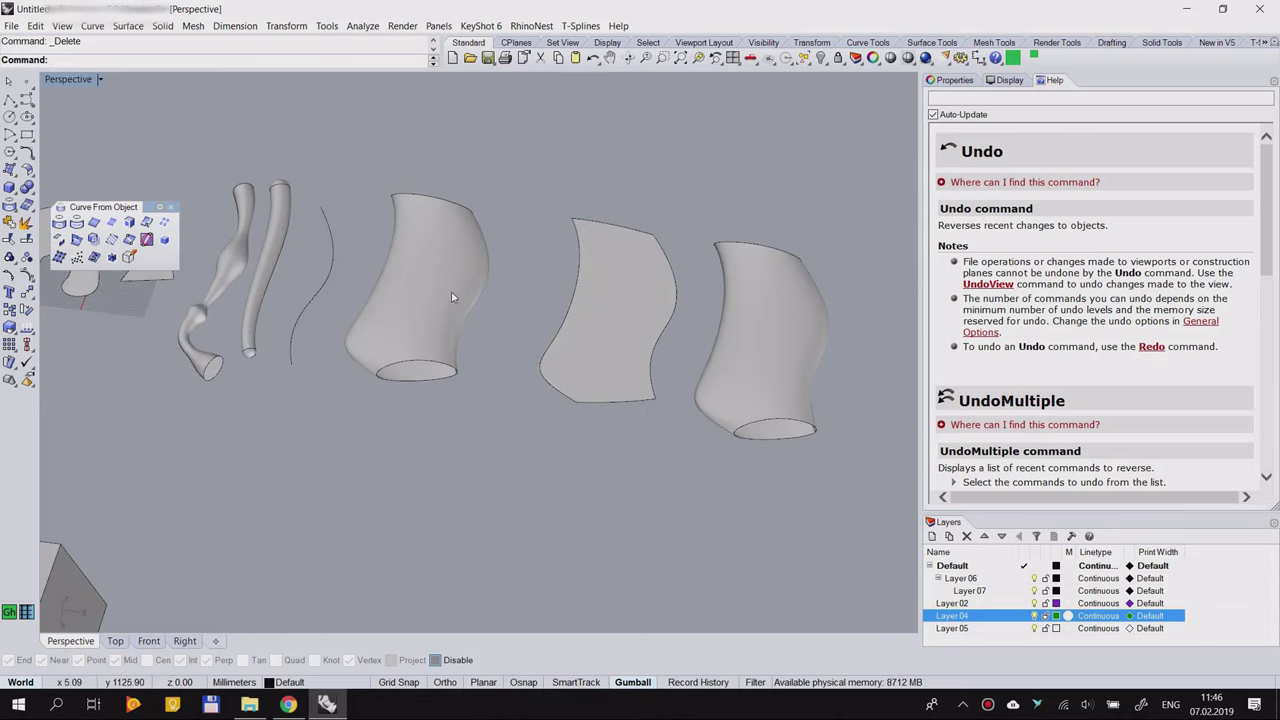
pyautogui.scroll(4, 454, 304)
pyautogui.moveTo(511, 374); pyautogui.dragTo(492, 349, button='right')
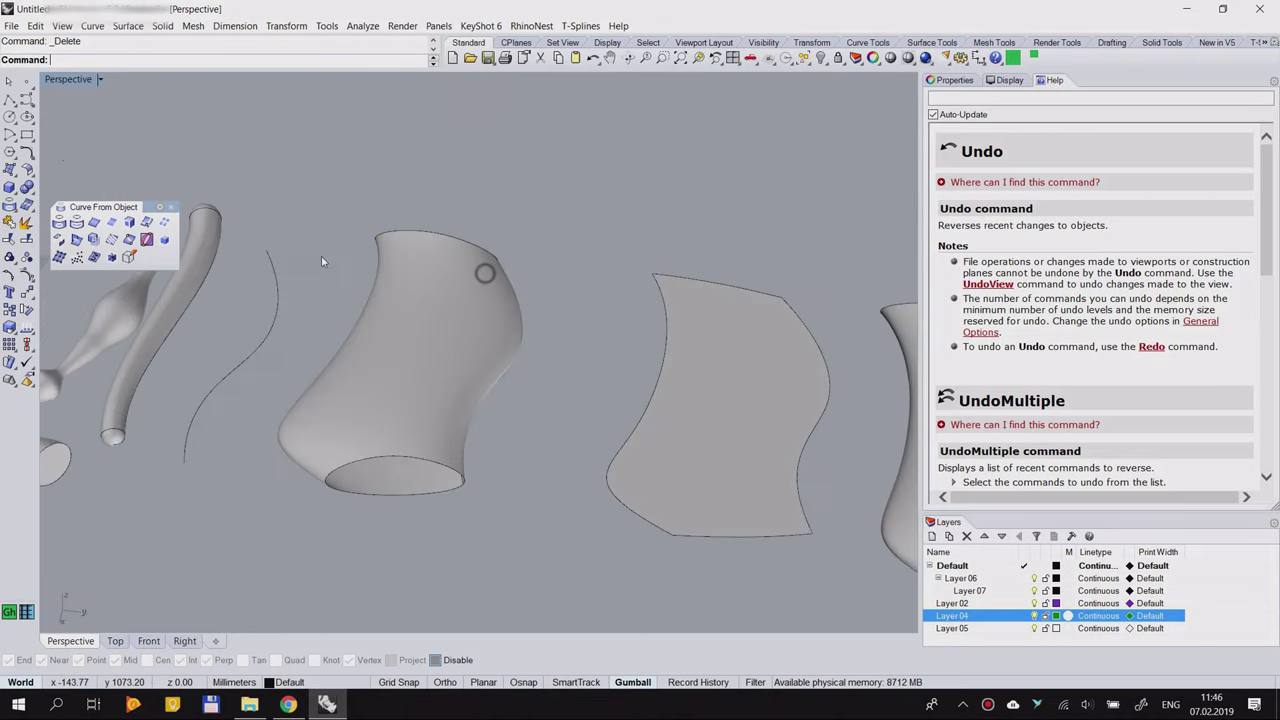
# Step: Draw a closed freeform control-point curve in the space between the curved tube and the flat surface
pyautogui.click(27, 97)
pyautogui.click(580, 347)
pyautogui.click(568, 289)
pyautogui.click(520, 394)
pyautogui.click(496, 468)
pyautogui.click(568, 454)
pyautogui.click(582, 392)
pyautogui.click(548, 393)
pyautogui.click(568, 340)
pyautogui.rightClick(597, 358)
# Step: Move the closed freeform curve sideways into the curved tube
pyautogui.click(580, 350)
pyautogui.moveTo(568, 358); pyautogui.dragTo(543, 323, button='right')
pyautogui.moveTo(595, 368); pyautogui.dragTo(432, 398)
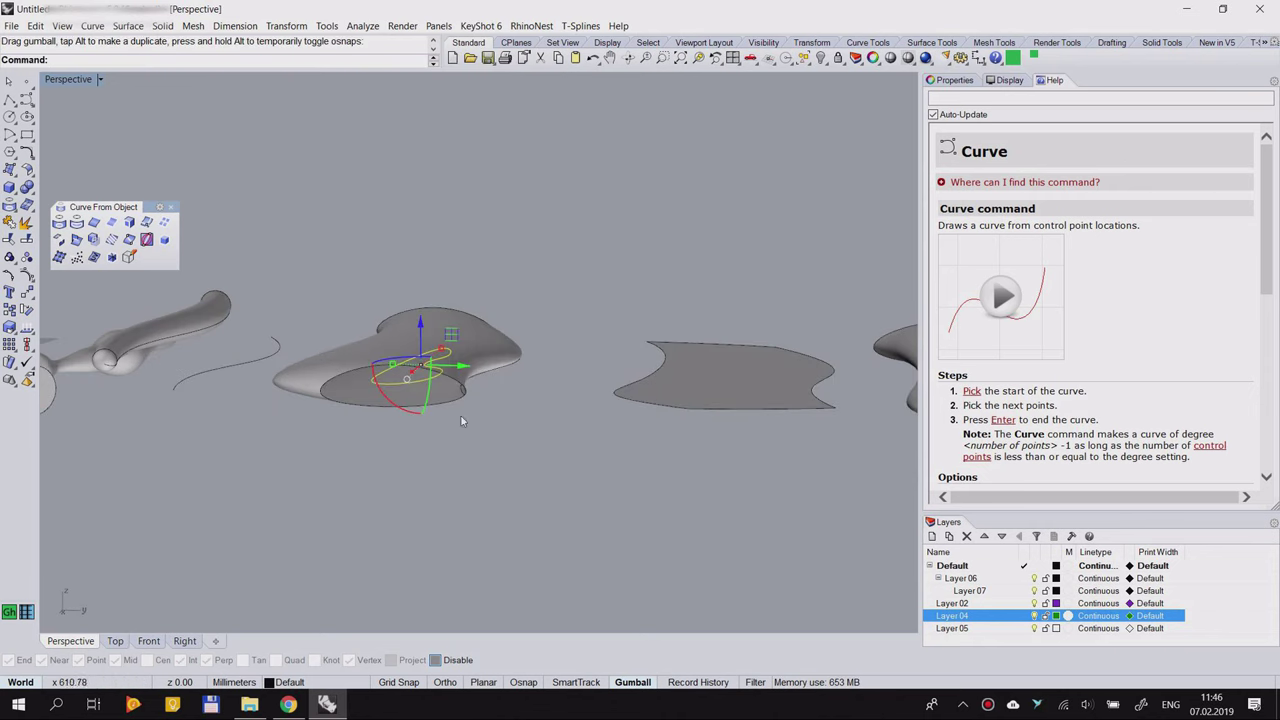
# Step: Try shifting the closed curve vertically within the tube, and undo that move
pyautogui.scroll(3, 423, 372)
pyautogui.moveTo(423, 372)
pyautogui.mouseDown()
pyautogui.moveTo(423, 195)
pyautogui.moveTo(421, 352)
pyautogui.mouseUp()
pyautogui.hotkey('ctrl', 'z')
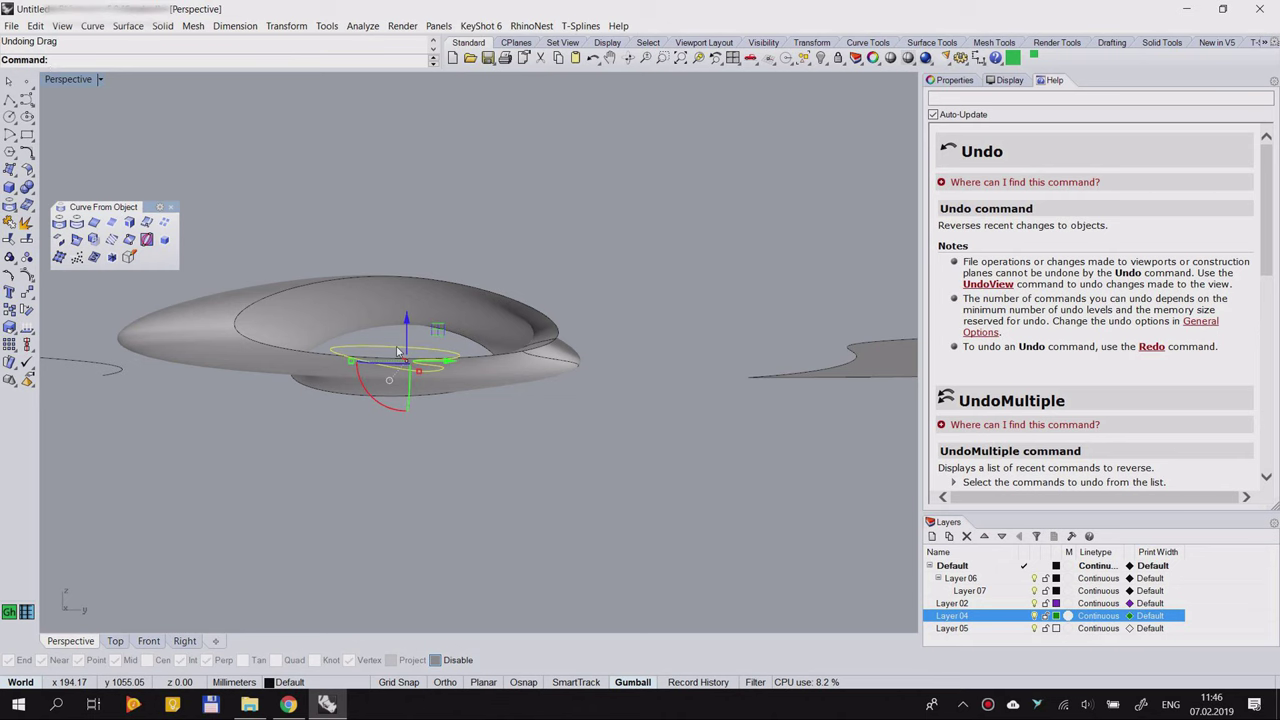
pyautogui.moveTo(404, 251)
pyautogui.mouseDown(button='right')
pyautogui.moveTo(411, 220)
pyautogui.moveTo(414, 283)
pyautogui.moveTo(411, 271)
pyautogui.mouseUp(button='right')
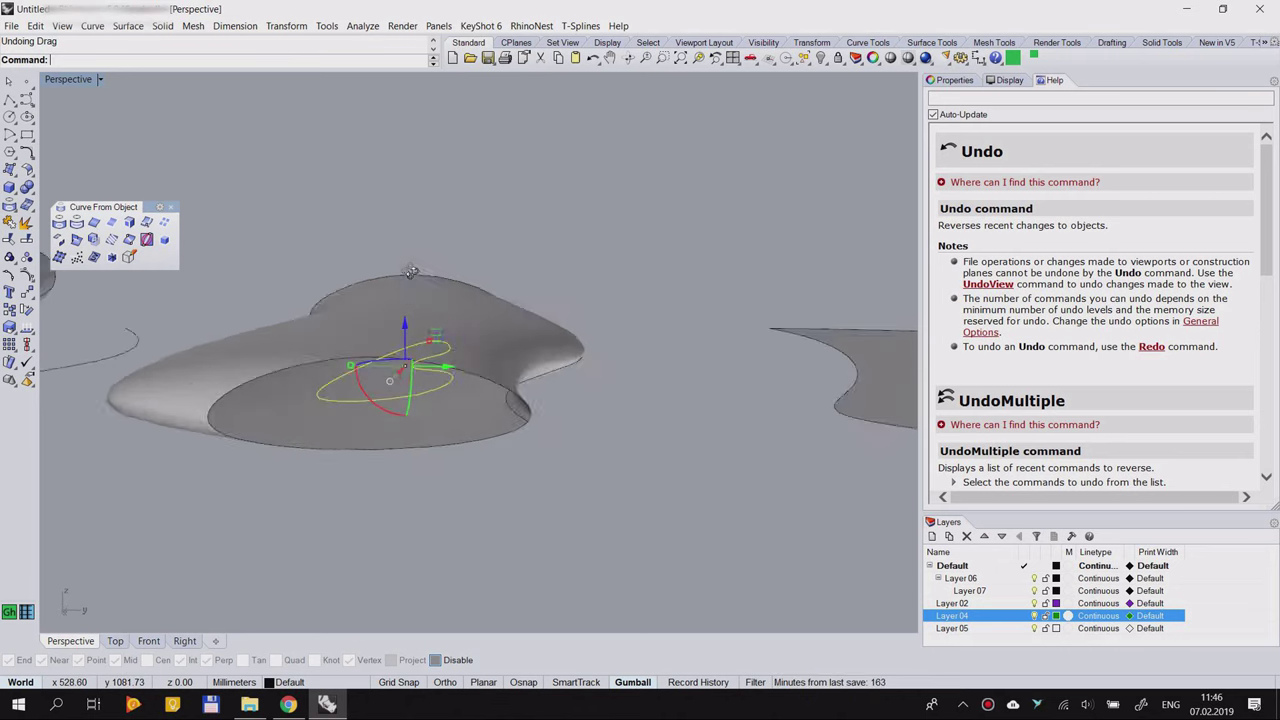
pyautogui.hotkey('ctrl', 'z')
pyautogui.hotkey('ctrl', 'z')
pyautogui.hotkey('ctrl', 'z')
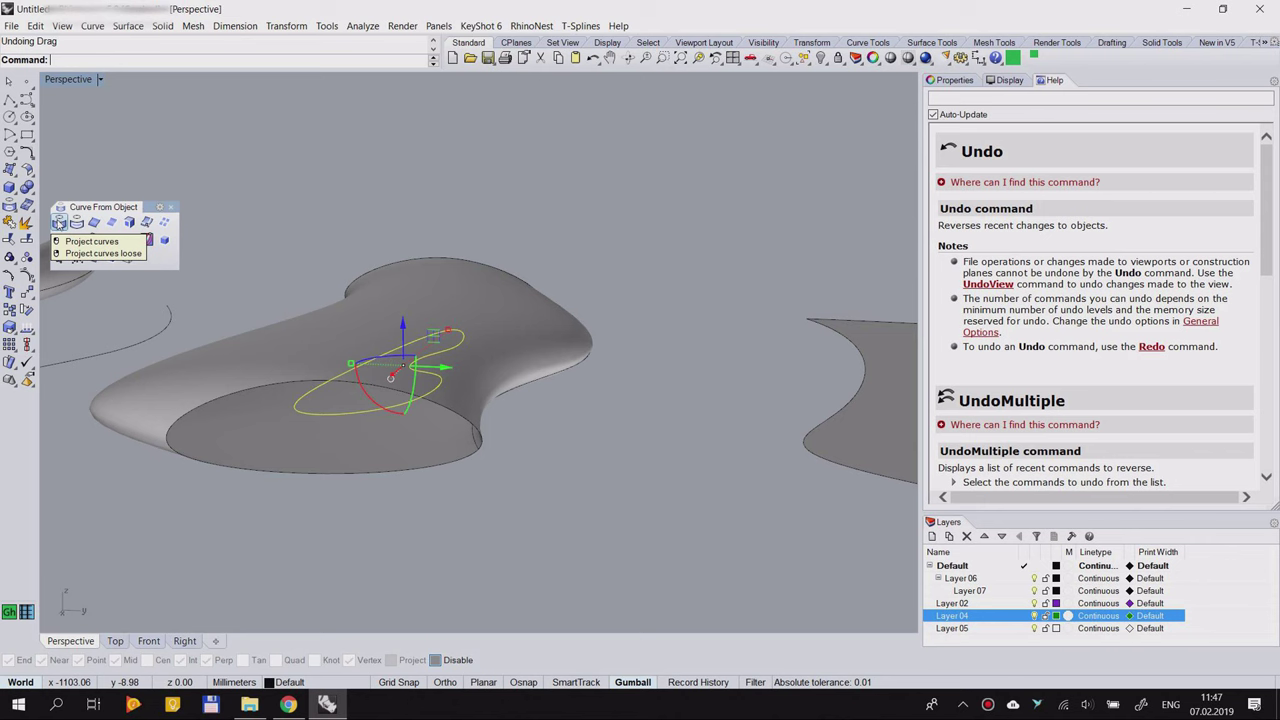
# Step: Project the closed curve onto the curved tube and delete the source curve
pyautogui.click(59, 222)
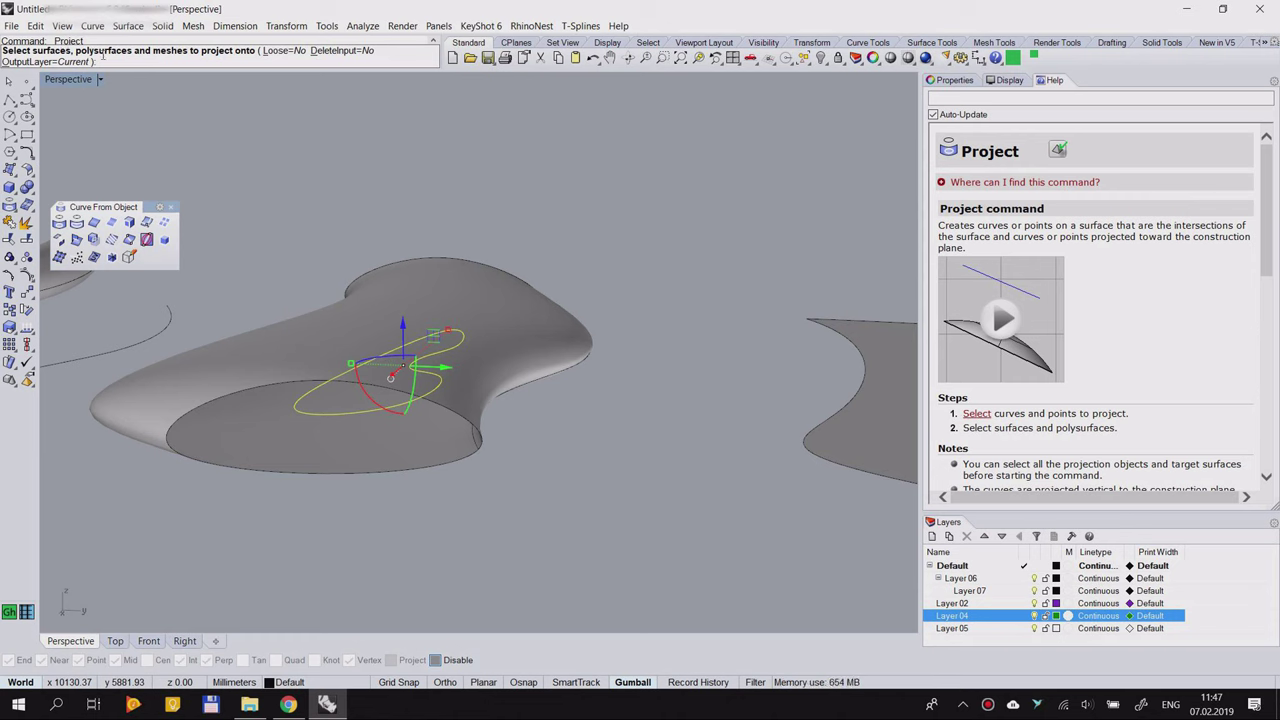
pyautogui.click(452, 277)
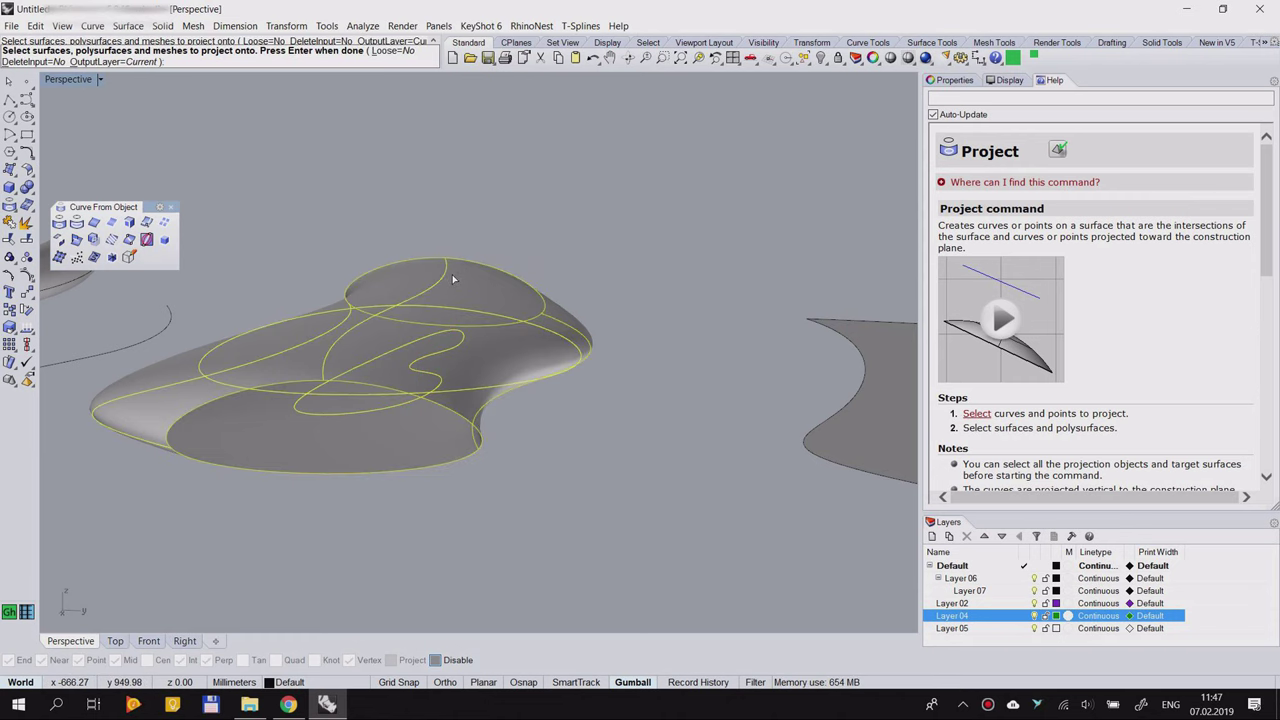
pyautogui.press('Return')
pyautogui.moveTo(452, 274); pyautogui.dragTo(437, 486, button='right')
pyautogui.click(479, 402)
pyautogui.press('Delete')
pyautogui.click(452, 368)
pyautogui.scroll(-3, 454, 371)
pyautogui.click(585, 485)
pyautogui.moveTo(585, 485); pyautogui.dragTo(559, 410, button='right')
pyautogui.scroll(3, 525, 414)
# Step: Draw an open, looping control-point curve that crosses the tube and extends beyond both of its sides
pyautogui.click(10, 100)
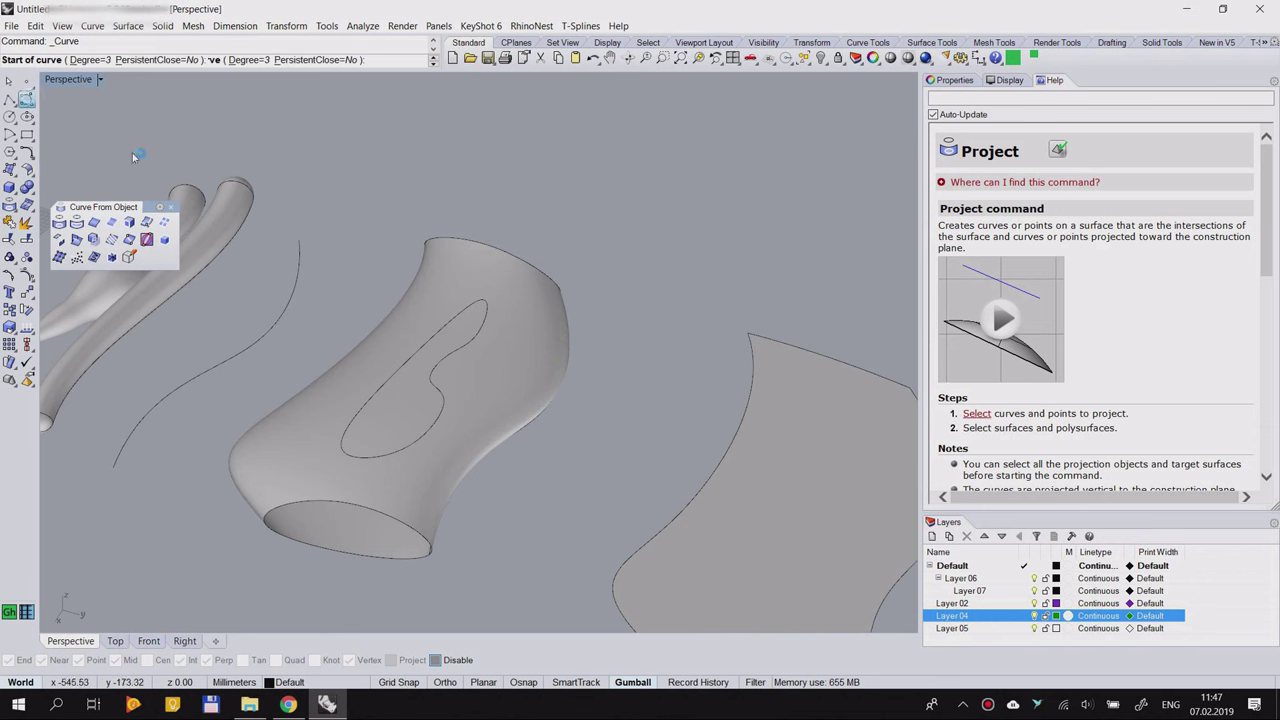
pyautogui.scroll(-2, 368, 178)
pyautogui.scroll(1, 380, 162)
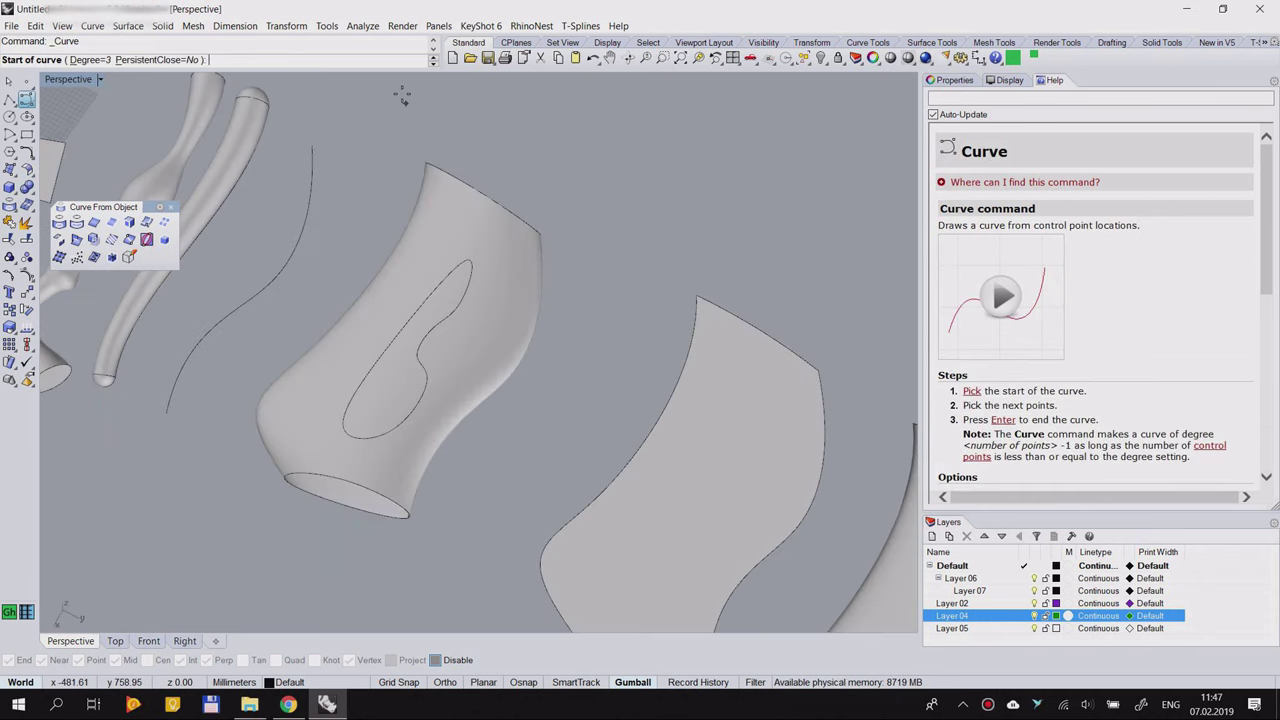
pyautogui.click(401, 94)
pyautogui.click(341, 213)
pyautogui.click(427, 249)
pyautogui.click(481, 379)
pyautogui.click(583, 318)
pyautogui.click(585, 283)
pyautogui.click(460, 352)
pyautogui.click(392, 381)
pyautogui.click(294, 330)
pyautogui.rightClick(268, 340)
pyautogui.moveTo(268, 340); pyautogui.dragTo(342, 274, button='right')
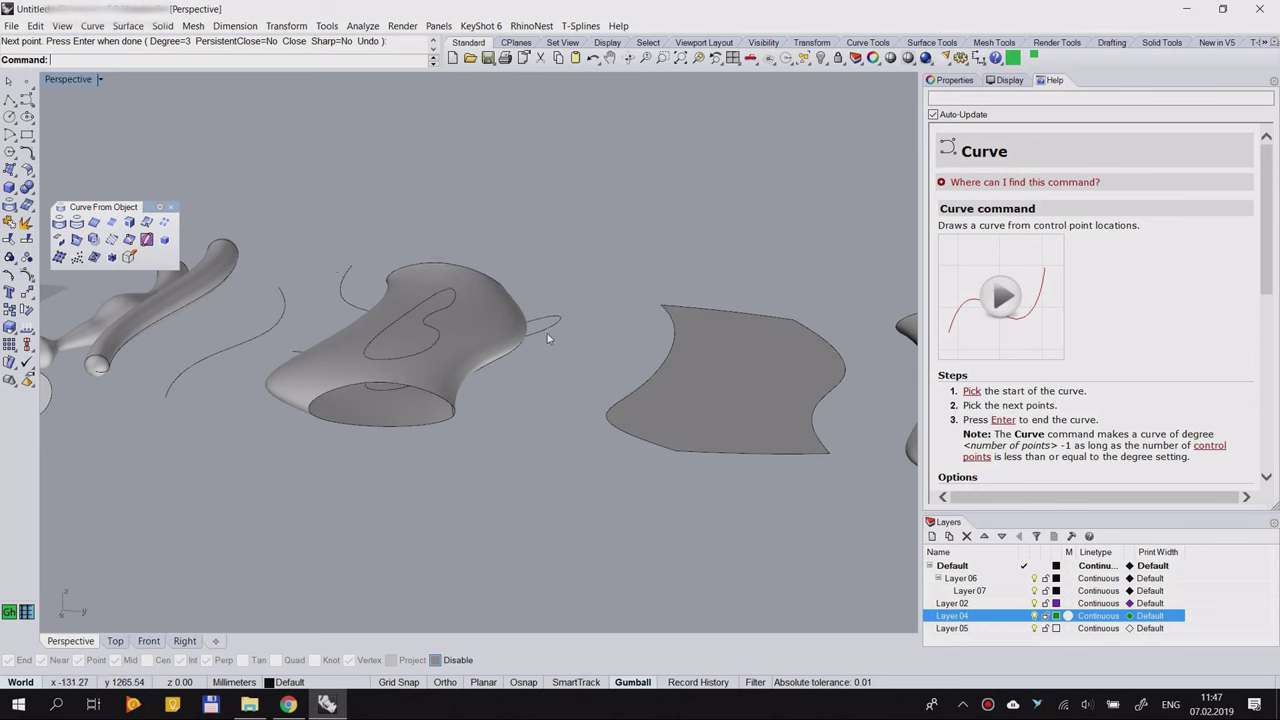
# Step: Raise the open looping curve vertically until it sits above the tube
pyautogui.click(546, 334)
pyautogui.moveTo(432, 268); pyautogui.dragTo(430, 182)
pyautogui.click(589, 289)
pyautogui.moveTo(589, 289); pyautogui.dragTo(118, 295, button='right')
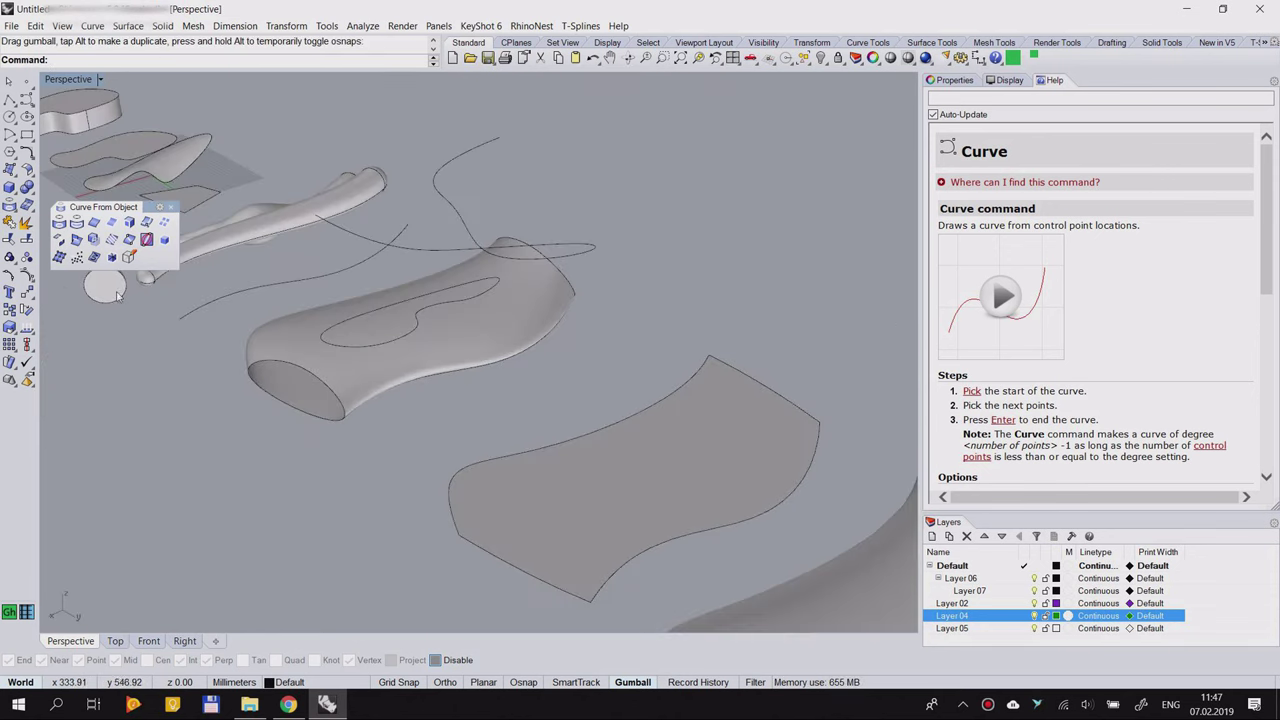
# Step: Project the raised open curve onto the curved tube with Loose and DeleteInput set to No
pyautogui.click(60, 223)
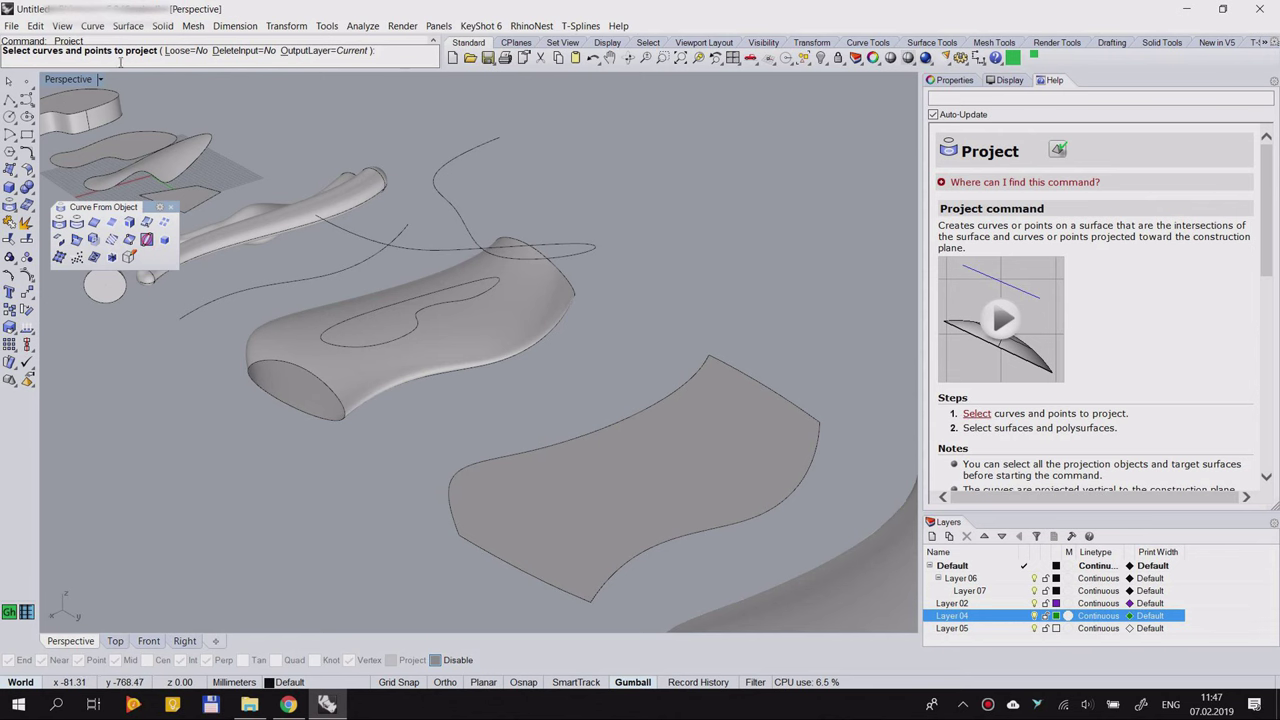
pyautogui.click(463, 229)
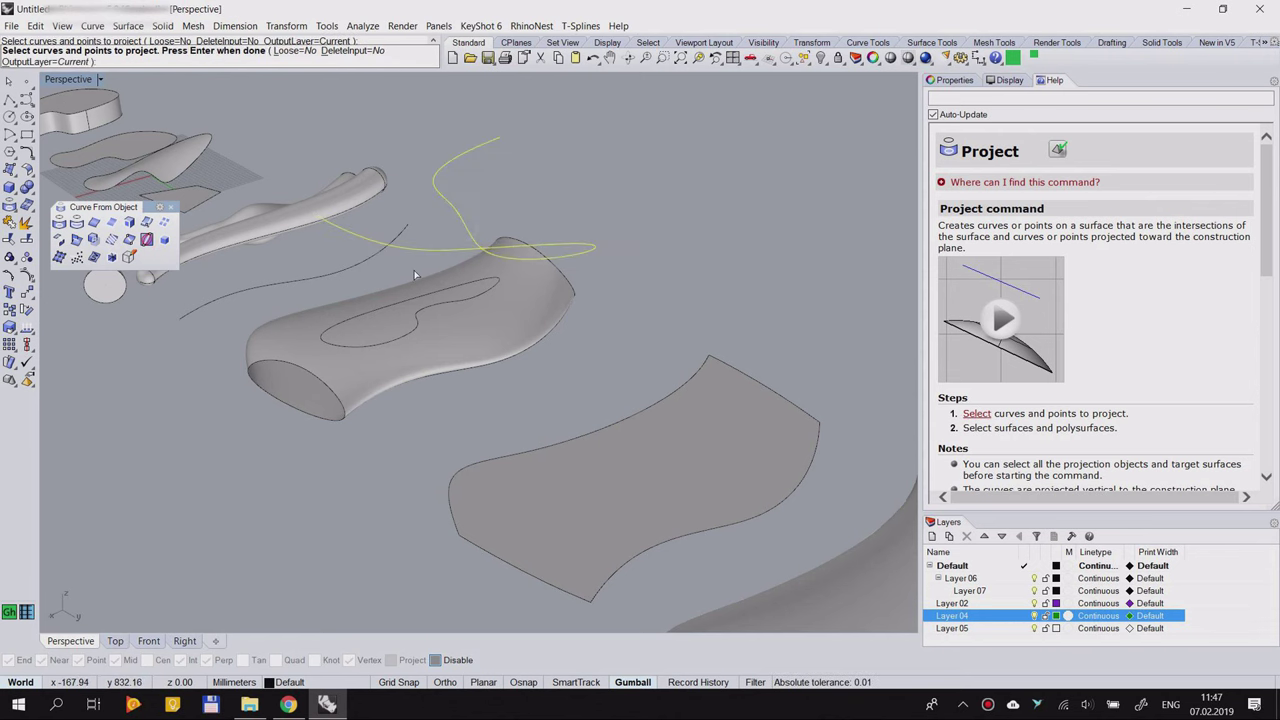
pyautogui.press('Return')
pyautogui.click(535, 316)
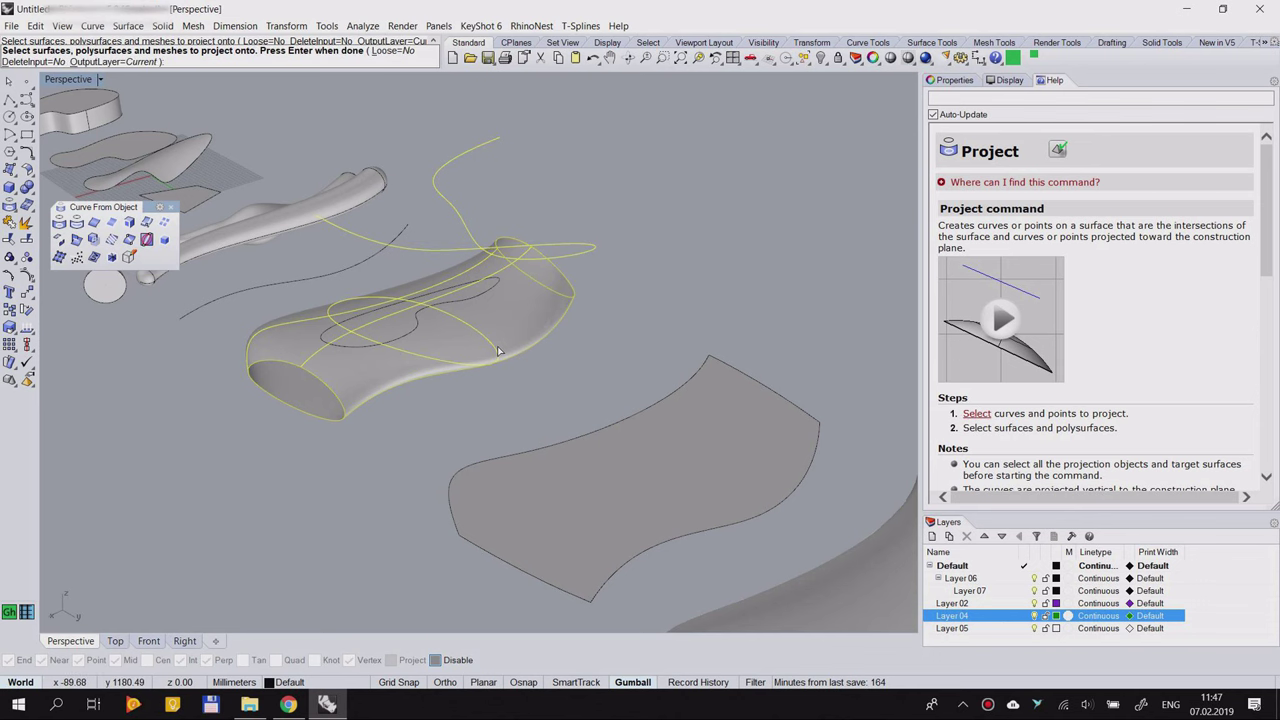
pyautogui.press('Return')
# Step: Select a projected curve on the tube and examine from several sides how it follows the surface
pyautogui.moveTo(631, 366); pyautogui.dragTo(380, 337, button='right')
pyautogui.scroll(5, 380, 337)
pyautogui.scroll(-2, 440, 350)
pyautogui.click(510, 379)
pyautogui.click(557, 414)
pyautogui.moveTo(557, 414); pyautogui.dragTo(410, 350, button='right')
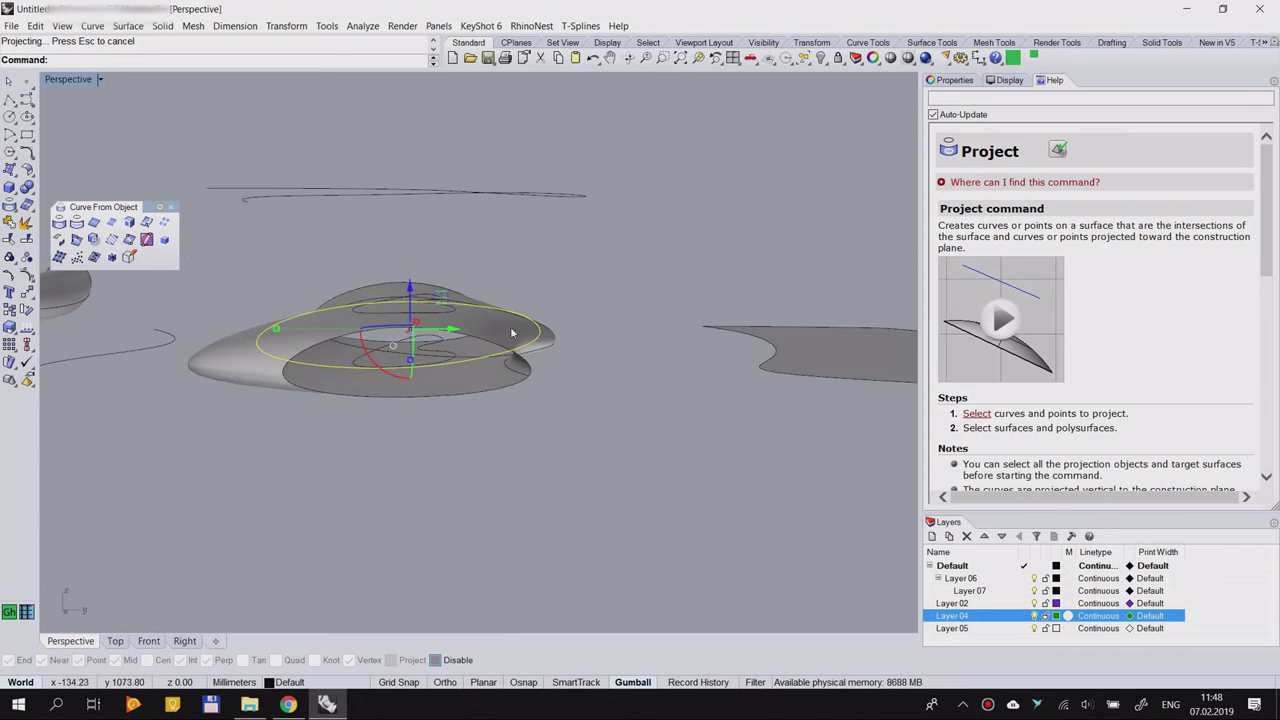
pyautogui.moveTo(286, 348); pyautogui.dragTo(449, 416, button='right')
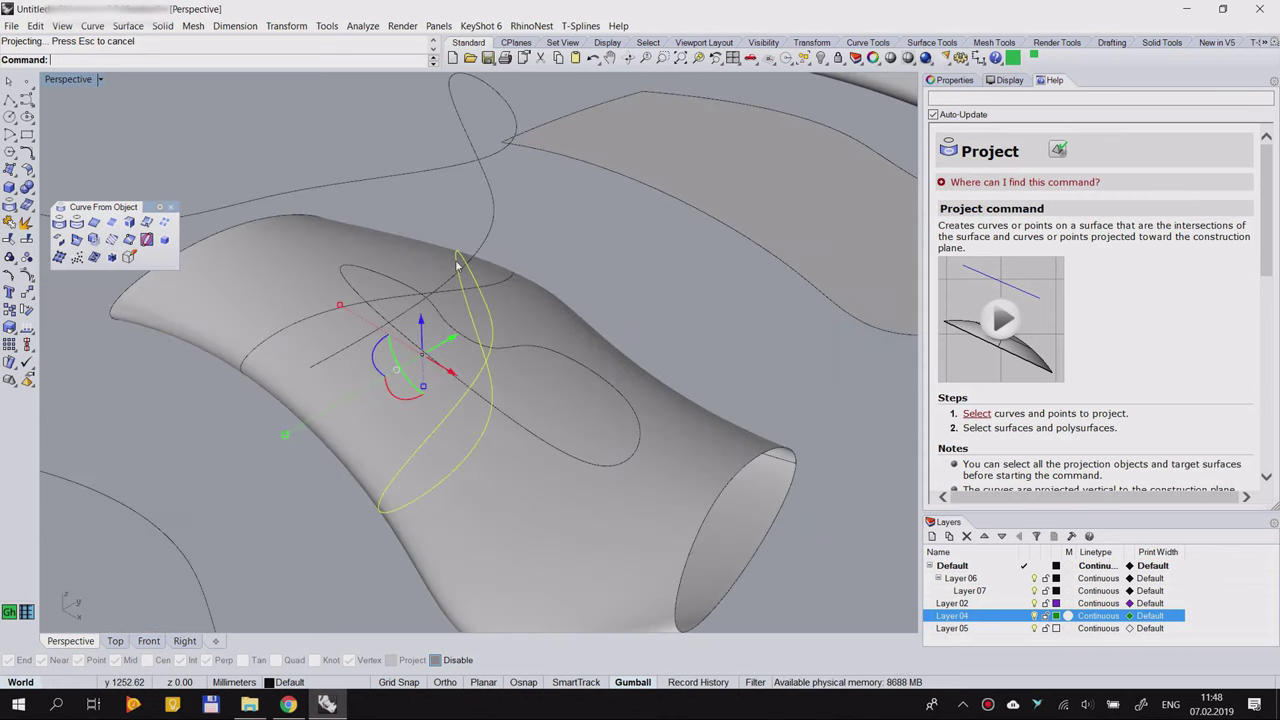
pyautogui.moveTo(456, 264); pyautogui.dragTo(561, 343, button='right')
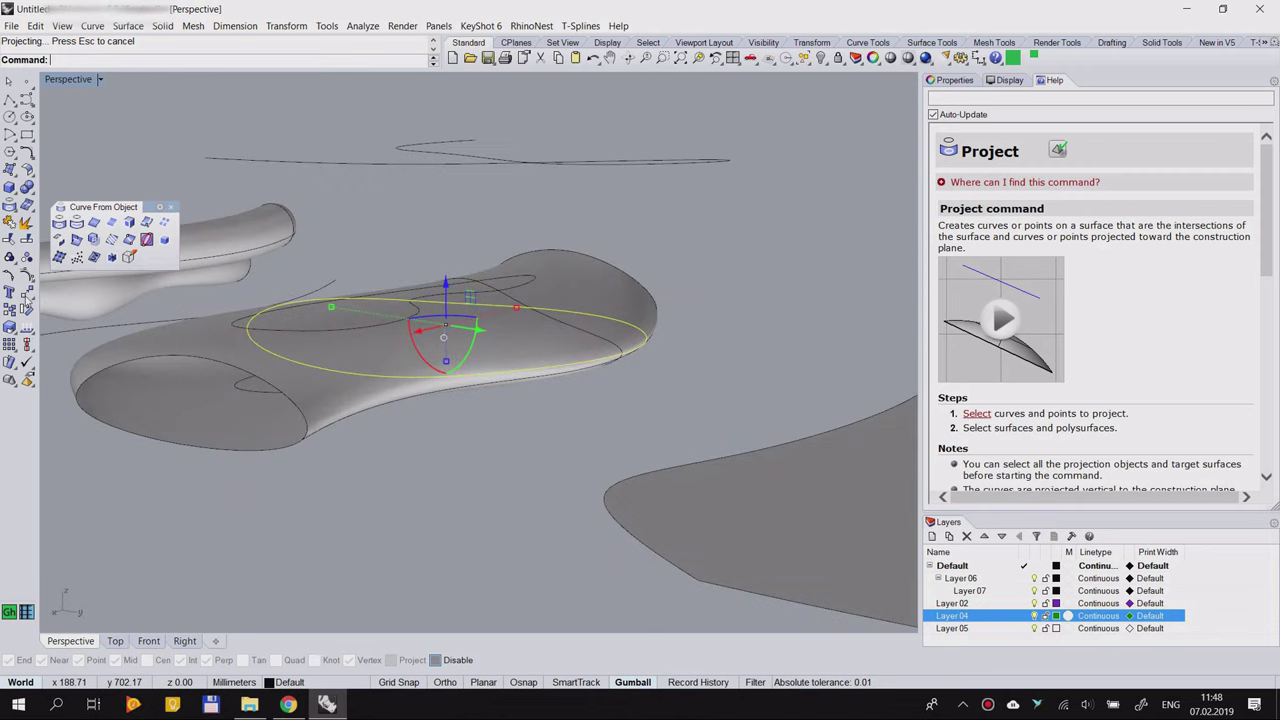
# Step: Show the control points of the selected projected curve and examine it
pyautogui.click(27, 276)
pyautogui.moveTo(515, 306); pyautogui.dragTo(514, 230, button='right')
pyautogui.scroll(3, 549, 335)
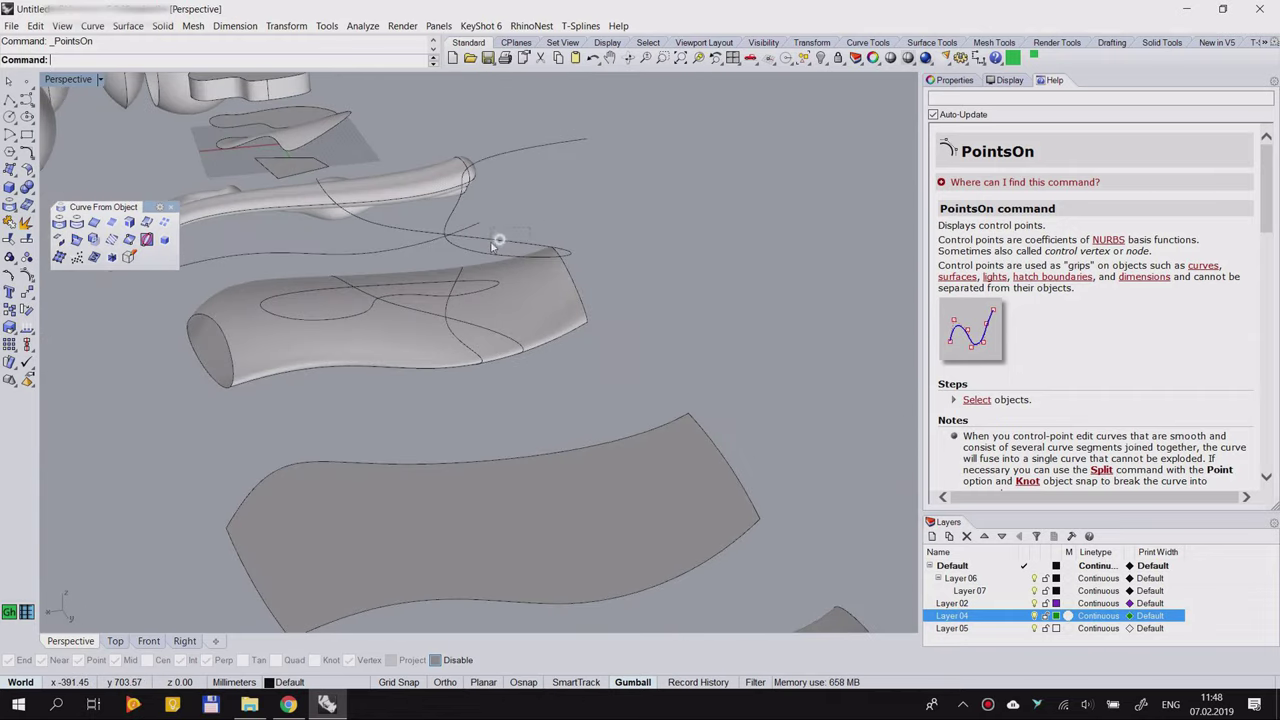
# Step: Move the open source curve sideways, clear of the tube
pyautogui.click(493, 246)
pyautogui.moveTo(463, 203); pyautogui.dragTo(648, 180)
pyautogui.click(651, 319)
pyautogui.scroll(-4, 581, 315)
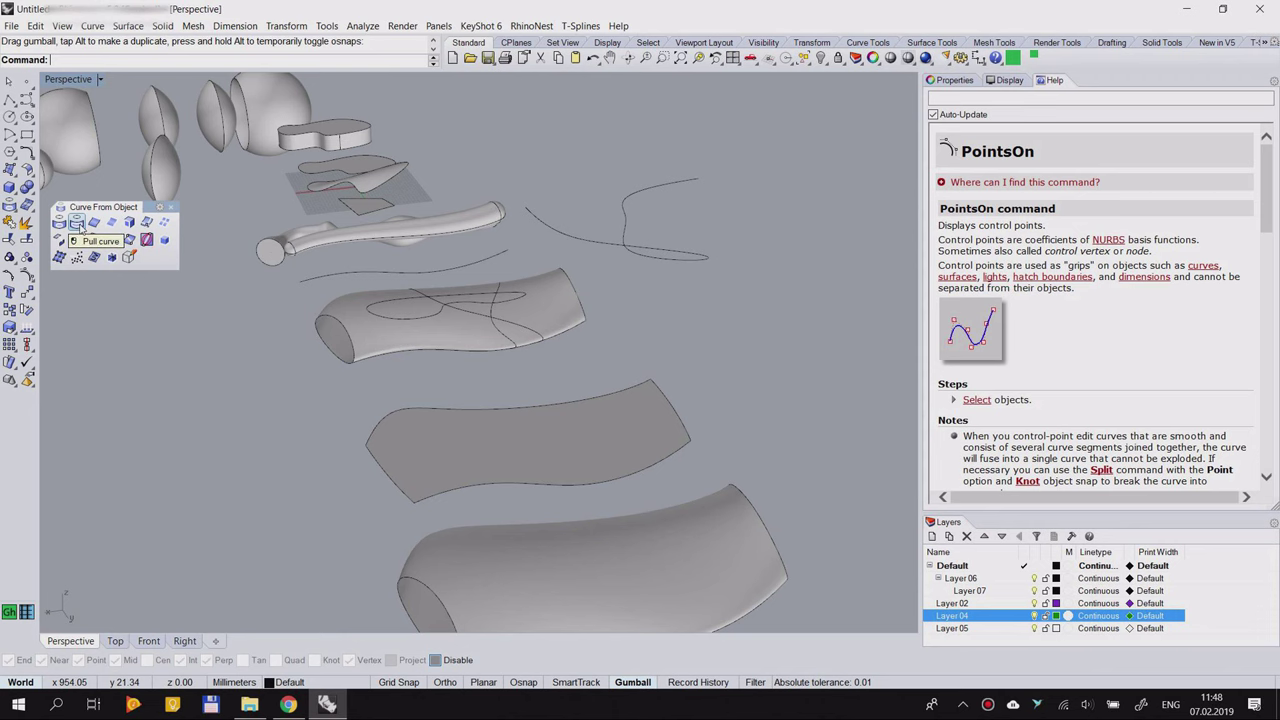
# Step: Start the Pull command and view its demonstration in the command help
pyautogui.scroll(8, 409, 343)
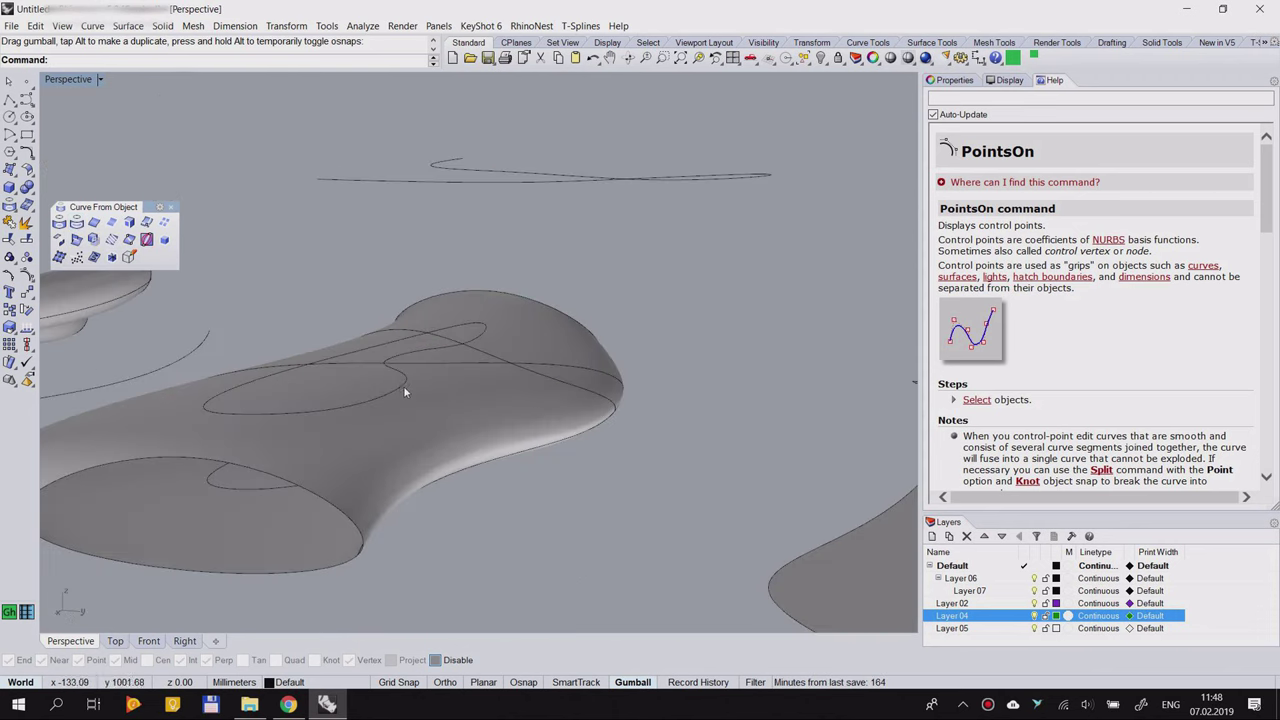
pyautogui.moveTo(377, 417); pyautogui.dragTo(318, 279, button='right')
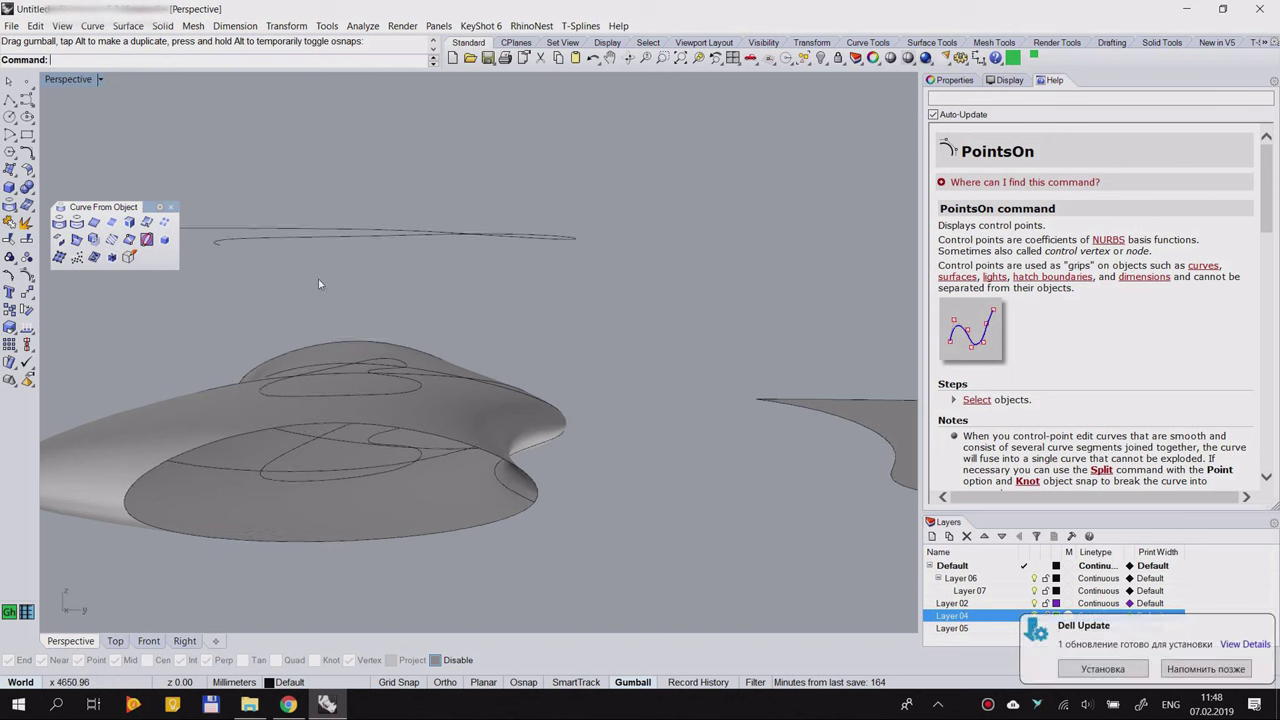
pyautogui.click(77, 224)
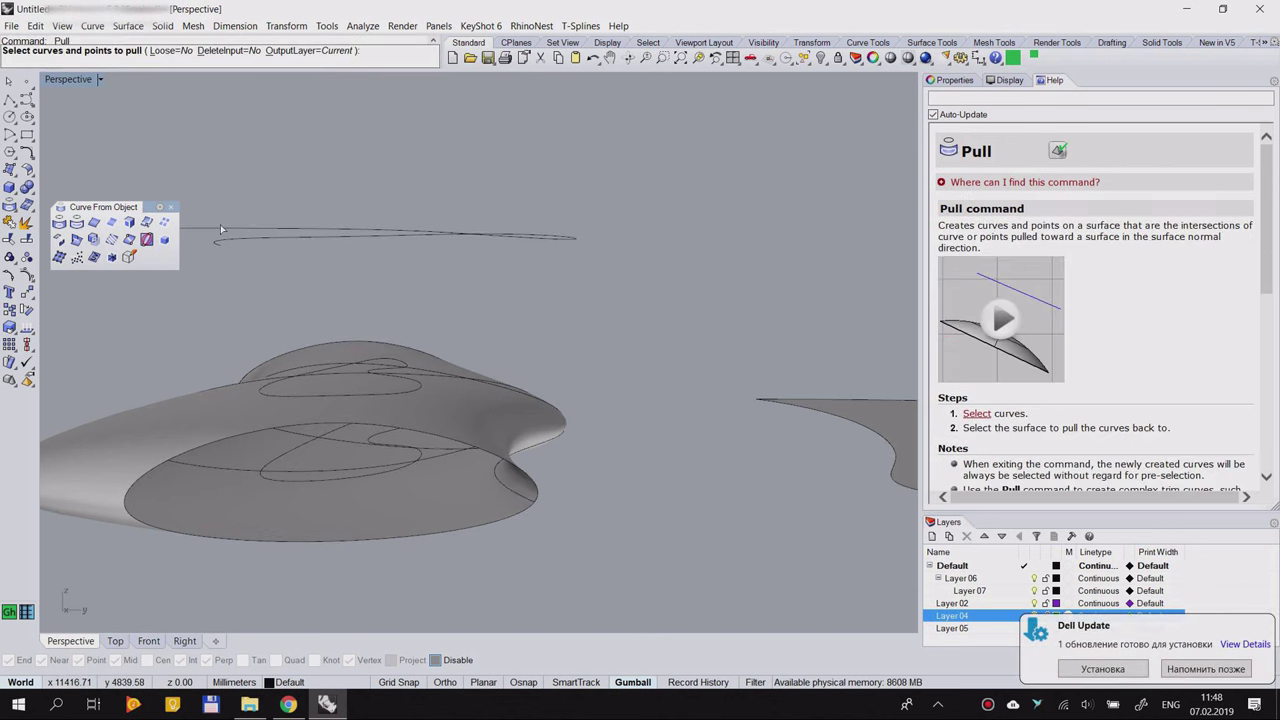
pyautogui.click(1013, 326)
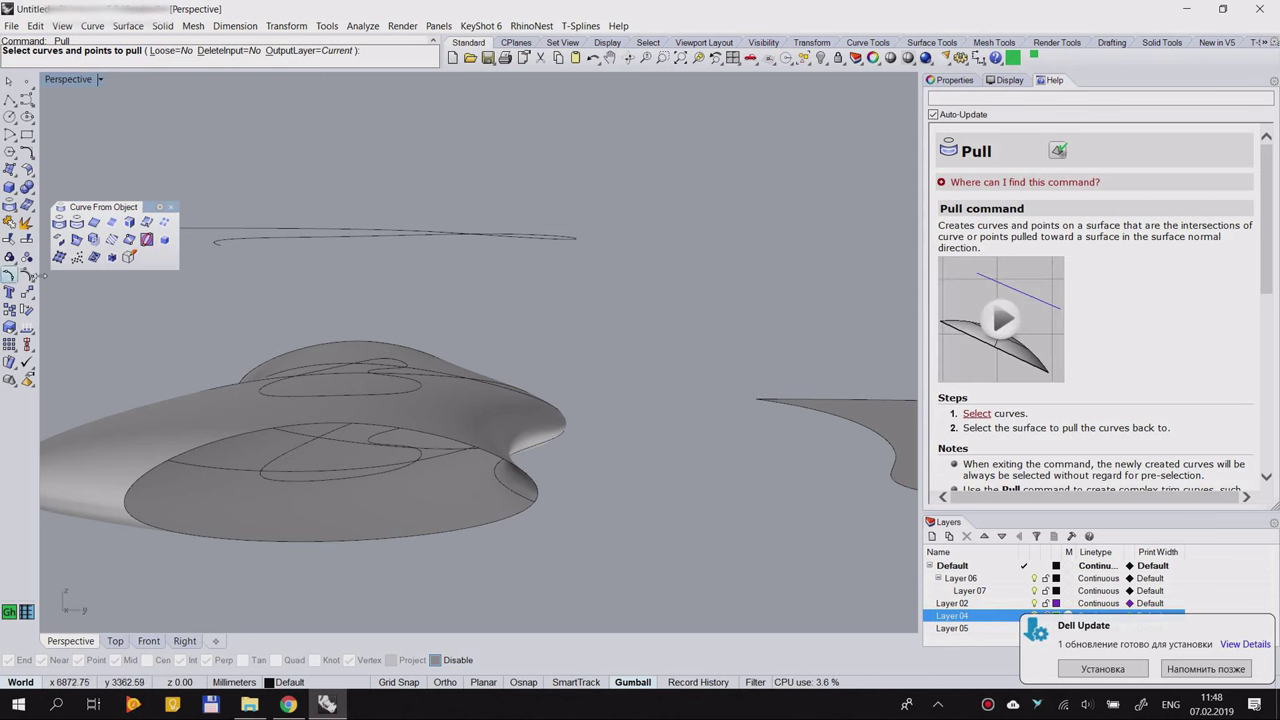
# Step: Shift the Curve From Object palette slightly lower and cancel the Pull command
pyautogui.moveTo(146, 207); pyautogui.dragTo(146, 230)
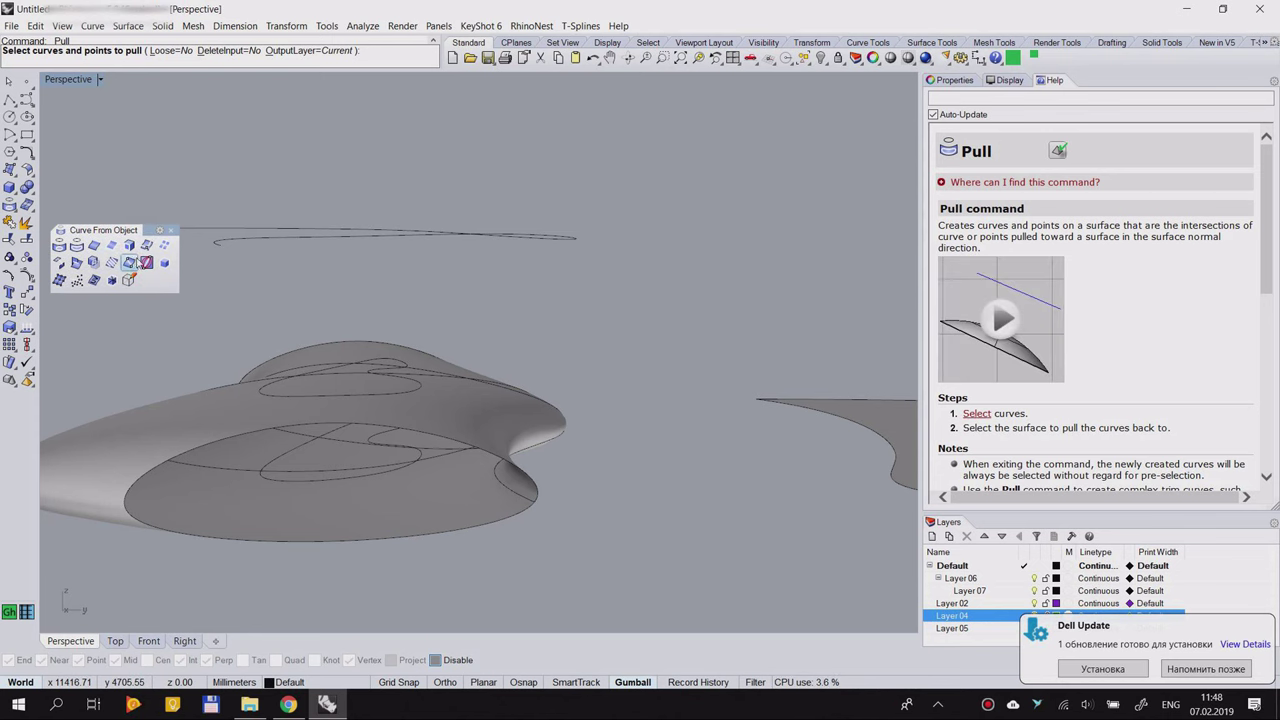
pyautogui.scroll(5, 416, 338)
pyautogui.keyDown('shift'); pyautogui.moveTo(409, 318); pyautogui.dragTo(406, 316, button='right'); pyautogui.keyUp('shift')
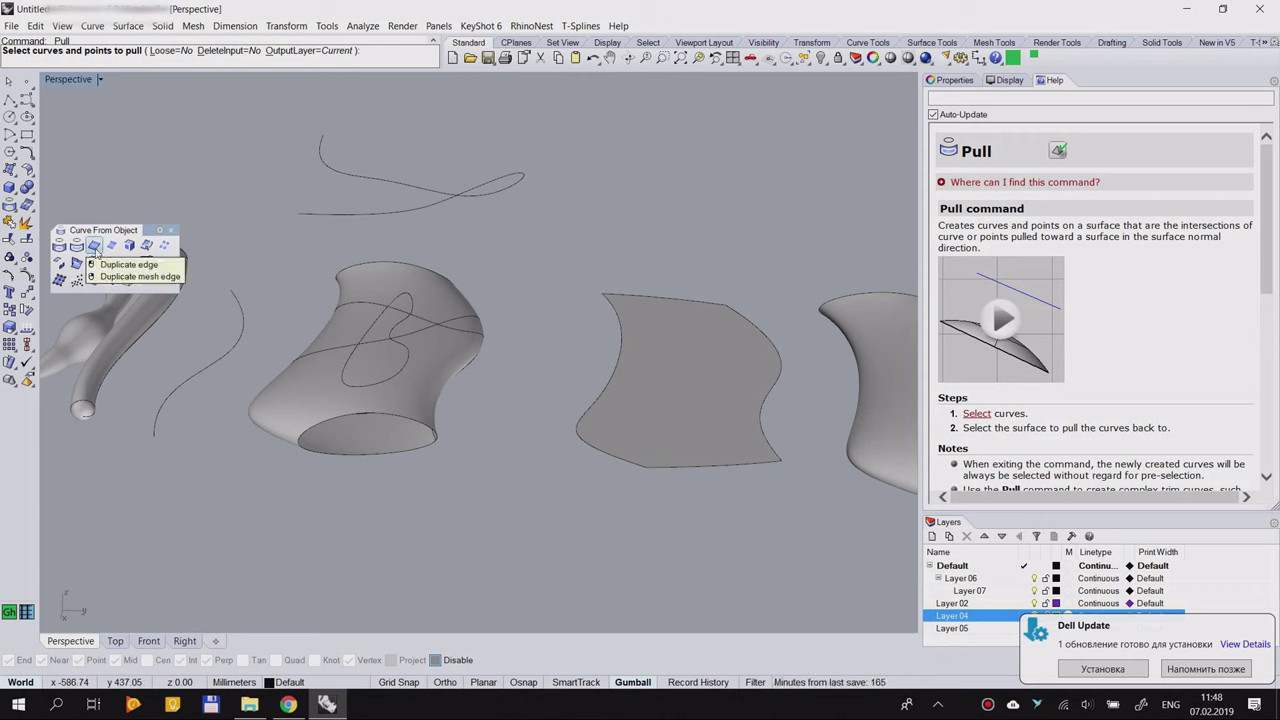
pyautogui.scroll(-5, 471, 403)
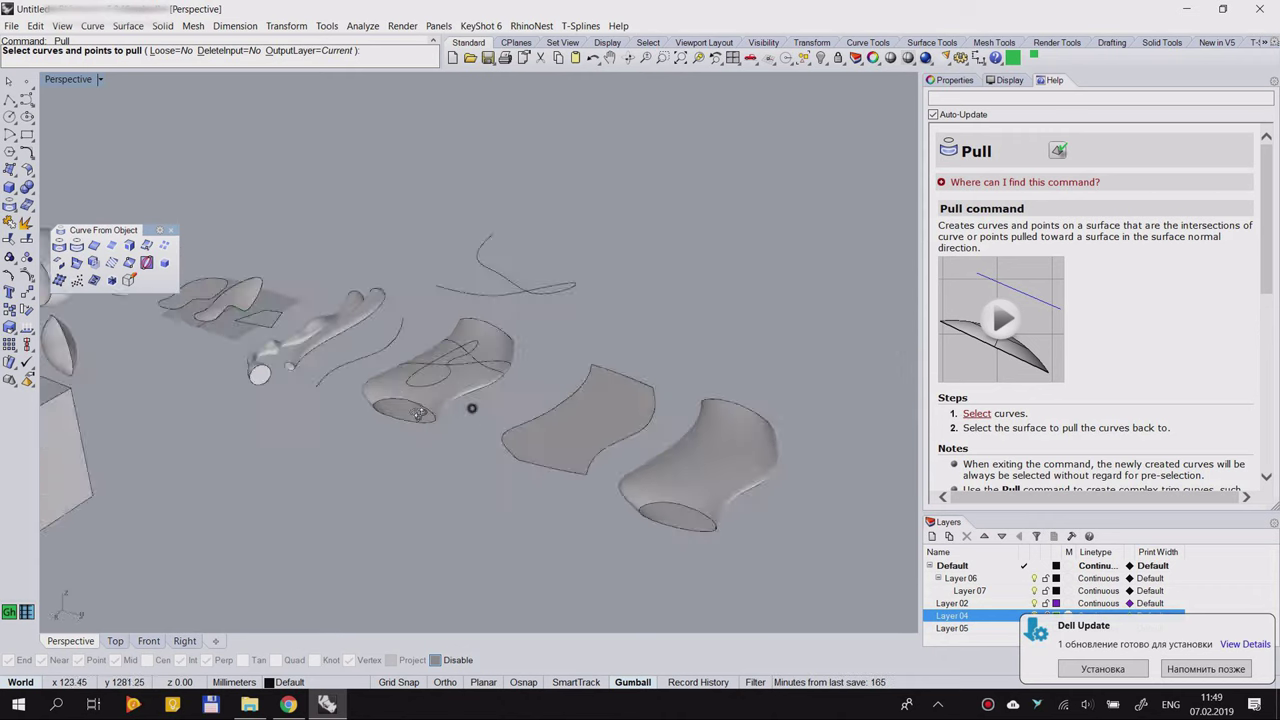
pyautogui.click(399, 394)
pyautogui.press('Escape')
pyautogui.scroll(4, 413, 436)
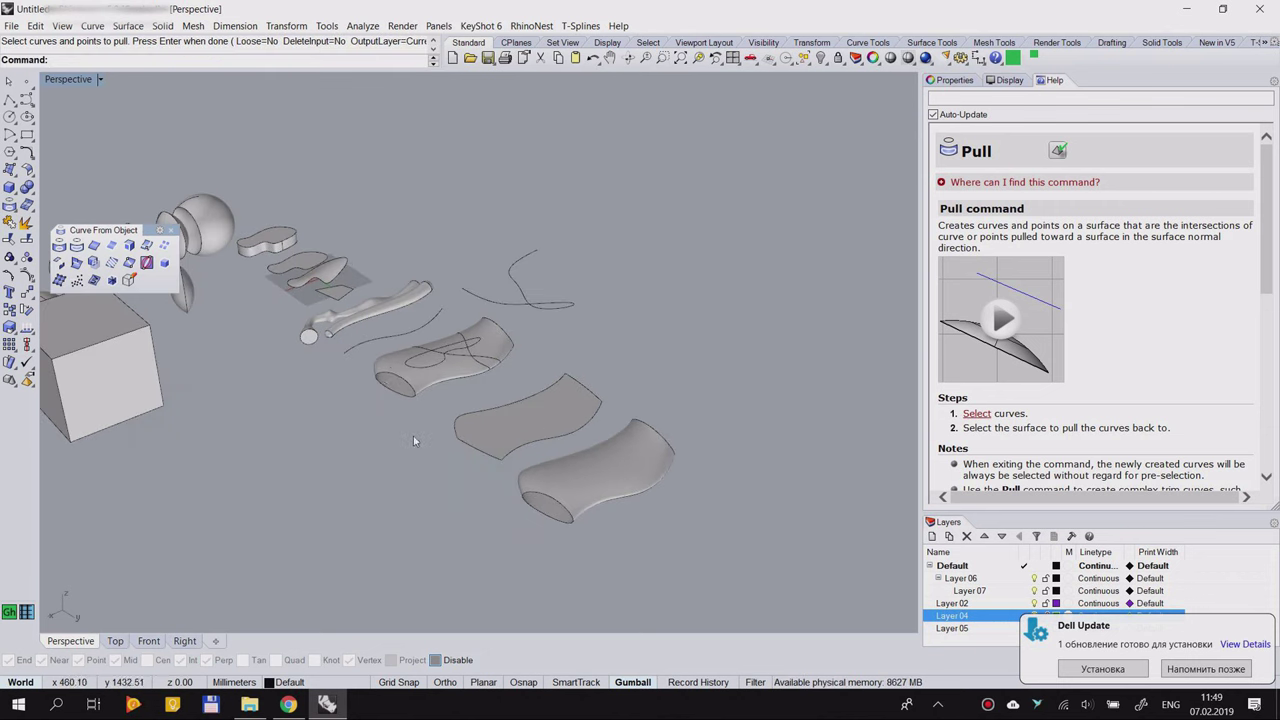
# Step: Move the outermost tube away from the flat surface into empty space
pyautogui.click(391, 371)
pyautogui.click(590, 466)
pyautogui.moveTo(562, 491); pyautogui.dragTo(740, 480)
pyautogui.click(726, 536)
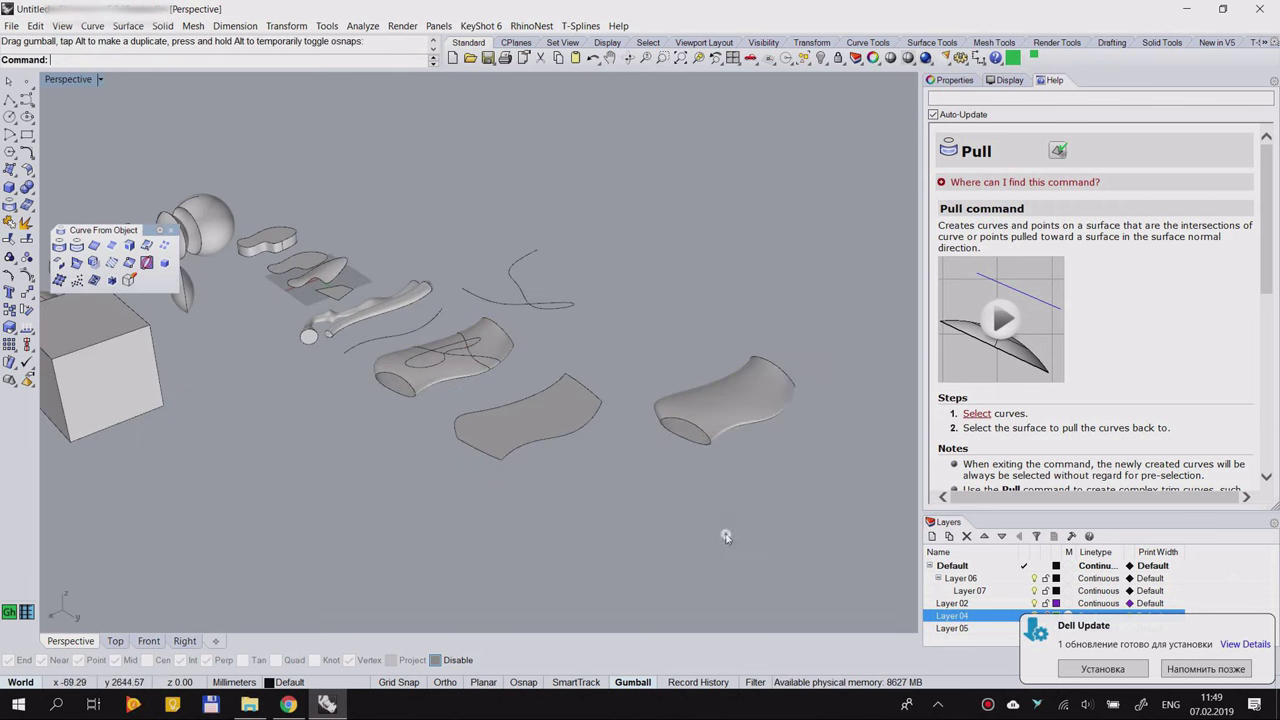
# Step: Reposition the separated tube to leave more open space around it beyond the flat surface
pyautogui.keyDown('shift'); pyautogui.moveTo(713, 480); pyautogui.dragTo(669, 474, button='right'); pyautogui.keyUp('shift')
pyautogui.moveTo(526, 371); pyautogui.dragTo(453, 451)
pyautogui.click(631, 374)
pyautogui.click(518, 516)
pyautogui.moveTo(414, 448); pyautogui.dragTo(503, 434, button='right')
pyautogui.moveTo(602, 316); pyautogui.dragTo(718, 371)
pyautogui.moveTo(718, 371); pyautogui.dragTo(680, 420, button='right')
pyautogui.click(770, 426)
pyautogui.scroll(6, 546, 448)
pyautogui.scroll(-6, 546, 440)
pyautogui.moveTo(547, 425); pyautogui.dragTo(437, 445, button='right')
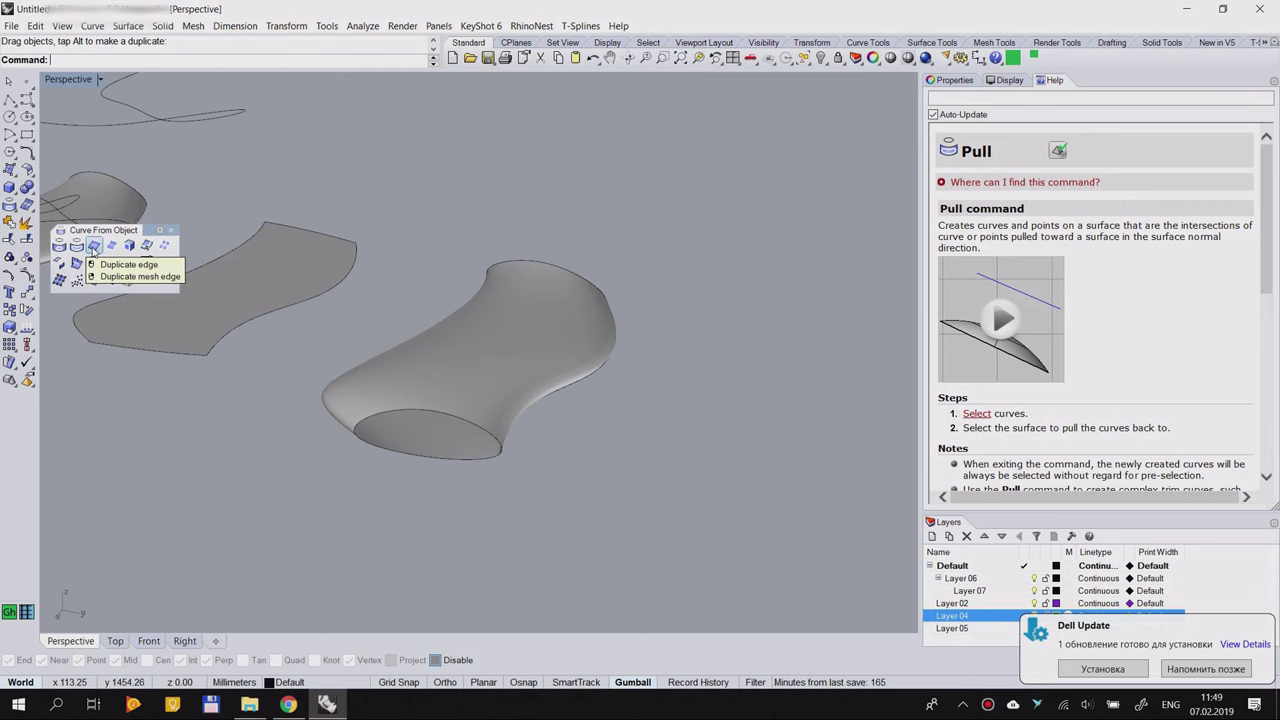
# Step: Duplicate the separated tube's open-end edge and its lengthwise seam edge as curves with DupEdge
pyautogui.click(93, 247)
pyautogui.click(450, 418)
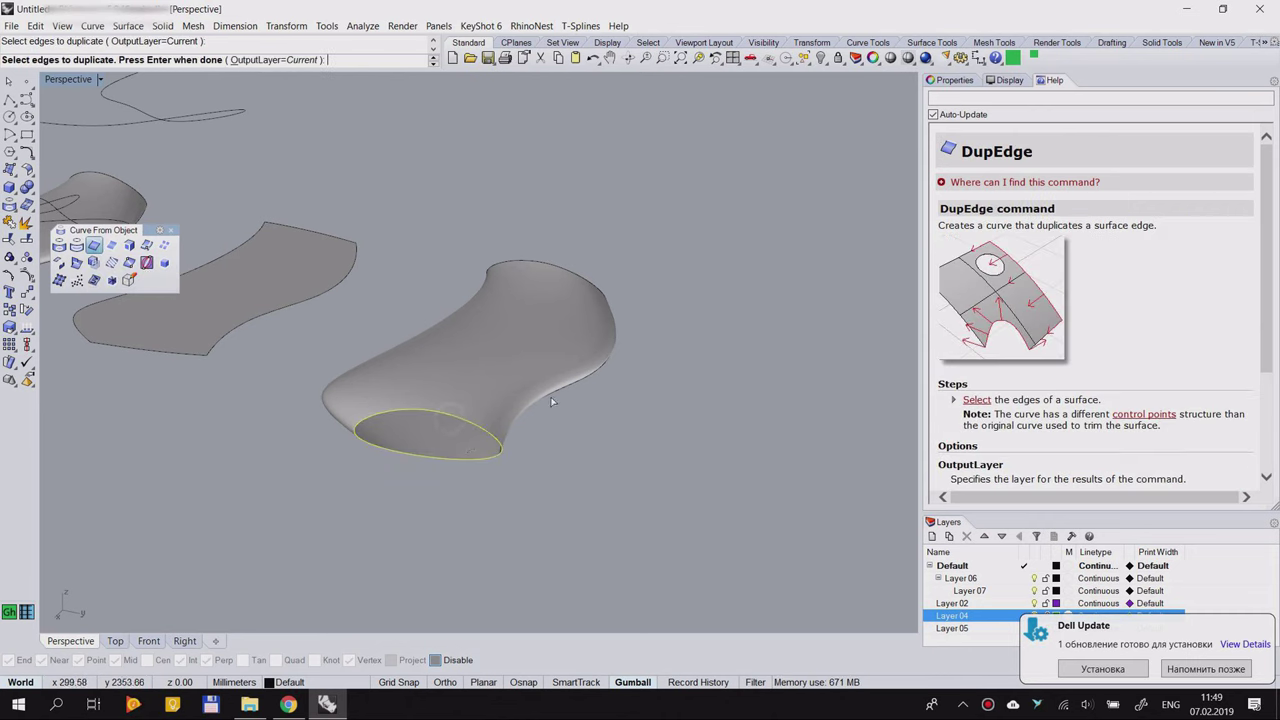
pyautogui.moveTo(628, 330); pyautogui.dragTo(362, 340, button='right')
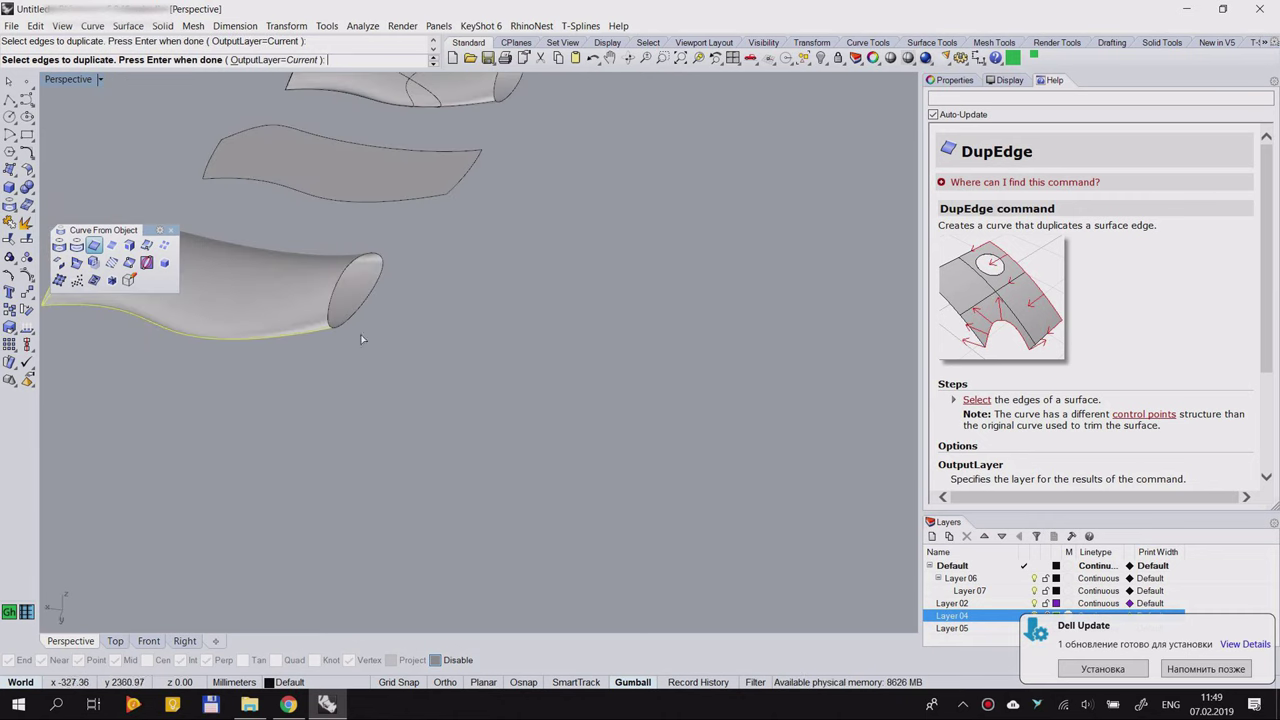
pyautogui.moveTo(511, 363); pyautogui.dragTo(600, 339, button='right')
pyautogui.press('Return')
pyautogui.click(500, 403)
# Step: Move the tube away from its duplicated edge curves and separate the seam curve from the closed end curve
pyautogui.moveTo(409, 301); pyautogui.dragTo(646, 201)
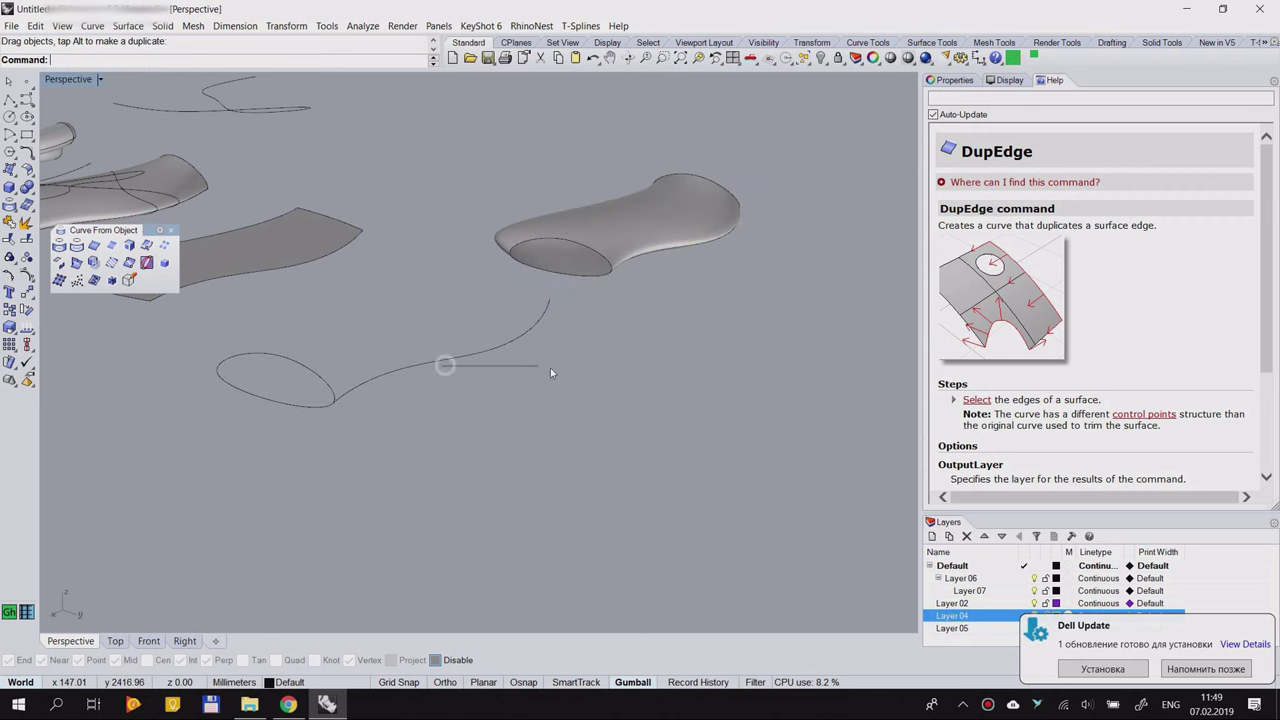
pyautogui.moveTo(463, 356); pyautogui.dragTo(566, 365)
pyautogui.click(497, 463)
pyautogui.moveTo(328, 388); pyautogui.dragTo(382, 380)
# Step: Show the control points of the duplicated closed end curve and of the duplicated seam curve
pyautogui.click(27, 275)
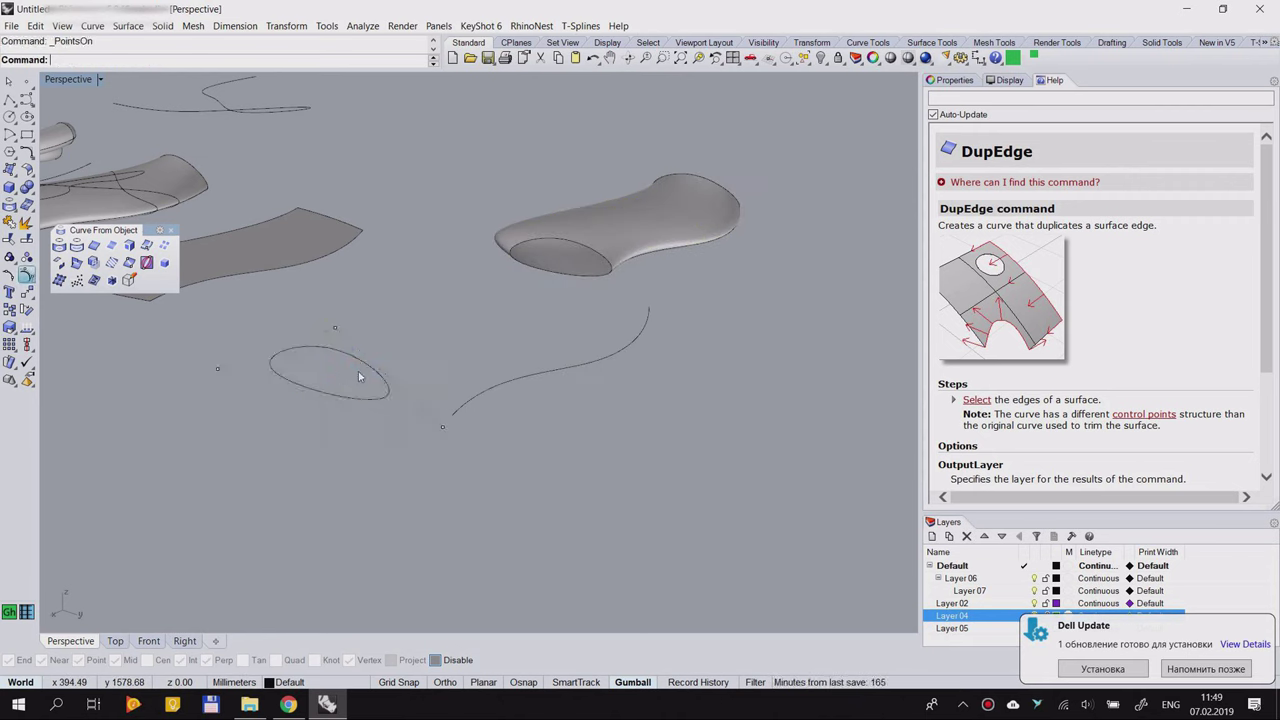
pyautogui.moveTo(382, 390); pyautogui.dragTo(429, 410, button='right')
pyautogui.click(731, 406)
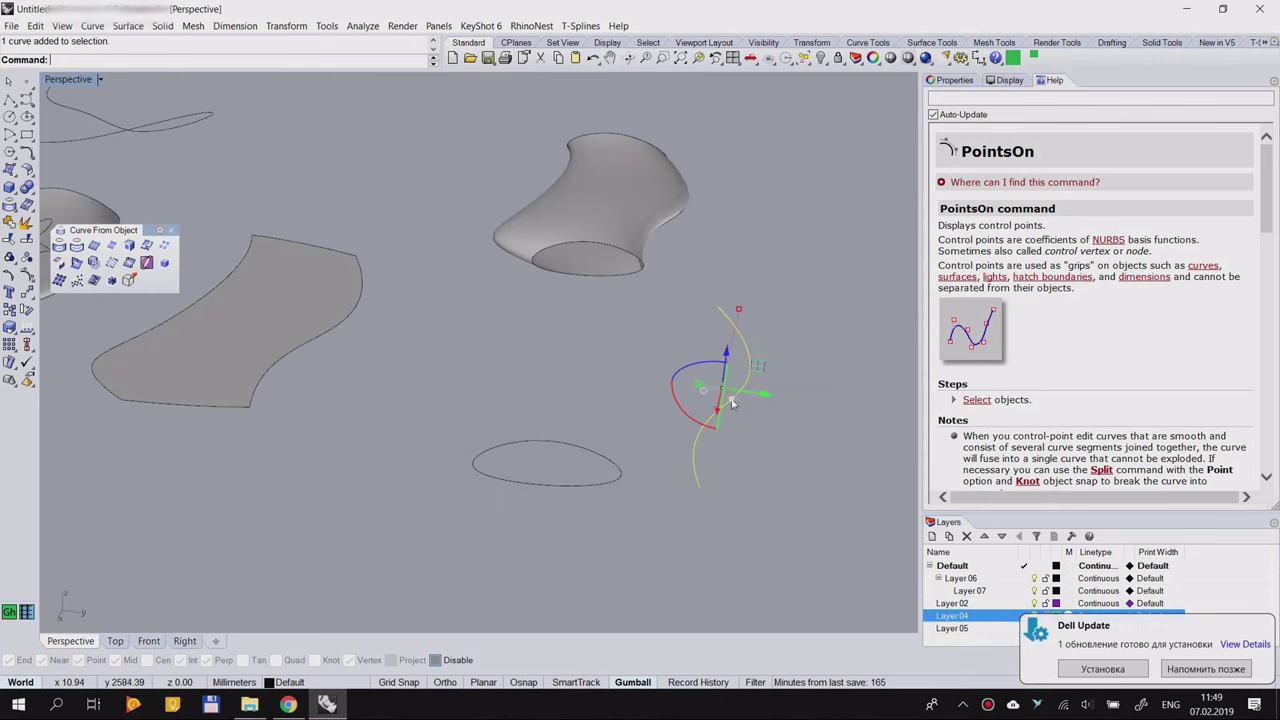
pyautogui.click(27, 278)
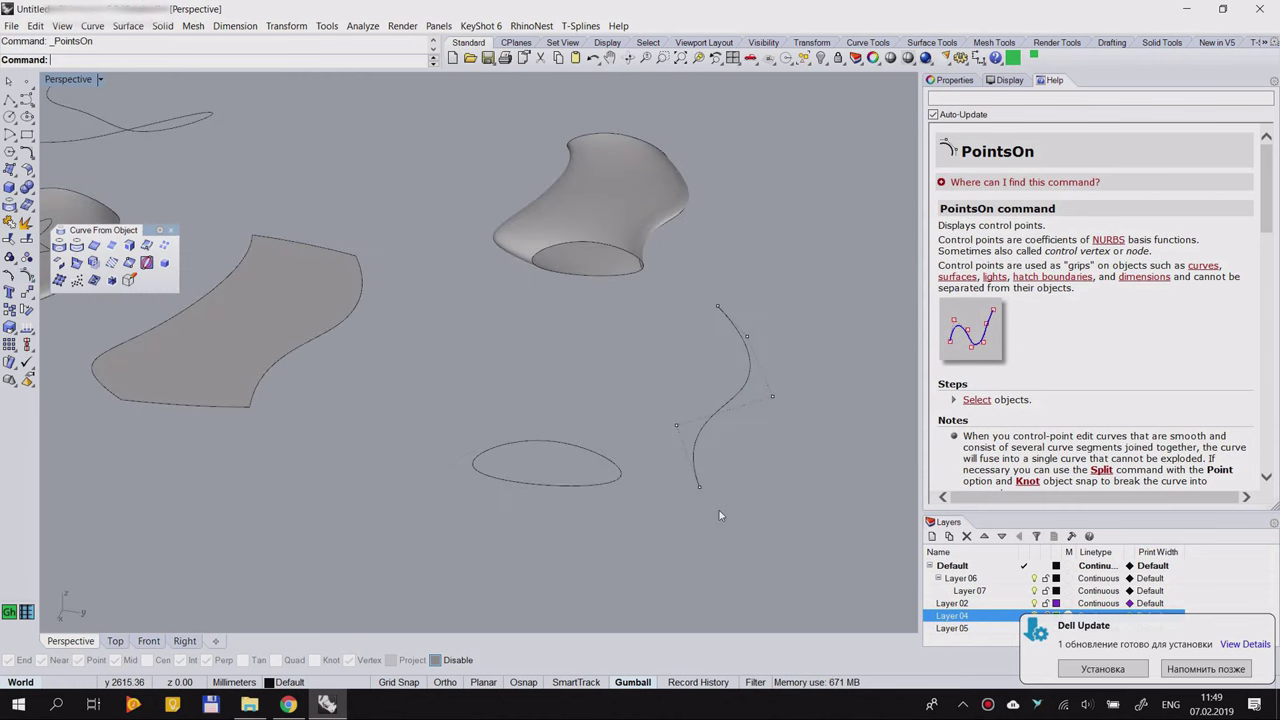
# Step: Turn off the control points and delete both duplicated edge curves
pyautogui.scroll(-6, 650, 443)
pyautogui.moveTo(651, 449); pyautogui.dragTo(645, 400, button='right')
pyautogui.keyDown('shift'); pyautogui.moveTo(172, 430); pyautogui.dragTo(298, 390, button='right'); pyautogui.keyUp('shift')
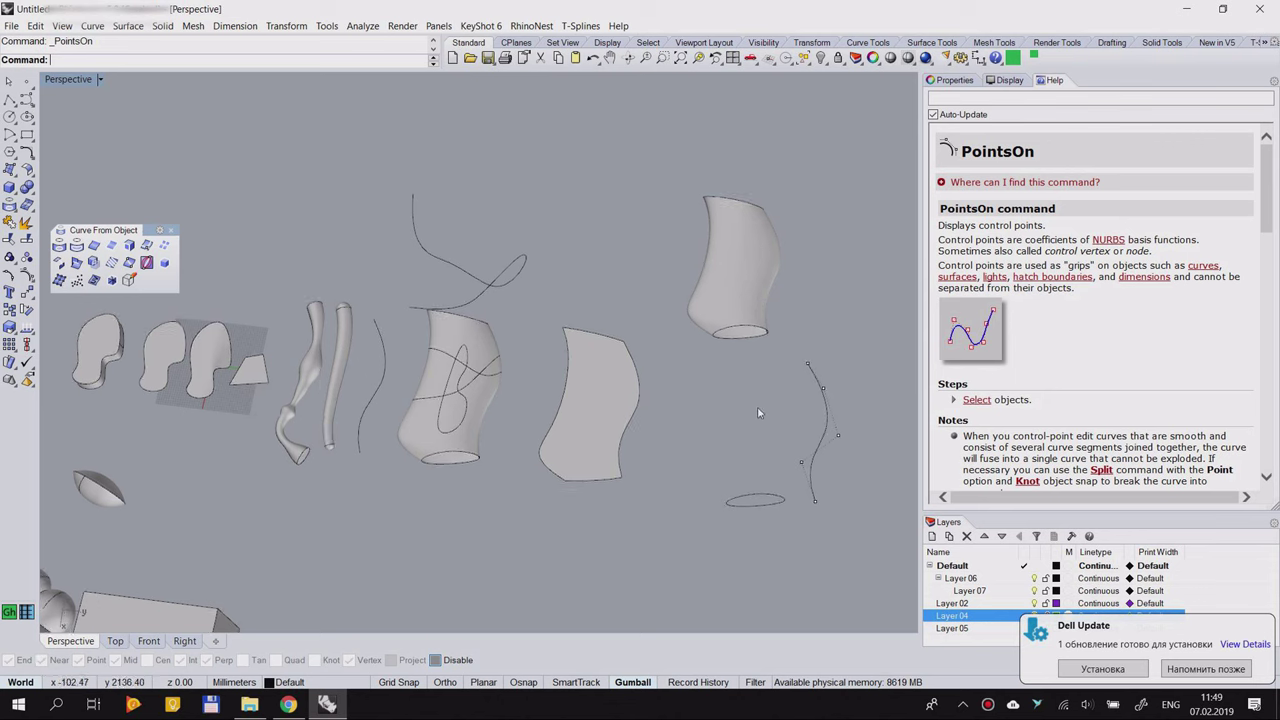
pyautogui.keyDown('shift'); pyautogui.moveTo(758, 409); pyautogui.dragTo(620, 376, button='right'); pyautogui.keyUp('shift')
pyautogui.moveTo(711, 355); pyautogui.dragTo(549, 467)
pyautogui.press('Escape')
pyautogui.press('Escape')
pyautogui.moveTo(637, 373); pyautogui.dragTo(488, 515)
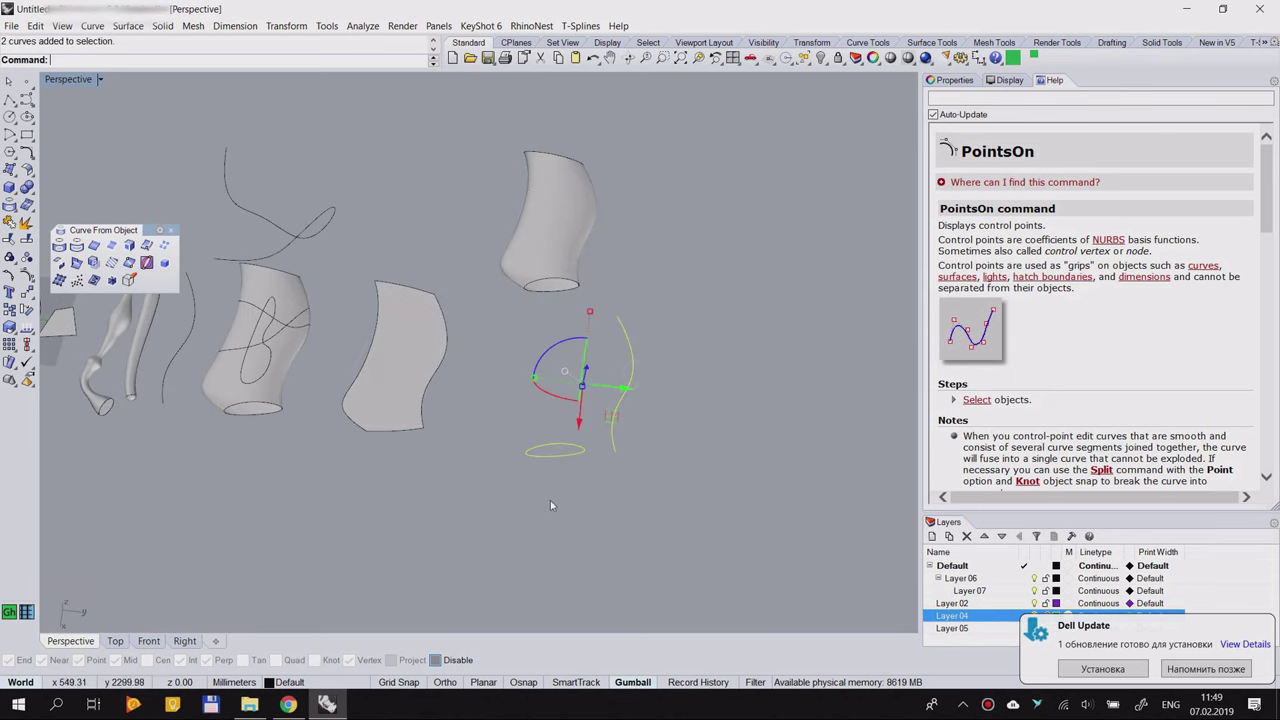
pyautogui.press('Delete')
# Step: Move the tube beside the flat surface and duplicate its open borders with DupBorder
pyautogui.moveTo(551, 263); pyautogui.dragTo(539, 386)
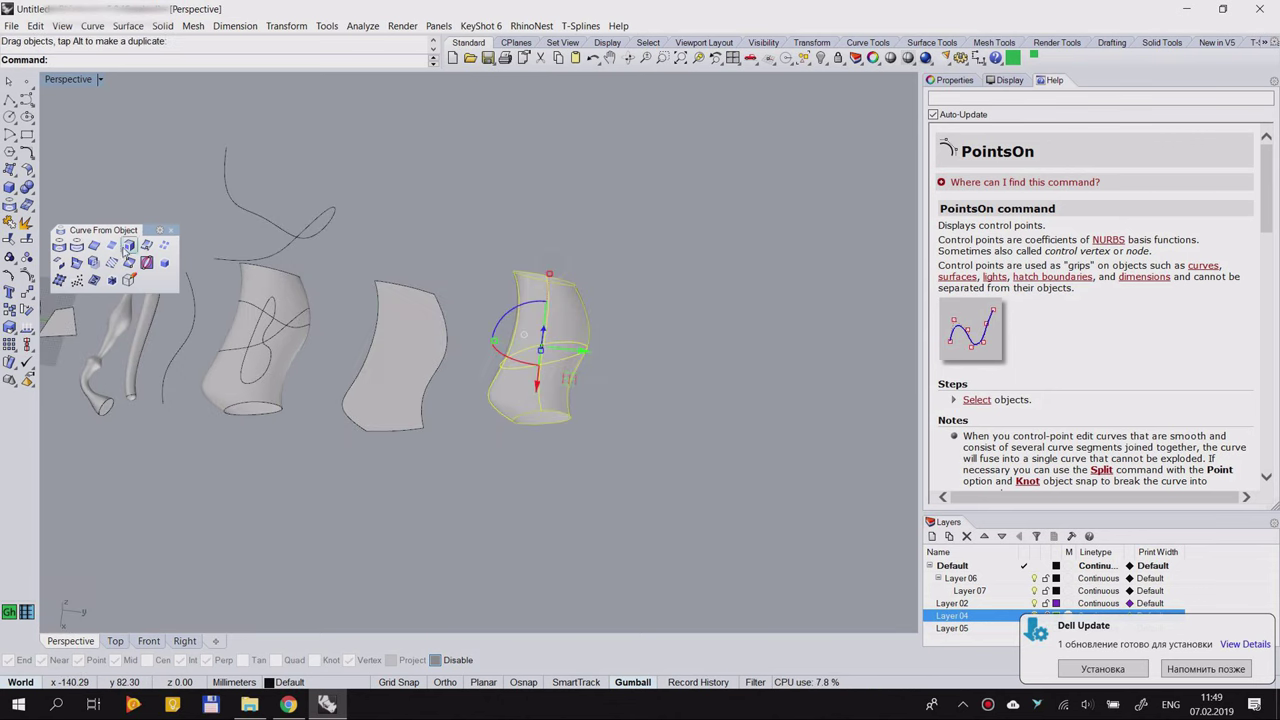
pyautogui.click(112, 246)
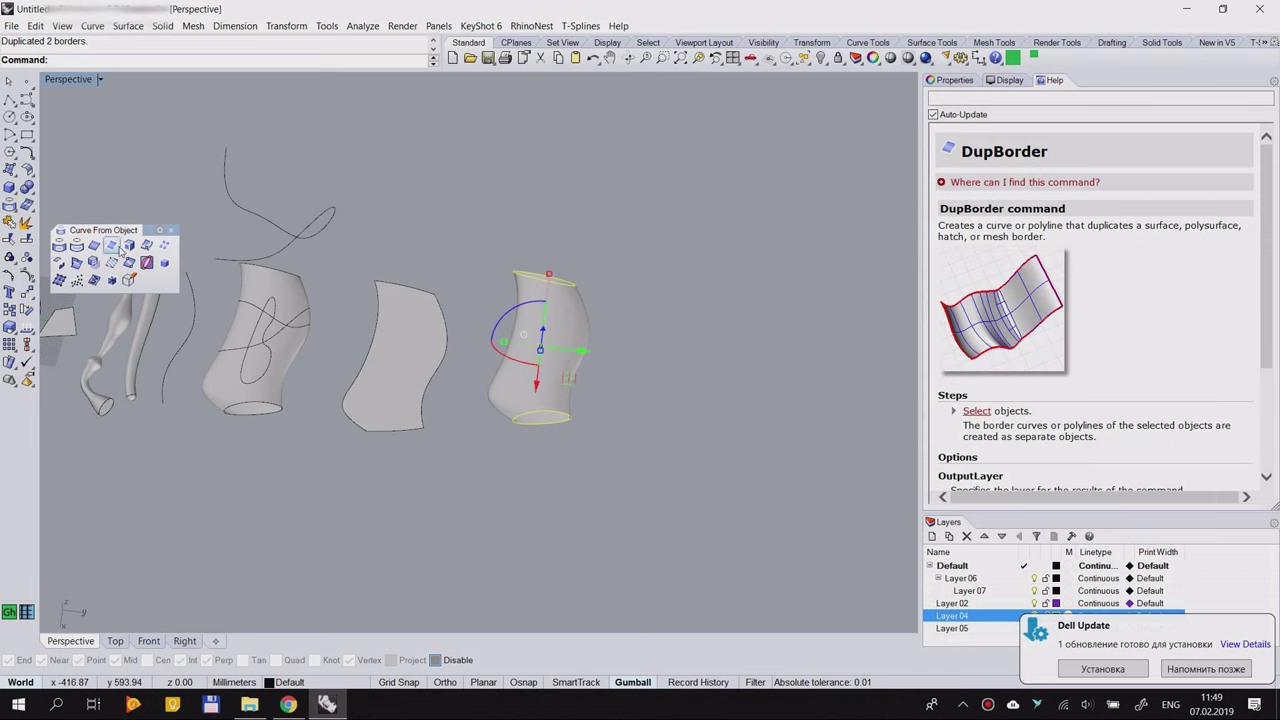
pyautogui.moveTo(467, 288)
pyautogui.mouseDown(button='right')
pyautogui.moveTo(588, 374)
pyautogui.moveTo(296, 266)
pyautogui.moveTo(470, 268)
pyautogui.mouseUp(button='right')
pyautogui.click(656, 343)
# Step: Move the tube aside so that its two duplicated border curves stand alone
pyautogui.moveTo(560, 312); pyautogui.dragTo(693, 318)
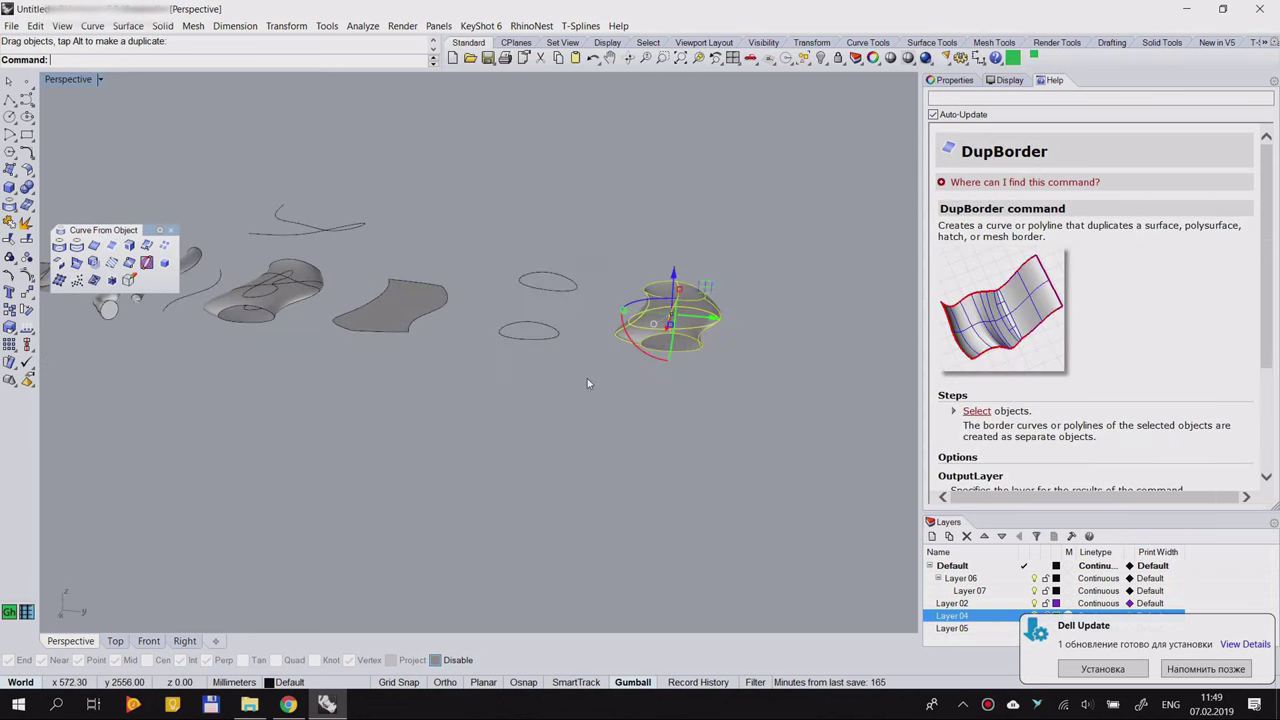
pyautogui.moveTo(587, 378); pyautogui.dragTo(549, 464, button='right')
pyautogui.click(551, 466)
# Step: Delete the two duplicated border curves and move the tube back beside the flat surface
pyautogui.moveTo(592, 236); pyautogui.dragTo(525, 441)
pyautogui.press('Delete')
pyautogui.moveTo(648, 392); pyautogui.dragTo(522, 398)
pyautogui.click(577, 489)
pyautogui.scroll(-4, 500, 440)
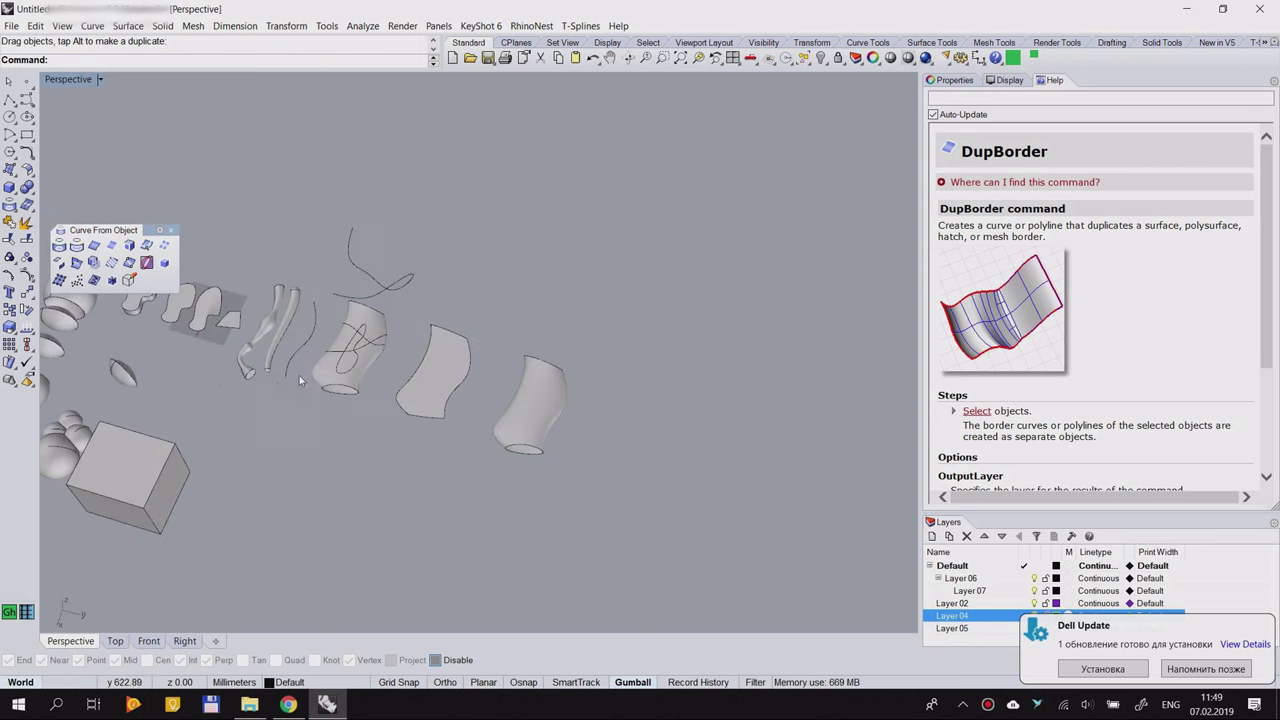
pyautogui.scroll(5, 299, 375)
pyautogui.scroll(-5, 478, 372)
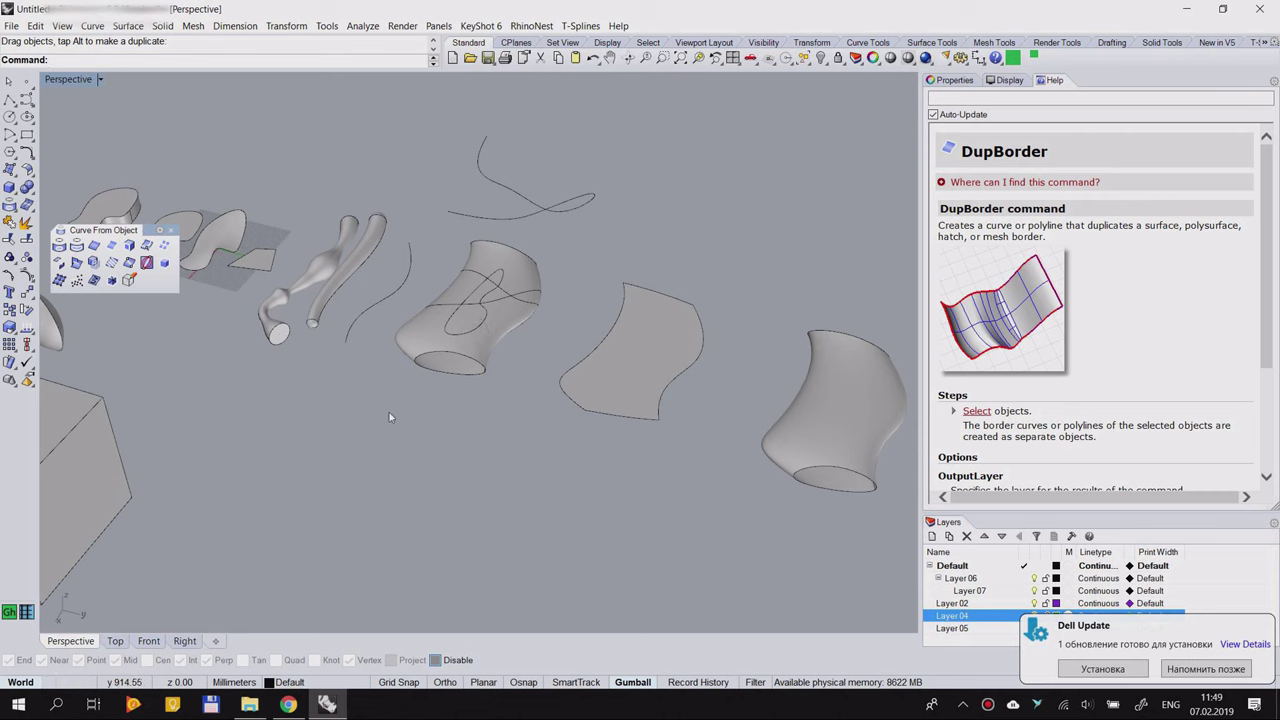
# Step: Close the Curve From Object palette
pyautogui.click(171, 231)
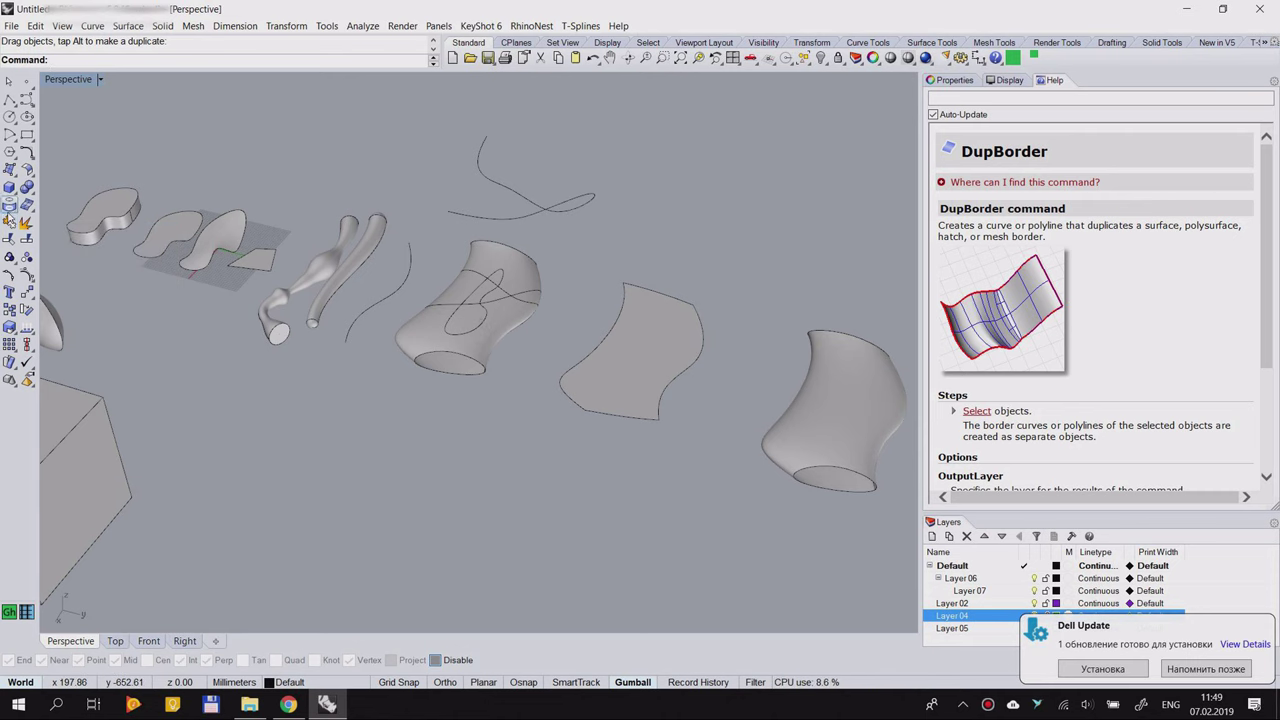
pyautogui.scroll(6, 543, 292)
pyautogui.moveTo(469, 300); pyautogui.dragTo(383, 370, button='right')
pyautogui.moveTo(489, 272); pyautogui.dragTo(372, 290, button='right')
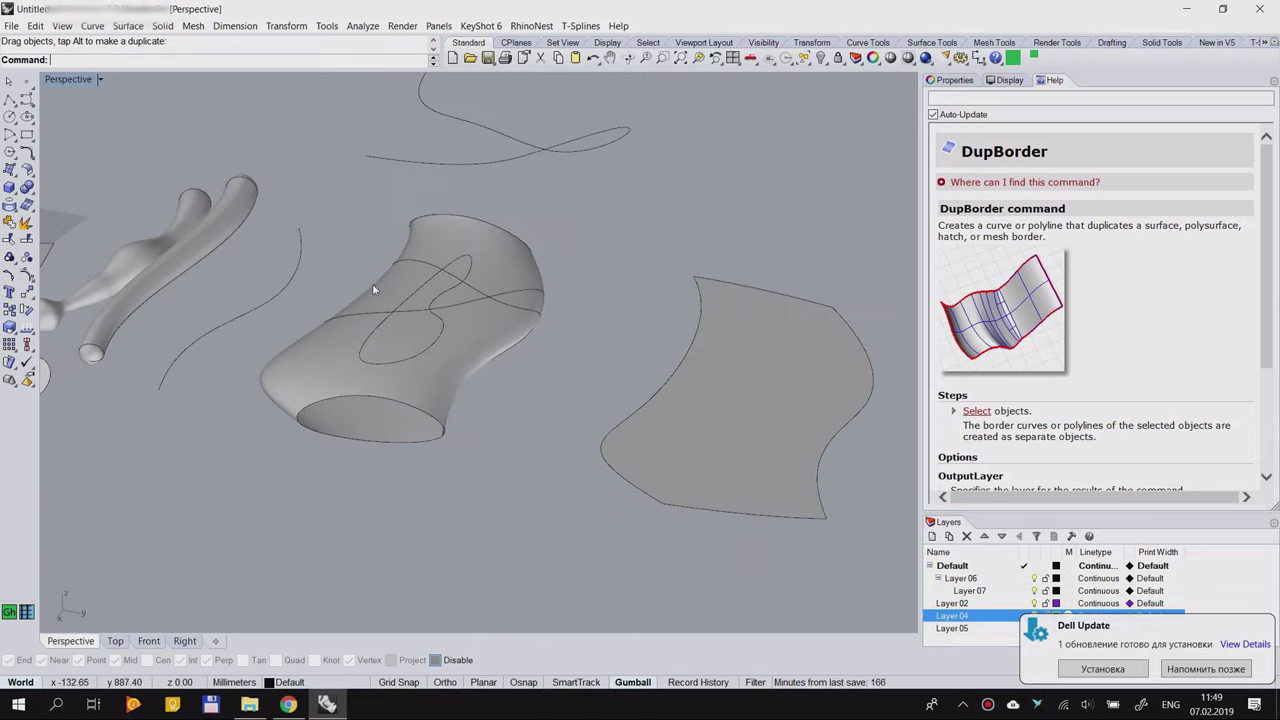
# Step: Open the Mesh Tools palette, look over its commands and close it again
pyautogui.click(30, 210)
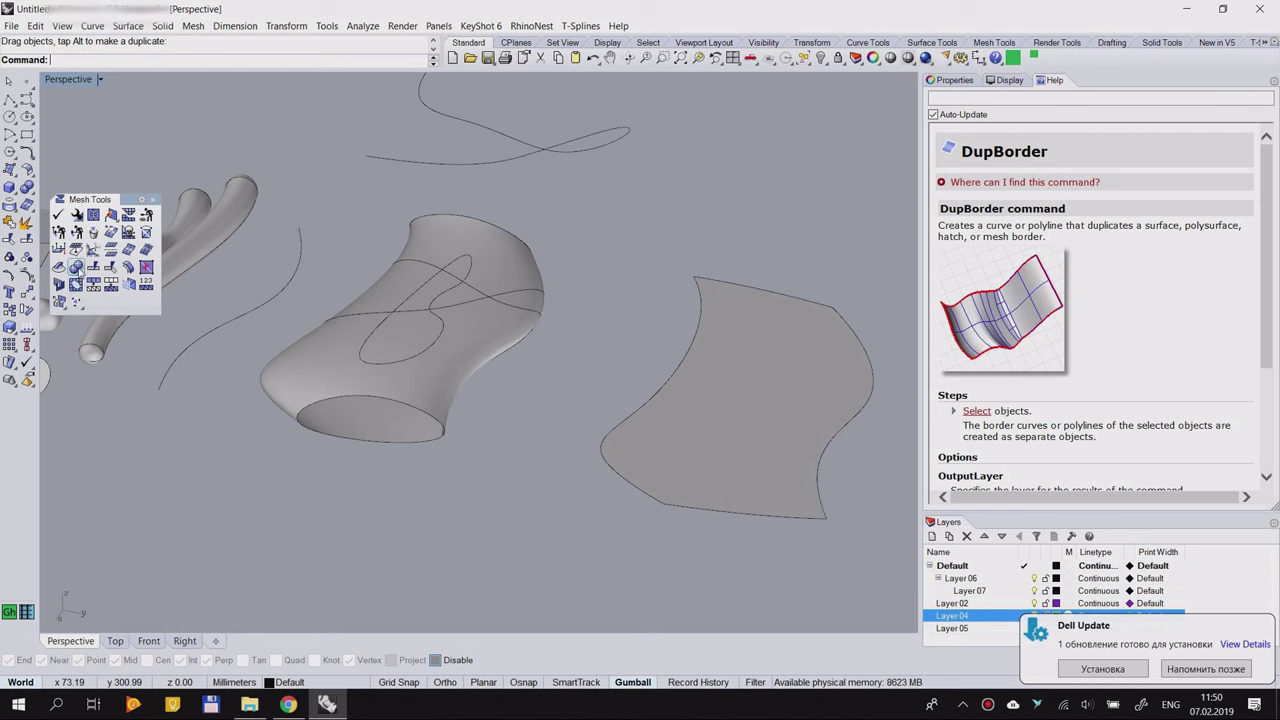
pyautogui.moveTo(125, 198); pyautogui.dragTo(117, 203)
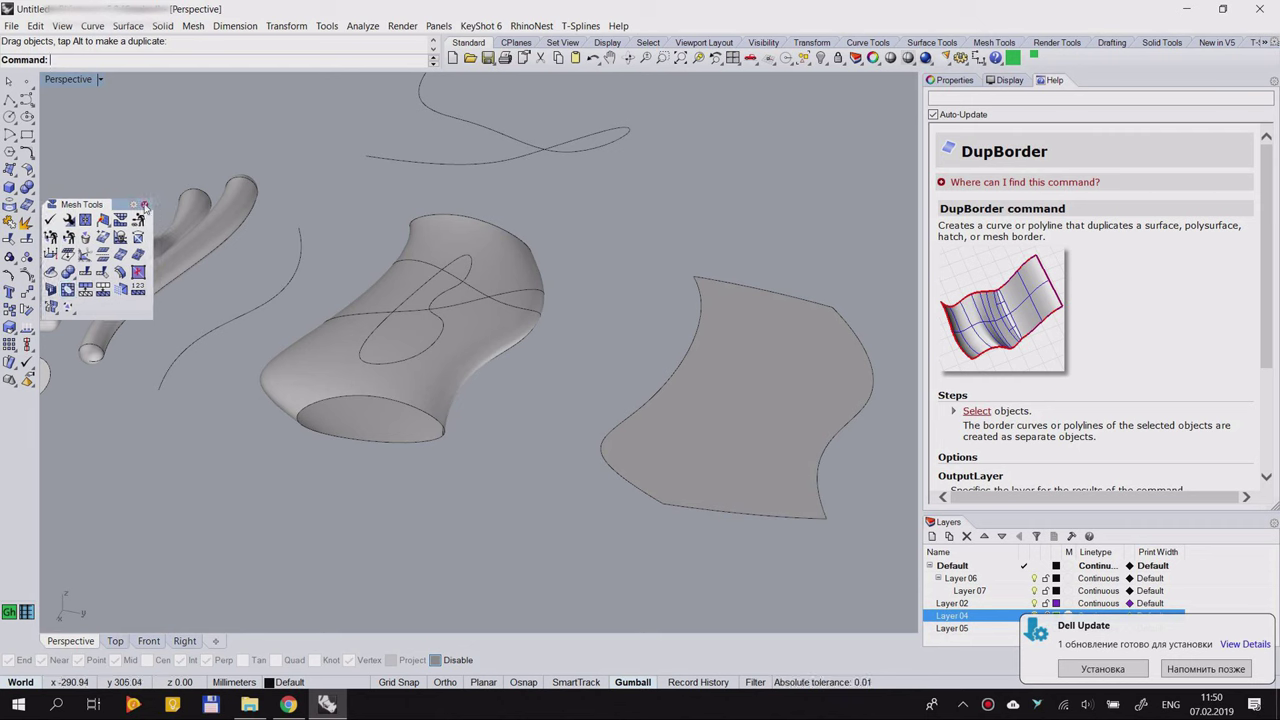
pyautogui.click(145, 205)
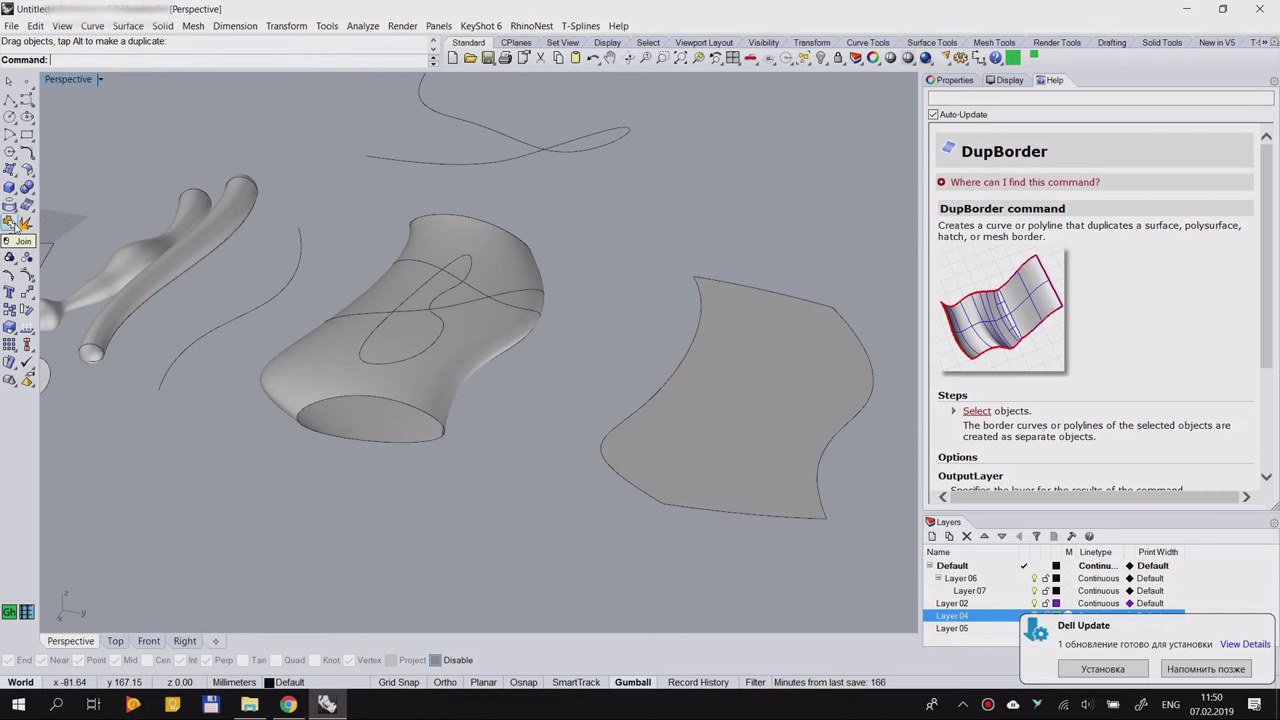
# Step: Move the large box with the carved face away from the spheres into open space
pyautogui.scroll(-6, 620, 351)
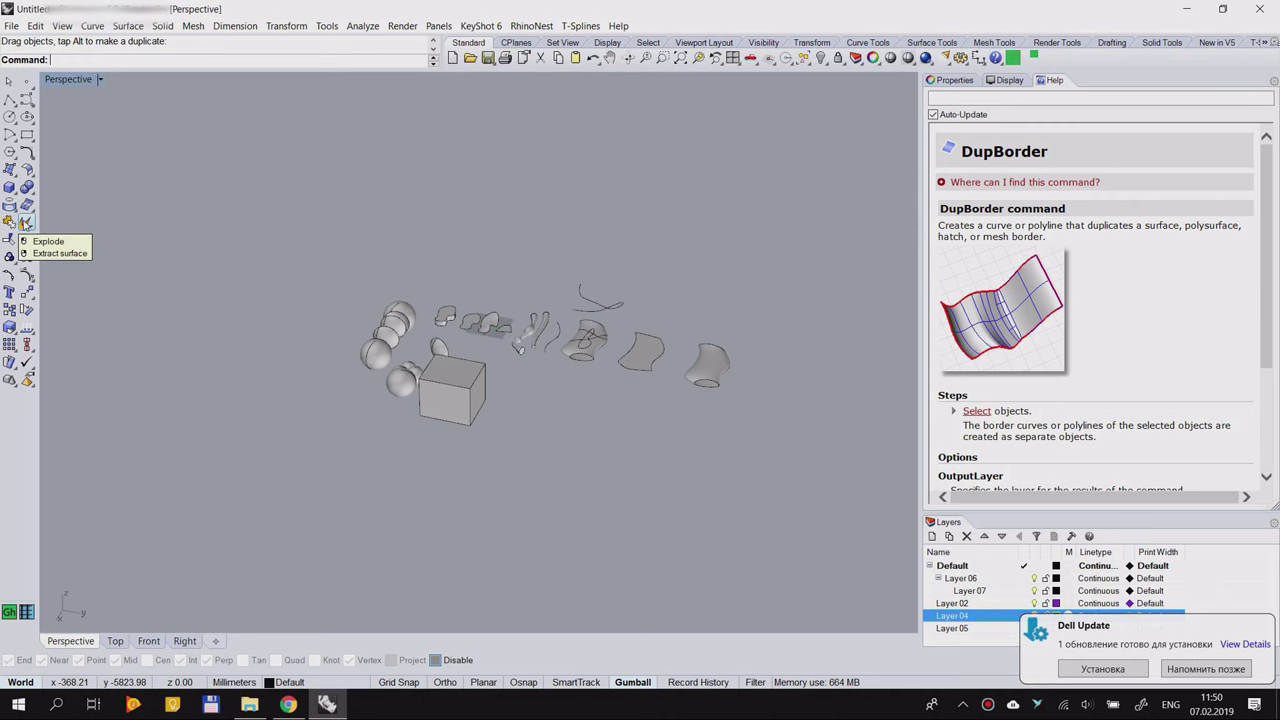
pyautogui.scroll(10, 458, 362)
pyautogui.scroll(-7, 640, 308)
pyautogui.scroll(6, 517, 310)
pyautogui.moveTo(519, 330); pyautogui.dragTo(365, 375, button='right')
pyautogui.scroll(-9, 365, 372)
pyautogui.scroll(8, 326, 330)
pyautogui.moveTo(334, 369); pyautogui.dragTo(157, 326)
pyautogui.scroll(-9, 487, 439)
pyautogui.click(431, 454)
pyautogui.scroll(8, 338, 399)
pyautogui.moveTo(387, 378); pyautogui.dragTo(331, 317)
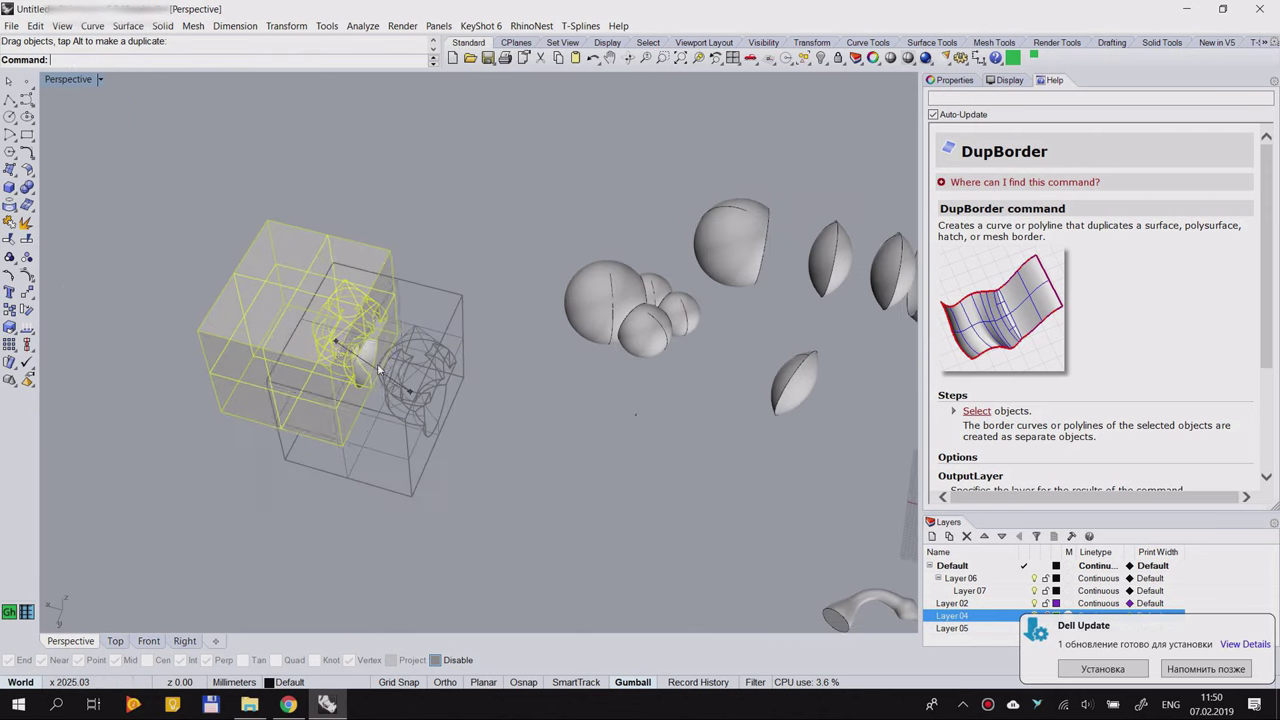
# Step: Delete the leftover solid beside the large box's carved face
pyautogui.scroll(7, 503, 368)
pyautogui.click(528, 398)
pyautogui.moveTo(784, 420); pyautogui.dragTo(829, 449)
pyautogui.scroll(7, 829, 449)
pyautogui.scroll(-7, 665, 439)
pyautogui.press('Delete')
pyautogui.scroll(-5, 366, 362)
pyautogui.scroll(4, 265, 345)
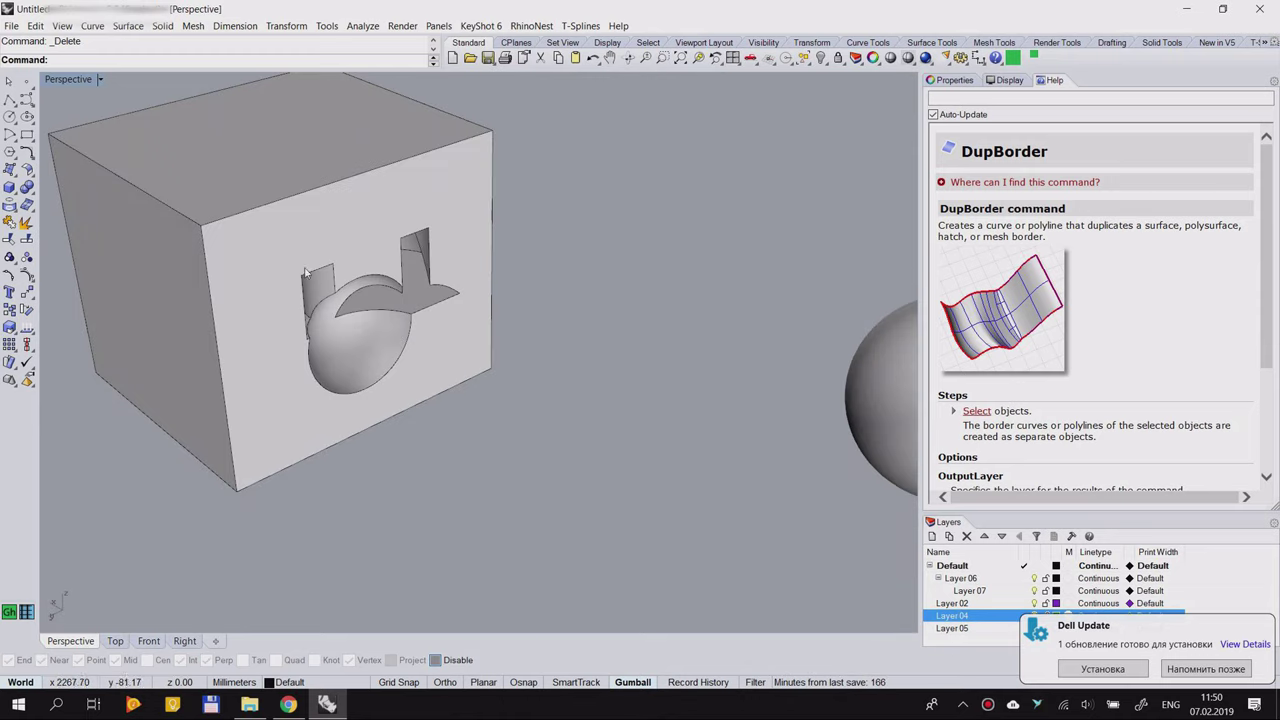
# Step: Shift the large carved box slightly and explode it into separate surfaces
pyautogui.scroll(-3, 400, 339)
pyautogui.scroll(5, 420, 333)
pyautogui.moveTo(620, 330); pyautogui.dragTo(400, 250, button='right')
pyautogui.moveTo(315, 334); pyautogui.dragTo(457, 346, button='right')
pyautogui.moveTo(328, 218); pyautogui.dragTo(371, 222)
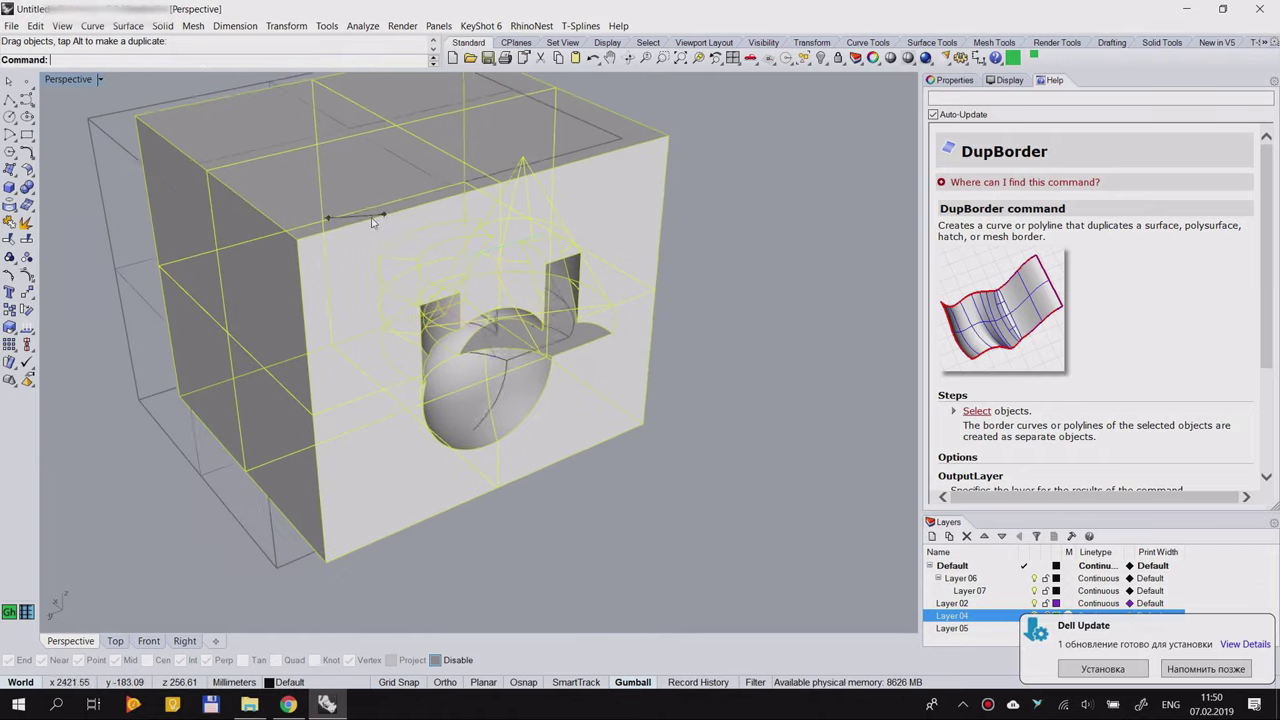
pyautogui.click(28, 224)
# Step: Pull the exploded box's faces apart to show that they are separate surfaces
pyautogui.scroll(-3, 726, 309)
pyautogui.moveTo(529, 280); pyautogui.dragTo(776, 236)
pyautogui.moveTo(421, 346); pyautogui.dragTo(236, 372)
pyautogui.moveTo(437, 390); pyautogui.dragTo(440, 454)
pyautogui.moveTo(417, 308); pyautogui.dragTo(372, 295)
pyautogui.click(650, 428)
pyautogui.moveTo(461, 350); pyautogui.dragTo(451, 253, button='right')
pyautogui.moveTo(512, 305); pyautogui.dragTo(598, 184, button='right')
# Step: Undo the moves of the exploded faces, including one more trial move of a single surface
pyautogui.hotkey('ctrl', 'z')
pyautogui.hotkey('ctrl', 'z')
pyautogui.hotkey('ctrl', 'z')
pyautogui.hotkey('ctrl', 'z')
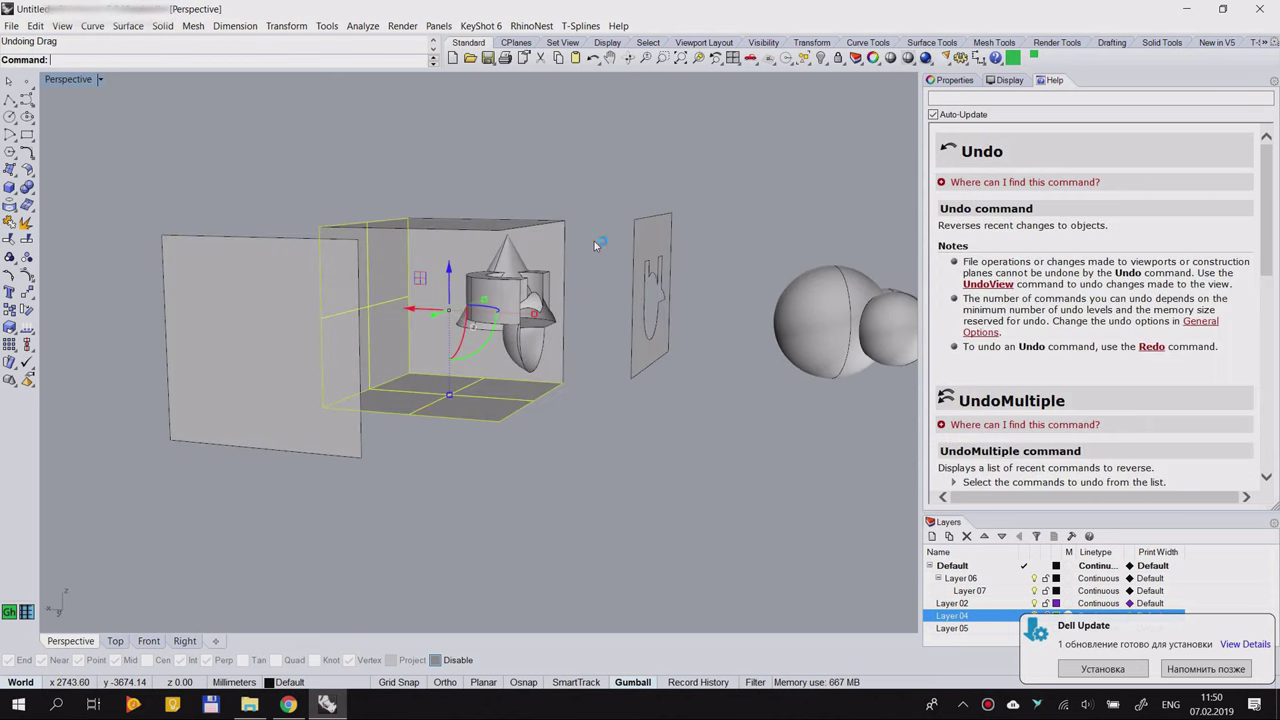
pyautogui.moveTo(594, 241); pyautogui.dragTo(505, 322, button='right')
pyautogui.moveTo(509, 277); pyautogui.dragTo(652, 266)
pyautogui.hotkey('ctrl', 'z')
pyautogui.click(646, 442)
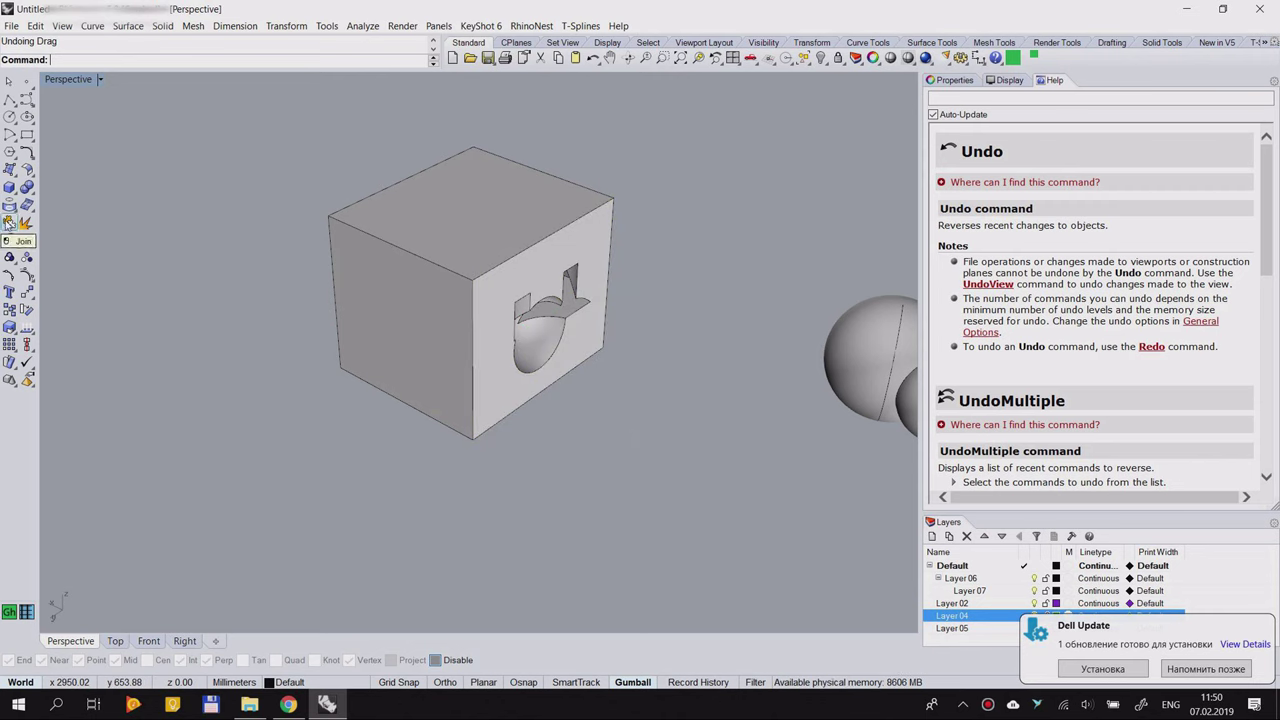
# Step: Join the box's top face with its cut-out front face and play the Join demonstration in the command help
pyautogui.click(528, 213)
pyautogui.keyDown('shift'); pyautogui.click(582, 243); pyautogui.keyUp('shift')
pyautogui.moveTo(582, 241)
pyautogui.mouseDown(button='right')
pyautogui.moveTo(334, 267)
pyautogui.moveTo(500, 268)
pyautogui.moveTo(582, 232)
pyautogui.mouseUp(button='right')
pyautogui.click(9, 222)
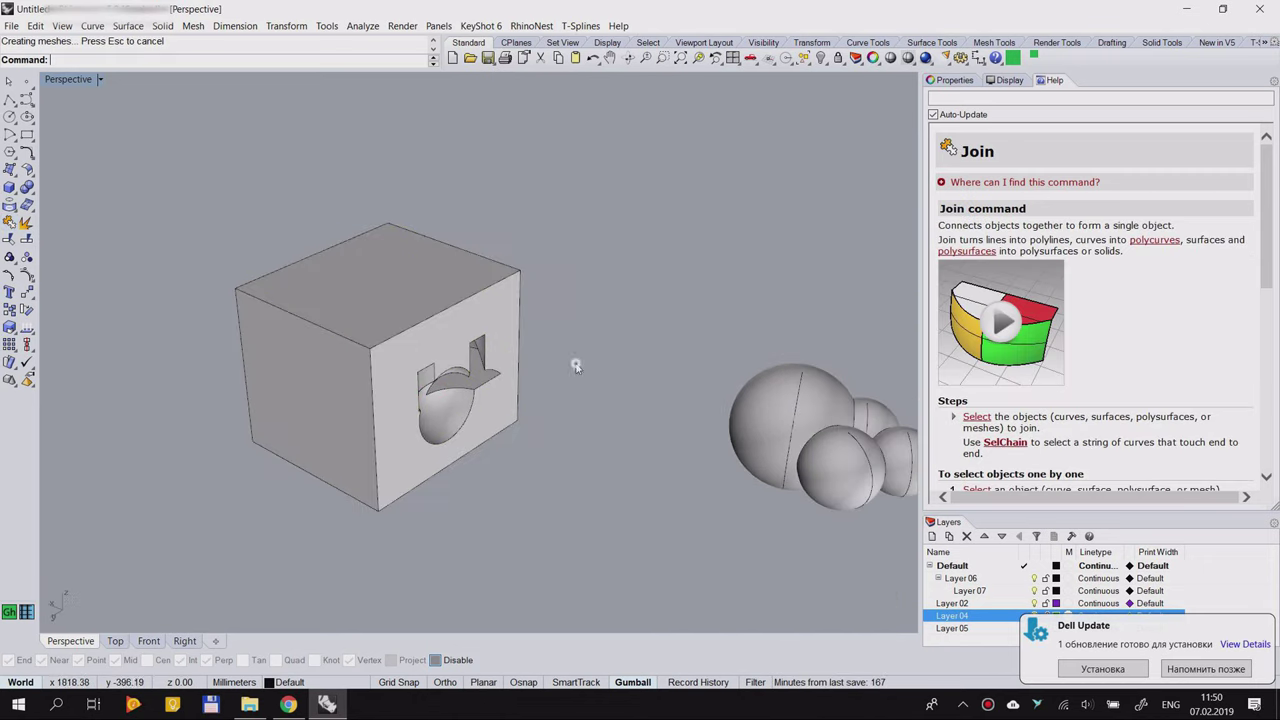
pyautogui.click(1032, 300)
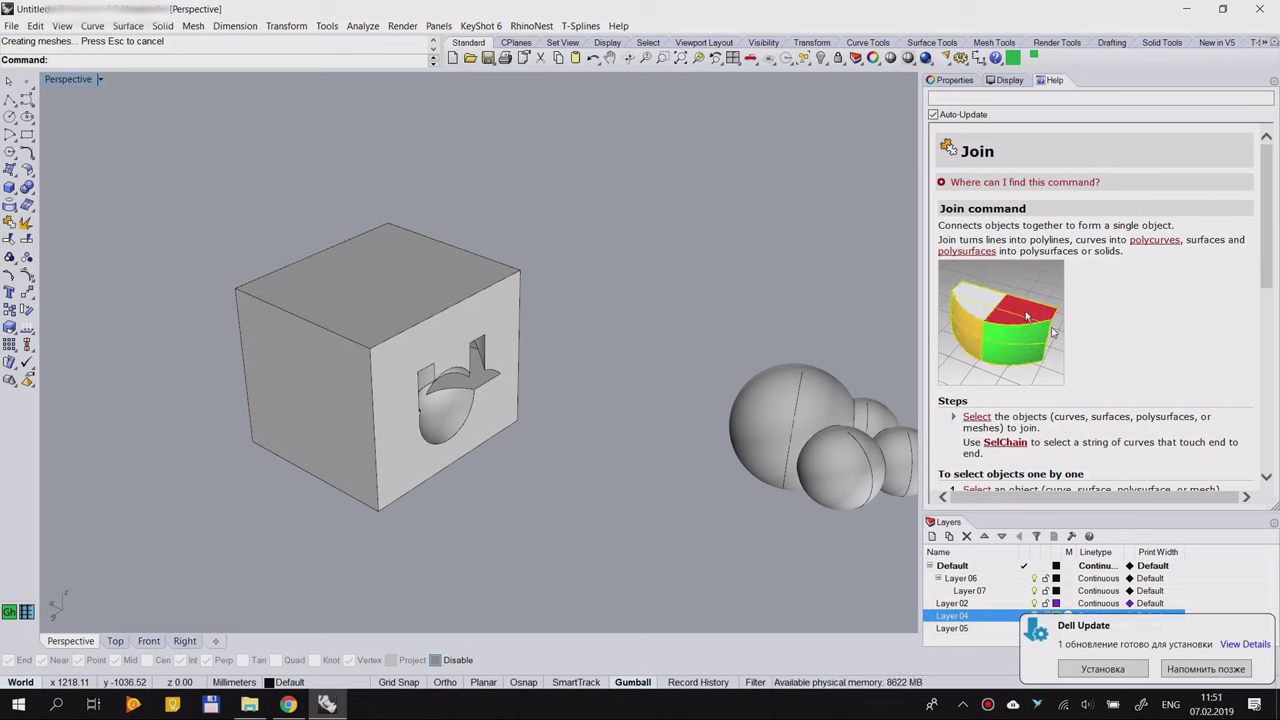
# Step: Move the joined top and front faces away from the box to test the join, and undo the move
pyautogui.moveTo(332, 322); pyautogui.dragTo(540, 245)
pyautogui.click(614, 434)
pyautogui.moveTo(614, 434); pyautogui.dragTo(534, 434, button='right')
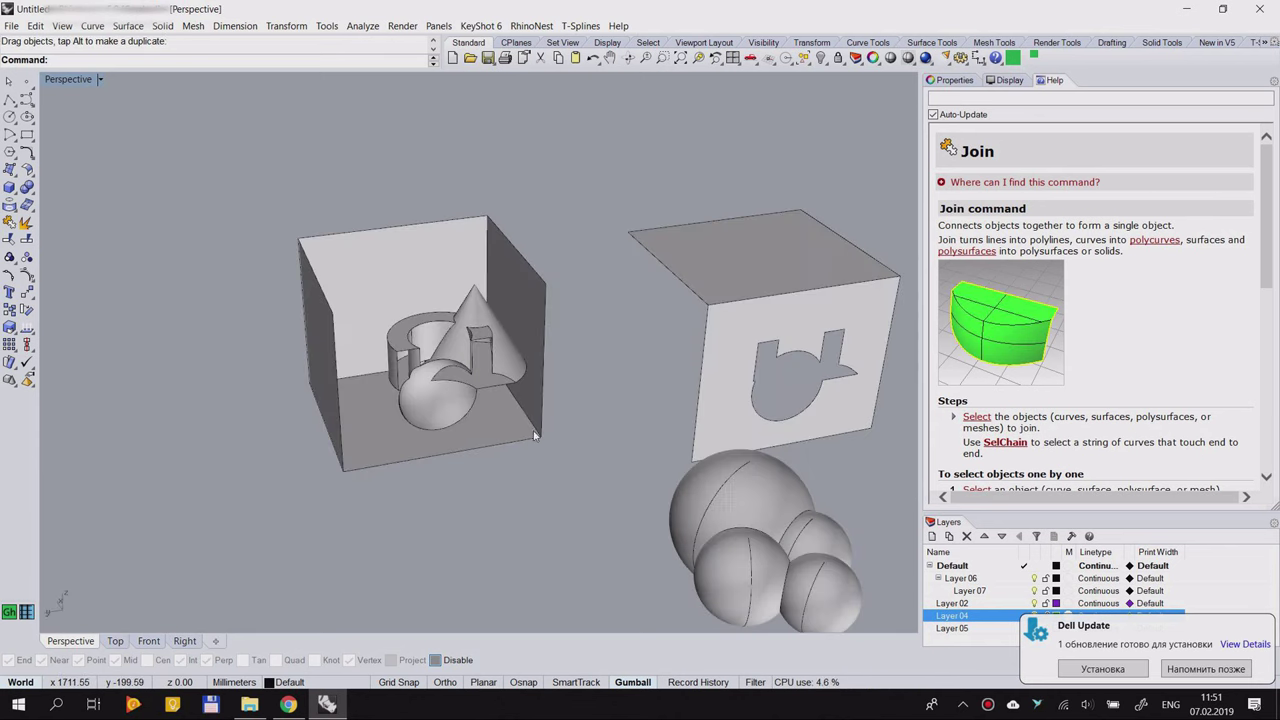
pyautogui.hotkey('ctrl', 'z')
# Step: Join all of the box's surfaces, including the inner cavity surfaces, into one object
pyautogui.moveTo(585, 205); pyautogui.dragTo(154, 516)
pyautogui.click(10, 223)
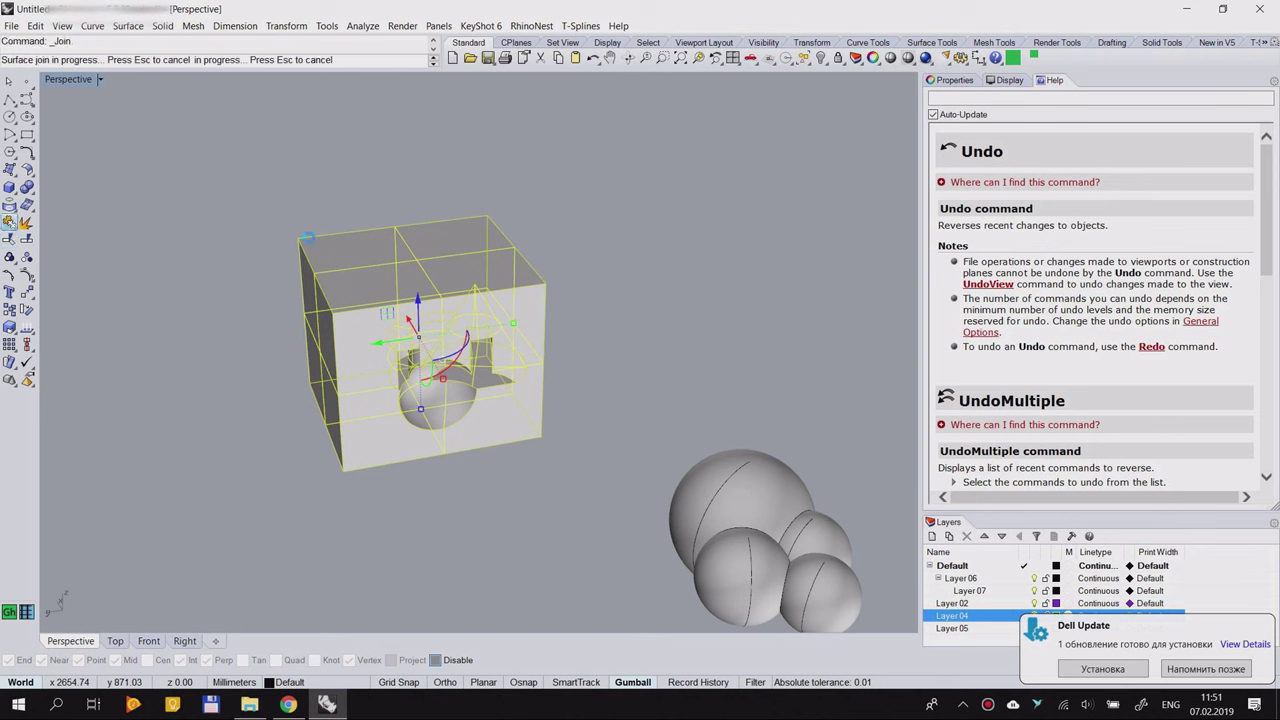
pyautogui.click(422, 149)
# Step: Move the rejoined box aside as a test and undo the move
pyautogui.moveTo(440, 173); pyautogui.dragTo(452, 262, button='right')
pyautogui.scroll(-3, 450, 262)
pyautogui.moveTo(453, 273); pyautogui.dragTo(200, 330)
pyautogui.hotkey('ctrl', 'z')
pyautogui.click(438, 418)
# Step: Delete the large rejoined box
pyautogui.scroll(-2, 432, 392)
pyautogui.moveTo(432, 396)
pyautogui.mouseDown(button='right')
pyautogui.moveTo(482, 419)
pyautogui.moveTo(443, 391)
pyautogui.mouseUp(button='right')
pyautogui.click(315, 280)
pyautogui.press('Delete')
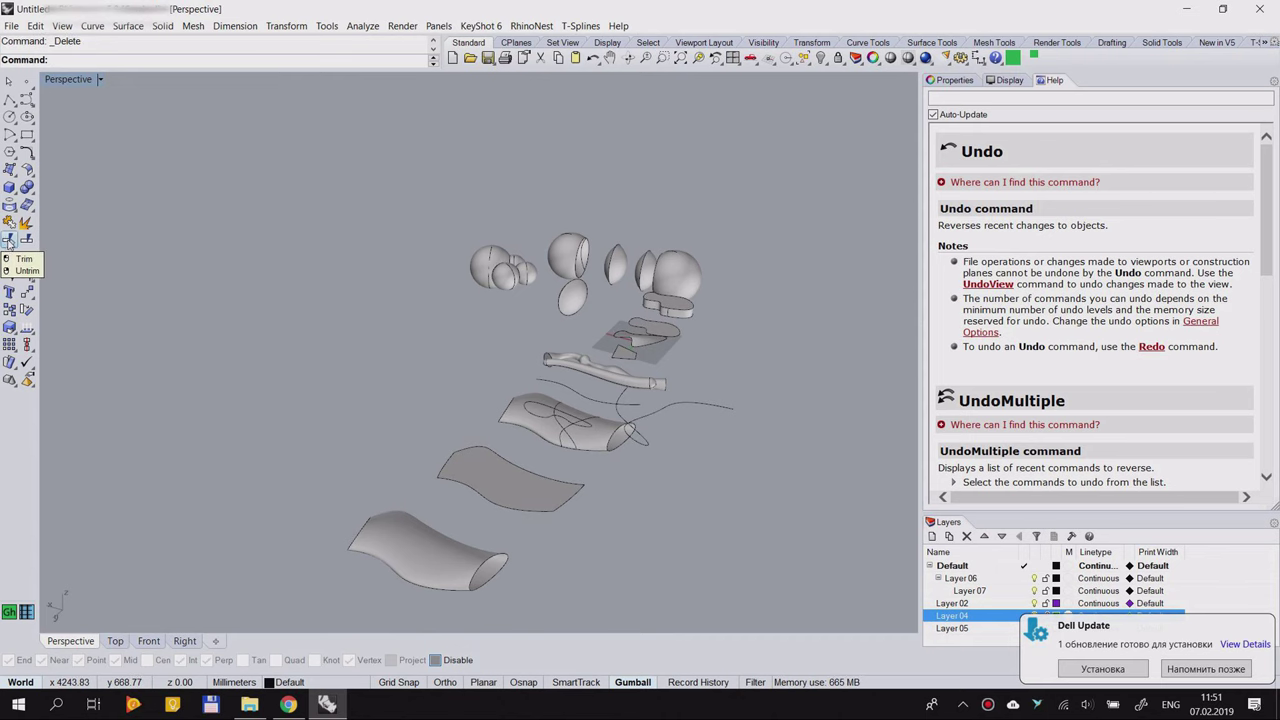
# Step: Zoom in on the tube that carries the looping curve on its surface
pyautogui.scroll(6, 526, 343)
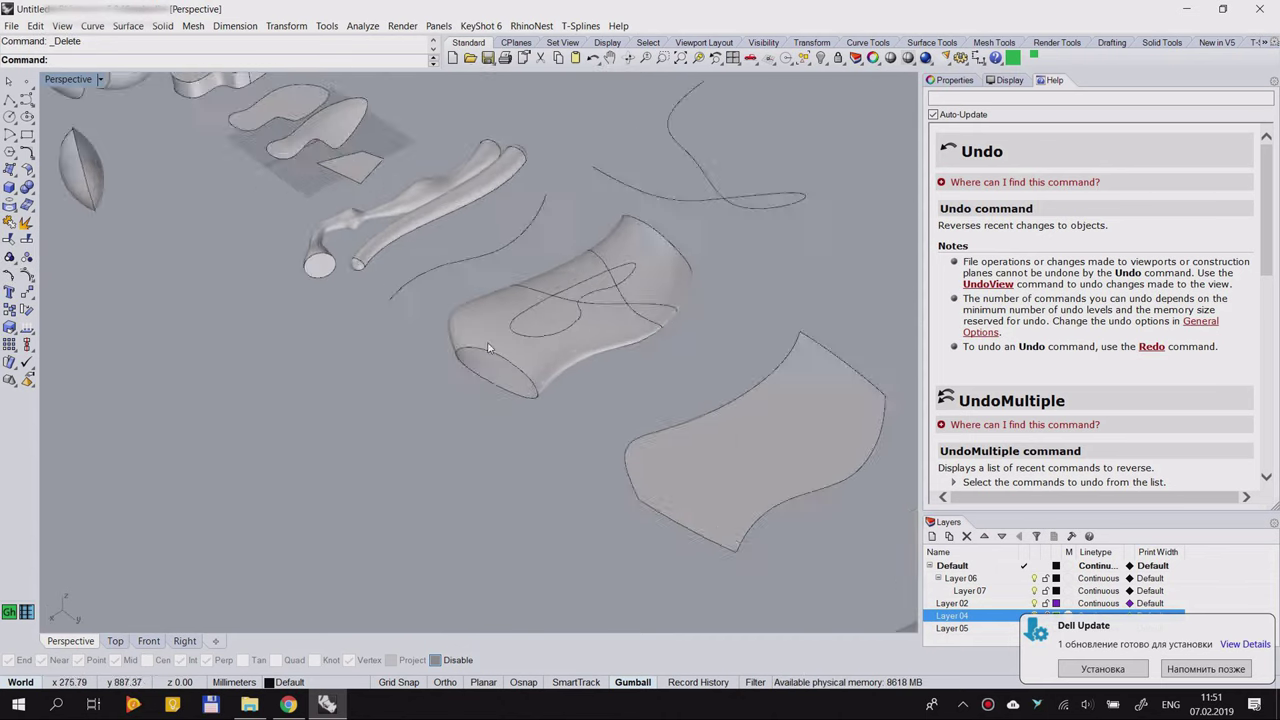
pyautogui.scroll(4, 620, 310)
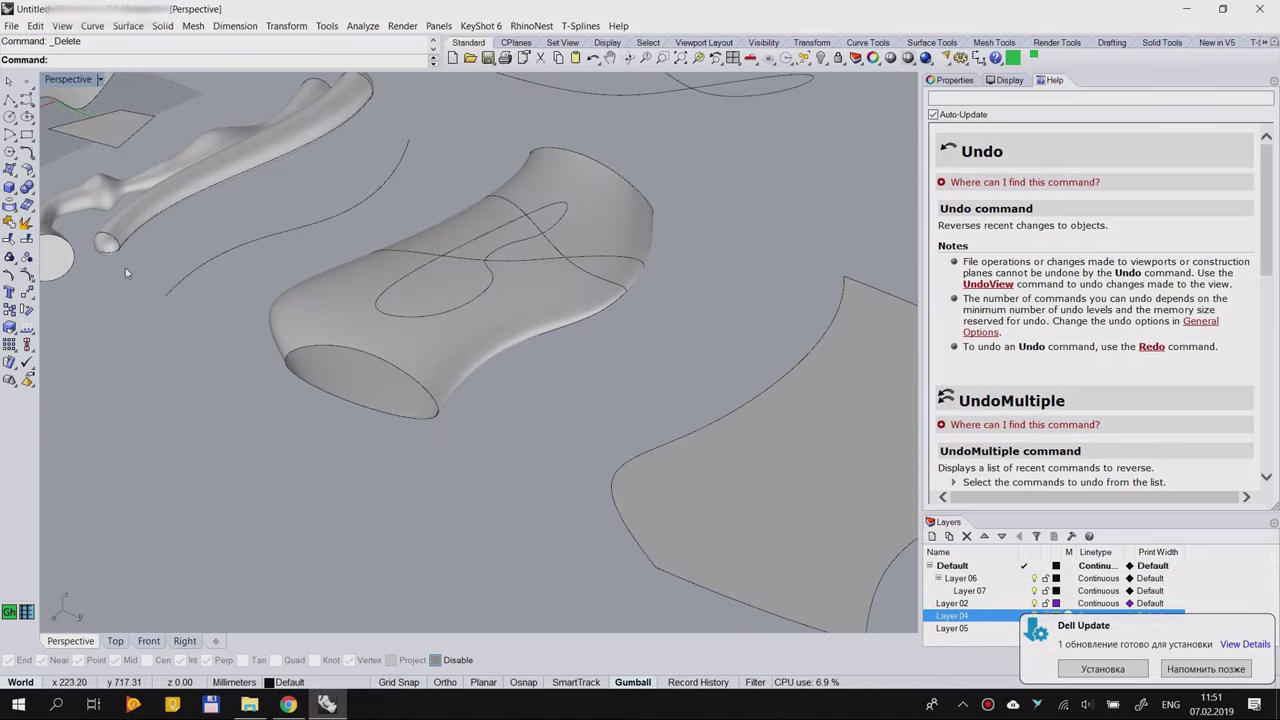
# Step: Try to trim the curves lying on the left tubular surface, using that surface as the cutting object
pyautogui.click(10, 240)
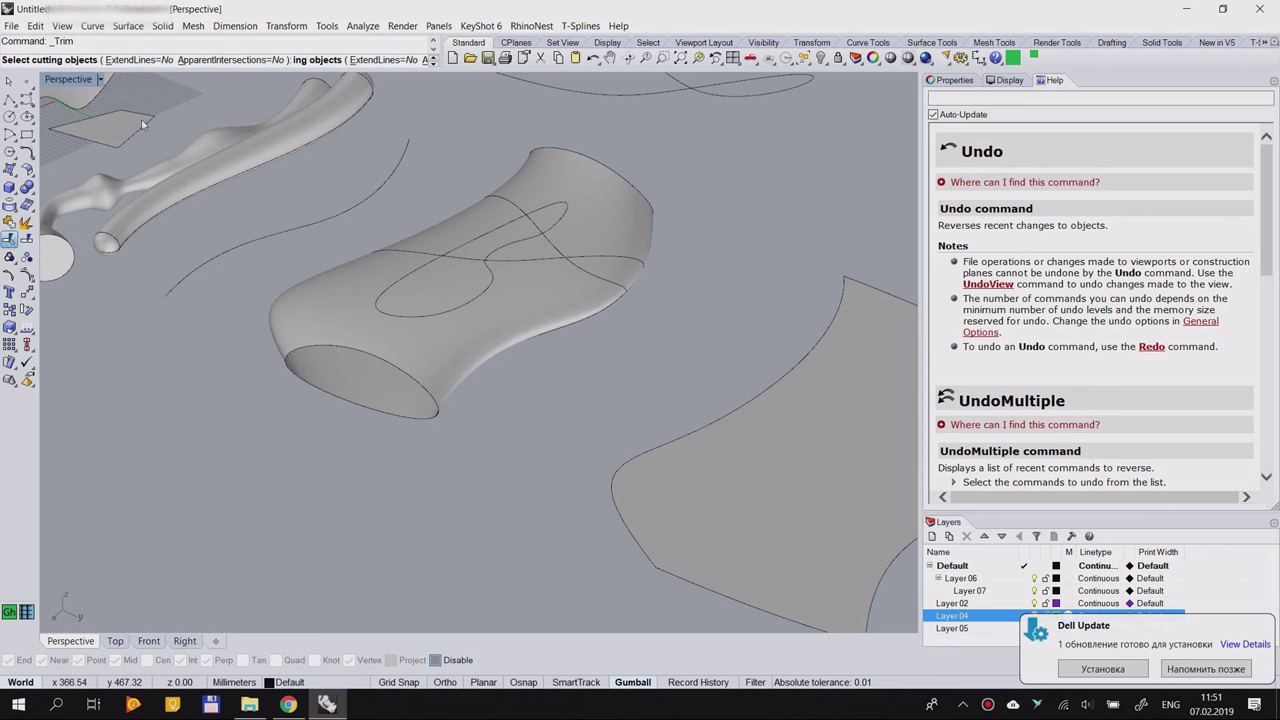
pyautogui.click(526, 309)
pyautogui.press('Return')
pyautogui.click(547, 262)
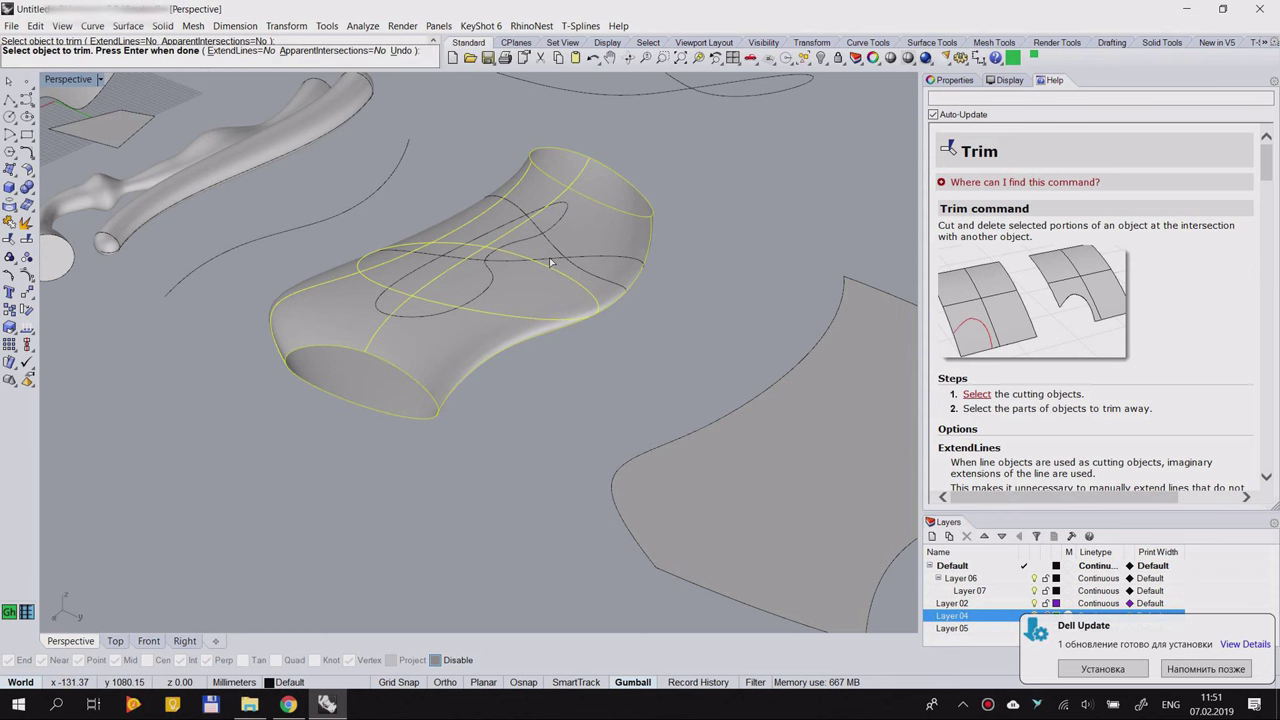
pyautogui.scroll(-5, 505, 271)
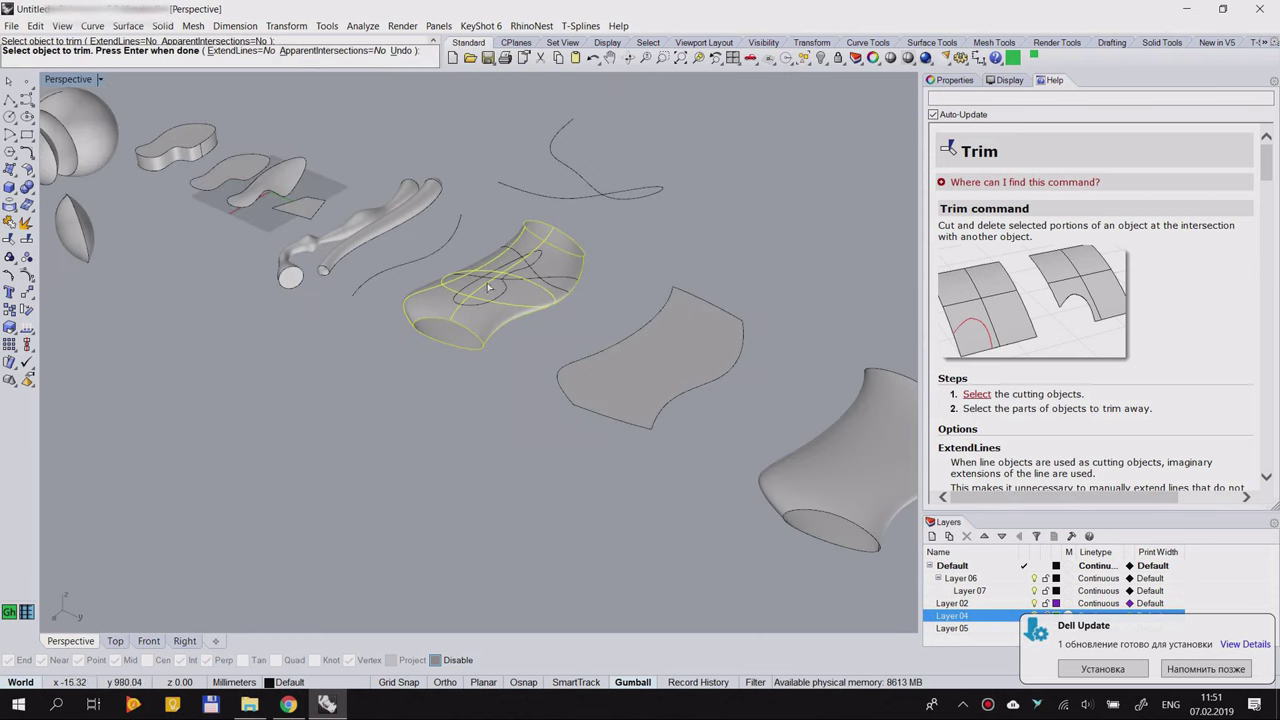
pyautogui.scroll(5, 489, 288)
pyautogui.scroll(-3, 376, 264)
pyautogui.moveTo(376, 264); pyautogui.dragTo(402, 335, button='right')
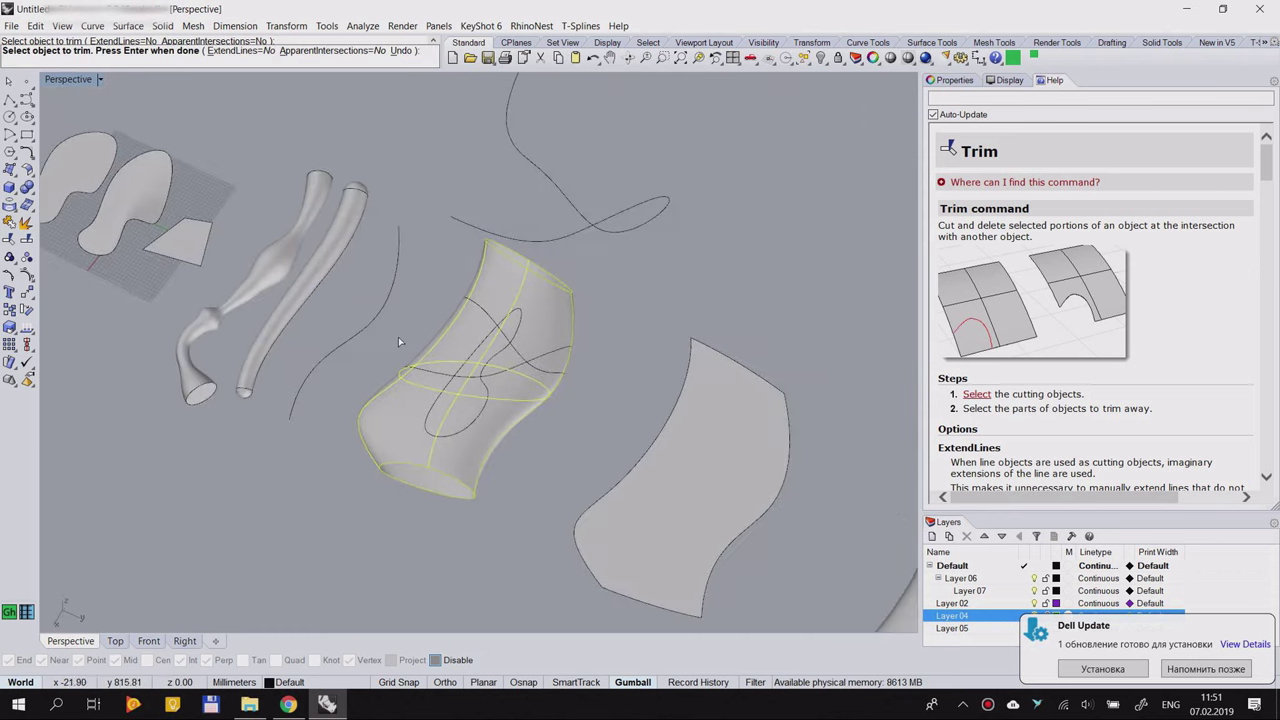
pyautogui.rightClick(390, 338)
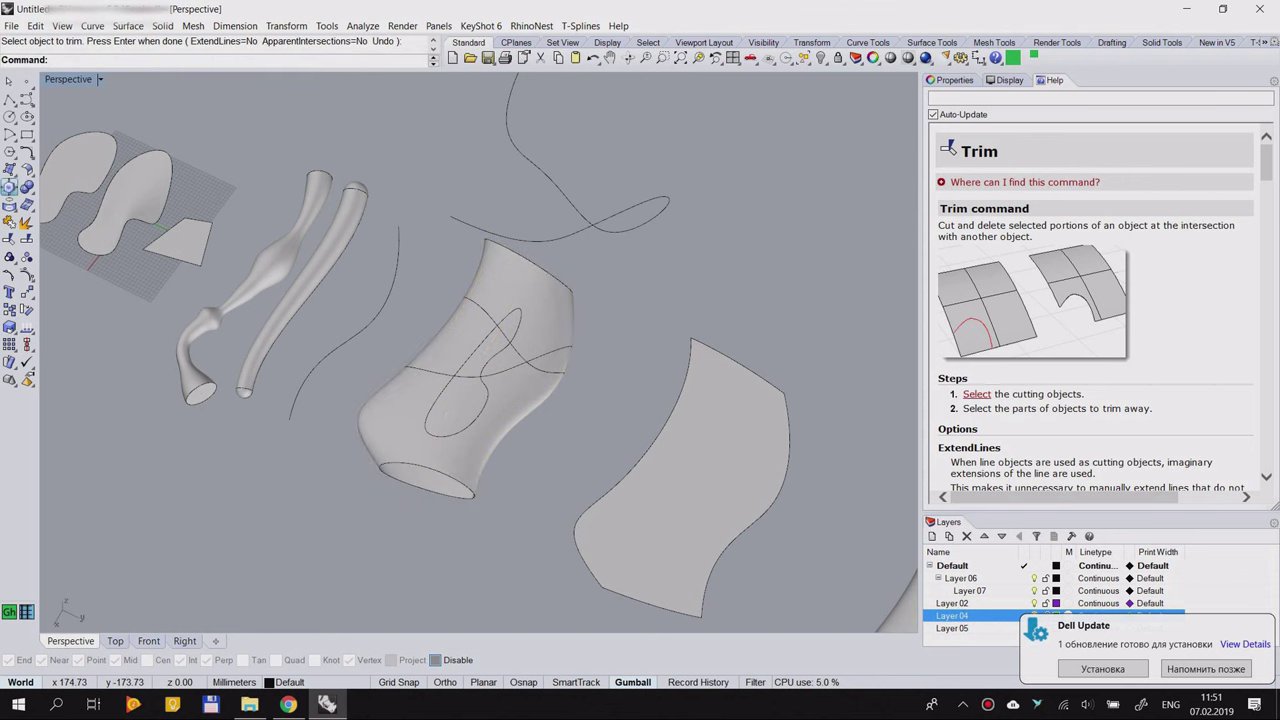
# Step: Draw a tall solid box across the middle of the plain tubular surface at the end of the row
pyautogui.click(9, 188)
pyautogui.scroll(-7, 429, 403)
pyautogui.press('Escape')
pyautogui.moveTo(660, 462); pyautogui.dragTo(435, 368, button='right')
pyautogui.scroll(3, 435, 370)
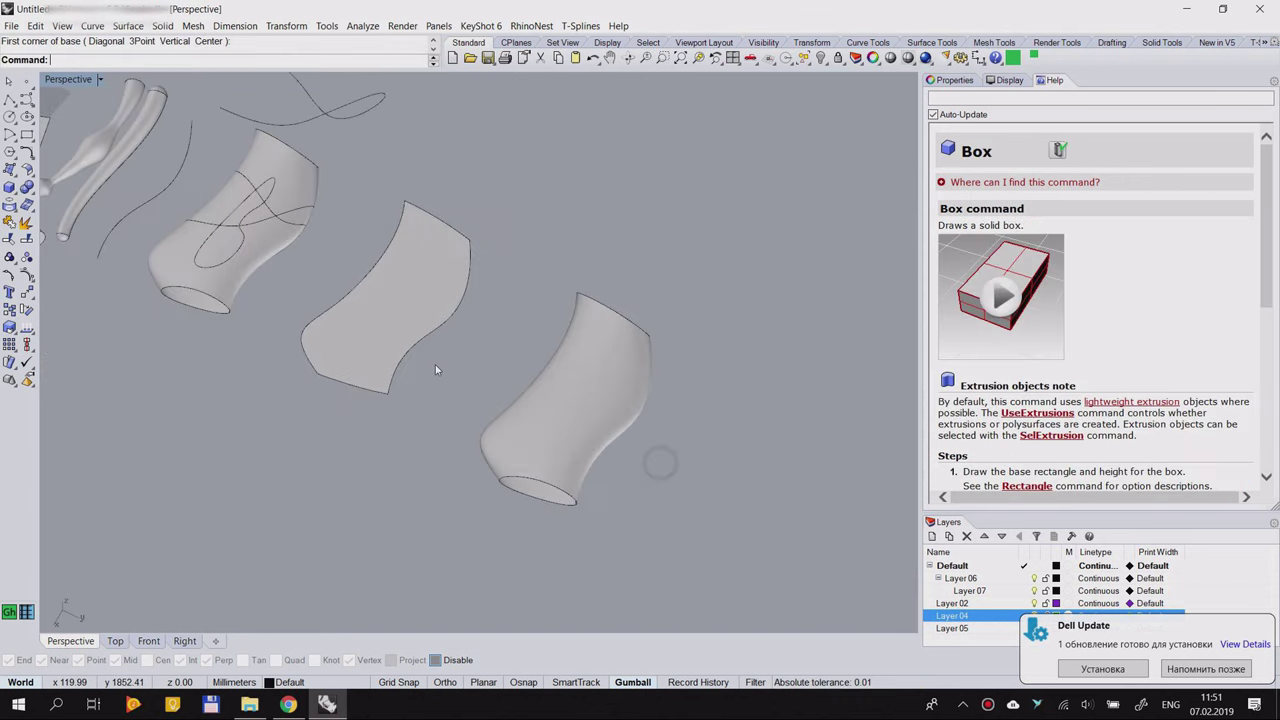
pyautogui.click(498, 325)
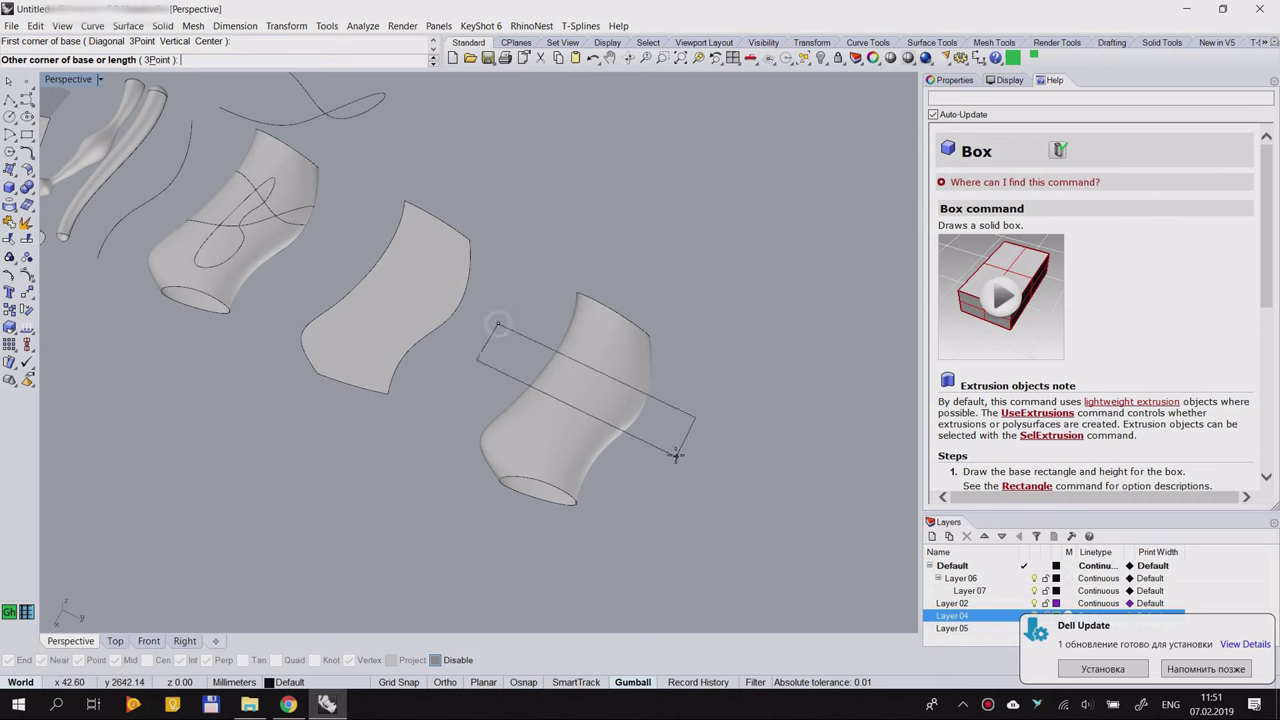
pyautogui.click(676, 463)
pyautogui.moveTo(647, 458); pyautogui.dragTo(589, 370, button='right')
pyautogui.click(709, 418)
# Step: Move the box so that the tube passes completely through it
pyautogui.click(666, 394)
pyautogui.moveTo(557, 352); pyautogui.dragTo(729, 316)
pyautogui.click(731, 317)
pyautogui.moveTo(606, 311); pyautogui.dragTo(491, 399, button='right')
# Step: Trim away the part of the box outside the tube, using the tube as the cutting object
pyautogui.click(491, 404)
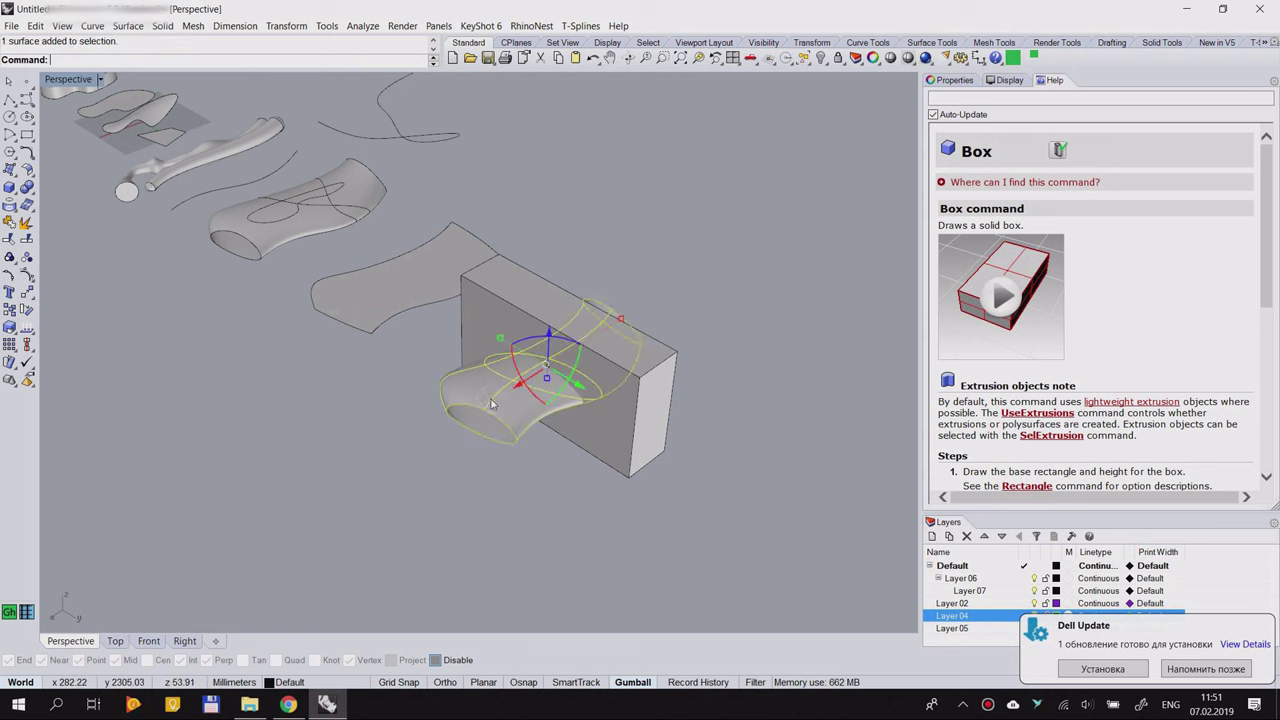
pyautogui.click(9, 238)
pyautogui.click(513, 327)
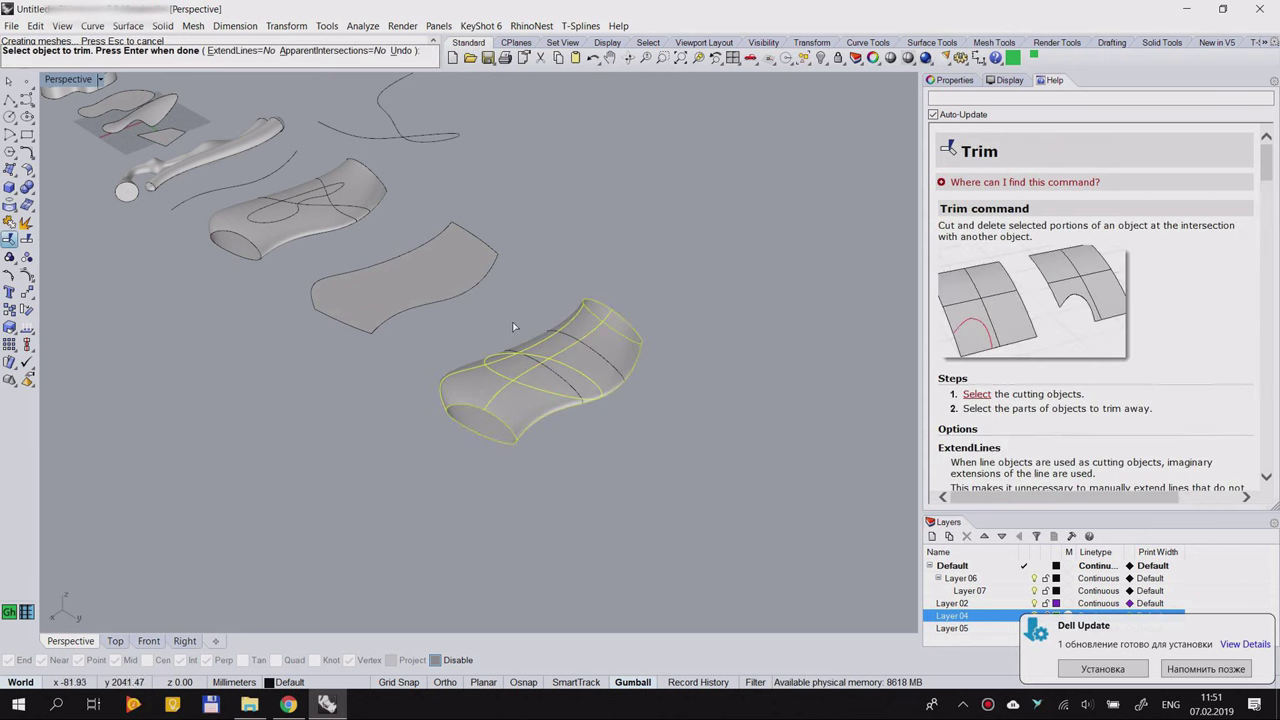
pyautogui.scroll(3, 639, 394)
pyautogui.moveTo(570, 408); pyautogui.dragTo(260, 391, button='right')
pyautogui.scroll(6, 389, 260)
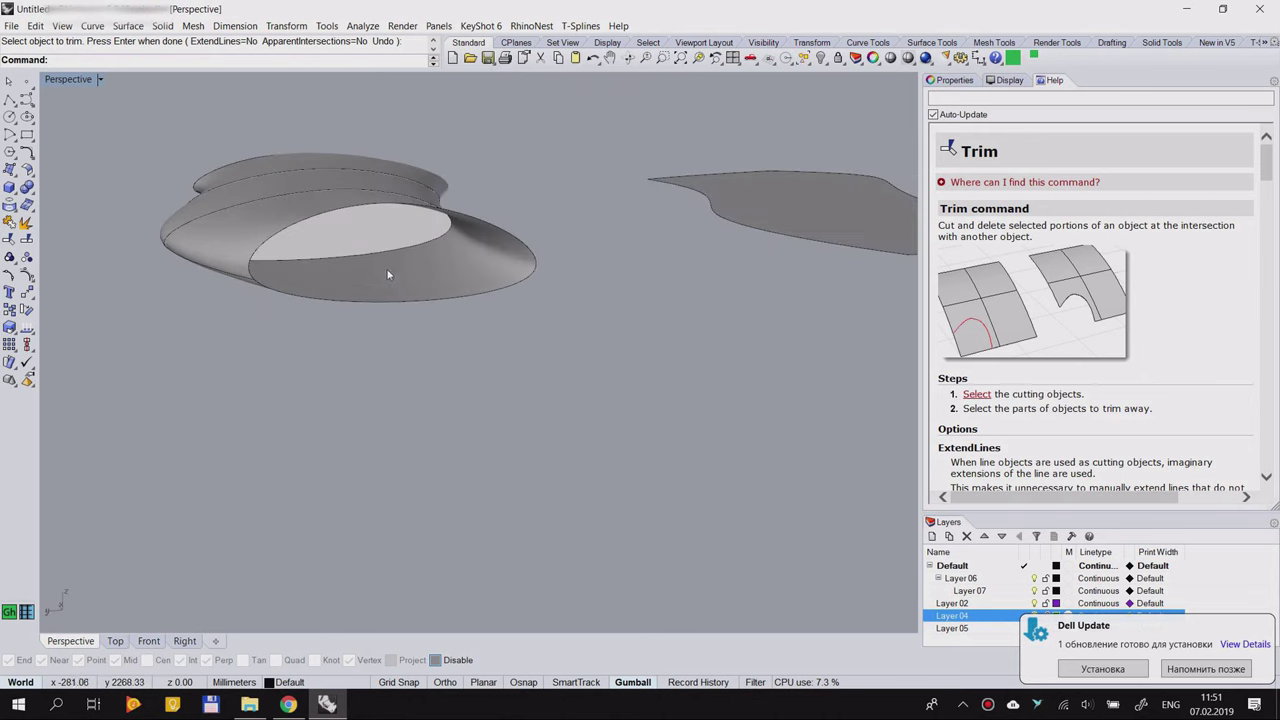
# Step: Select one of the oval faces left inside the tube and examine how it sits there
pyautogui.click(357, 246)
pyautogui.scroll(-2, 354, 244)
pyautogui.moveTo(304, 277); pyautogui.dragTo(259, 309, button='right')
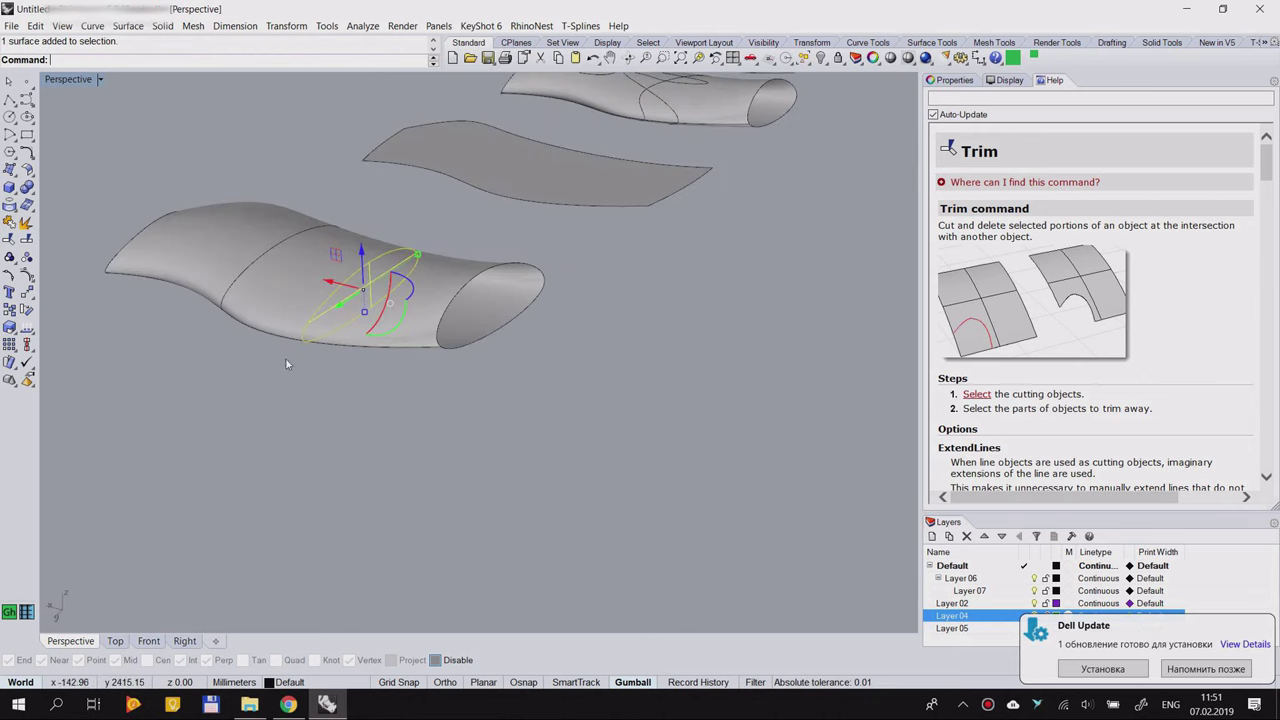
pyautogui.moveTo(286, 364); pyautogui.dragTo(425, 367, button='right')
# Step: Undo the box trim and redo it to compare the box before and after trimming
pyautogui.hotkey('ctrl', 'z')
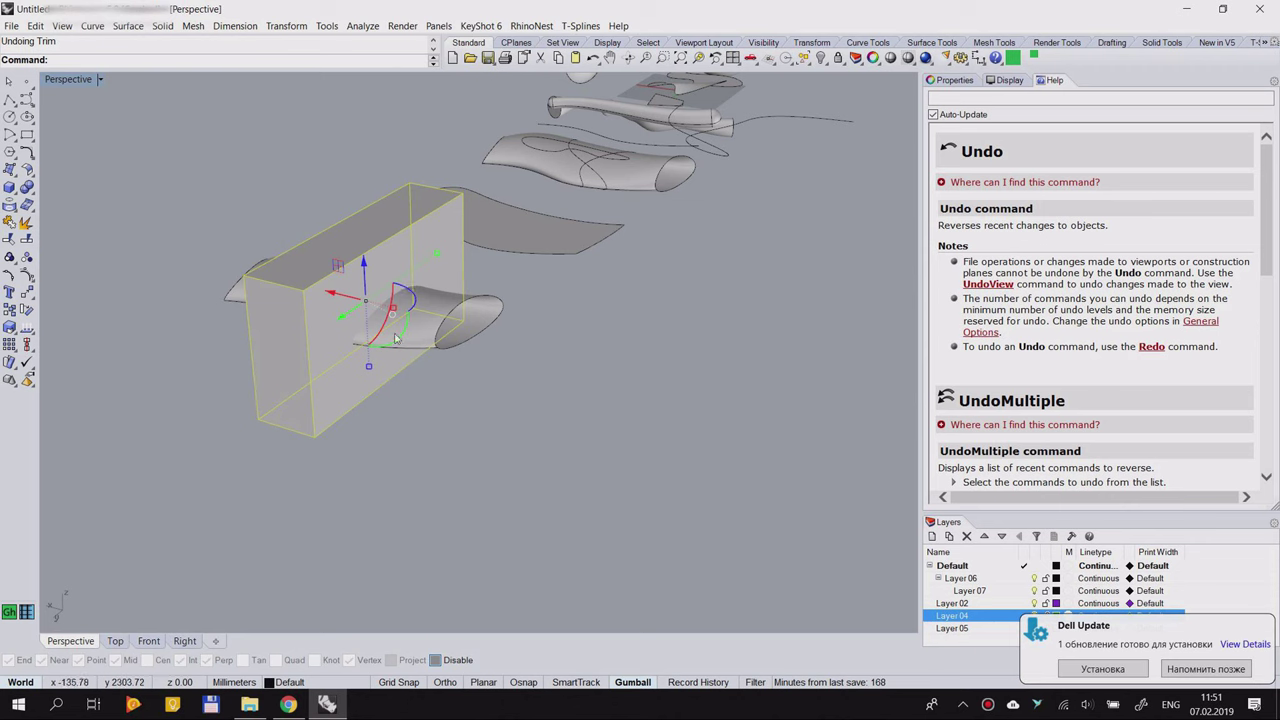
pyautogui.rightClick(593, 58)
pyautogui.moveTo(531, 343); pyautogui.dragTo(348, 340, button='right')
pyautogui.scroll(6, 300, 316)
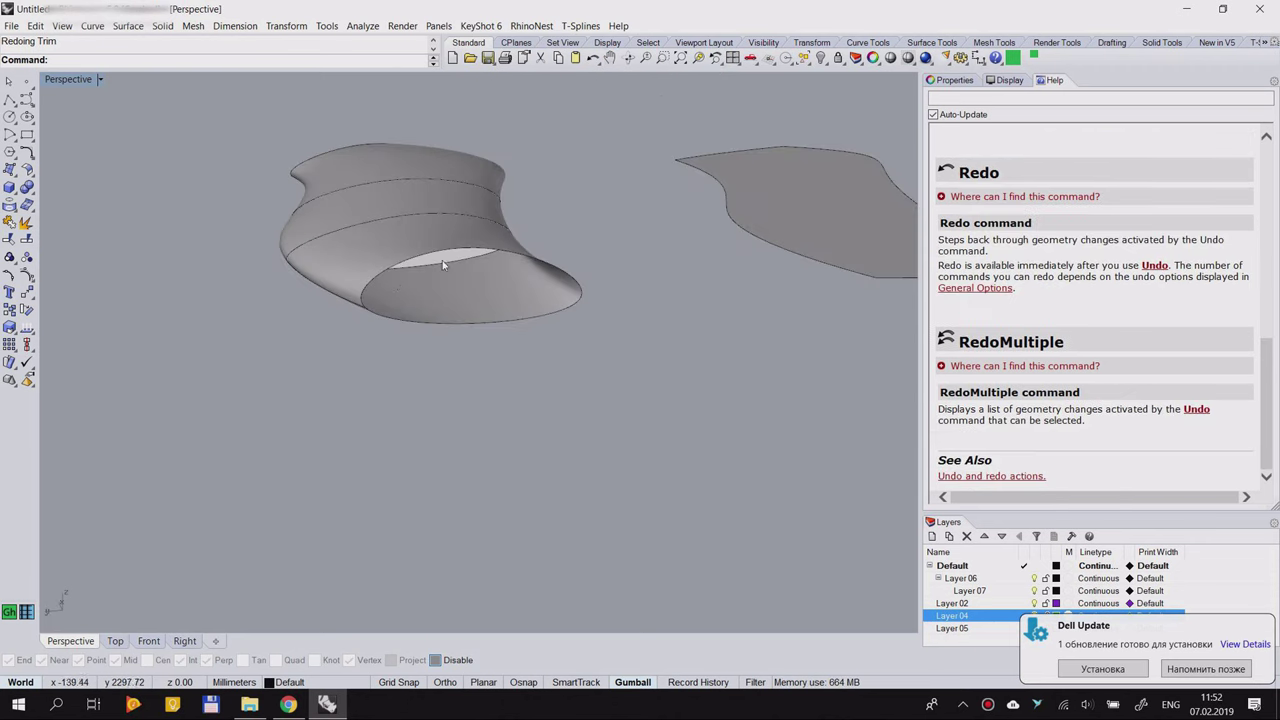
# Step: Pull the oval face out of the tube to show it separately, and undo the move
pyautogui.scroll(2, 442, 262)
pyautogui.moveTo(451, 262); pyautogui.dragTo(755, 233)
pyautogui.moveTo(611, 270); pyautogui.dragTo(459, 248, button='right')
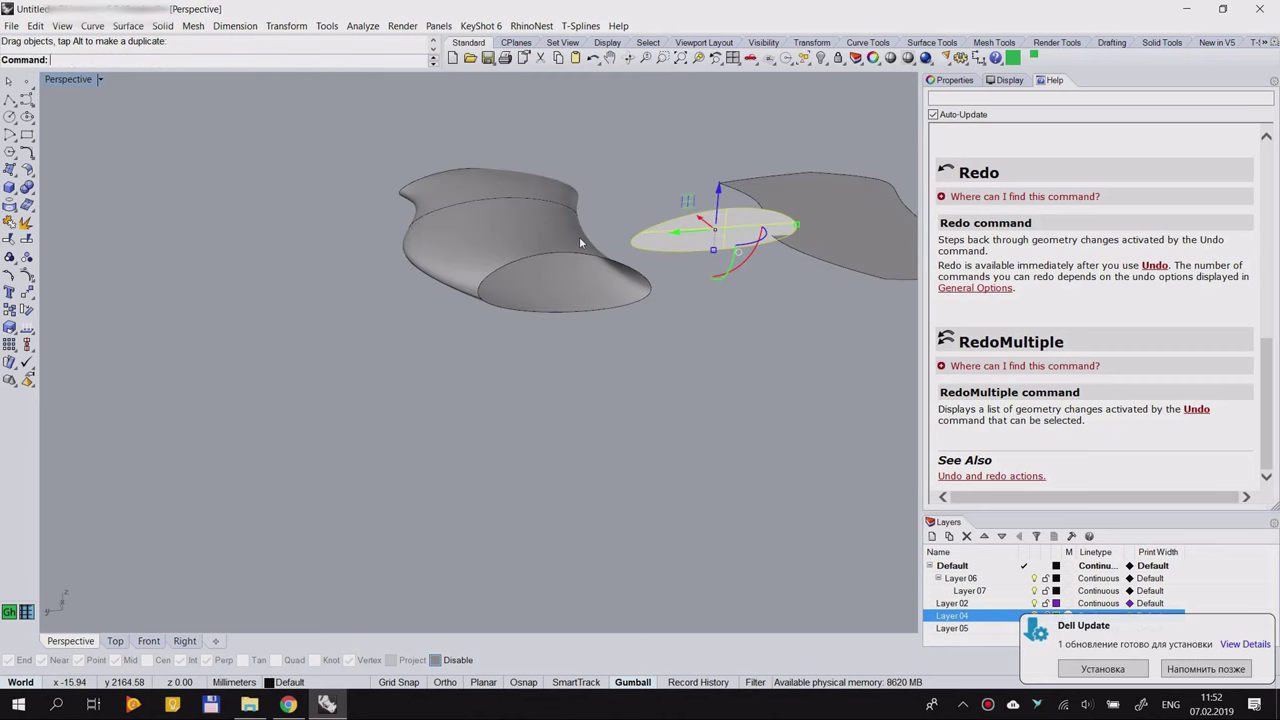
pyautogui.hotkey('ctrl', 'z')
# Step: Delete the trimmed box pieces left inside the tube
pyautogui.moveTo(680, 391); pyautogui.dragTo(546, 346, button='right')
pyautogui.moveTo(416, 276); pyautogui.dragTo(645, 478)
pyautogui.press('Delete')
pyautogui.moveTo(593, 481); pyautogui.dragTo(636, 414, button='right')
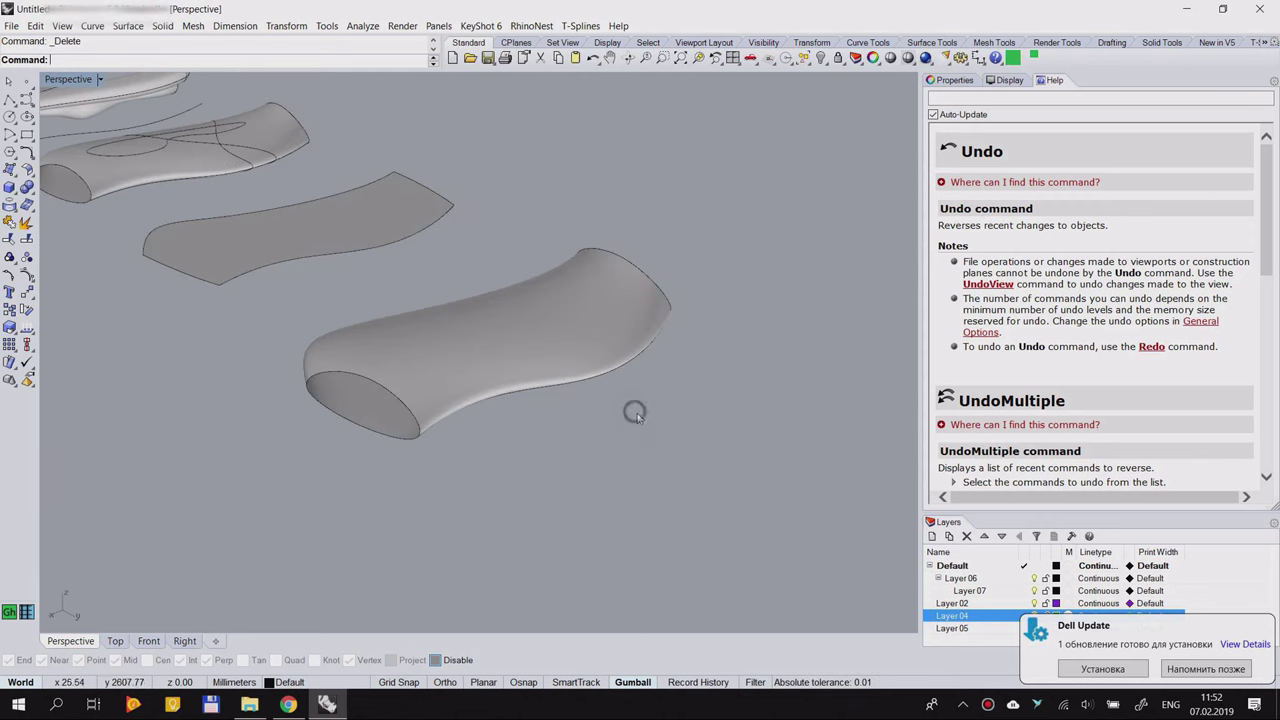
pyautogui.moveTo(497, 395); pyautogui.dragTo(74, 329, button='right')
pyautogui.hotkey('ctrl', 'z')
pyautogui.moveTo(726, 400); pyautogui.dragTo(643, 451, button='right')
pyautogui.press('Delete')
# Step: Draw another solid box across the middle of the tube and move it so the tube passes through it
pyautogui.click(9, 187)
pyautogui.click(399, 260)
pyautogui.click(728, 442)
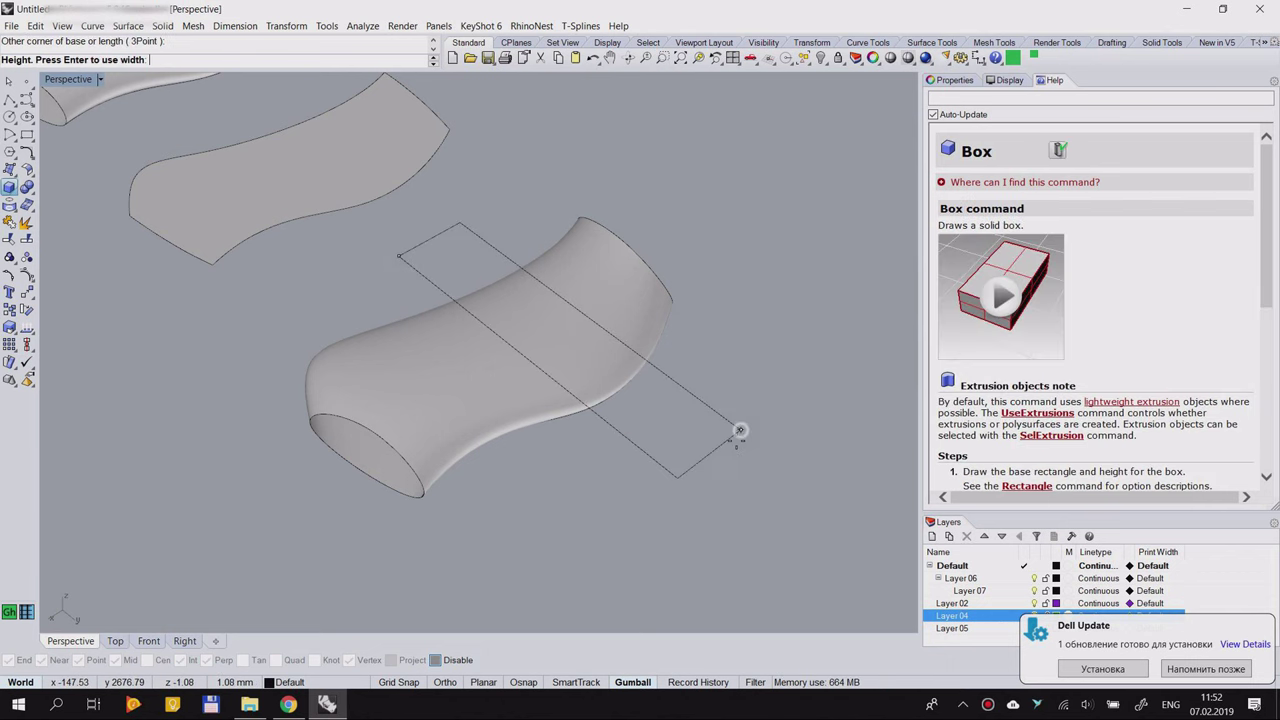
pyautogui.click(731, 549)
pyautogui.moveTo(731, 549); pyautogui.dragTo(614, 420, button='right')
pyautogui.click(691, 381)
pyautogui.moveTo(551, 395); pyautogui.dragTo(746, 304)
pyautogui.click(791, 197)
pyautogui.moveTo(791, 197); pyautogui.dragTo(720, 271, button='right')
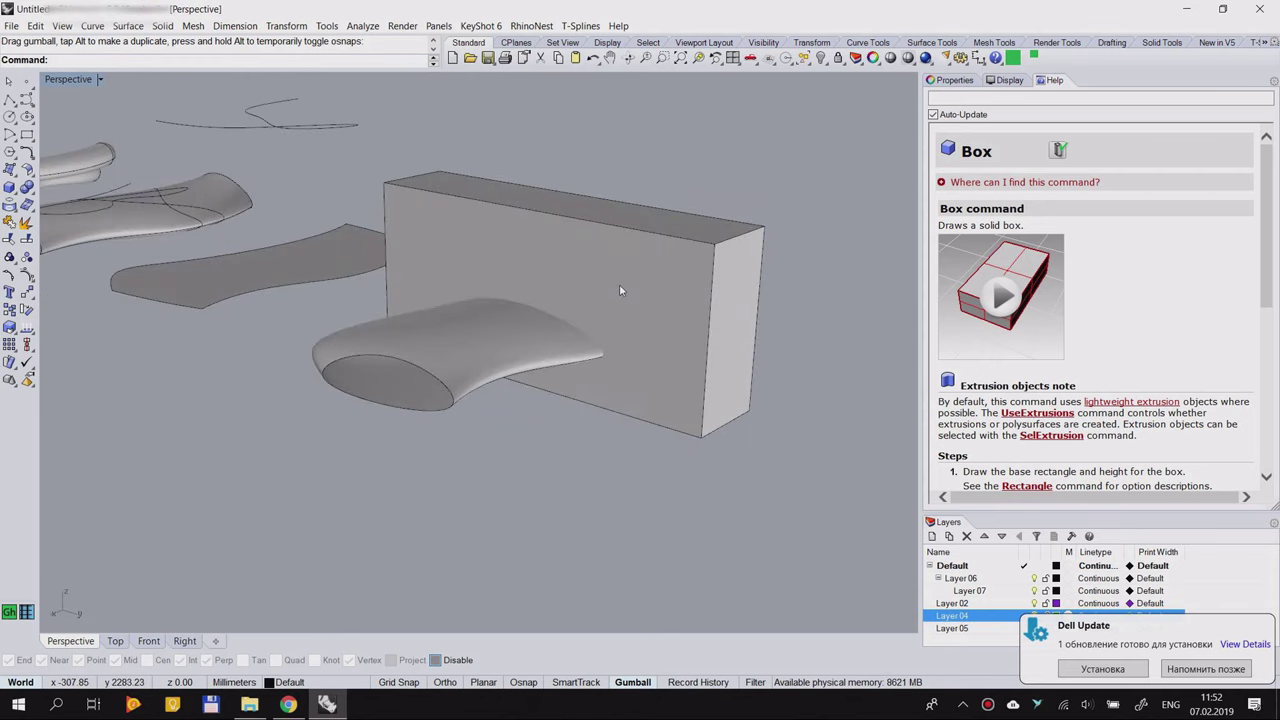
# Step: Try to trim the new box using the tube as the cutting object
pyautogui.click(429, 347)
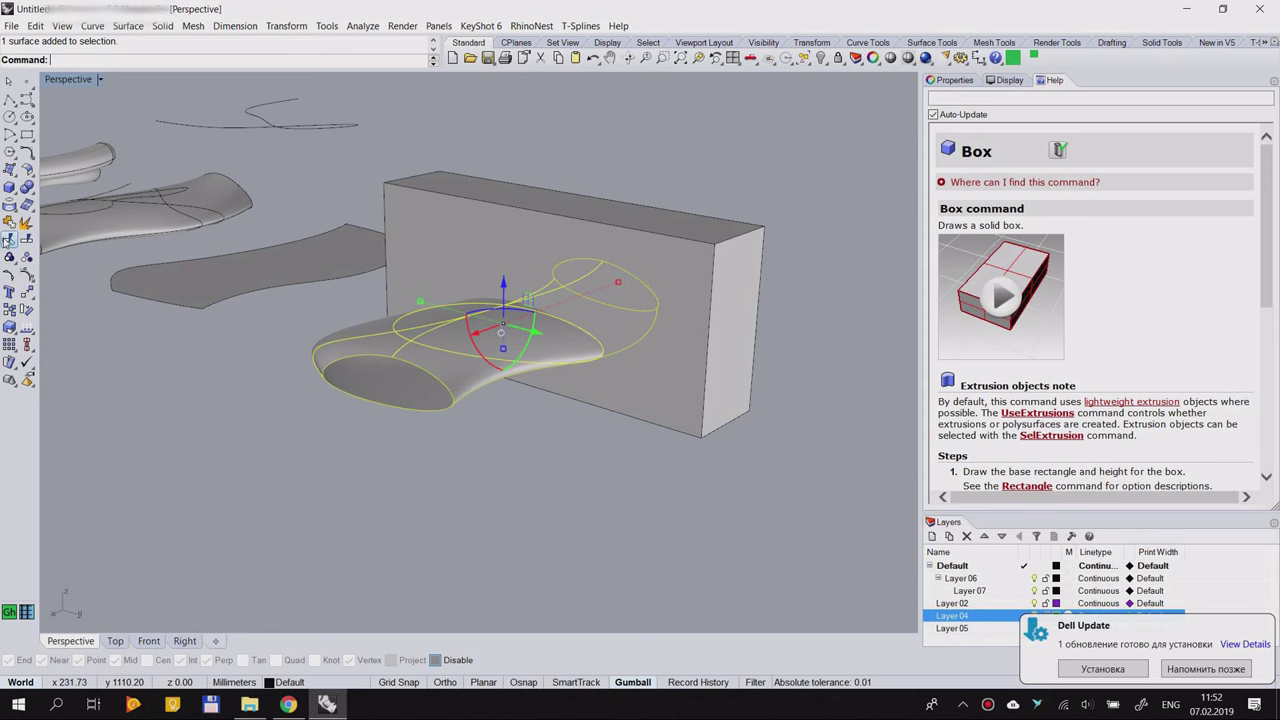
pyautogui.click(8, 240)
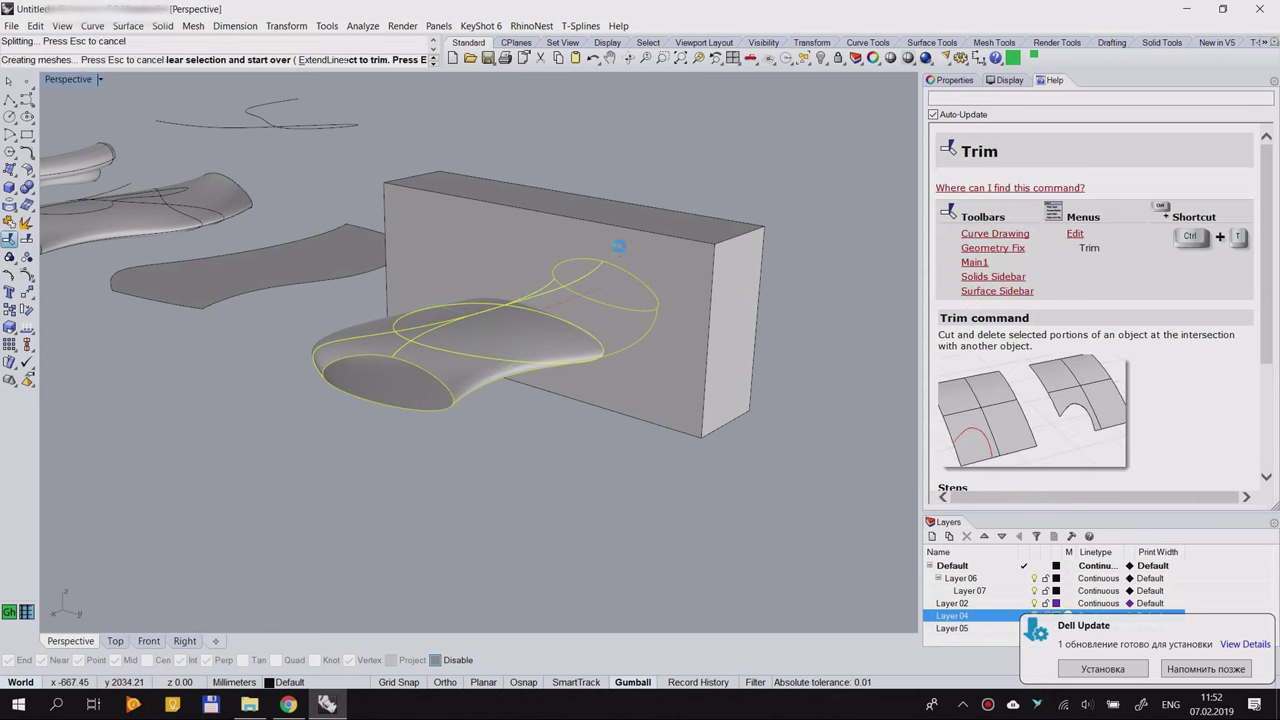
pyautogui.moveTo(748, 393); pyautogui.dragTo(622, 427, button='right')
pyautogui.moveTo(425, 455); pyautogui.dragTo(537, 420, button='right')
pyautogui.press('Escape')
pyautogui.press('Escape')
pyautogui.moveTo(619, 415); pyautogui.dragTo(572, 428, button='right')
# Step: Trim away the tube's front part projecting from the box, using the box as the cutting object
pyautogui.click(668, 311)
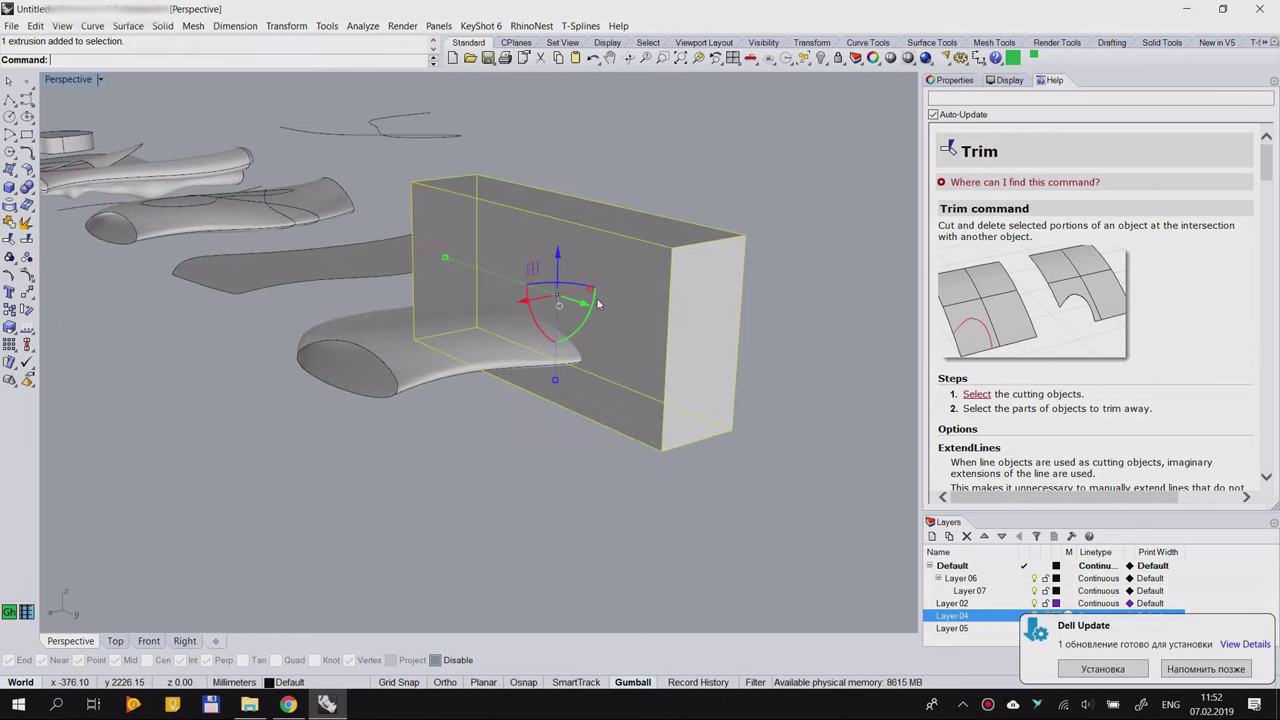
pyautogui.click(9, 240)
pyautogui.click(372, 355)
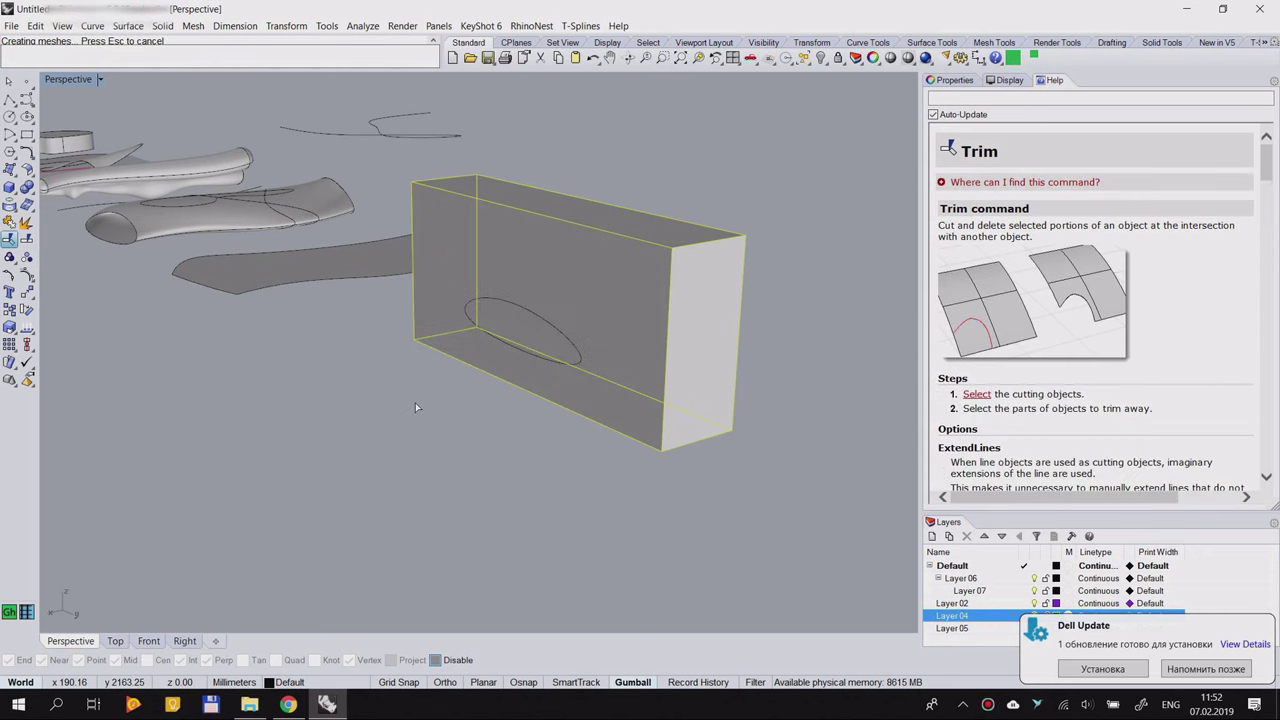
pyautogui.moveTo(526, 385); pyautogui.dragTo(750, 417, button='right')
pyautogui.scroll(-4, 614, 385)
pyautogui.click(569, 403)
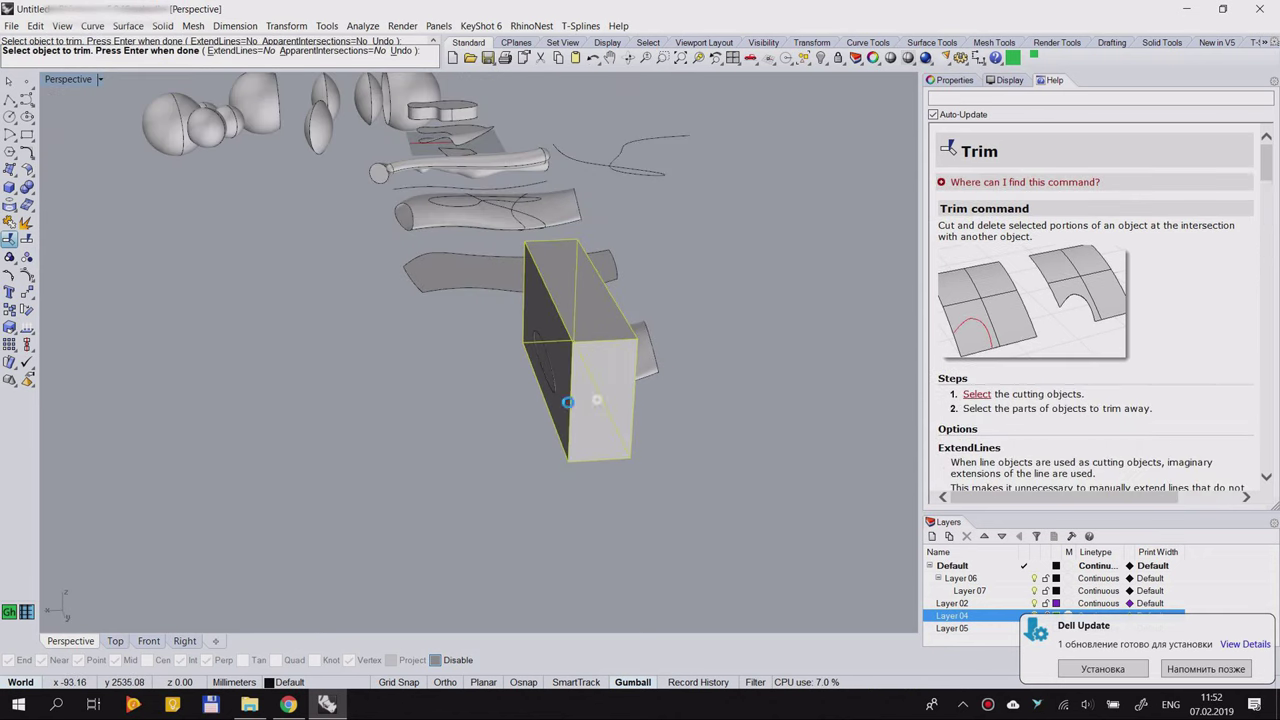
pyautogui.rightClick(416, 405)
# Step: Move the box aside from the trimmed tube to expose the cut end
pyautogui.click(636, 426)
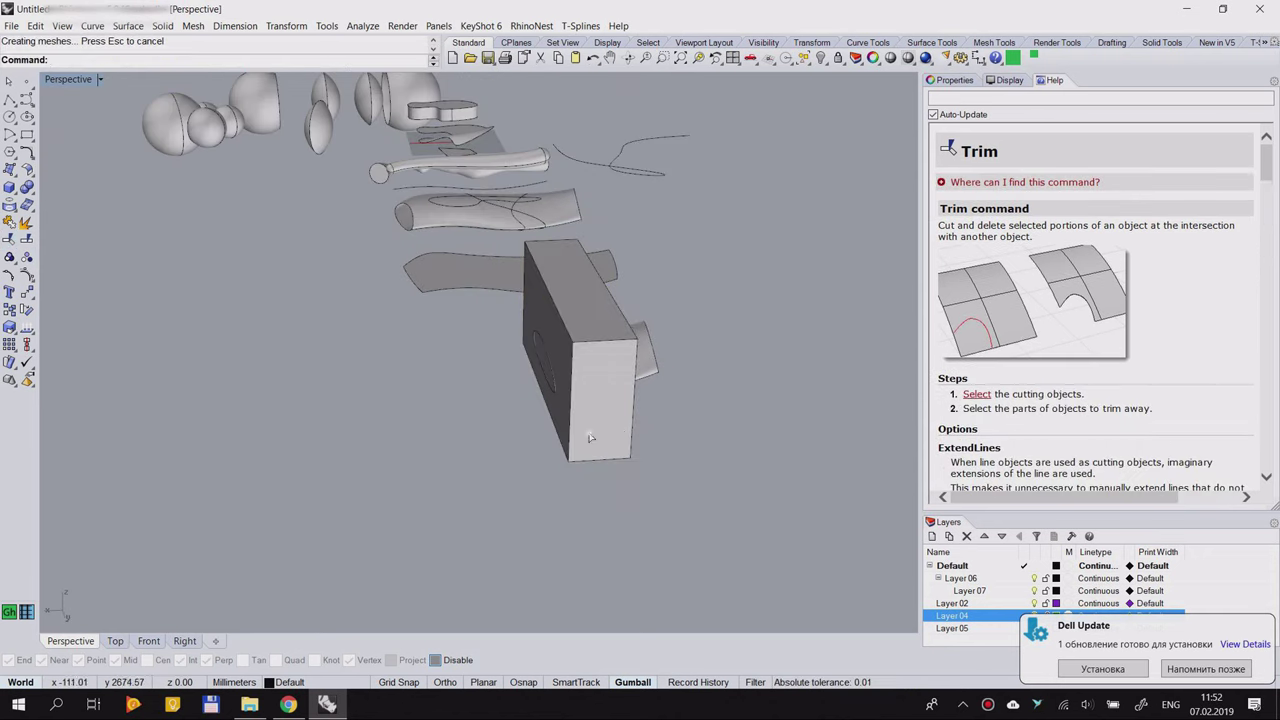
pyautogui.moveTo(589, 434); pyautogui.dragTo(338, 446)
pyautogui.click(686, 438)
pyautogui.scroll(4, 588, 371)
pyautogui.moveTo(540, 368); pyautogui.dragTo(450, 381, button='right')
pyautogui.scroll(-5, 455, 380)
# Step: Delete the box and the trimmed tube
pyautogui.click(312, 314)
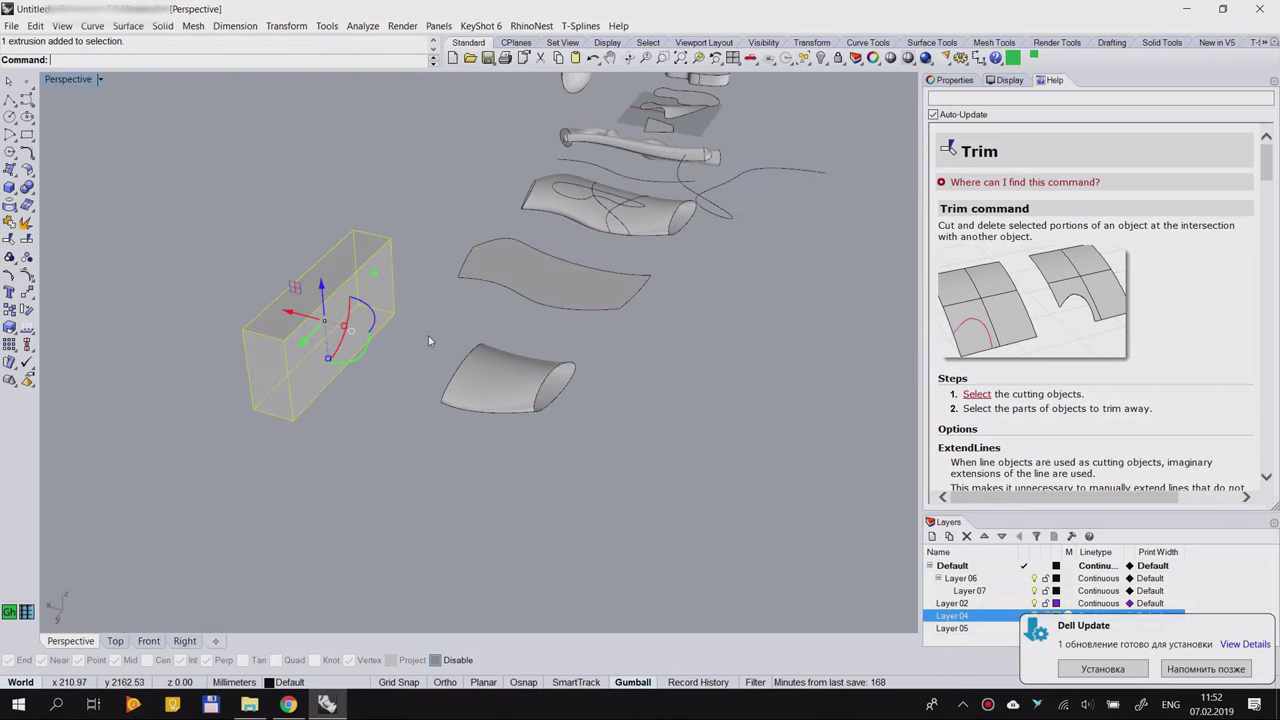
pyautogui.click(458, 376)
pyautogui.press('Delete')
# Step: Try moving the tube that carries the curves, undo the move and clear the selection
pyautogui.moveTo(510, 404); pyautogui.dragTo(730, 409, button='right')
pyautogui.scroll(5, 483, 371)
pyautogui.moveTo(483, 371); pyautogui.dragTo(591, 429)
pyautogui.hotkey('ctrl', 'z')
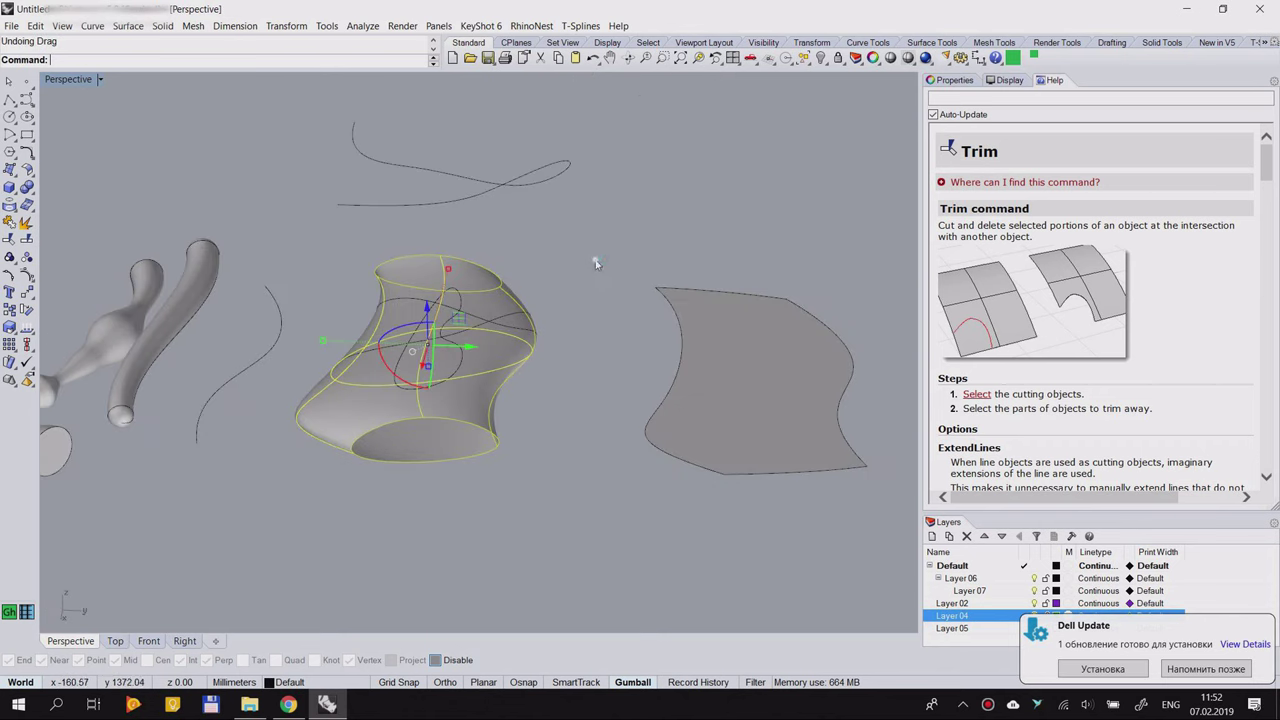
pyautogui.click(594, 263)
# Step: Split the tube that carries the curves, using the curve running across its middle as the cutting object
pyautogui.moveTo(594, 263); pyautogui.dragTo(467, 331, button='right')
pyautogui.scroll(4, 57, 271)
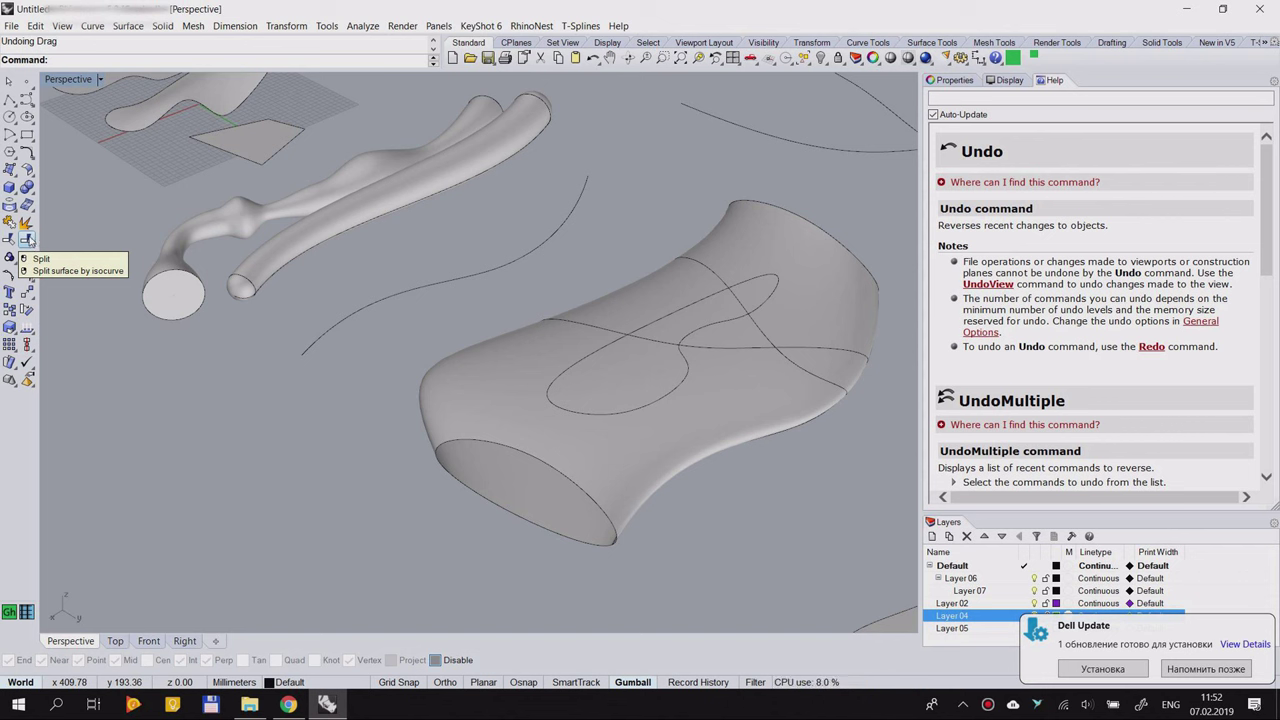
pyautogui.click(28, 240)
pyautogui.click(534, 352)
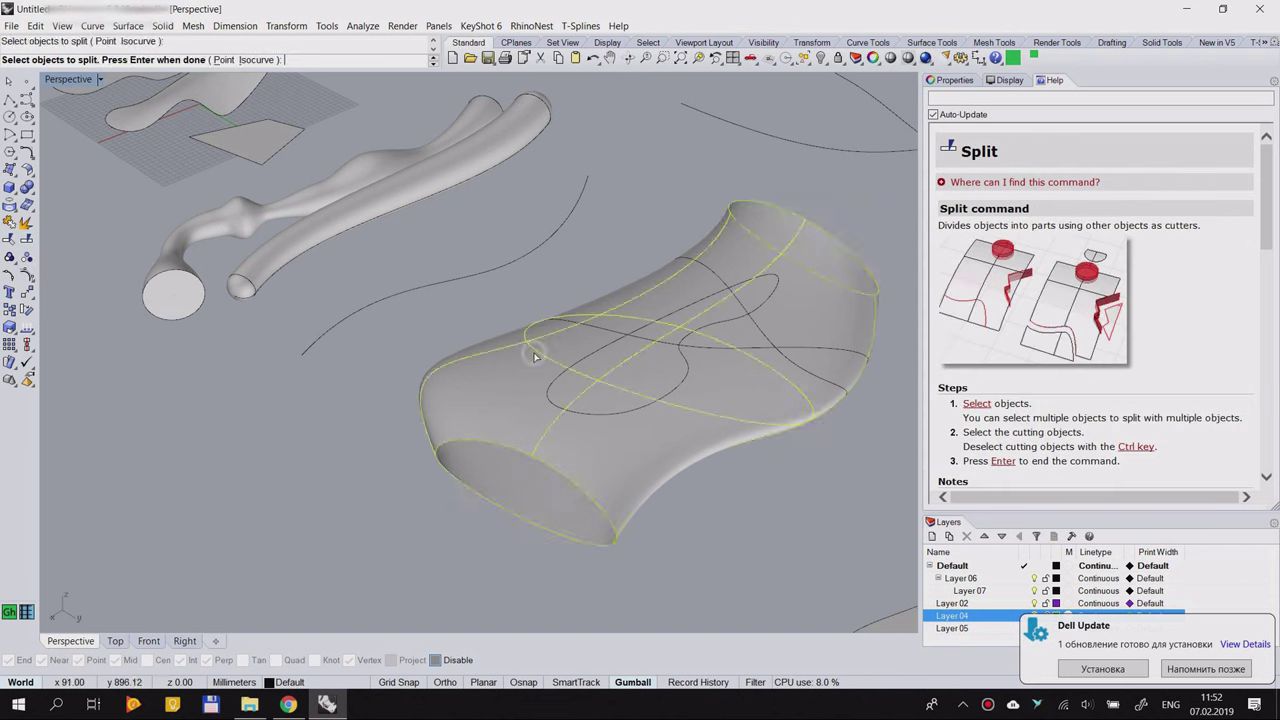
pyautogui.press('Return')
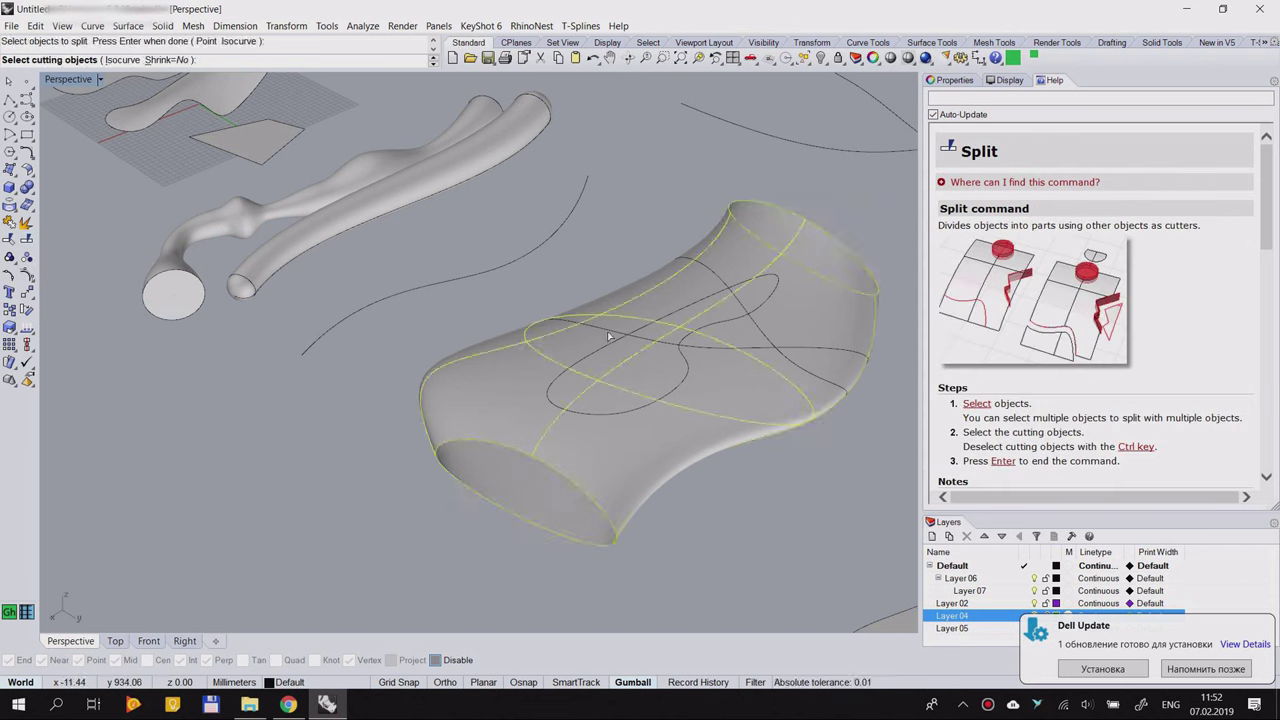
pyautogui.click(607, 333)
pyautogui.press('Return')
# Step: Pull the split-off end of the tube away, and undo both the move and the split
pyautogui.moveTo(763, 529); pyautogui.dragTo(540, 470, button='right')
pyautogui.moveTo(560, 450); pyautogui.dragTo(280, 470)
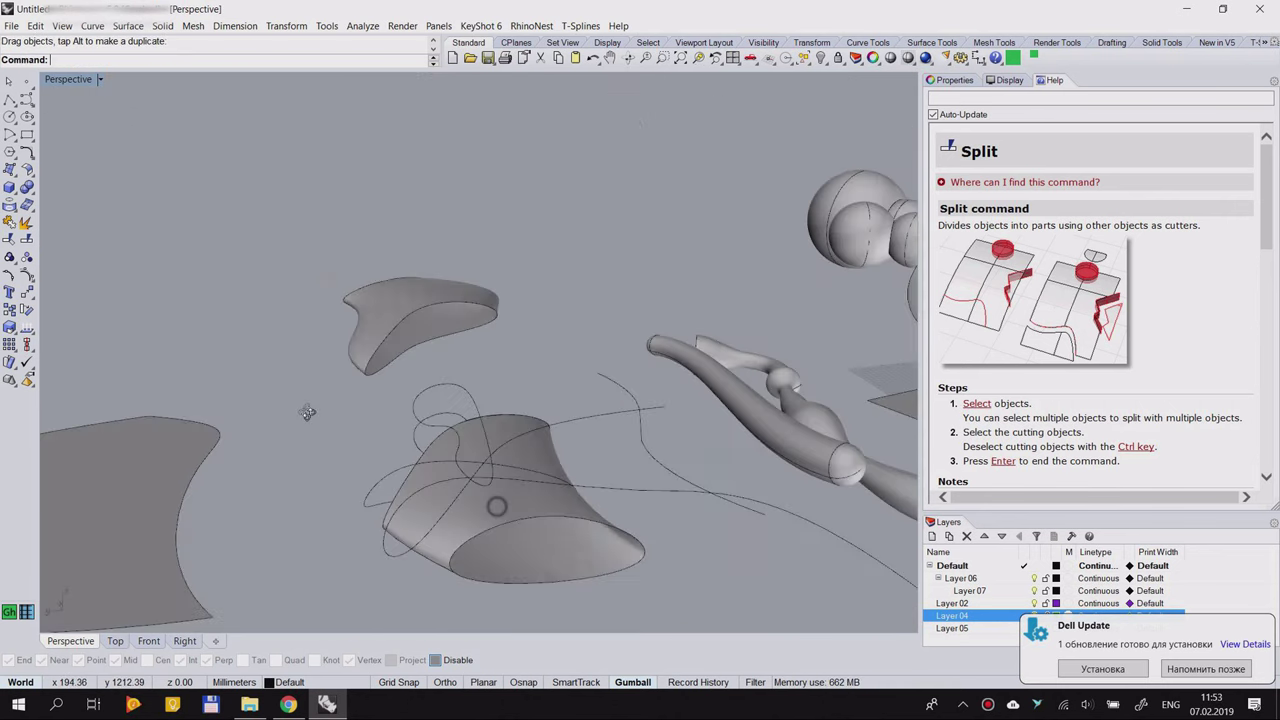
pyautogui.moveTo(307, 412); pyautogui.dragTo(585, 488, button='right')
pyautogui.hotkey('ctrl', 'z')
pyautogui.hotkey('ctrl', 'z')
pyautogui.click(729, 457)
# Step: Split the tube using the closed loop curve on its upper side as the cutting object
pyautogui.moveTo(649, 449); pyautogui.dragTo(725, 447, button='right')
pyautogui.scroll(3, 582, 391)
pyautogui.click(582, 391)
pyautogui.click(27, 240)
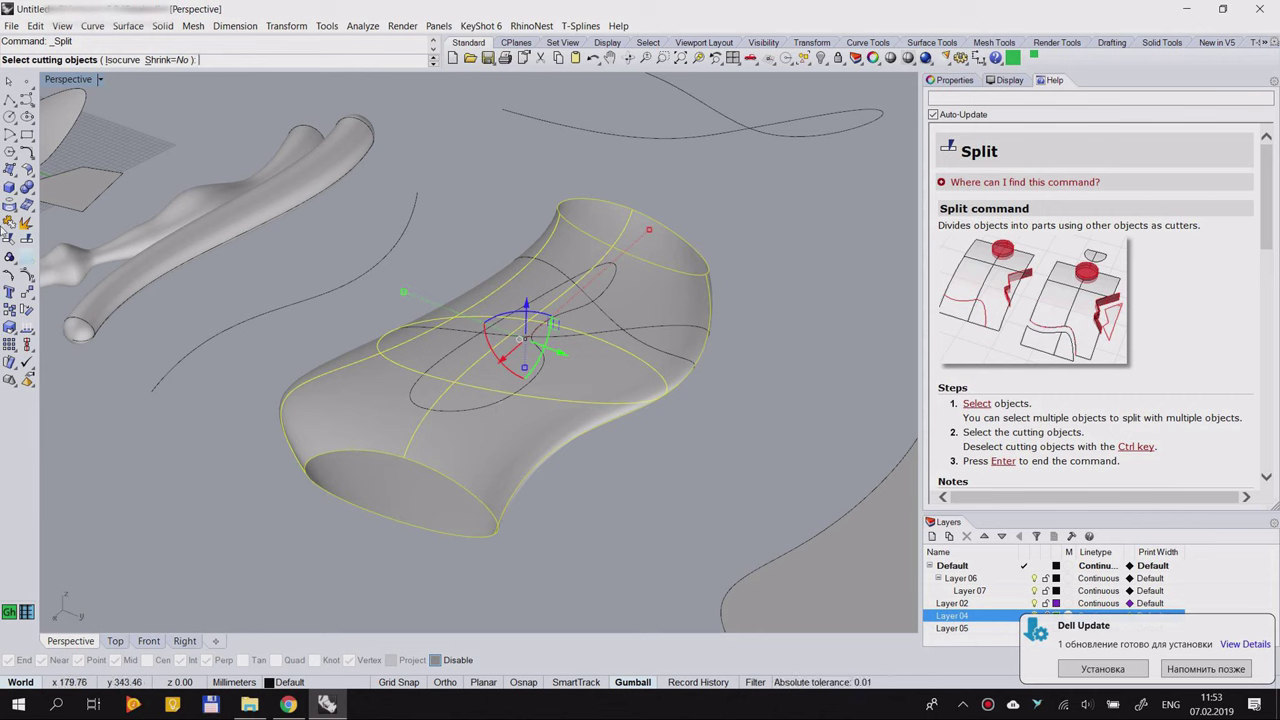
pyautogui.click(490, 405)
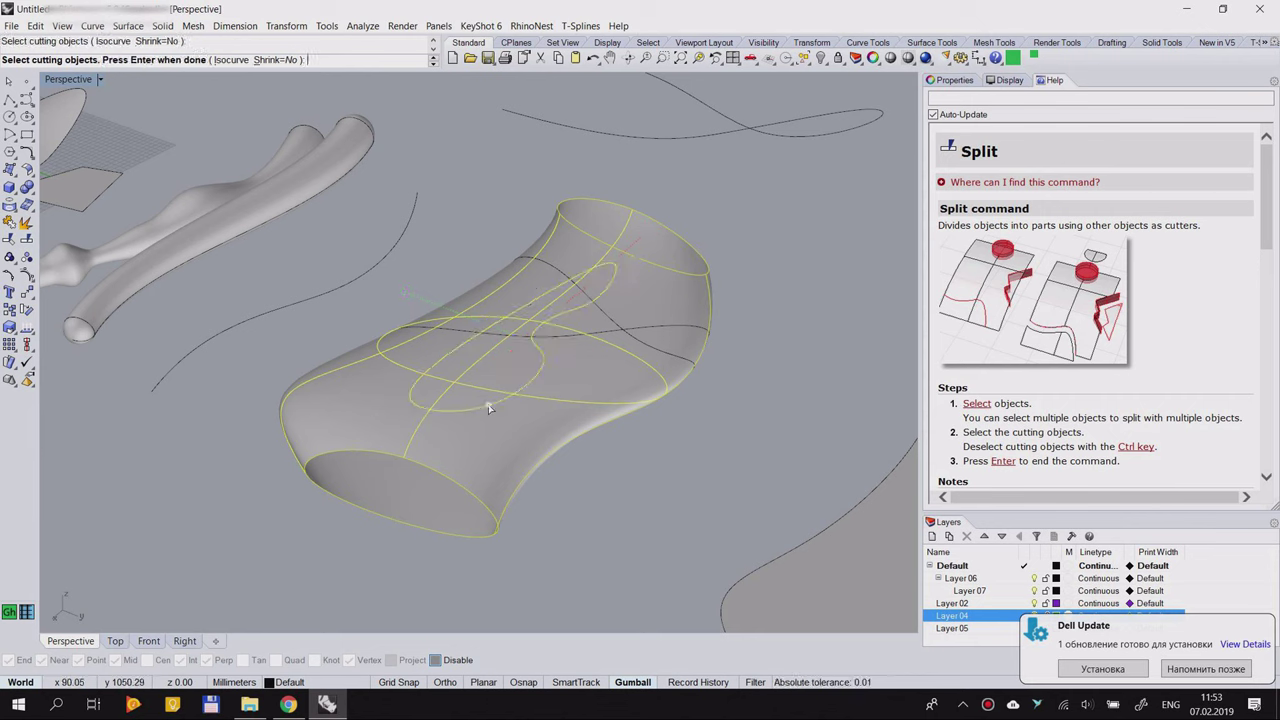
pyautogui.press('Return')
# Step: Delete the split-off patch inside the closed loop to leave an opening in the tube
pyautogui.scroll(2, 548, 385)
pyautogui.click(497, 369)
pyautogui.press('Delete')
pyautogui.scroll(-2, 590, 384)
pyautogui.moveTo(550, 384); pyautogui.dragTo(429, 366, button='right')
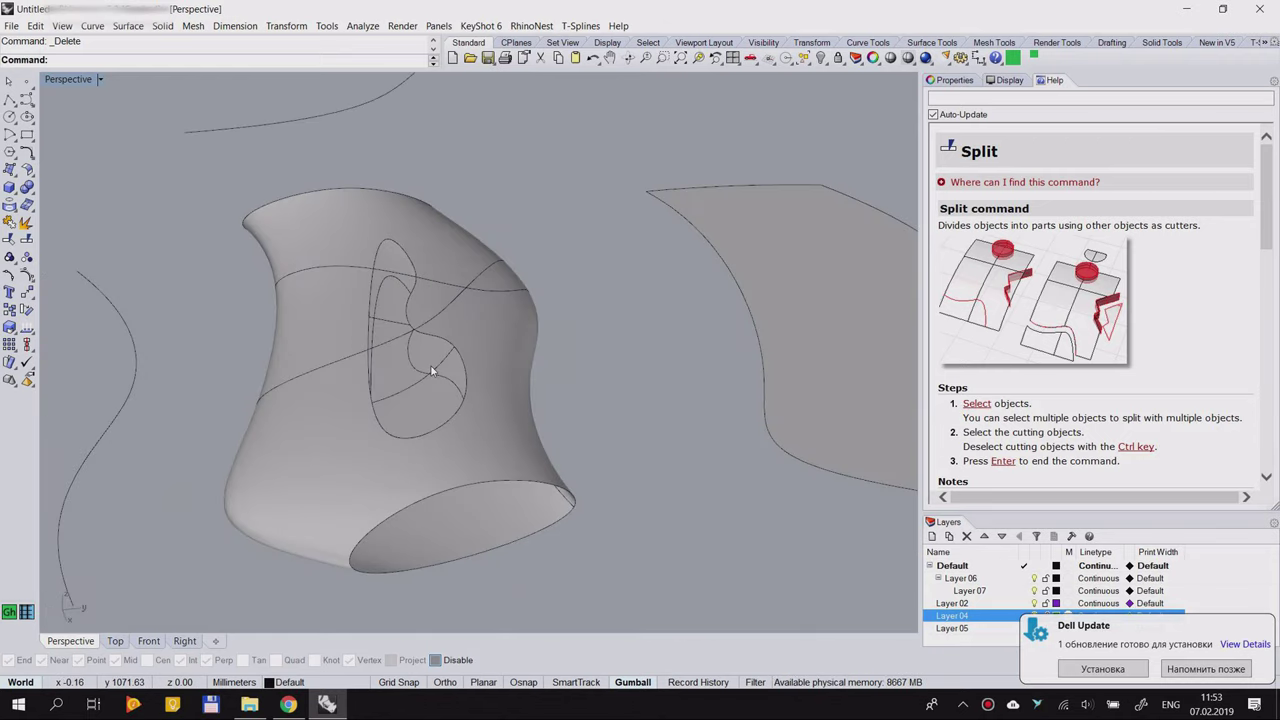
# Step: Extrude the surface edge around the tube's opening a short distance upward into a wall, with the Solid option set to Yes
pyautogui.scroll(5, 432, 358)
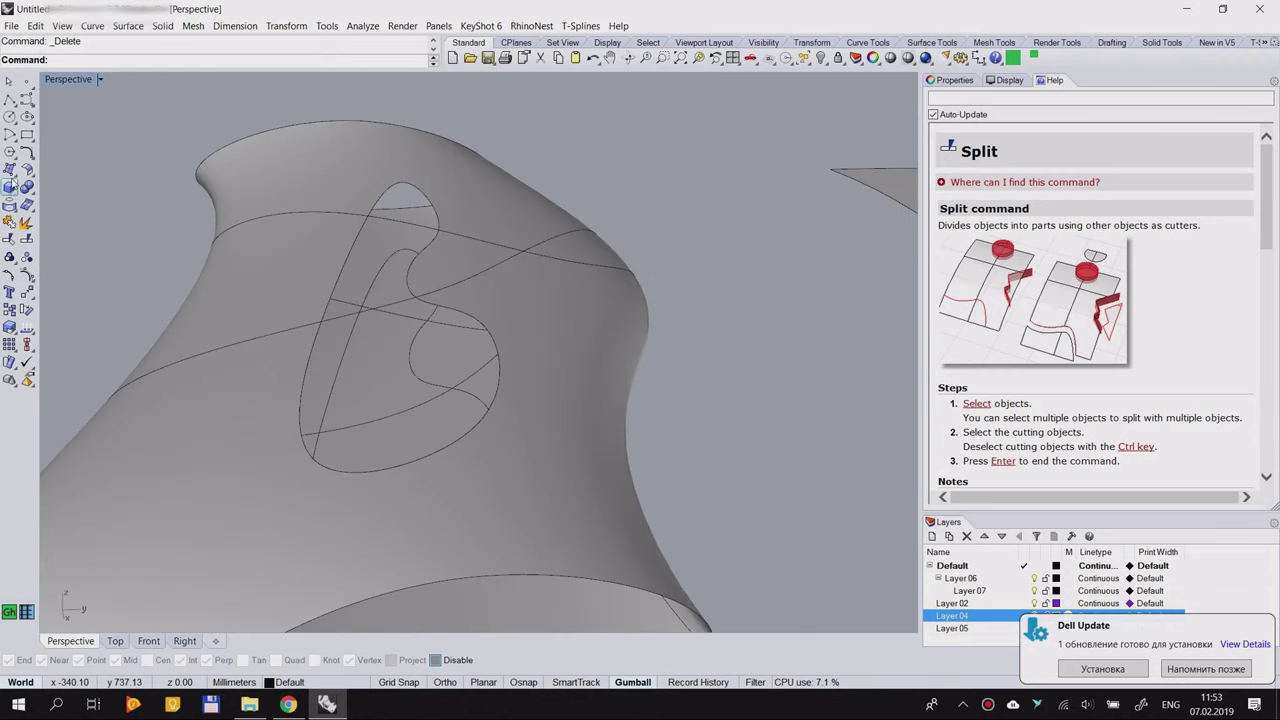
pyautogui.click(10, 188)
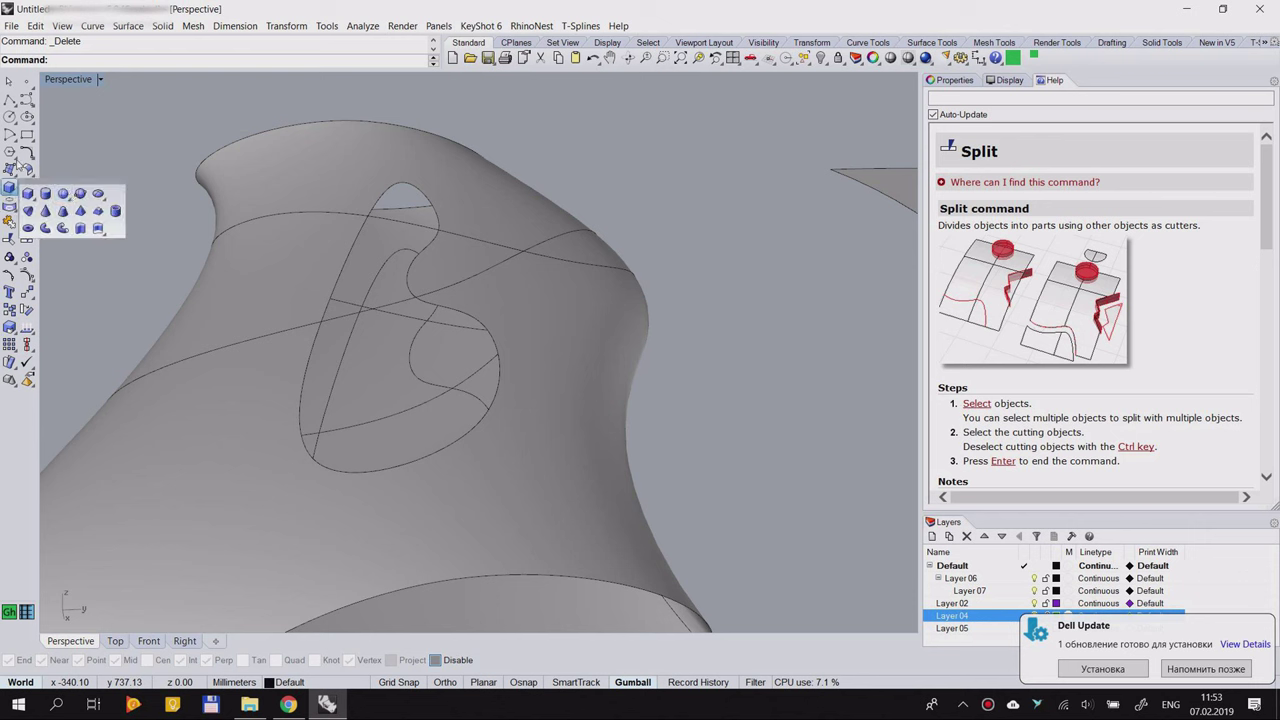
pyautogui.click(10, 170)
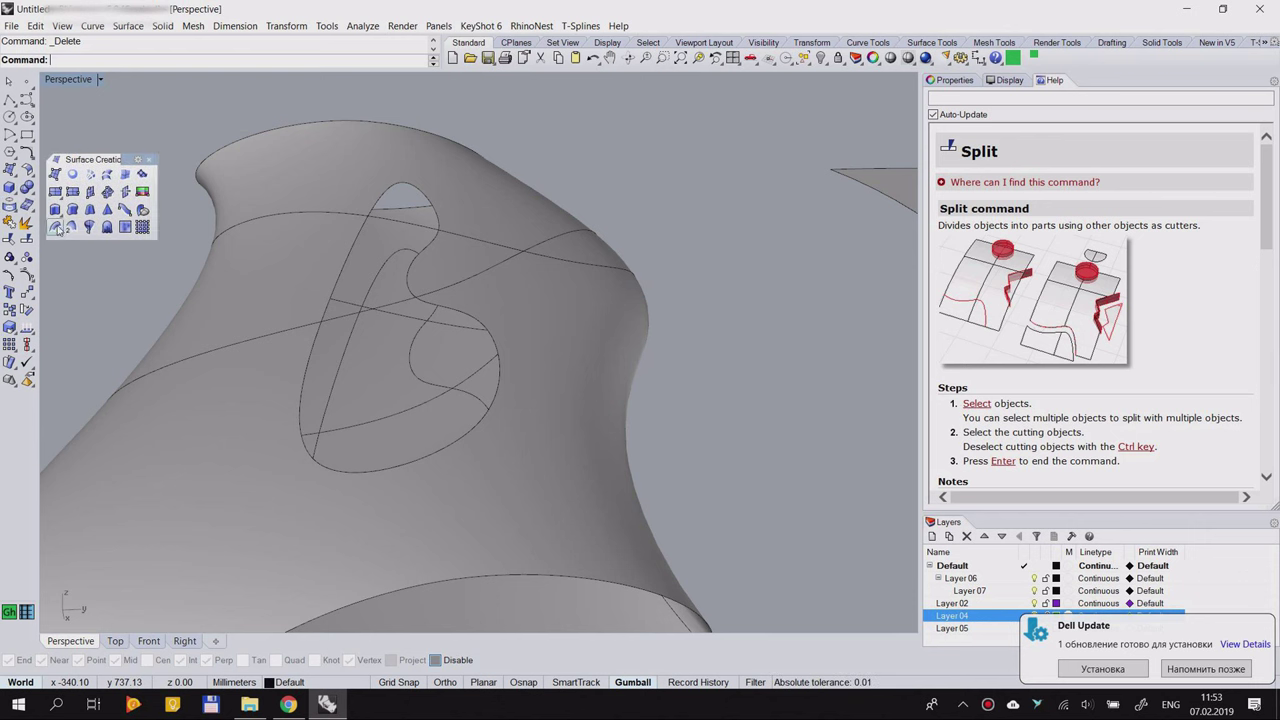
pyautogui.click(55, 210)
pyautogui.click(352, 250)
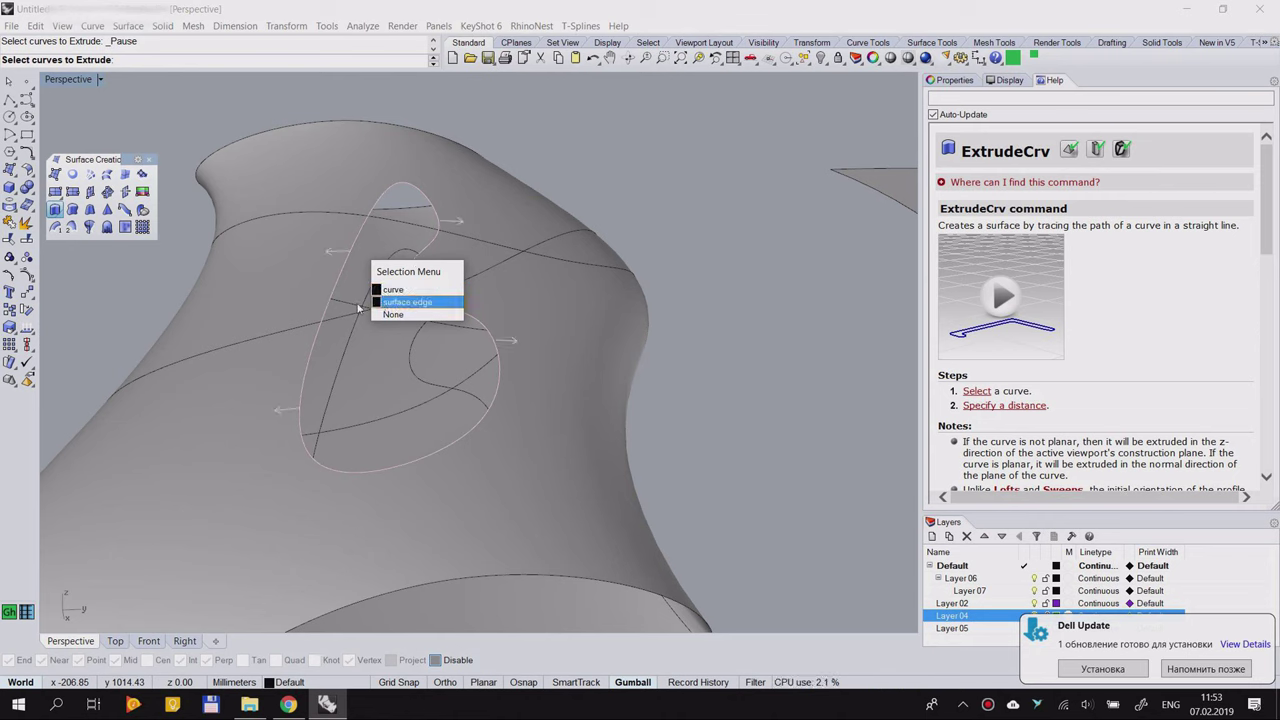
pyautogui.click(413, 302)
pyautogui.moveTo(398, 318); pyautogui.dragTo(300, 228, button='right')
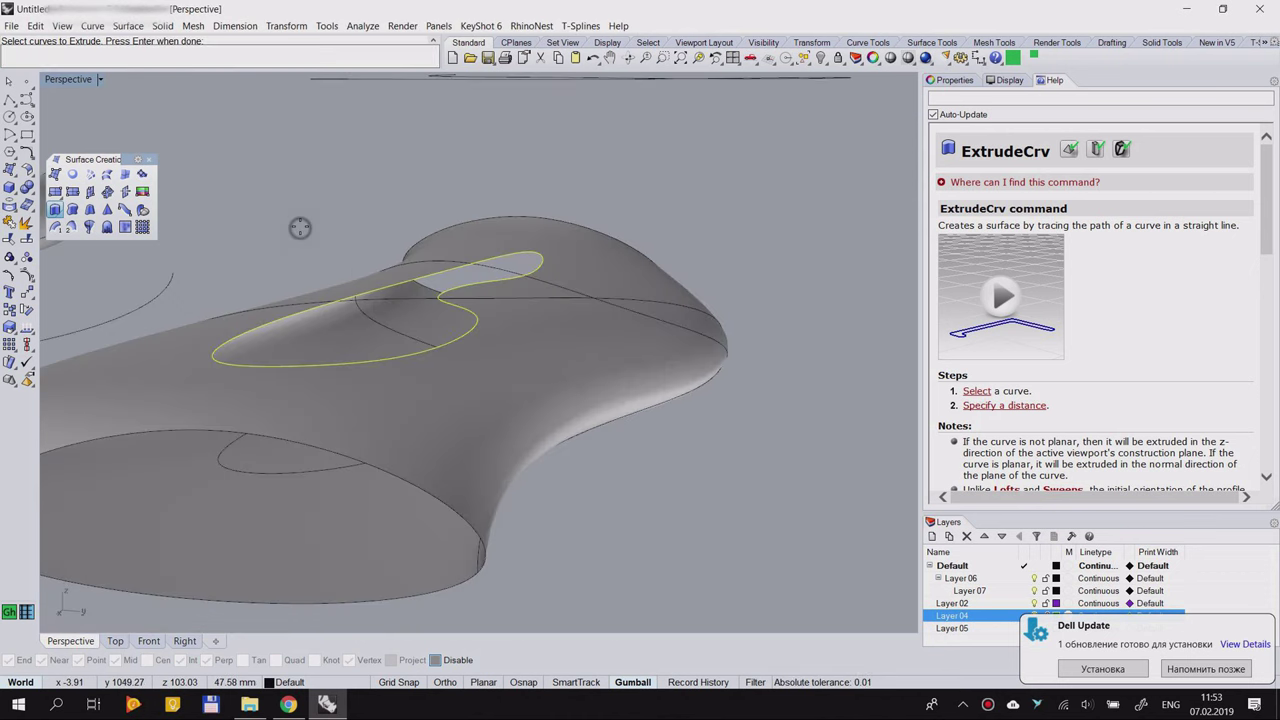
pyautogui.press('Return')
pyautogui.moveTo(766, 260); pyautogui.dragTo(791, 277, button='right')
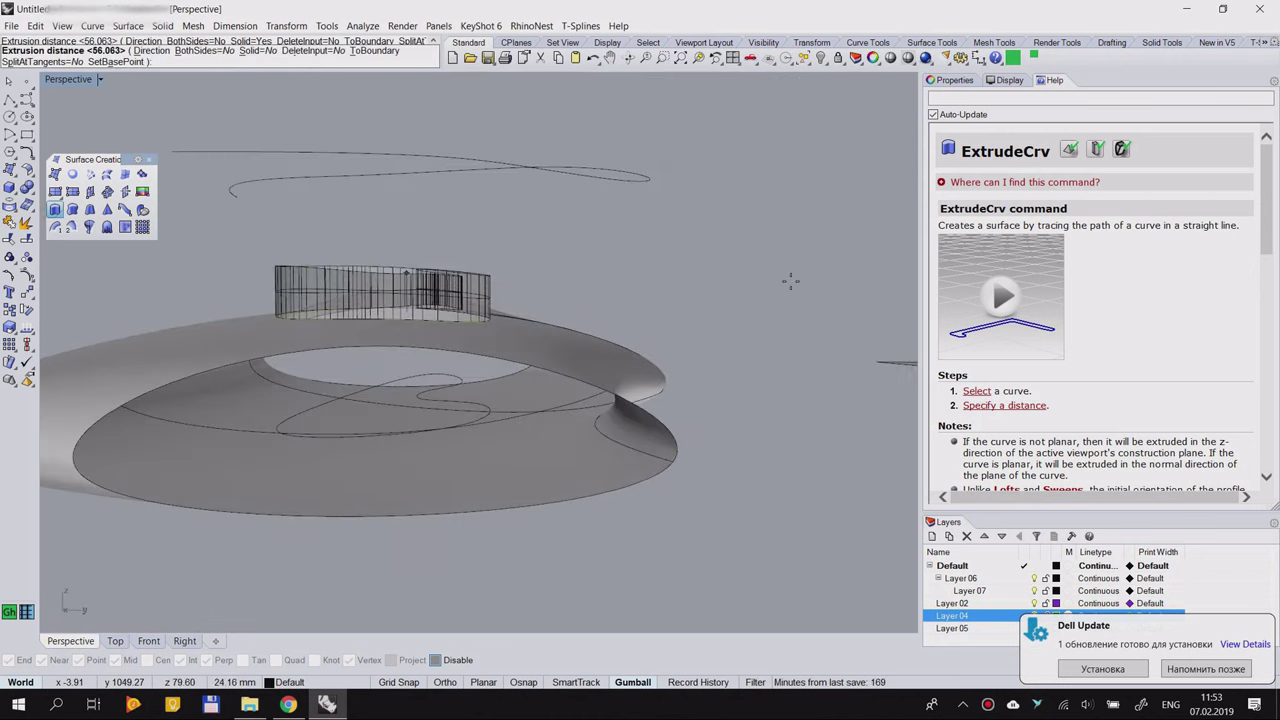
pyautogui.click(258, 51)
pyautogui.moveTo(694, 269); pyautogui.dragTo(680, 274, button='right')
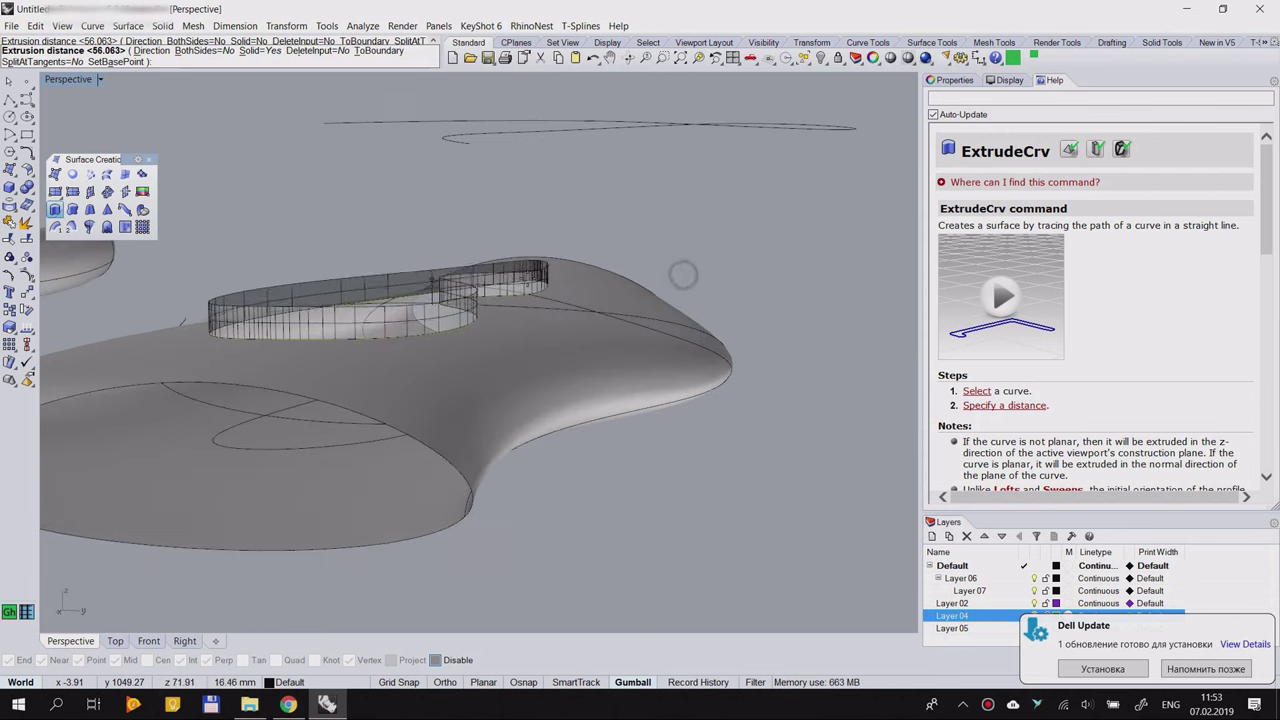
pyautogui.click(758, 276)
pyautogui.moveTo(759, 276); pyautogui.dragTo(451, 323, button='right')
# Step: Delete the leftover object at the base of the extruded wall, and check by selecting that wall and tube are separate surfaces
pyautogui.click(480, 343)
pyautogui.press('Delete')
pyautogui.click(479, 354)
pyautogui.click(702, 256)
pyautogui.click(469, 346)
pyautogui.click(679, 278)
pyautogui.click(710, 275)
pyautogui.click(410, 404)
pyautogui.click(735, 263)
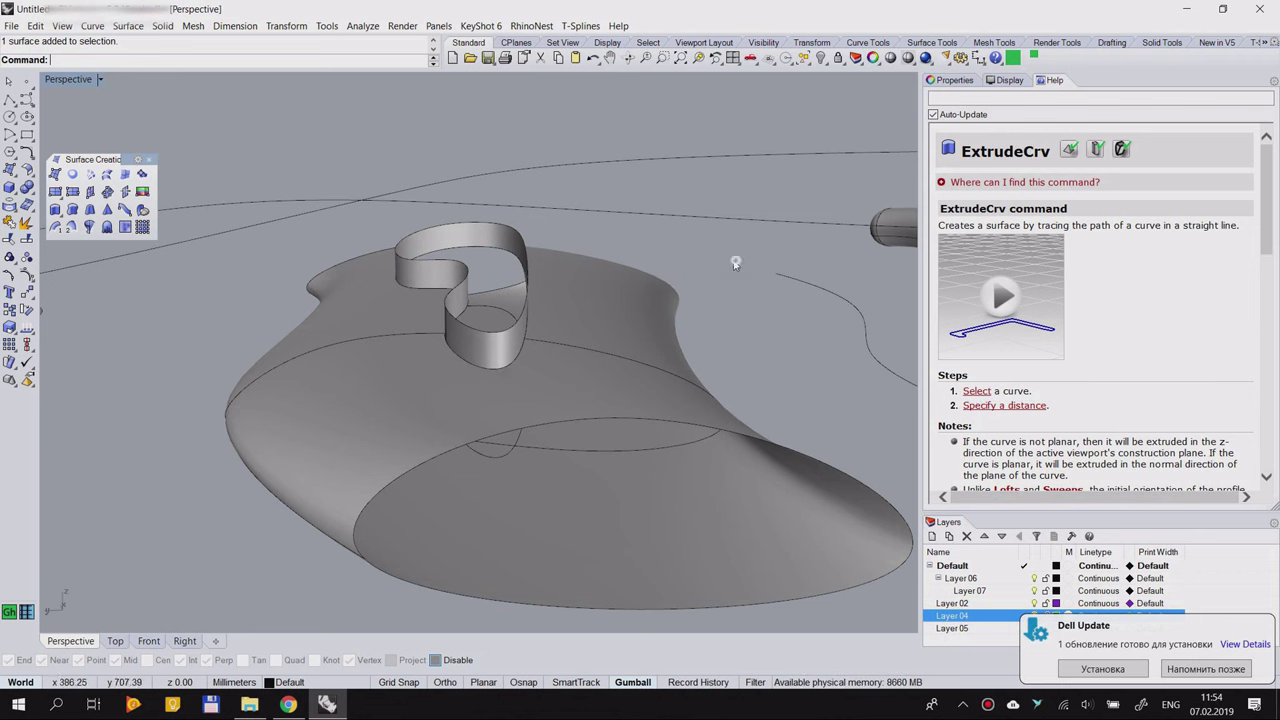
# Step: Join the extruded wall and the tube surface into one polysurface
pyautogui.click(496, 353)
pyautogui.keyDown('shift'); pyautogui.click(274, 353); pyautogui.keyUp('shift')
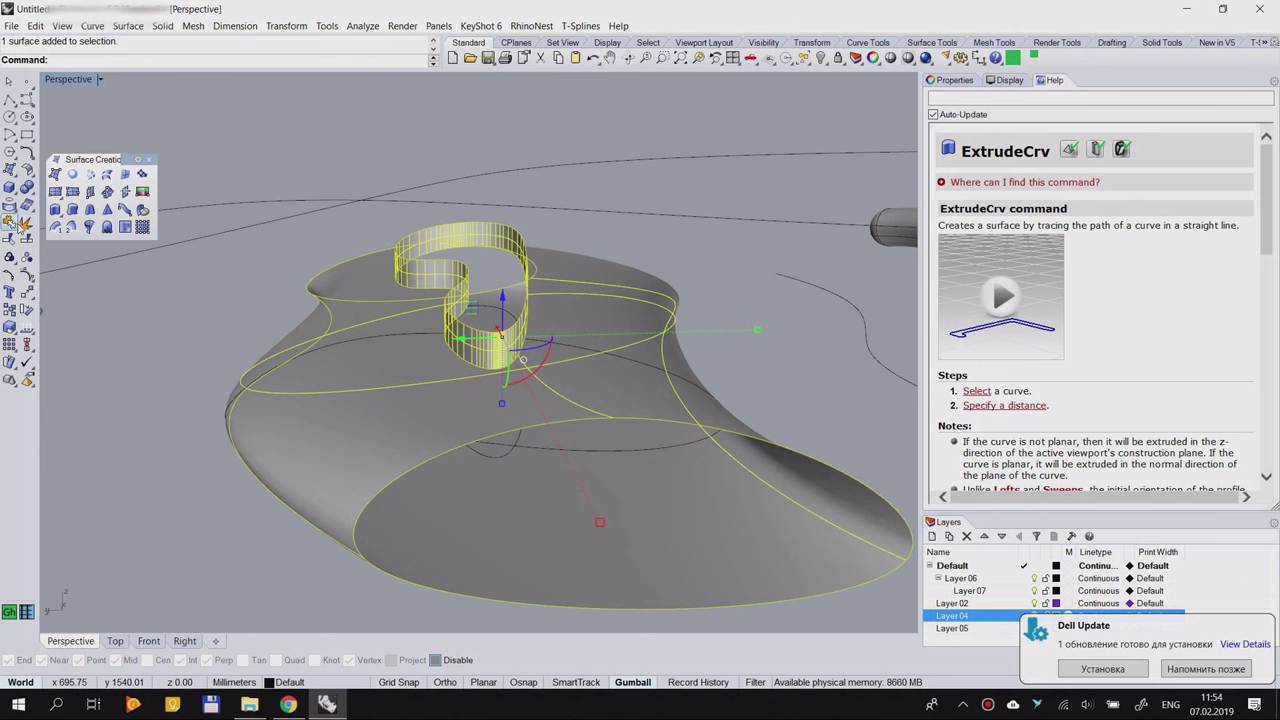
pyautogui.click(14, 224)
pyautogui.click(204, 313)
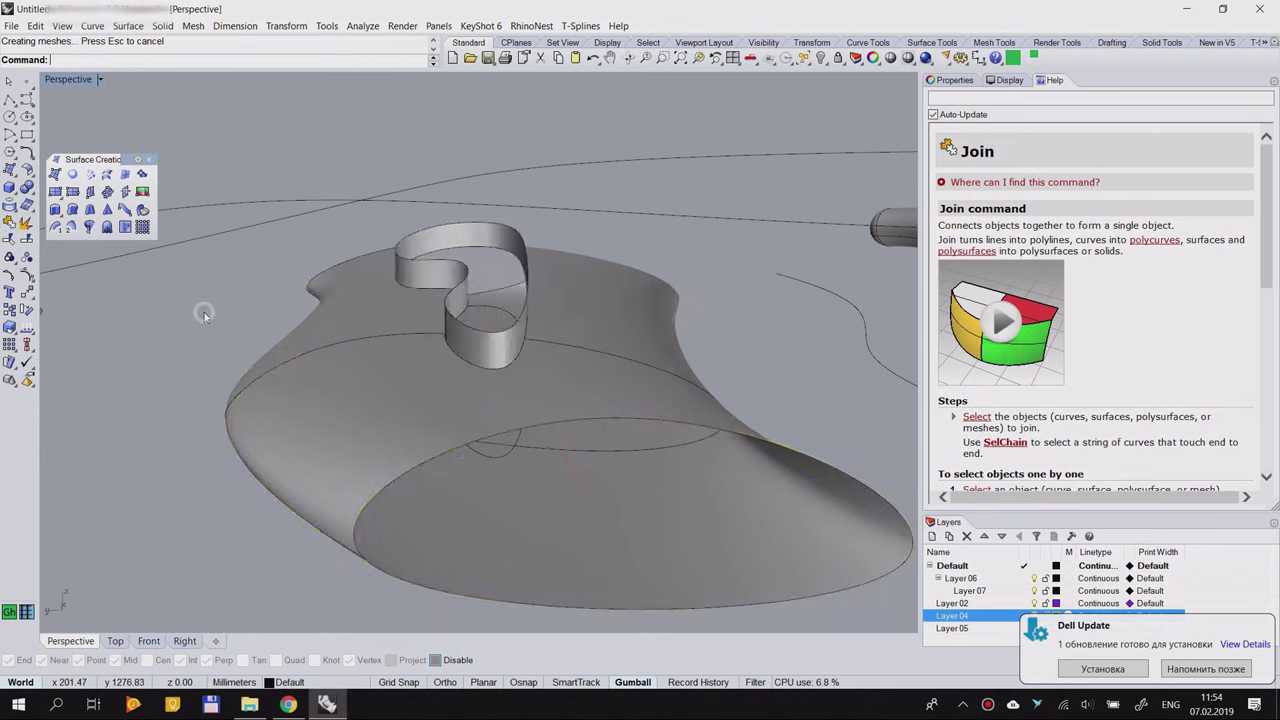
# Step: Pull the joined tube and wall aside, and undo the move
pyautogui.scroll(-5, 204, 312)
pyautogui.moveTo(270, 334); pyautogui.dragTo(181, 374)
pyautogui.moveTo(512, 362); pyautogui.dragTo(366, 310, button='right')
pyautogui.hotkey('ctrl', 'z')
pyautogui.click(505, 431)
# Step: Patch the upper edge of the wall with 50 U and V spans, adjusted tangency and automatic trim
pyautogui.scroll(6, 346, 304)
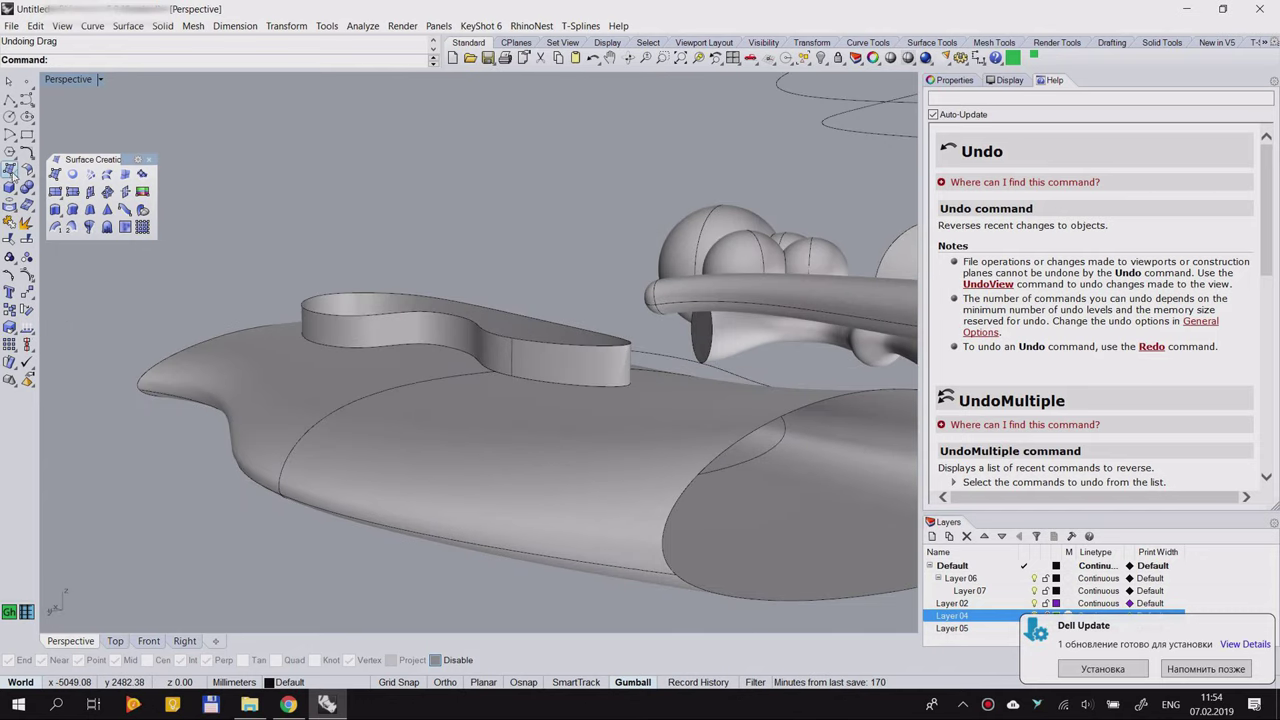
pyautogui.click(14, 174)
pyautogui.moveTo(62, 166); pyautogui.dragTo(98, 146)
pyautogui.click(12, 171)
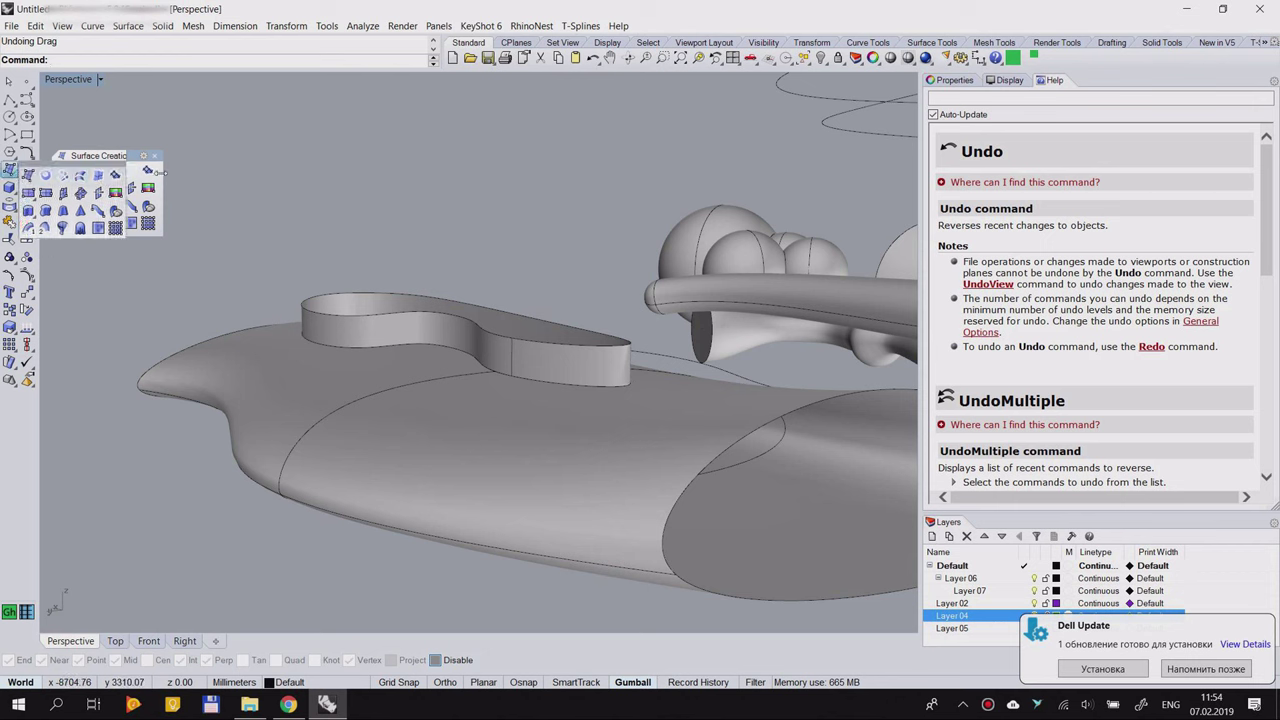
pyautogui.click(148, 171)
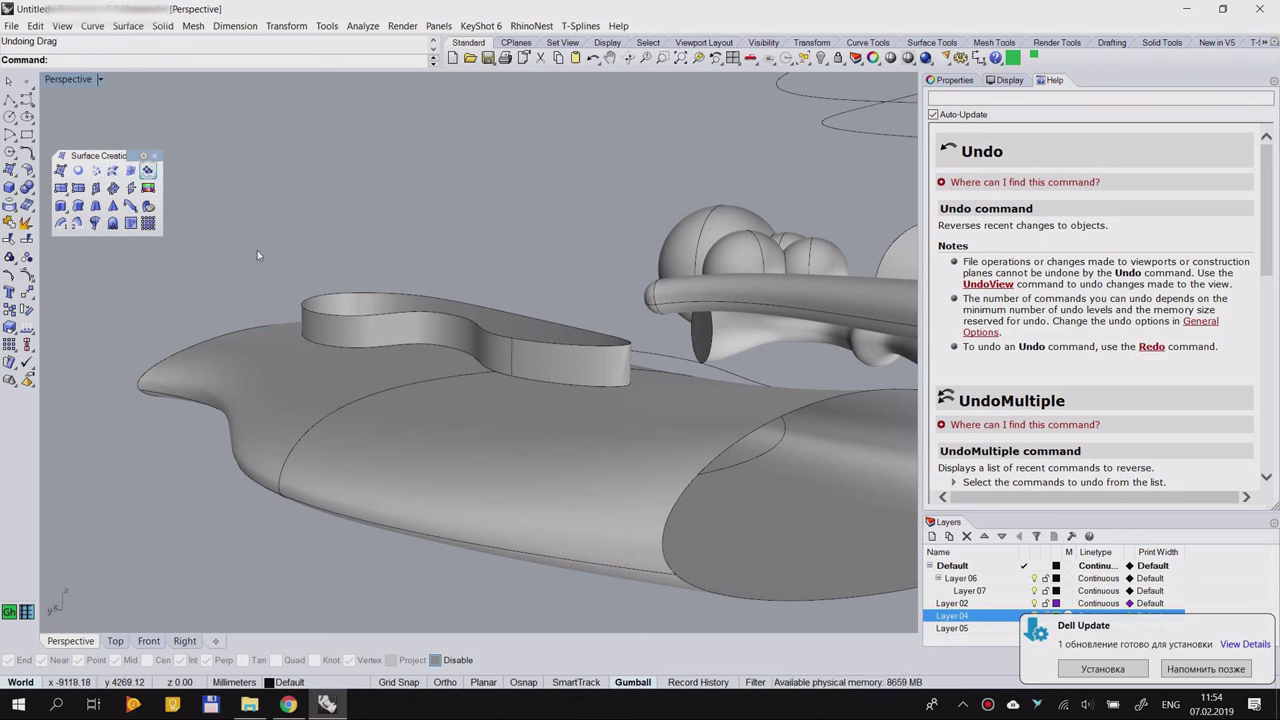
pyautogui.click(385, 296)
pyautogui.press('Return')
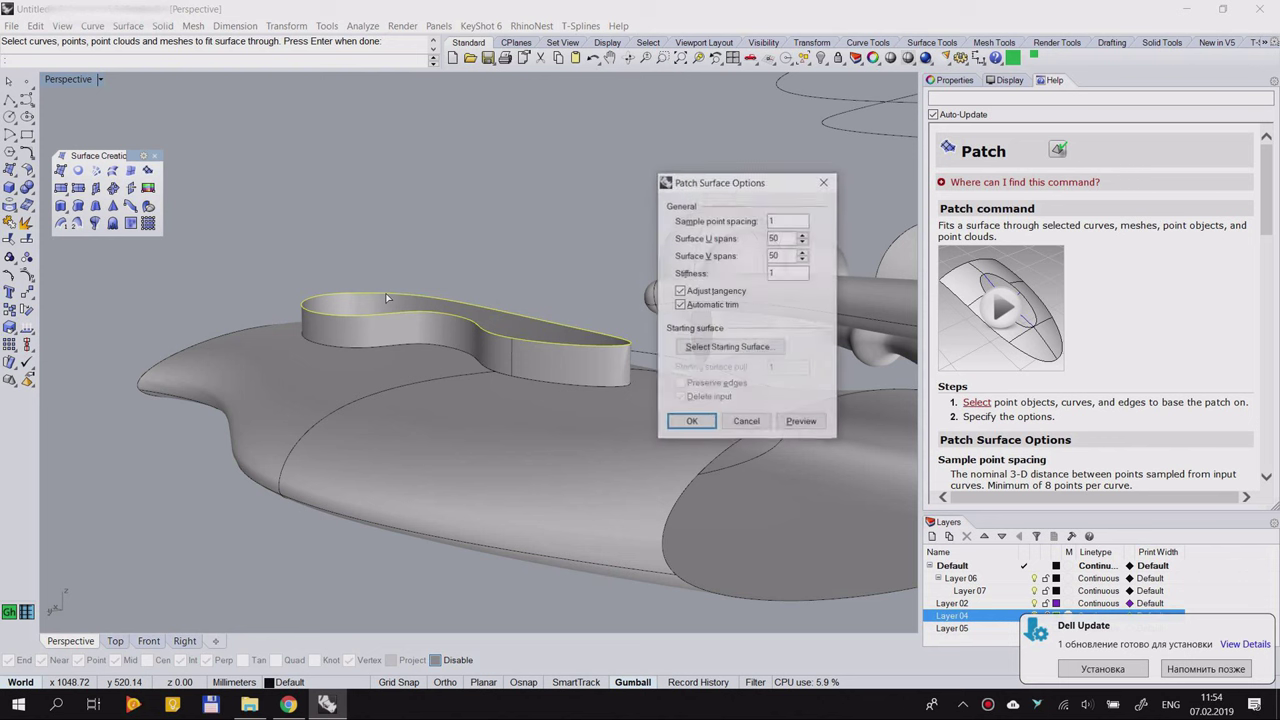
pyautogui.click(705, 419)
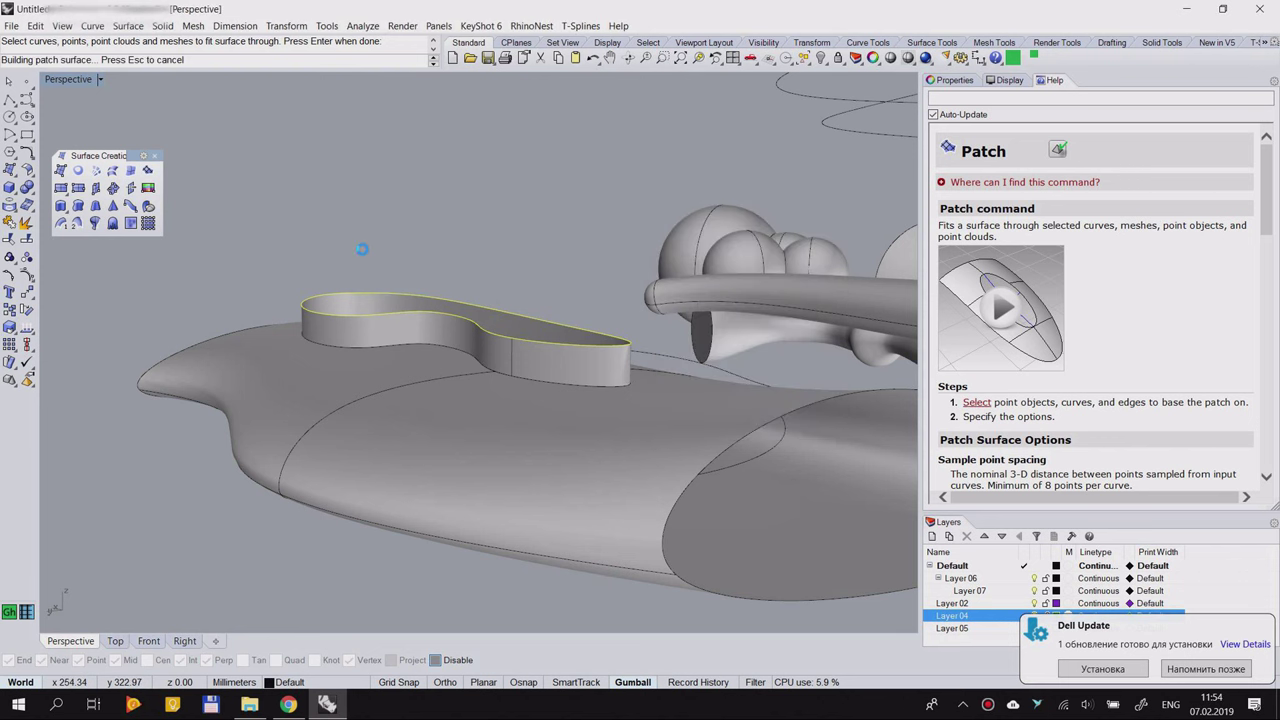
pyautogui.moveTo(431, 227); pyautogui.dragTo(213, 326, button='right')
pyautogui.scroll(-5, 188, 340)
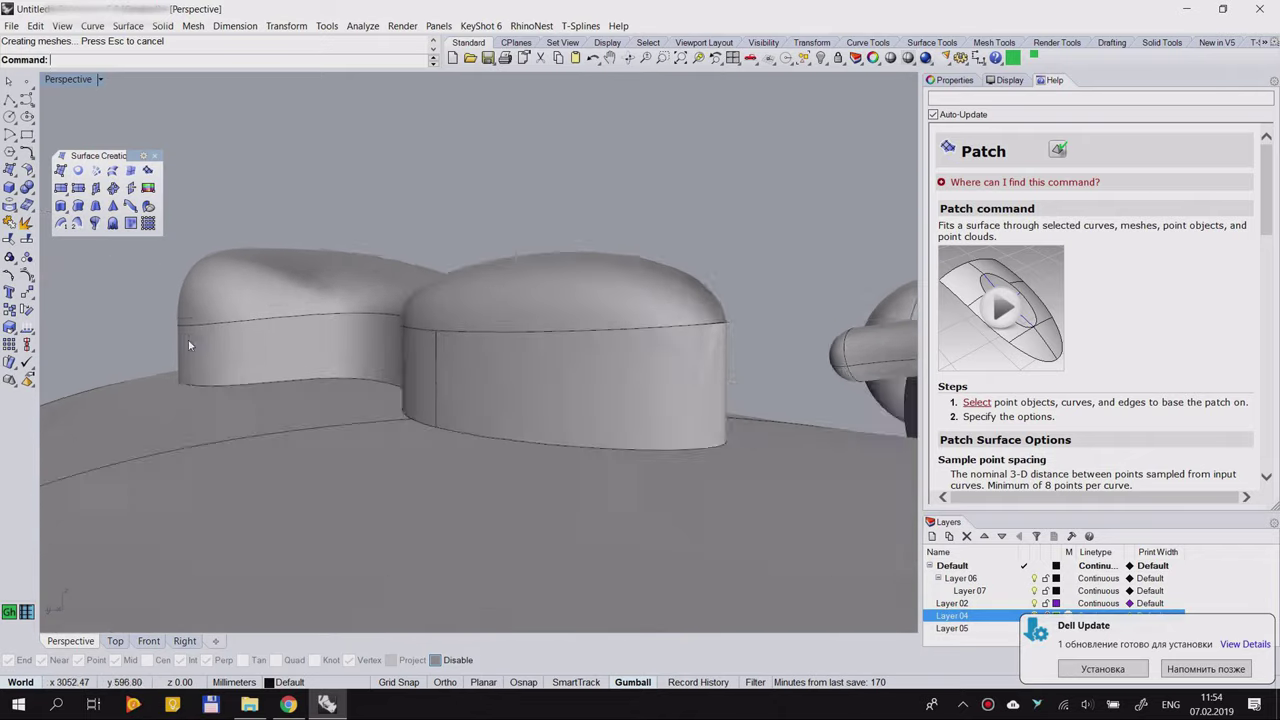
# Step: Place a duplicate of the joined tube and wall, without the patch, beside the original
pyautogui.scroll(-8, 417, 272)
pyautogui.moveTo(417, 272); pyautogui.dragTo(371, 356, button='right')
pyautogui.scroll(-6, 430, 312)
pyautogui.click(441, 306)
pyautogui.moveTo(441, 306); pyautogui.dragTo(508, 392, button='right')
pyautogui.moveTo(427, 364); pyautogui.dragTo(803, 455)
pyautogui.moveTo(803, 455); pyautogui.dragTo(692, 450, button='right')
pyautogui.scroll(5, 682, 378)
pyautogui.click(508, 188)
pyautogui.scroll(6, 462, 292)
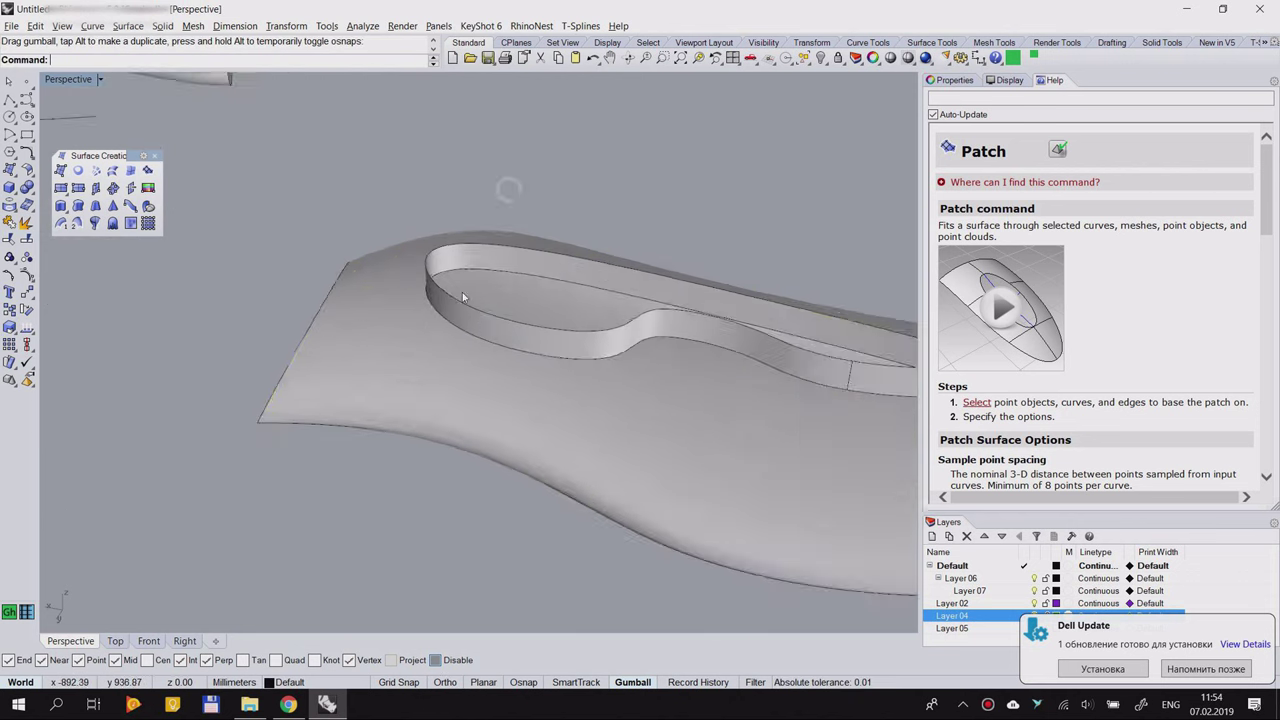
# Step: Explode the duplicated tube and delete its extruded wall, leaving the opening in the tube
pyautogui.moveTo(411, 287); pyautogui.dragTo(385, 249, button='right')
pyautogui.moveTo(163, 135); pyautogui.dragTo(277, 206, button='right')
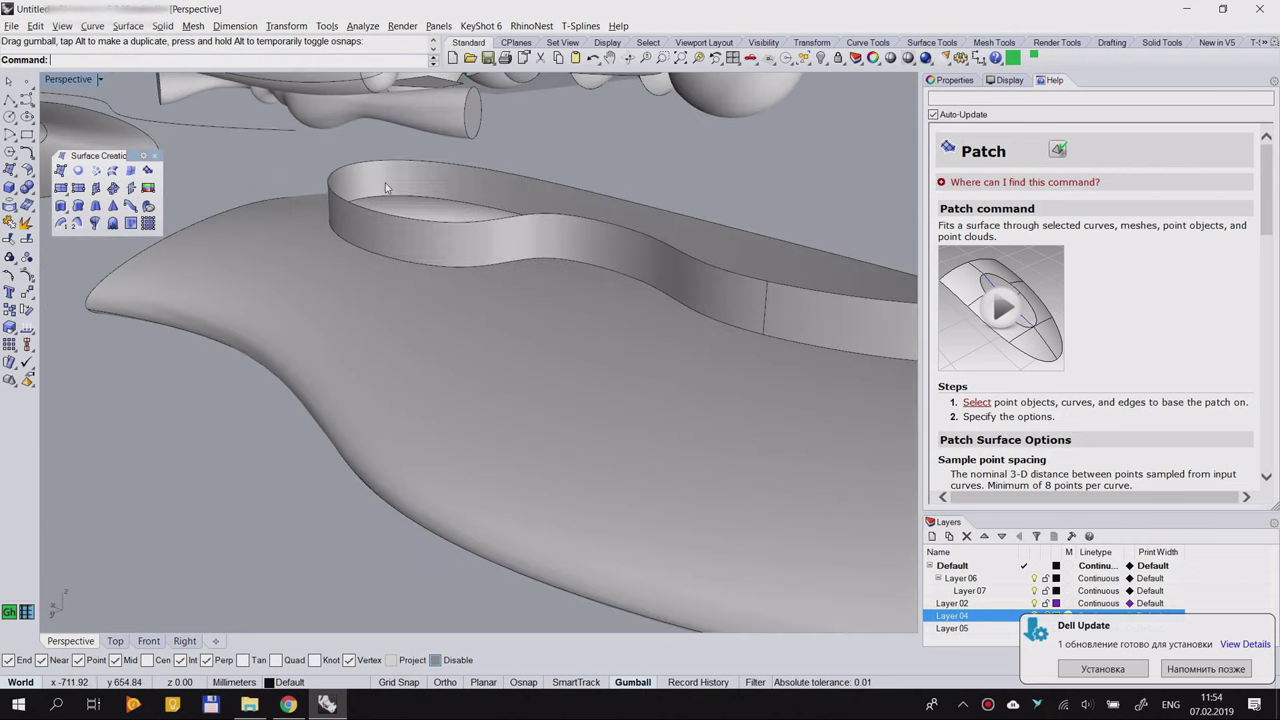
pyautogui.scroll(-3, 426, 228)
pyautogui.click(426, 228)
pyautogui.click(26, 223)
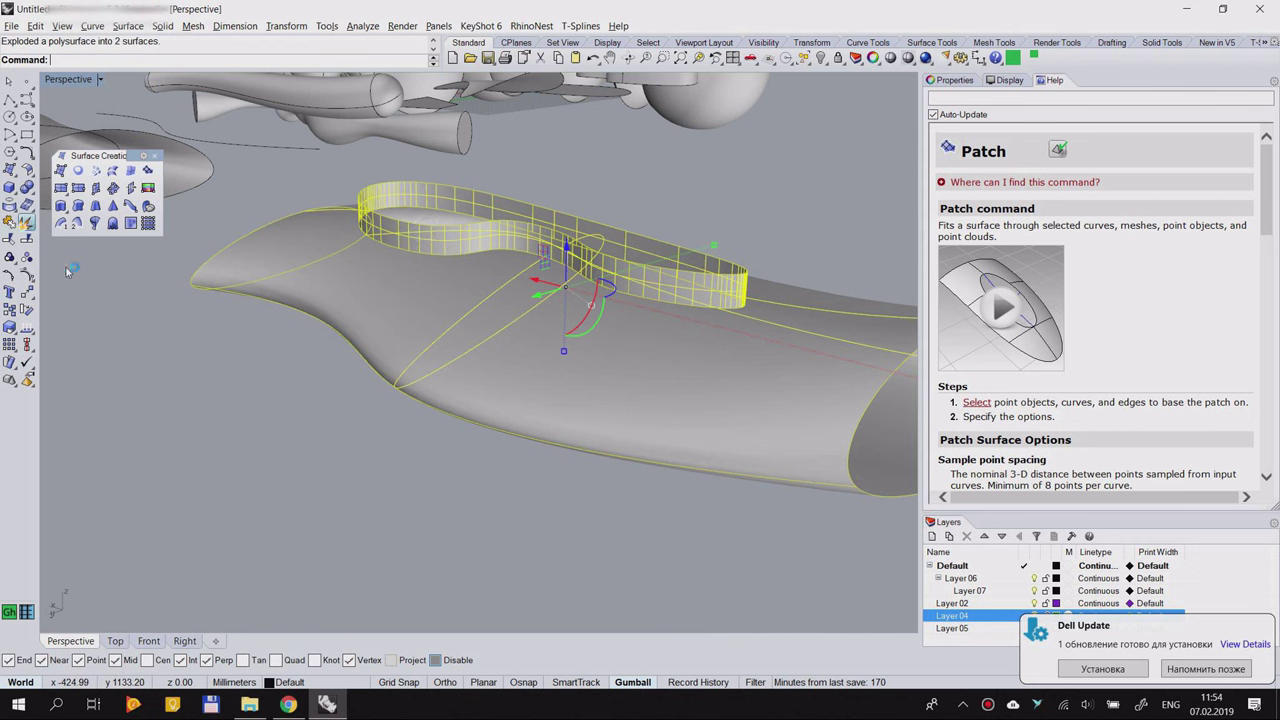
pyautogui.click(349, 480)
pyautogui.click(471, 236)
pyautogui.press('Delete')
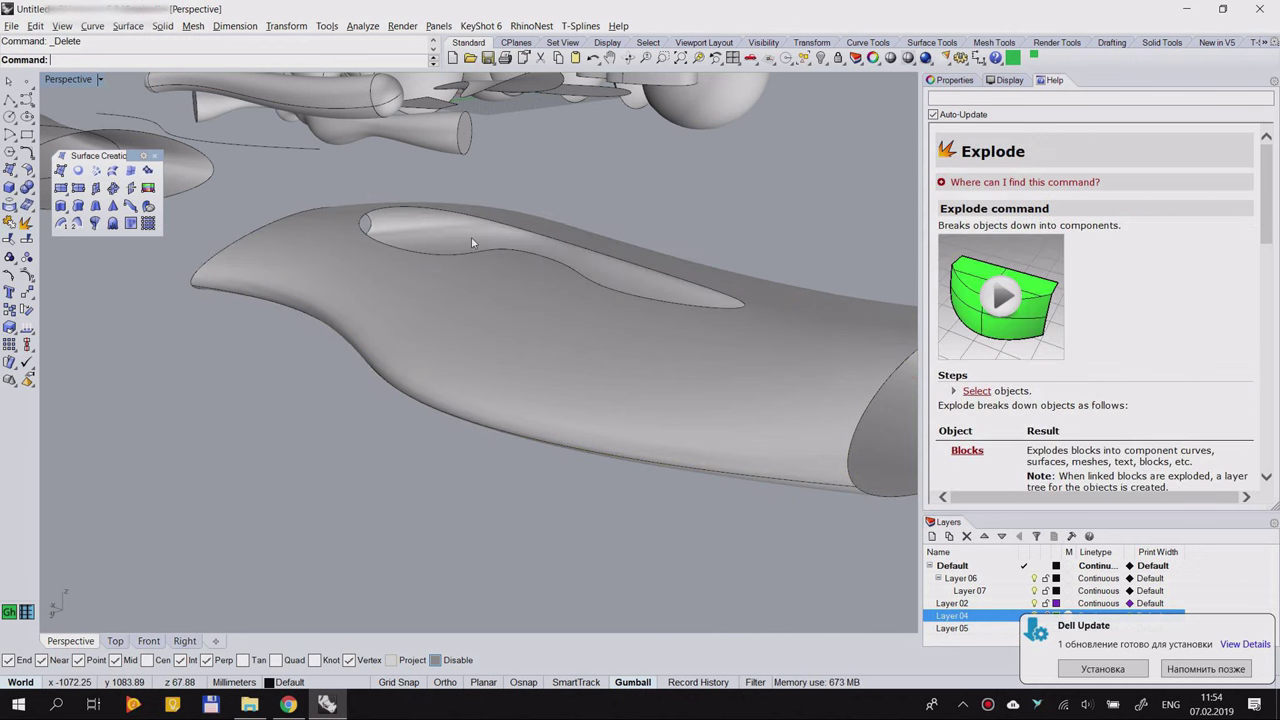
# Step: Patch the edge of the duplicate tube's opening with 50 U and V spans, adjusted tangency and automatic trim
pyautogui.moveTo(495, 238); pyautogui.dragTo(459, 246, button='right')
pyautogui.click(147, 172)
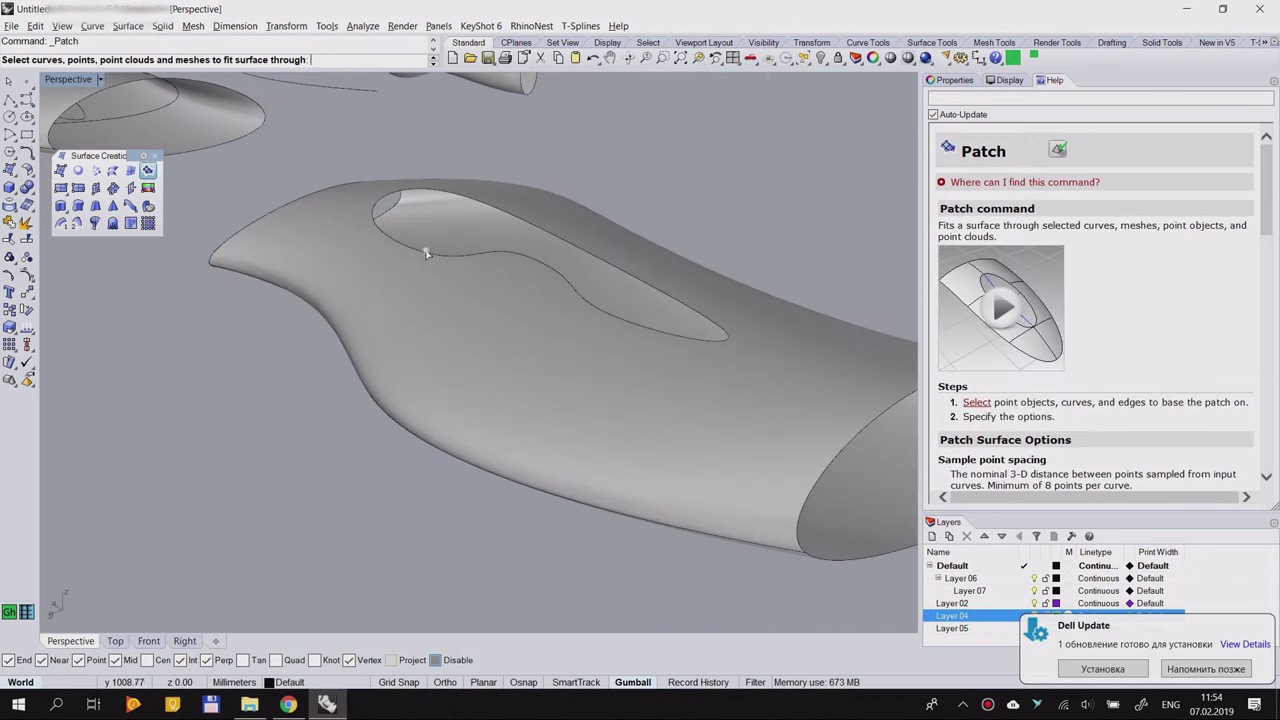
pyautogui.click(470, 254)
pyautogui.press('Return')
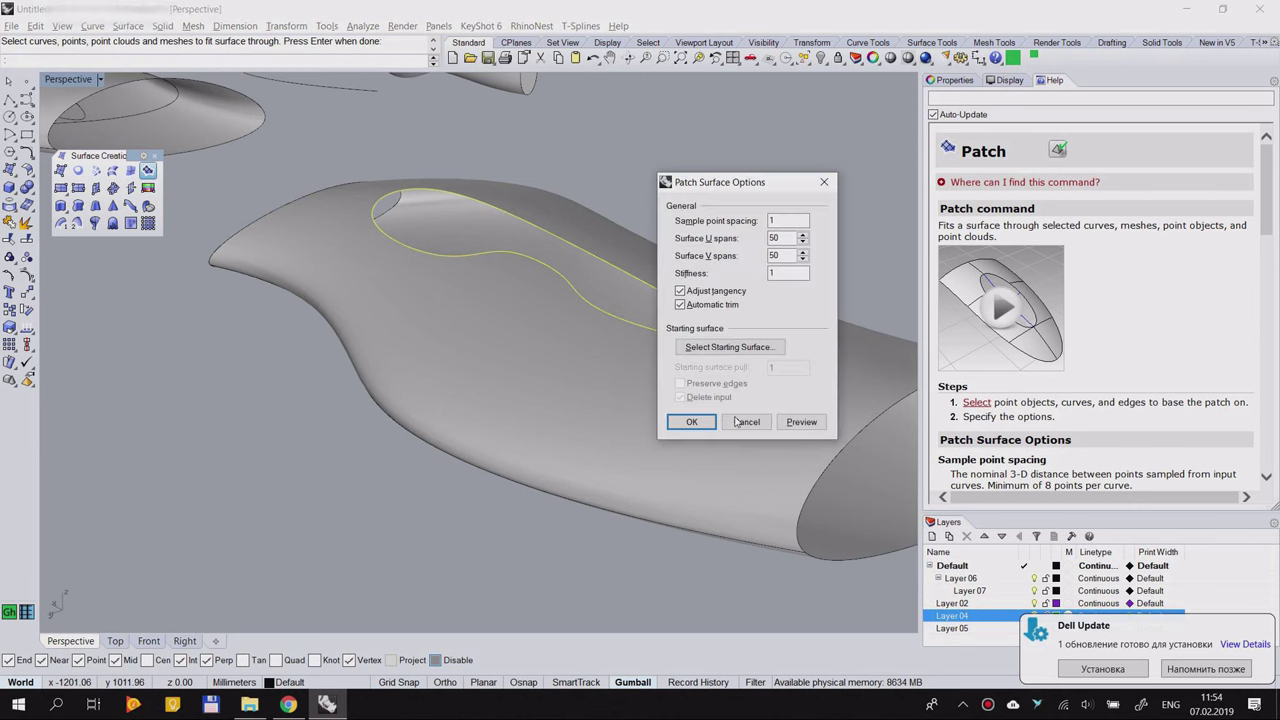
pyautogui.press('Return')
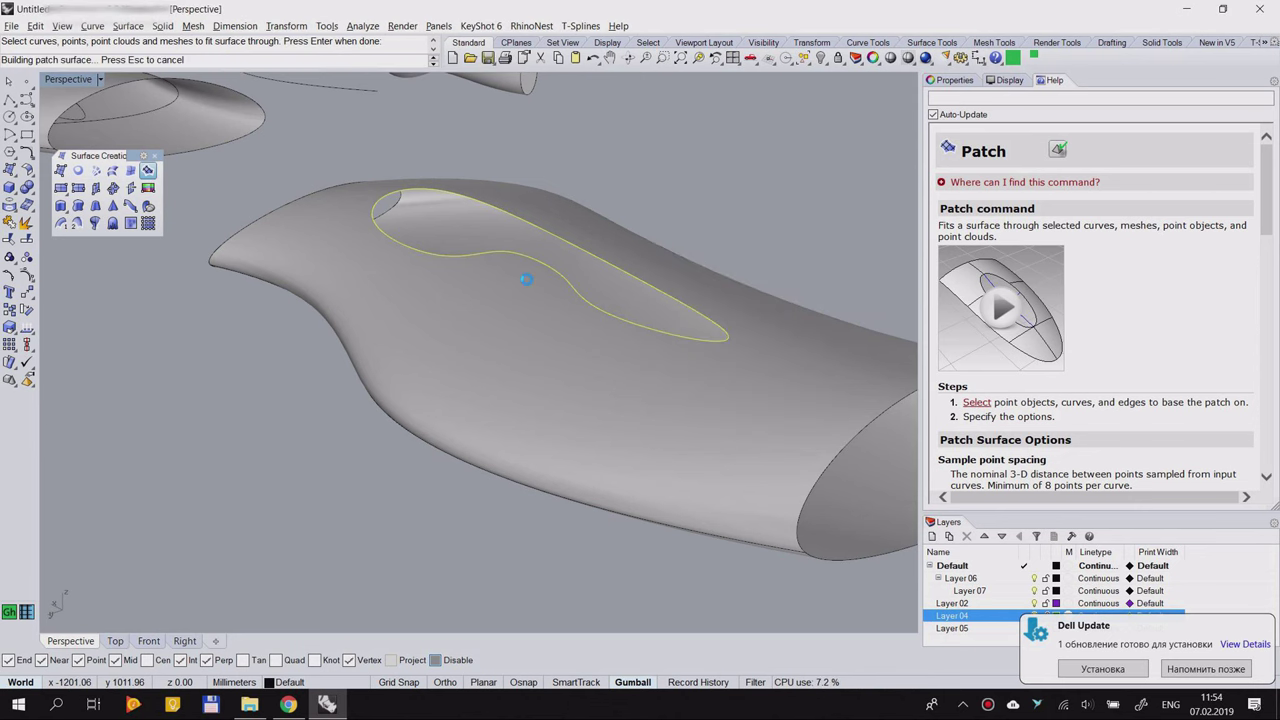
# Step: Examine how each patch meets its neighbouring surface on the two tubes, and close the floating surface creation tools
pyautogui.moveTo(527, 279); pyautogui.dragTo(490, 264, button='right')
pyautogui.scroll(-4, 699, 345)
pyautogui.moveTo(622, 383); pyautogui.dragTo(629, 331, button='right')
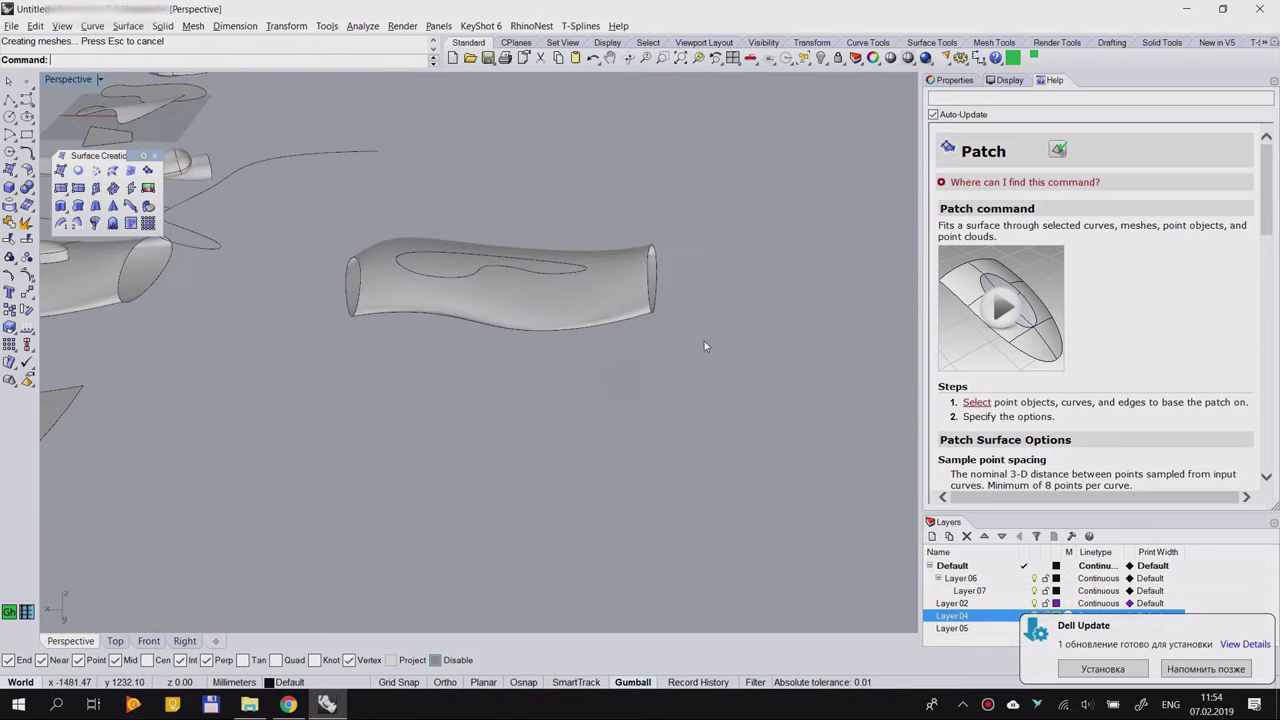
pyautogui.scroll(-2, 629, 331)
pyautogui.scroll(5, 345, 263)
pyautogui.moveTo(371, 356); pyautogui.dragTo(312, 433, button='right')
pyautogui.scroll(3, 307, 486)
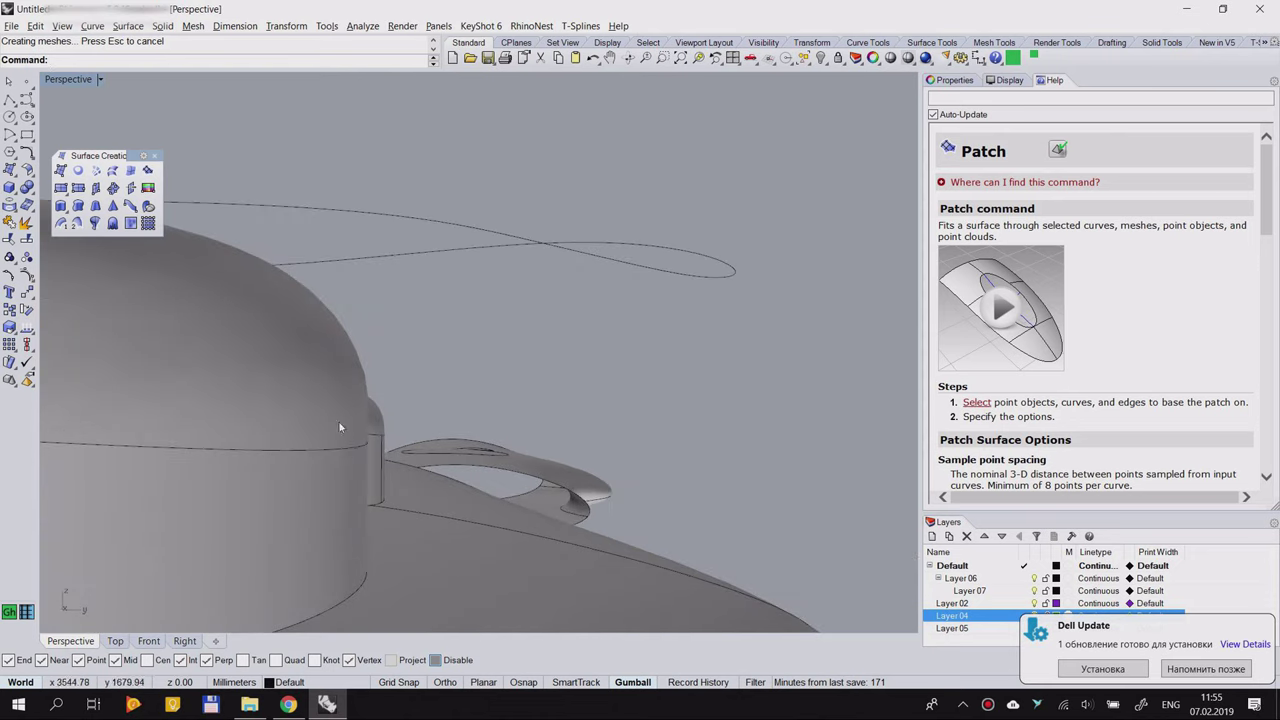
pyautogui.moveTo(394, 434); pyautogui.dragTo(282, 422, button='right')
pyautogui.moveTo(121, 389); pyautogui.dragTo(443, 457, button='right')
pyautogui.moveTo(431, 394); pyautogui.dragTo(382, 451, button='right')
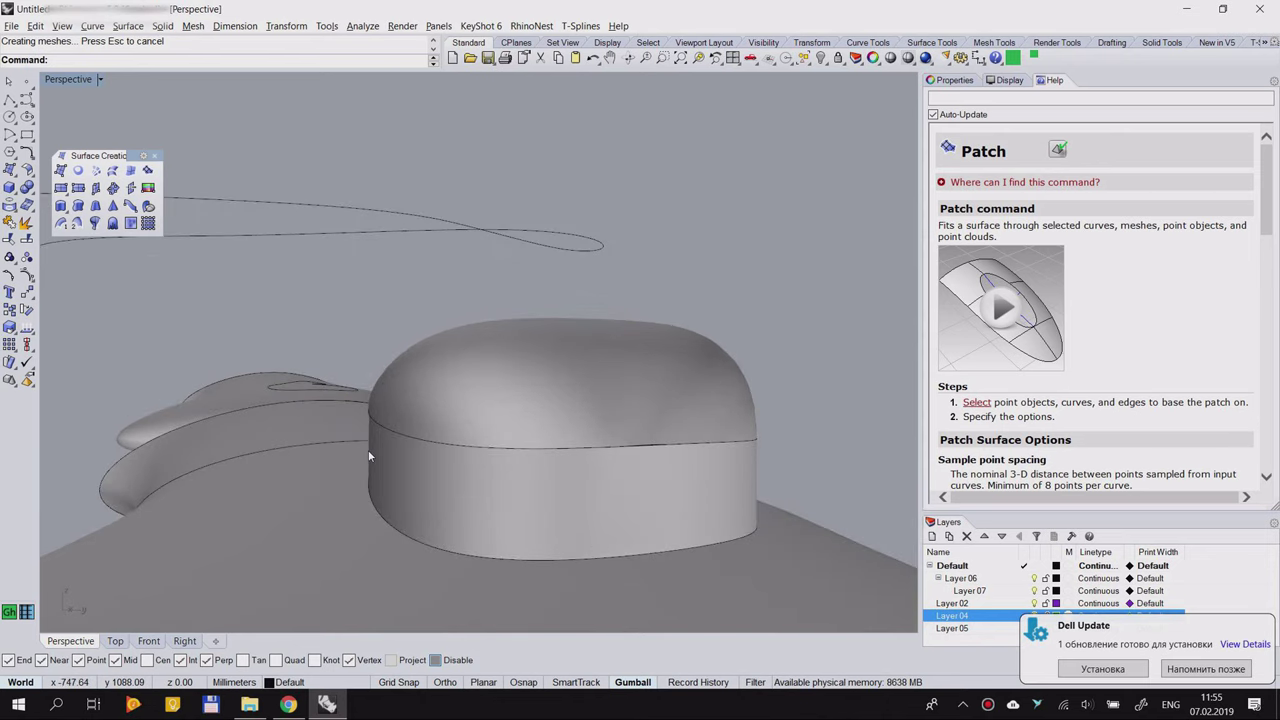
pyautogui.moveTo(654, 421); pyautogui.dragTo(805, 452, button='right')
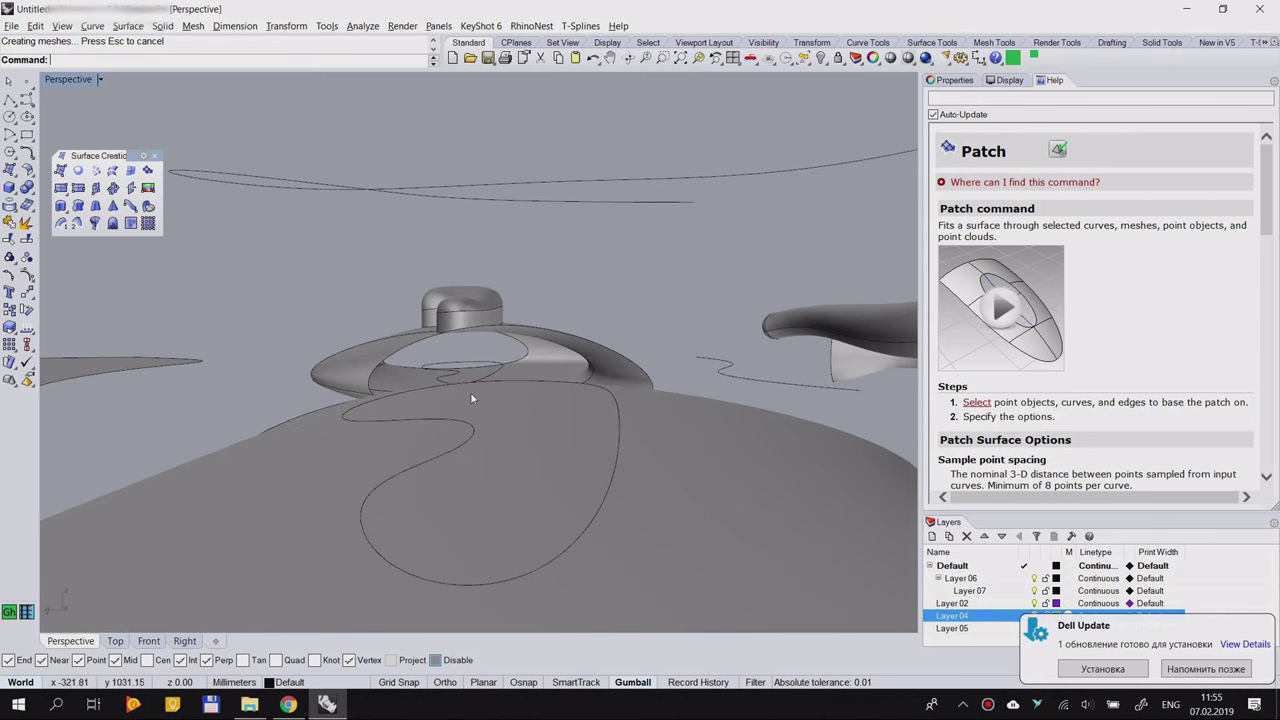
pyautogui.scroll(-4, 494, 371)
pyautogui.moveTo(454, 374); pyautogui.dragTo(366, 257, button='right')
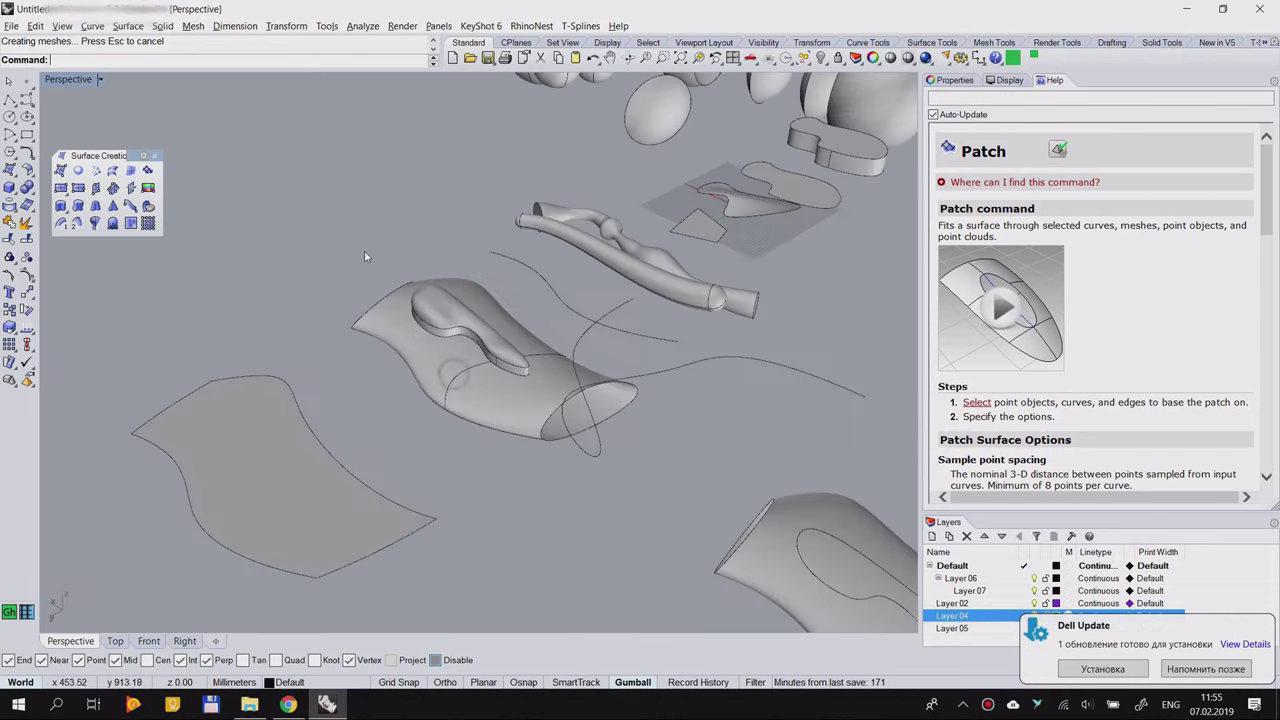
pyautogui.scroll(5, 461, 311)
pyautogui.moveTo(388, 326); pyautogui.dragTo(320, 291, button='right')
pyautogui.scroll(-6, 320, 291)
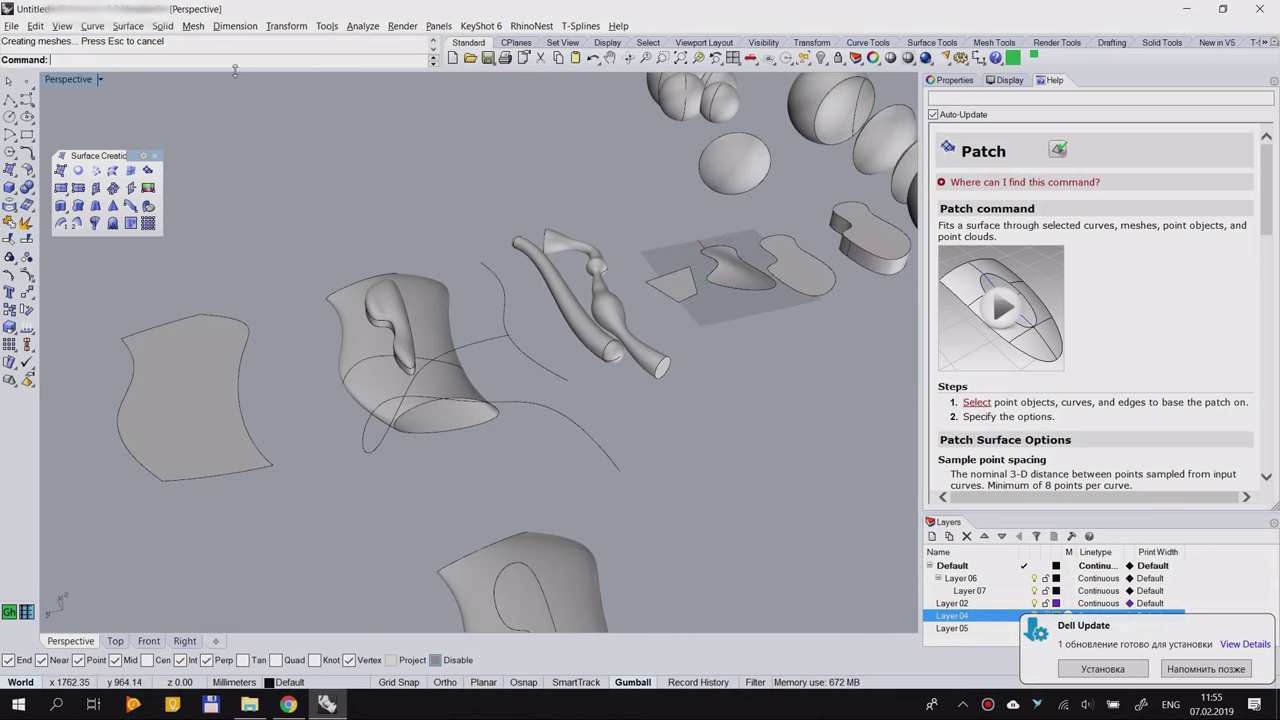
pyautogui.click(155, 157)
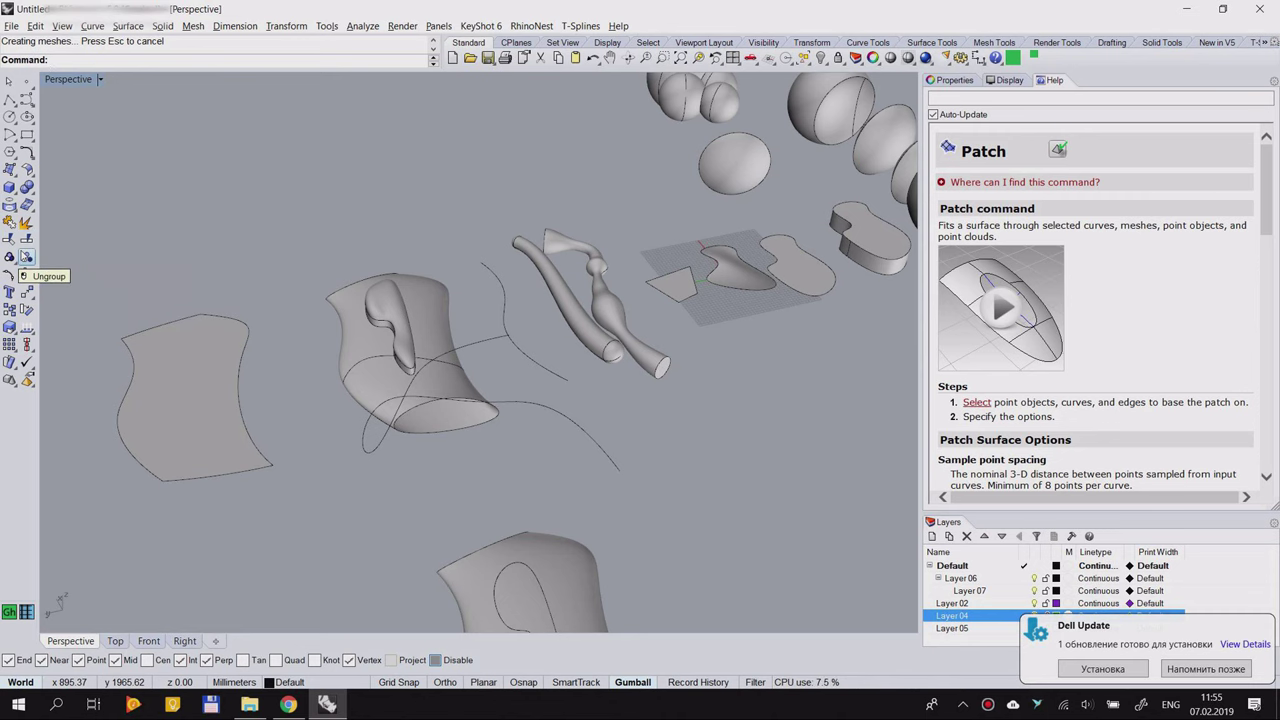
# Step: Split the long looping curve between the two tubes at one point partway along its length
pyautogui.scroll(-3, 607, 394)
pyautogui.moveTo(607, 394); pyautogui.dragTo(398, 407, button='right')
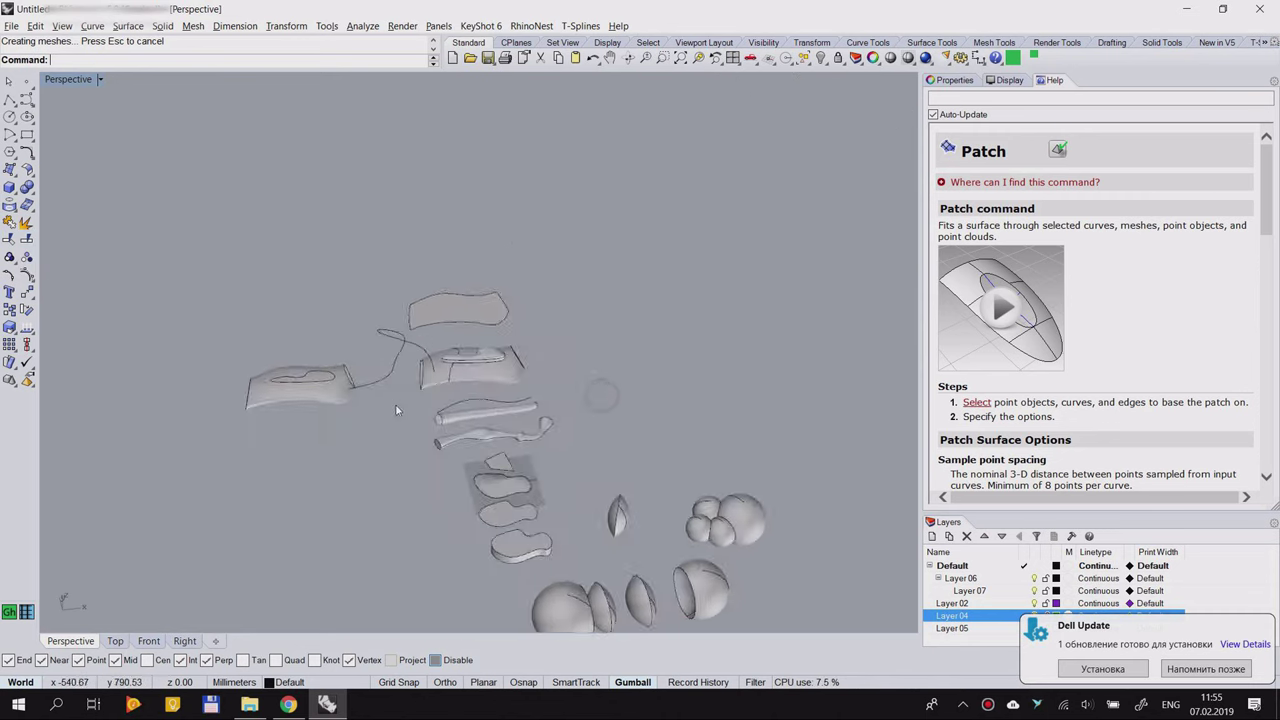
pyautogui.scroll(7, 398, 407)
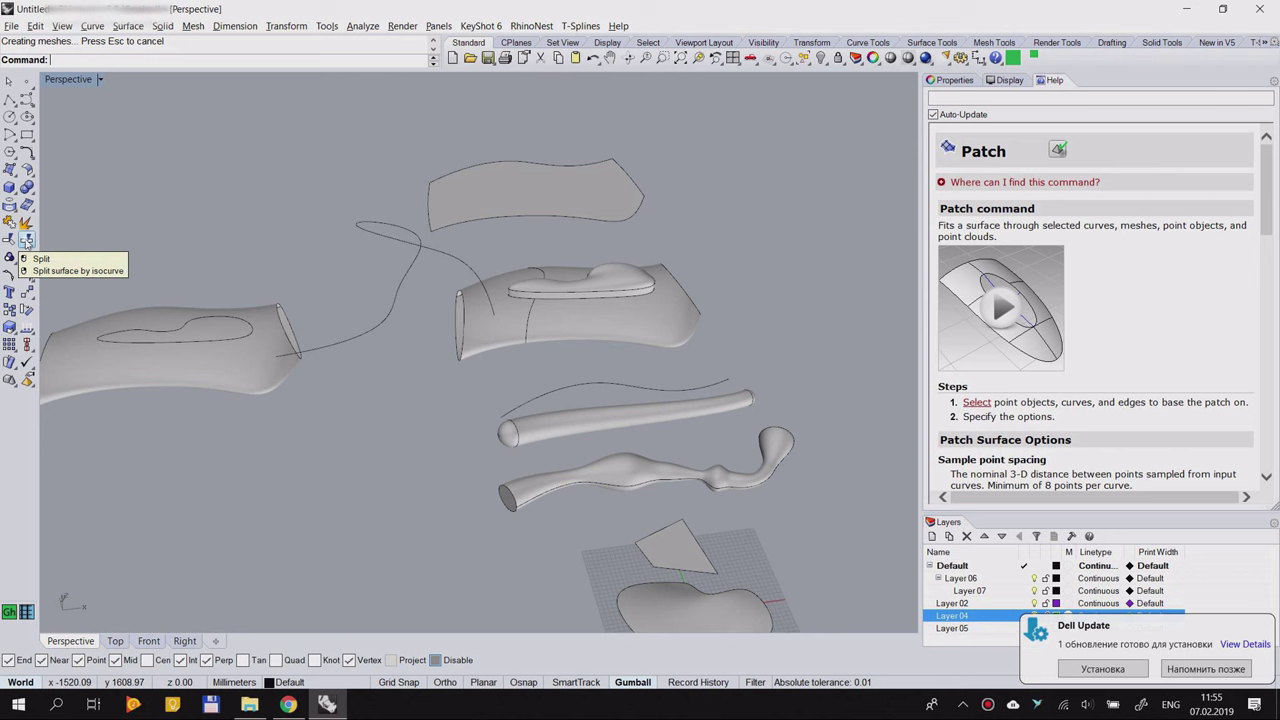
pyautogui.click(27, 241)
pyautogui.click(376, 325)
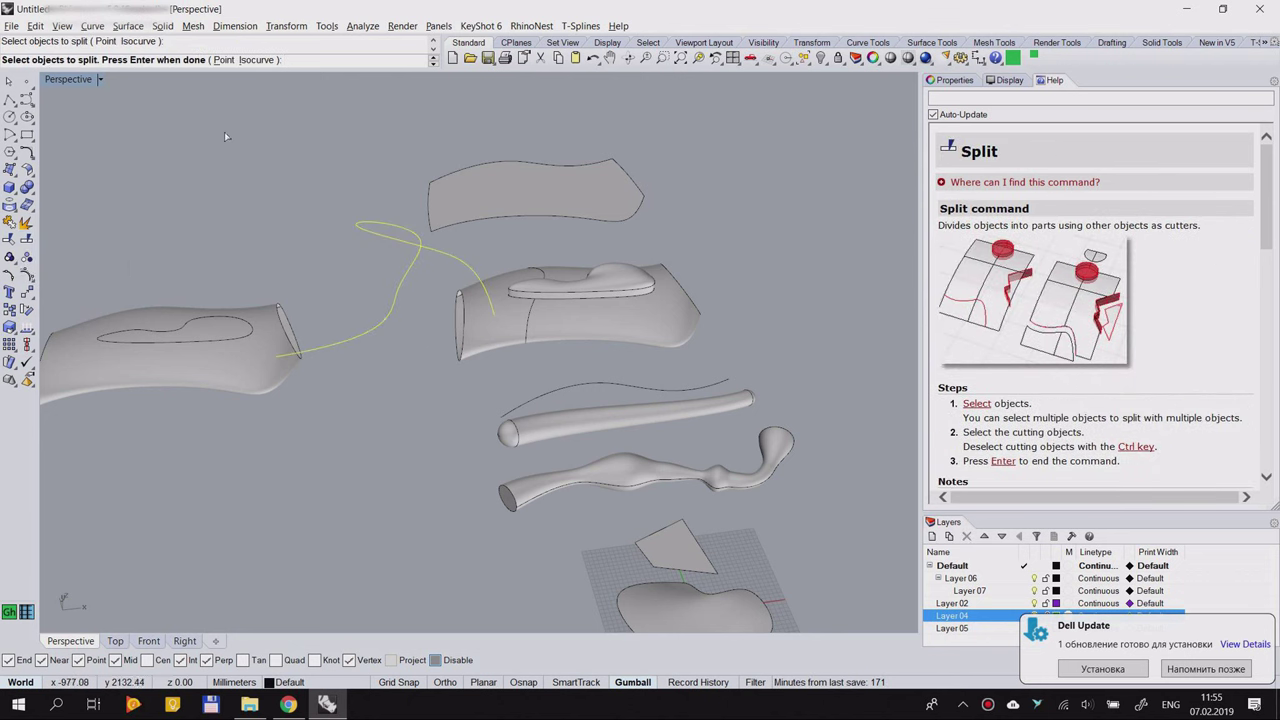
pyautogui.click(222, 60)
pyautogui.scroll(3, 377, 256)
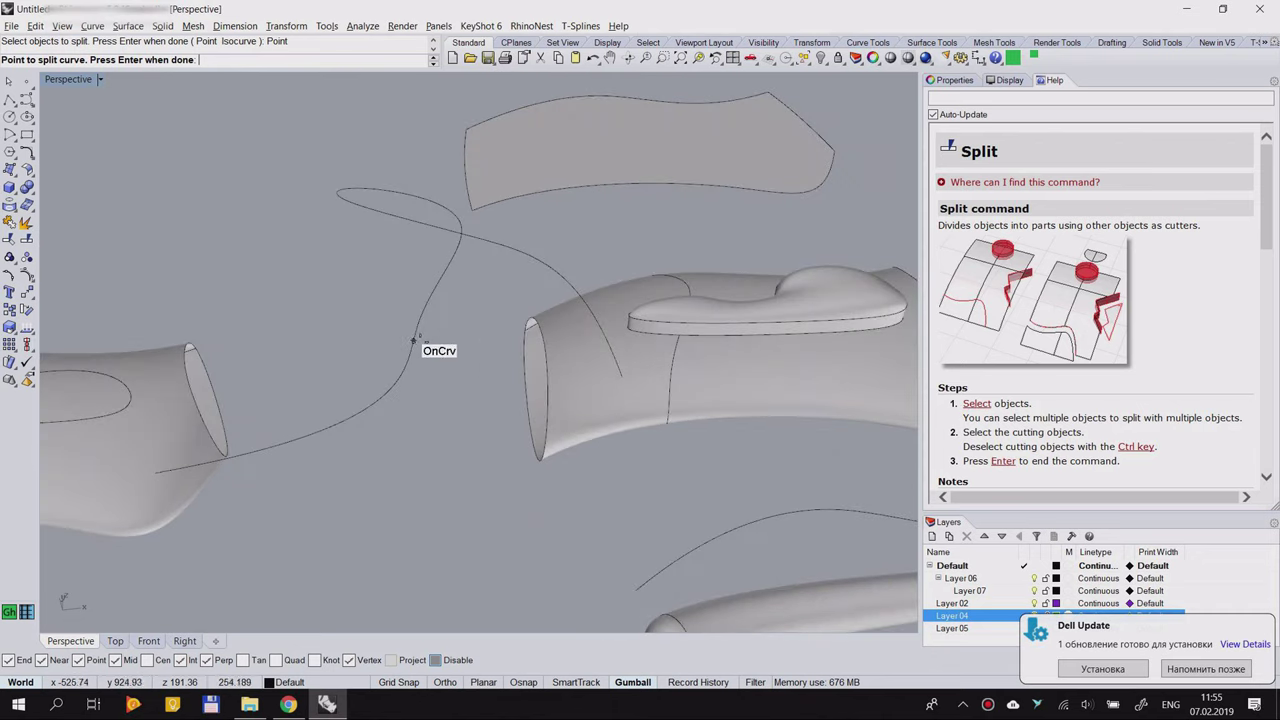
pyautogui.click(416, 338)
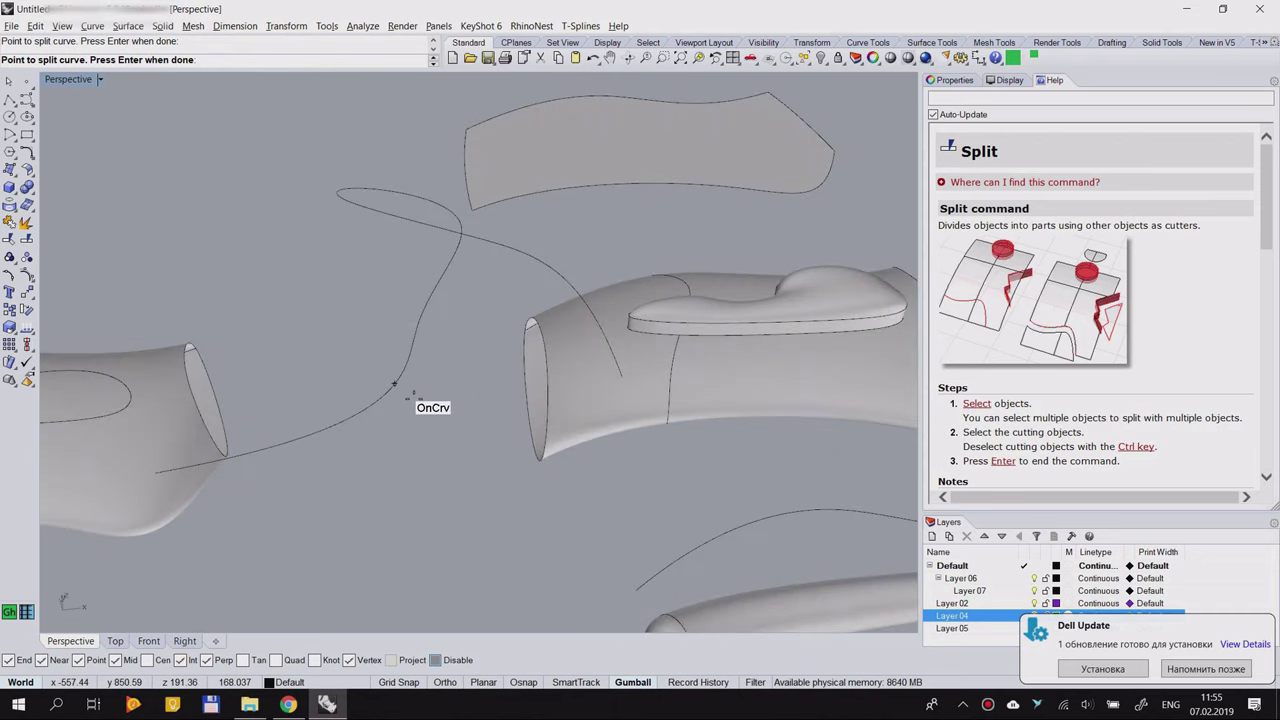
pyautogui.press('Return')
# Step: Move the lower split-off piece of the looping curve away from the rest of the curve
pyautogui.click(407, 371)
pyautogui.moveTo(358, 404); pyautogui.dragTo(360, 332, button='right')
pyautogui.moveTo(369, 312); pyautogui.dragTo(441, 285)
pyautogui.click(307, 391)
pyautogui.moveTo(312, 347); pyautogui.dragTo(326, 384)
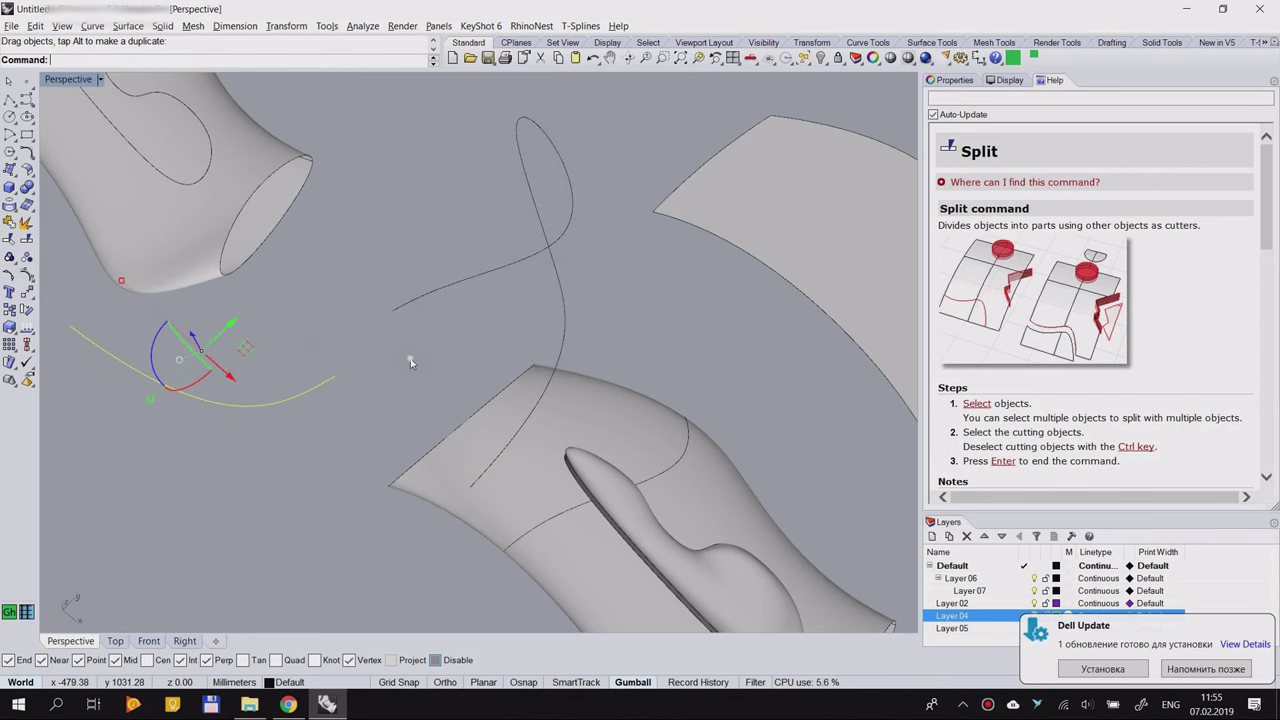
pyautogui.click(406, 362)
# Step: Bring up the surface creation tools as a floating palette
pyautogui.scroll(-7, 402, 359)
pyautogui.moveTo(402, 359); pyautogui.dragTo(412, 439, button='right')
pyautogui.scroll(4, 376, 365)
pyautogui.scroll(-7, 379, 366)
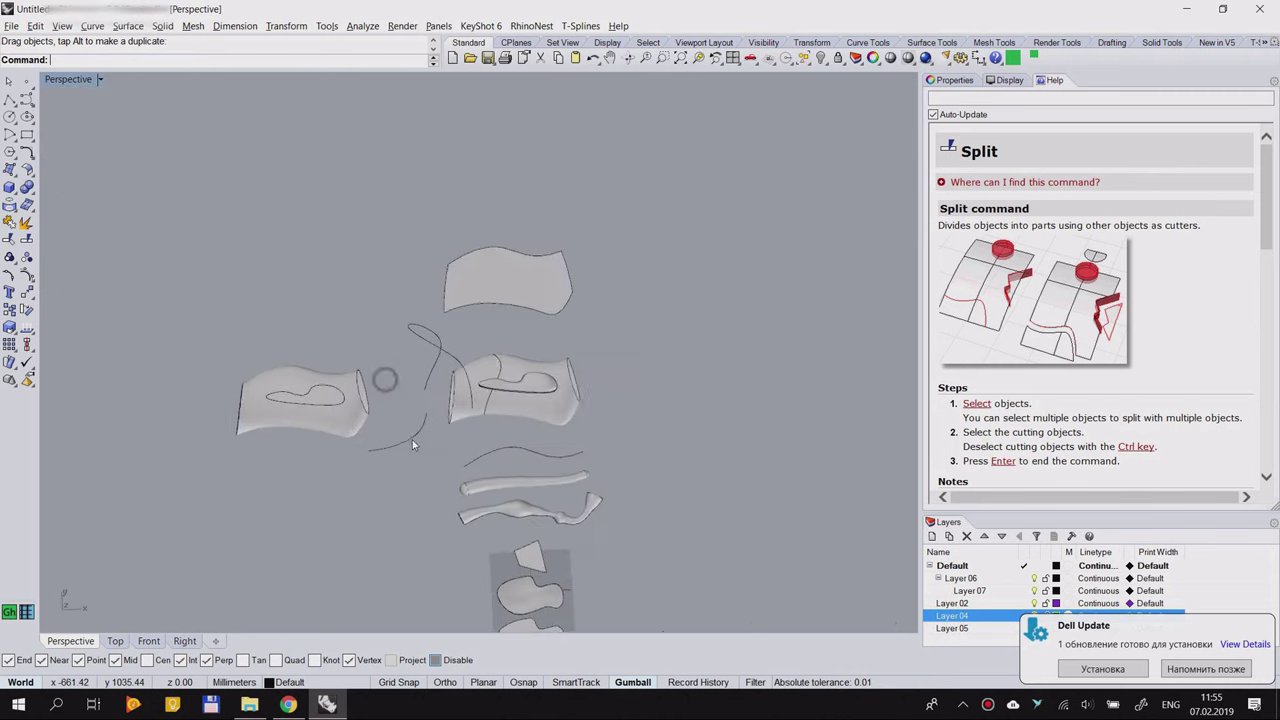
pyautogui.scroll(8, 408, 442)
pyautogui.click(17, 175)
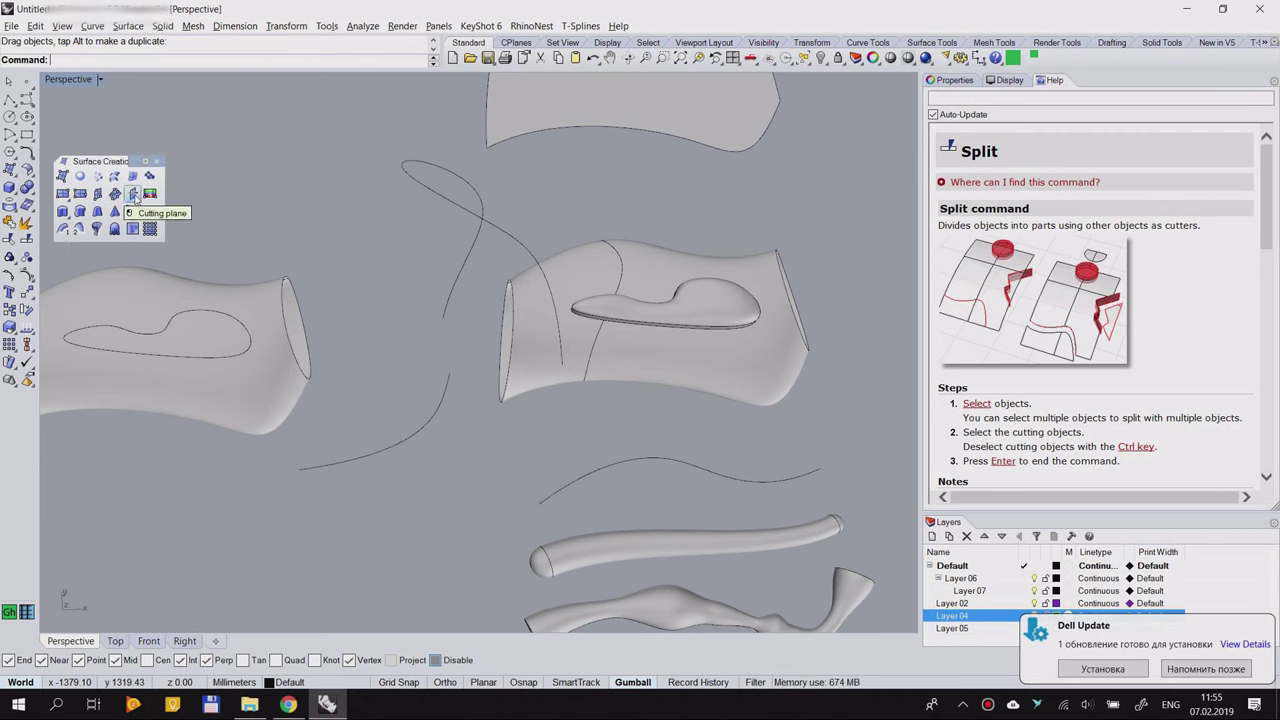
pyautogui.scroll(-6, 389, 360)
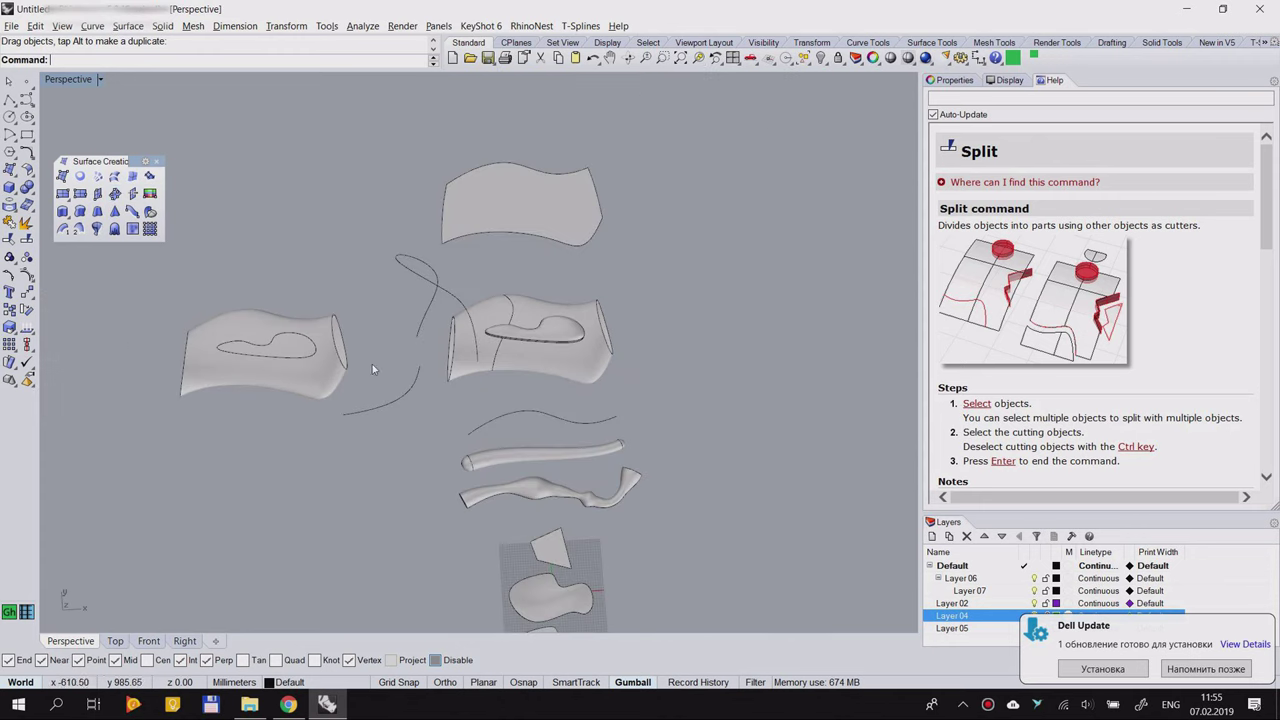
# Step: Create a cutting plane that passes diagonally through the patched duplicate tube
pyautogui.scroll(6, 229, 374)
pyautogui.click(262, 378)
pyautogui.moveTo(262, 378); pyautogui.dragTo(260, 364, button='right')
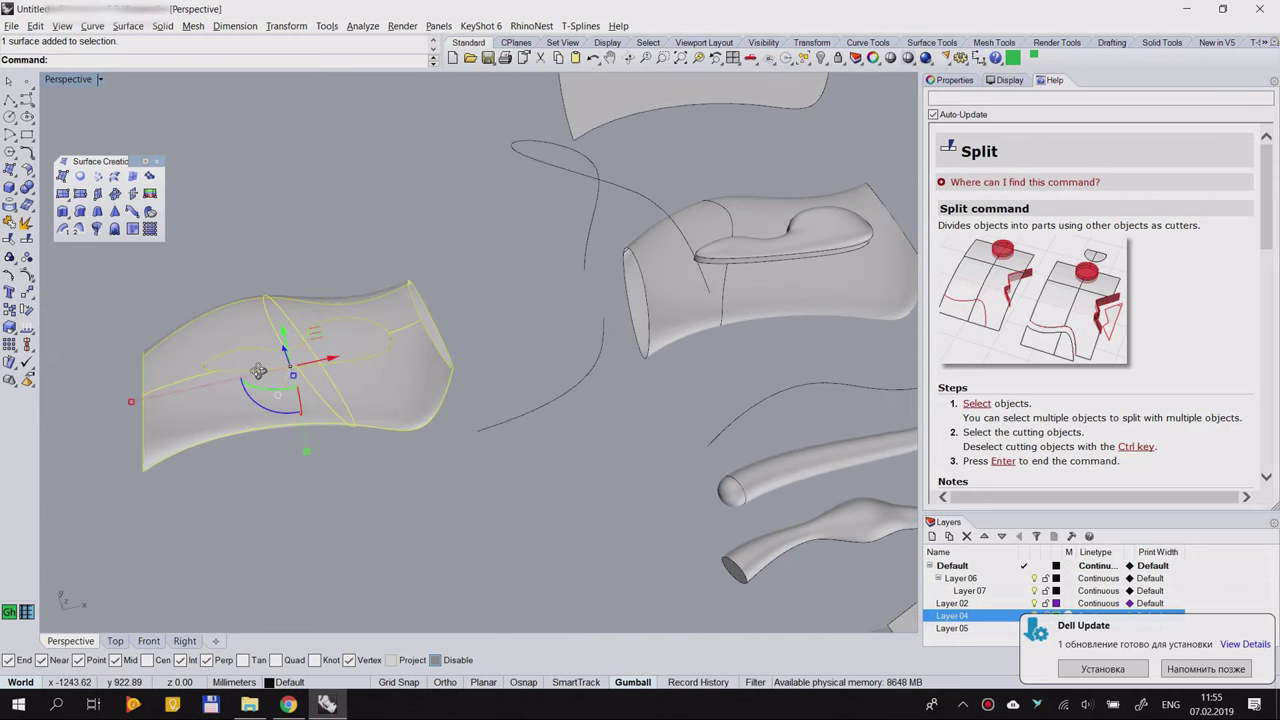
pyautogui.click(133, 194)
pyautogui.click(350, 220)
pyautogui.click(288, 472)
pyautogui.moveTo(290, 473); pyautogui.dragTo(400, 477, button='right')
pyautogui.click(400, 477)
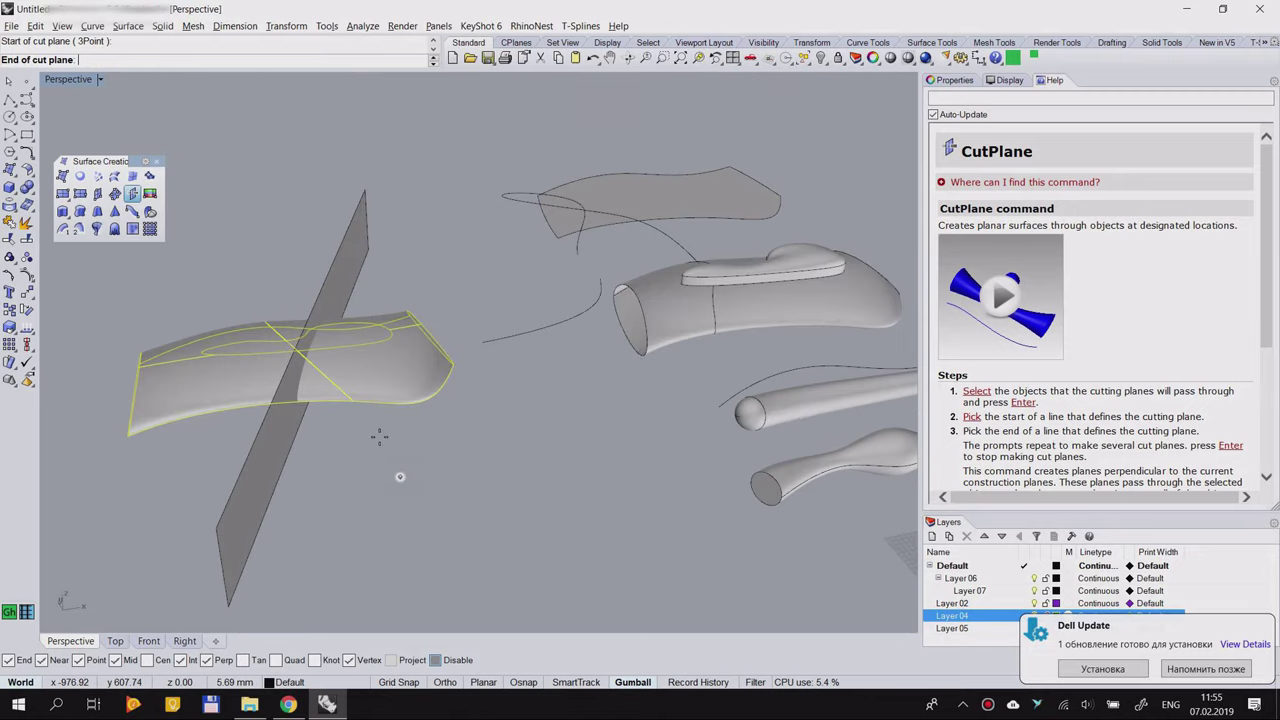
pyautogui.scroll(4, 337, 390)
pyautogui.scroll(-4, 352, 462)
pyautogui.press('Escape')
# Step: Split the duplicate tube where the cutting plane crosses it, and delete one of the resulting pieces
pyautogui.scroll(2, 355, 409)
pyautogui.click(420, 442)
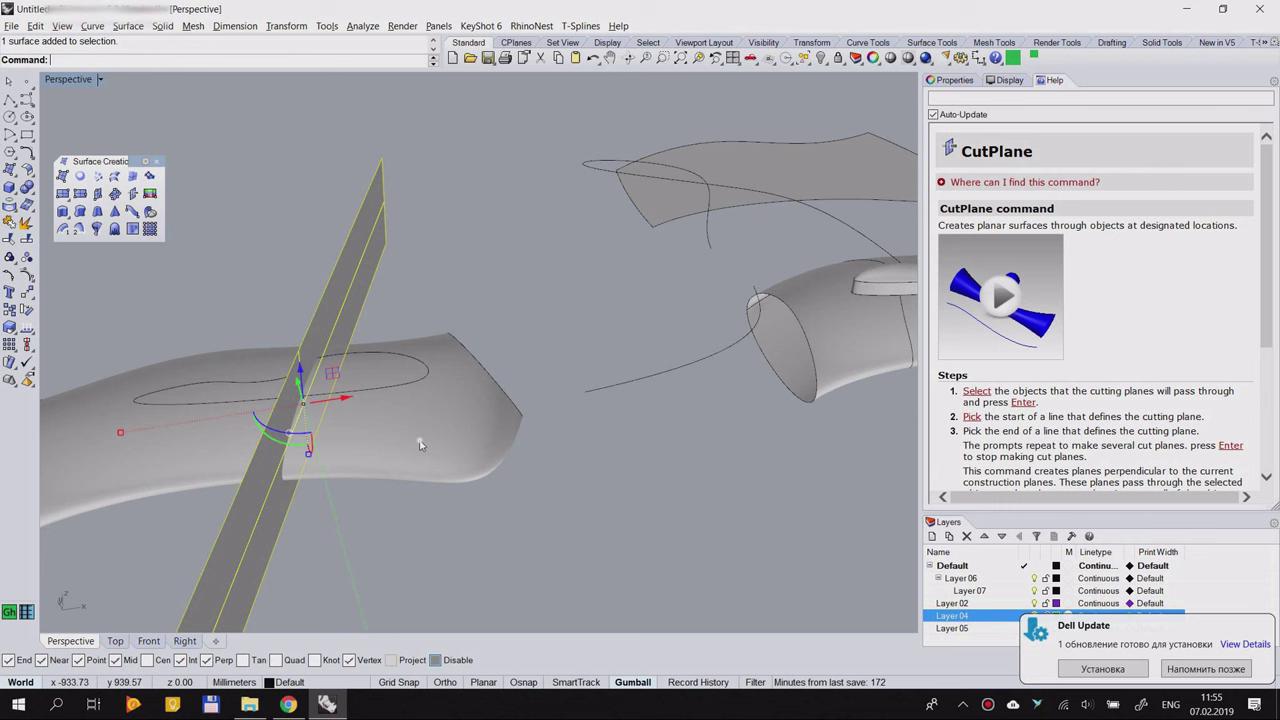
pyautogui.click(27, 240)
pyautogui.press('Return')
pyautogui.moveTo(275, 390)
pyautogui.mouseDown()
pyautogui.moveTo(420, 425)
pyautogui.moveTo(395, 455)
pyautogui.mouseUp()
pyautogui.click(440, 268)
pyautogui.moveTo(357, 375); pyautogui.dragTo(483, 315)
pyautogui.press('Delete')
pyautogui.moveTo(495, 448); pyautogui.dragTo(400, 346)
pyautogui.click(509, 266)
# Step: Create a second cutting plane across the middle of the short split-off curve
pyautogui.scroll(-5, 530, 280)
pyautogui.moveTo(551, 337); pyautogui.dragTo(522, 416, button='right')
pyautogui.scroll(6, 540, 370)
pyautogui.click(597, 392)
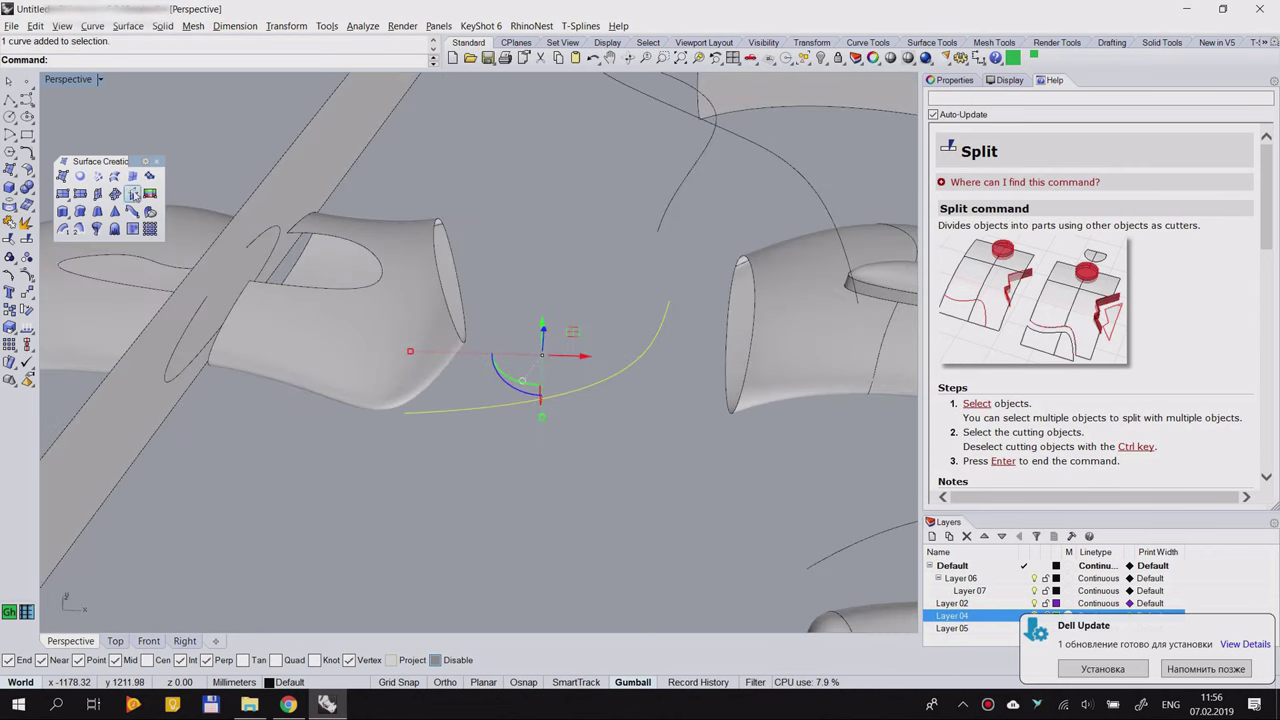
pyautogui.click(133, 195)
pyautogui.click(555, 349)
pyautogui.click(553, 449)
pyautogui.moveTo(503, 466); pyautogui.dragTo(650, 418, button='right')
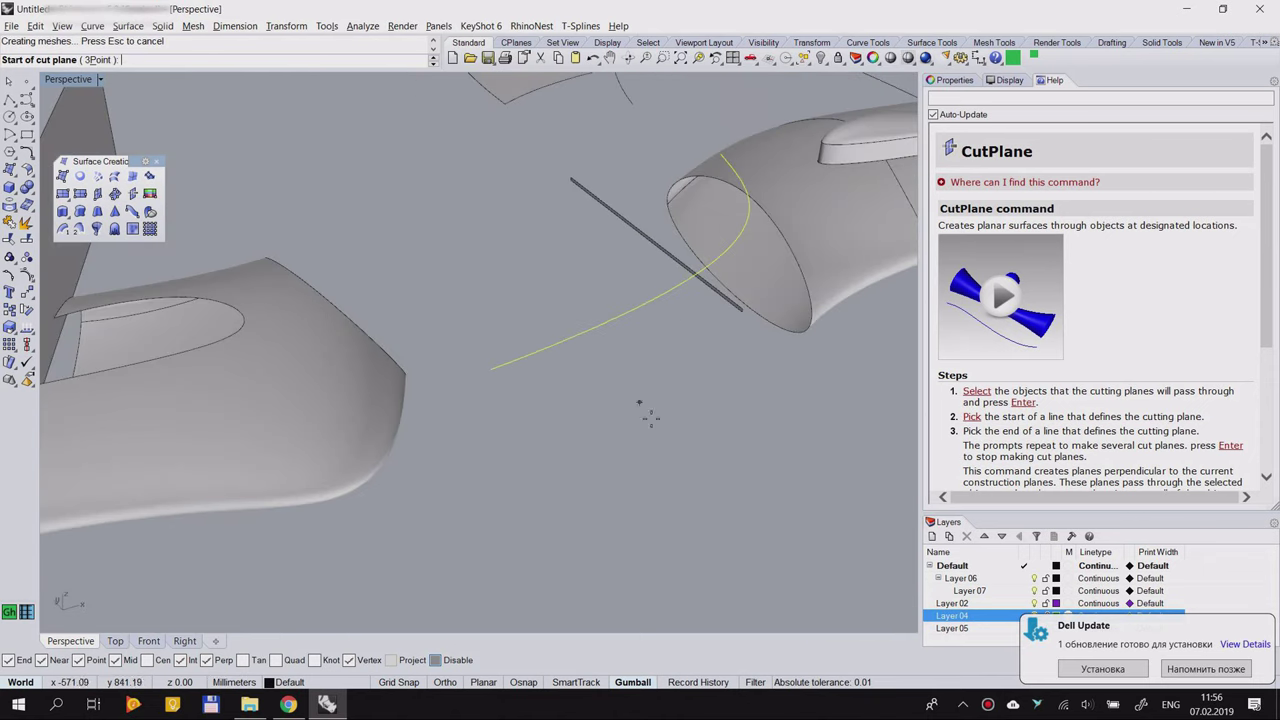
pyautogui.rightClick(651, 418)
# Step: Split the short curve with the small cutting plane, and select one of the resulting pieces
pyautogui.click(27, 238)
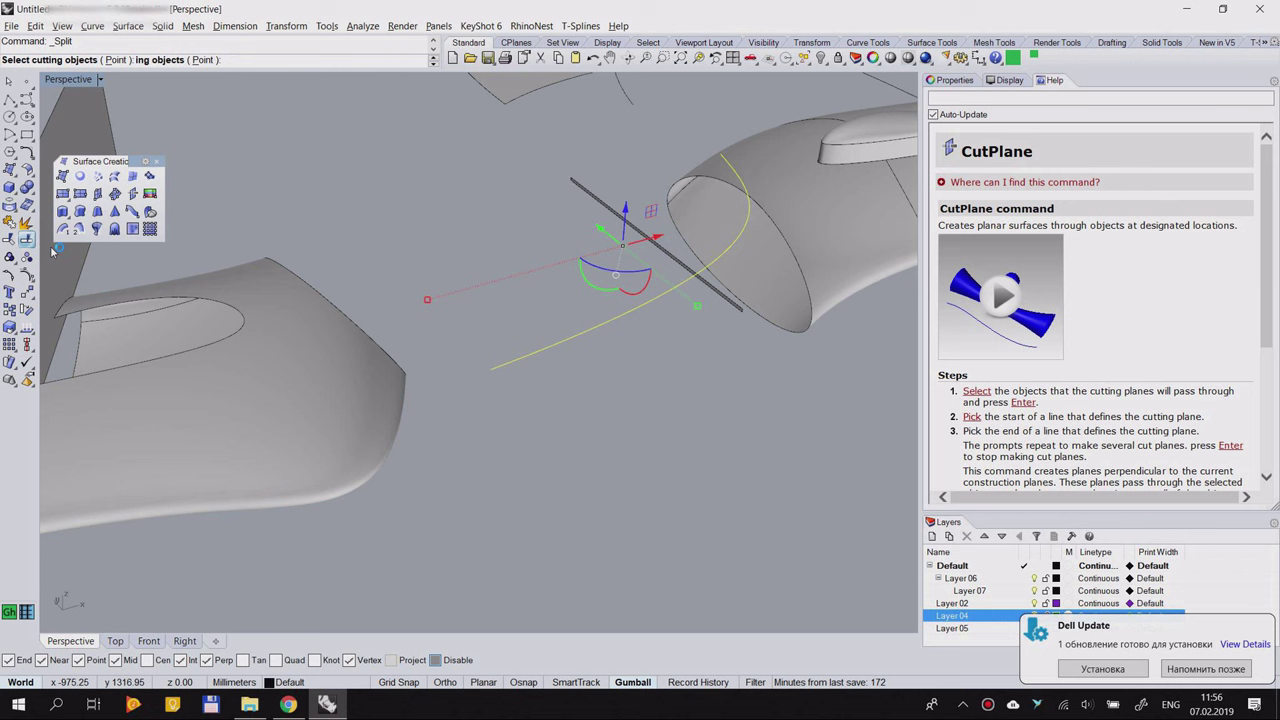
pyautogui.click(597, 200)
pyautogui.rightClick(558, 242)
pyautogui.click(678, 404)
pyautogui.click(646, 298)
pyautogui.moveTo(638, 338); pyautogui.dragTo(527, 426, button='right')
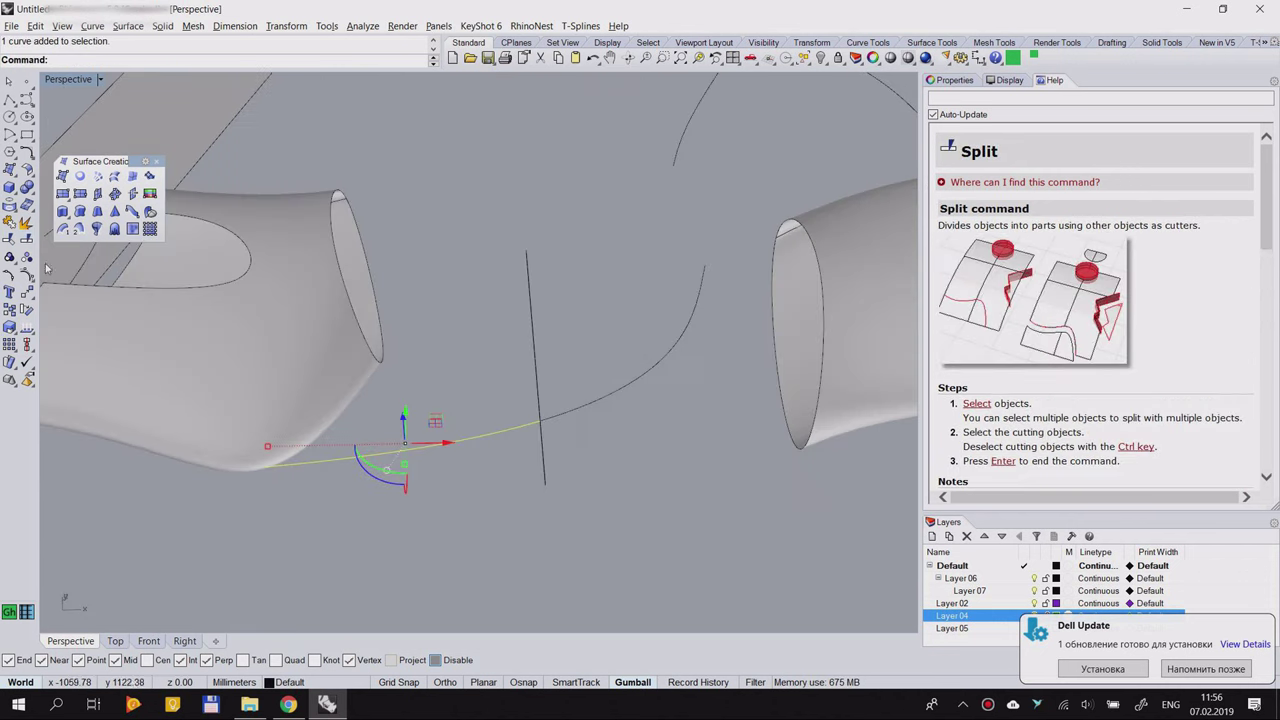
# Step: Delete the small cutting plane and the leftover pieces of the short curve
pyautogui.click(514, 346)
pyautogui.click(534, 358)
pyautogui.moveTo(569, 340); pyautogui.dragTo(680, 330, button='right')
pyautogui.press('Delete')
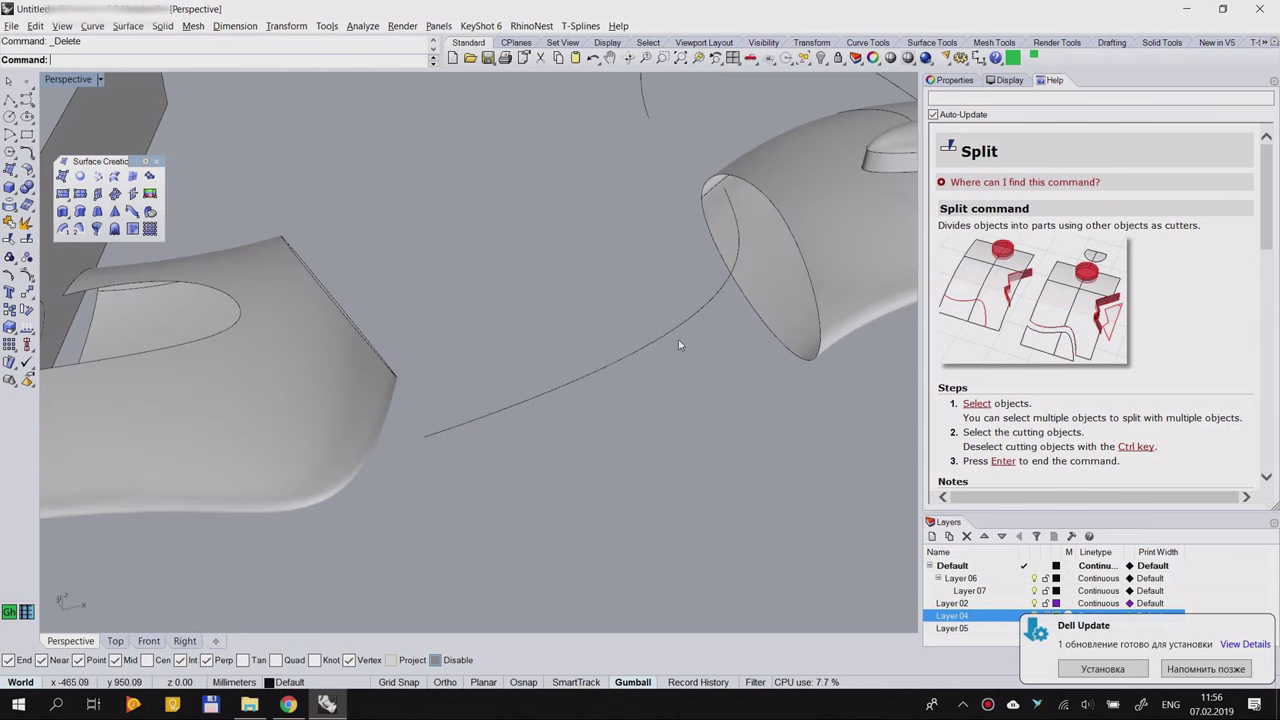
pyautogui.moveTo(520, 411); pyautogui.dragTo(555, 400, button='right')
pyautogui.hotkey('ctrl', 'z')
pyautogui.click(555, 400)
pyautogui.click(540, 418)
pyautogui.press('Delete')
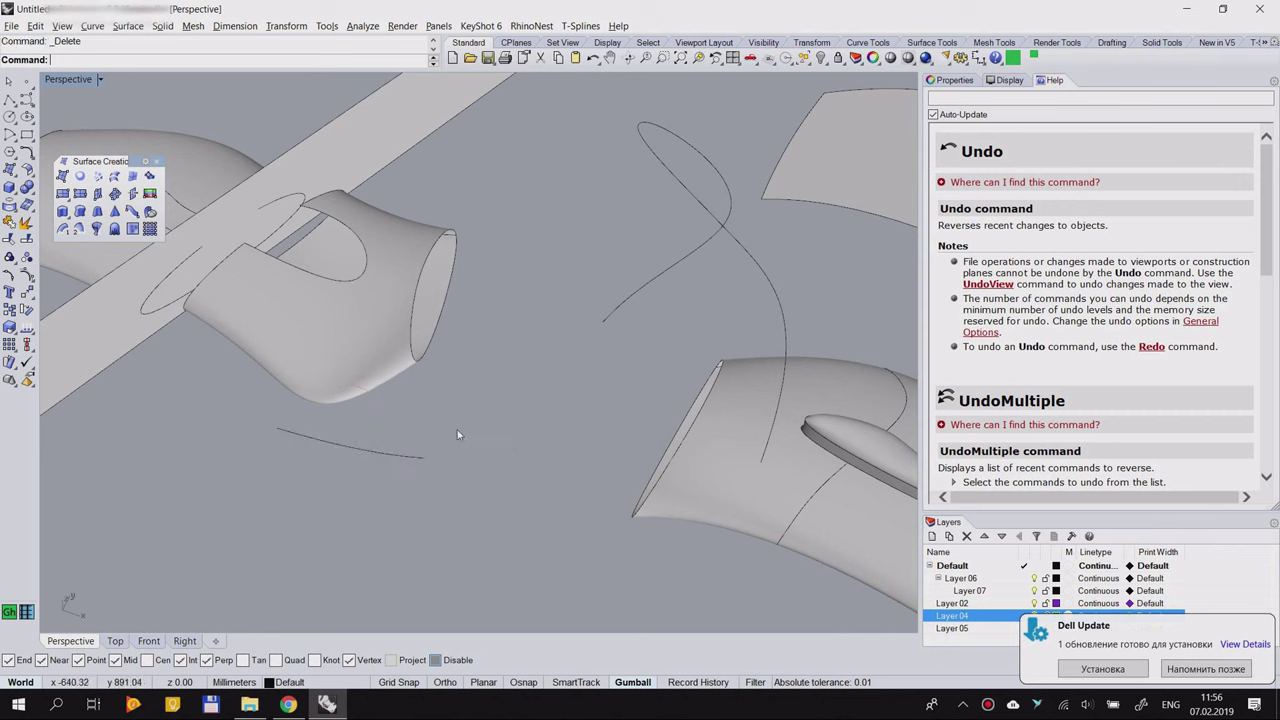
# Step: Split the remaining looping curve at a point near its free end, and move the short piece away
pyautogui.click(12, 239)
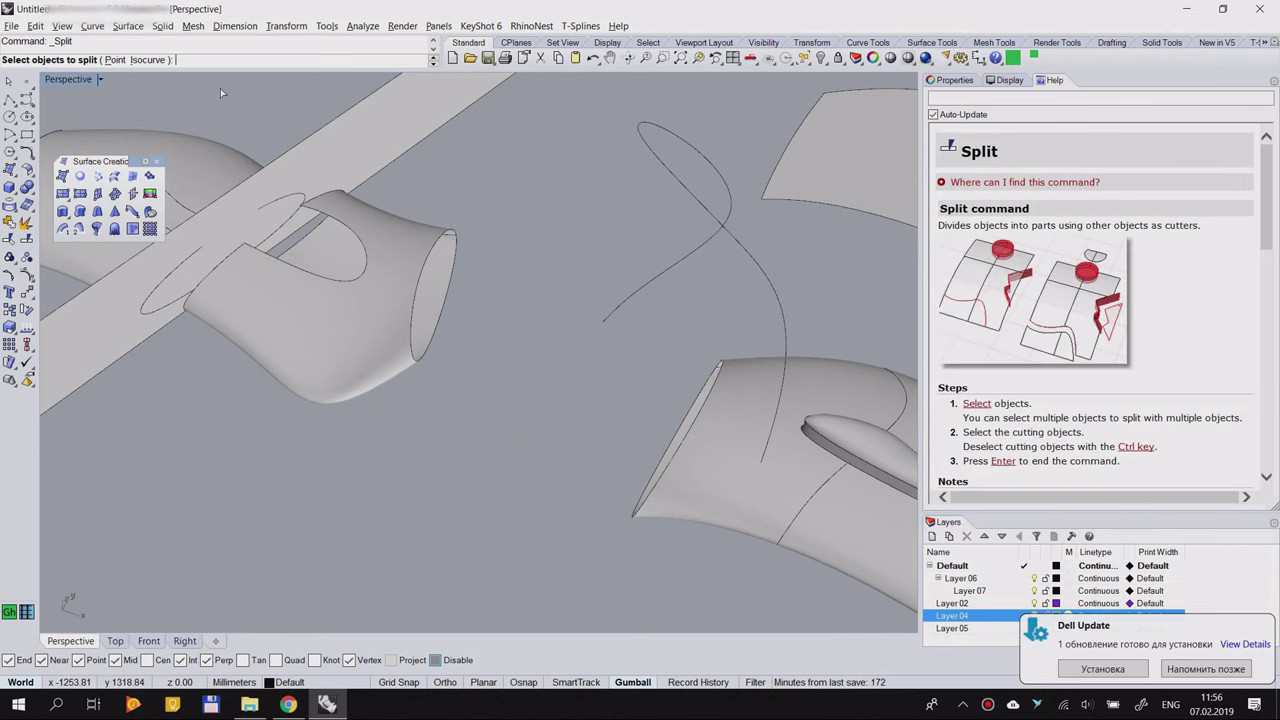
pyautogui.click(632, 303)
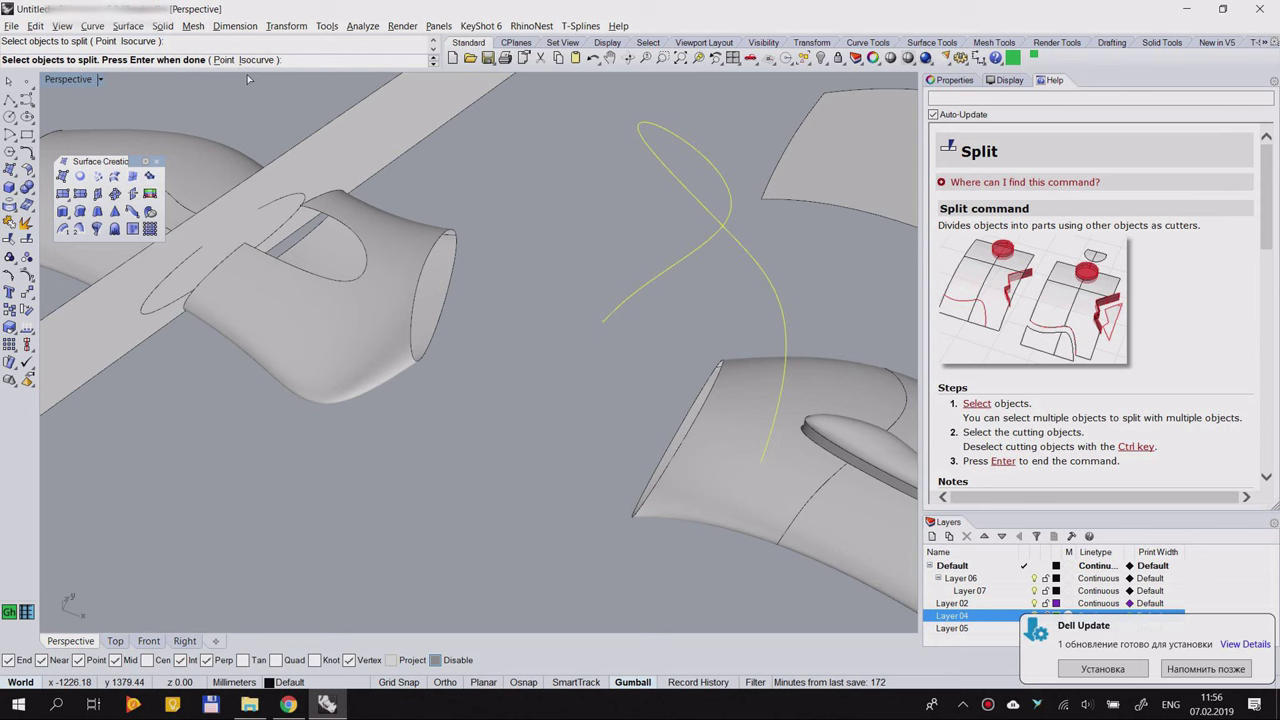
pyautogui.click(224, 60)
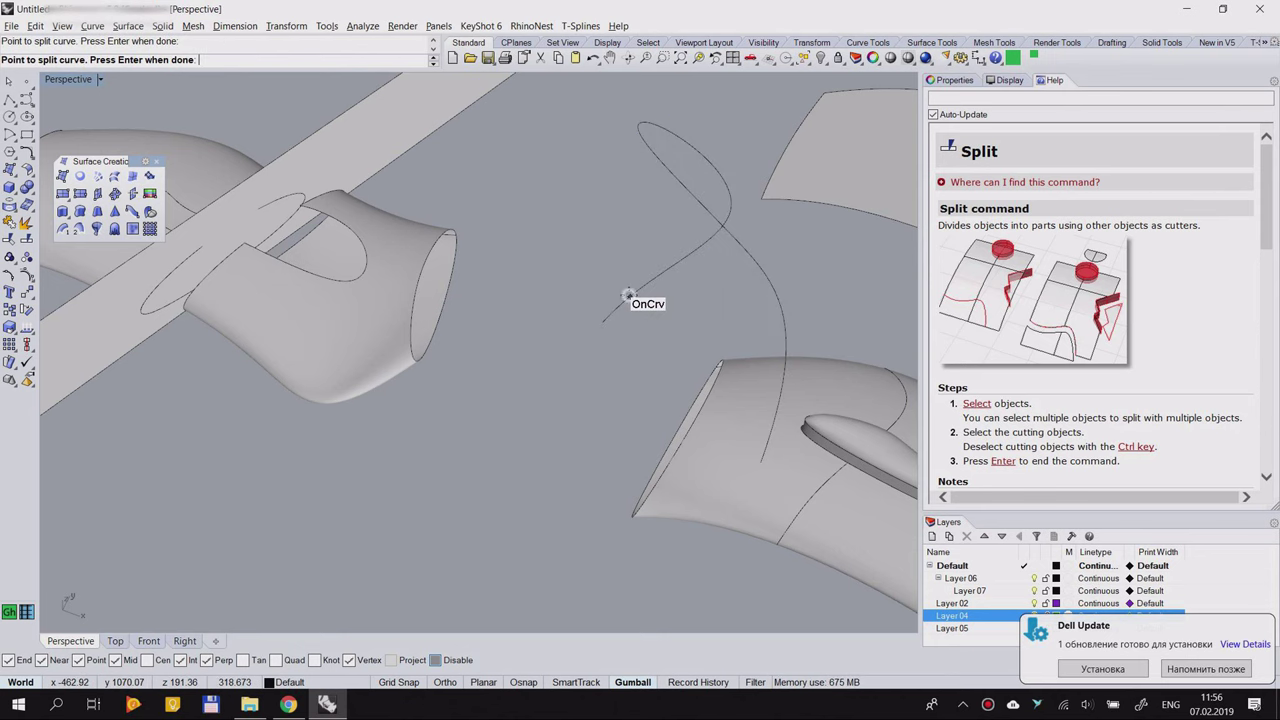
pyautogui.press('Return')
pyautogui.moveTo(612, 330); pyautogui.dragTo(591, 380)
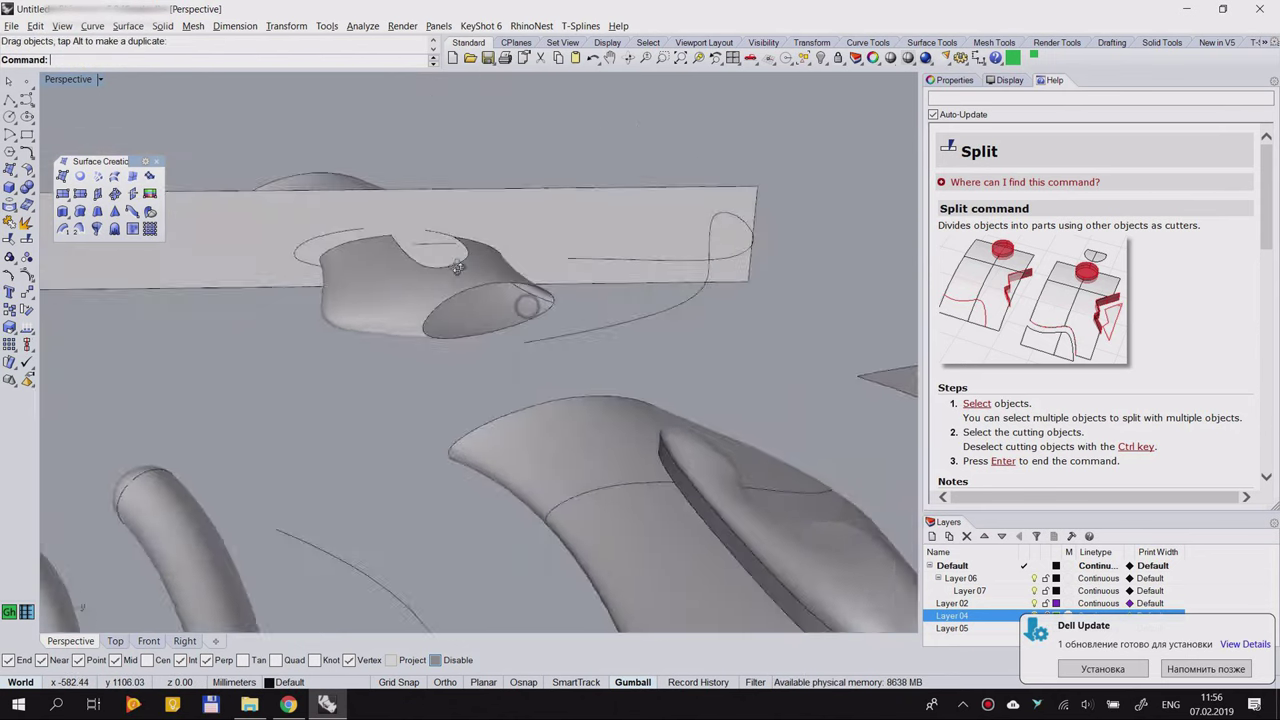
# Step: Draw an open, 3-shaped freeform curve with seven control points in the empty area below the tubes
pyautogui.moveTo(457, 268); pyautogui.dragTo(526, 414, button='right')
pyautogui.scroll(-7, 527, 415)
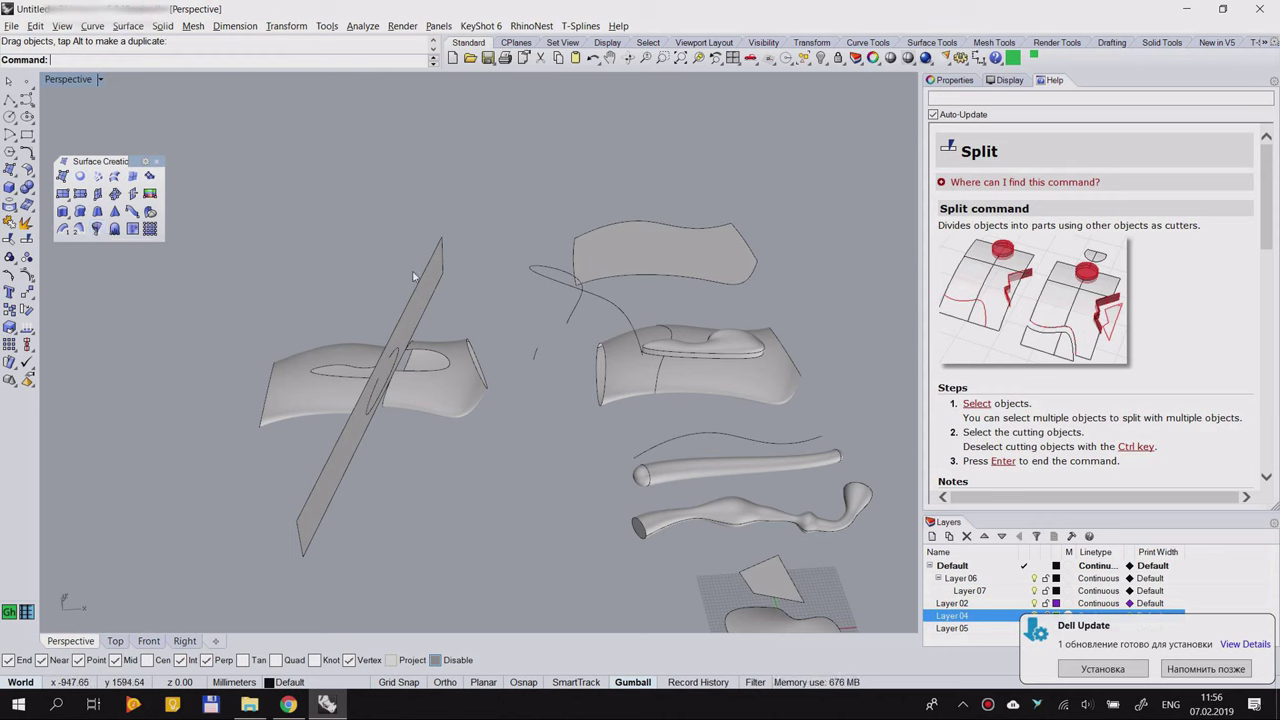
pyautogui.scroll(3, 446, 405)
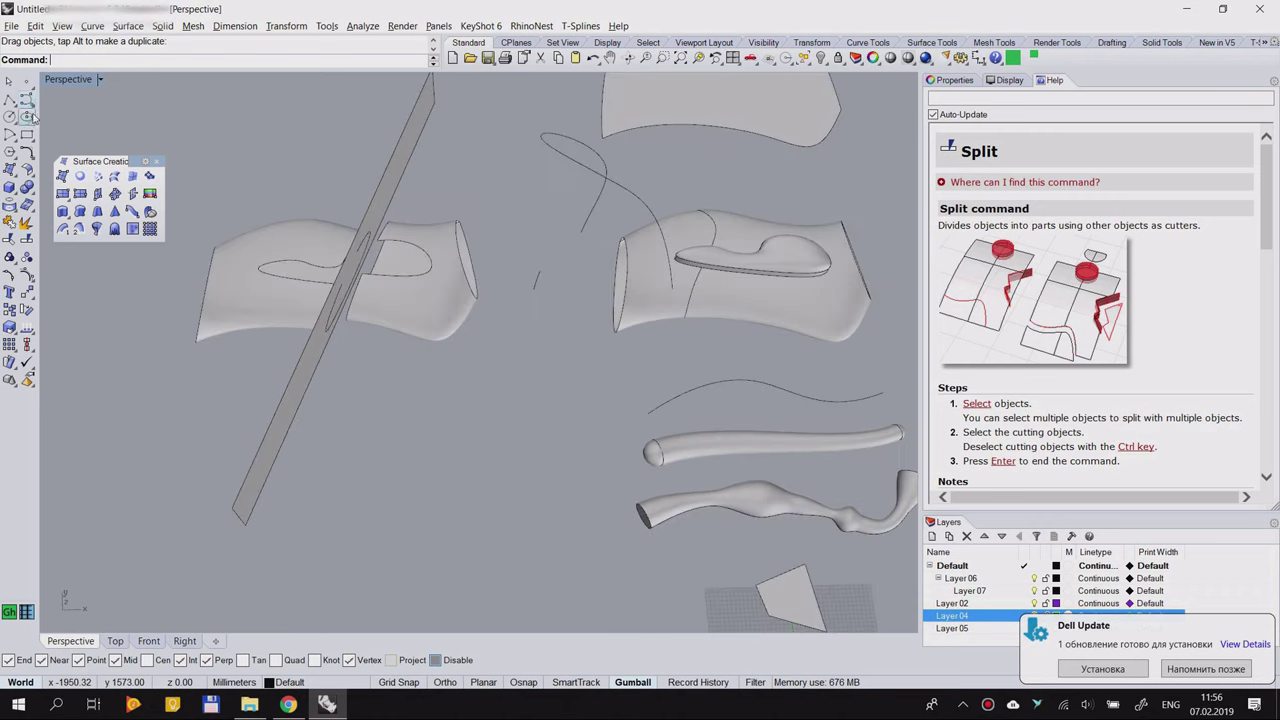
pyautogui.click(27, 100)
pyautogui.click(438, 412)
pyautogui.click(529, 402)
pyautogui.click(530, 476)
pyautogui.click(425, 499)
pyautogui.click(548, 520)
pyautogui.click(541, 561)
pyautogui.click(479, 582)
pyautogui.rightClick(434, 466)
# Step: Start a Revolve of the 3-shaped profile and define its axis along the profile's open side
pyautogui.scroll(-6, 434, 466)
pyautogui.scroll(6, 434, 466)
pyautogui.moveTo(434, 466)
pyautogui.mouseDown(button='right')
pyautogui.moveTo(440, 437)
pyautogui.moveTo(441, 462)
pyautogui.mouseUp(button='right')
pyautogui.click(96, 229)
pyautogui.click(487, 333)
pyautogui.press('Return')
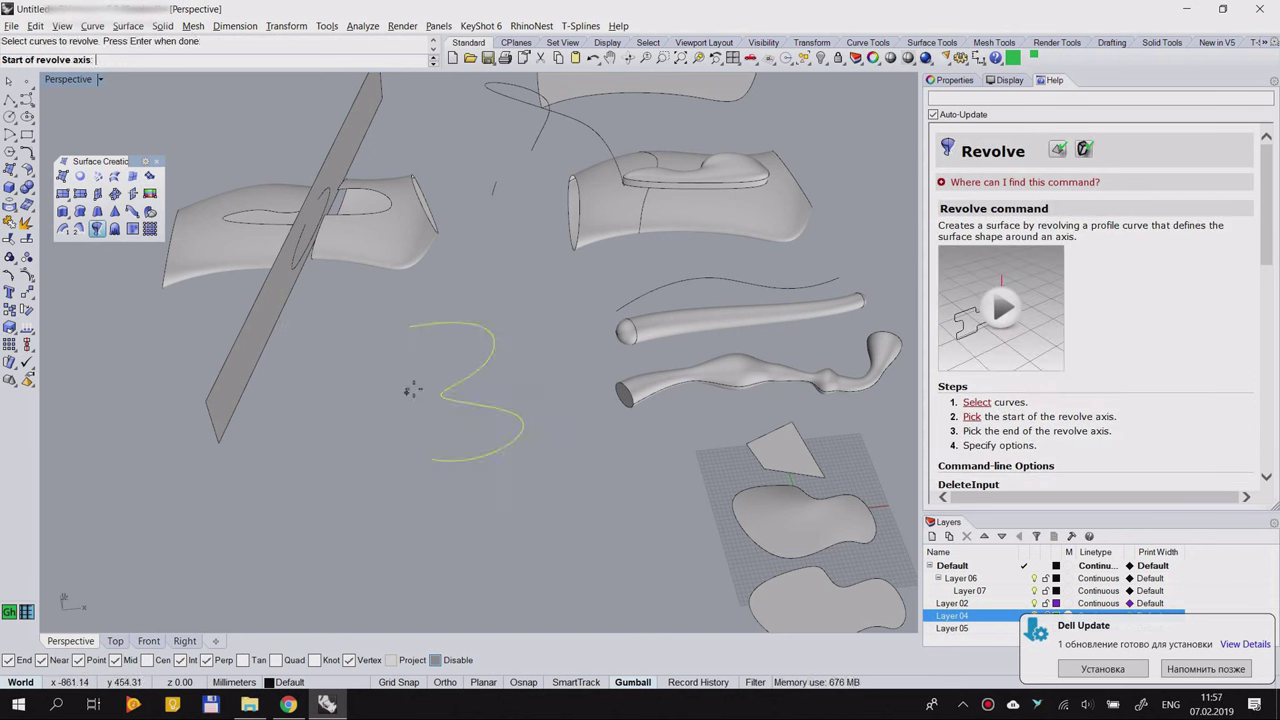
pyautogui.click(399, 327)
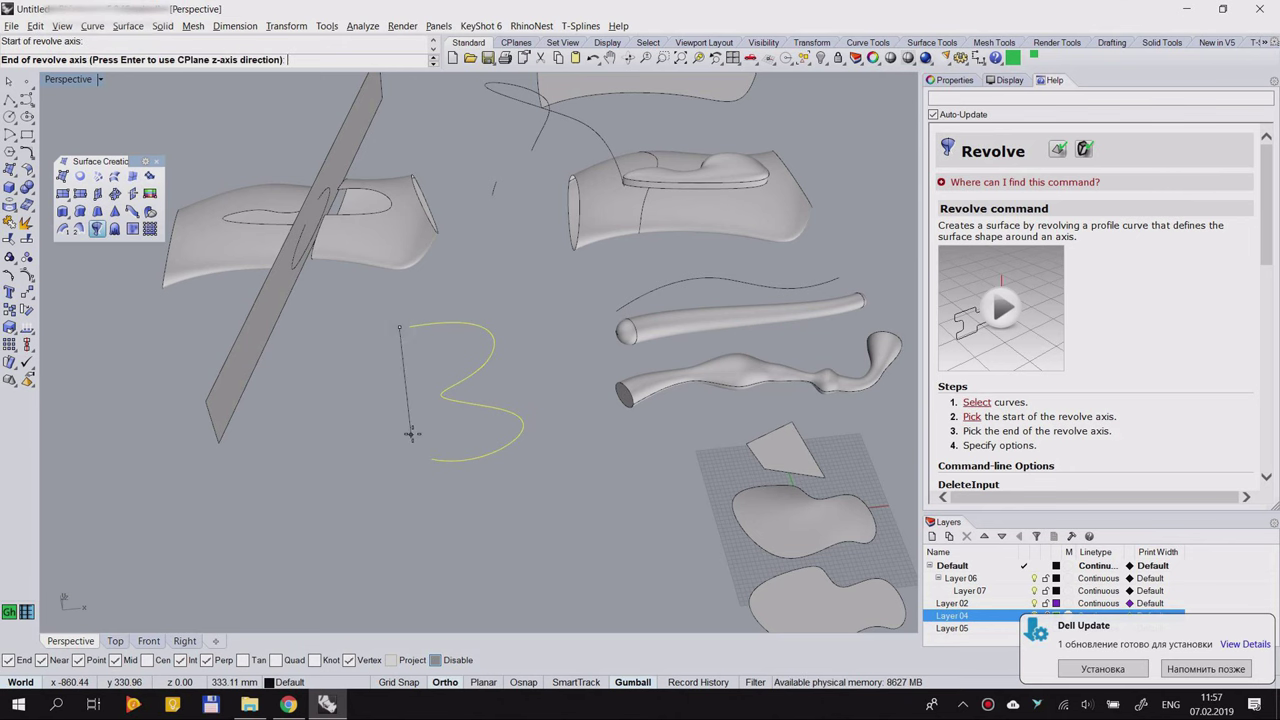
pyautogui.moveTo(398, 435); pyautogui.dragTo(430, 425, button='right')
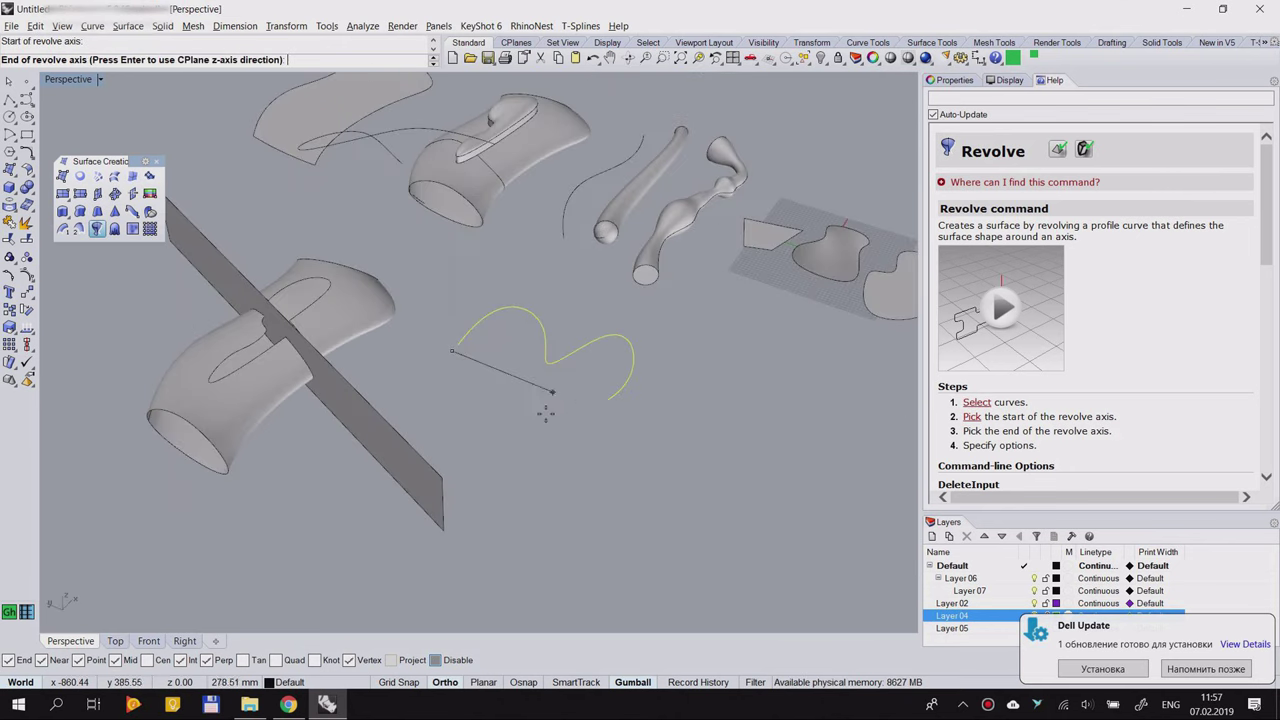
pyautogui.click(445, 682)
pyautogui.click(445, 682)
pyautogui.click(582, 413)
pyautogui.moveTo(582, 413); pyautogui.dragTo(494, 349, button='right')
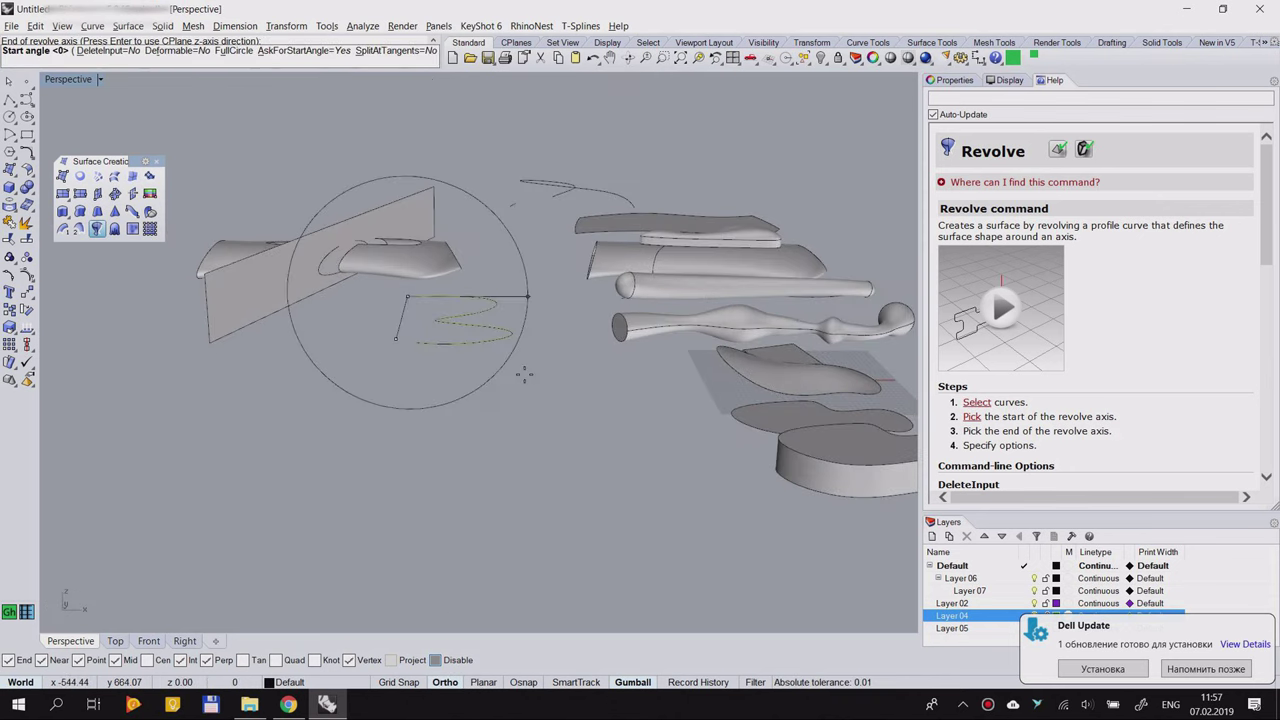
# Step: Pick a start angle for the Revolve and turn the profile through a full 360 degrees
pyautogui.click(443, 682)
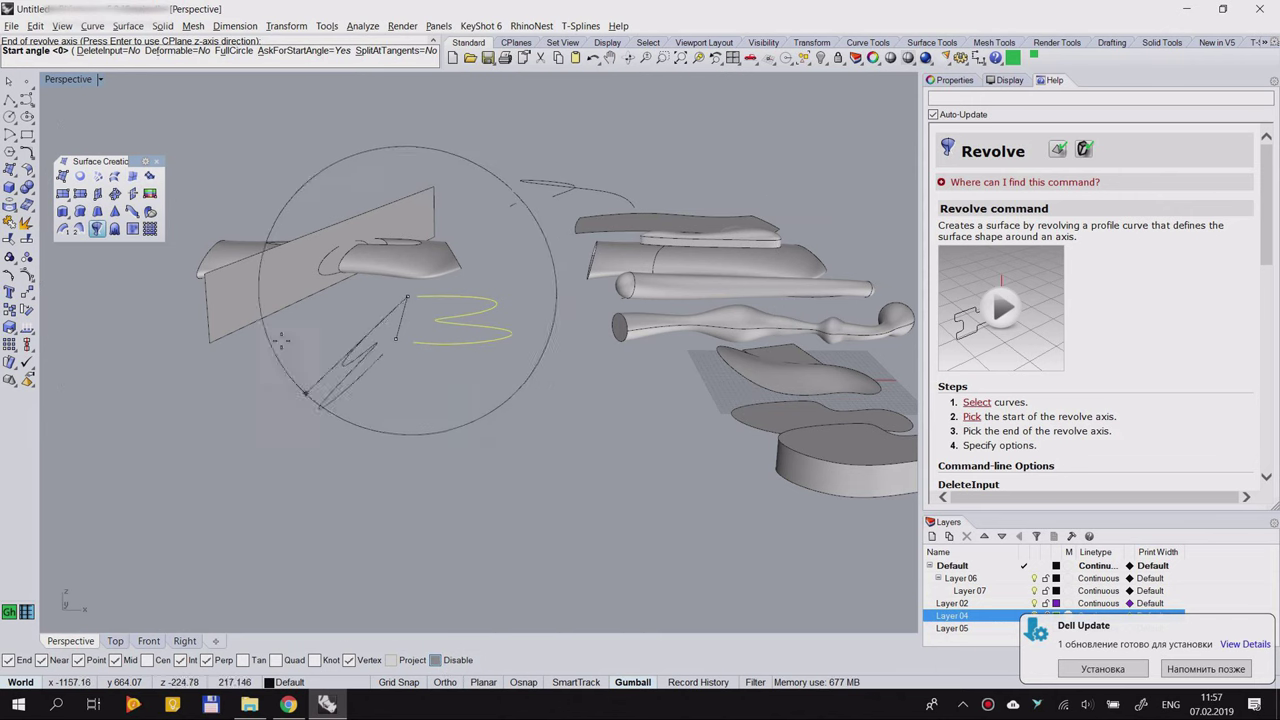
pyautogui.click(546, 370)
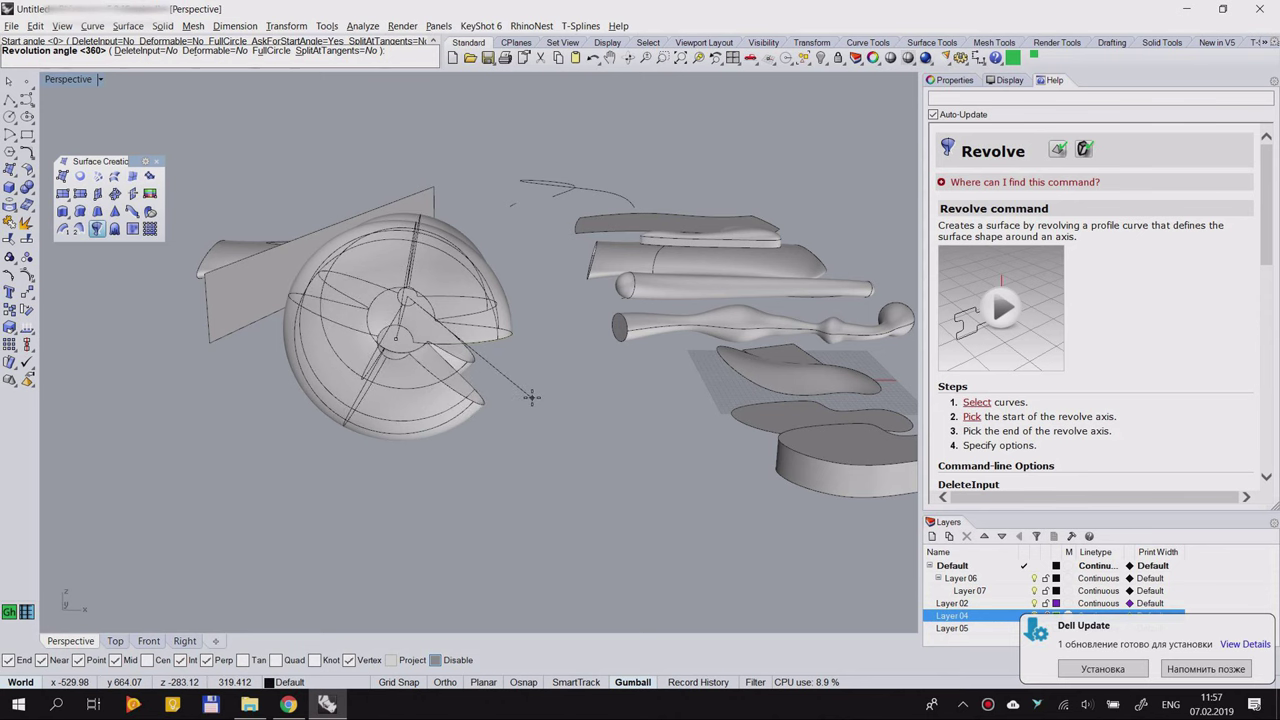
pyautogui.press('Return')
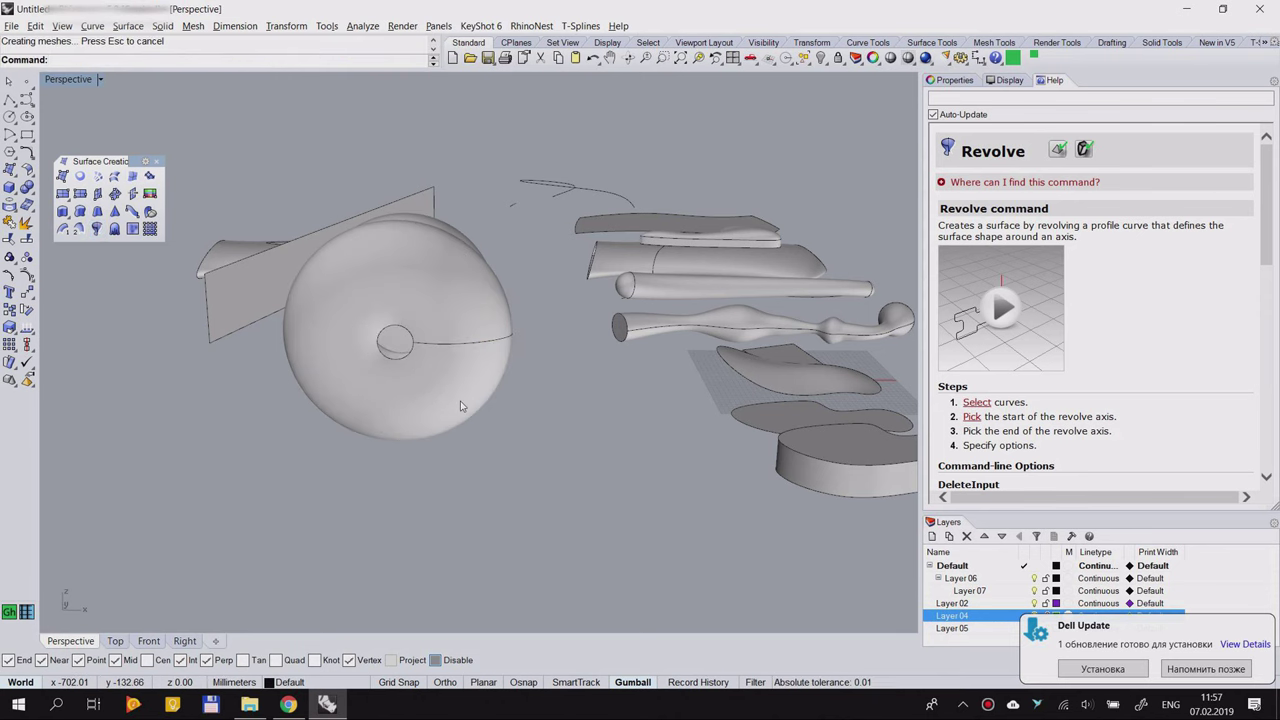
# Step: Move the revolved surface aside, clear of its profile curve
pyautogui.moveTo(310, 435); pyautogui.dragTo(550, 445, button='right')
pyautogui.scroll(-4, 540, 448)
pyautogui.moveTo(550, 445); pyautogui.dragTo(700, 408)
pyautogui.click(754, 520)
pyautogui.moveTo(738, 410); pyautogui.dragTo(700, 390, button='right')
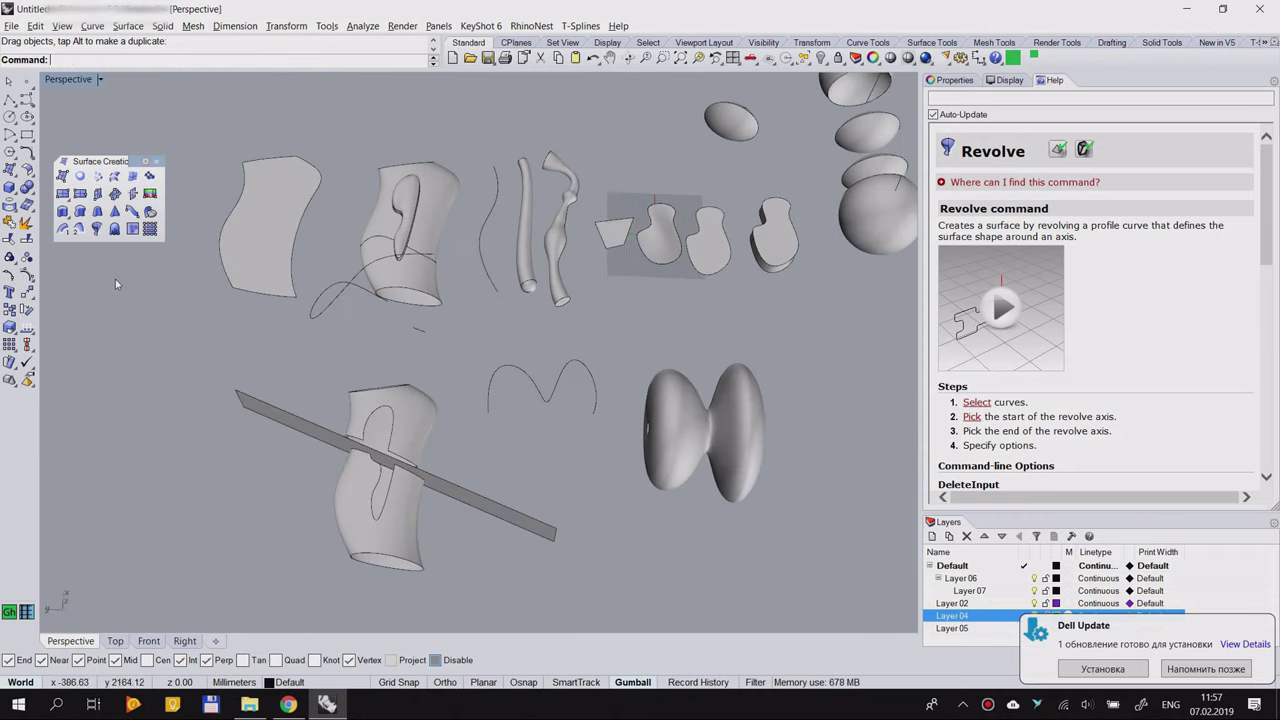
# Step: Draw an open arched curve with four control points in the empty area beside the cut tube
pyautogui.moveTo(340, 255); pyautogui.dragTo(386, 260, button='right')
pyautogui.scroll(4, 75, 235)
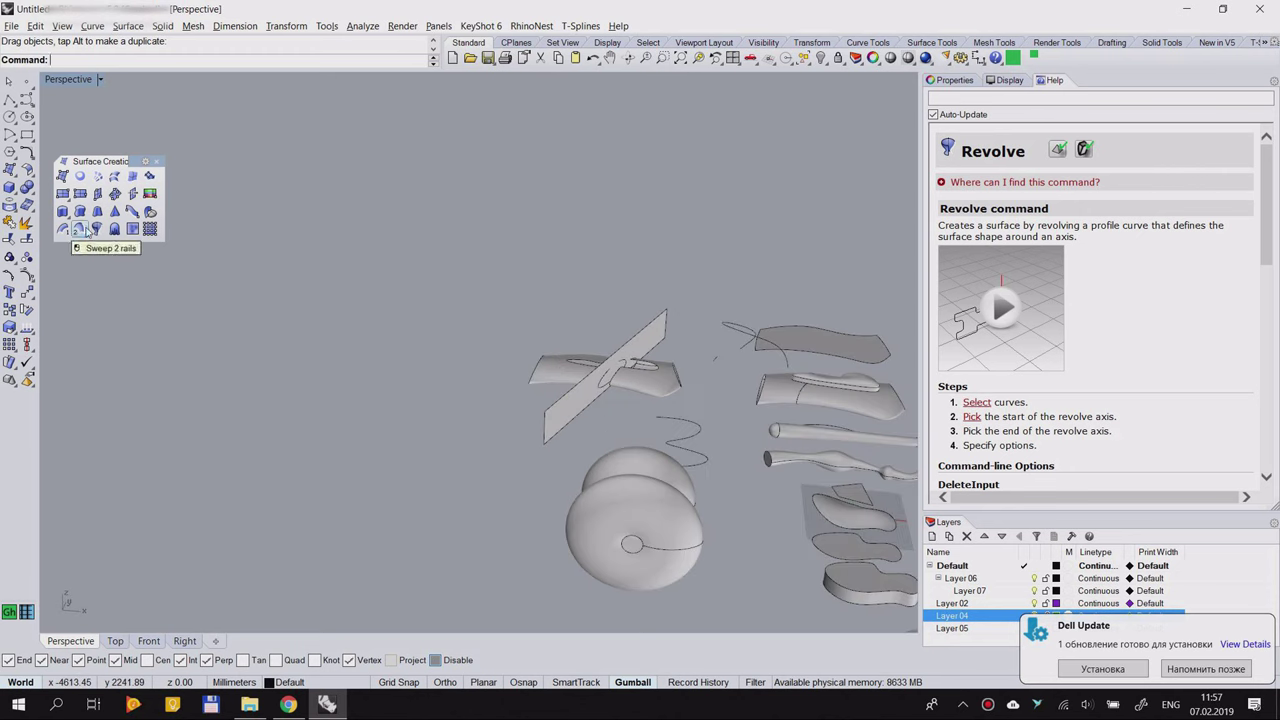
pyautogui.moveTo(166, 291); pyautogui.dragTo(640, 350, button='right')
pyautogui.scroll(3, 523, 345)
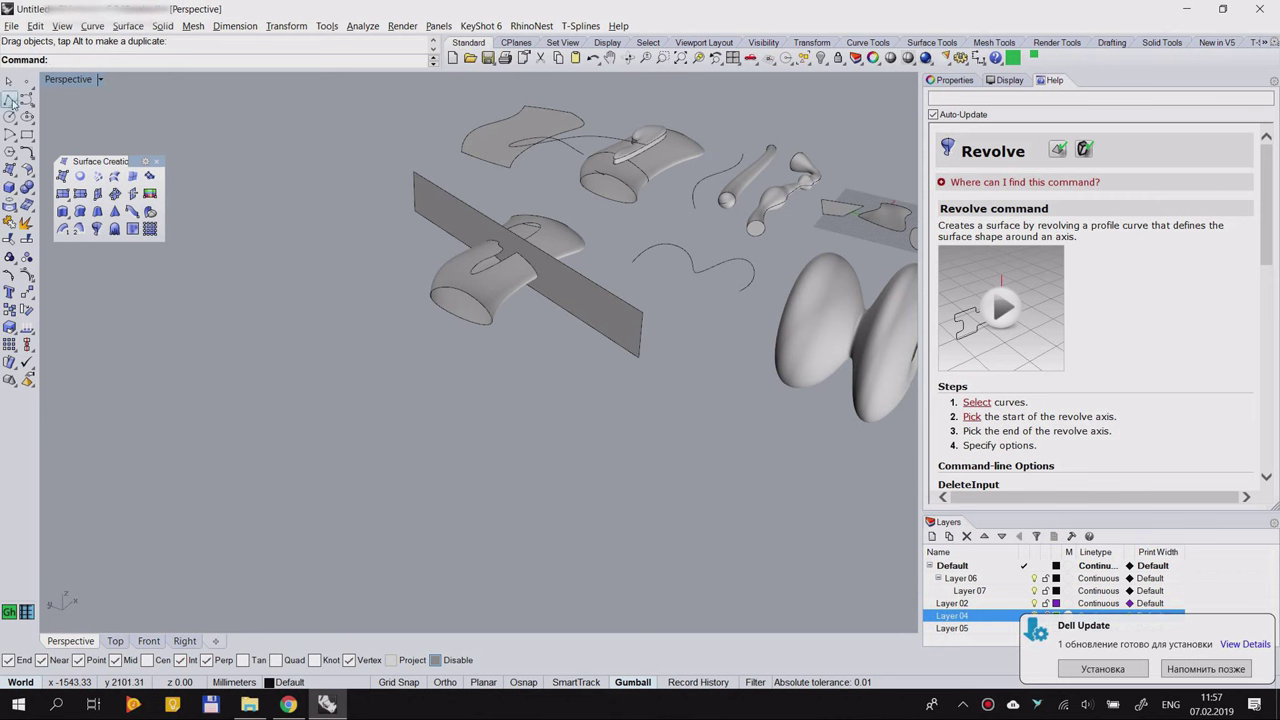
pyautogui.click(27, 100)
pyautogui.scroll(4, 366, 350)
pyautogui.click(595, 472)
pyautogui.click(517, 403)
pyautogui.click(343, 363)
pyautogui.click(160, 403)
pyautogui.rightClick(260, 394)
pyautogui.rightClick(629, 415)
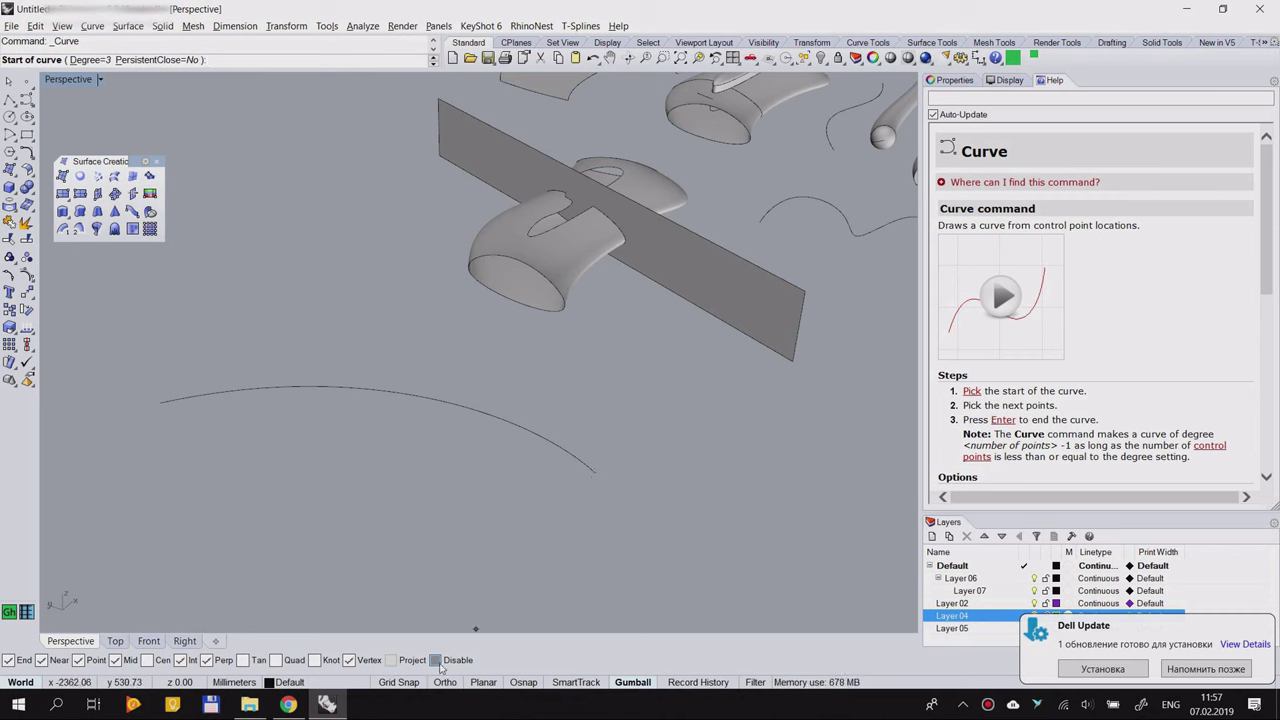
# Step: Draw a short three-point curve starting at the near end of the long arched curve
pyautogui.click(595, 471)
pyautogui.click(610, 421)
pyautogui.click(683, 408)
pyautogui.rightClick(674, 449)
# Step: Turn on the short curve's control points and raise its middle point to form an upright arch
pyautogui.moveTo(589, 434); pyautogui.dragTo(490, 400, button='right')
pyautogui.moveTo(469, 349); pyautogui.dragTo(441, 411)
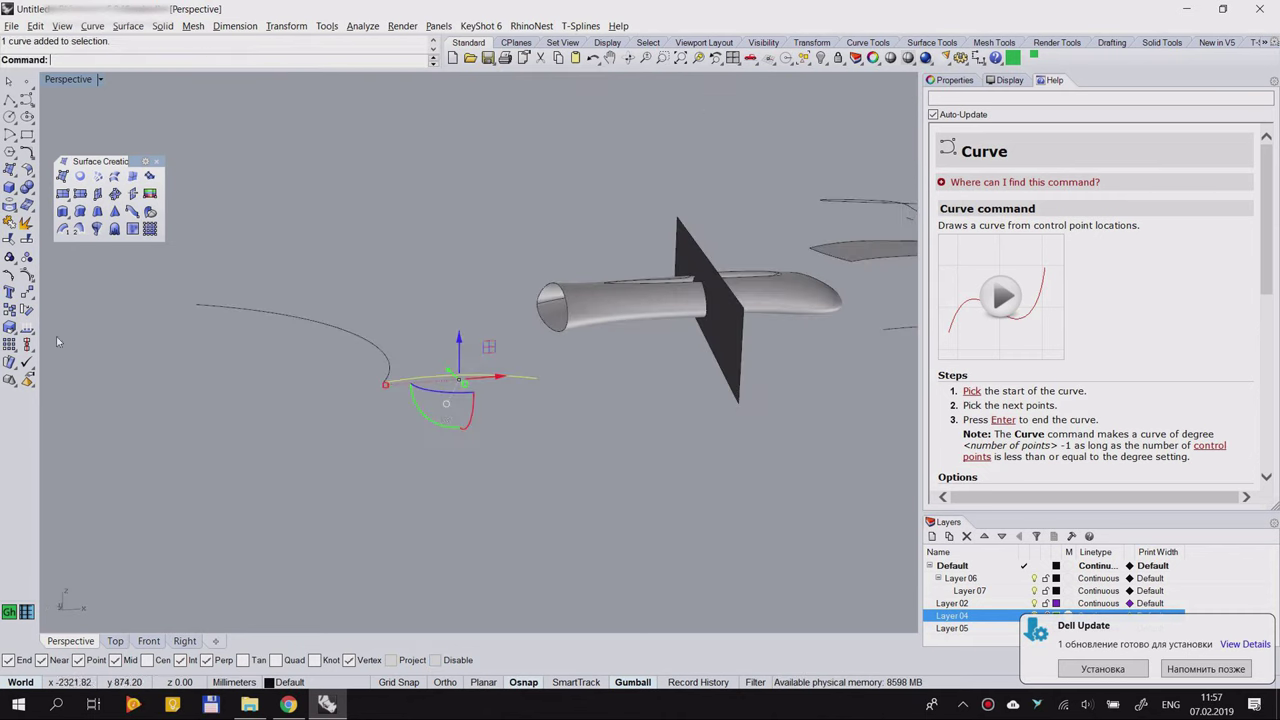
pyautogui.click(27, 275)
pyautogui.moveTo(443, 354); pyautogui.dragTo(477, 316)
pyautogui.moveTo(477, 317); pyautogui.dragTo(477, 460, button='right')
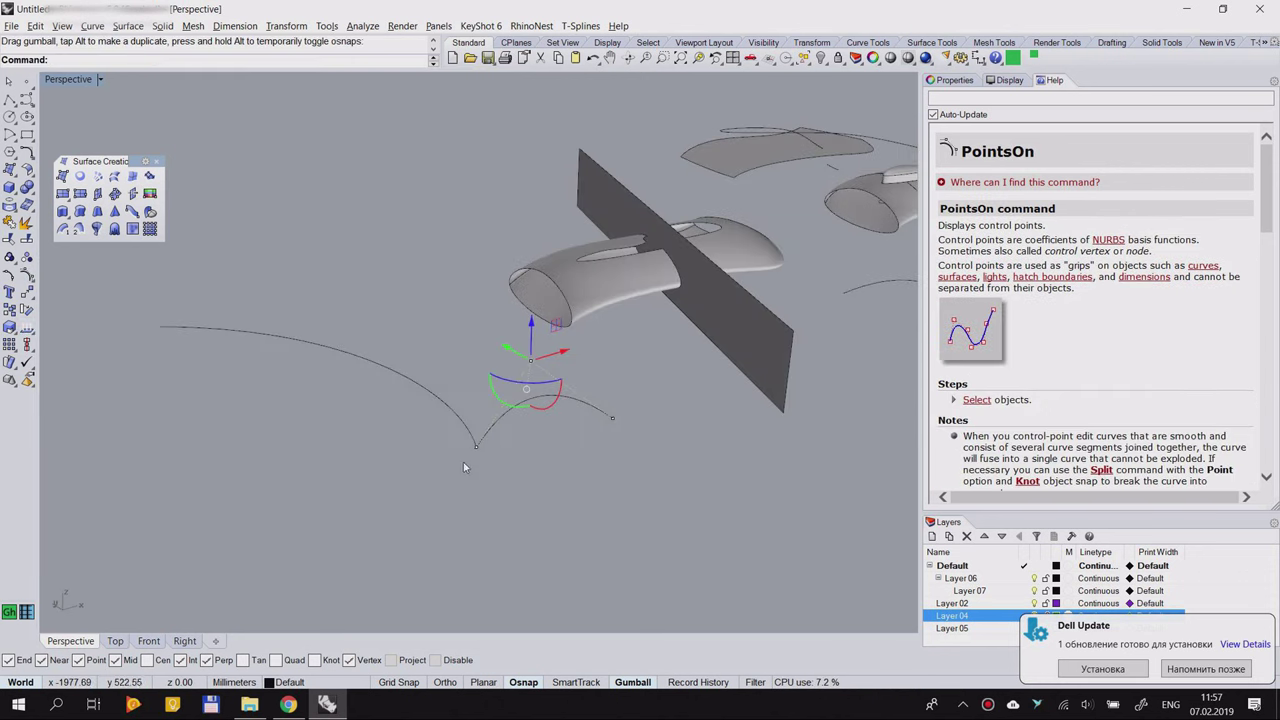
# Step: Try a one-rail sweep of the short arch along the long curve
pyautogui.moveTo(505, 426); pyautogui.dragTo(420, 425, button='right')
pyautogui.click(62, 230)
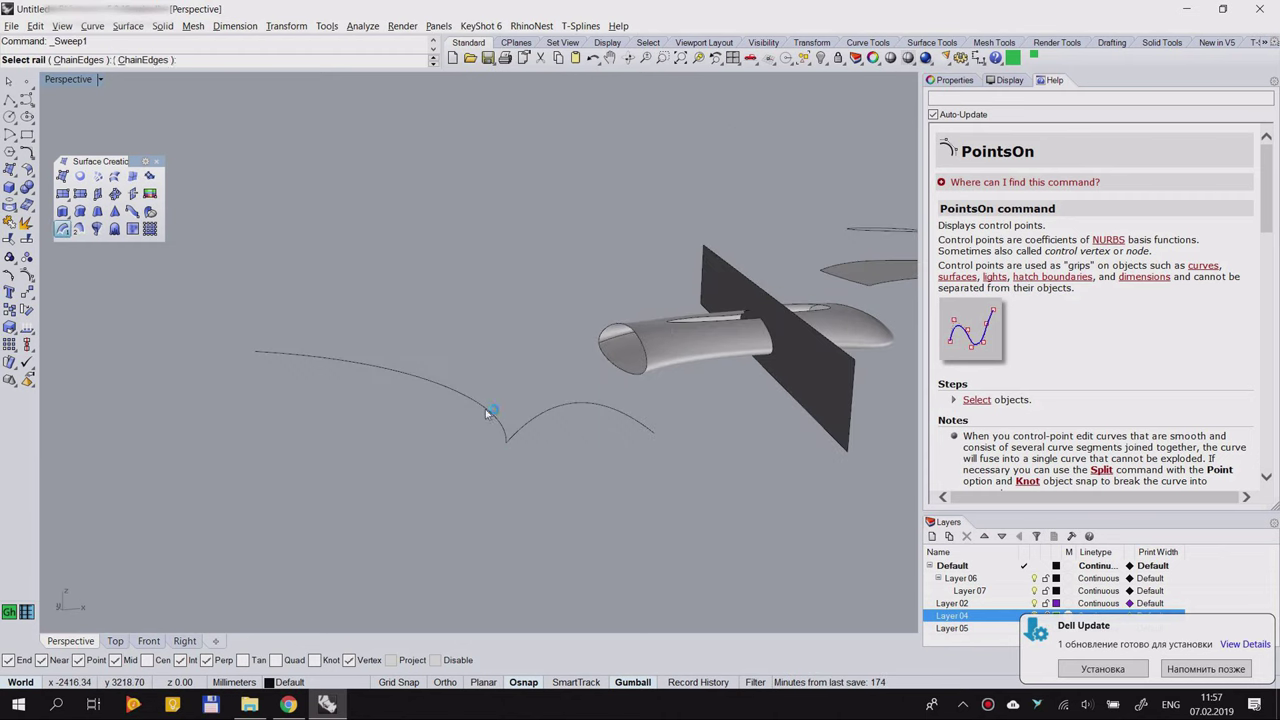
pyautogui.click(491, 418)
pyautogui.click(540, 418)
pyautogui.press('Return')
pyautogui.moveTo(537, 479); pyautogui.dragTo(325, 313, button='right')
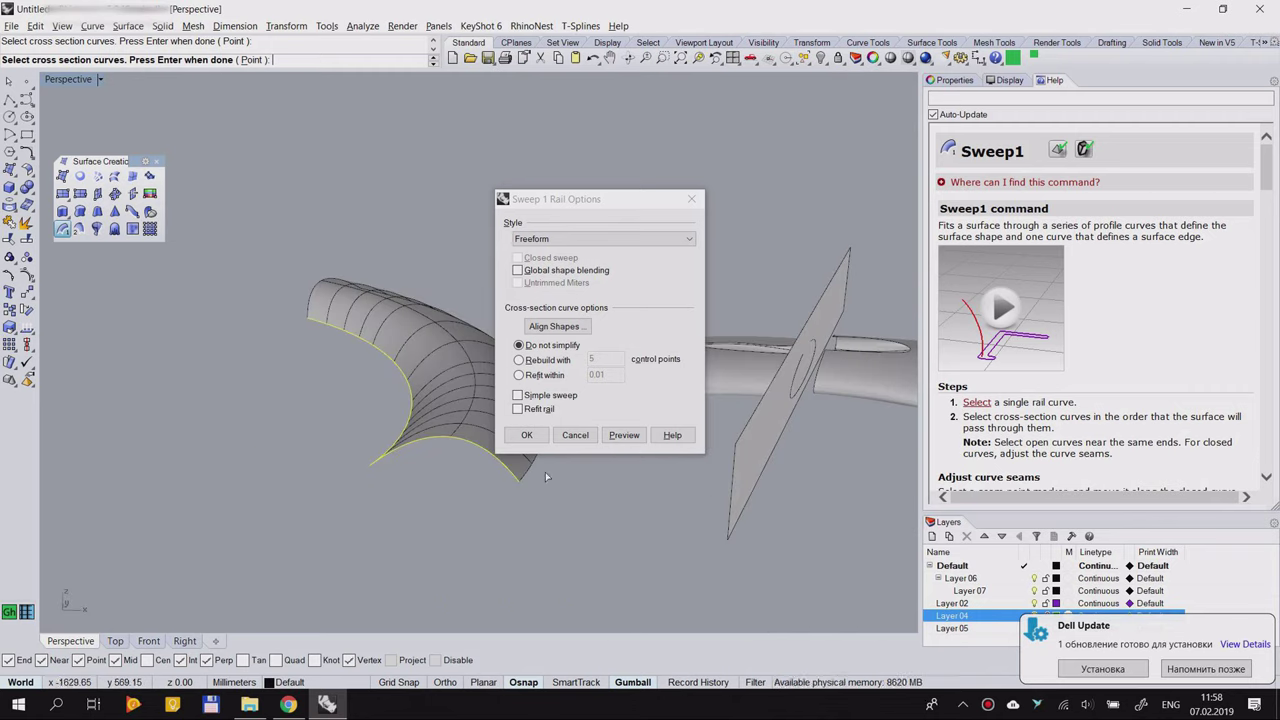
pyautogui.click(575, 435)
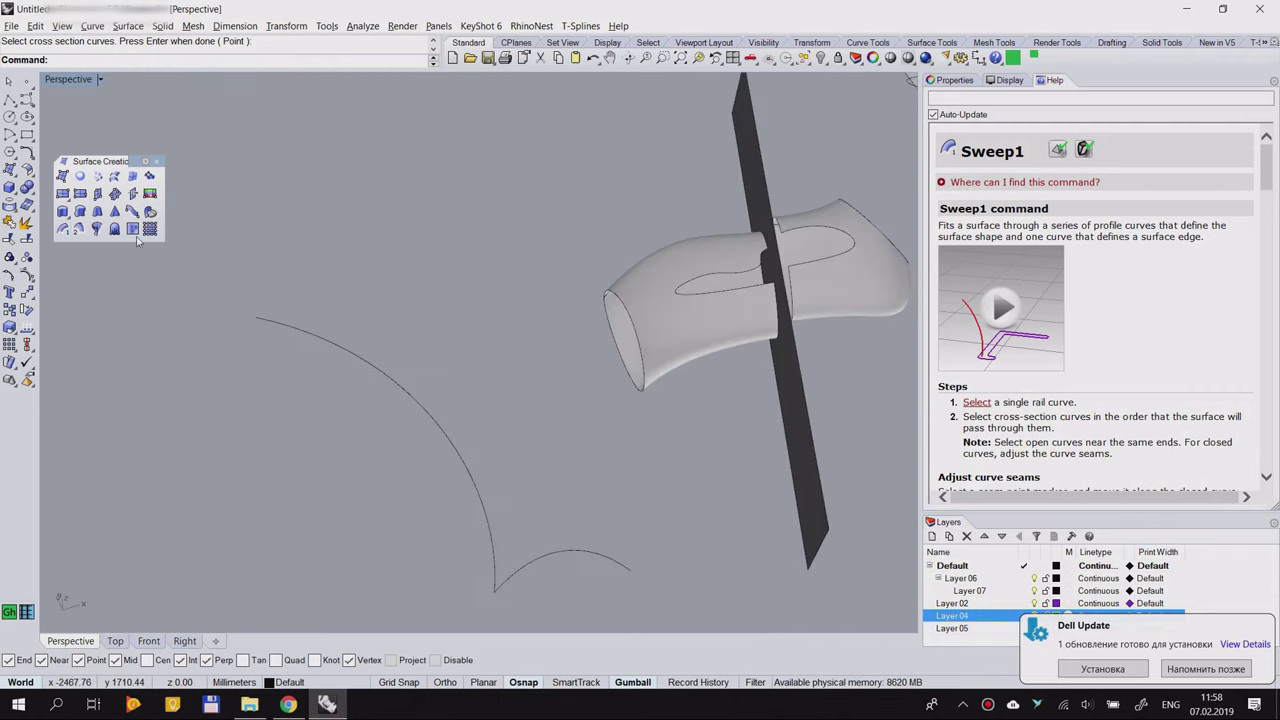
# Step: Draw a second long curve with four control points beside the first, ending at the short arch's free end
pyautogui.click(26, 99)
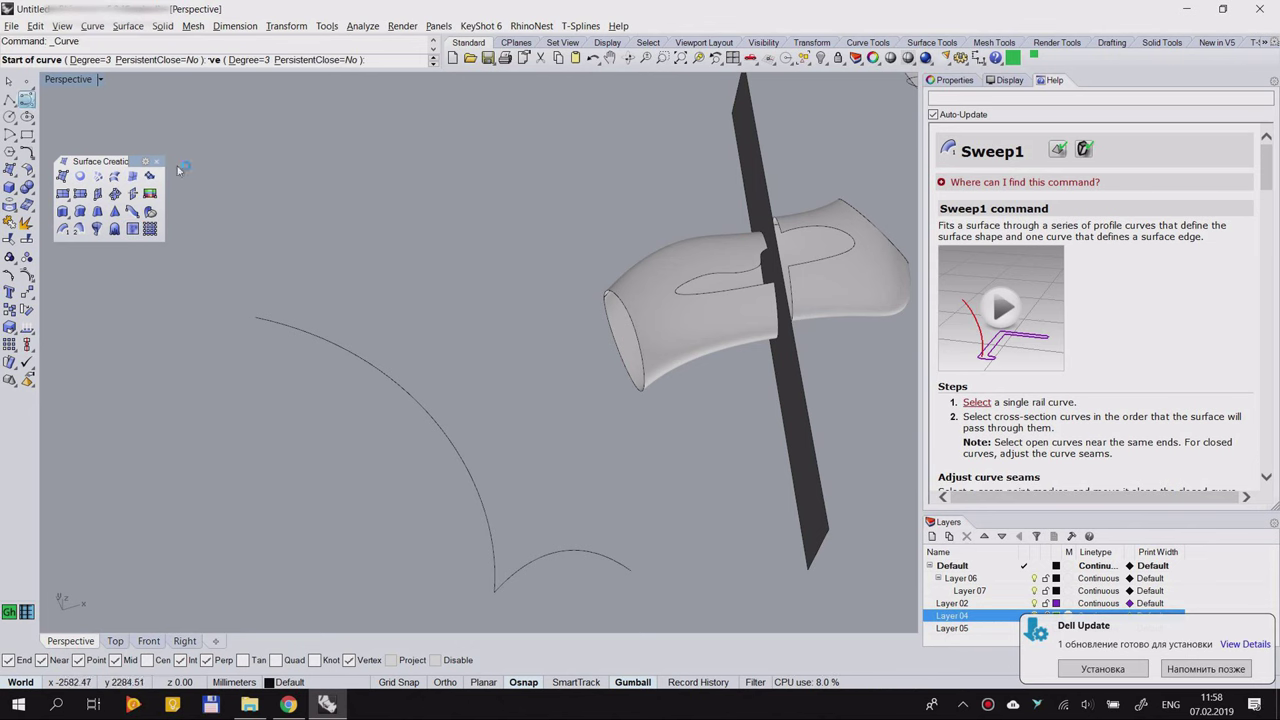
pyautogui.click(457, 194)
pyautogui.click(565, 299)
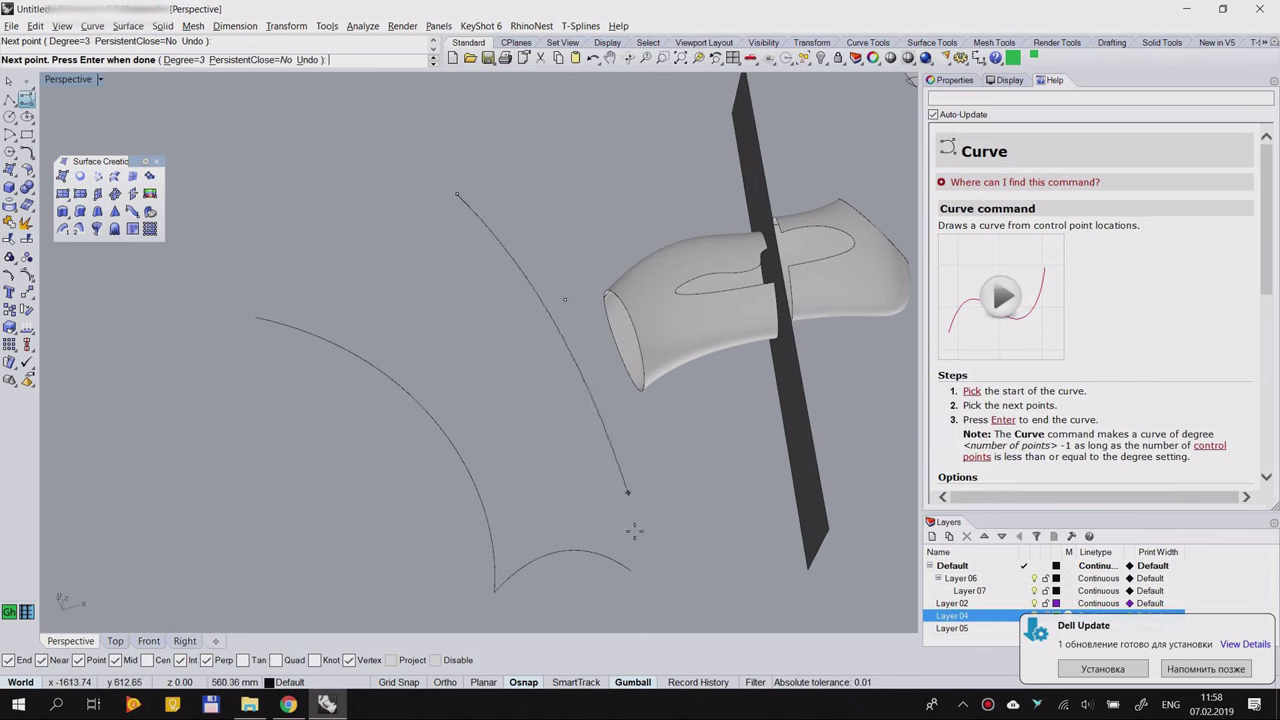
pyautogui.click(551, 466)
pyautogui.click(631, 570)
pyautogui.rightClick(612, 470)
pyautogui.moveTo(604, 438); pyautogui.dragTo(601, 374, button='right')
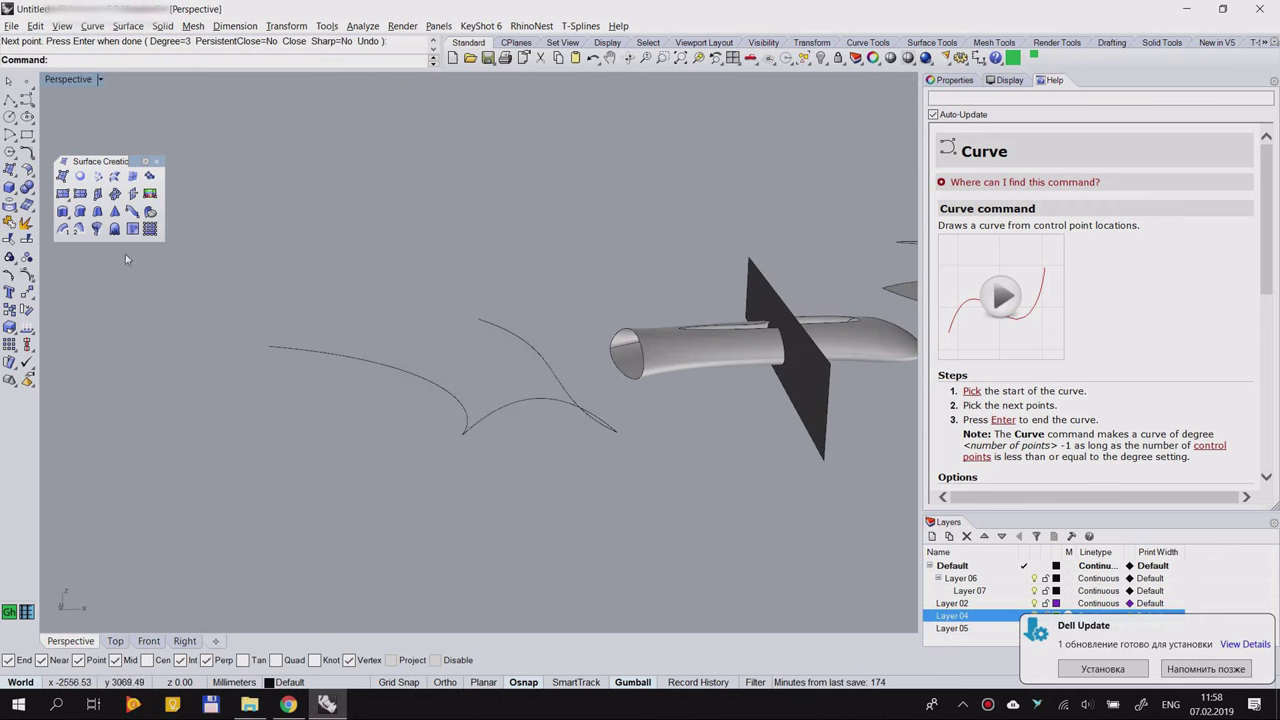
# Step: Create a two-rail sweep using the two long curves as rails and the short arch as cross section, without simplifying
pyautogui.click(114, 193)
pyautogui.click(462, 402)
pyautogui.click(558, 390)
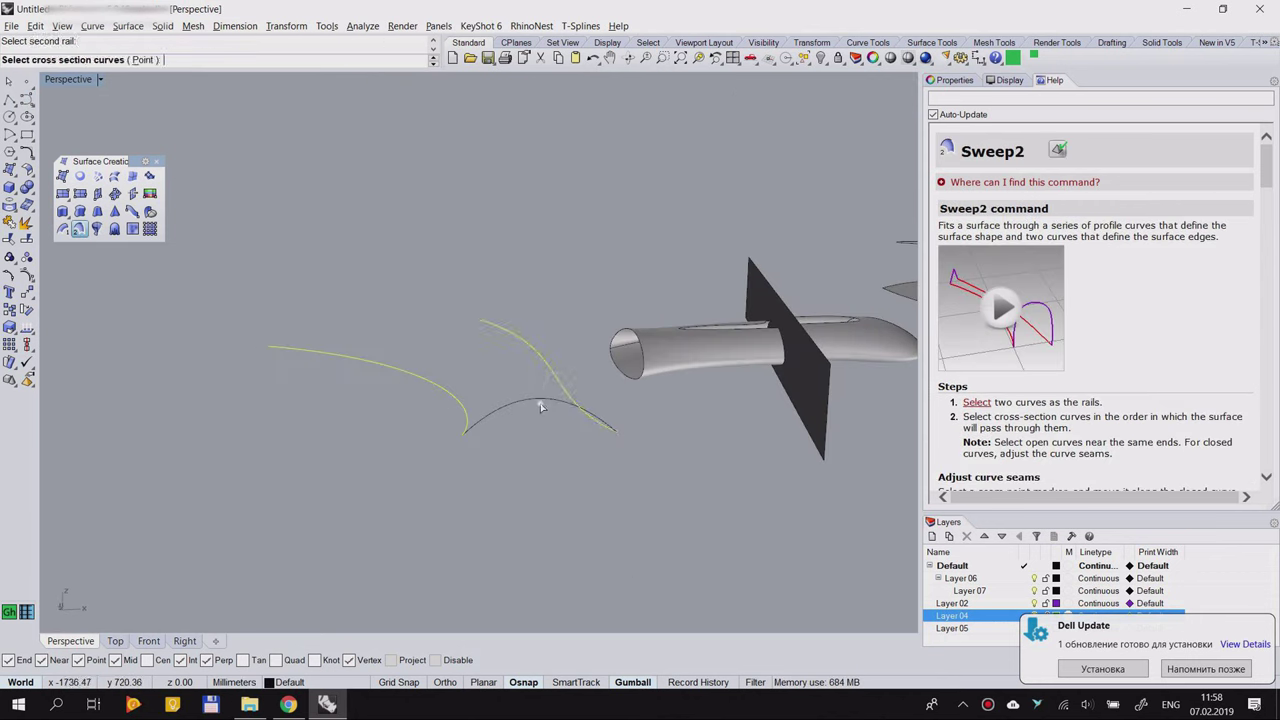
pyautogui.click(546, 406)
pyautogui.rightClick(531, 443)
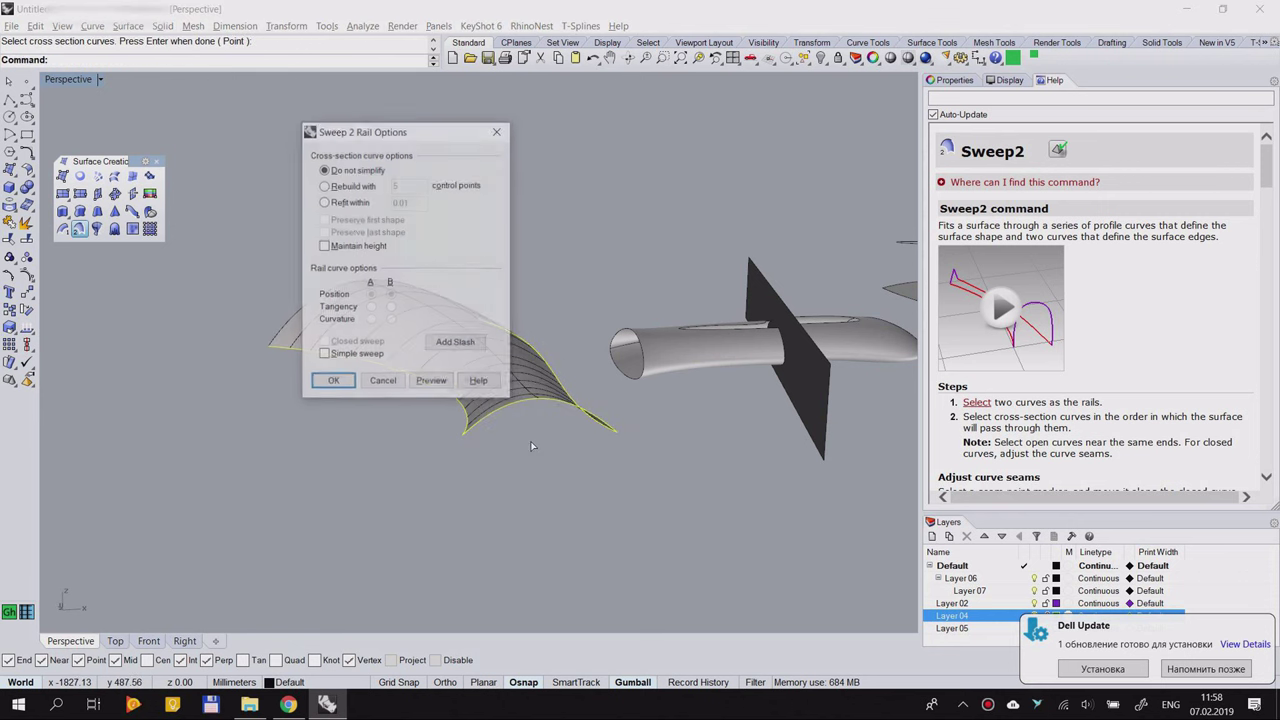
pyautogui.moveTo(530, 350); pyautogui.dragTo(464, 456, button='right')
pyautogui.moveTo(332, 137); pyautogui.dragTo(635, 163)
pyautogui.moveTo(397, 283); pyautogui.dragTo(443, 186, button='right')
pyautogui.moveTo(450, 372); pyautogui.dragTo(521, 377, button='right')
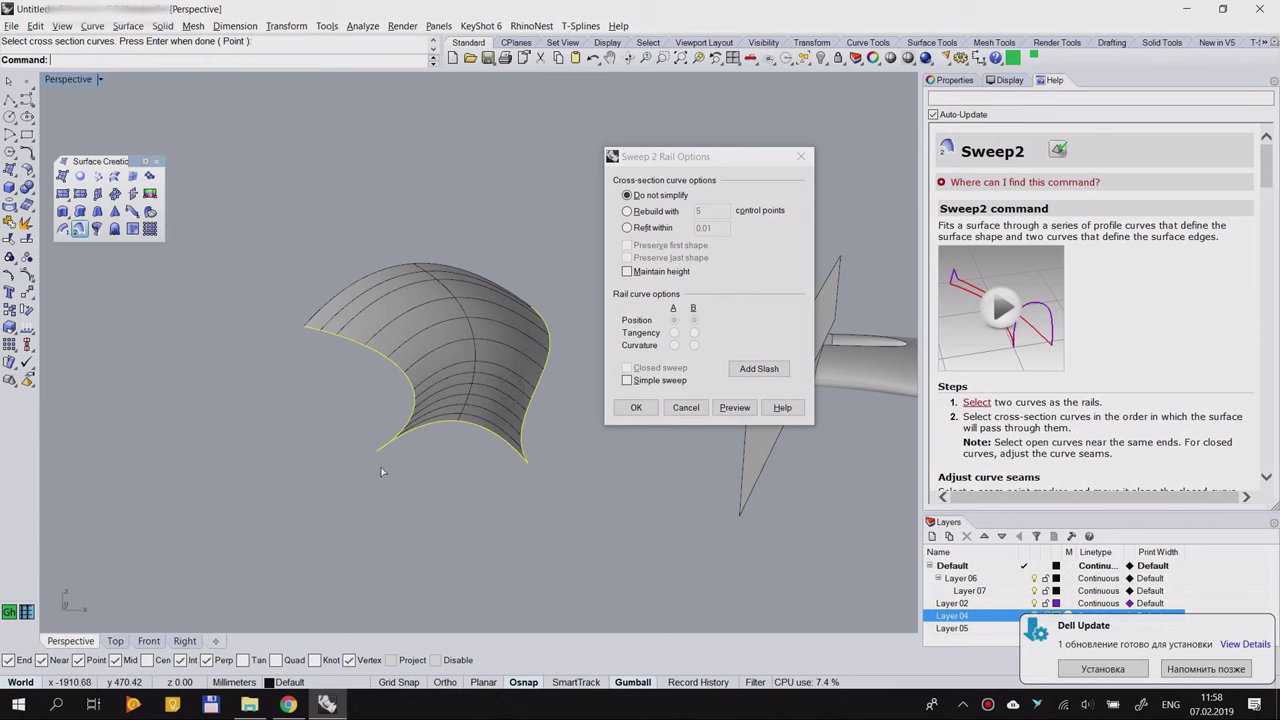
pyautogui.moveTo(309, 316); pyautogui.dragTo(329, 257, button='right')
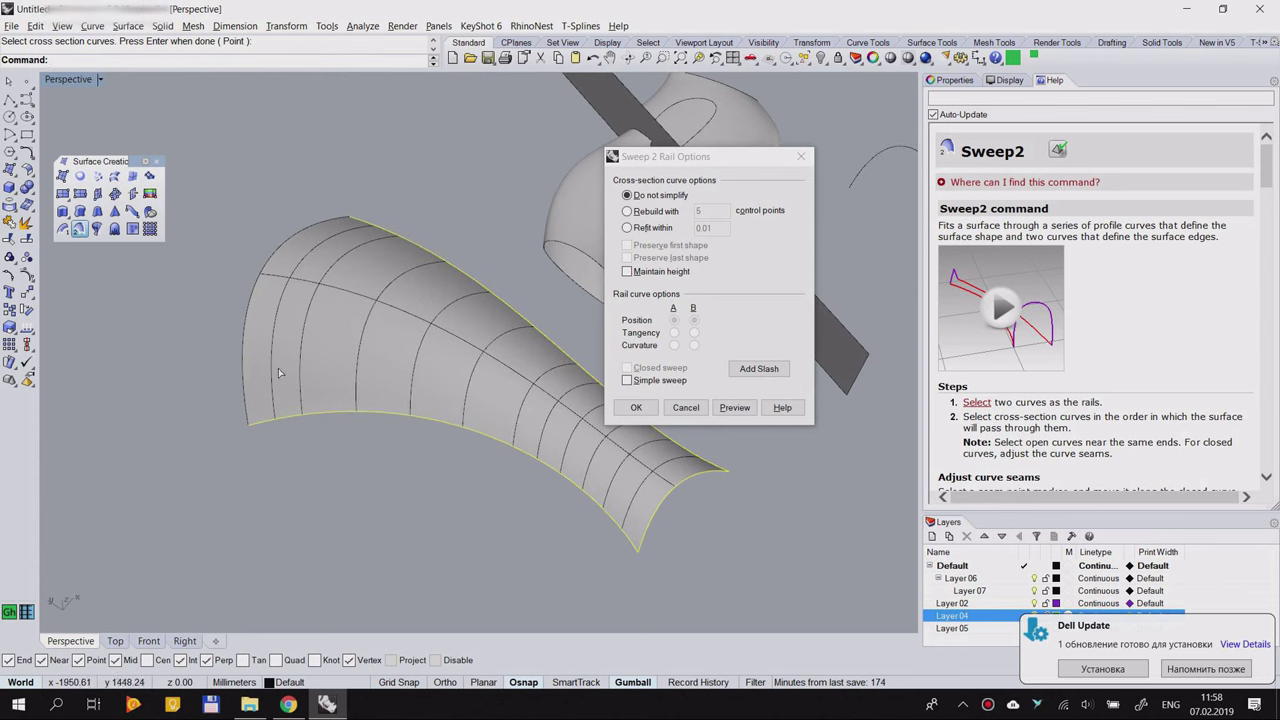
pyautogui.moveTo(271, 360); pyautogui.dragTo(215, 335, button='right')
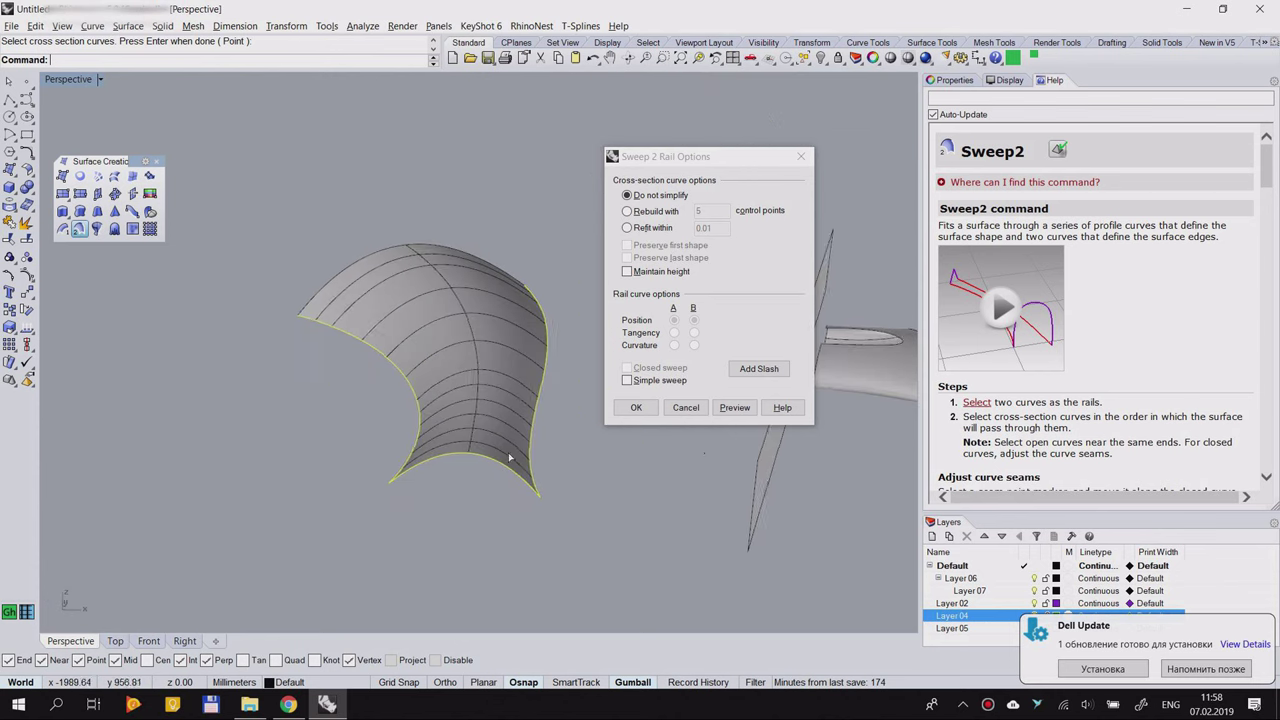
pyautogui.click(643, 411)
# Step: Group the four-sided surface with the two flat blob surfaces and the outline curve, and shift the group slightly
pyautogui.moveTo(599, 430); pyautogui.dragTo(548, 370, button='right')
pyautogui.scroll(-4, 483, 369)
pyautogui.scroll(3, 546, 385)
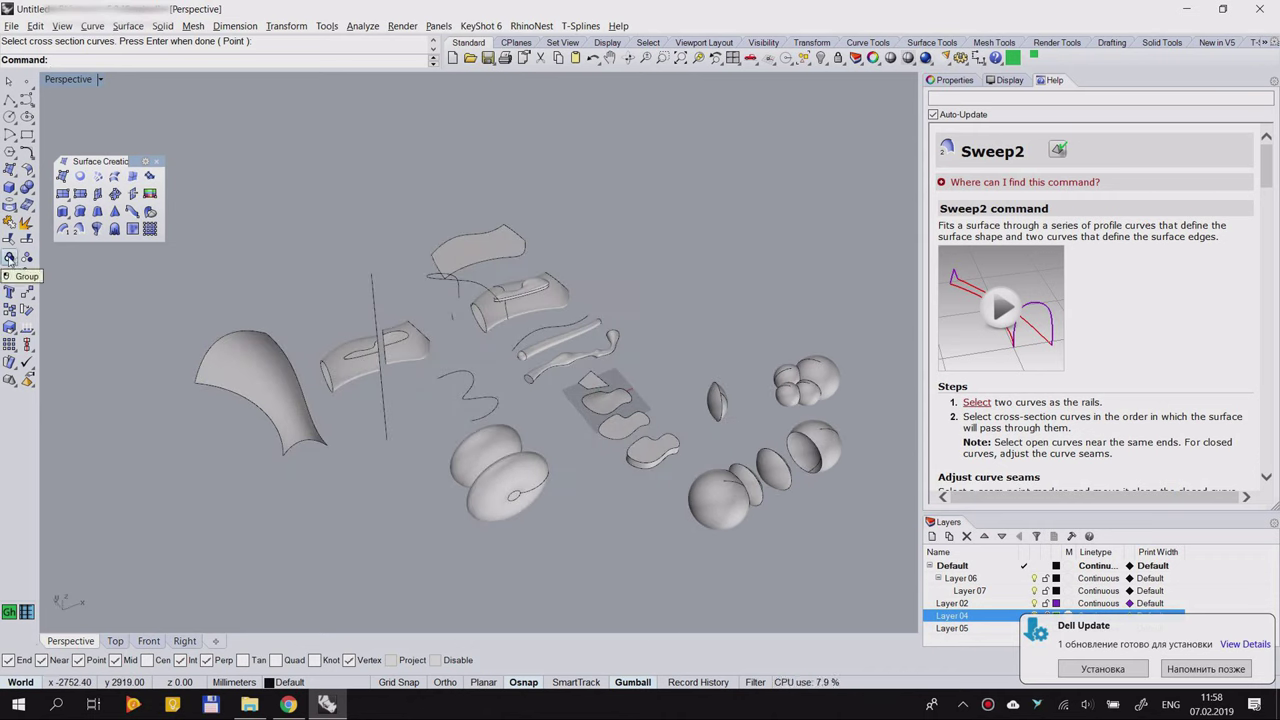
pyautogui.moveTo(646, 354); pyautogui.dragTo(538, 344, button='right')
pyautogui.scroll(-4, 538, 344)
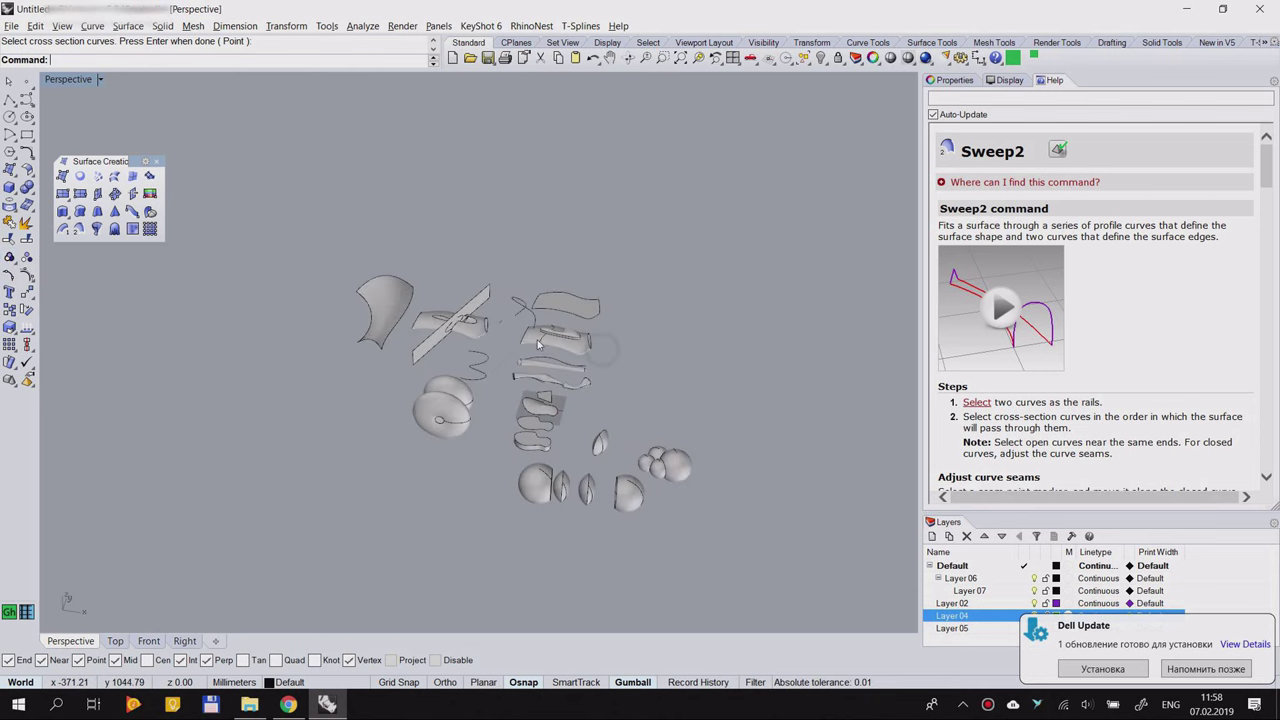
pyautogui.scroll(5, 538, 344)
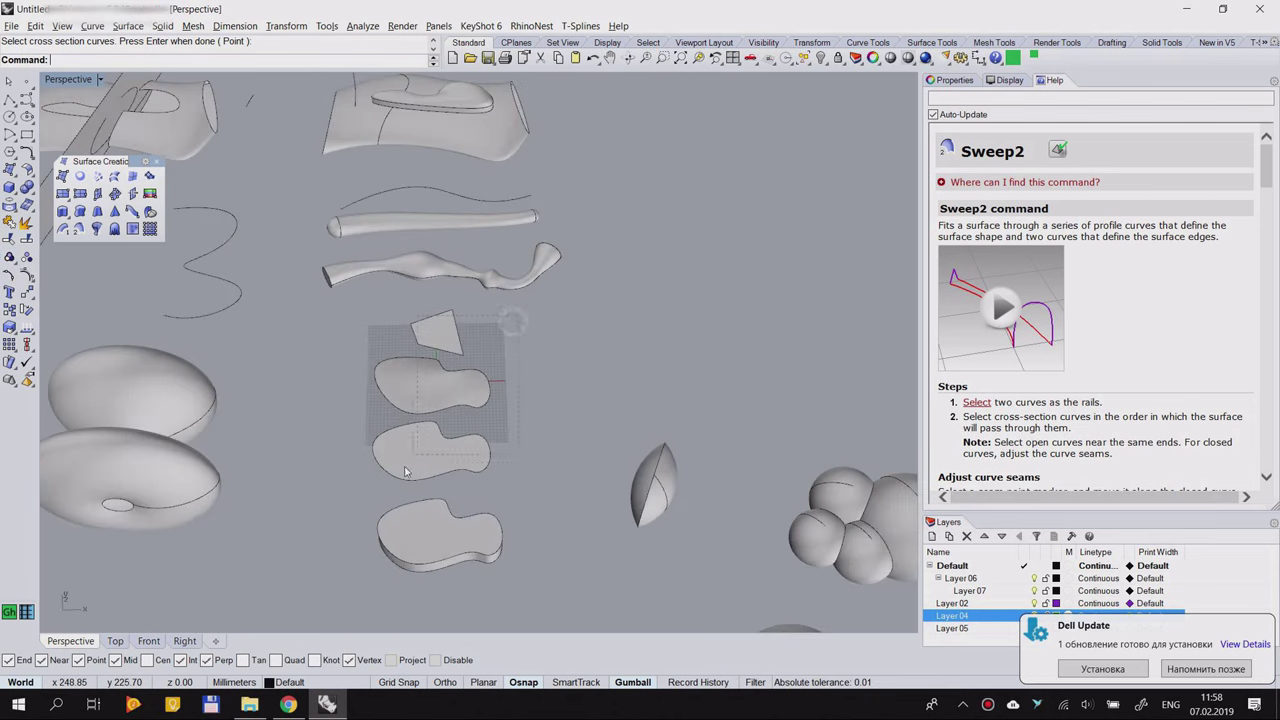
pyautogui.click(400, 393)
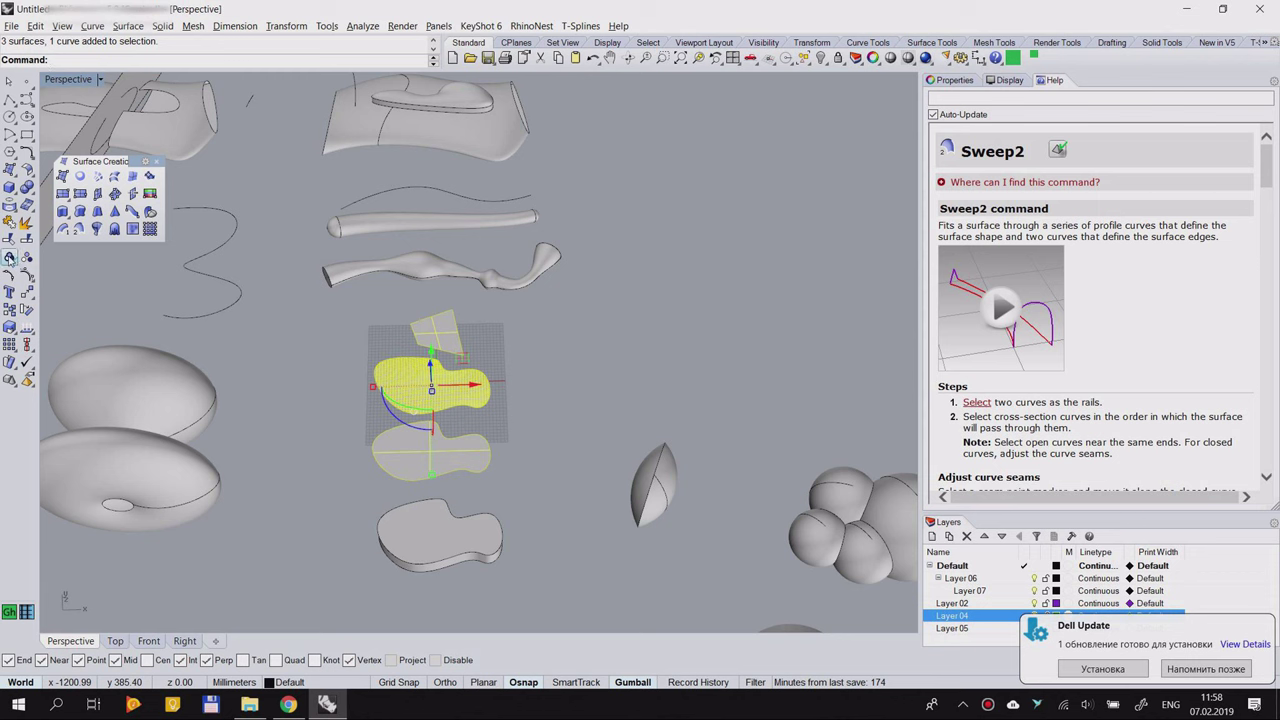
pyautogui.click(9, 257)
pyautogui.moveTo(460, 400)
pyautogui.mouseDown()
pyautogui.moveTo(571, 380)
pyautogui.moveTo(703, 303)
pyautogui.moveTo(504, 397)
pyautogui.moveTo(459, 382)
pyautogui.mouseUp()
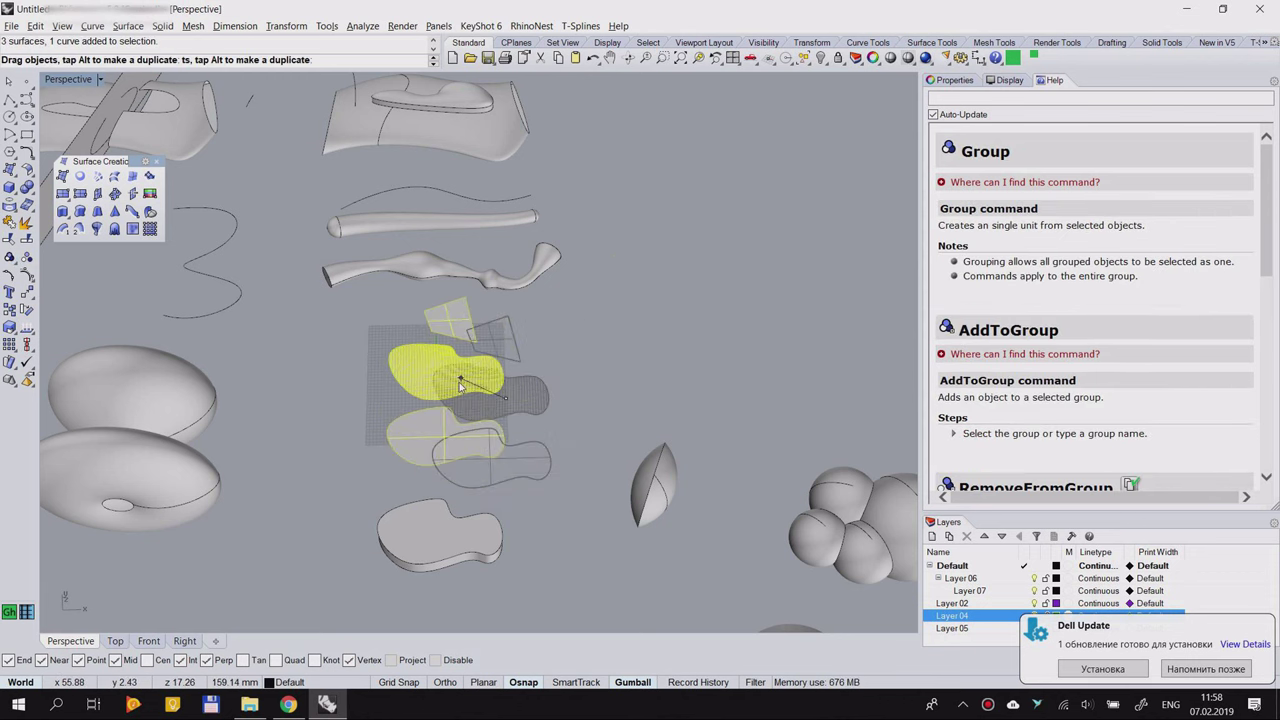
pyautogui.click(692, 348)
# Step: Ungroup the four-sided surface, the blob surfaces and the outline curve
pyautogui.click(413, 368)
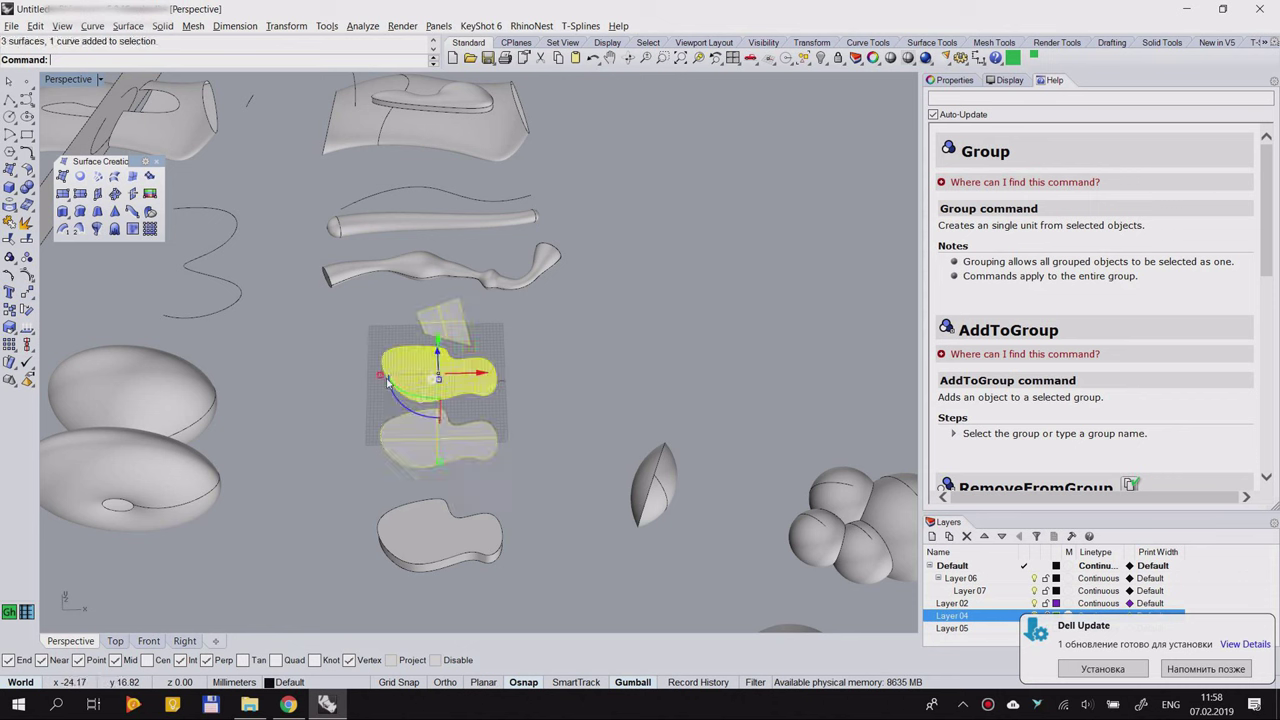
pyautogui.click(27, 258)
pyautogui.click(665, 346)
# Step: Move the upper blob surface off its outline curve into the empty area beside it
pyautogui.moveTo(413, 369)
pyautogui.mouseDown()
pyautogui.moveTo(507, 373)
pyautogui.moveTo(420, 368)
pyautogui.mouseUp()
pyautogui.press('Escape')
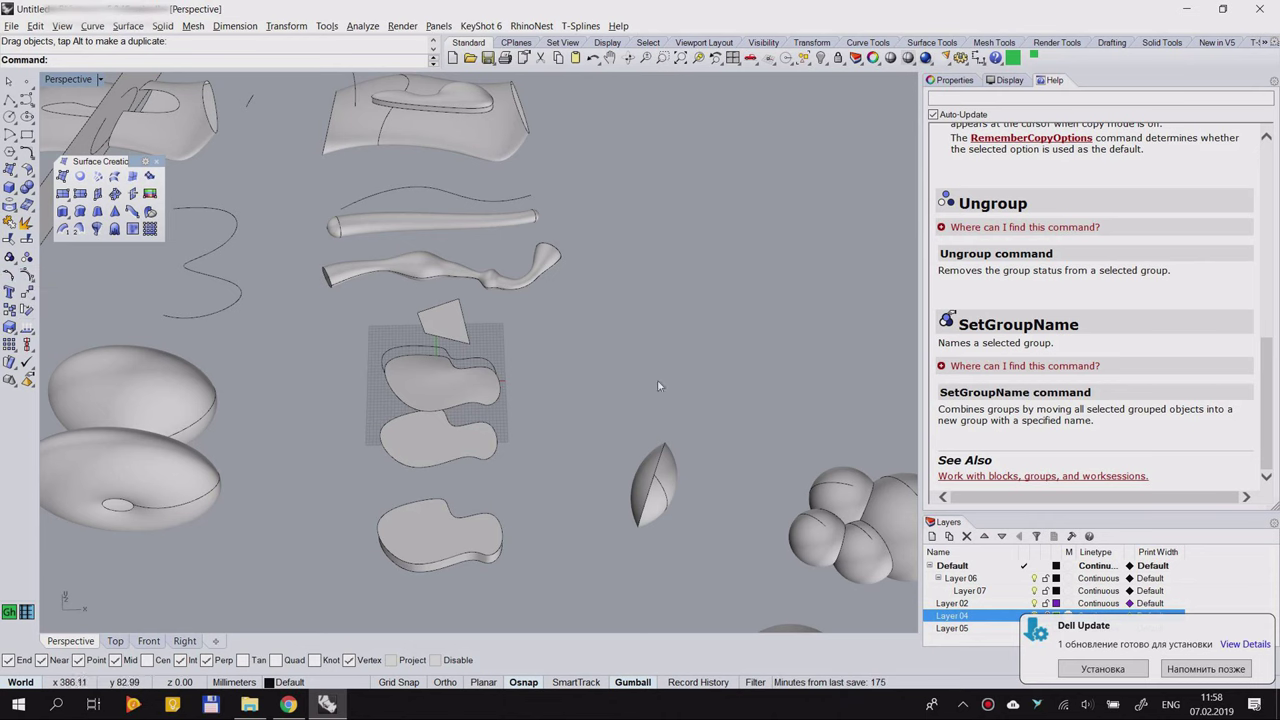
pyautogui.scroll(-3, 584, 356)
pyautogui.scroll(3, 560, 331)
pyautogui.moveTo(560, 331); pyautogui.dragTo(715, 322)
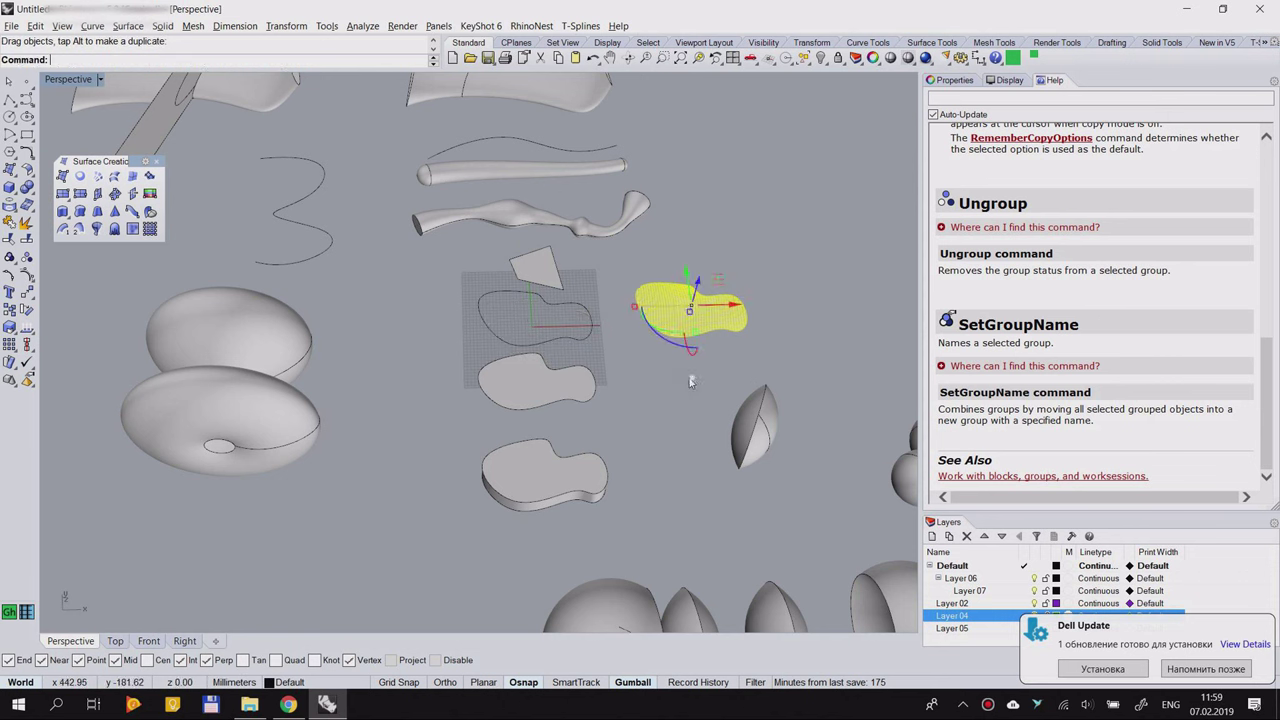
pyautogui.click(692, 381)
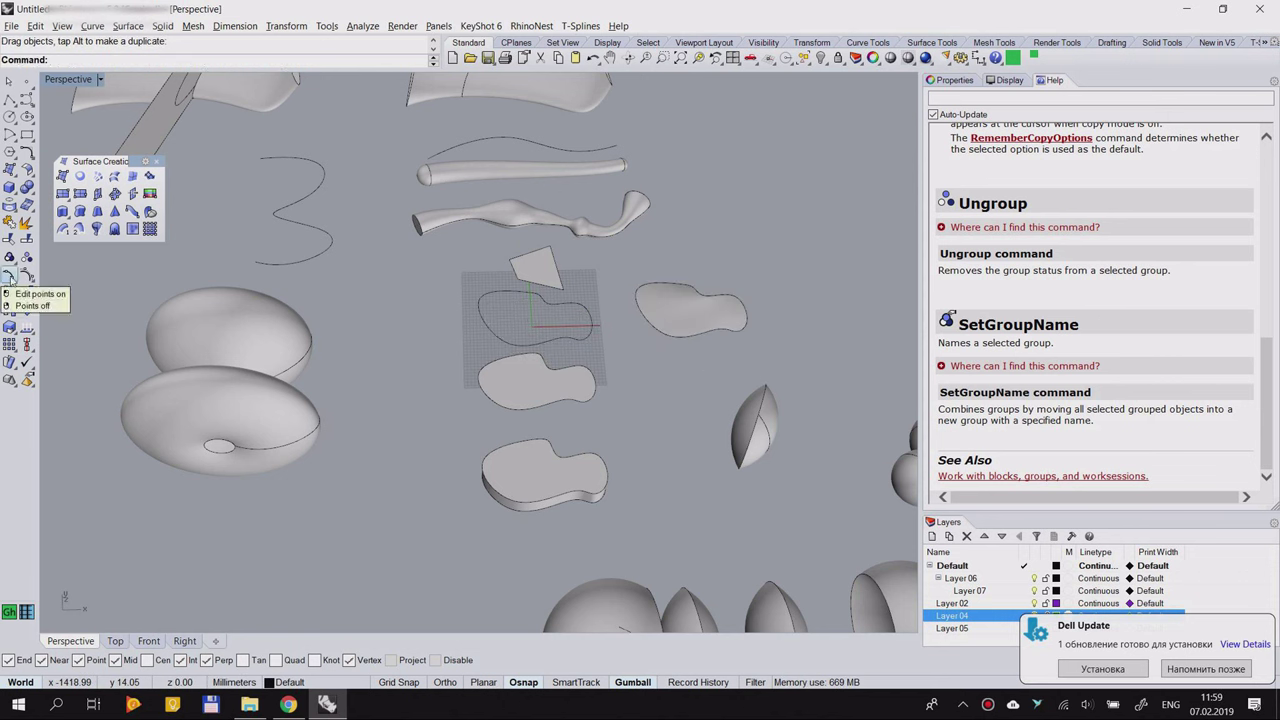
# Step: Create the text object "Зазор" as curves in Microsoft JhengHei Light, 8 mm high, in the empty area
pyautogui.click(10, 293)
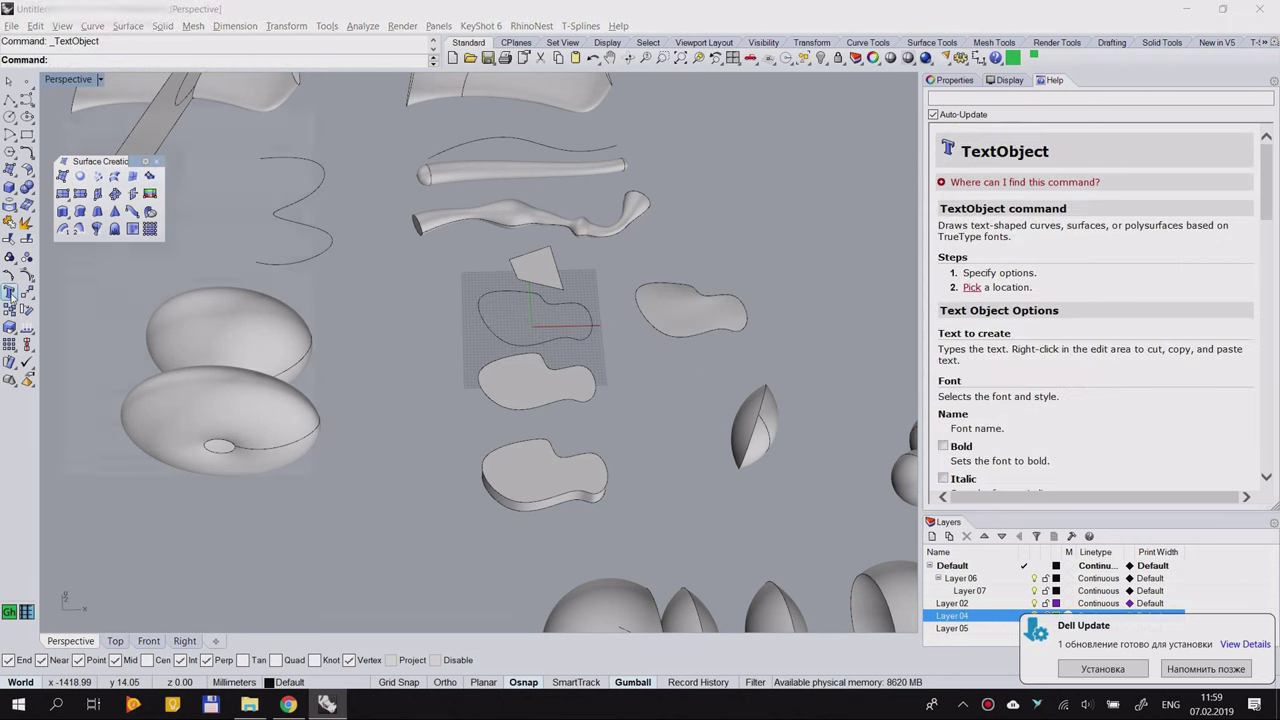
pyautogui.moveTo(240, 118); pyautogui.dragTo(476, 185)
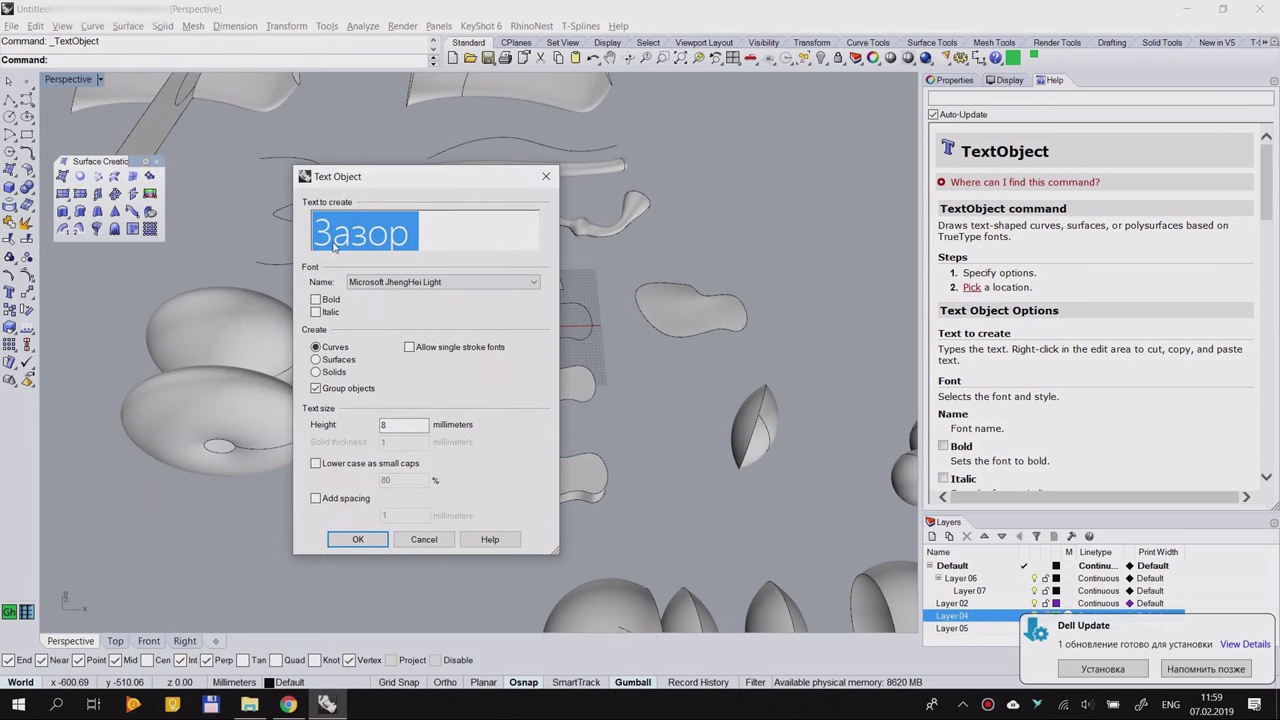
pyautogui.click(345, 541)
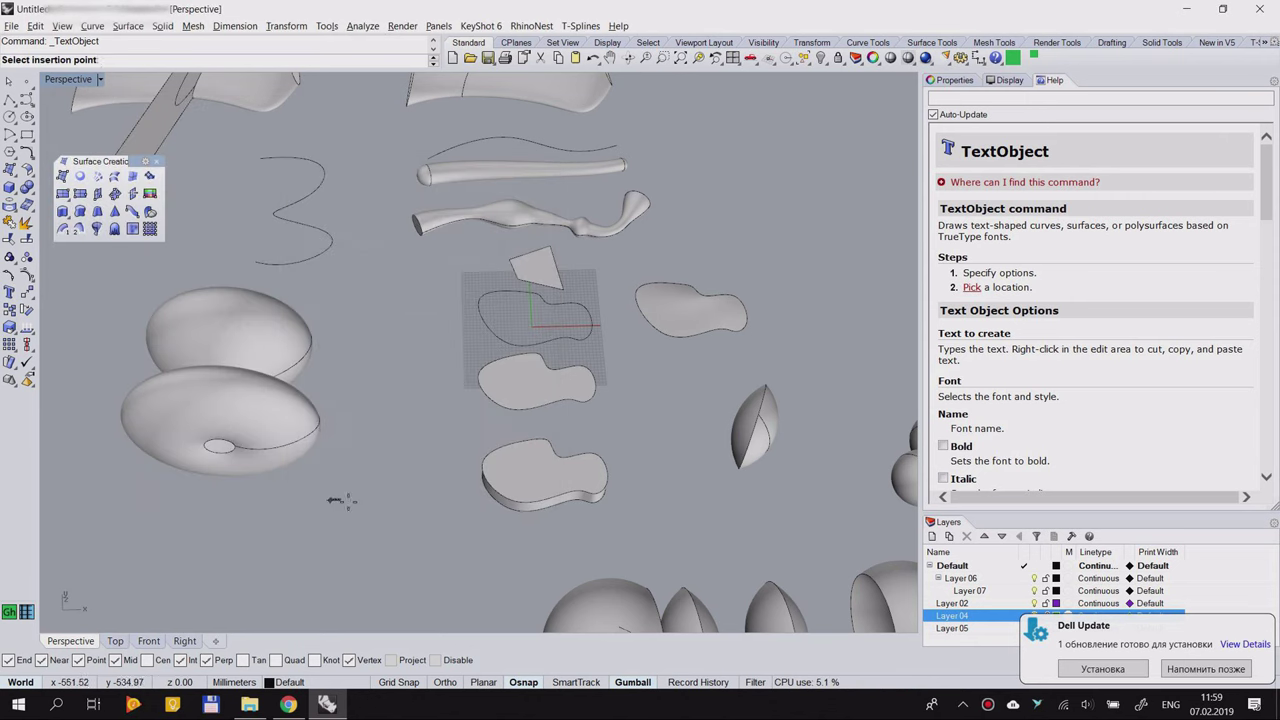
pyautogui.scroll(10, 384, 478)
pyautogui.click(417, 346)
pyautogui.scroll(-5, 380, 400)
pyautogui.scroll(5, 385, 398)
pyautogui.moveTo(268, 518); pyautogui.dragTo(302, 516)
pyautogui.click(451, 460)
# Step: Create a second "Зазор" text object as surfaces, 8 mm high, and place it near the curve text
pyautogui.click(9, 292)
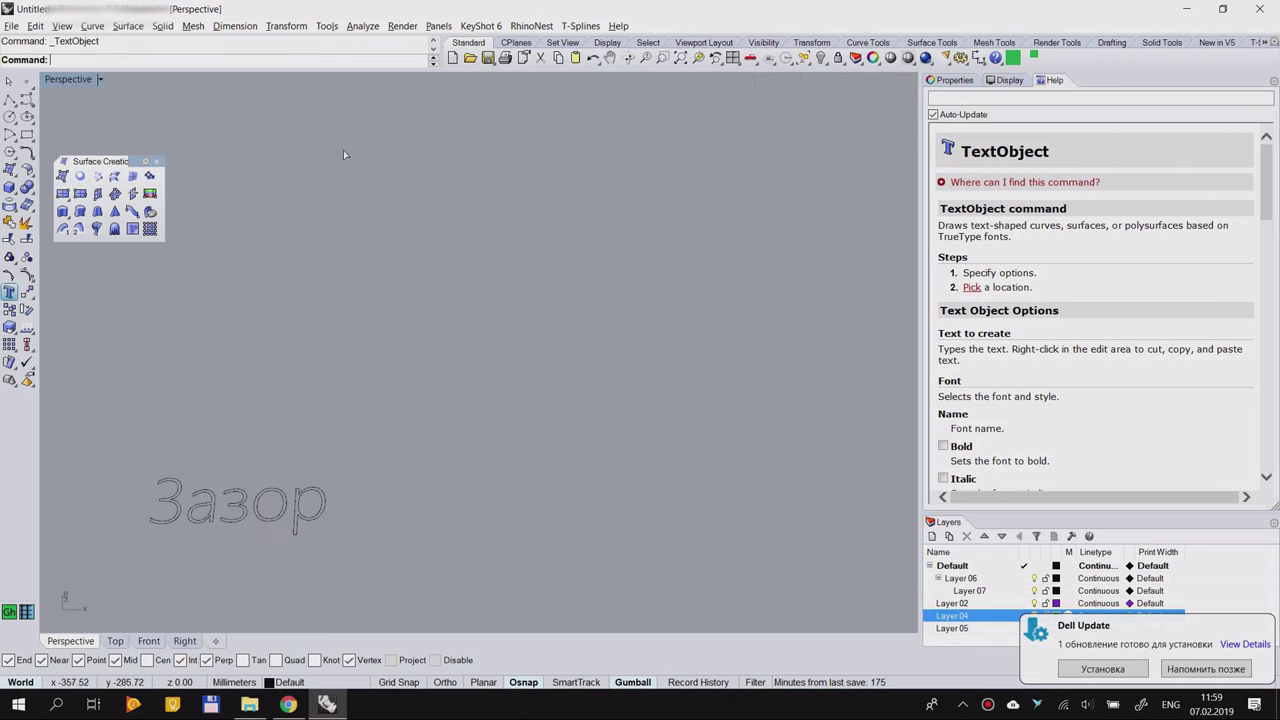
pyautogui.moveTo(383, 180); pyautogui.dragTo(571, 105)
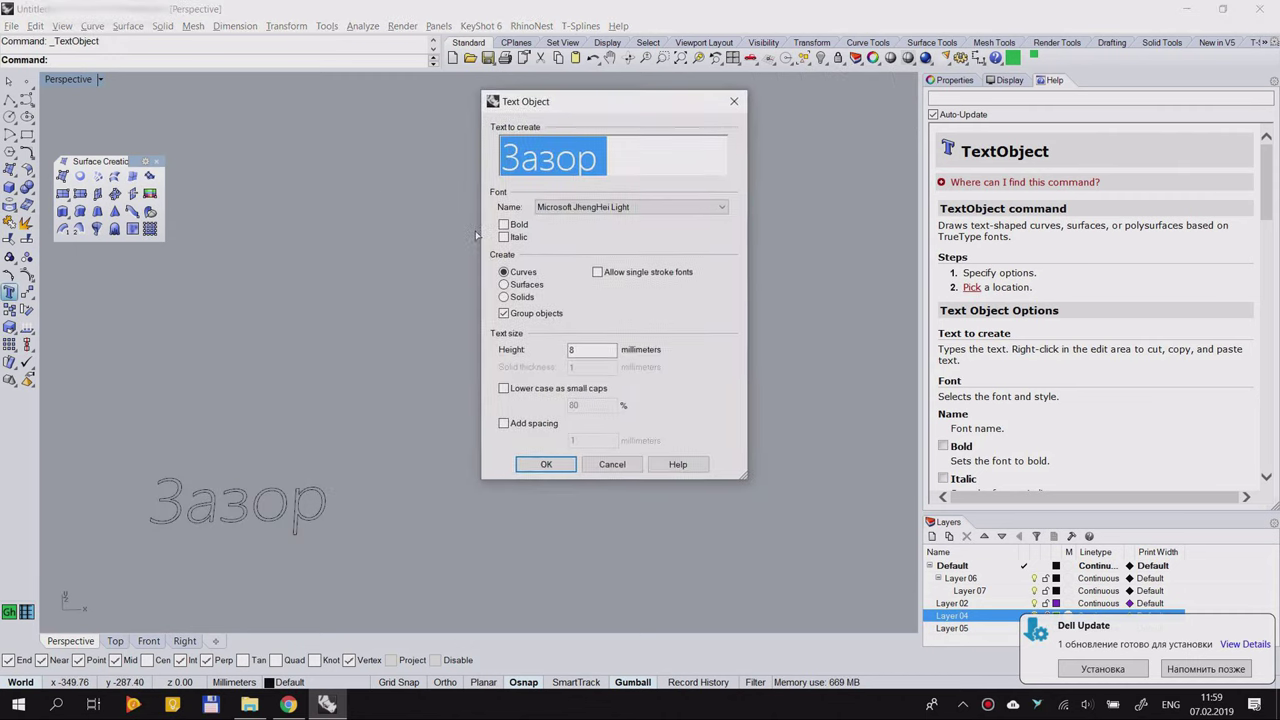
pyautogui.click(505, 285)
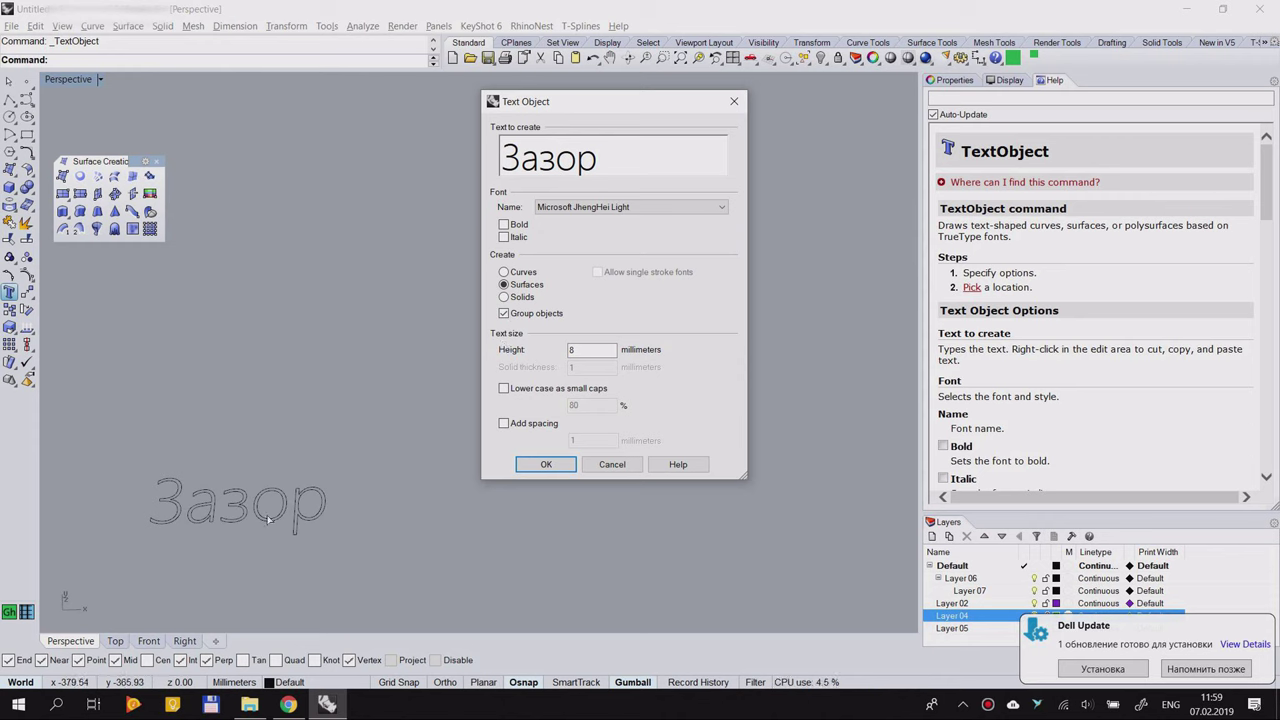
pyautogui.click(547, 465)
pyautogui.click(316, 420)
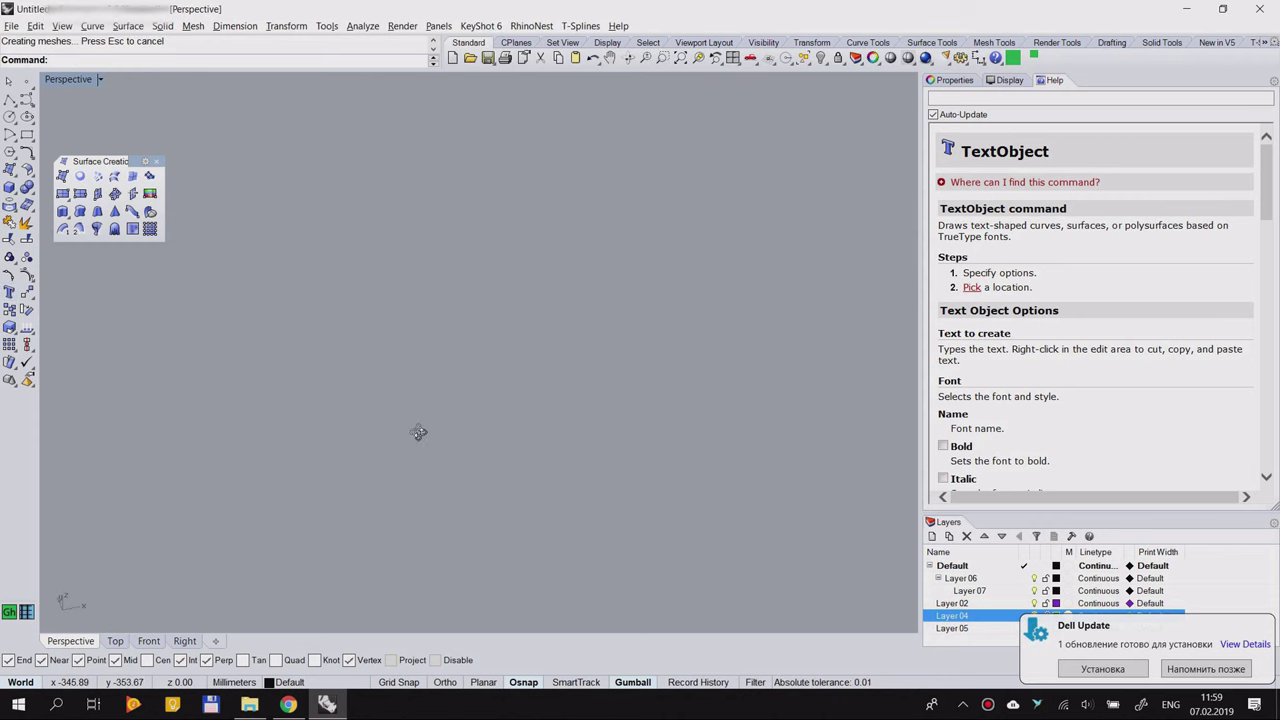
# Step: Locate the small text objects among the other models and zoom to the selected text
pyautogui.scroll(-10, 400, 410)
pyautogui.scroll(10, 412, 361)
pyautogui.click(466, 283)
pyautogui.click(524, 344)
pyautogui.click(452, 286)
pyautogui.moveTo(547, 259); pyautogui.dragTo(368, 345)
pyautogui.scroll(-9, 445, 347)
pyautogui.scroll(-8, 498, 407)
pyautogui.click(451, 451)
pyautogui.moveTo(383, 474); pyautogui.dragTo(420, 466, button='right')
pyautogui.scroll(6, 454, 372)
pyautogui.moveTo(489, 375); pyautogui.dragTo(477, 425, button='right')
pyautogui.scroll(2, 477, 425)
pyautogui.click(568, 416)
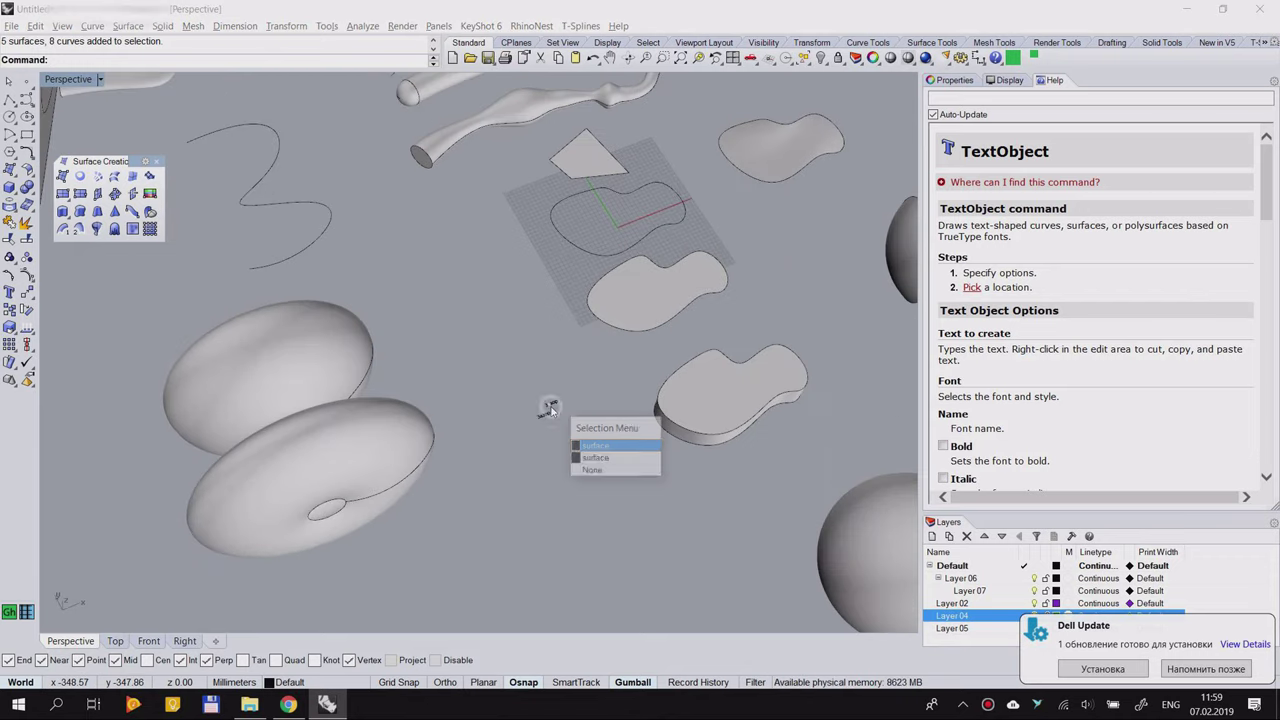
pyautogui.click(597, 446)
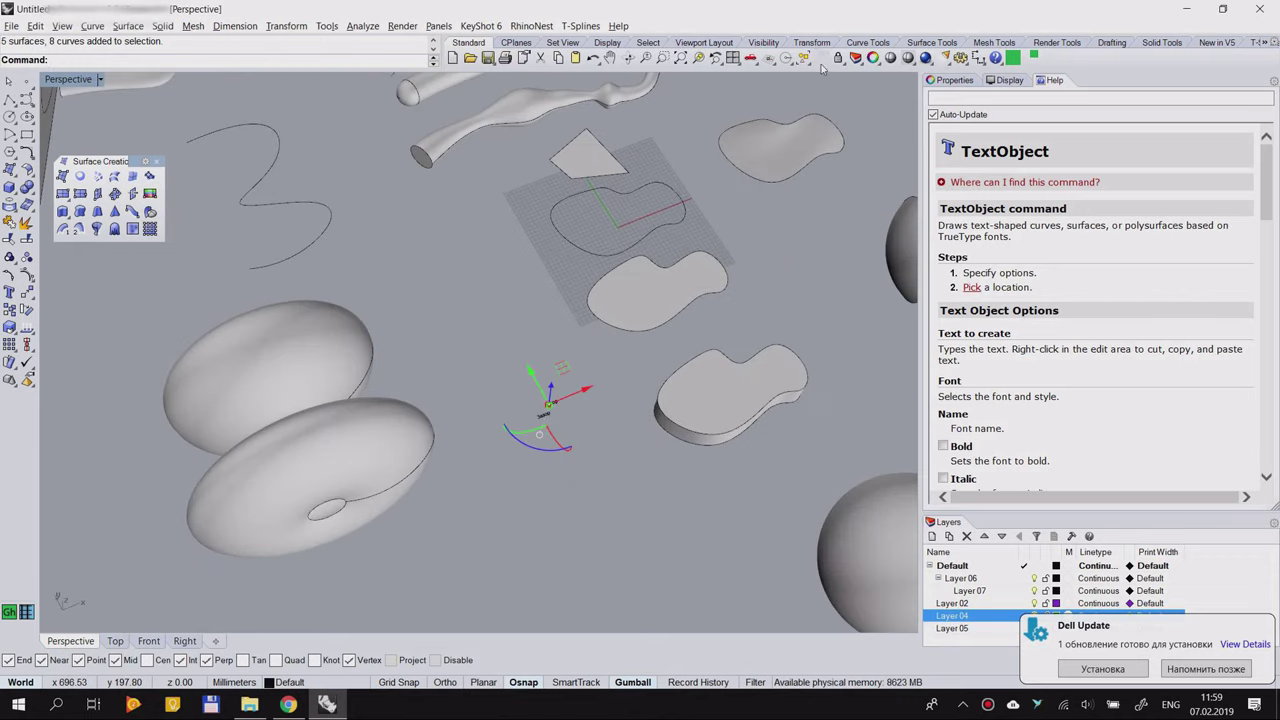
pyautogui.click(699, 58)
# Step: Reposition the curve version of the "Зазор" text beside the surface version
pyautogui.click(724, 286)
pyautogui.moveTo(724, 286); pyautogui.dragTo(682, 211, button='right')
pyautogui.scroll(-5, 571, 362)
pyautogui.scroll(5, 571, 366)
pyautogui.click(581, 345)
pyautogui.moveTo(582, 345); pyautogui.dragTo(545, 270, button='right')
pyautogui.click(556, 248)
pyautogui.scroll(7, 520, 403)
pyautogui.scroll(4, 520, 407)
pyautogui.click(516, 414)
pyautogui.moveTo(554, 463); pyautogui.dragTo(528, 376, button='right')
pyautogui.scroll(-10, 528, 376)
pyautogui.scroll(3, 391, 457)
pyautogui.moveTo(388, 461); pyautogui.dragTo(384, 416)
pyautogui.click(404, 290)
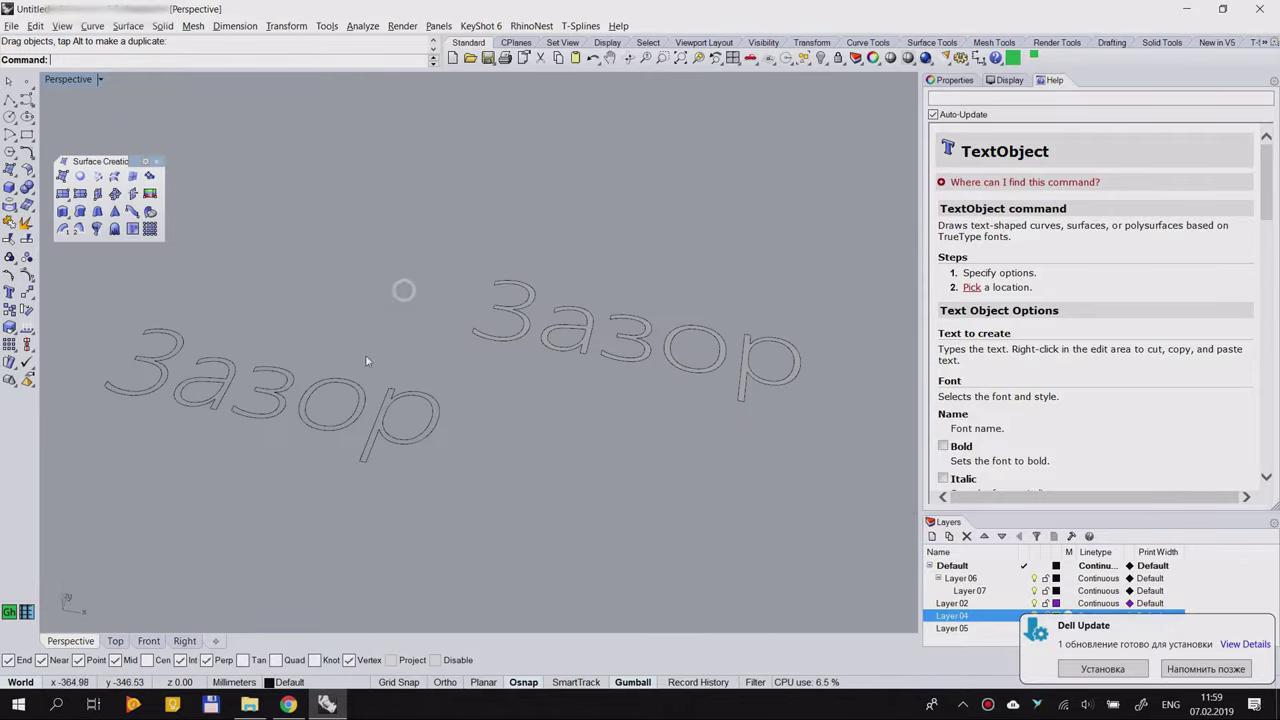
# Step: Open the Transform tools as a floating palette below the Surface Creation tools
pyautogui.click(32, 298)
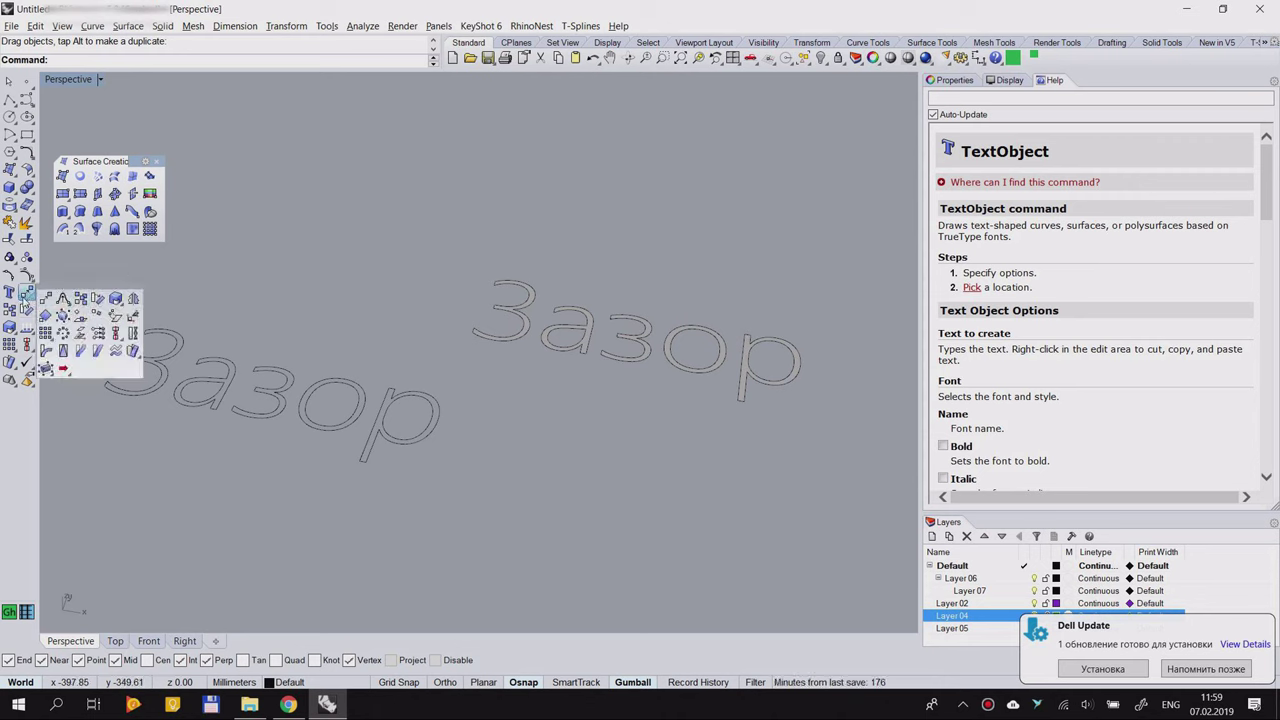
pyautogui.moveTo(63, 292)
pyautogui.mouseDown()
pyautogui.moveTo(85, 283)
pyautogui.moveTo(75, 286)
pyautogui.mouseUp()
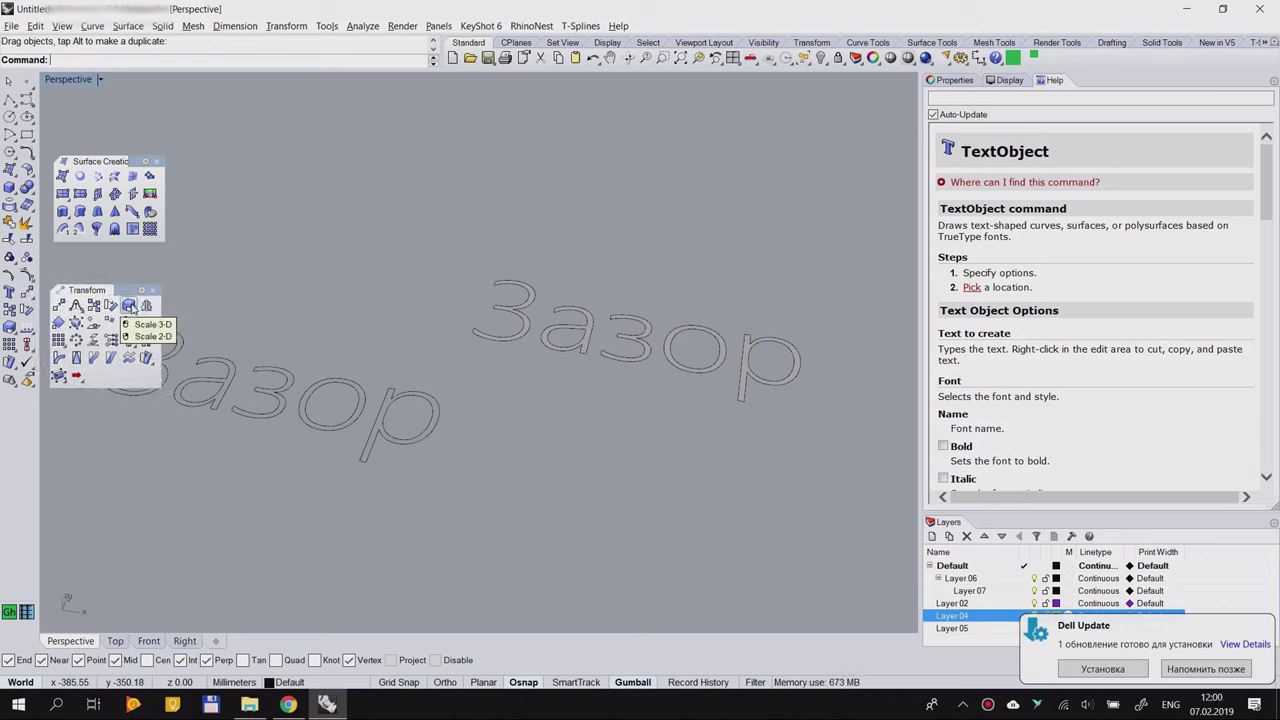
pyautogui.scroll(-5, 440, 365)
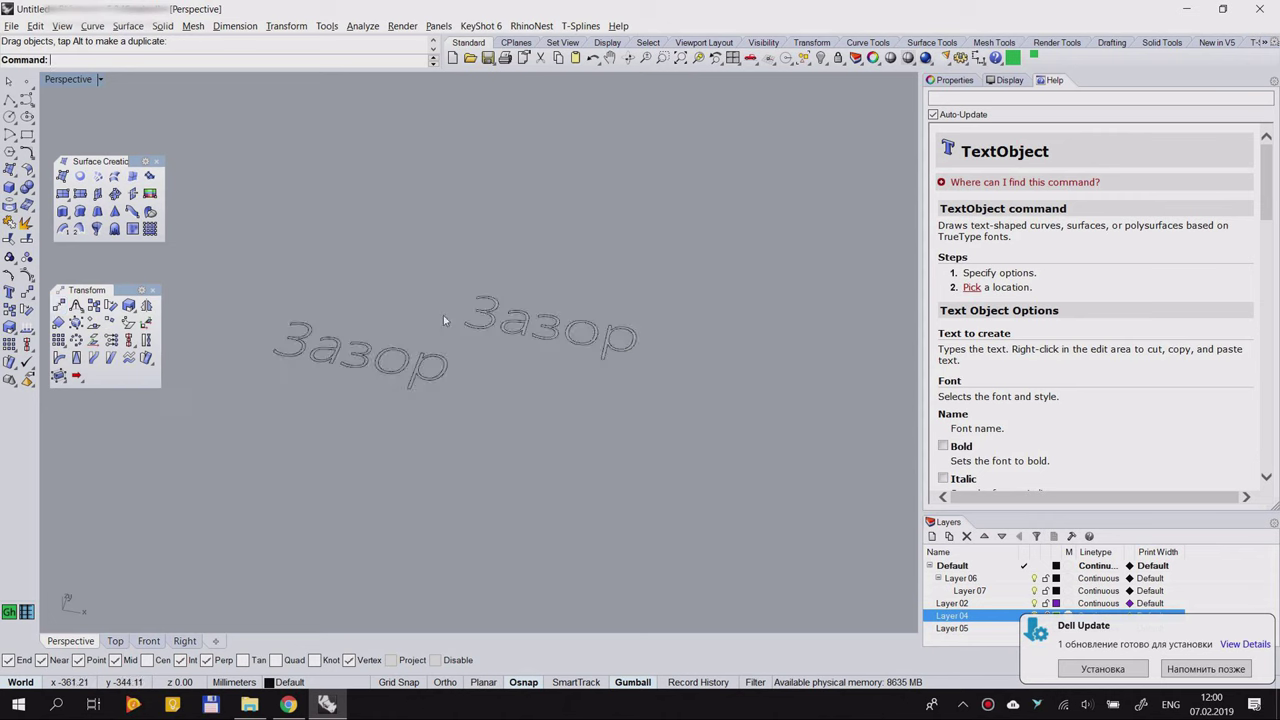
# Step: Move the nearer "Зазор" text from the lower end of its first letter to open space in front of the other text
pyautogui.click(437, 383)
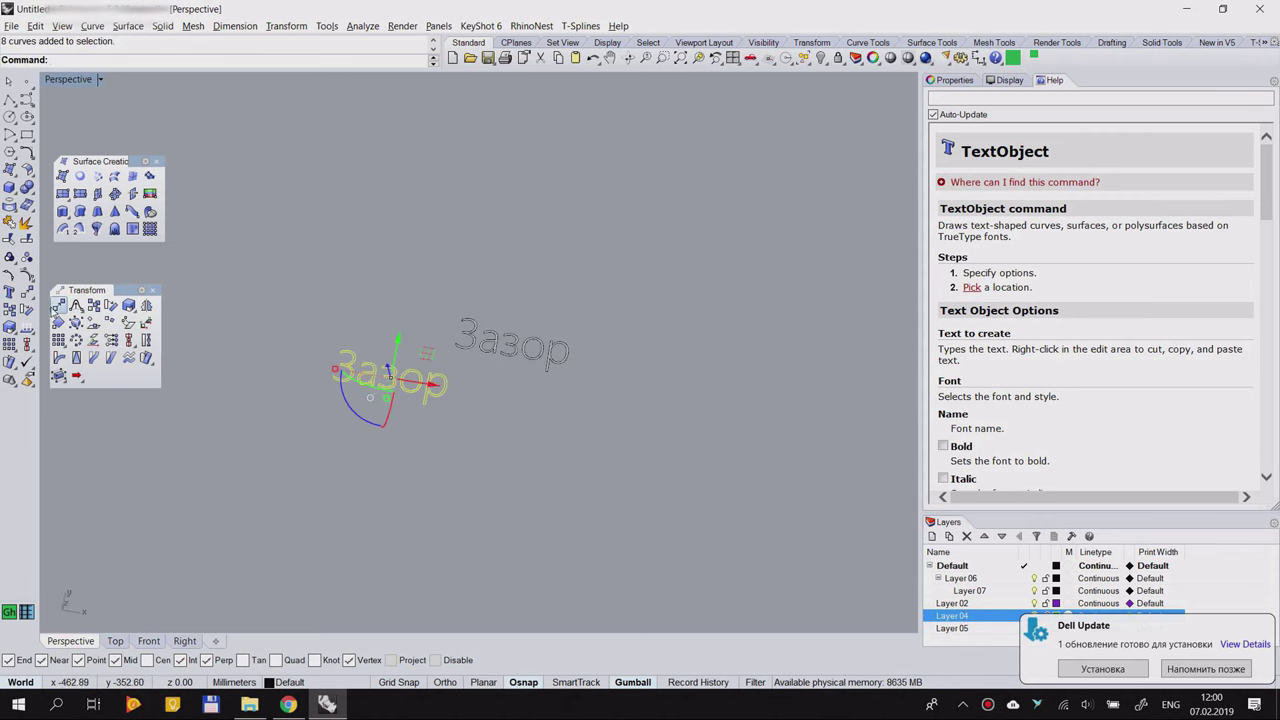
pyautogui.click(58, 306)
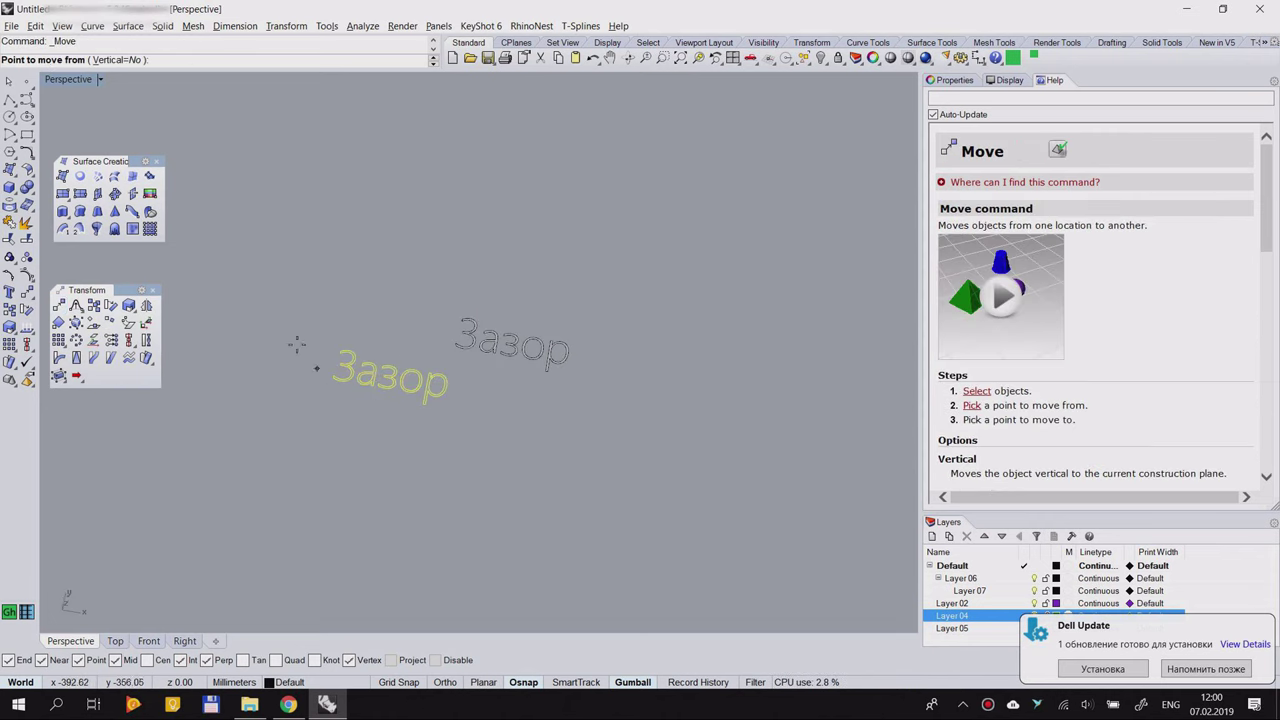
pyautogui.click(333, 378)
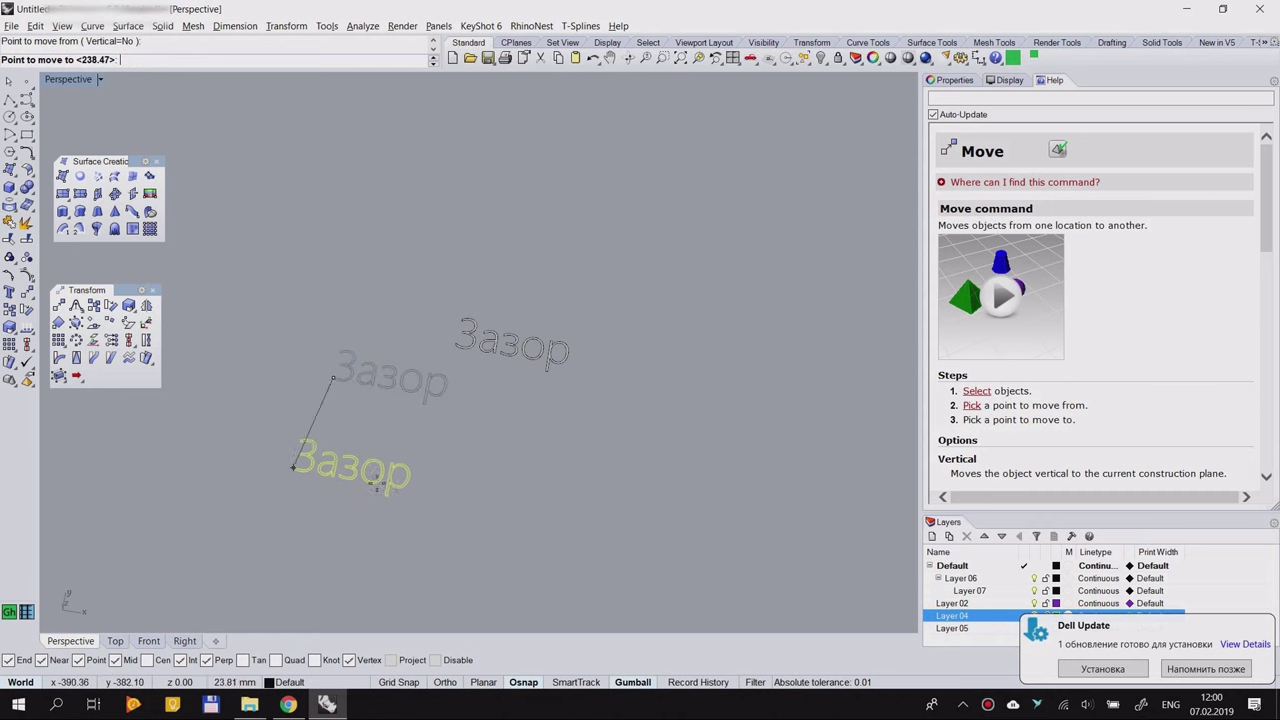
pyautogui.click(482, 465)
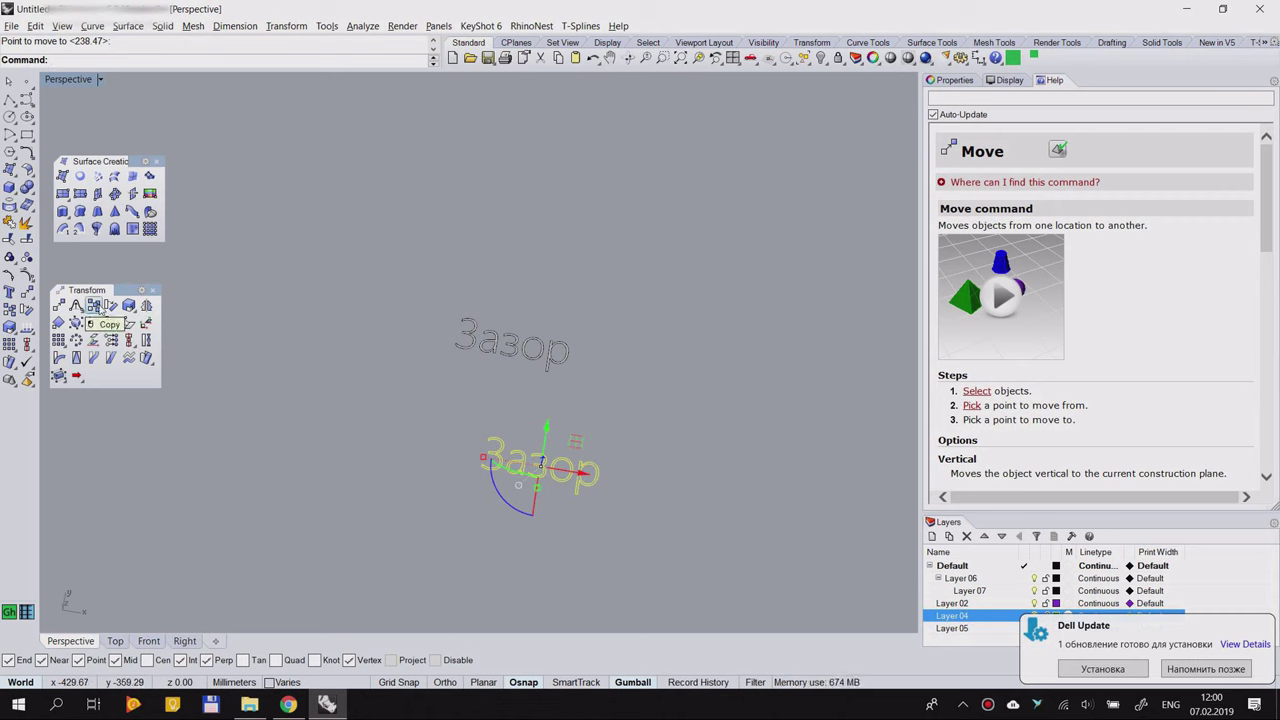
# Step: Copy the moved "Зазор" text from its first letter's end point to six scattered spots on the empty side of both texts
pyautogui.click(9, 311)
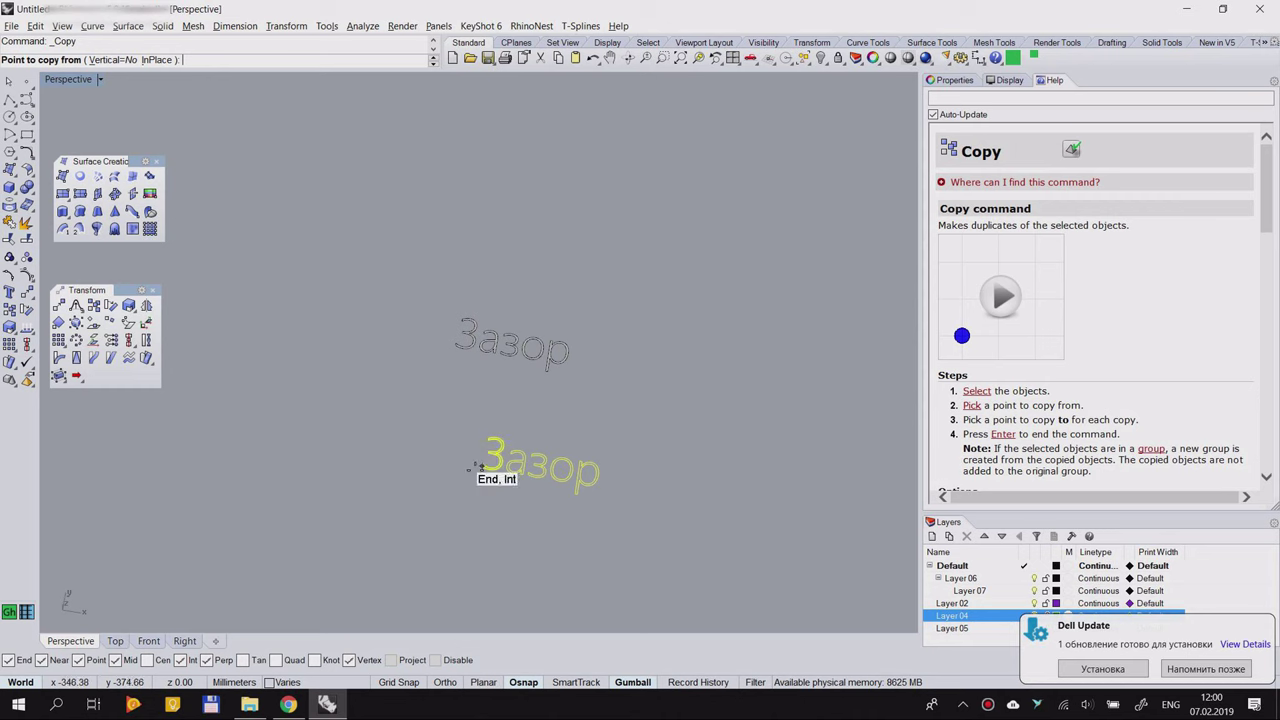
pyautogui.click(481, 465)
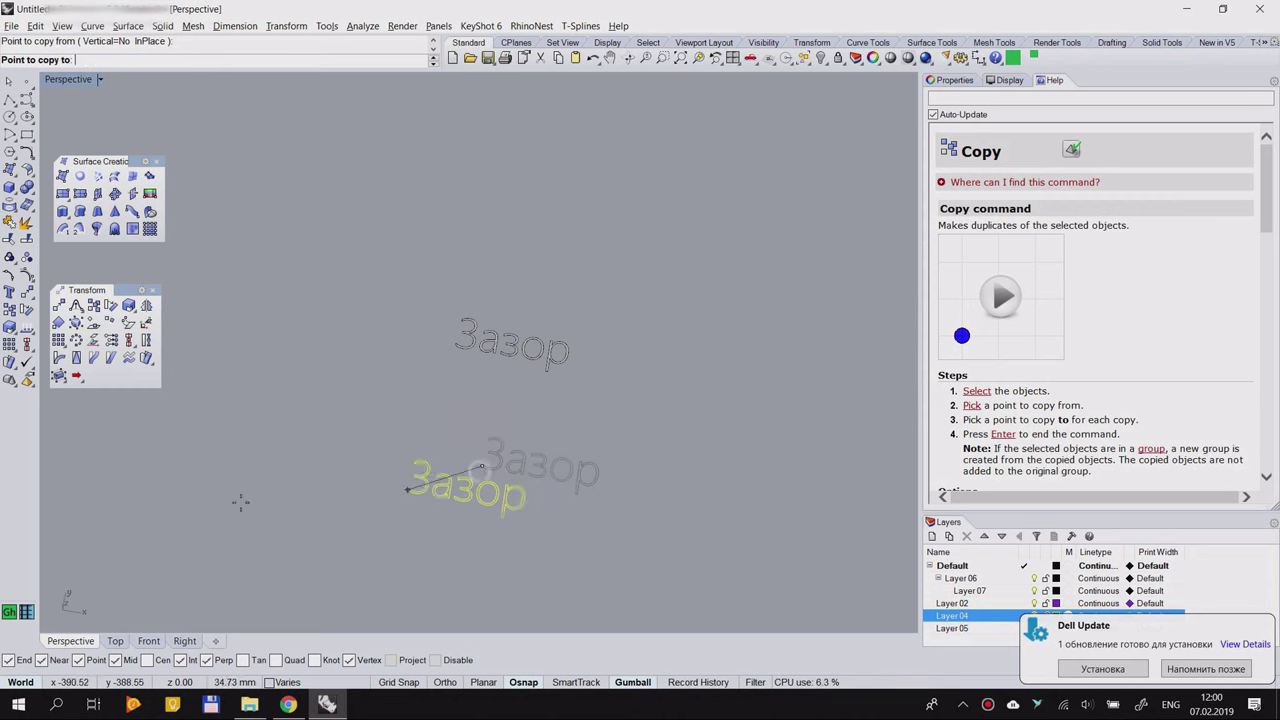
pyautogui.click(279, 378)
pyautogui.click(227, 421)
pyautogui.click(240, 488)
pyautogui.click(183, 536)
pyautogui.click(120, 476)
pyautogui.click(245, 277)
pyautogui.rightClick(336, 295)
pyautogui.moveTo(380, 370)
pyautogui.mouseDown(button='right')
pyautogui.moveTo(414, 386)
pyautogui.moveTo(417, 374)
pyautogui.moveTo(357, 376)
pyautogui.mouseUp(button='right')
pyautogui.click(416, 252)
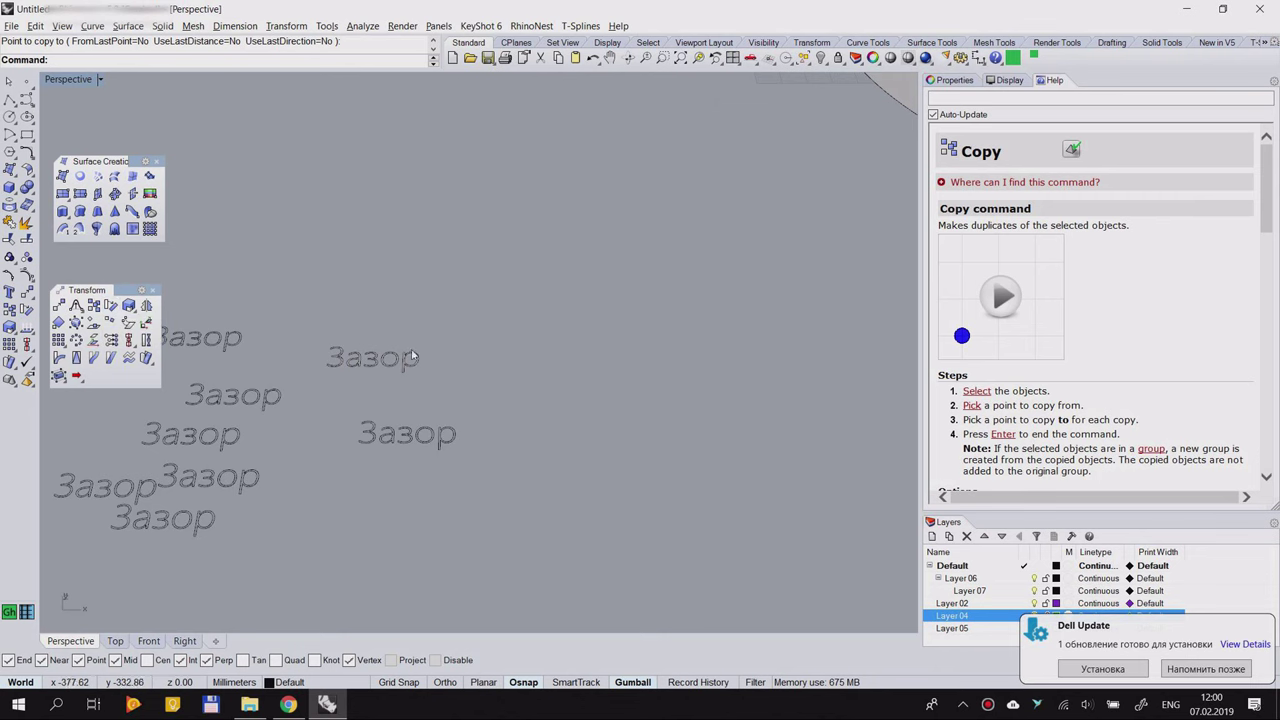
# Step: Move the domed blob-shaped surface away from the neighbouring models into open space
pyautogui.scroll(-4, 420, 356)
pyautogui.moveTo(475, 368); pyautogui.dragTo(413, 378, button='right')
pyautogui.scroll(4, 413, 378)
pyautogui.scroll(-10, 413, 378)
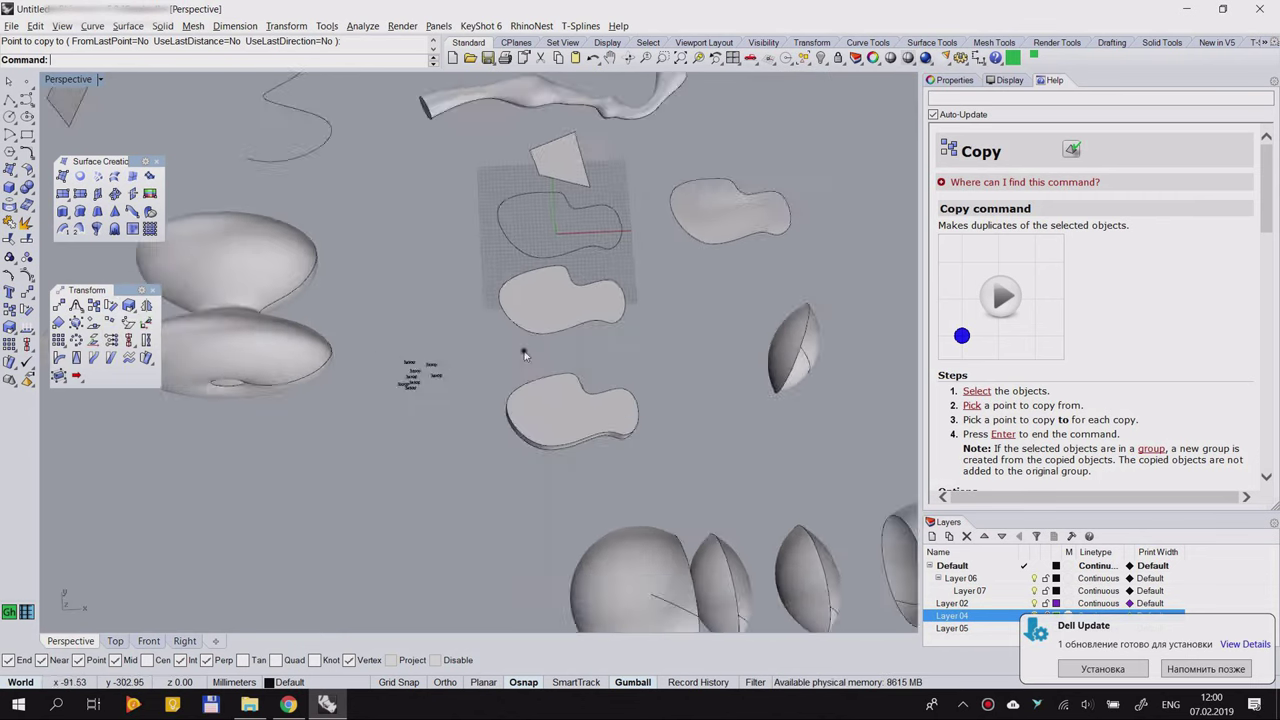
pyautogui.moveTo(596, 317); pyautogui.dragTo(523, 346, button='right')
pyautogui.keyDown('shift'); pyautogui.moveTo(270, 154); pyautogui.dragTo(448, 325, button='right'); pyautogui.keyUp('shift')
pyautogui.scroll(4, 448, 325)
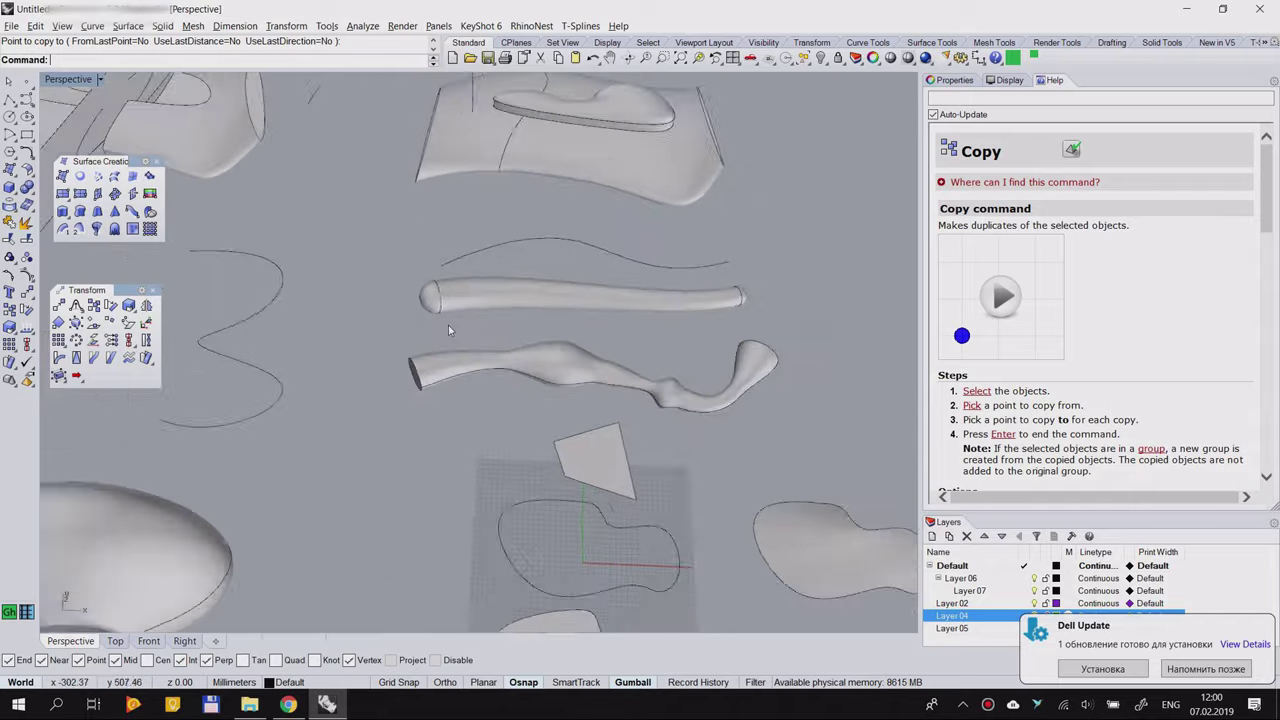
pyautogui.scroll(-4, 448, 325)
pyautogui.keyDown('shift'); pyautogui.moveTo(577, 408); pyautogui.dragTo(300, 356, button='right'); pyautogui.keyUp('shift')
pyautogui.moveTo(380, 449); pyautogui.dragTo(609, 394)
pyautogui.keyDown('shift'); pyautogui.moveTo(762, 307); pyautogui.dragTo(526, 335, button='right'); pyautogui.keyUp('shift')
pyautogui.scroll(7, 484, 389)
pyautogui.click(449, 412)
pyautogui.keyDown('shift'); pyautogui.moveTo(449, 412); pyautogui.dragTo(574, 381, button='right'); pyautogui.keyUp('shift')
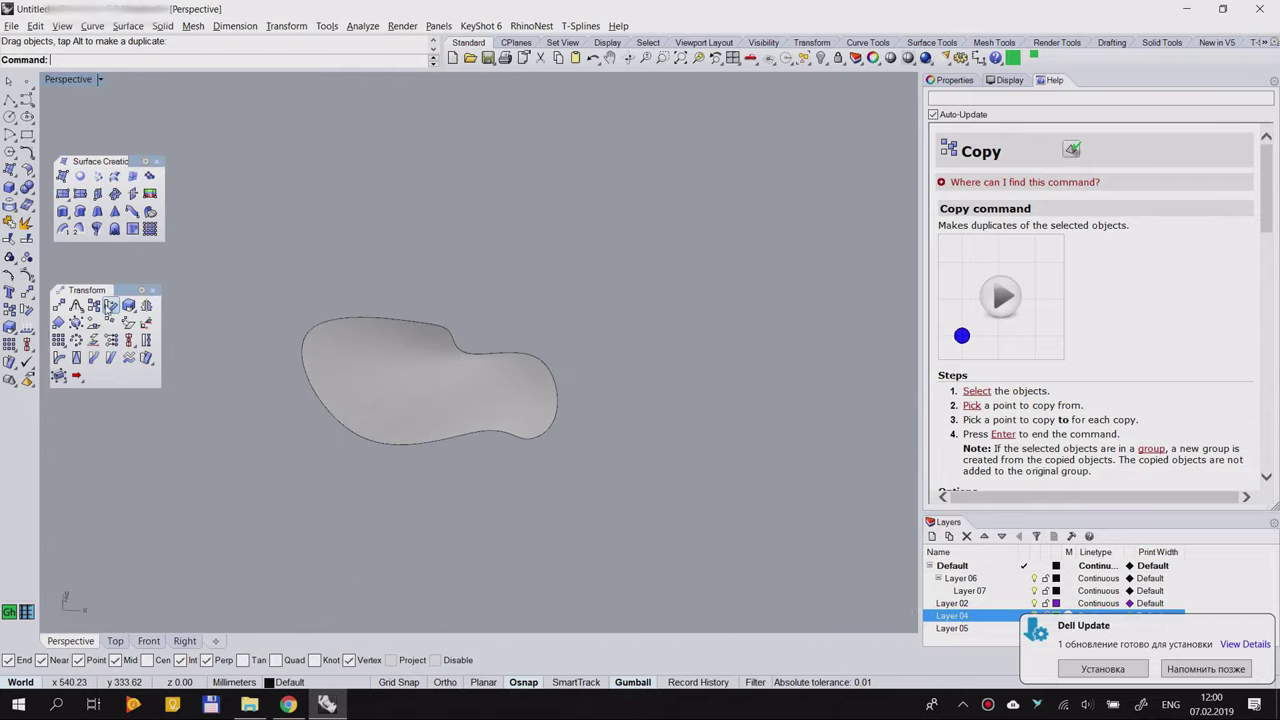
# Step: Rotate the blob-shaped surface slightly in the construction plane about a centre just outside its lower edge, using two reference points
pyautogui.click(110, 306)
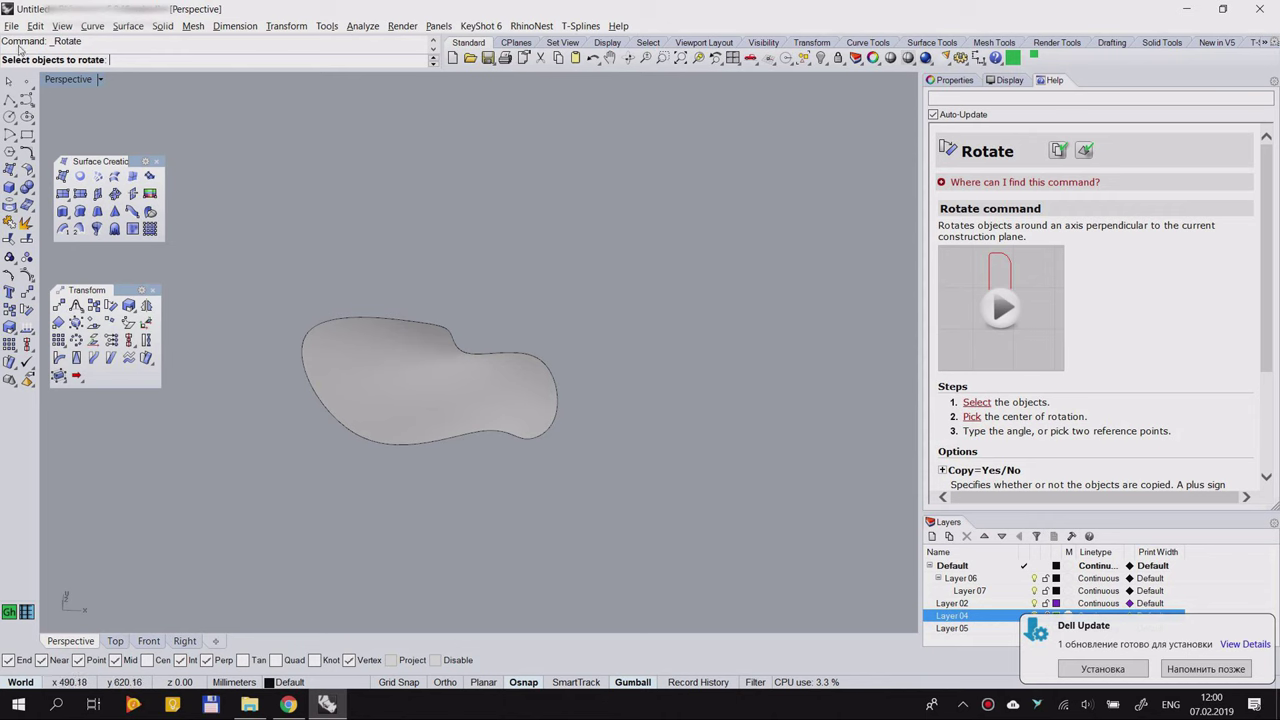
pyautogui.click(398, 395)
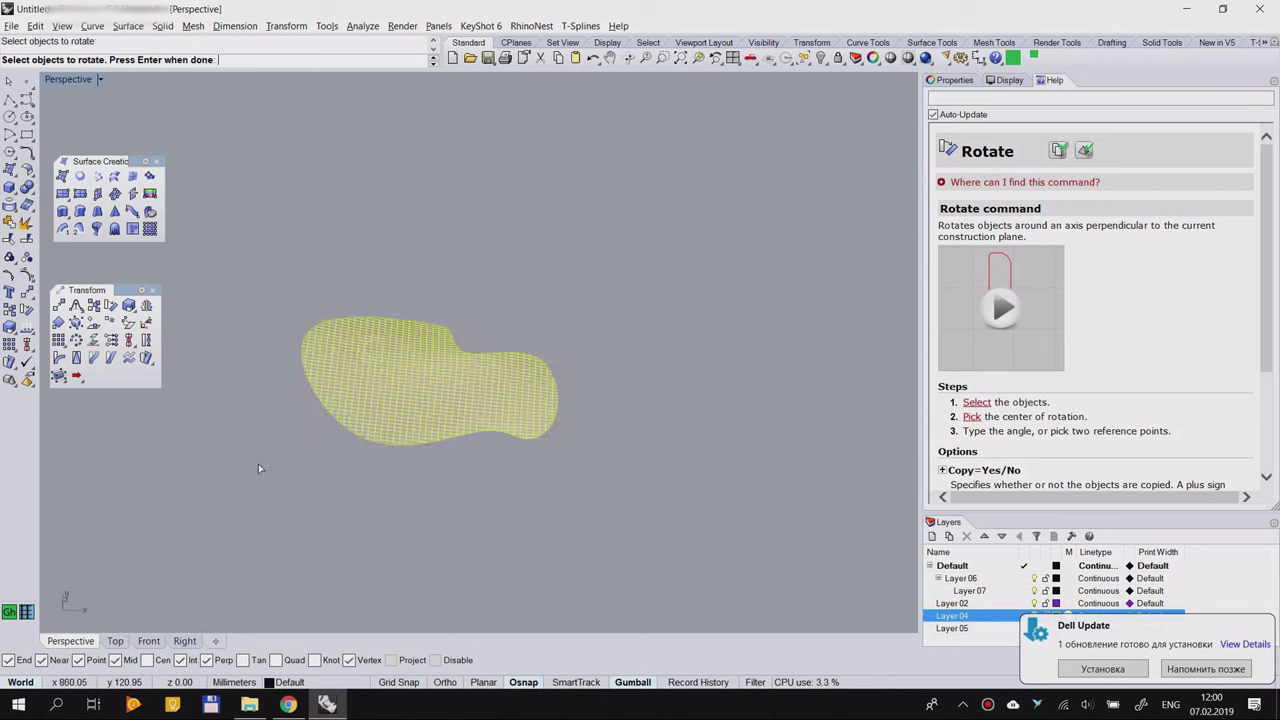
pyautogui.press('Return')
pyautogui.click(311, 464)
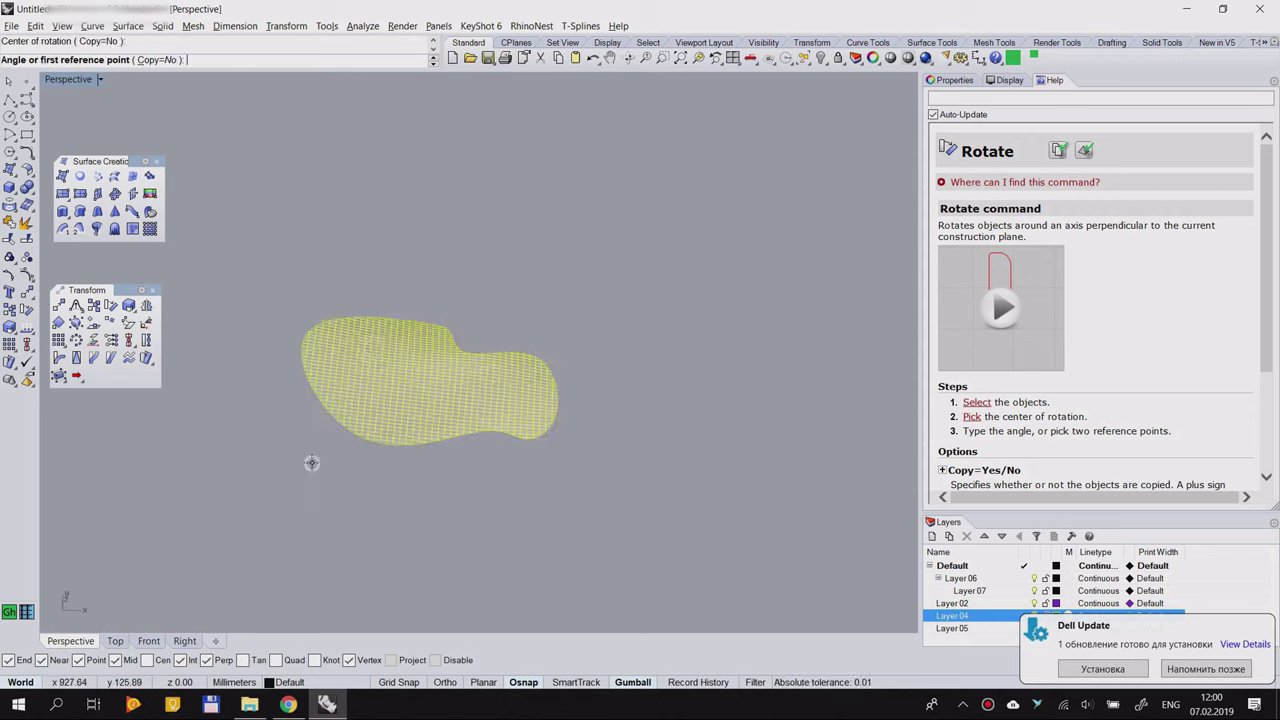
pyautogui.press('shift')
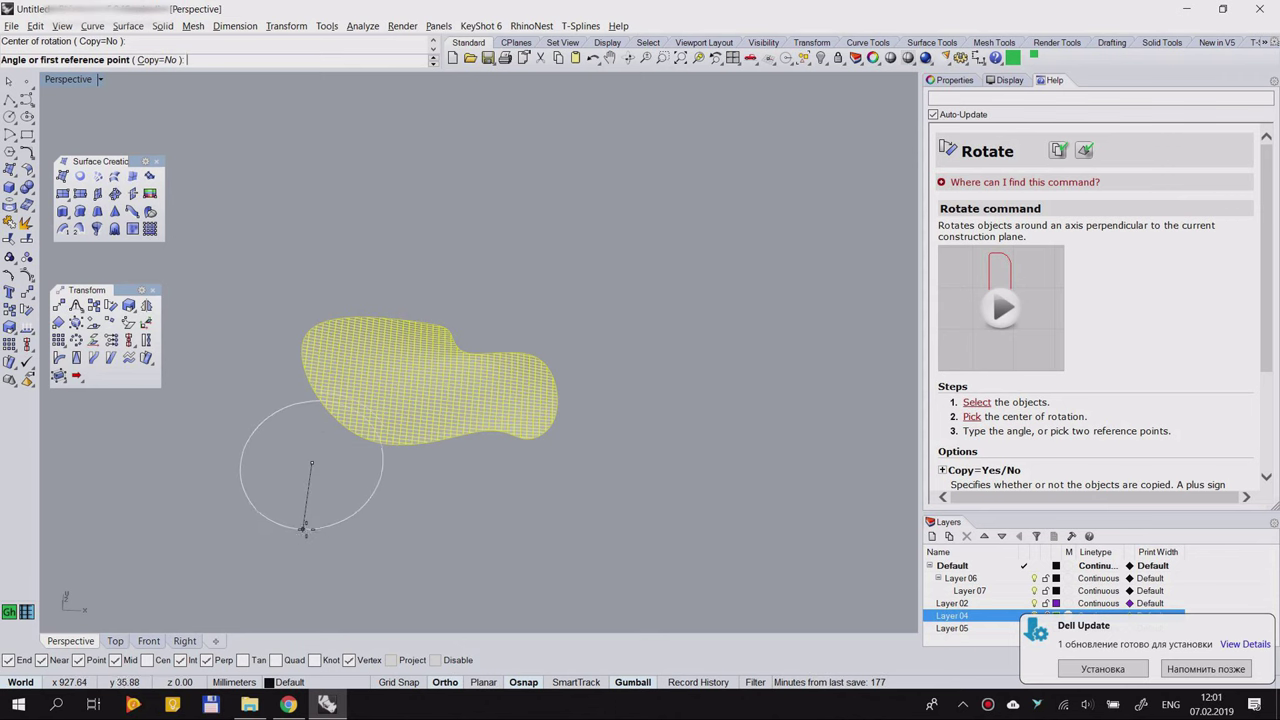
pyautogui.click(303, 528)
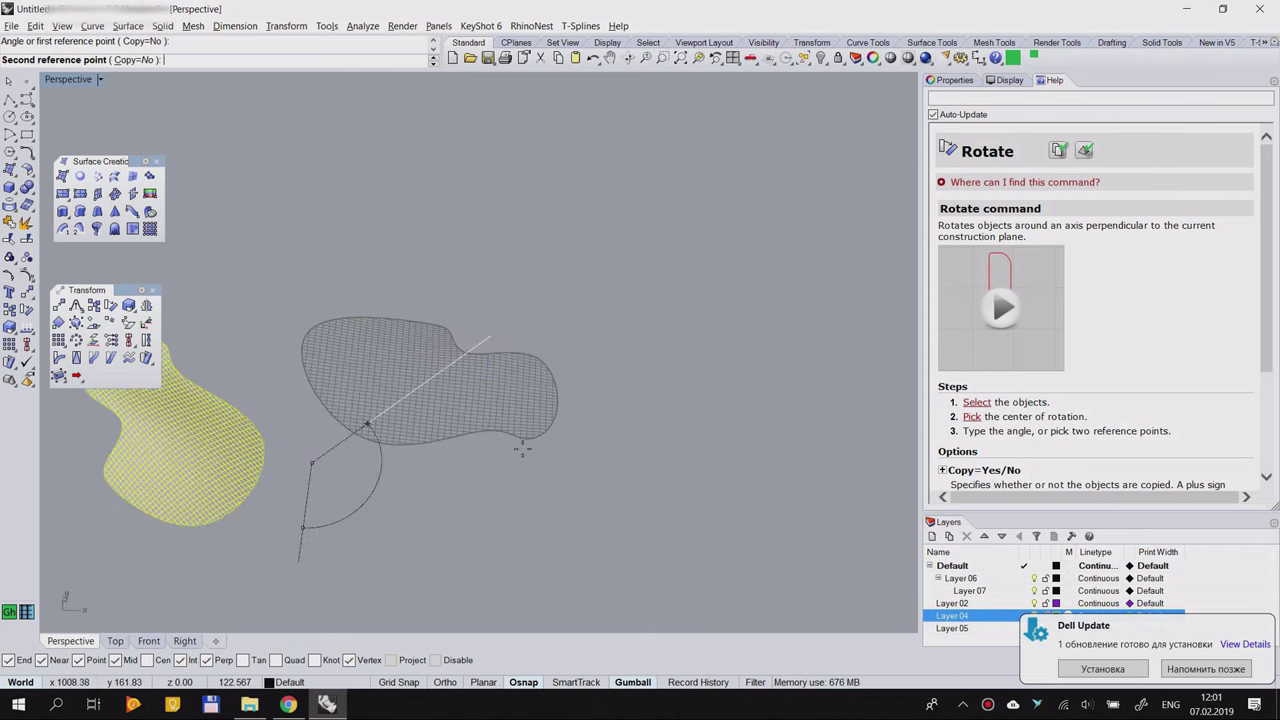
pyautogui.click(345, 493)
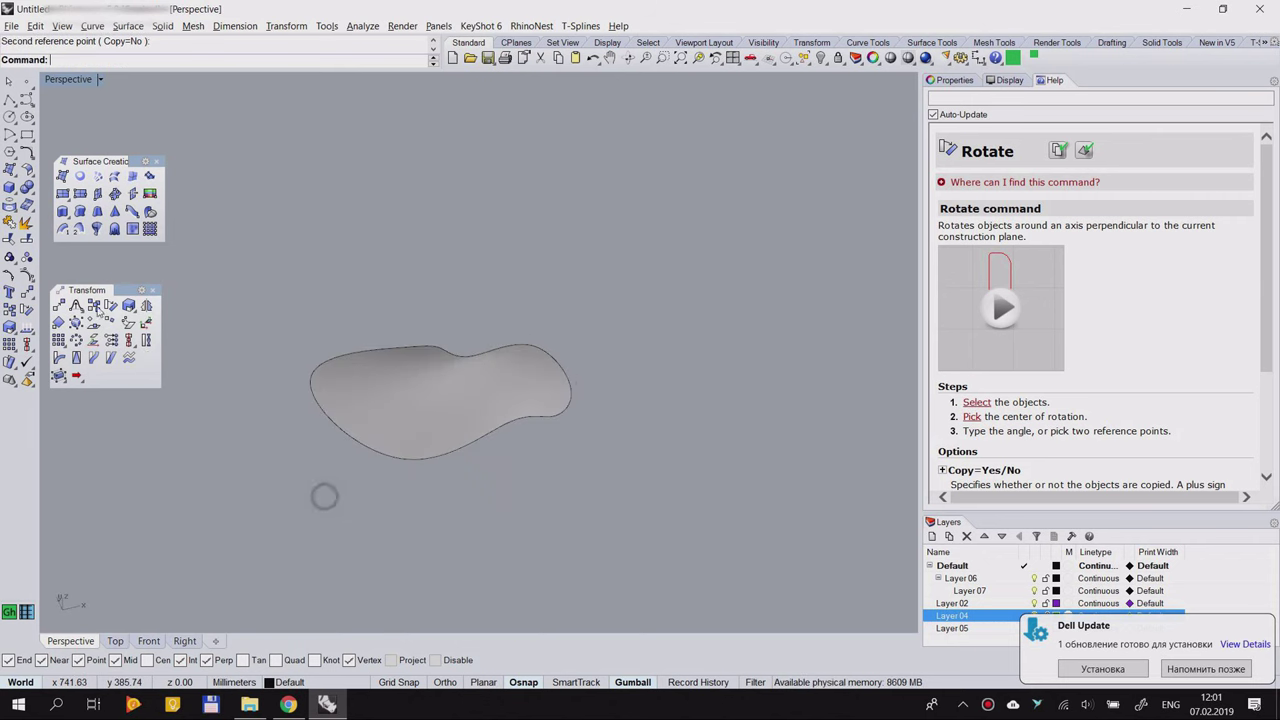
# Step: Rotate the blob-shaped surface in 3D about an axis drawn just outside its lower edge, tilting it with two reference points
pyautogui.click(110, 306)
pyautogui.click(389, 403)
pyautogui.press('Return')
pyautogui.click(350, 481)
pyautogui.click(390, 560)
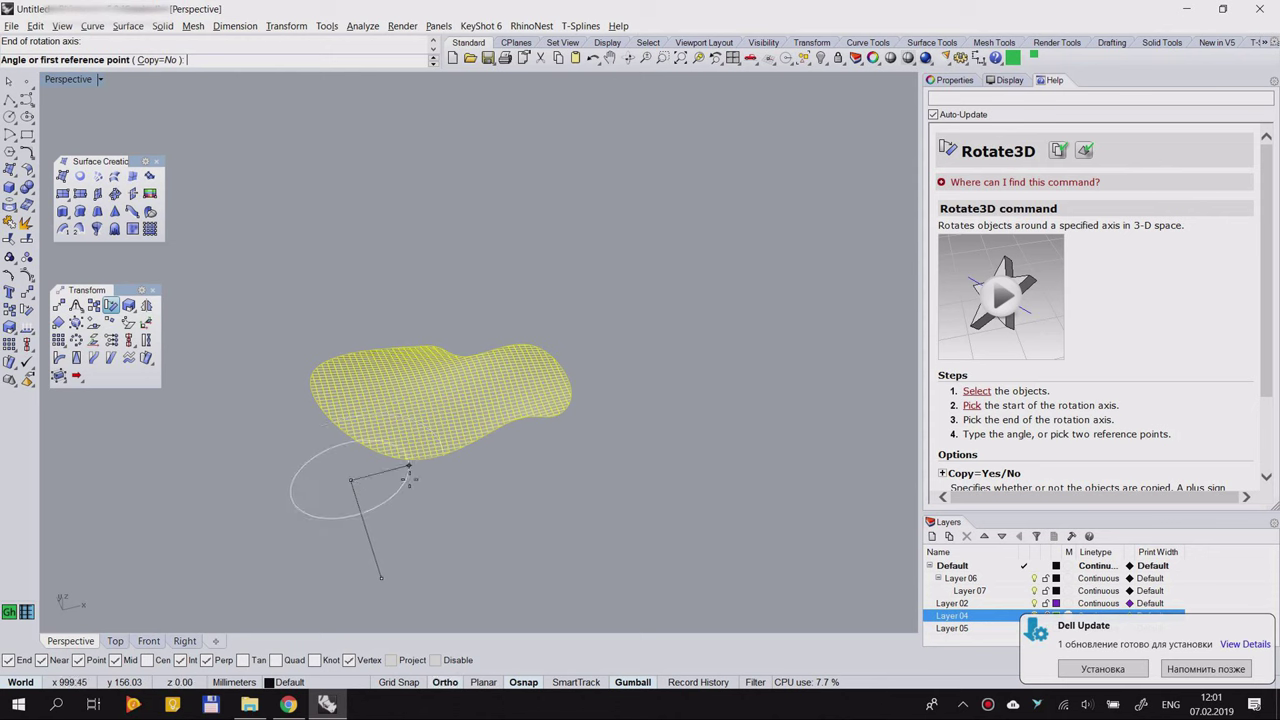
pyautogui.click(396, 480)
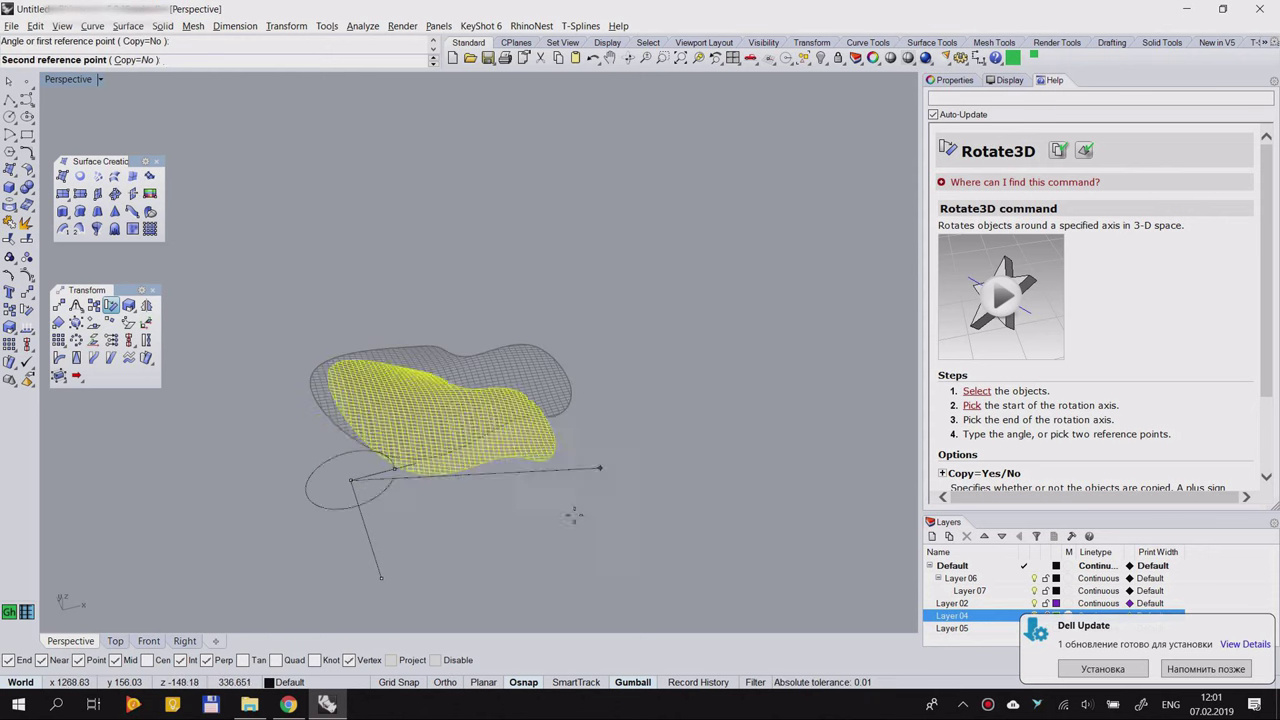
pyautogui.moveTo(195, 541); pyautogui.dragTo(619, 175, button='right')
pyautogui.click(646, 254)
pyautogui.moveTo(566, 417); pyautogui.dragTo(519, 443, button='right')
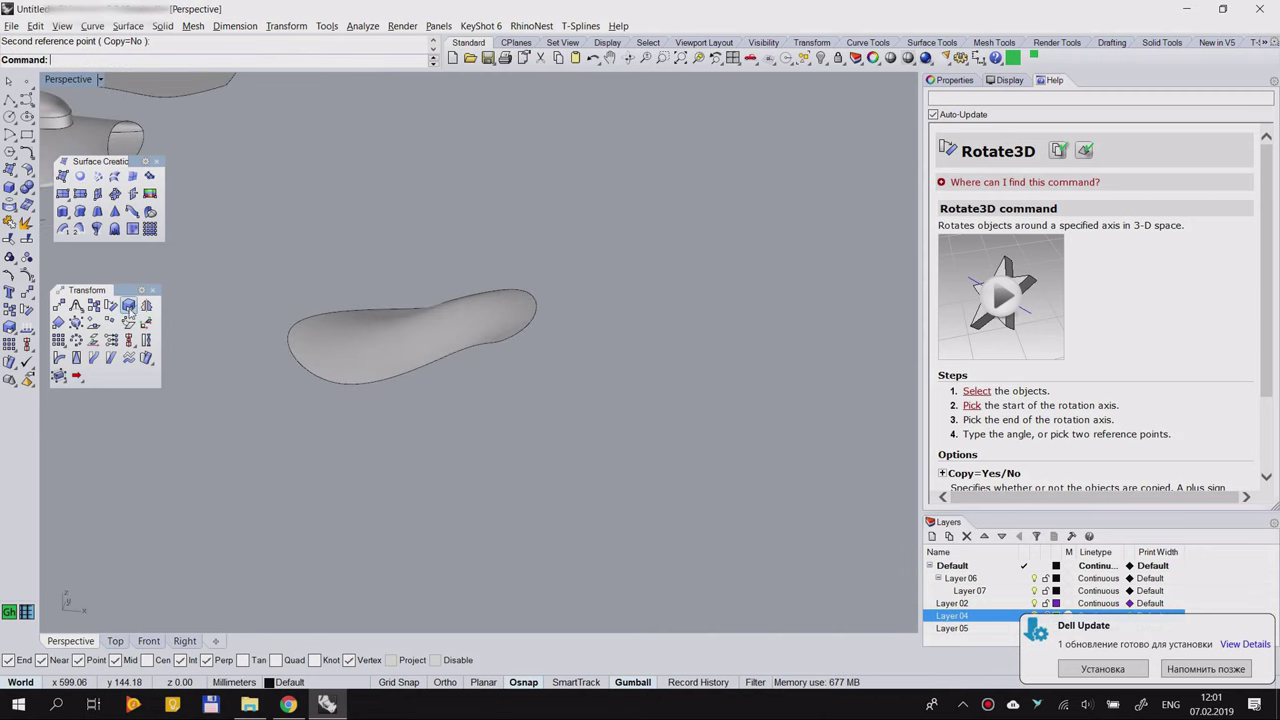
# Step: Scale the "Зазор" text that was copied uniformly to nearly three times its size from the end point of its first letter
pyautogui.scroll(-14, 560, 352)
pyautogui.moveTo(300, 320); pyautogui.dragTo(260, 424, button='right')
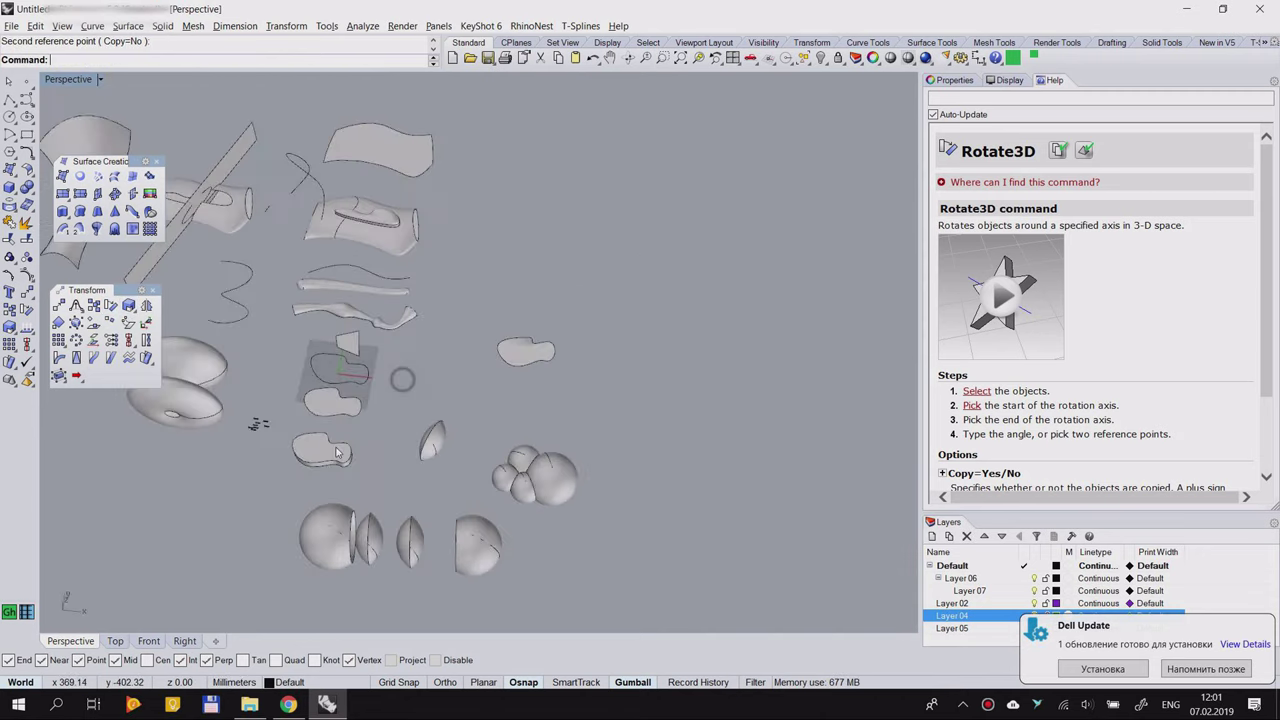
pyautogui.scroll(7, 261, 426)
pyautogui.scroll(8, 279, 414)
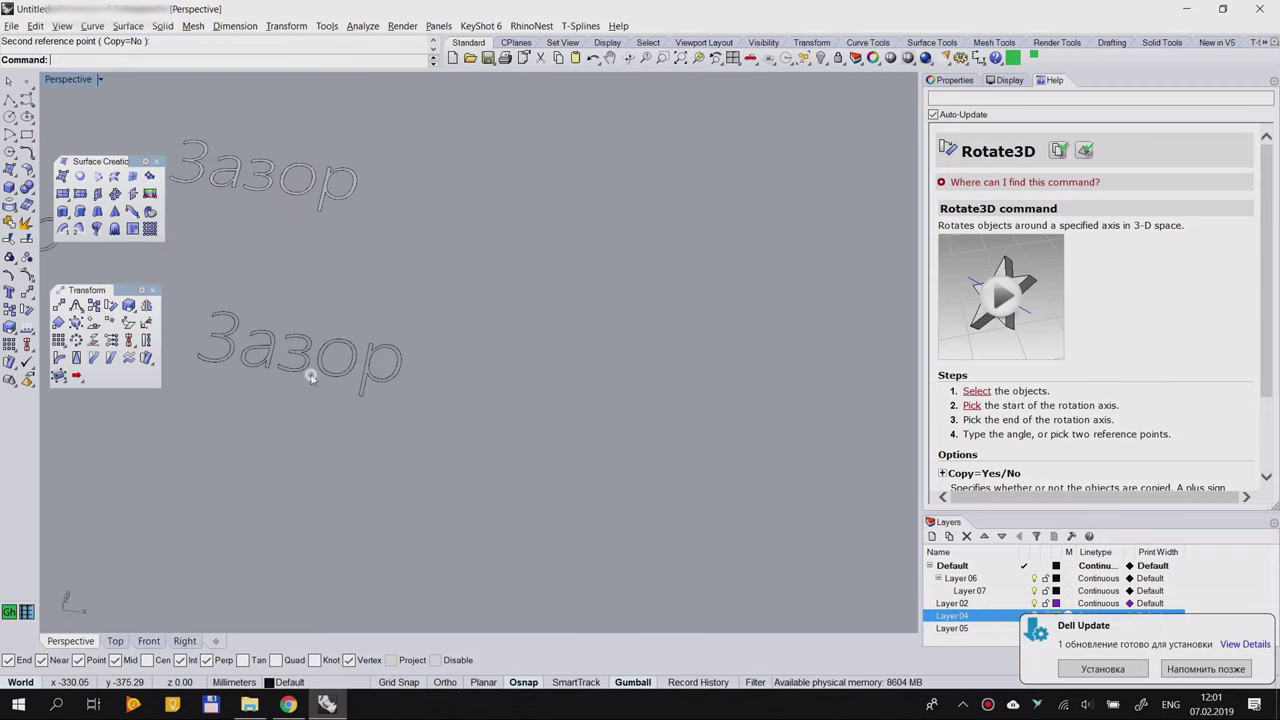
pyautogui.click(308, 377)
pyautogui.click(129, 306)
pyautogui.scroll(-2, 346, 434)
pyautogui.scroll(2, 243, 386)
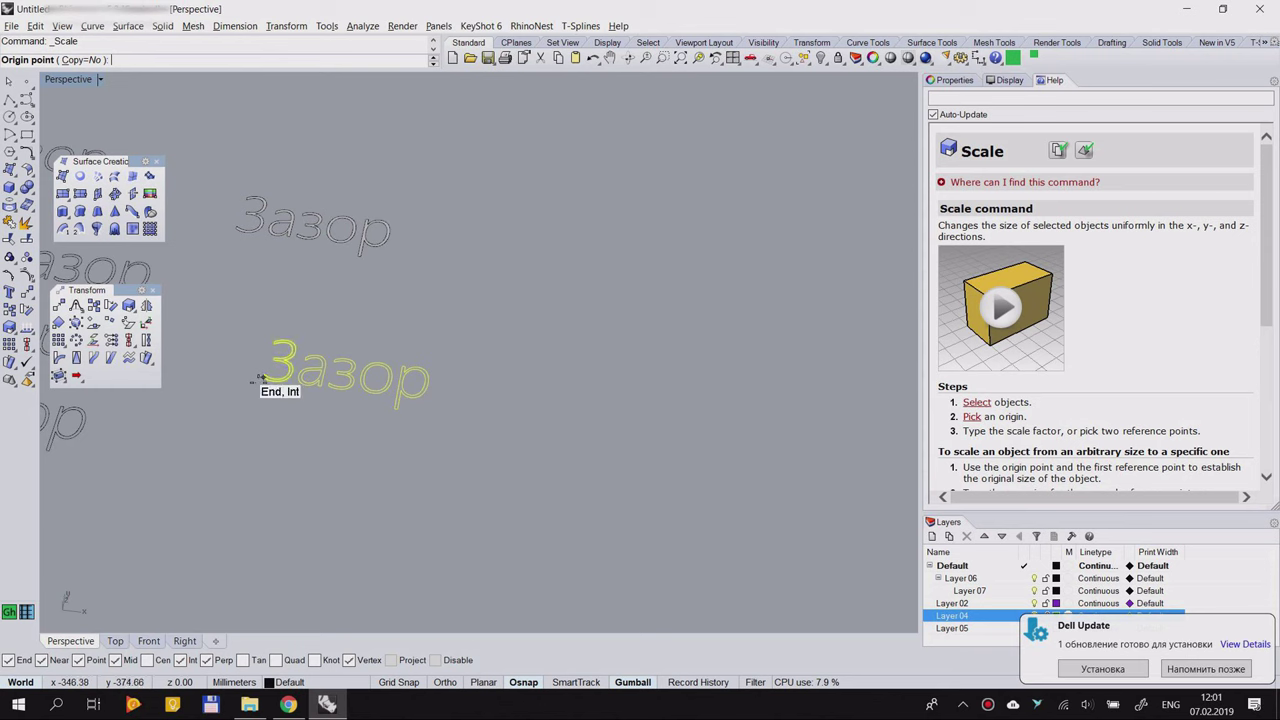
pyautogui.click(262, 377)
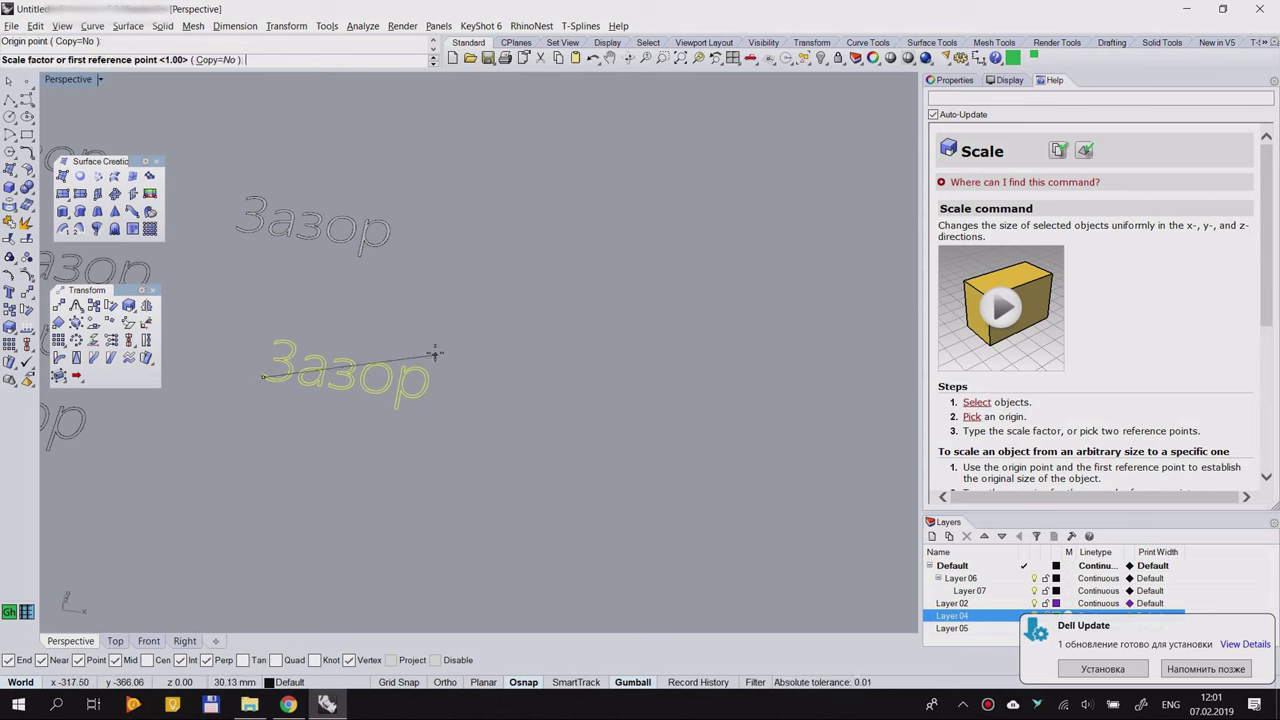
pyautogui.click(424, 415)
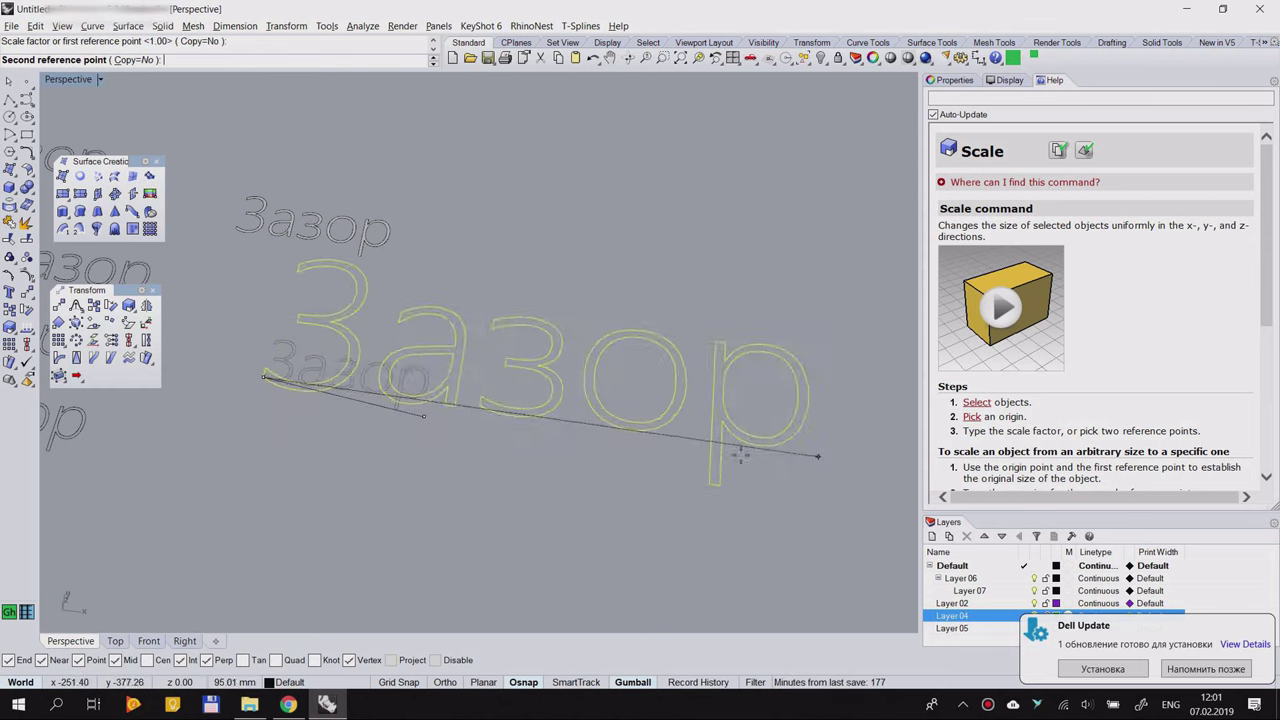
pyautogui.click(800, 464)
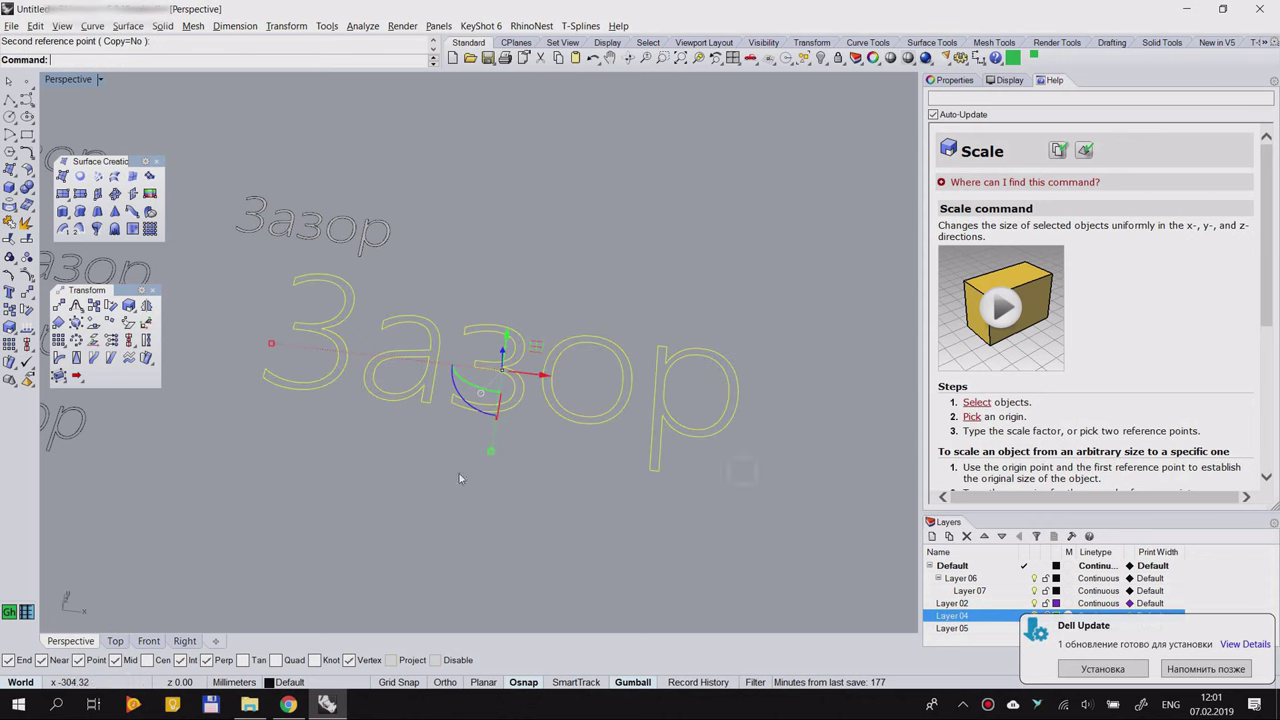
pyautogui.click(519, 176)
# Step: Mirror the enlarged "Зазор" text across a plane just beyond its last letter, keeping the original with Copy=Yes
pyautogui.scroll(-6, 412, 214)
pyautogui.click(466, 302)
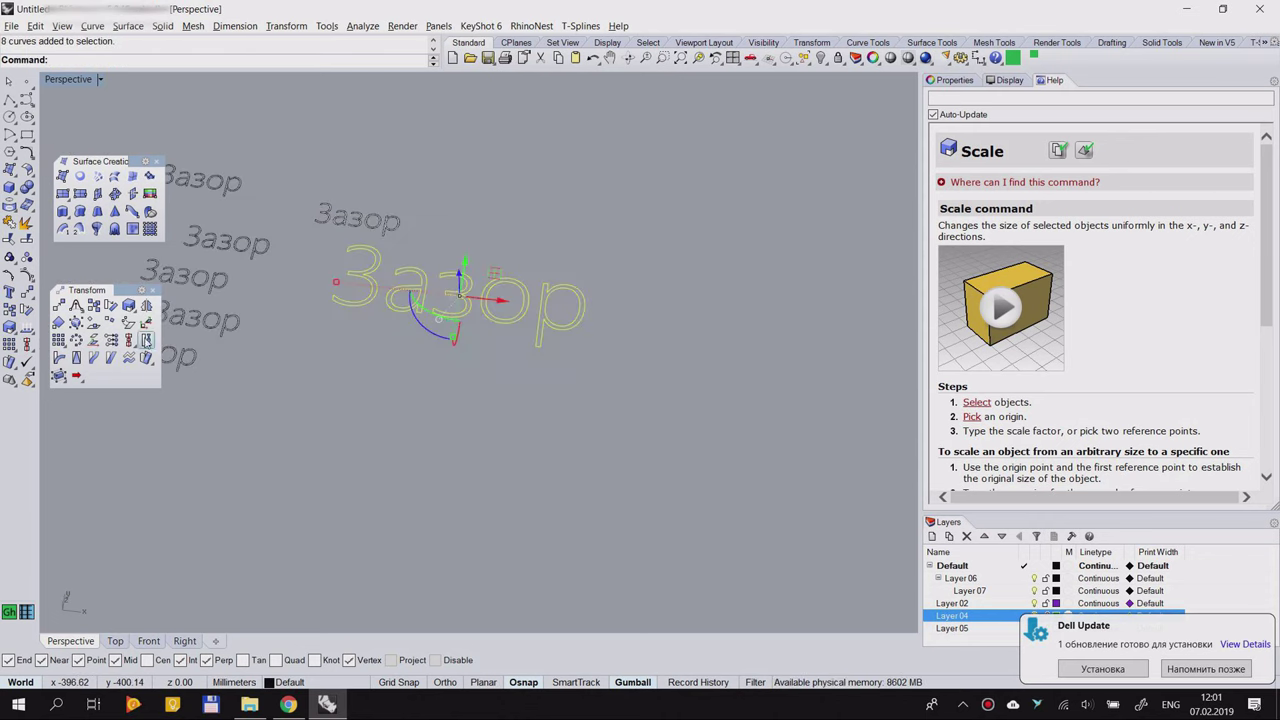
pyautogui.click(146, 305)
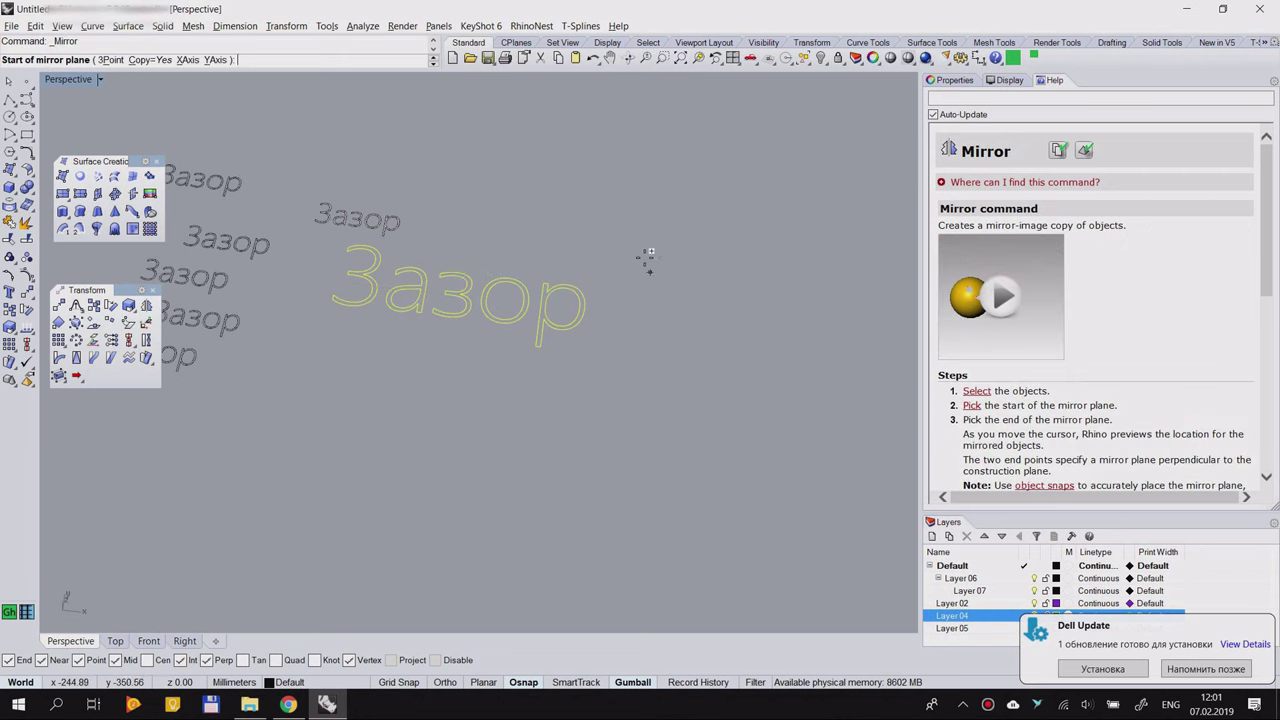
pyautogui.click(627, 248)
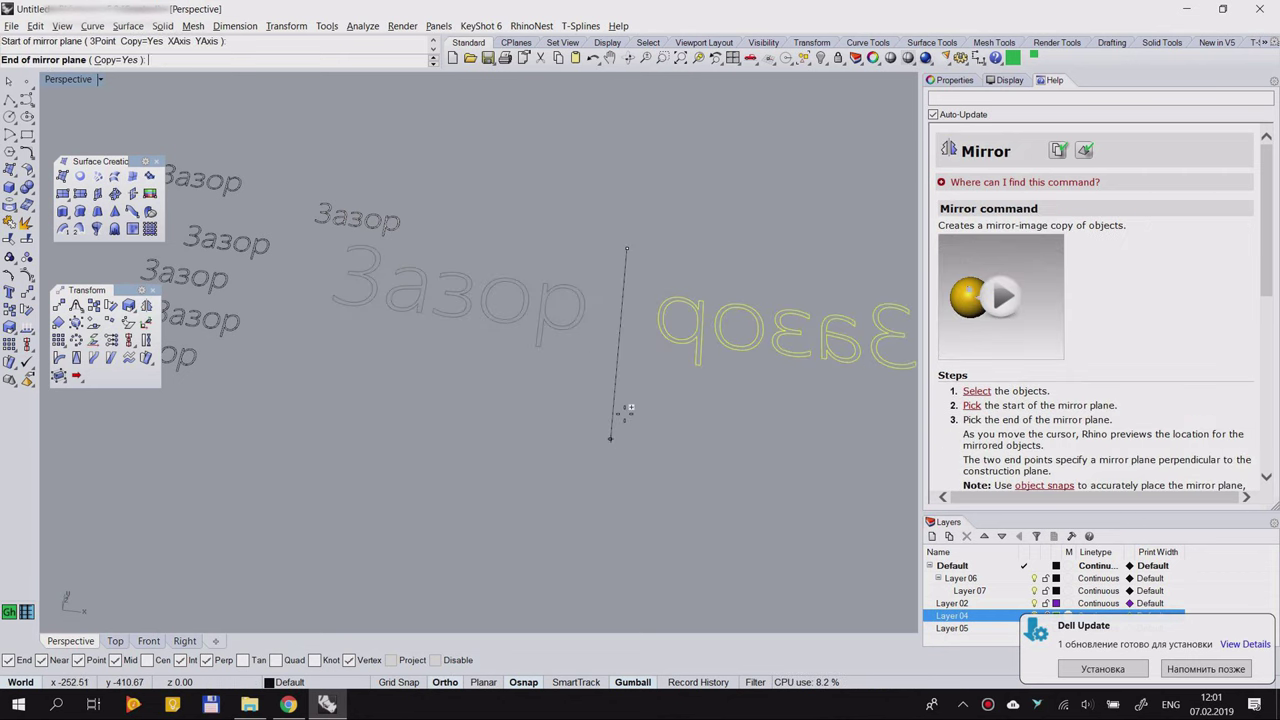
pyautogui.scroll(-3, 606, 418)
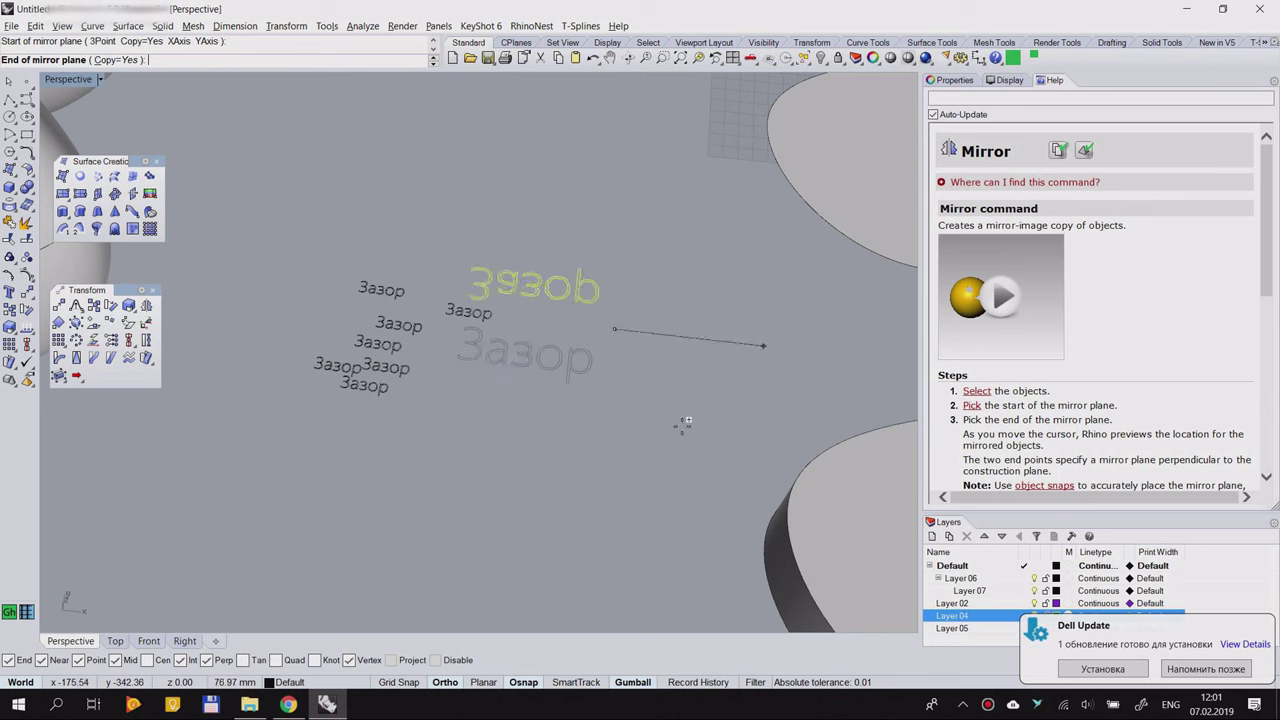
pyautogui.click(608, 427)
pyautogui.click(717, 467)
pyautogui.moveTo(717, 467); pyautogui.dragTo(600, 436, button='right')
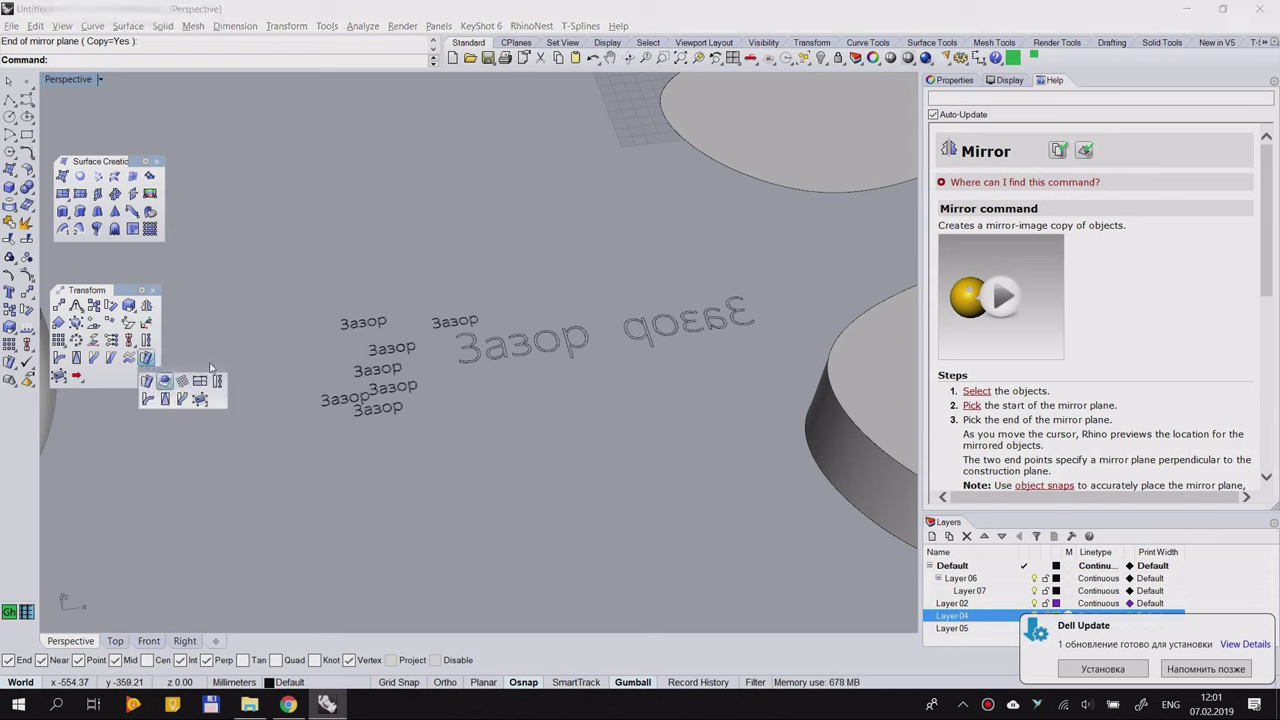
# Step: Open the Deformation tools as a floating palette and locate the large flared freeform surface for a close view
pyautogui.click(150, 361)
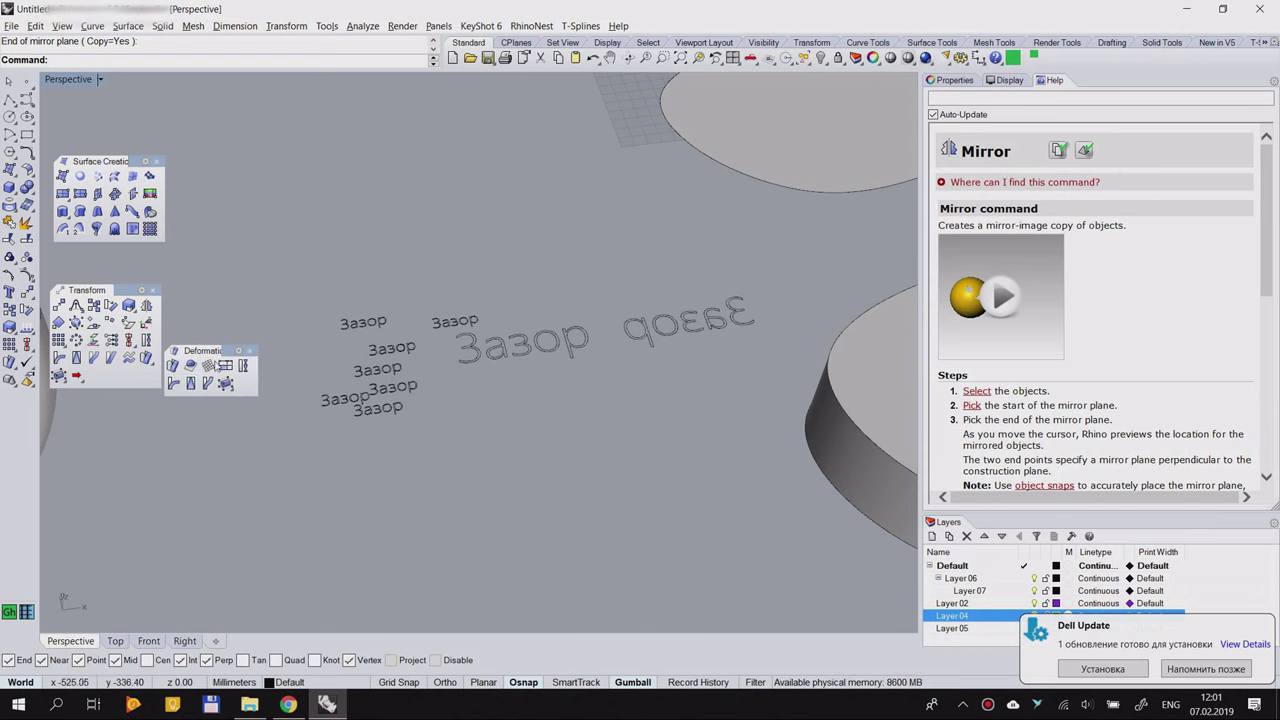
pyautogui.scroll(-6, 497, 345)
pyautogui.scroll(5, 380, 276)
pyautogui.scroll(-5, 380, 276)
pyautogui.scroll(3, 400, 280)
pyautogui.scroll(-3, 430, 288)
pyautogui.scroll(2, 445, 291)
pyautogui.scroll(-4, 390, 268)
pyautogui.moveTo(600, 320); pyautogui.dragTo(480, 330, button='right')
pyautogui.scroll(3, 662, 380)
pyautogui.scroll(4, 632, 285)
pyautogui.moveTo(651, 327); pyautogui.dragTo(529, 338, button='right')
pyautogui.scroll(-8, 488, 336)
pyautogui.moveTo(457, 383); pyautogui.dragTo(580, 337, button='right')
pyautogui.scroll(8, 571, 357)
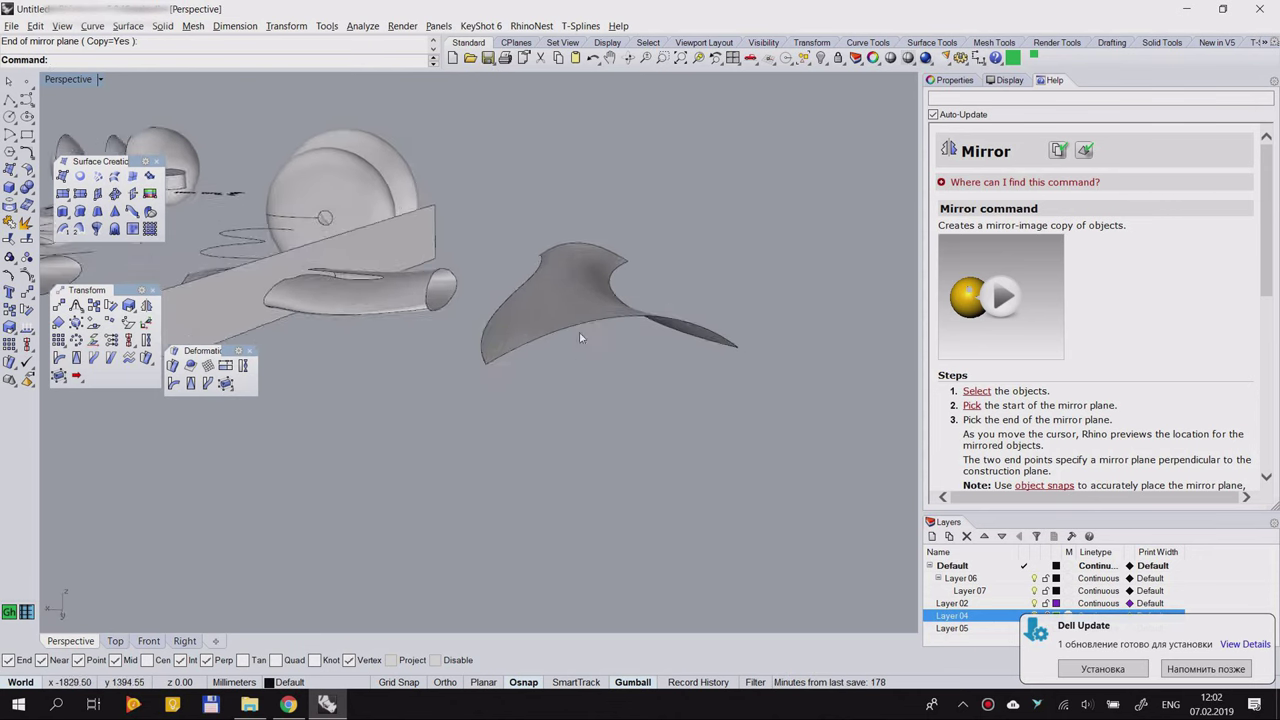
pyautogui.scroll(-8, 540, 310)
pyautogui.moveTo(519, 305); pyautogui.dragTo(571, 408, button='right')
pyautogui.scroll(8, 571, 408)
pyautogui.moveTo(570, 361)
pyautogui.mouseDown(button='right')
pyautogui.moveTo(512, 340)
pyautogui.moveTo(526, 357)
pyautogui.moveTo(597, 346)
pyautogui.moveTo(585, 370)
pyautogui.mouseUp(button='right')
pyautogui.scroll(5, 540, 357)
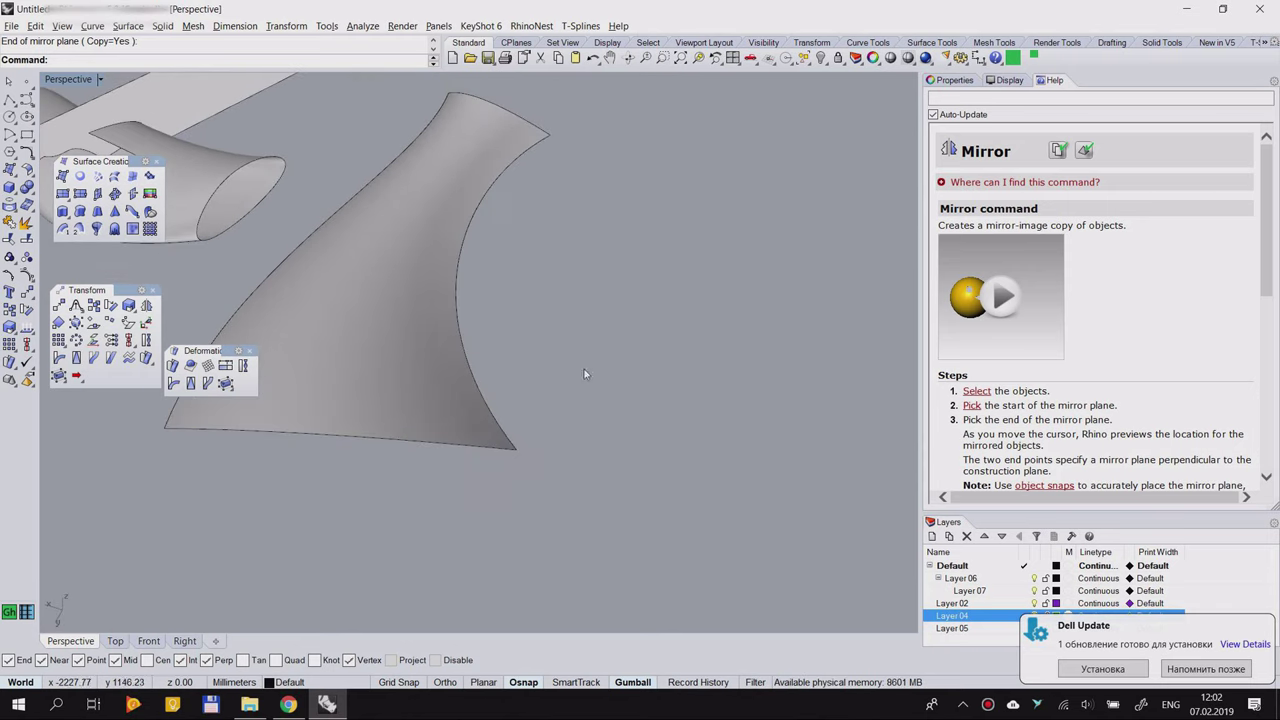
# Step: Draw a circle by its centre and diameter in the empty area beside the flared surface's lower corner
pyautogui.click(9, 116)
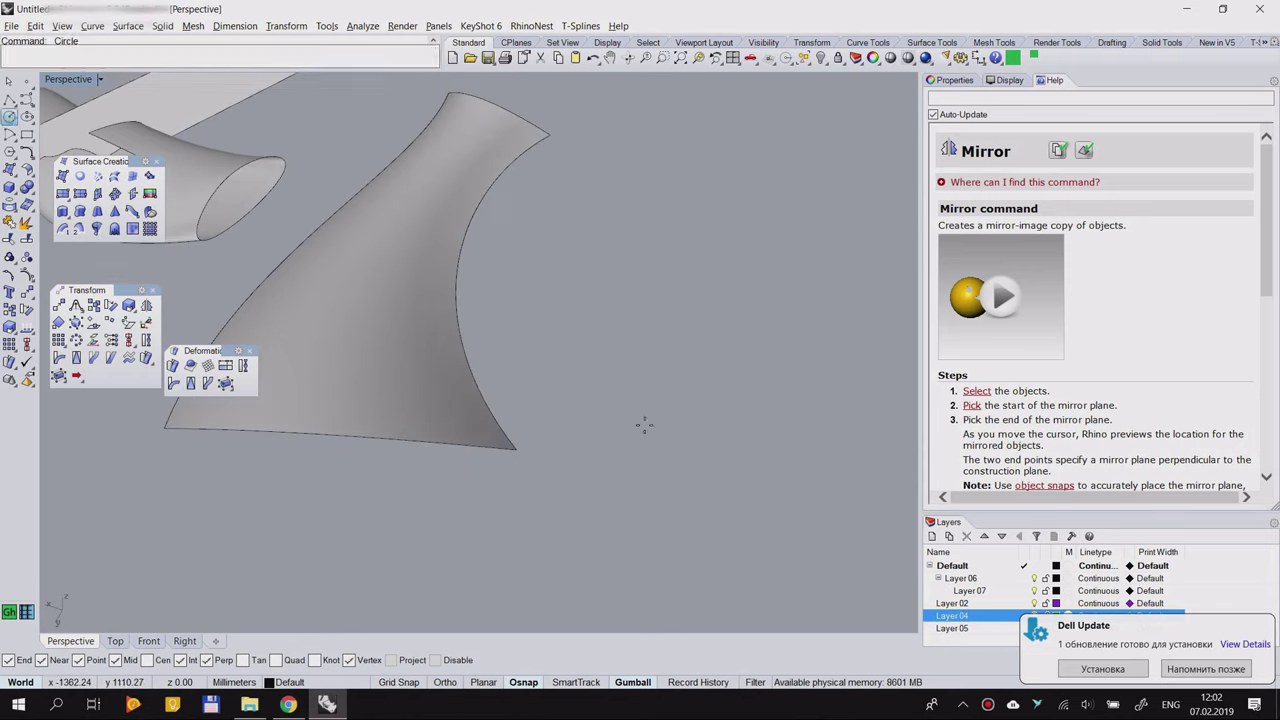
pyautogui.click(611, 393)
pyautogui.scroll(2, 628, 405)
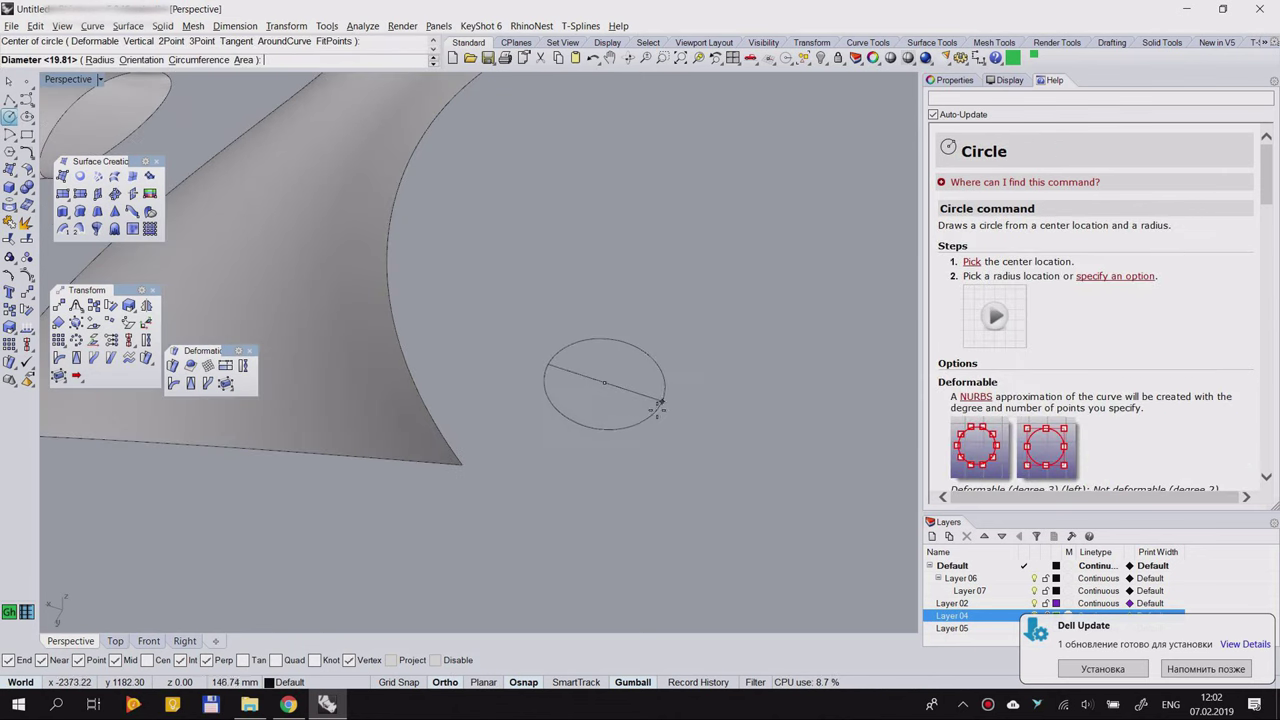
pyautogui.click(656, 411)
pyautogui.rightClick(636, 392)
pyautogui.press('Escape')
pyautogui.click(664, 386)
pyautogui.moveTo(594, 432); pyautogui.dragTo(624, 411, button='right')
pyautogui.keyDown('shift'); pyautogui.moveTo(691, 331); pyautogui.dragTo(594, 397, button='right'); pyautogui.keyUp('shift')
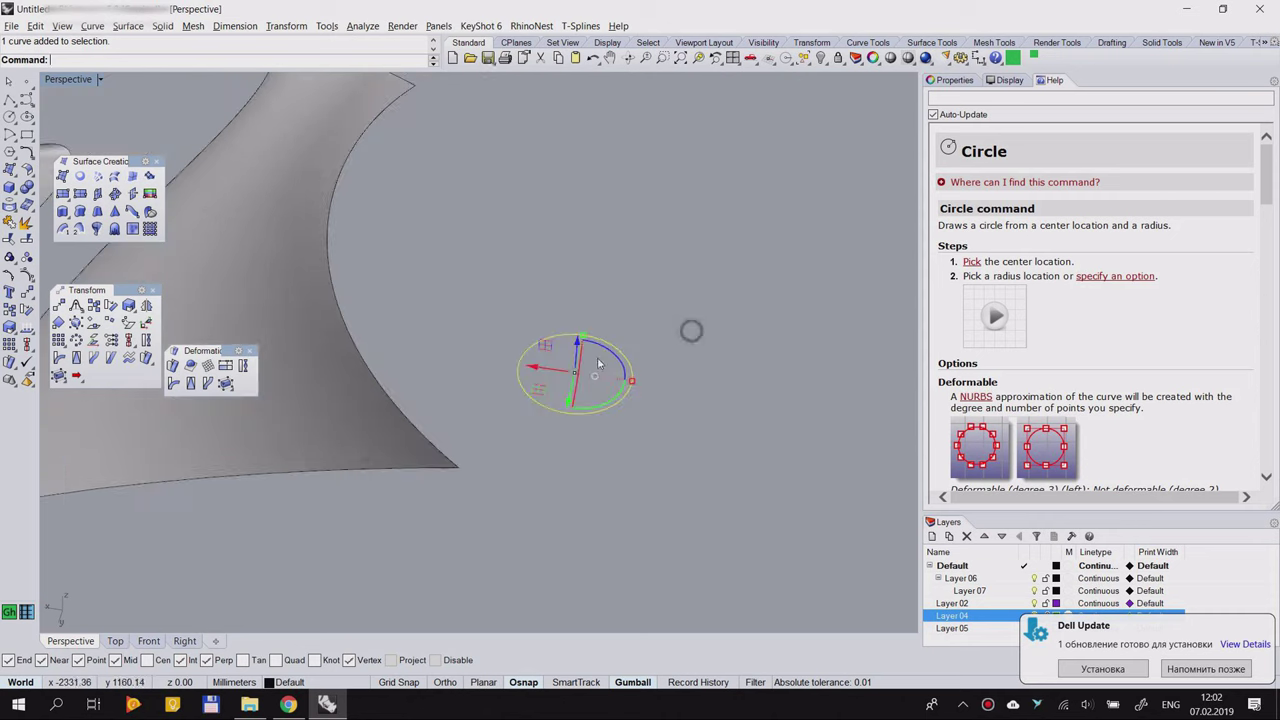
pyautogui.scroll(2, 594, 364)
pyautogui.moveTo(540, 378); pyautogui.dragTo(640, 410)
pyautogui.hotkey('ctrl', 'z')
pyautogui.click(651, 386)
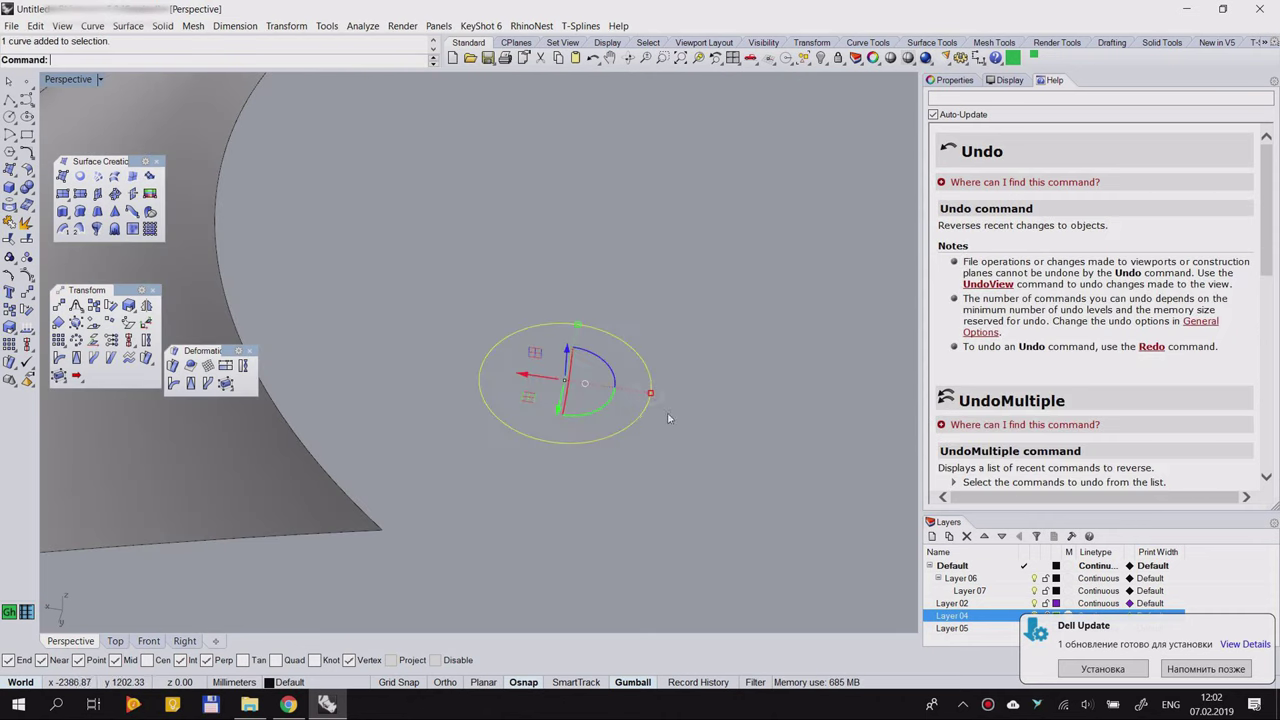
pyautogui.moveTo(545, 385); pyautogui.dragTo(671, 443)
pyautogui.hotkey('ctrl', 'z')
# Step: Create two smaller concentric duplicates inside the circle by scaling it inward with the gumball
pyautogui.click(651, 395)
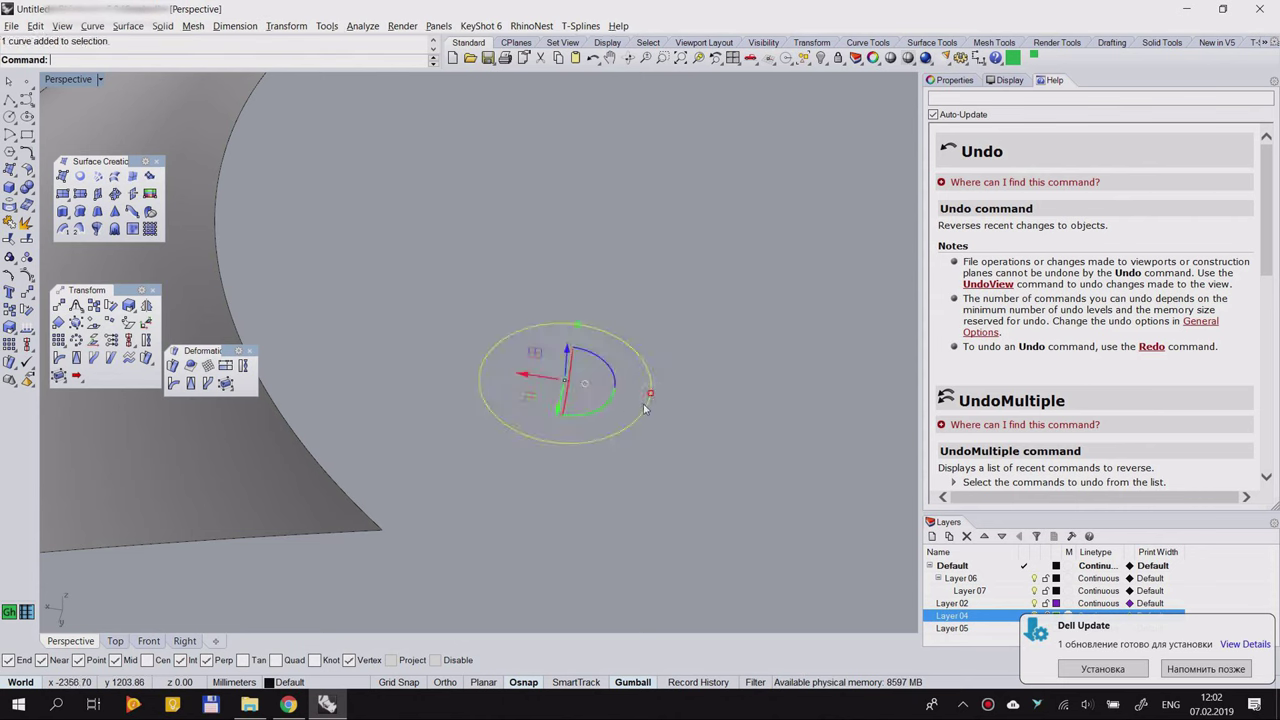
pyautogui.moveTo(651, 394); pyautogui.dragTo(620, 398)
pyautogui.moveTo(585, 448)
pyautogui.mouseDown(button='right')
pyautogui.moveTo(600, 423)
pyautogui.moveTo(592, 460)
pyautogui.mouseUp(button='right')
pyautogui.moveTo(699, 435); pyautogui.dragTo(681, 431)
pyautogui.moveTo(630, 476); pyautogui.dragTo(634, 370, button='right')
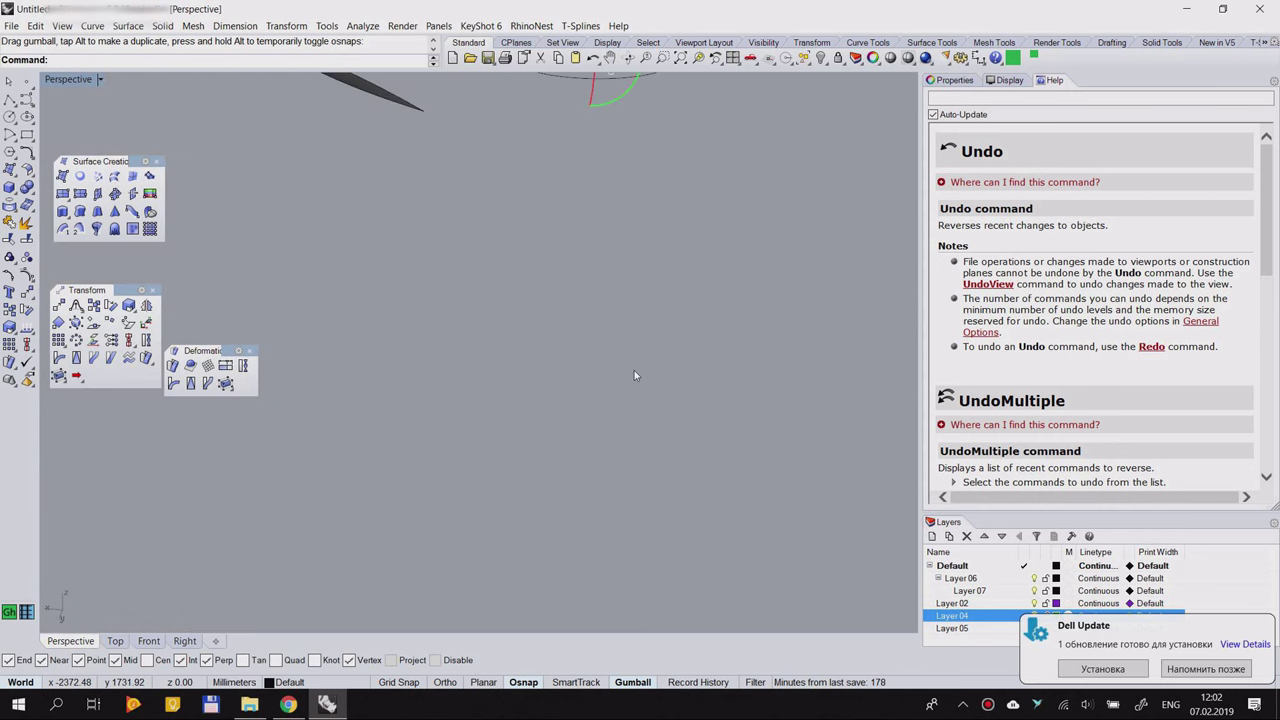
pyautogui.middleClick(634, 370)
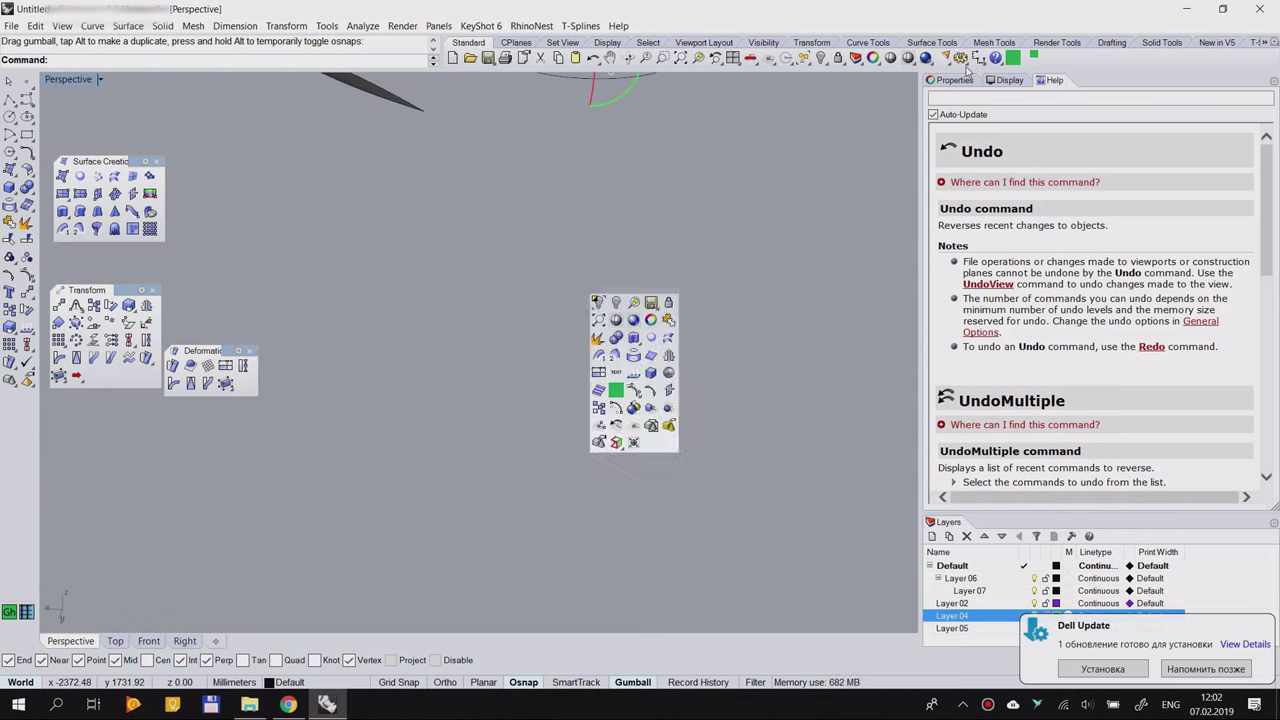
pyautogui.click(699, 59)
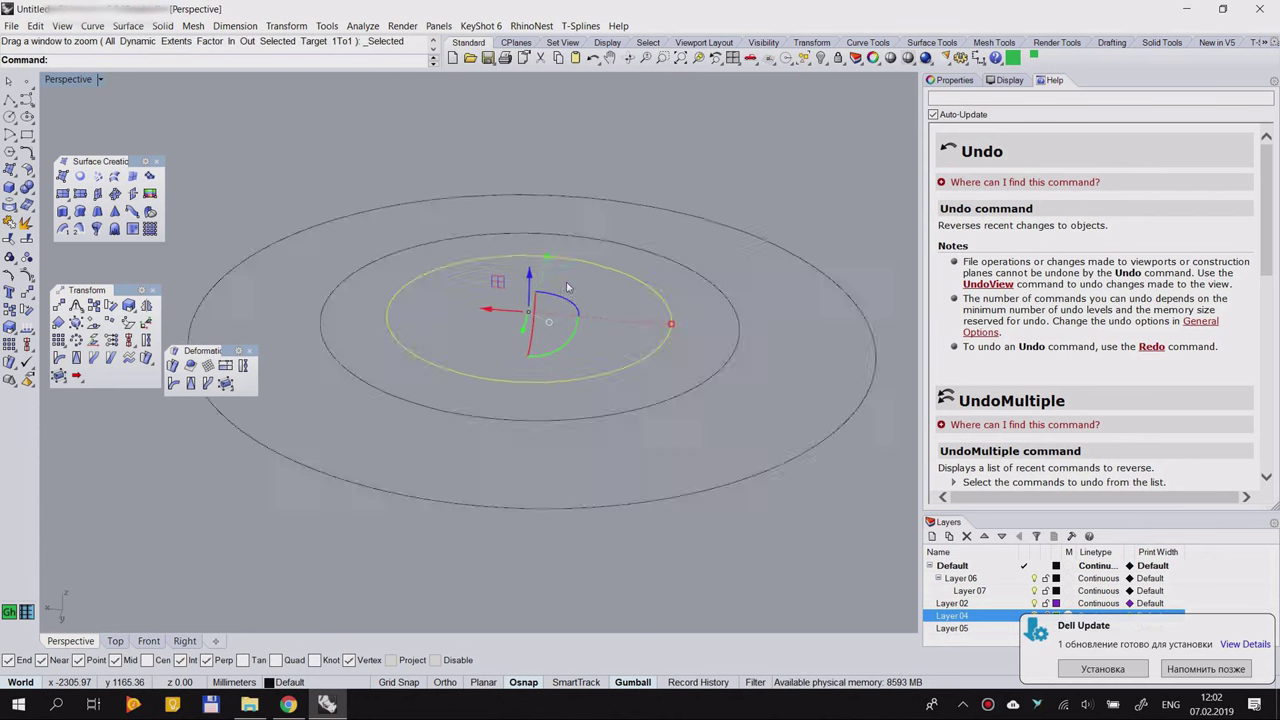
pyautogui.scroll(-12, 568, 286)
pyautogui.moveTo(568, 286); pyautogui.dragTo(650, 383, button='right')
pyautogui.click(791, 306)
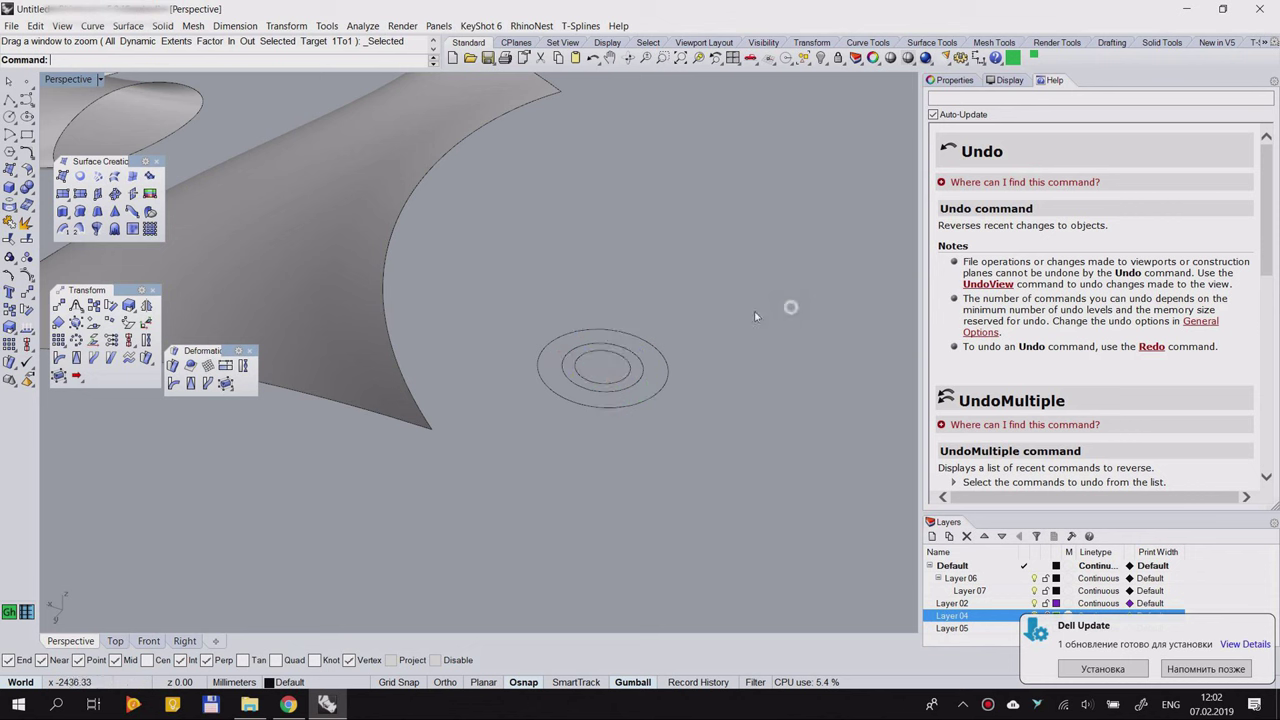
# Step: Call up the Popup toolbar at the pointer, float it near the circles and close it again
pyautogui.middleClick(664, 261)
pyautogui.moveTo(672, 183); pyautogui.dragTo(762, 152)
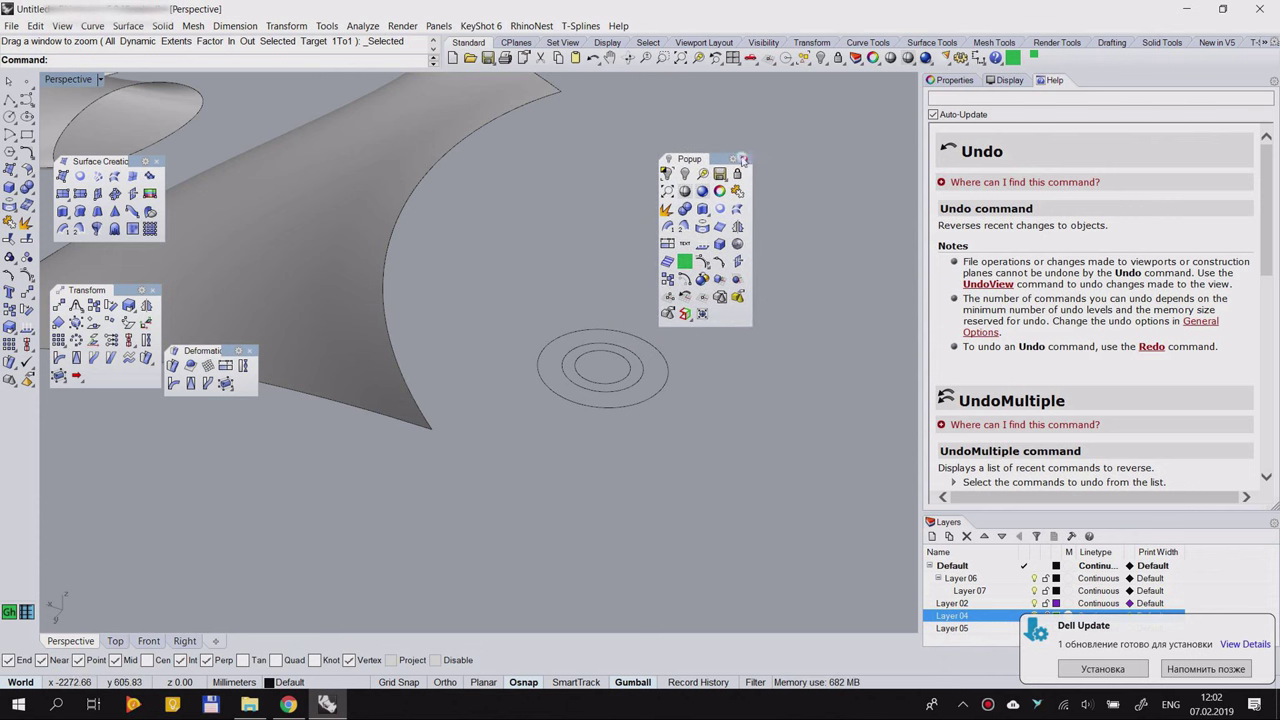
pyautogui.click(743, 159)
pyautogui.middleClick(652, 236)
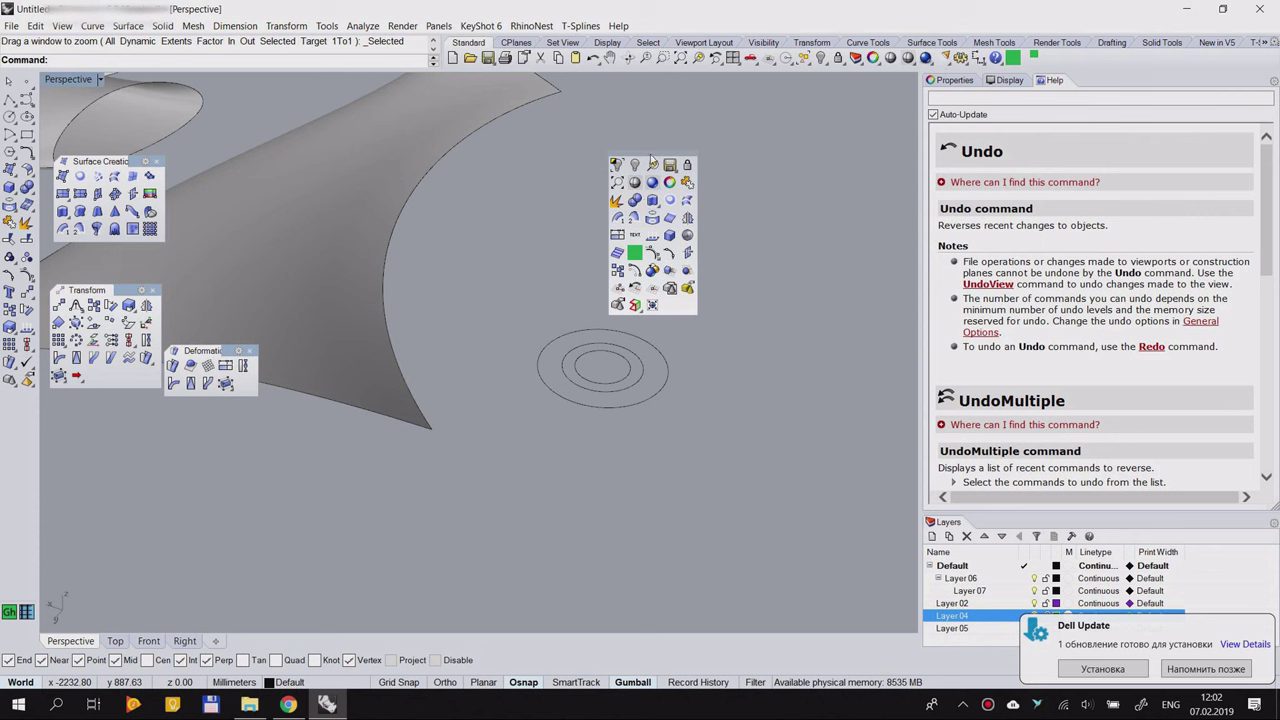
pyautogui.moveTo(653, 157); pyautogui.dragTo(536, 145)
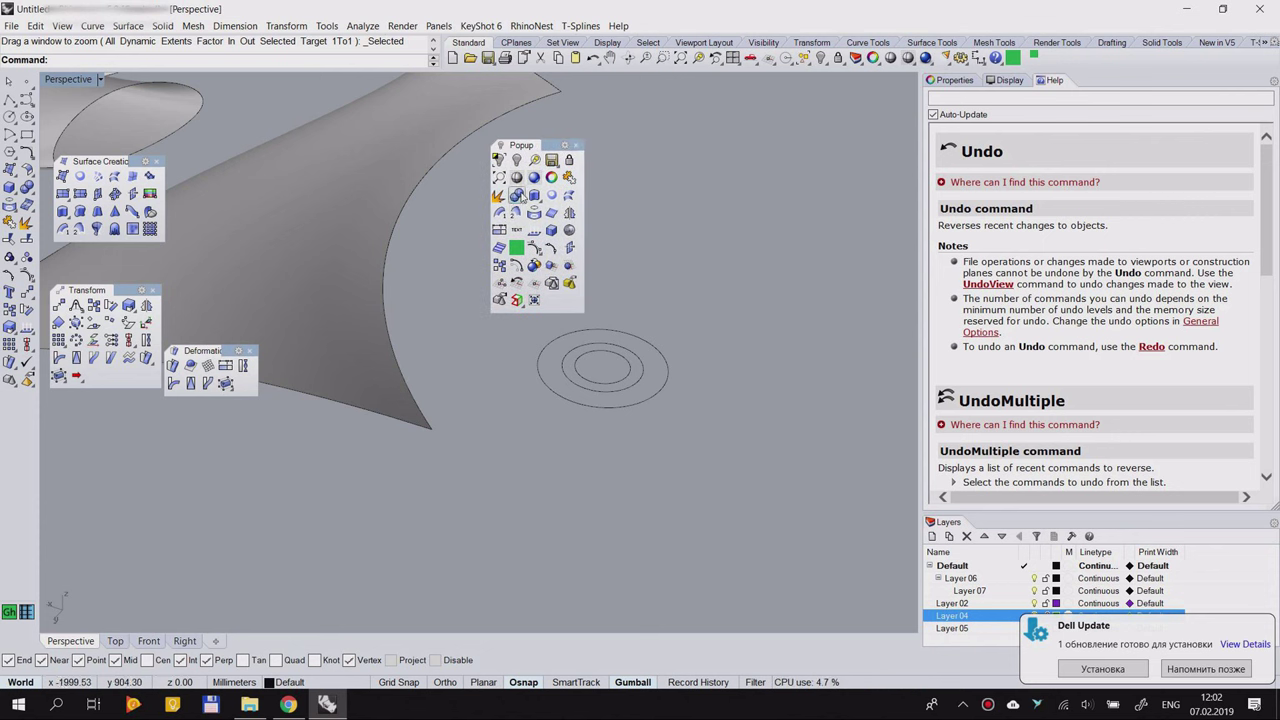
pyautogui.click(577, 145)
pyautogui.middleClick(619, 238)
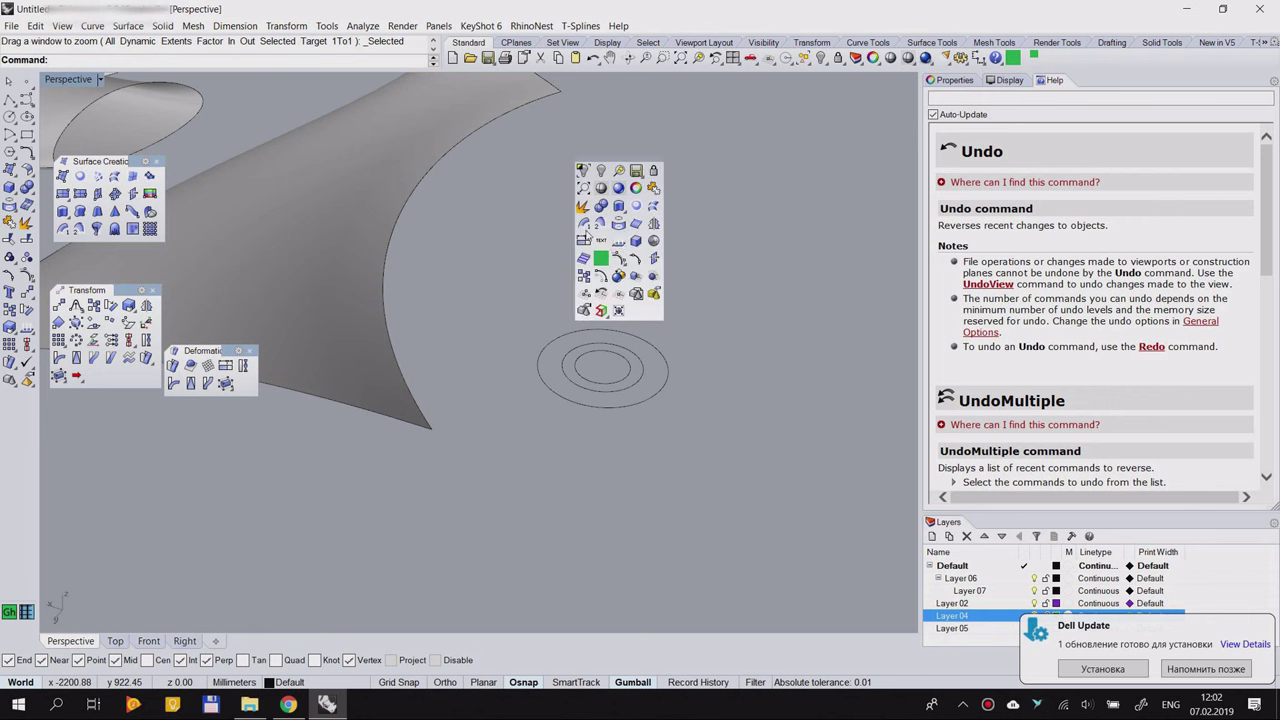
# Step: Float the Popup toolbar beside the circles and copy the Rotate tool onto it from the Transform palette
pyautogui.moveTo(640, 300); pyautogui.dragTo(538, 270, button='right')
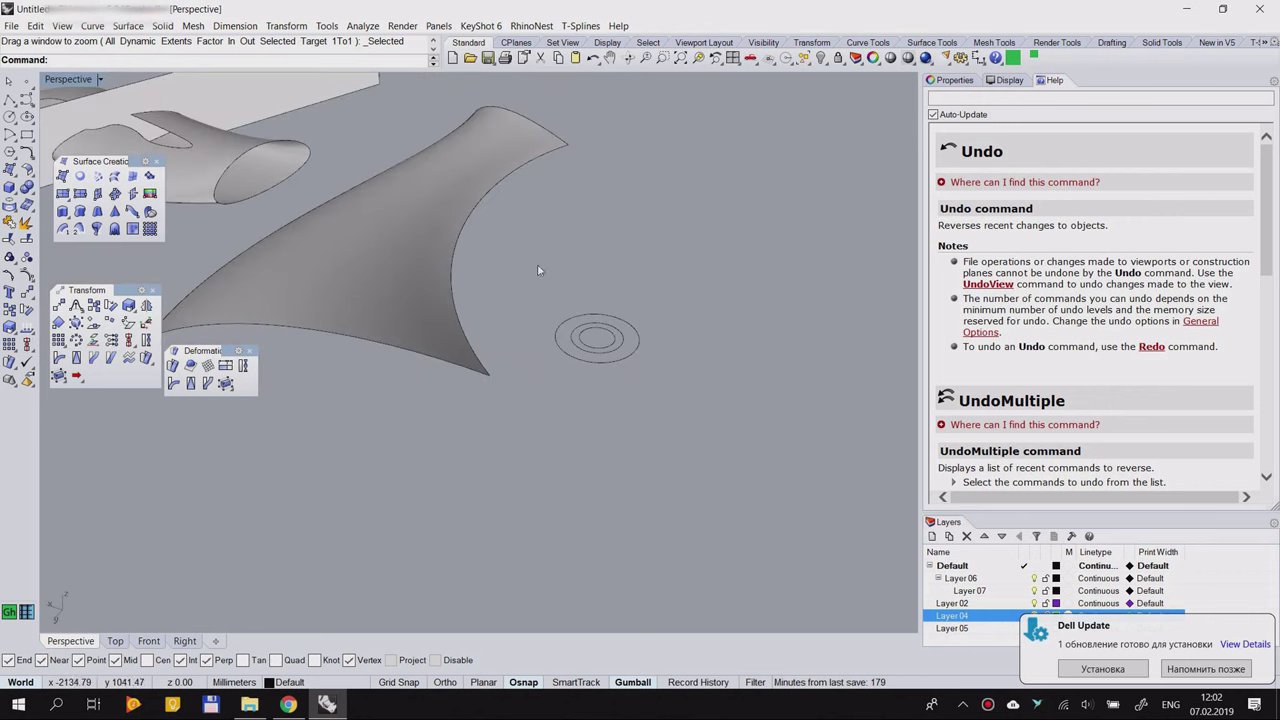
pyautogui.moveTo(618, 378); pyautogui.dragTo(628, 343, button='right')
pyautogui.middleClick(619, 207)
pyautogui.moveTo(628, 121); pyautogui.dragTo(796, 208)
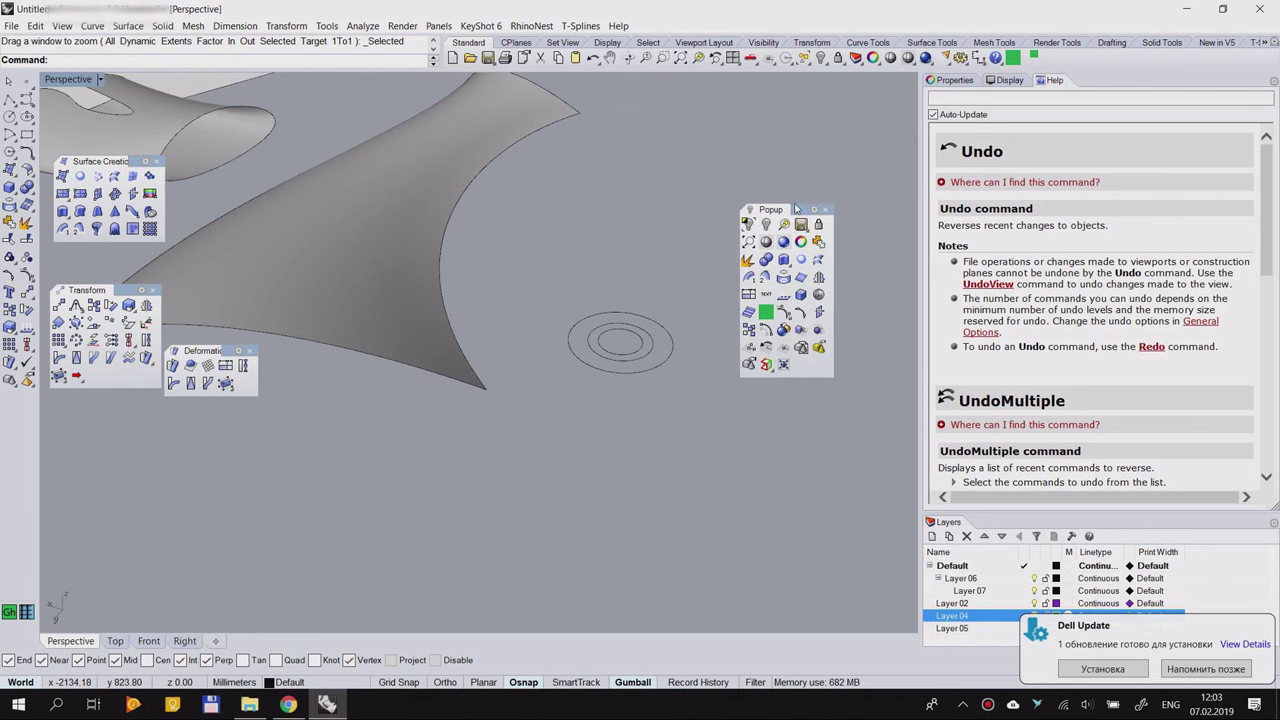
pyautogui.keyDown('shift'); pyautogui.moveTo(548, 266); pyautogui.dragTo(518, 325, button='right'); pyautogui.keyUp('shift')
pyautogui.moveTo(798, 211); pyautogui.dragTo(714, 199)
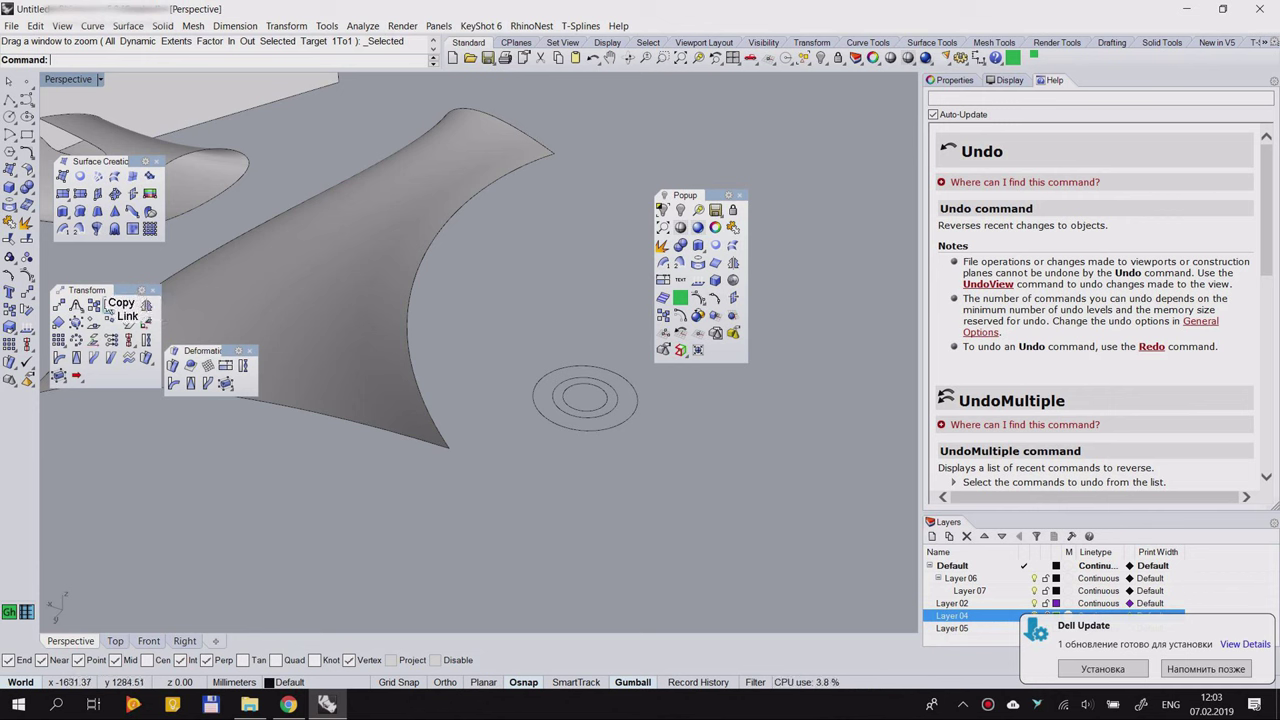
pyautogui.keyDown('ctrl'); pyautogui.moveTo(106, 305); pyautogui.dragTo(713, 350); pyautogui.keyUp('ctrl')
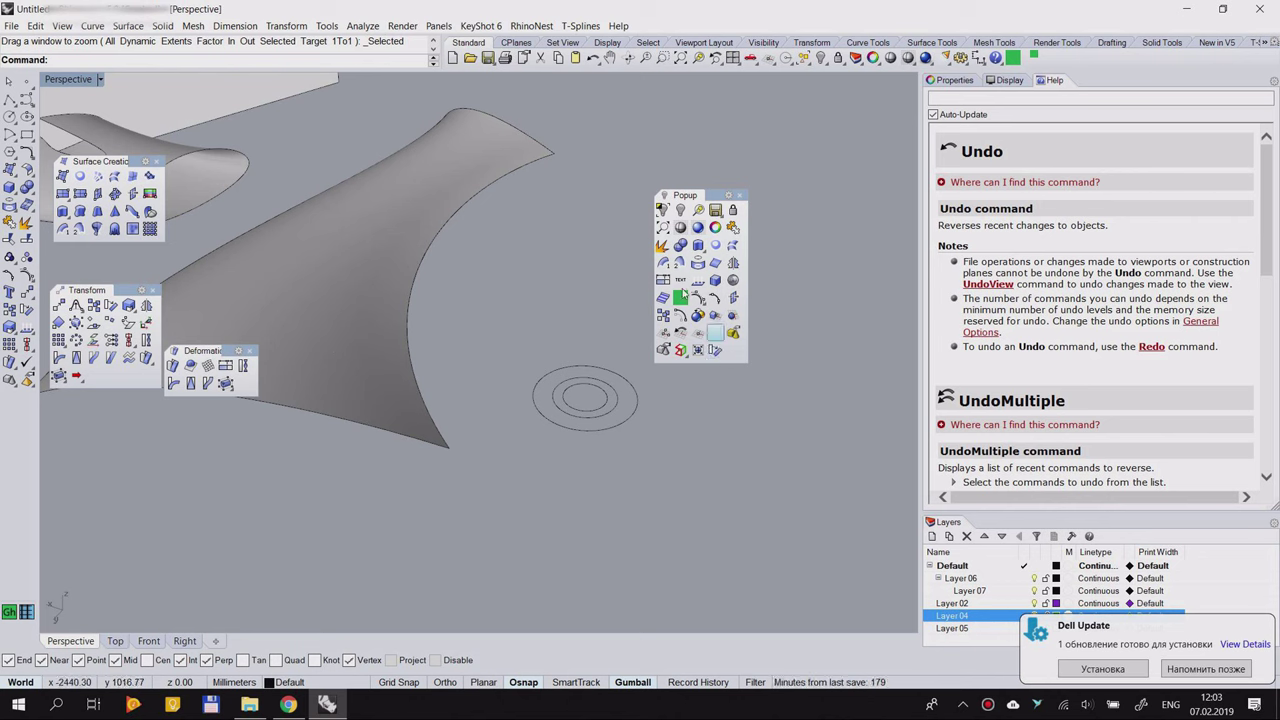
# Step: Close the extended Popup toolbar and reopen it as a floating palette above the circles
pyautogui.moveTo(713, 193); pyautogui.dragTo(652, 167)
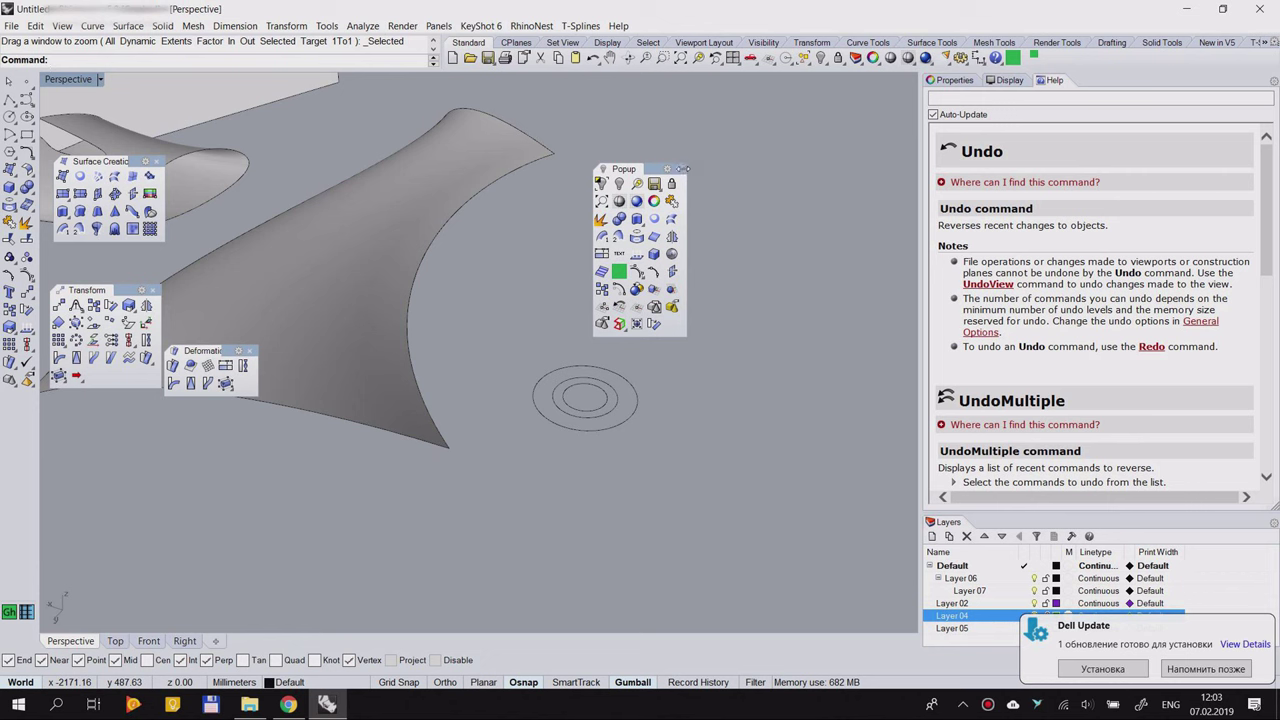
pyautogui.click(679, 170)
pyautogui.middleClick(656, 231)
pyautogui.moveTo(126, 290); pyautogui.dragTo(130, 292)
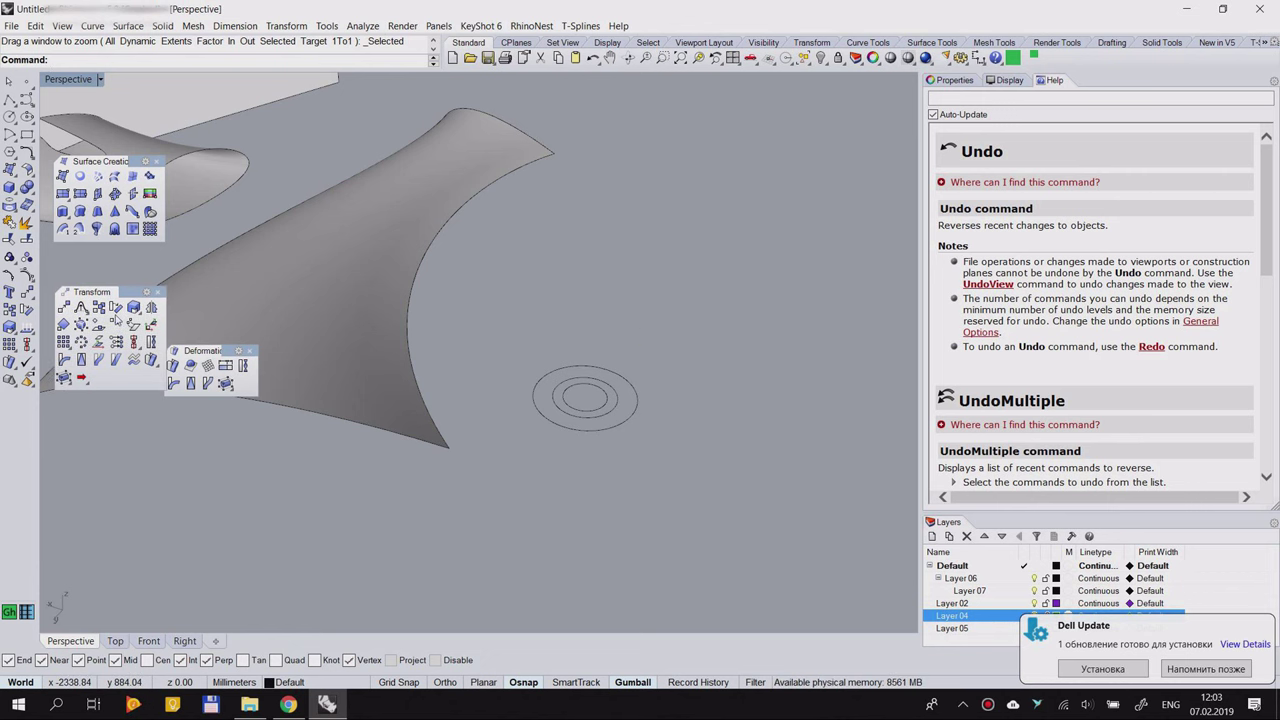
pyautogui.middleClick(626, 228)
pyautogui.moveTo(648, 150); pyautogui.dragTo(685, 134)
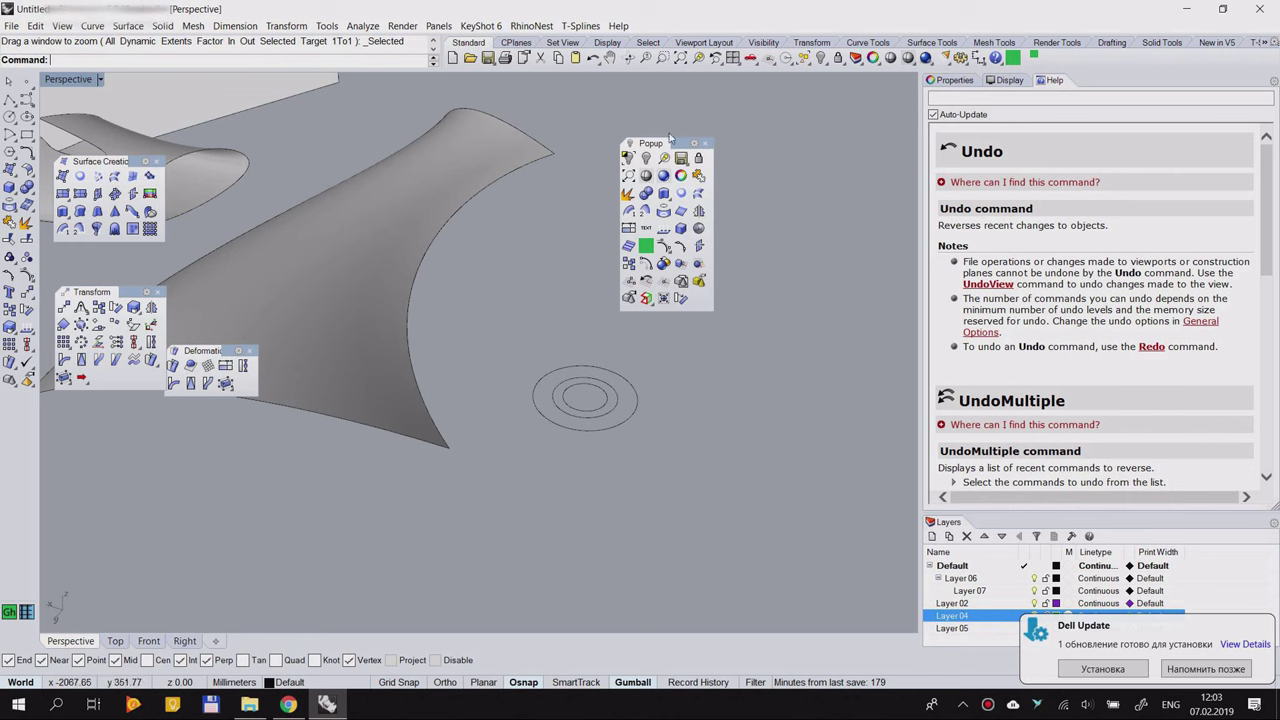
pyautogui.moveTo(677, 143); pyautogui.dragTo(697, 145)
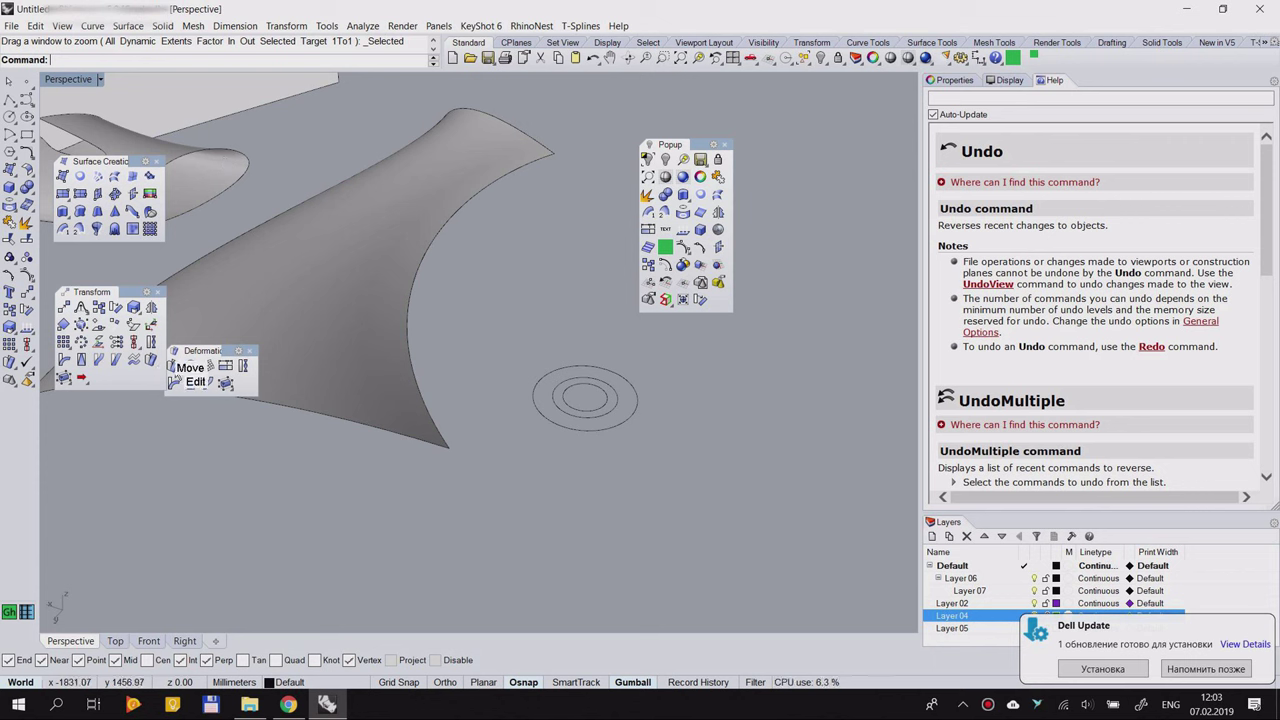
# Step: Delete the added Rotate tool from the Popup toolbar and close that toolbar
pyautogui.keyDown('shift'); pyautogui.moveTo(700, 300); pyautogui.dragTo(478, 318); pyautogui.keyUp('shift')
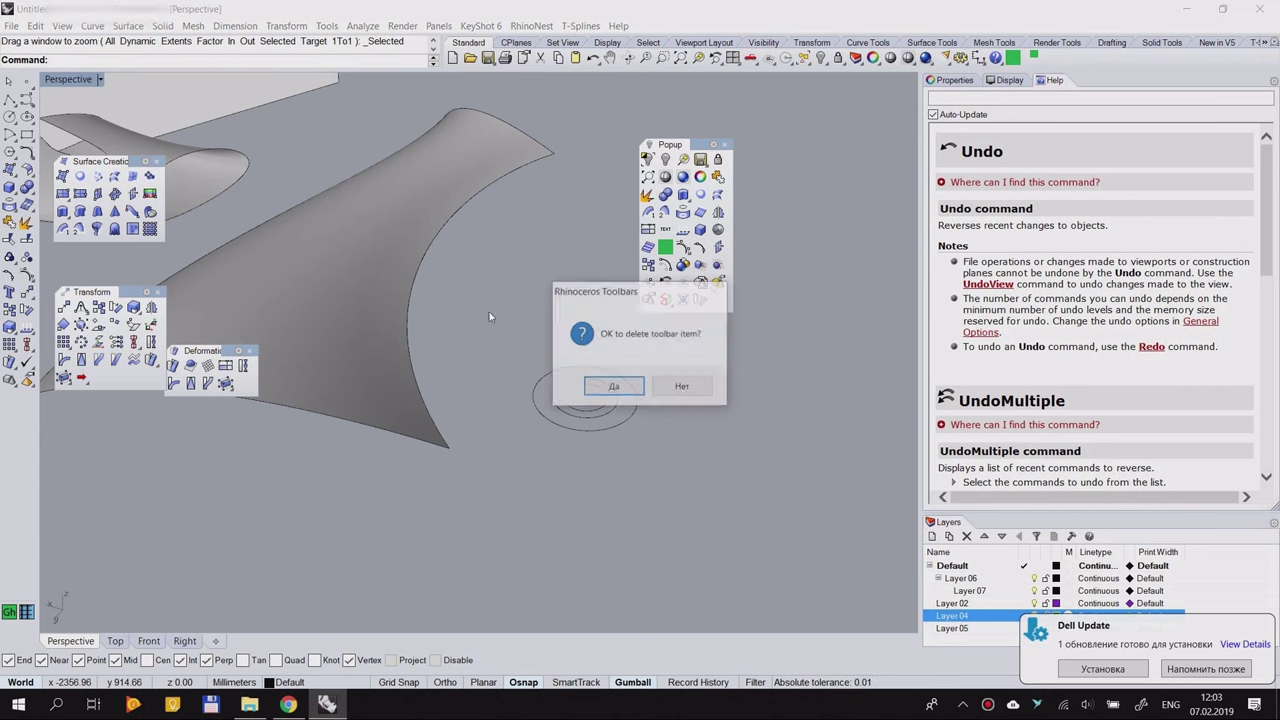
pyautogui.click(617, 387)
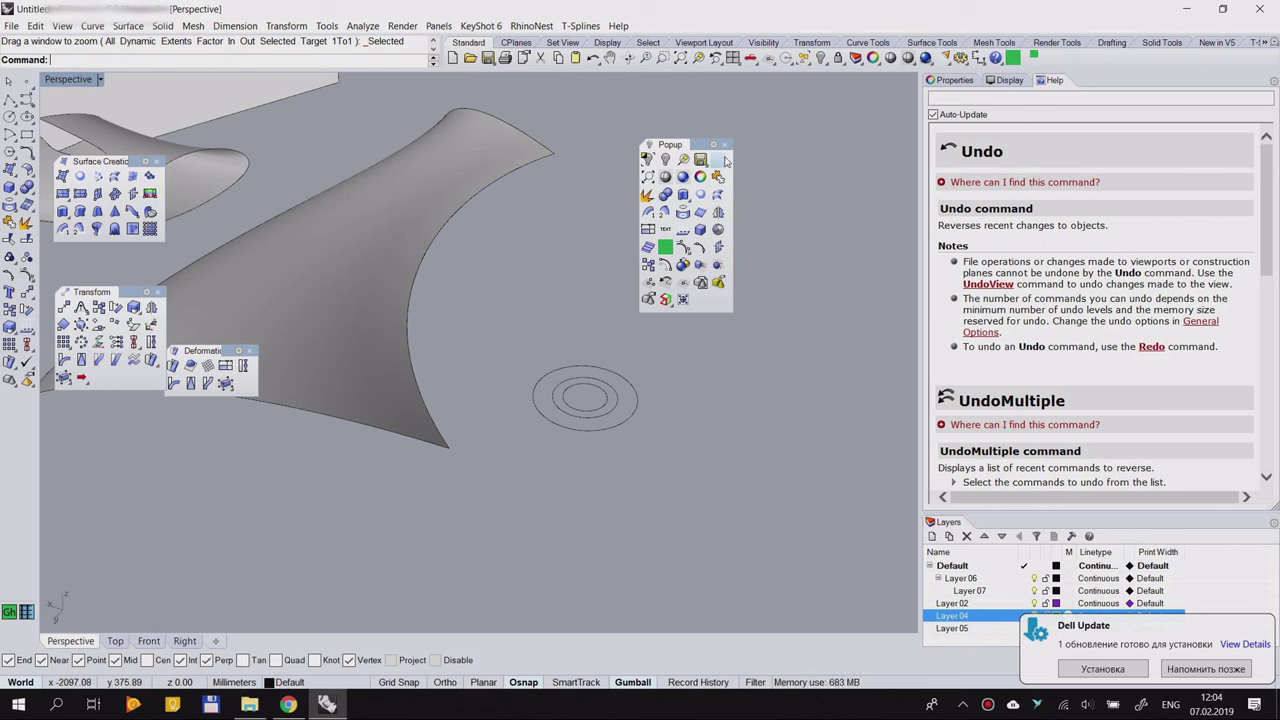
pyautogui.moveTo(706, 146); pyautogui.dragTo(799, 176)
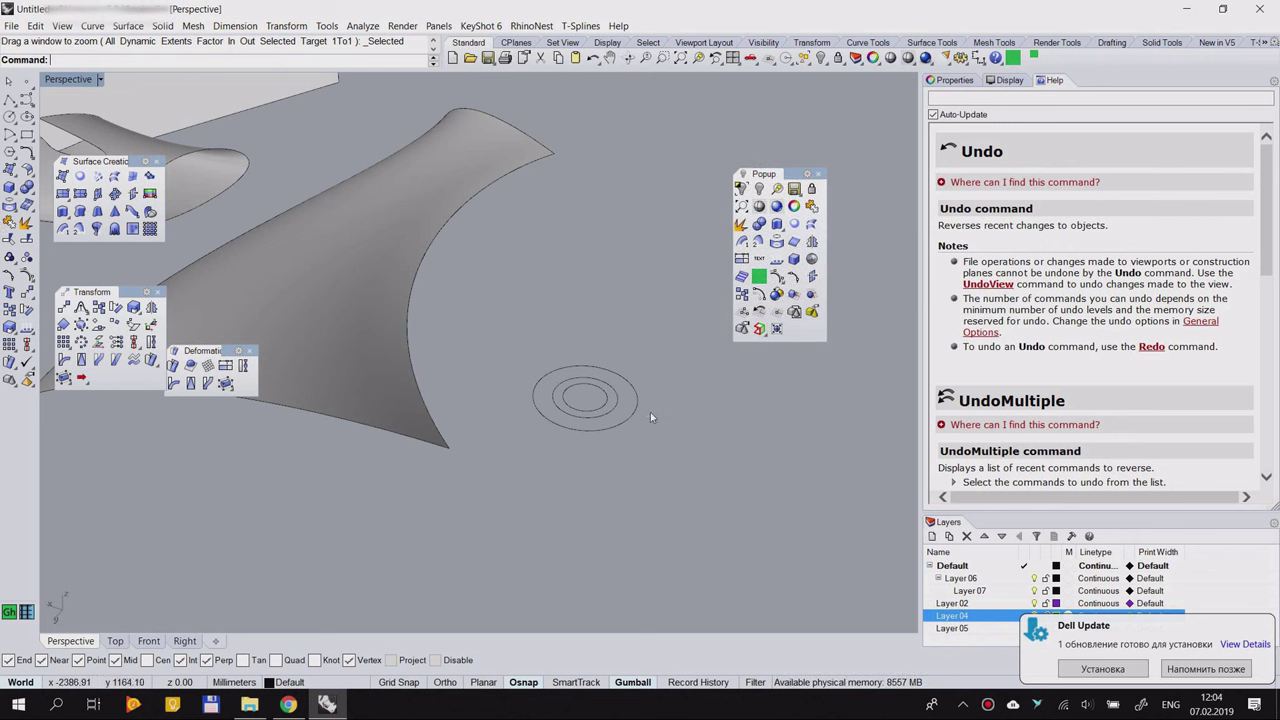
pyautogui.click(818, 174)
pyautogui.moveTo(225, 351); pyautogui.dragTo(263, 341)
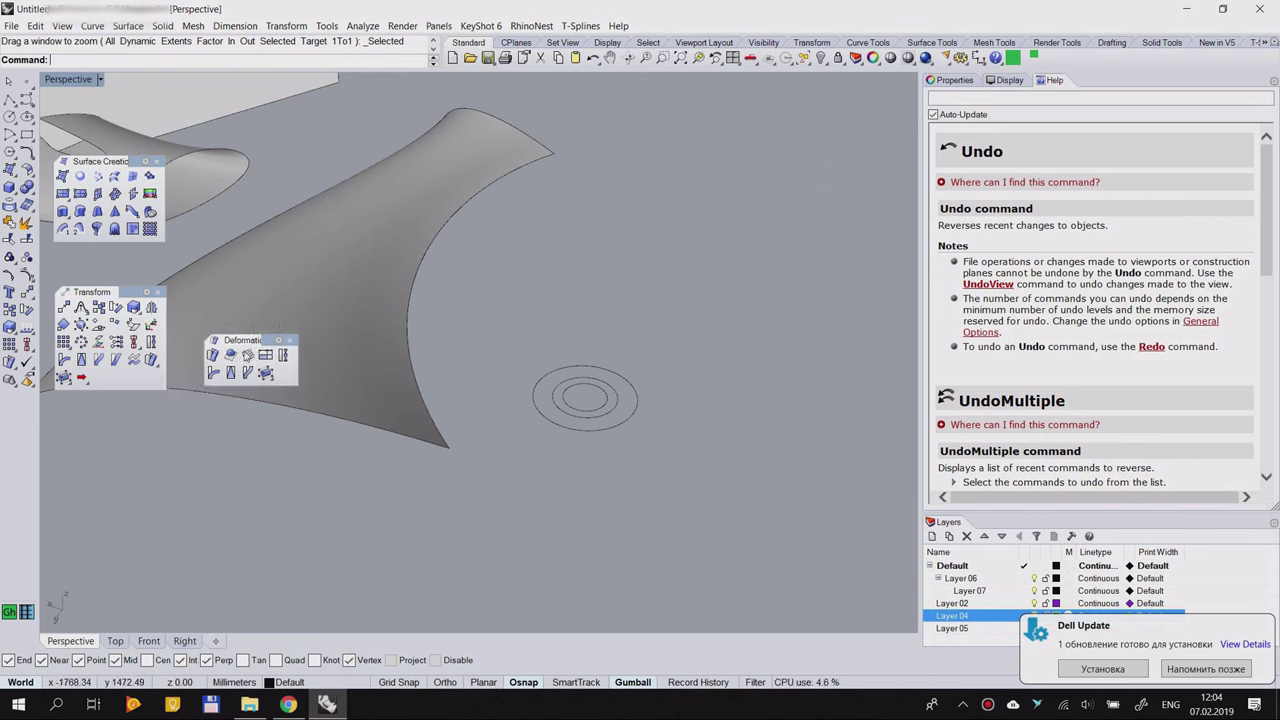
pyautogui.click(231, 356)
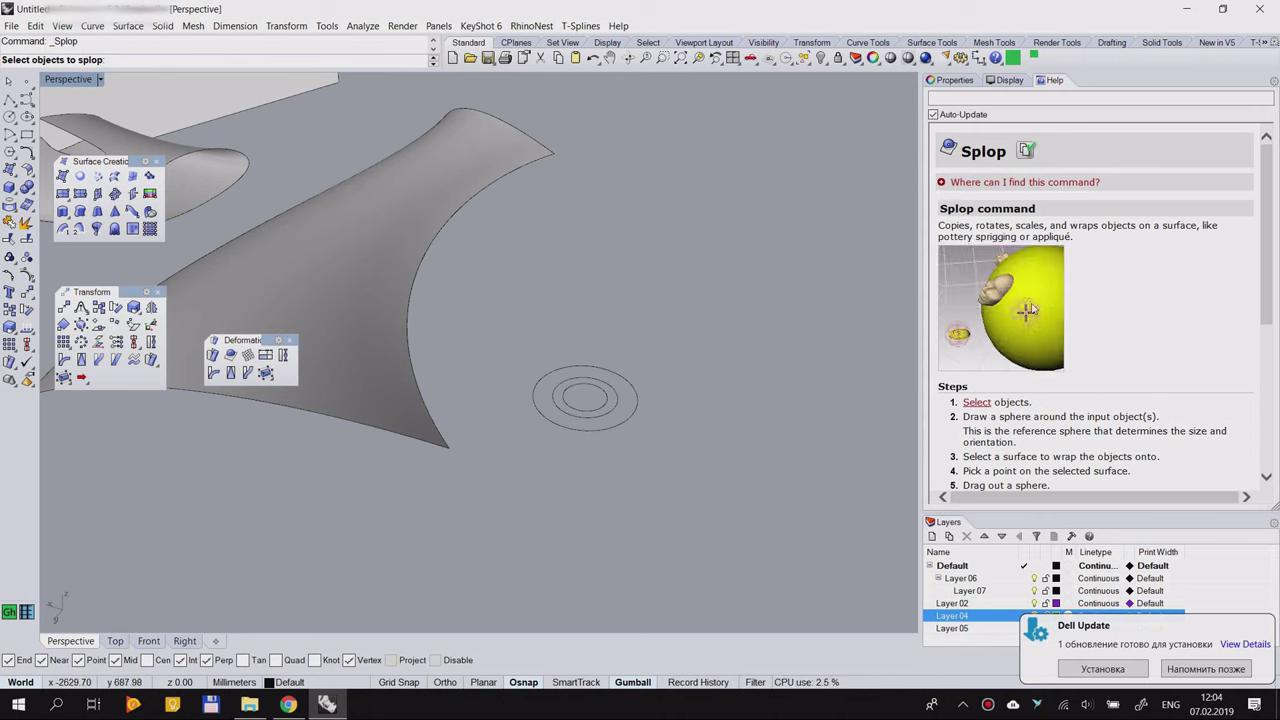
pyautogui.scroll(4, 628, 378)
pyautogui.click(628, 378)
pyautogui.click(652, 372)
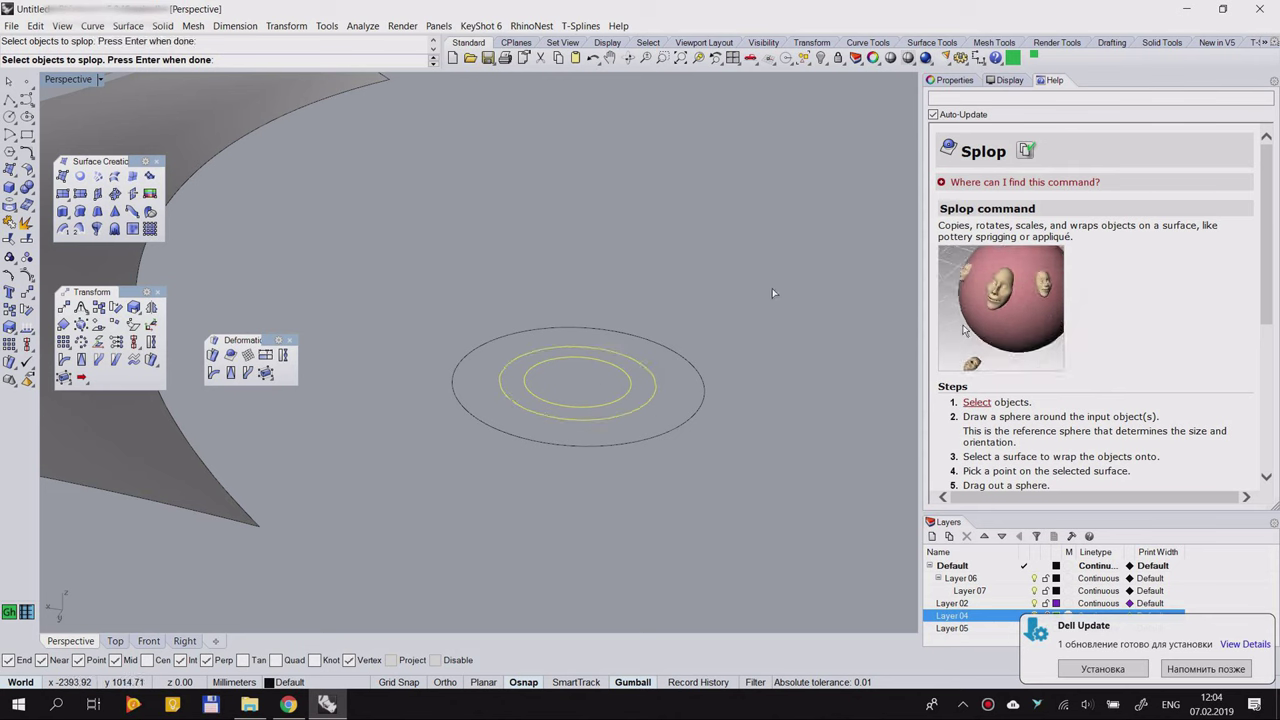
pyautogui.press('Escape')
# Step: Raise the middle circle vertically well above the other two circles
pyautogui.click(647, 374)
pyautogui.moveTo(647, 374); pyautogui.dragTo(598, 326, button='right')
pyautogui.moveTo(591, 321); pyautogui.dragTo(666, 262)
pyautogui.click(723, 312)
# Step: Raise the smallest circle to a height between the largest circle and the raised middle one
pyautogui.click(634, 350)
pyautogui.click(597, 324)
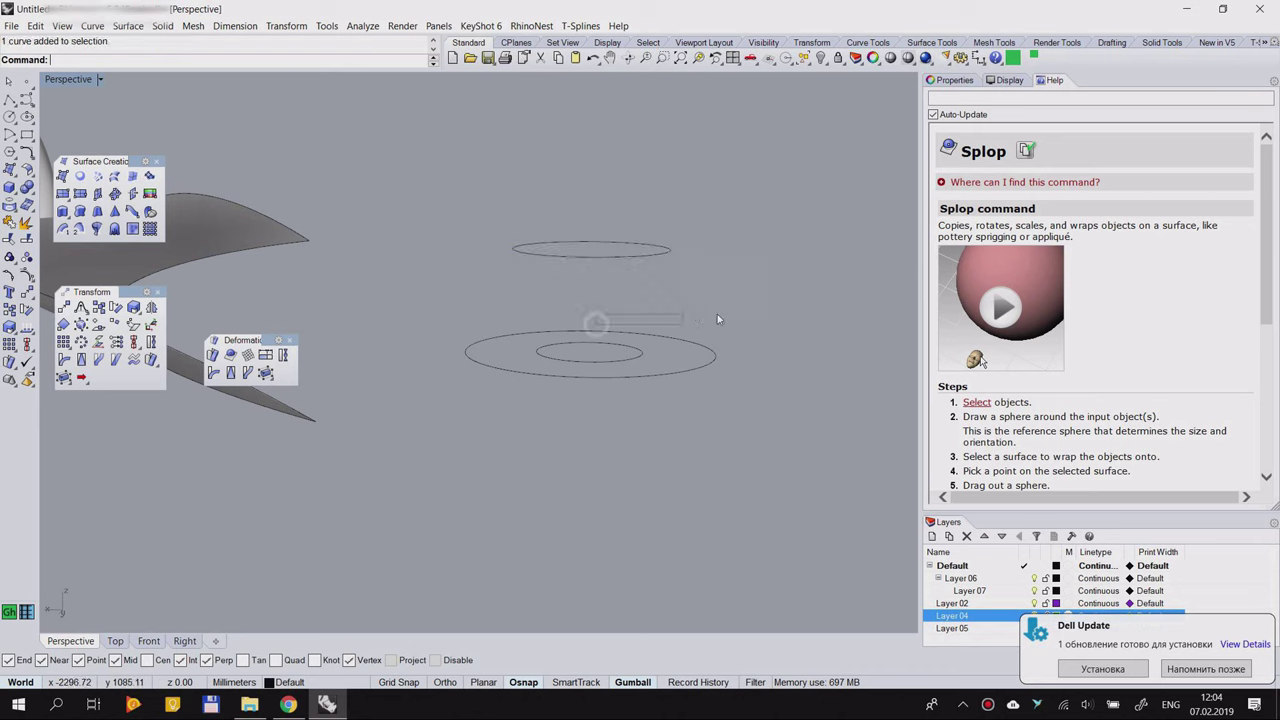
pyautogui.click(631, 347)
pyautogui.moveTo(594, 318); pyautogui.dragTo(770, 308)
pyautogui.click(770, 314)
pyautogui.moveTo(770, 314); pyautogui.dragTo(745, 329, button='right')
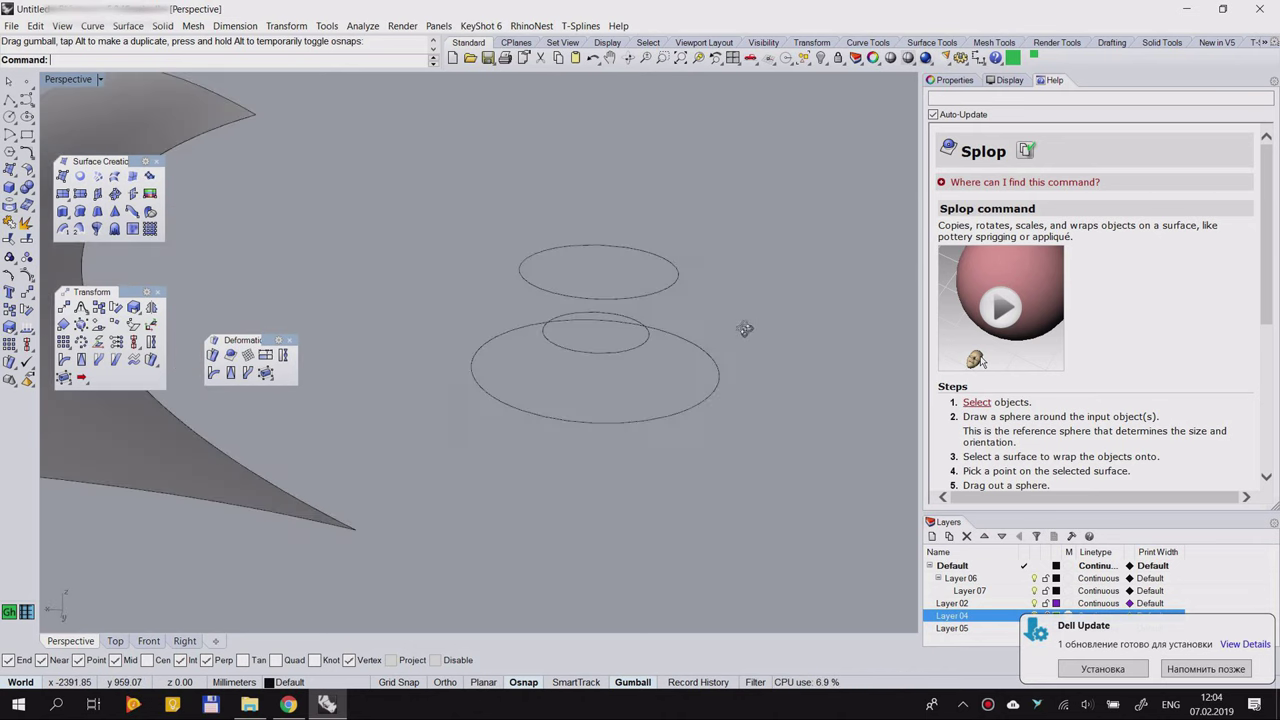
# Step: Loft the three circles from the largest through the smallest to the raised one, using Tight style without simplifying
pyautogui.click(116, 179)
pyautogui.click(716, 386)
pyautogui.click(637, 343)
pyautogui.click(652, 290)
pyautogui.press('Return')
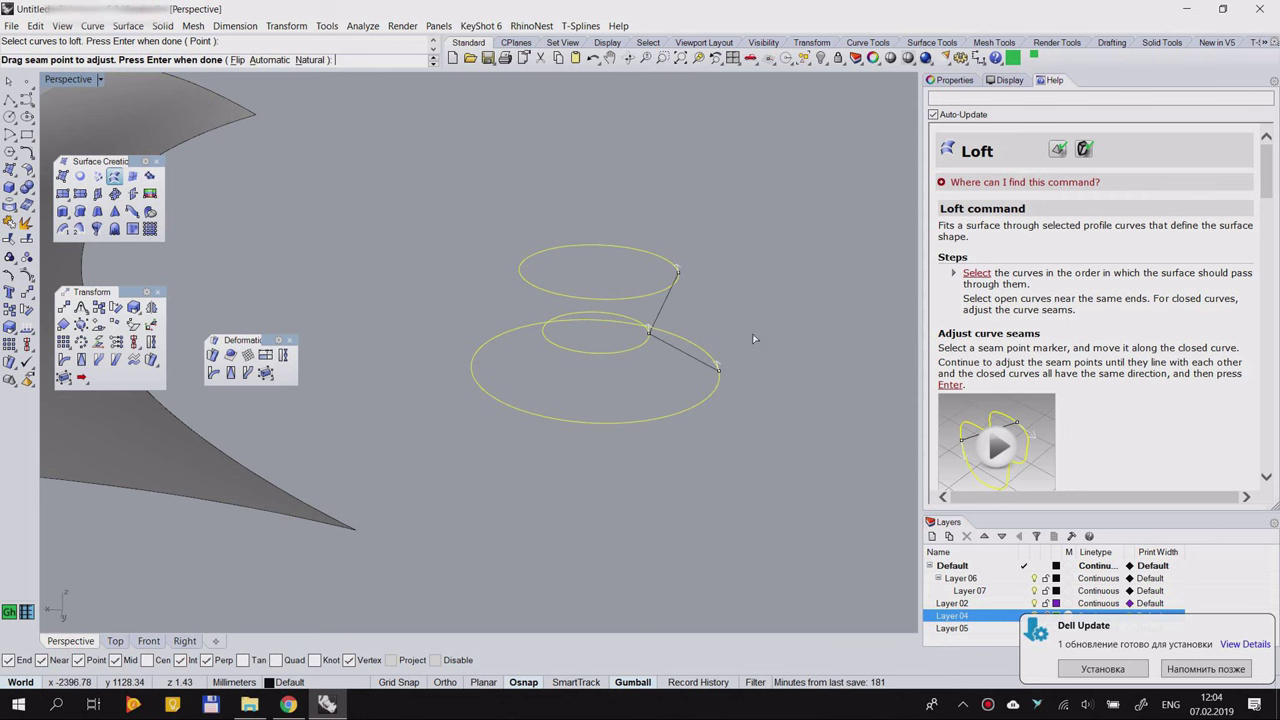
pyautogui.press('Return')
pyautogui.moveTo(586, 403); pyautogui.dragTo(703, 337, button='right')
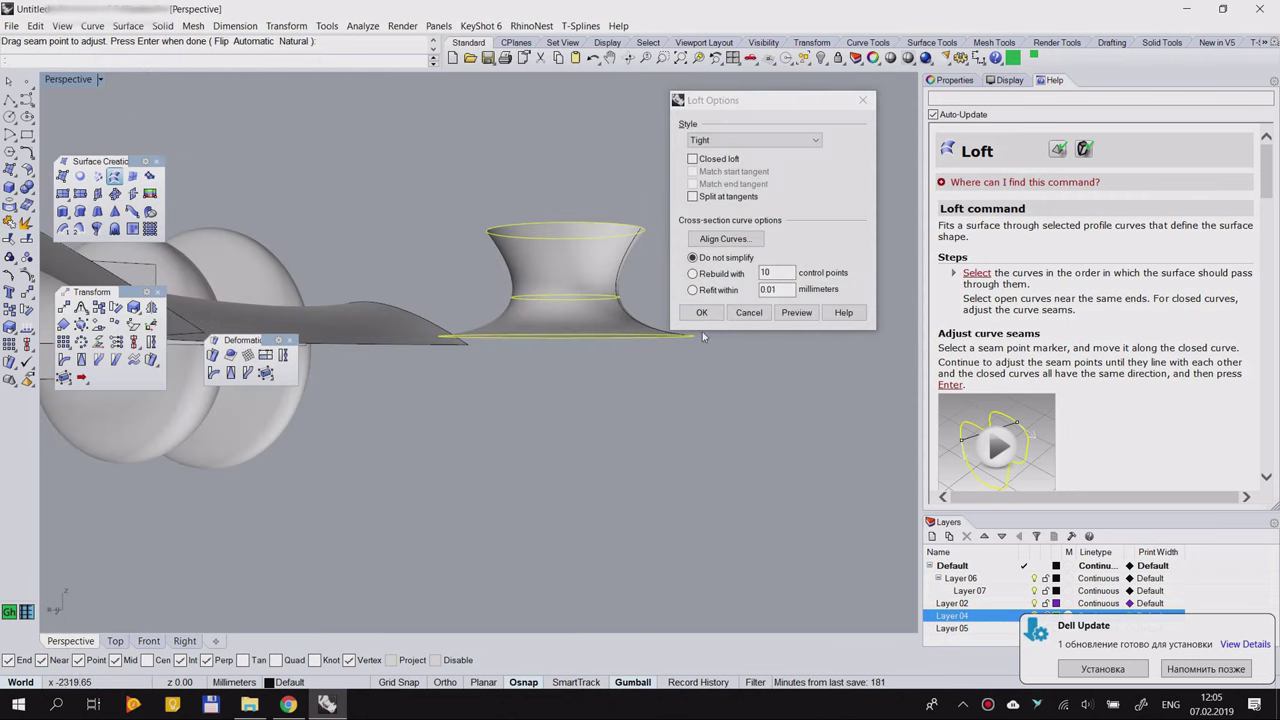
pyautogui.press('Return')
pyautogui.moveTo(718, 384); pyautogui.dragTo(614, 407, button='right')
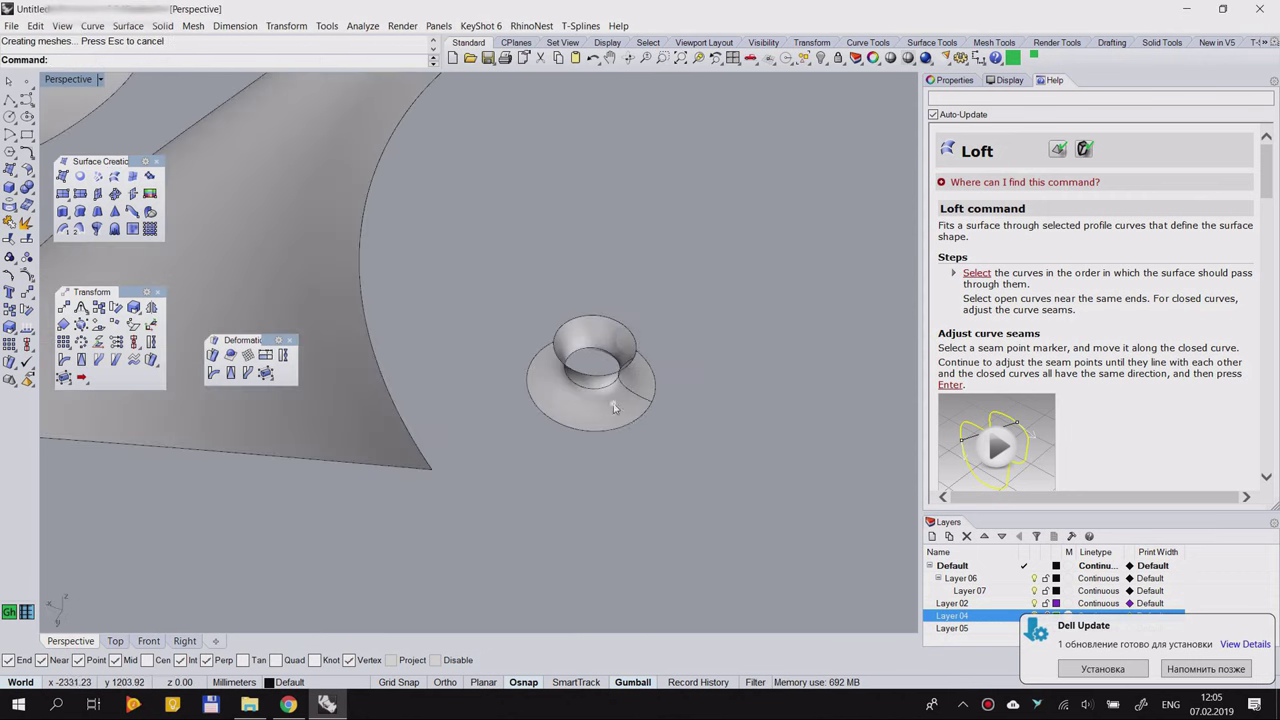
# Step: Move the lofted surface aside, delete the leftover profile circles and bring the surface back beside the flared surface
pyautogui.moveTo(614, 407); pyautogui.dragTo(801, 287)
pyautogui.moveTo(666, 334); pyautogui.dragTo(543, 441)
pyautogui.press('Delete')
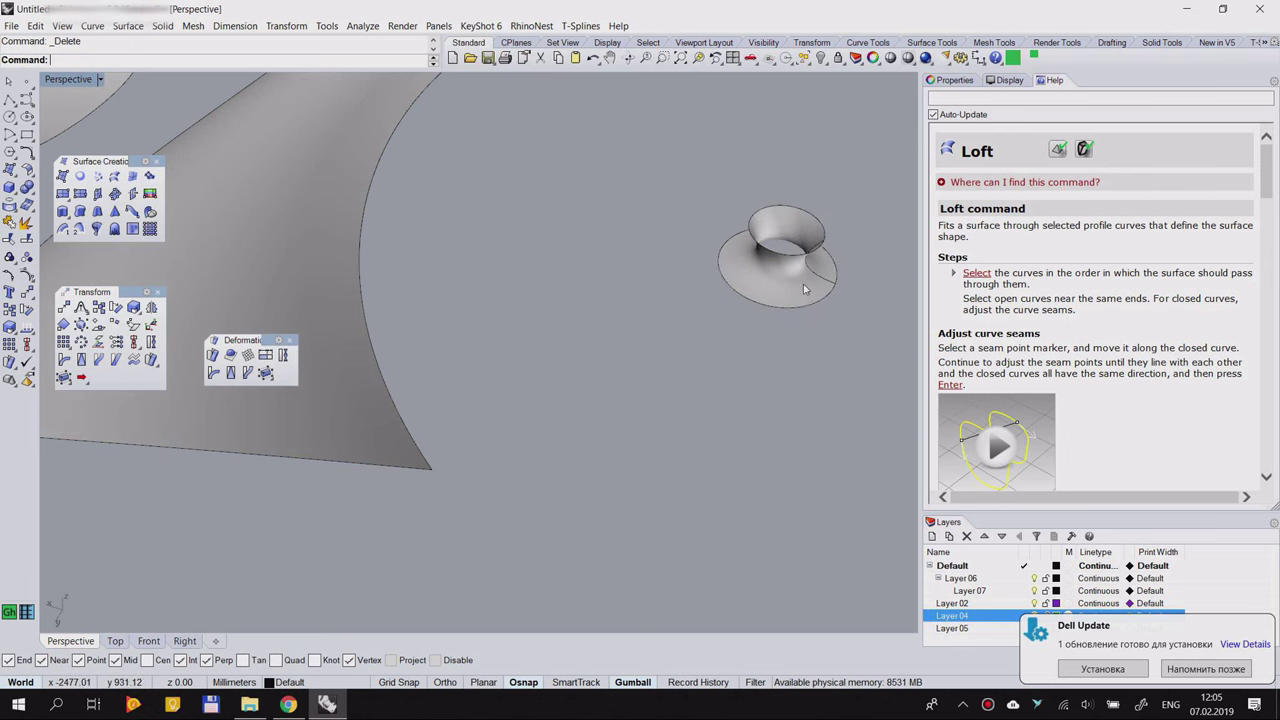
pyautogui.moveTo(803, 284); pyautogui.dragTo(613, 411)
pyautogui.click(625, 530)
pyautogui.scroll(-4, 600, 448)
pyautogui.moveTo(600, 434); pyautogui.dragTo(505, 426, button='right')
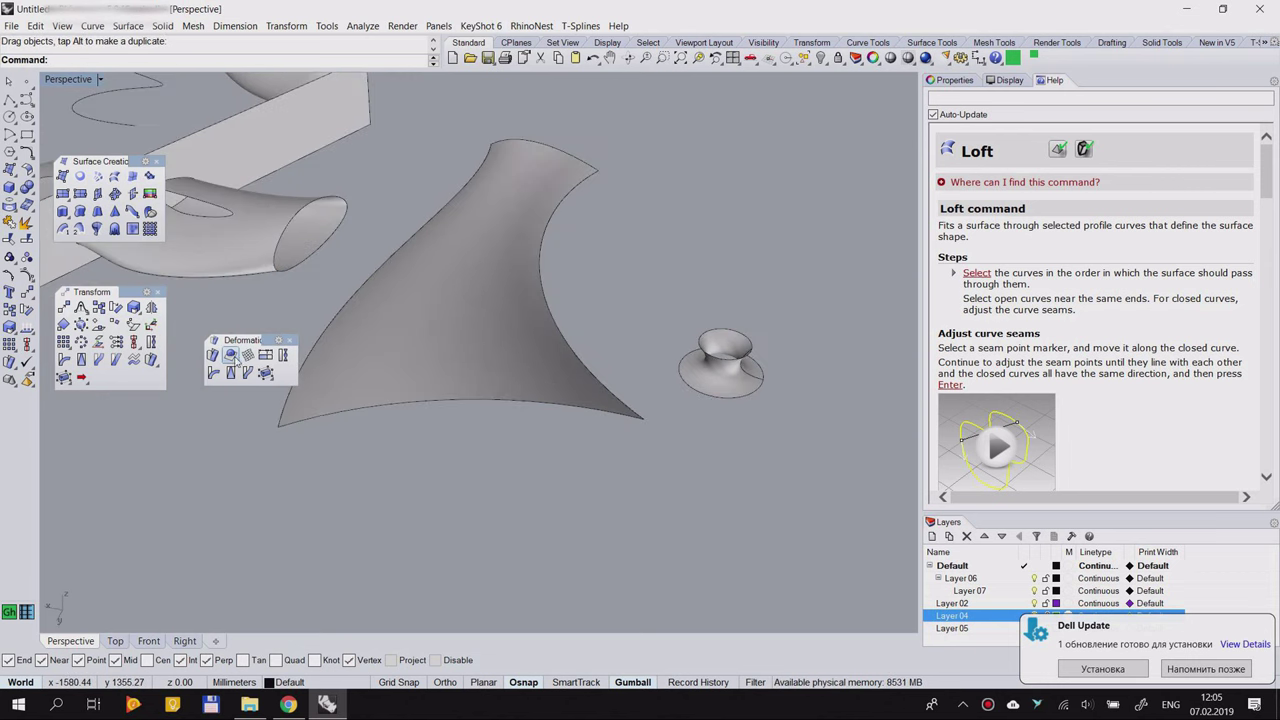
pyautogui.click(231, 356)
pyautogui.click(720, 383)
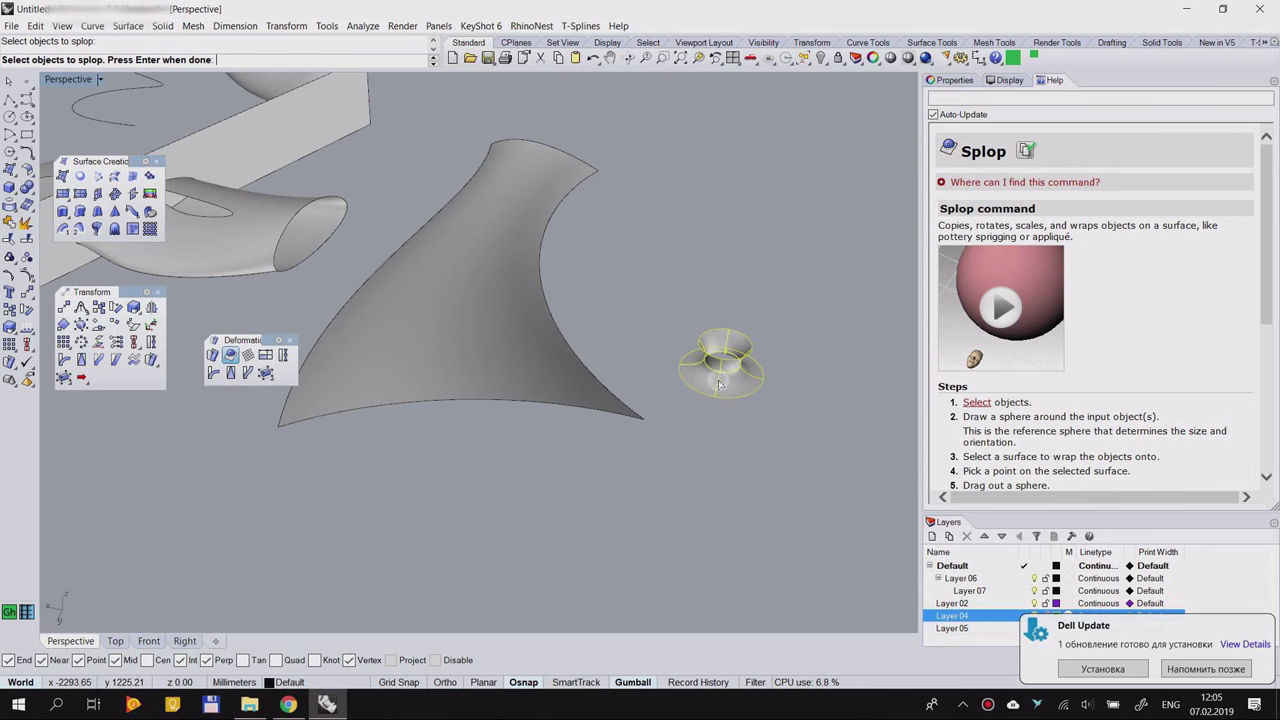
pyautogui.moveTo(775, 383); pyautogui.dragTo(746, 380, button='right')
pyautogui.scroll(6, 646, 372)
pyautogui.moveTo(646, 352); pyautogui.dragTo(699, 434, button='right')
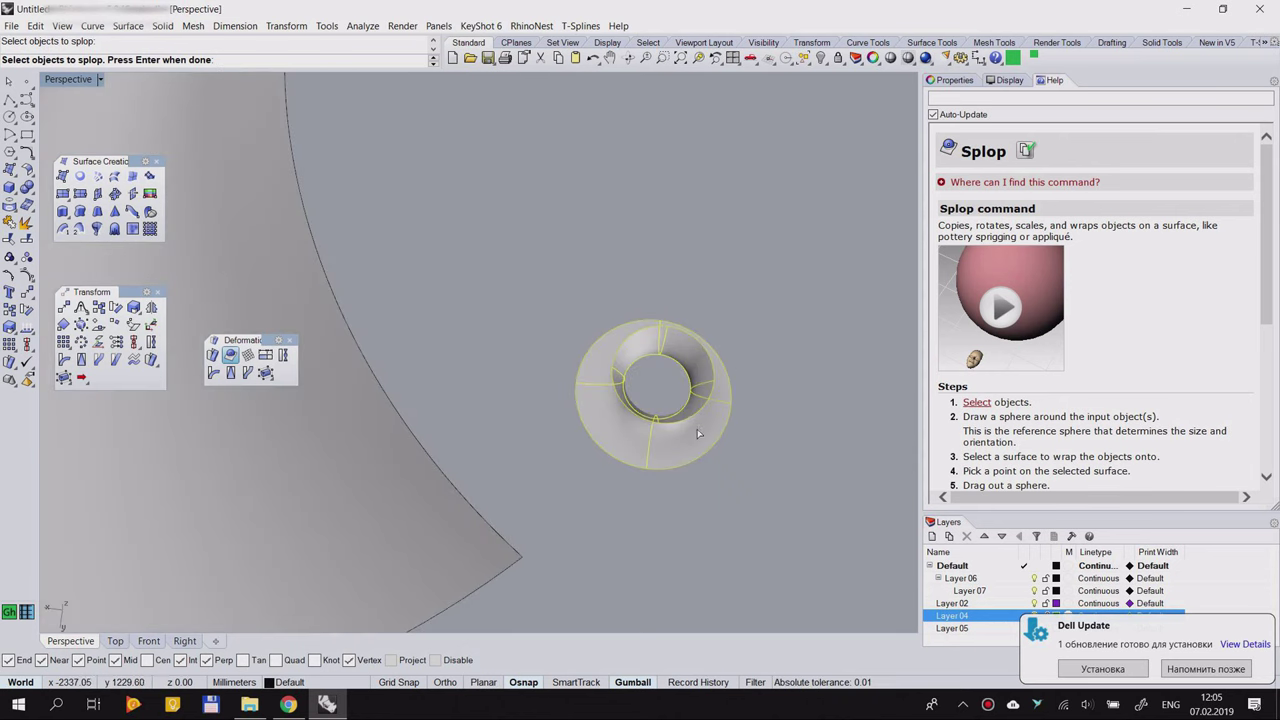
pyautogui.press('Return')
pyautogui.scroll(3, 686, 400)
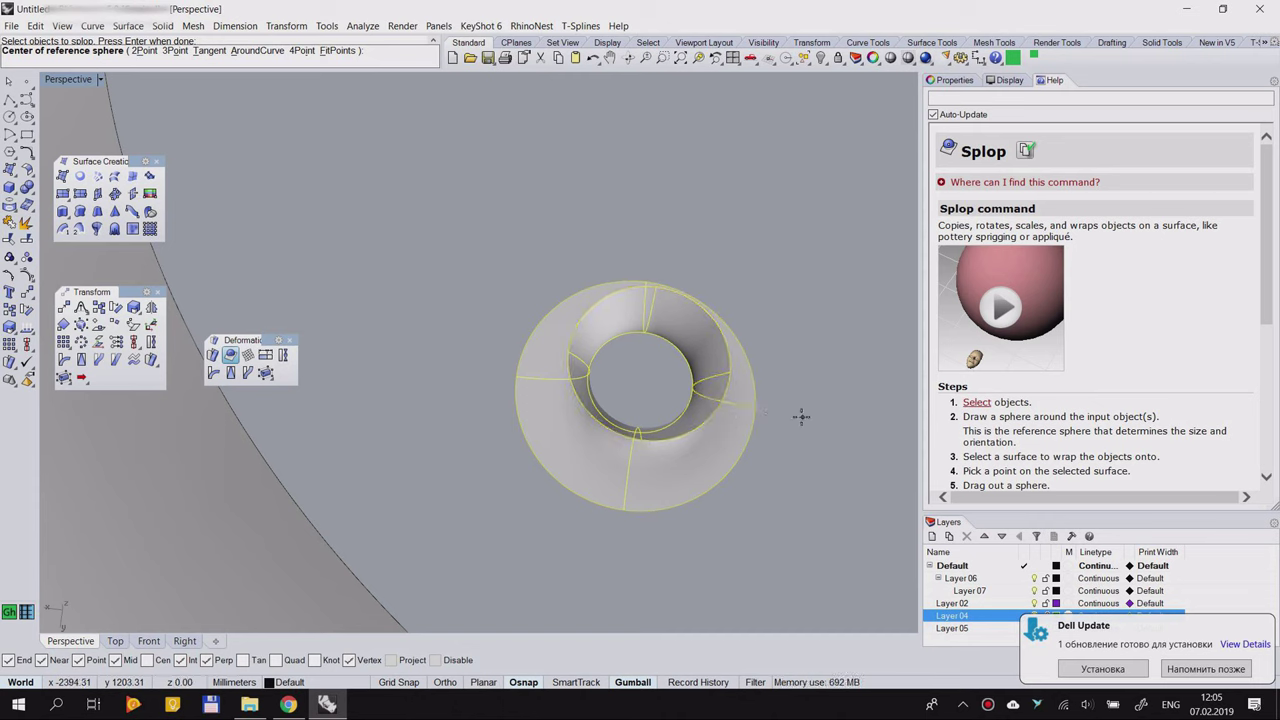
pyautogui.click(116, 641)
pyautogui.scroll(-5, 370, 370)
pyautogui.scroll(10, 400, 350)
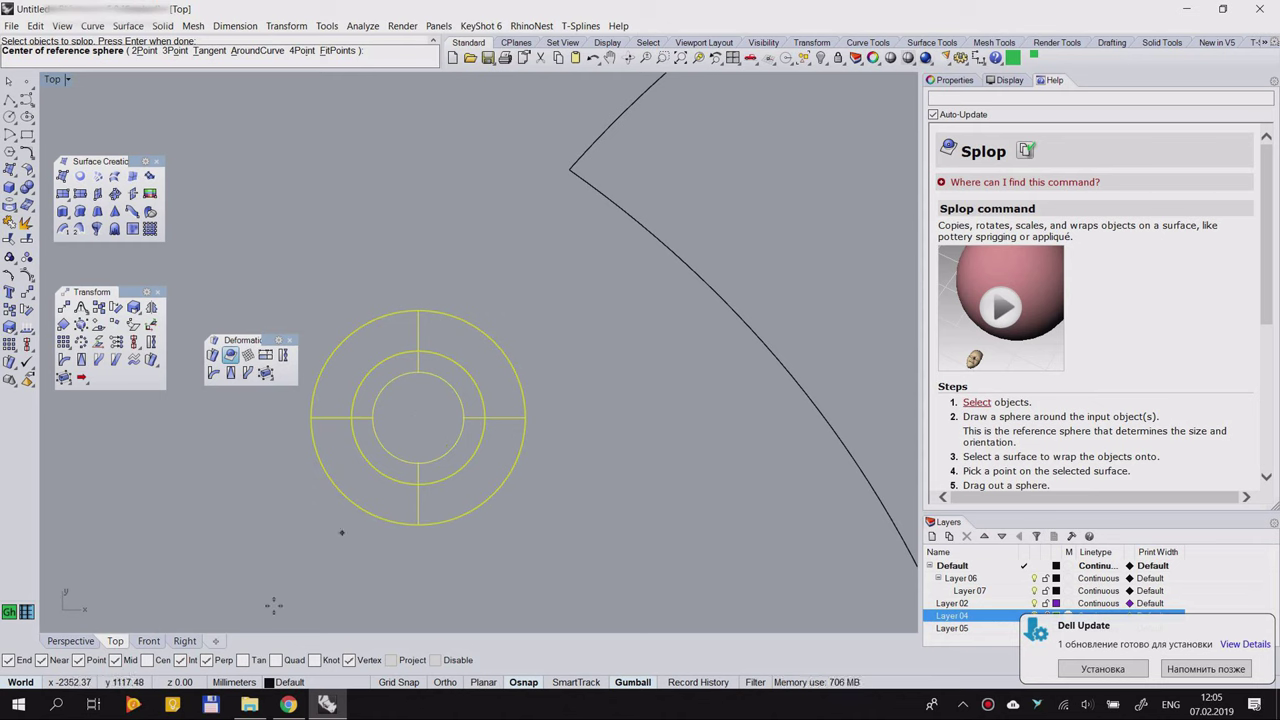
pyautogui.click(420, 416)
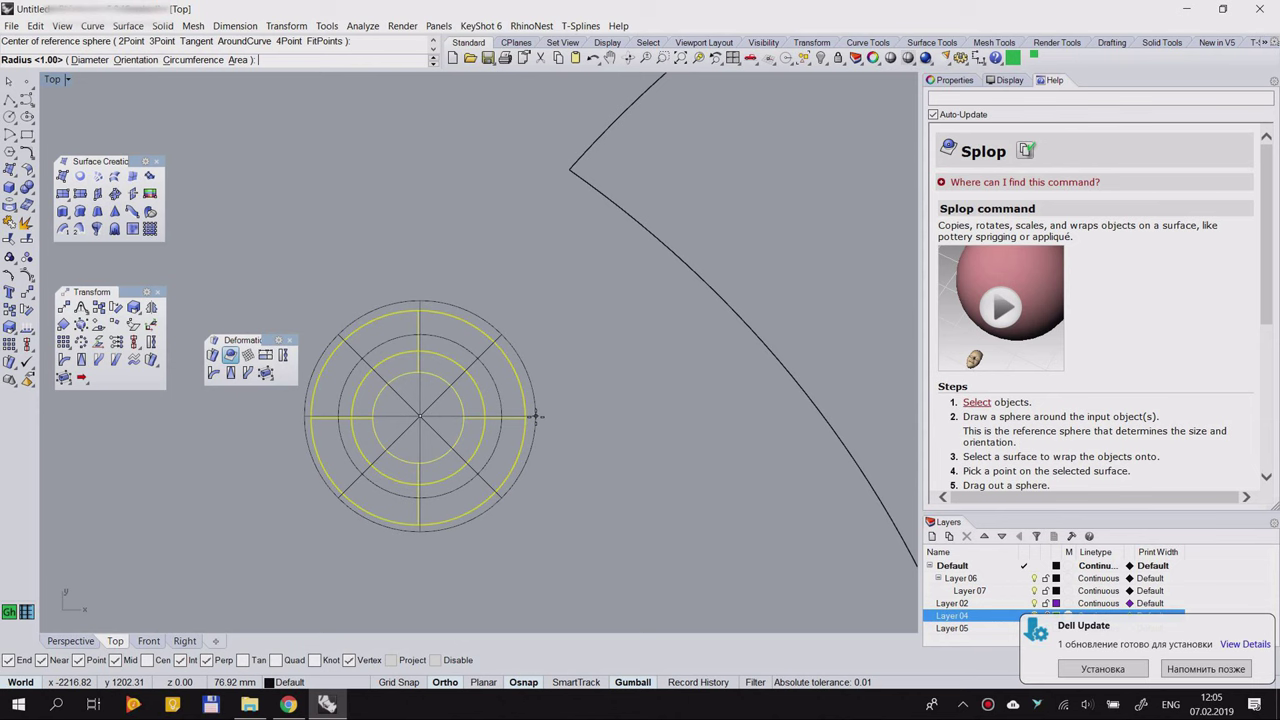
pyautogui.click(535, 421)
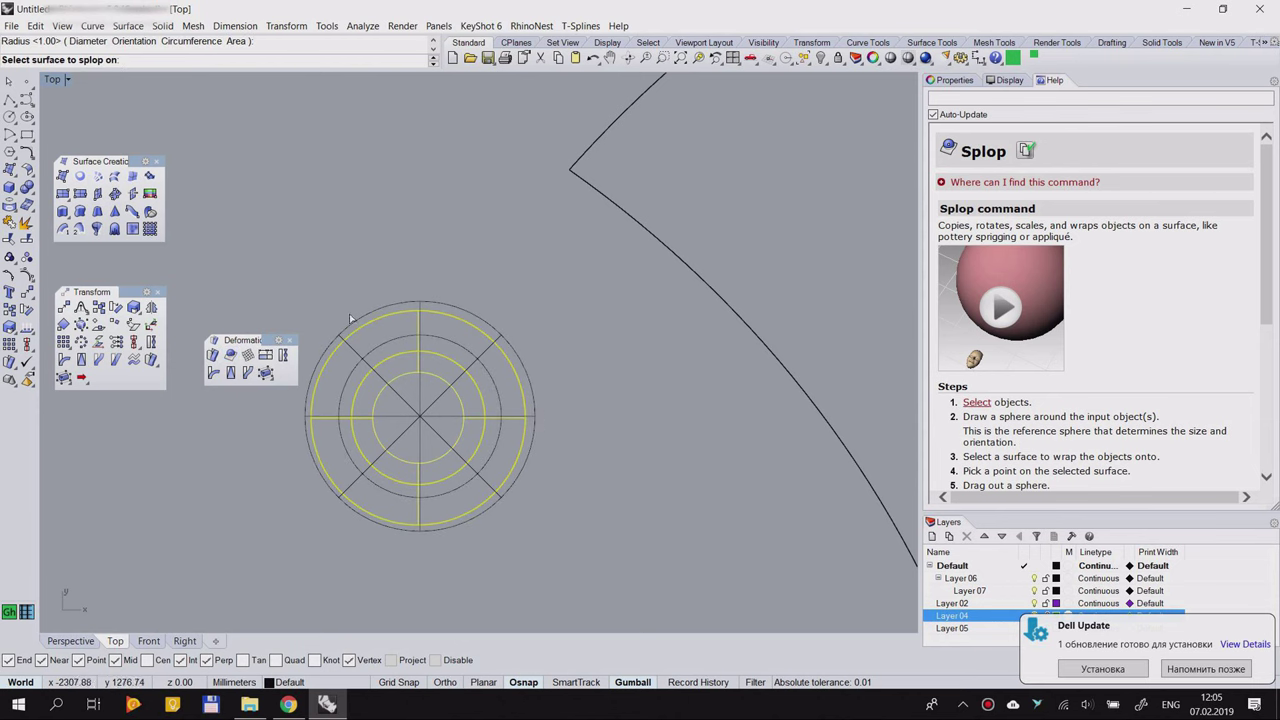
pyautogui.click(80, 641)
pyautogui.moveTo(122, 618); pyautogui.dragTo(610, 399, button='right')
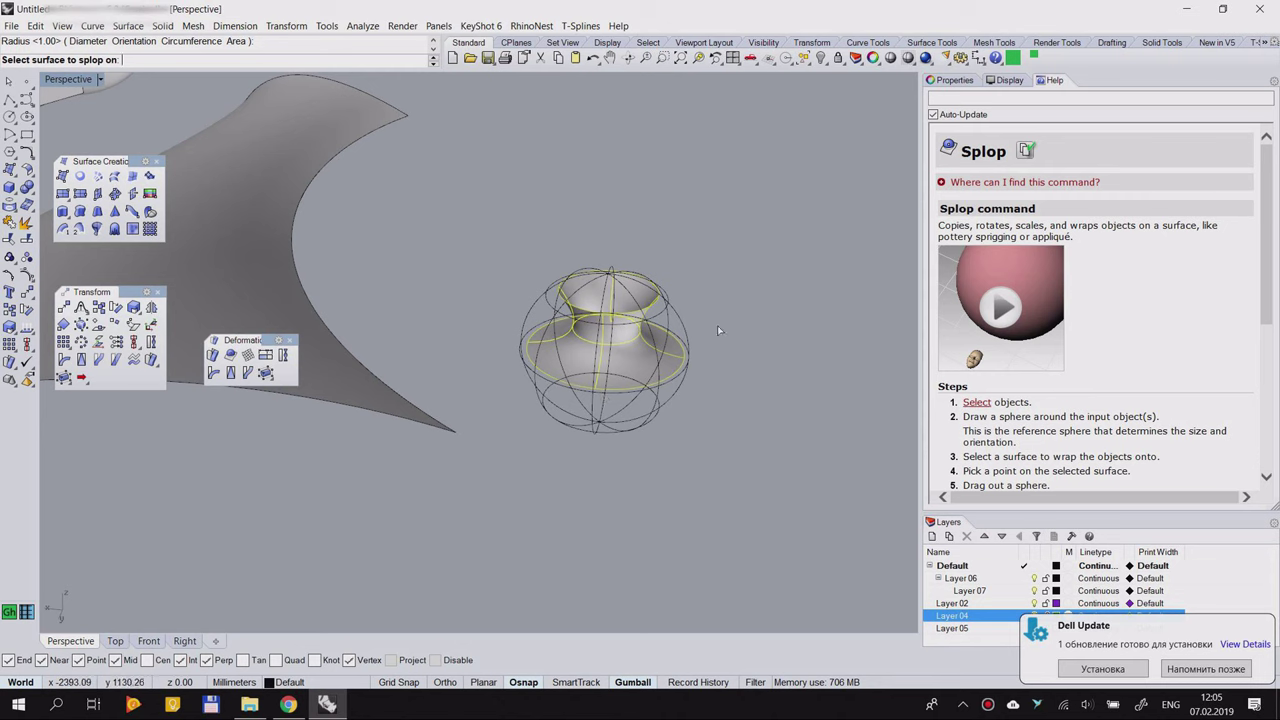
pyautogui.press('Escape')
pyautogui.scroll(-4, 717, 325)
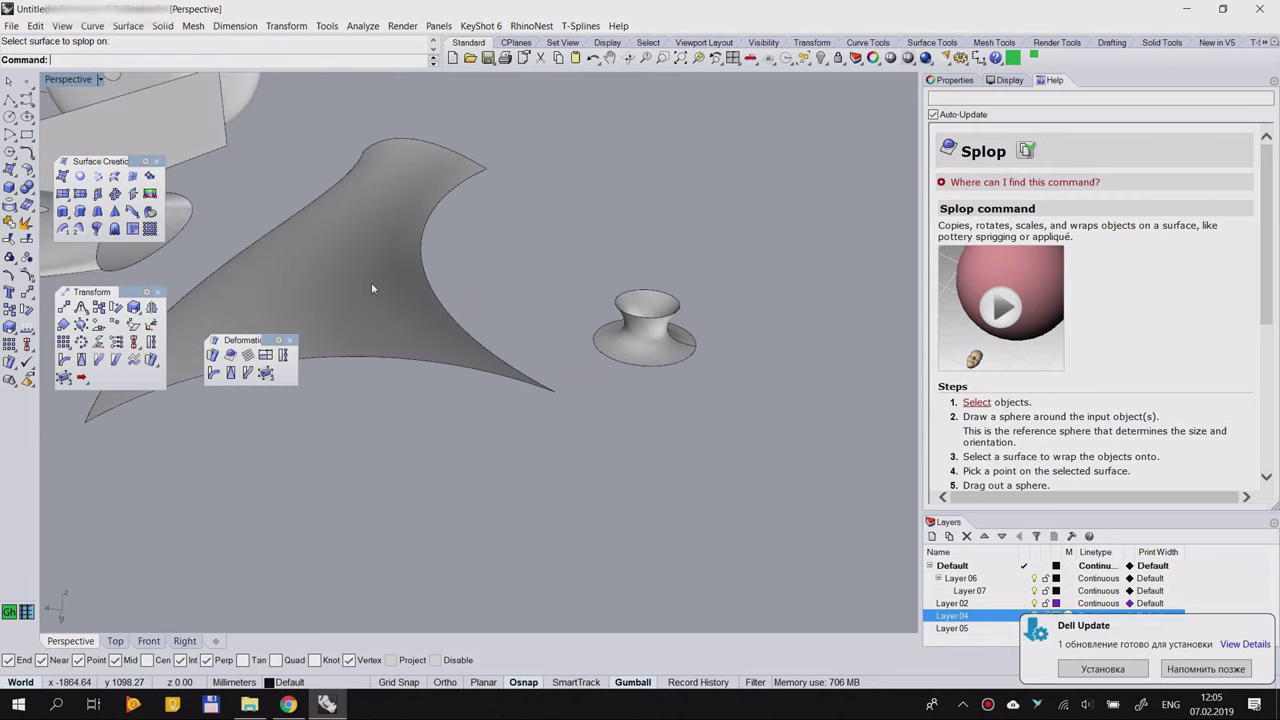
# Step: Start Splop on the small lofted spool and define its reference sphere from the spool's centre out to its base edge
pyautogui.click(690, 328)
pyautogui.scroll(3, 688, 340)
pyautogui.rightClick(686, 359)
pyautogui.moveTo(587, 342); pyautogui.dragTo(586, 420, button='right')
pyautogui.click(588, 371)
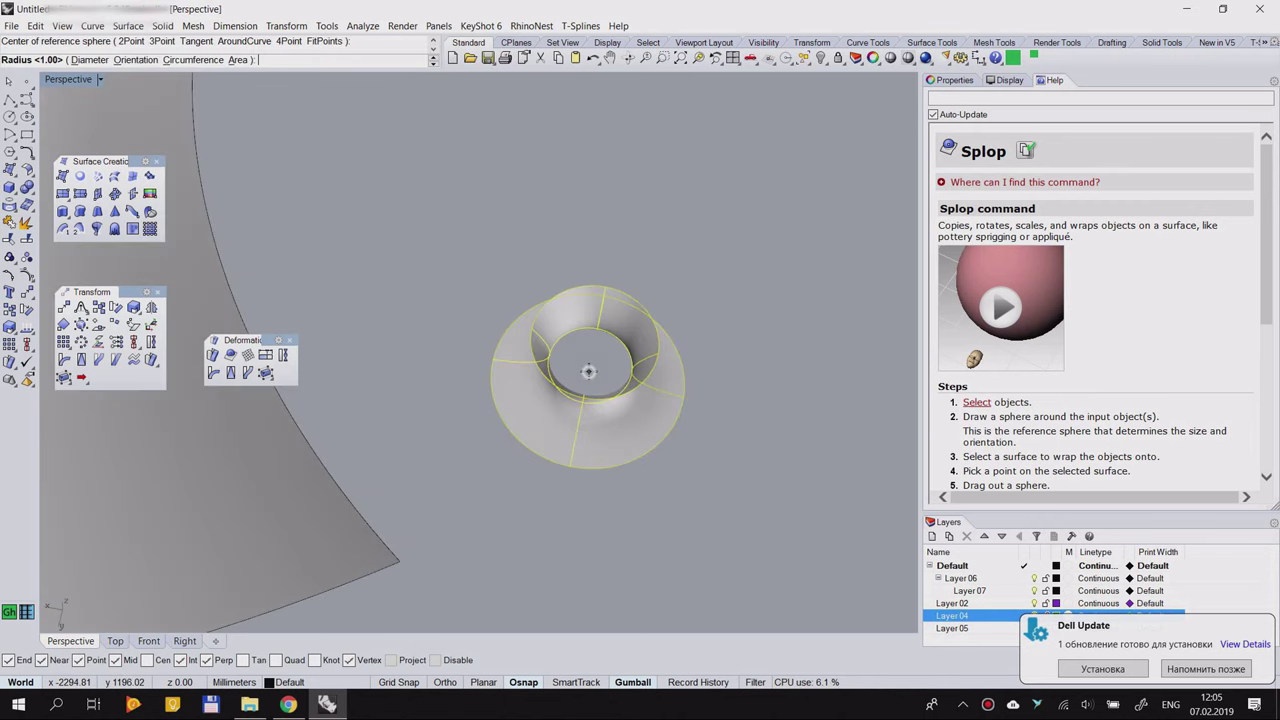
pyautogui.click(686, 398)
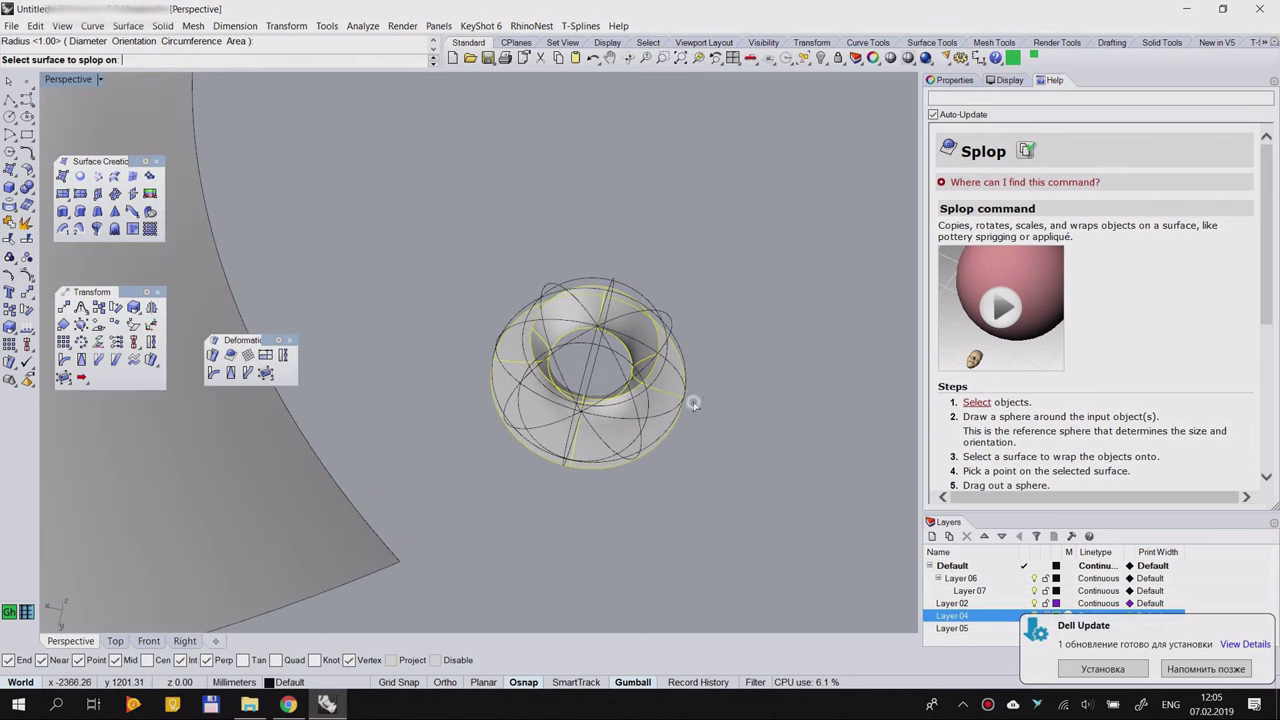
# Step: Choose the flared surface as the Splop target and place a first flipped copy near its wide end with Flip=Yes
pyautogui.scroll(-5, 695, 401)
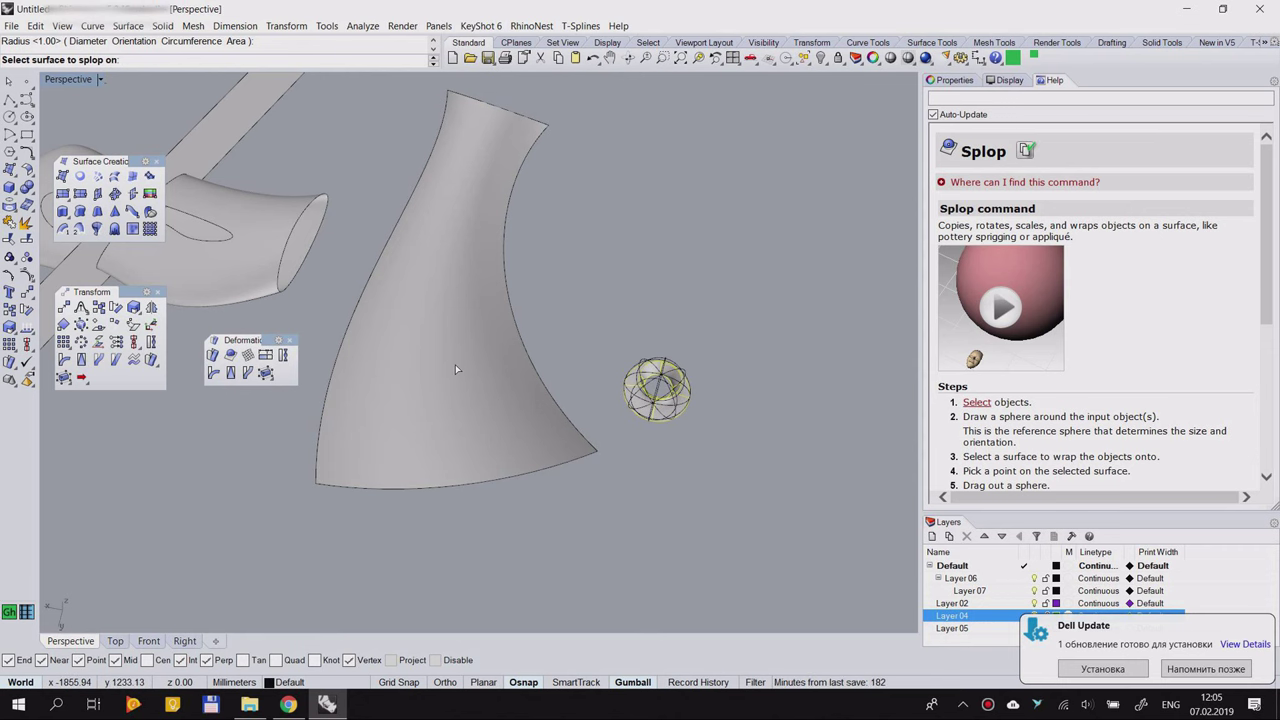
pyautogui.click(455, 368)
pyautogui.moveTo(506, 425); pyautogui.dragTo(539, 340, button='right')
pyautogui.scroll(4, 484, 385)
pyautogui.click(483, 362)
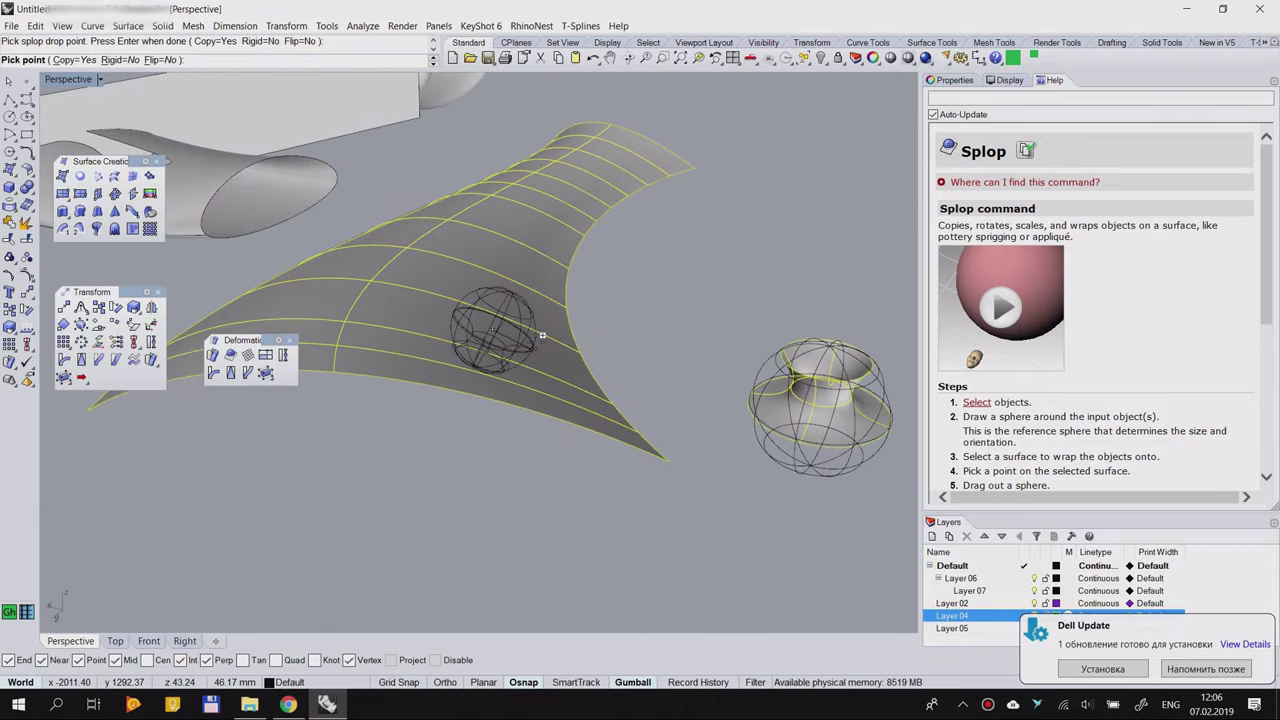
pyautogui.moveTo(527, 330)
pyautogui.mouseDown(button='right')
pyautogui.moveTo(521, 320)
pyautogui.moveTo(490, 348)
pyautogui.moveTo(497, 300)
pyautogui.moveTo(503, 334)
pyautogui.mouseUp(button='right')
pyautogui.click(160, 60)
pyautogui.click(512, 312)
pyautogui.click(435, 352)
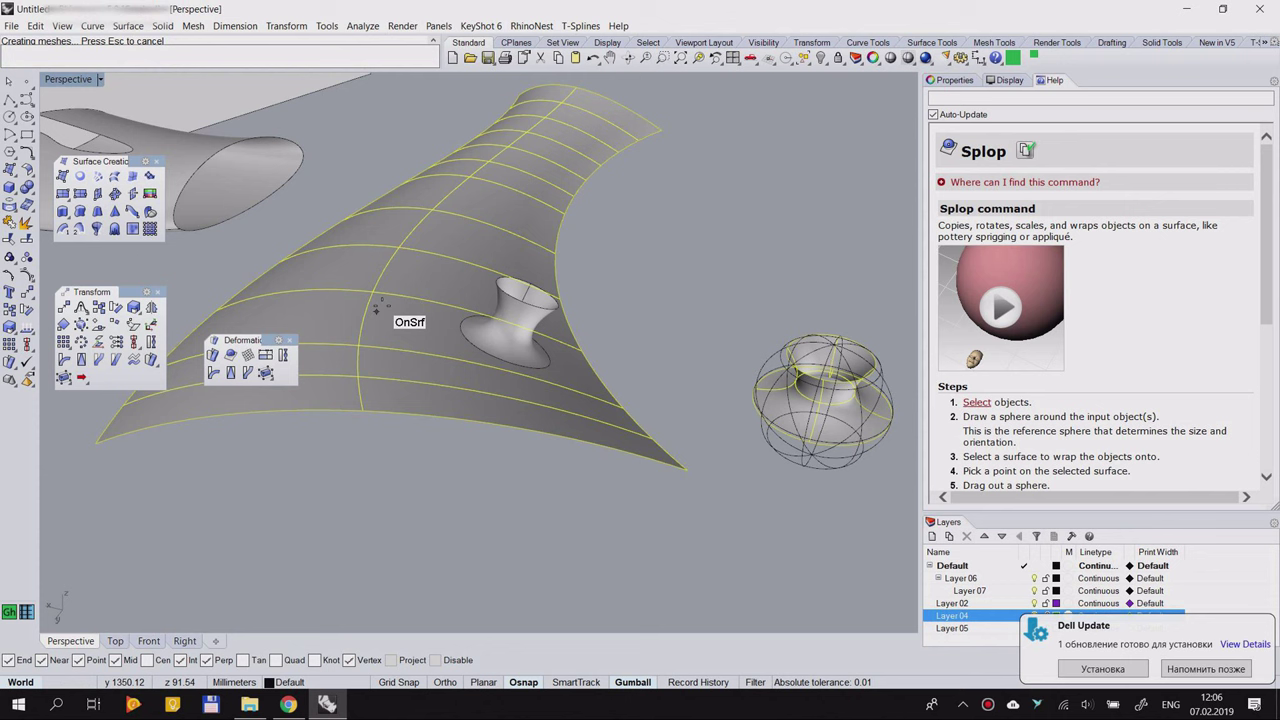
# Step: Splop four more spool copies of different sizes across the flared surface
pyautogui.click(422, 282)
pyautogui.click(423, 283)
pyautogui.click(356, 376)
pyautogui.click(372, 372)
pyautogui.click(505, 218)
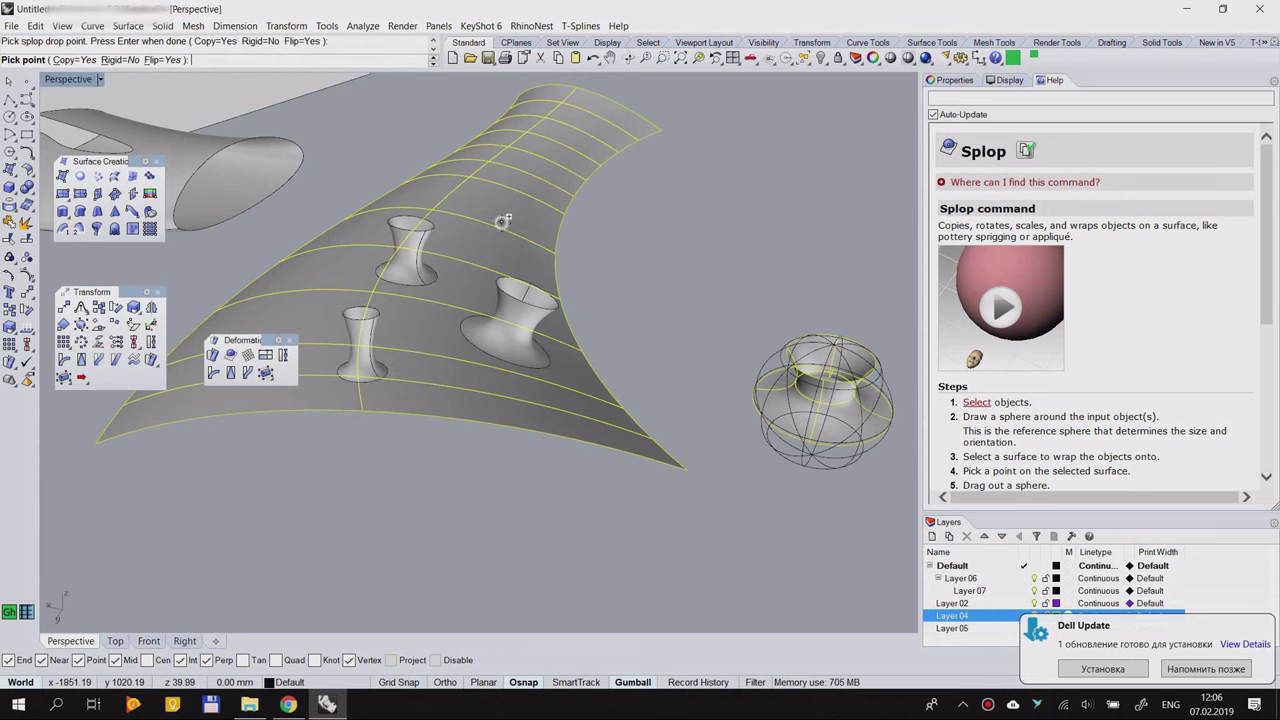
pyautogui.click(525, 225)
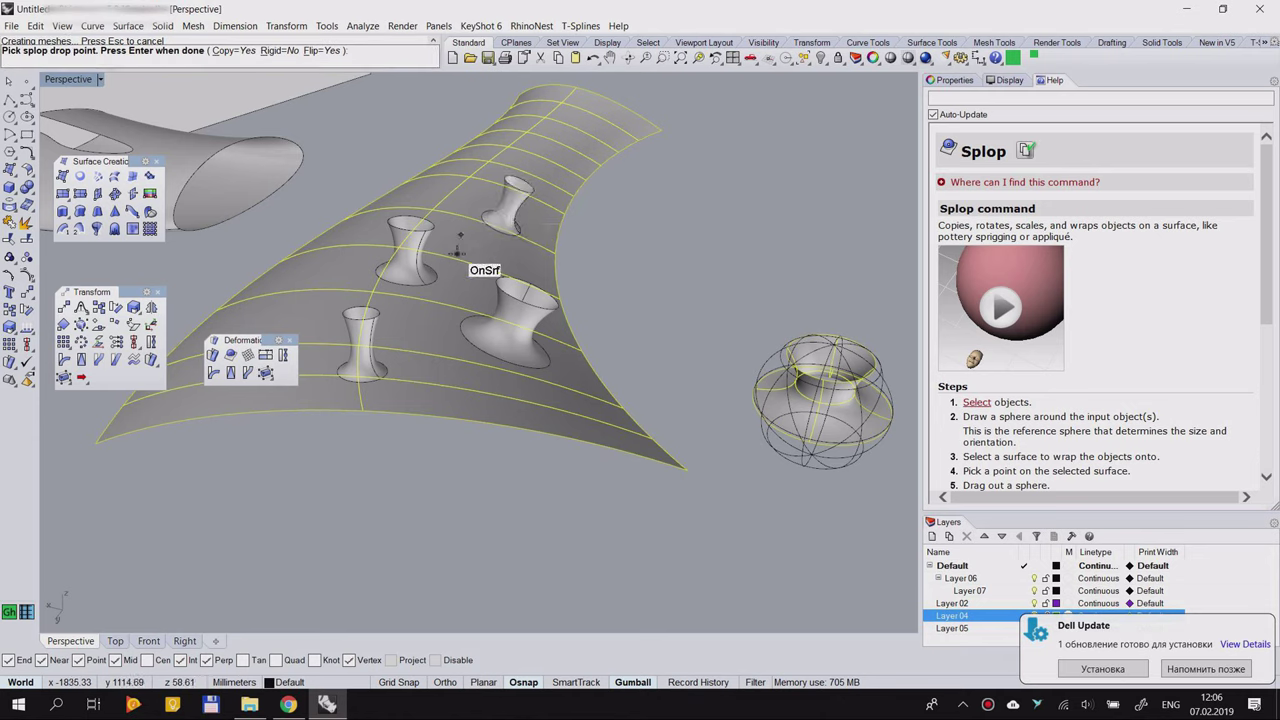
pyautogui.moveTo(480, 271); pyautogui.dragTo(350, 262, button='right')
pyautogui.click(337, 268)
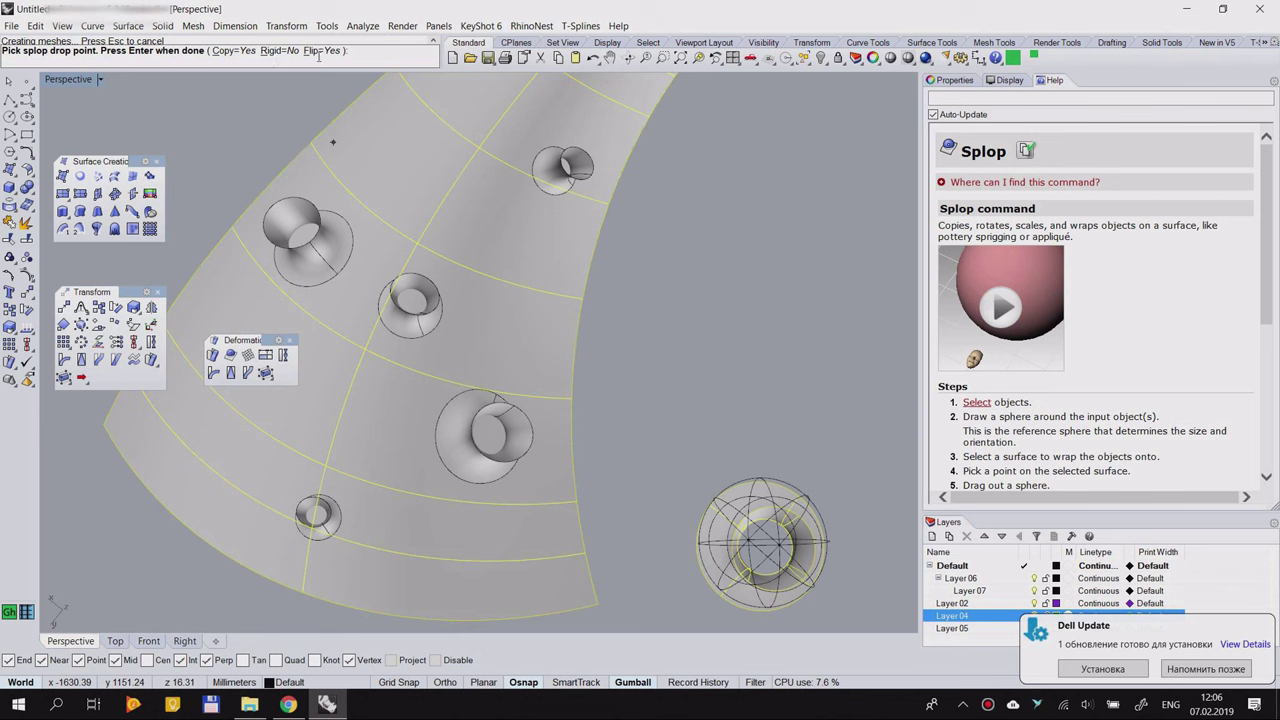
# Step: Set Rigid=Yes, place two more spool copies toward the surface's narrow end and finish the Splop
pyautogui.click(281, 50)
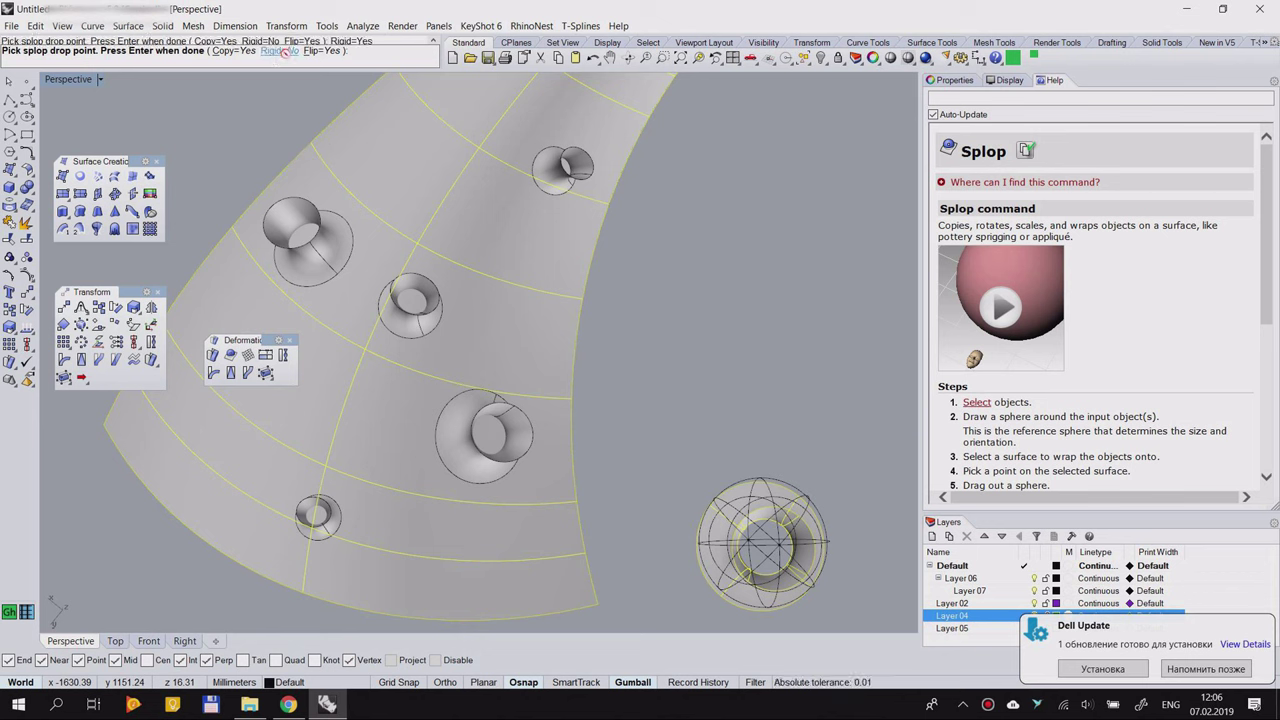
pyautogui.click(437, 170)
pyautogui.click(456, 195)
pyautogui.scroll(-2, 427, 246)
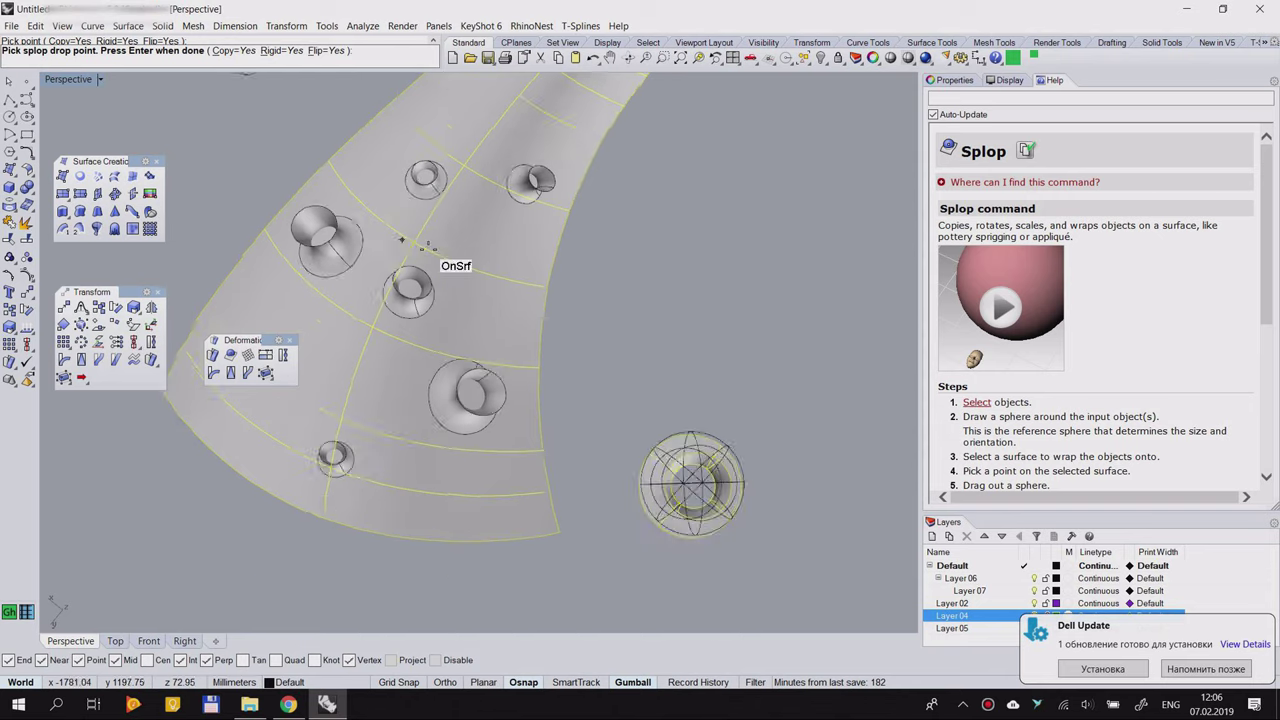
pyautogui.scroll(-4, 427, 247)
pyautogui.moveTo(427, 247); pyautogui.dragTo(306, 168, button='right')
pyautogui.scroll(5, 686, 346)
pyautogui.click(703, 343)
pyautogui.click(727, 366)
pyautogui.rightClick(659, 362)
# Step: Try to move the large splopped copy near the wide end off the flared surface
pyautogui.moveTo(620, 403); pyautogui.dragTo(440, 470, button='right')
pyautogui.click(720, 443)
pyautogui.moveTo(790, 457); pyautogui.dragTo(638, 427, button='right')
pyautogui.moveTo(666, 386); pyautogui.dragTo(771, 352)
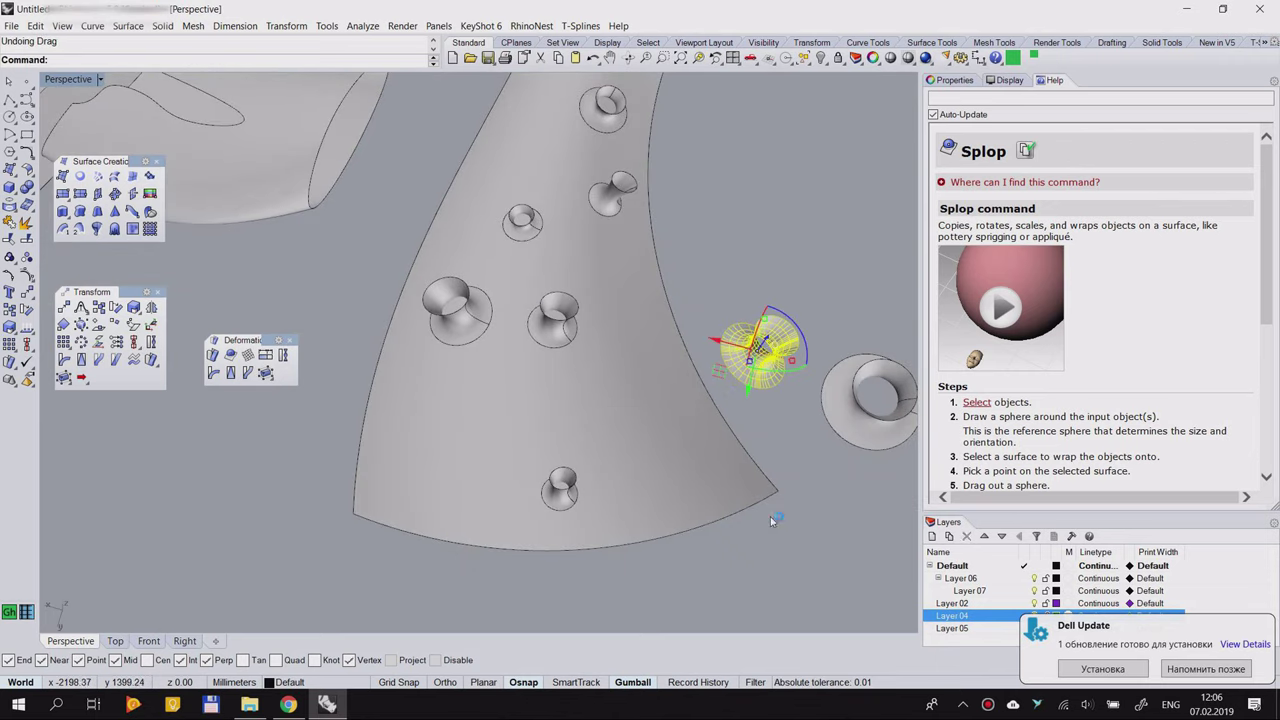
# Step: Split the flared surface using all seven splopped spool copies as cutting objects
pyautogui.click(665, 487)
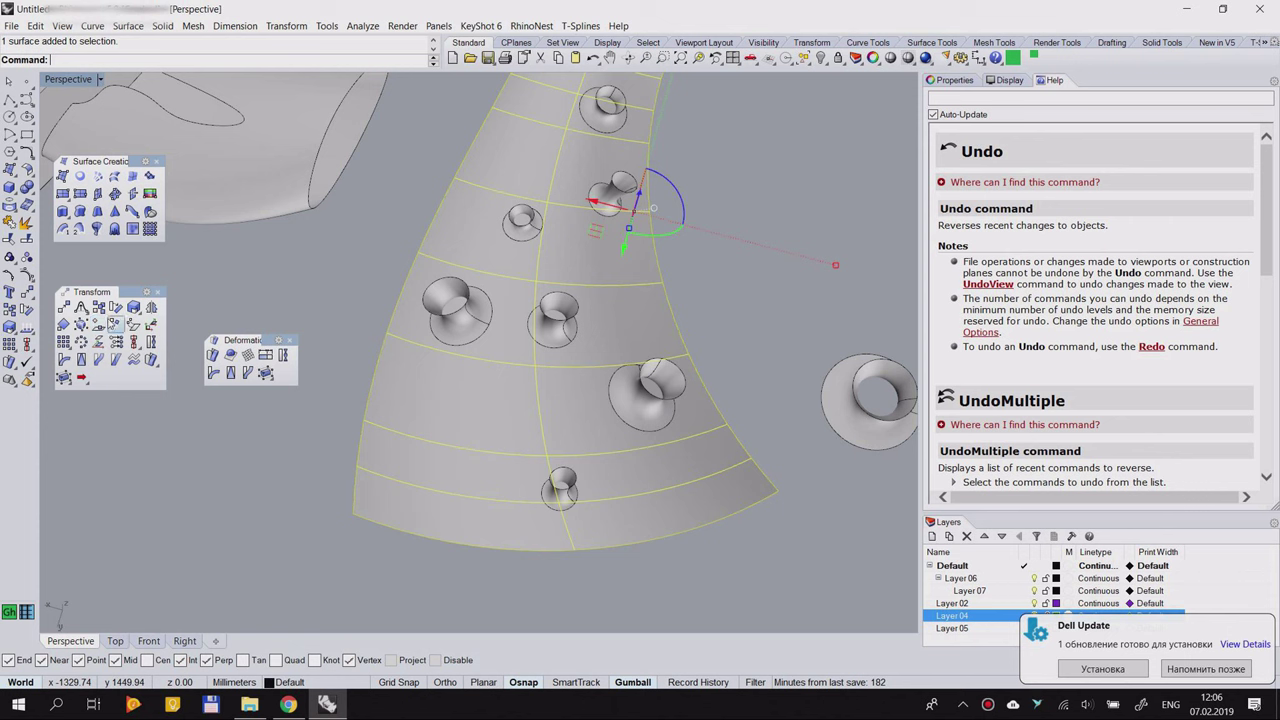
pyautogui.click(27, 241)
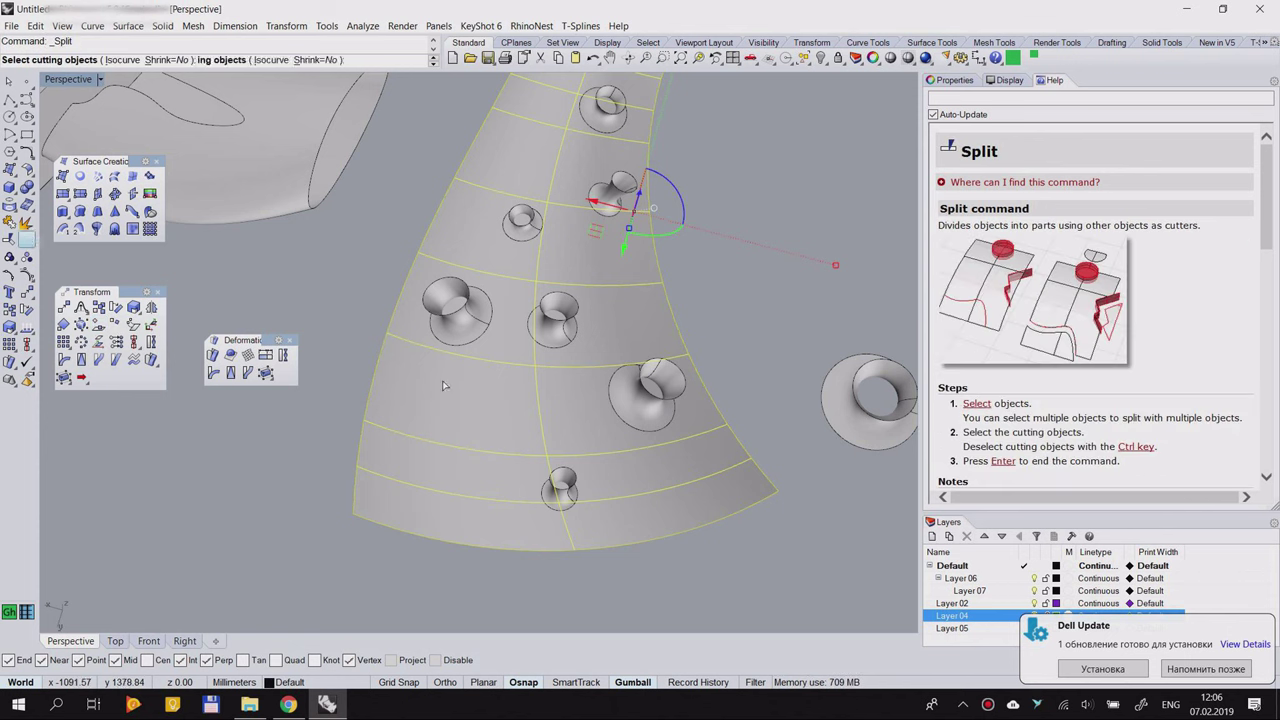
pyautogui.click(622, 405)
pyautogui.click(558, 322)
pyautogui.click(453, 319)
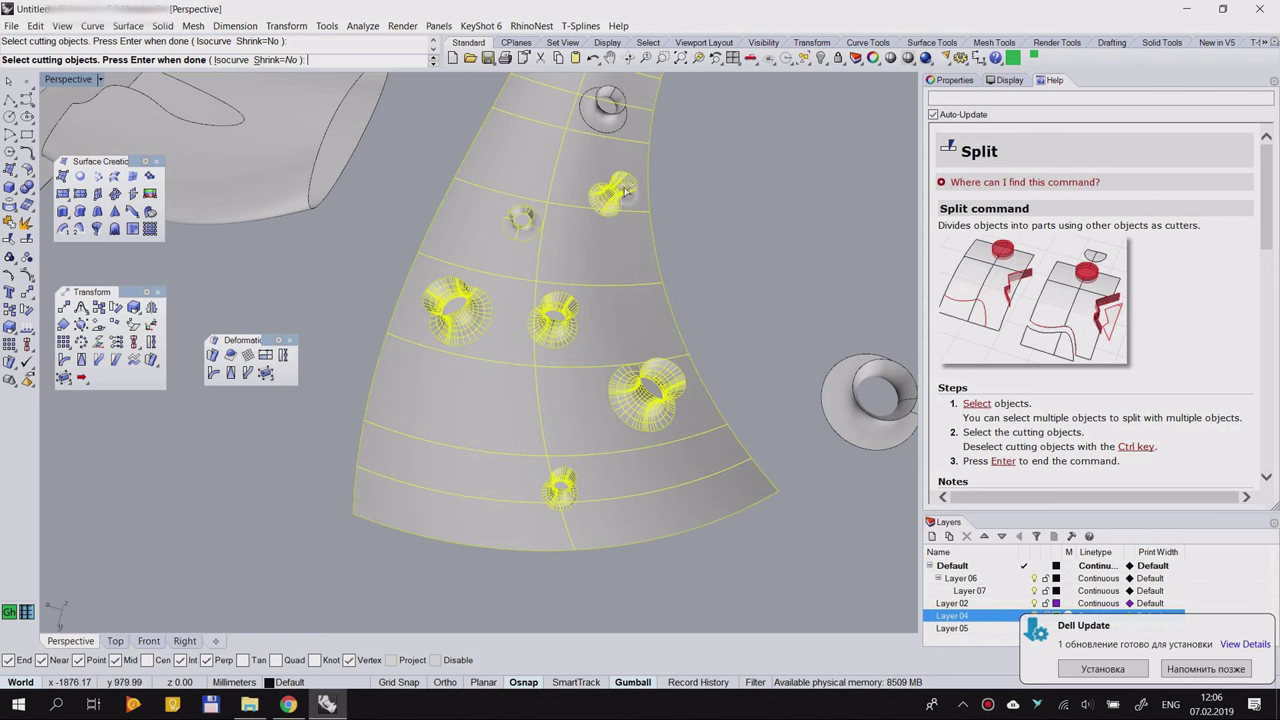
pyautogui.moveTo(612, 121); pyautogui.dragTo(600, 272, button='right')
pyautogui.rightClick(674, 282)
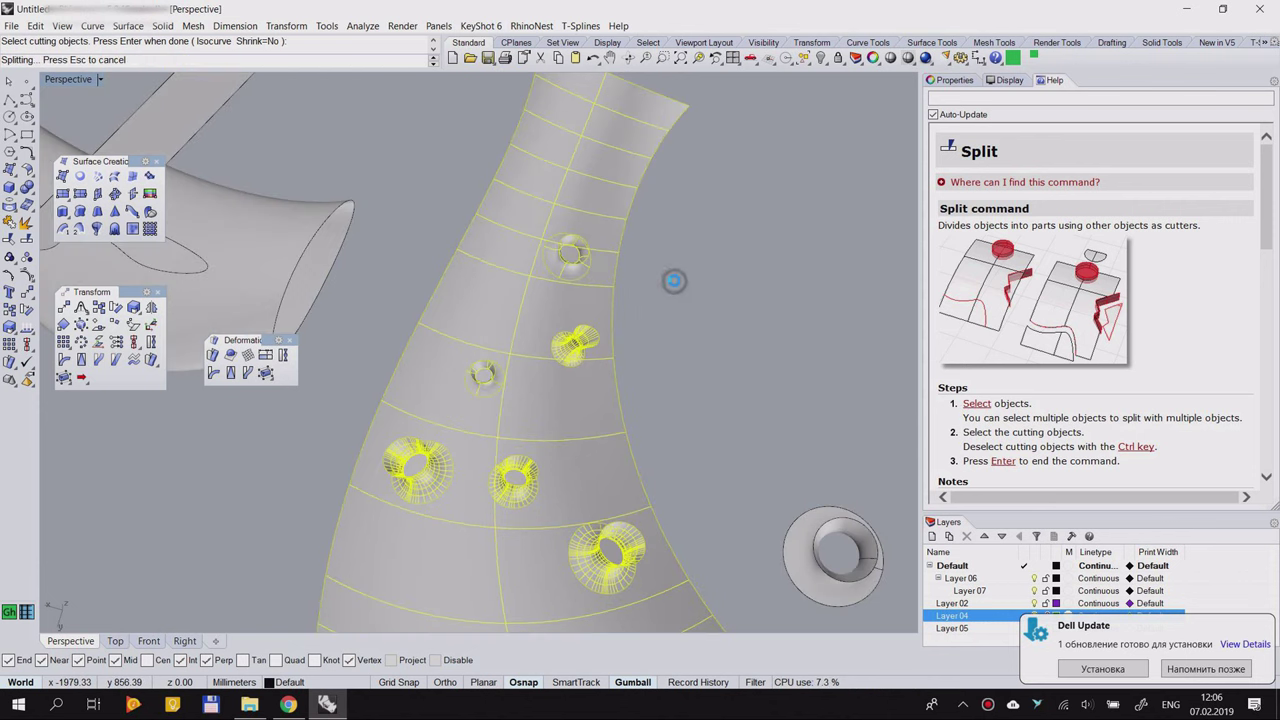
pyautogui.click(736, 319)
# Step: Examine the split on the underside of the flared surface by selecting the spool and surface regions
pyautogui.scroll(6, 582, 257)
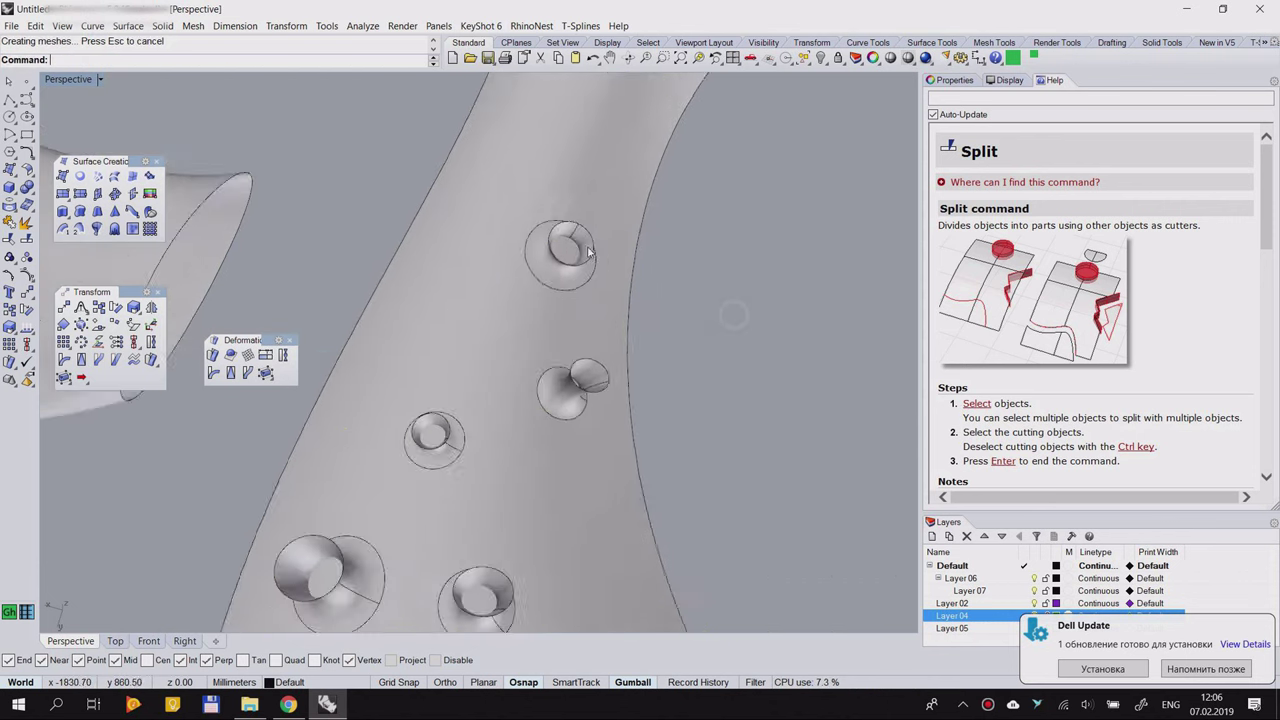
pyautogui.click(572, 249)
pyautogui.moveTo(537, 300); pyautogui.dragTo(420, 250, button='right')
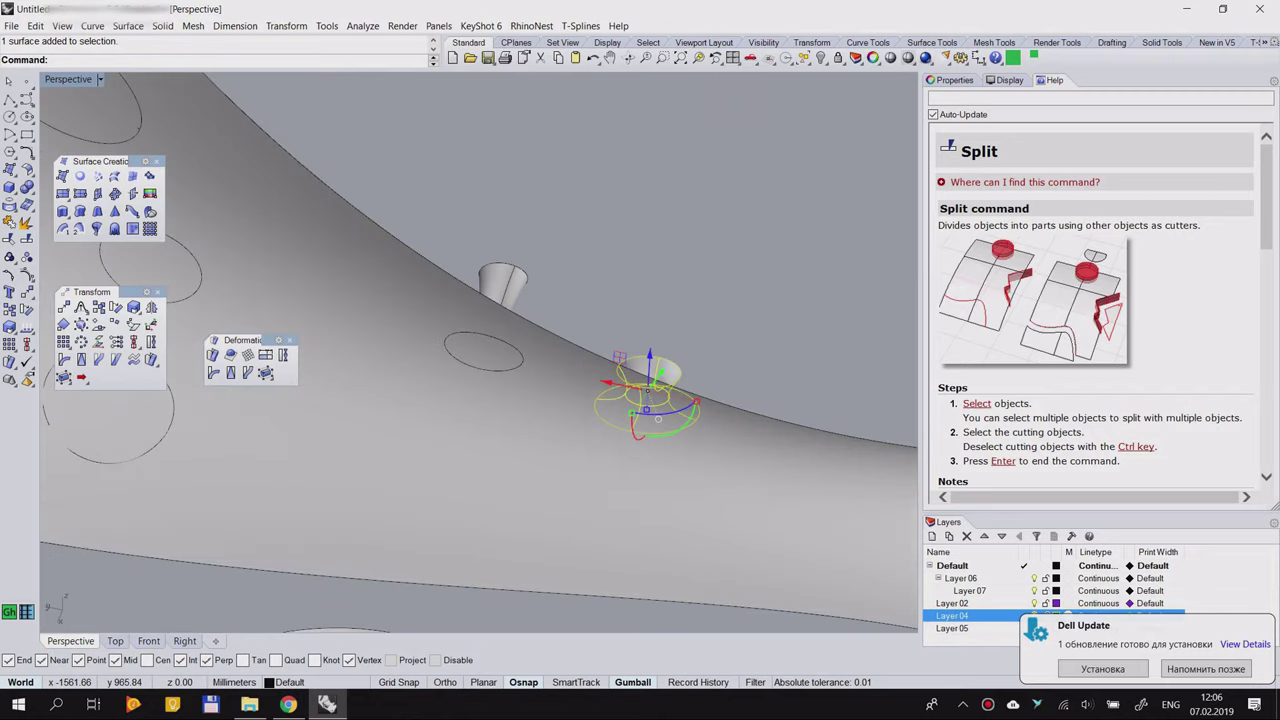
pyautogui.moveTo(829, 237); pyautogui.dragTo(605, 238, button='right')
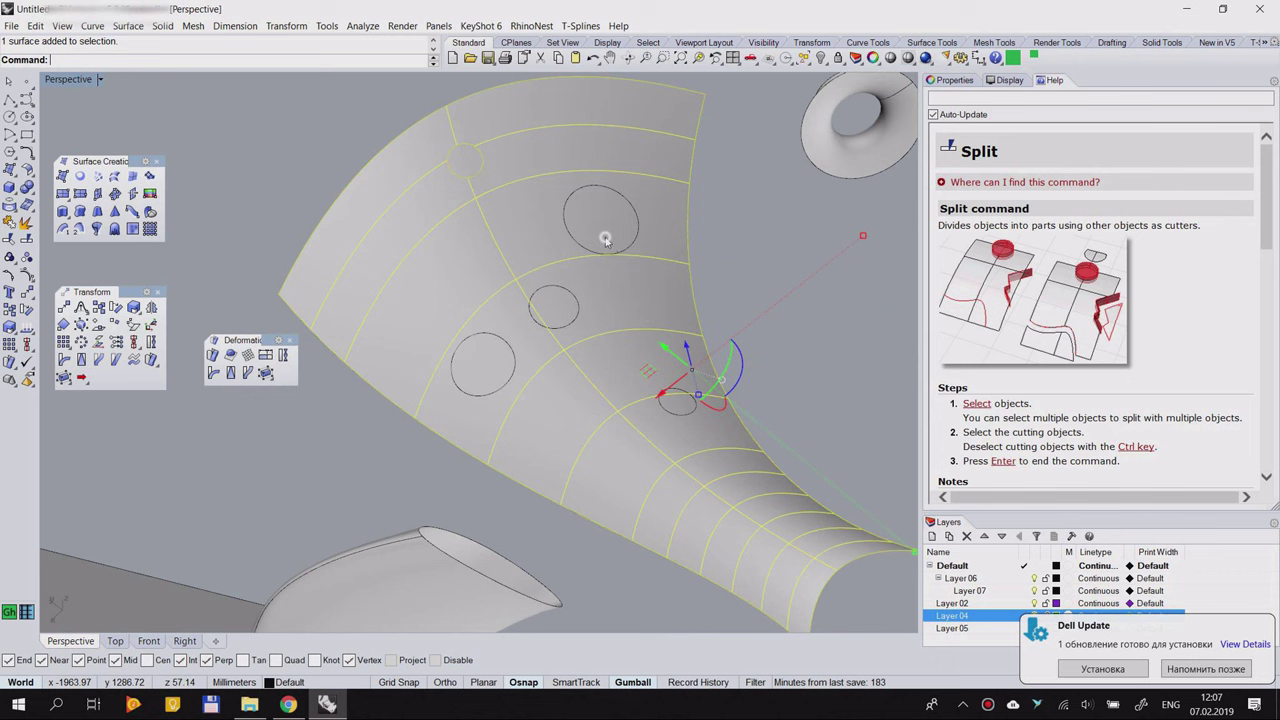
pyautogui.click(638, 219)
pyautogui.click(779, 205)
# Step: Try to split the flared surface again, using only the large spool copy near its wide end as the cutter
pyautogui.moveTo(515, 233); pyautogui.dragTo(425, 425, button='right')
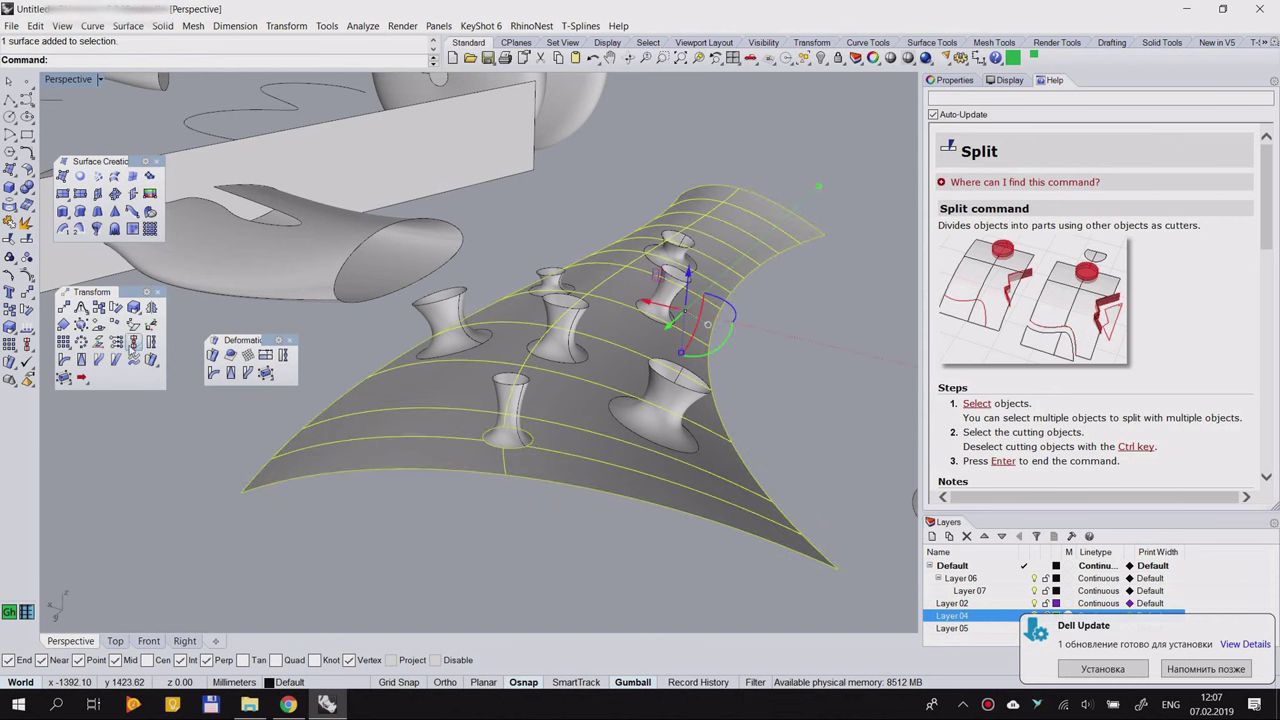
pyautogui.click(28, 238)
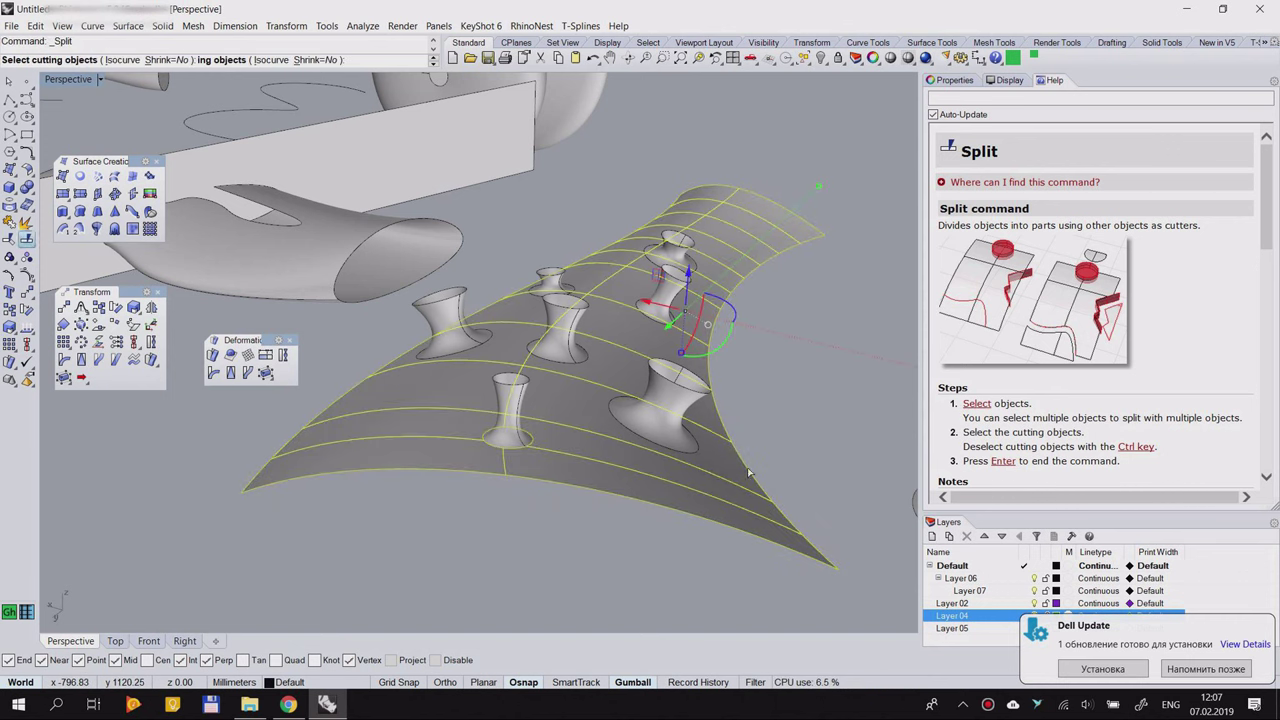
pyautogui.click(665, 420)
pyautogui.press('Return')
pyautogui.moveTo(751, 420); pyautogui.dragTo(686, 275, button='right')
pyautogui.click(687, 276)
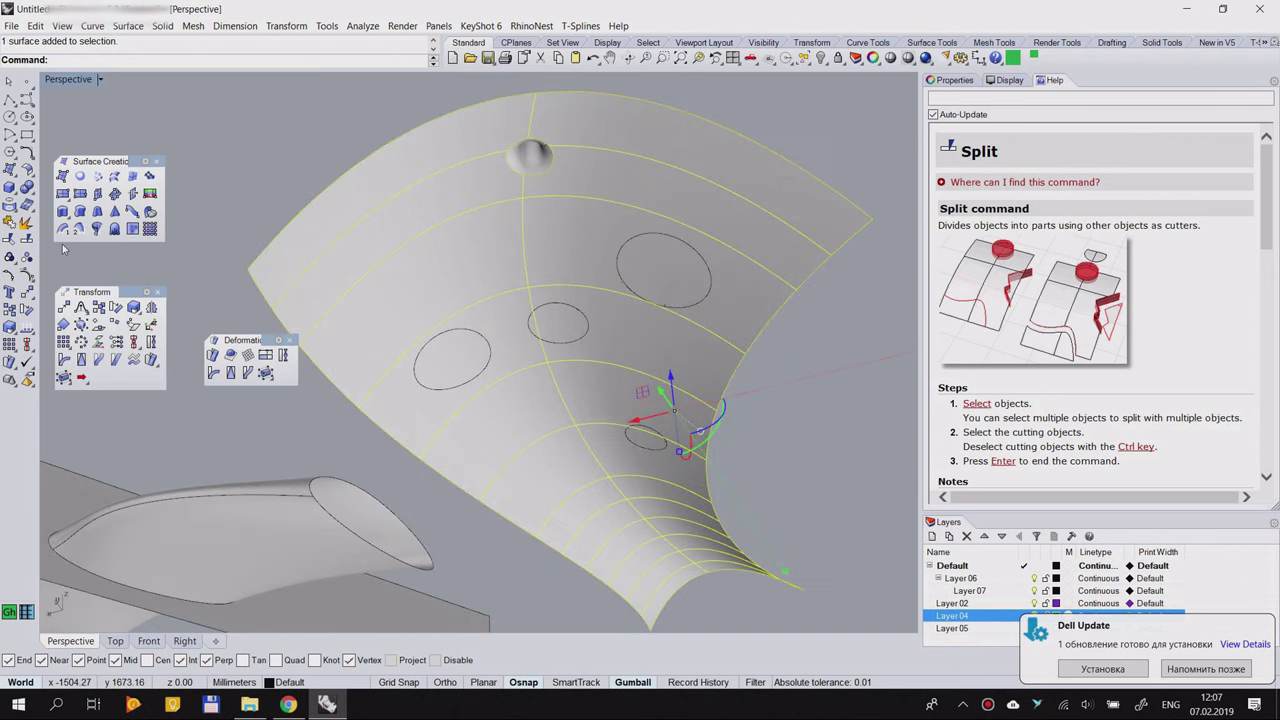
pyautogui.click(27, 239)
pyautogui.click(701, 258)
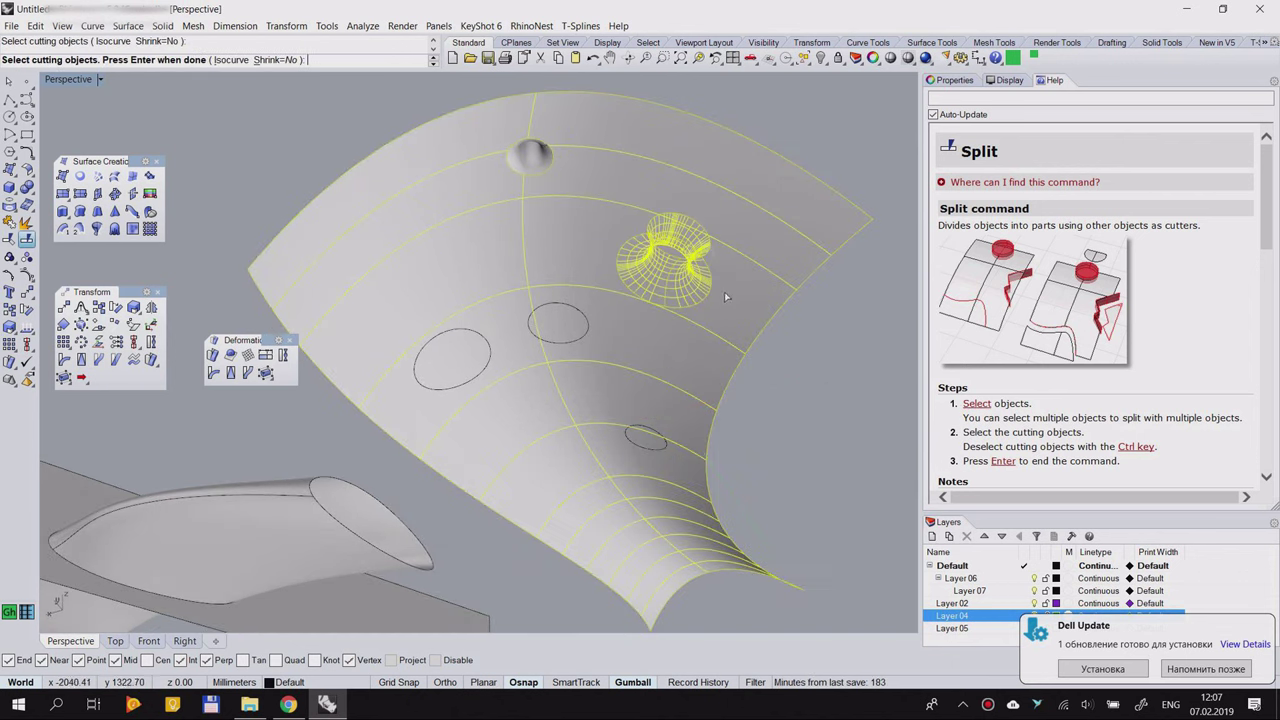
pyautogui.rightClick(726, 308)
# Step: Examine the splopped spools and the circular openings from above and below the flared surface
pyautogui.click(812, 406)
pyautogui.click(687, 284)
pyautogui.click(905, 346)
pyautogui.moveTo(651, 277); pyautogui.dragTo(580, 414, button='right')
pyautogui.moveTo(494, 454); pyautogui.dragTo(509, 406, button='right')
pyautogui.moveTo(434, 434); pyautogui.dragTo(343, 477, button='right')
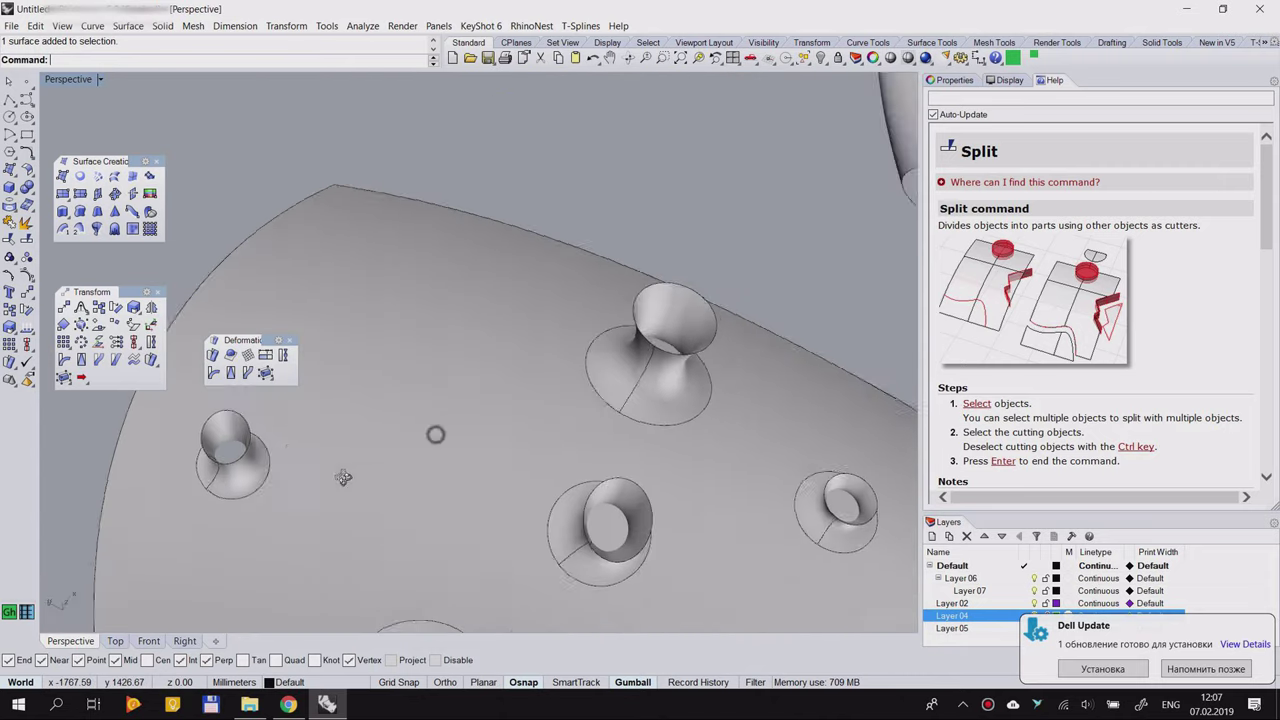
pyautogui.scroll(4, 276, 446)
pyautogui.scroll(-4, 276, 446)
pyautogui.moveTo(276, 446); pyautogui.dragTo(536, 388, button='right')
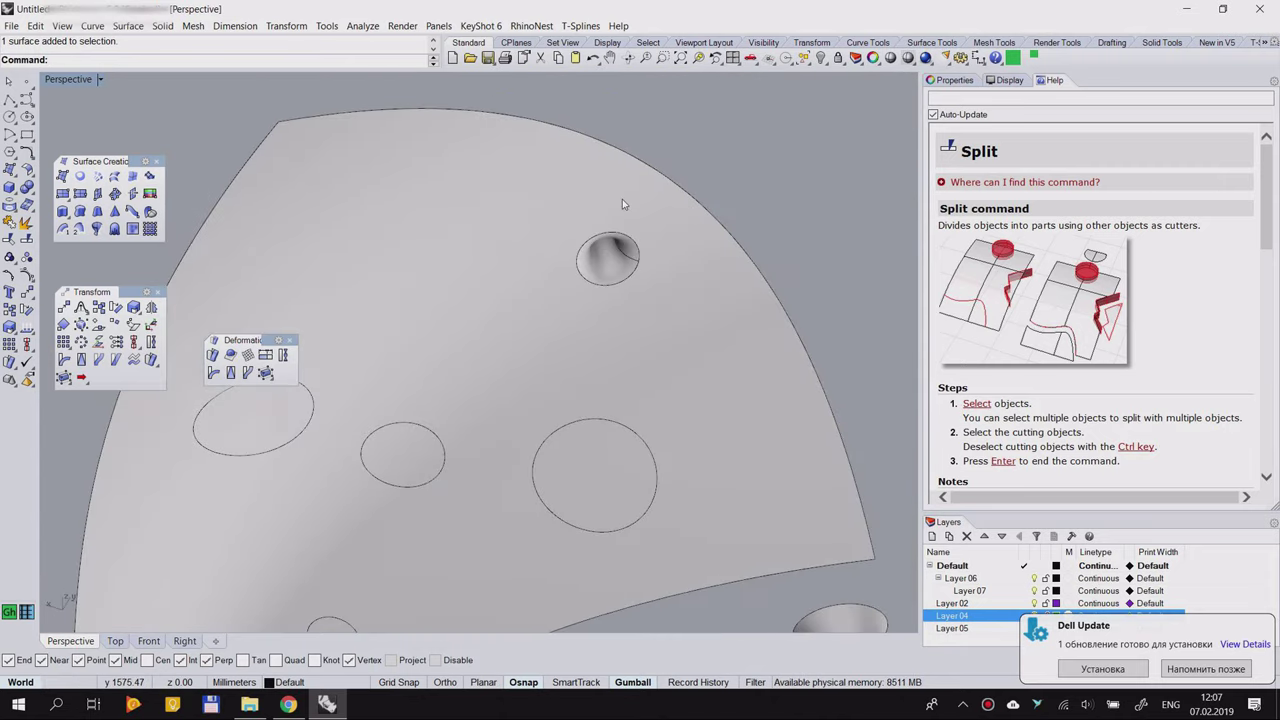
pyautogui.scroll(5, 622, 201)
pyautogui.keyDown('shift'); pyautogui.moveTo(642, 208); pyautogui.dragTo(466, 383, button='right'); pyautogui.keyUp('shift')
pyautogui.scroll(-4, 643, 380)
pyautogui.scroll(-5, 629, 354)
pyautogui.moveTo(629, 354); pyautogui.dragTo(216, 391, button='right')
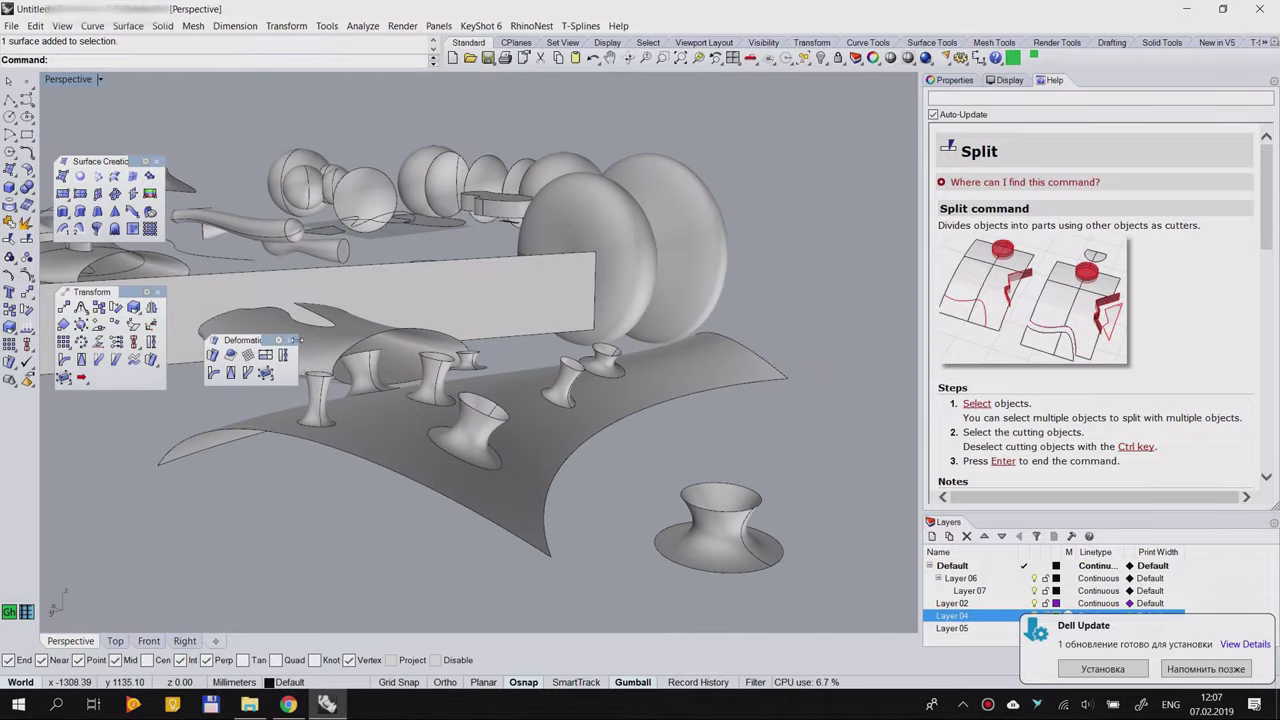
pyautogui.moveTo(629, 405); pyautogui.dragTo(466, 456, button='right')
pyautogui.scroll(5, 387, 324)
pyautogui.moveTo(387, 324); pyautogui.dragTo(565, 388, button='right')
pyautogui.moveTo(816, 400); pyautogui.dragTo(447, 380, button='right')
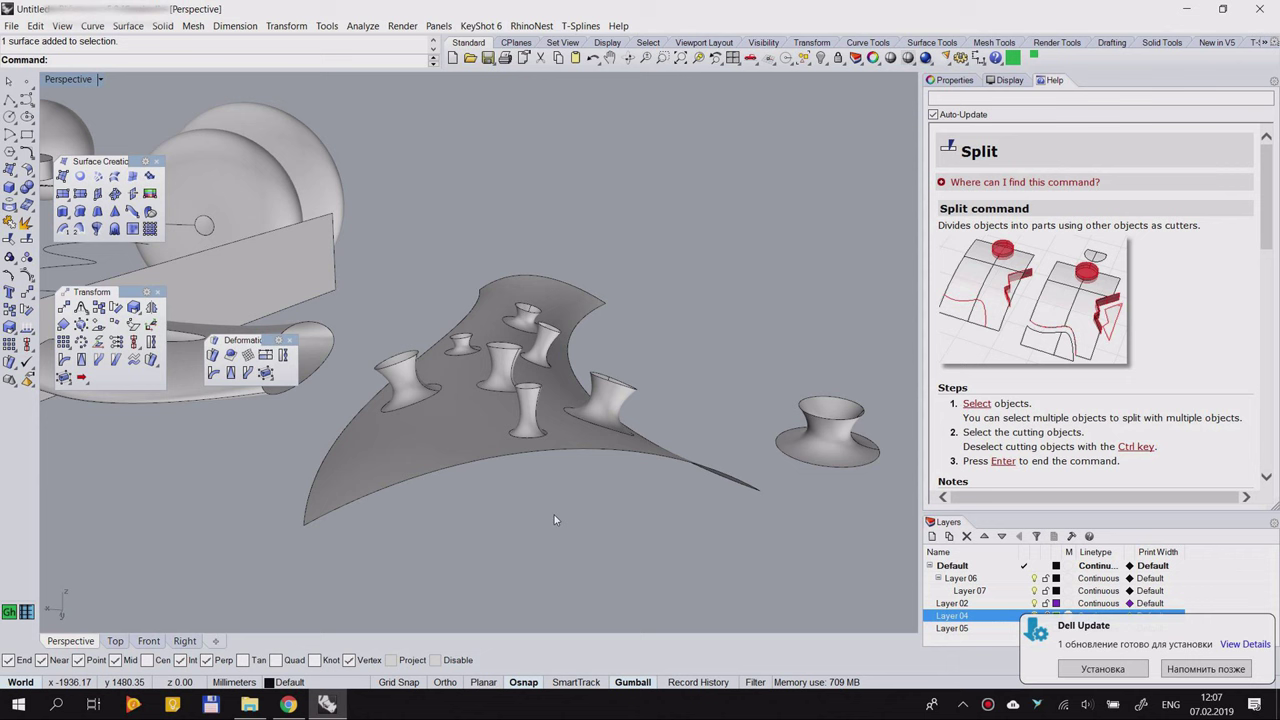
# Step: Close the floating Deformation and Transform tool palettes
pyautogui.click(297, 335)
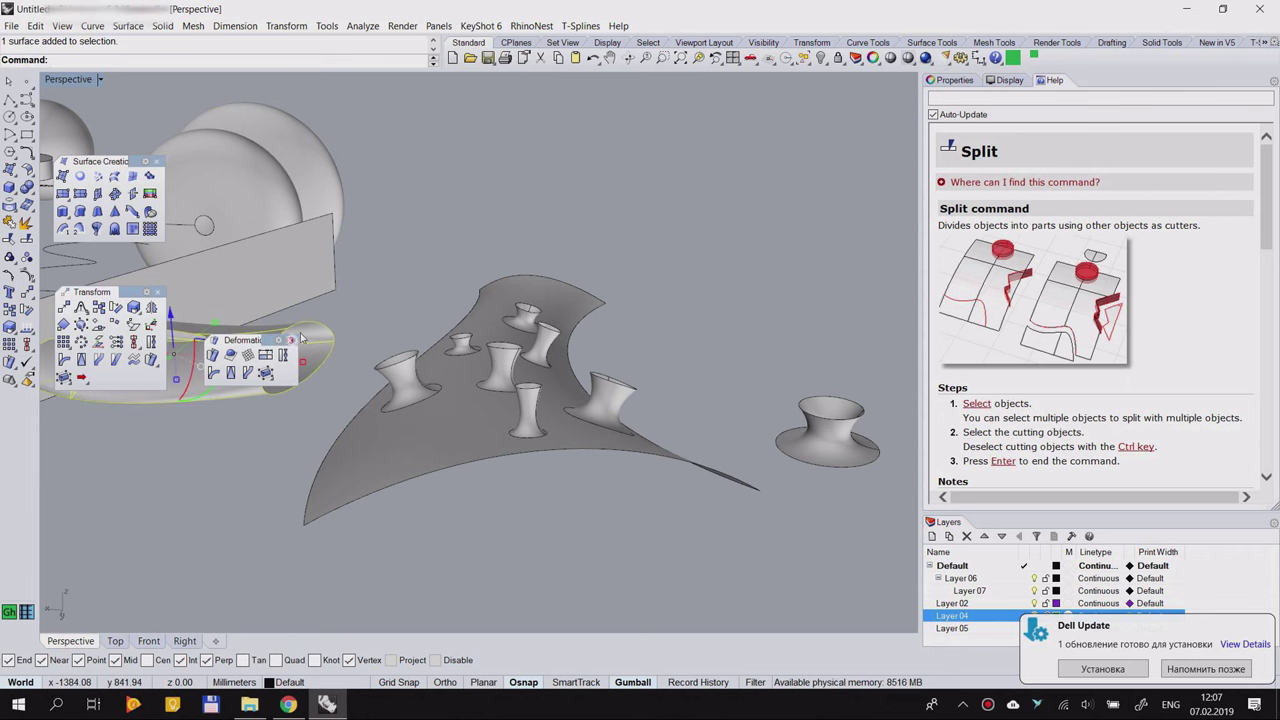
pyautogui.click(291, 341)
pyautogui.moveTo(405, 272); pyautogui.dragTo(473, 382, button='right')
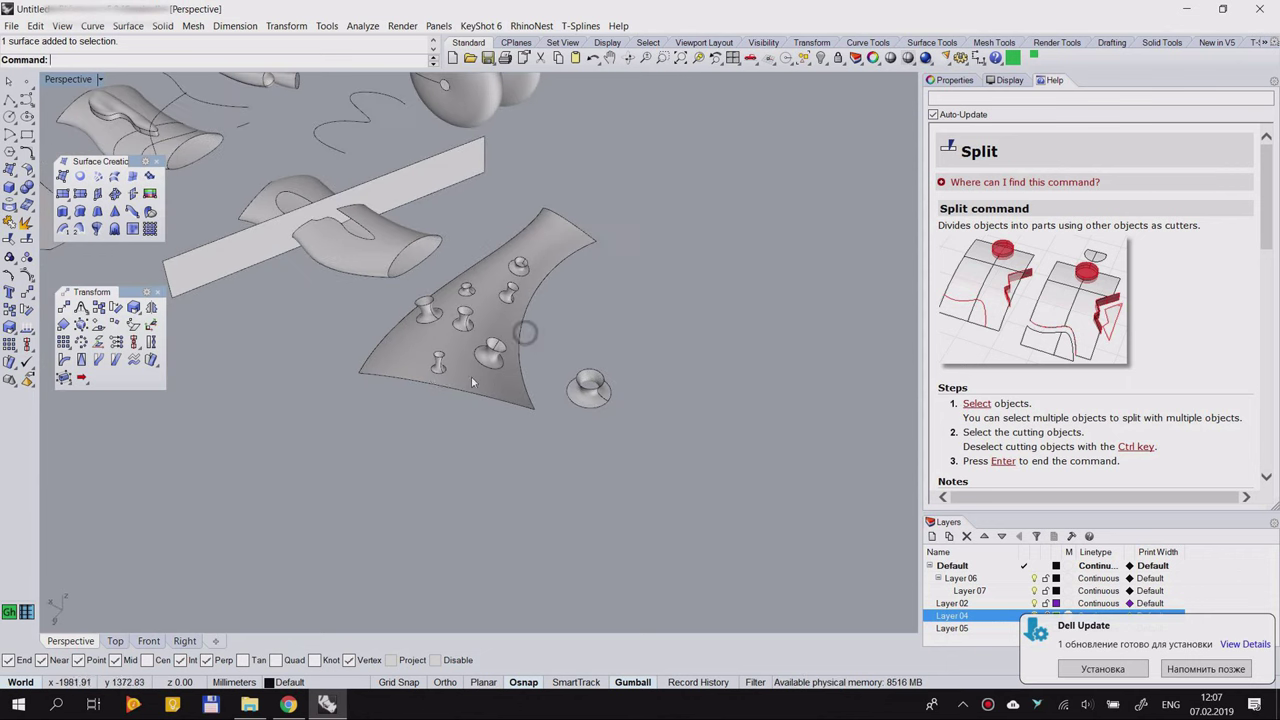
pyautogui.click(157, 292)
pyautogui.keyDown('shift'); pyautogui.moveTo(252, 369); pyautogui.dragTo(421, 379, button='right'); pyautogui.keyUp('shift')
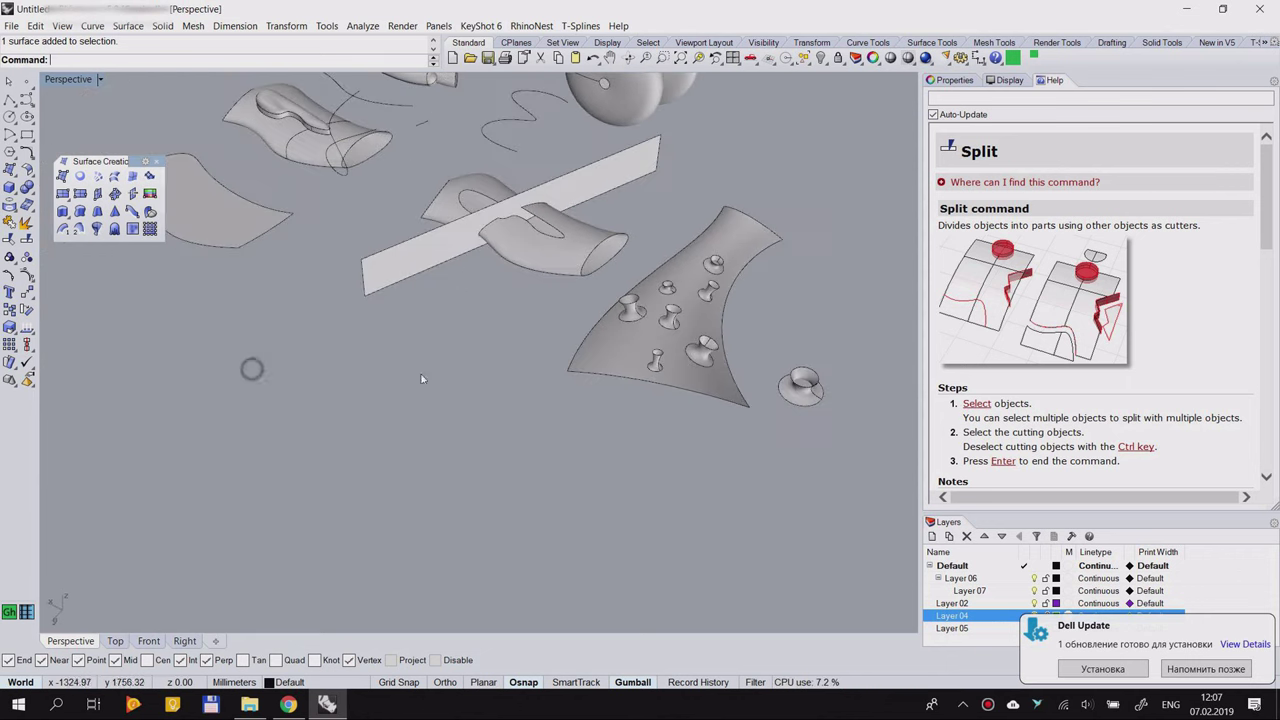
# Step: Open the Analyze tools as a floating palette beside the flared surface
pyautogui.click(34, 333)
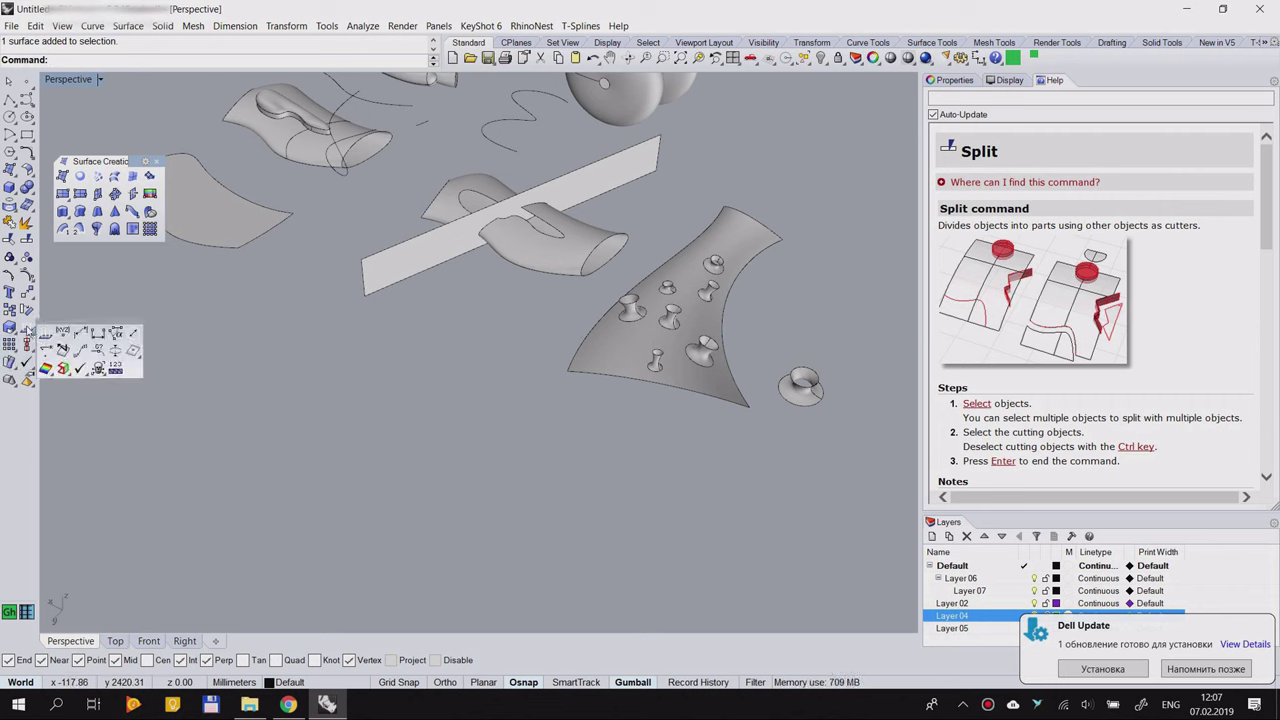
pyautogui.moveTo(360, 341); pyautogui.dragTo(570, 361, button='right')
pyautogui.scroll(-7, 570, 363)
pyautogui.scroll(7, 380, 305)
pyautogui.moveTo(420, 330); pyautogui.dragTo(498, 345, button='right')
pyautogui.scroll(-2, 498, 345)
pyautogui.scroll(8, 680, 346)
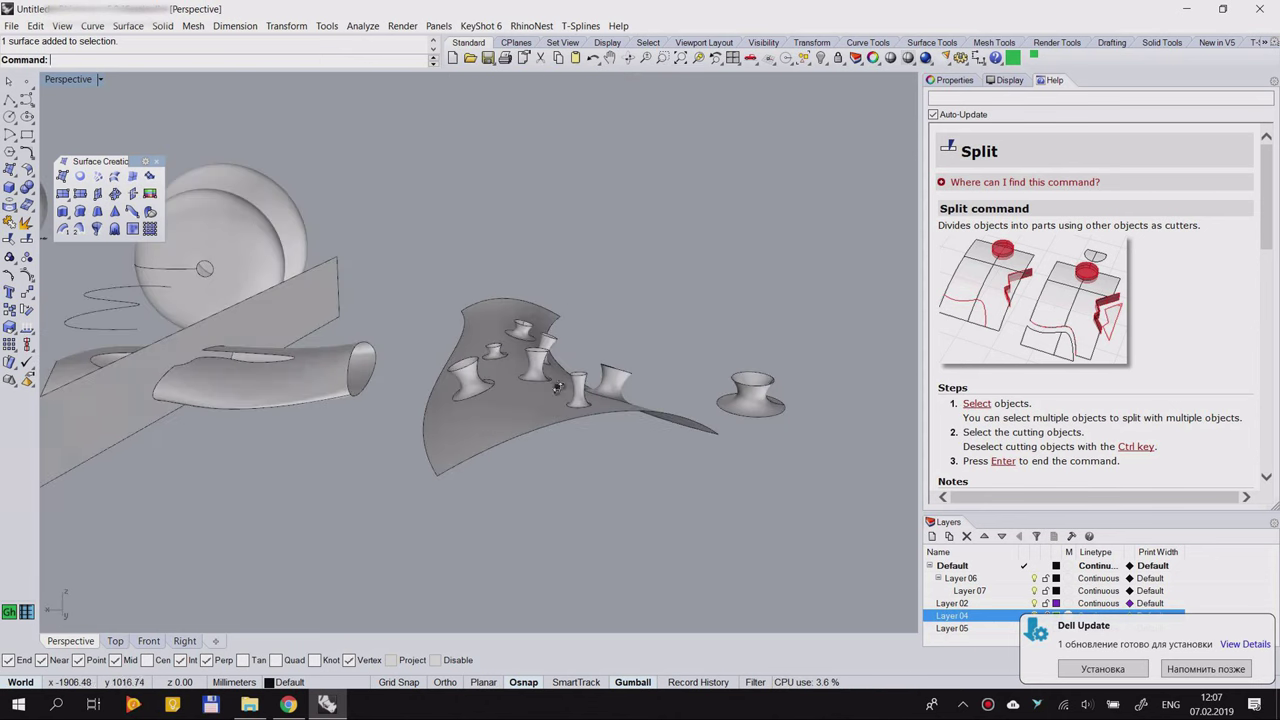
pyautogui.click(33, 342)
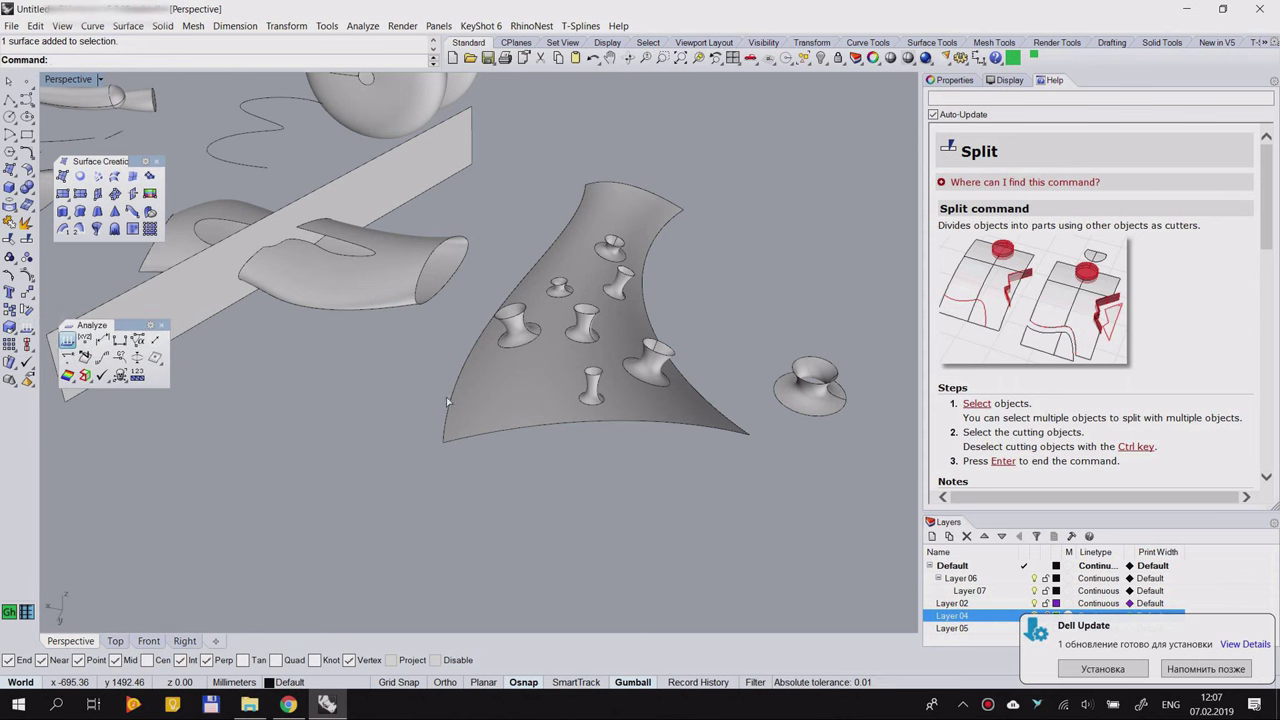
# Step: Display the flared surface's normal direction with Dir and examine the arrows from the side and above
pyautogui.write('dir')
pyautogui.press('Return')
pyautogui.click(536, 405)
pyautogui.press('Return')
pyautogui.moveTo(523, 437); pyautogui.dragTo(455, 487, button='right')
pyautogui.moveTo(534, 514)
pyautogui.mouseDown(button='right')
pyautogui.moveTo(486, 469)
pyautogui.moveTo(540, 524)
pyautogui.moveTo(542, 513)
pyautogui.mouseUp(button='right')
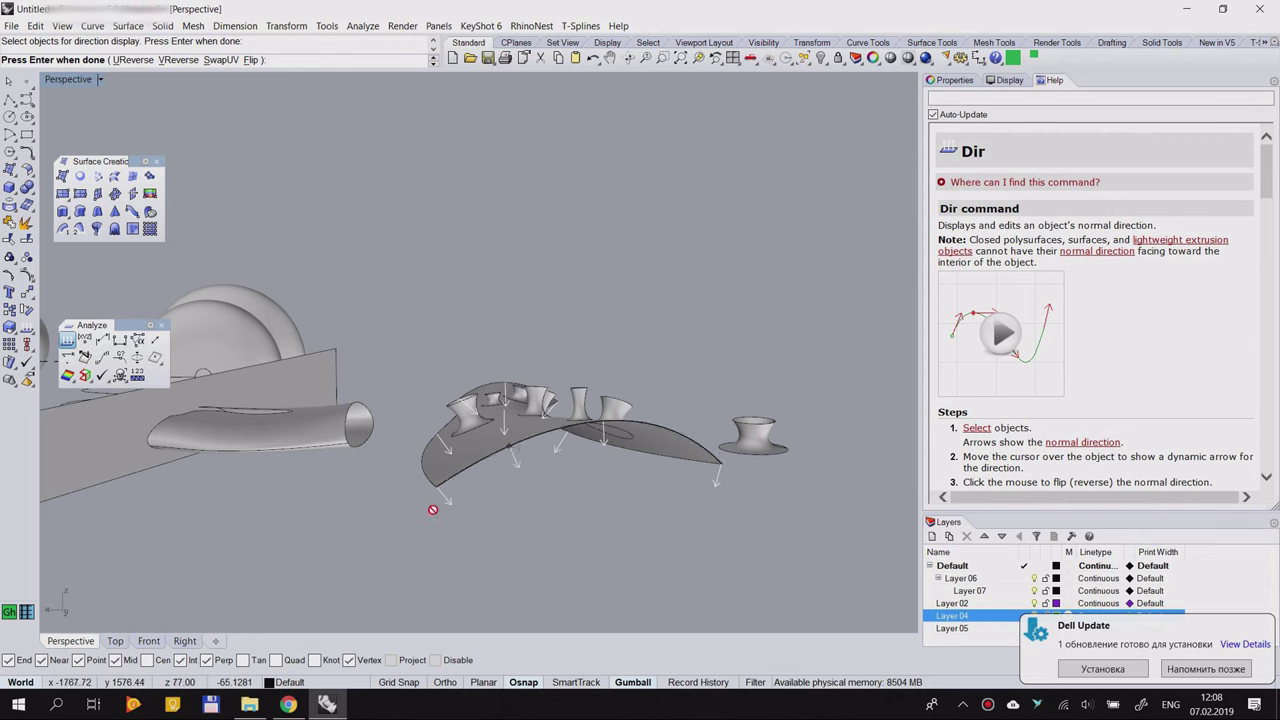
pyautogui.moveTo(480, 449); pyautogui.dragTo(505, 410, button='right')
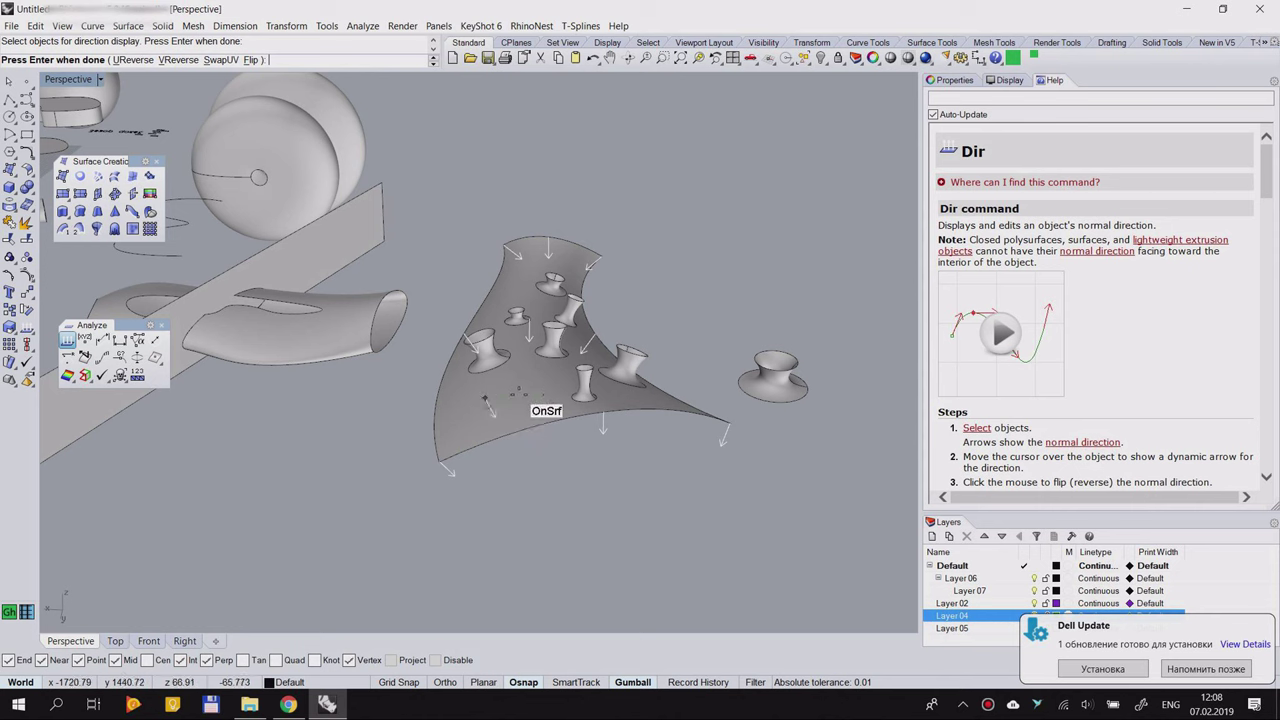
# Step: Flip the flared surface's normal direction, flip it back, and end the direction display
pyautogui.click(528, 385)
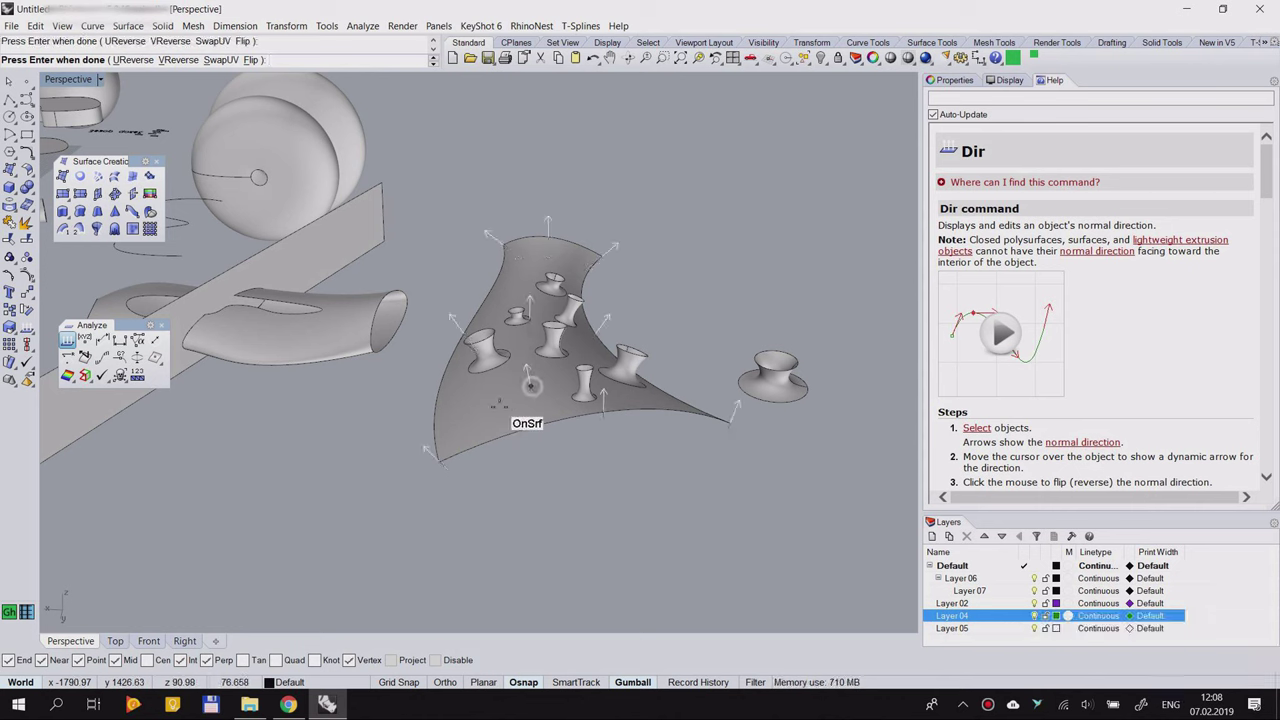
pyautogui.click(538, 392)
pyautogui.moveTo(527, 392); pyautogui.dragTo(577, 222, button='right')
pyautogui.press('Return')
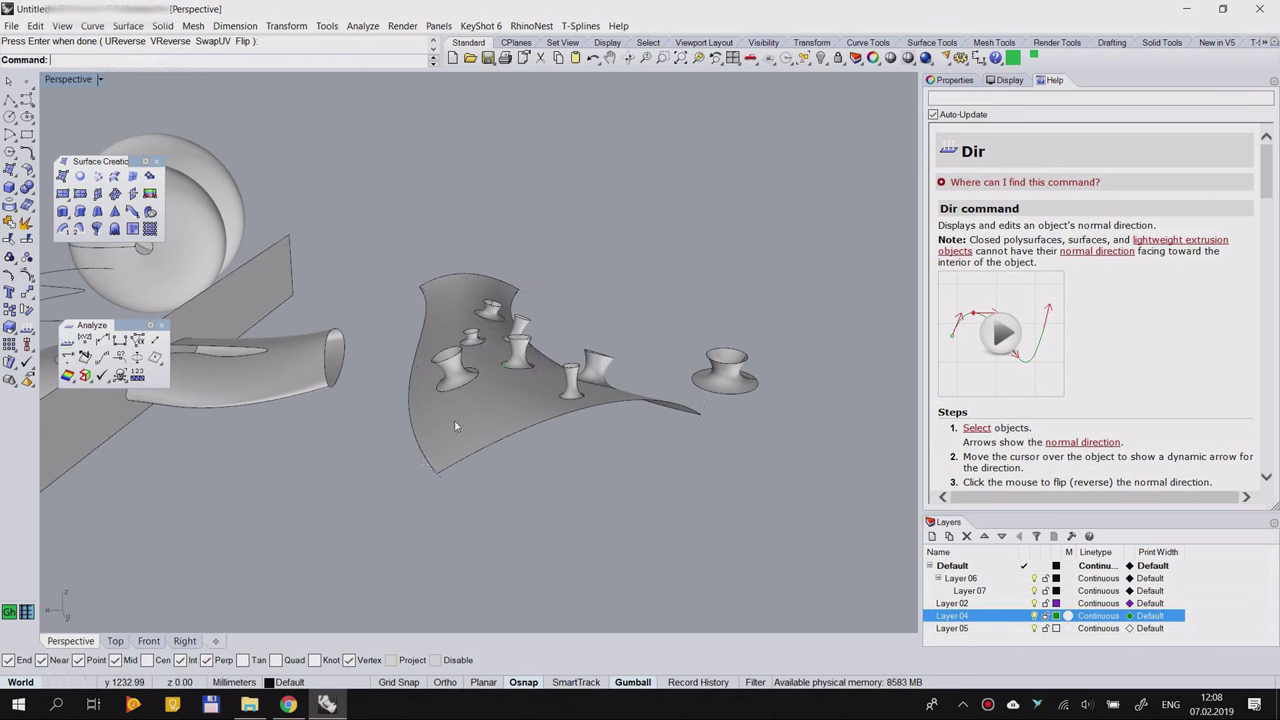
# Step: Show the naked edges of the flared surface with edge analysis, examine them, and close the analysis
pyautogui.click(85, 377)
pyautogui.click(504, 427)
pyautogui.rightClick(504, 427)
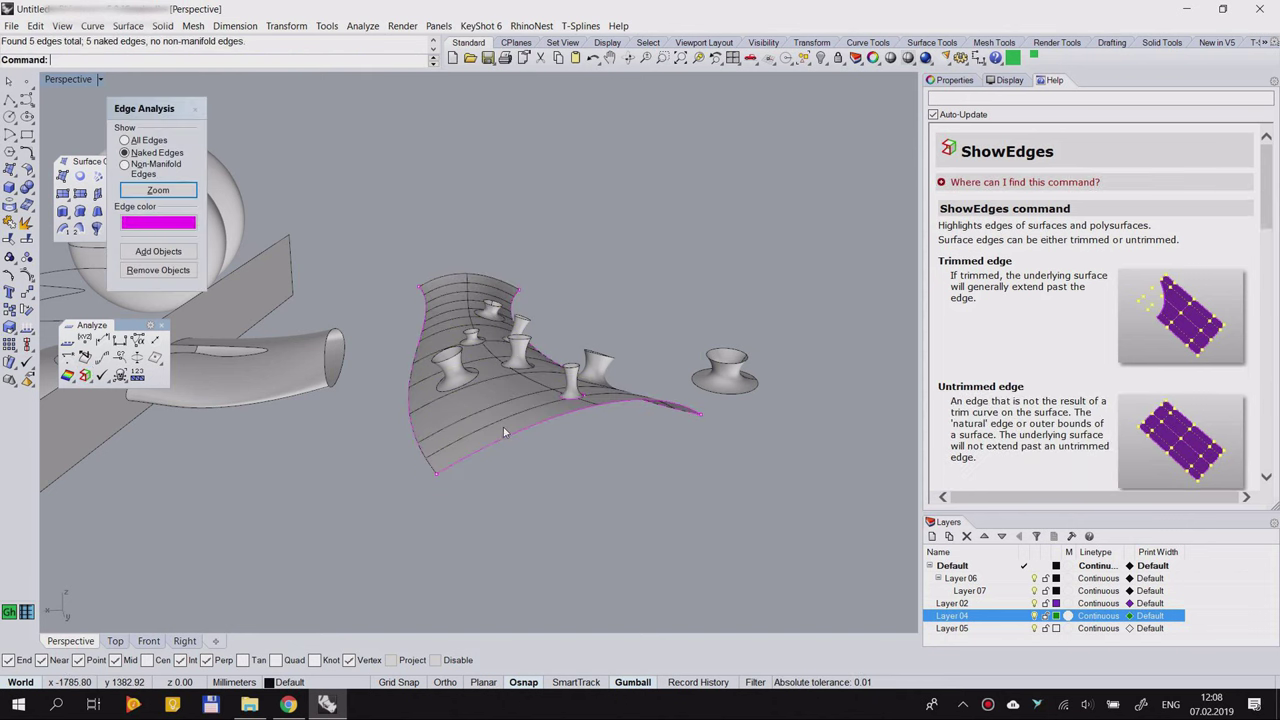
pyautogui.moveTo(497, 400); pyautogui.dragTo(508, 285, button='right')
pyautogui.scroll(-4, 755, 213)
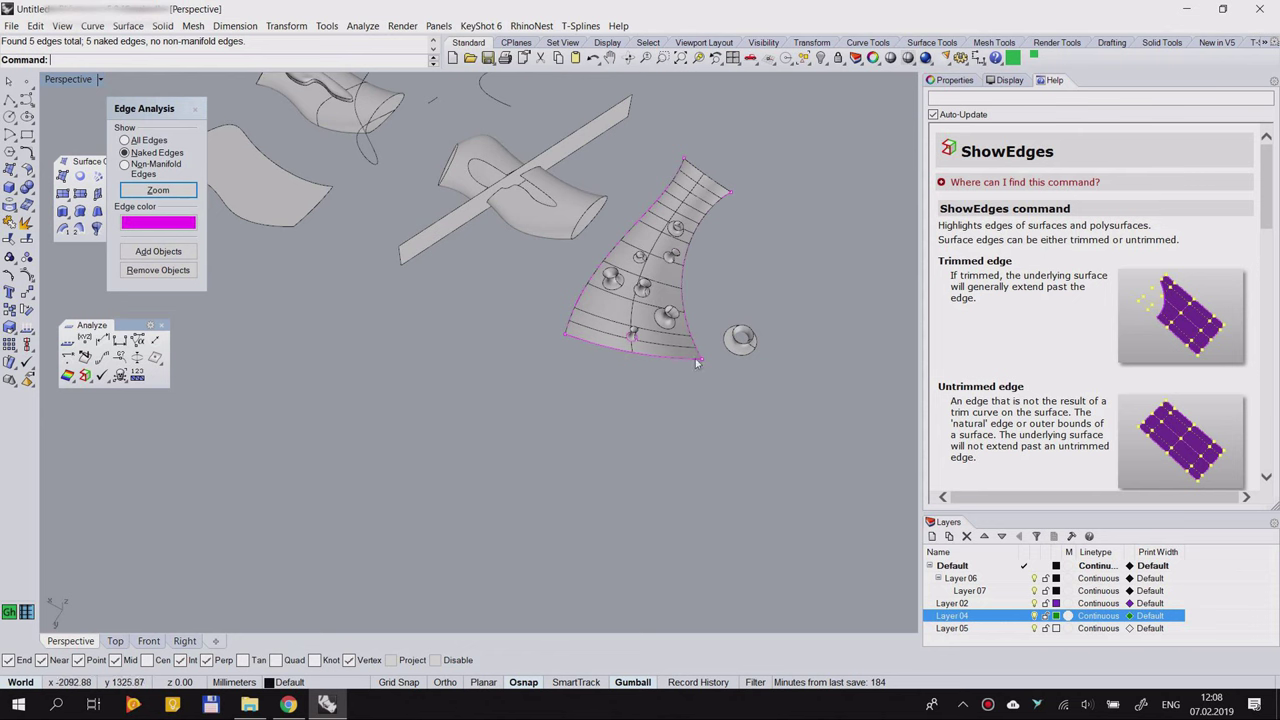
pyautogui.moveTo(433, 368); pyautogui.dragTo(512, 316, button='right')
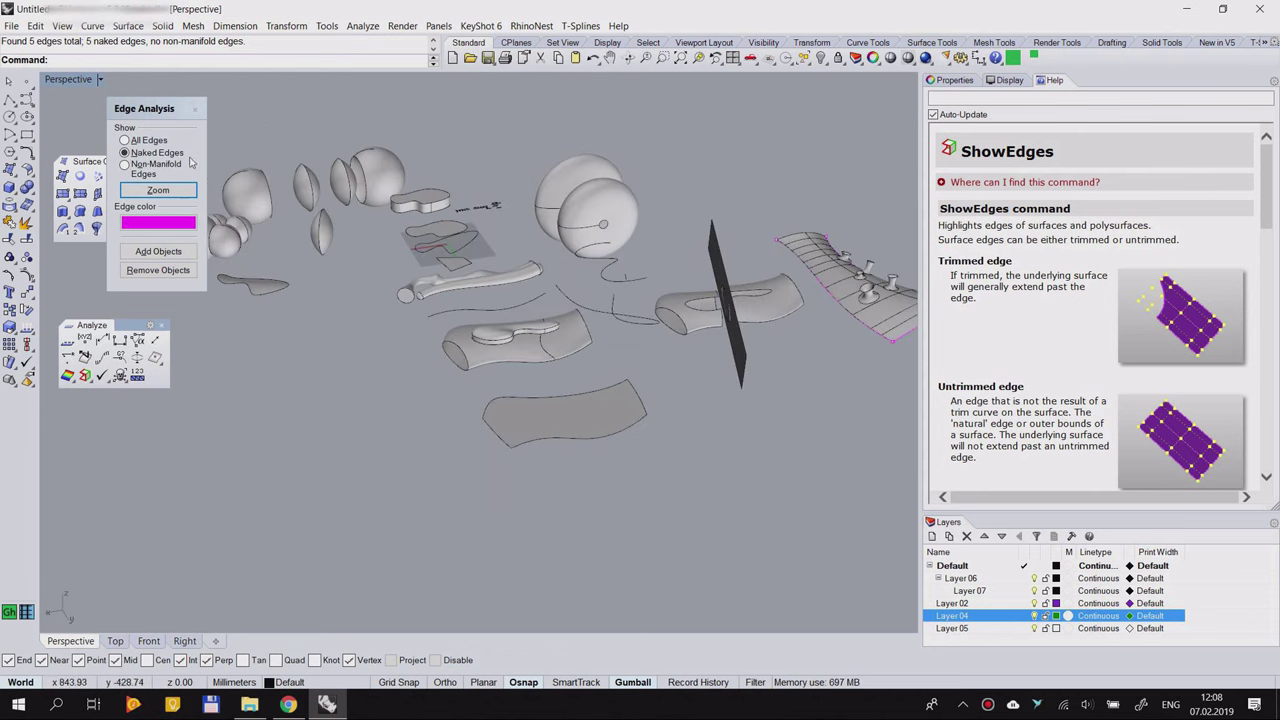
pyautogui.click(193, 110)
pyautogui.keyDown('shift'); pyautogui.moveTo(297, 219); pyautogui.dragTo(470, 240, button='right'); pyautogui.keyUp('shift')
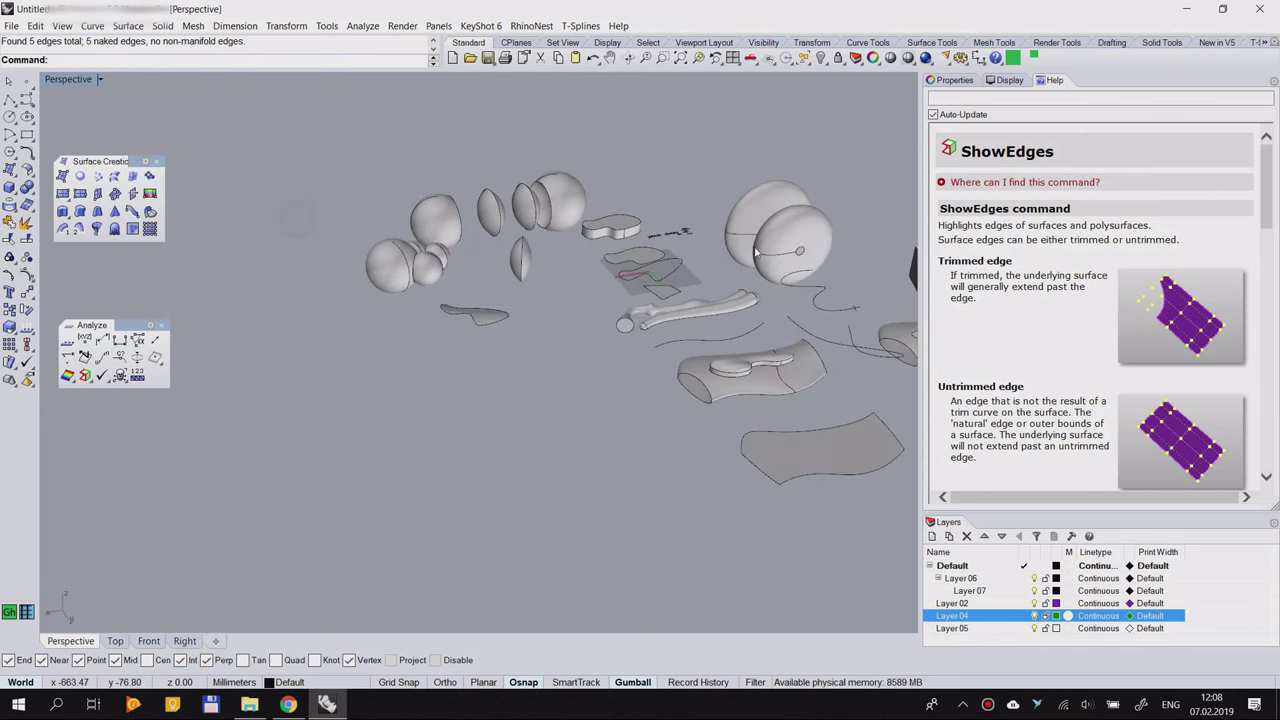
pyautogui.keyDown('shift'); pyautogui.moveTo(734, 250); pyautogui.dragTo(470, 262, button='right'); pyautogui.keyUp('shift')
pyautogui.moveTo(325, 339); pyautogui.dragTo(175, 336, button='right')
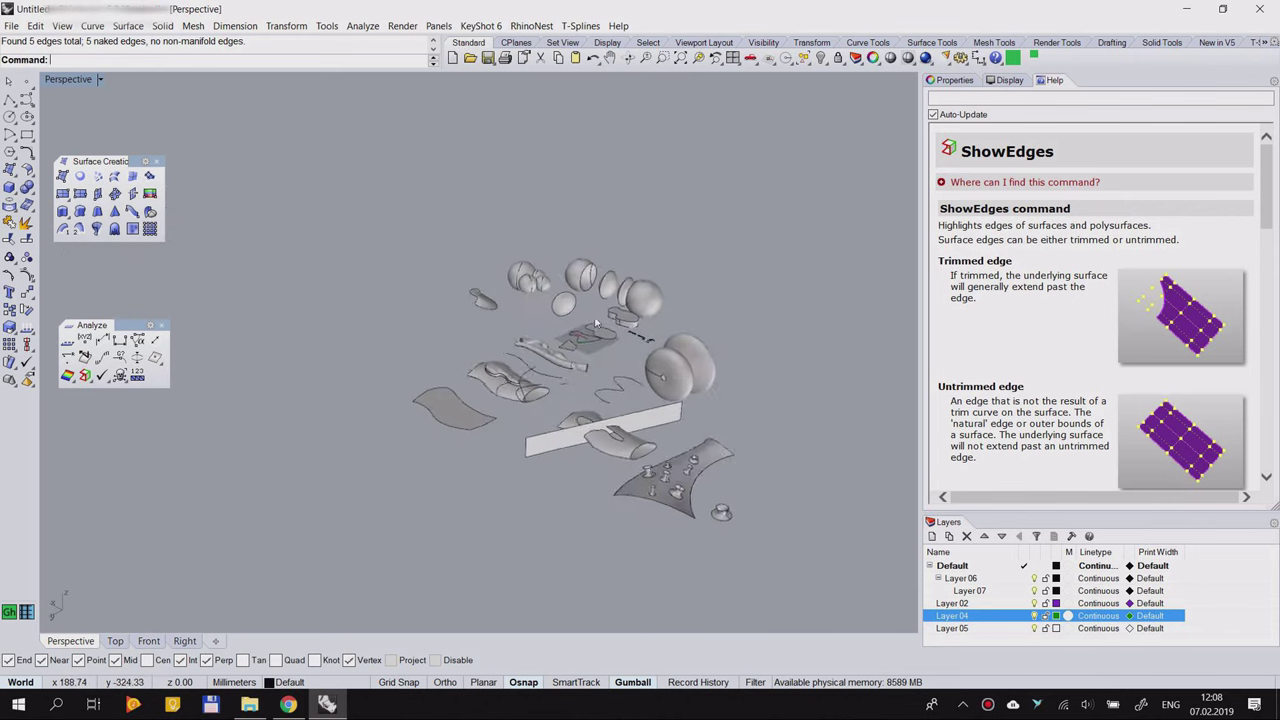
pyautogui.scroll(8, 450, 278)
pyautogui.scroll(-4, 450, 278)
pyautogui.scroll(-3, 450, 277)
pyautogui.middleClick(390, 325)
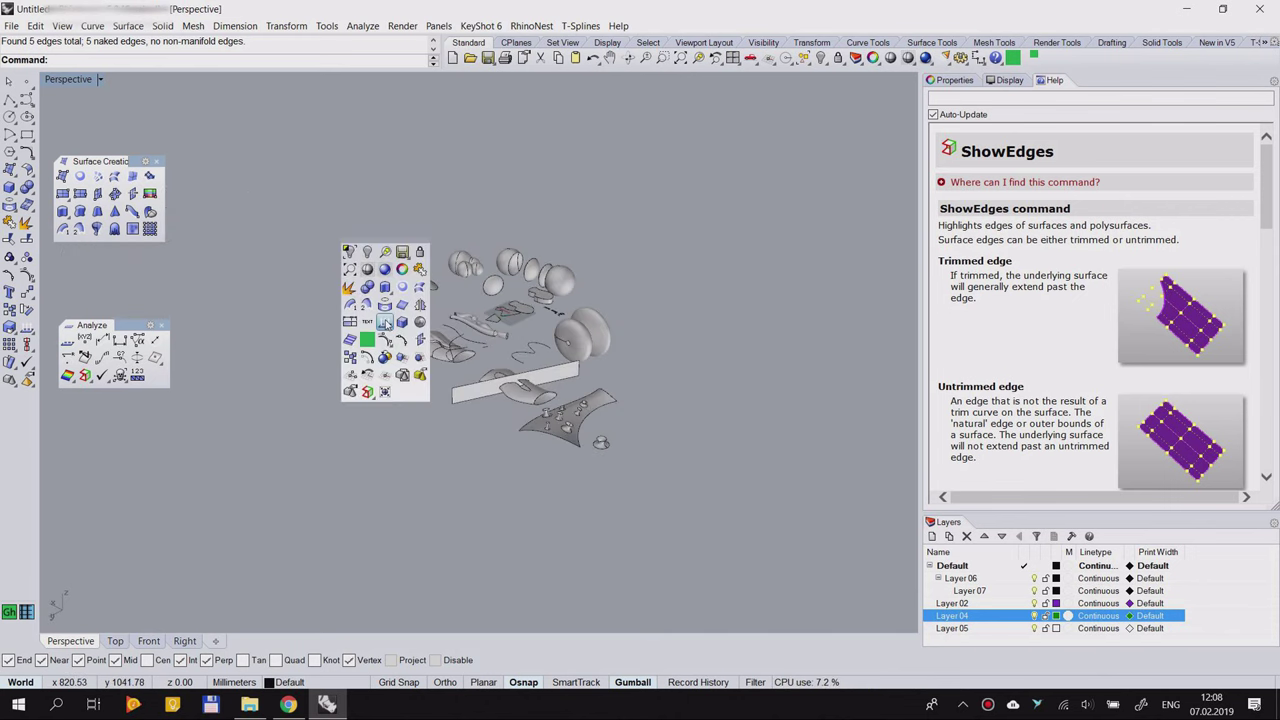
# Step: Duplicate the extruded freeform solid near the text objects, placing the copy beside the original
pyautogui.scroll(3, 569, 377)
pyautogui.moveTo(569, 377); pyautogui.dragTo(760, 340, button='right')
pyautogui.scroll(5, 219, 348)
pyautogui.scroll(7, 268, 336)
pyautogui.click(337, 329)
pyautogui.scroll(-6, 352, 320)
pyautogui.moveTo(450, 281); pyautogui.dragTo(460, 478, button='right')
pyautogui.moveTo(378, 459); pyautogui.dragTo(418, 214)
pyautogui.moveTo(418, 214); pyautogui.dragTo(411, 261, button='right')
pyautogui.click(277, 231)
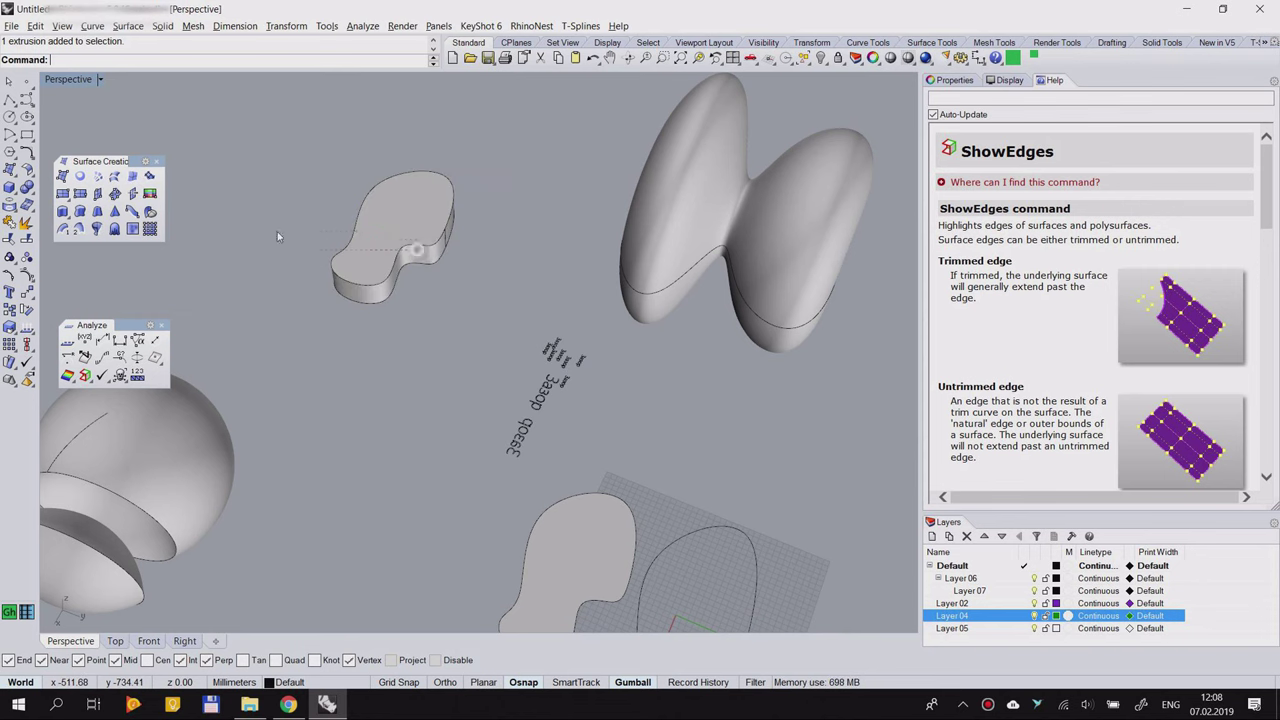
pyautogui.click(448, 207)
pyautogui.keyDown('alt'); pyautogui.moveTo(427, 251); pyautogui.dragTo(304, 205); pyautogui.keyUp('alt')
pyautogui.click(442, 326)
# Step: Explode the duplicated extrusion into separate surfaces and deselect the pieces
pyautogui.keyDown('shift'); pyautogui.moveTo(300, 192); pyautogui.dragTo(395, 318, button='right'); pyautogui.keyUp('shift')
pyautogui.click(395, 318)
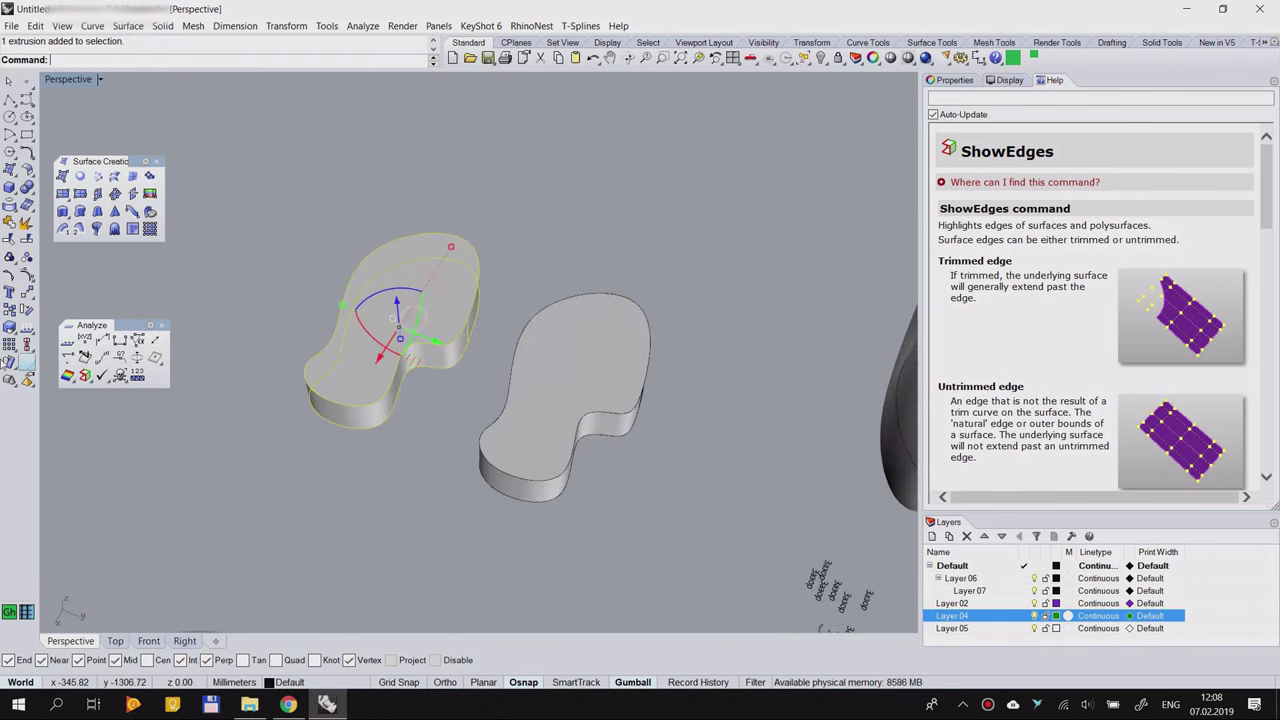
pyautogui.click(27, 224)
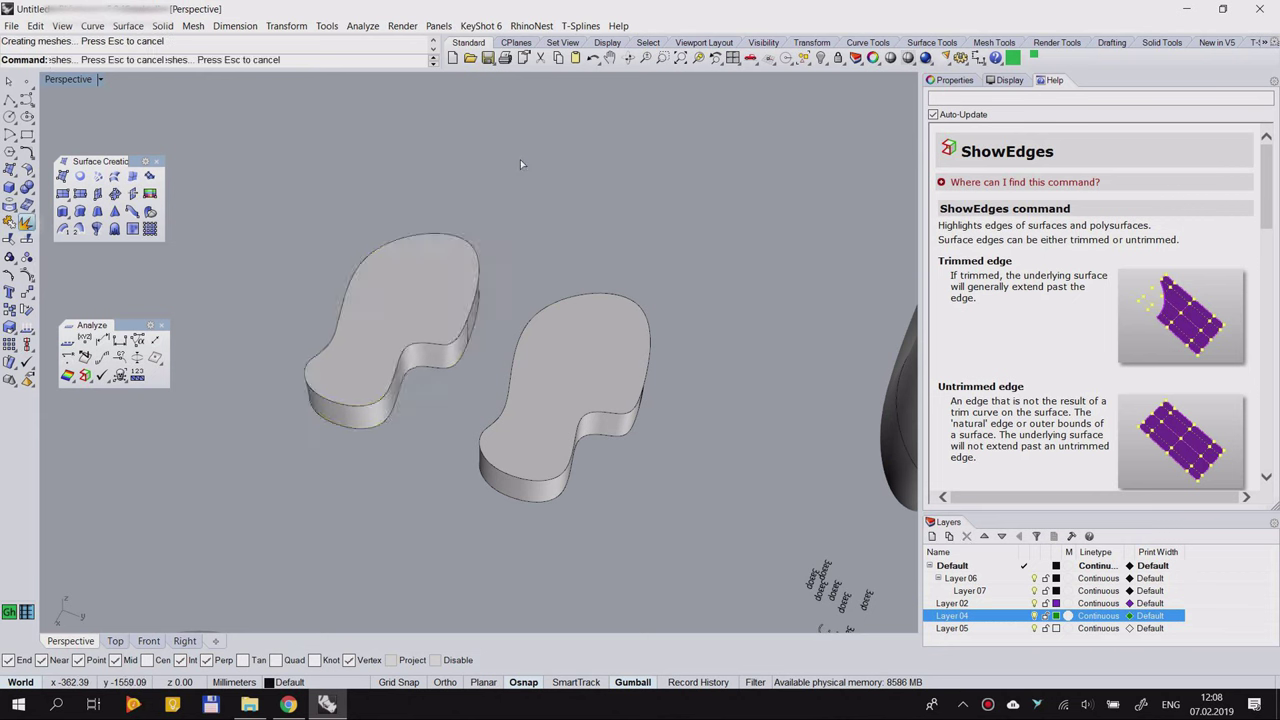
pyautogui.click(520, 159)
# Step: Run edge analysis on the exploded pieces together with the intact extrusion and compare their naked edges
pyautogui.moveTo(503, 300); pyautogui.dragTo(523, 418, button='right')
pyautogui.scroll(6, 523, 414)
pyautogui.moveTo(695, 161); pyautogui.dragTo(285, 470)
pyautogui.hotkey('ctrl', 'a')
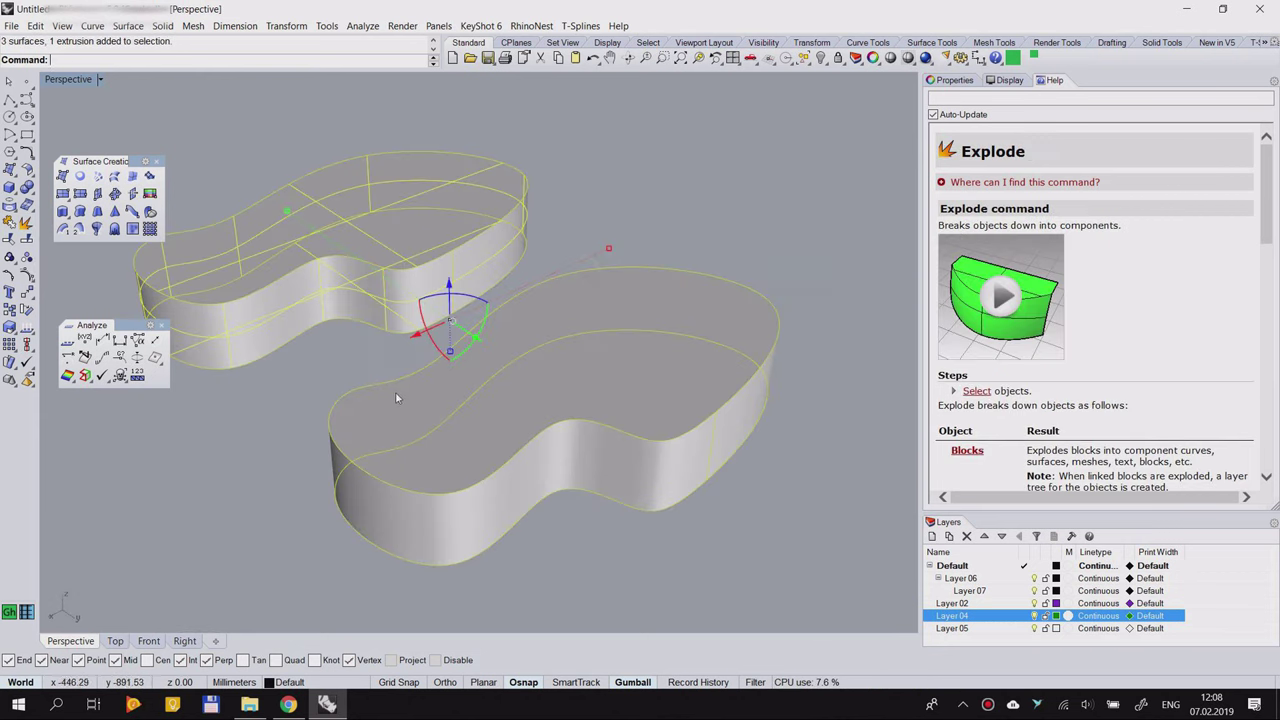
pyautogui.scroll(-3, 390, 403)
pyautogui.click(86, 376)
pyautogui.moveTo(514, 294); pyautogui.dragTo(445, 380, button='right')
pyautogui.scroll(6, 437, 322)
pyautogui.keyDown('shift'); pyautogui.moveTo(490, 328); pyautogui.dragTo(652, 342, button='right'); pyautogui.keyUp('shift')
pyautogui.scroll(5, 449, 316)
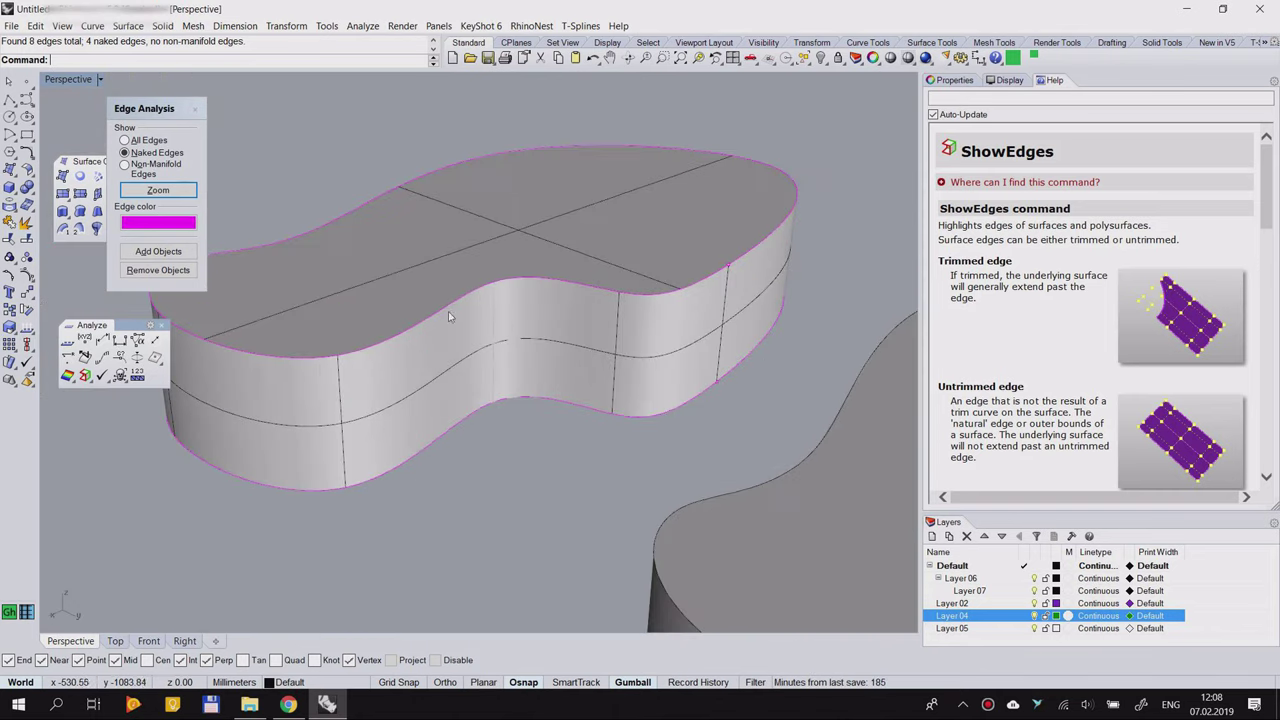
pyautogui.scroll(-3, 215, 320)
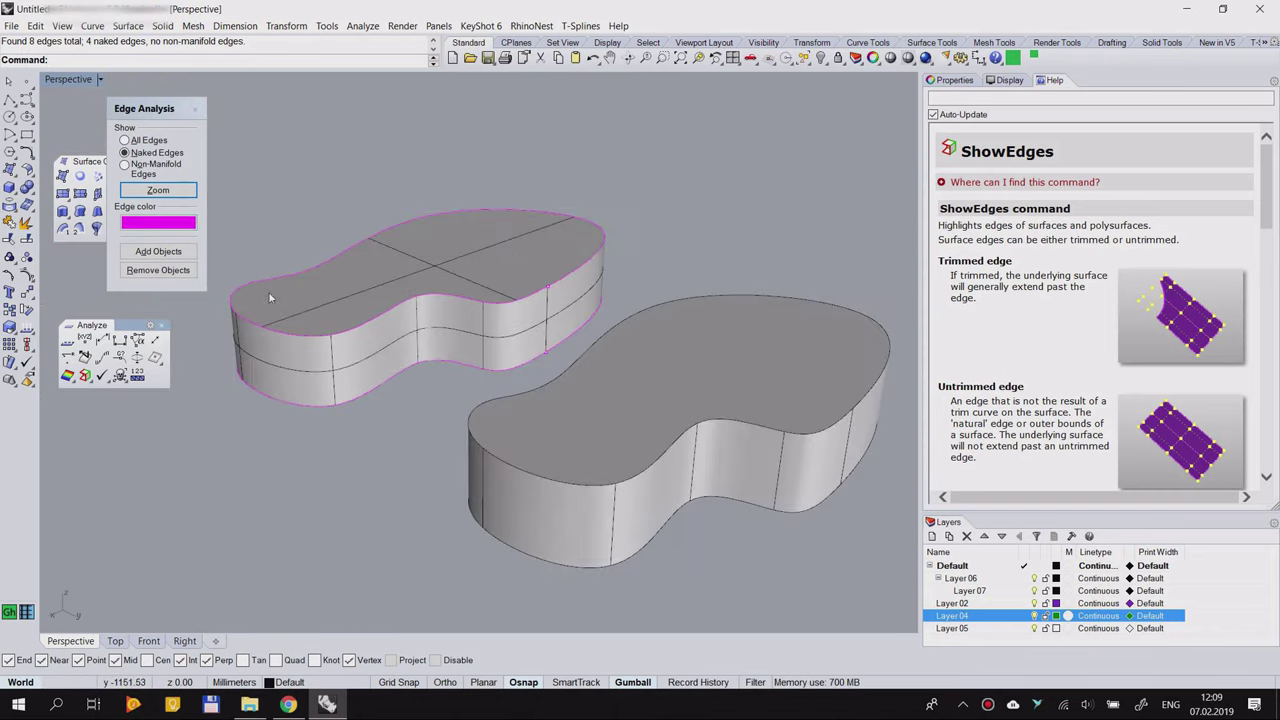
# Step: Zoom to the naked edges of the exploded pieces, inspect them, and close the edge analysis
pyautogui.click(157, 190)
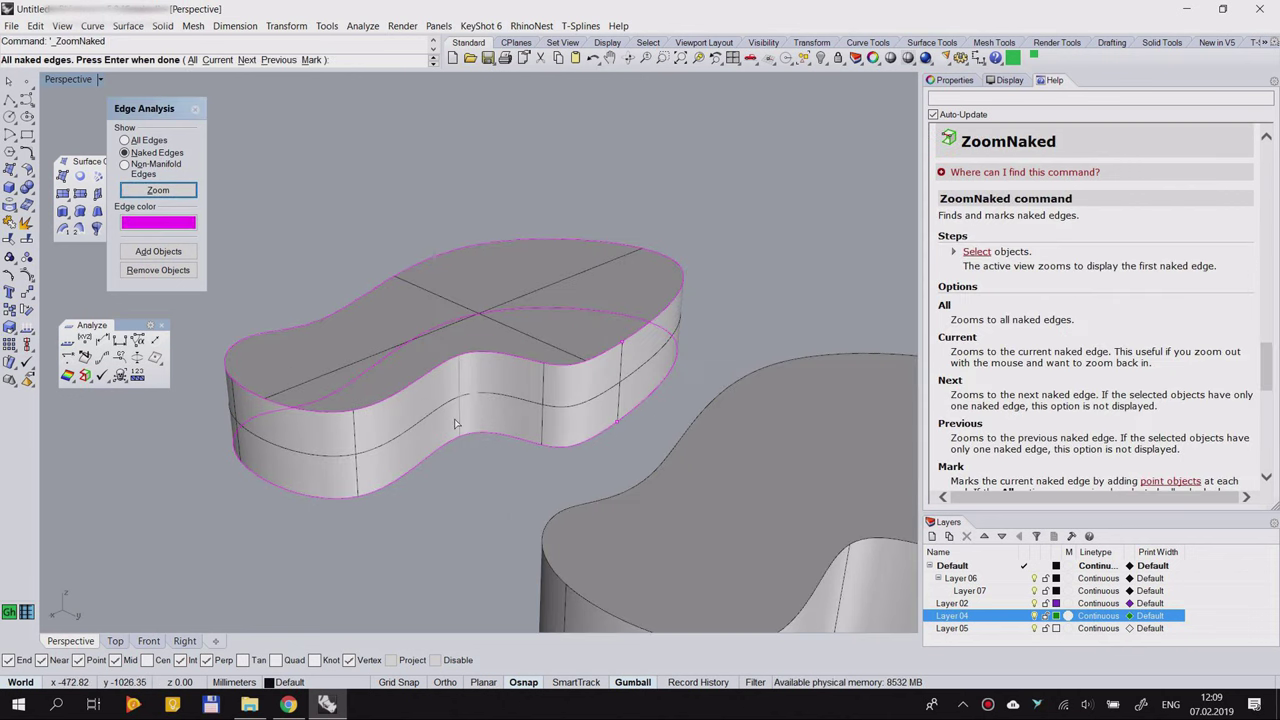
pyautogui.scroll(-5, 440, 399)
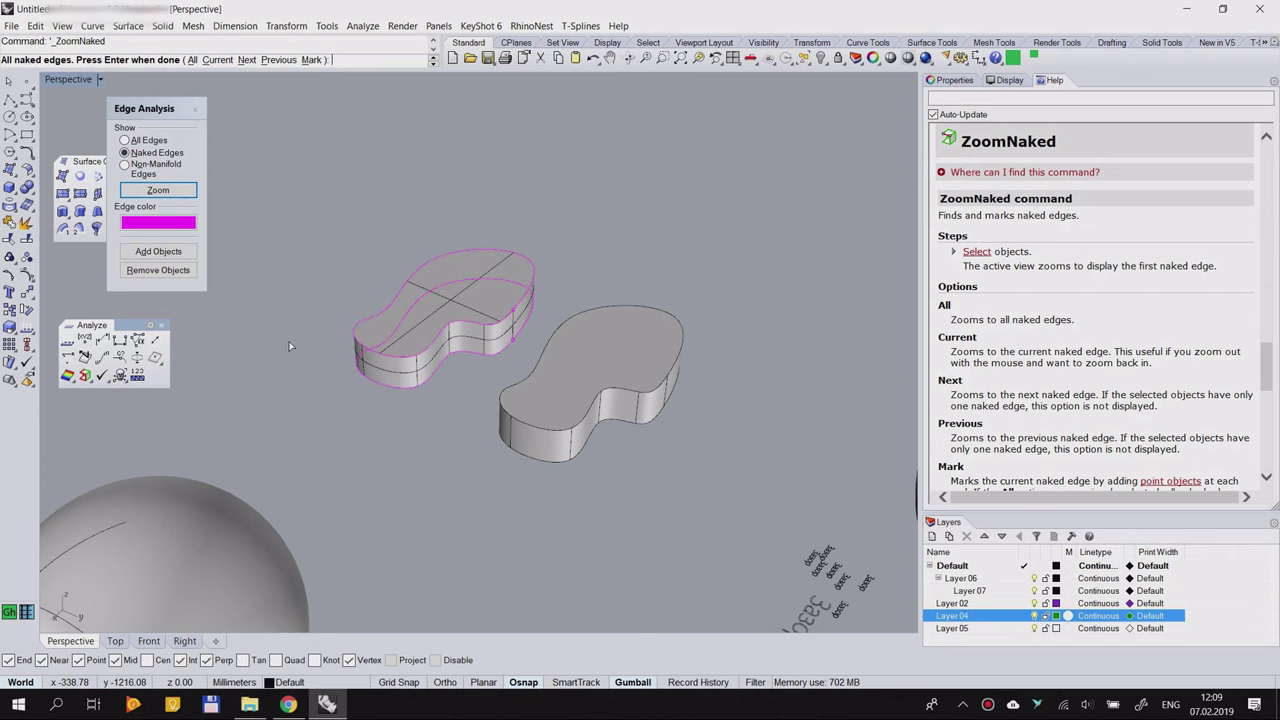
pyautogui.click(196, 110)
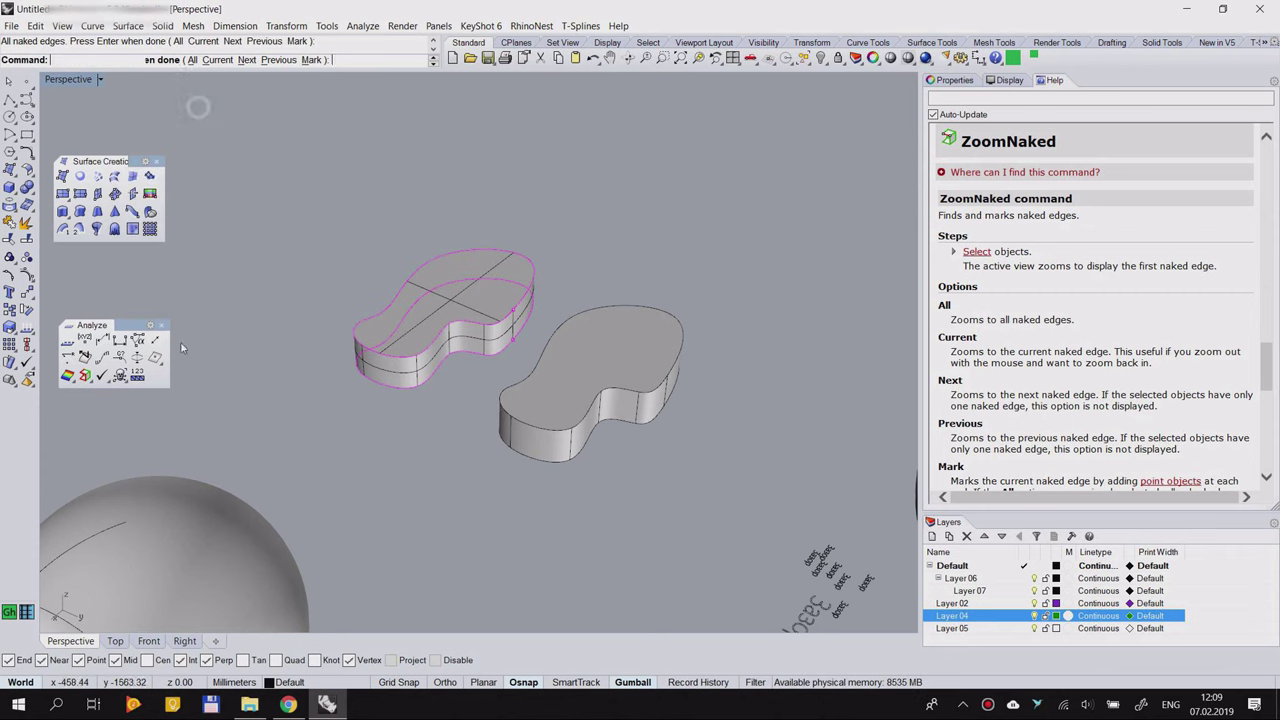
# Step: Return to the flared surface with the spools and open the surface analysis tools as a floating palette
pyautogui.scroll(-14, 424, 261)
pyautogui.scroll(7, 437, 330)
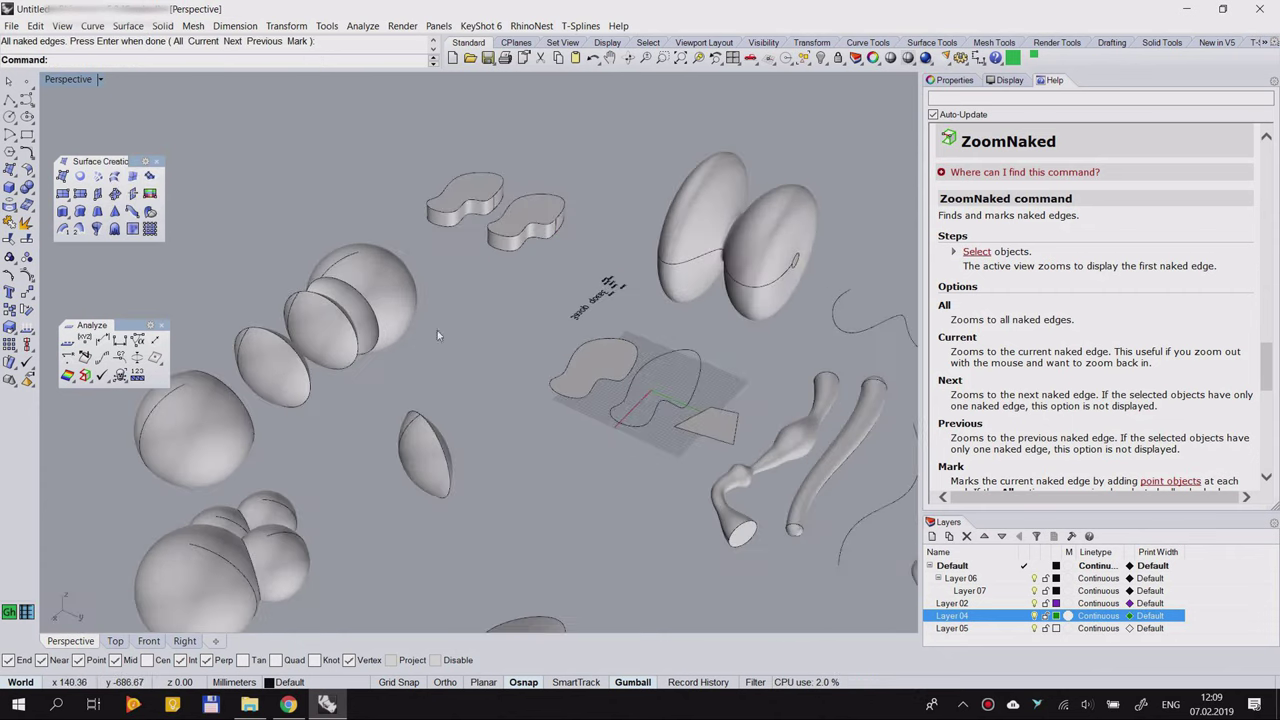
pyautogui.scroll(-10, 295, 268)
pyautogui.scroll(9, 688, 251)
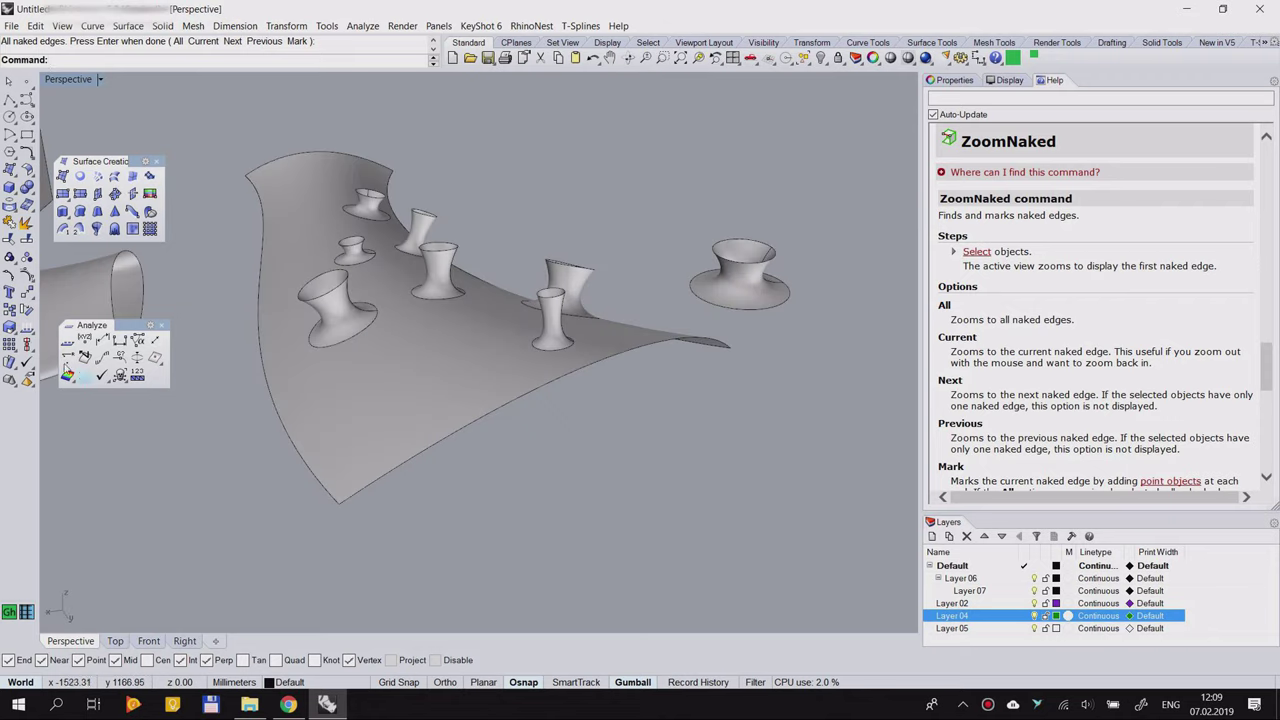
pyautogui.click(70, 379)
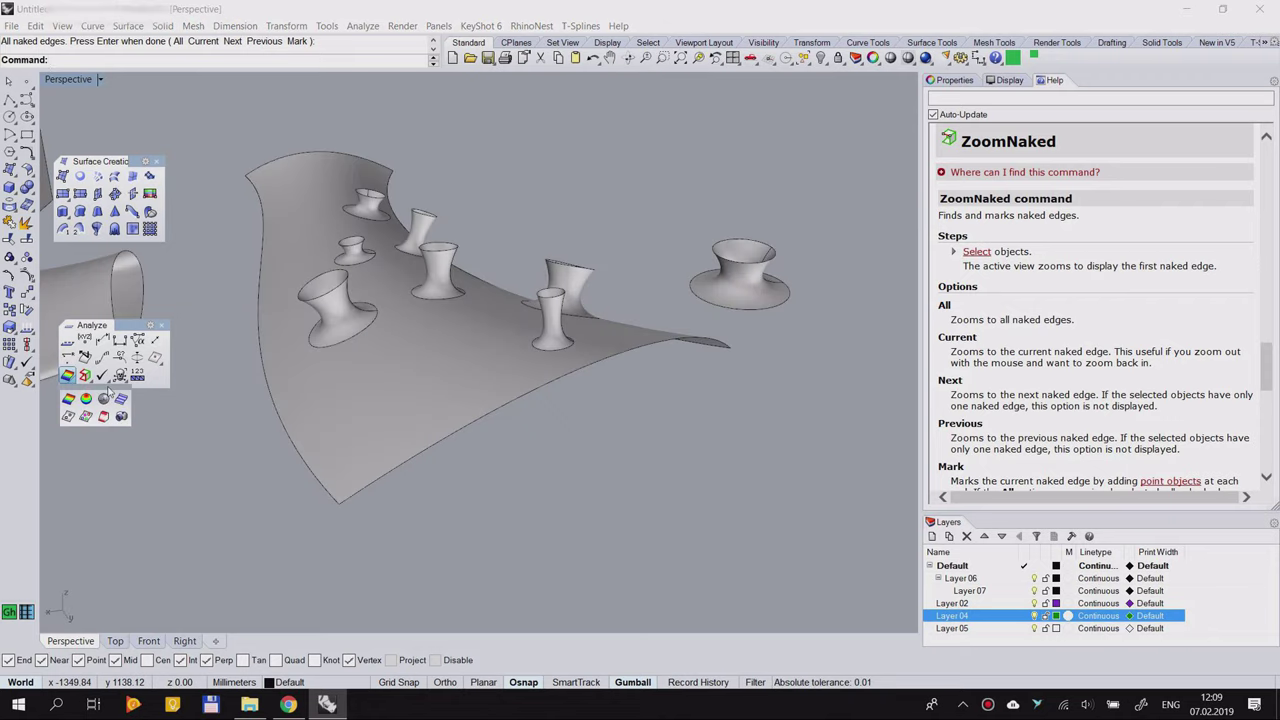
pyautogui.moveTo(108, 391); pyautogui.dragTo(112, 425)
# Step: Apply environment map analysis to the flared surface and its seven spools, and examine the reflections
pyautogui.click(105, 422)
pyautogui.moveTo(604, 190); pyautogui.dragTo(257, 465)
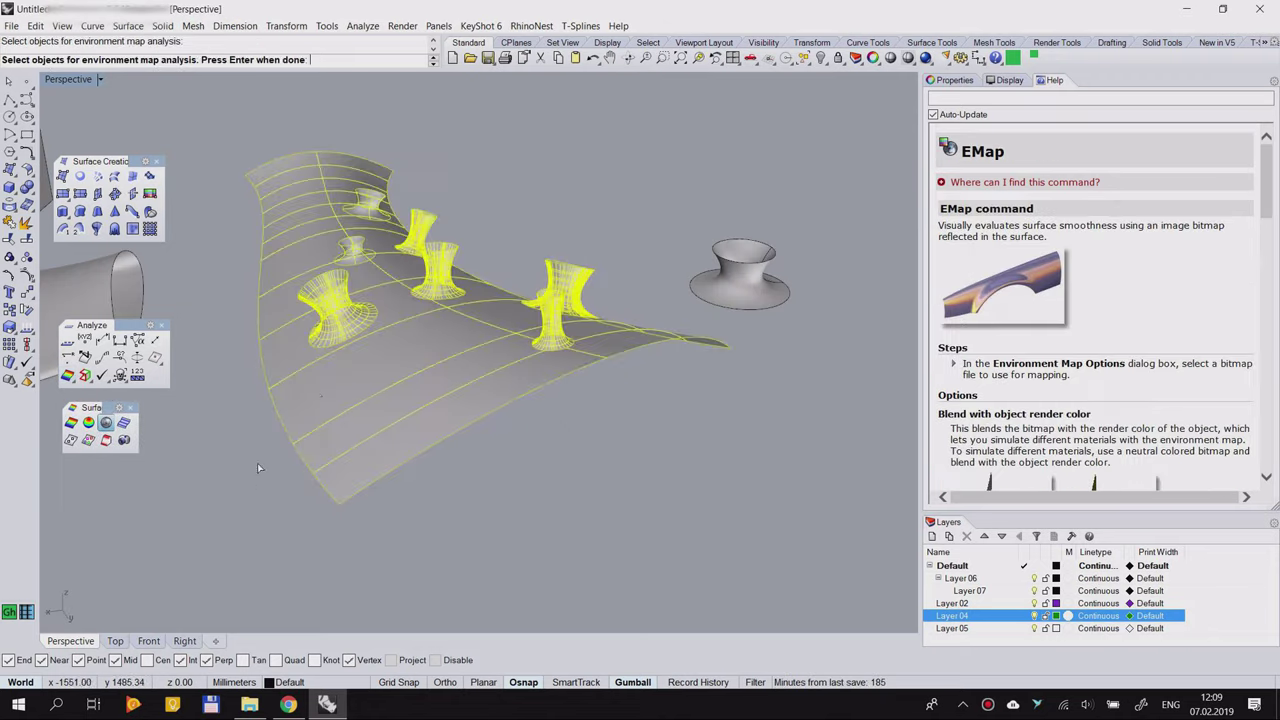
pyautogui.press('Return')
pyautogui.moveTo(583, 182)
pyautogui.mouseDown(button='right')
pyautogui.moveTo(586, 278)
pyautogui.moveTo(666, 289)
pyautogui.moveTo(681, 309)
pyautogui.moveTo(630, 370)
pyautogui.moveTo(591, 307)
pyautogui.moveTo(586, 326)
pyautogui.moveTo(520, 340)
pyautogui.moveTo(494, 314)
pyautogui.moveTo(557, 309)
pyautogui.moveTo(548, 420)
pyautogui.moveTo(568, 398)
pyautogui.moveTo(372, 288)
pyautogui.mouseUp(button='right')
pyautogui.scroll(7, 372, 285)
pyautogui.scroll(-9, 398, 255)
pyautogui.moveTo(500, 357); pyautogui.dragTo(230, 240, button='right')
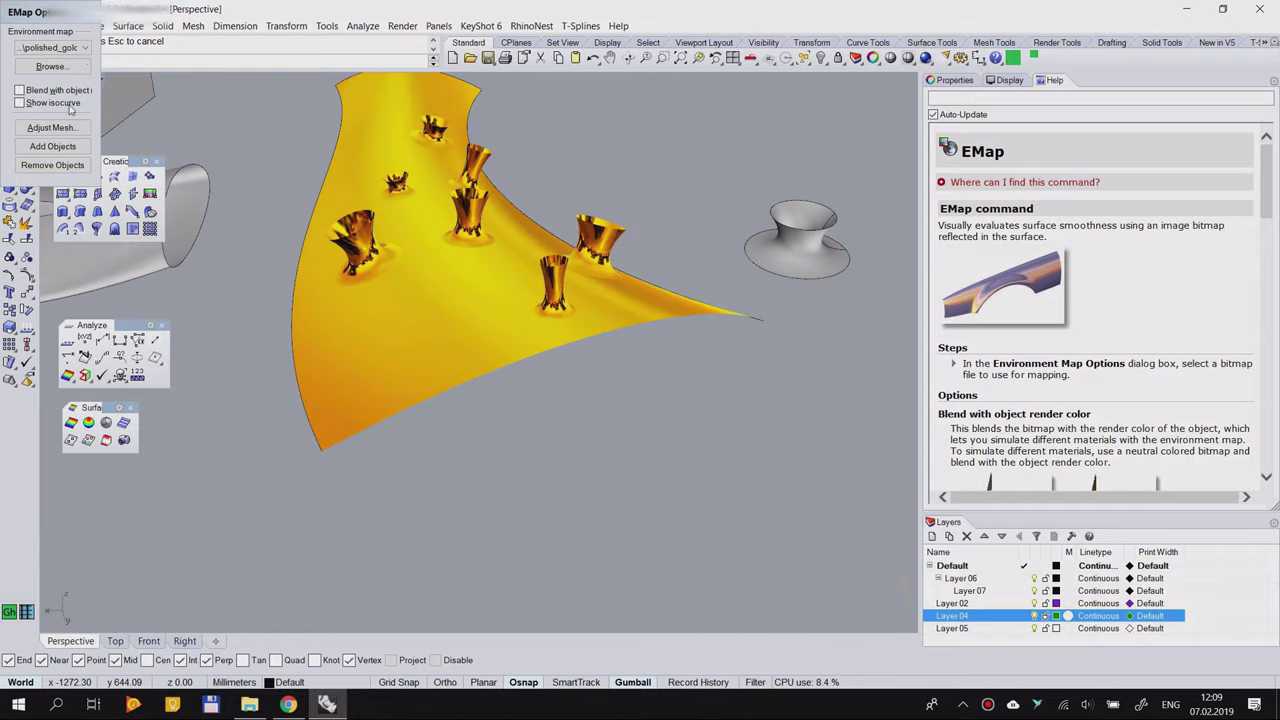
# Step: Switch the analysis to another environment map, inspect the reflections from a lower angle, and close it
pyautogui.click(82, 47)
pyautogui.click(66, 70)
pyautogui.moveTo(551, 233); pyautogui.dragTo(440, 150, button='right')
pyautogui.click(85, 12)
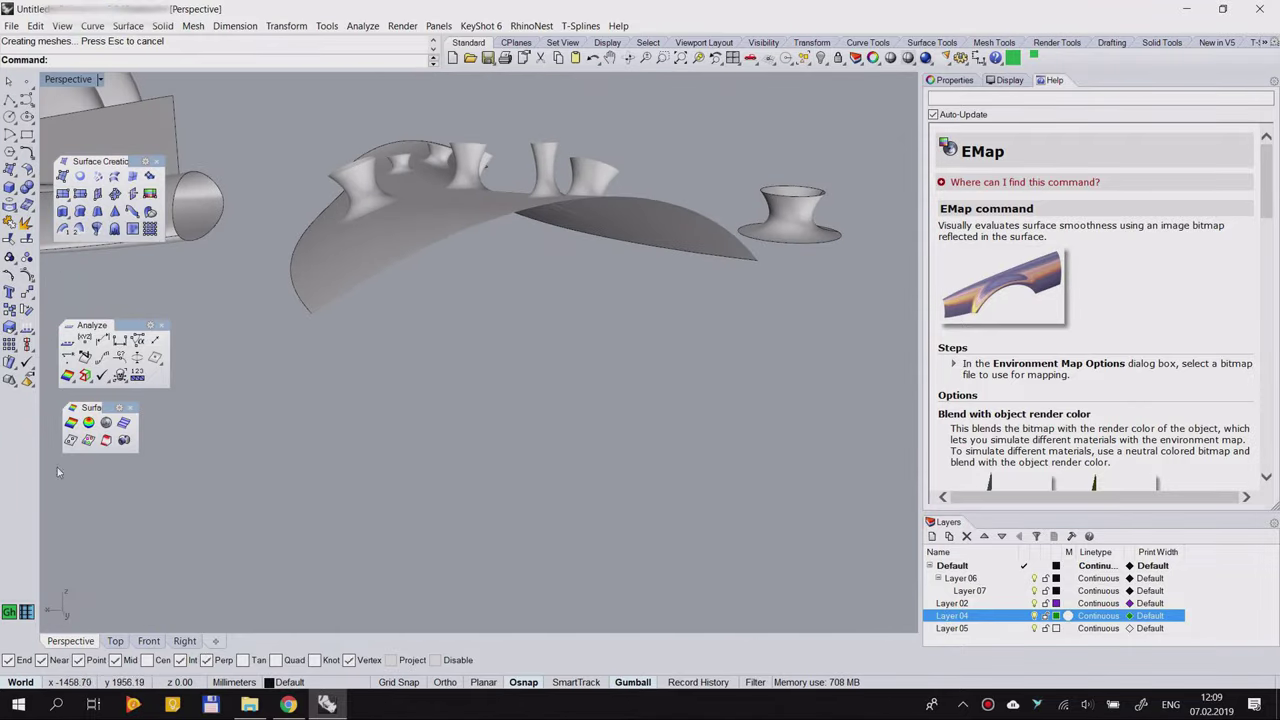
# Step: Run draft angle analysis on the flared surface alone, examine its colouring, and close the analysis
pyautogui.click(89, 422)
pyautogui.click(477, 204)
pyautogui.press('Return')
pyautogui.moveTo(462, 270); pyautogui.dragTo(461, 339, button='right')
pyautogui.scroll(-3, 461, 339)
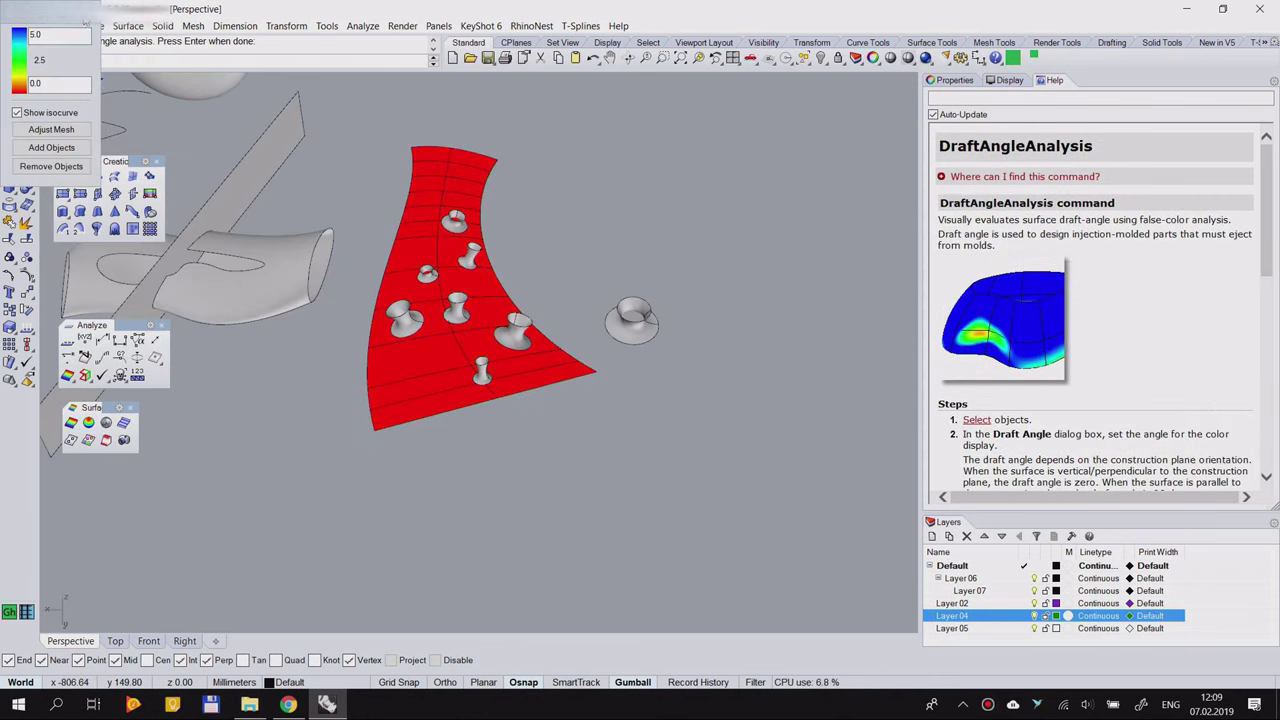
pyautogui.click(90, 11)
# Step: Run draft angle analysis on the flared surface together with all its spools, inspect them closely, and close it
pyautogui.click(377, 434)
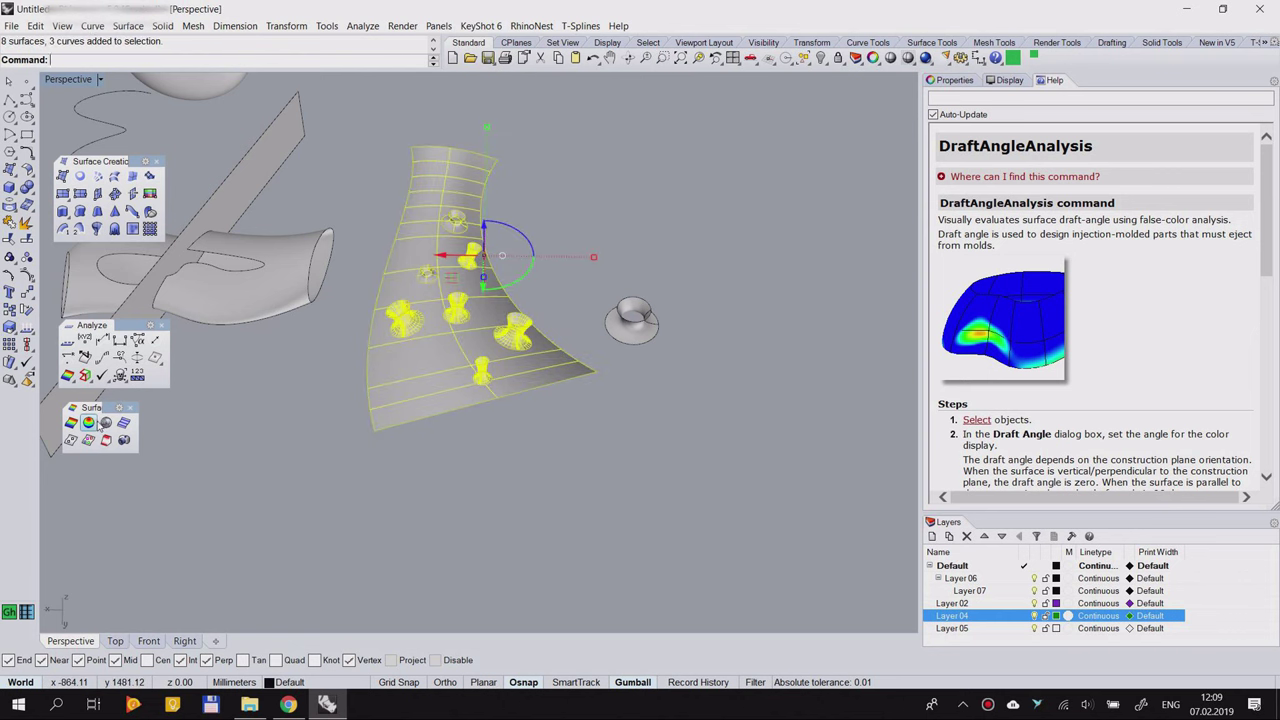
pyautogui.click(92, 423)
pyautogui.click(549, 192)
pyautogui.scroll(7, 481, 269)
pyautogui.scroll(4, 532, 250)
pyautogui.moveTo(443, 343); pyautogui.dragTo(383, 263, button='right')
pyautogui.scroll(4, 533, 250)
pyautogui.scroll(-6, 519, 338)
pyautogui.click(88, 12)
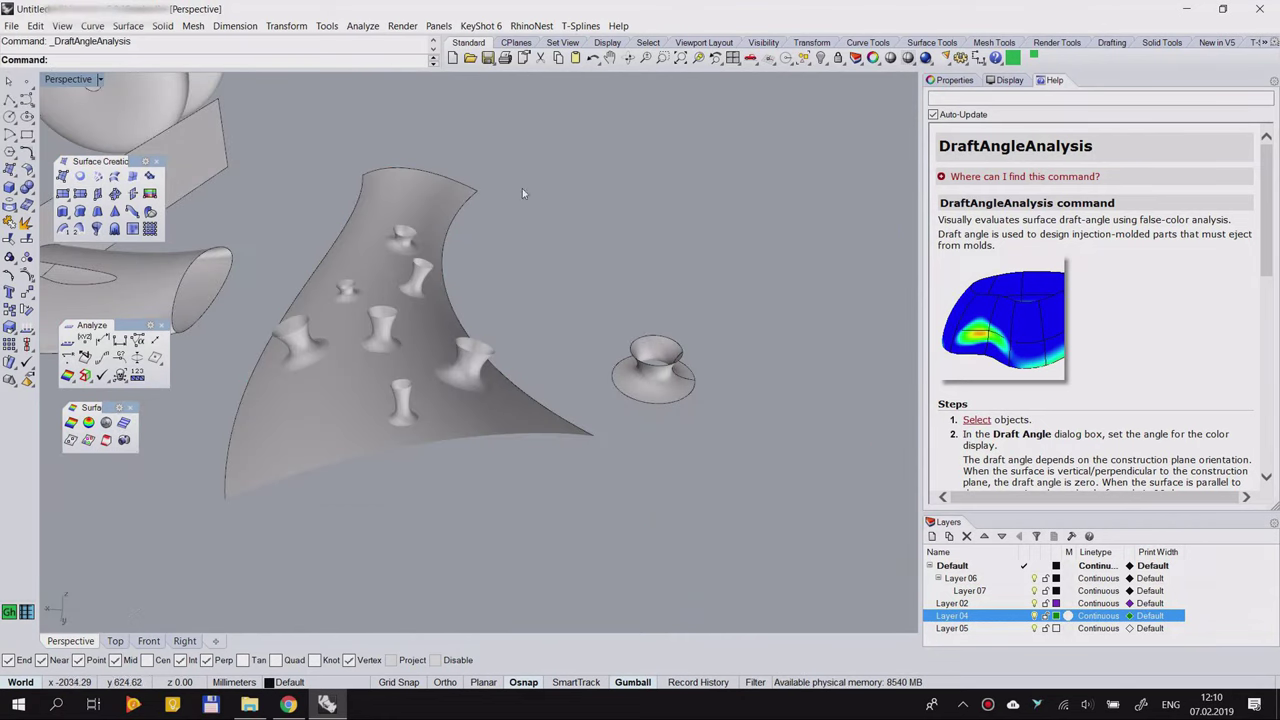
# Step: Apply Zebra analysis to the flared surface and its seven spools, and examine the stripes from a low side angle
pyautogui.moveTo(291, 511); pyautogui.dragTo(291, 510)
pyautogui.click(124, 424)
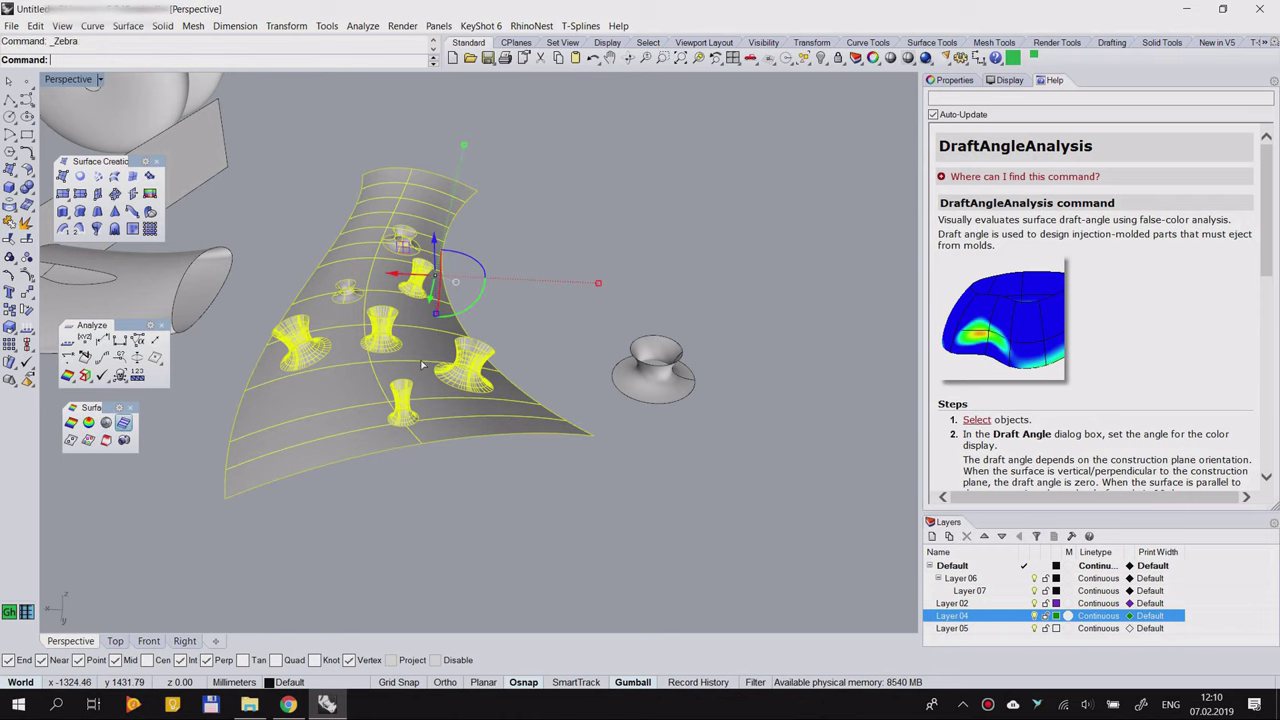
pyautogui.scroll(5, 450, 350)
pyautogui.moveTo(414, 425); pyautogui.dragTo(558, 200, button='right')
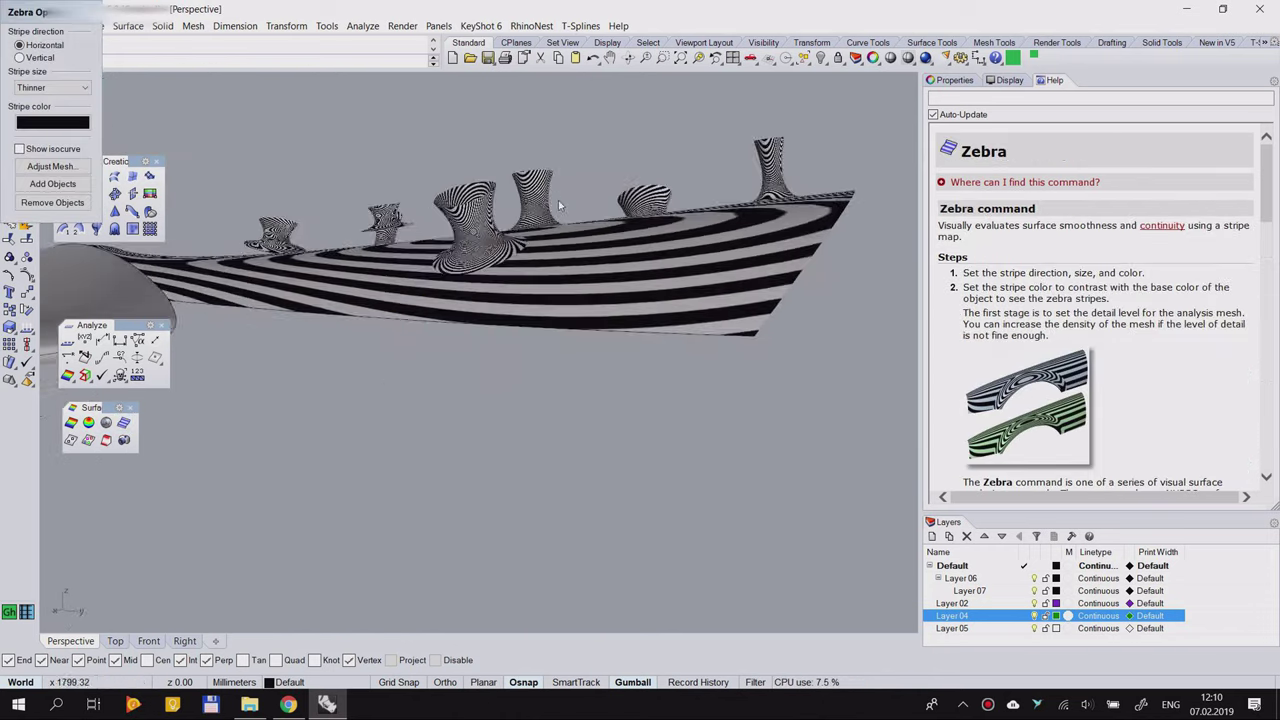
pyautogui.scroll(6, 556, 210)
pyautogui.scroll(-5, 405, 375)
pyautogui.moveTo(420, 379); pyautogui.dragTo(623, 500, button='right')
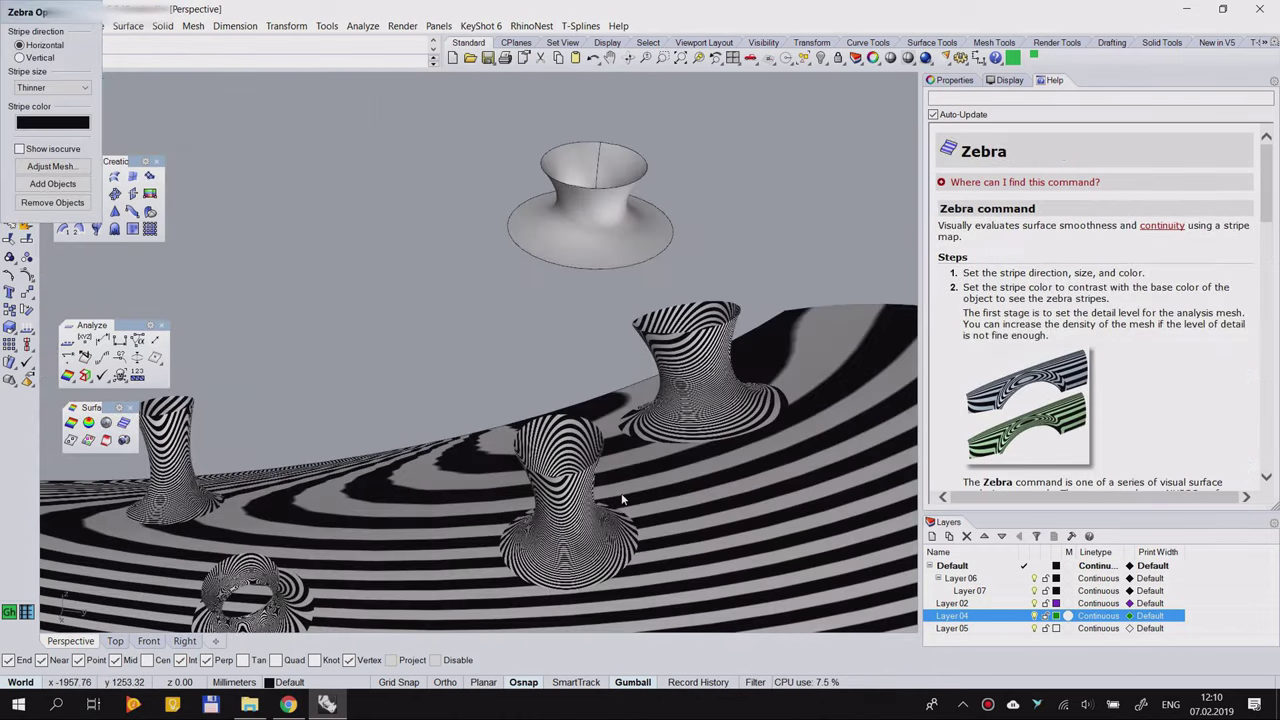
# Step: Inspect the zebra stripes where the spools meet the flared surface, and close the analysis and its toolbars
pyautogui.scroll(6, 637, 446)
pyautogui.moveTo(672, 402); pyautogui.dragTo(399, 292, button='right')
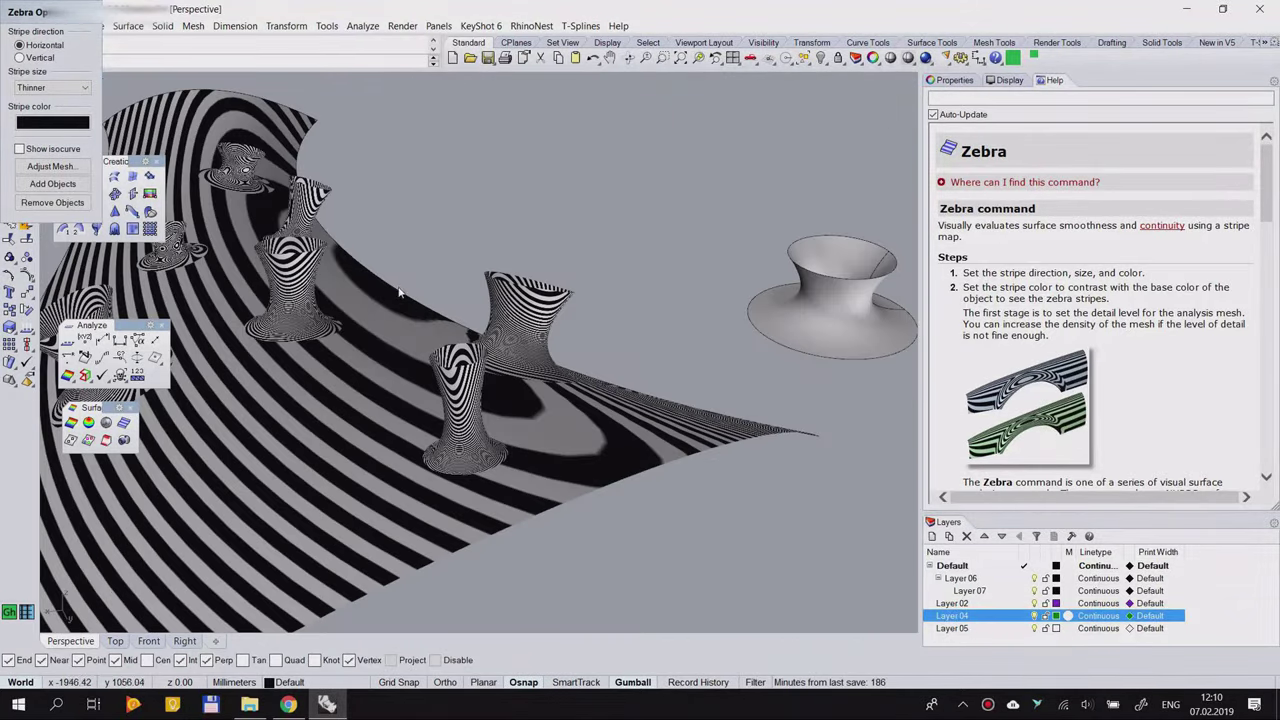
pyautogui.scroll(-3, 527, 436)
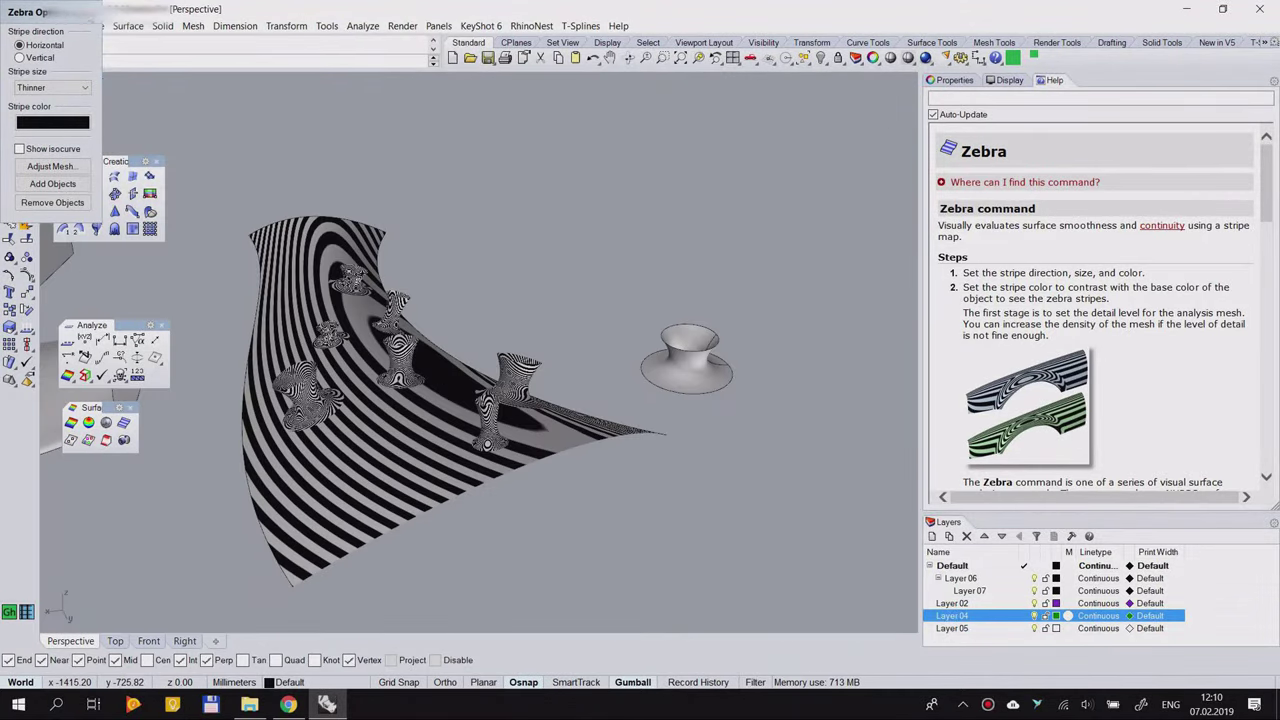
pyautogui.click(88, 12)
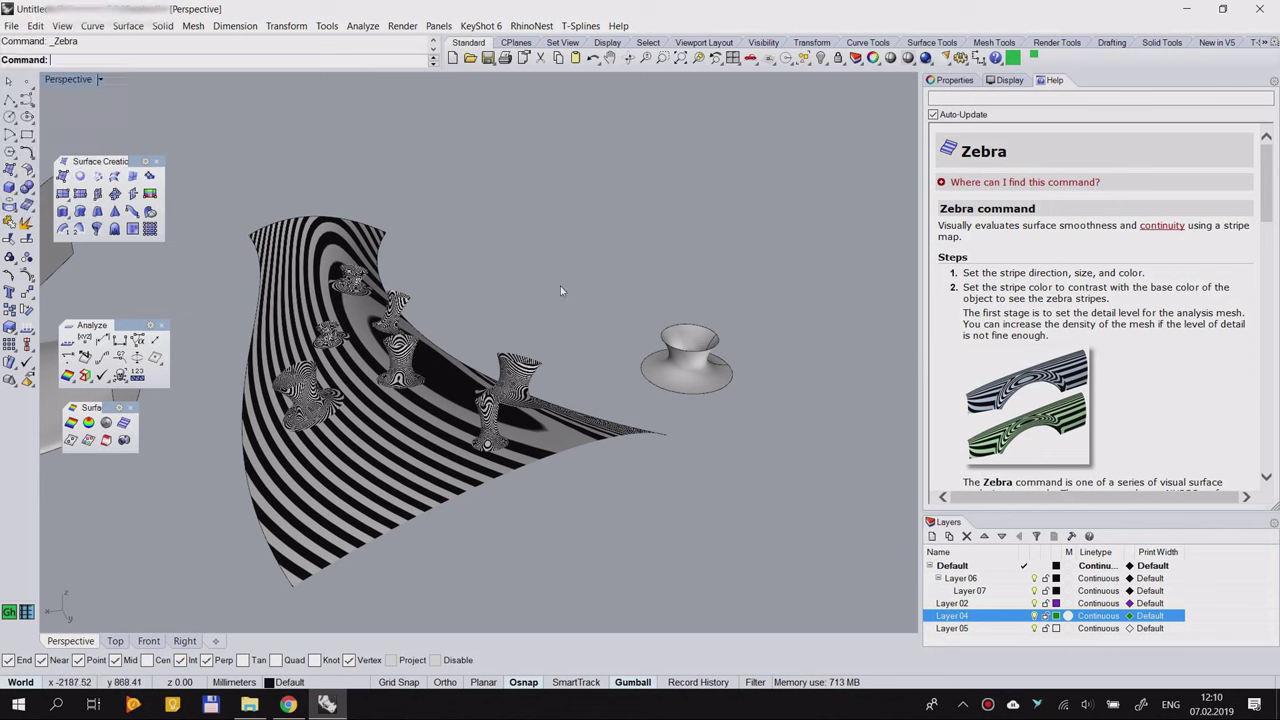
pyautogui.click(130, 409)
pyautogui.click(161, 325)
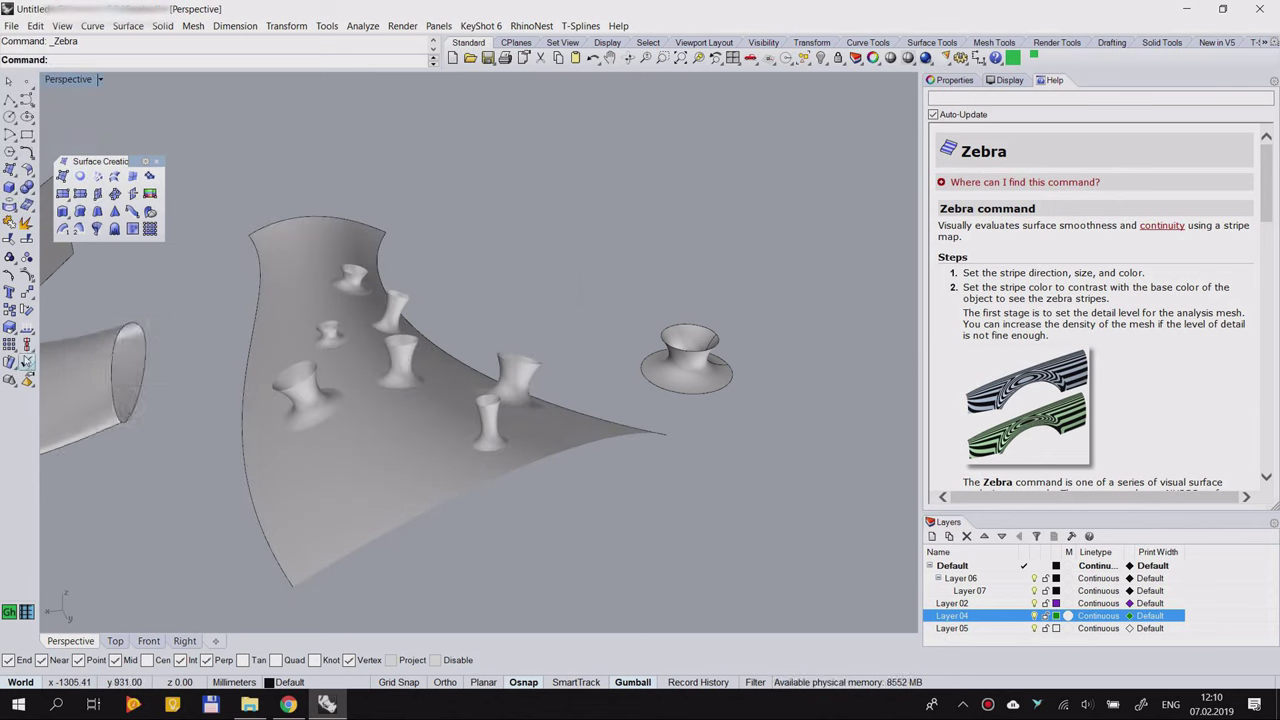
pyautogui.click(27, 345)
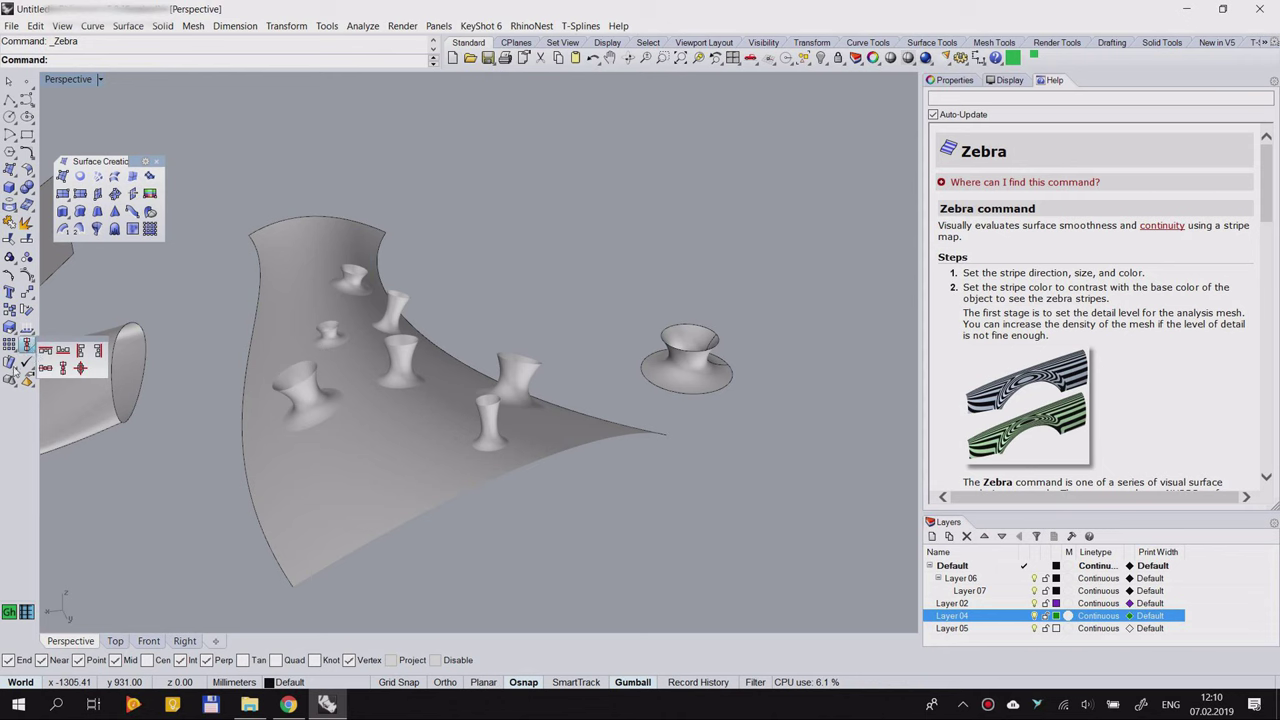
pyautogui.click(33, 371)
pyautogui.click(15, 389)
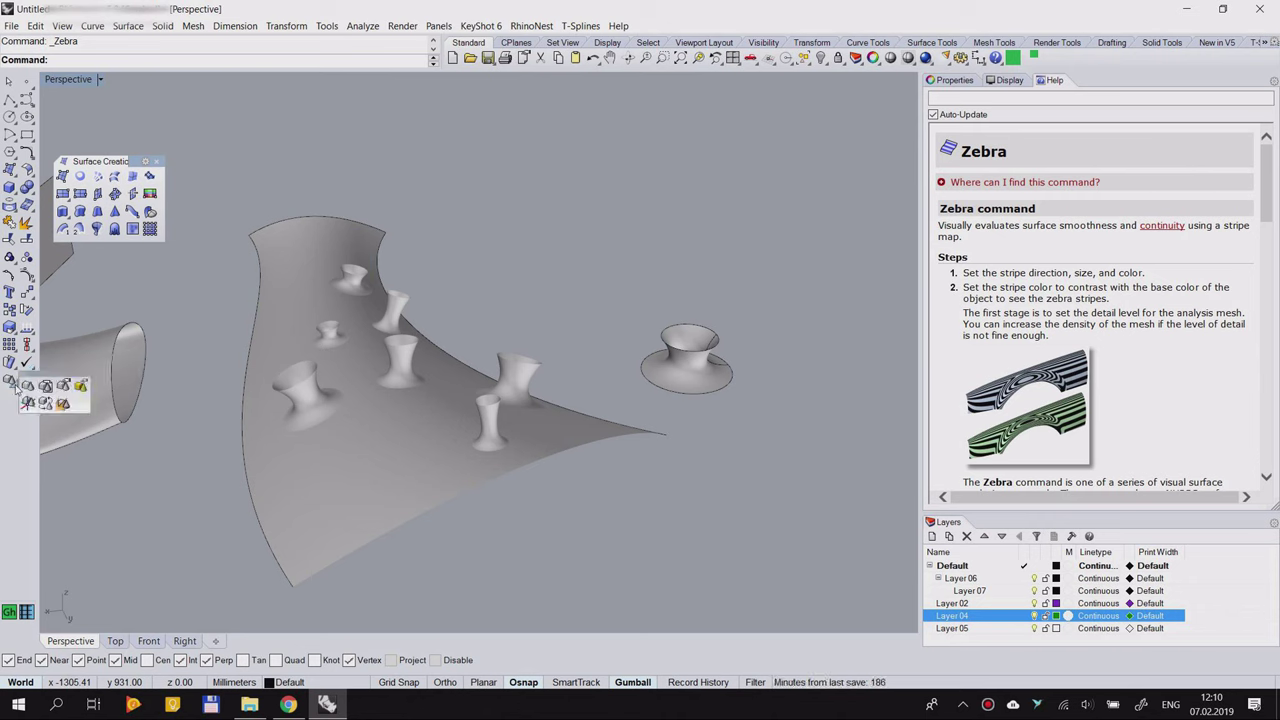
pyautogui.click(182, 498)
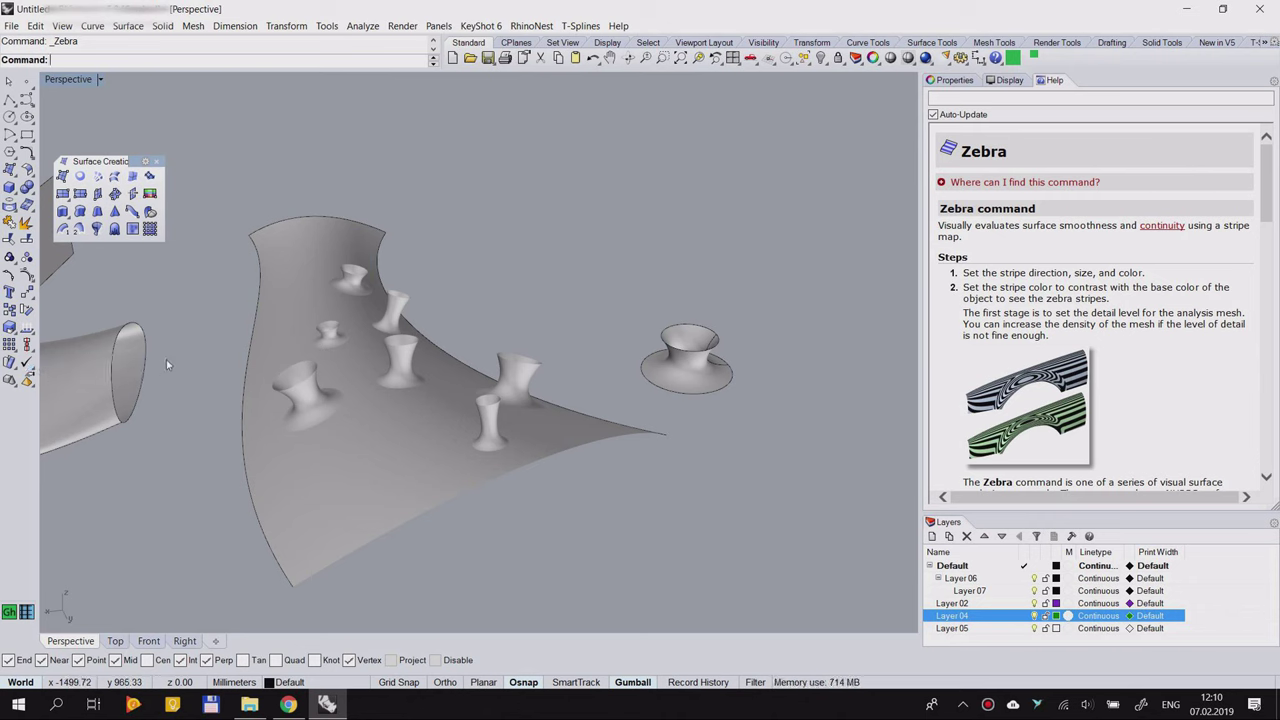
pyautogui.moveTo(405, 328); pyautogui.dragTo(505, 380, button='right')
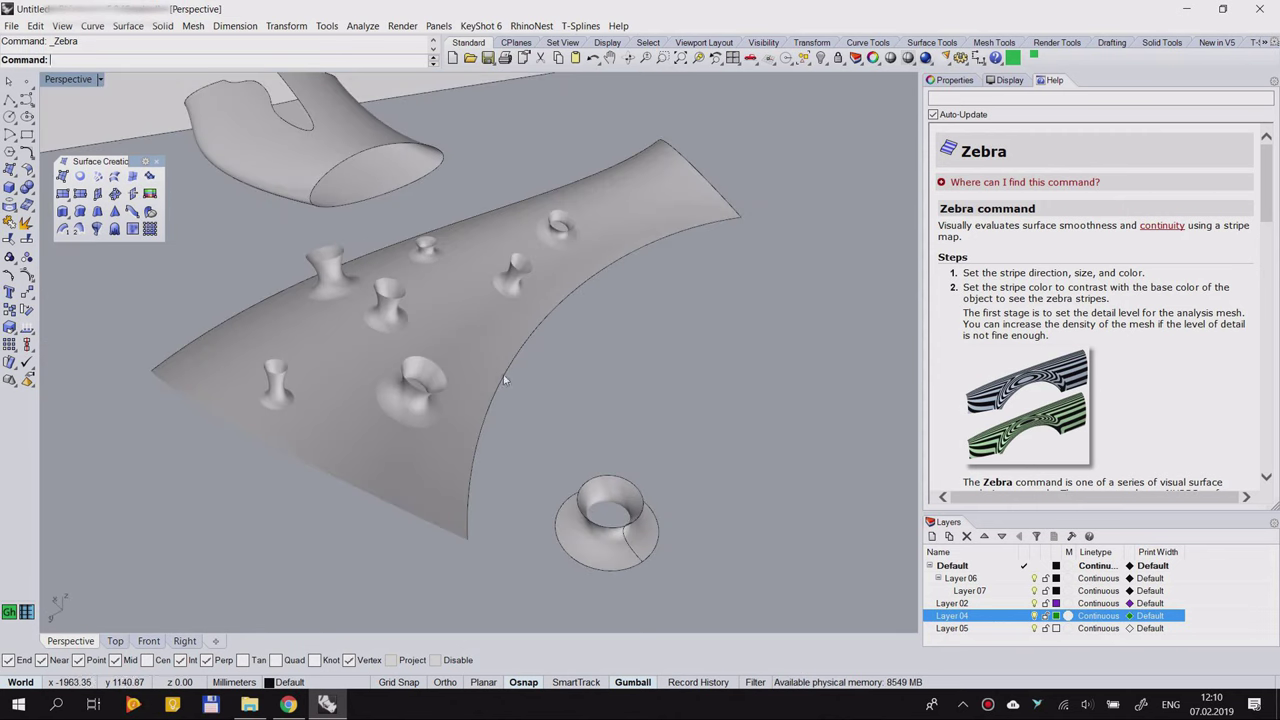
pyautogui.click(9, 97)
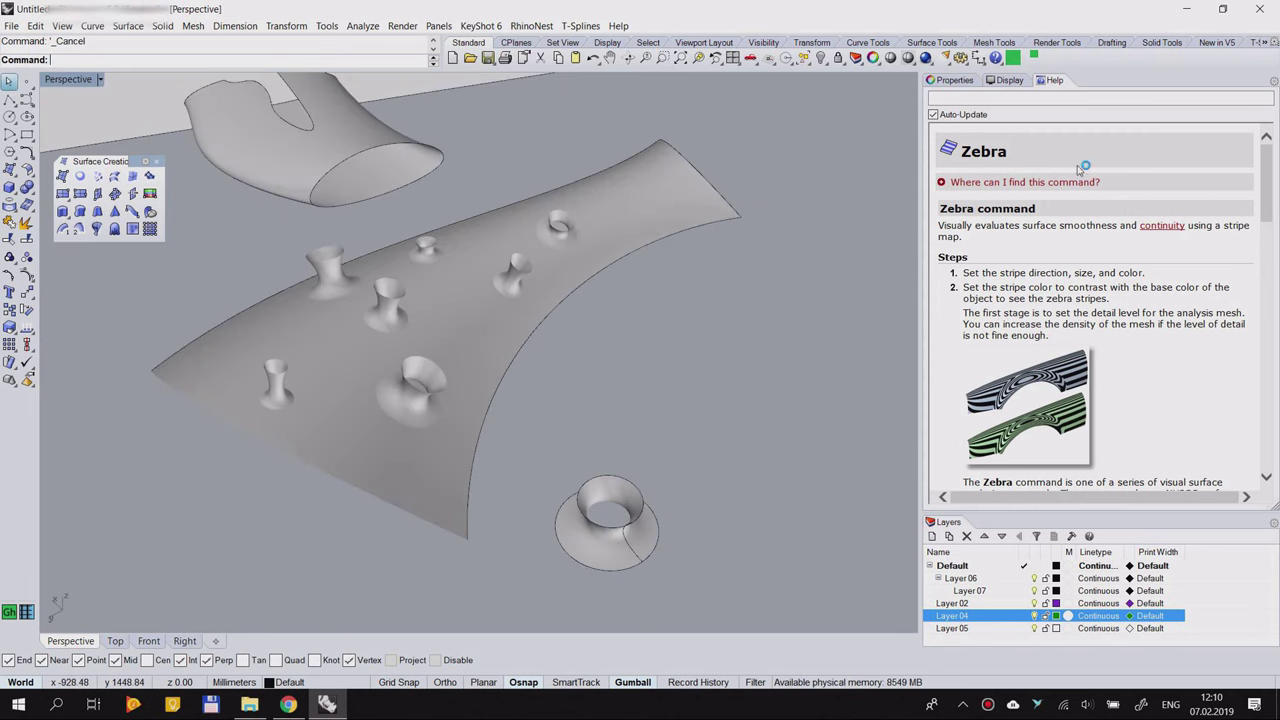
# Step: Bring up the Perspective viewport's display settings and look over the flared surface and neighbouring models from several angles
pyautogui.click(1004, 80)
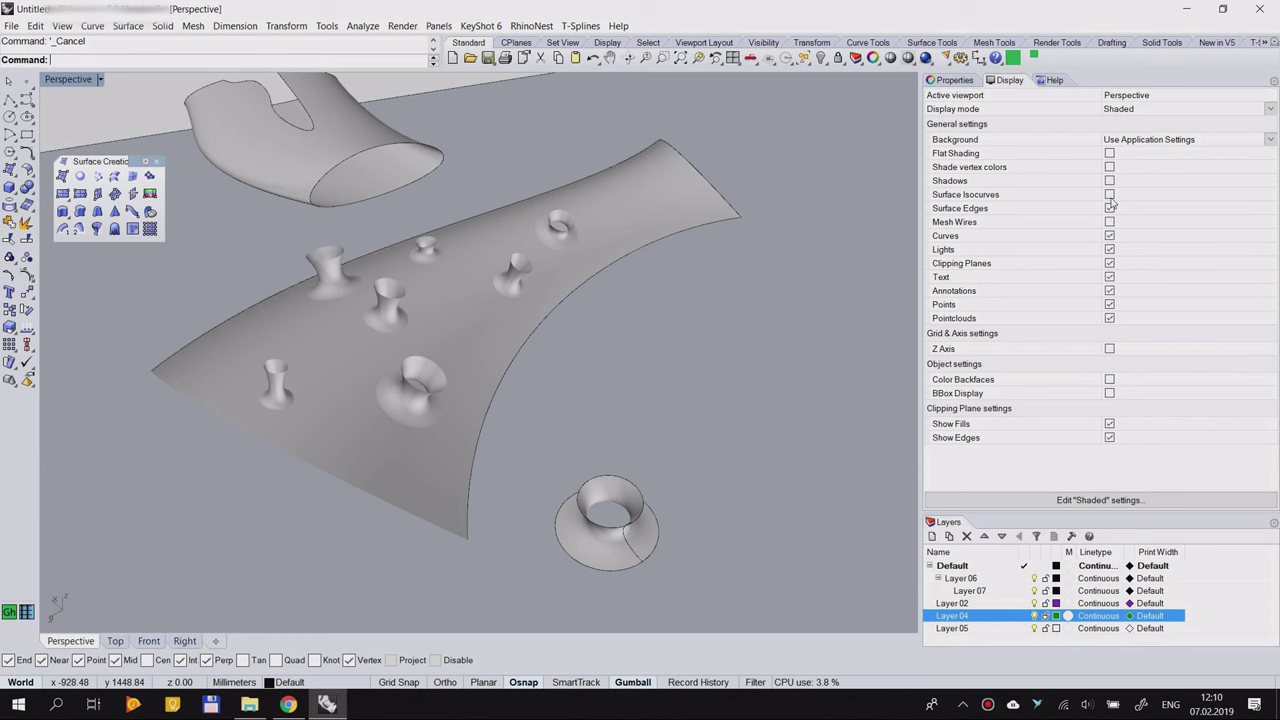
pyautogui.click(523, 253)
pyautogui.click(631, 314)
pyautogui.scroll(-6, 631, 316)
pyautogui.moveTo(483, 365); pyautogui.dragTo(483, 341, button='right')
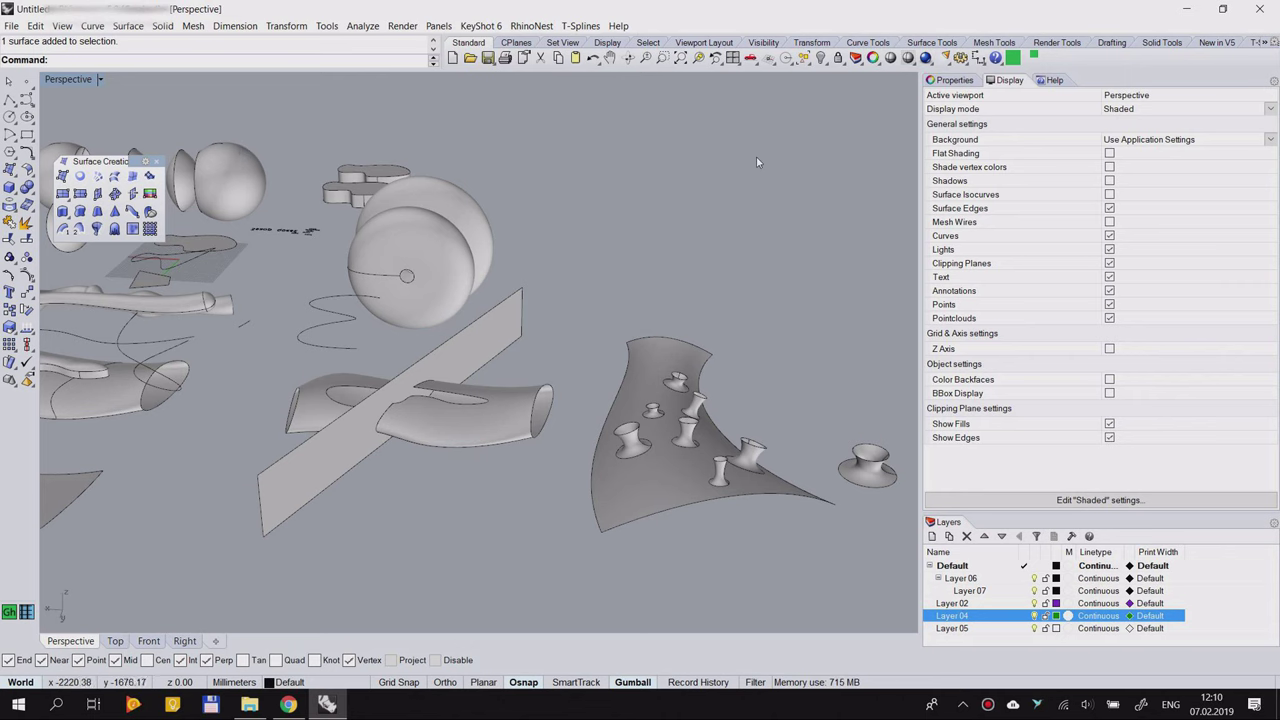
pyautogui.moveTo(757, 162); pyautogui.dragTo(686, 137, button='right')
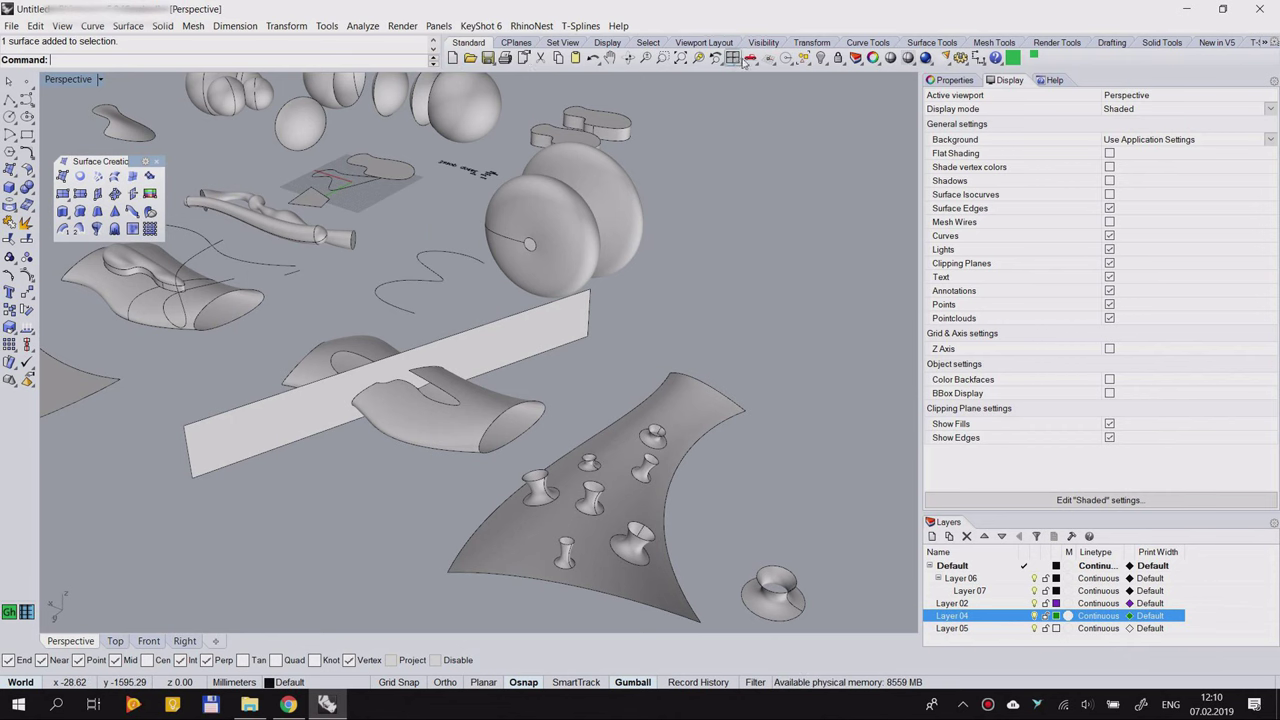
pyautogui.moveTo(576, 249); pyautogui.dragTo(660, 260, button='right')
pyautogui.scroll(-7, 664, 257)
pyautogui.scroll(8, 714, 318)
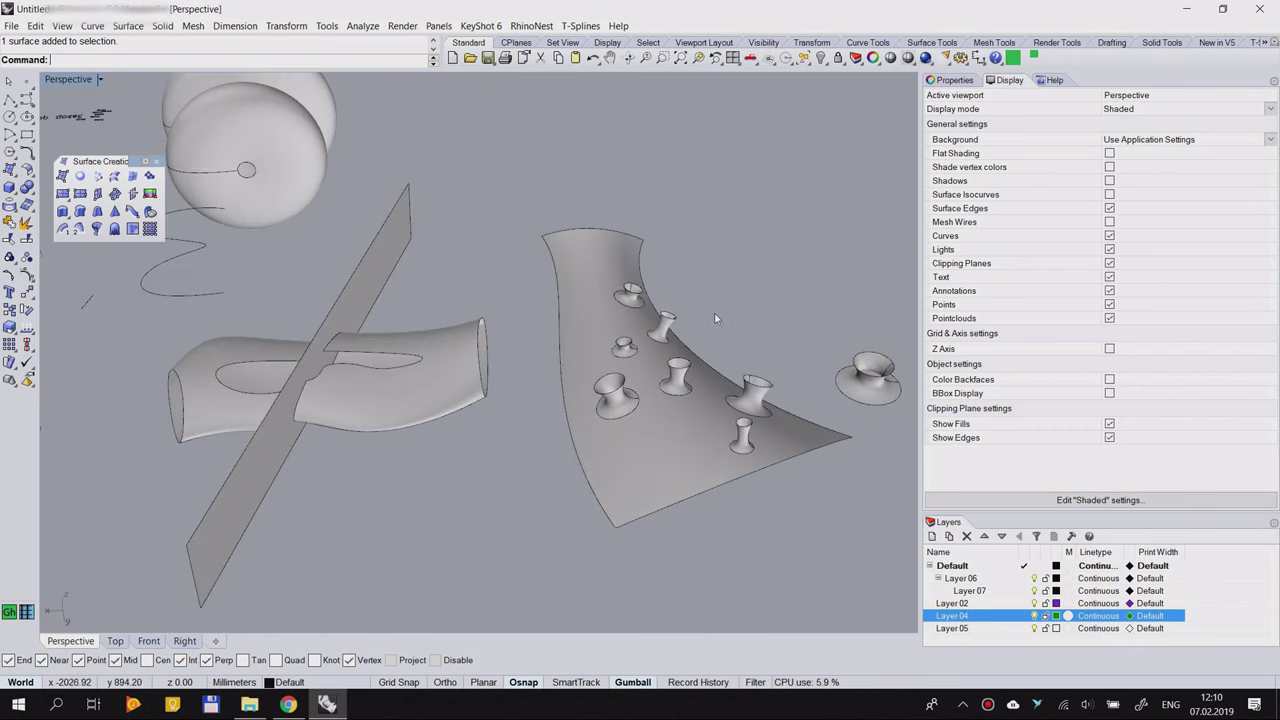
# Step: Zoom to a window around the flared surface's narrow end, zoom to the whole selected surface, and clear the selection
pyautogui.click(608, 256)
pyautogui.click(680, 57)
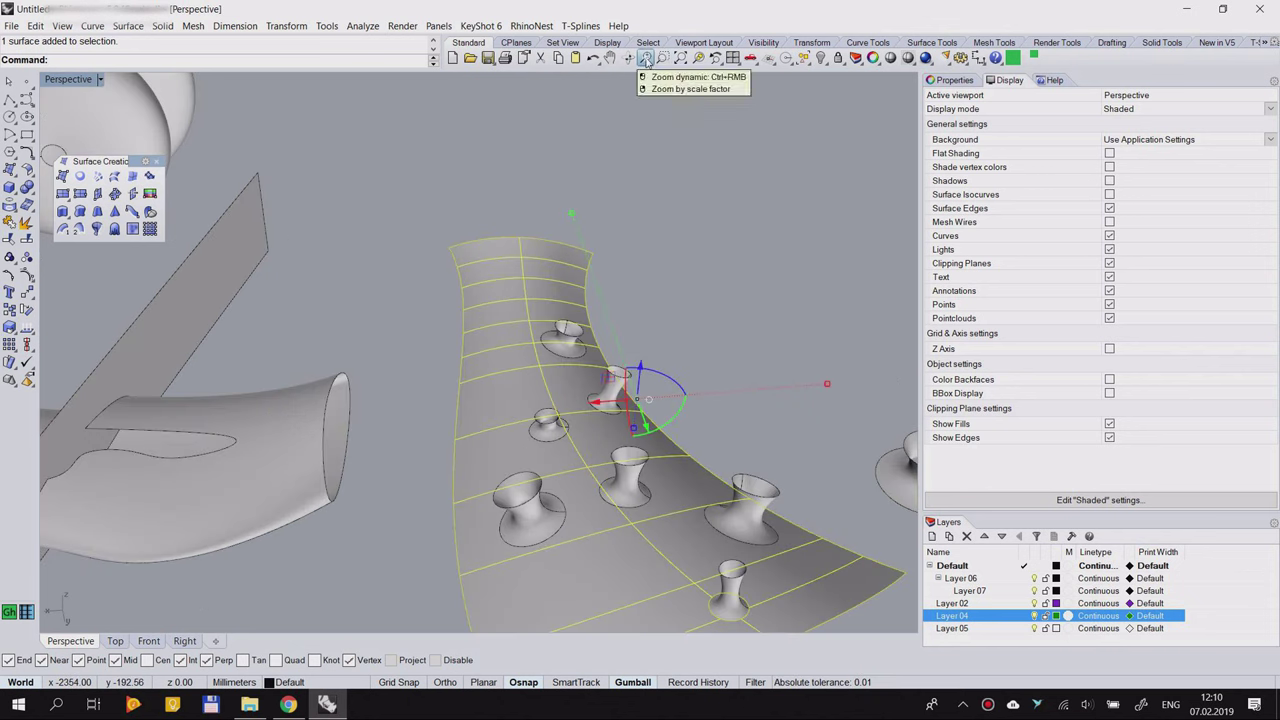
pyautogui.click(646, 58)
pyautogui.click(662, 57)
pyautogui.moveTo(449, 228); pyautogui.dragTo(617, 316)
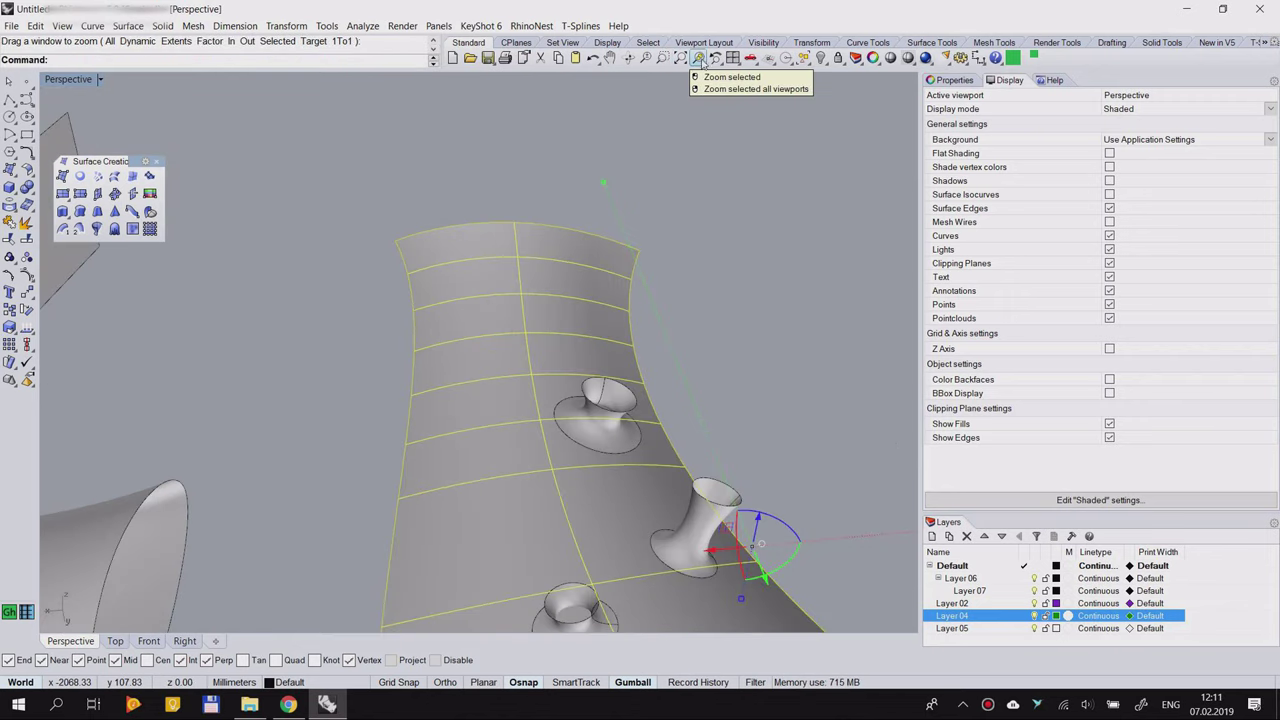
pyautogui.click(699, 58)
pyautogui.moveTo(634, 306); pyautogui.dragTo(707, 237, button='right')
pyautogui.click(650, 338)
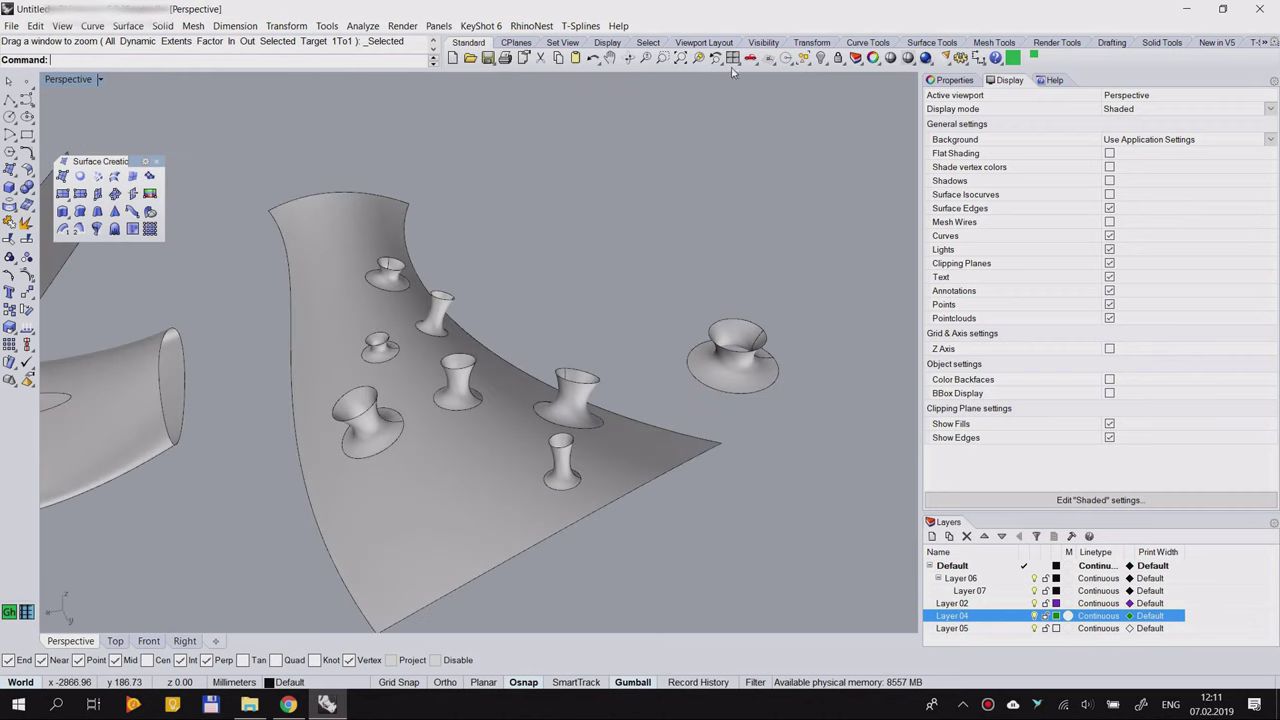
# Step: Float the Visibility tools in the viewport and hide the separate spool beside the flared surface
pyautogui.click(823, 60)
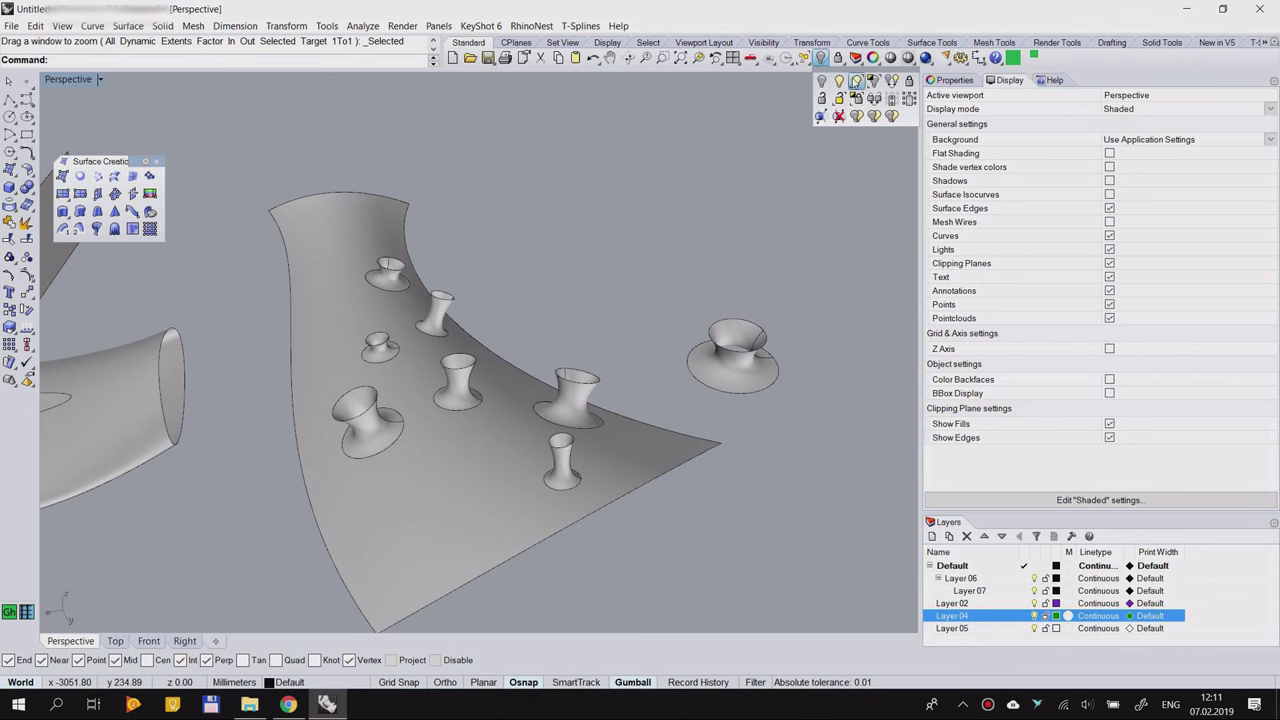
pyautogui.moveTo(859, 73); pyautogui.dragTo(835, 92)
pyautogui.moveTo(560, 225); pyautogui.dragTo(620, 338, button='right')
pyautogui.click(620, 338)
pyautogui.scroll(6, 620, 338)
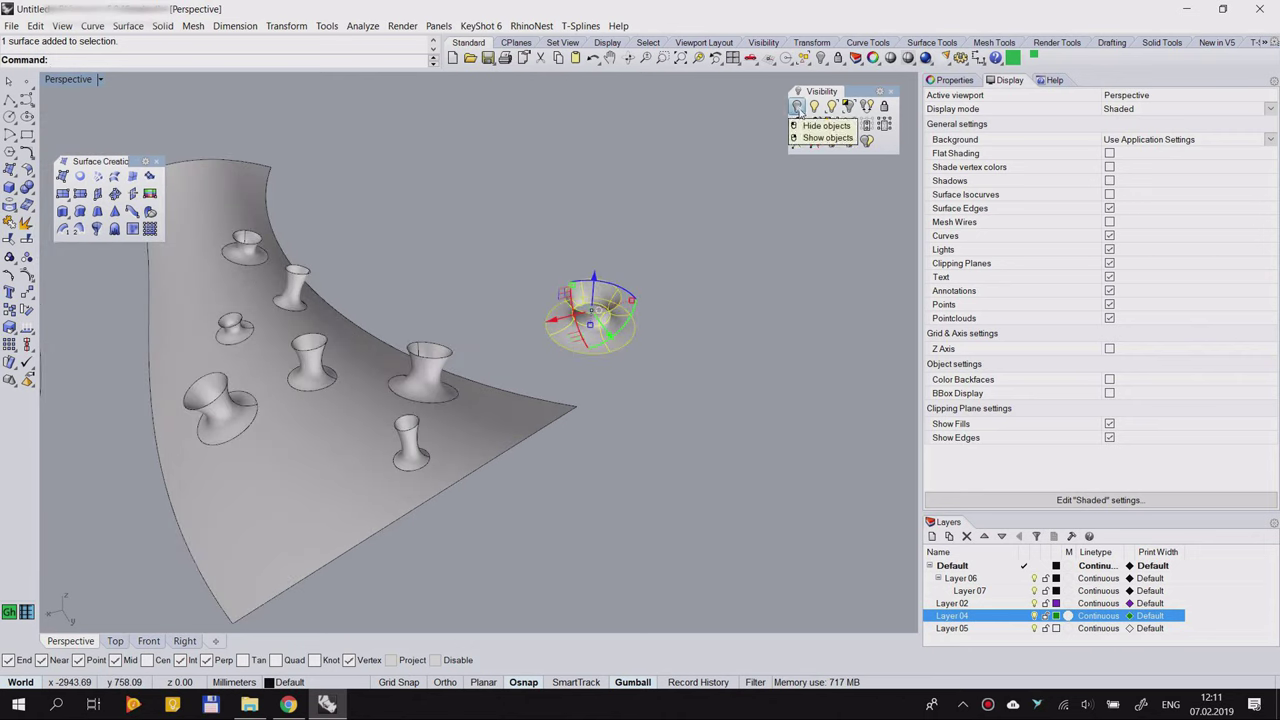
pyautogui.click(797, 106)
# Step: Hide the half of the split tube on the side of the cutting plane away from the flared surface
pyautogui.scroll(-8, 680, 265)
pyautogui.scroll(6, 292, 305)
pyautogui.click(276, 326)
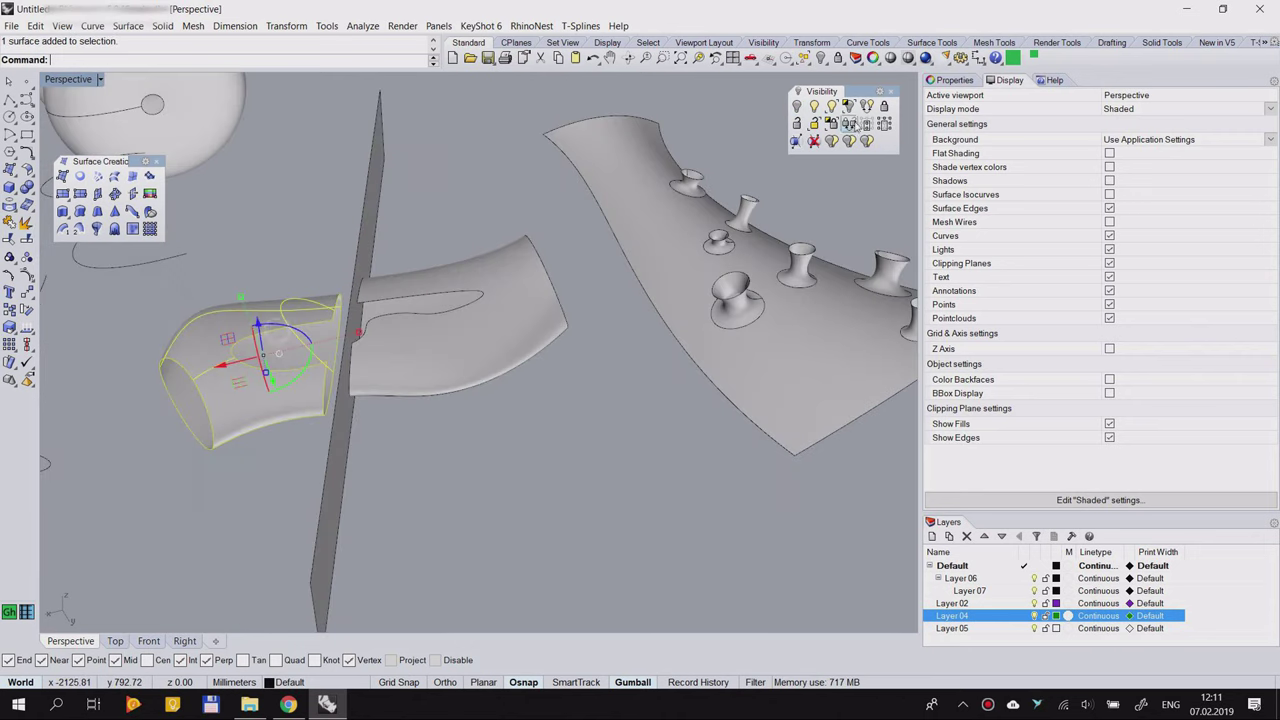
pyautogui.click(795, 107)
# Step: Show all hidden objects again and look over the restored spool and tube half
pyautogui.scroll(-8, 475, 255)
pyautogui.moveTo(494, 202); pyautogui.dragTo(419, 212, button='right')
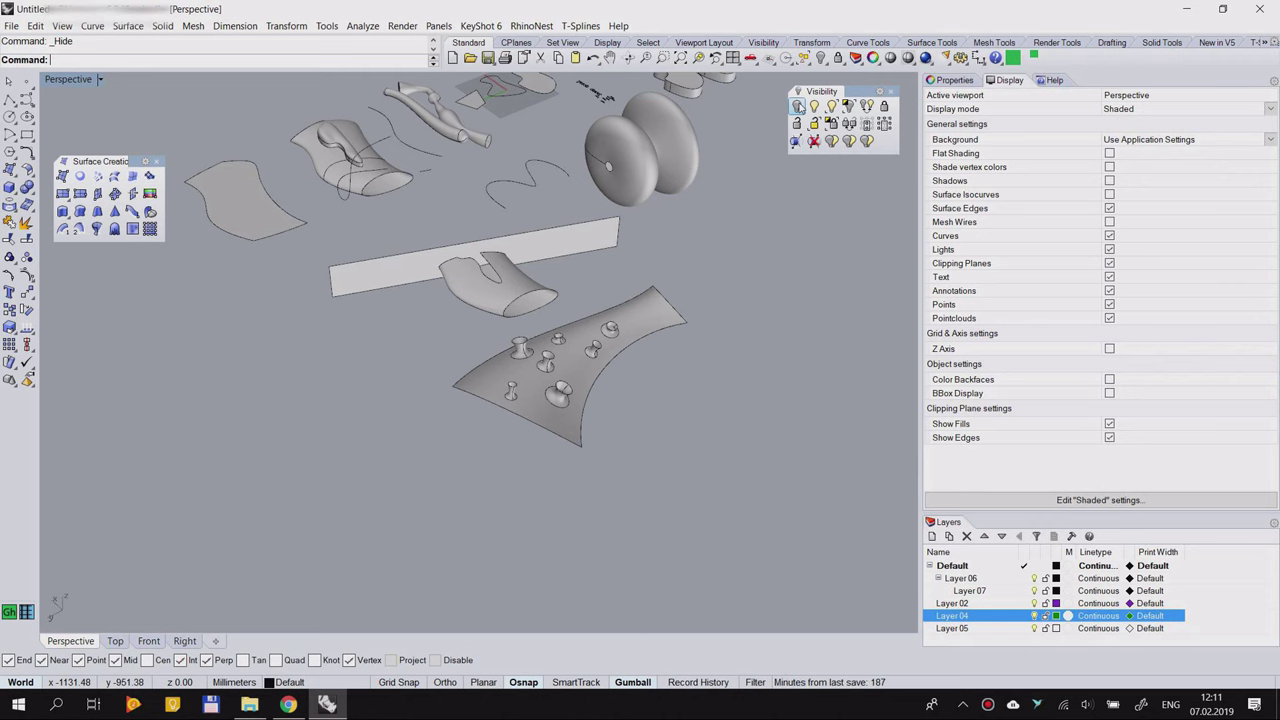
pyautogui.rightClick(799, 106)
pyautogui.moveTo(540, 340); pyautogui.dragTo(708, 320, button='right')
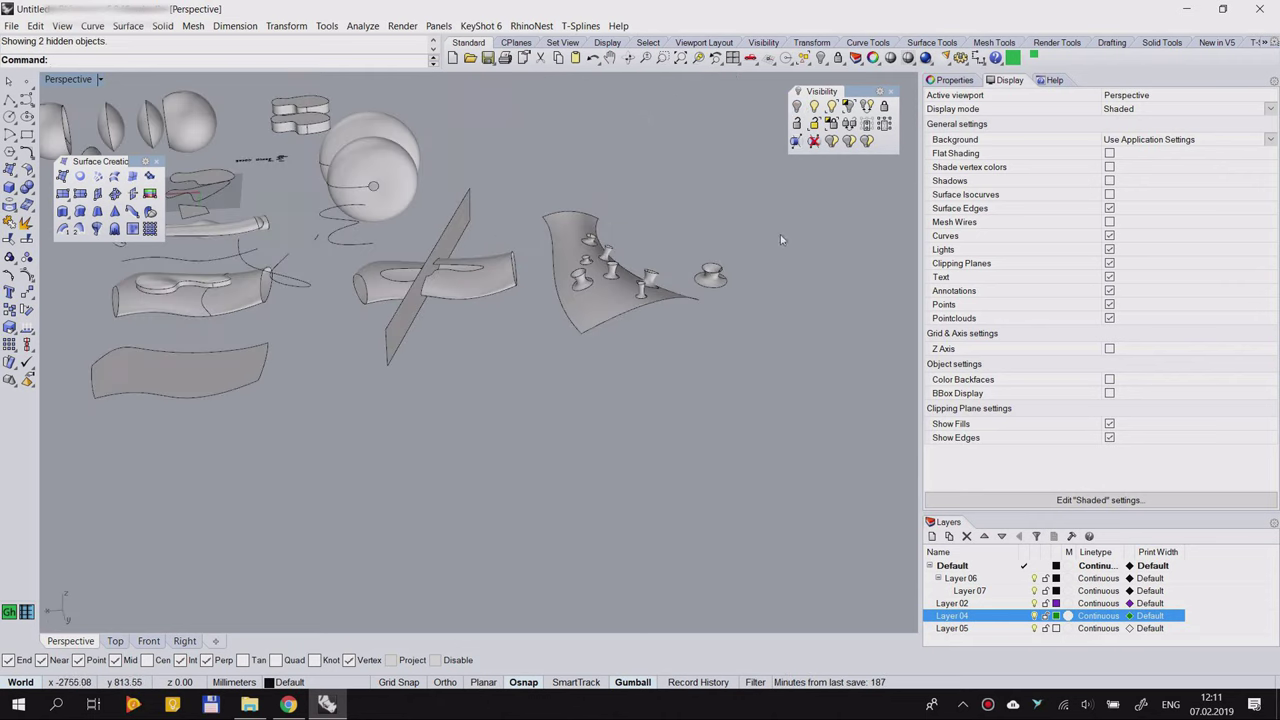
pyautogui.scroll(7, 781, 240)
pyautogui.moveTo(666, 226); pyautogui.dragTo(650, 330, button='right')
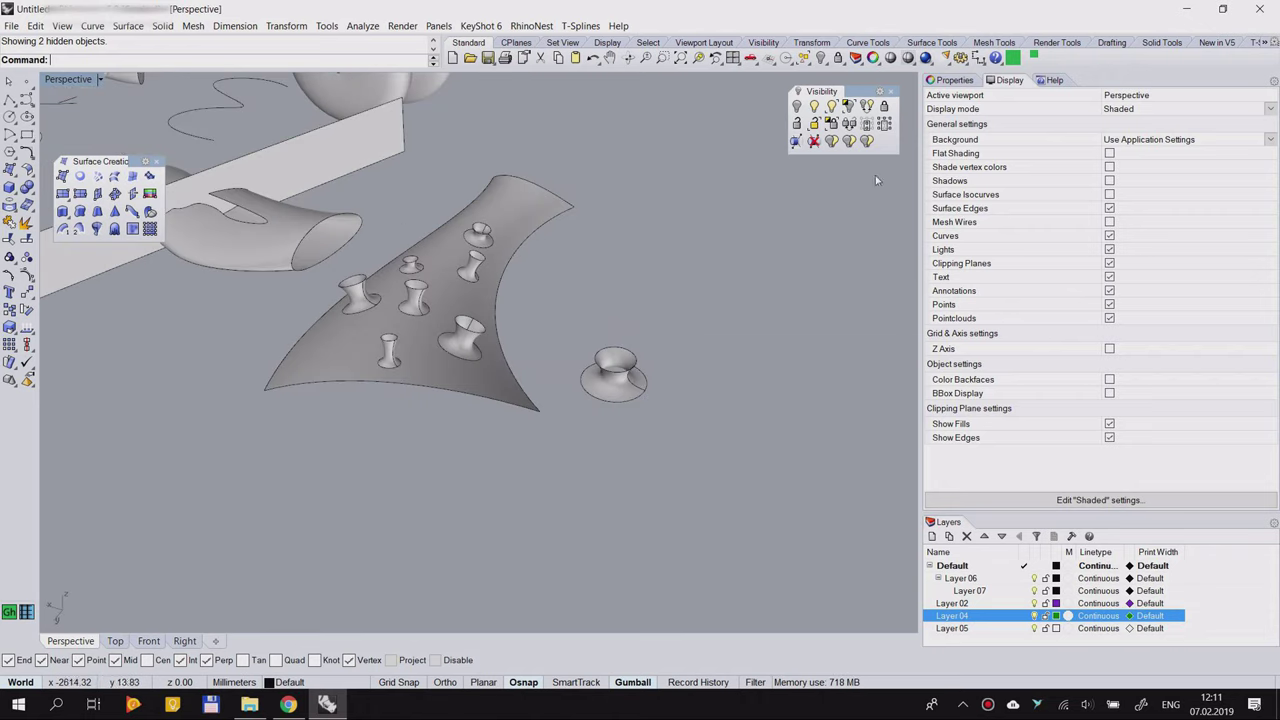
pyautogui.scroll(-8, 686, 222)
pyautogui.scroll(8, 424, 214)
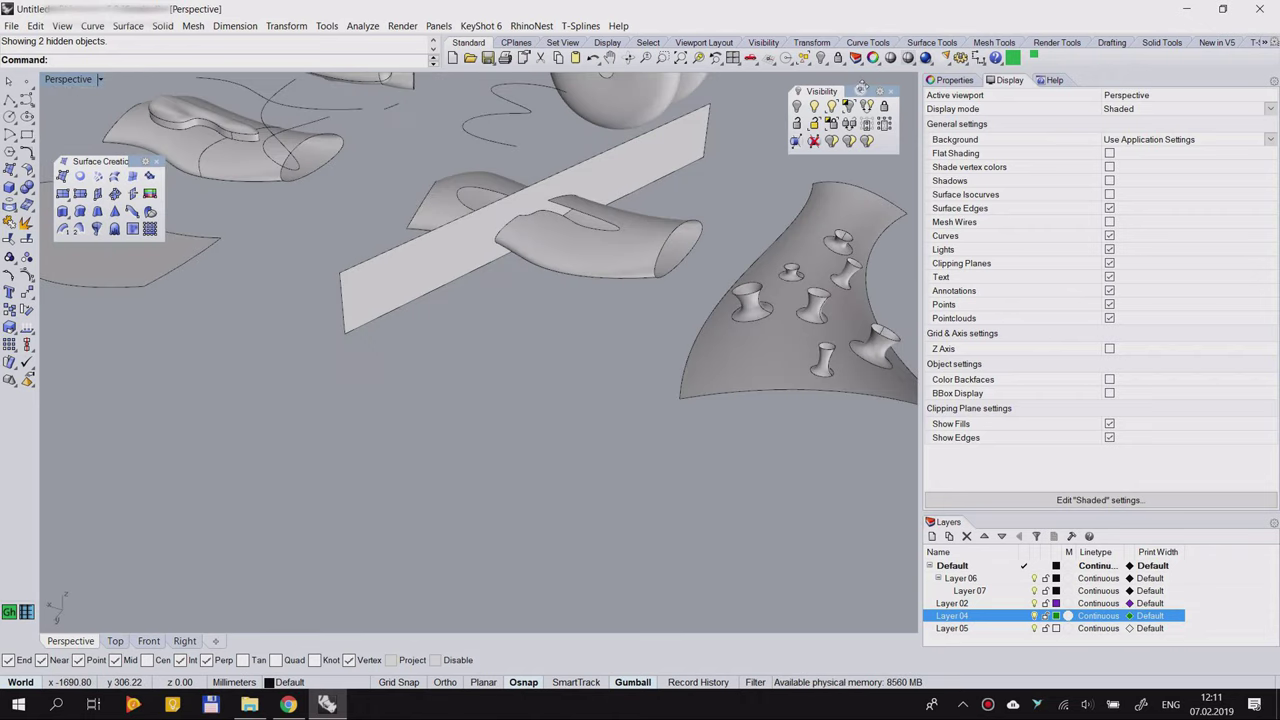
# Step: Isolate the flared surface and its spools by selecting them and hiding everything else with inverted selection
pyautogui.moveTo(860, 88); pyautogui.dragTo(876, 85)
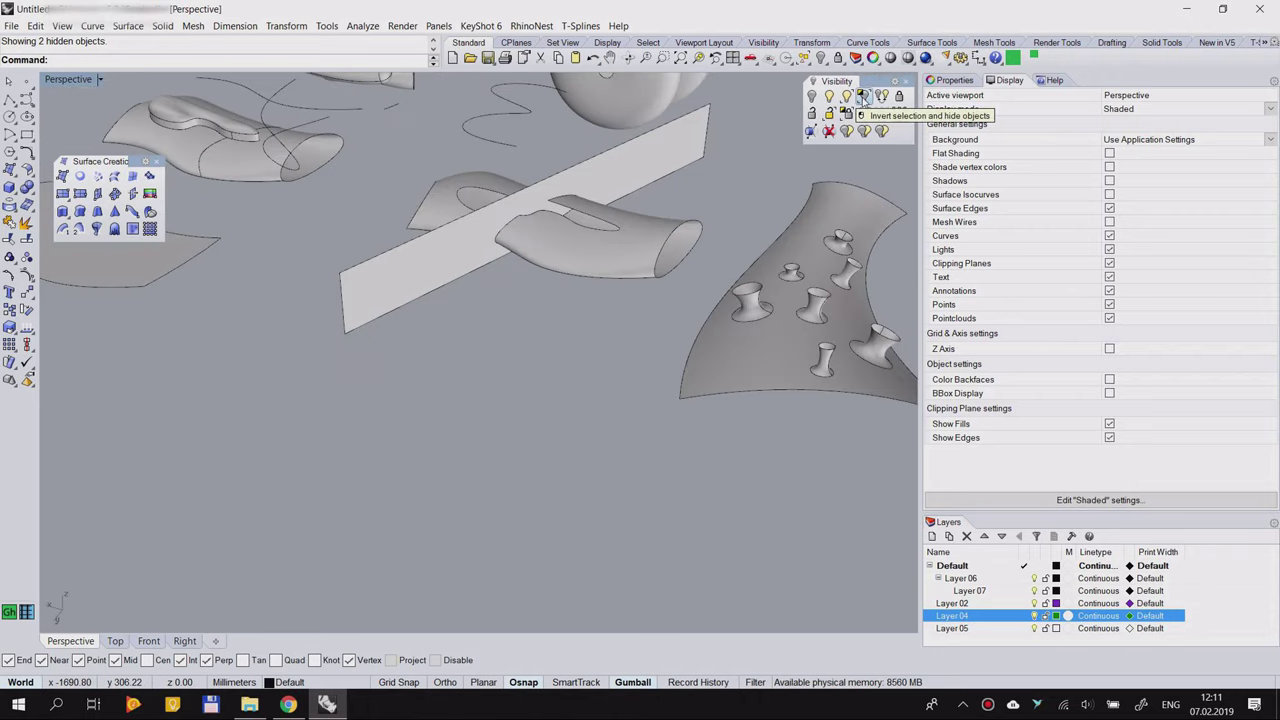
pyautogui.middleClick(730, 261)
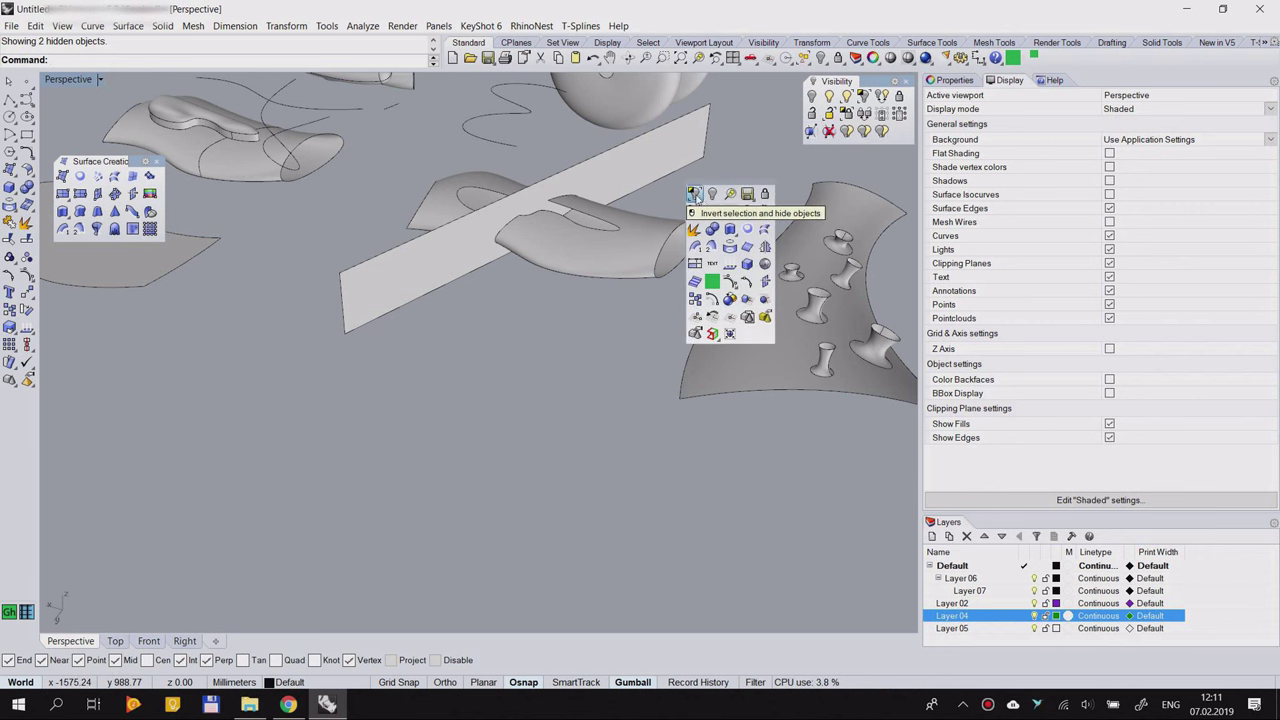
pyautogui.scroll(-8, 717, 230)
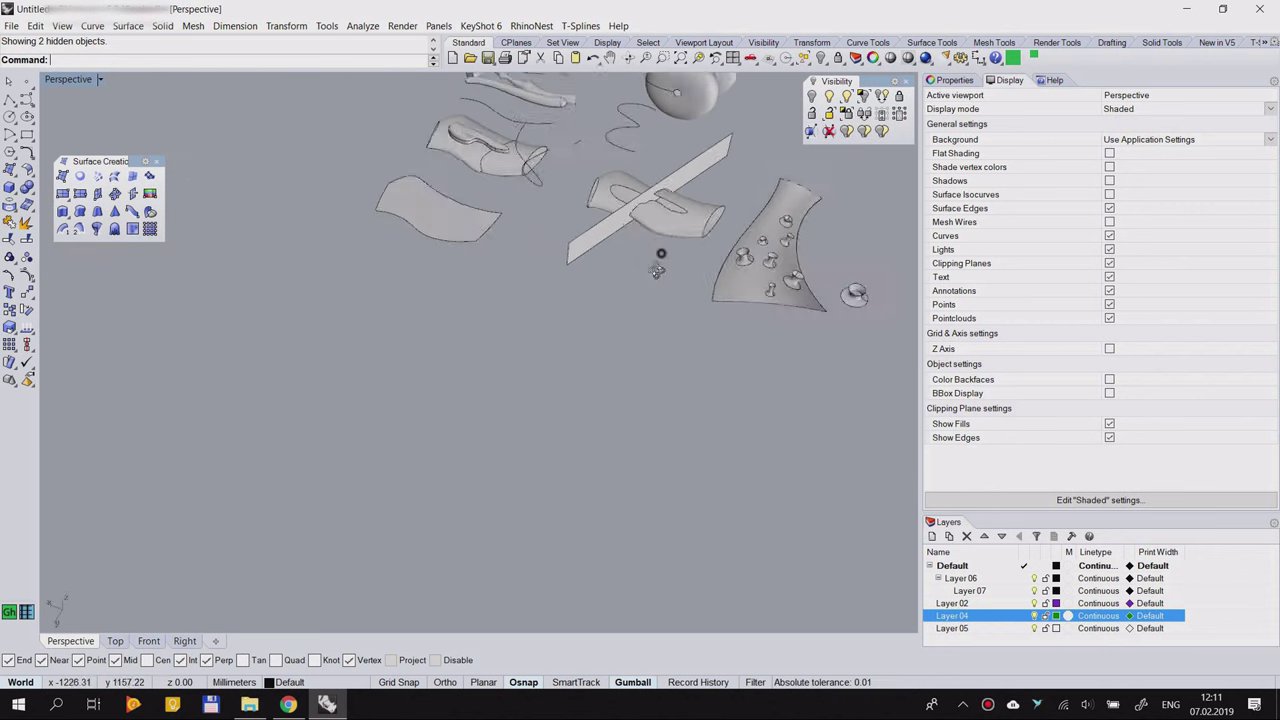
pyautogui.moveTo(663, 254); pyautogui.dragTo(843, 272, button='right')
pyautogui.scroll(5, 843, 272)
pyautogui.click(698, 271)
pyautogui.moveTo(808, 253); pyautogui.dragTo(686, 408)
pyautogui.scroll(-2, 726, 330)
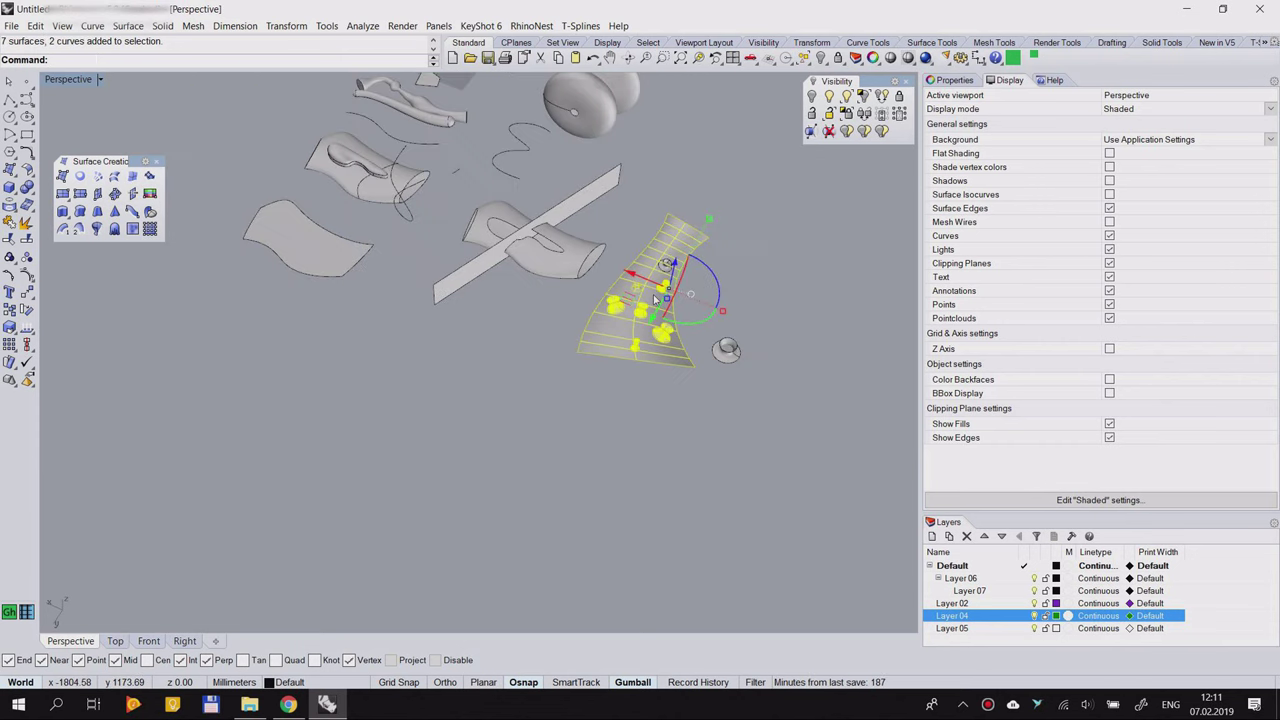
pyautogui.click(863, 95)
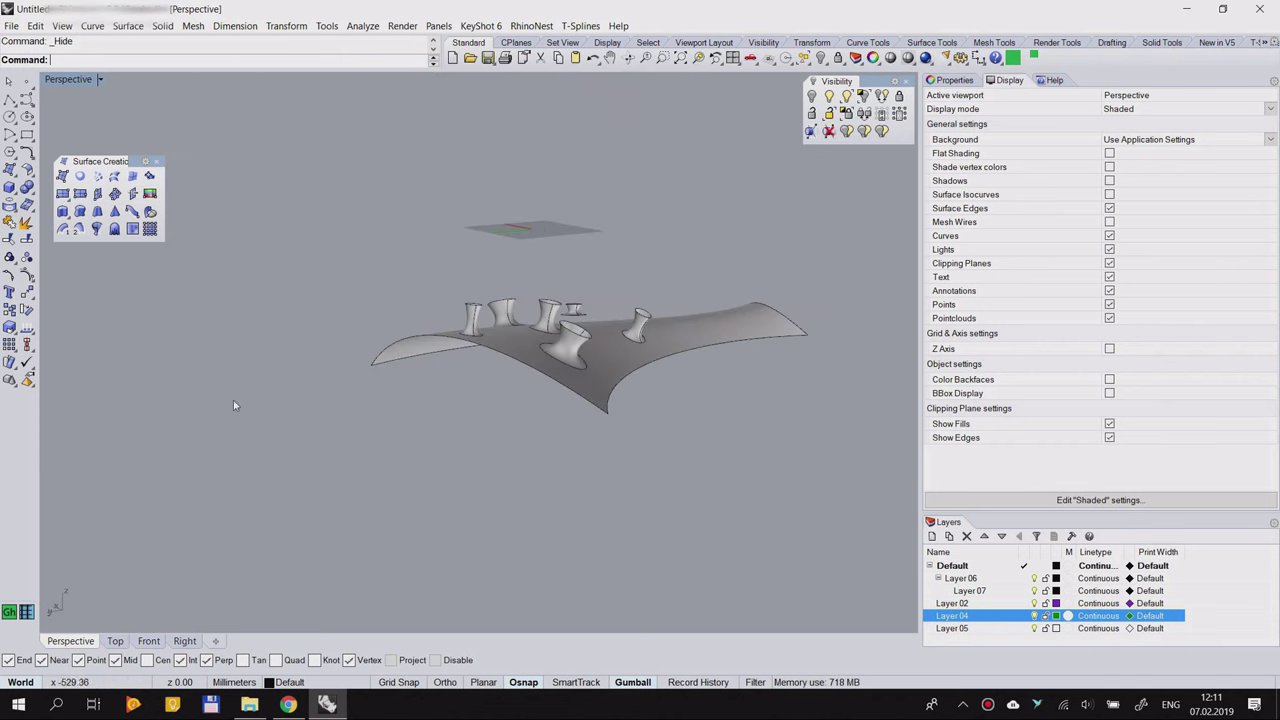
# Step: Inspect the isolated flared surface and bring all the other hidden objects back into view
pyautogui.moveTo(487, 325); pyautogui.dragTo(643, 234, button='right')
pyautogui.middleClick(679, 226)
pyautogui.click(658, 155)
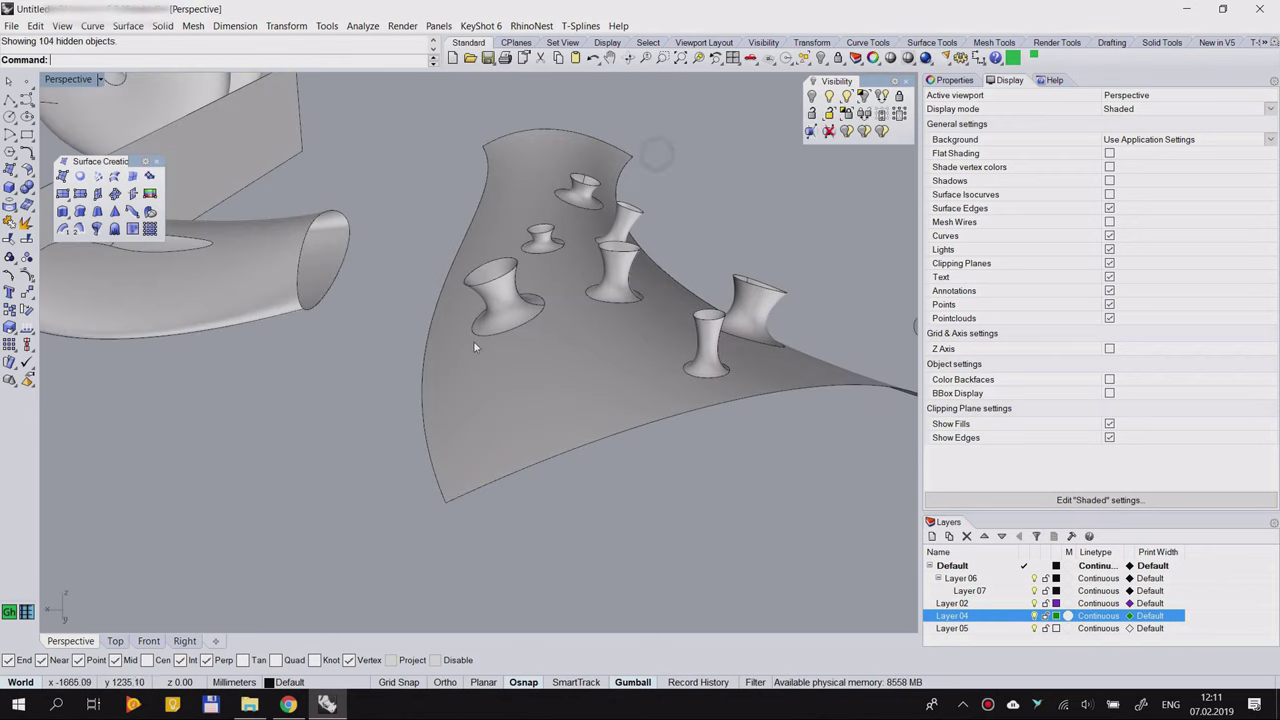
pyautogui.scroll(-5, 482, 347)
pyautogui.moveTo(667, 241); pyautogui.dragTo(629, 377, button='right')
pyautogui.scroll(2, 653, 248)
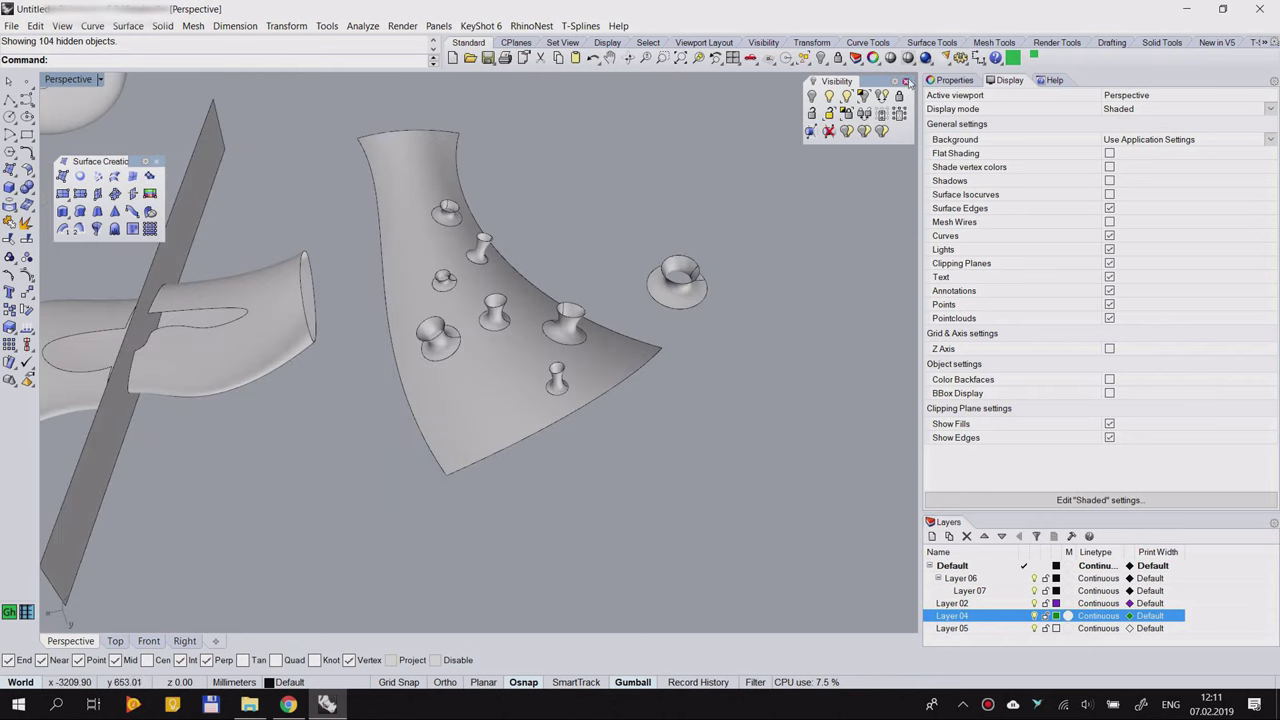
# Step: Close the Visibility tools, enlarge the layer list, and make Layer 02 the current layer
pyautogui.click(906, 81)
pyautogui.moveTo(1082, 512); pyautogui.dragTo(1084, 334)
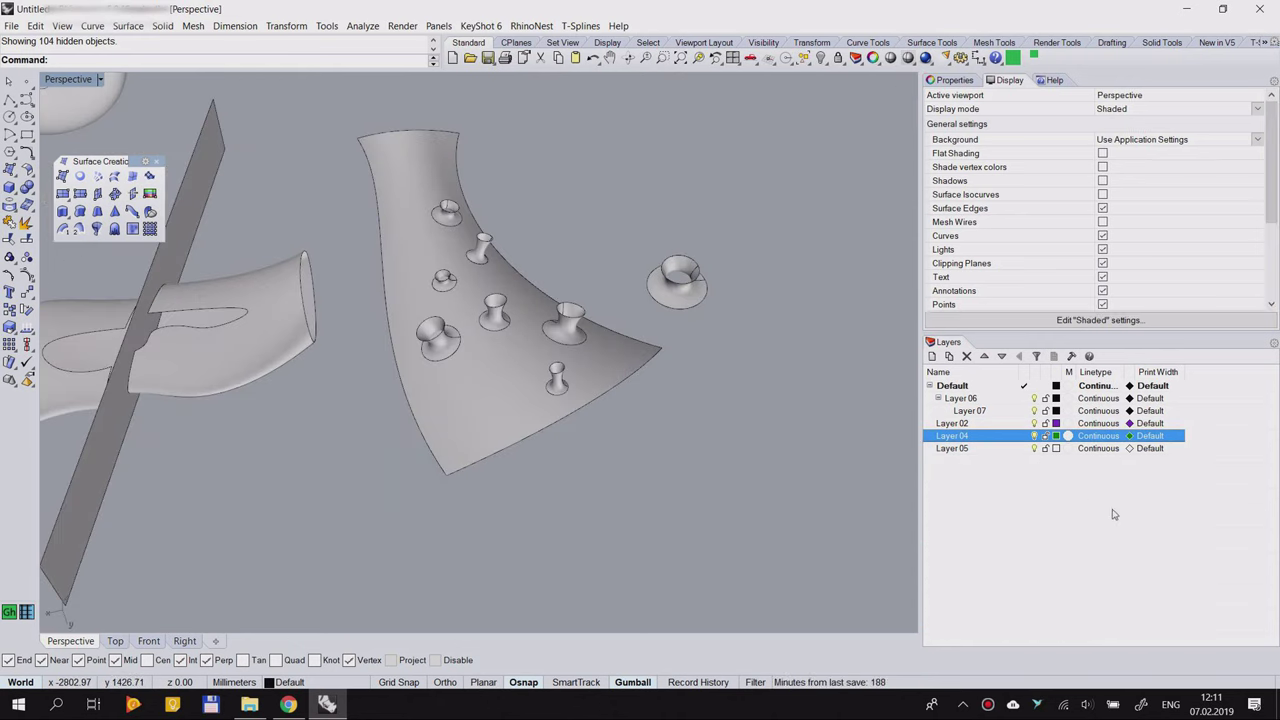
pyautogui.click(1024, 410)
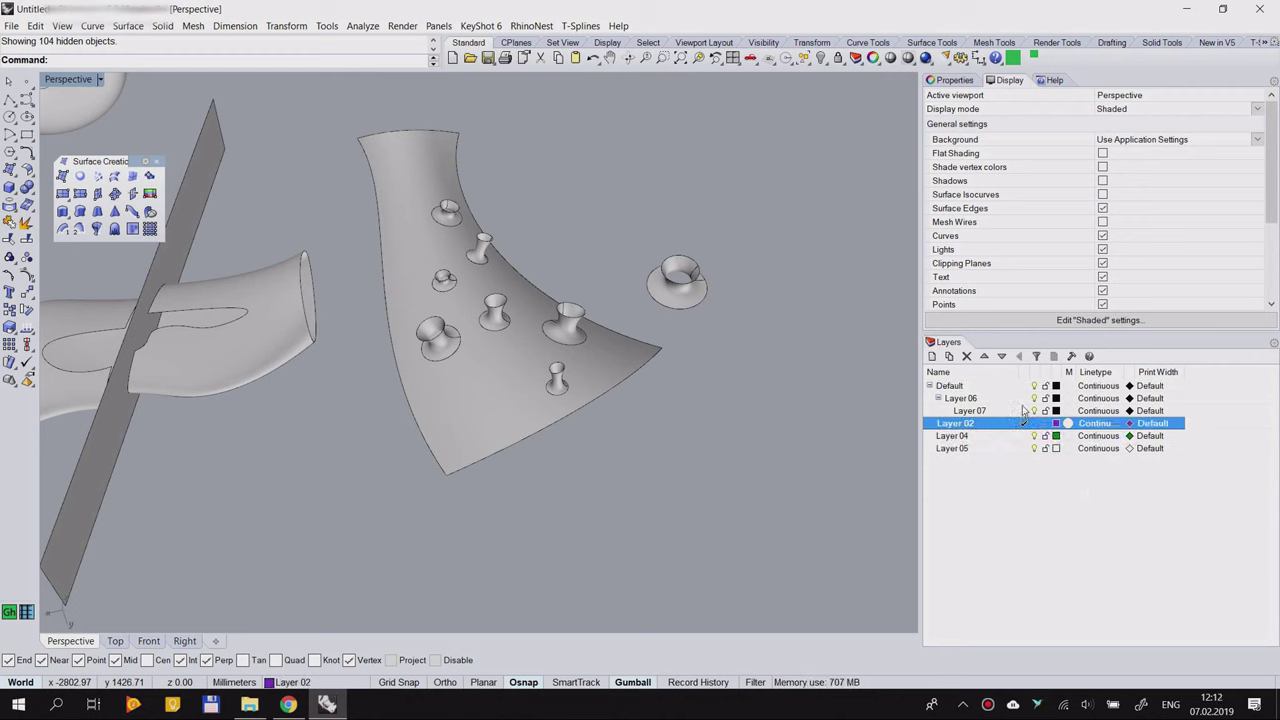
# Step: Make Layer 07 the current layer and draw an open five-segment polyline beside the flared surface
pyautogui.click(522, 326)
pyautogui.moveTo(522, 326); pyautogui.dragTo(551, 380, button='right')
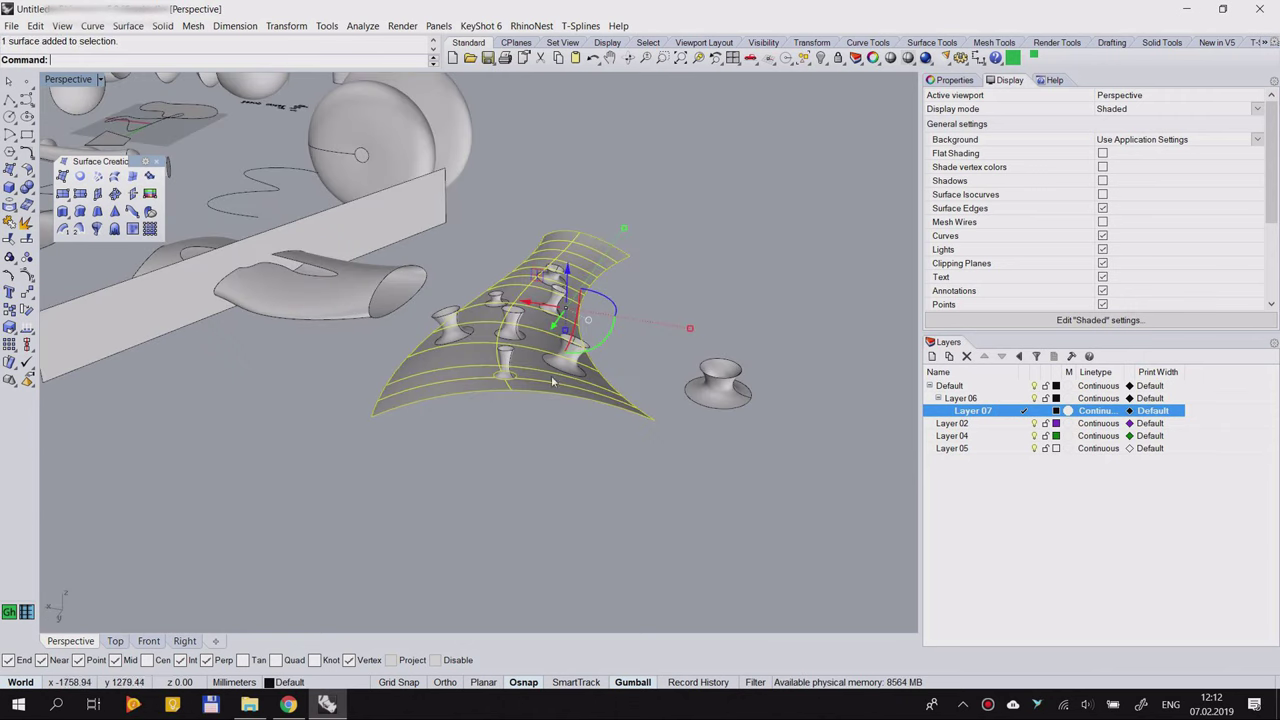
pyautogui.scroll(5, 643, 319)
pyautogui.click(9, 99)
pyautogui.click(714, 264)
pyautogui.click(795, 261)
pyautogui.click(756, 333)
pyautogui.click(605, 313)
pyautogui.click(613, 212)
pyautogui.rightClick(727, 231)
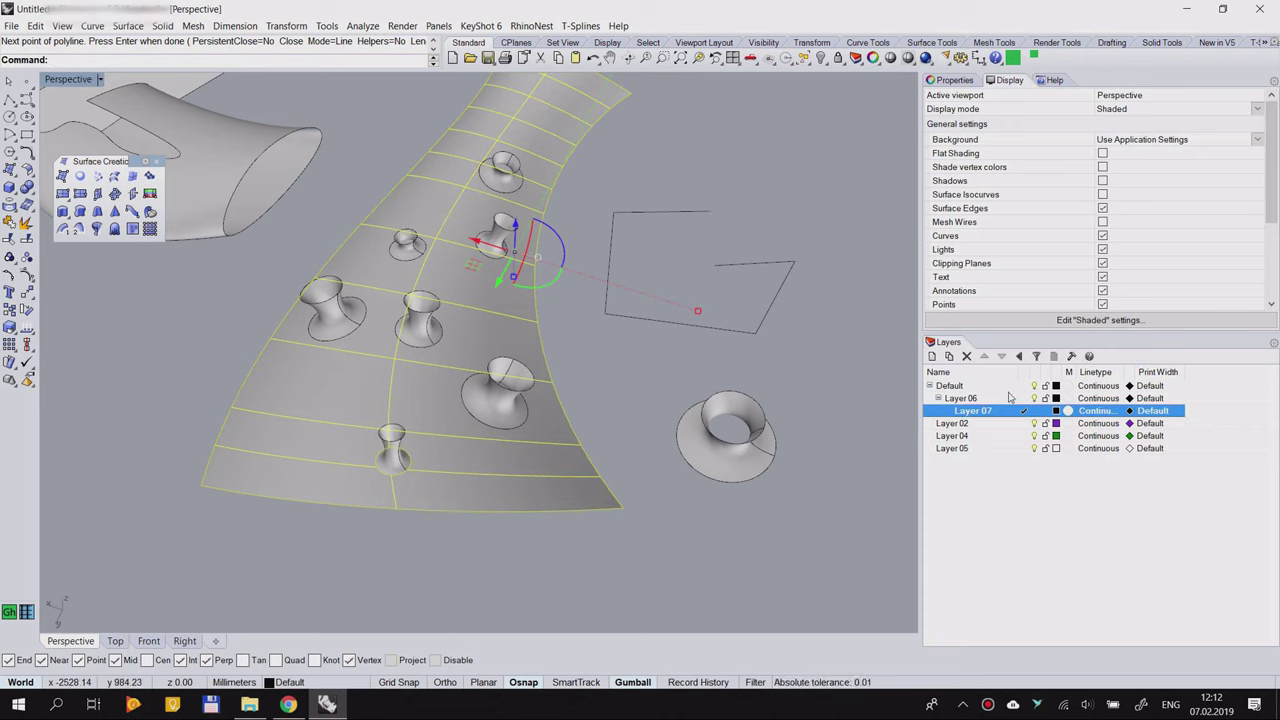
# Step: Switch the current layer to Layer 06 and back to Layer 07, and clear the object selection
pyautogui.click(1024, 398)
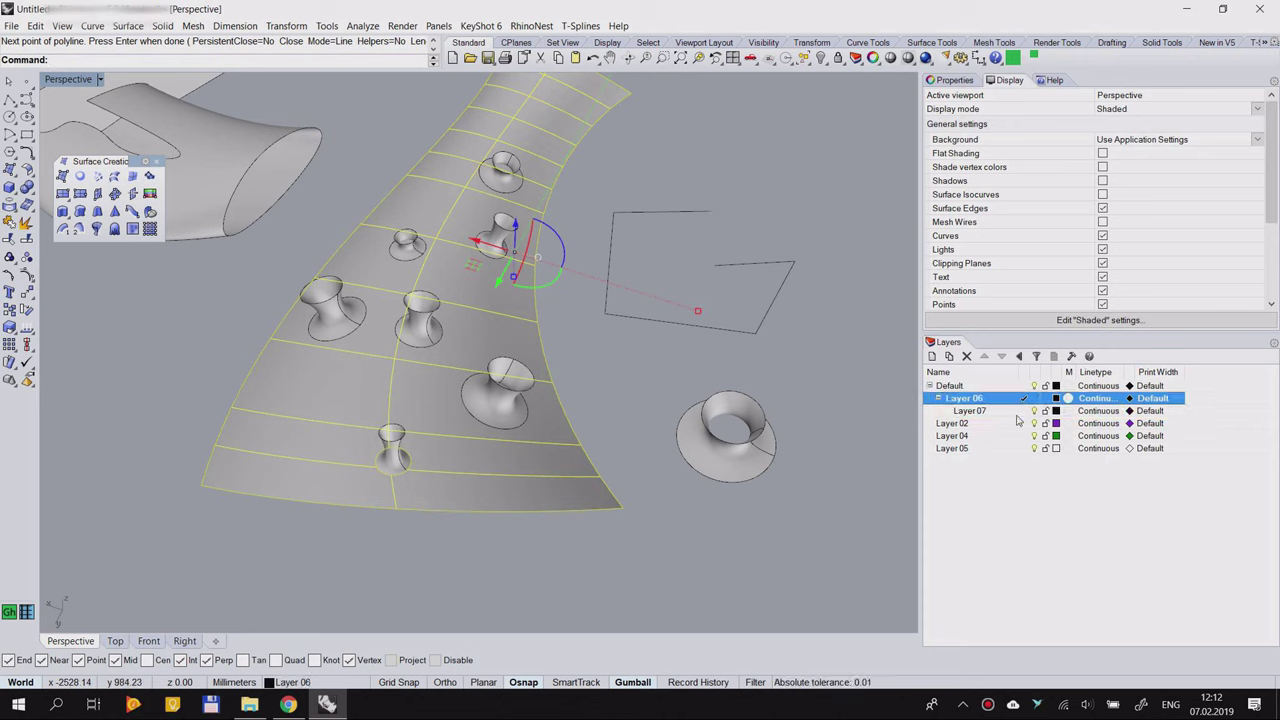
pyautogui.click(1034, 413)
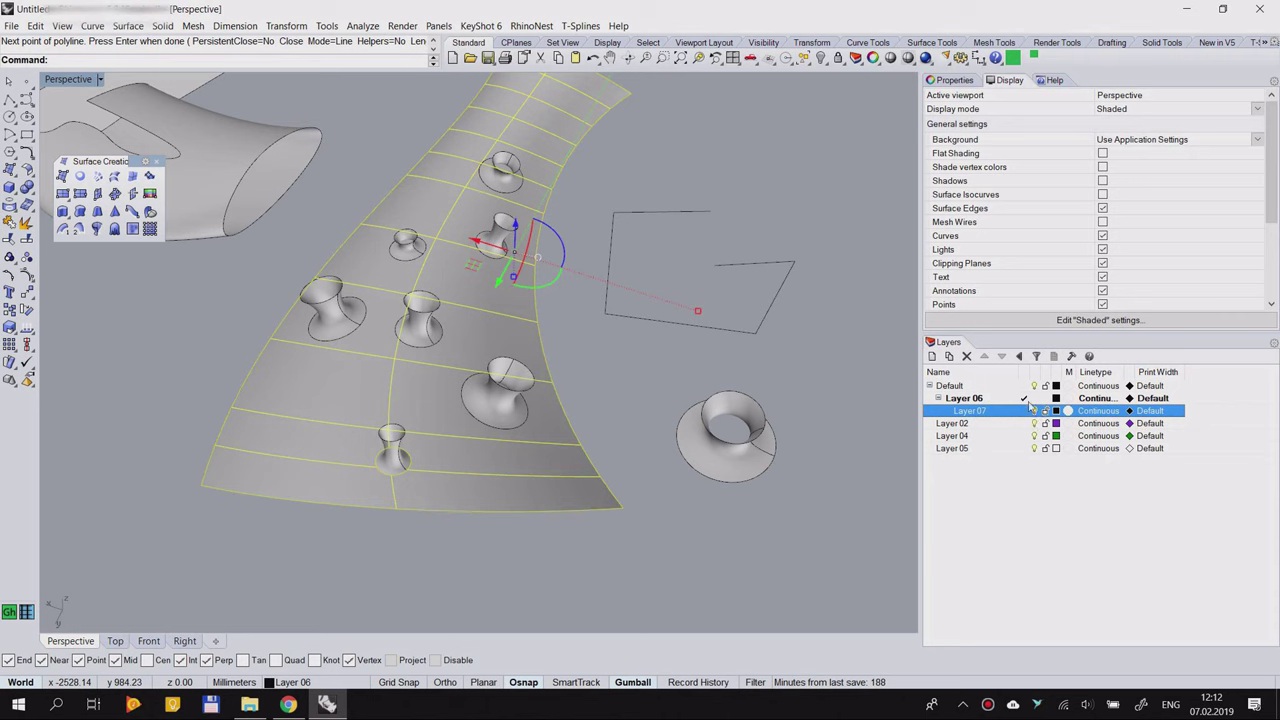
pyautogui.click(1026, 412)
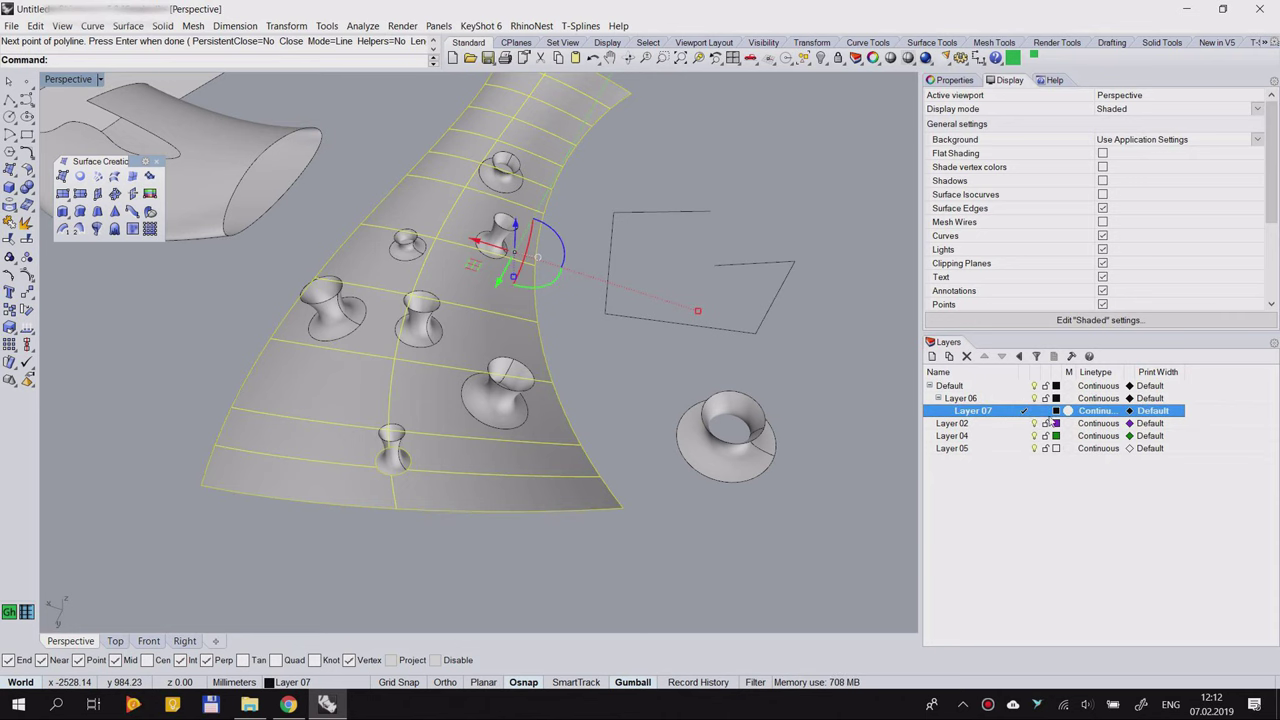
pyautogui.click(828, 378)
# Step: Select the flared surface together with its spools and move these objects to Layer 05
pyautogui.scroll(-5, 295, 340)
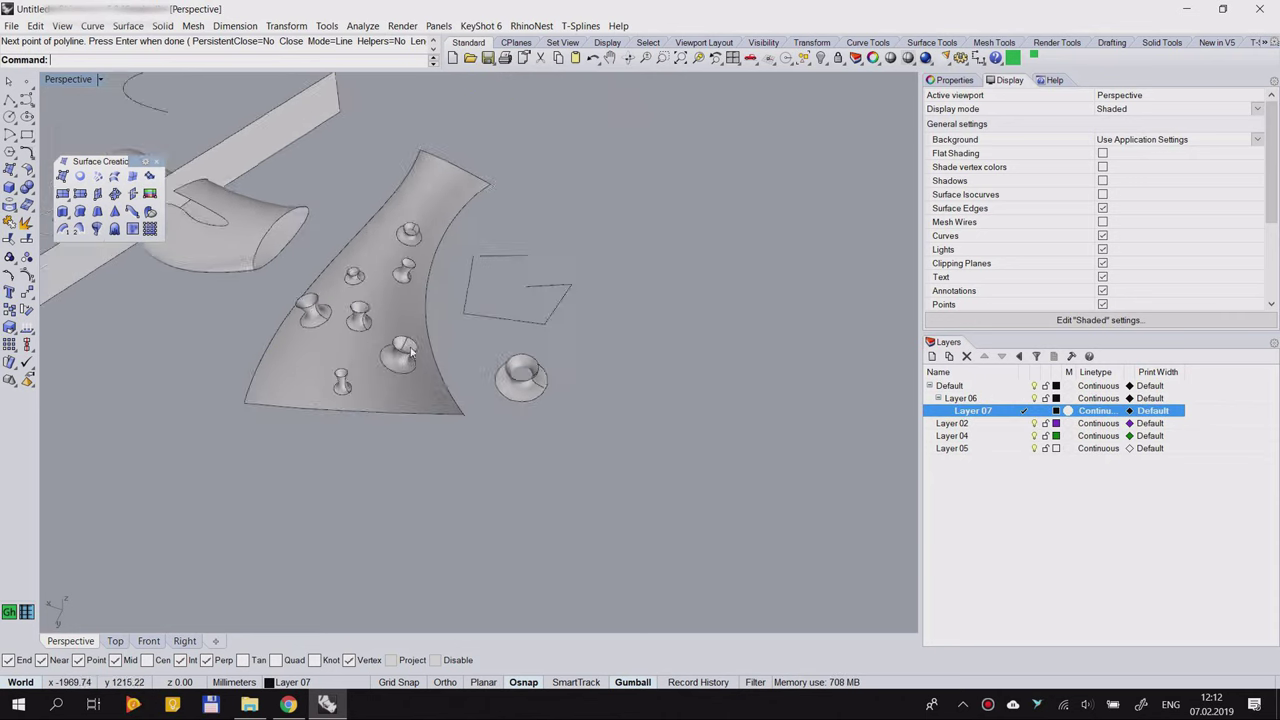
pyautogui.moveTo(300, 380); pyautogui.dragTo(400, 338, button='right')
pyautogui.scroll(5, 345, 400)
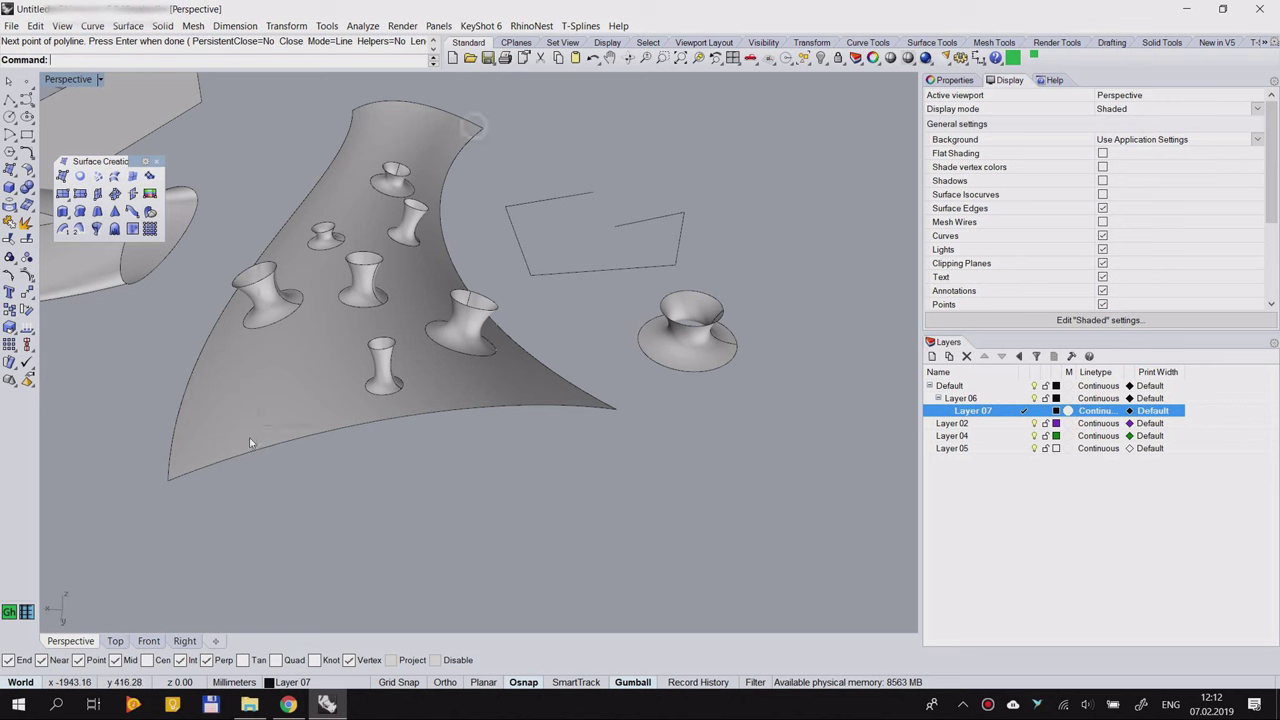
pyautogui.hotkey('ctrl', 'a')
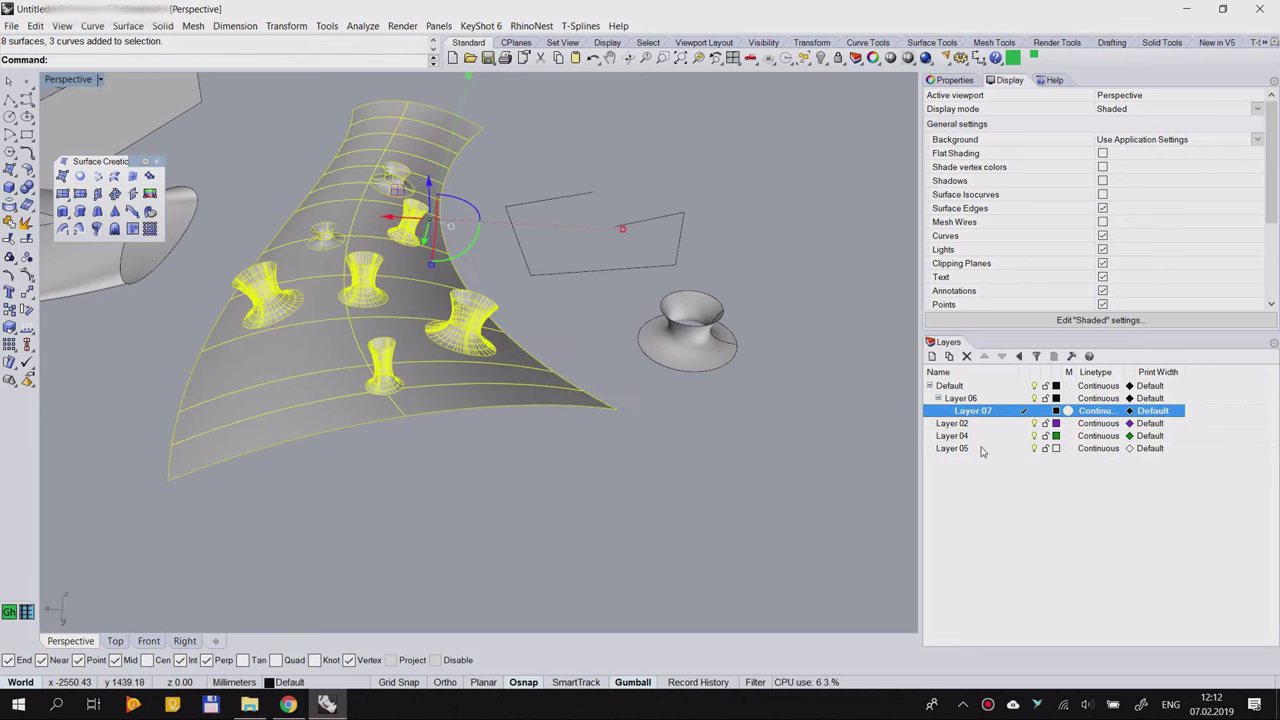
pyautogui.rightClick(982, 449)
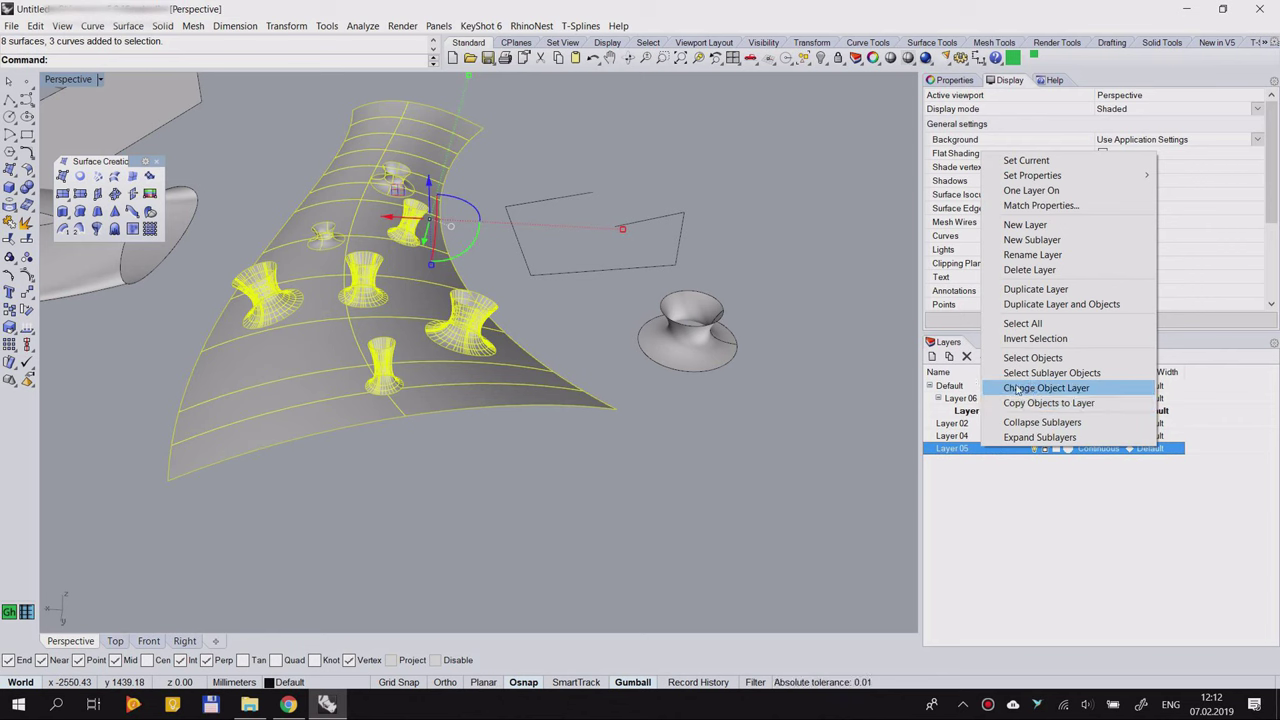
pyautogui.click(1052, 390)
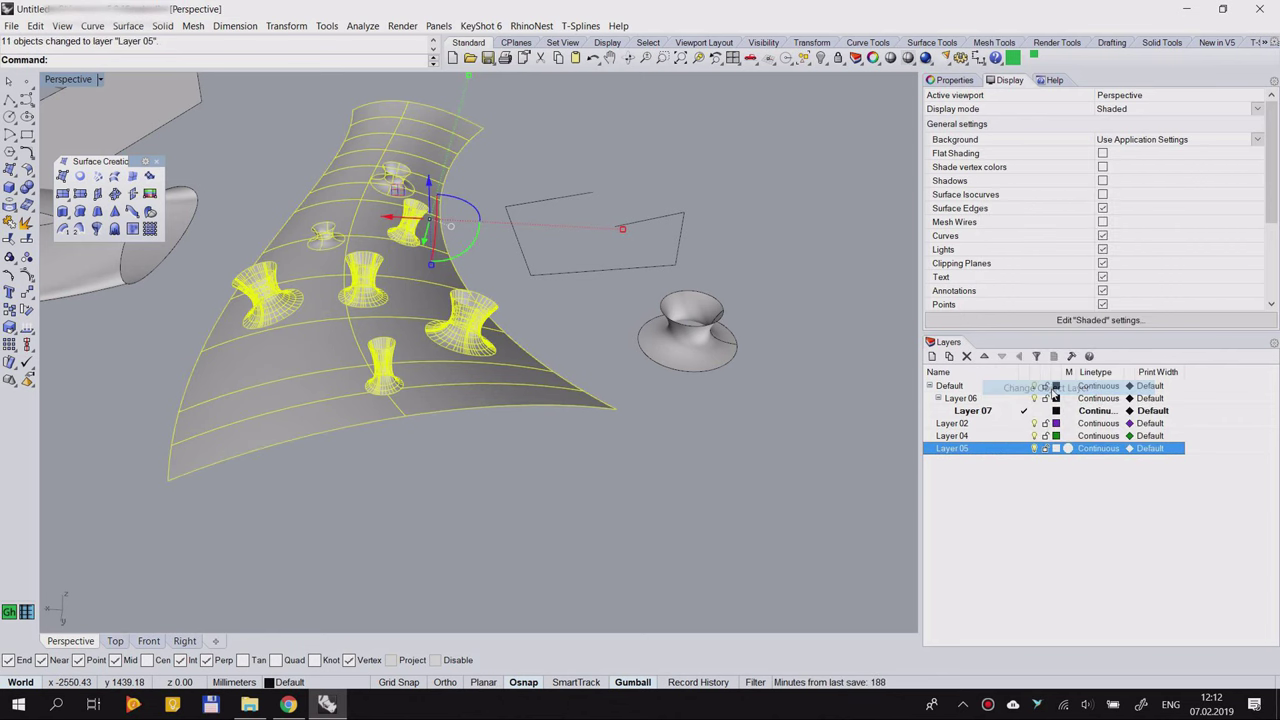
pyautogui.rightClick(1006, 450)
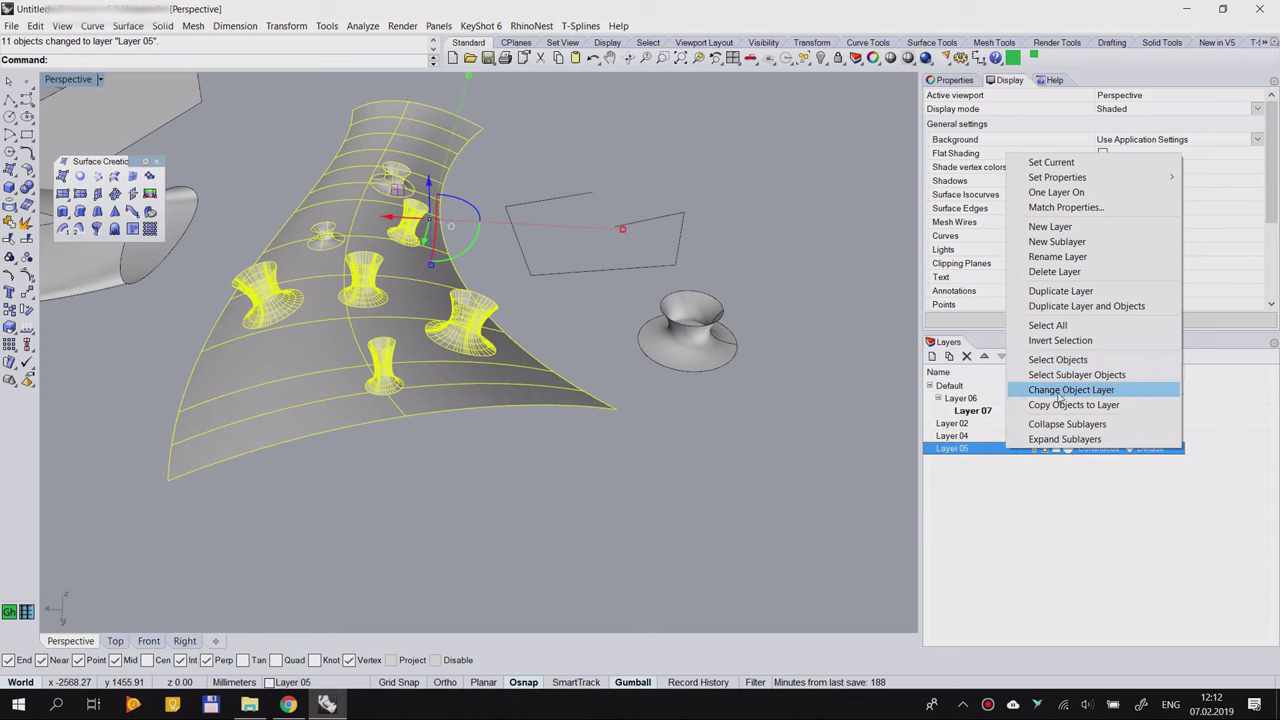
pyautogui.click(959, 480)
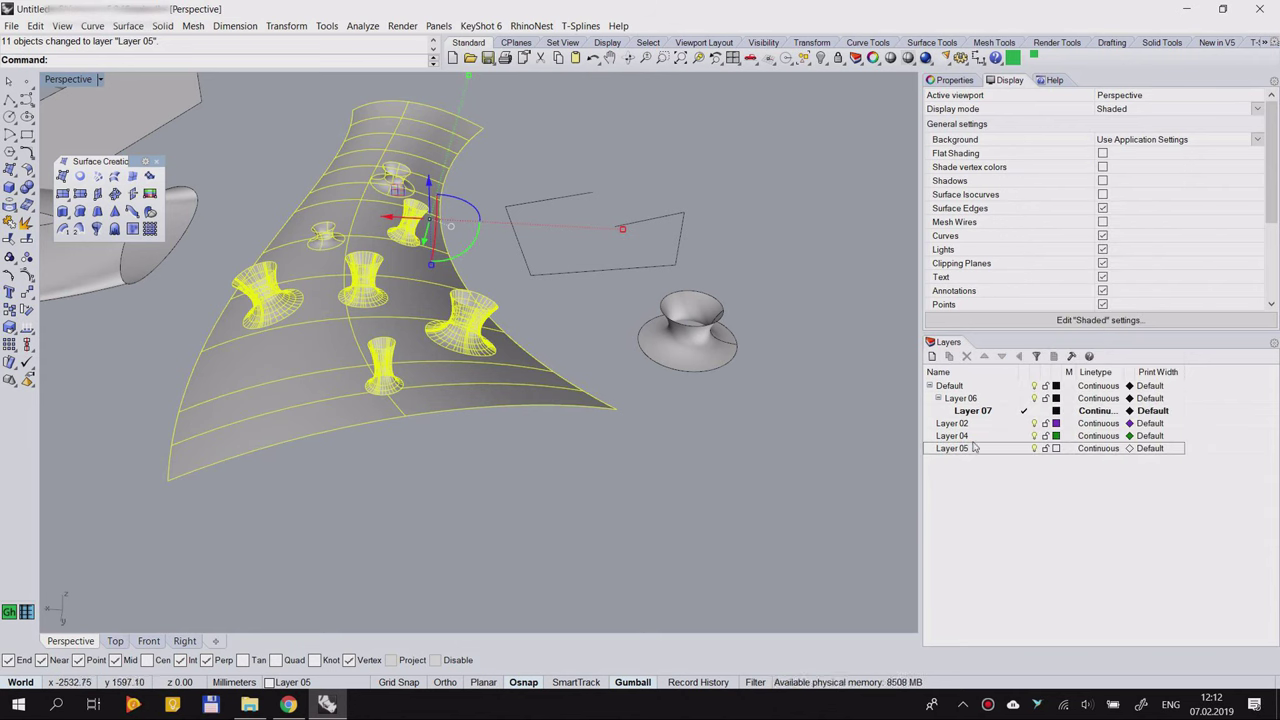
# Step: Turn Layer 05 off and on again, and examine the flared surface and spools in that layer's colour
pyautogui.click(1034, 448)
pyautogui.click(1034, 448)
pyautogui.click(1034, 448)
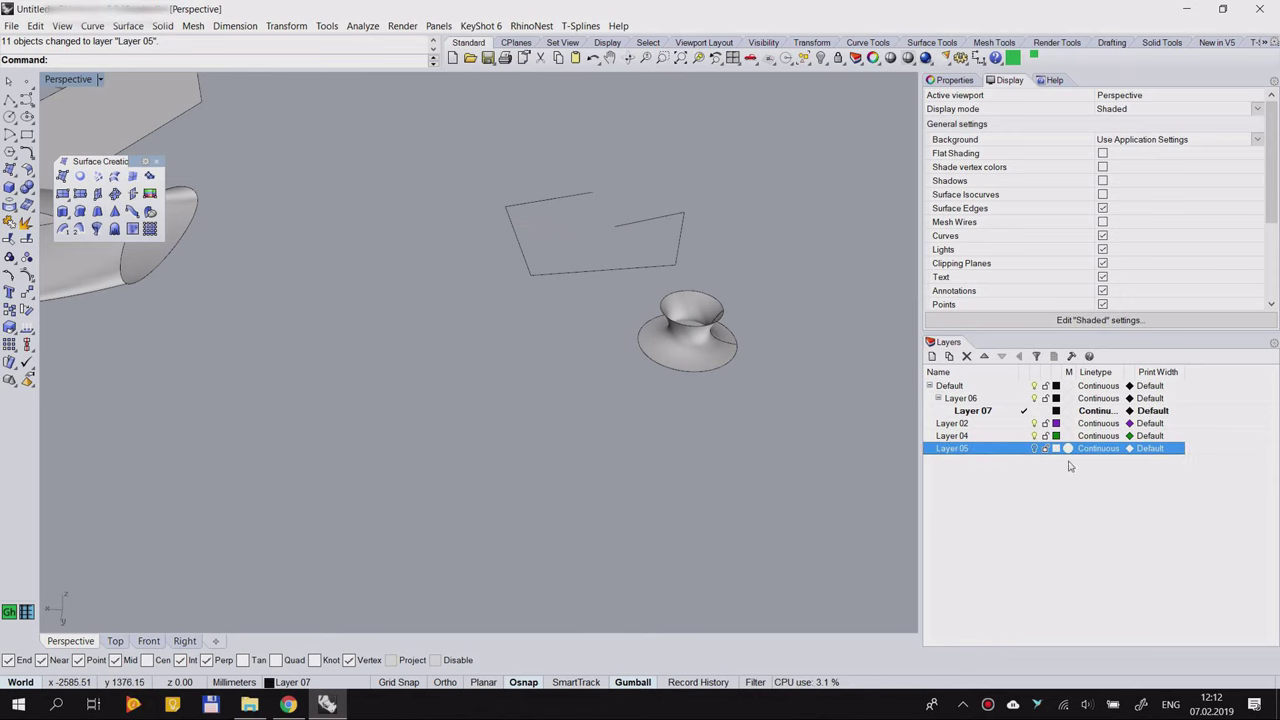
pyautogui.click(1034, 448)
pyautogui.moveTo(620, 405); pyautogui.dragTo(1197, 414, button='right')
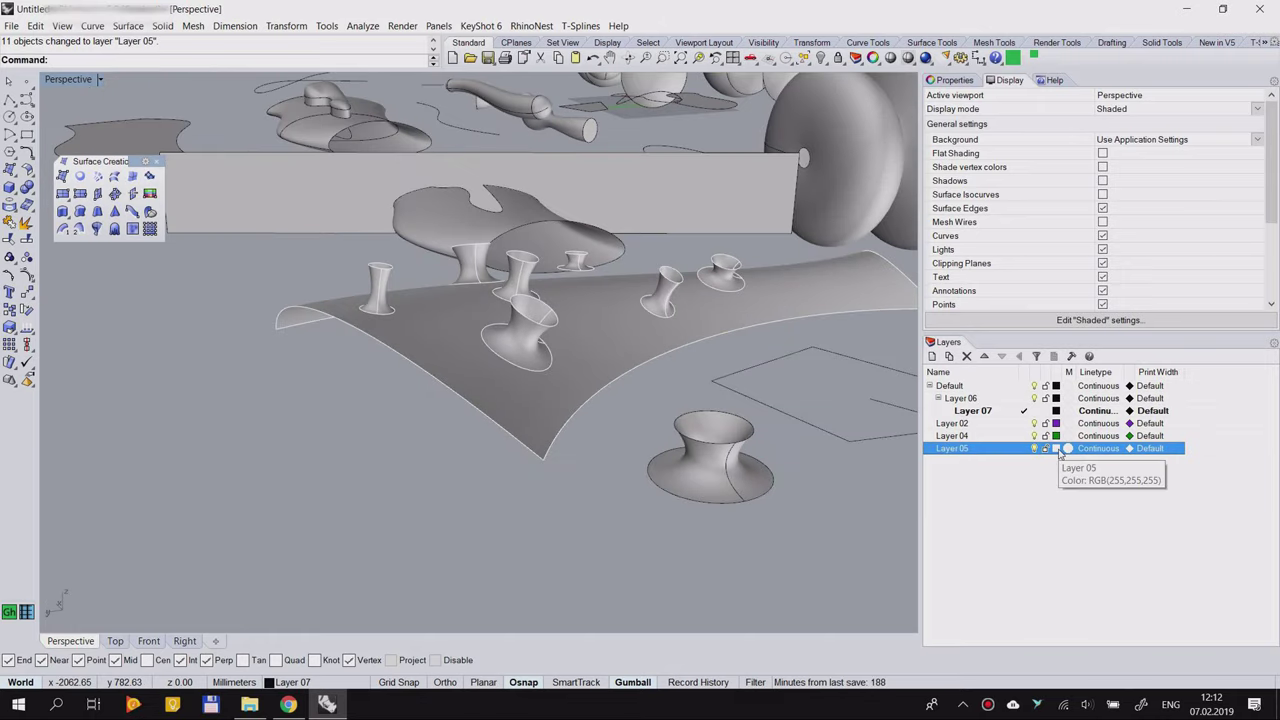
pyautogui.moveTo(330, 330); pyautogui.dragTo(715, 317, button='right')
pyautogui.scroll(5, 715, 317)
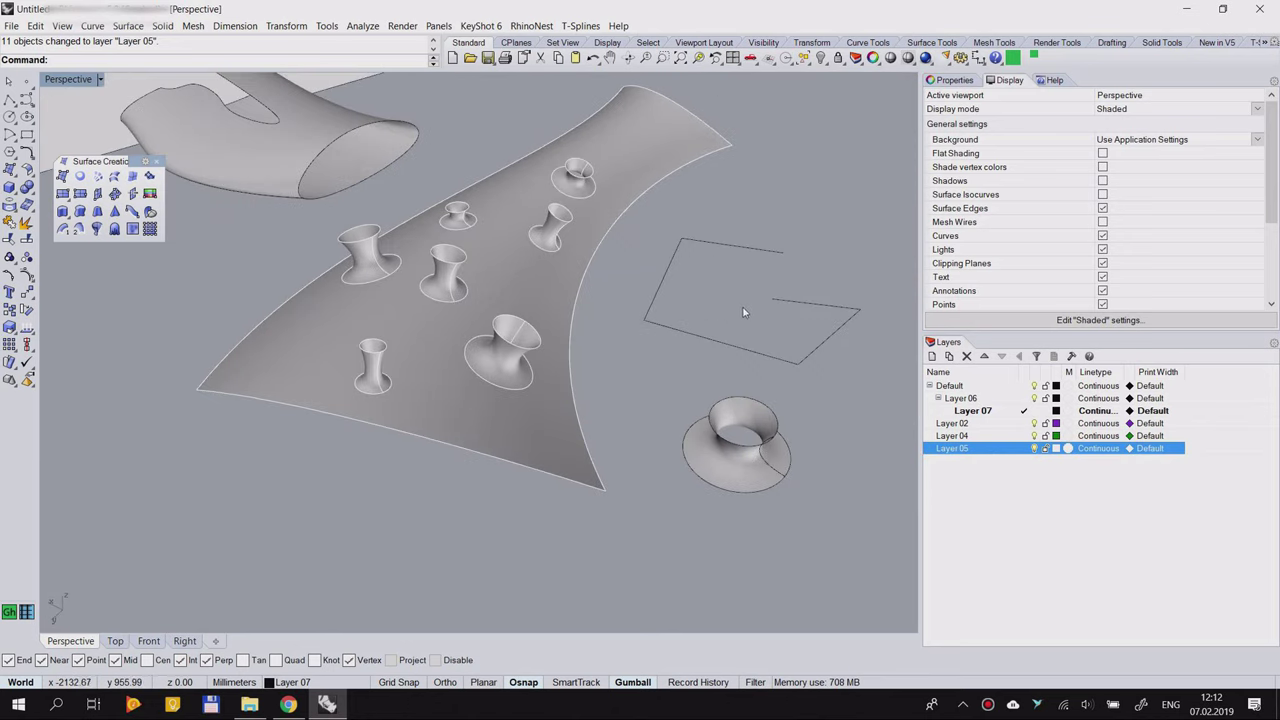
pyautogui.moveTo(510, 250); pyautogui.dragTo(962, 243, button='right')
pyautogui.scroll(-4, 440, 334)
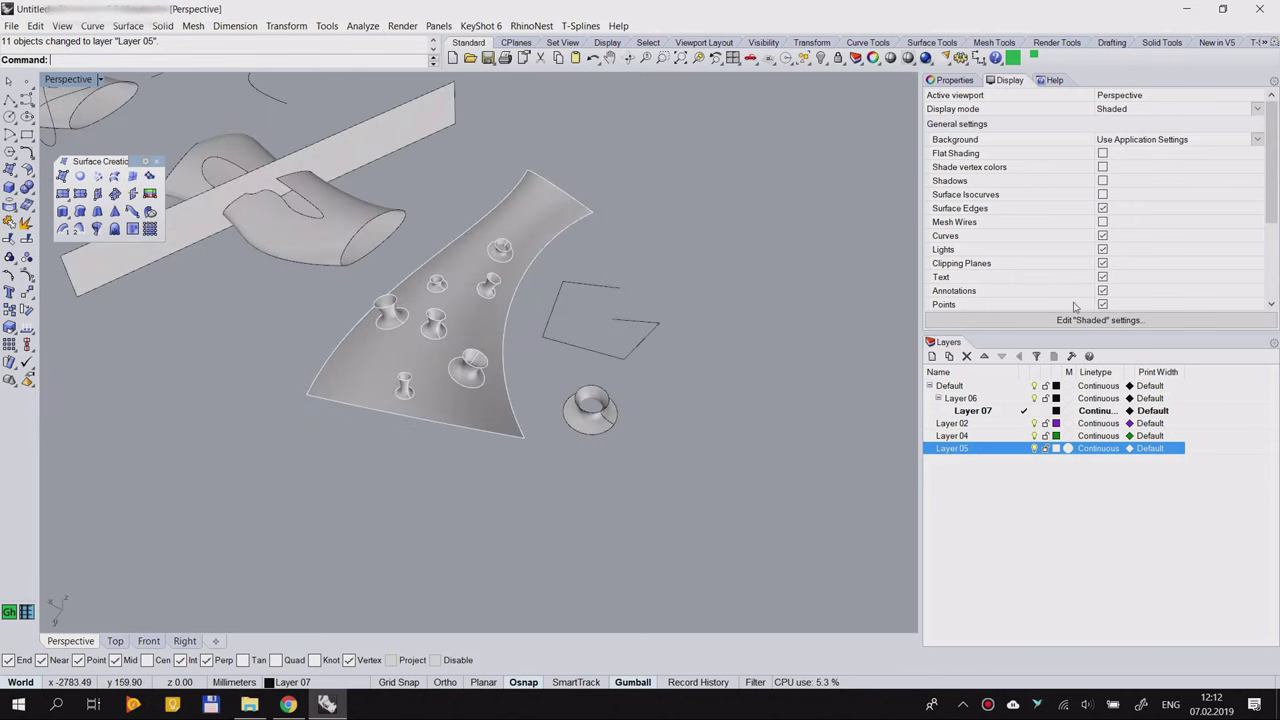
# Step: Reduce the height of the layer list and open the Rhino Options dialog with its View category collapsed
pyautogui.moveTo(1063, 332); pyautogui.dragTo(1063, 384)
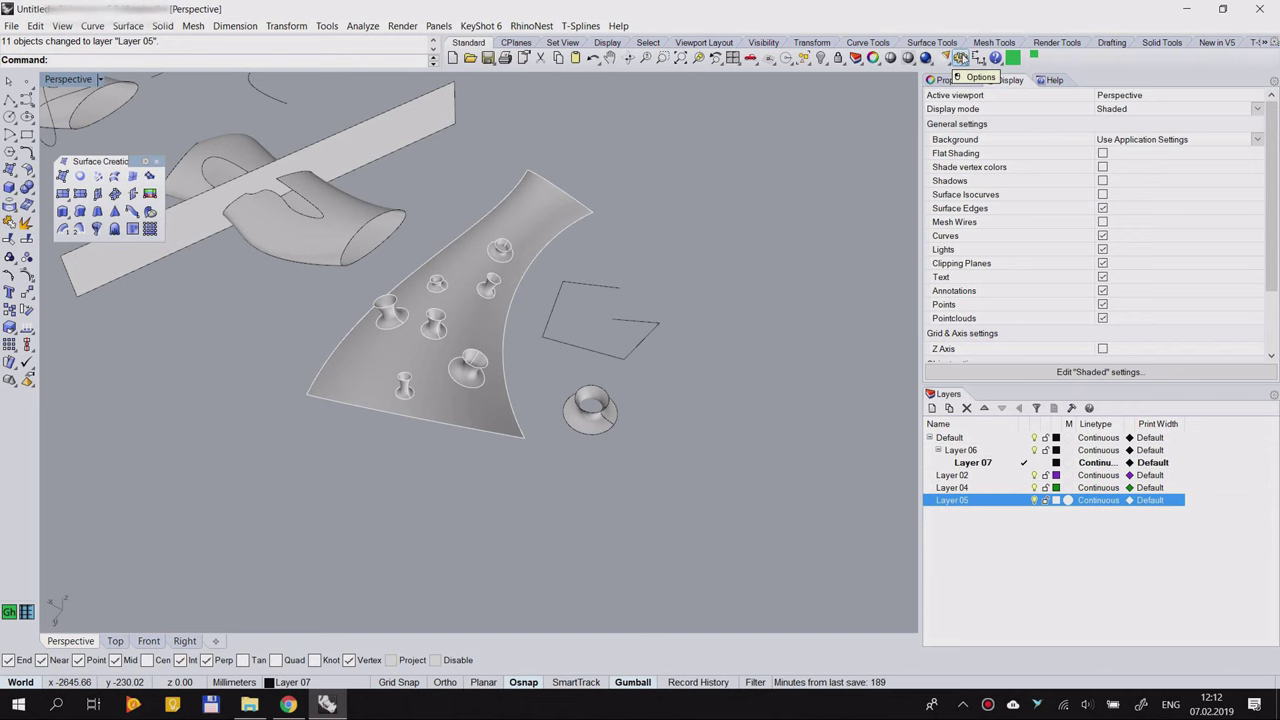
pyautogui.click(960, 57)
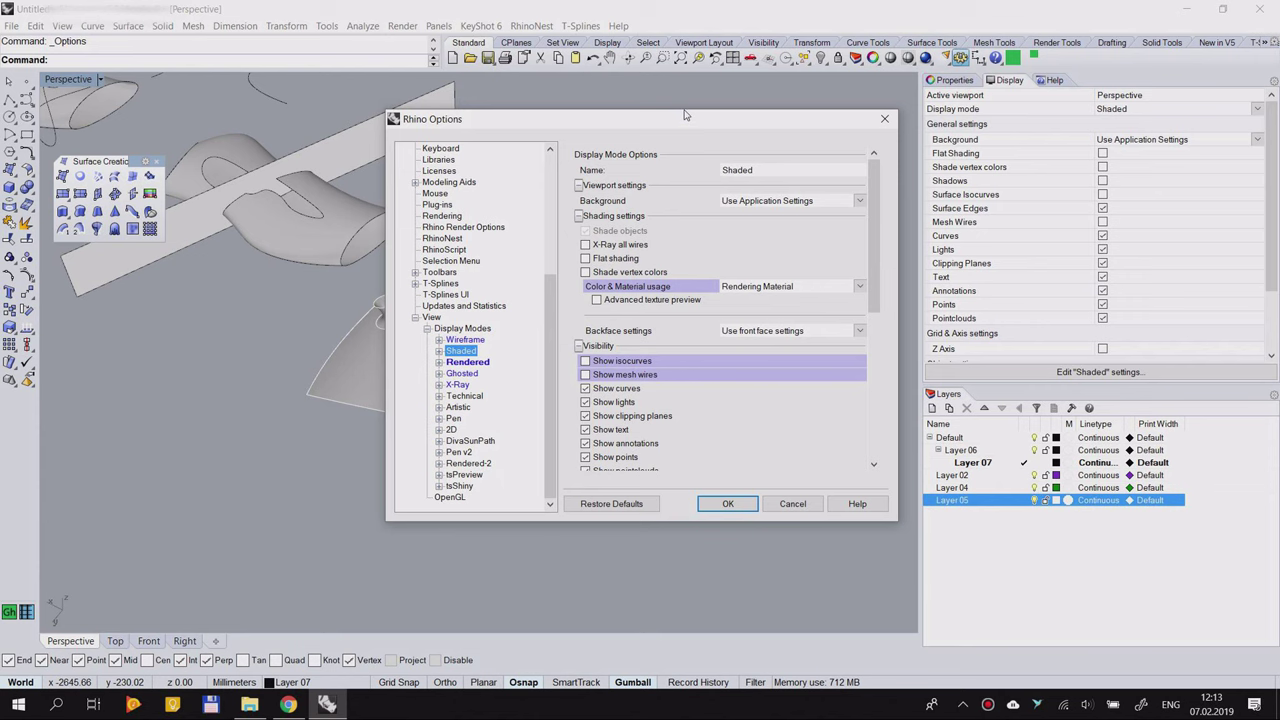
pyautogui.moveTo(679, 125); pyautogui.dragTo(647, 33)
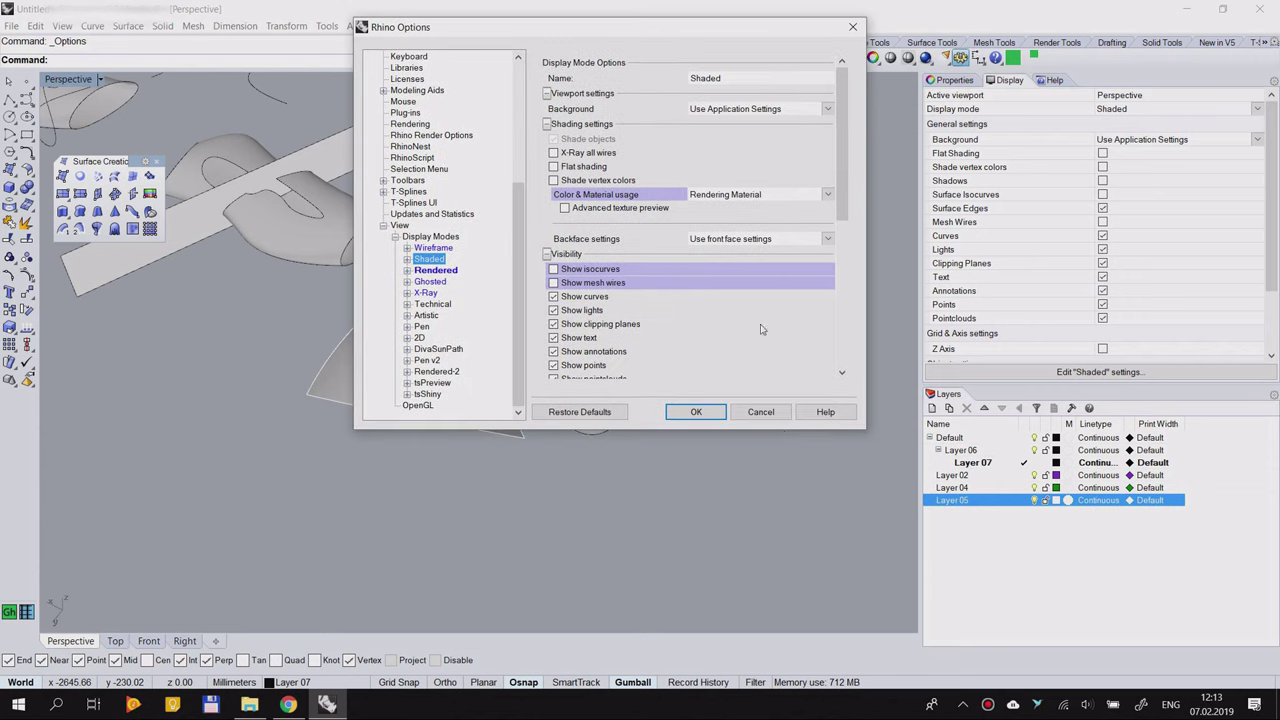
pyautogui.click(383, 226)
pyautogui.click(518, 56)
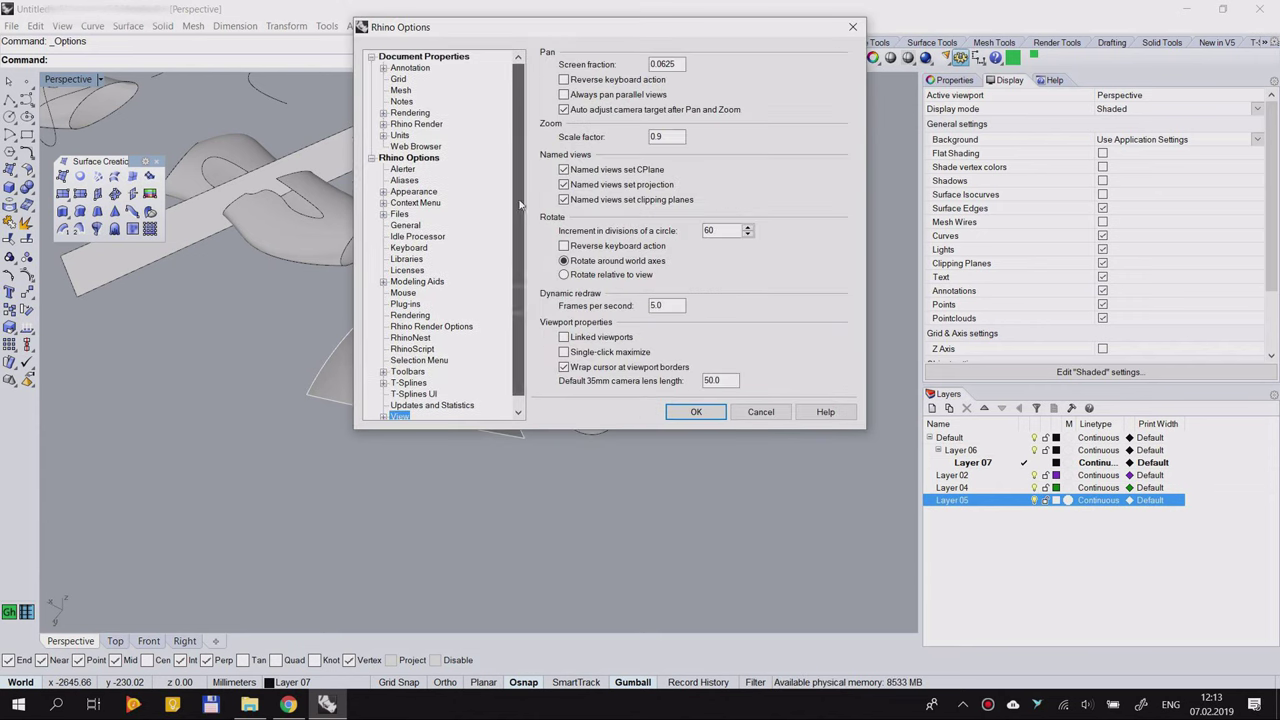
# Step: Review the document's Annotation scaling options and the list of dimension styles under Dimensions
pyautogui.click(398, 70)
pyautogui.scroll(-1, 530, 323)
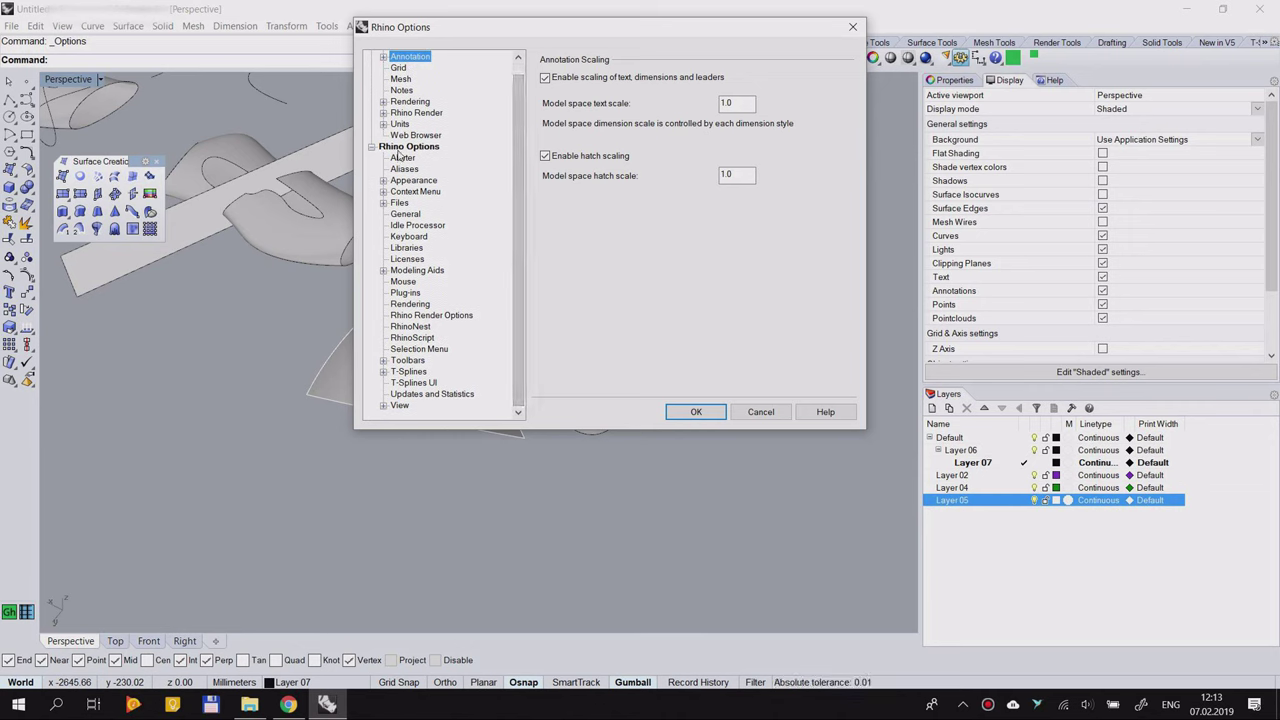
pyautogui.scroll(1, 517, 203)
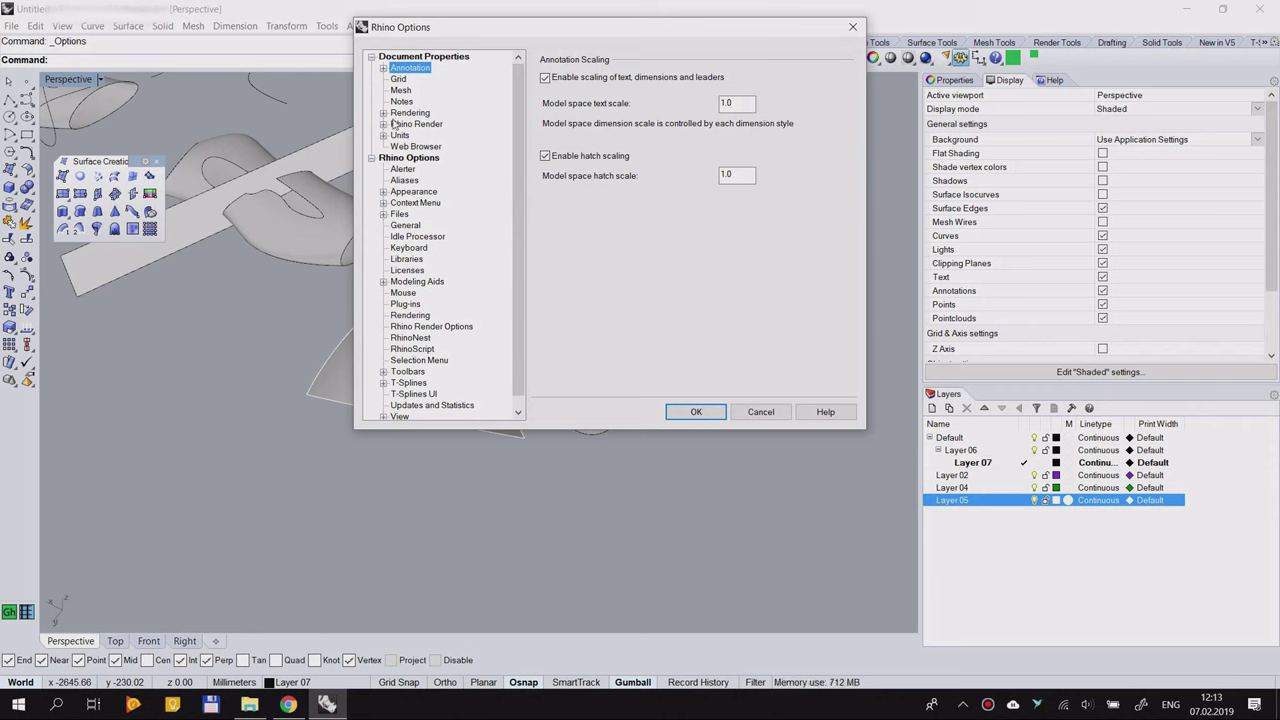
pyautogui.click(384, 68)
pyautogui.click(415, 79)
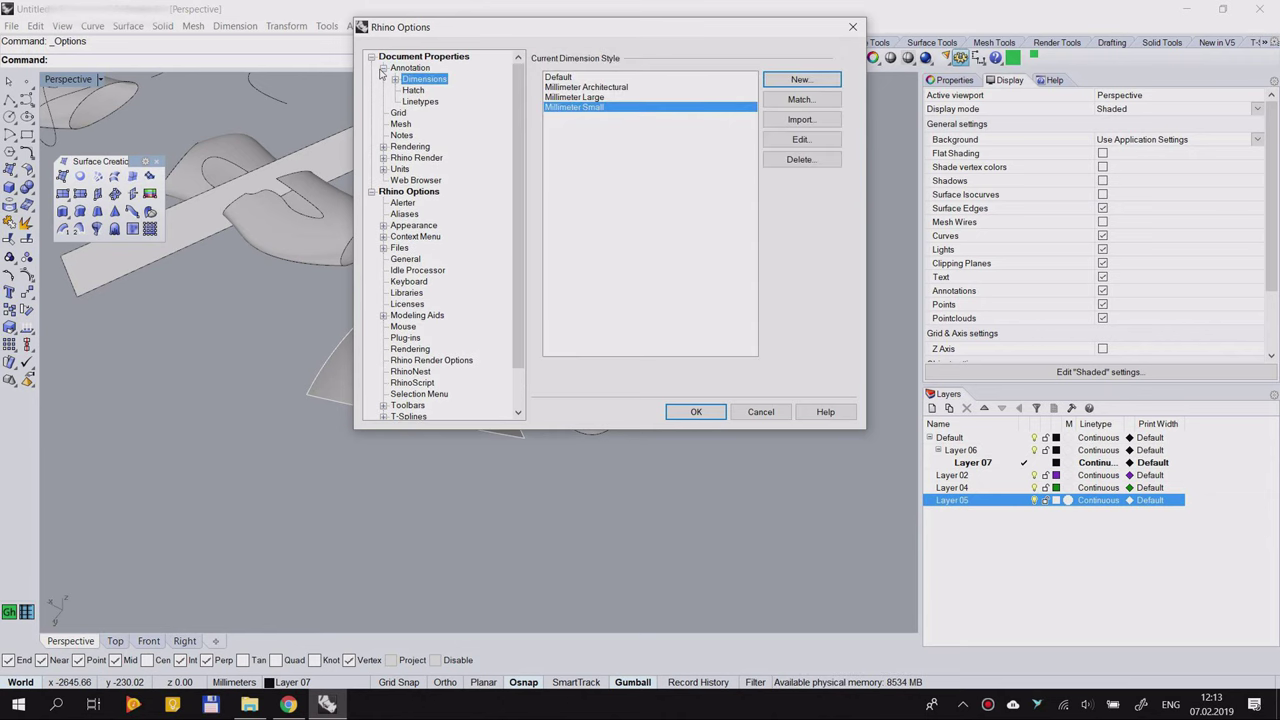
pyautogui.click(383, 68)
# Step: Look through the document's Rendering and Rhino Render settings, including the Safe Frame, Focal Blur and Render Details pages
pyautogui.click(383, 114)
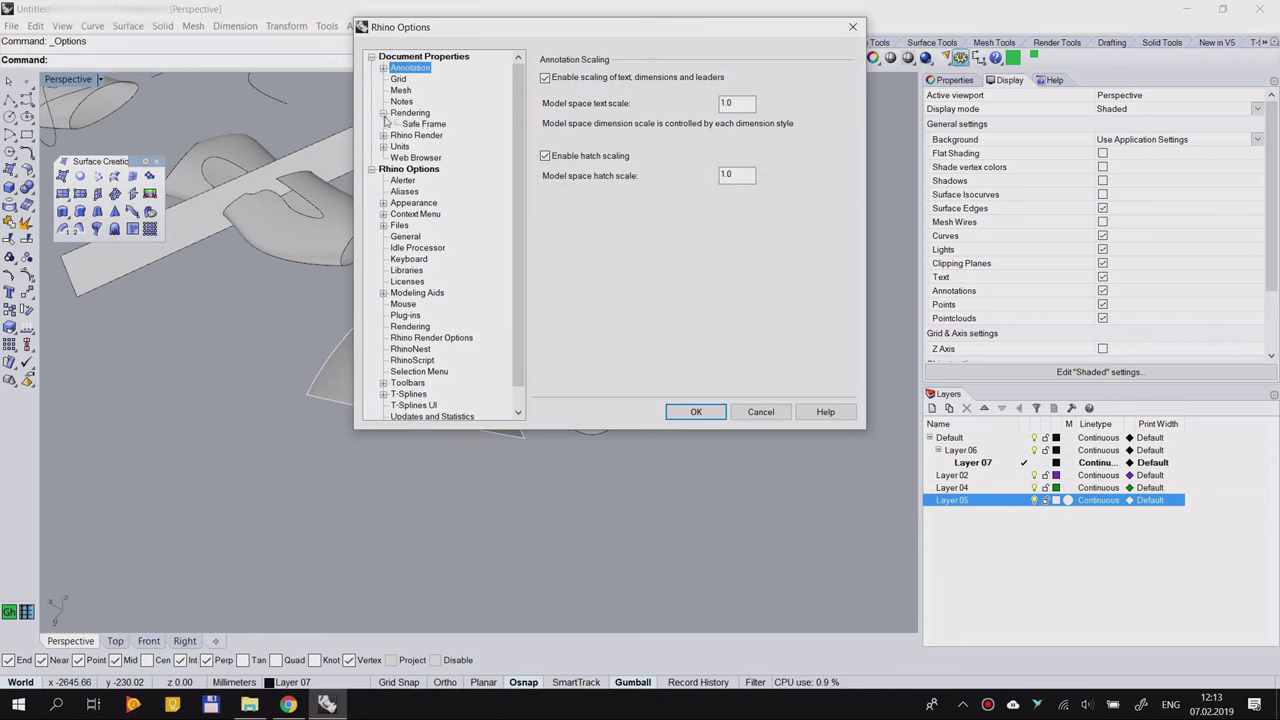
pyautogui.click(424, 124)
pyautogui.click(410, 114)
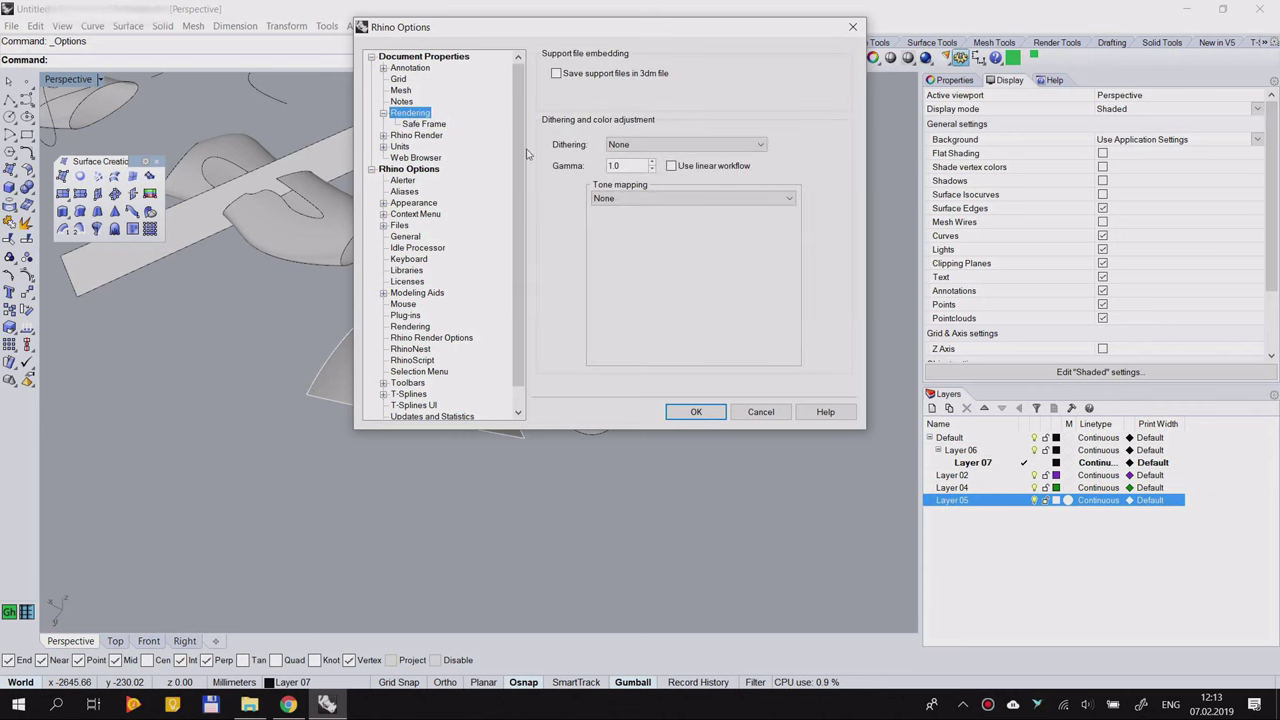
pyautogui.click(383, 113)
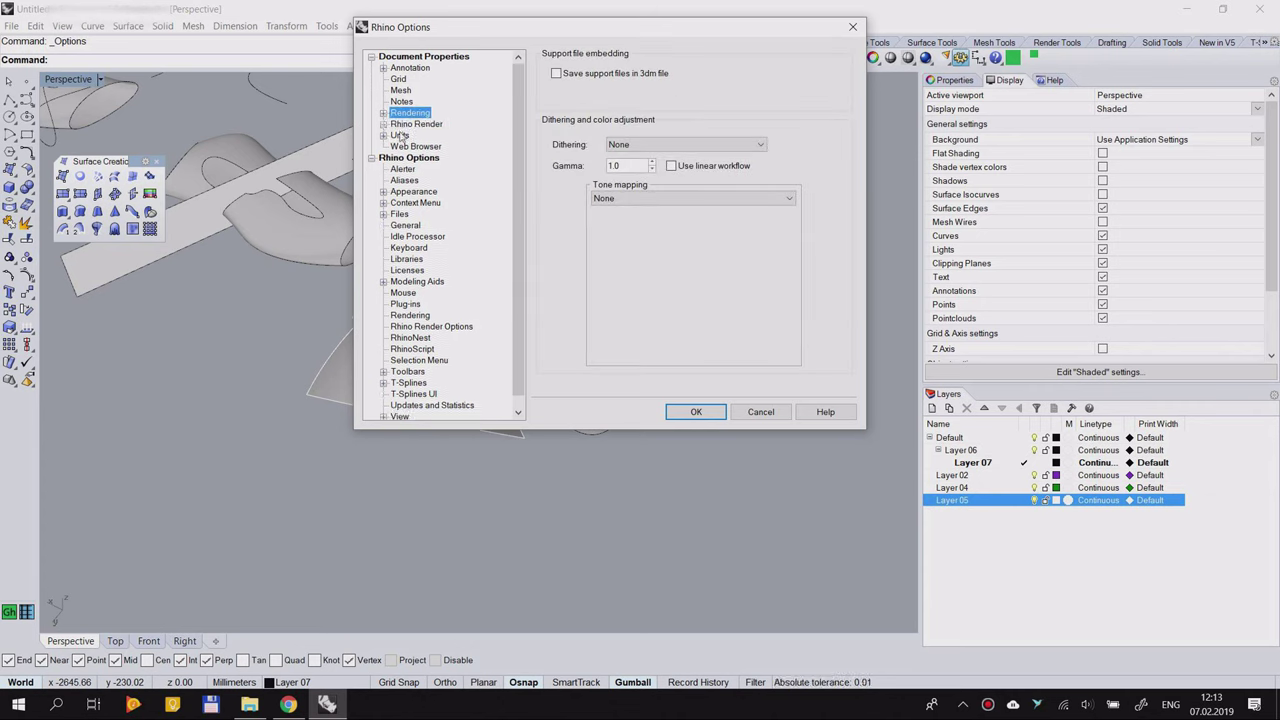
pyautogui.click(383, 124)
pyautogui.click(421, 146)
pyautogui.click(428, 135)
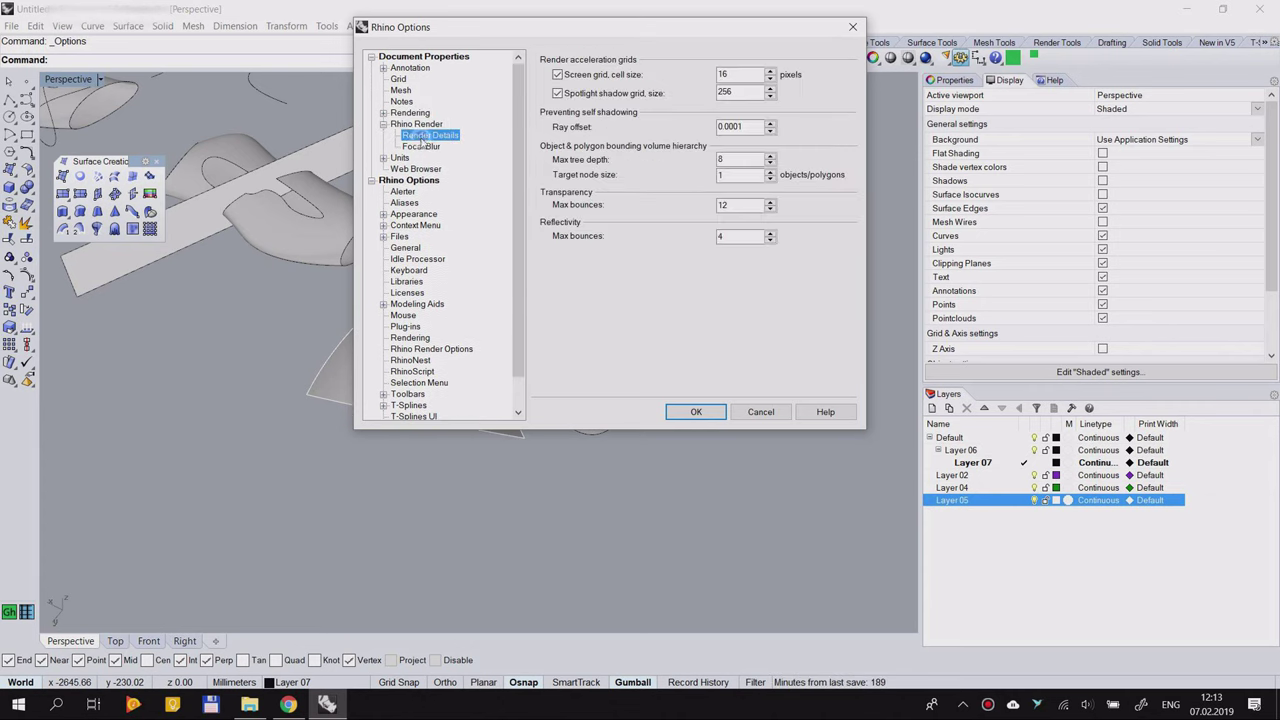
pyautogui.click(418, 124)
pyautogui.click(383, 124)
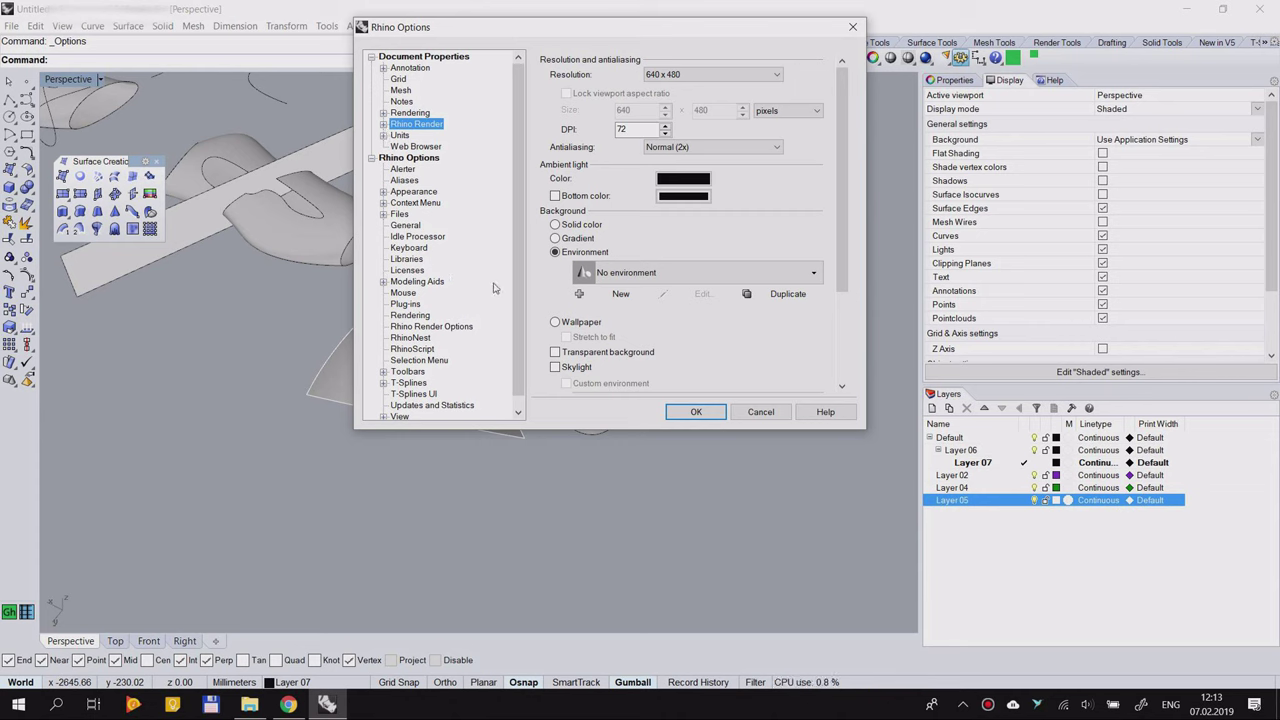
# Step: Compare the Model and Layout unit and tolerance settings in the document's Units category
pyautogui.click(383, 136)
pyautogui.click(400, 137)
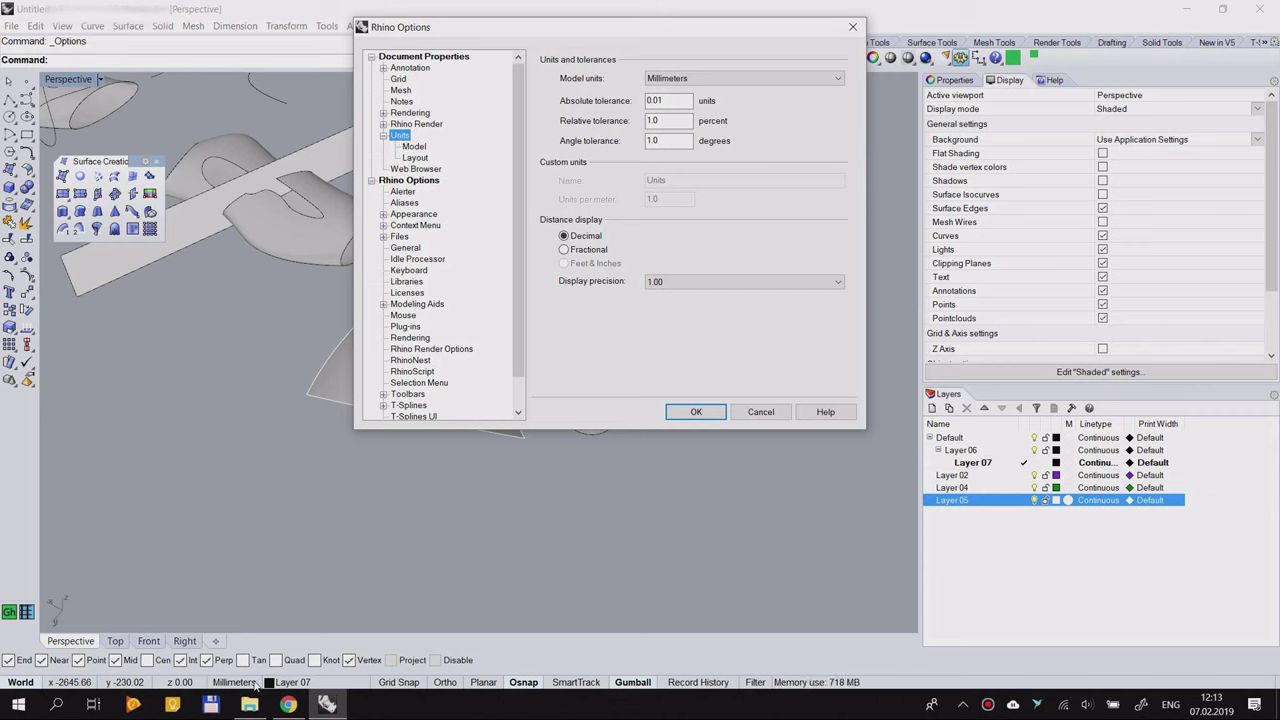
pyautogui.click(413, 147)
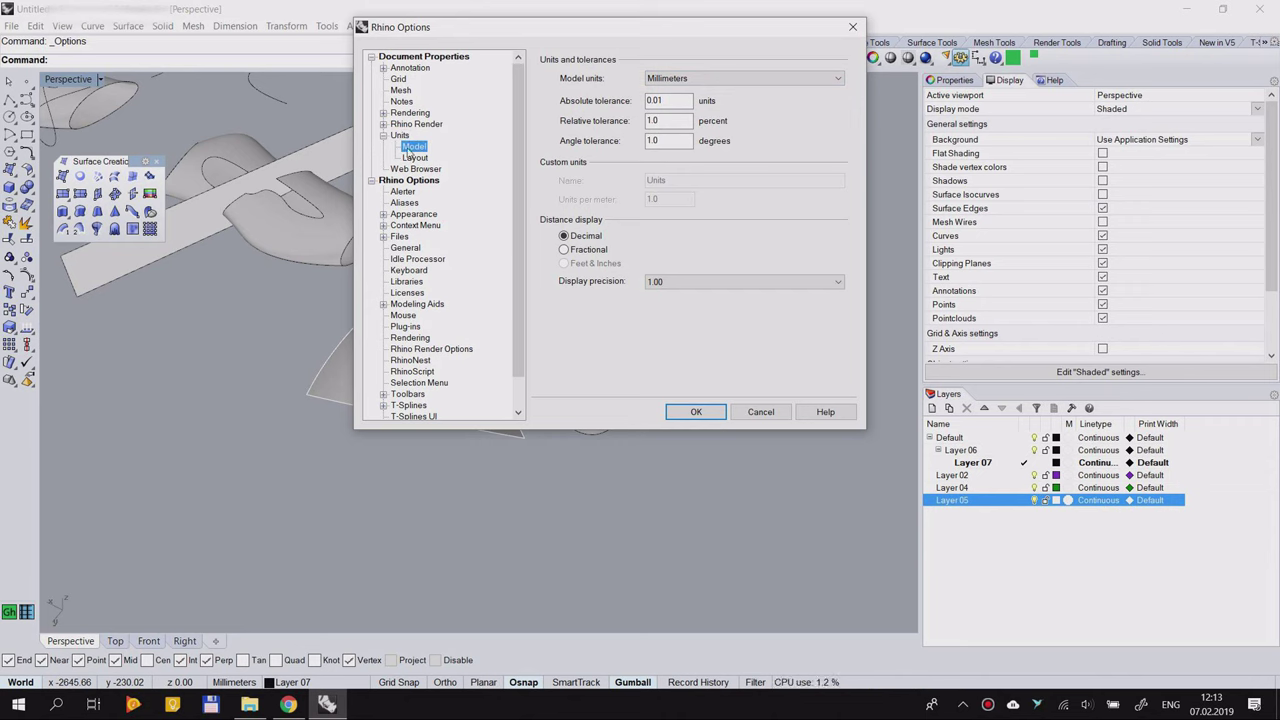
pyautogui.click(414, 158)
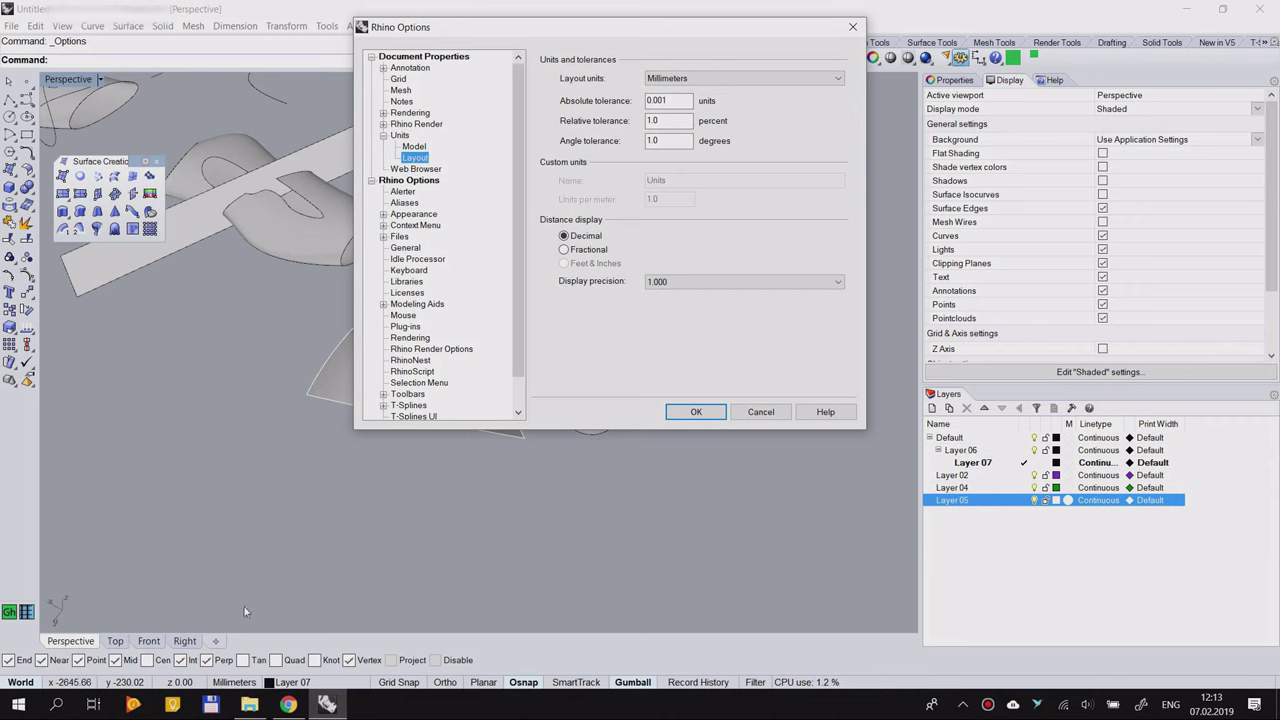
pyautogui.click(413, 147)
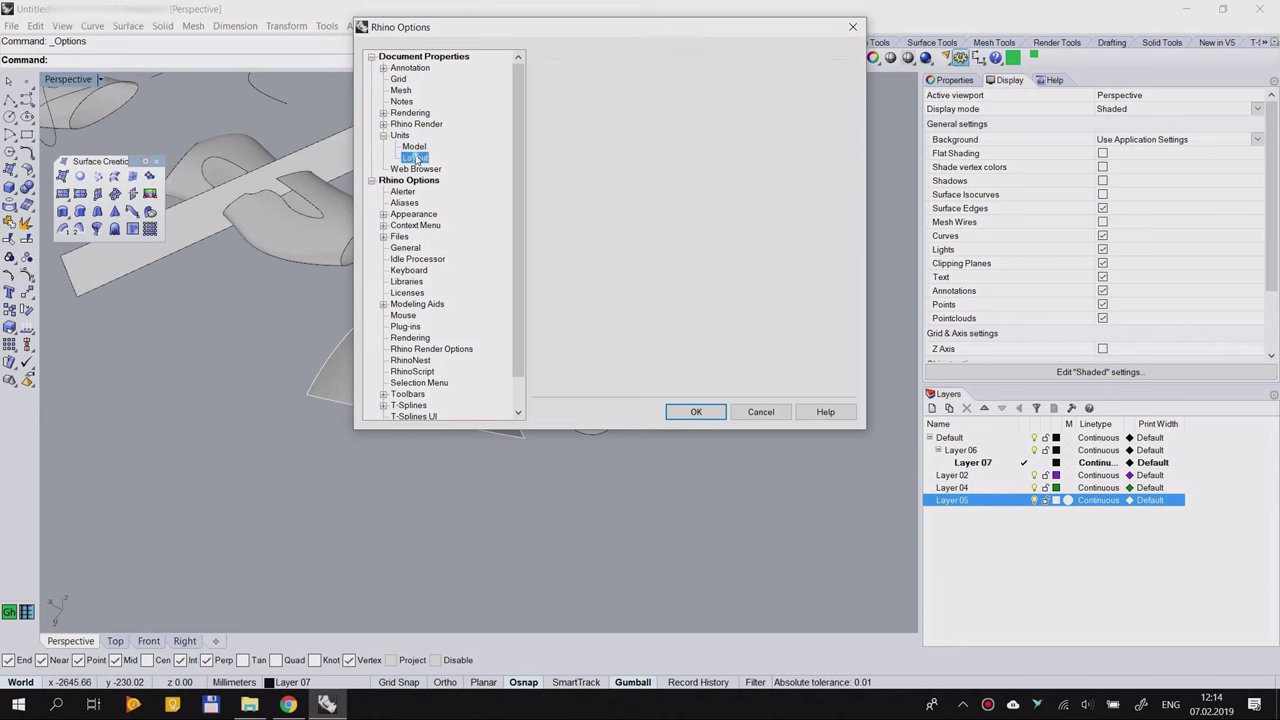
# Step: Move the options dialog lower and try to change the model units to Meters
pyautogui.click(751, 77)
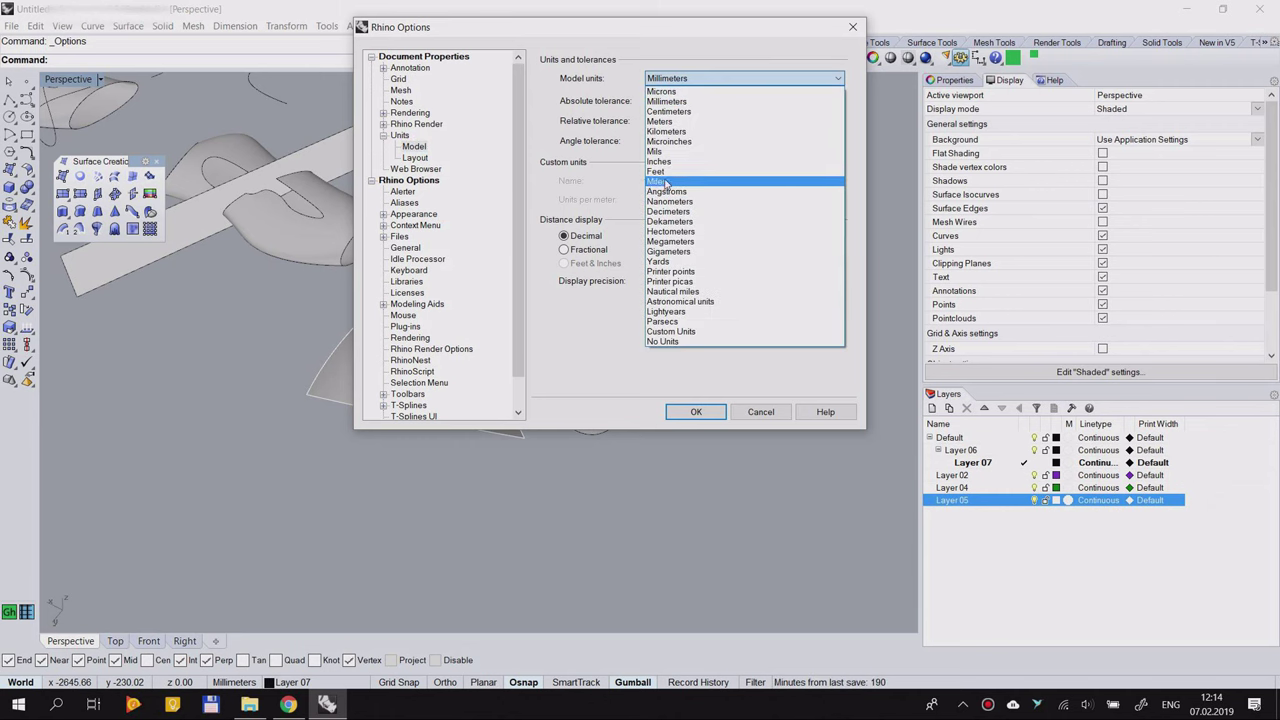
pyautogui.click(723, 29)
pyautogui.moveTo(723, 29); pyautogui.dragTo(686, 102)
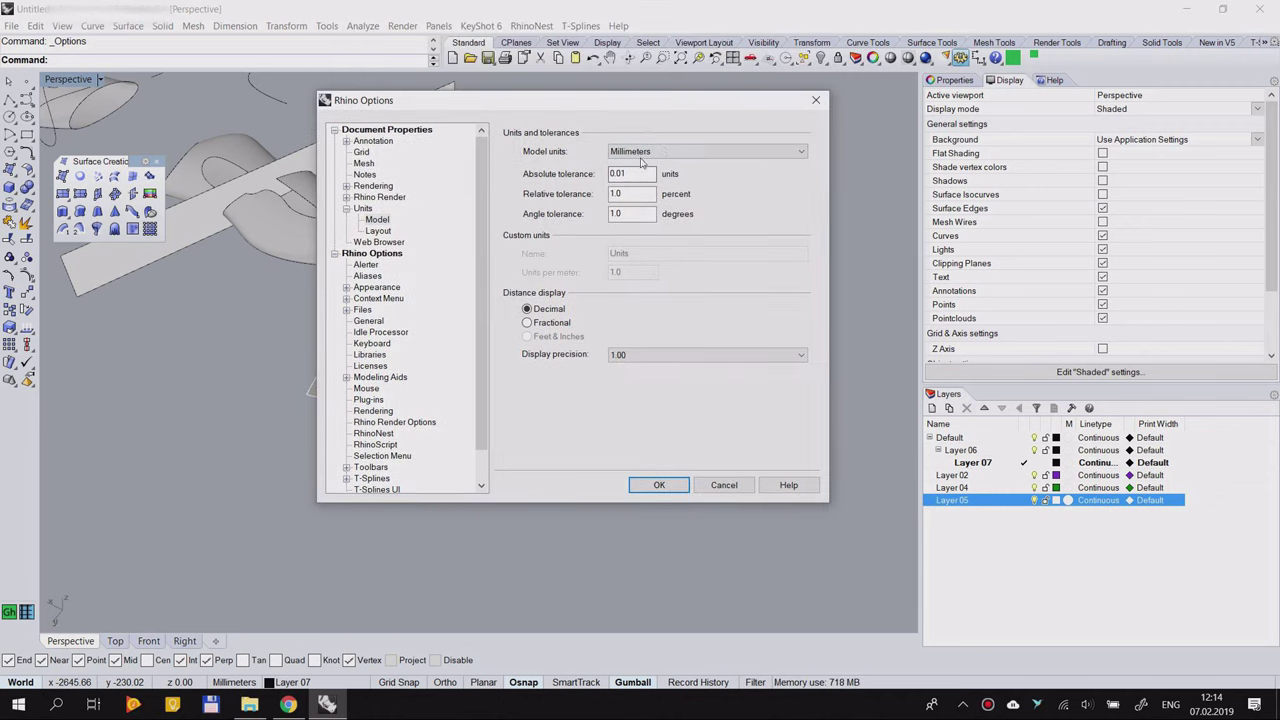
pyautogui.click(665, 152)
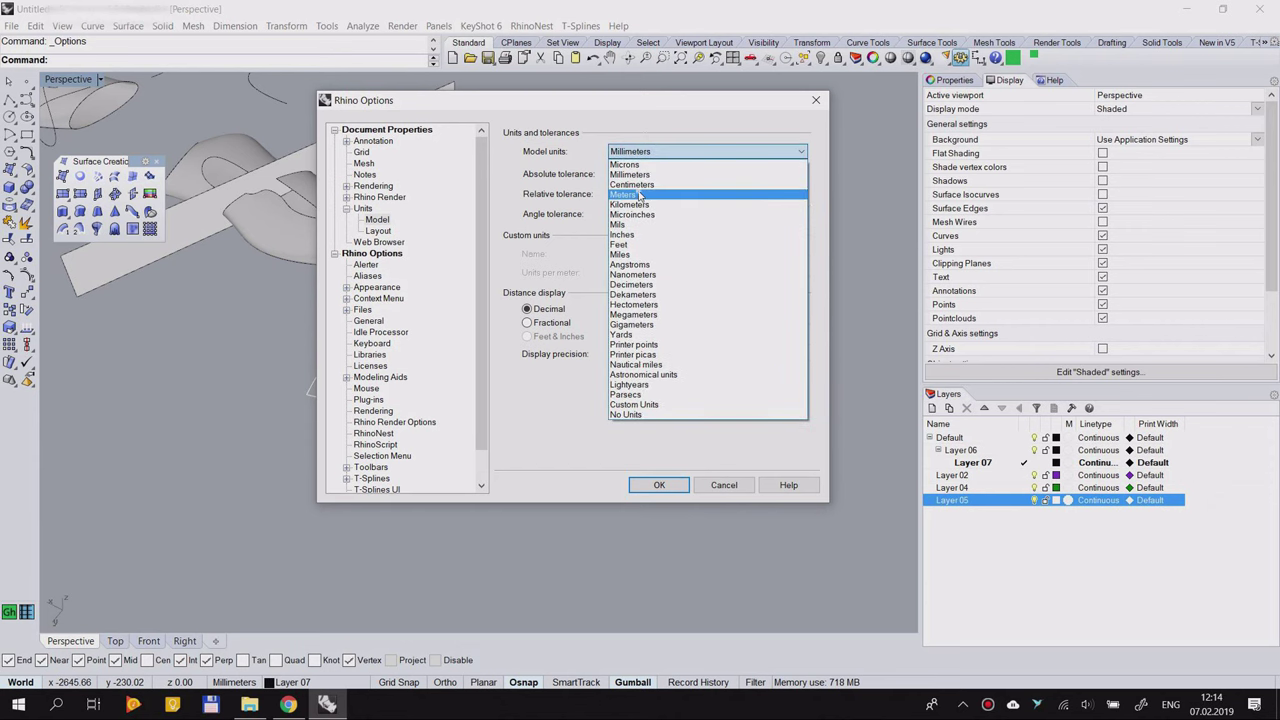
pyautogui.click(639, 196)
pyautogui.click(659, 485)
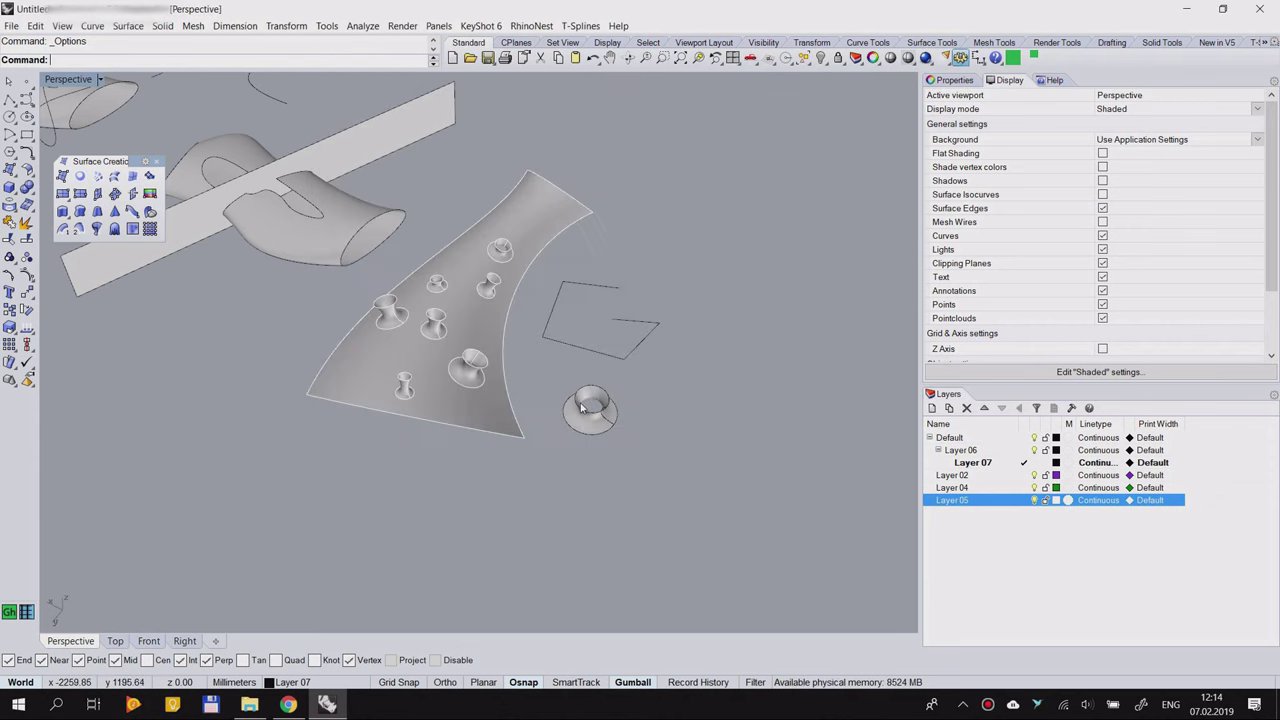
# Step: Set the document's model units to Meters and accept scaling the model by 0.001
pyautogui.scroll(-14, 583, 405)
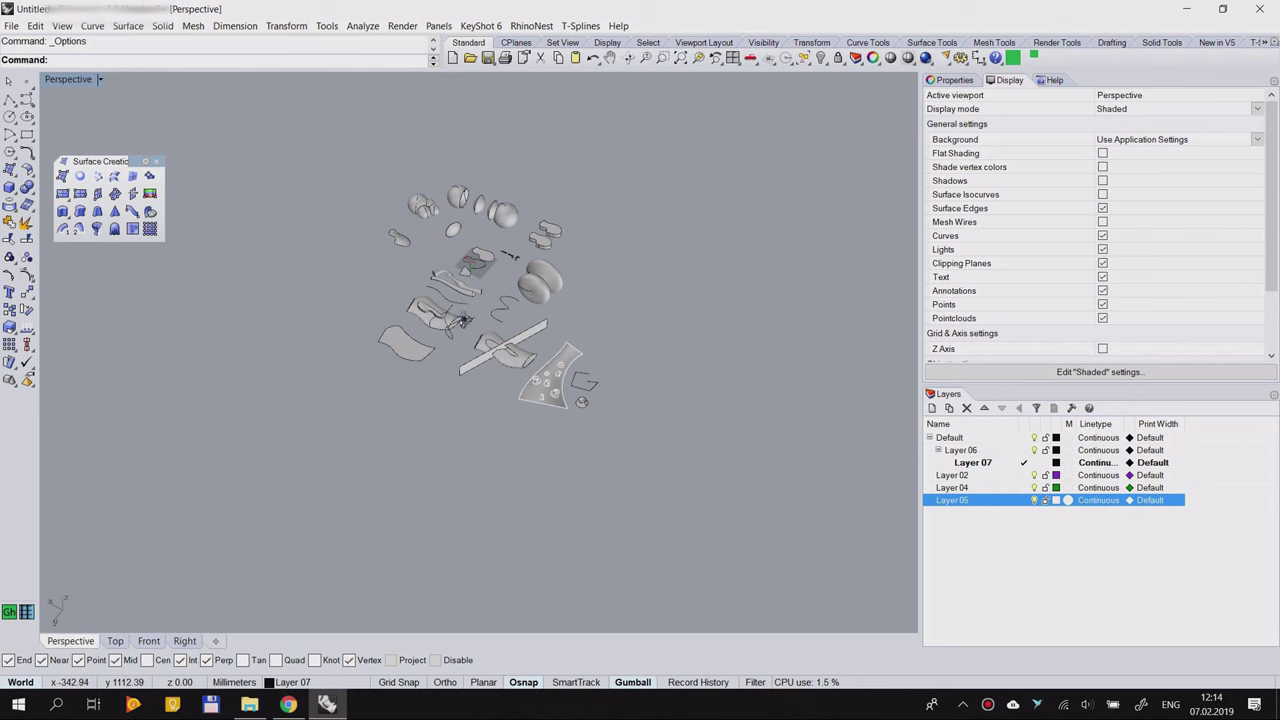
pyautogui.moveTo(464, 320); pyautogui.dragTo(490, 336, button='right')
pyautogui.scroll(7, 488, 336)
pyautogui.click(960, 57)
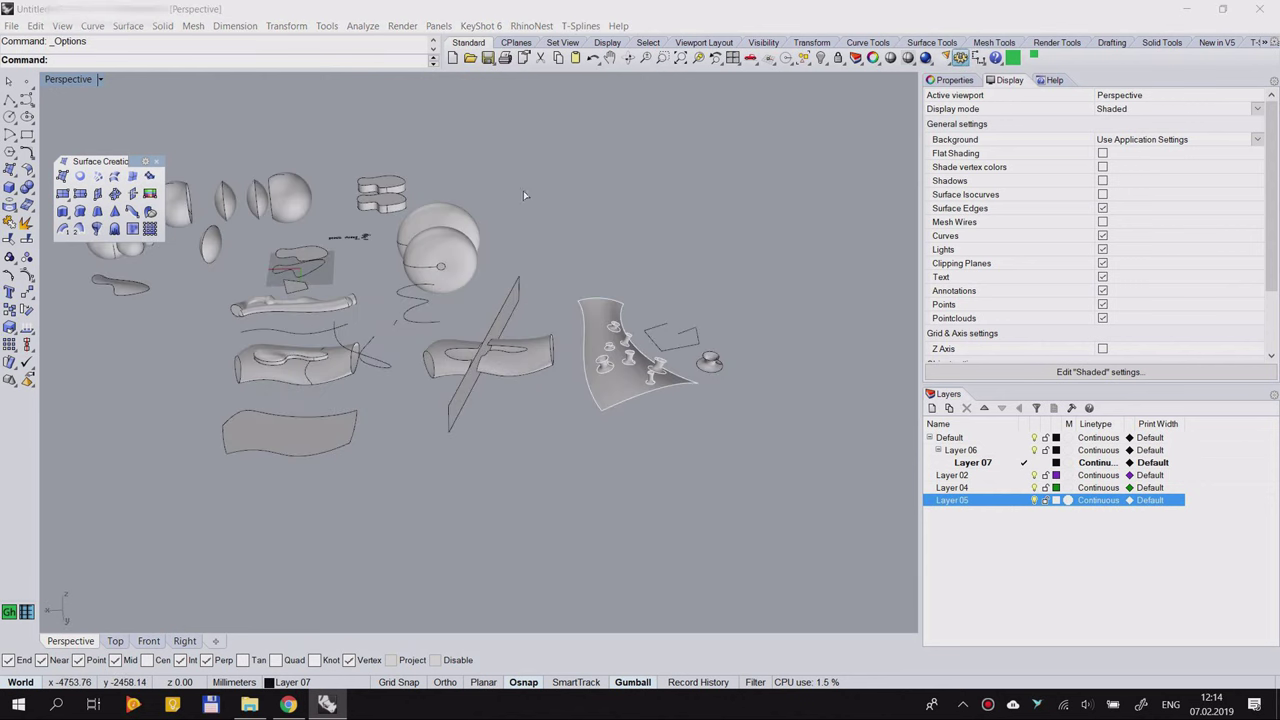
pyautogui.click(705, 151)
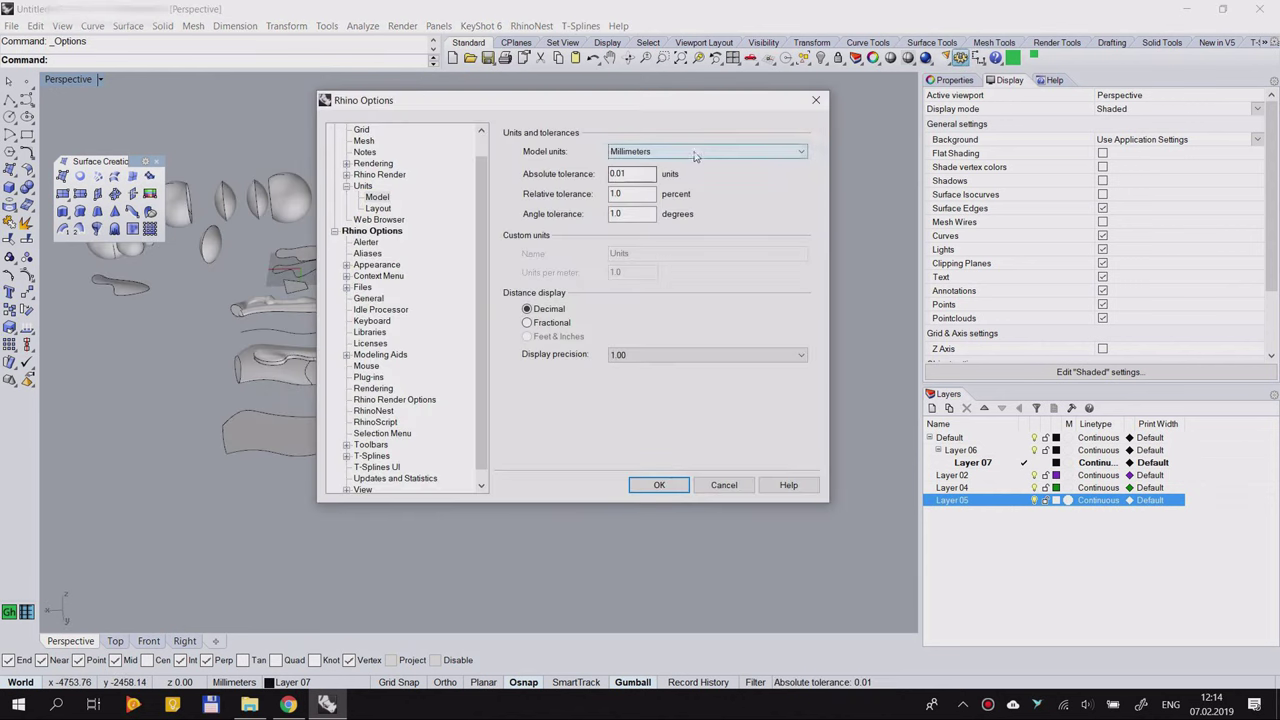
pyautogui.click(640, 196)
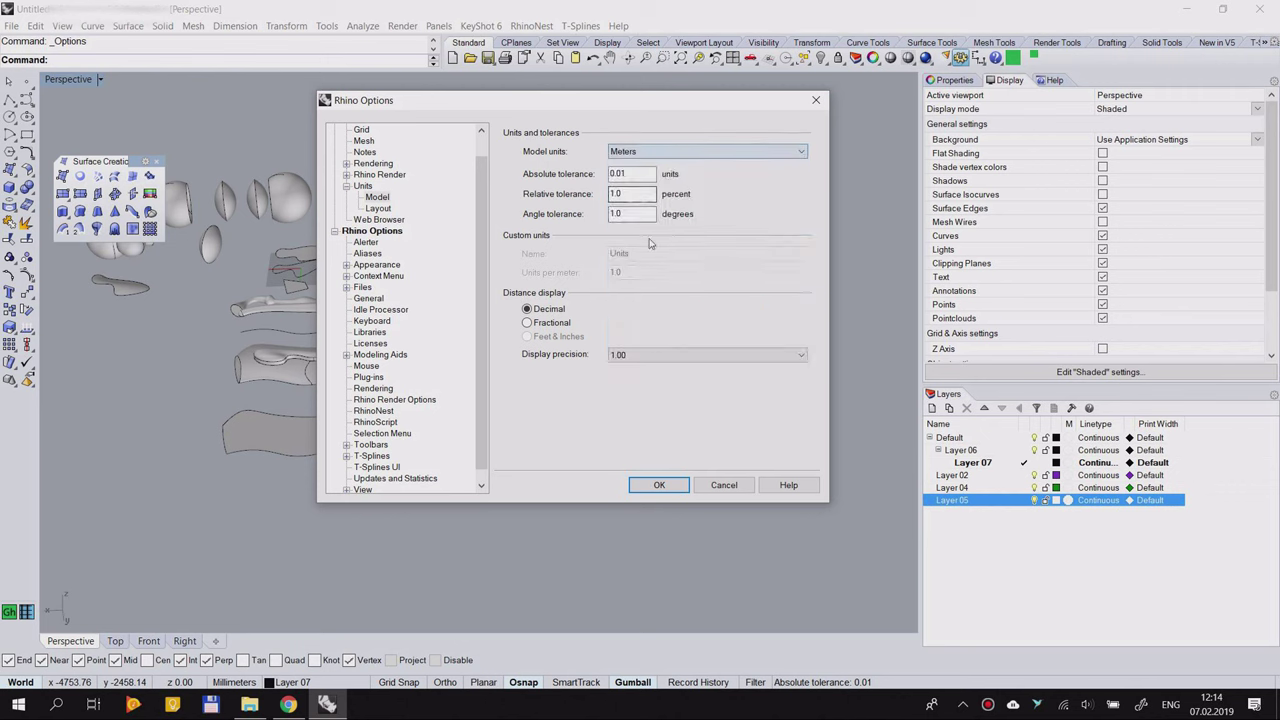
pyautogui.click(660, 484)
pyautogui.moveTo(646, 294); pyautogui.dragTo(546, 246)
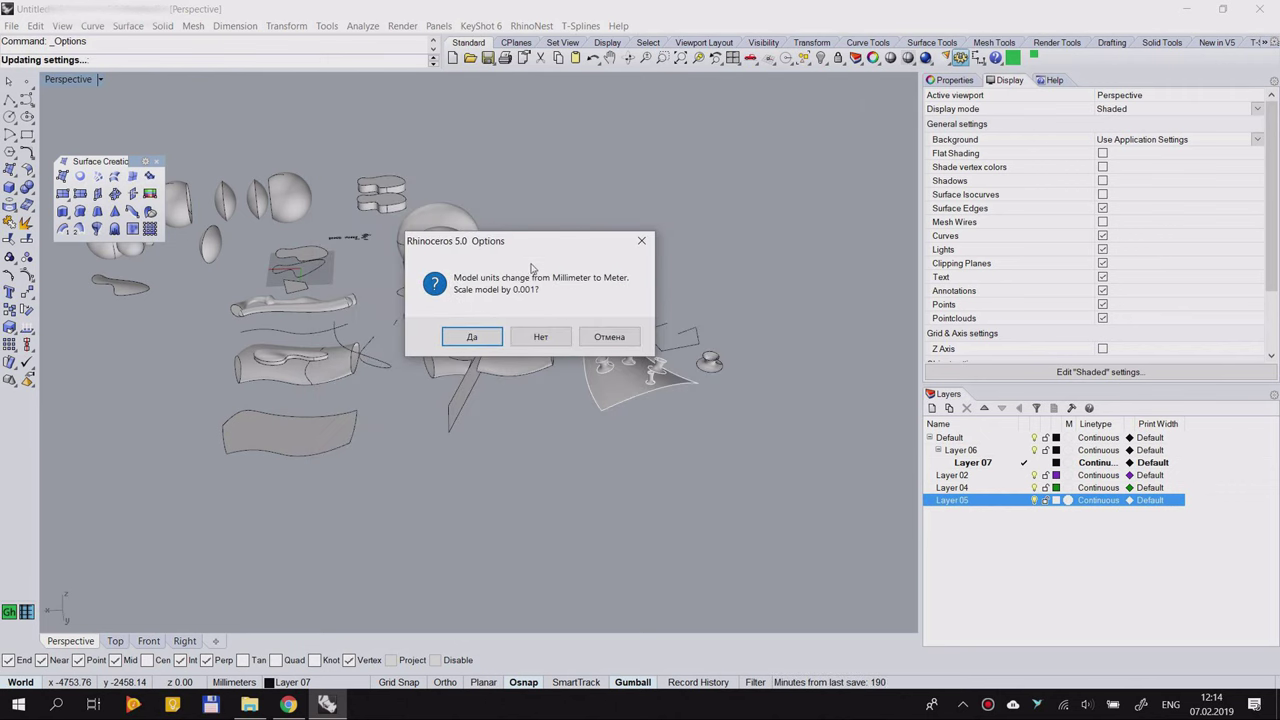
pyautogui.click(486, 341)
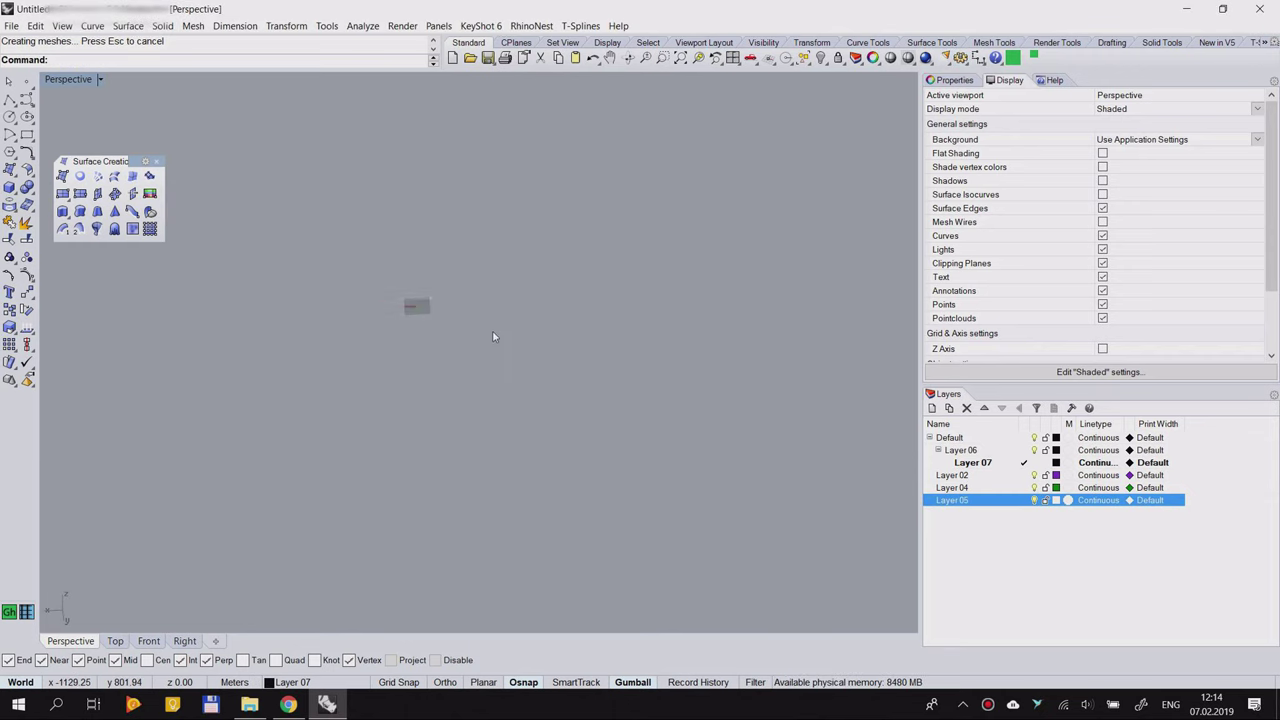
# Step: Select all objects, zoom to the selection and clear the selection
pyautogui.hotkey('ctrl', 'a')
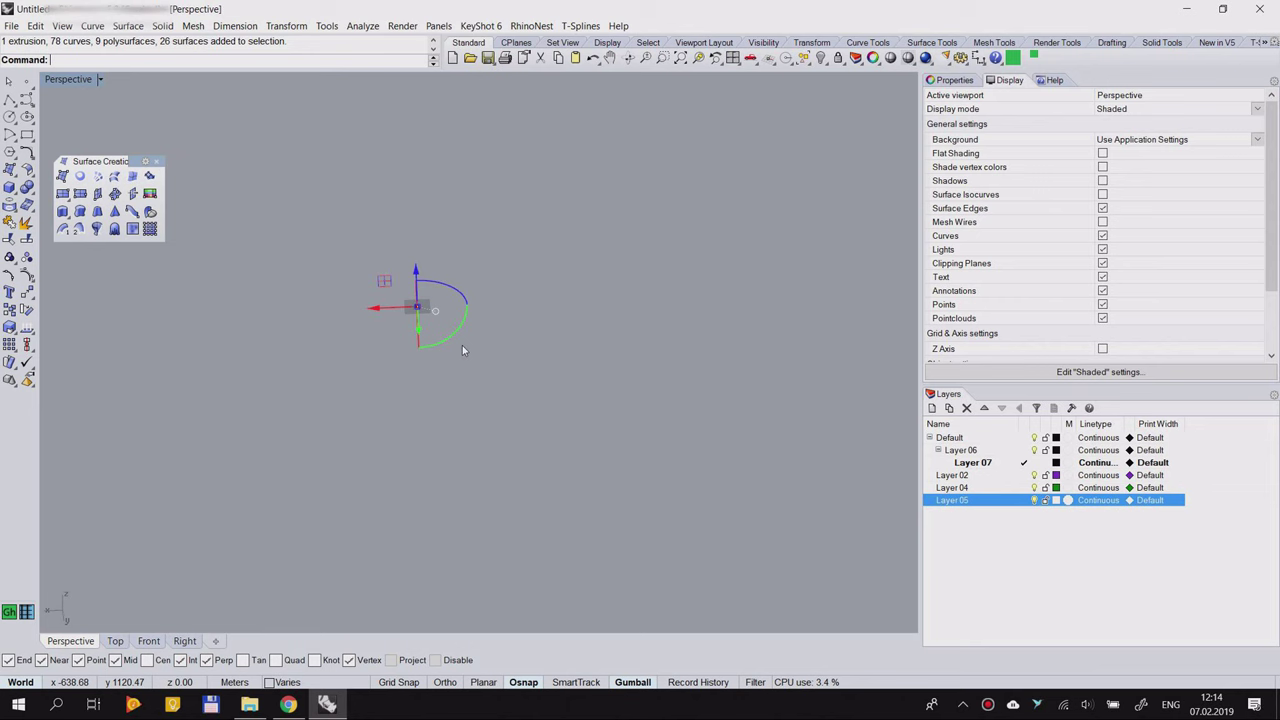
pyautogui.middleClick(462, 345)
pyautogui.click(465, 283)
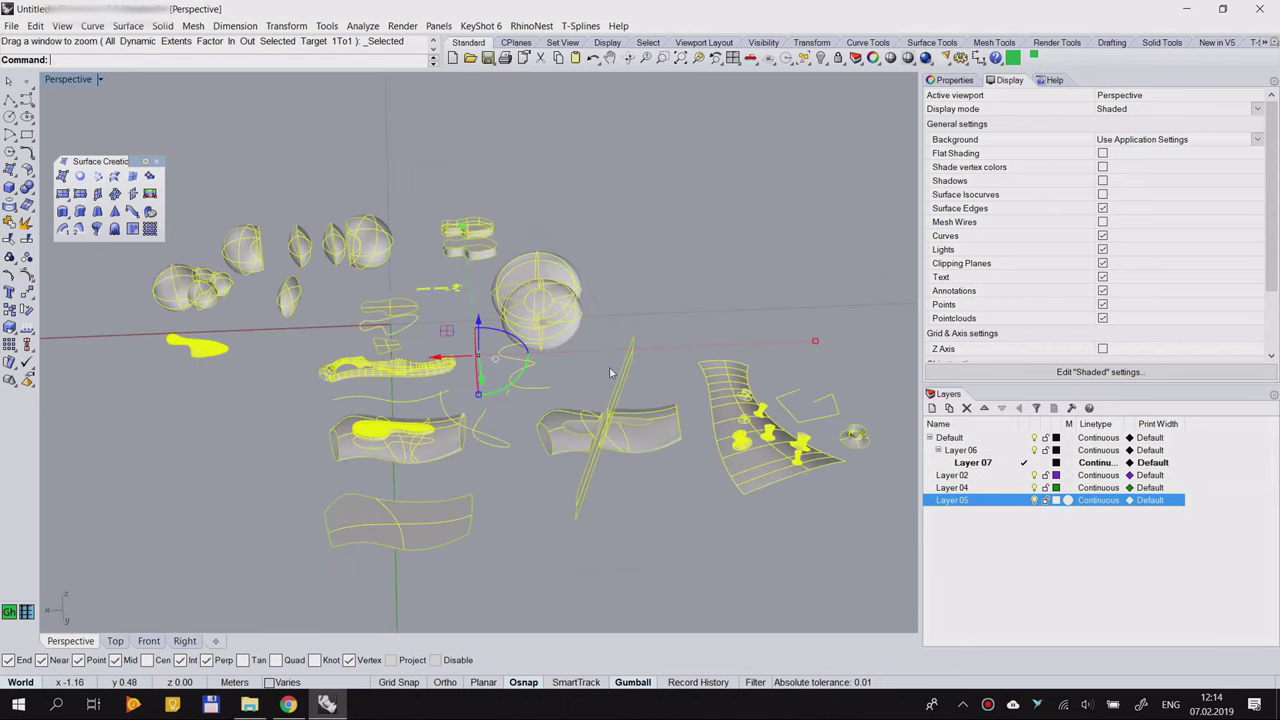
pyautogui.click(652, 272)
# Step: Inspect the rescaled model from several angles and distances in the Perspective view
pyautogui.moveTo(652, 272); pyautogui.dragTo(473, 333, button='right')
pyautogui.scroll(-10, 520, 300)
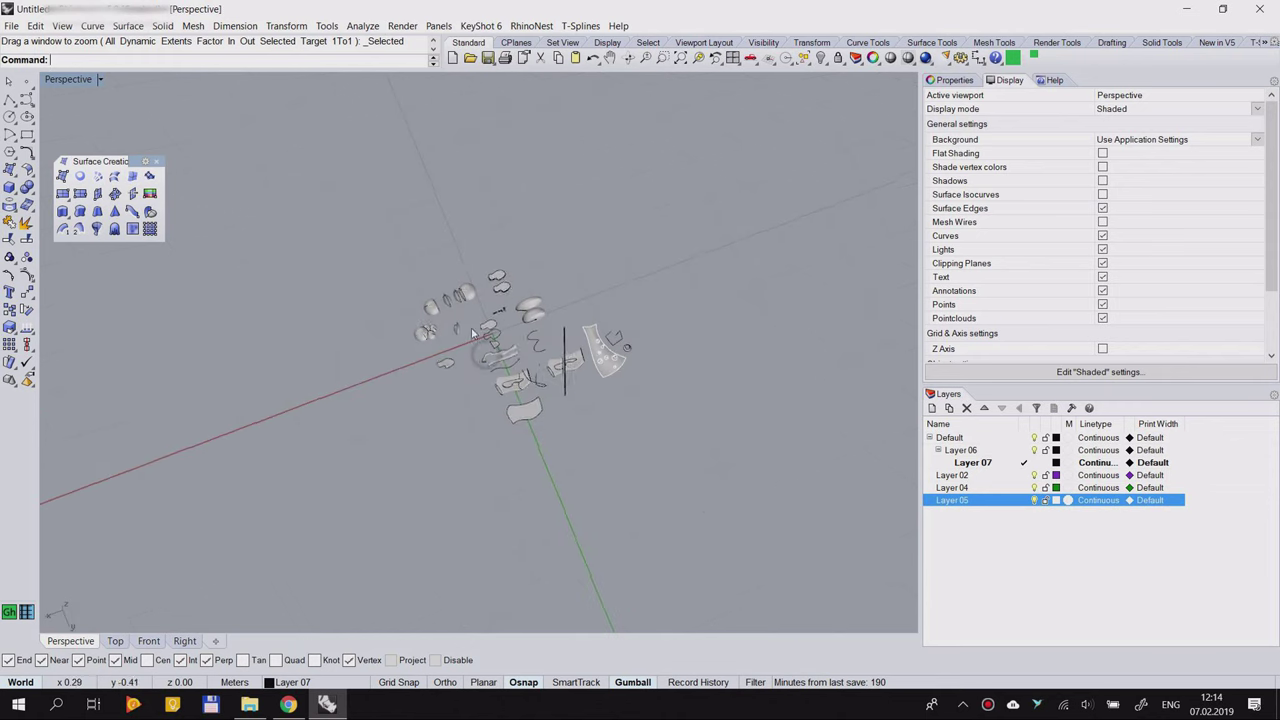
pyautogui.scroll(10, 600, 372)
pyautogui.moveTo(600, 372); pyautogui.dragTo(453, 255, button='right')
pyautogui.scroll(9, 470, 280)
pyautogui.moveTo(557, 329); pyautogui.dragTo(520, 300, button='right')
pyautogui.scroll(-9, 520, 290)
pyautogui.moveTo(417, 271); pyautogui.dragTo(537, 312, button='right')
pyautogui.scroll(-8, 525, 280)
# Step: Select all the objects and set the model units to Millimeters, accepting the model rescale
pyautogui.moveTo(733, 151); pyautogui.dragTo(298, 353)
pyautogui.scroll(5, 532, 258)
pyautogui.moveTo(532, 258); pyautogui.dragTo(469, 276, button='right')
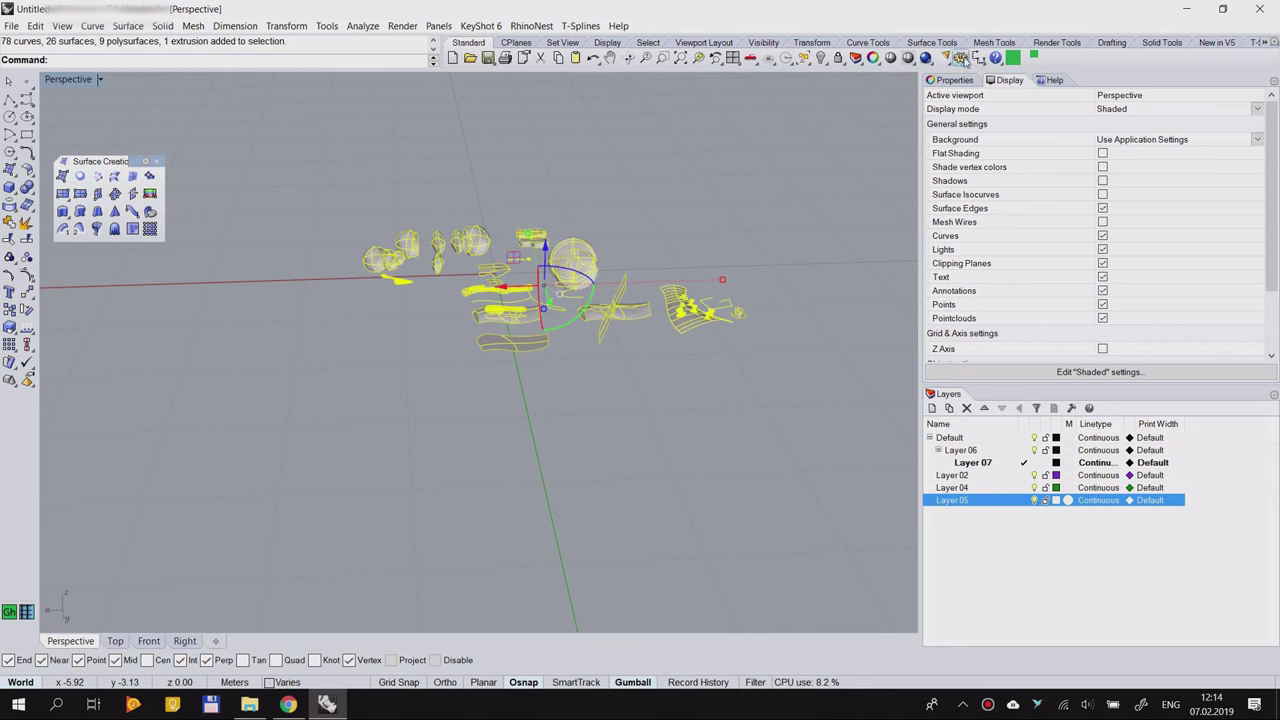
pyautogui.click(962, 58)
pyautogui.click(672, 152)
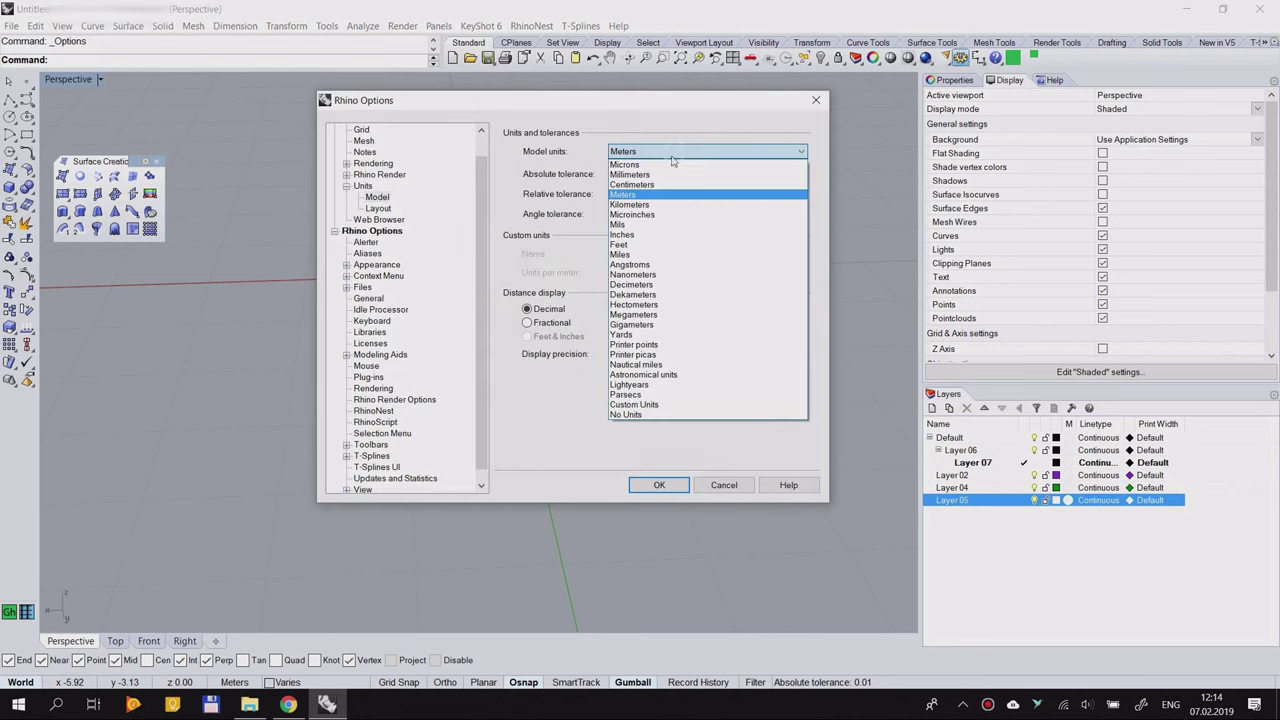
pyautogui.click(657, 175)
pyautogui.click(659, 485)
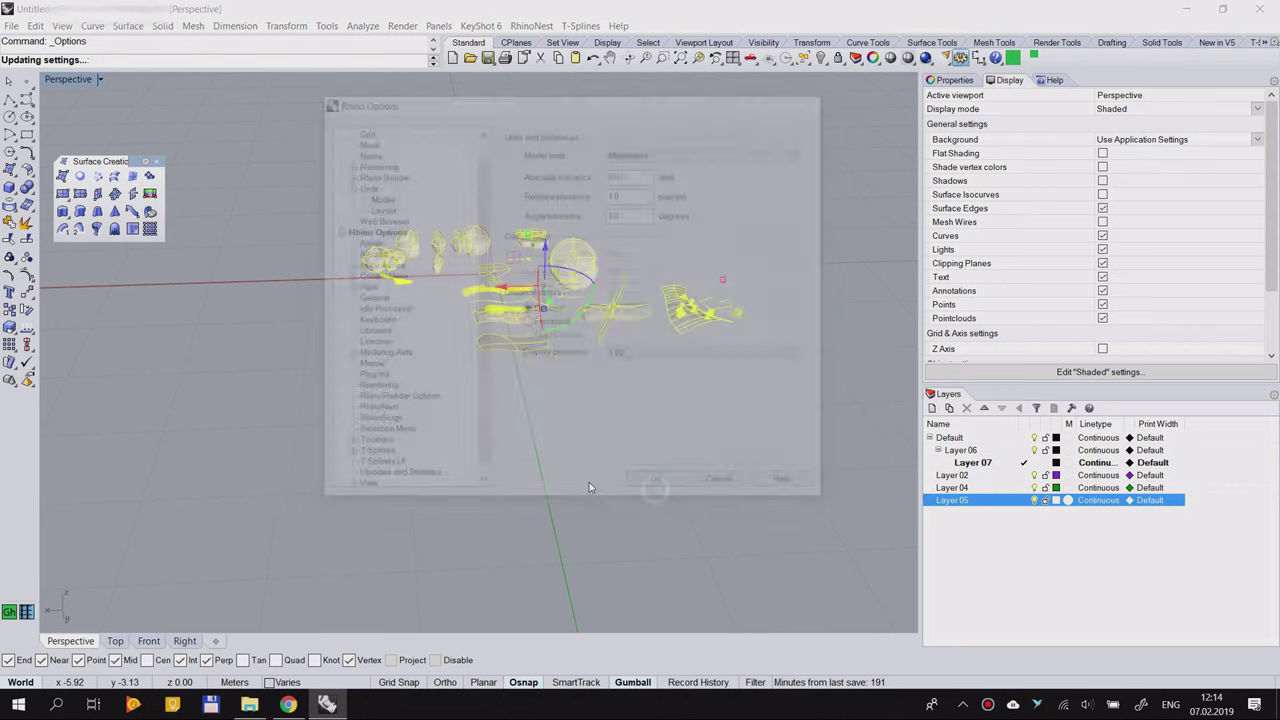
pyautogui.click(582, 388)
pyautogui.middleClick(485, 306)
pyautogui.click(485, 238)
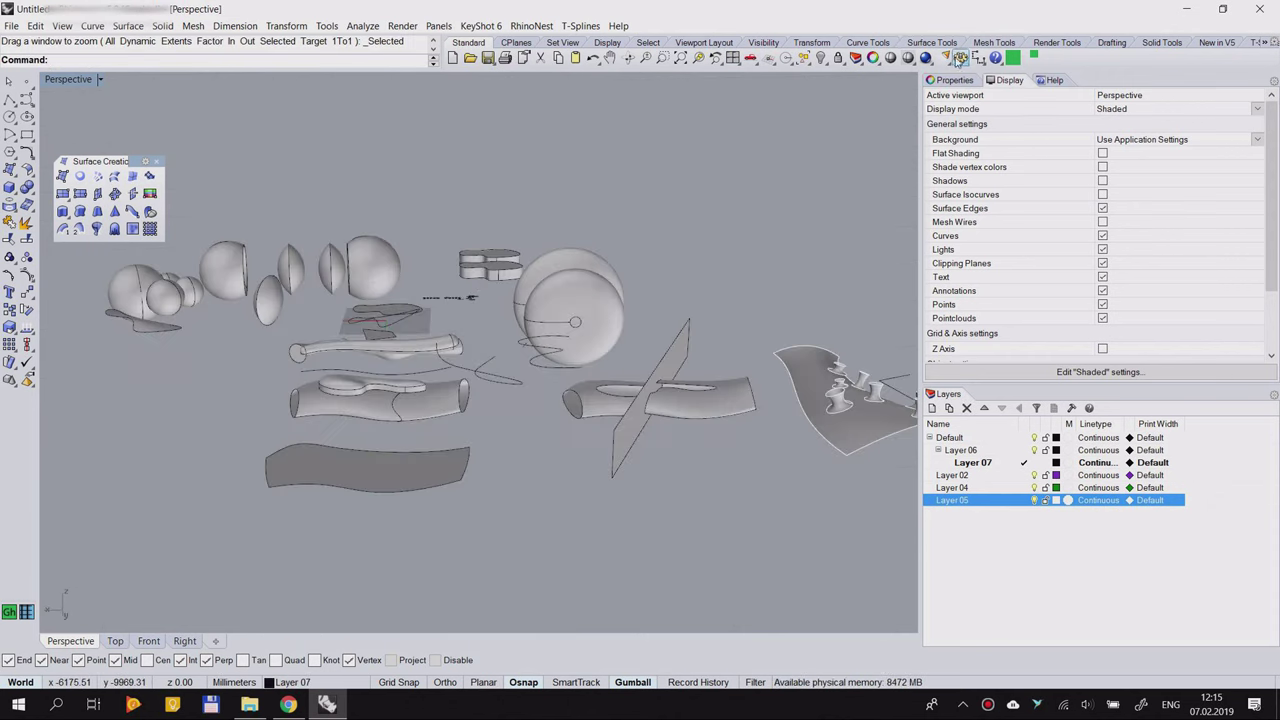
# Step: Review the program's View settings and the display modes nested beneath them in the options
pyautogui.click(960, 57)
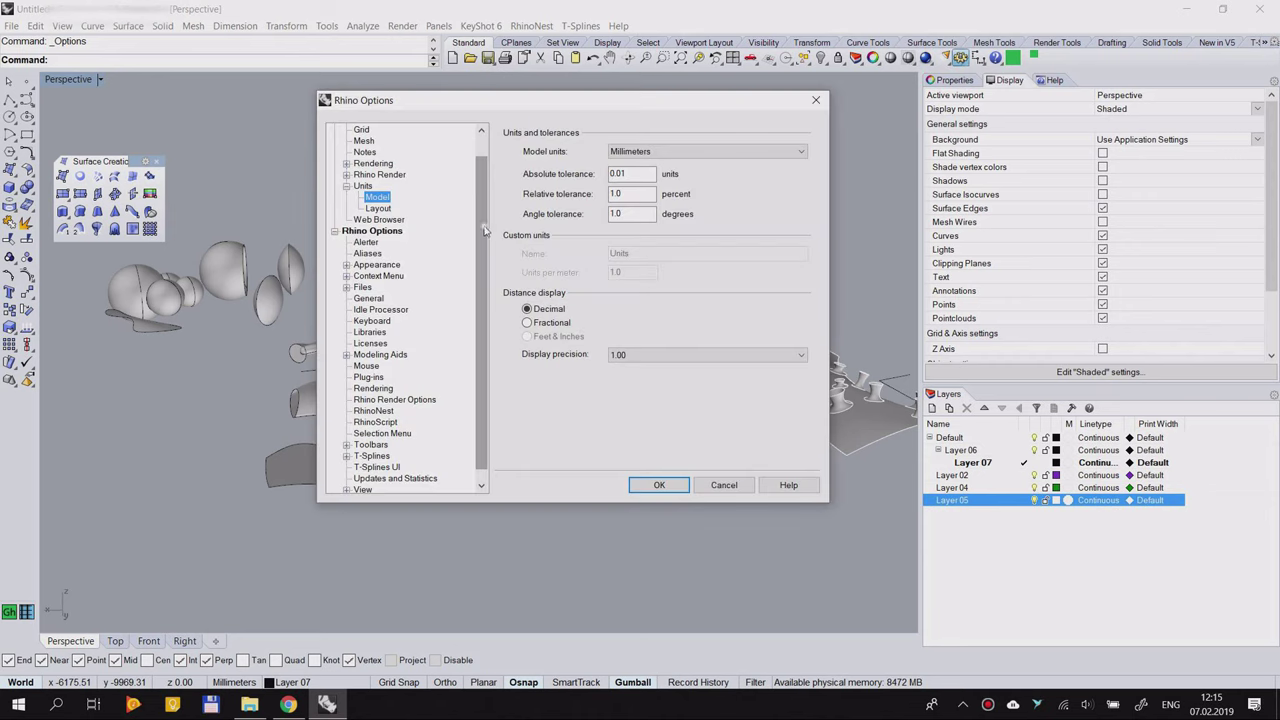
pyautogui.scroll(-1, 484, 228)
pyautogui.click(347, 478)
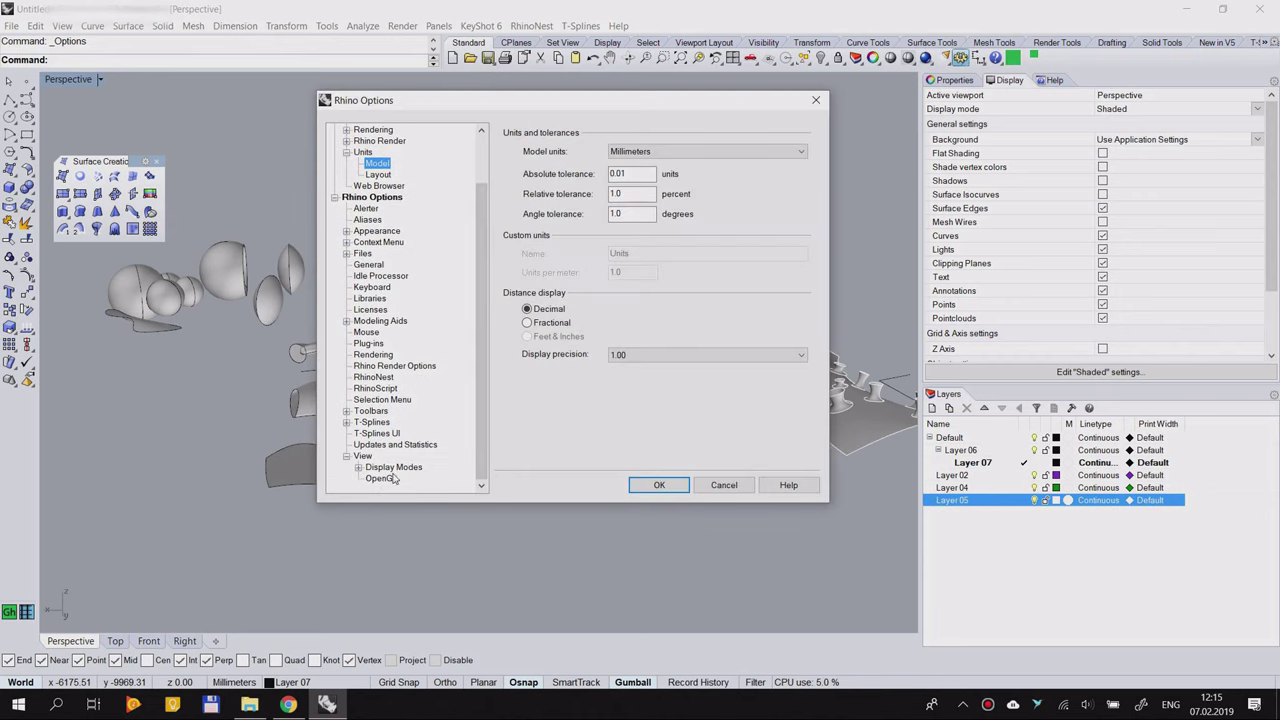
pyautogui.click(361, 457)
pyautogui.click(358, 467)
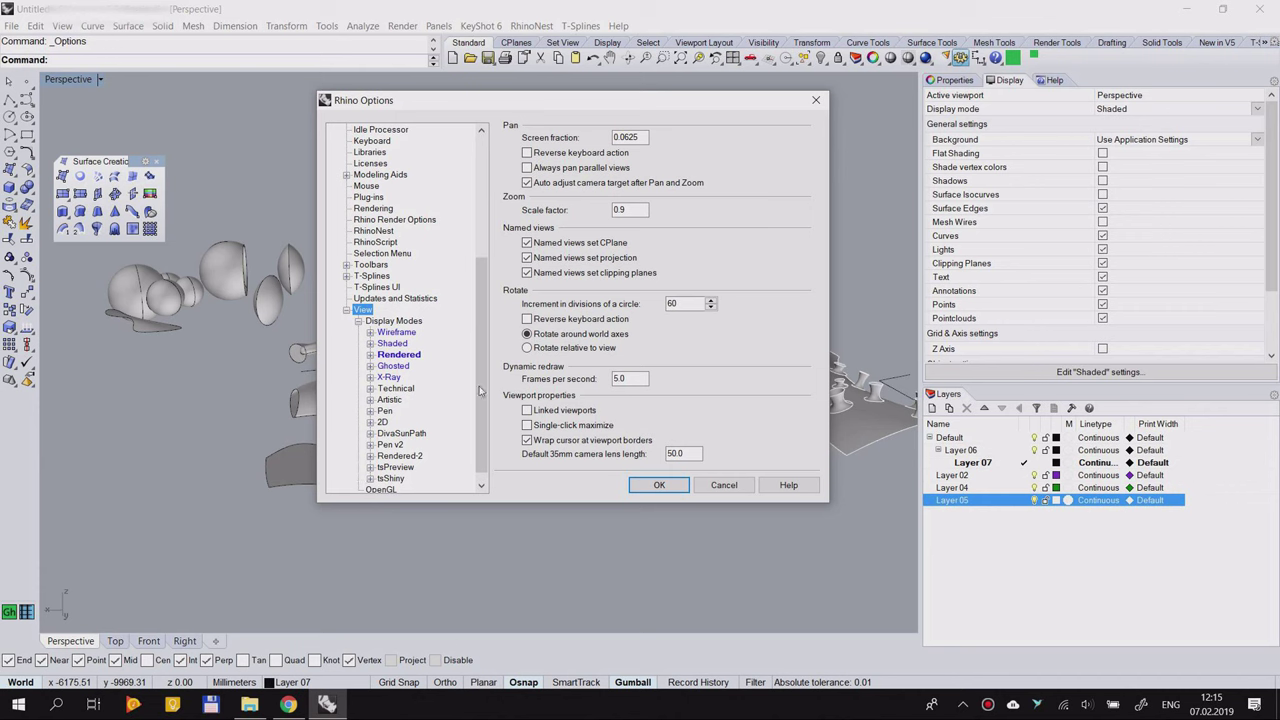
pyautogui.click(358, 326)
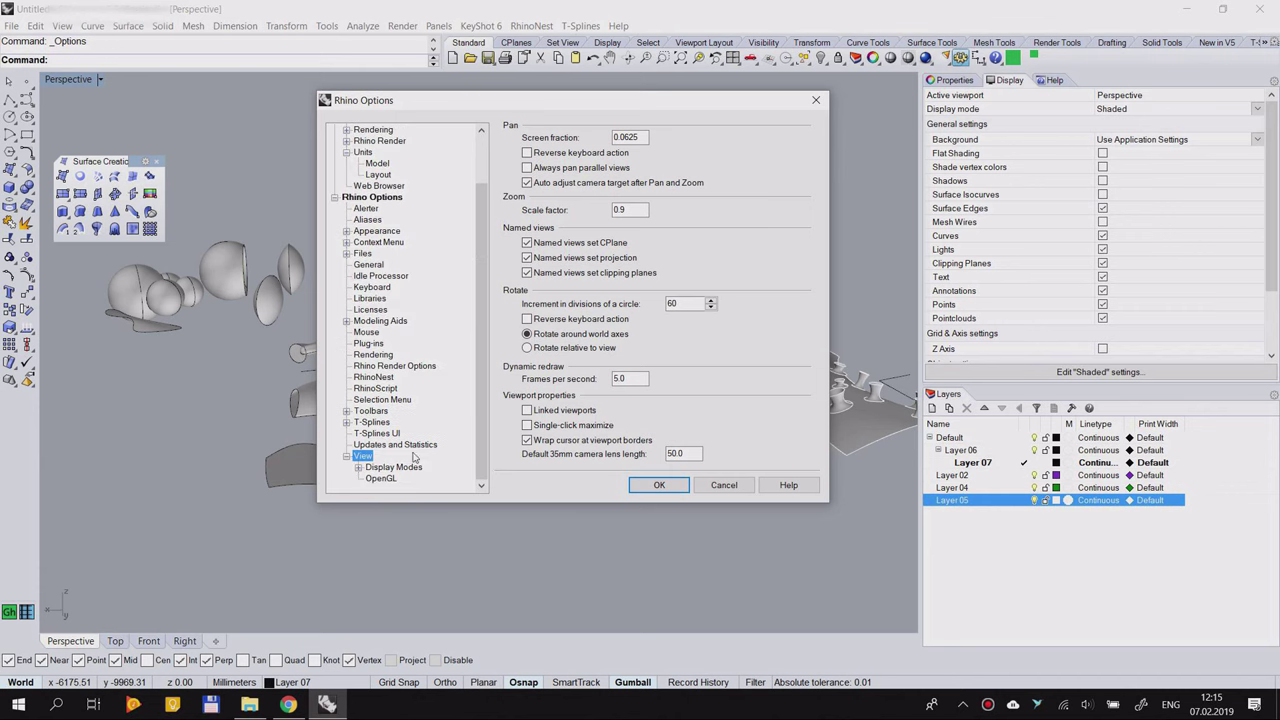
# Step: Examine the Display Modes page and the OpenGL settings, including the available Antialiasing levels
pyautogui.click(385, 467)
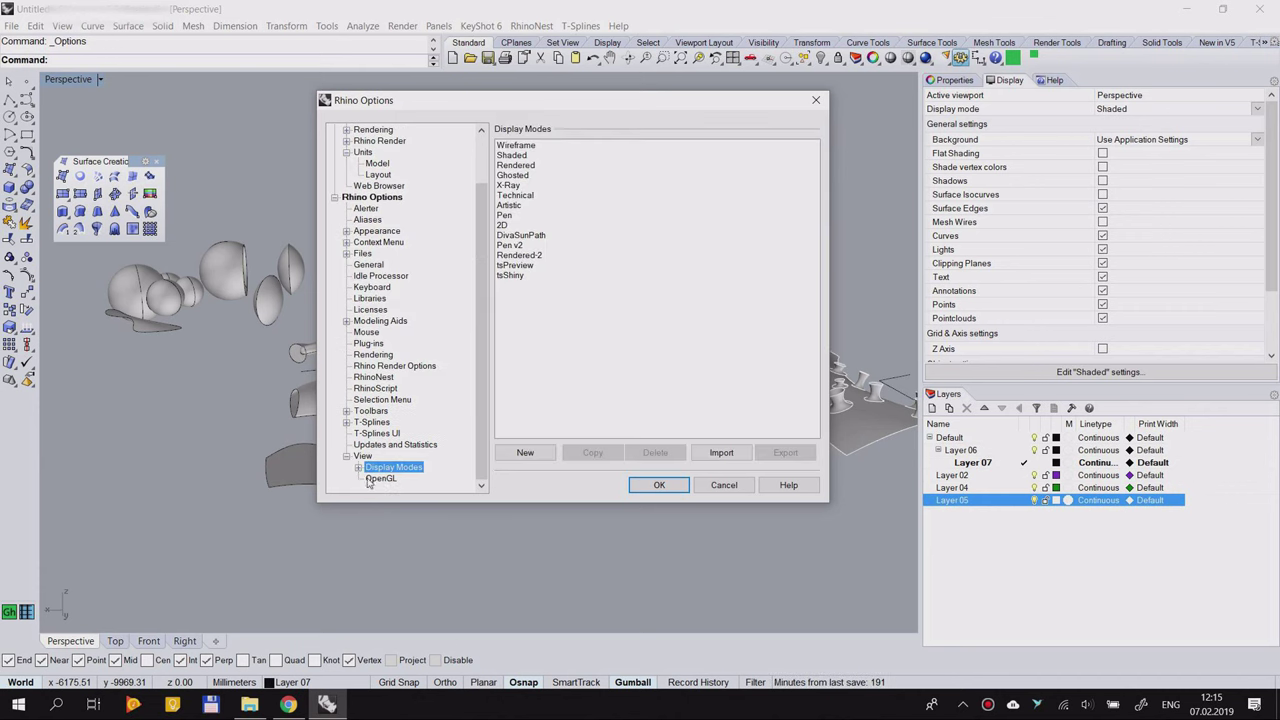
pyautogui.click(381, 479)
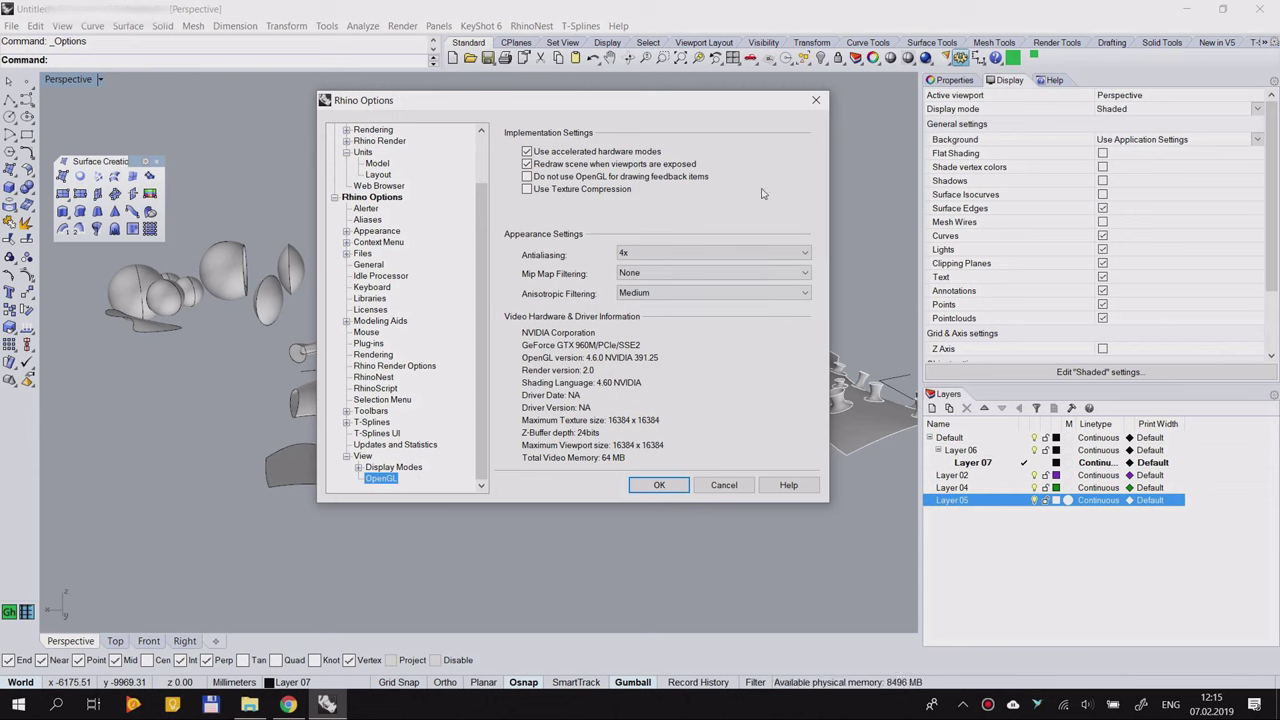
pyautogui.click(728, 254)
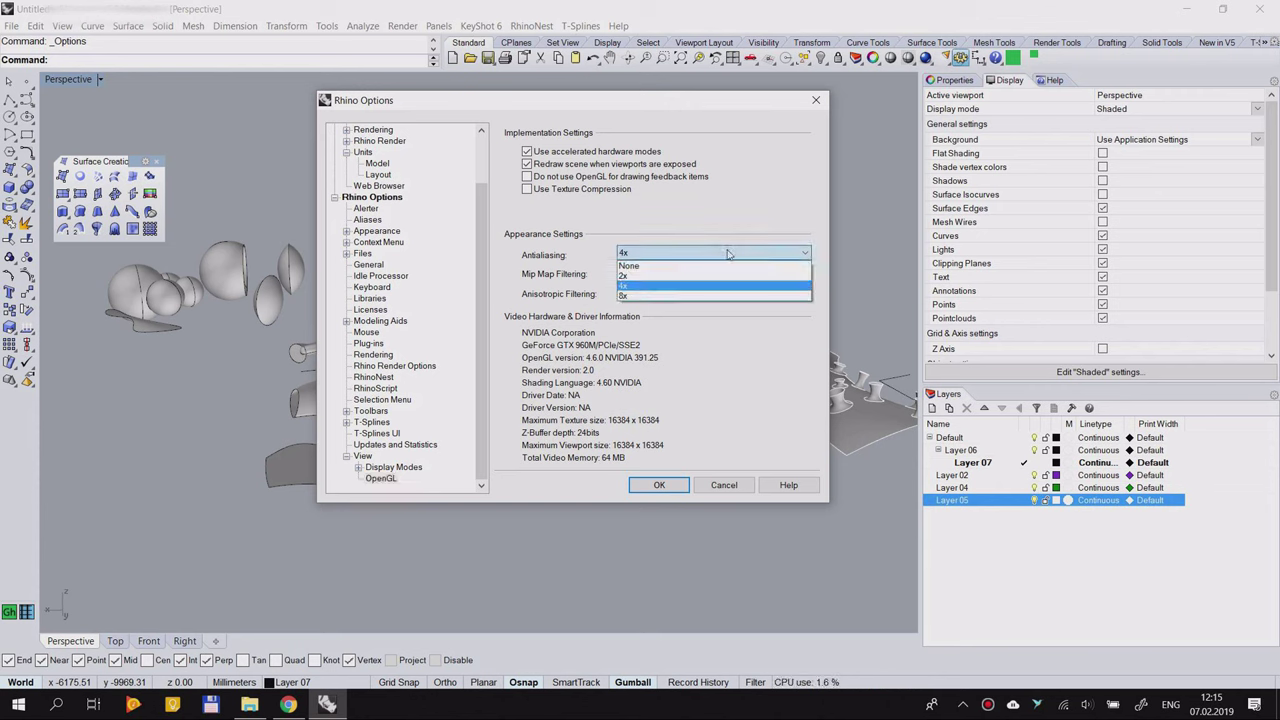
pyautogui.click(728, 254)
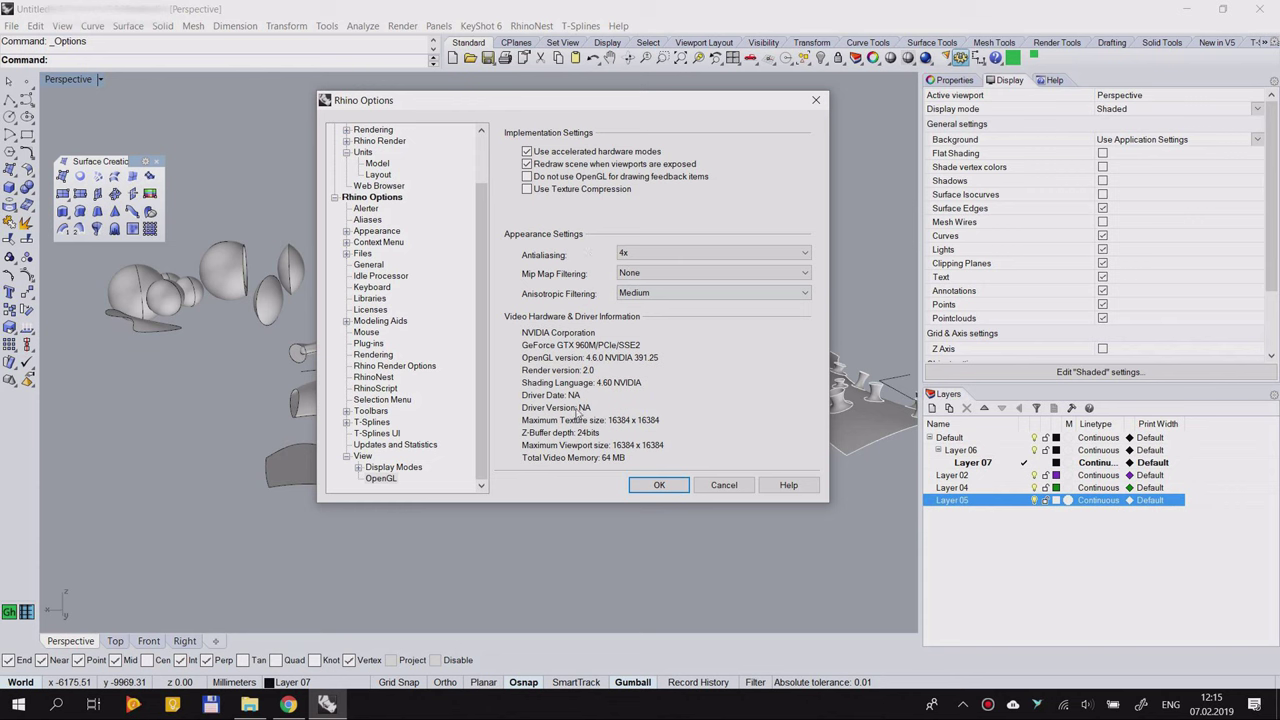
# Step: Close the options dialog and the floating Surface Creation toolbar
pyautogui.click(816, 100)
pyautogui.moveTo(523, 328); pyautogui.dragTo(455, 328, button='right')
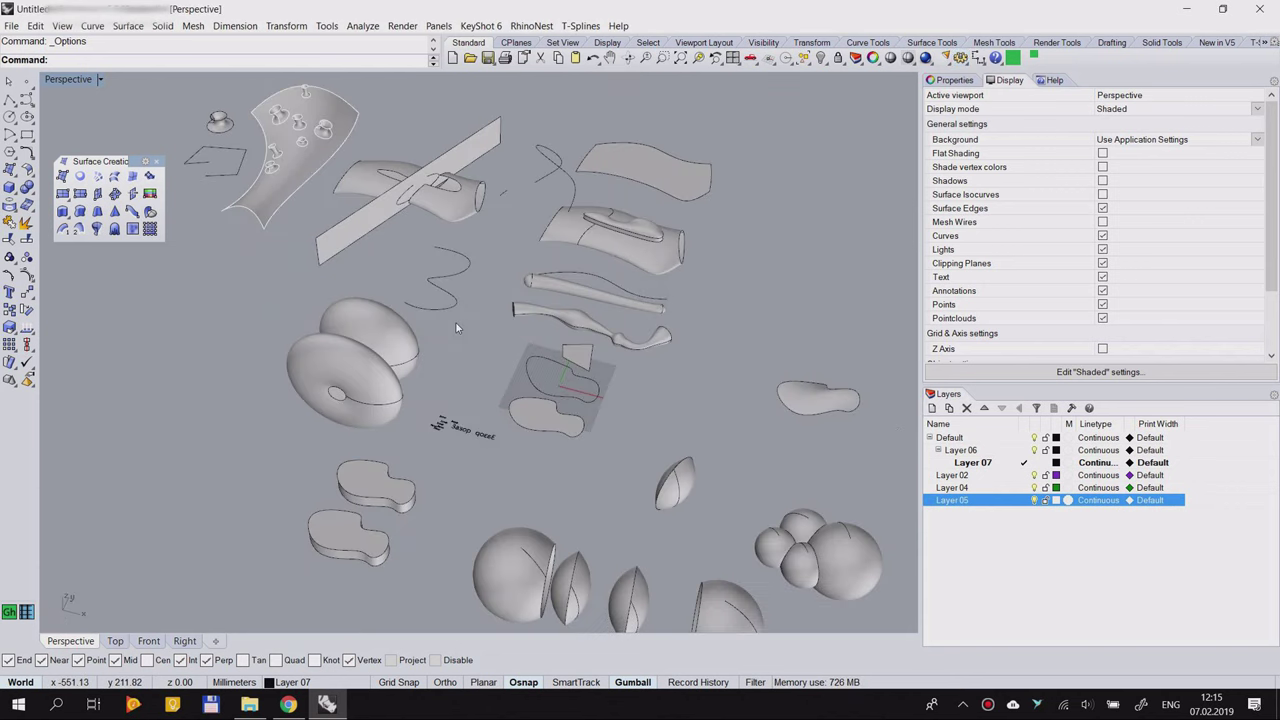
pyautogui.click(150, 162)
pyautogui.scroll(-5, 293, 350)
pyautogui.scroll(3, 489, 269)
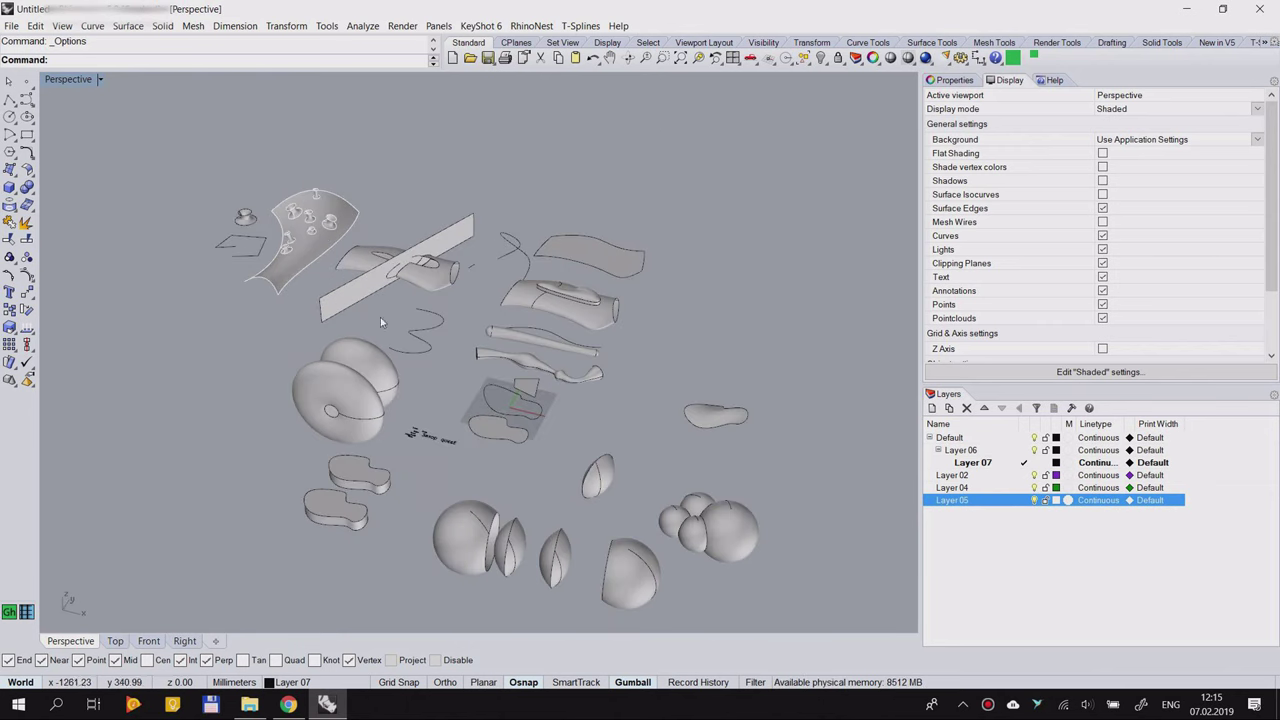
pyautogui.moveTo(489, 269); pyautogui.dragTo(560, 315, button='right')
pyautogui.scroll(2, 178, 286)
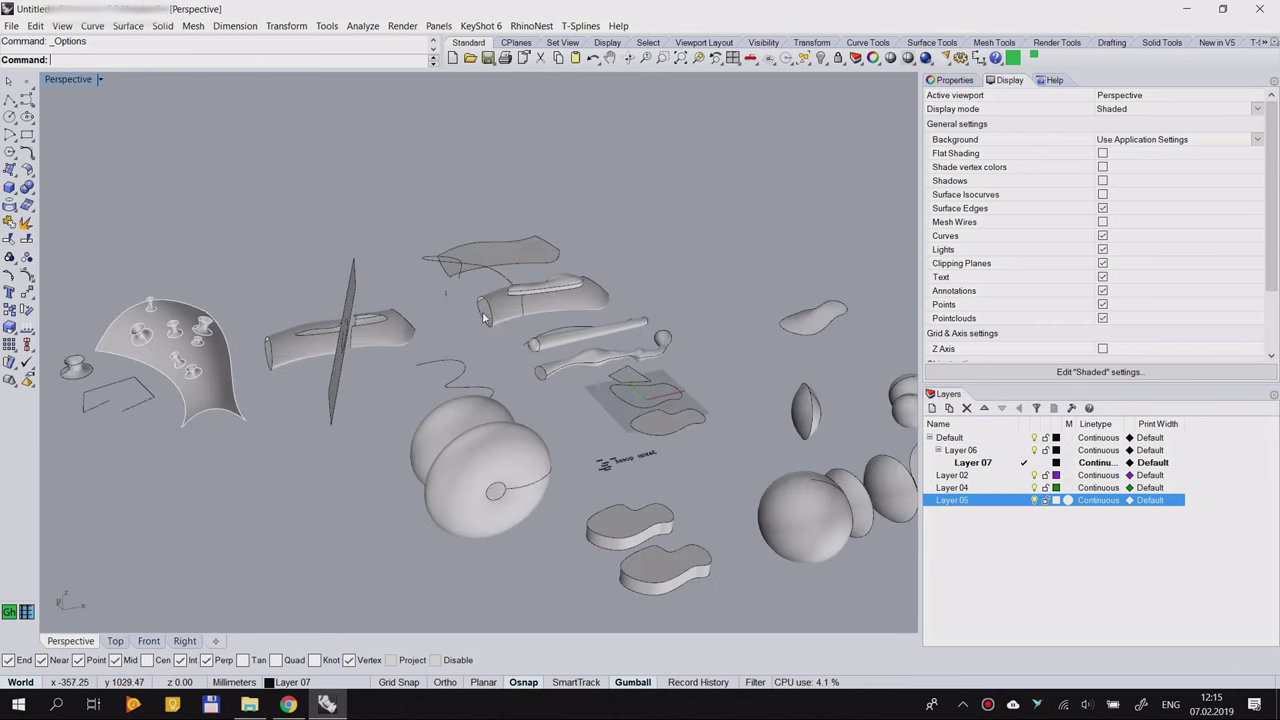
pyautogui.scroll(-2, 298, 254)
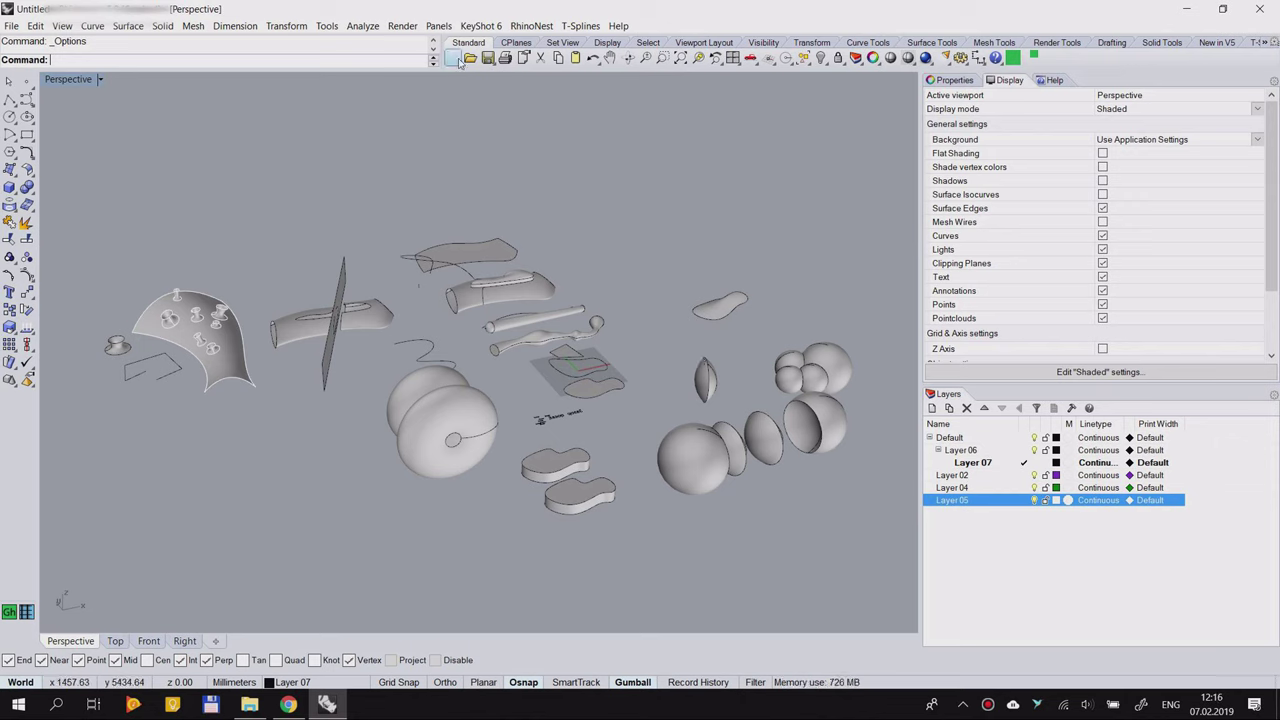
# Step: Show the Help welcome page and enlarge its area above the layer list
pyautogui.click(1058, 82)
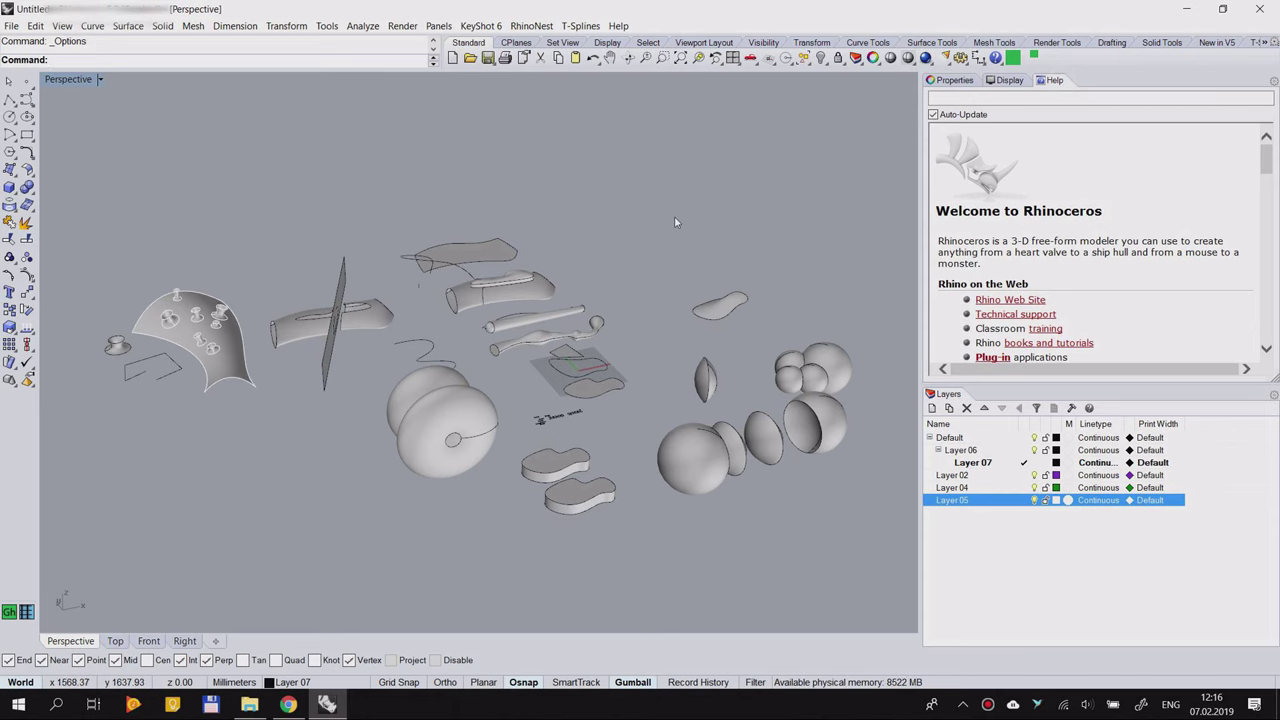
pyautogui.moveTo(540, 245)
pyautogui.mouseDown(button='right')
pyautogui.moveTo(405, 265)
pyautogui.moveTo(548, 242)
pyautogui.moveTo(537, 256)
pyautogui.mouseUp(button='right')
pyautogui.scroll(2, 507, 294)
pyautogui.scroll(-2, 507, 295)
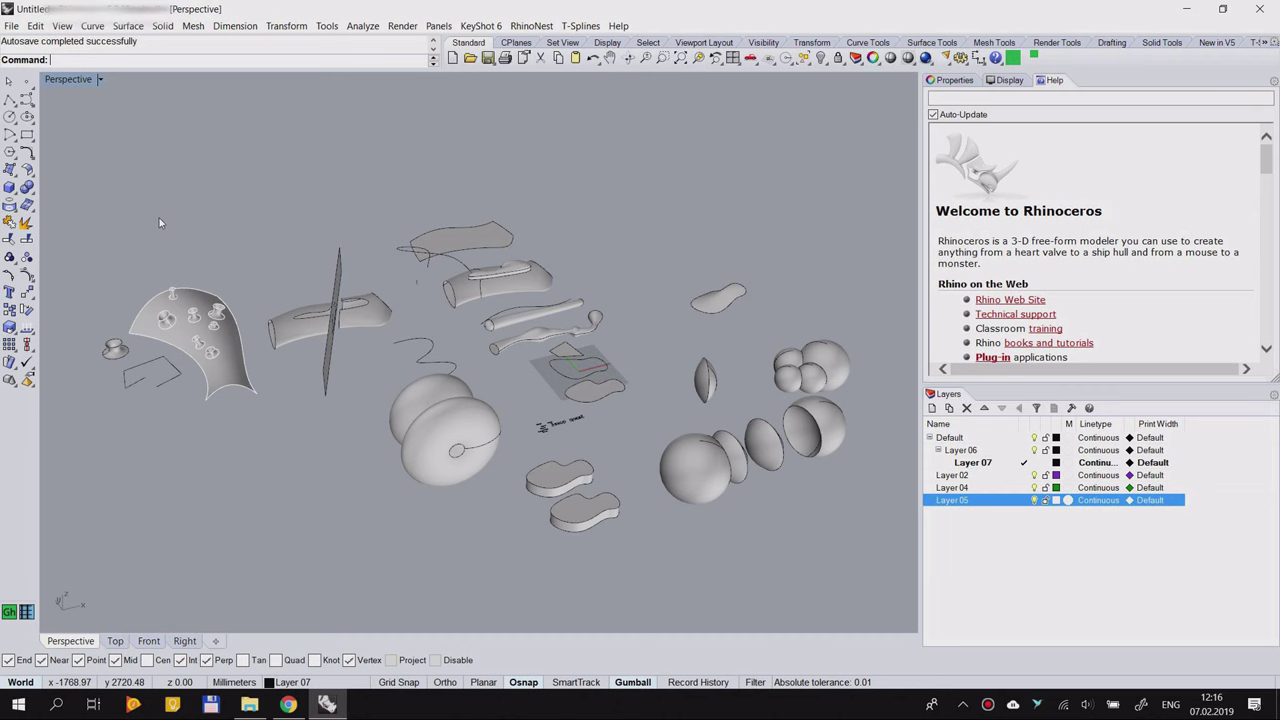
pyautogui.moveTo(493, 323); pyautogui.dragTo(474, 350, button='right')
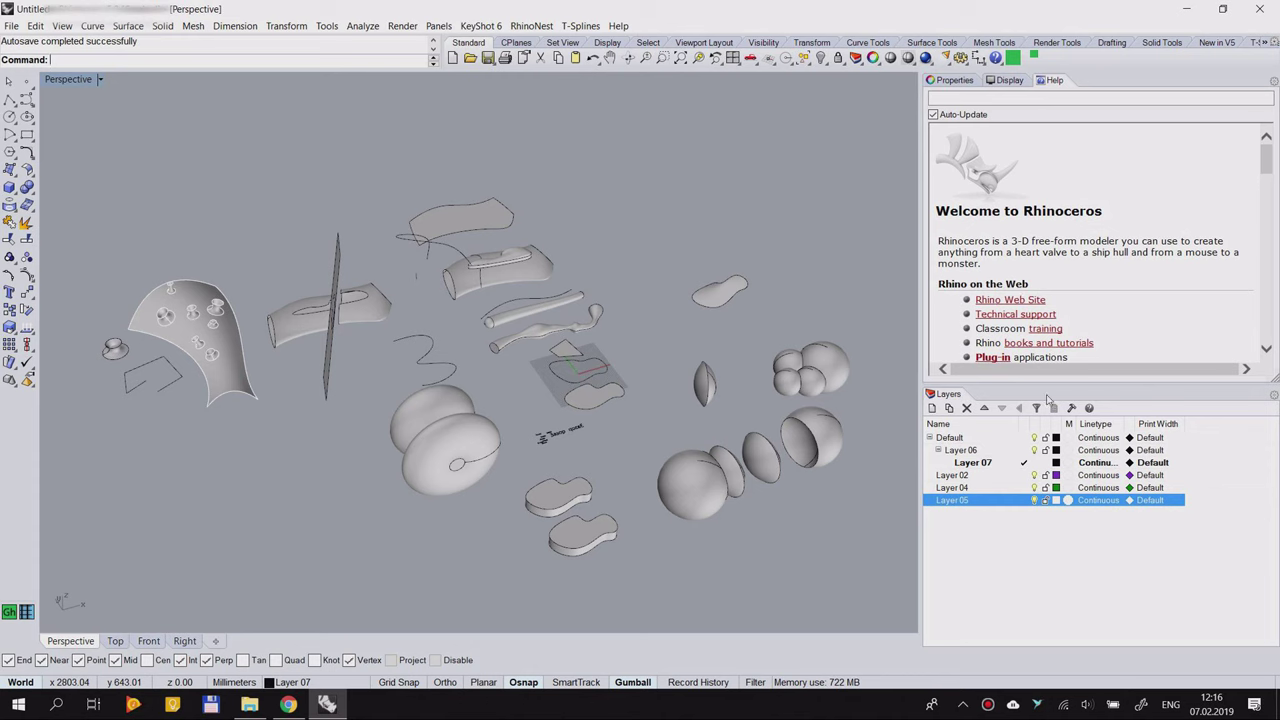
pyautogui.moveTo(1060, 385); pyautogui.dragTo(1064, 447)
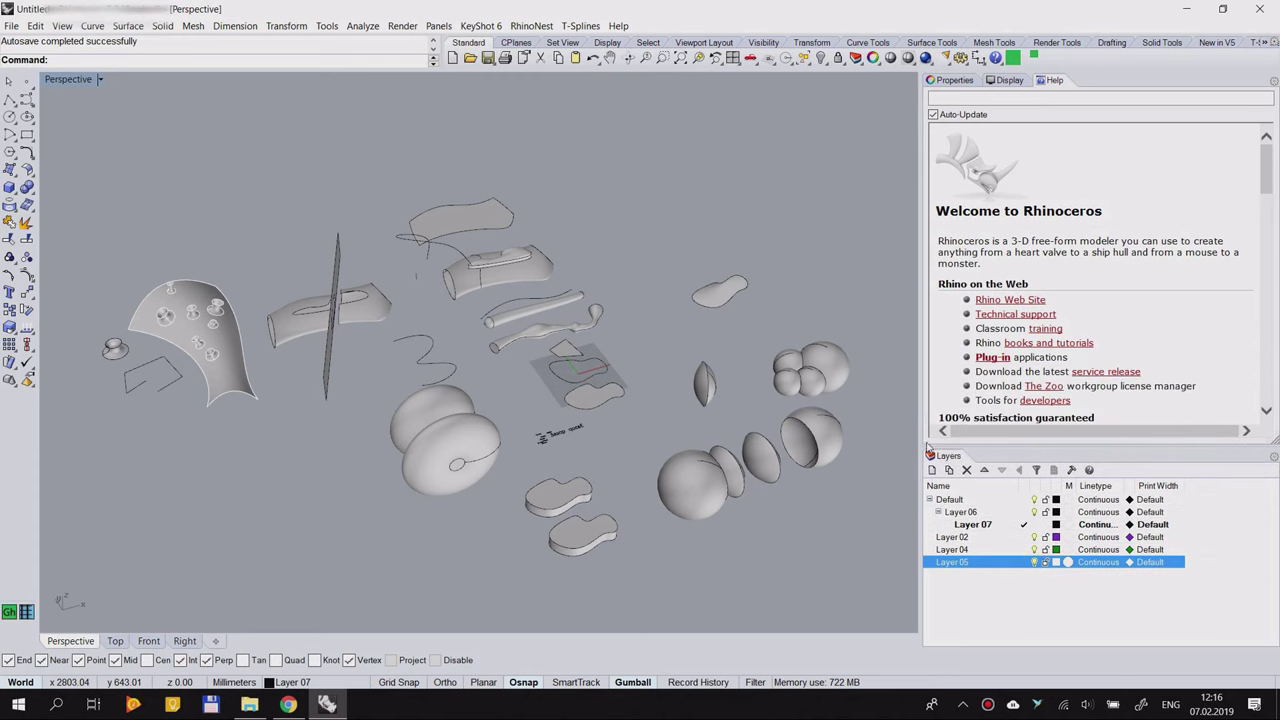